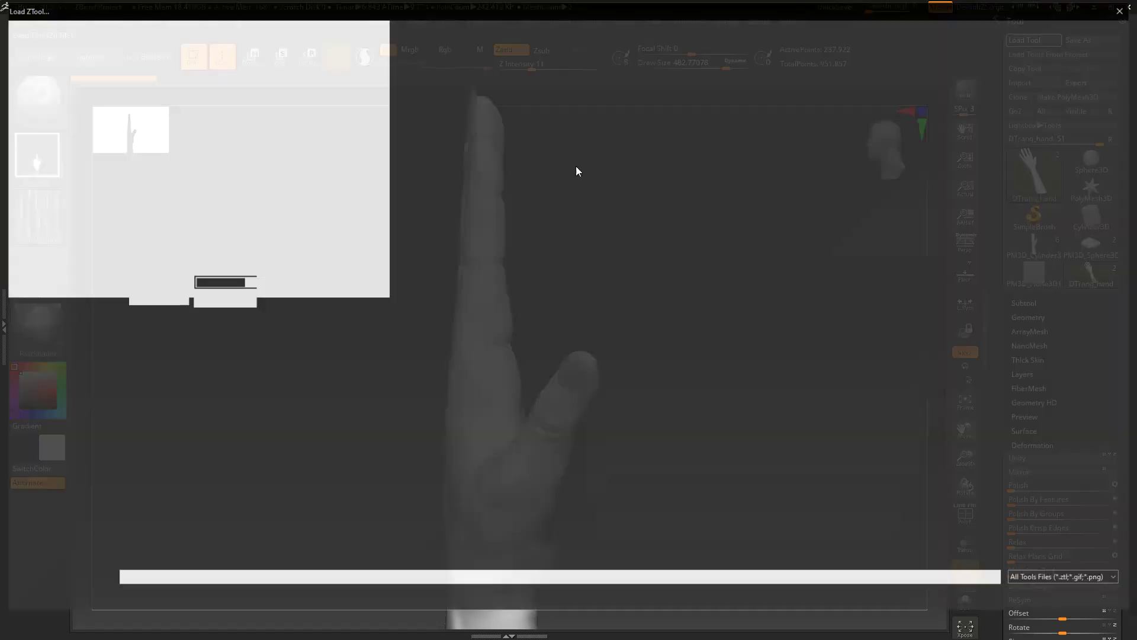
# Load the hand tools dated 22/02/2022 2:28 and 21/02/2022 6:05 from the Sculpt_bai2 folder, facing each hand's front or back toward the view
pyautogui.doubleClick(202, 97)
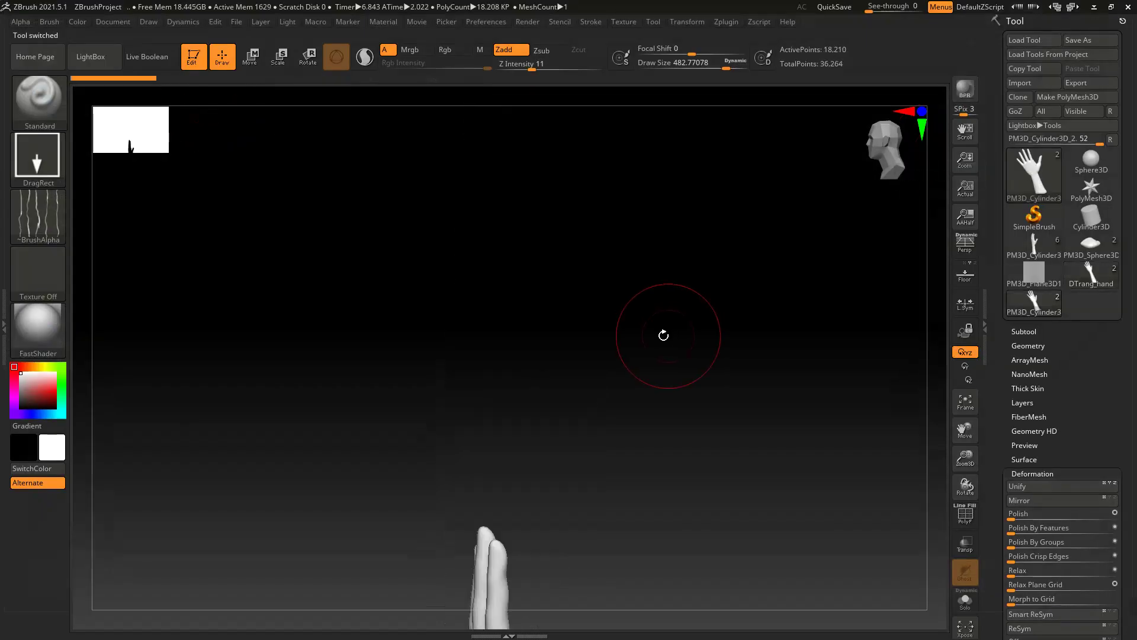
pyautogui.moveTo(579, 311)
pyautogui.keyDown('shift'); pyautogui.mouseDown()
pyautogui.moveTo(566, 291)
pyautogui.moveTo(558, 332)
pyautogui.moveTo(524, 332)
pyautogui.moveTo(624, 309)
pyautogui.mouseUp(); pyautogui.keyUp('shift')
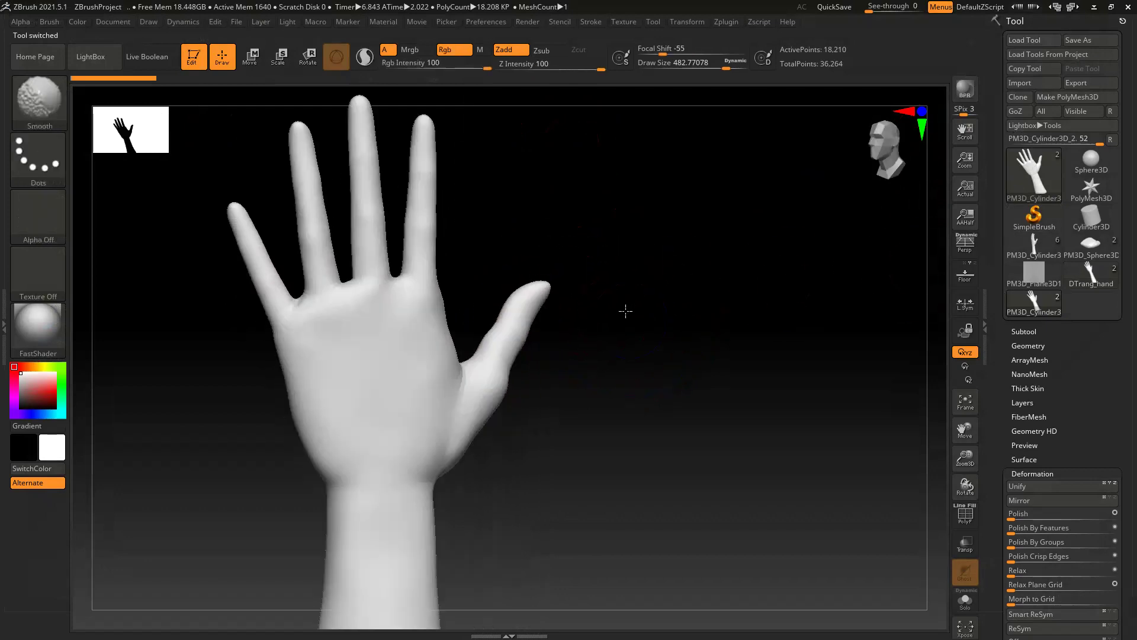
pyautogui.click(1043, 41)
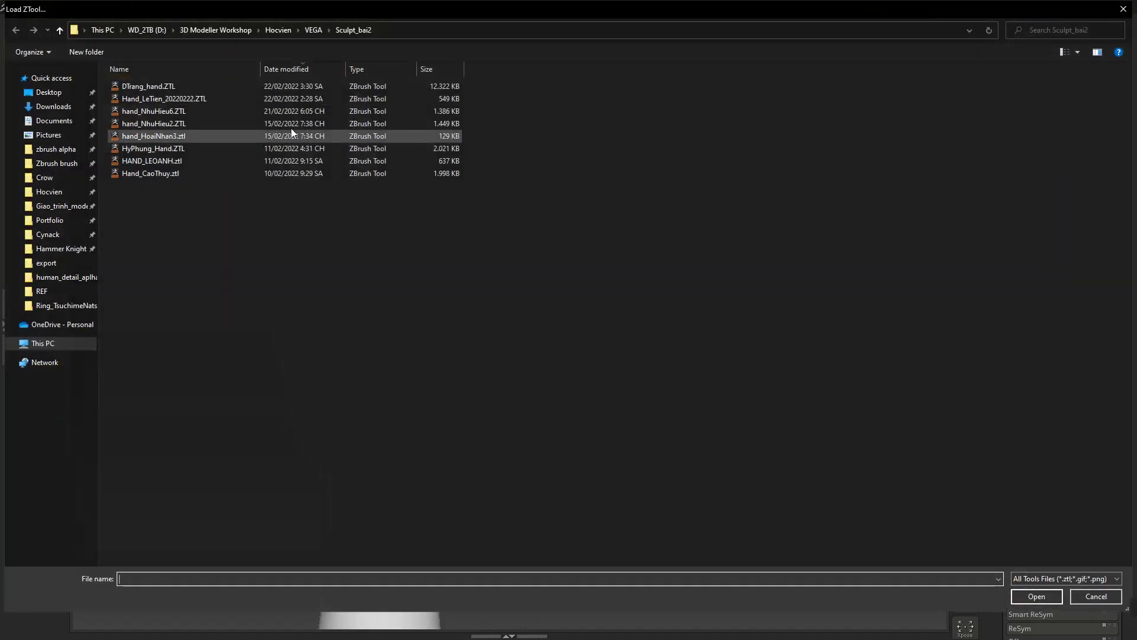
pyautogui.doubleClick(197, 112)
pyautogui.moveTo(198, 114); pyautogui.dragTo(625, 251)
pyautogui.moveTo(626, 251)
pyautogui.keyDown('alt'); pyautogui.mouseDown(button='right')
pyautogui.moveTo(604, 368)
pyautogui.moveTo(609, 426)
pyautogui.moveTo(571, 546)
pyautogui.moveTo(612, 381)
pyautogui.mouseUp(button='right'); pyautogui.keyUp('alt')
pyautogui.moveTo(611, 381)
pyautogui.mouseDown()
pyautogui.moveTo(599, 279)
pyautogui.moveTo(598, 317)
pyautogui.mouseUp()
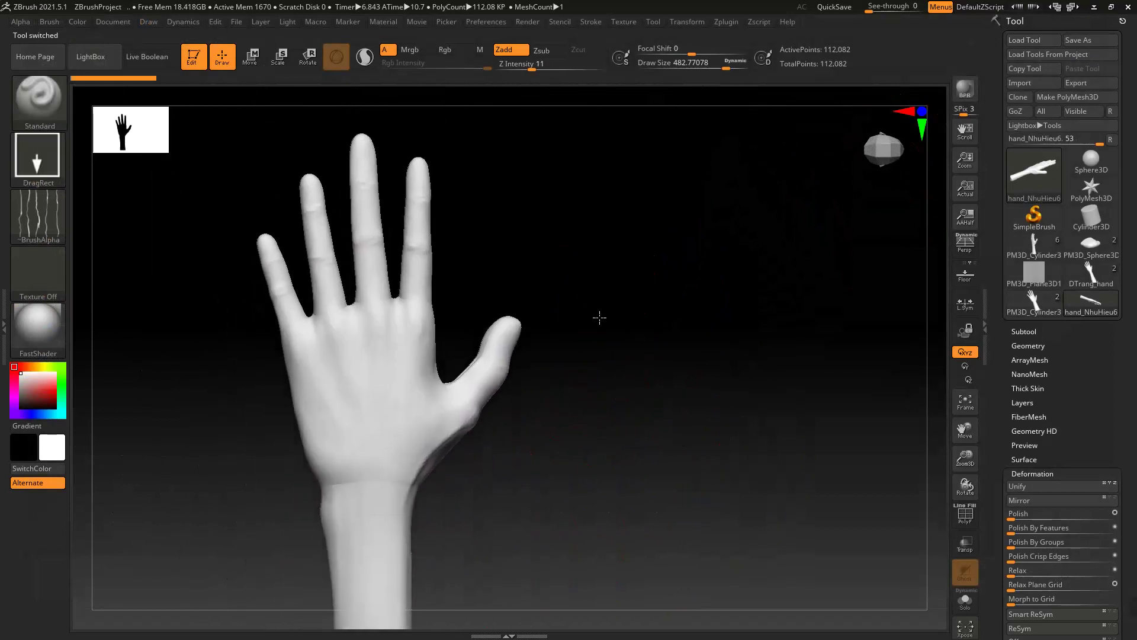
# Restore the sculpting window to a smaller size, place it in the desktop's upper-left corner and minimise the Sculpt_bai2 folder window
pyautogui.click(1111, 7)
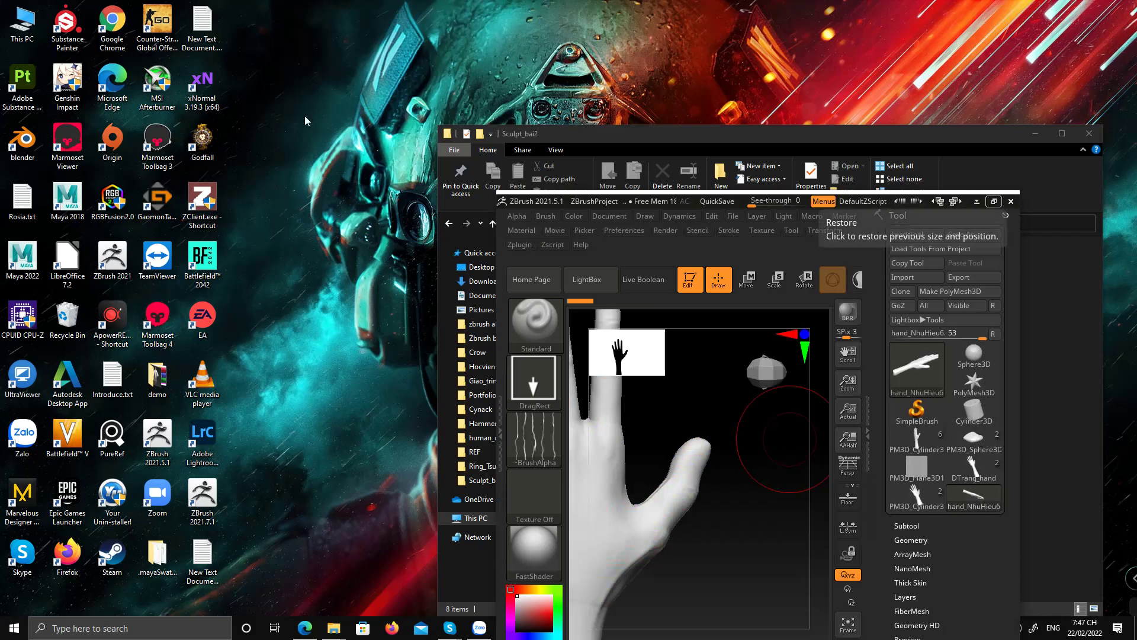
pyautogui.moveTo(544, 200); pyautogui.dragTo(185, 76)
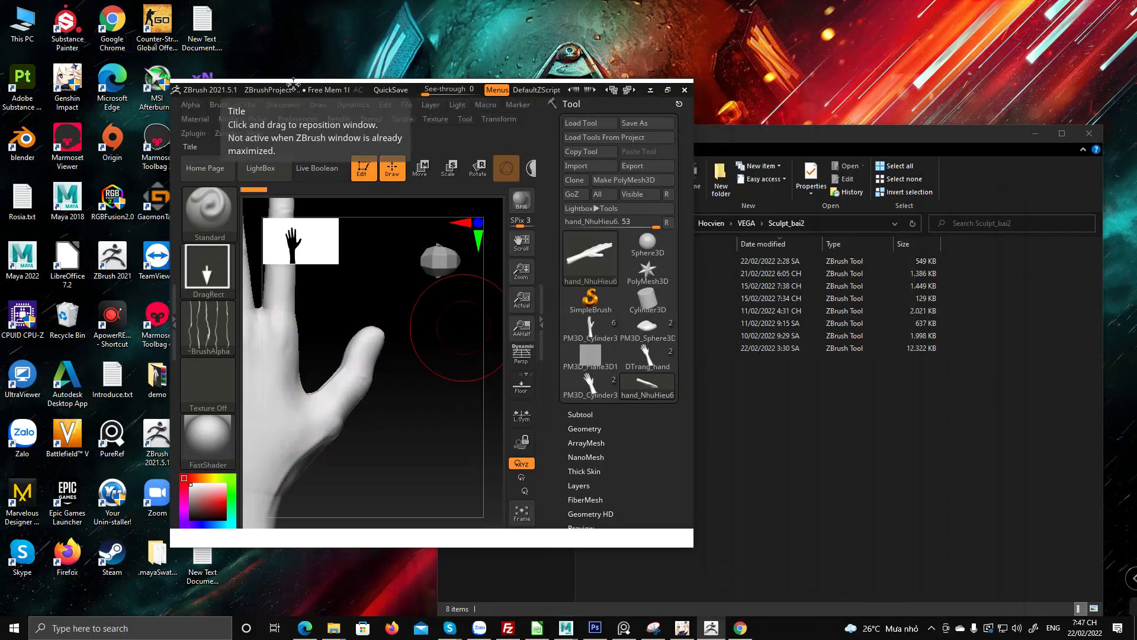
pyautogui.moveTo(266, 86); pyautogui.dragTo(95, 8)
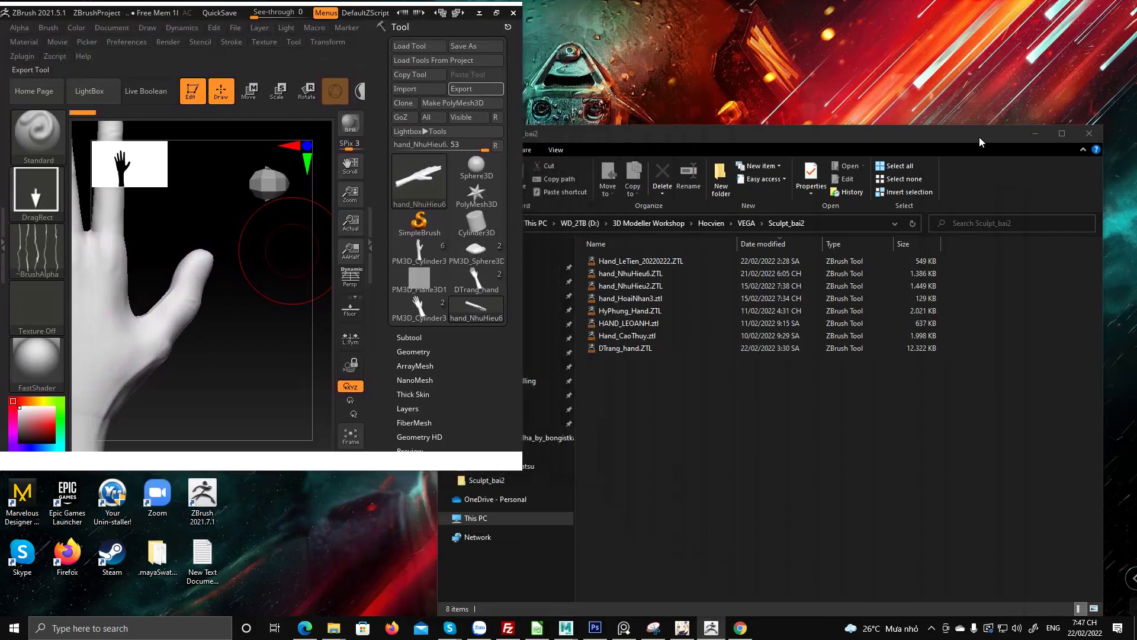
pyautogui.click(1036, 133)
# Switch to the PureRef board and reposition and resize its window to occupy the right half of the desktop
pyautogui.click(625, 628)
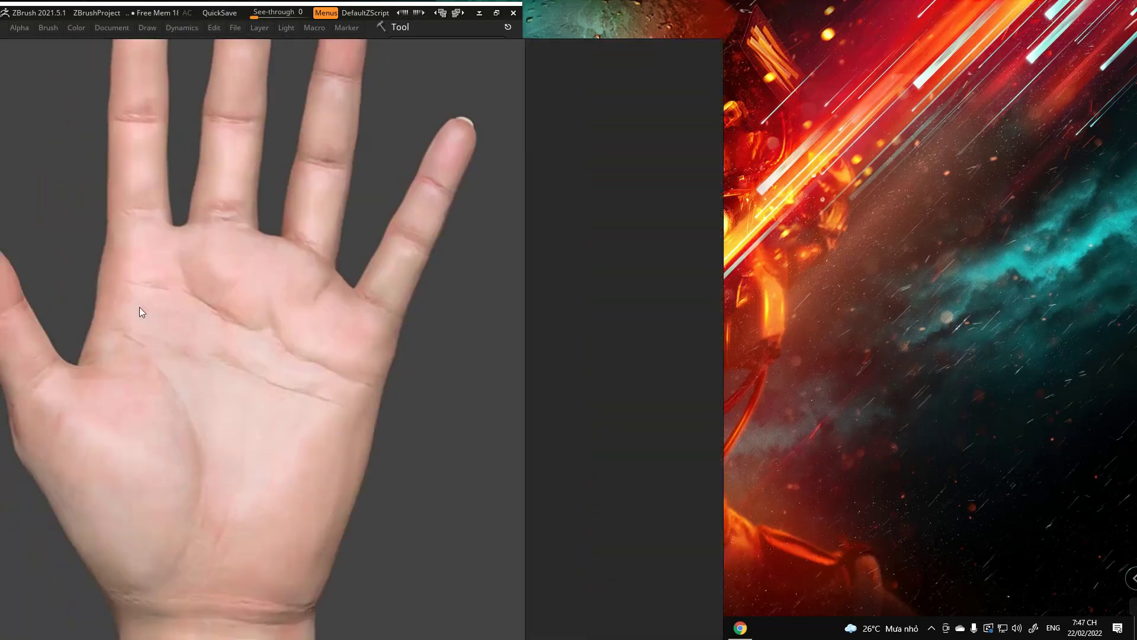
pyautogui.moveTo(139, 310); pyautogui.dragTo(530, 306)
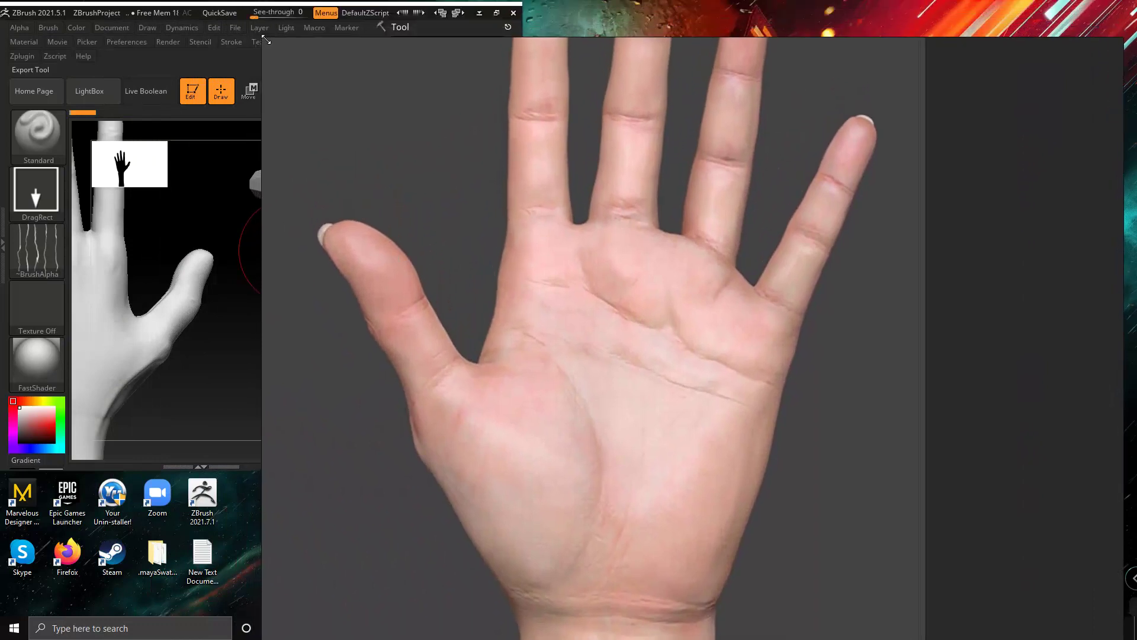
pyautogui.moveTo(264, 38); pyautogui.dragTo(543, 166)
pyautogui.moveTo(730, 317); pyautogui.dragTo(683, 194, button='right')
pyautogui.moveTo(494, 44); pyautogui.dragTo(523, 121)
pyautogui.moveTo(655, 316); pyautogui.dragTo(704, 204, button='right')
pyautogui.moveTo(704, 203); pyautogui.dragTo(712, 200)
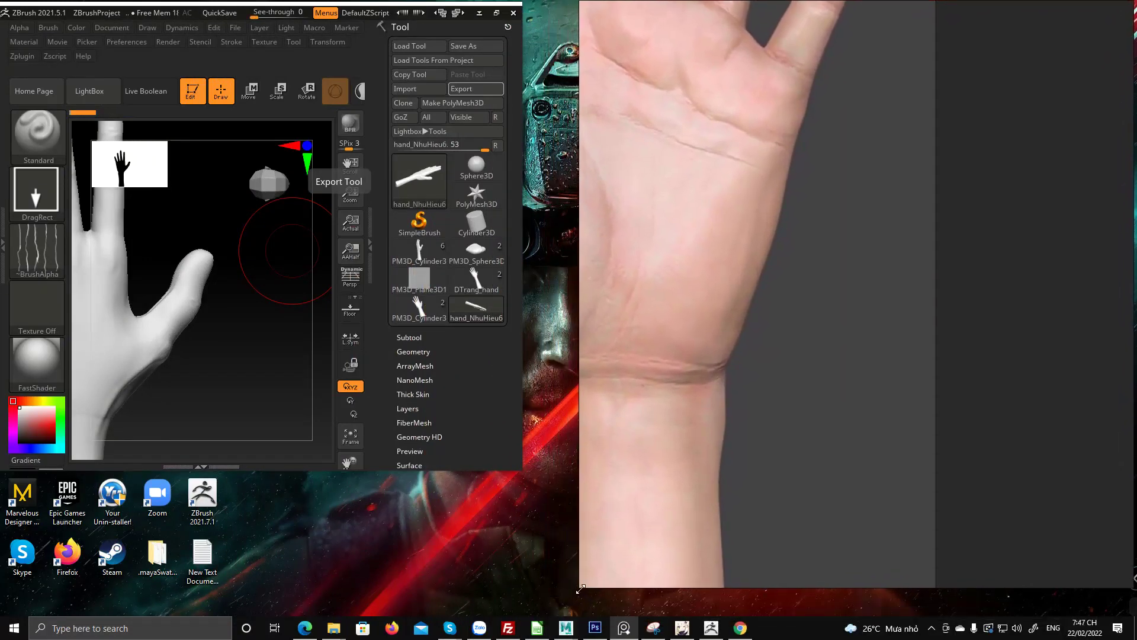
pyautogui.moveTo(582, 587); pyautogui.dragTo(594, 609)
# Narrow the reference board to the right third with the two hand photos in view, and enlarge the sculpting window to meet its edge
pyautogui.scroll(-3, 702, 404)
pyautogui.scroll(-3, 703, 404)
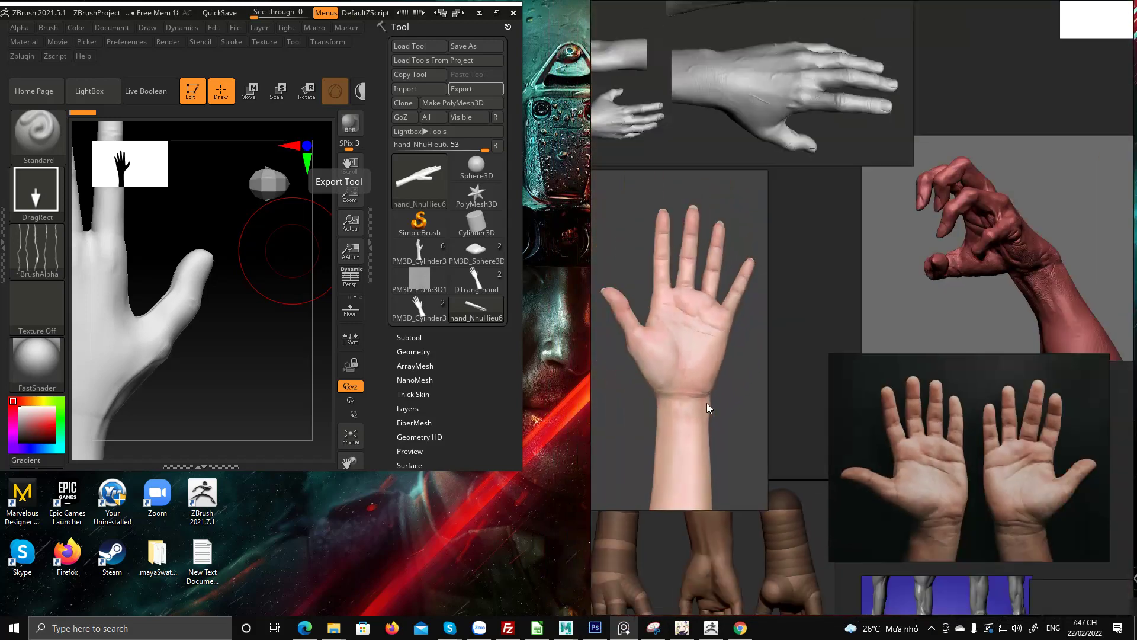
pyautogui.moveTo(603, 407); pyautogui.dragTo(771, 404)
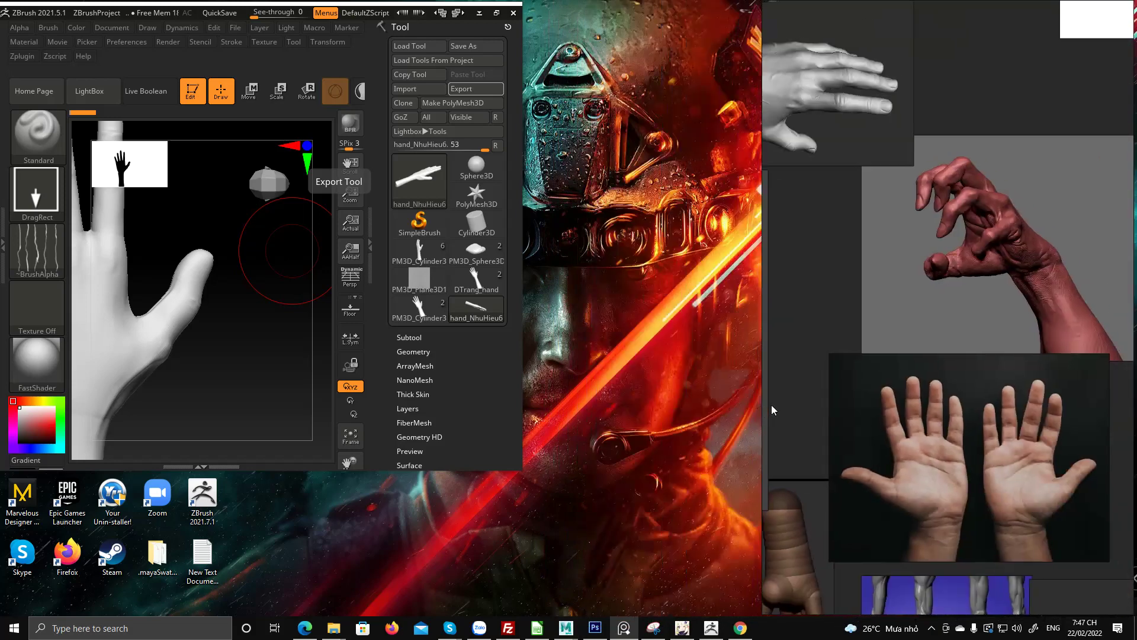
pyautogui.scroll(-1, 865, 366)
pyautogui.moveTo(912, 363); pyautogui.dragTo(1046, 332, button='middle')
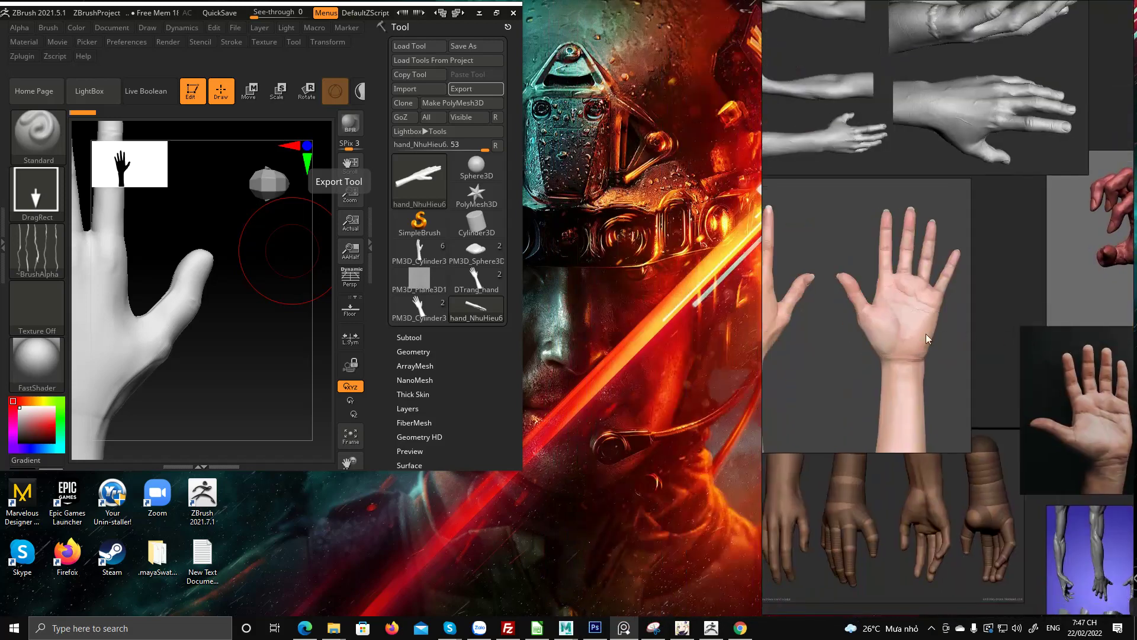
pyautogui.moveTo(887, 333); pyautogui.dragTo(967, 360, button='right')
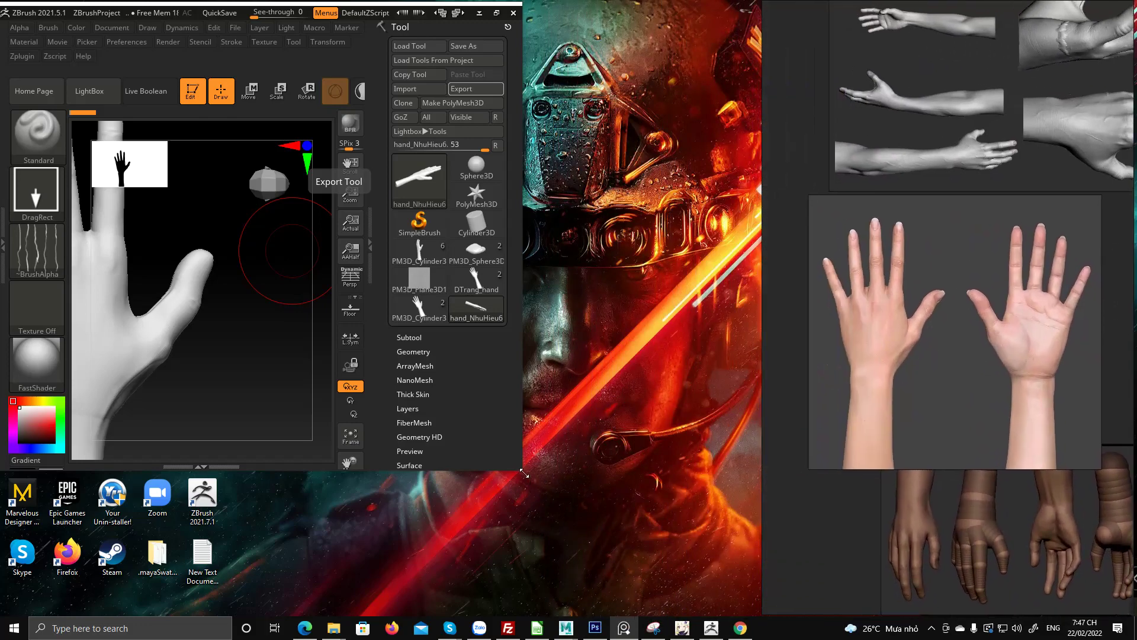
pyautogui.moveTo(523, 471); pyautogui.dragTo(764, 615)
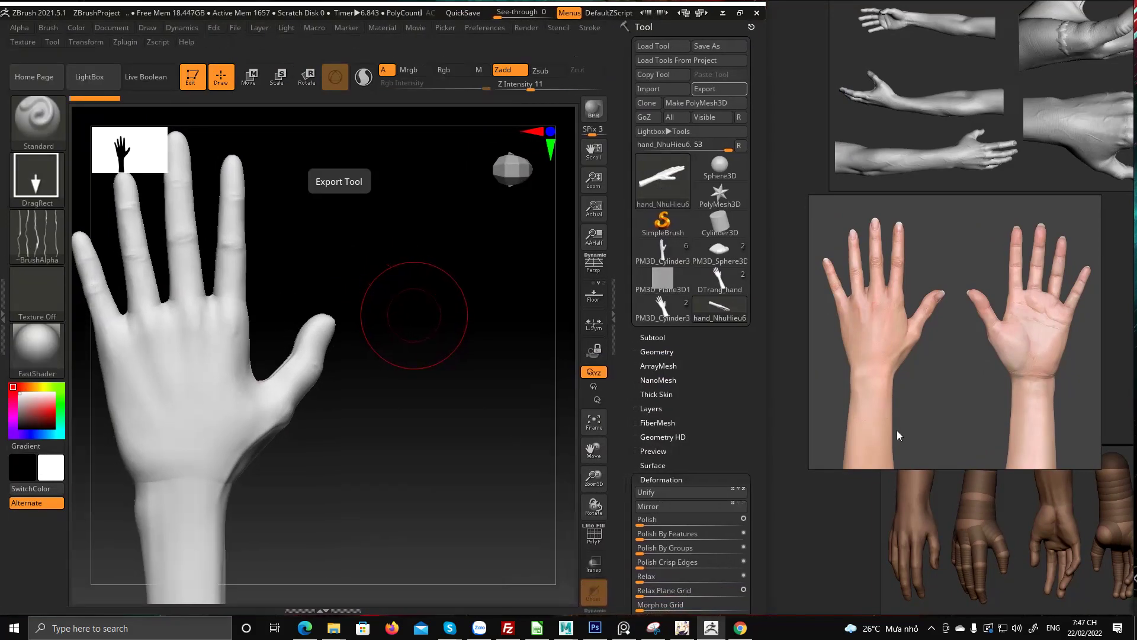
# Examine the grey sculpted arm and hand references and the photo of the back of the hand
pyautogui.moveTo(919, 258); pyautogui.dragTo(873, 421, button='middle')
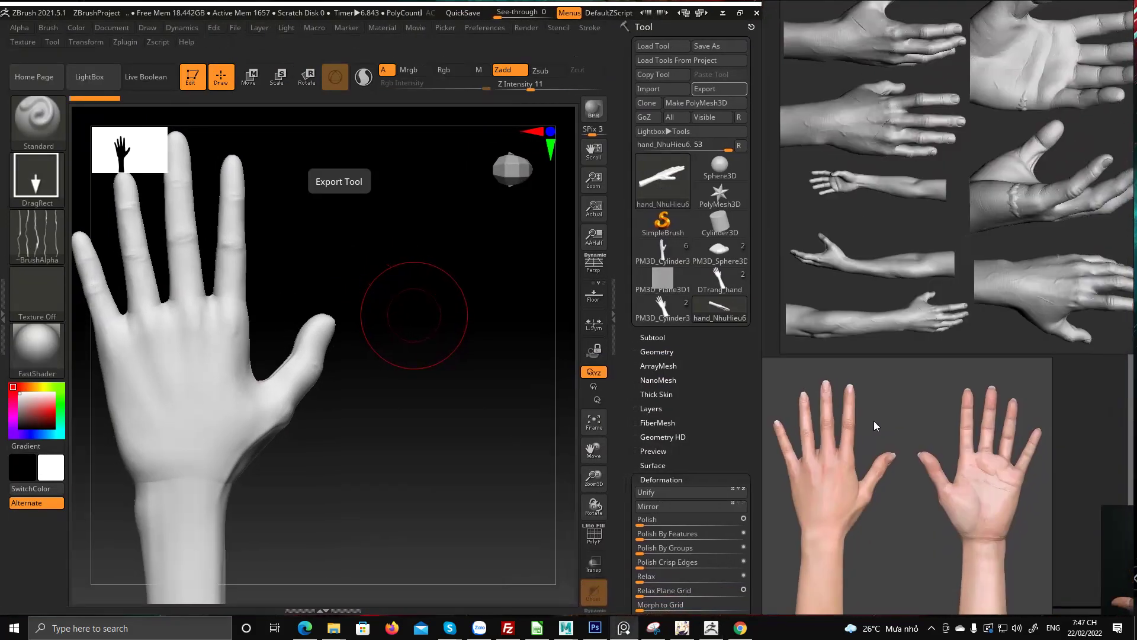
pyautogui.moveTo(1012, 354); pyautogui.dragTo(872, 447, button='middle')
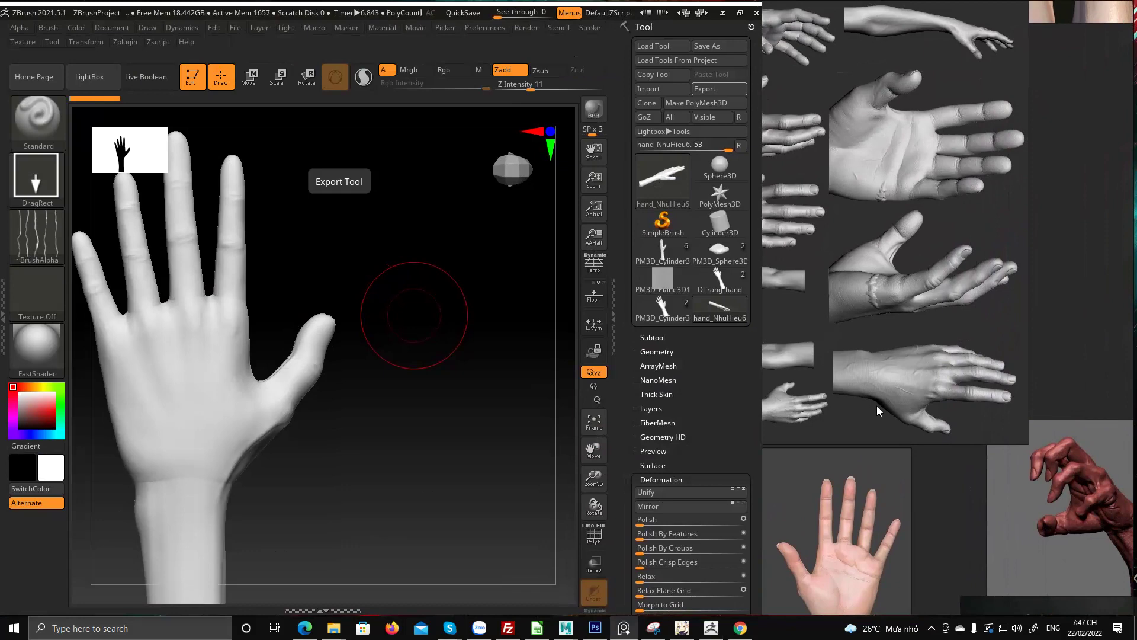
pyautogui.moveTo(877, 406); pyautogui.dragTo(1008, 287, button='middle')
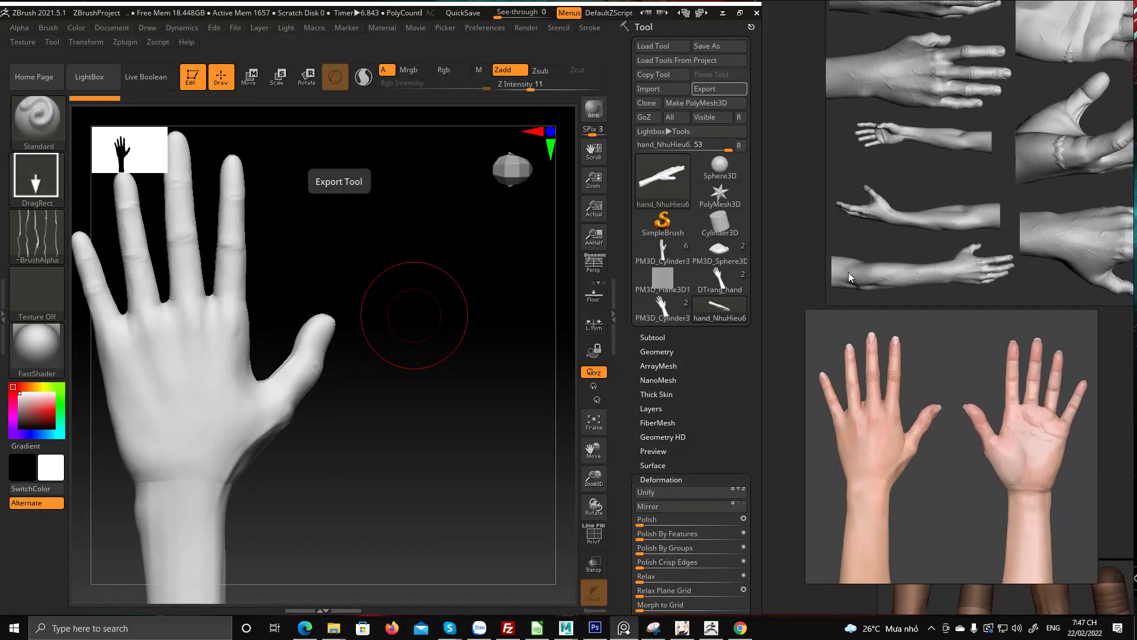
pyautogui.moveTo(847, 269); pyautogui.dragTo(632, 414, button='middle')
pyautogui.moveTo(848, 289); pyautogui.dragTo(1008, 199, button='middle')
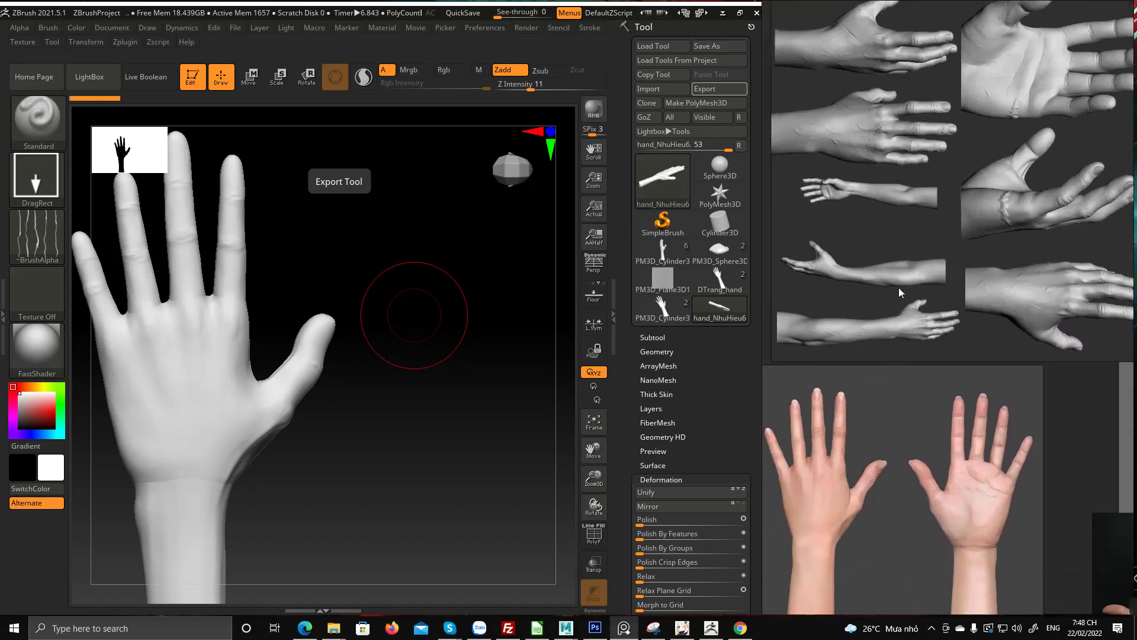
pyautogui.moveTo(876, 364); pyautogui.dragTo(889, 219, button='middle')
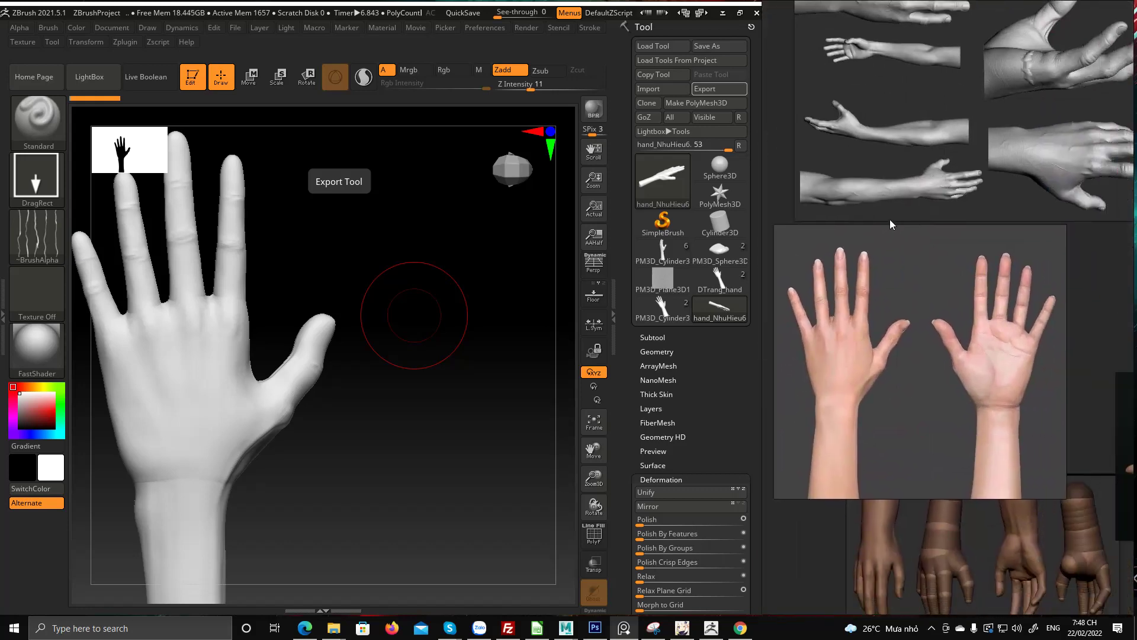
pyautogui.scroll(4, 921, 308)
pyautogui.moveTo(860, 310); pyautogui.dragTo(952, 275, button='middle')
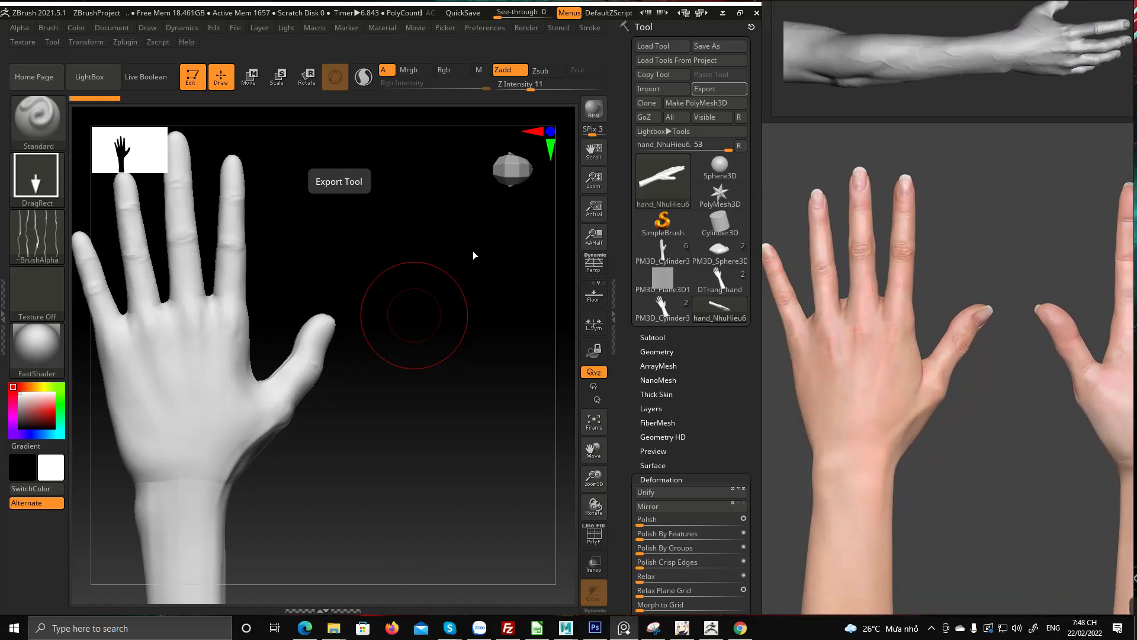
# Frame the loaded hand model so the fingers, wrist and forearm can be compared with the reference photo
pyautogui.click(348, 474)
pyautogui.keyDown('alt'); pyautogui.moveTo(349, 465); pyautogui.dragTo(442, 426); pyautogui.keyUp('alt')
pyautogui.keyDown('shift'); pyautogui.click(454, 384); pyautogui.keyUp('shift')
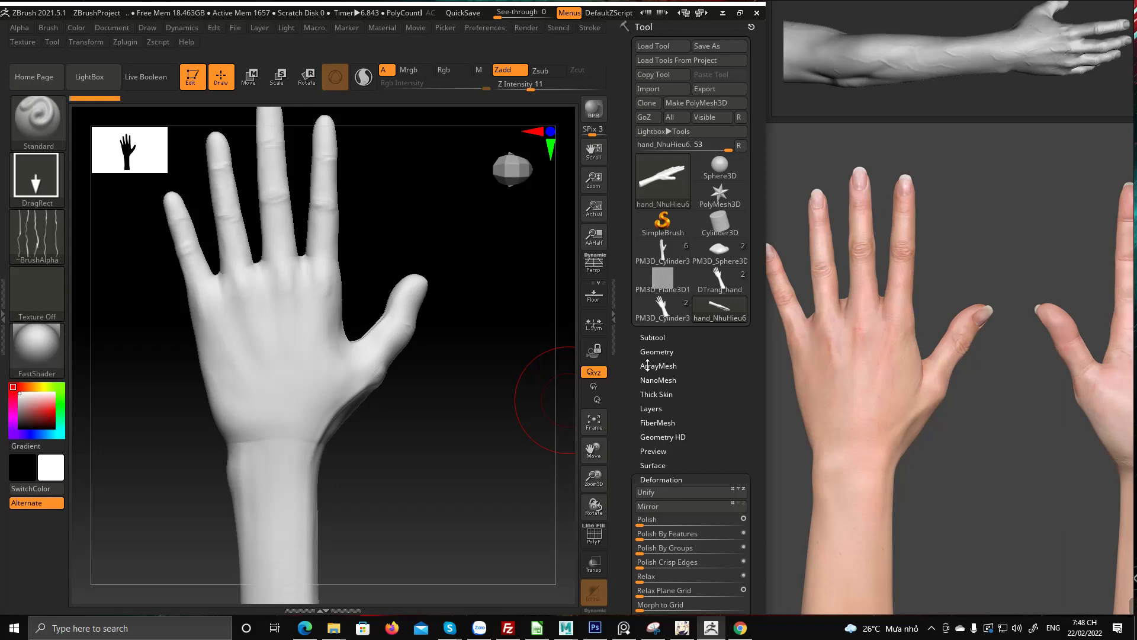
pyautogui.moveTo(370, 472)
pyautogui.keyDown('alt'); pyautogui.mouseDown(button='right')
pyautogui.moveTo(386, 426)
pyautogui.moveTo(366, 425)
pyautogui.mouseUp(button='right'); pyautogui.keyUp('alt')
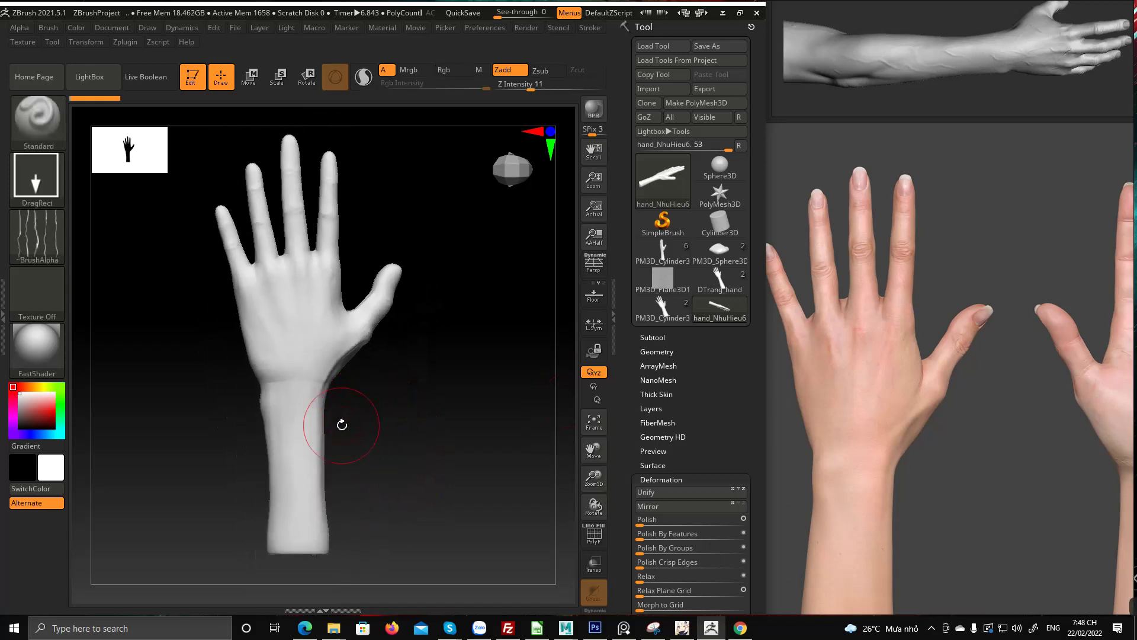
# Make the hand model with fingernails the active tool and inspect its back, fingers and side profile
pyautogui.click(714, 288)
pyautogui.moveTo(375, 388); pyautogui.dragTo(518, 383)
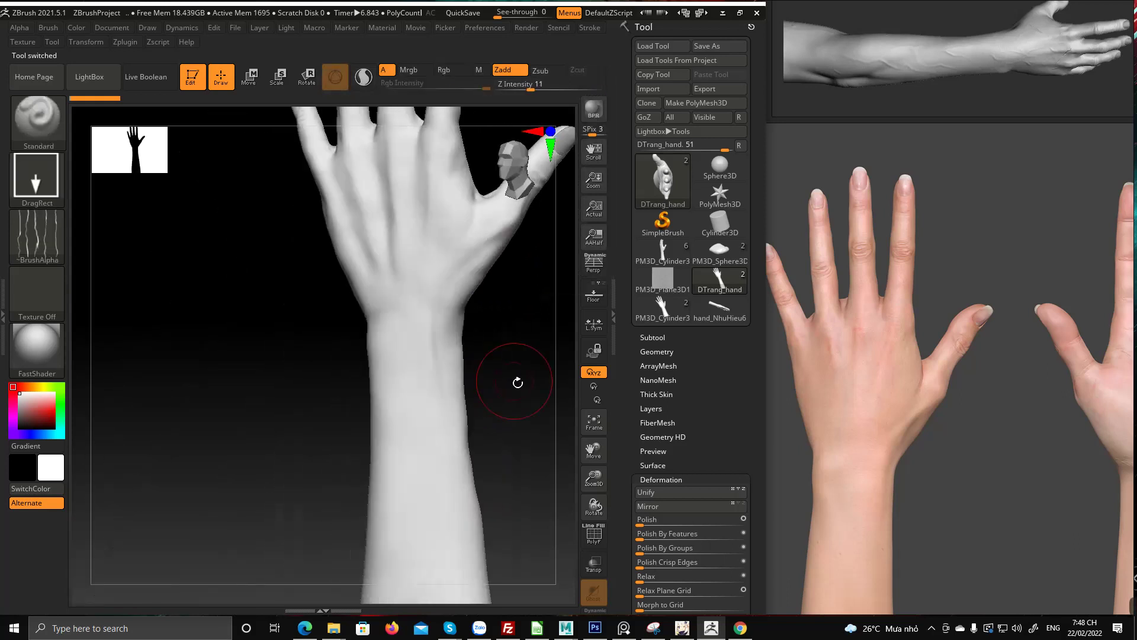
pyautogui.keyDown('shift'); pyautogui.moveTo(518, 382); pyautogui.dragTo(510, 391, button='right'); pyautogui.keyUp('shift')
pyautogui.keyDown('alt'); pyautogui.moveTo(441, 364); pyautogui.dragTo(370, 440, button='right'); pyautogui.keyUp('alt')
pyautogui.keyDown('alt'); pyautogui.moveTo(423, 359); pyautogui.dragTo(411, 395, button='right'); pyautogui.keyUp('alt')
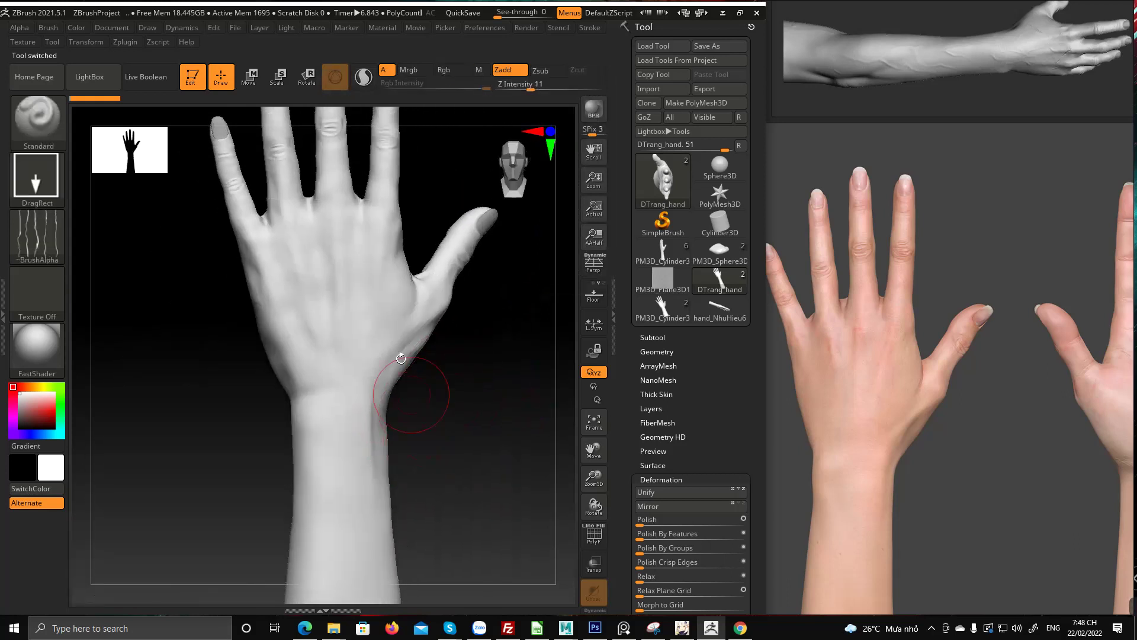
pyautogui.moveTo(445, 373); pyautogui.dragTo(414, 459)
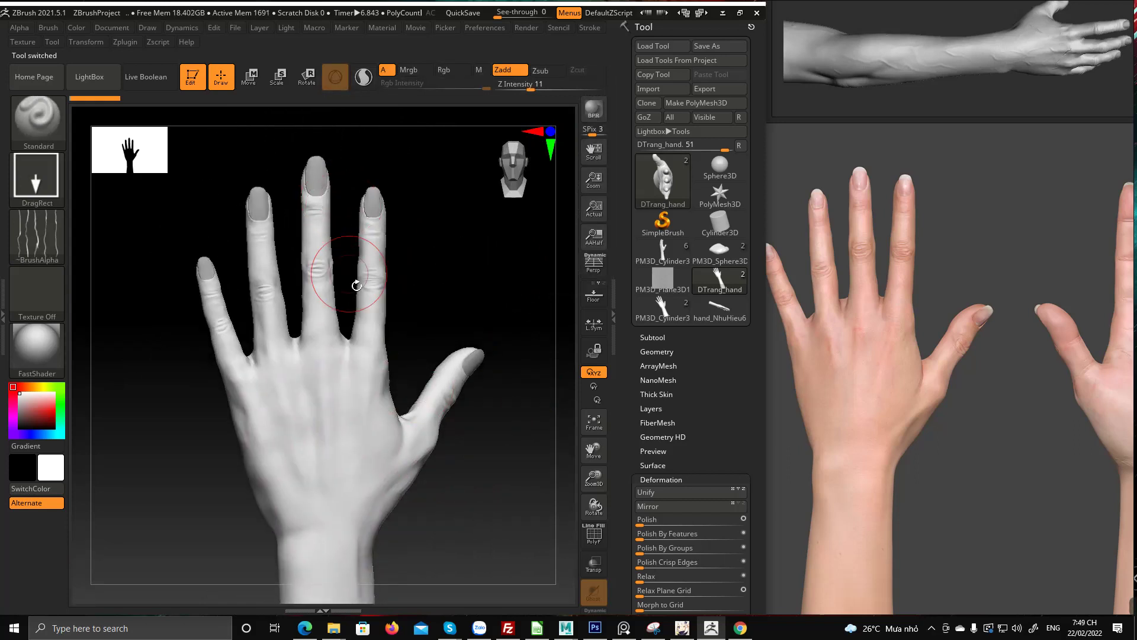
pyautogui.moveTo(357, 286)
pyautogui.mouseDown()
pyautogui.moveTo(424, 239)
pyautogui.moveTo(446, 424)
pyautogui.moveTo(437, 419)
pyautogui.moveTo(465, 423)
pyautogui.moveTo(500, 406)
pyautogui.moveTo(505, 421)
pyautogui.moveTo(441, 444)
pyautogui.moveTo(419, 418)
pyautogui.mouseUp()
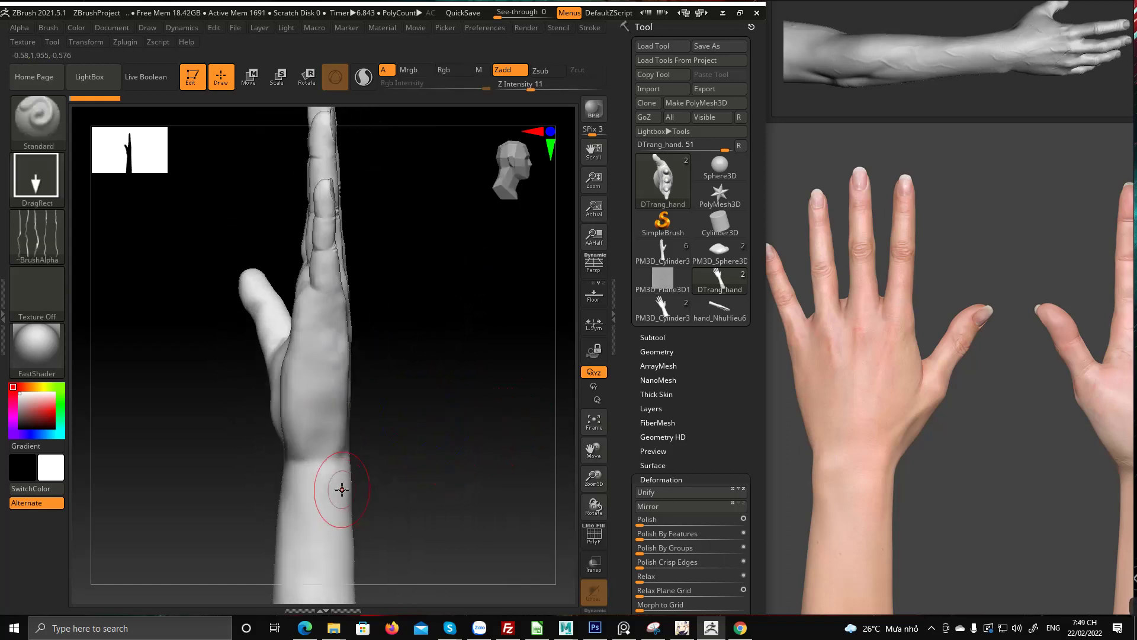
# Examine the palm photo and the sculpted arm and wrist references on the board for the side shape of the hand
pyautogui.moveTo(977, 422); pyautogui.dragTo(831, 470, button='middle')
pyautogui.moveTo(1057, 465); pyautogui.dragTo(943, 553, button='middle')
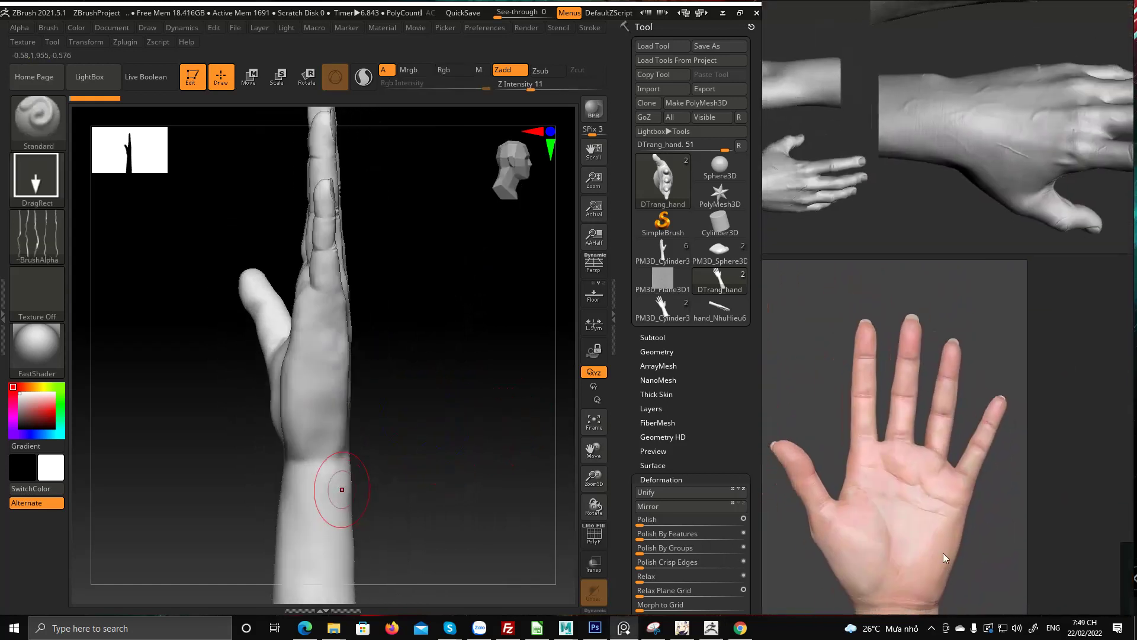
pyautogui.moveTo(926, 407); pyautogui.dragTo(1061, 414, button='middle')
pyautogui.moveTo(912, 275); pyautogui.dragTo(942, 542, button='middle')
pyautogui.moveTo(900, 418); pyautogui.dragTo(950, 460, button='middle')
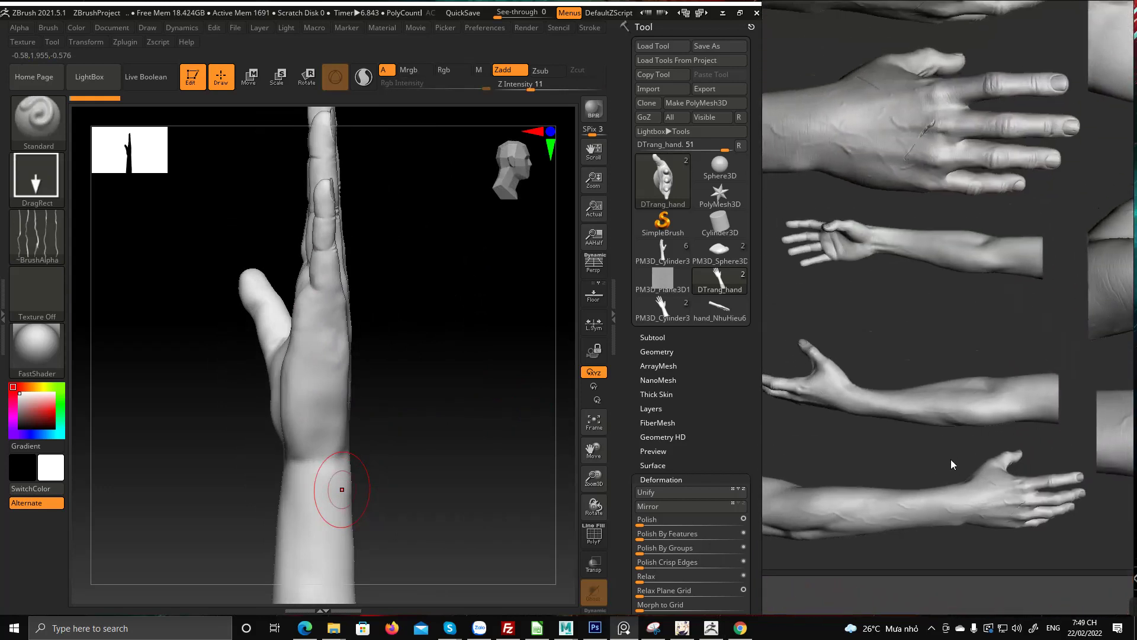
pyautogui.scroll(5, 943, 422)
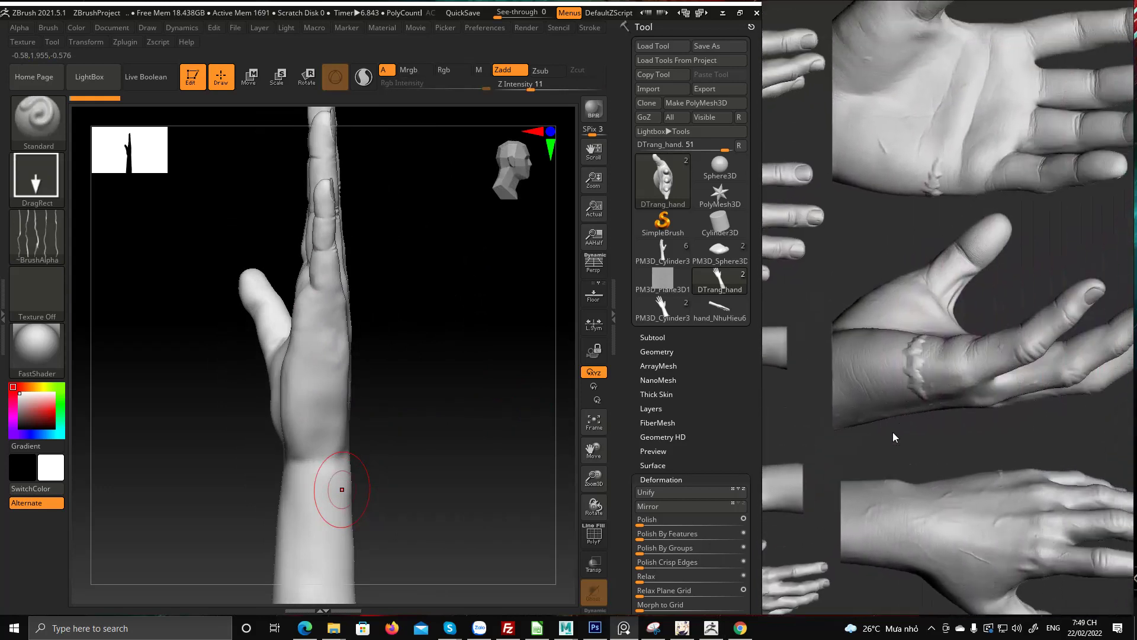
pyautogui.moveTo(893, 433); pyautogui.dragTo(880, 460, button='middle')
# Turn the hand model to its little-finger side and capture a screenshot of it with the Snipping Tool
pyautogui.moveTo(449, 452); pyautogui.dragTo(514, 444)
pyautogui.keyDown('shift'); pyautogui.moveTo(446, 342); pyautogui.dragTo(434, 335); pyautogui.keyUp('shift')
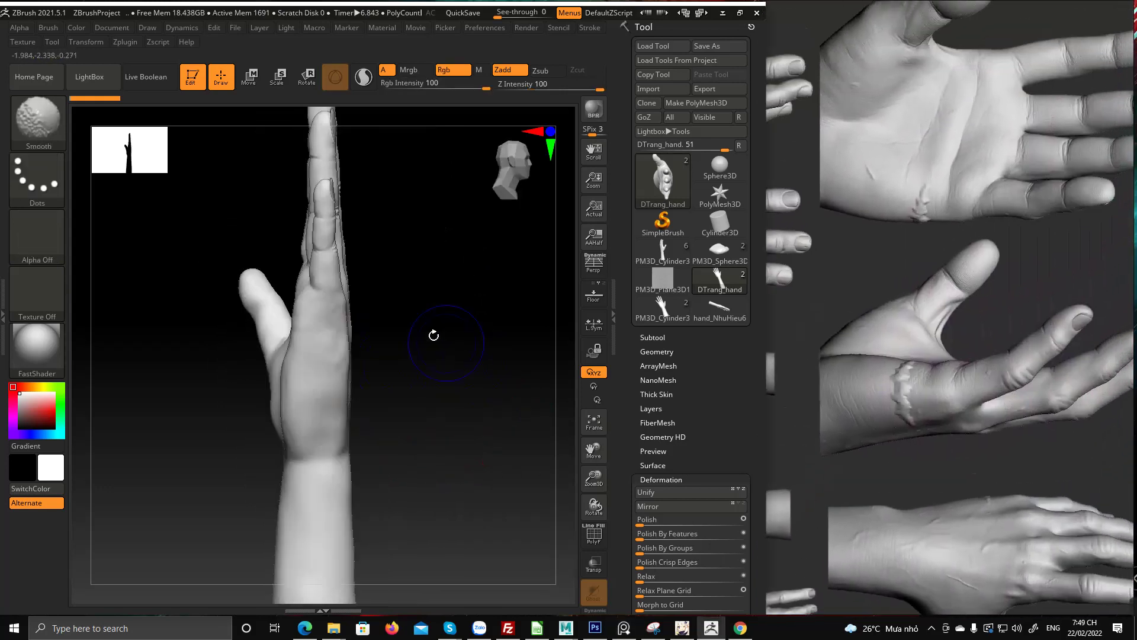
pyautogui.moveTo(409, 379); pyautogui.dragTo(424, 343)
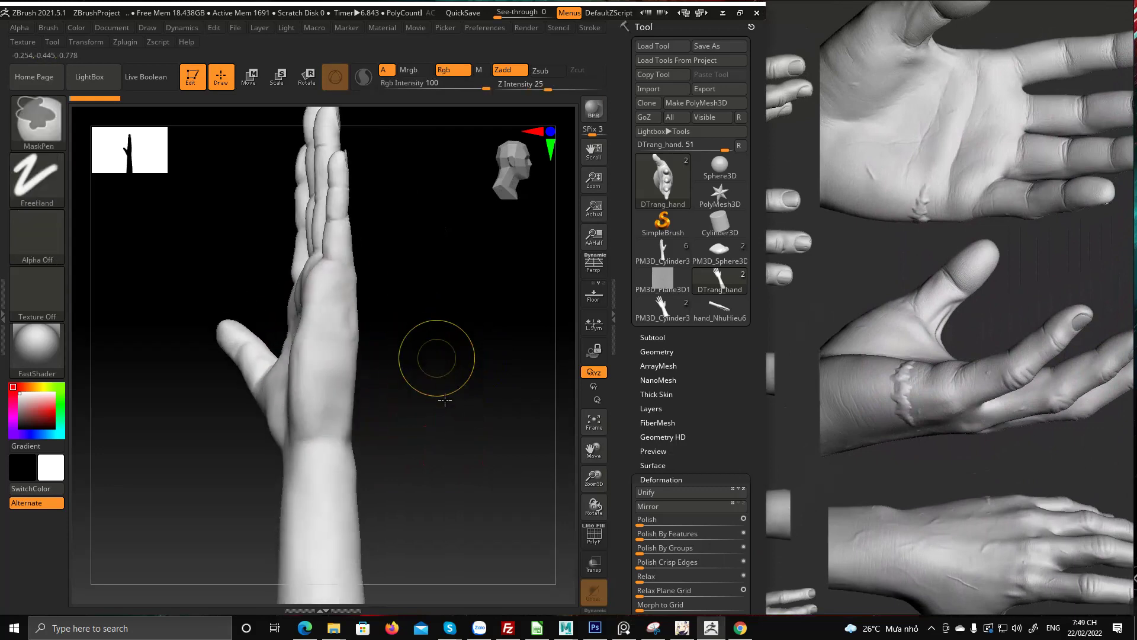
pyautogui.keyDown('ctrl'); pyautogui.moveTo(445, 400); pyautogui.dragTo(467, 380, button='right'); pyautogui.keyUp('ctrl')
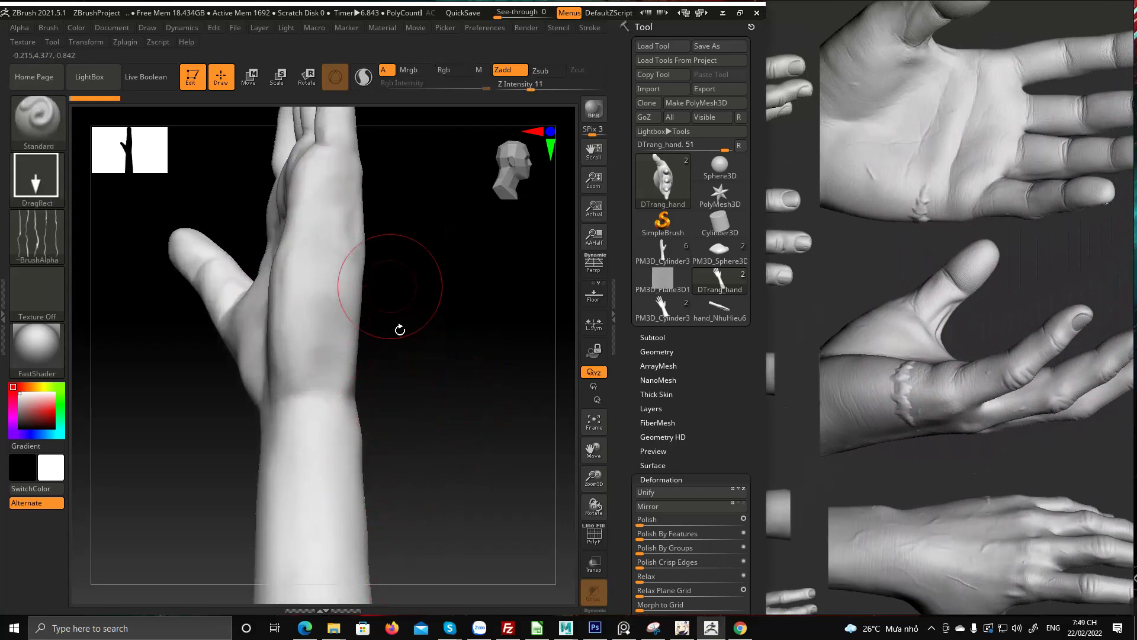
pyautogui.moveTo(400, 330); pyautogui.dragTo(404, 414)
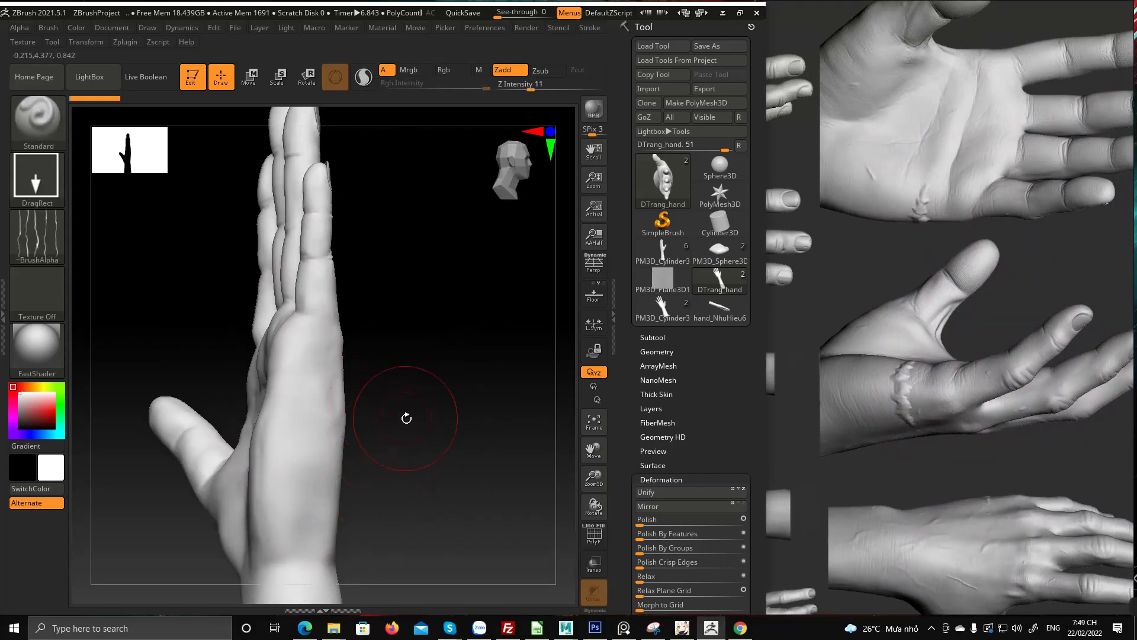
pyautogui.click(654, 628)
pyautogui.click(42, 42)
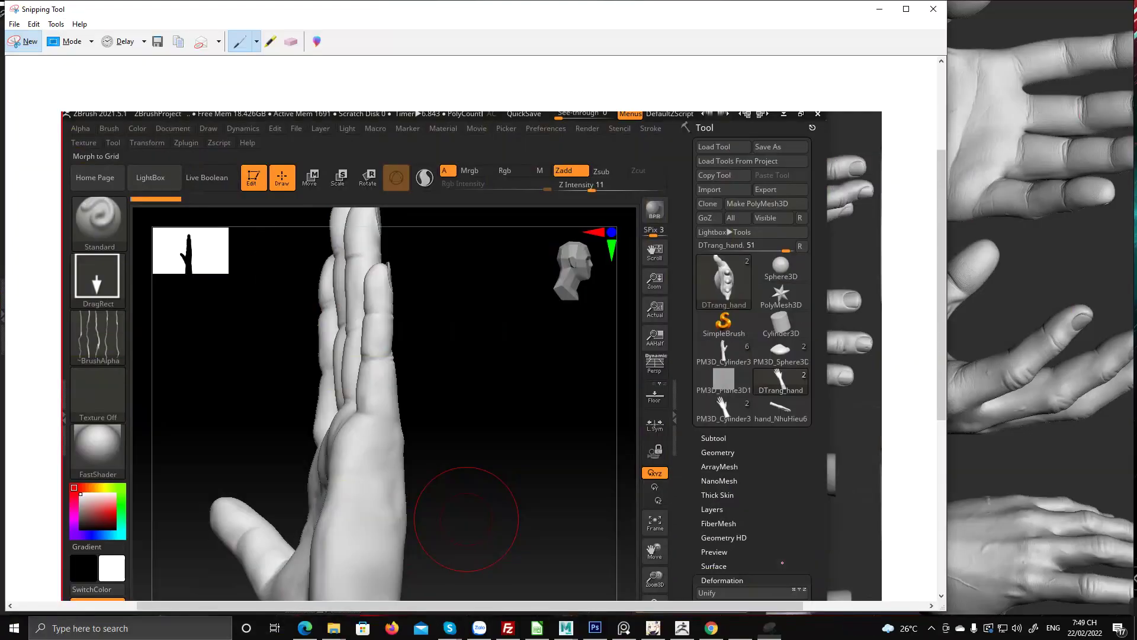
# Mark the palm's outer contour and the little finger's inner edge in red on the captured snip, and put the snip away
pyautogui.moveTo(358, 415)
pyautogui.mouseDown()
pyautogui.moveTo(334, 452)
pyautogui.moveTo(332, 480)
pyautogui.mouseUp()
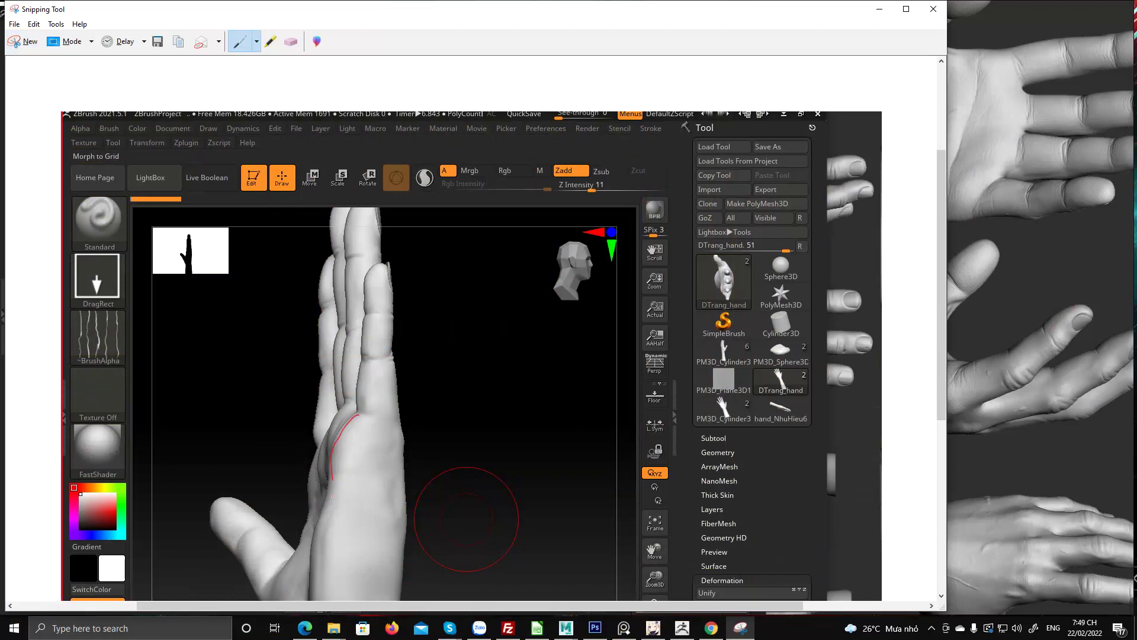
pyautogui.moveTo(359, 414); pyautogui.dragTo(365, 326)
pyautogui.moveTo(379, 267); pyautogui.dragTo(363, 304)
pyautogui.click(879, 9)
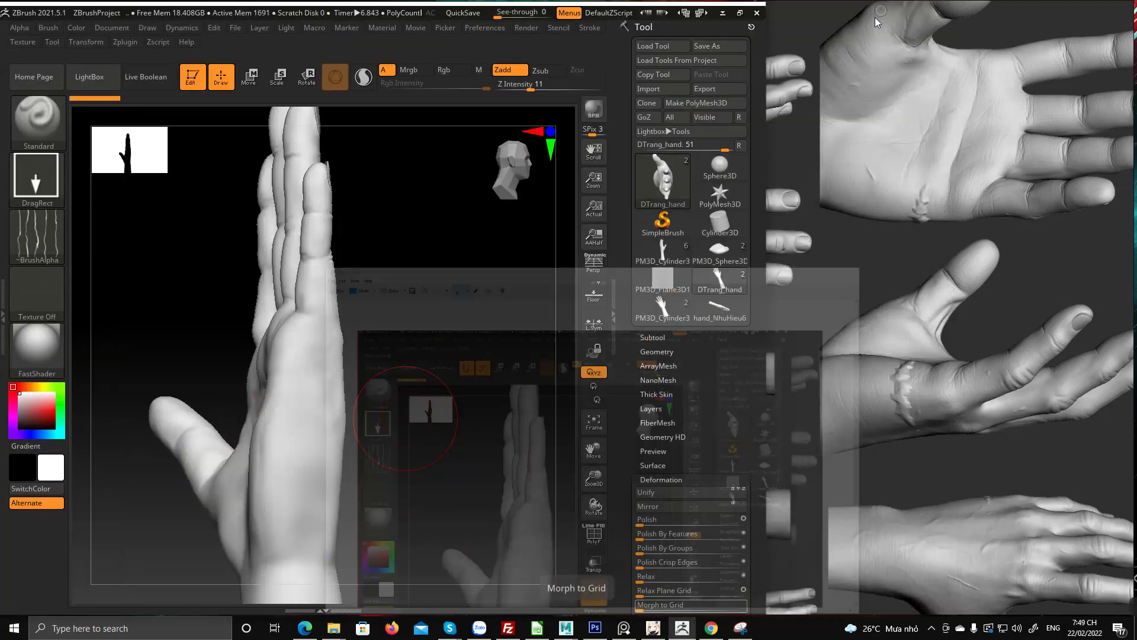
# Switch to the ClayBuildup brush and inspect the hand's little-finger edge, back and side profile
pyautogui.moveTo(358, 351)
pyautogui.mouseDown()
pyautogui.moveTo(459, 298)
pyautogui.moveTo(459, 328)
pyautogui.moveTo(459, 294)
pyautogui.moveTo(375, 460)
pyautogui.moveTo(393, 335)
pyautogui.mouseUp()
pyautogui.press('b')
pyautogui.click(274, 36)
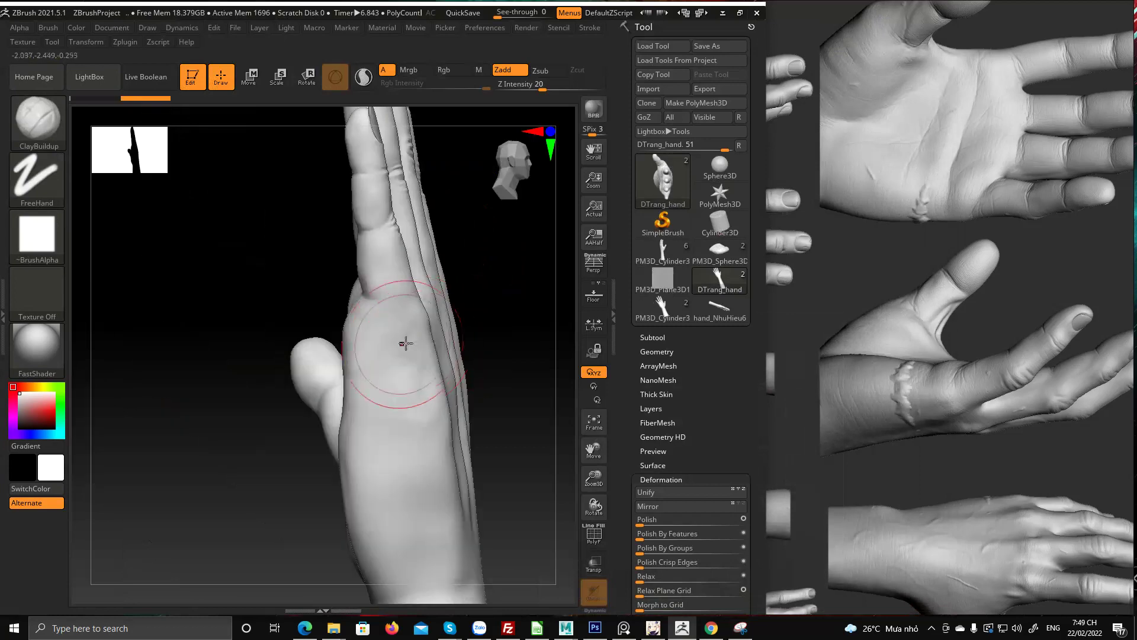
pyautogui.moveTo(508, 376); pyautogui.dragTo(410, 320)
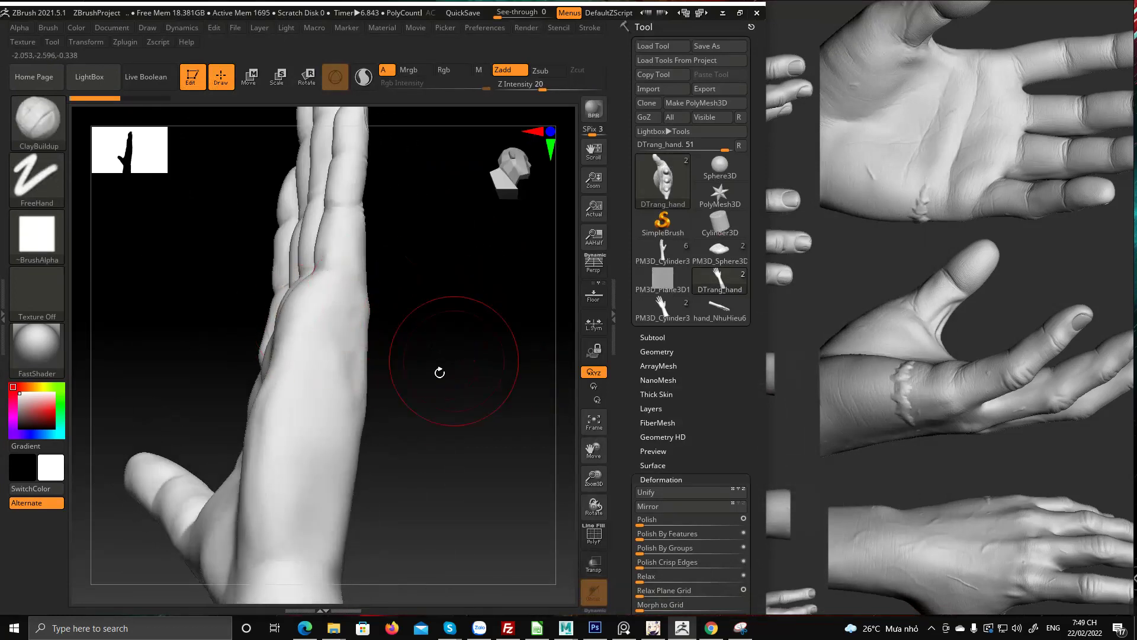
pyautogui.moveTo(439, 373)
pyautogui.mouseDown()
pyautogui.moveTo(452, 399)
pyautogui.moveTo(418, 361)
pyautogui.moveTo(444, 373)
pyautogui.mouseUp()
pyautogui.moveTo(424, 284); pyautogui.dragTo(464, 447, button='right')
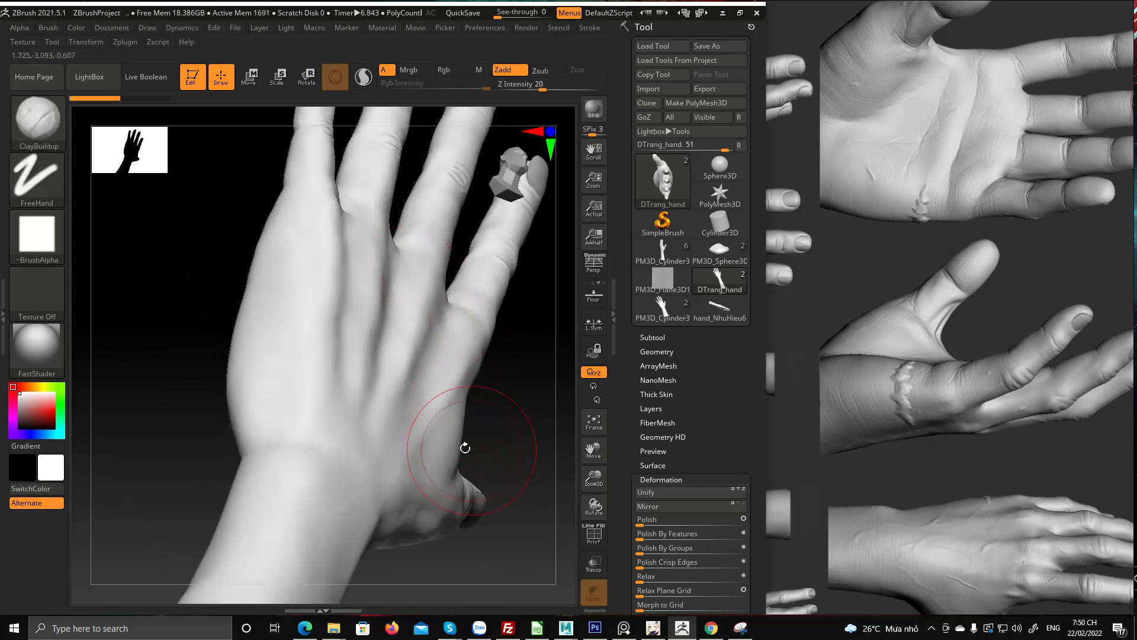
pyautogui.moveTo(332, 284)
pyautogui.mouseDown(button='right')
pyautogui.moveTo(472, 247)
pyautogui.moveTo(435, 424)
pyautogui.moveTo(409, 359)
pyautogui.moveTo(261, 499)
pyautogui.mouseUp(button='right')
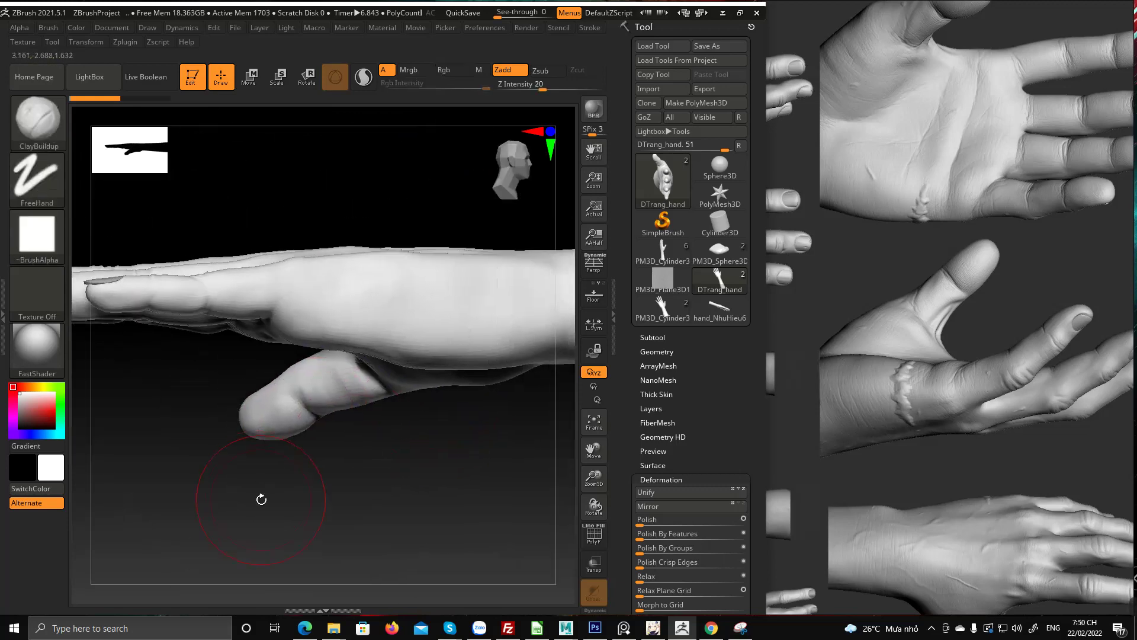
# Examine the side-view hand photo on the reference board for how the palm's outer edge meets the wrist
pyautogui.scroll(-6, 935, 428)
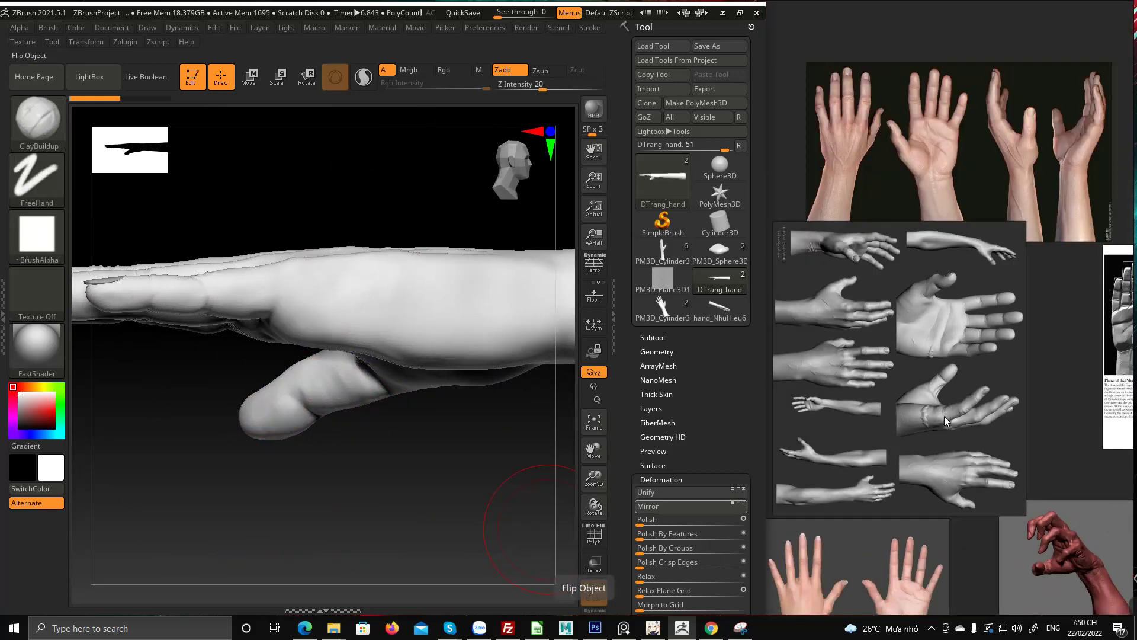
pyautogui.moveTo(945, 416); pyautogui.dragTo(872, 442, button='middle')
pyautogui.scroll(3, 923, 336)
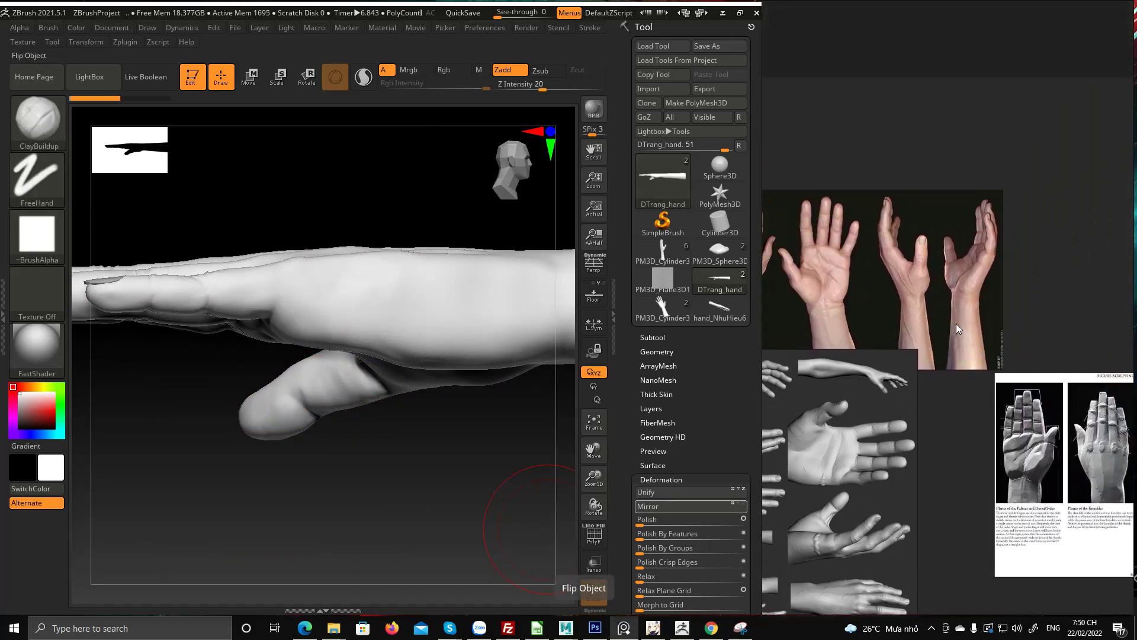
pyautogui.scroll(5, 958, 304)
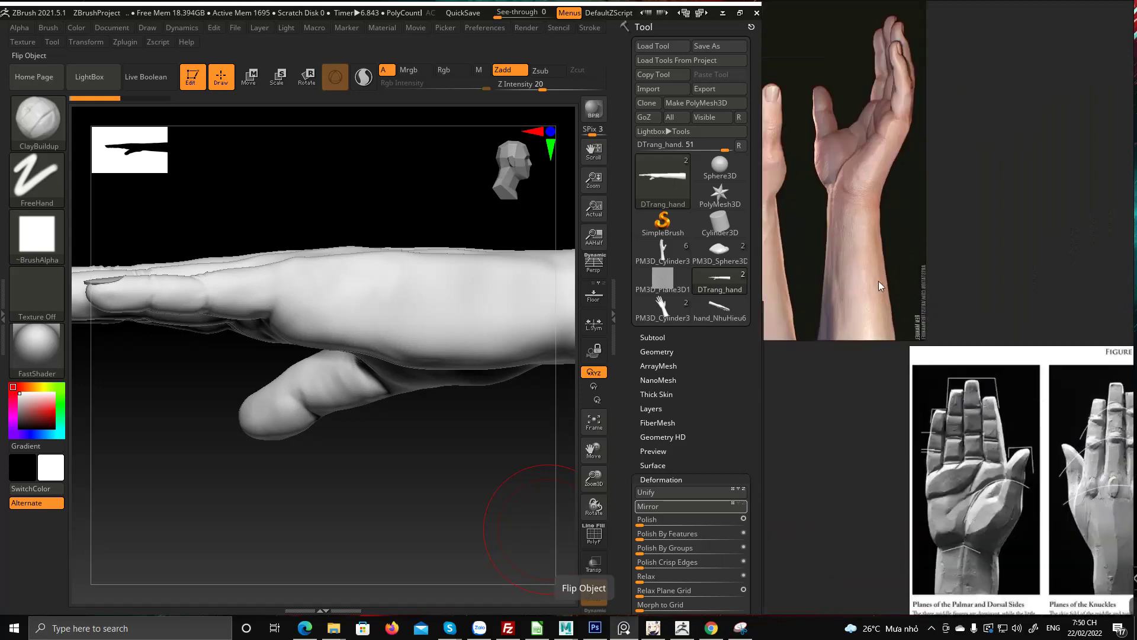
pyautogui.moveTo(893, 381); pyautogui.dragTo(912, 472, button='middle')
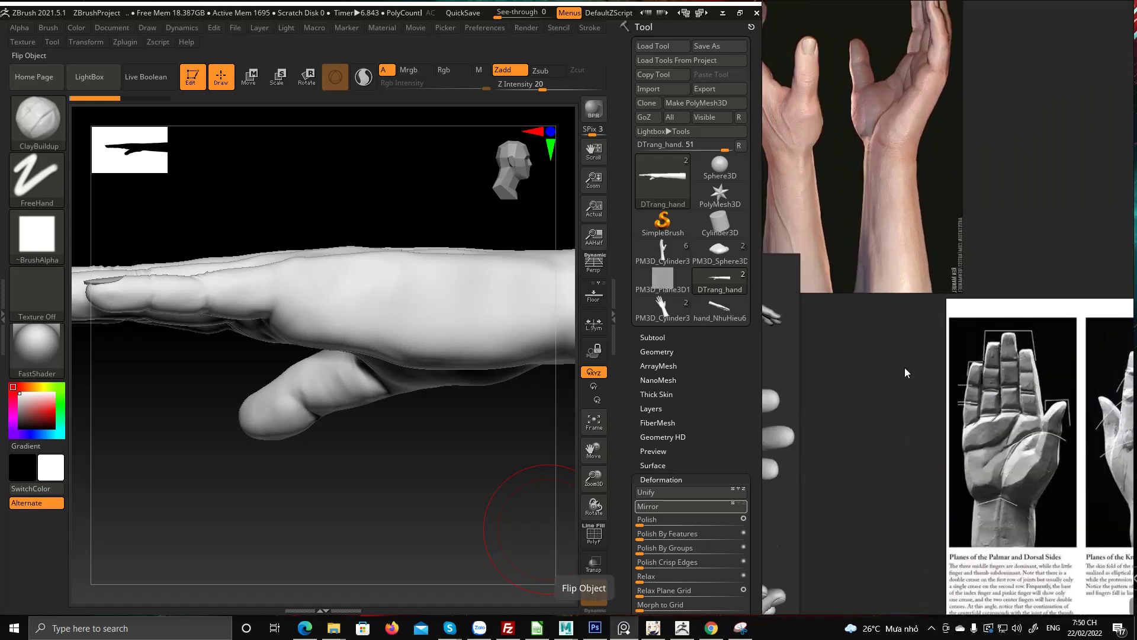
pyautogui.moveTo(904, 367); pyautogui.dragTo(920, 508, button='middle')
pyautogui.scroll(3, 926, 198)
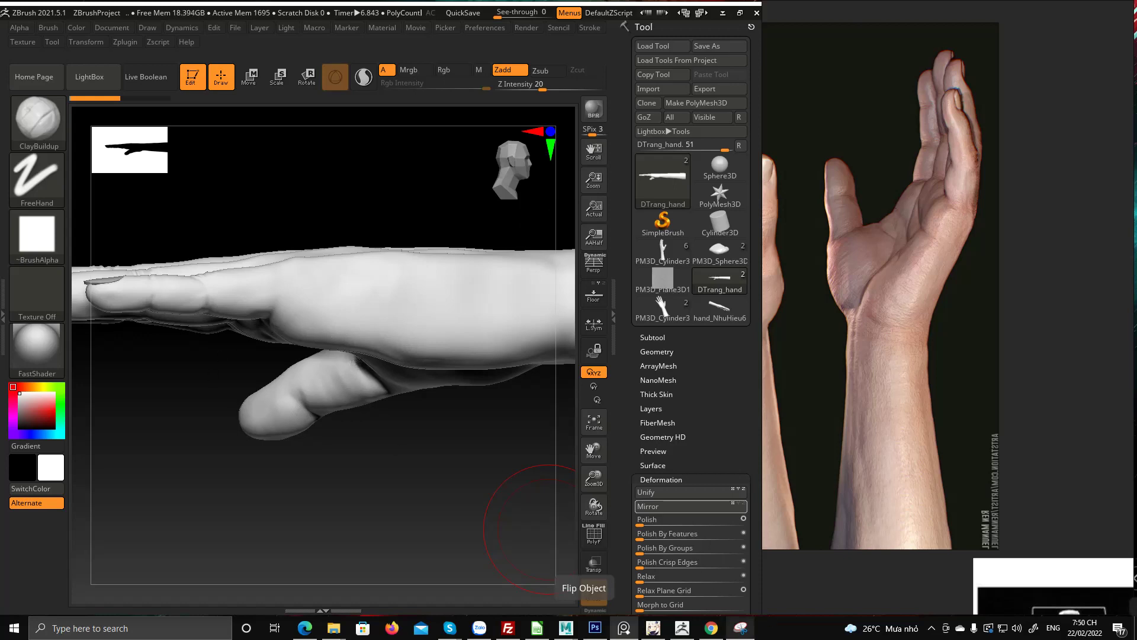
# Capture the hand's horizontal side profile with the Snipping Tool and sketch red curves for the arched back and the palm's underside
pyautogui.moveTo(321, 413); pyautogui.dragTo(466, 416, button='right')
pyautogui.keyDown('alt'); pyautogui.moveTo(466, 416); pyautogui.dragTo(373, 348, button='right'); pyautogui.keyUp('alt')
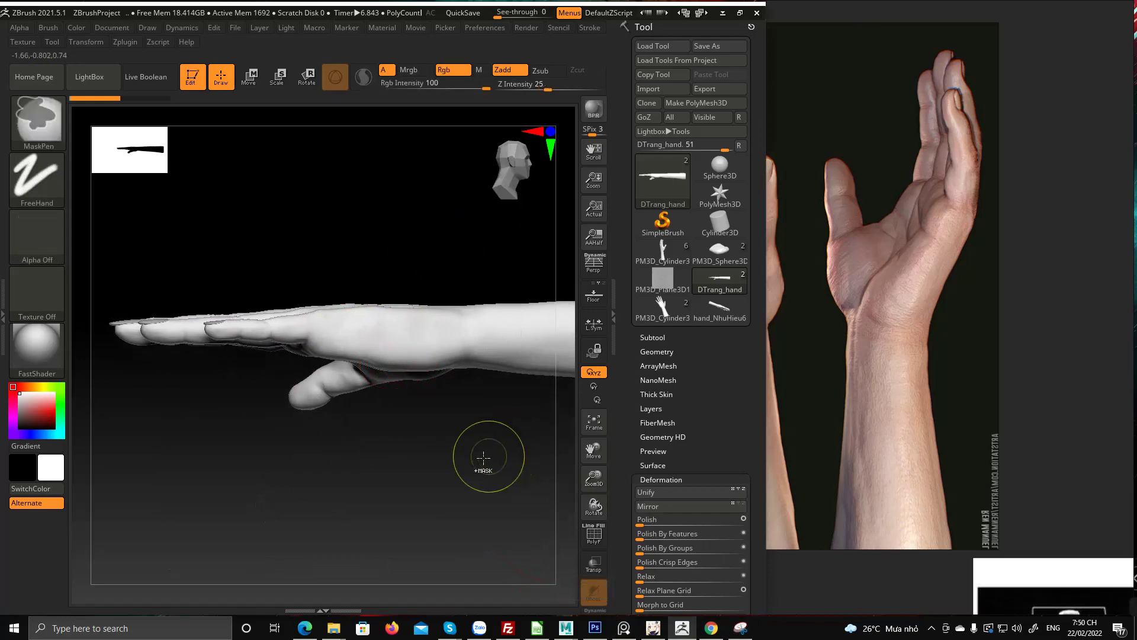
pyautogui.keyDown('ctrl'); pyautogui.moveTo(487, 458); pyautogui.dragTo(494, 478, button='right'); pyautogui.keyUp('ctrl')
pyautogui.click(742, 632)
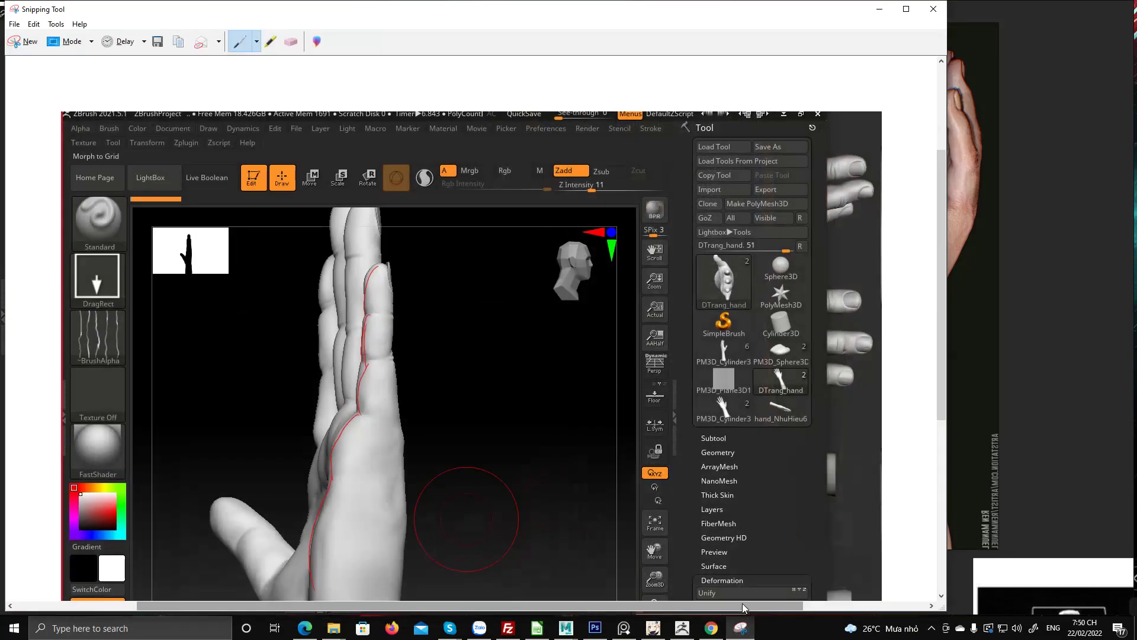
pyautogui.click(32, 45)
pyautogui.moveTo(82, 167); pyautogui.dragTo(721, 593)
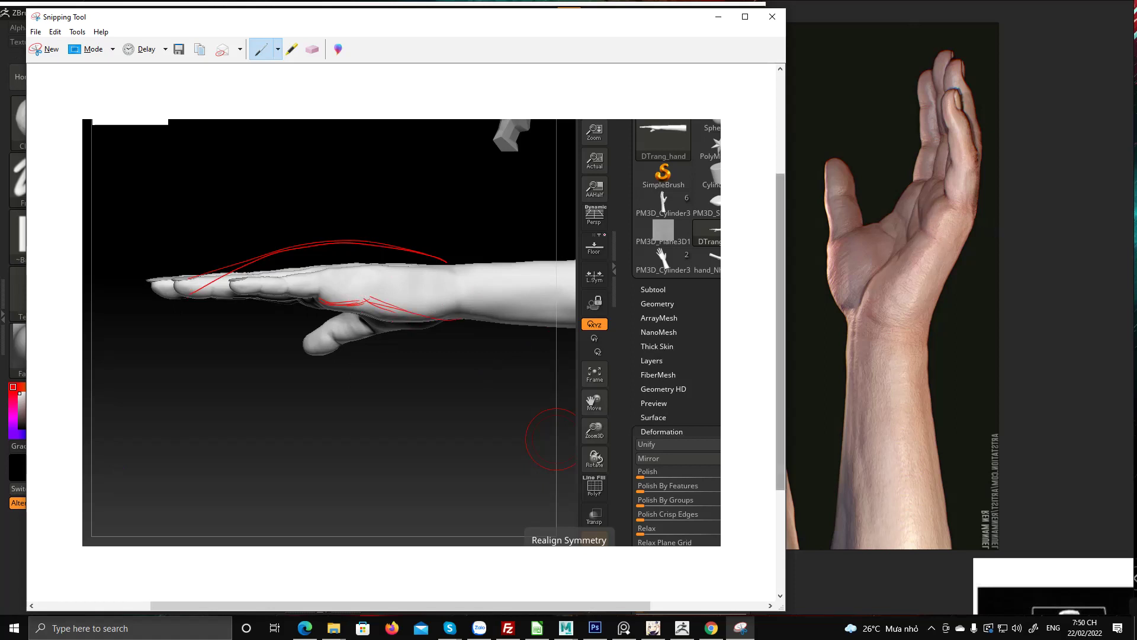
pyautogui.click(718, 17)
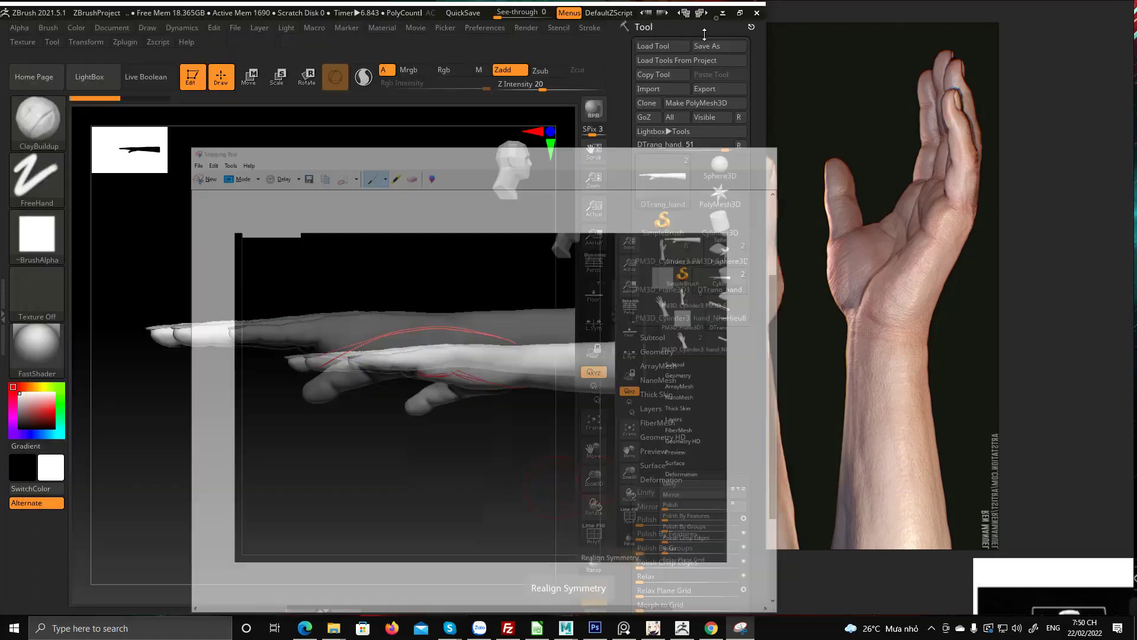
# Orient the hand model palm up with its outer edge in view and adjust the ClayBuildup brush's draw size
pyautogui.moveTo(421, 431); pyautogui.dragTo(431, 302)
pyautogui.press('space')
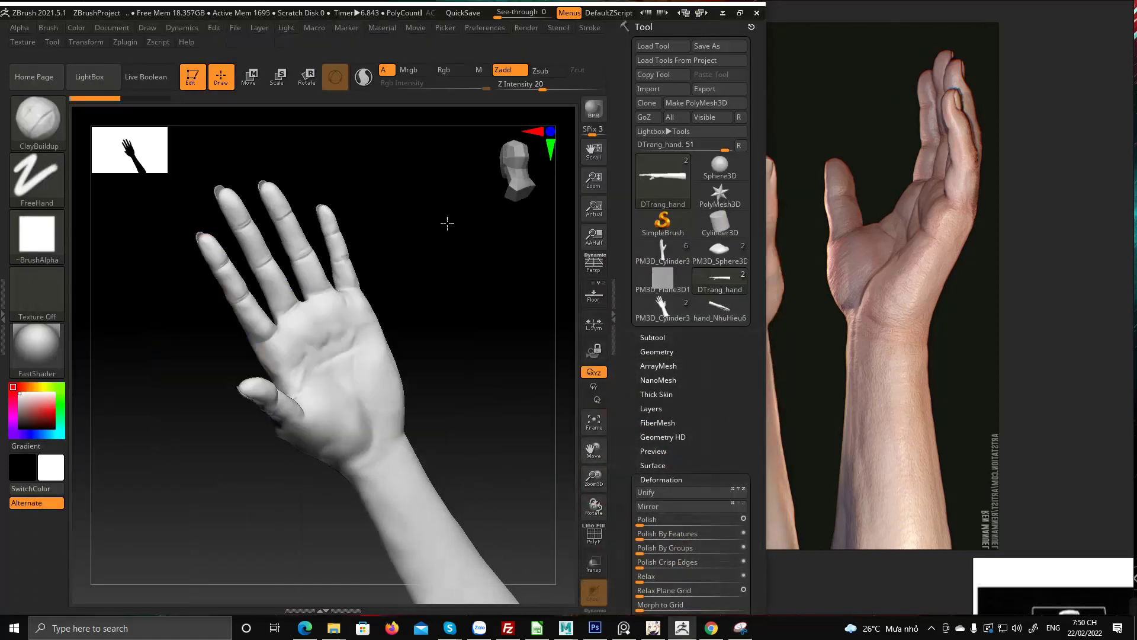
pyautogui.moveTo(446, 224)
pyautogui.mouseDown()
pyautogui.moveTo(414, 259)
pyautogui.moveTo(498, 479)
pyautogui.moveTo(480, 402)
pyautogui.moveTo(393, 414)
pyautogui.mouseUp()
pyautogui.keyDown('ctrl'); pyautogui.moveTo(393, 414); pyautogui.dragTo(391, 456, button='right'); pyautogui.keyUp('ctrl')
pyautogui.moveTo(391, 456); pyautogui.dragTo(405, 409, button='right')
pyautogui.moveTo(406, 408)
pyautogui.mouseDown()
pyautogui.moveTo(406, 385)
pyautogui.moveTo(463, 388)
pyautogui.mouseUp()
pyautogui.press('space')
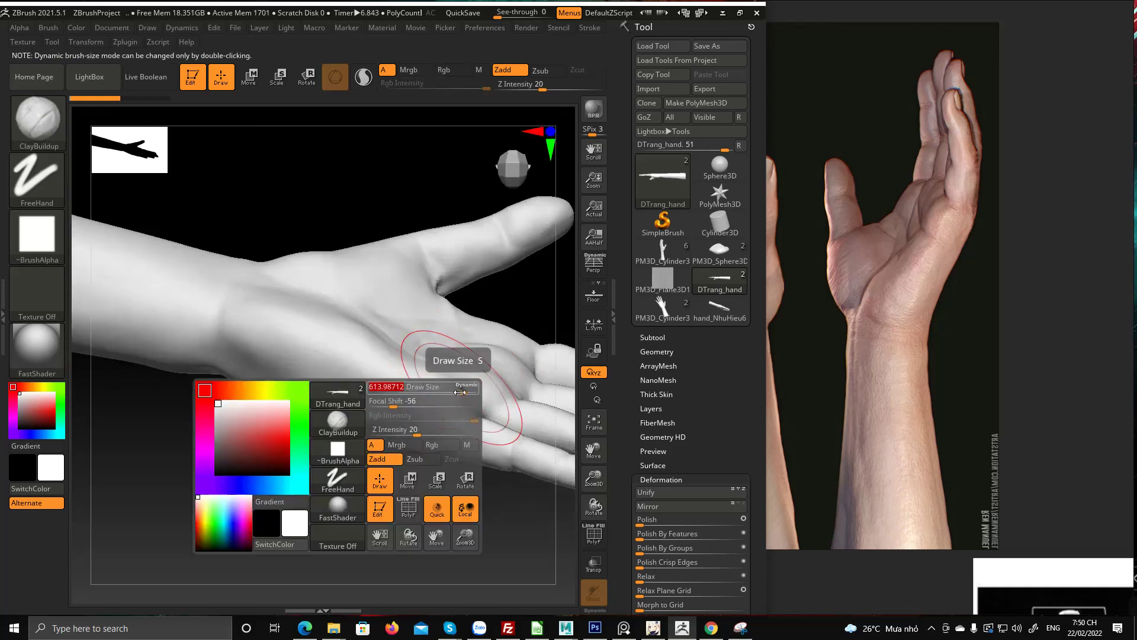
# Build up the heel of the palm on the little-finger side near the wrist with ClayBuildup
pyautogui.moveTo(339, 490); pyautogui.dragTo(325, 425, button='right')
pyautogui.moveTo(343, 495); pyautogui.dragTo(336, 451, button='right')
pyautogui.moveTo(337, 452); pyautogui.dragTo(317, 315)
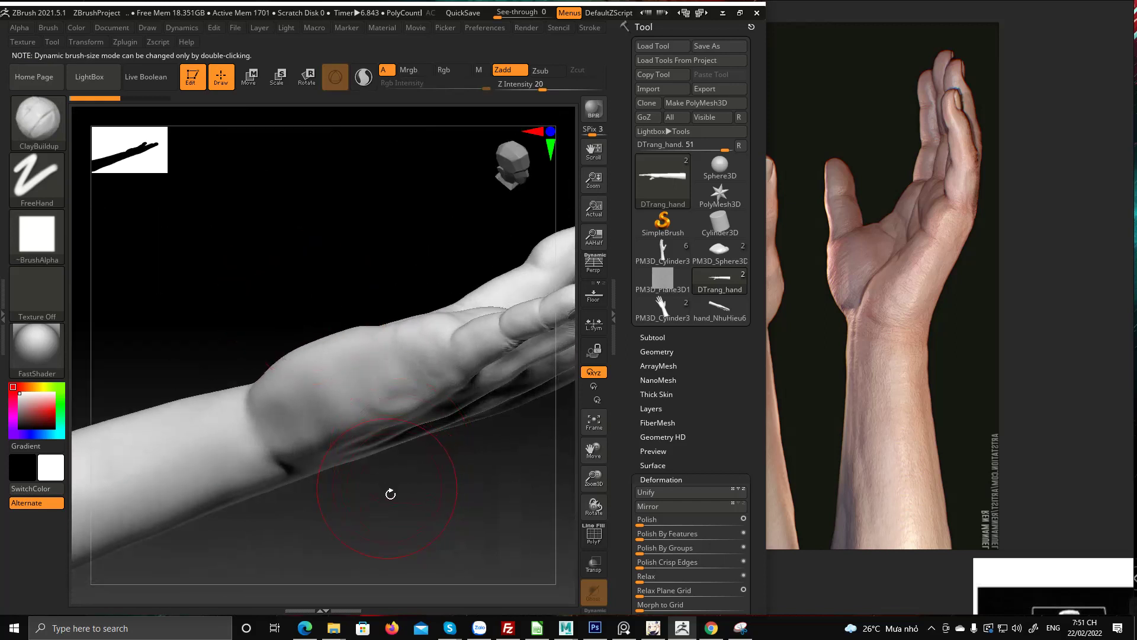
pyautogui.moveTo(391, 493); pyautogui.dragTo(327, 362)
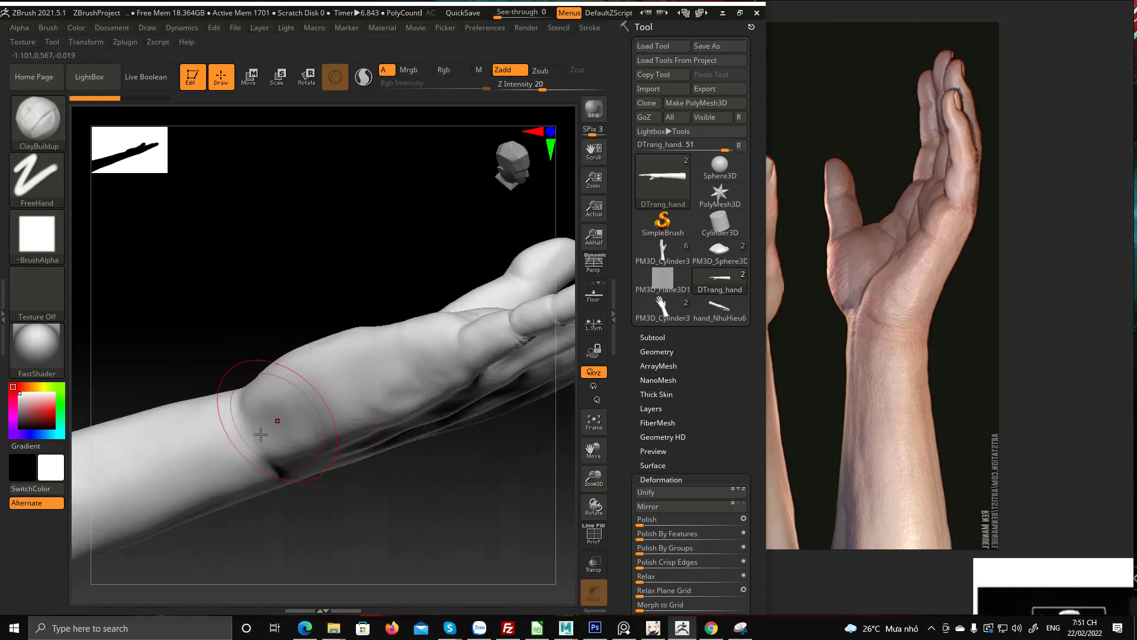
pyautogui.moveTo(274, 432); pyautogui.dragTo(347, 320)
pyautogui.moveTo(310, 401); pyautogui.dragTo(344, 441)
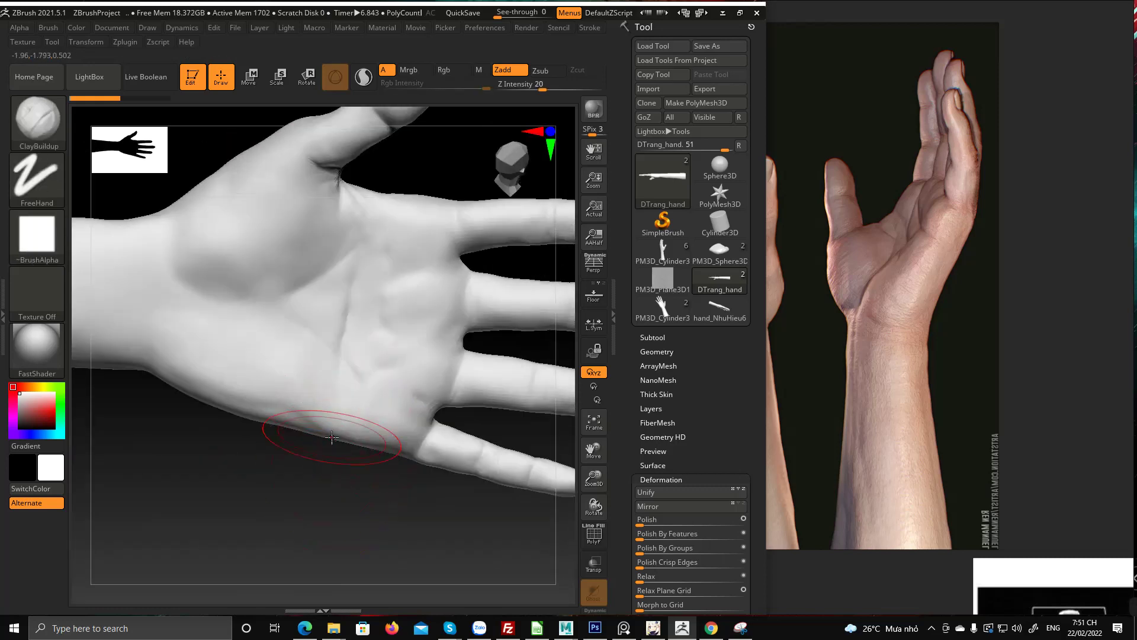
# Add clay along the outer edge of the palm below the base of the little finger
pyautogui.moveTo(360, 490); pyautogui.dragTo(464, 379)
pyautogui.moveTo(463, 380); pyautogui.dragTo(452, 279, button='right')
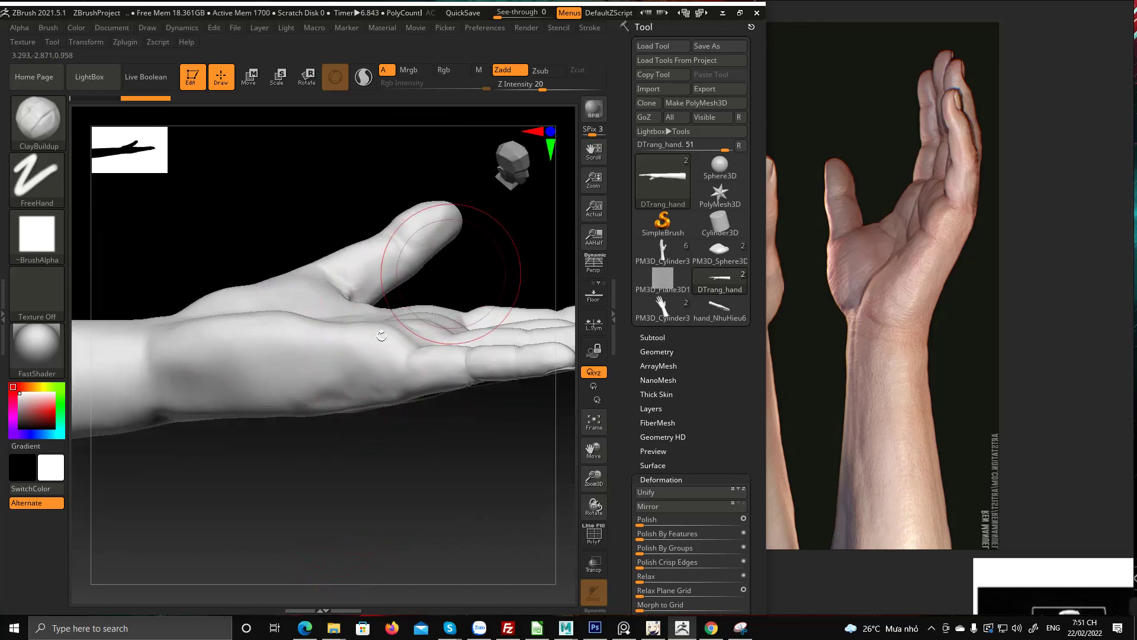
pyautogui.moveTo(386, 381)
pyautogui.keyDown('ctrl'); pyautogui.mouseDown(button='right')
pyautogui.moveTo(381, 454)
pyautogui.moveTo(393, 482)
pyautogui.mouseUp(button='right'); pyautogui.keyUp('ctrl')
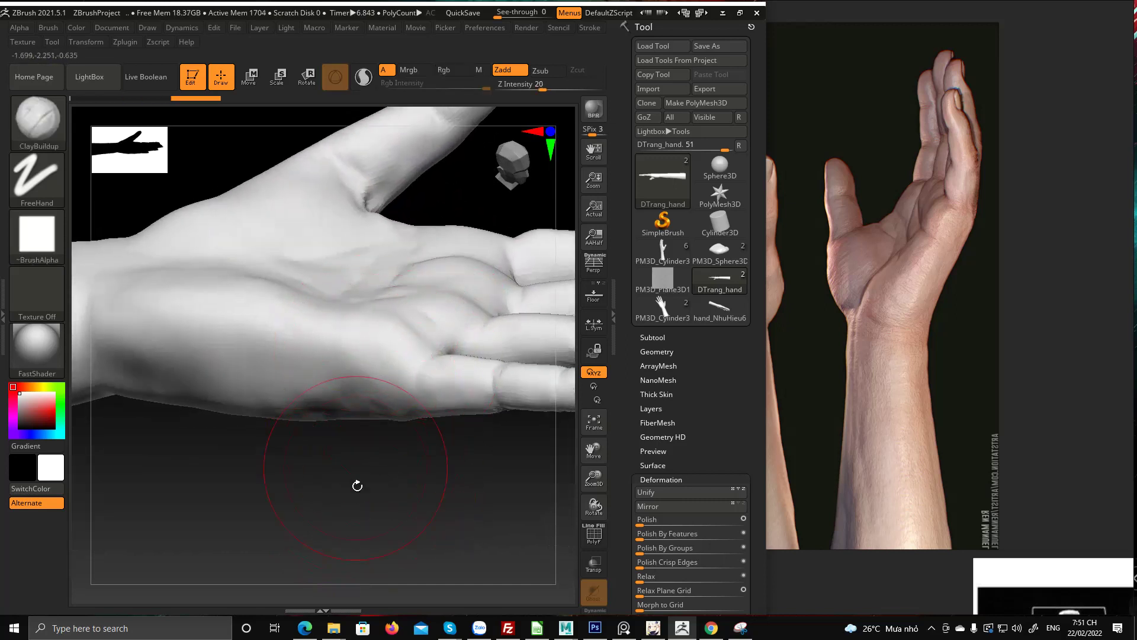
pyautogui.moveTo(356, 482); pyautogui.dragTo(355, 368)
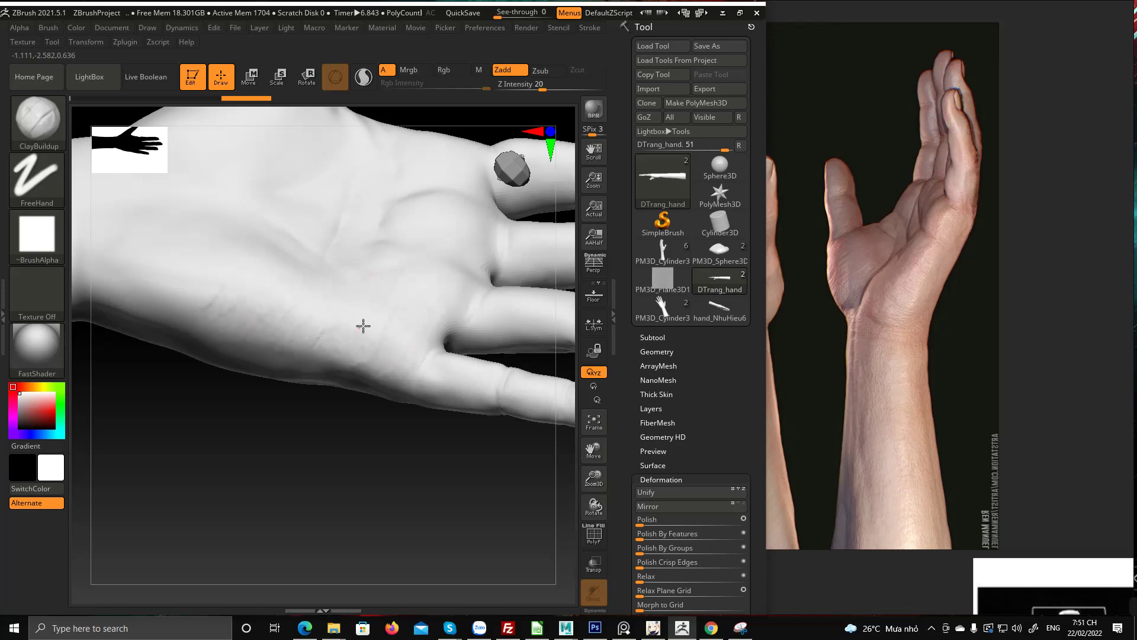
pyautogui.hotkey('ctrl', 'shift', 'z')
pyautogui.hotkey('ctrl', 'shift', 'z')
# Shape the fleshy outer pad of the palm between the wrist and the little finger with ClayBuildup strokes
pyautogui.moveTo(393, 347)
pyautogui.mouseDown(button='right')
pyautogui.moveTo(452, 183)
pyautogui.moveTo(427, 182)
pyautogui.mouseUp(button='right')
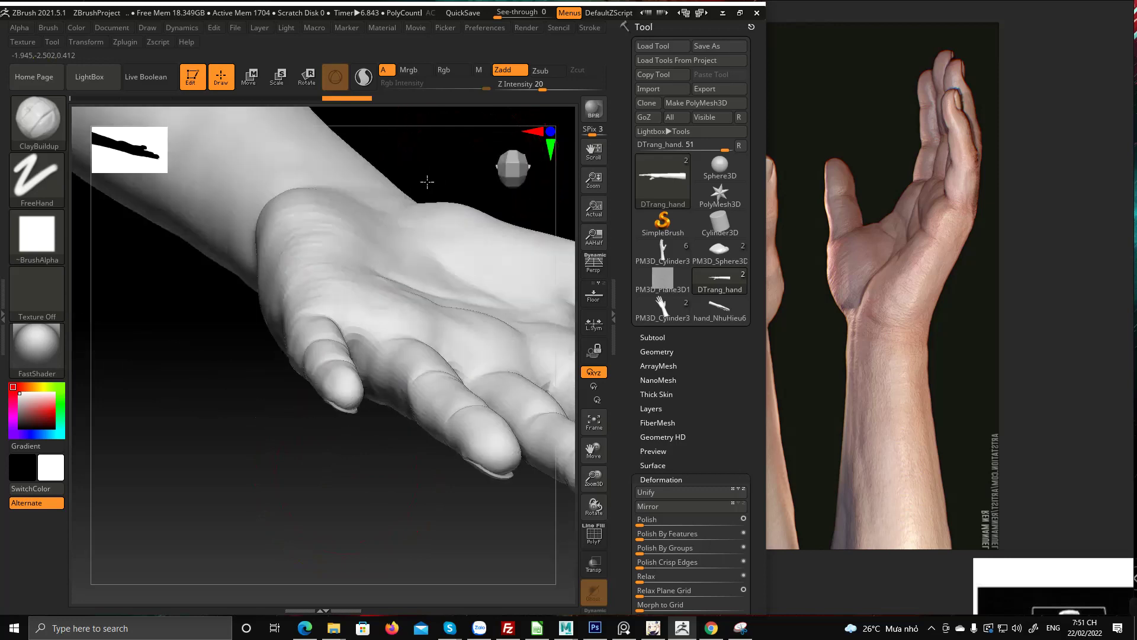
pyautogui.moveTo(427, 181)
pyautogui.mouseDown()
pyautogui.moveTo(225, 284)
pyautogui.moveTo(261, 213)
pyautogui.moveTo(334, 242)
pyautogui.moveTo(306, 254)
pyautogui.mouseUp()
pyautogui.keyDown('alt'); pyautogui.moveTo(242, 185); pyautogui.dragTo(215, 359); pyautogui.keyUp('alt')
pyautogui.keyDown('alt'); pyautogui.moveTo(301, 376); pyautogui.dragTo(280, 405); pyautogui.keyUp('alt')
pyautogui.moveTo(287, 398)
pyautogui.keyDown('alt'); pyautogui.mouseDown()
pyautogui.moveTo(274, 385)
pyautogui.moveTo(292, 357)
pyautogui.moveTo(294, 319)
pyautogui.mouseUp(); pyautogui.keyUp('alt')
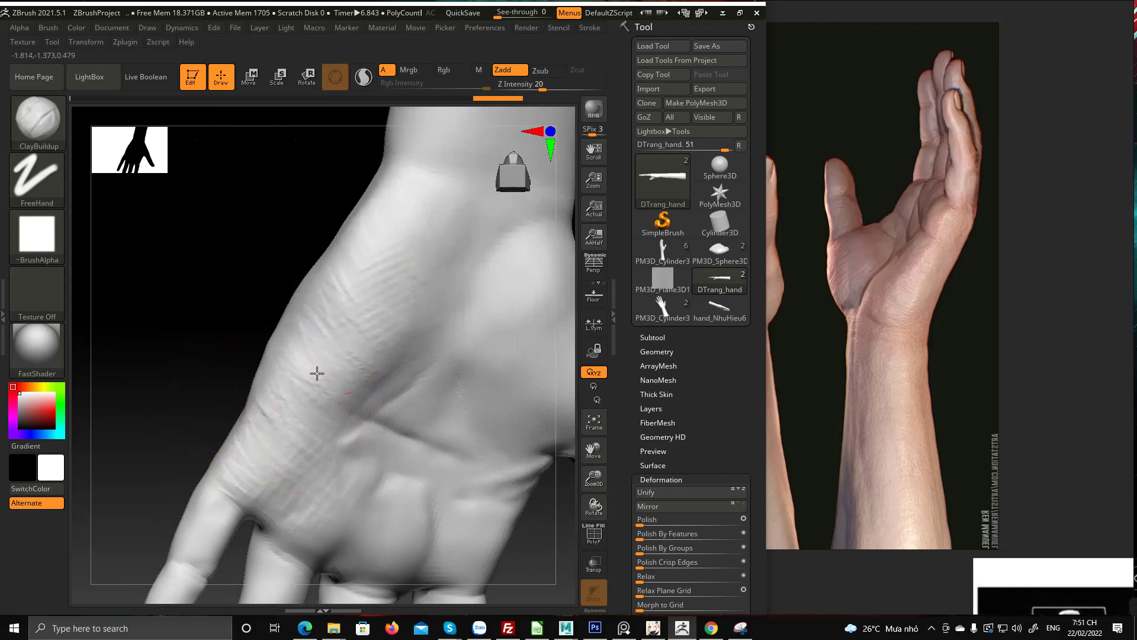
# Turn to the back of the hand and fill out its outer edge from the little-finger knuckle toward the wrist
pyautogui.moveTo(231, 385)
pyautogui.mouseDown()
pyautogui.moveTo(308, 414)
pyautogui.moveTo(389, 417)
pyautogui.moveTo(420, 405)
pyautogui.moveTo(332, 439)
pyautogui.moveTo(417, 372)
pyautogui.moveTo(439, 408)
pyautogui.moveTo(375, 406)
pyautogui.moveTo(379, 450)
pyautogui.moveTo(289, 419)
pyautogui.moveTo(350, 329)
pyautogui.moveTo(450, 222)
pyautogui.moveTo(409, 225)
pyautogui.moveTo(320, 264)
pyautogui.moveTo(312, 300)
pyautogui.moveTo(343, 431)
pyautogui.mouseUp()
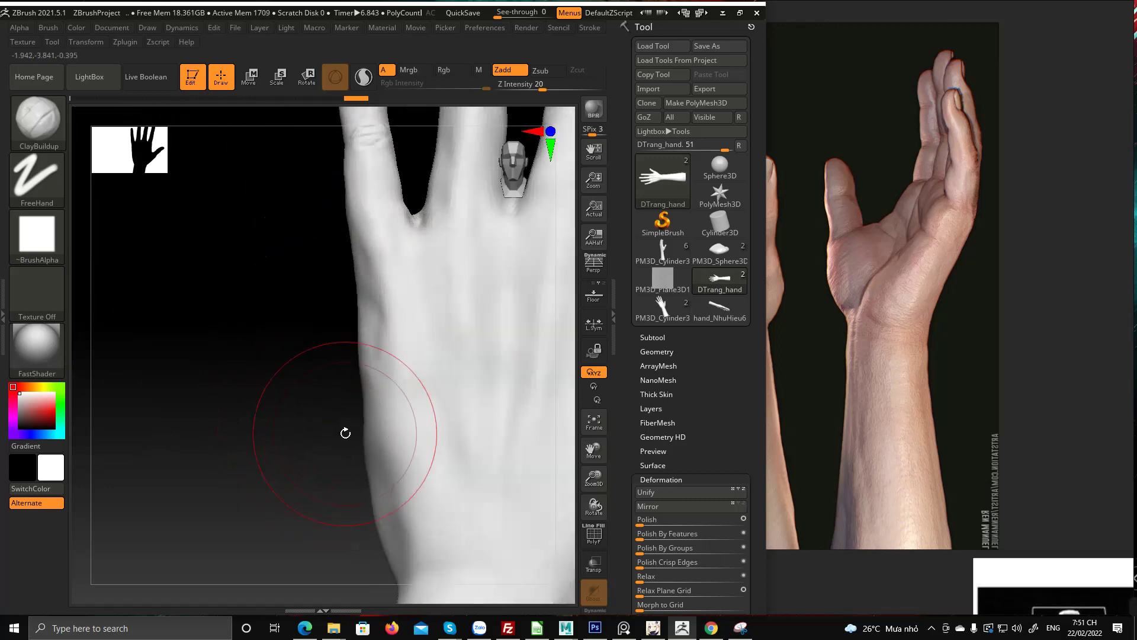
pyautogui.moveTo(326, 479)
pyautogui.mouseDown()
pyautogui.moveTo(353, 444)
pyautogui.moveTo(237, 398)
pyautogui.moveTo(236, 436)
pyautogui.moveTo(255, 270)
pyautogui.moveTo(319, 211)
pyautogui.mouseUp()
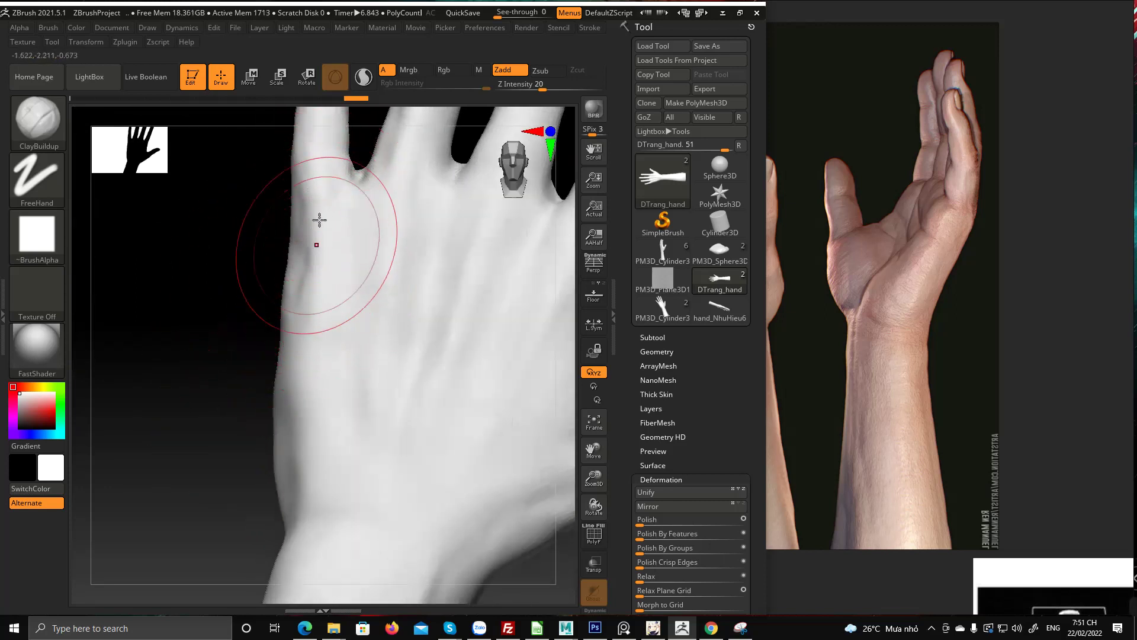
pyautogui.moveTo(290, 320); pyautogui.dragTo(277, 316)
pyautogui.rightClick(277, 316)
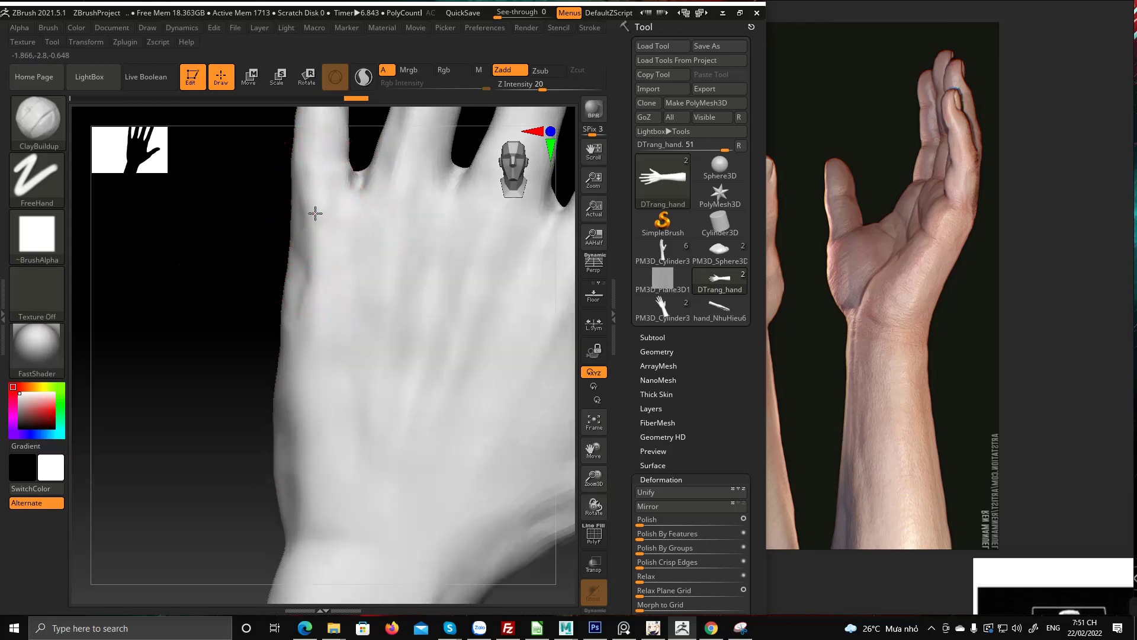
pyautogui.moveTo(229, 477); pyautogui.dragTo(295, 441)
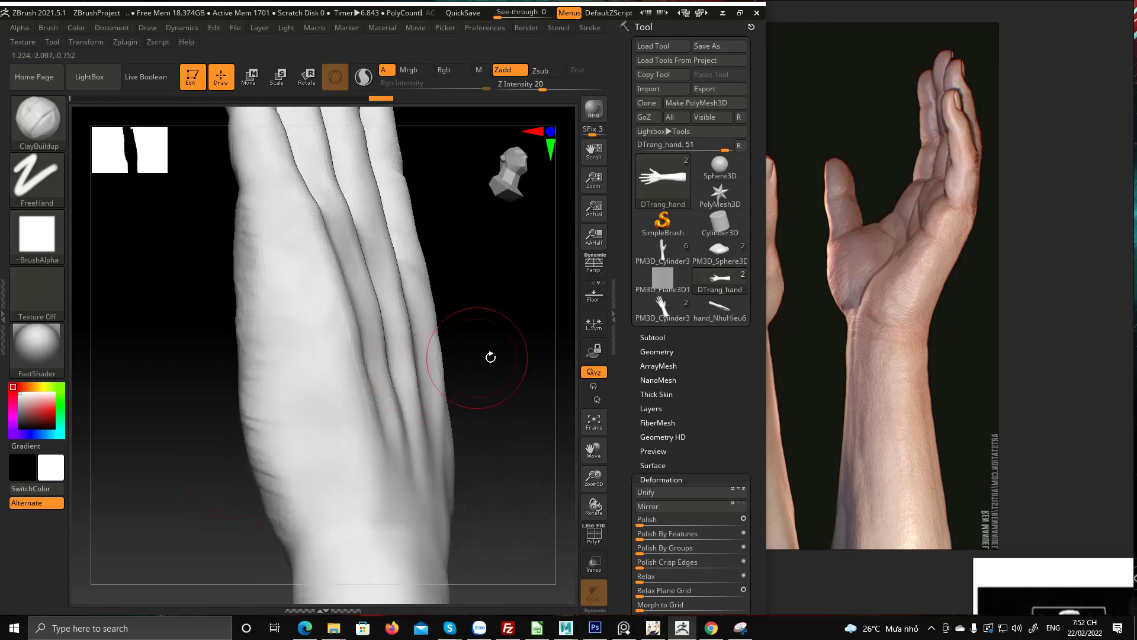
pyautogui.moveTo(475, 368)
pyautogui.mouseDown()
pyautogui.moveTo(501, 382)
pyautogui.moveTo(500, 406)
pyautogui.moveTo(456, 421)
pyautogui.moveTo(442, 385)
pyautogui.mouseUp()
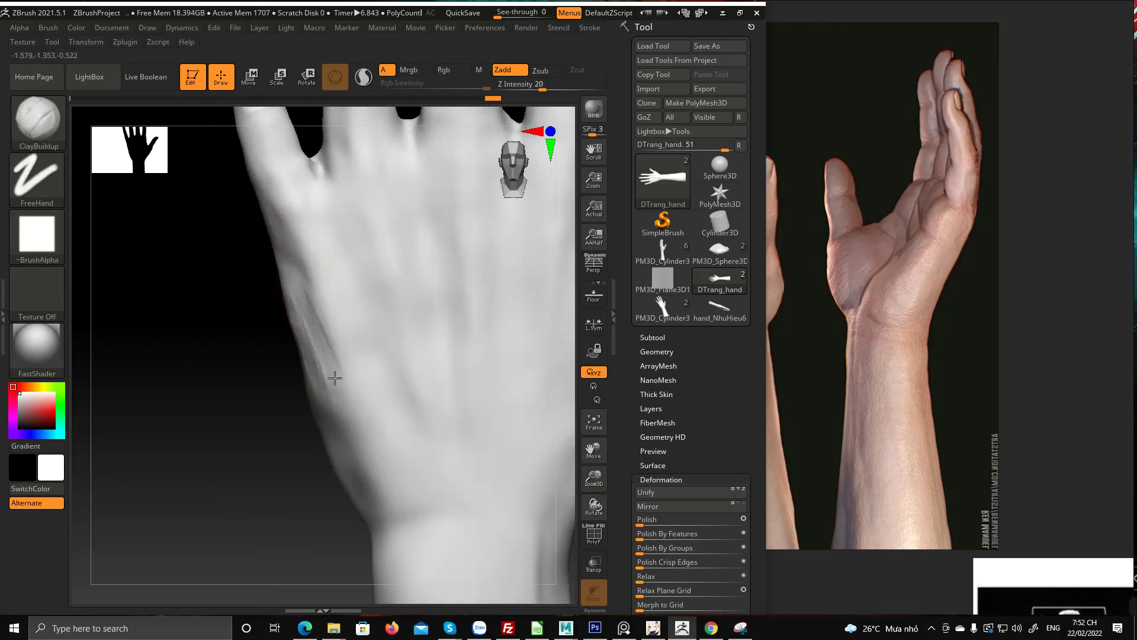
# Thicken the outer edge of the hand's back with lengthwise ClayBuildup strokes, checking it from several angles down to the wrist
pyautogui.moveTo(344, 427); pyautogui.dragTo(346, 431)
pyautogui.moveTo(291, 388); pyautogui.dragTo(263, 398)
pyautogui.moveTo(306, 292); pyautogui.dragTo(330, 343)
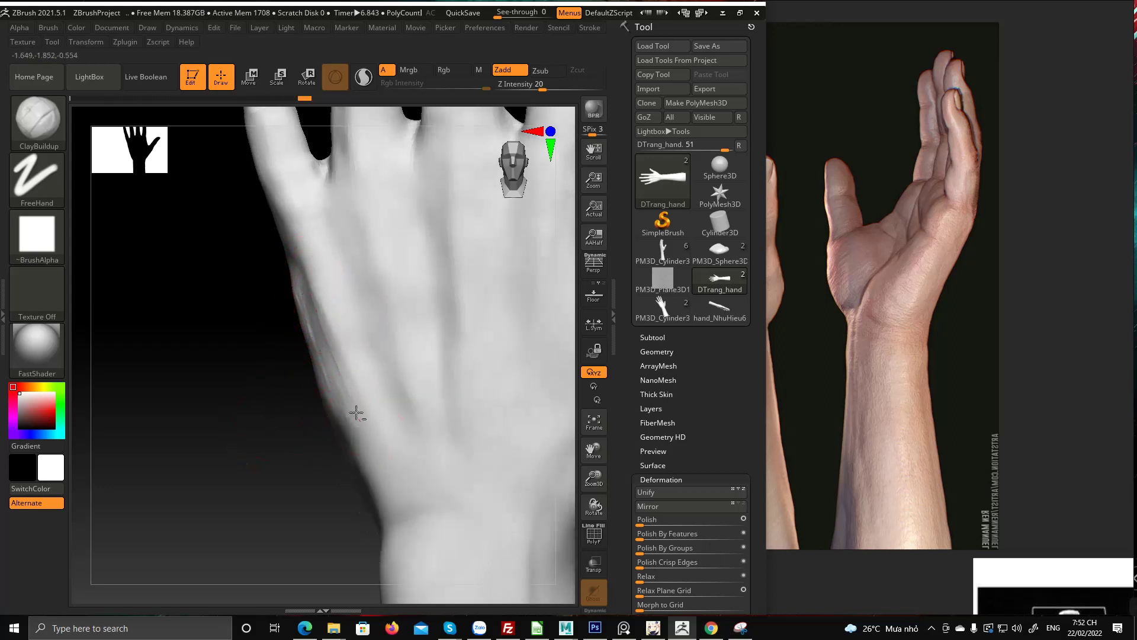
pyautogui.moveTo(285, 401); pyautogui.dragTo(321, 371)
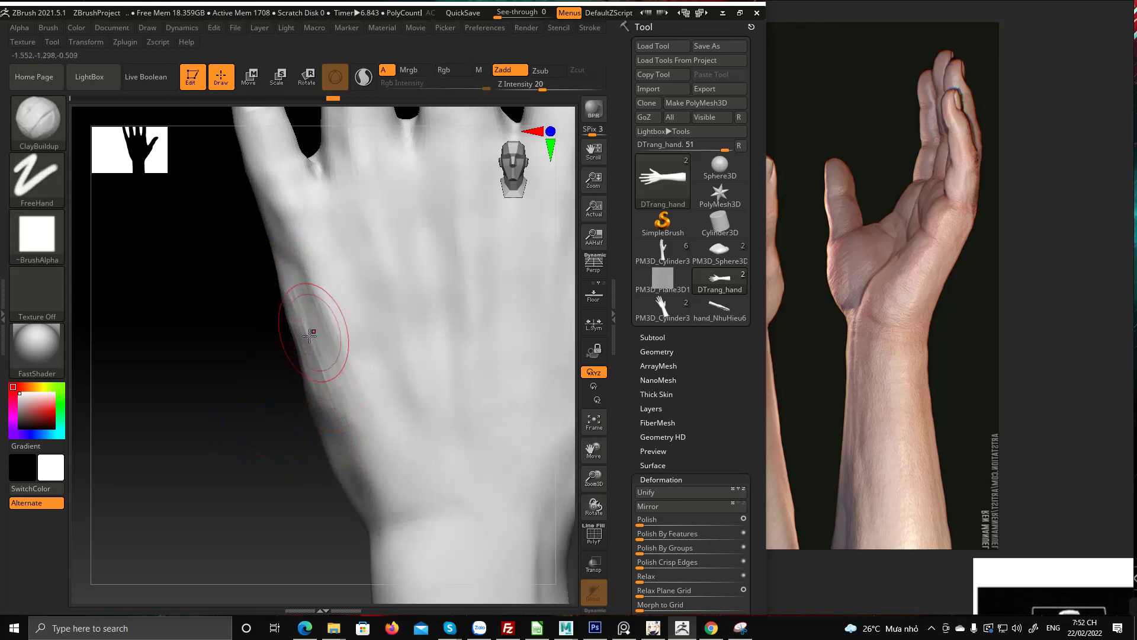
pyautogui.moveTo(249, 407); pyautogui.dragTo(432, 267)
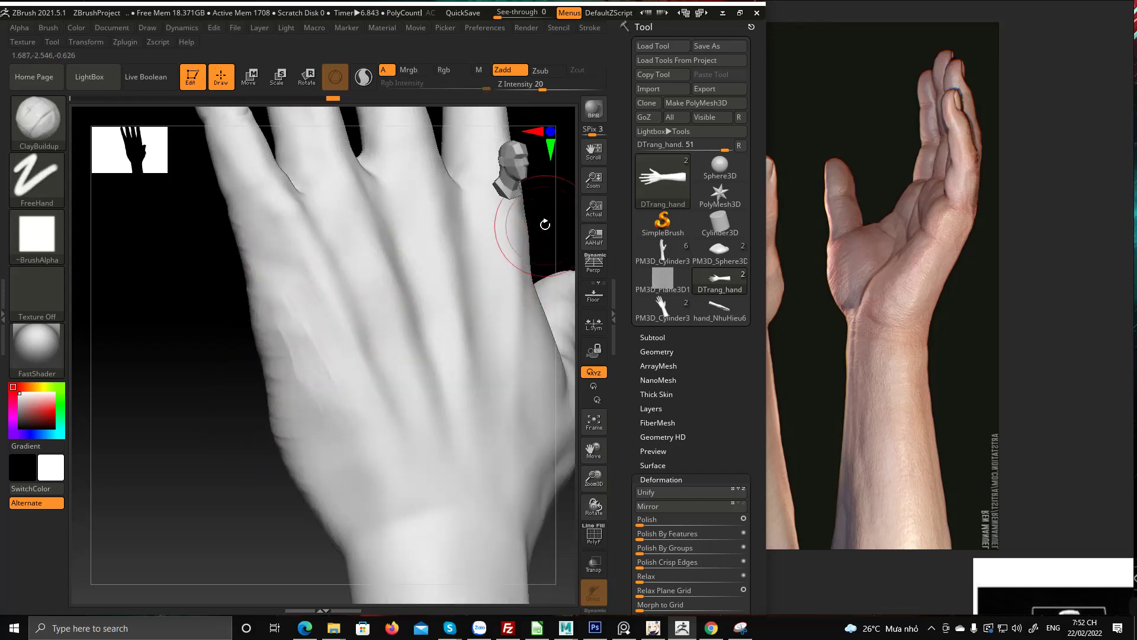
pyautogui.moveTo(198, 401); pyautogui.dragTo(243, 376)
pyautogui.moveTo(448, 252); pyautogui.dragTo(486, 357)
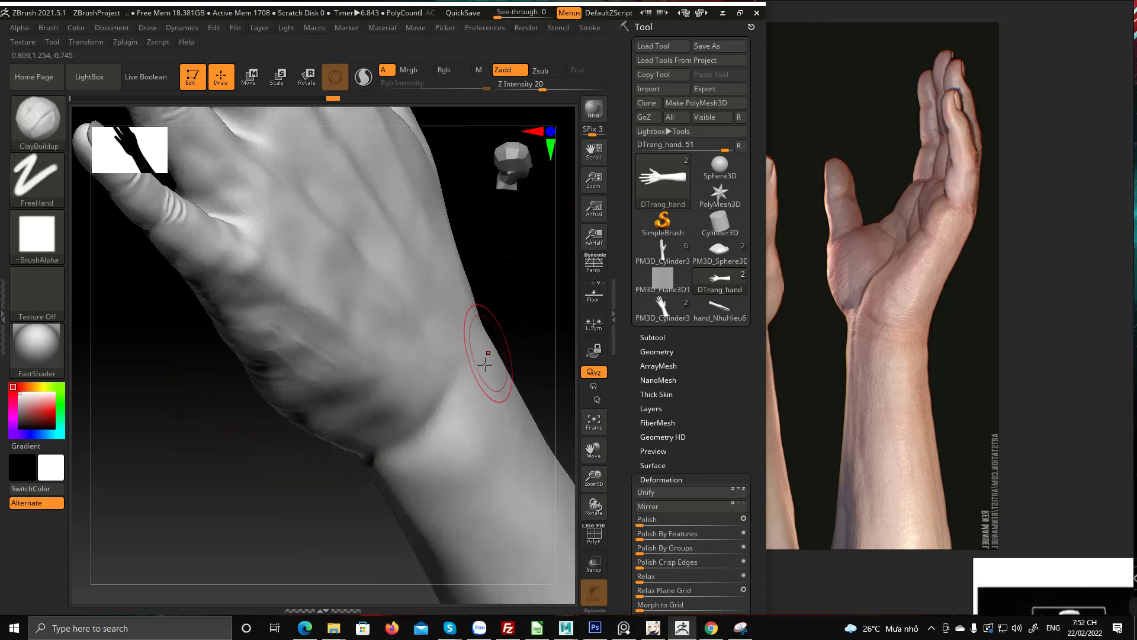
pyautogui.moveTo(299, 459); pyautogui.dragTo(393, 373)
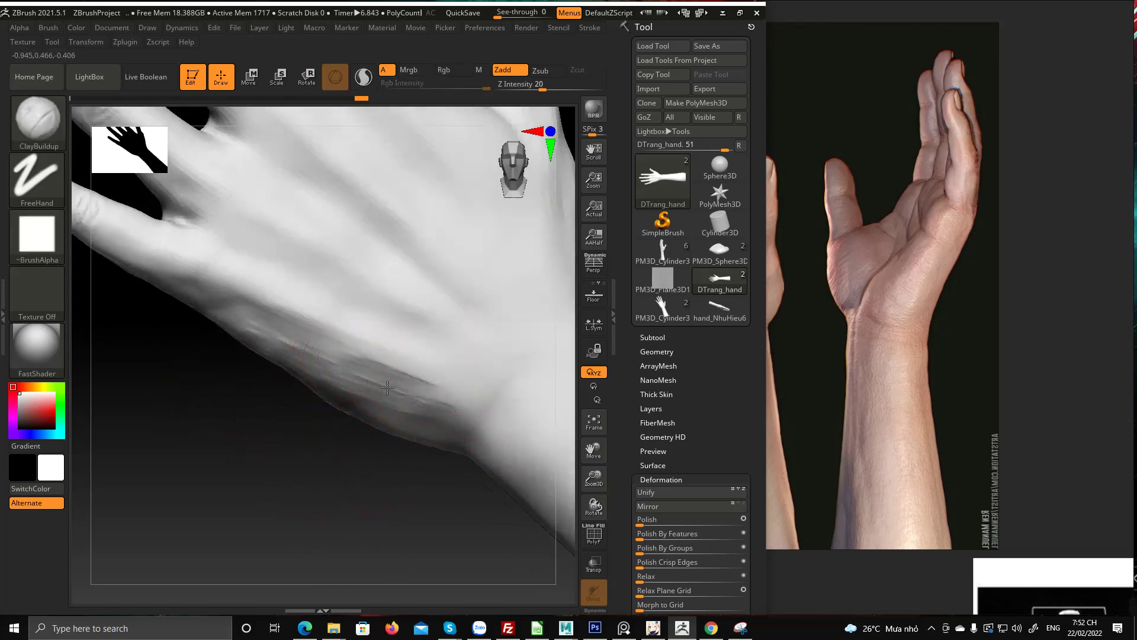
# Fill the transition between the outer edge pad and the back of the hand with ClayBuildup strokes, working toward the wrist
pyautogui.moveTo(319, 439); pyautogui.dragTo(332, 355)
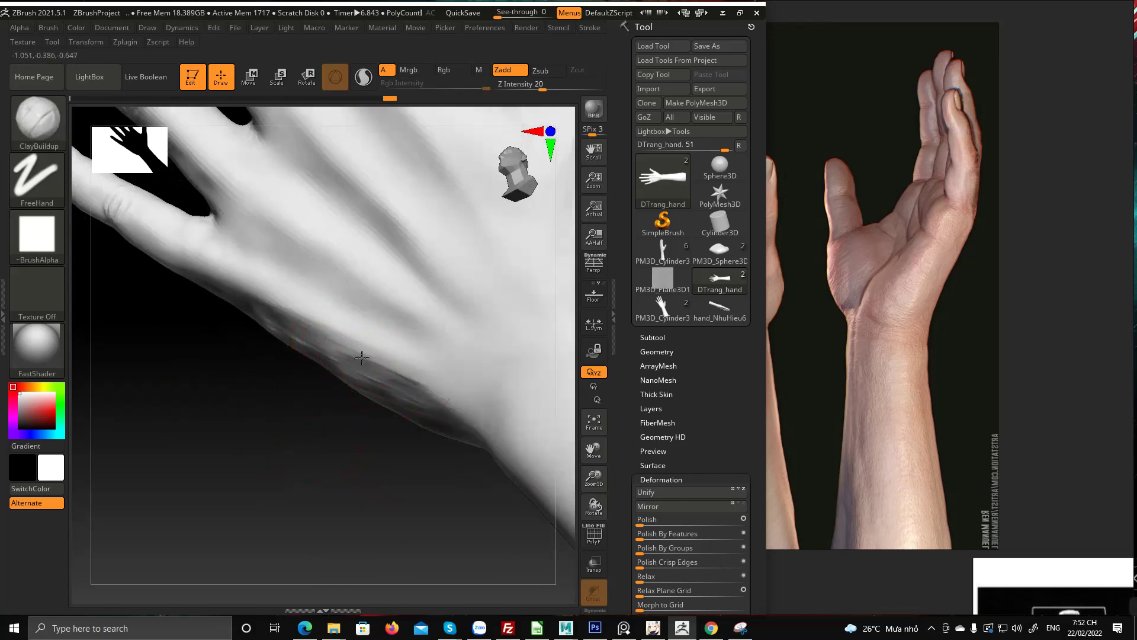
pyautogui.moveTo(348, 363); pyautogui.dragTo(408, 392)
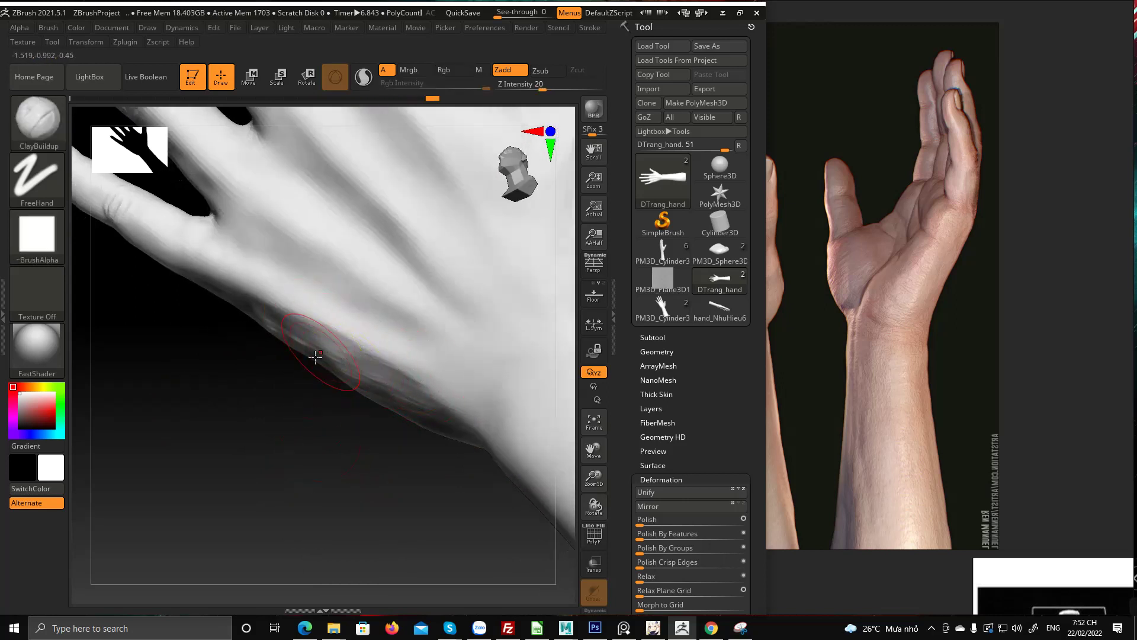
pyautogui.moveTo(313, 396)
pyautogui.mouseDown()
pyautogui.moveTo(301, 347)
pyautogui.moveTo(429, 406)
pyautogui.moveTo(445, 395)
pyautogui.mouseUp()
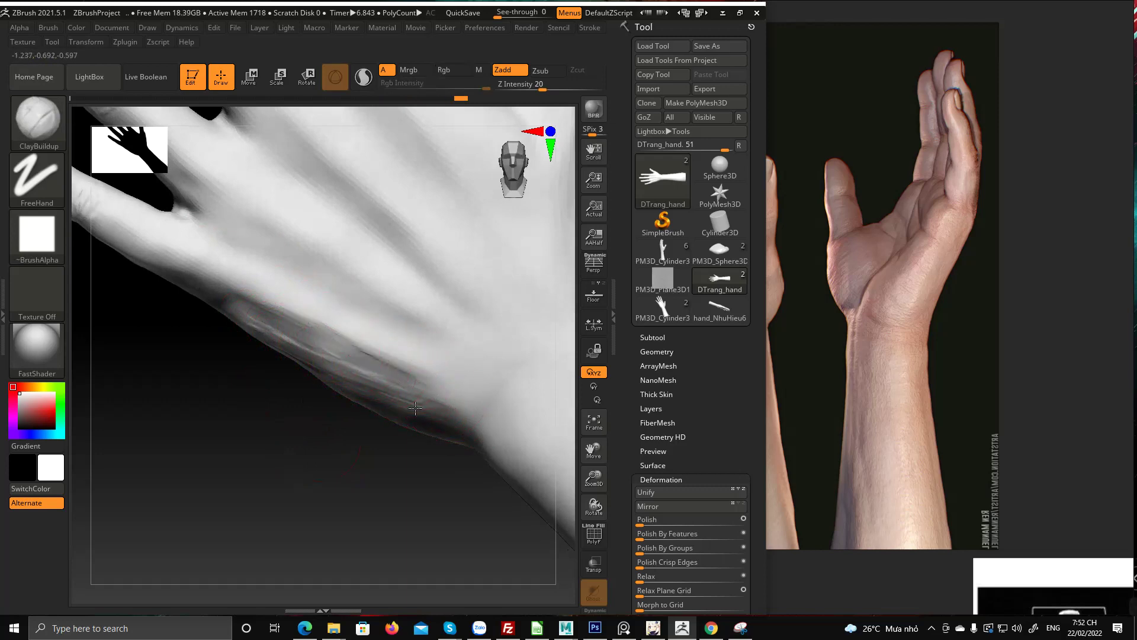
pyautogui.keyDown('alt'); pyautogui.moveTo(339, 474); pyautogui.dragTo(365, 389); pyautogui.keyUp('alt')
pyautogui.moveTo(356, 500); pyautogui.dragTo(379, 386)
pyautogui.moveTo(401, 239)
pyautogui.mouseDown()
pyautogui.moveTo(441, 256)
pyautogui.moveTo(440, 436)
pyautogui.moveTo(287, 447)
pyautogui.mouseUp()
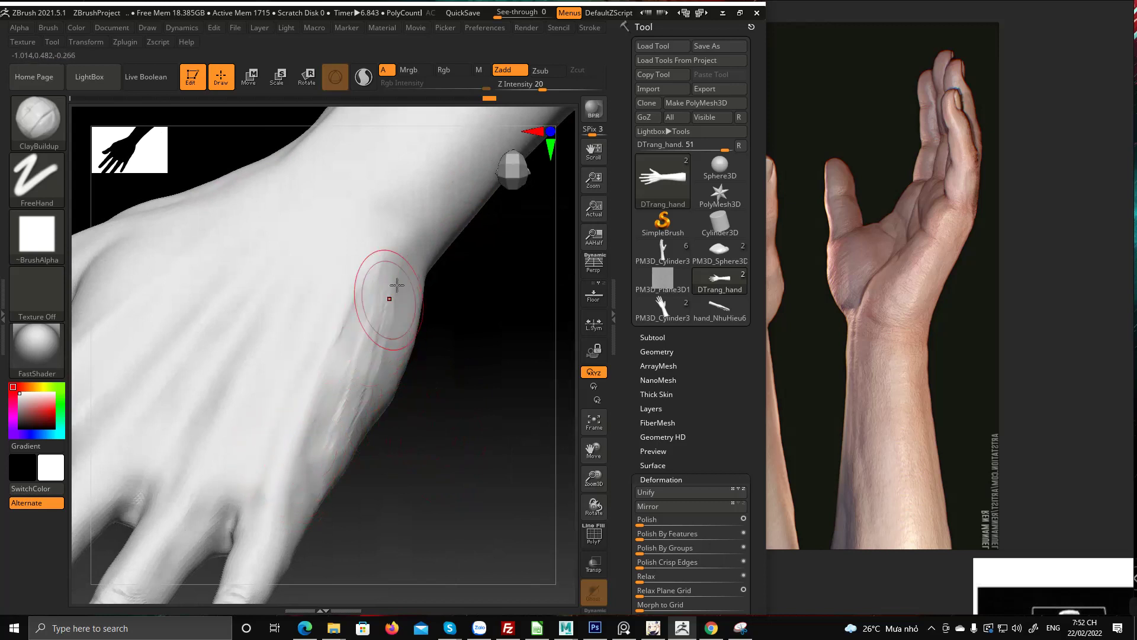
# Scrub back through the undo history and return to the latest state to compare the hand's outer edge with its earlier shape
pyautogui.moveTo(393, 96); pyautogui.dragTo(273, 96)
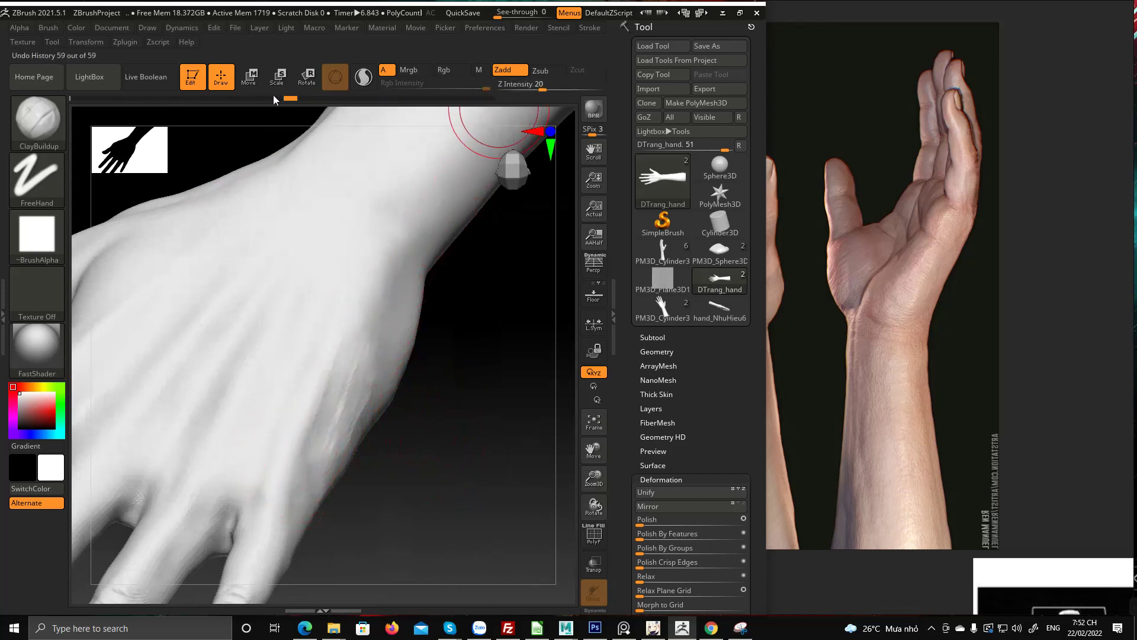
pyautogui.moveTo(171, 102); pyautogui.dragTo(112, 110)
pyautogui.moveTo(476, 380)
pyautogui.mouseDown()
pyautogui.moveTo(381, 353)
pyautogui.moveTo(451, 358)
pyautogui.moveTo(464, 419)
pyautogui.moveTo(470, 399)
pyautogui.moveTo(453, 395)
pyautogui.mouseUp()
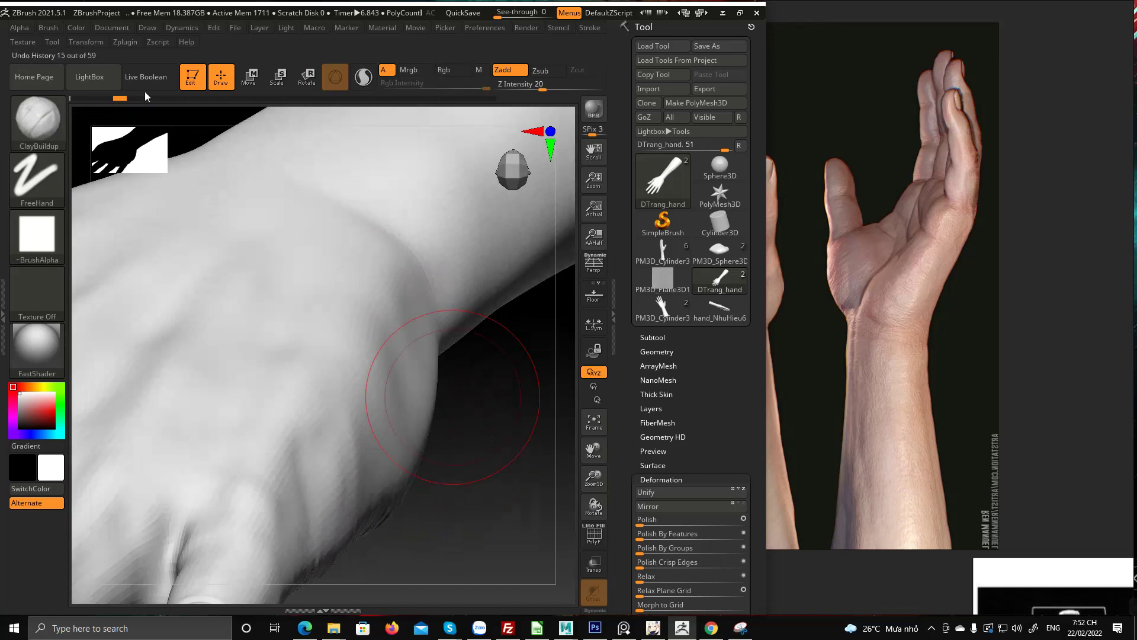
pyautogui.moveTo(120, 98); pyautogui.dragTo(165, 99)
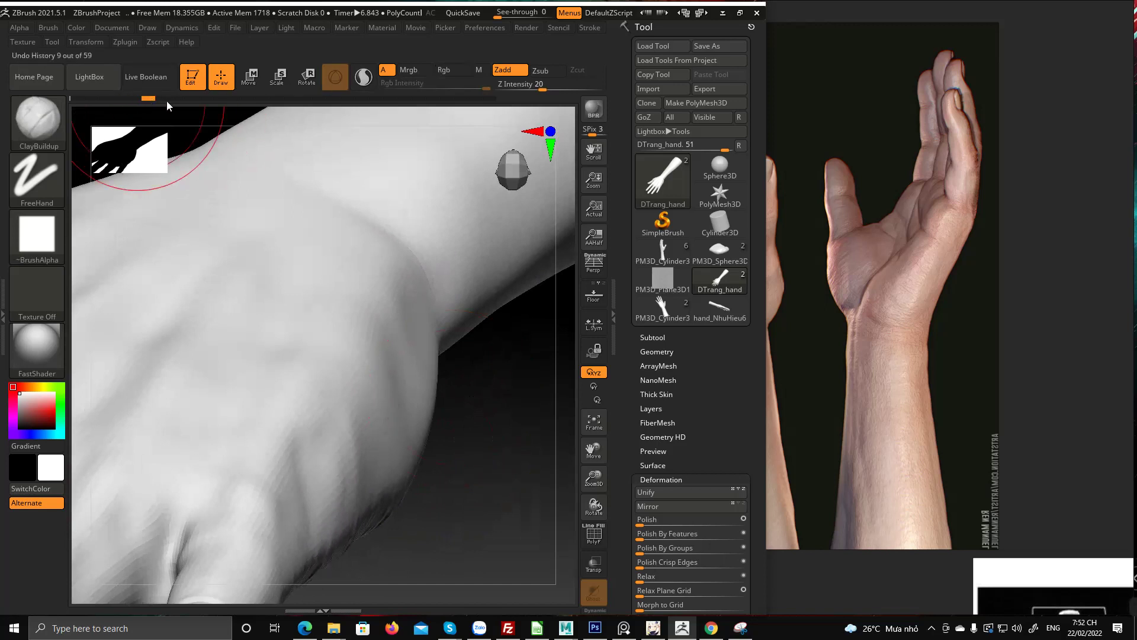
pyautogui.moveTo(282, 91); pyautogui.dragTo(493, 80)
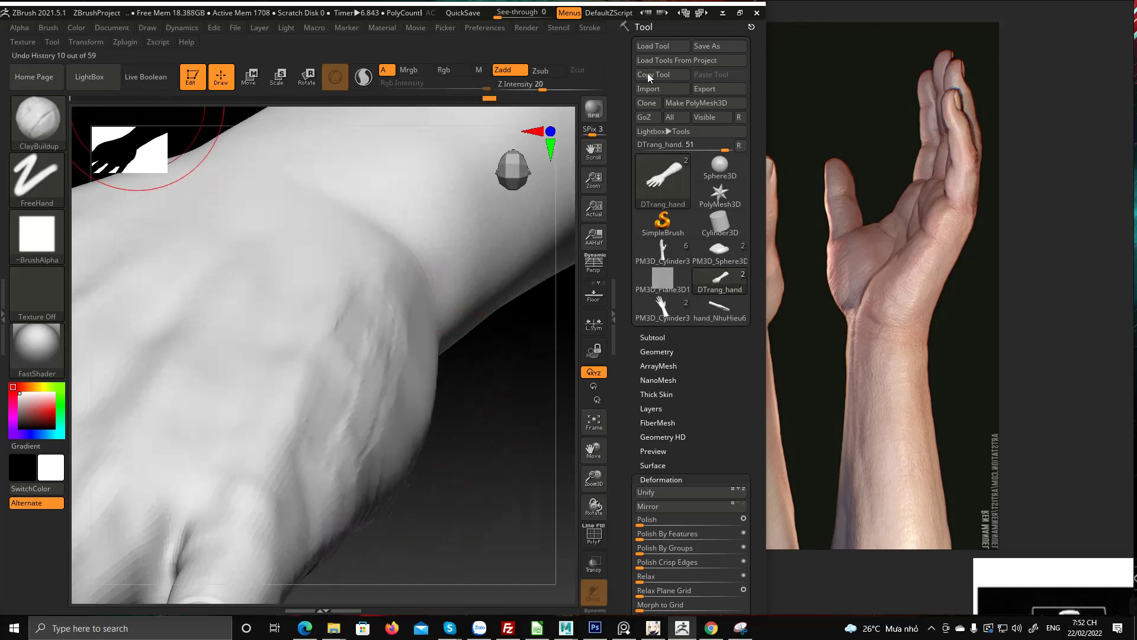
# Build up the muscle along the hand's outer edge with long ClayBuildup strokes from the little-finger knuckle toward the wrist
pyautogui.moveTo(491, 460); pyautogui.dragTo(486, 440)
pyautogui.moveTo(319, 440)
pyautogui.mouseDown()
pyautogui.moveTo(332, 414)
pyautogui.moveTo(321, 449)
pyautogui.mouseUp()
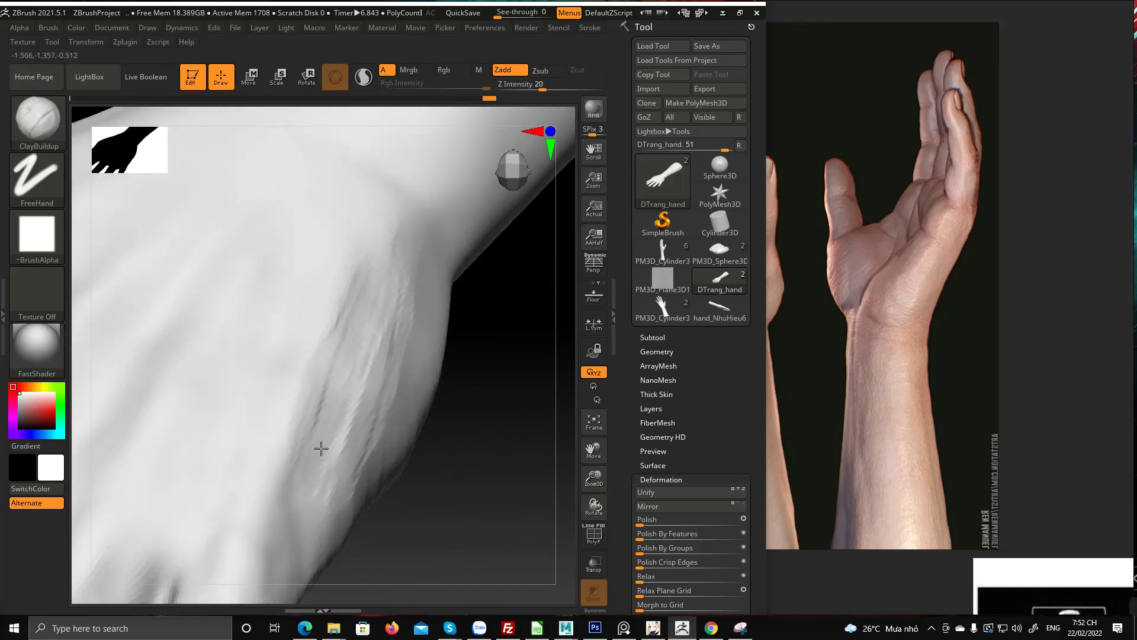
pyautogui.moveTo(482, 432); pyautogui.dragTo(437, 419)
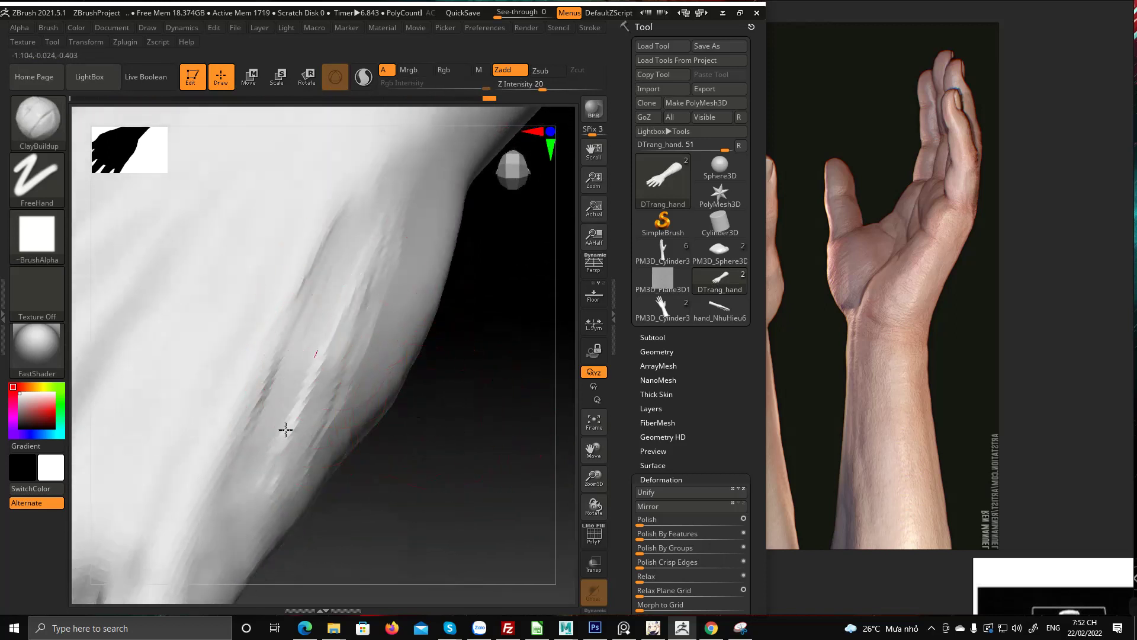
pyautogui.moveTo(285, 430)
pyautogui.mouseDown()
pyautogui.moveTo(310, 421)
pyautogui.moveTo(388, 193)
pyautogui.mouseUp()
pyautogui.moveTo(490, 373); pyautogui.dragTo(453, 382)
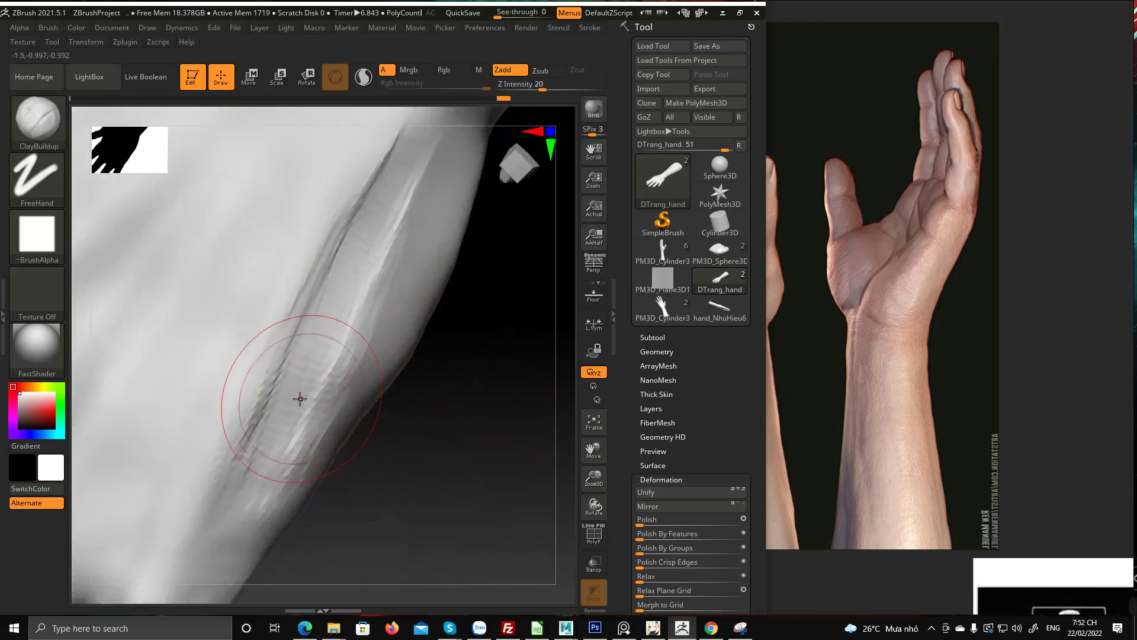
pyautogui.moveTo(299, 399)
pyautogui.mouseDown()
pyautogui.moveTo(325, 409)
pyautogui.moveTo(322, 337)
pyautogui.moveTo(395, 267)
pyautogui.mouseUp()
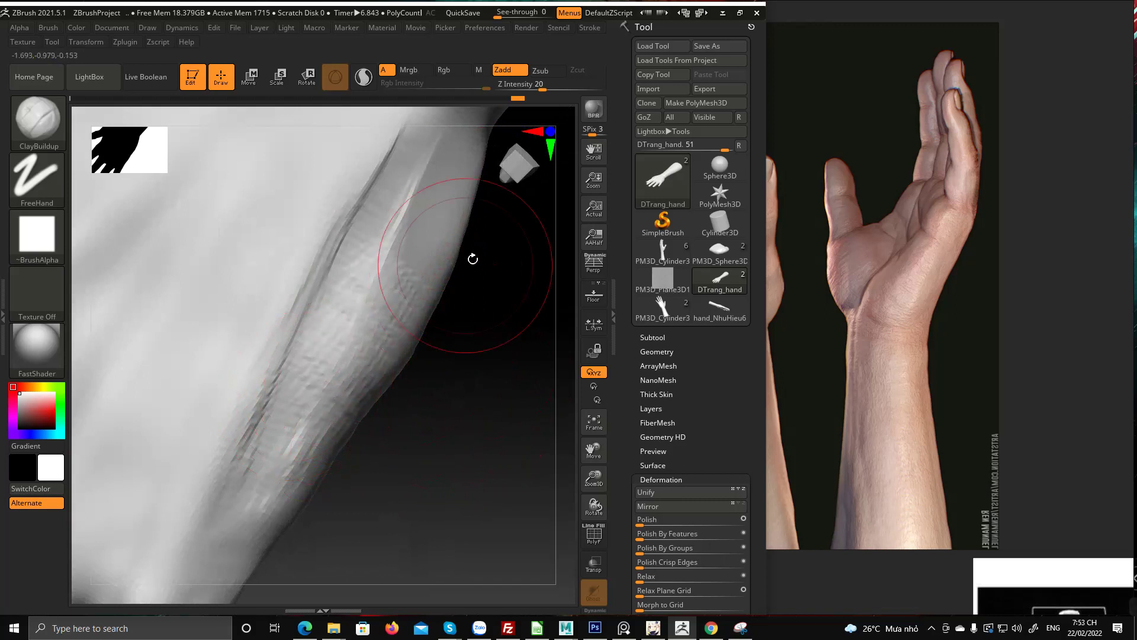
# Even out the outer edge muscle and taper it toward the little-finger base with ClayBuildup strokes, checking its profile end-on
pyautogui.moveTo(473, 258); pyautogui.dragTo(449, 401)
pyautogui.moveTo(361, 321)
pyautogui.mouseDown()
pyautogui.moveTo(391, 274)
pyautogui.moveTo(422, 305)
pyautogui.mouseUp()
pyautogui.moveTo(452, 386); pyautogui.dragTo(229, 431)
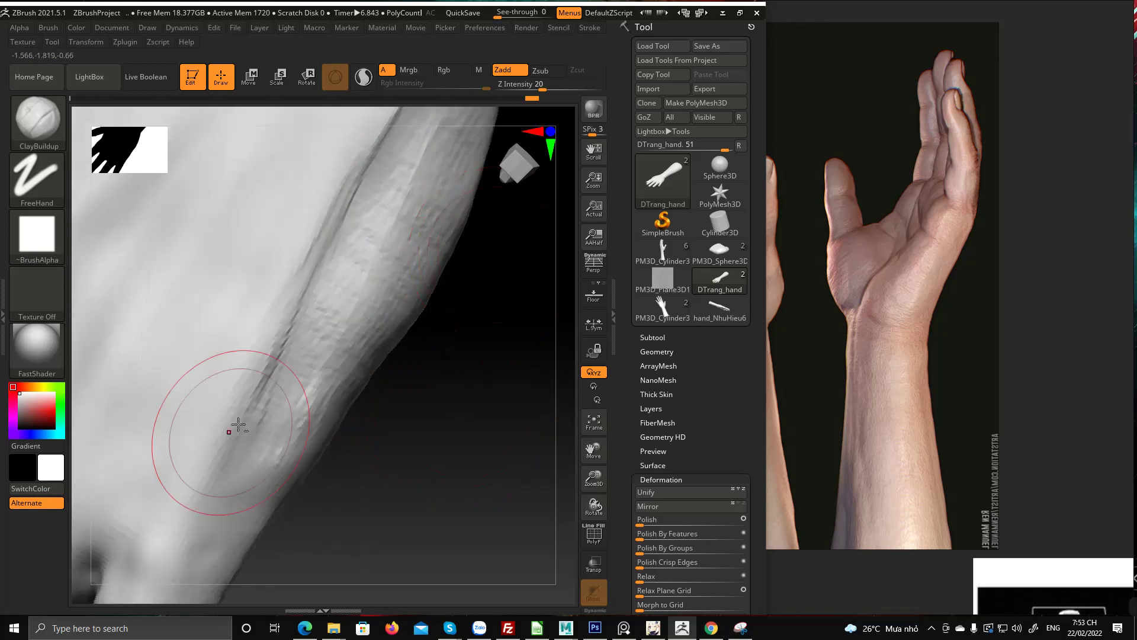
pyautogui.moveTo(285, 256); pyautogui.dragTo(314, 216)
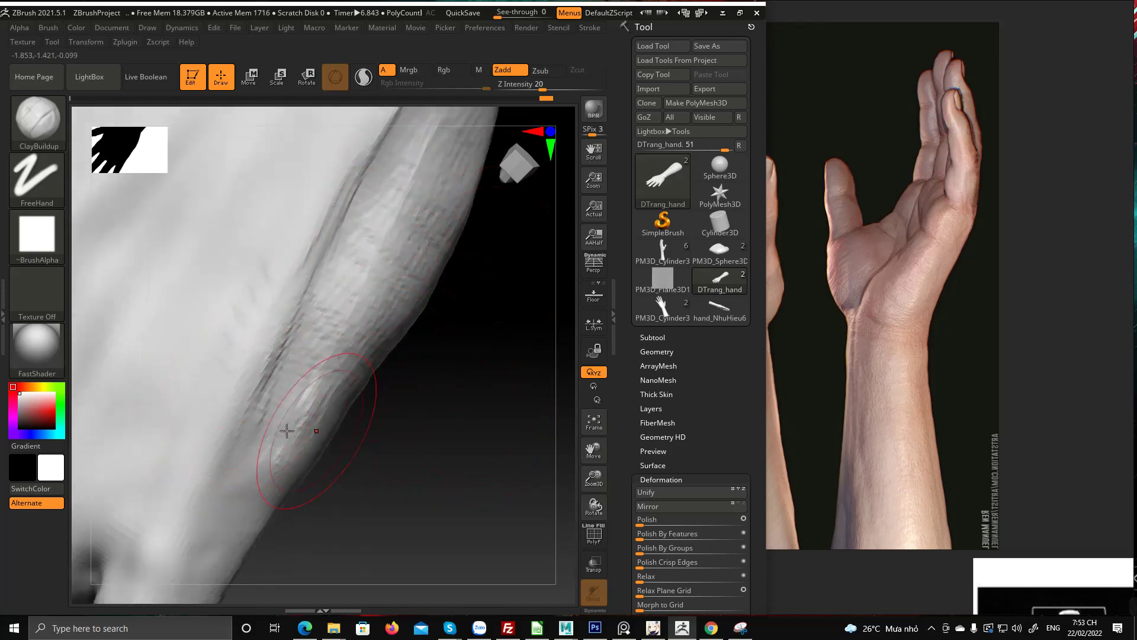
pyautogui.keyDown('alt'); pyautogui.moveTo(185, 446); pyautogui.dragTo(230, 392); pyautogui.keyUp('alt')
pyautogui.moveTo(285, 313); pyautogui.dragTo(300, 231)
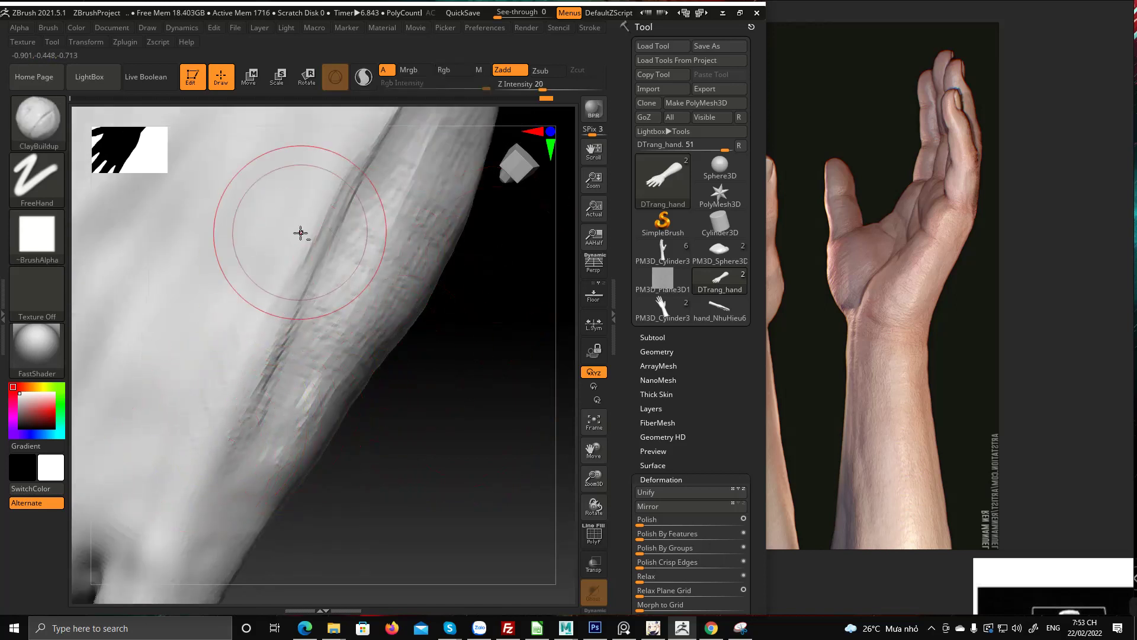
pyautogui.moveTo(359, 474)
pyautogui.mouseDown()
pyautogui.moveTo(373, 485)
pyautogui.moveTo(449, 441)
pyautogui.moveTo(448, 429)
pyautogui.mouseUp()
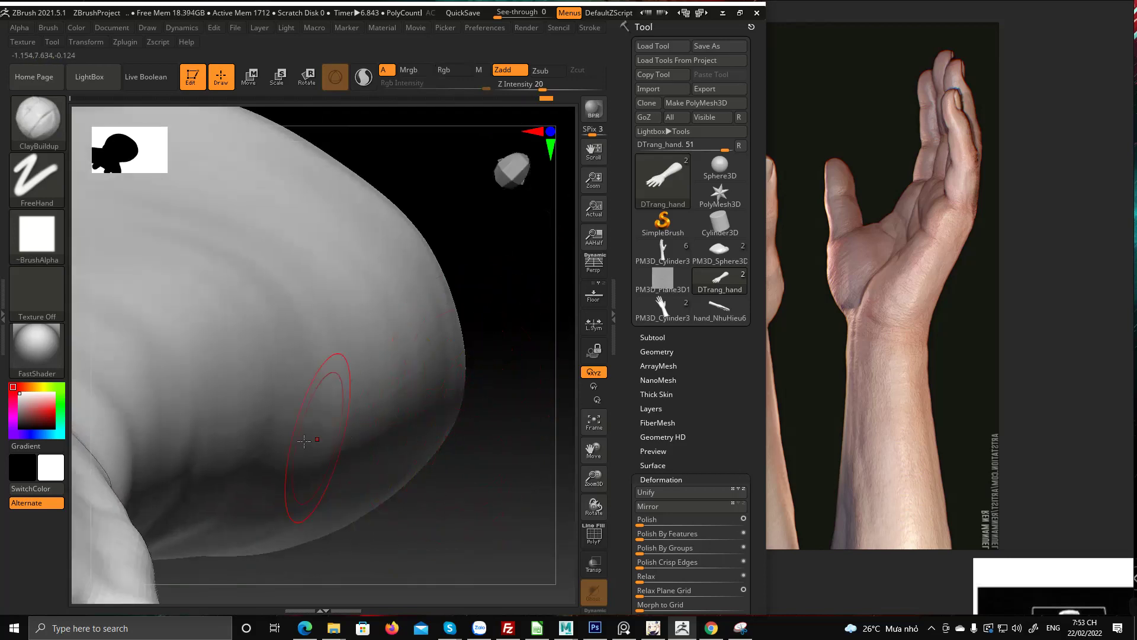
pyautogui.moveTo(304, 440)
pyautogui.mouseDown()
pyautogui.moveTo(367, 398)
pyautogui.moveTo(229, 411)
pyautogui.moveTo(304, 418)
pyautogui.moveTo(273, 455)
pyautogui.moveTo(204, 375)
pyautogui.moveTo(411, 414)
pyautogui.moveTo(363, 444)
pyautogui.moveTo(358, 376)
pyautogui.mouseUp()
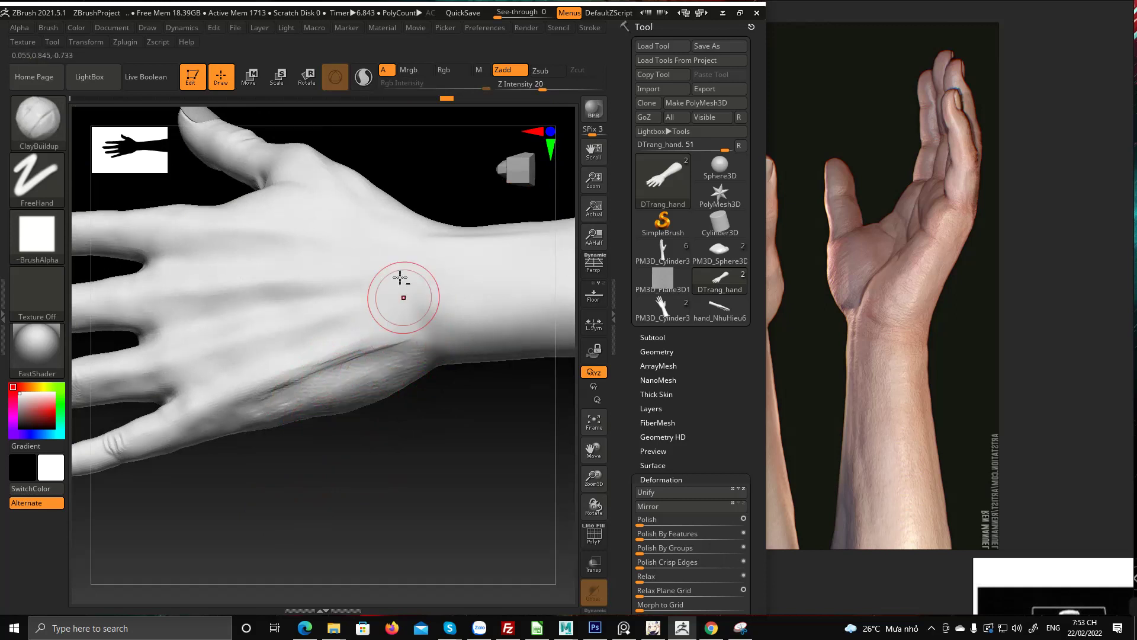
# Blend the wrist end of the outer edge muscle into the back of the hand
pyautogui.moveTo(411, 408); pyautogui.dragTo(416, 450)
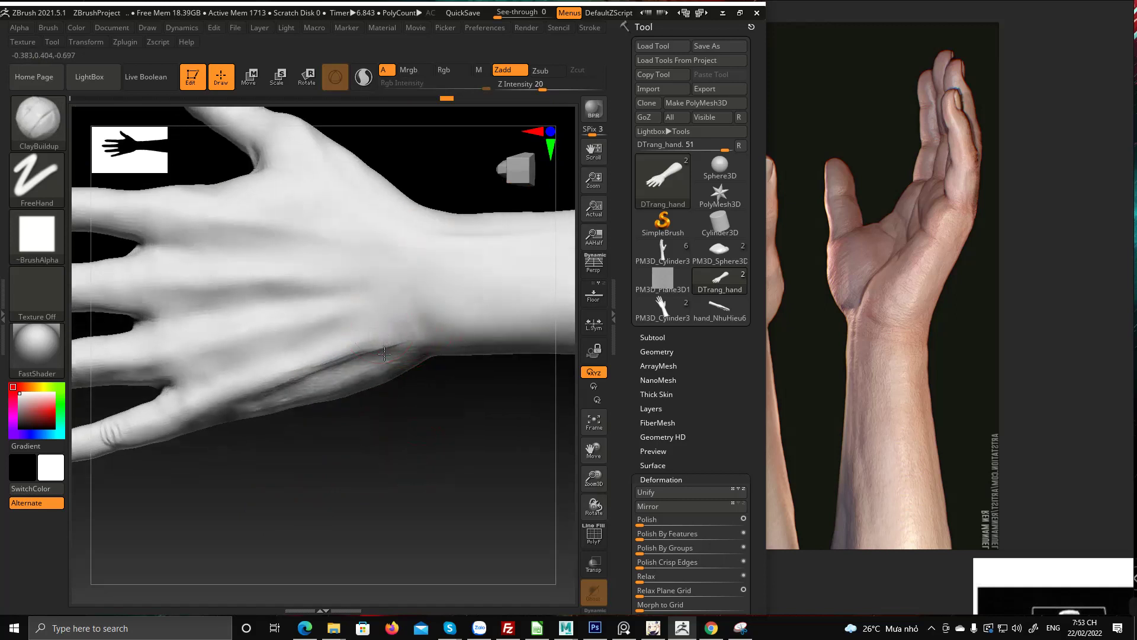
pyautogui.moveTo(384, 354); pyautogui.dragTo(376, 350)
pyautogui.moveTo(397, 428); pyautogui.dragTo(376, 349)
pyautogui.moveTo(416, 172); pyautogui.dragTo(422, 282)
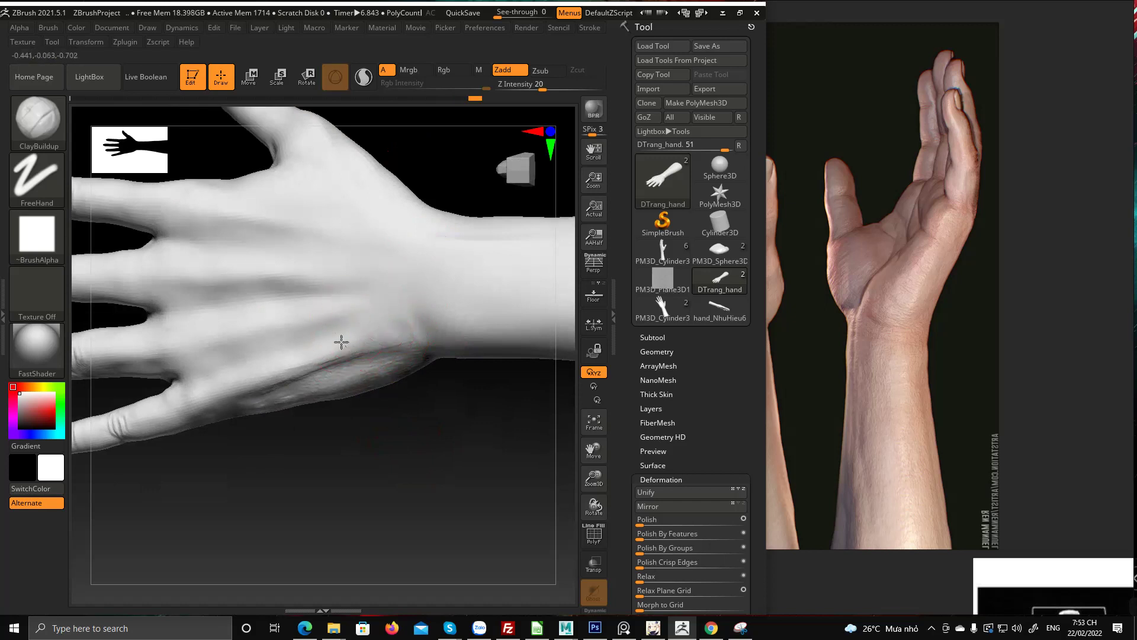
pyautogui.moveTo(318, 470); pyautogui.dragTo(241, 399)
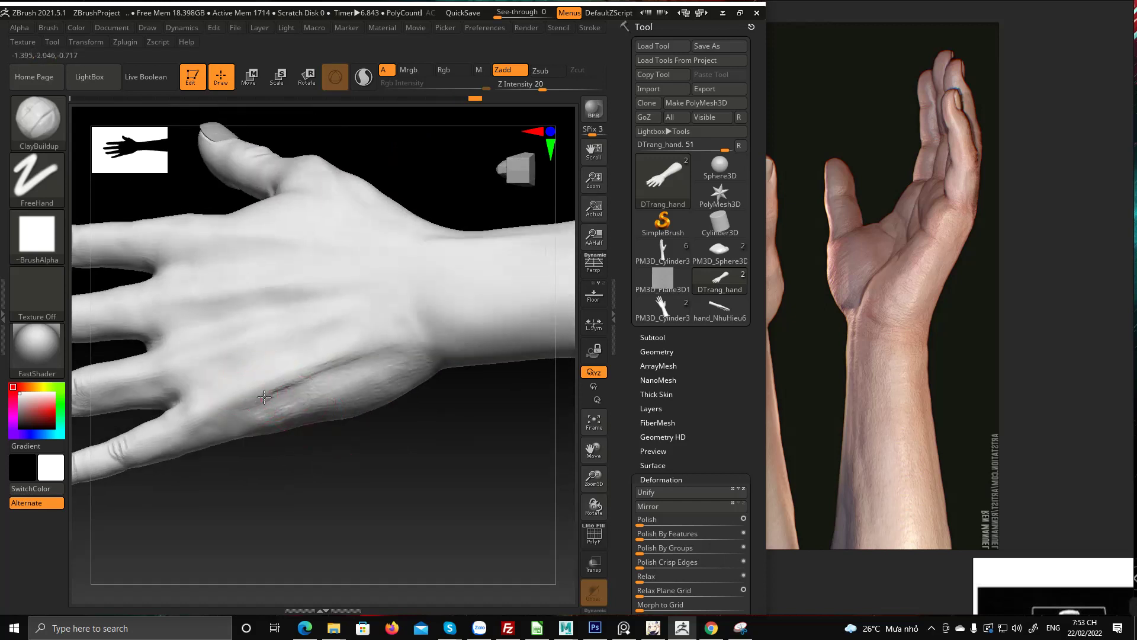
# Fill the crease between the outer edge muscle and the little-finger metacarpal with ClayBuildup strokes
pyautogui.moveTo(323, 495); pyautogui.dragTo(290, 390)
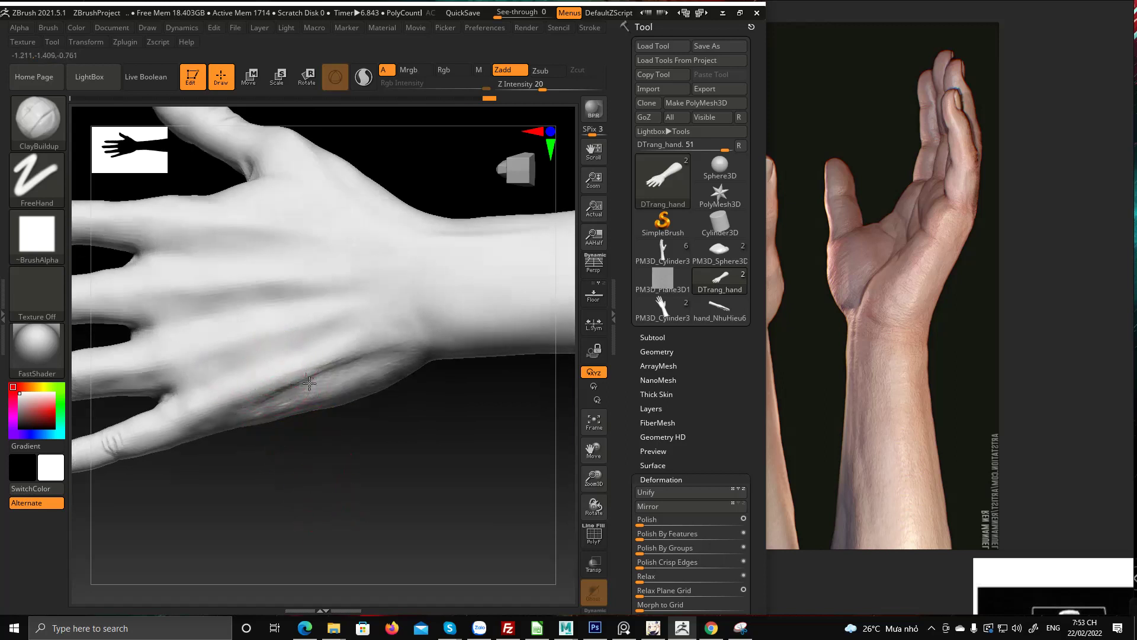
pyautogui.moveTo(361, 422); pyautogui.dragTo(366, 411)
pyautogui.moveTo(339, 357); pyautogui.dragTo(382, 351)
pyautogui.moveTo(408, 471); pyautogui.dragTo(399, 409)
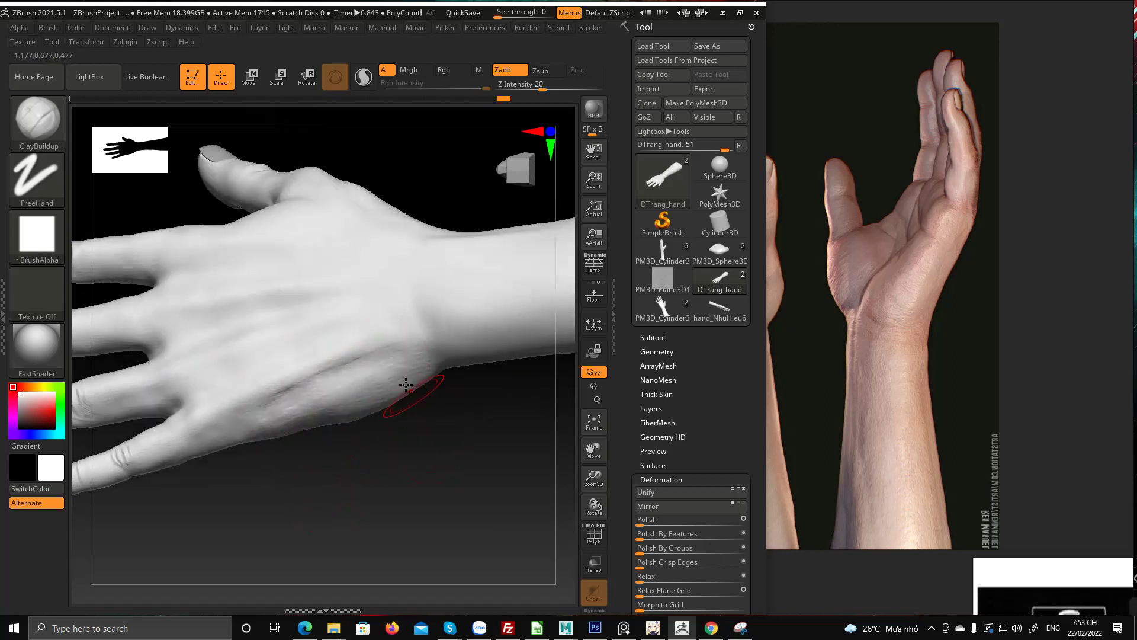
pyautogui.moveTo(417, 453); pyautogui.dragTo(427, 498)
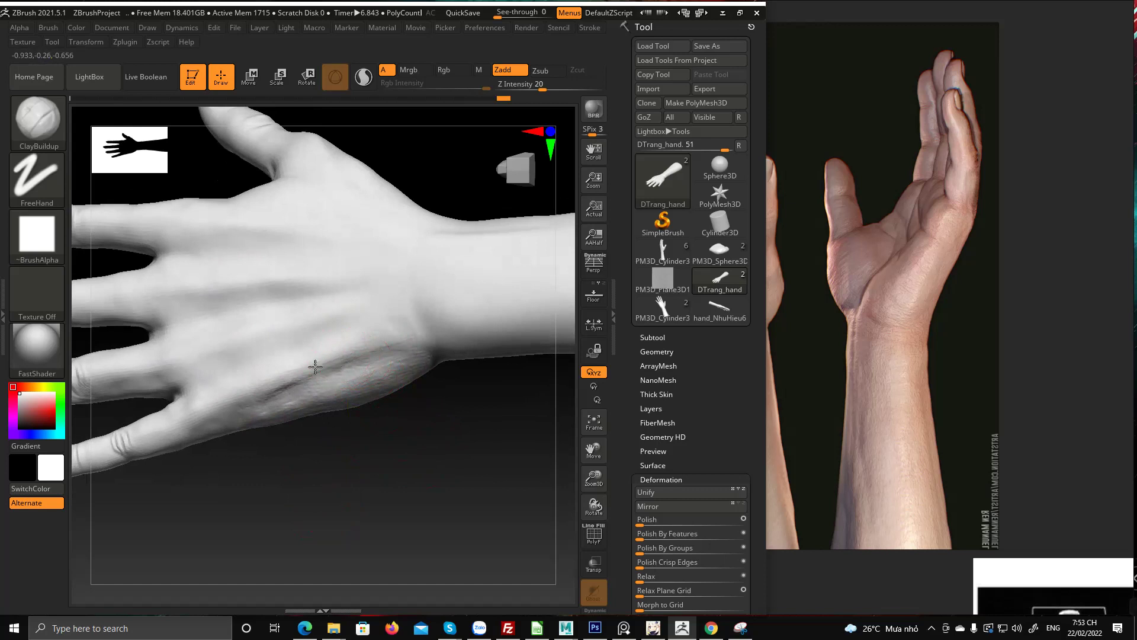
# Refine the outer edge contour between the little-finger knuckle and the wrist, and turn the back of the hand upright
pyautogui.moveTo(320, 493); pyautogui.dragTo(323, 475)
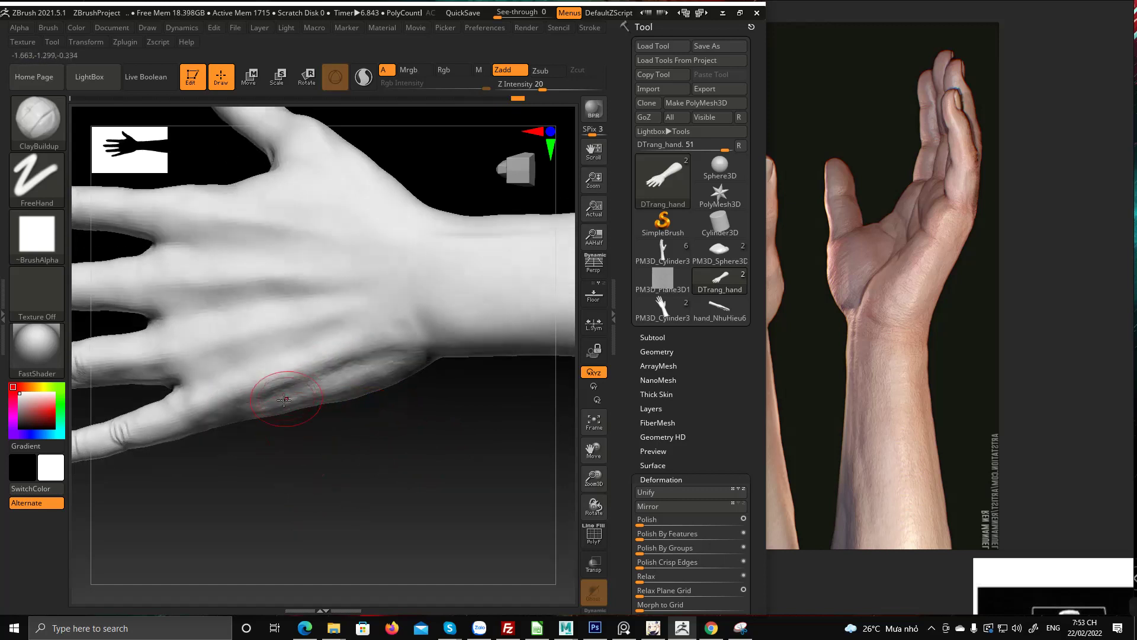
pyautogui.moveTo(385, 427); pyautogui.dragTo(341, 434)
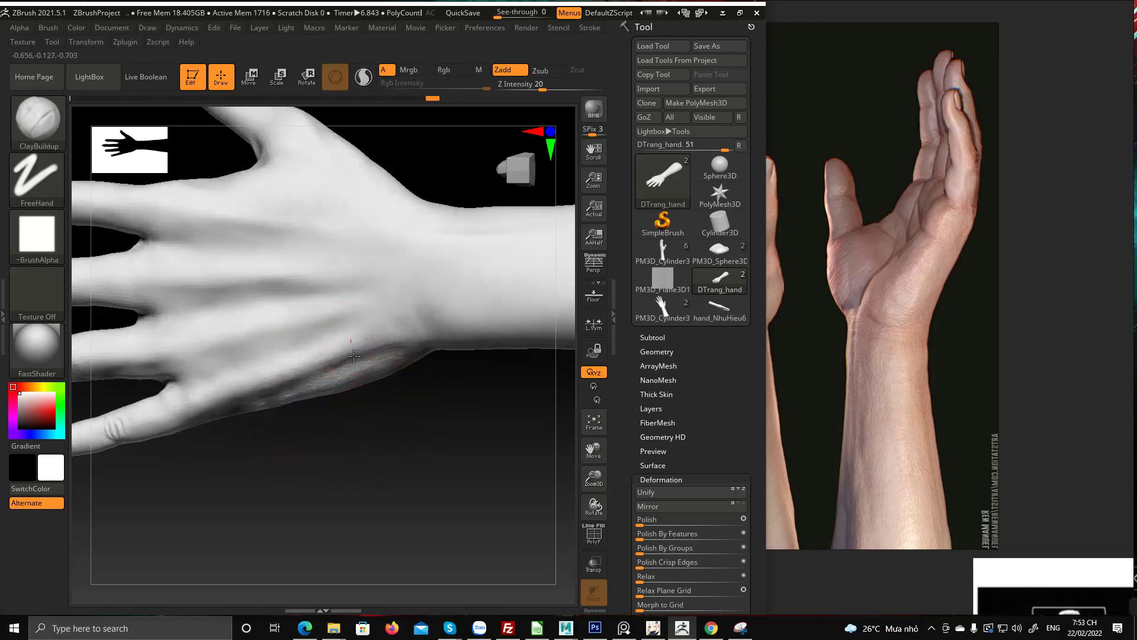
pyautogui.moveTo(353, 355)
pyautogui.mouseDown(button='right')
pyautogui.moveTo(413, 398)
pyautogui.moveTo(388, 350)
pyautogui.moveTo(421, 401)
pyautogui.moveTo(414, 482)
pyautogui.moveTo(325, 383)
pyautogui.mouseUp(button='right')
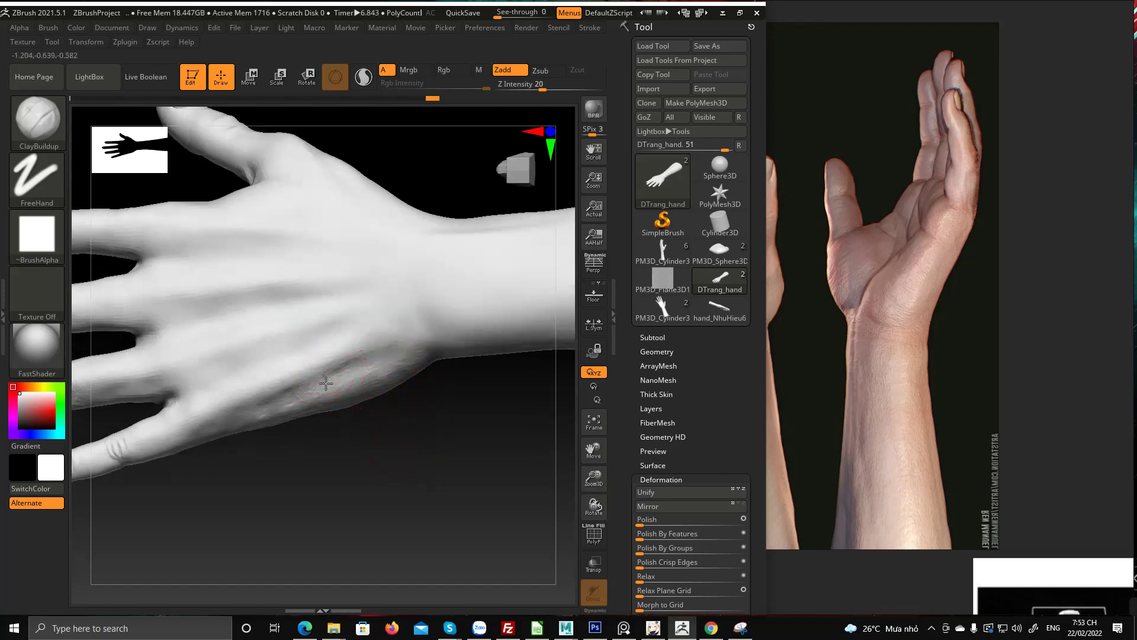
pyautogui.moveTo(389, 453)
pyautogui.mouseDown(button='right')
pyautogui.moveTo(262, 428)
pyautogui.moveTo(348, 459)
pyautogui.moveTo(293, 423)
pyautogui.moveTo(449, 495)
pyautogui.moveTo(414, 407)
pyautogui.moveTo(430, 409)
pyautogui.moveTo(414, 248)
pyautogui.moveTo(439, 271)
pyautogui.moveTo(226, 468)
pyautogui.moveTo(291, 413)
pyautogui.moveTo(279, 472)
pyautogui.mouseUp(button='right')
pyautogui.keyDown('alt'); pyautogui.moveTo(353, 483); pyautogui.dragTo(334, 408, button='right'); pyautogui.keyUp('alt')
# Compare the sculpt's outer edge and wrist transition from slightly varied angles with the side, palm and back-of-hand reference photos
pyautogui.moveTo(880, 306); pyautogui.dragTo(1008, 315, button='middle')
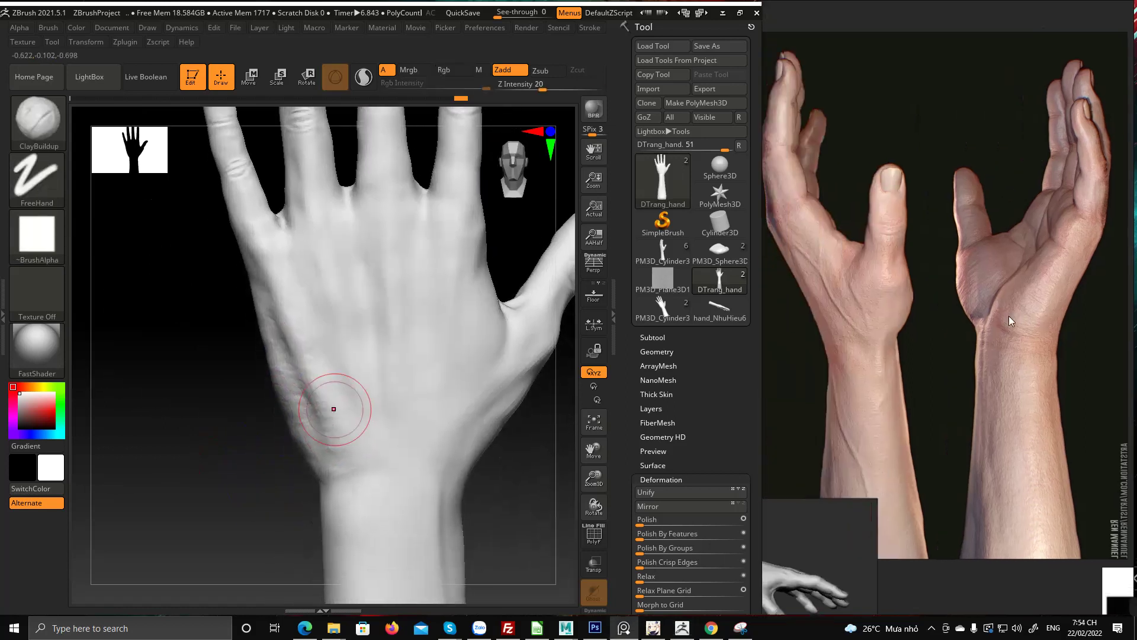
pyautogui.moveTo(855, 369); pyautogui.dragTo(1035, 299, button='middle')
pyautogui.moveTo(823, 323); pyautogui.dragTo(977, 369, button='middle')
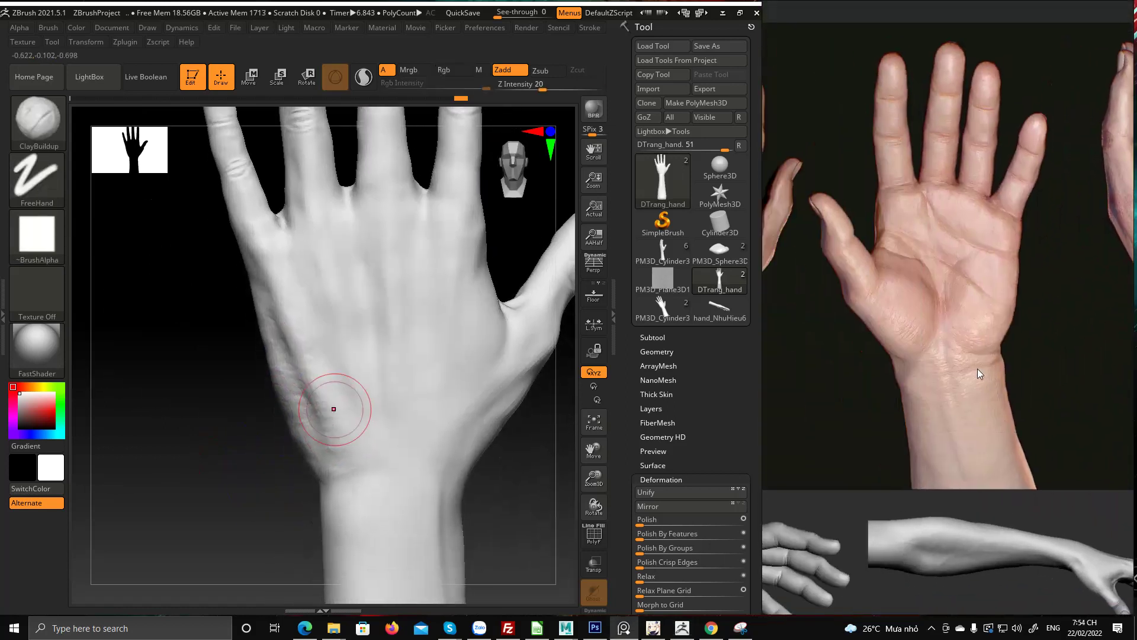
pyautogui.scroll(-3, 978, 372)
pyautogui.moveTo(807, 363); pyautogui.dragTo(861, 316, button='middle')
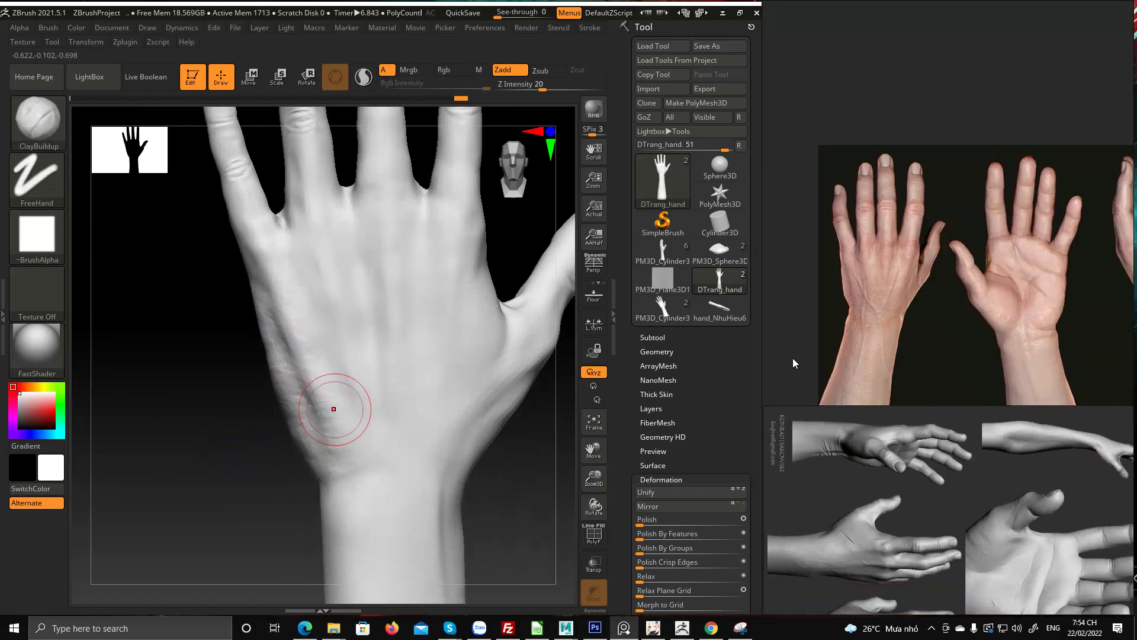
pyautogui.click(481, 496)
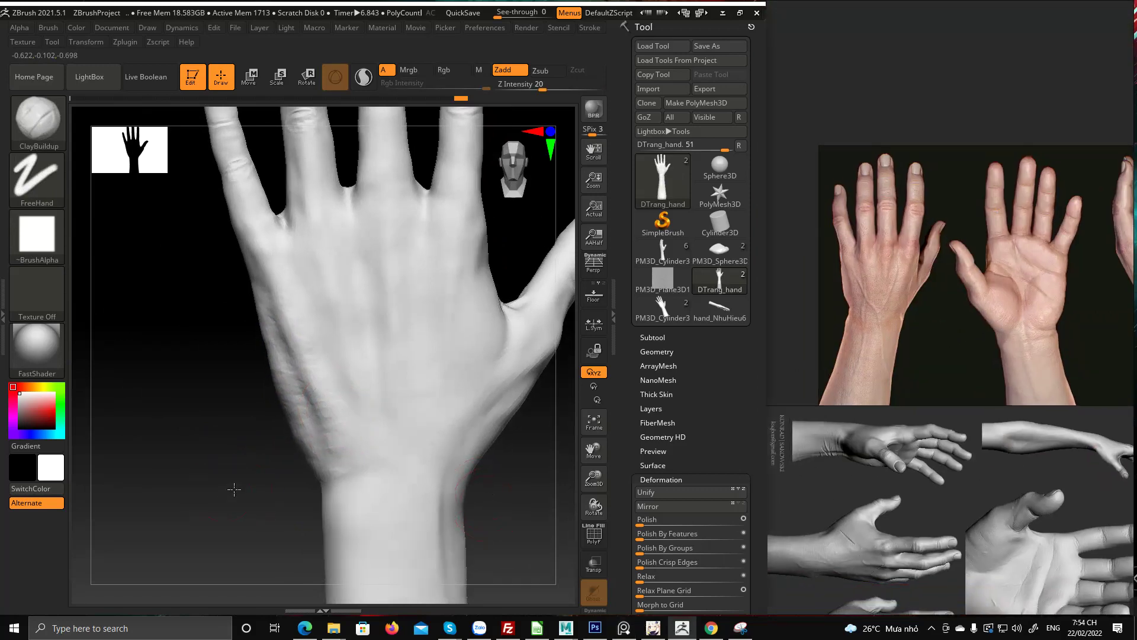
pyautogui.moveTo(208, 484)
pyautogui.mouseDown(button='right')
pyautogui.moveTo(223, 475)
pyautogui.moveTo(211, 468)
pyautogui.mouseUp(button='right')
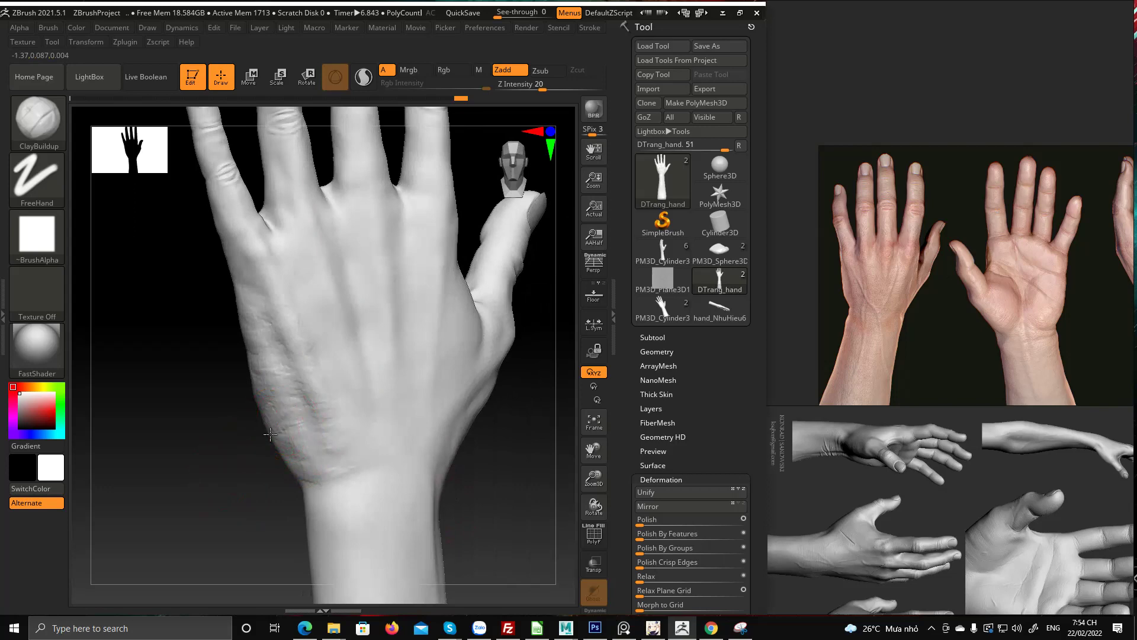
pyautogui.moveTo(260, 489); pyautogui.dragTo(292, 406)
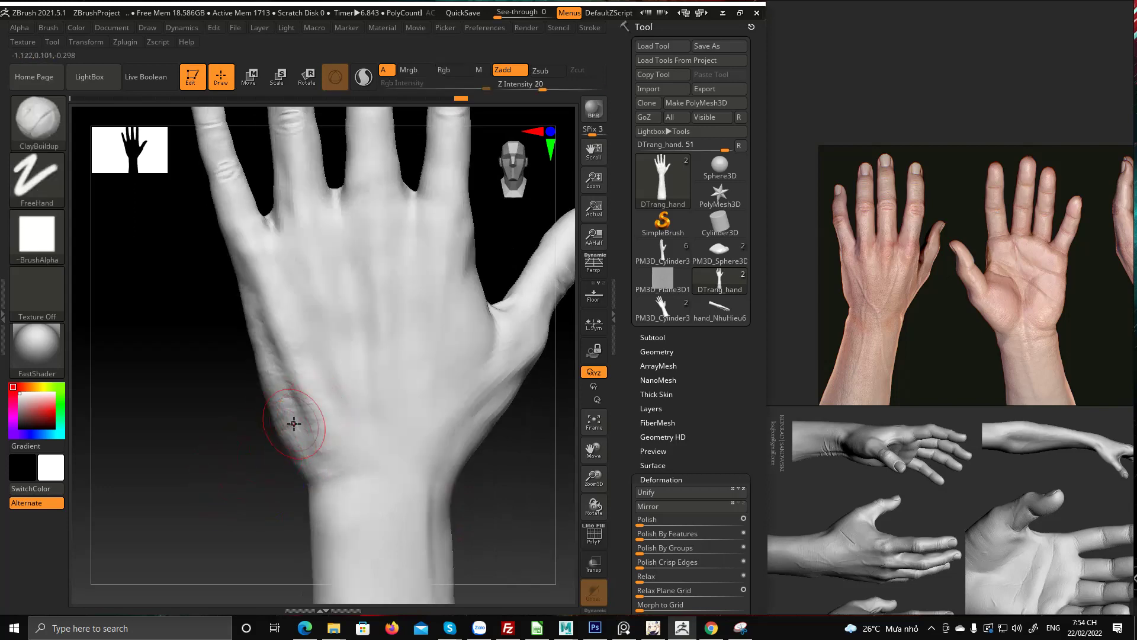
pyautogui.moveTo(251, 496); pyautogui.dragTo(270, 450)
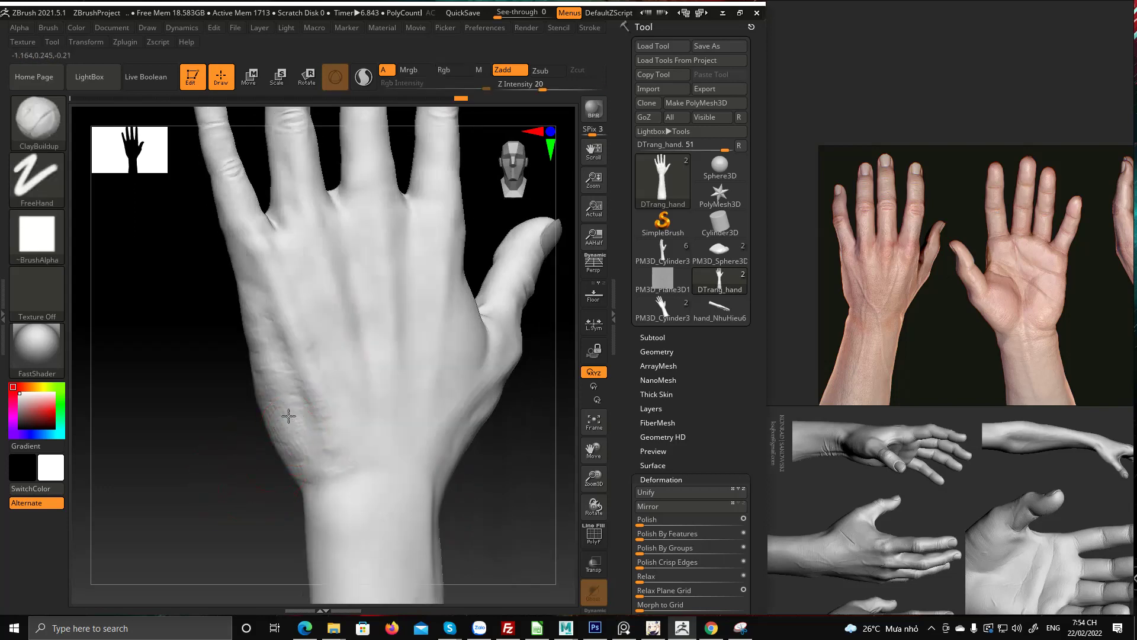
pyautogui.moveTo(219, 485); pyautogui.dragTo(205, 511)
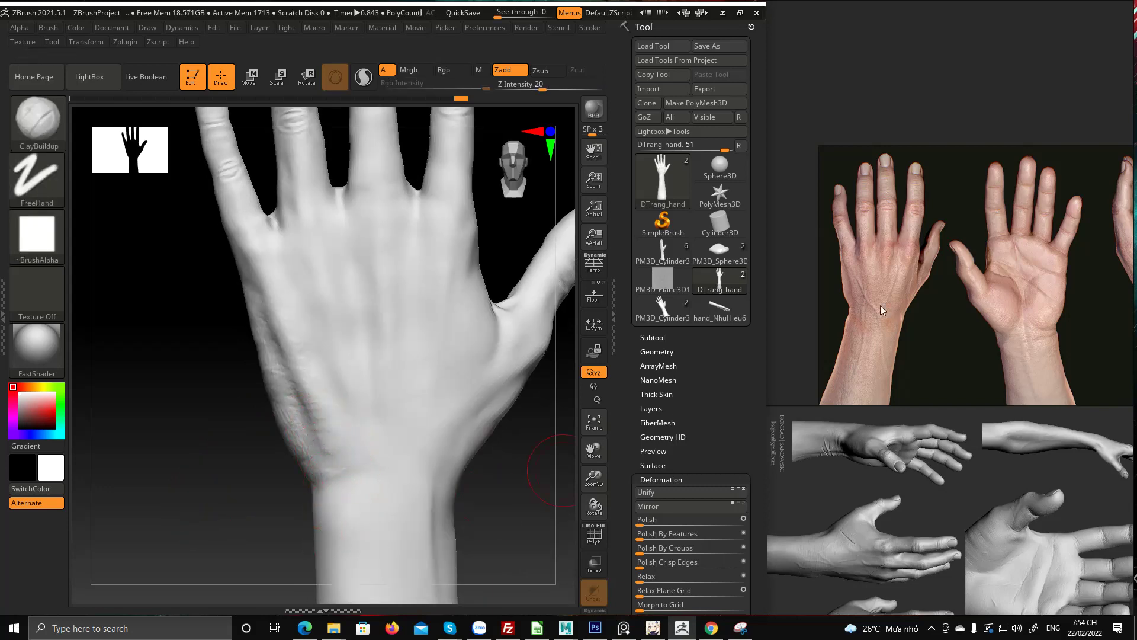
pyautogui.scroll(6, 880, 304)
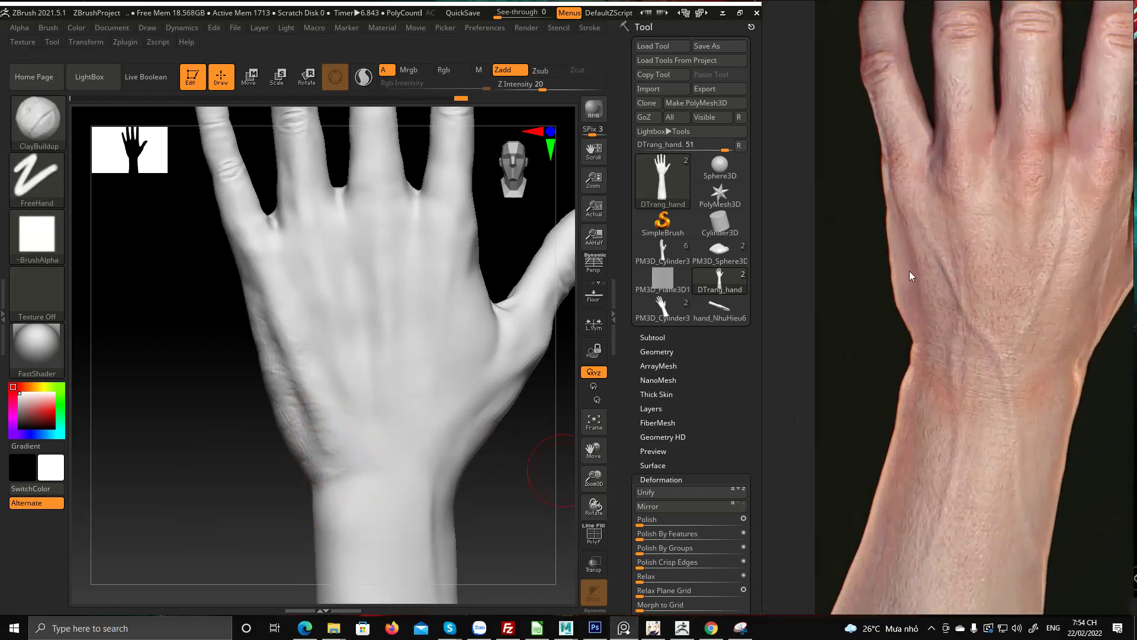
# Roll the sculpt back to the start of the undo history and examine the original outer edge and back of the hand
pyautogui.moveTo(233, 439); pyautogui.dragTo(249, 364)
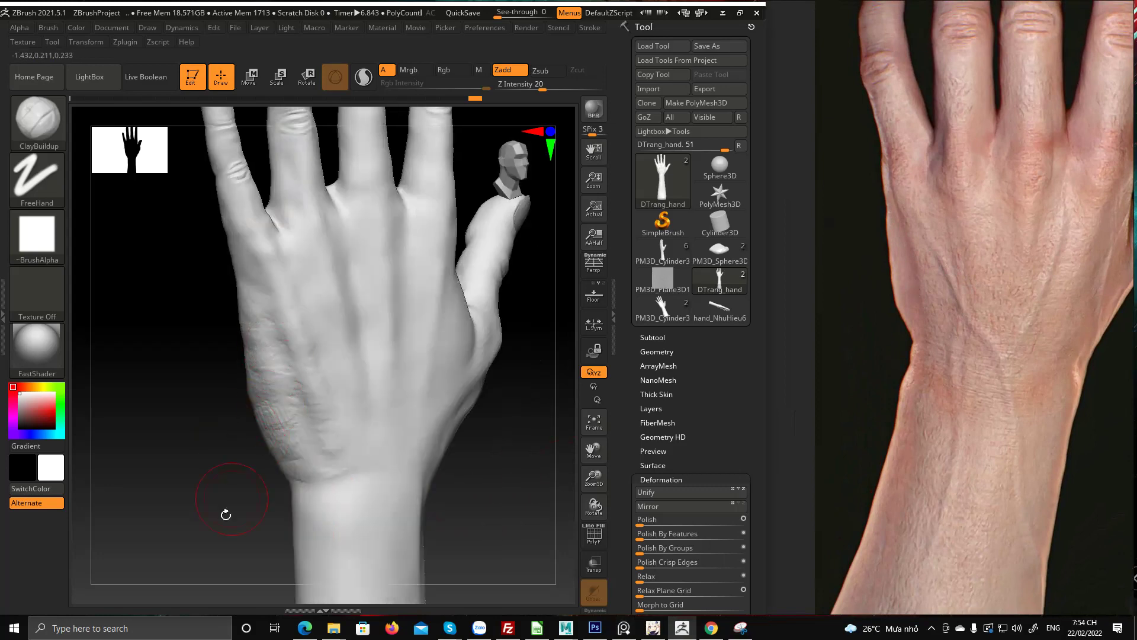
pyautogui.moveTo(225, 514); pyautogui.dragTo(223, 299)
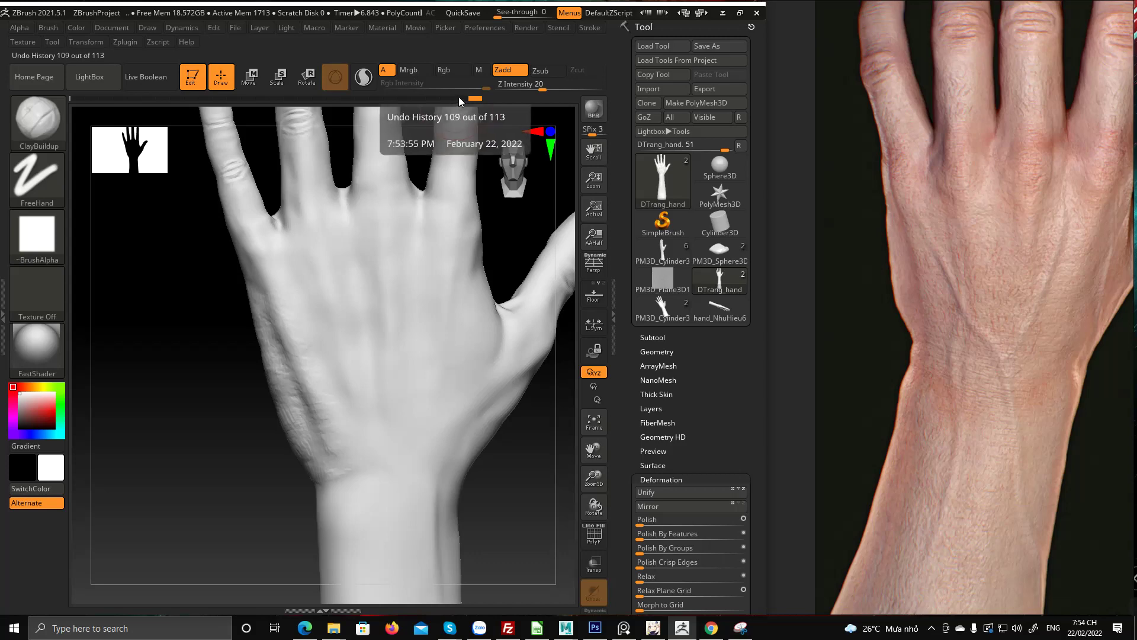
pyautogui.moveTo(460, 102); pyautogui.dragTo(64, 101)
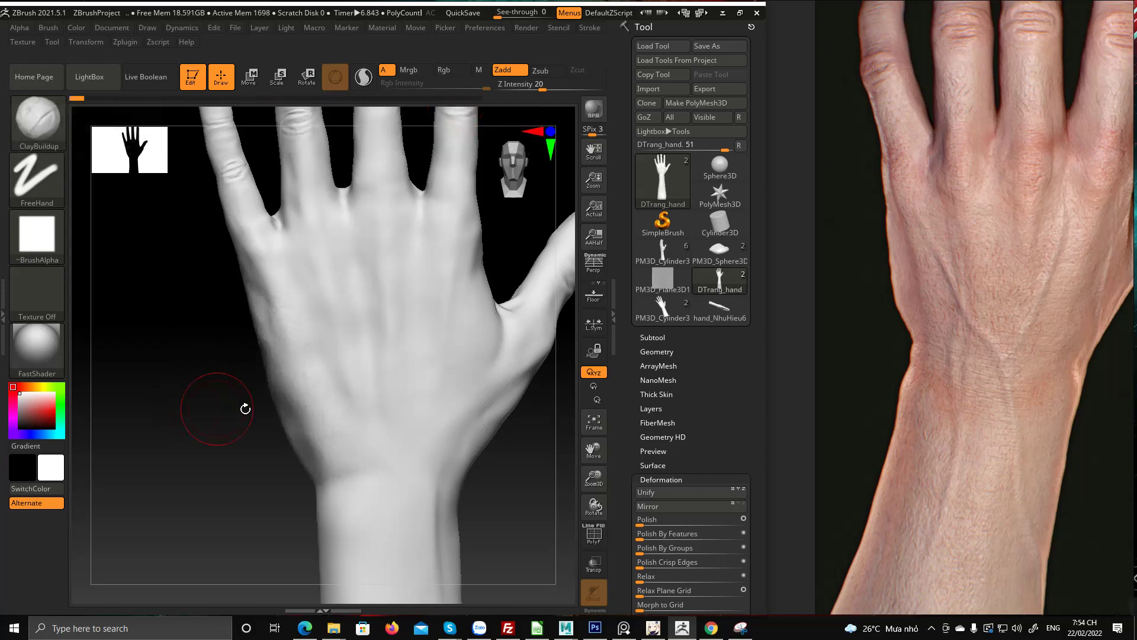
pyautogui.moveTo(251, 379)
pyautogui.mouseDown()
pyautogui.moveTo(236, 383)
pyautogui.moveTo(245, 363)
pyautogui.mouseUp()
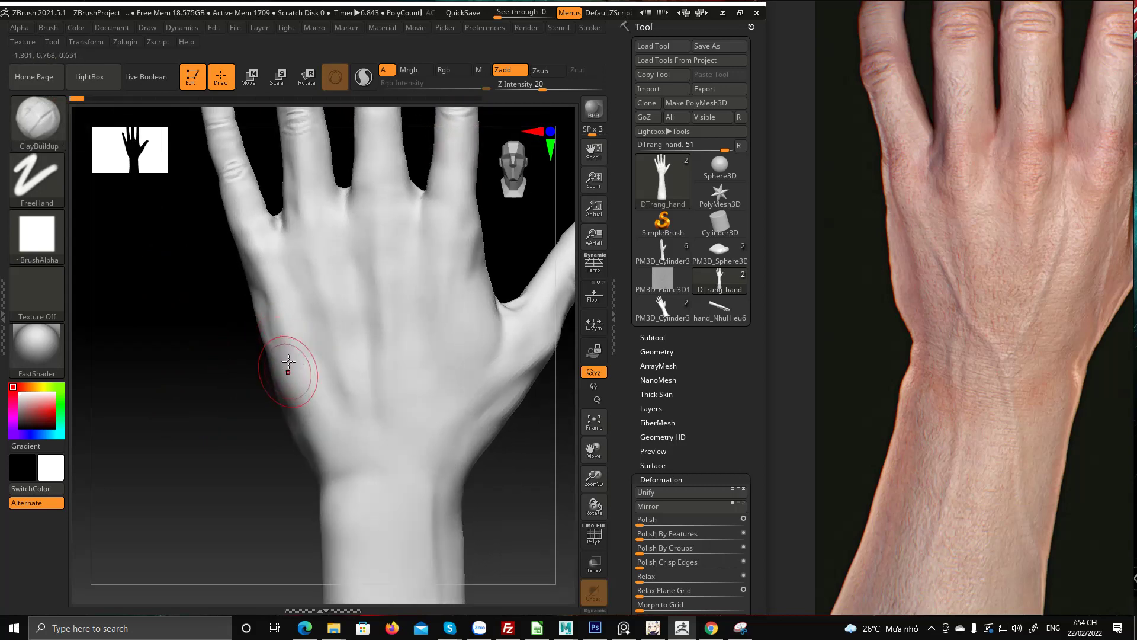
pyautogui.moveTo(254, 373); pyautogui.dragTo(190, 338)
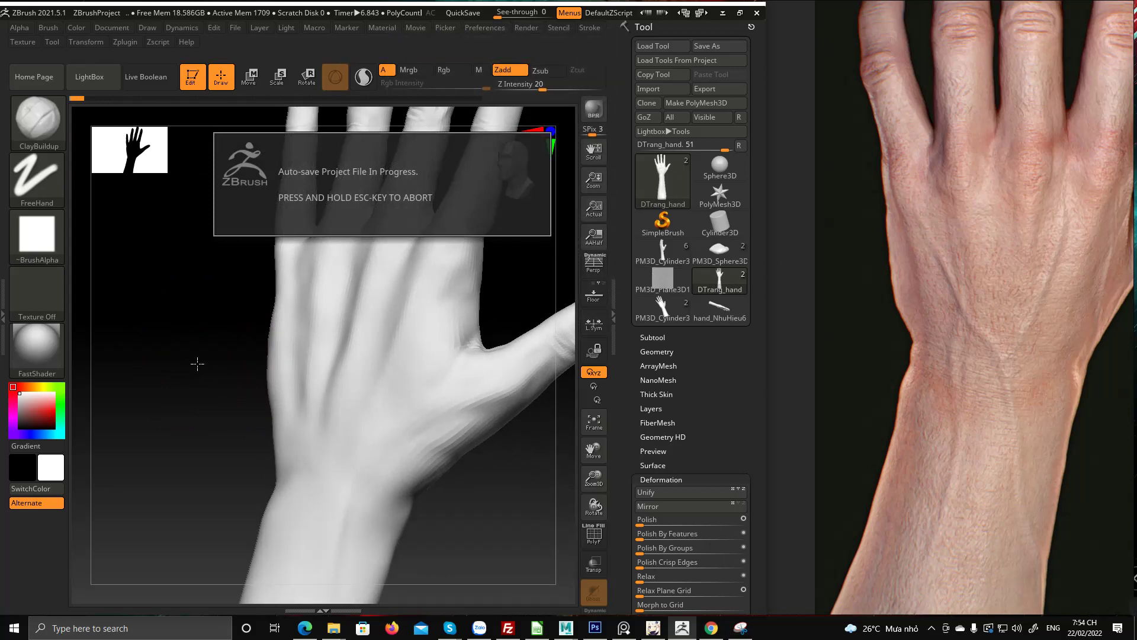
pyautogui.keyDown('shift'); pyautogui.moveTo(195, 363); pyautogui.dragTo(214, 358); pyautogui.keyUp('shift')
pyautogui.moveTo(244, 371)
pyautogui.keyDown('ctrl'); pyautogui.mouseDown(button='right')
pyautogui.moveTo(226, 376)
pyautogui.moveTo(240, 380)
pyautogui.mouseUp(button='right'); pyautogui.keyUp('ctrl')
pyautogui.moveTo(246, 381)
pyautogui.mouseDown()
pyautogui.moveTo(259, 383)
pyautogui.moveTo(245, 385)
pyautogui.moveTo(272, 420)
pyautogui.moveTo(261, 360)
pyautogui.moveTo(213, 393)
pyautogui.moveTo(203, 366)
pyautogui.moveTo(215, 378)
pyautogui.moveTo(201, 433)
pyautogui.moveTo(218, 429)
pyautogui.mouseUp()
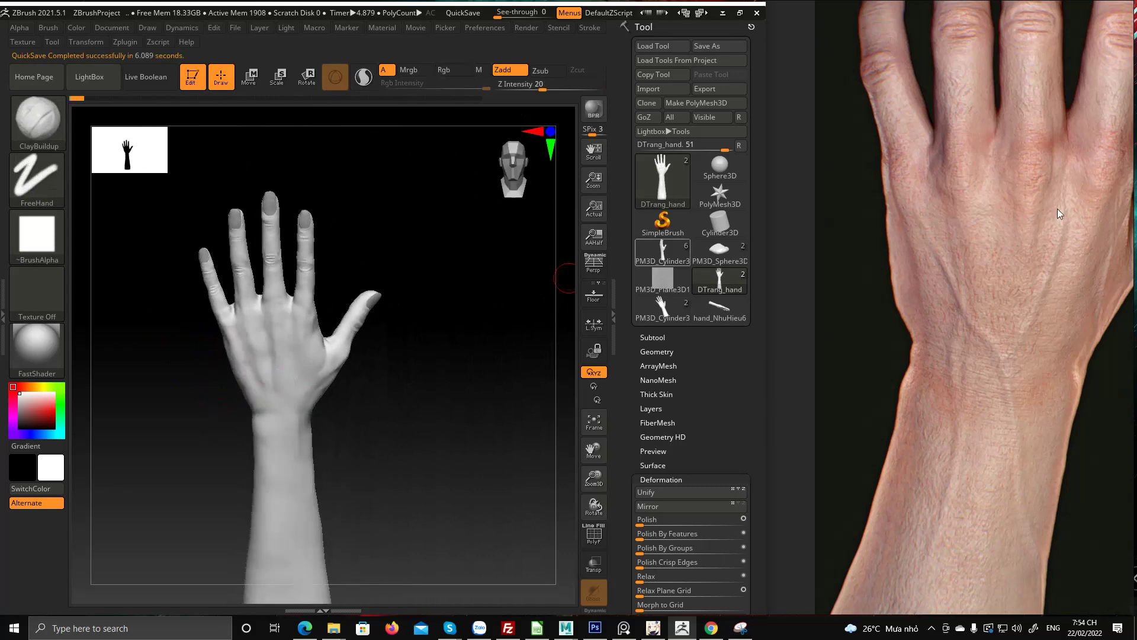
pyautogui.keyDown('ctrl'); pyautogui.moveTo(263, 340); pyautogui.dragTo(271, 411, button='right'); pyautogui.keyUp('ctrl')
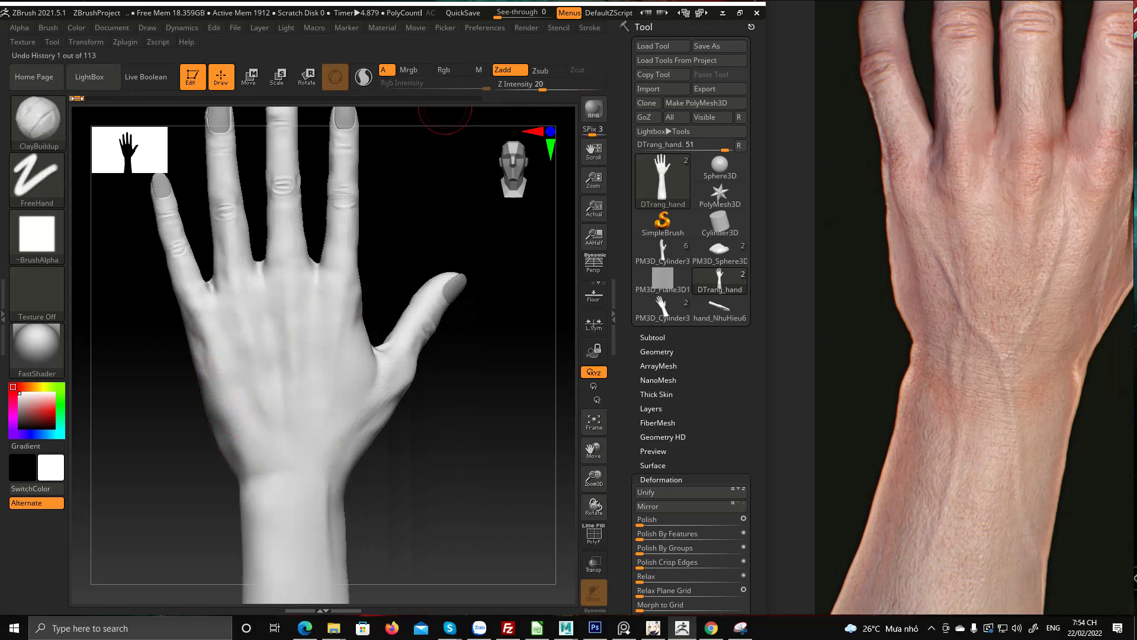
# Return the sculpt to its latest undo history state and compare the reworked outer edge with the reference photo
pyautogui.moveTo(77, 99); pyautogui.dragTo(558, 100)
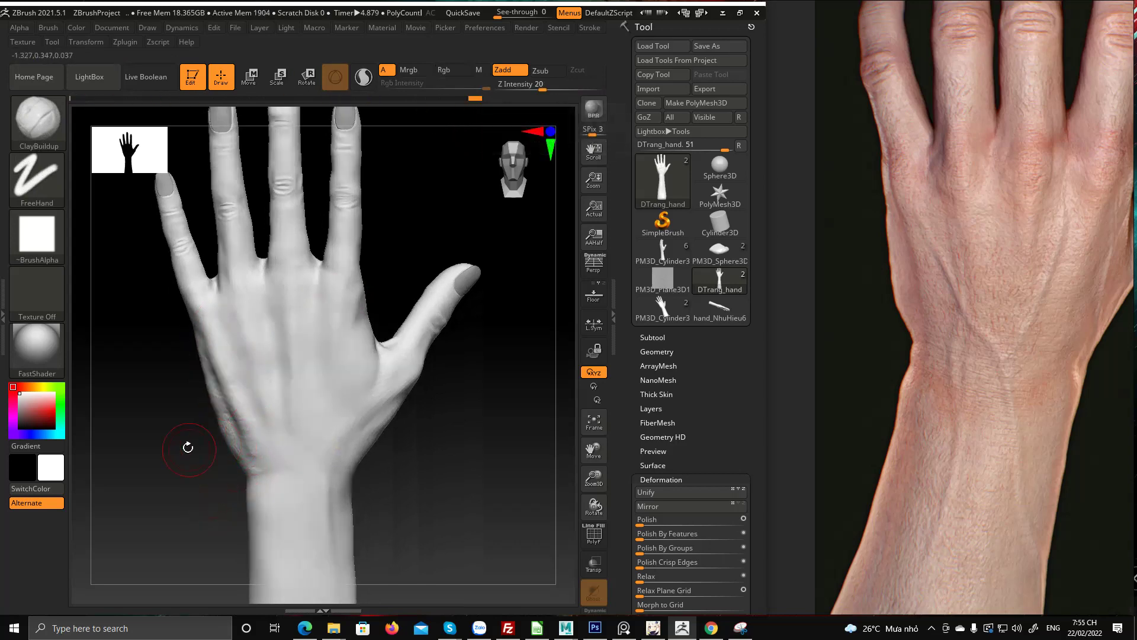
pyautogui.moveTo(188, 447); pyautogui.dragTo(254, 452)
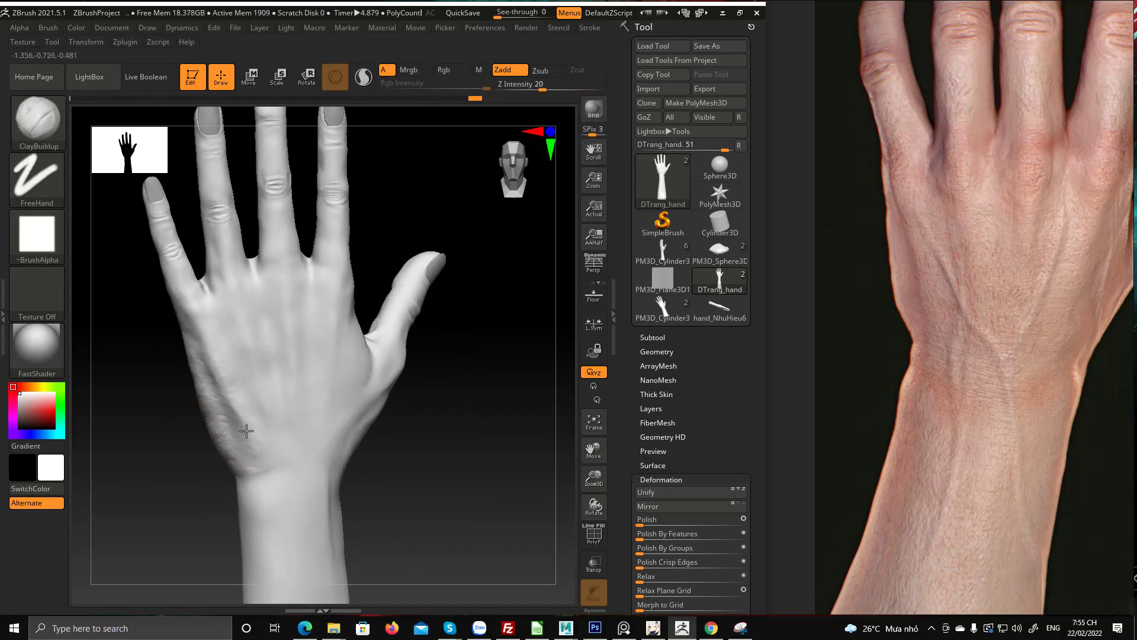
pyautogui.keyDown('shift'); pyautogui.moveTo(178, 457); pyautogui.dragTo(145, 378); pyautogui.keyUp('shift')
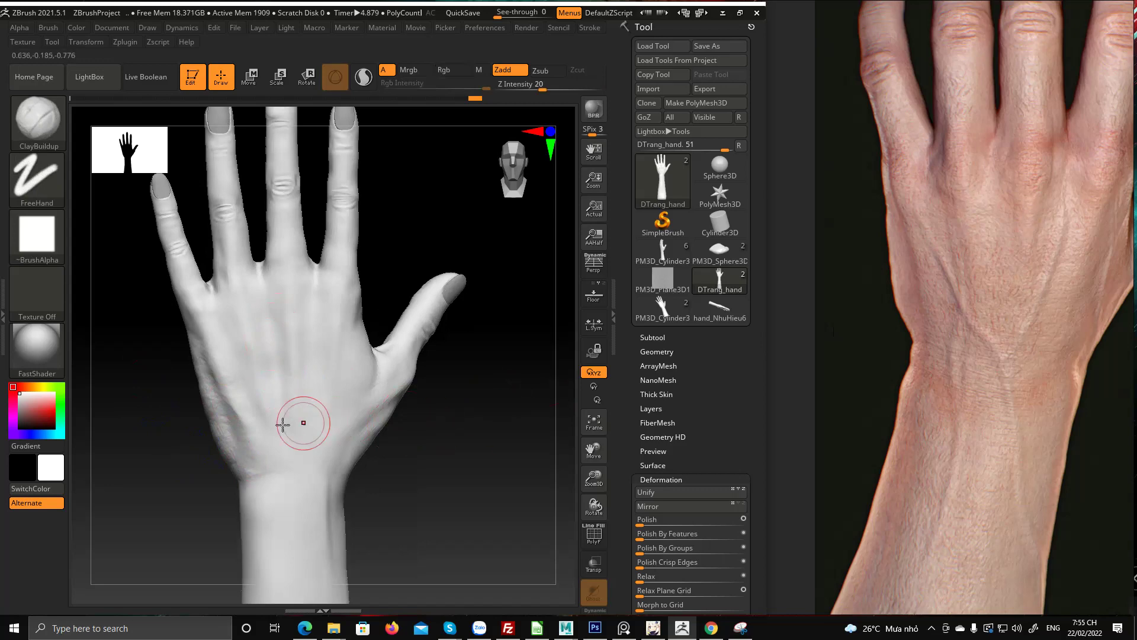
pyautogui.moveTo(177, 385)
pyautogui.mouseDown()
pyautogui.moveTo(155, 300)
pyautogui.moveTo(172, 350)
pyautogui.moveTo(235, 425)
pyautogui.moveTo(249, 393)
pyautogui.moveTo(244, 421)
pyautogui.mouseUp()
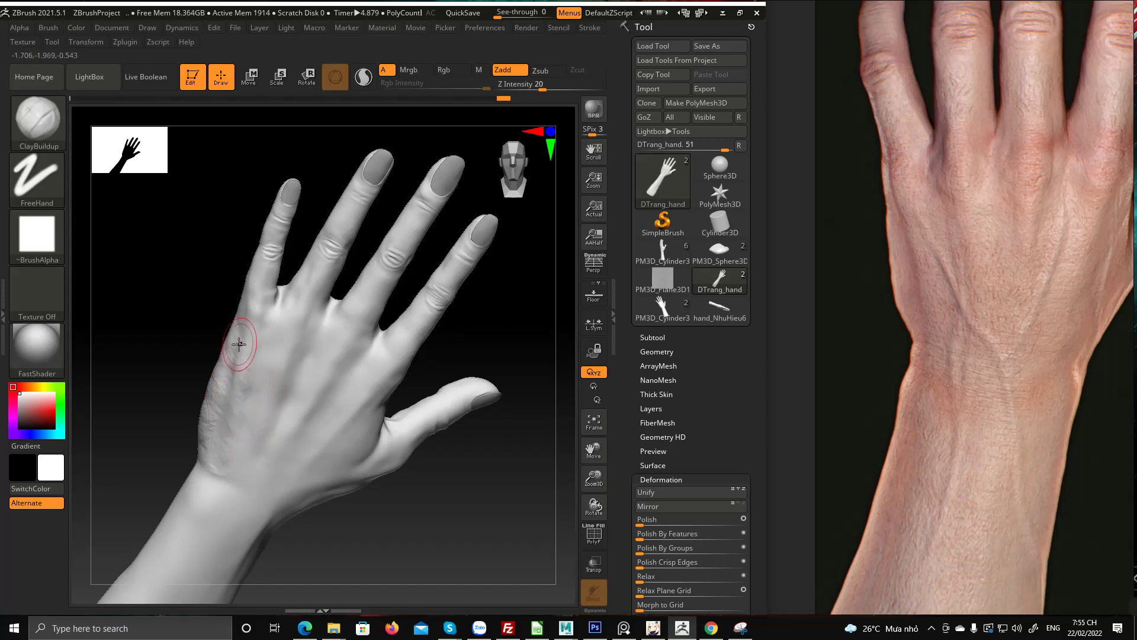
# Build up the back of the hand beside the little-finger metacarpal toward the wrist with ClayBuildup strokes
pyautogui.moveTo(225, 285)
pyautogui.mouseDown()
pyautogui.moveTo(218, 200)
pyautogui.moveTo(254, 196)
pyautogui.moveTo(241, 357)
pyautogui.moveTo(290, 290)
pyautogui.moveTo(282, 357)
pyautogui.moveTo(277, 339)
pyautogui.moveTo(297, 330)
pyautogui.mouseUp()
pyautogui.press('space')
pyautogui.moveTo(291, 170); pyautogui.dragTo(224, 325)
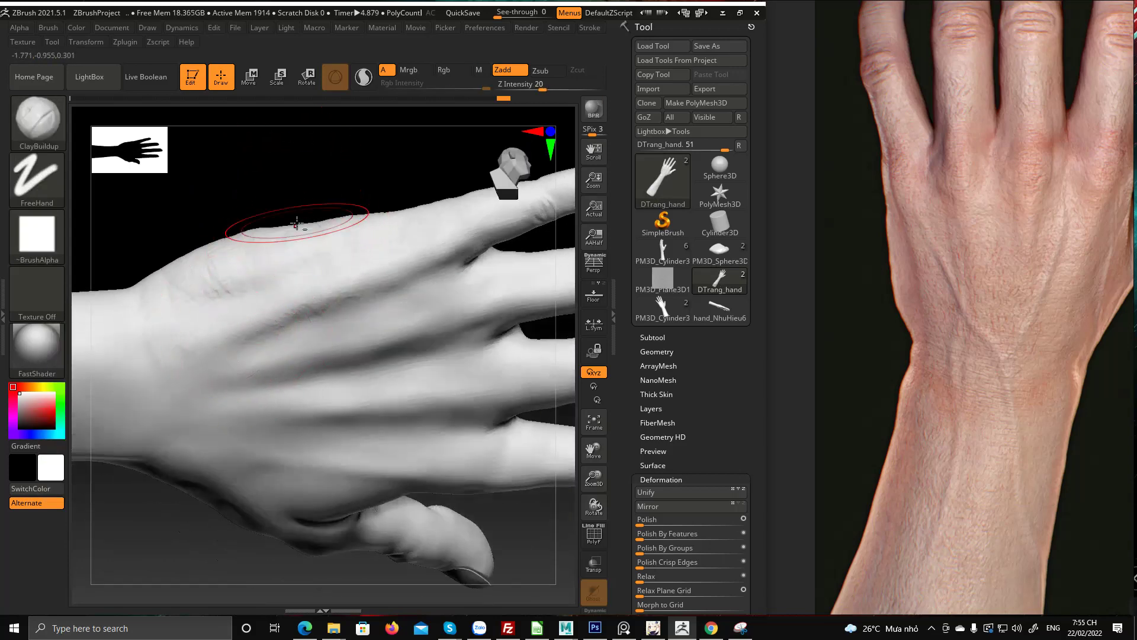
pyautogui.moveTo(322, 153); pyautogui.dragTo(323, 299)
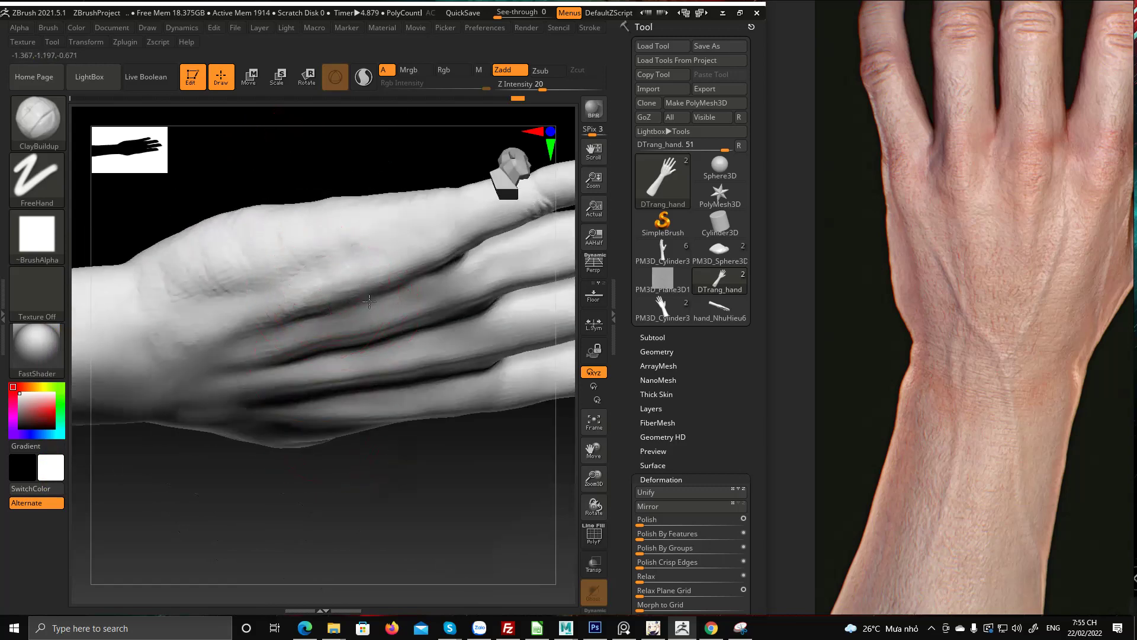
pyautogui.moveTo(269, 310)
pyautogui.mouseDown()
pyautogui.moveTo(210, 332)
pyautogui.moveTo(185, 358)
pyautogui.mouseUp()
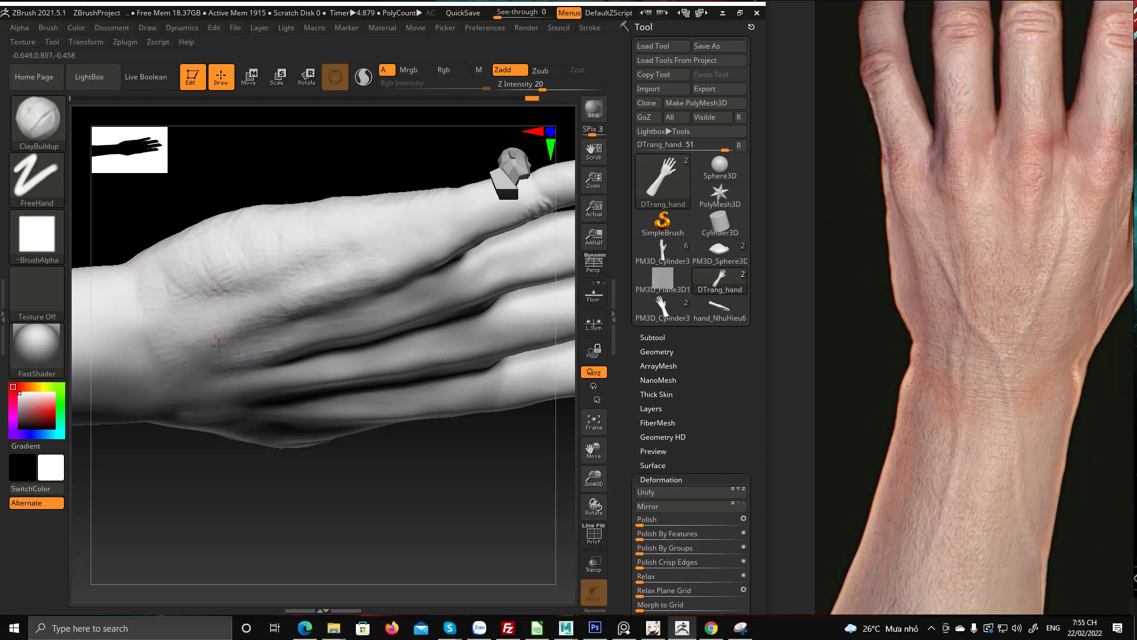
# Fill the hollow between the little-finger and ring-finger metacarpals and soften its transition into the outer edge
pyautogui.moveTo(414, 505); pyautogui.dragTo(396, 395)
pyautogui.moveTo(298, 163); pyautogui.dragTo(293, 201)
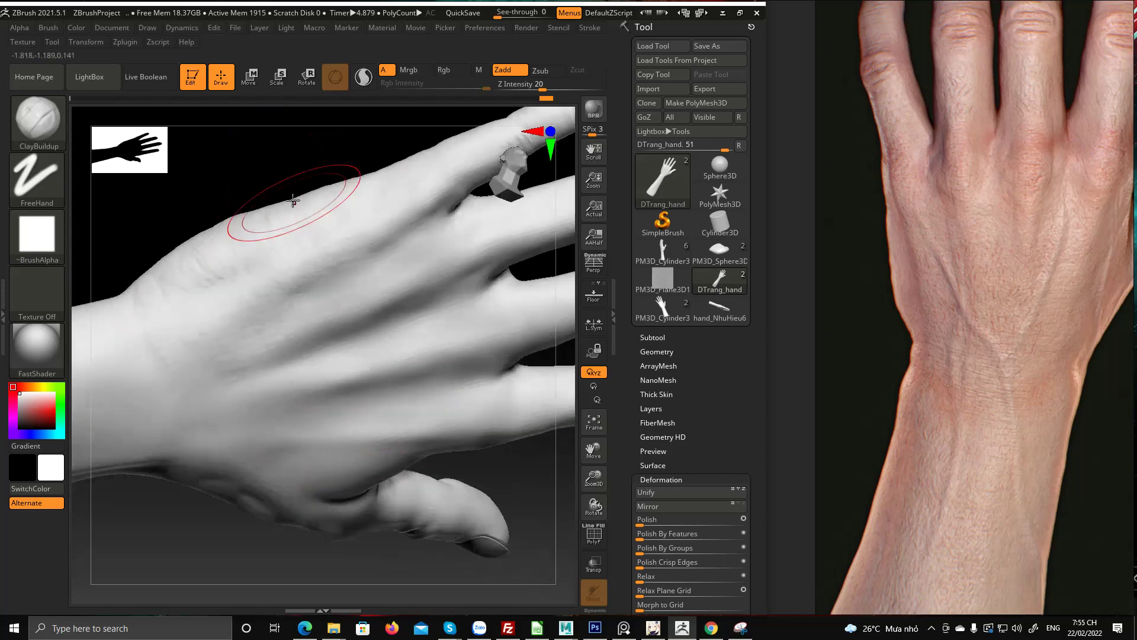
pyautogui.moveTo(306, 294); pyautogui.dragTo(295, 318)
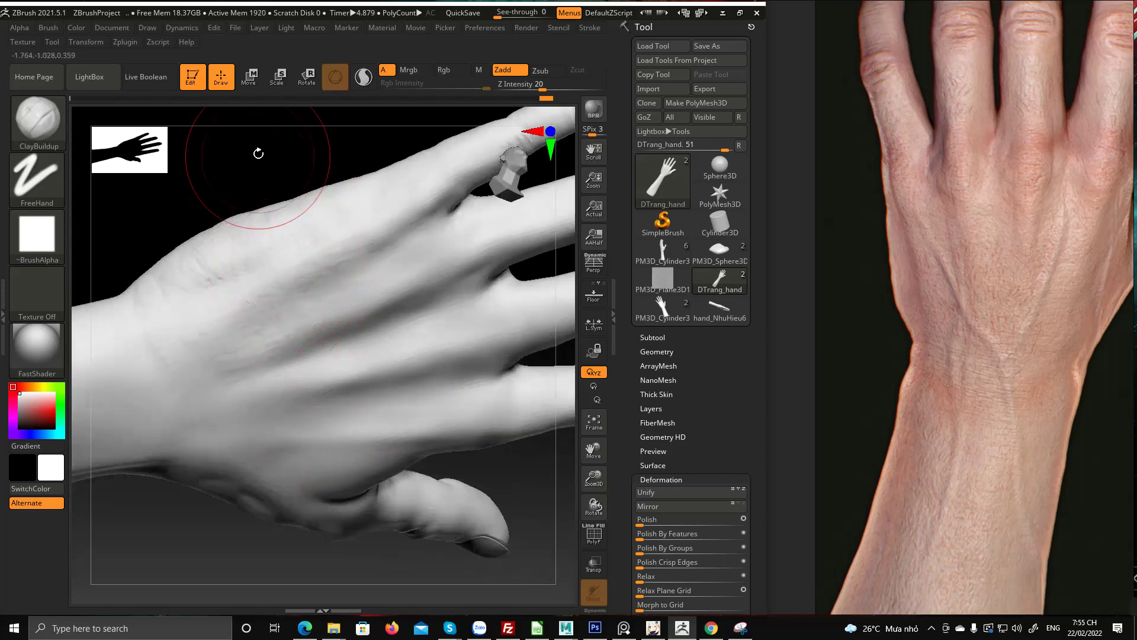
pyautogui.moveTo(256, 153); pyautogui.dragTo(253, 289)
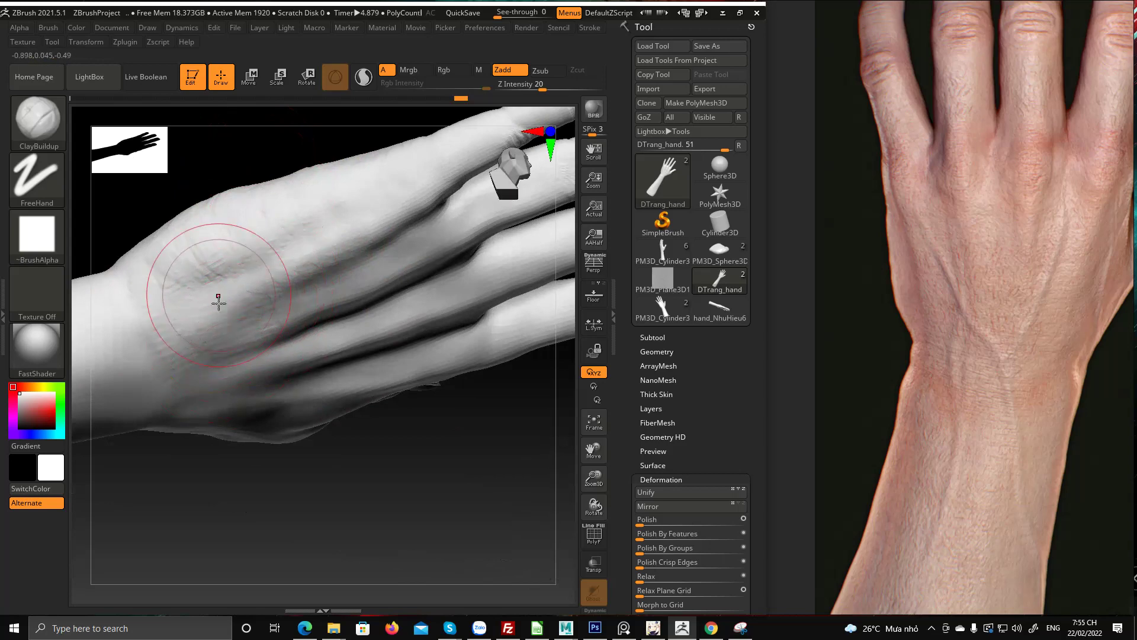
pyautogui.moveTo(408, 481); pyautogui.dragTo(308, 268)
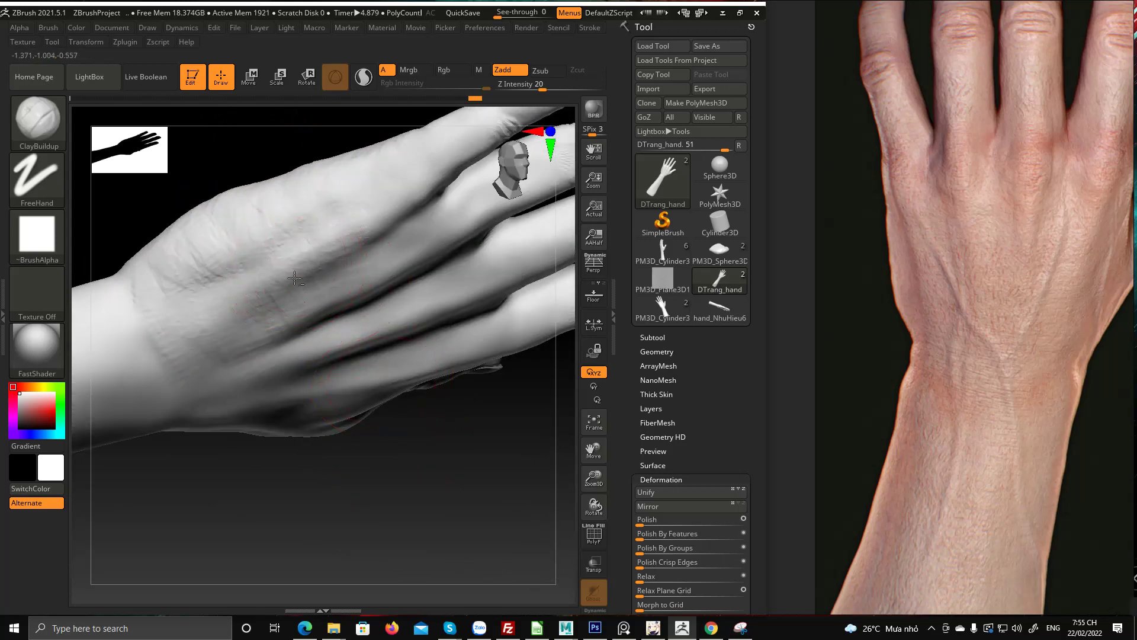
# Thicken the middle of the hand's outer edge and round it toward the little-finger knuckle with ClayBuildup strokes
pyautogui.moveTo(262, 141); pyautogui.dragTo(259, 183)
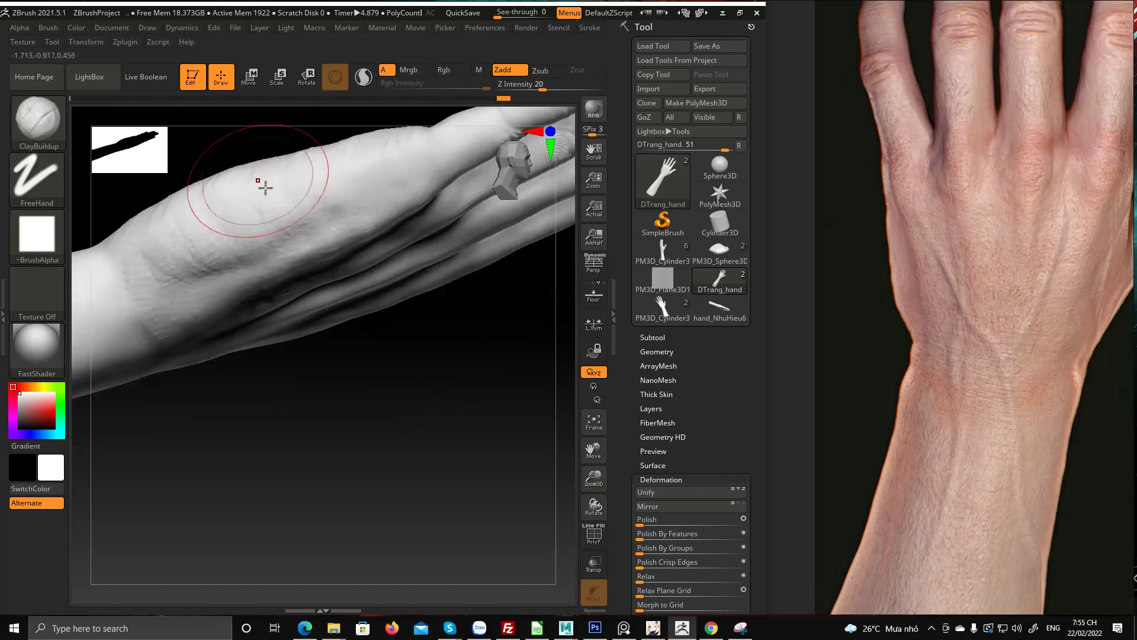
pyautogui.moveTo(261, 233); pyautogui.dragTo(239, 219)
pyautogui.moveTo(363, 393); pyautogui.dragTo(318, 234)
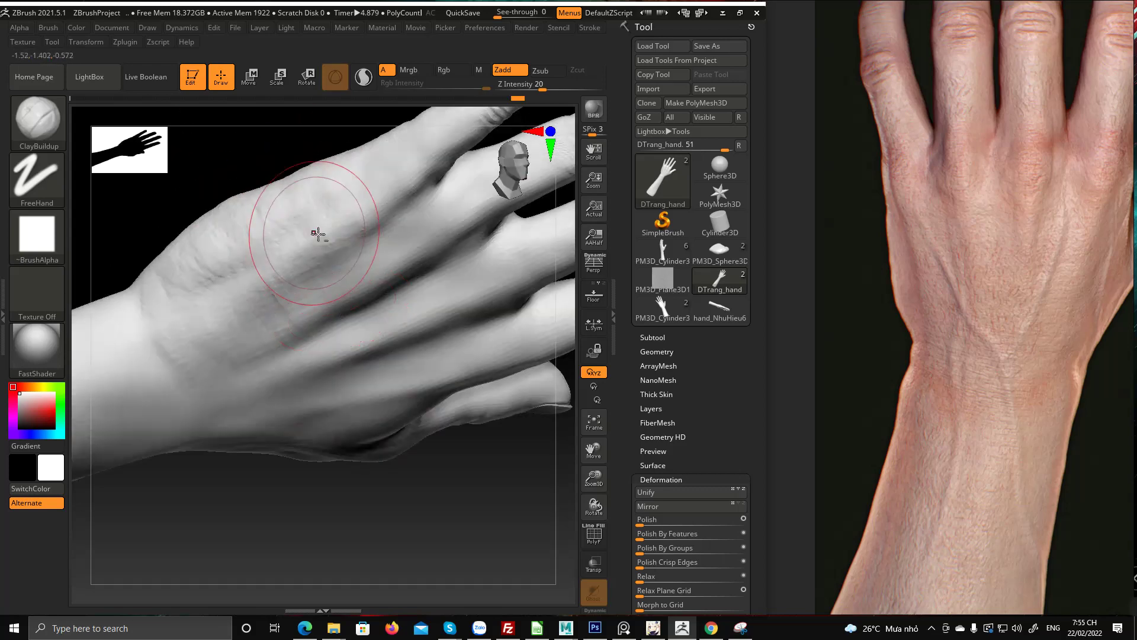
pyautogui.moveTo(434, 487)
pyautogui.mouseDown()
pyautogui.moveTo(446, 477)
pyautogui.moveTo(410, 356)
pyautogui.mouseUp()
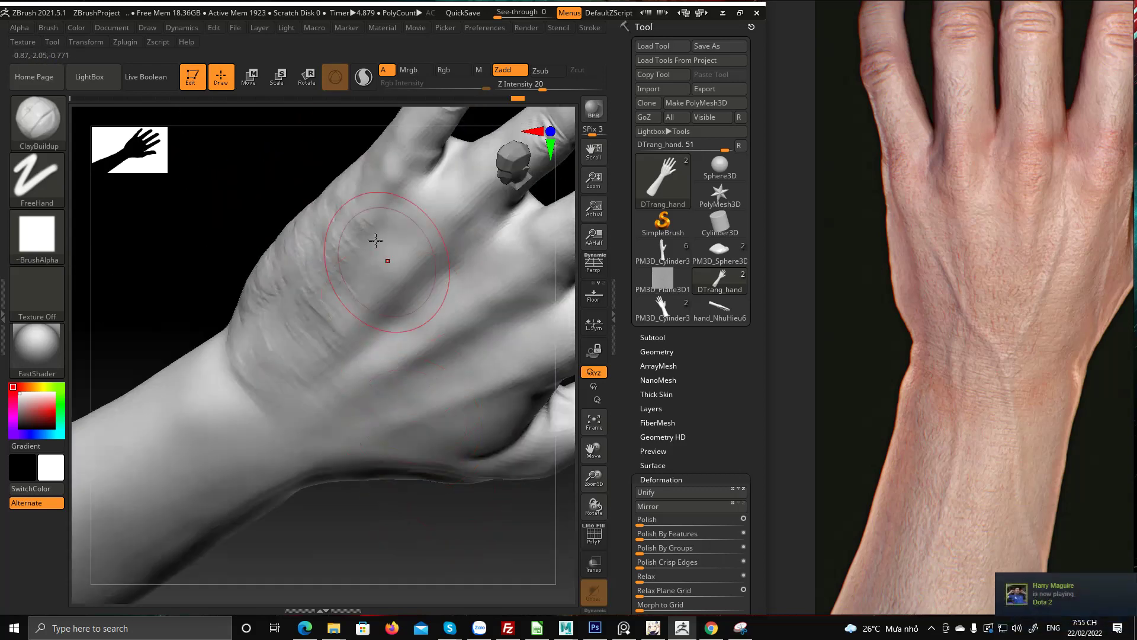
pyautogui.moveTo(300, 163); pyautogui.dragTo(303, 200)
pyautogui.moveTo(373, 224); pyautogui.dragTo(377, 234)
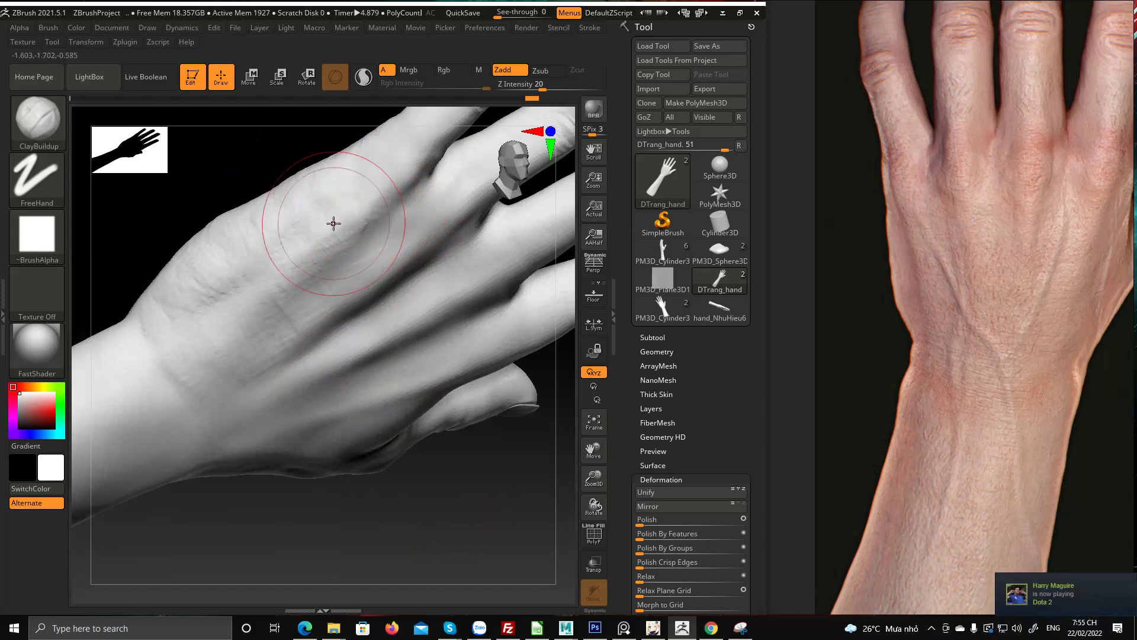
# Shape the little-finger knuckle and blend it into the metacarpal and the hand's outer edge
pyautogui.press('alt')
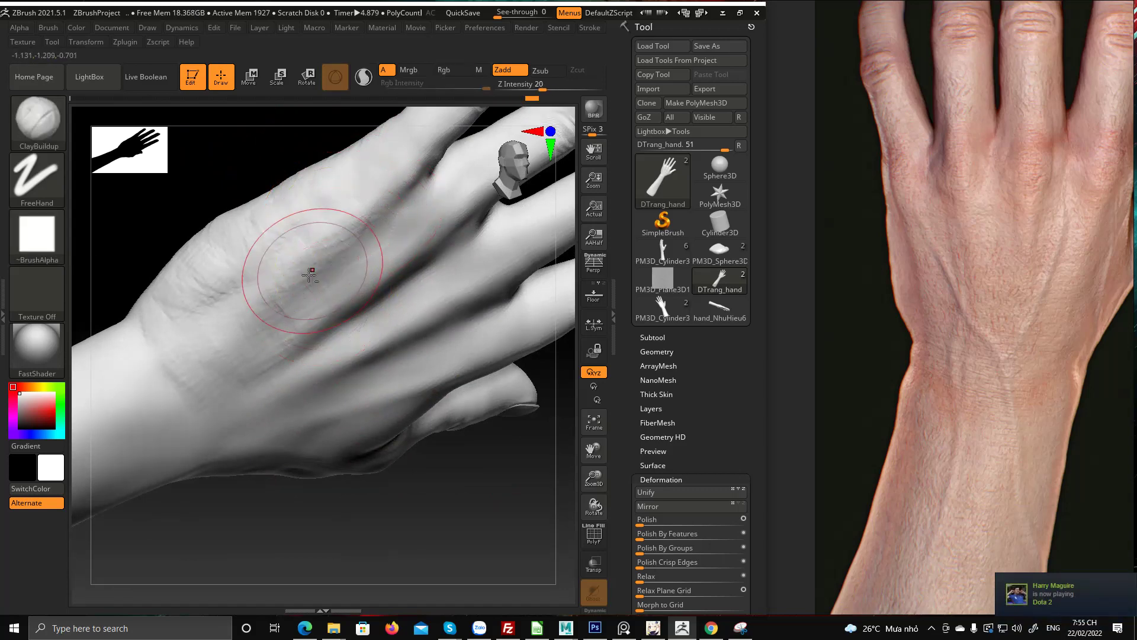
pyautogui.moveTo(289, 163); pyautogui.dragTo(290, 228)
pyautogui.moveTo(304, 319); pyautogui.dragTo(277, 336)
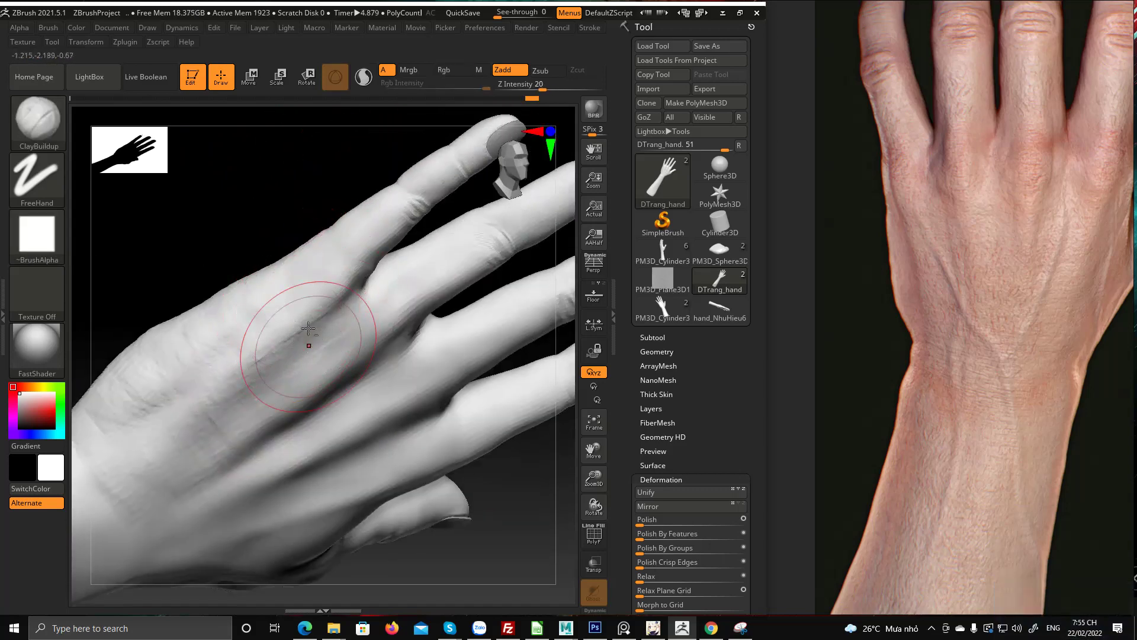
pyautogui.moveTo(280, 220)
pyautogui.mouseDown()
pyautogui.moveTo(277, 200)
pyautogui.moveTo(302, 327)
pyautogui.mouseUp()
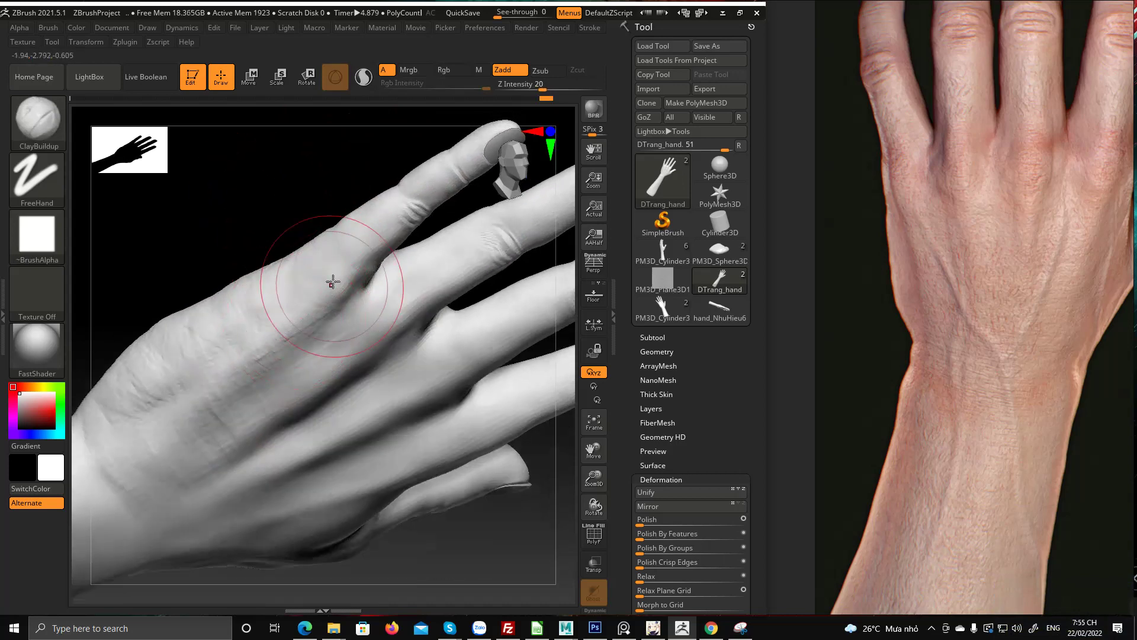
pyautogui.moveTo(320, 189)
pyautogui.mouseDown()
pyautogui.moveTo(314, 168)
pyautogui.moveTo(313, 273)
pyautogui.mouseUp()
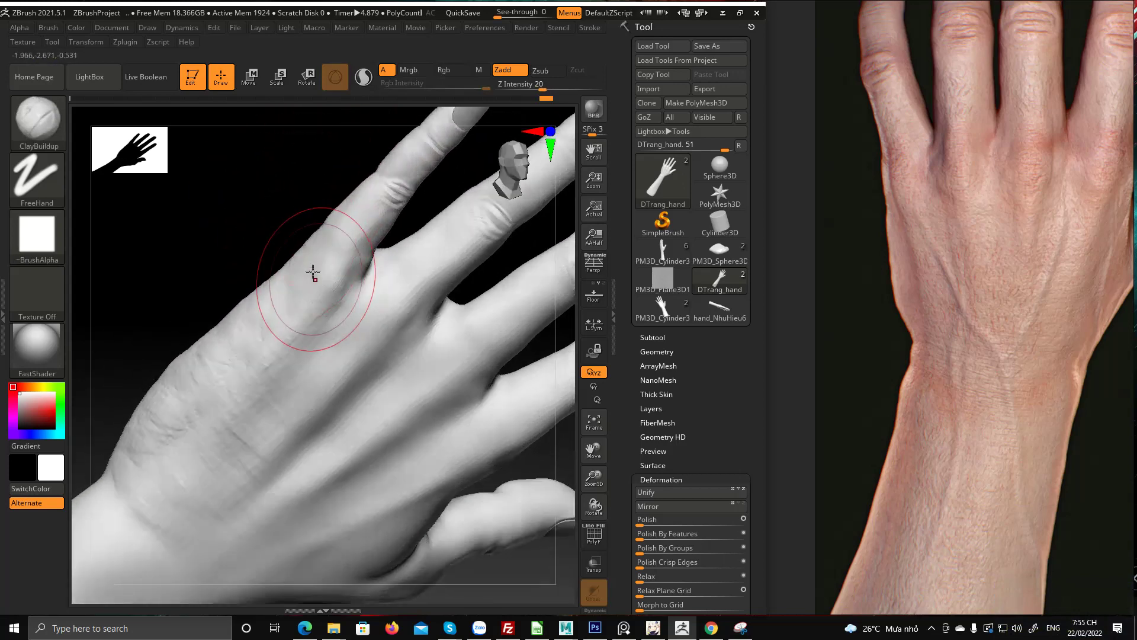
pyautogui.moveTo(291, 194)
pyautogui.mouseDown()
pyautogui.moveTo(287, 145)
pyautogui.moveTo(287, 193)
pyautogui.moveTo(257, 196)
pyautogui.moveTo(278, 223)
pyautogui.mouseUp()
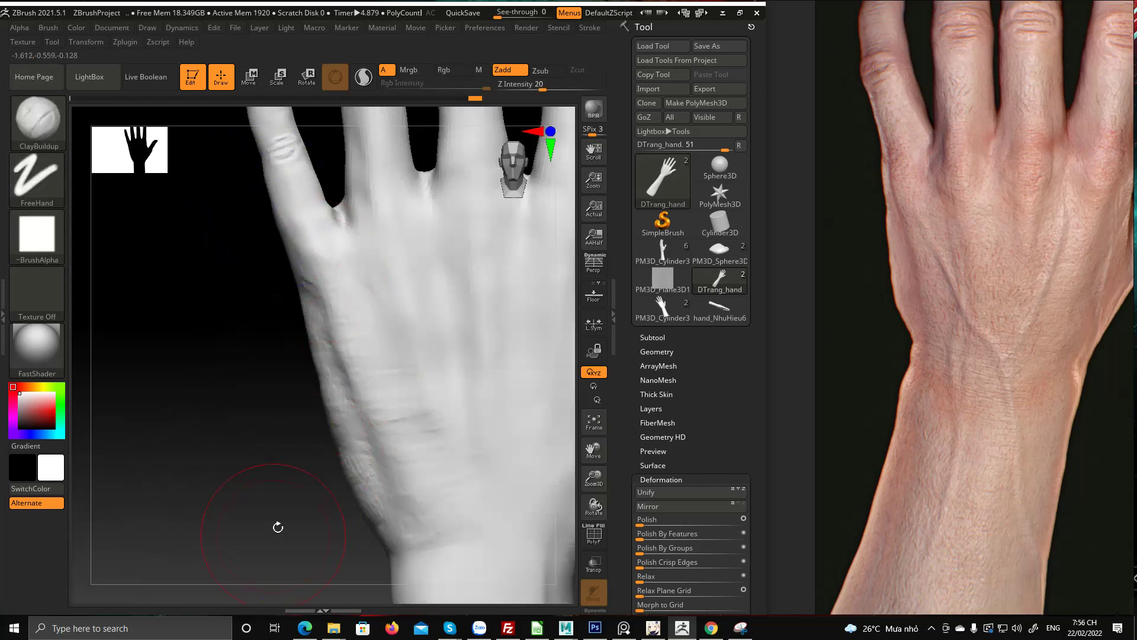
# Build up the lower side of the outer palm between the wrist and the base of the little finger
pyautogui.keyDown('alt'); pyautogui.moveTo(276, 525); pyautogui.dragTo(185, 470, button='right'); pyautogui.keyUp('alt')
pyautogui.keyDown('ctrl'); pyautogui.moveTo(188, 374); pyautogui.dragTo(186, 335, button='right'); pyautogui.keyUp('ctrl')
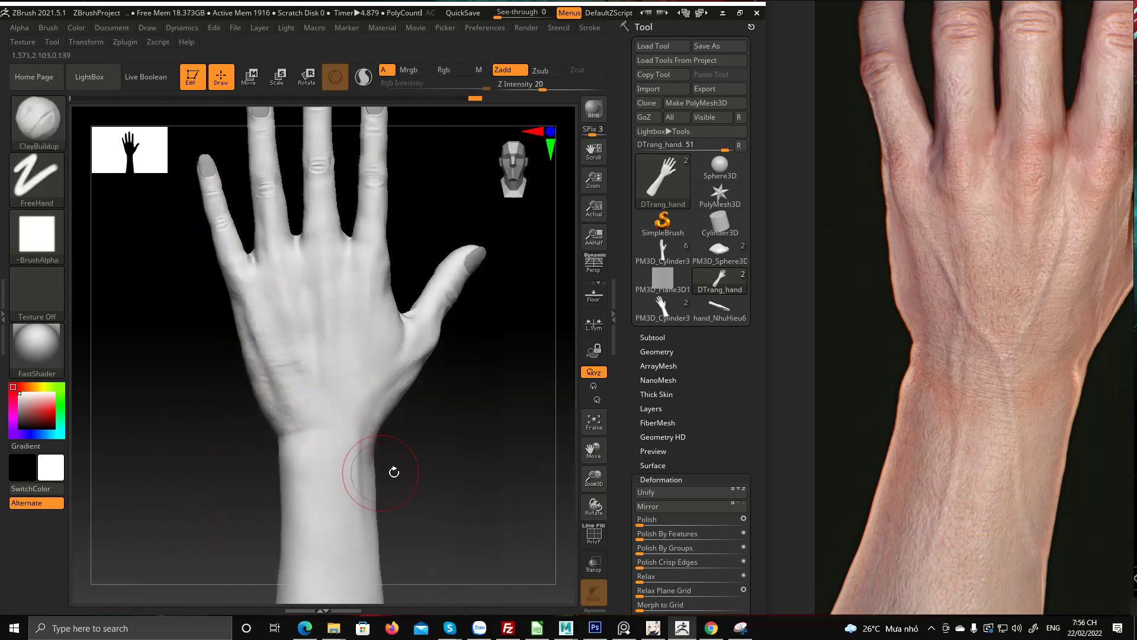
pyautogui.moveTo(394, 470)
pyautogui.mouseDown()
pyautogui.moveTo(477, 460)
pyautogui.moveTo(399, 447)
pyautogui.moveTo(374, 379)
pyautogui.moveTo(379, 302)
pyautogui.moveTo(361, 414)
pyautogui.moveTo(327, 327)
pyautogui.mouseUp()
pyautogui.keyDown('ctrl'); pyautogui.moveTo(327, 328); pyautogui.dragTo(356, 354, button='right'); pyautogui.keyUp('ctrl')
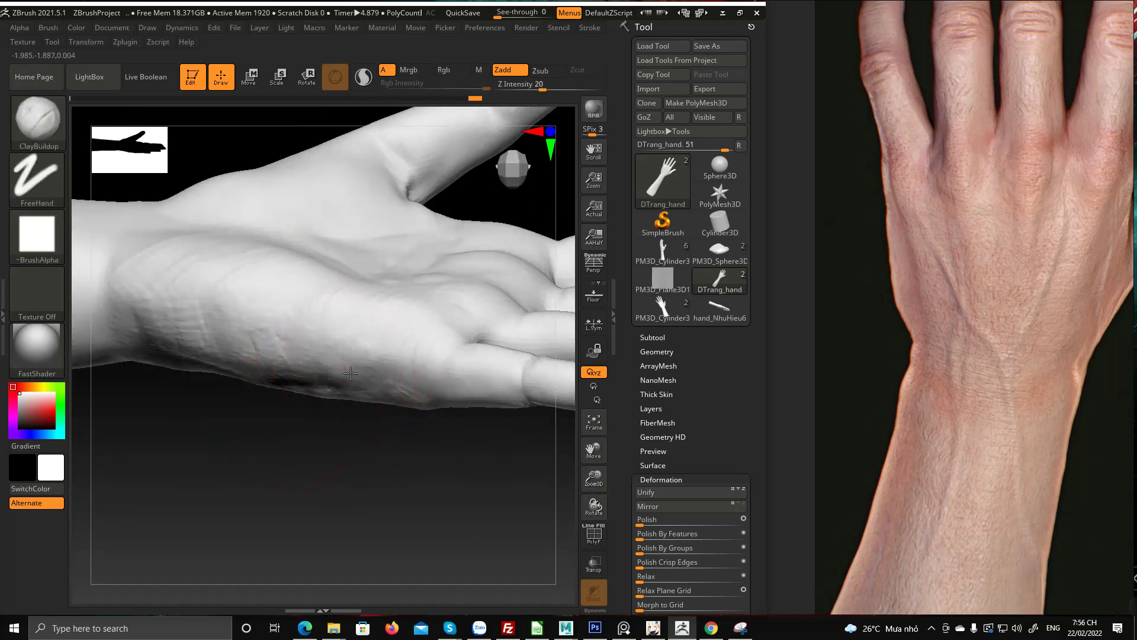
pyautogui.moveTo(371, 463); pyautogui.dragTo(347, 356)
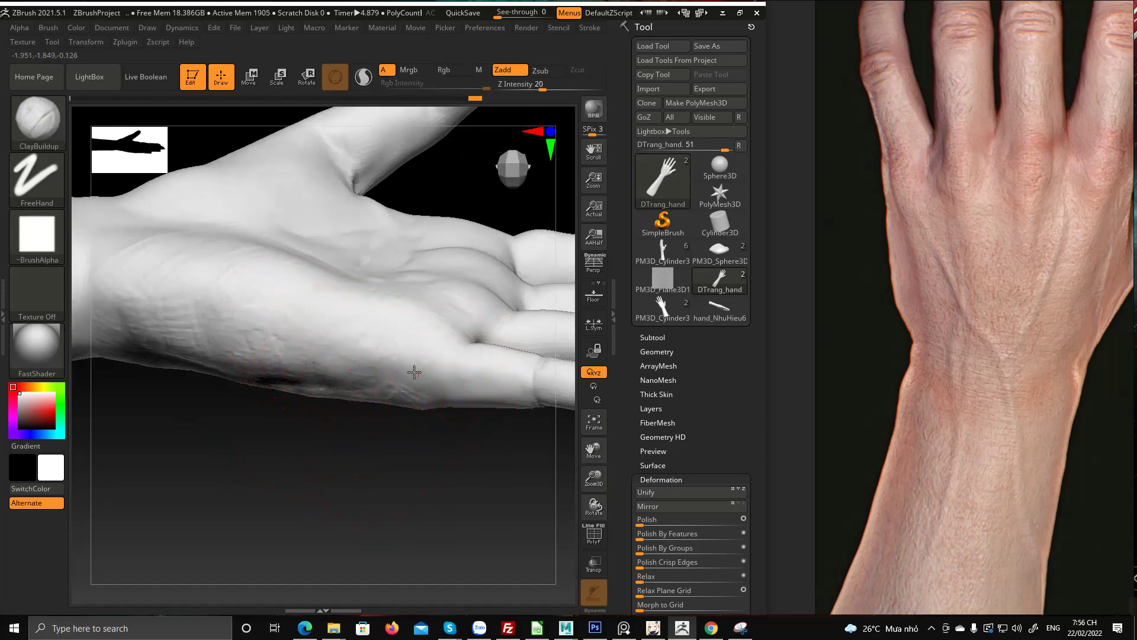
pyautogui.moveTo(396, 438); pyautogui.dragTo(377, 369)
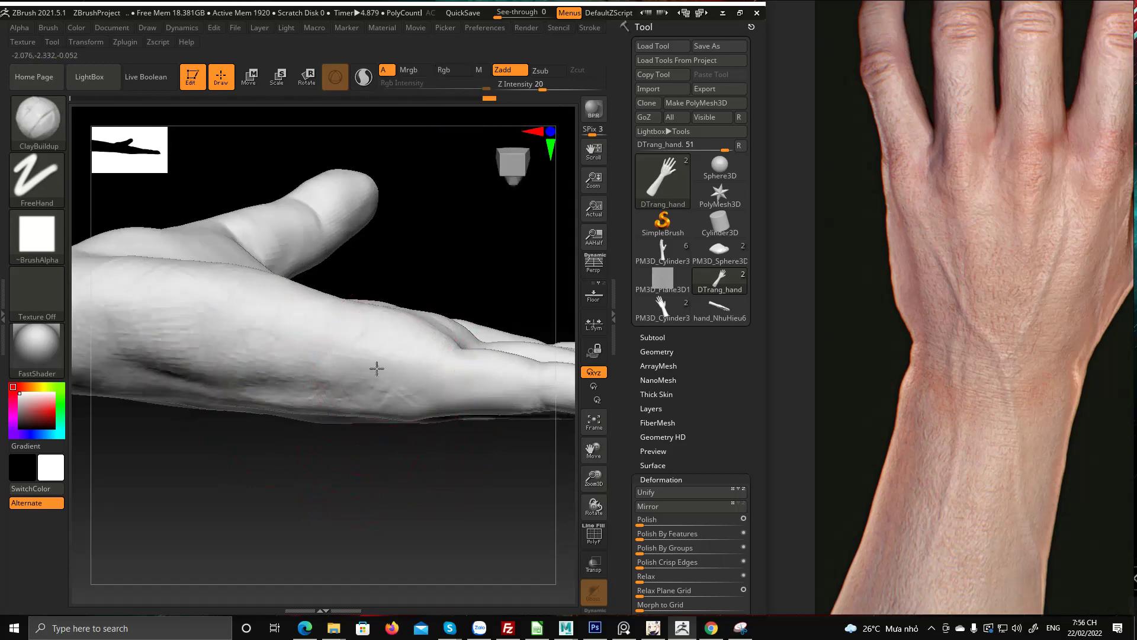
# Add ClayBuildup volume to the palm pad below the little finger and blend it into the outer palm edge
pyautogui.moveTo(375, 204); pyautogui.dragTo(419, 292)
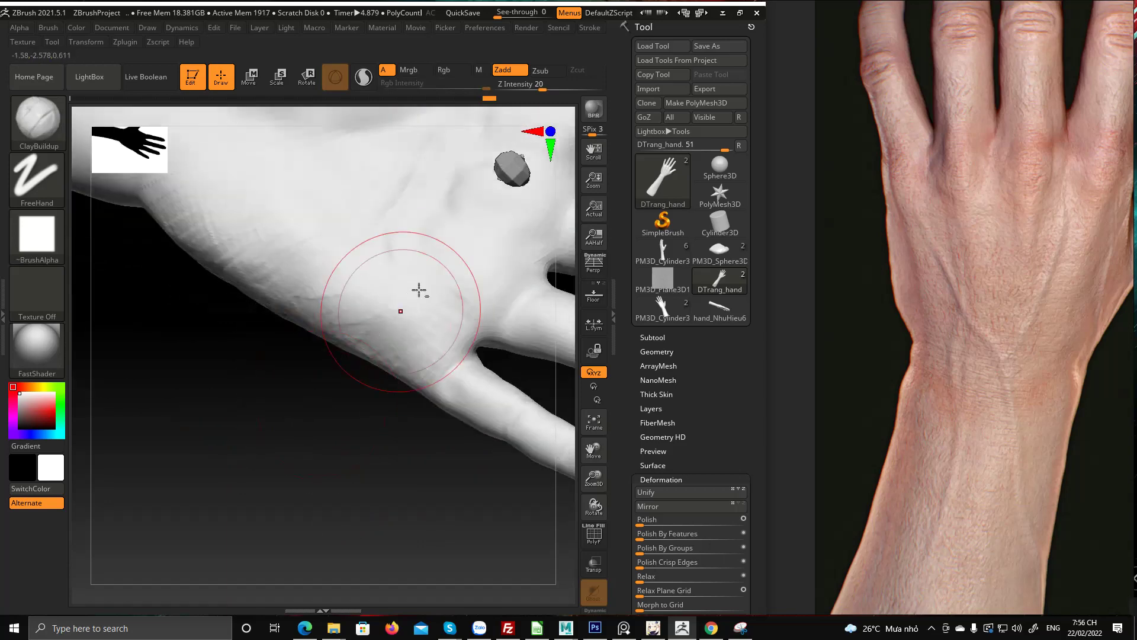
pyautogui.moveTo(367, 346); pyautogui.dragTo(326, 348)
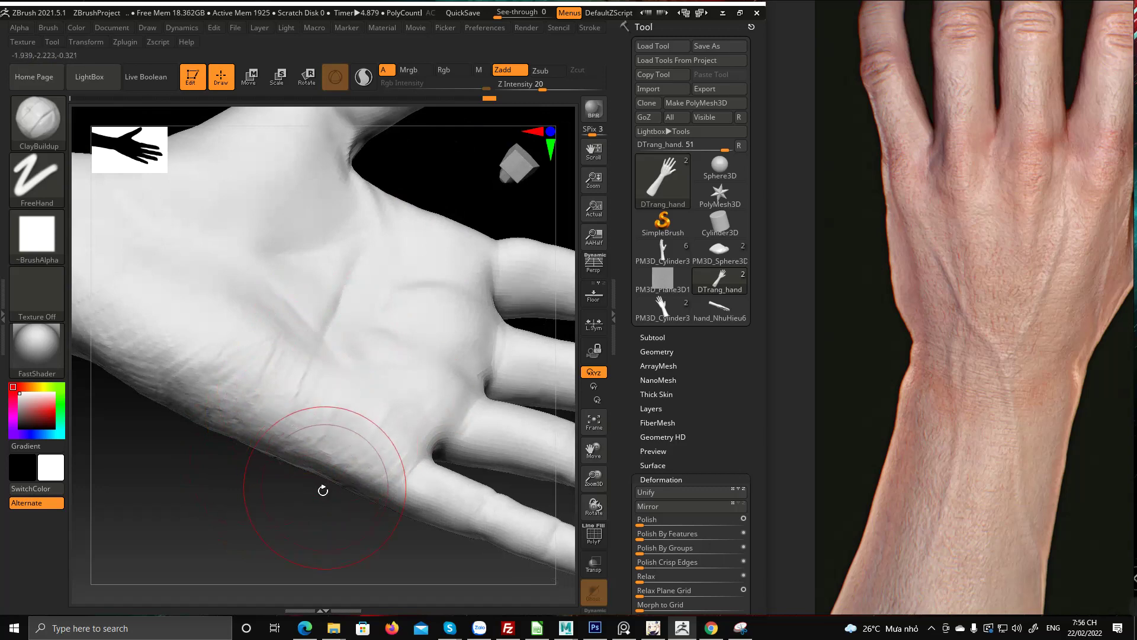
pyautogui.moveTo(322, 491)
pyautogui.mouseDown()
pyautogui.moveTo(321, 424)
pyautogui.moveTo(376, 411)
pyautogui.moveTo(327, 426)
pyautogui.mouseUp()
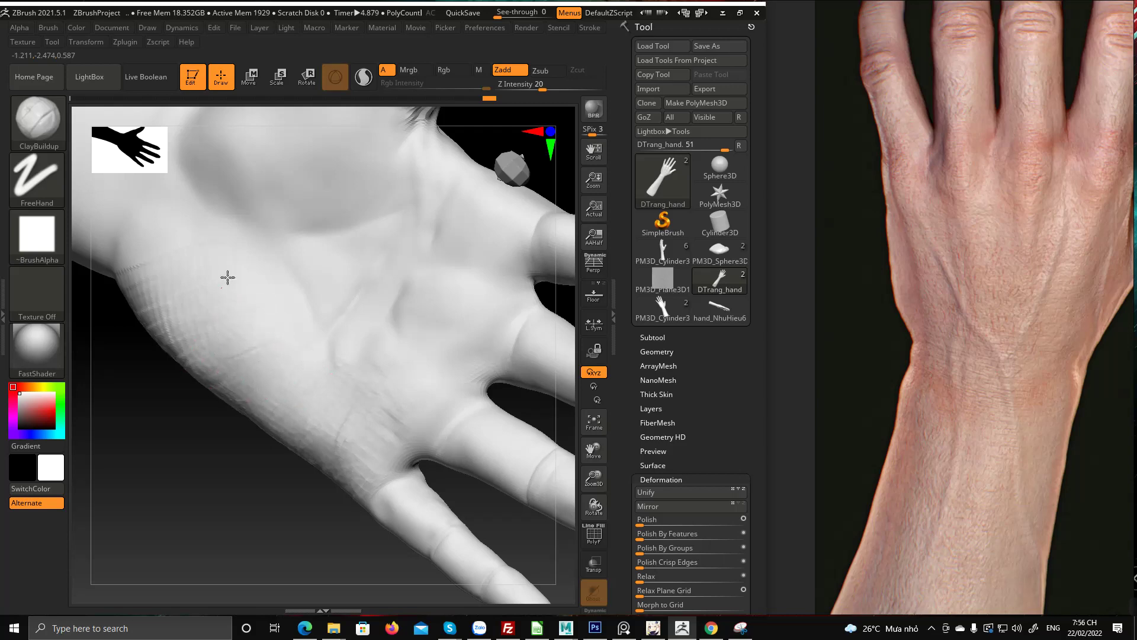
# Set the ClayBuildup Z Intensity to 27 and build up the outer edge of the hand just above the wrist
pyautogui.moveTo(147, 426)
pyautogui.mouseDown()
pyautogui.moveTo(157, 323)
pyautogui.moveTo(259, 193)
pyautogui.mouseUp()
pyautogui.moveTo(412, 178); pyautogui.dragTo(421, 424)
pyautogui.press('space')
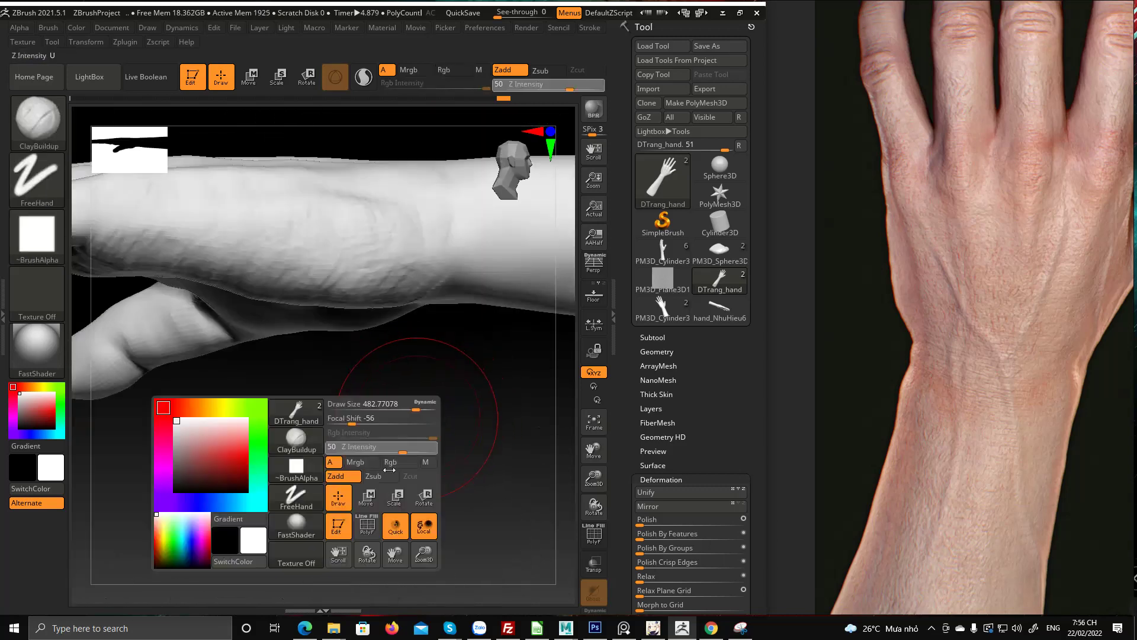
pyautogui.moveTo(389, 470); pyautogui.dragTo(383, 471)
pyautogui.moveTo(401, 347)
pyautogui.mouseDown()
pyautogui.moveTo(314, 457)
pyautogui.moveTo(411, 343)
pyautogui.mouseUp()
pyautogui.moveTo(337, 459)
pyautogui.mouseDown()
pyautogui.moveTo(333, 493)
pyautogui.moveTo(414, 419)
pyautogui.moveTo(432, 333)
pyautogui.mouseUp()
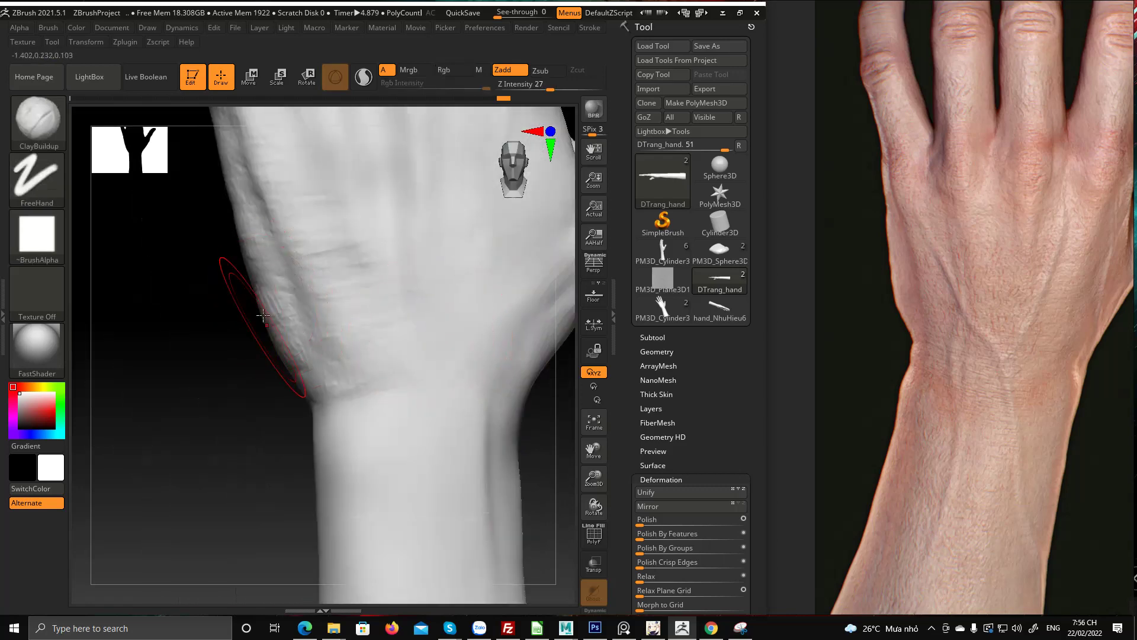
# Enlarge the Move brush and pull the heel of the hand outward on the little-finger side where it meets the wrist
pyautogui.press('v')
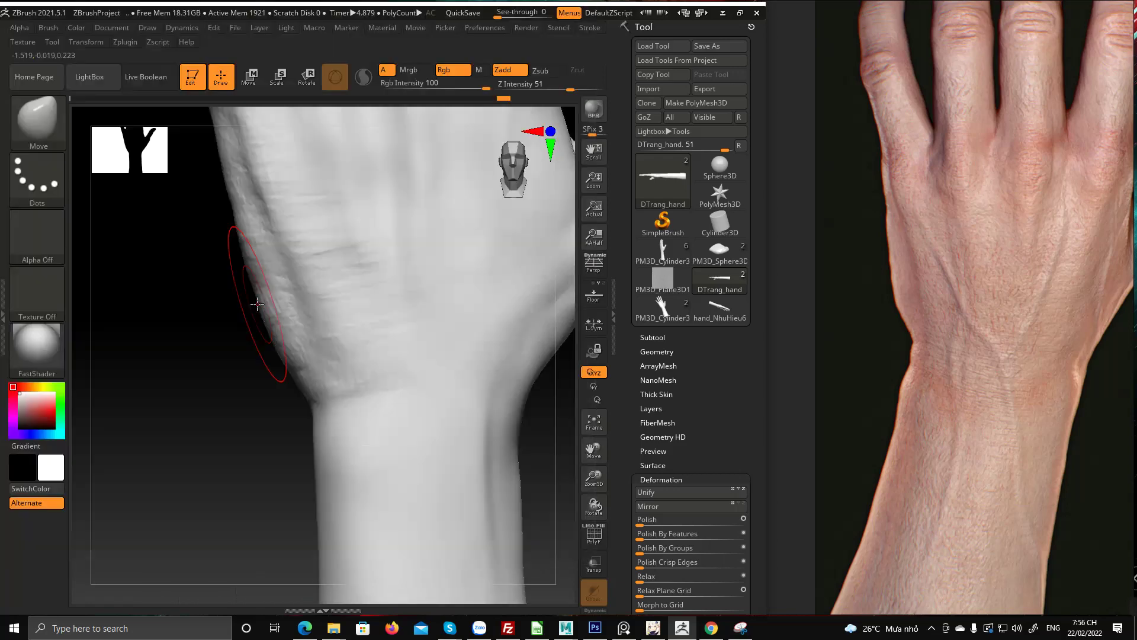
pyautogui.press('space')
pyautogui.moveTo(253, 361); pyautogui.dragTo(309, 353)
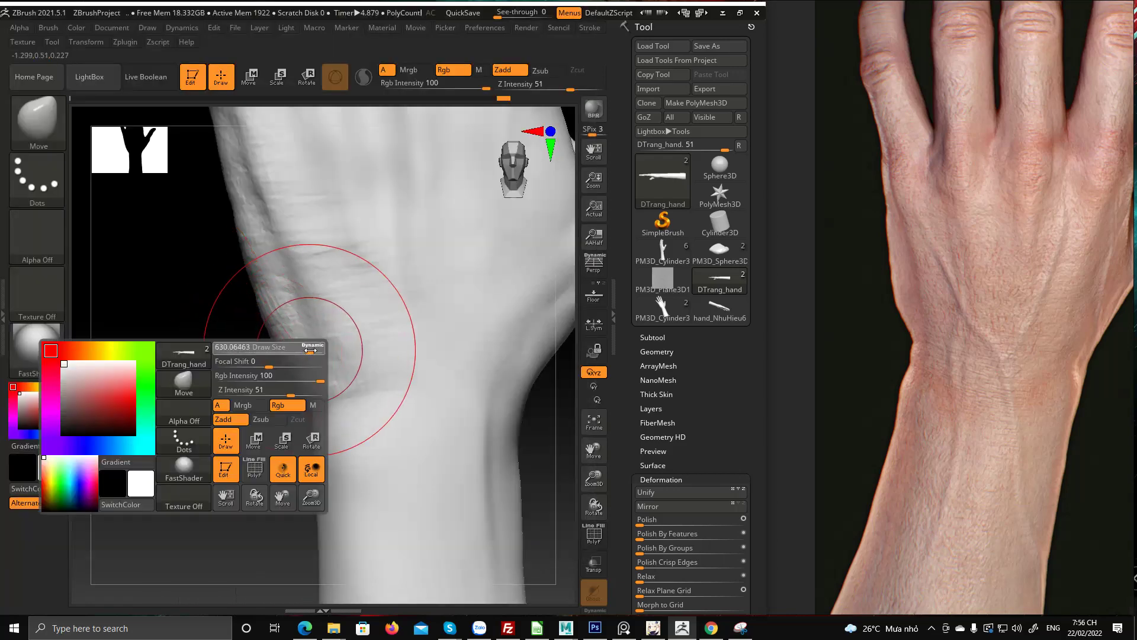
pyautogui.moveTo(331, 314); pyautogui.dragTo(314, 317)
pyautogui.hotkey('ctrl', 'z')
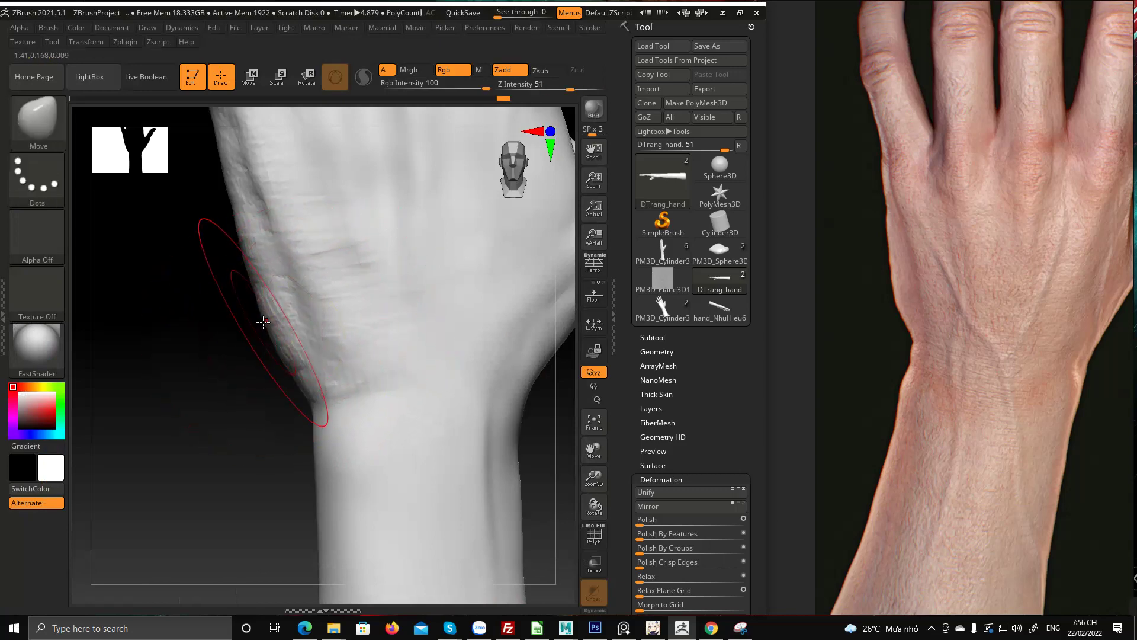
pyautogui.moveTo(230, 386); pyautogui.dragTo(244, 355)
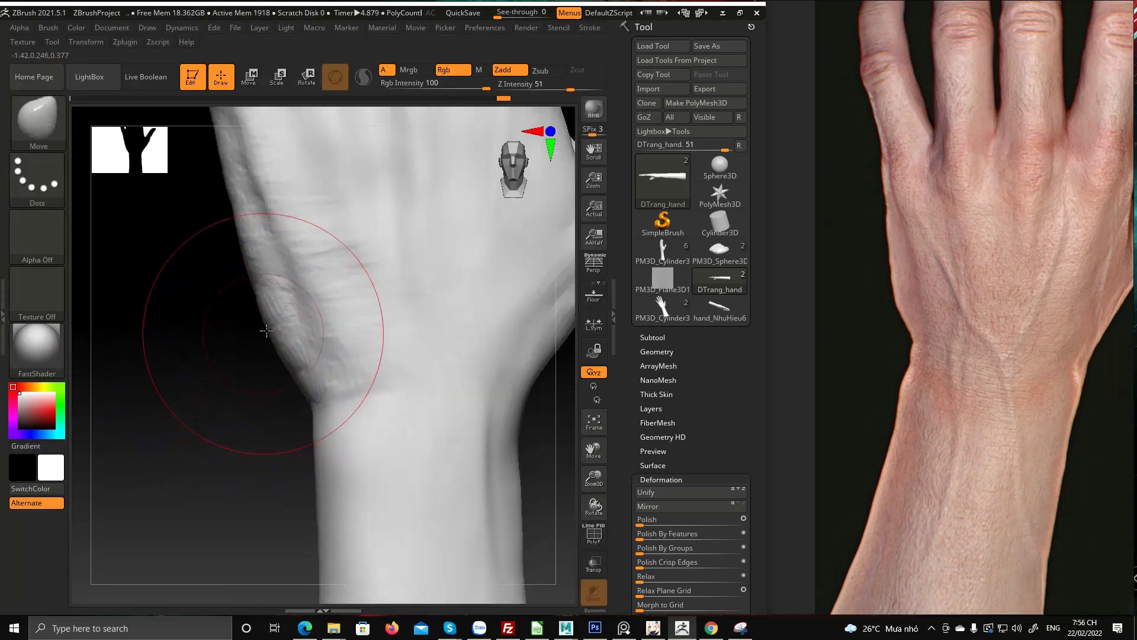
pyautogui.press('space')
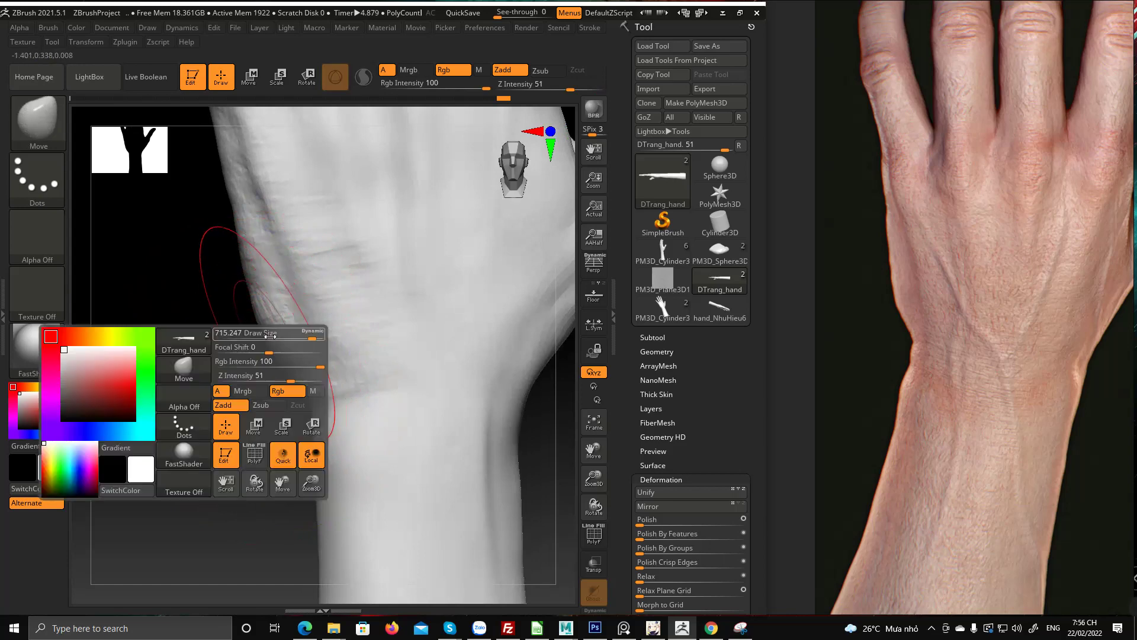
pyautogui.moveTo(304, 336); pyautogui.dragTo(260, 338)
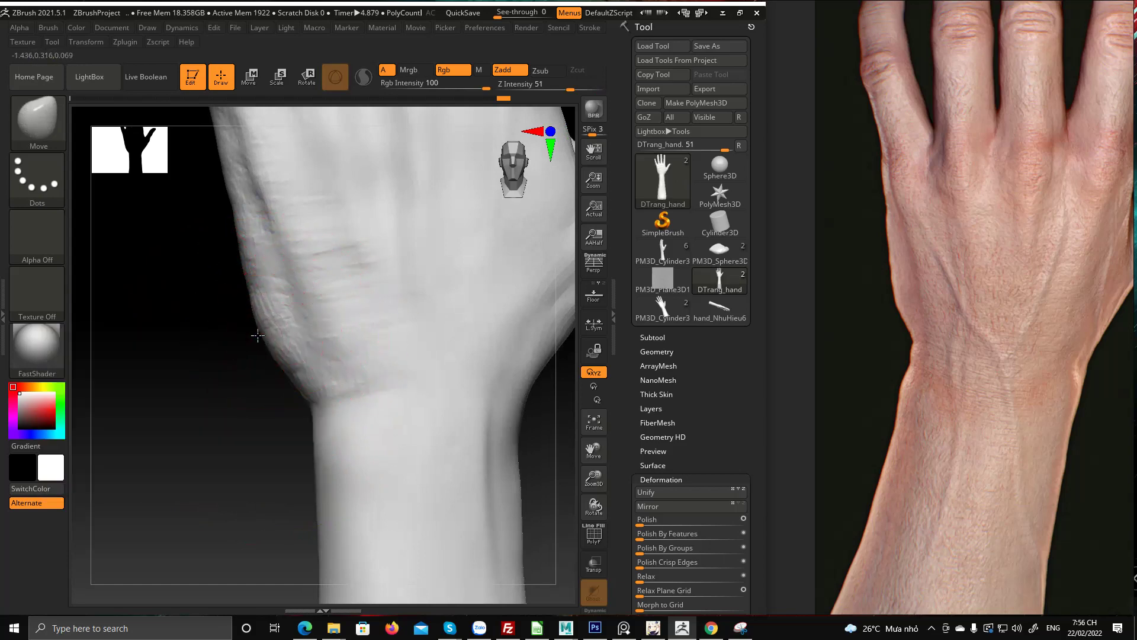
pyautogui.press('f')
pyautogui.moveTo(237, 428)
pyautogui.mouseDown()
pyautogui.moveTo(393, 368)
pyautogui.moveTo(287, 320)
pyautogui.mouseUp()
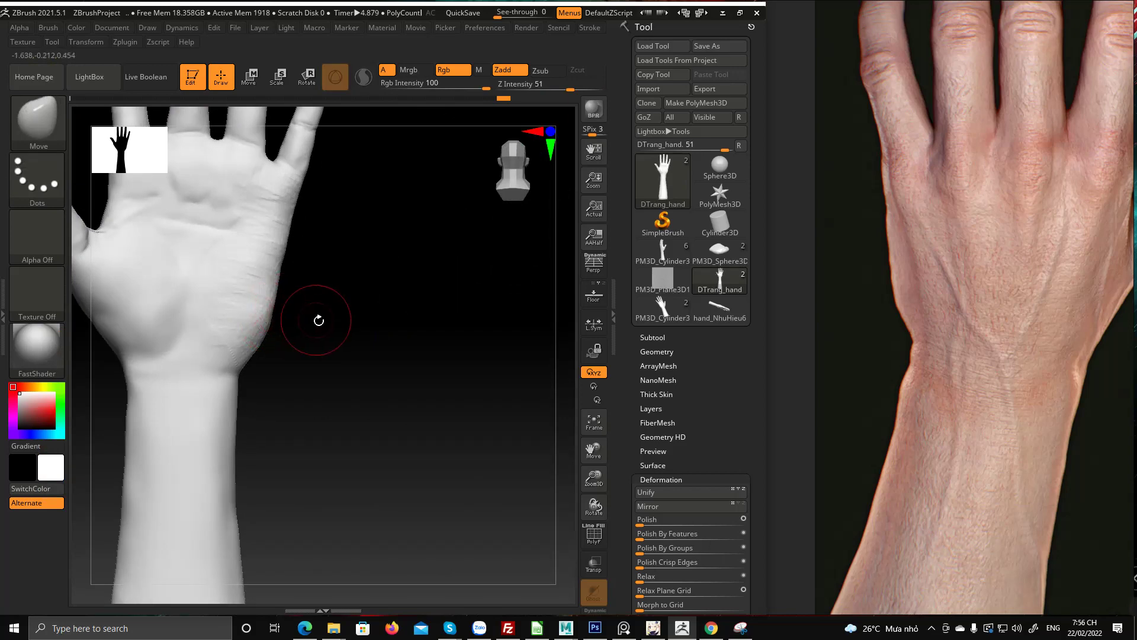
pyautogui.moveTo(318, 320)
pyautogui.mouseDown()
pyautogui.moveTo(276, 335)
pyautogui.moveTo(304, 310)
pyautogui.moveTo(279, 297)
pyautogui.moveTo(310, 320)
pyautogui.moveTo(254, 325)
pyautogui.moveTo(231, 404)
pyautogui.moveTo(246, 384)
pyautogui.moveTo(218, 401)
pyautogui.moveTo(381, 355)
pyautogui.moveTo(391, 371)
pyautogui.moveTo(373, 308)
pyautogui.mouseUp()
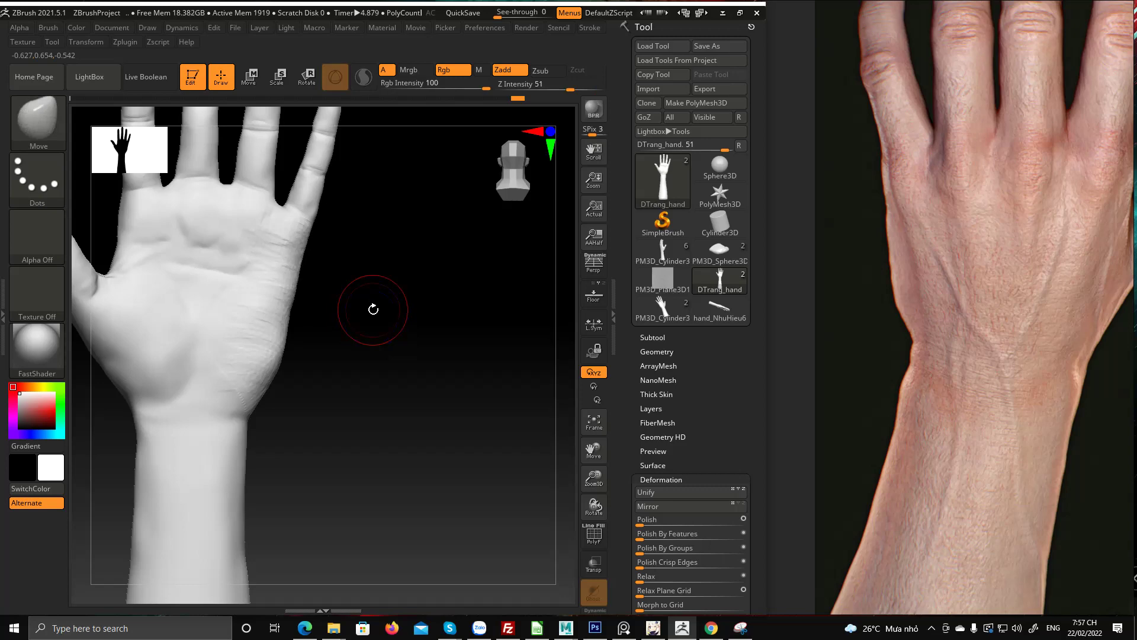
# Add ClayBuildup volume to the palm directly below the base of the little finger
pyautogui.press('b')
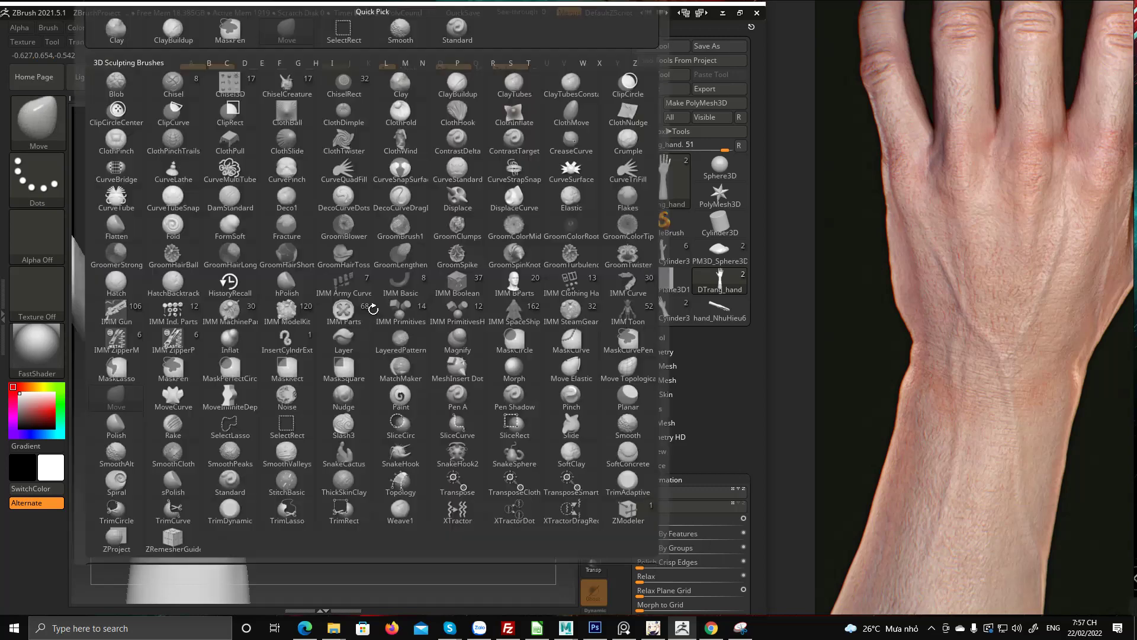
pyautogui.press('c')
pyautogui.press('b')
pyautogui.moveTo(373, 307)
pyautogui.mouseDown()
pyautogui.moveTo(363, 308)
pyautogui.moveTo(401, 310)
pyautogui.moveTo(436, 373)
pyautogui.moveTo(393, 370)
pyautogui.moveTo(259, 285)
pyautogui.mouseUp()
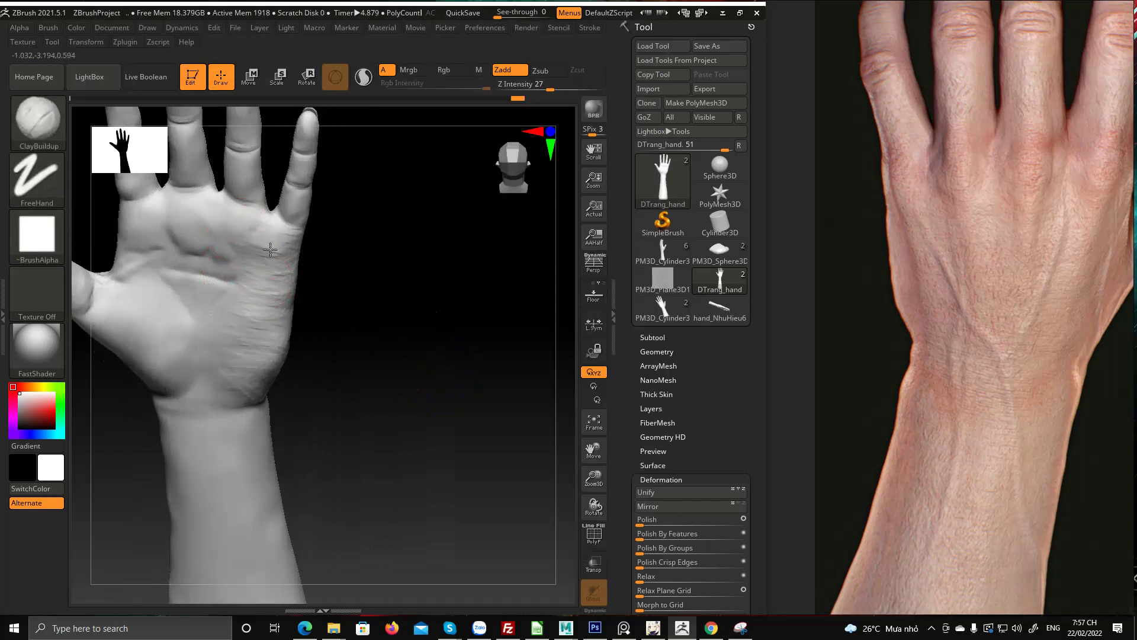
pyautogui.moveTo(342, 284); pyautogui.dragTo(255, 259)
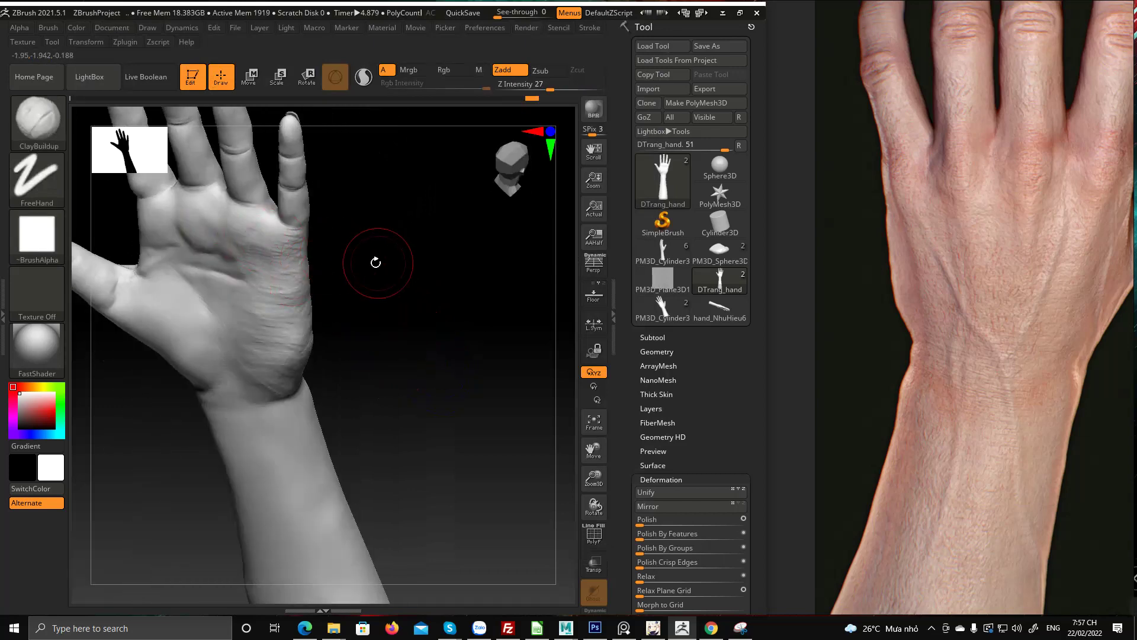
pyautogui.moveTo(376, 261)
pyautogui.mouseDown()
pyautogui.moveTo(447, 257)
pyautogui.moveTo(426, 294)
pyautogui.moveTo(259, 230)
pyautogui.mouseUp()
pyautogui.press('shift')
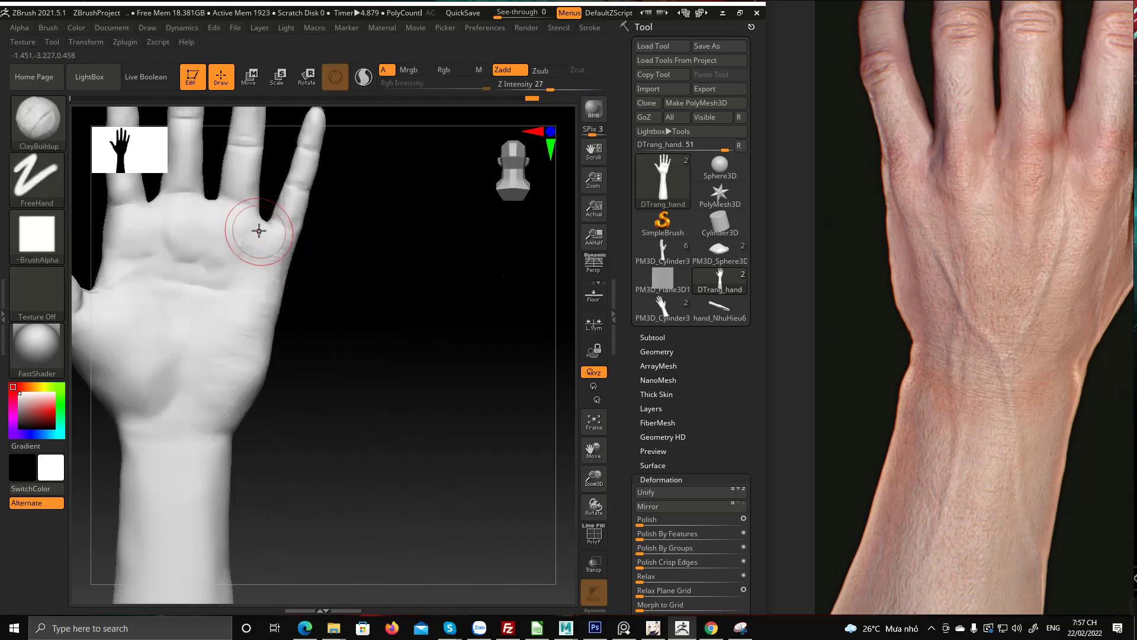
# Fill out the outer palm edge below the little finger and blend it into the finger's base with ClayBuildup
pyautogui.moveTo(344, 226); pyautogui.dragTo(271, 229)
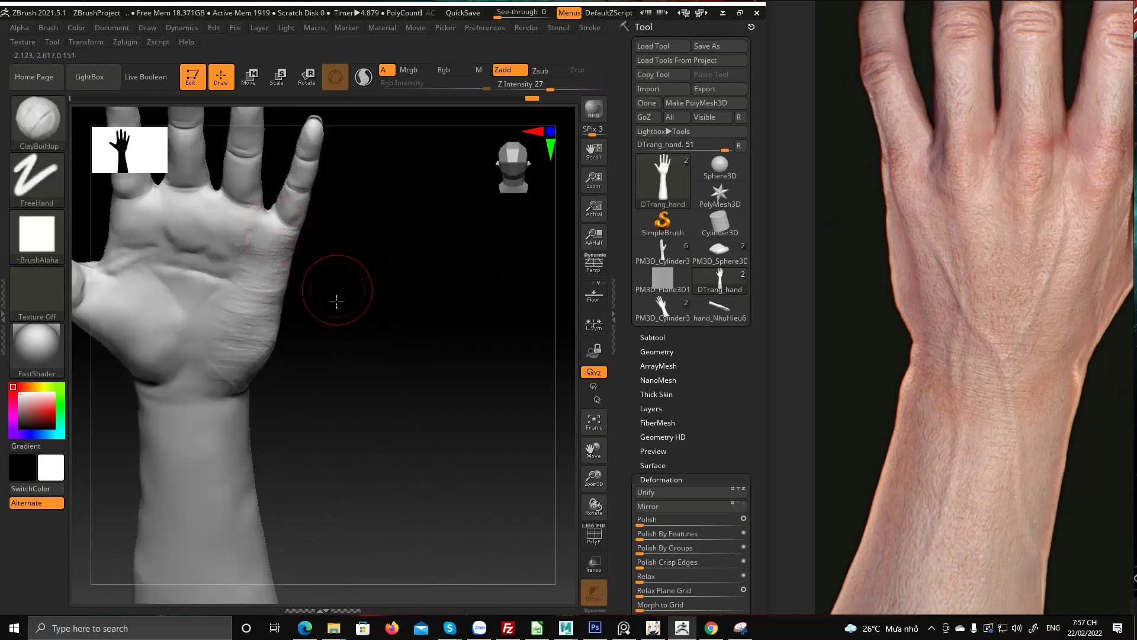
pyautogui.moveTo(337, 301); pyautogui.dragTo(253, 253)
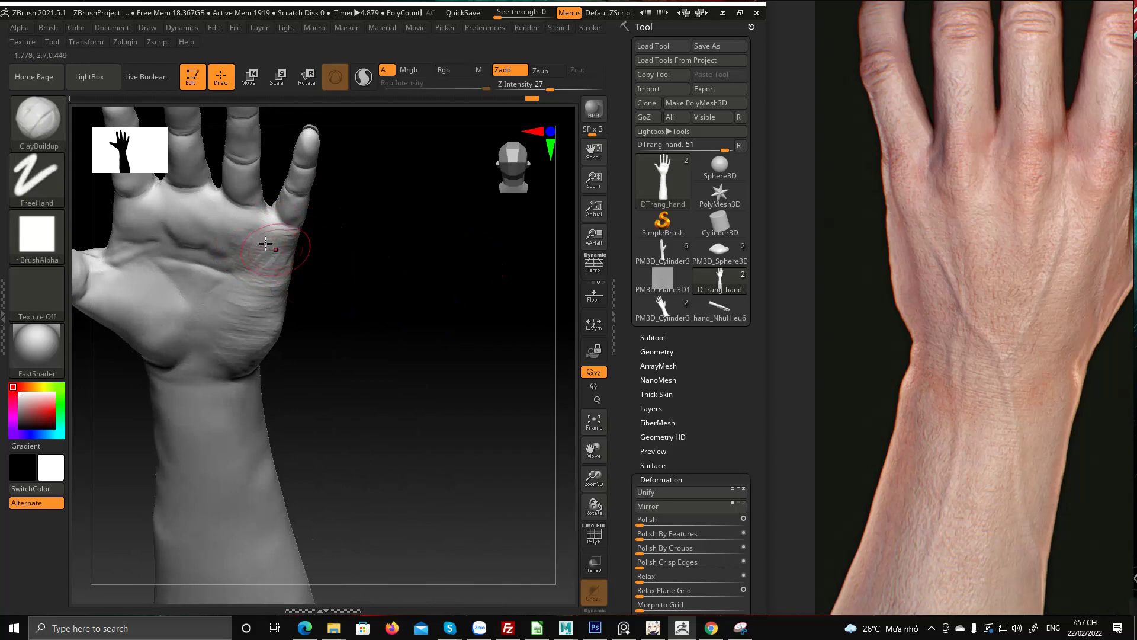
pyautogui.moveTo(348, 256); pyautogui.dragTo(305, 267)
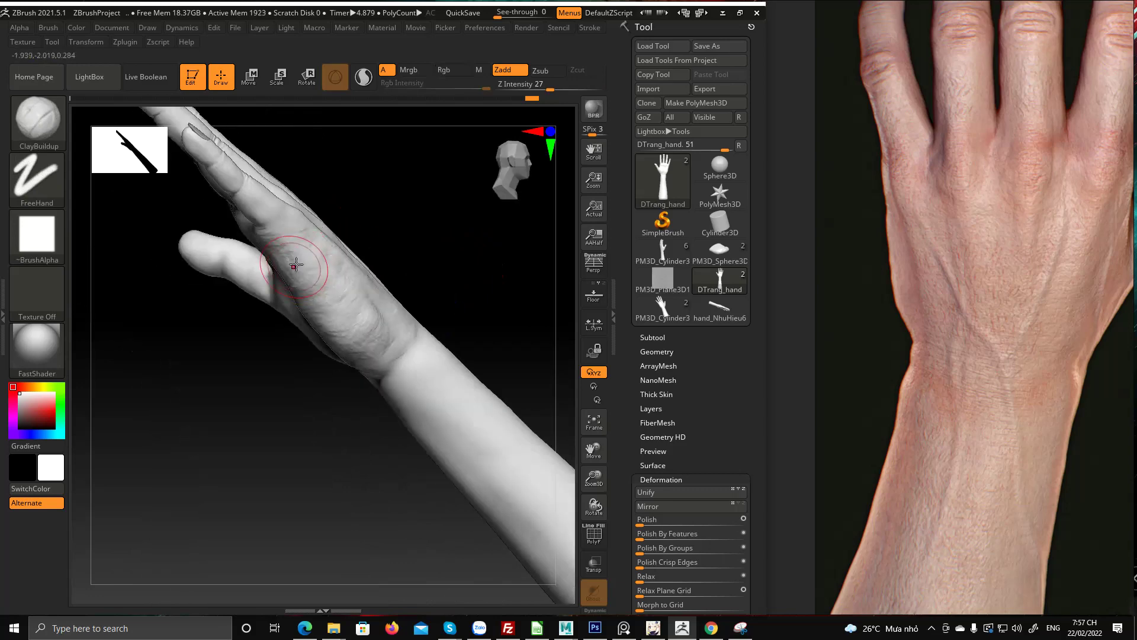
pyautogui.moveTo(254, 363); pyautogui.dragTo(420, 354)
pyautogui.moveTo(420, 354); pyautogui.dragTo(305, 254, button='right')
pyautogui.moveTo(251, 243); pyautogui.dragTo(286, 298)
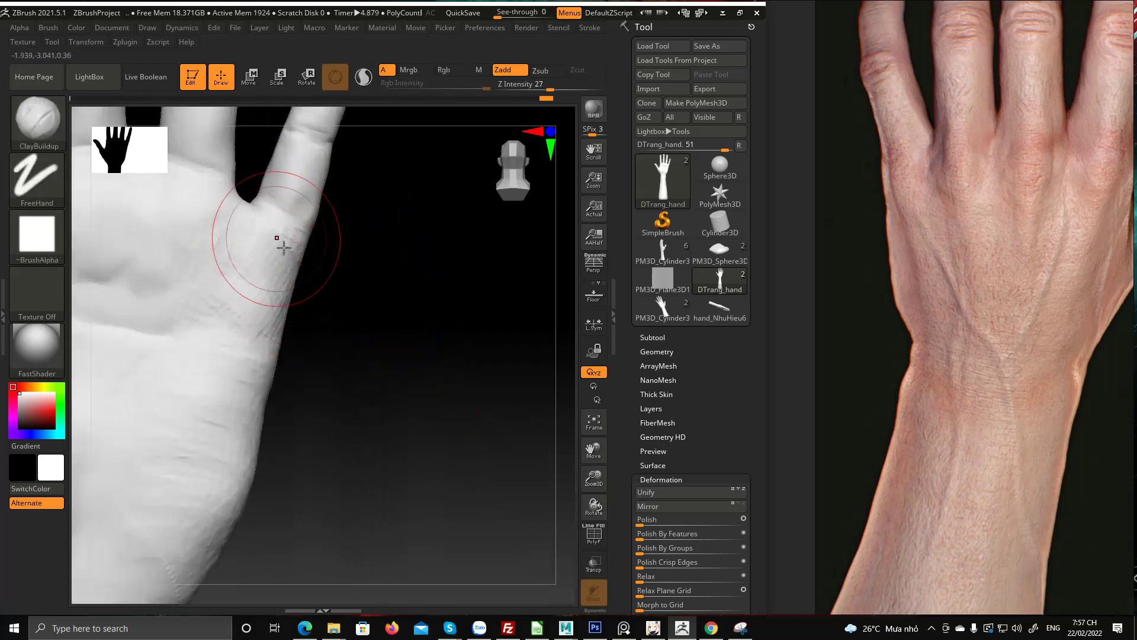
pyautogui.moveTo(343, 305)
pyautogui.keyDown('ctrl'); pyautogui.mouseDown(button='right')
pyautogui.moveTo(396, 418)
pyautogui.moveTo(353, 376)
pyautogui.mouseUp(button='right'); pyautogui.keyUp('ctrl')
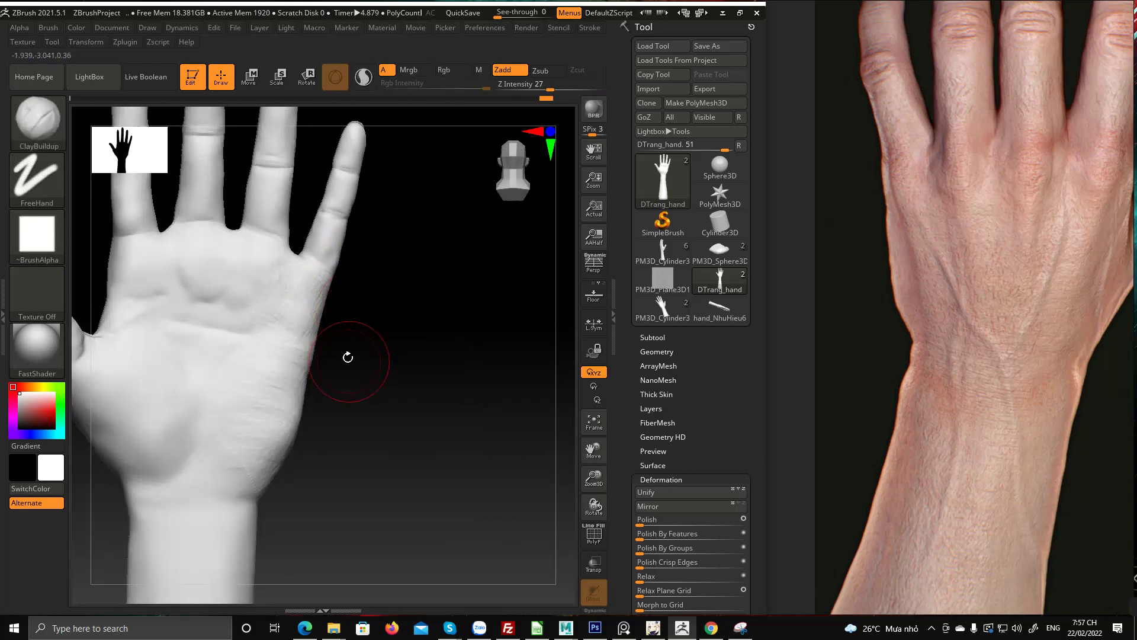
pyautogui.moveTo(348, 355); pyautogui.dragTo(399, 386)
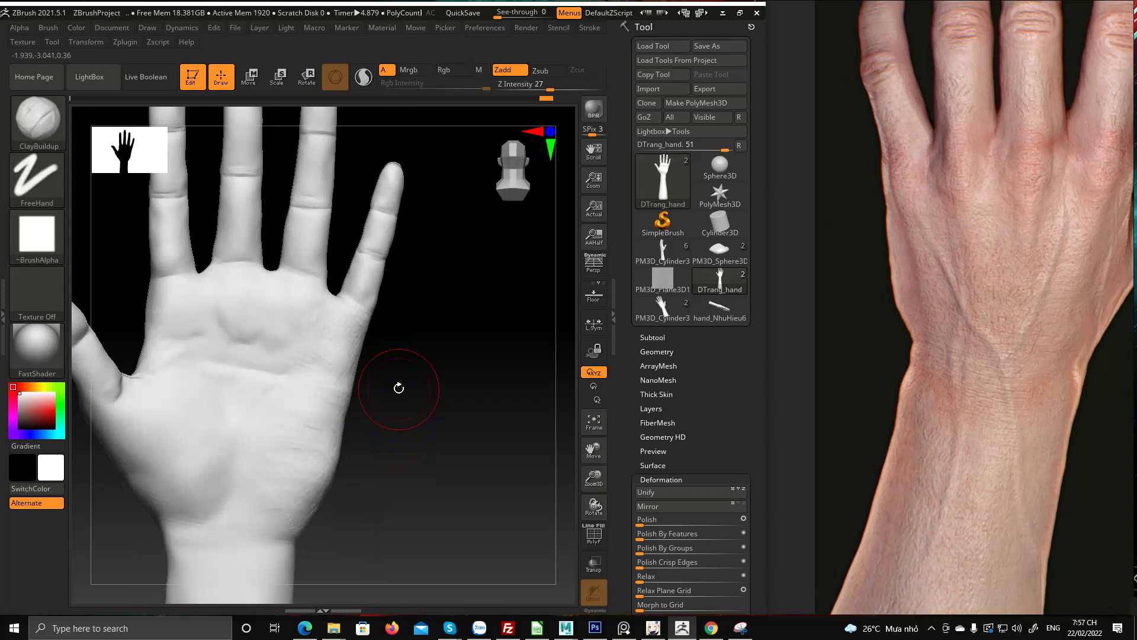
pyautogui.moveTo(398, 388); pyautogui.dragTo(356, 368)
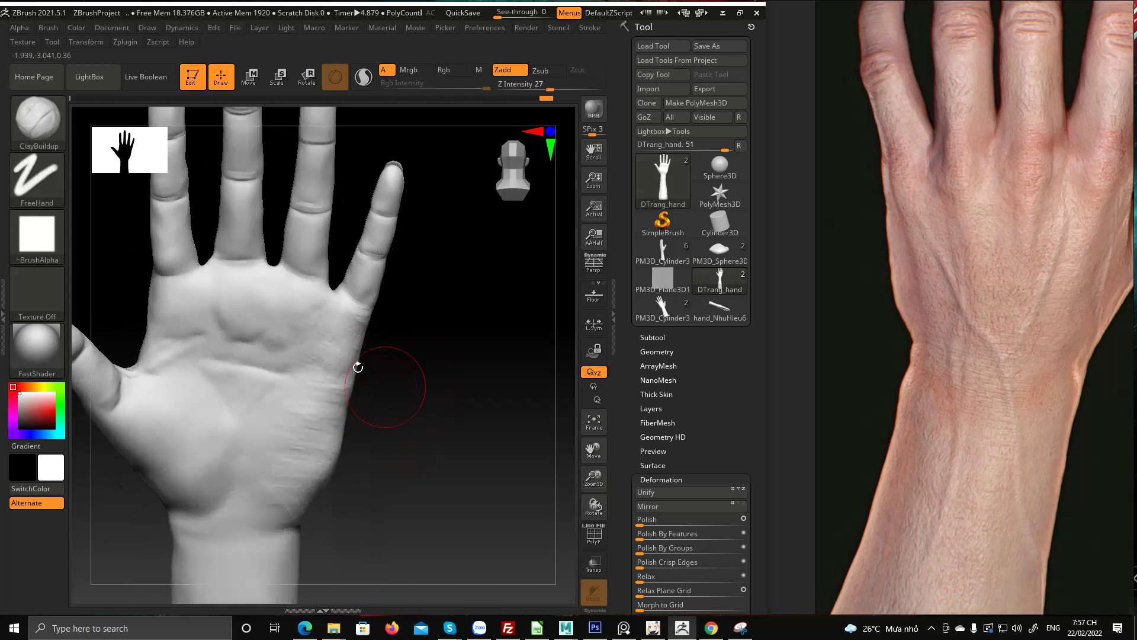
# Fill the hollow and creases in the middle of the upper palm with ClayBuildup strokes
pyautogui.press('space')
pyautogui.click(318, 325)
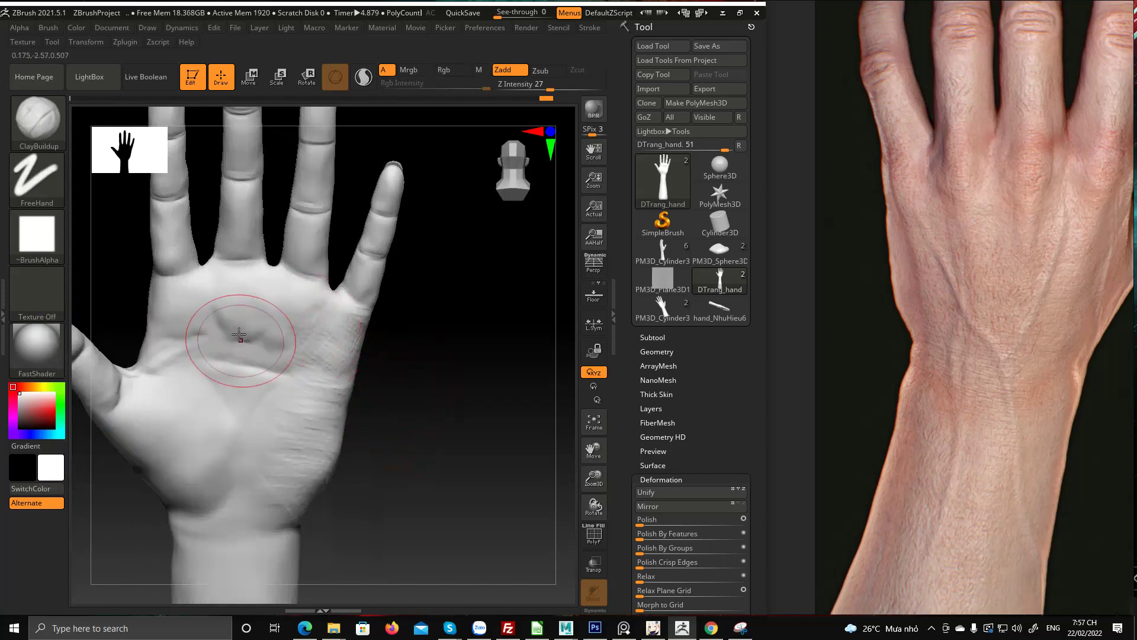
pyautogui.moveTo(241, 333); pyautogui.dragTo(245, 351)
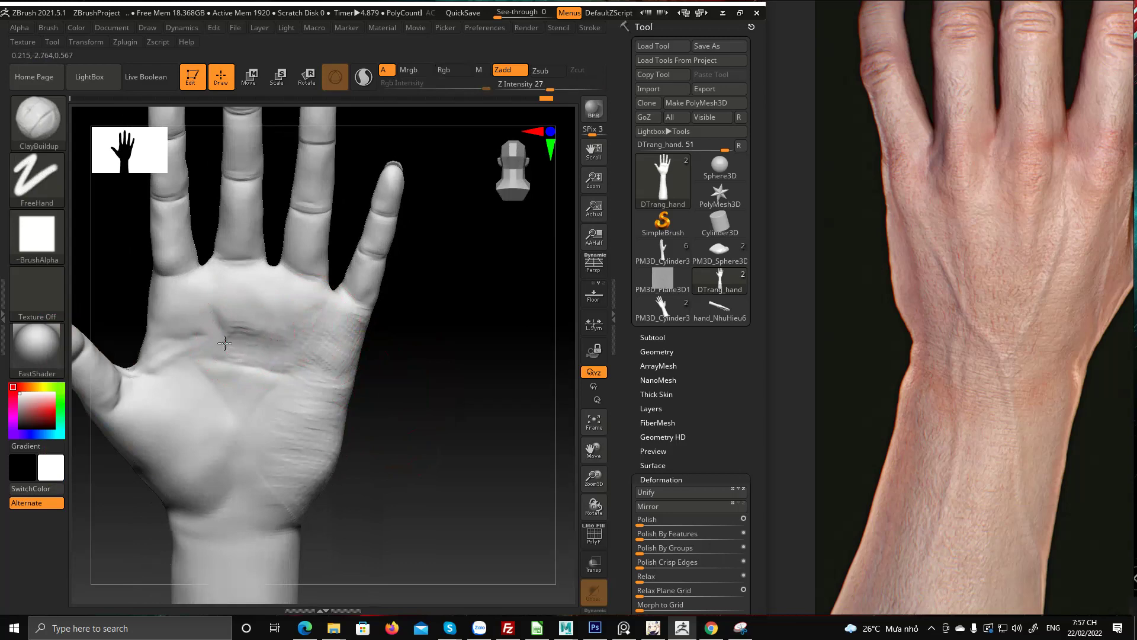
pyautogui.moveTo(176, 342); pyautogui.dragTo(202, 345)
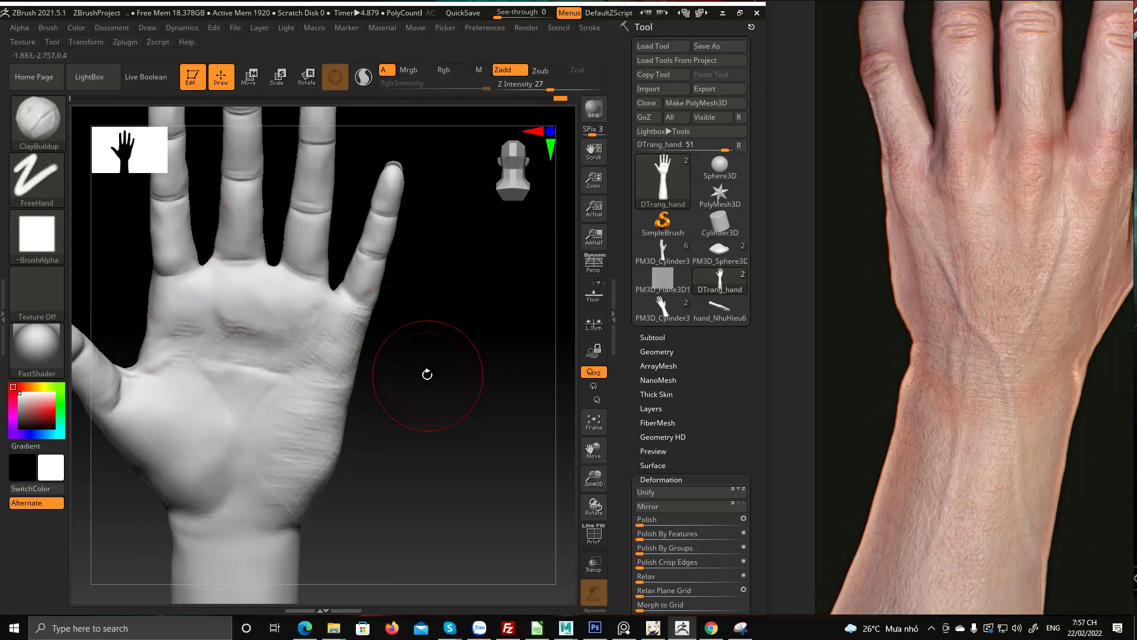
pyautogui.moveTo(427, 373); pyautogui.dragTo(416, 355)
pyautogui.moveTo(228, 316); pyautogui.dragTo(233, 330)
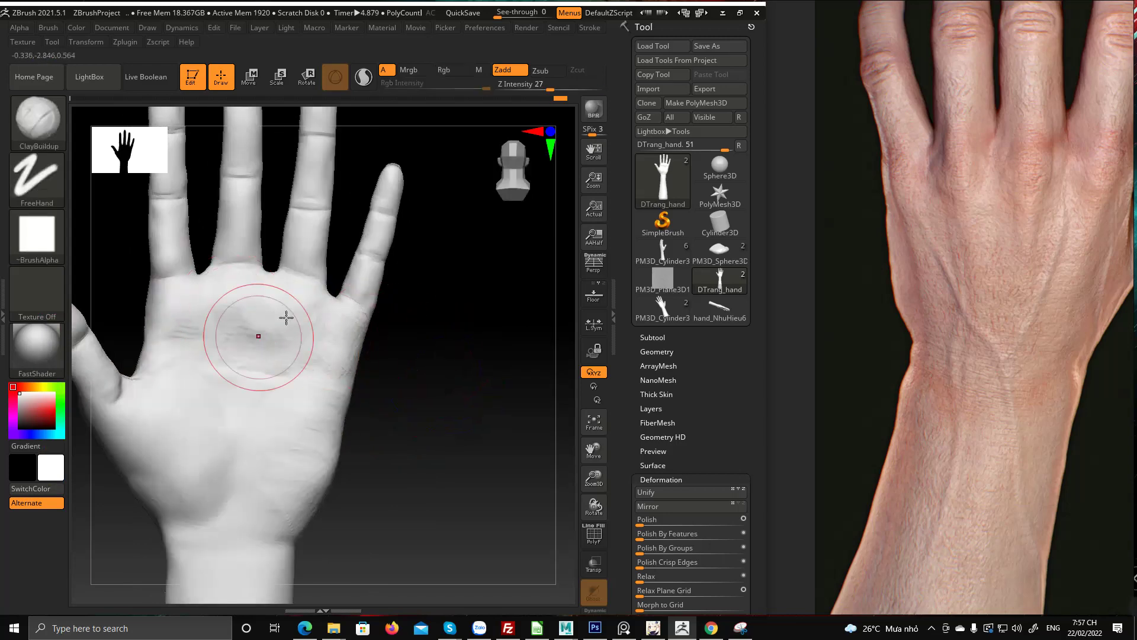
# Build up the palm pads below the index, middle and ring fingers and smooth them into one even surface
pyautogui.moveTo(419, 338); pyautogui.dragTo(408, 315)
pyautogui.moveTo(241, 316)
pyautogui.mouseDown()
pyautogui.moveTo(253, 334)
pyautogui.moveTo(329, 362)
pyautogui.mouseUp()
pyautogui.moveTo(414, 343); pyautogui.dragTo(433, 365)
pyautogui.moveTo(302, 371)
pyautogui.mouseDown()
pyautogui.moveTo(347, 382)
pyautogui.moveTo(435, 334)
pyautogui.mouseUp()
pyautogui.moveTo(227, 307); pyautogui.dragTo(251, 329)
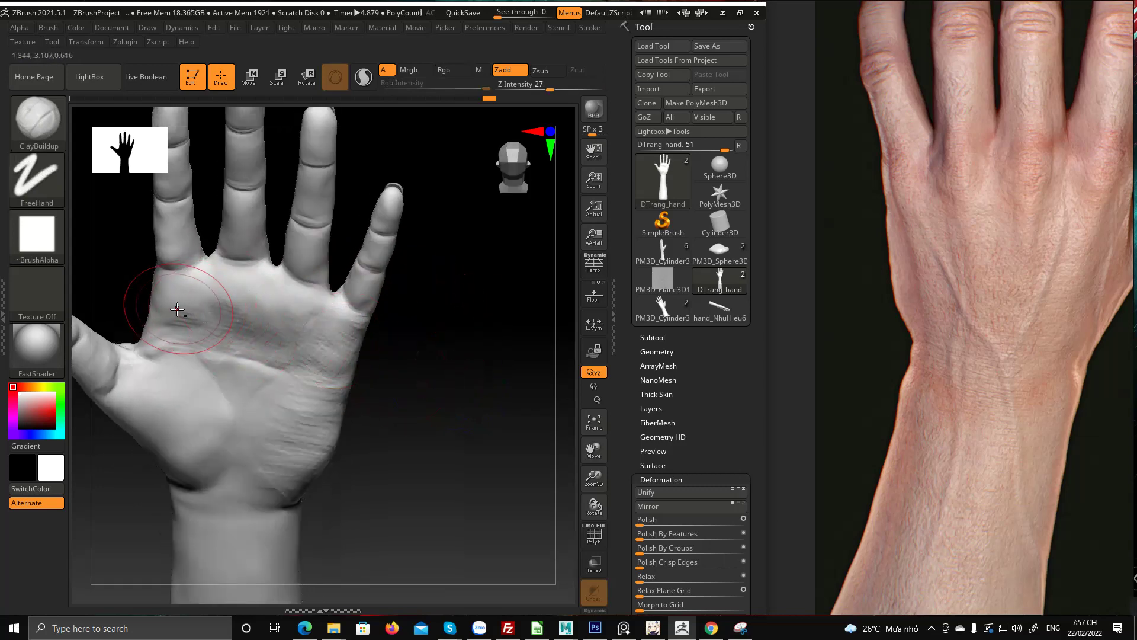
pyautogui.moveTo(179, 309); pyautogui.dragTo(191, 326)
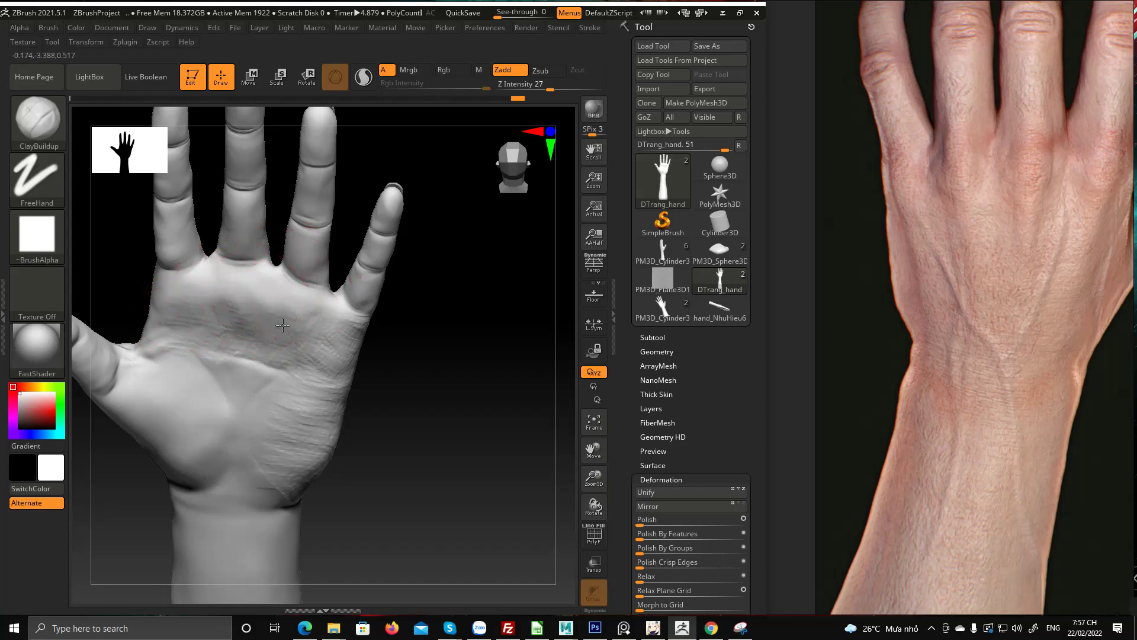
pyautogui.moveTo(430, 324); pyautogui.dragTo(426, 382)
pyautogui.moveTo(230, 330); pyautogui.dragTo(256, 348)
pyautogui.moveTo(431, 393)
pyautogui.mouseDown()
pyautogui.moveTo(445, 379)
pyautogui.moveTo(438, 346)
pyautogui.moveTo(436, 403)
pyautogui.mouseUp()
pyautogui.keyDown('shift'); pyautogui.moveTo(428, 337); pyautogui.dragTo(449, 355); pyautogui.keyUp('shift')
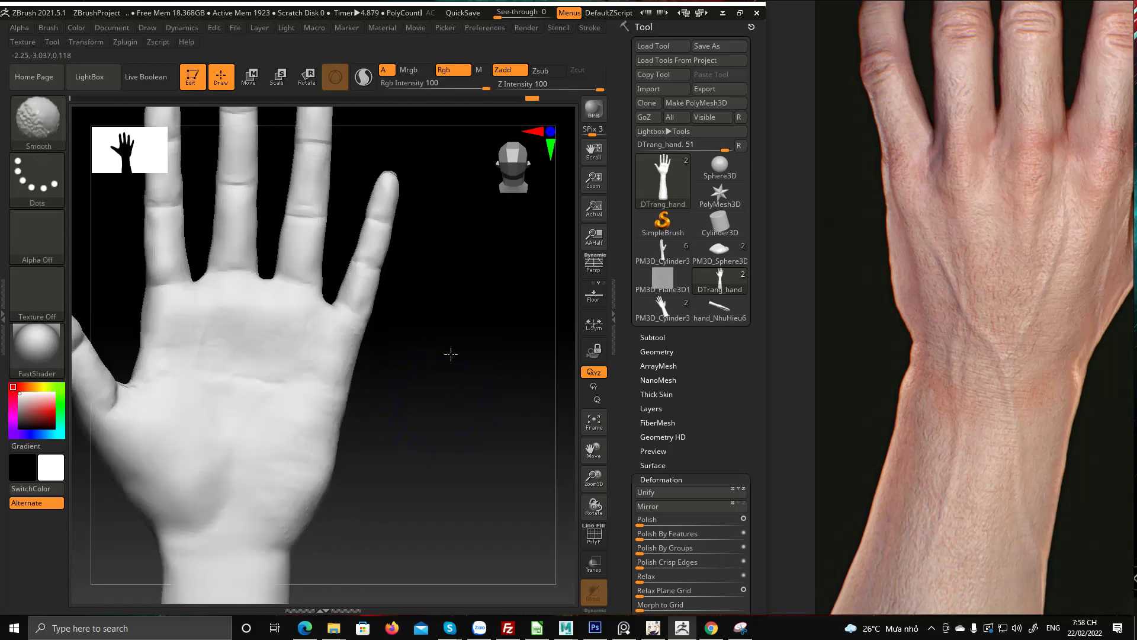
# Add ClayBuildup volume to the thumb pad along its outer side toward the wrist
pyautogui.keyDown('ctrl'); pyautogui.moveTo(450, 356); pyautogui.dragTo(403, 287, button='right'); pyautogui.keyUp('ctrl')
pyautogui.moveTo(351, 380)
pyautogui.mouseDown()
pyautogui.moveTo(407, 386)
pyautogui.moveTo(383, 380)
pyautogui.moveTo(383, 401)
pyautogui.moveTo(371, 398)
pyautogui.moveTo(350, 368)
pyautogui.mouseUp()
pyautogui.keyDown('ctrl'); pyautogui.moveTo(349, 368); pyautogui.dragTo(355, 415, button='right'); pyautogui.keyUp('ctrl')
pyautogui.moveTo(373, 420); pyautogui.dragTo(411, 319)
pyautogui.moveTo(320, 314)
pyautogui.keyDown('ctrl'); pyautogui.mouseDown(button='right')
pyautogui.moveTo(301, 352)
pyautogui.moveTo(319, 340)
pyautogui.moveTo(298, 330)
pyautogui.moveTo(331, 339)
pyautogui.mouseUp(button='right'); pyautogui.keyUp('ctrl')
pyautogui.moveTo(332, 339); pyautogui.dragTo(285, 305)
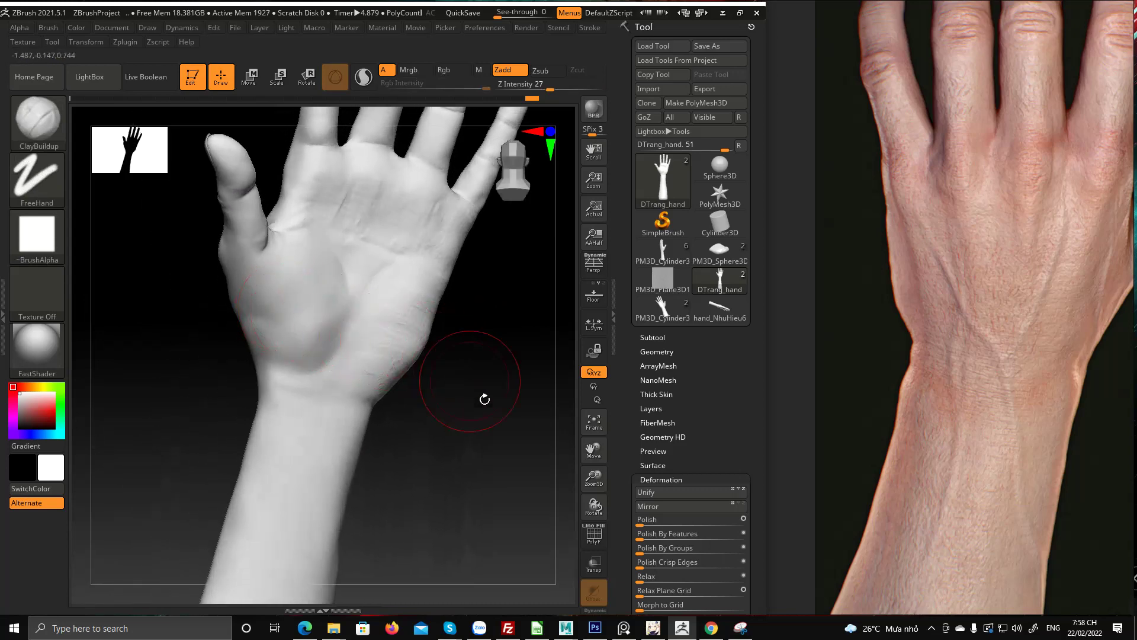
# Shape the thumb-side wrist transition and the base of the thumb with ClayBuildup, blending them into the back of the hand
pyautogui.moveTo(482, 399)
pyautogui.keyDown('shift'); pyautogui.mouseDown()
pyautogui.moveTo(428, 407)
pyautogui.moveTo(442, 414)
pyautogui.moveTo(378, 378)
pyautogui.moveTo(332, 299)
pyautogui.moveTo(261, 318)
pyautogui.mouseUp(); pyautogui.keyUp('shift')
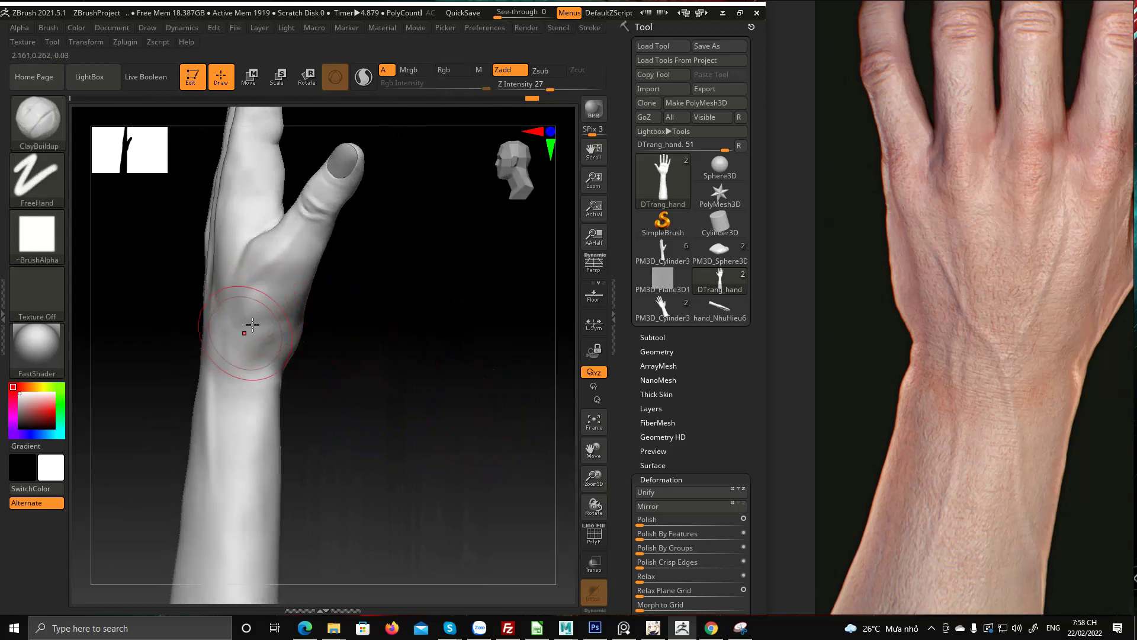
pyautogui.moveTo(388, 337); pyautogui.dragTo(293, 327)
pyautogui.moveTo(195, 351); pyautogui.dragTo(266, 293)
pyautogui.moveTo(444, 339)
pyautogui.keyDown('shift'); pyautogui.mouseDown()
pyautogui.moveTo(427, 333)
pyautogui.moveTo(424, 342)
pyautogui.mouseUp(); pyautogui.keyUp('shift')
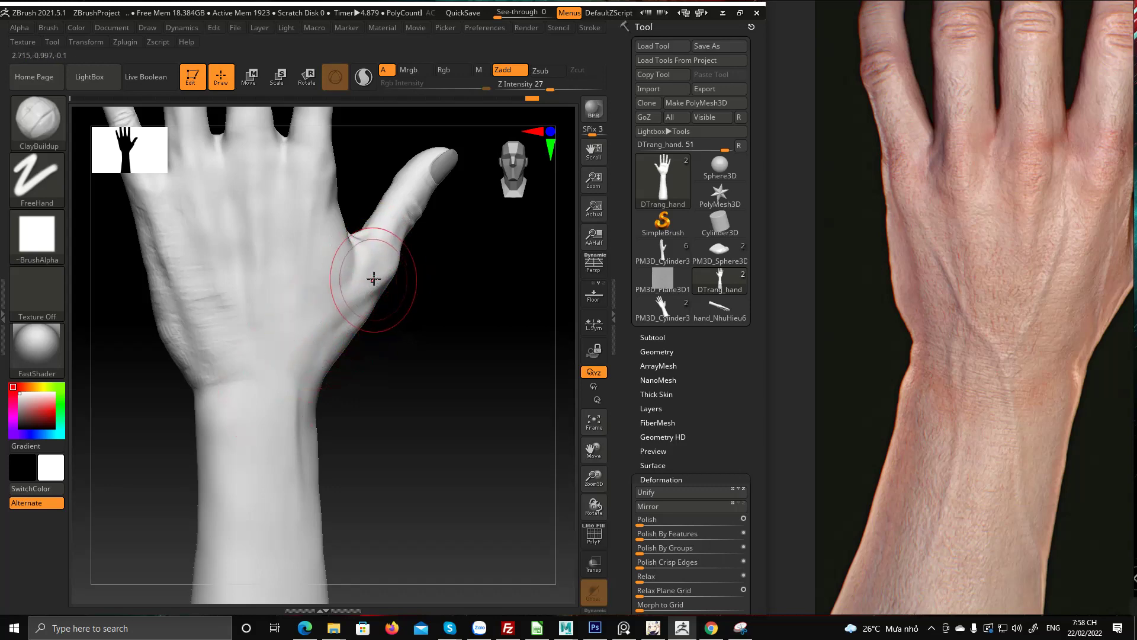
pyautogui.moveTo(436, 298); pyautogui.dragTo(315, 261)
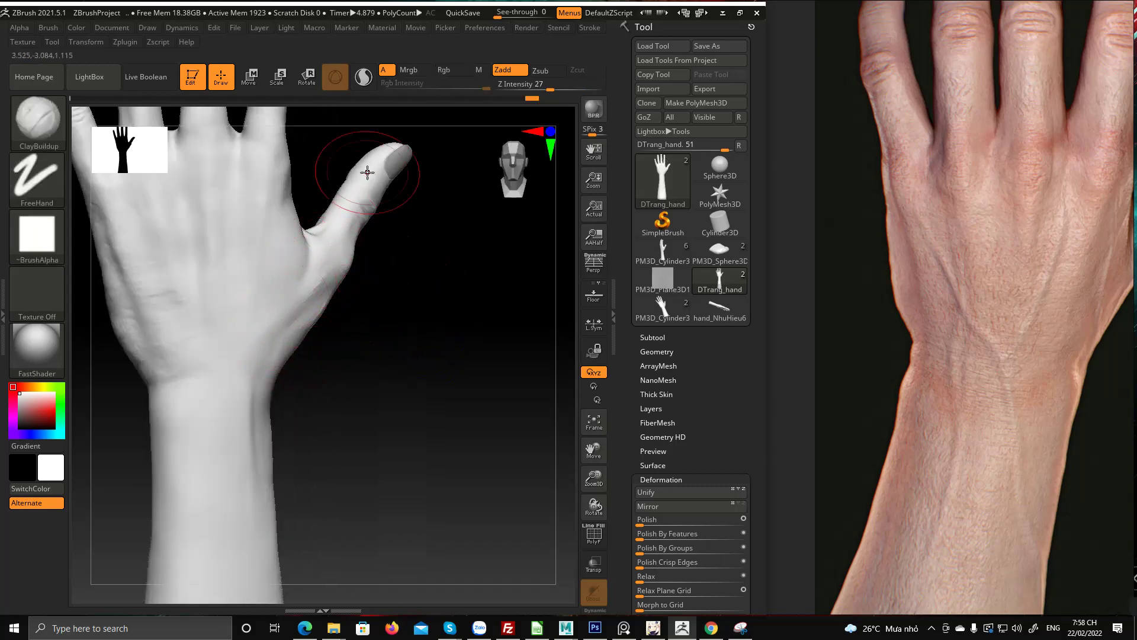
# Set up the Standard brush with a smaller draw size, no alpha and the Dots stroke
pyautogui.press('b')
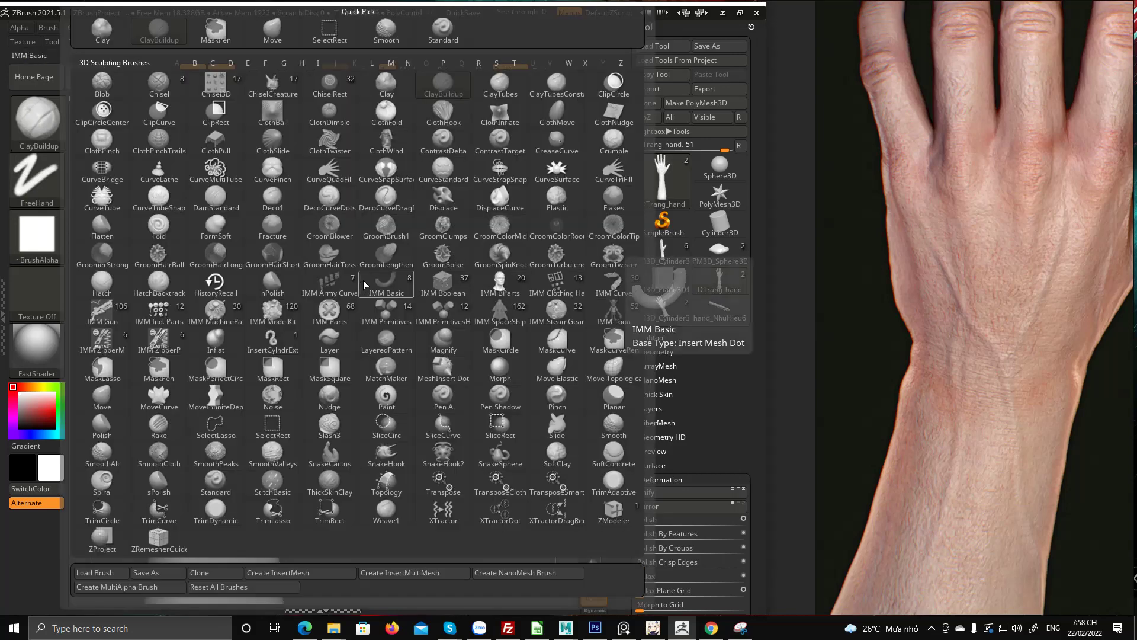
pyautogui.click(435, 42)
pyautogui.press('space')
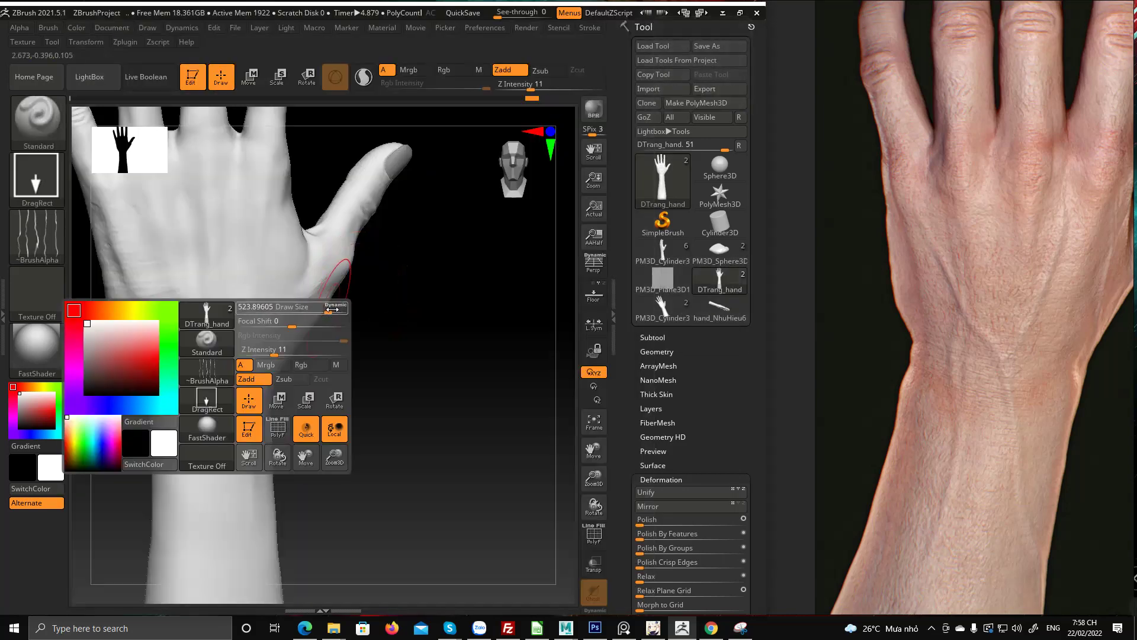
pyautogui.moveTo(333, 307); pyautogui.dragTo(315, 307)
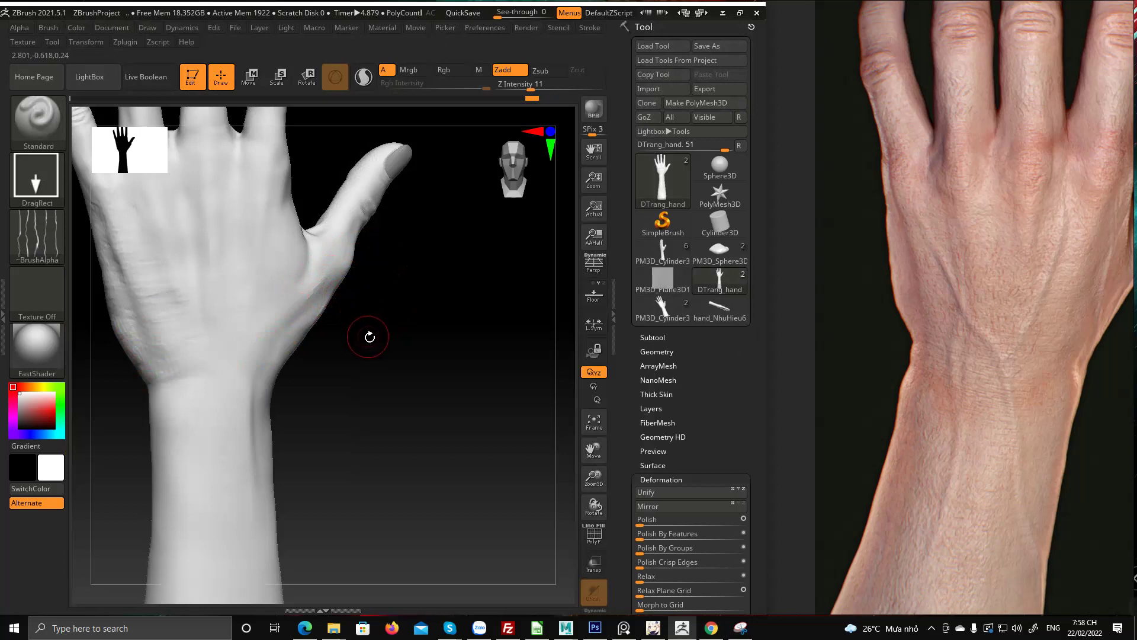
pyautogui.moveTo(347, 300); pyautogui.dragTo(338, 299)
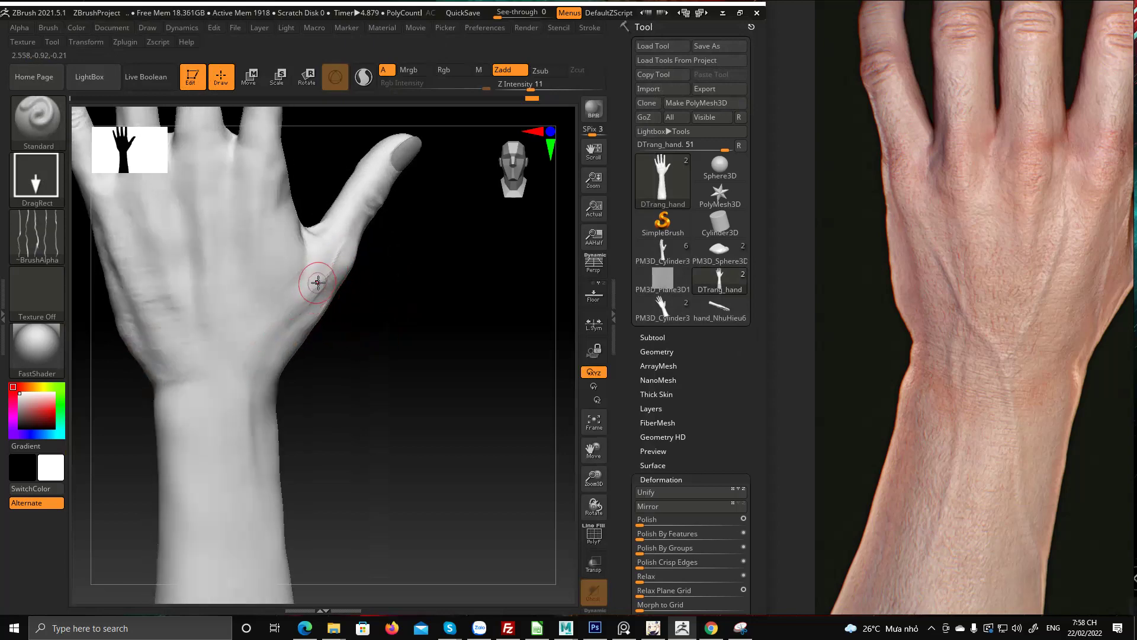
pyautogui.click(34, 228)
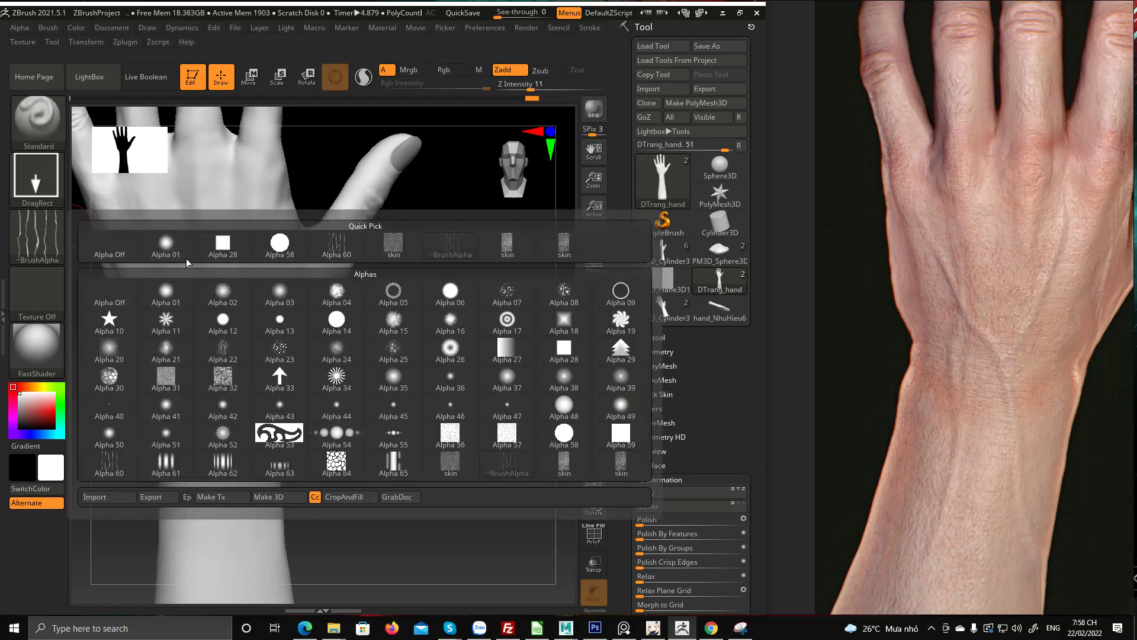
pyautogui.moveTo(153, 255)
pyautogui.click(110, 248)
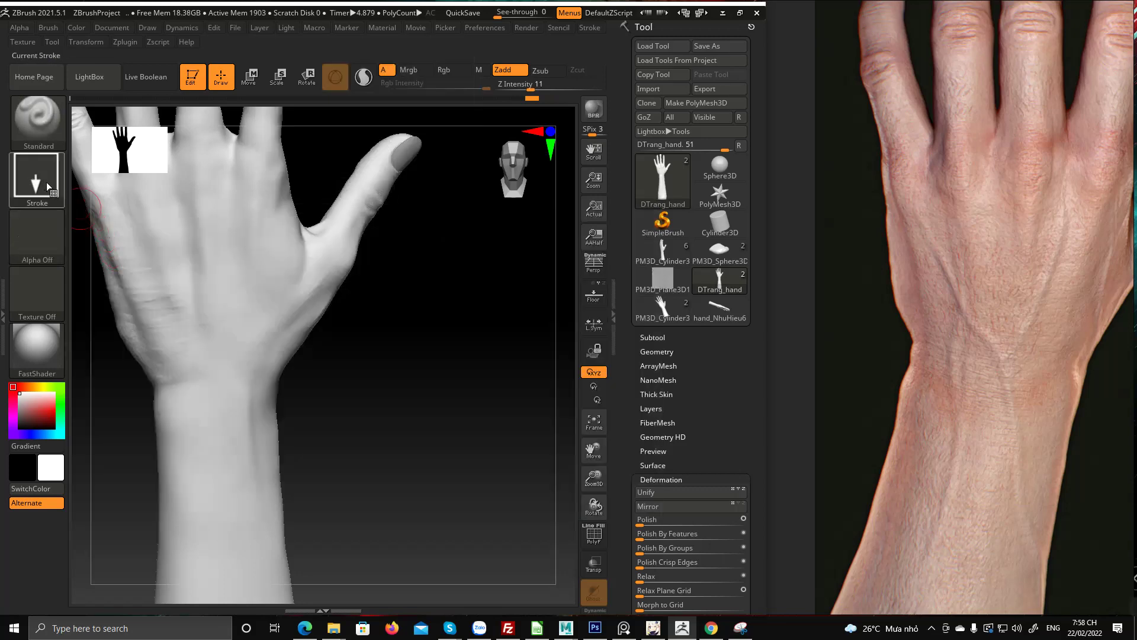
pyautogui.click(47, 182)
pyautogui.click(112, 198)
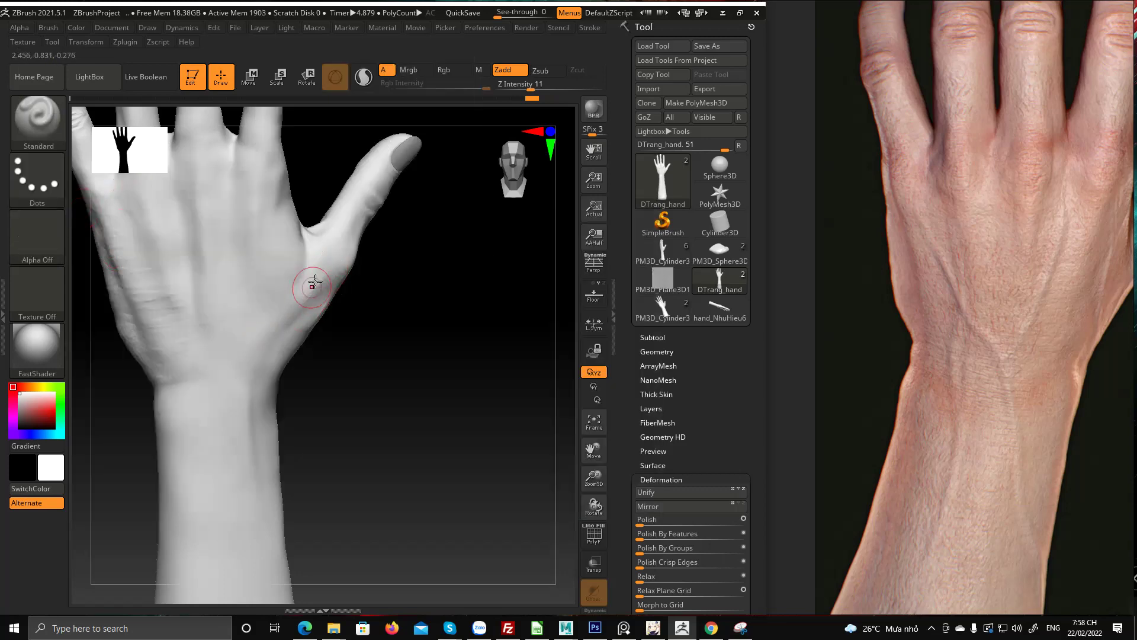
# Sculpt the ridge from the thumb base to the wrist with the Standard brush, raising its Z Intensity to 19
pyautogui.moveTo(329, 272); pyautogui.dragTo(267, 334)
pyautogui.moveTo(388, 310); pyautogui.dragTo(399, 324)
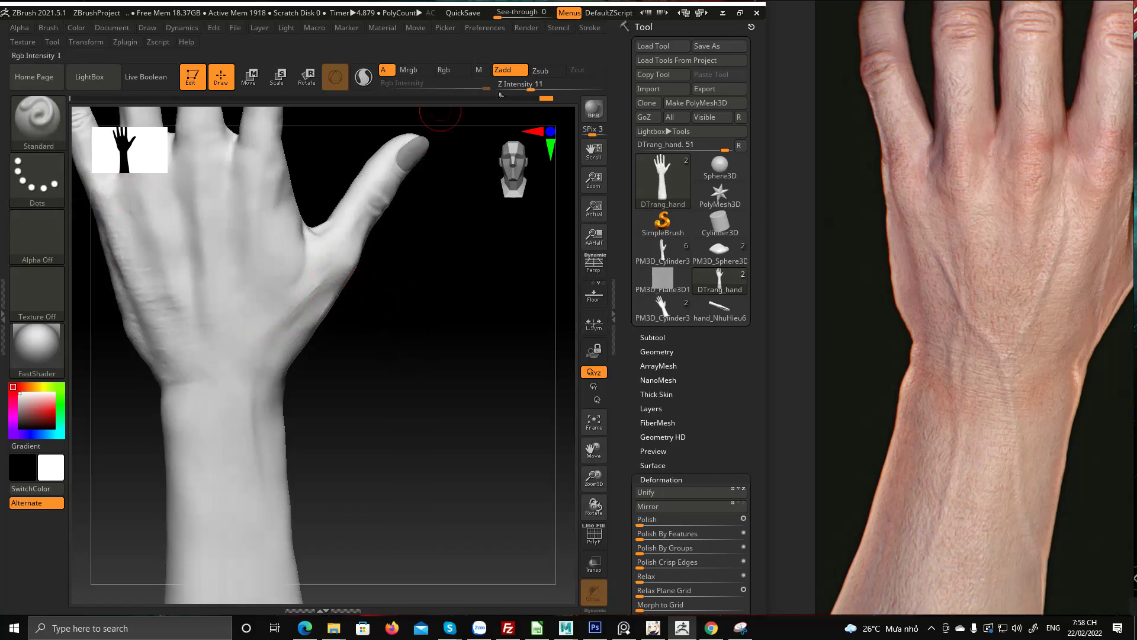
pyautogui.moveTo(529, 85); pyautogui.dragTo(540, 85)
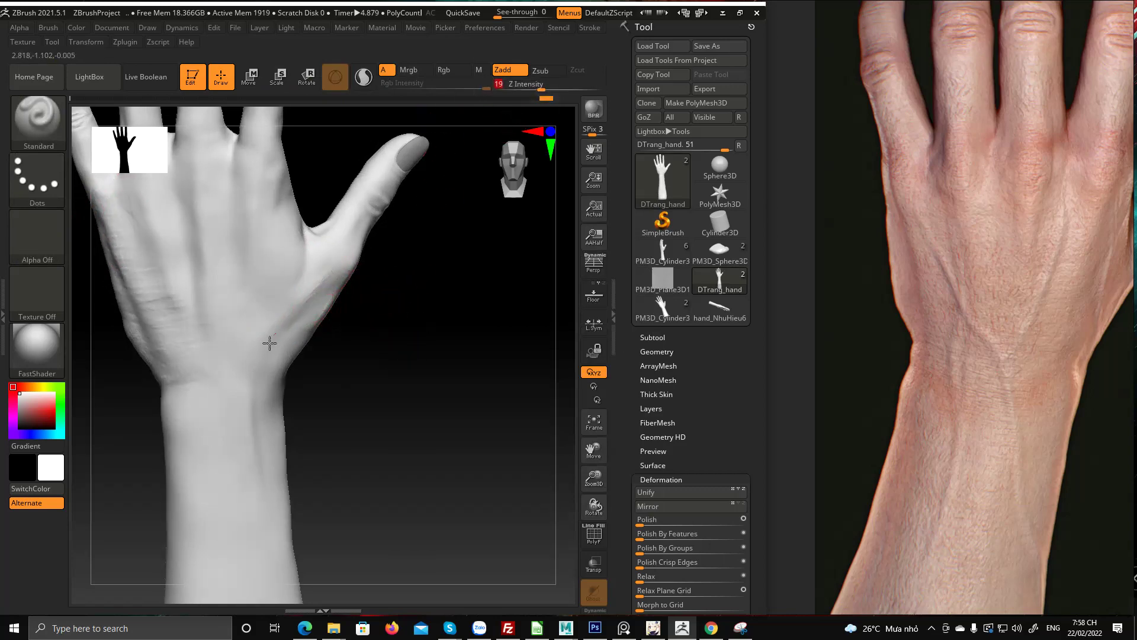
pyautogui.moveTo(388, 322)
pyautogui.mouseDown()
pyautogui.moveTo(343, 351)
pyautogui.moveTo(356, 363)
pyautogui.moveTo(330, 330)
pyautogui.moveTo(388, 330)
pyautogui.moveTo(350, 285)
pyautogui.mouseUp()
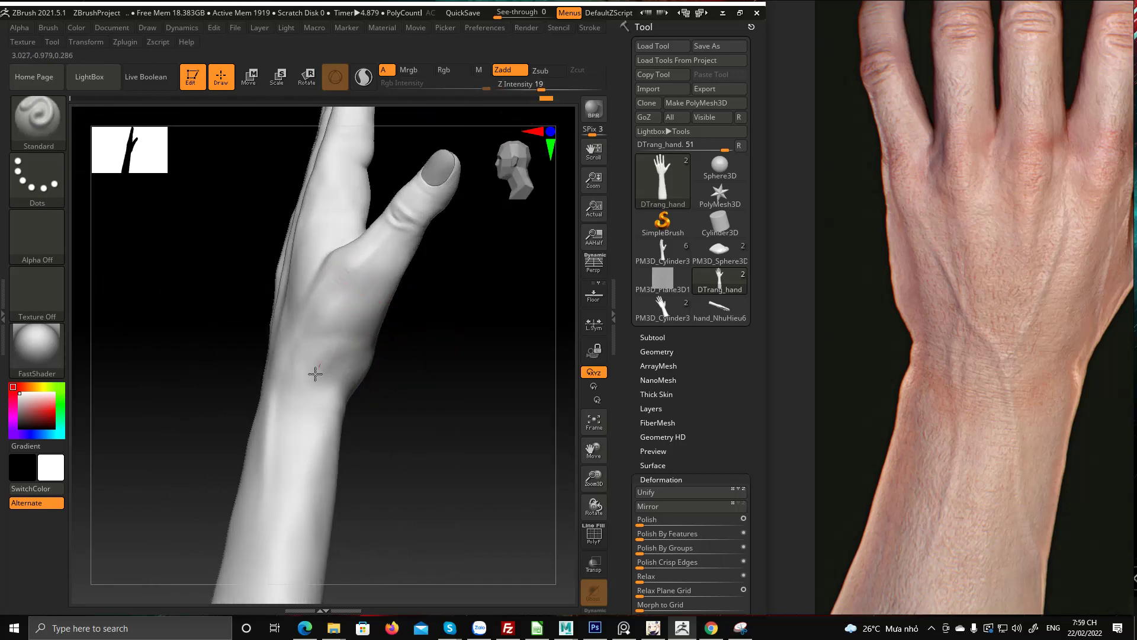
pyautogui.moveTo(416, 356); pyautogui.dragTo(344, 287)
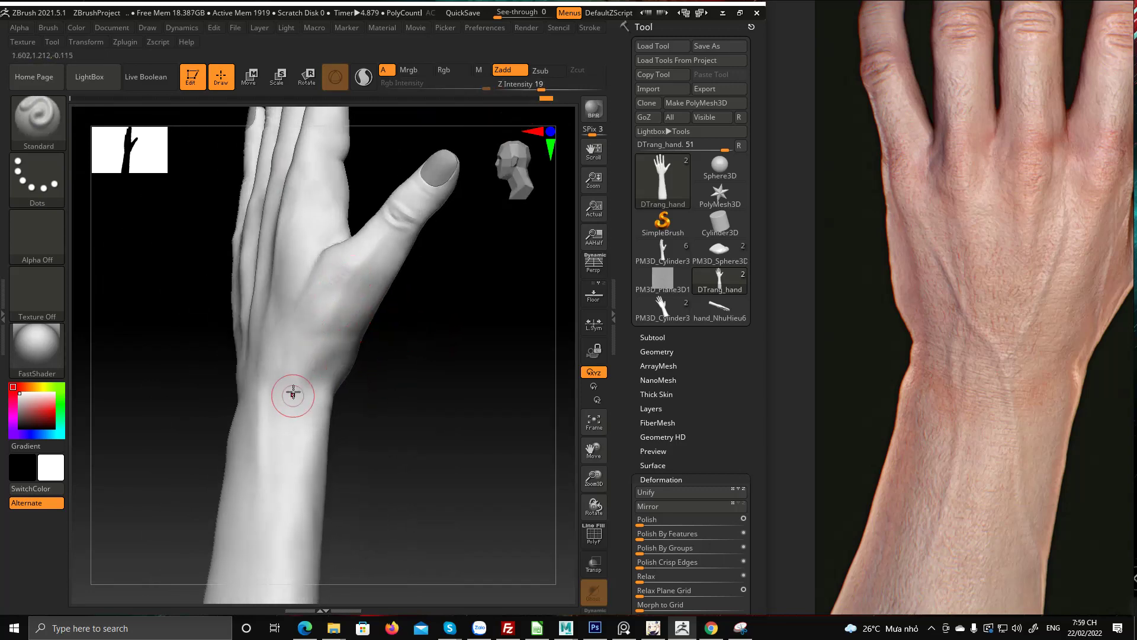
pyautogui.moveTo(356, 379)
pyautogui.mouseDown()
pyautogui.moveTo(401, 355)
pyautogui.moveTo(375, 338)
pyautogui.moveTo(289, 362)
pyautogui.moveTo(325, 341)
pyautogui.moveTo(437, 358)
pyautogui.moveTo(331, 333)
pyautogui.moveTo(364, 343)
pyautogui.moveTo(333, 338)
pyautogui.moveTo(352, 342)
pyautogui.moveTo(338, 361)
pyautogui.mouseUp()
# Add ClayBuildup strokes on the back of the hand between the wrist and the thumb's base joint
pyautogui.press('b')
pyautogui.click(183, 43)
pyautogui.press('space')
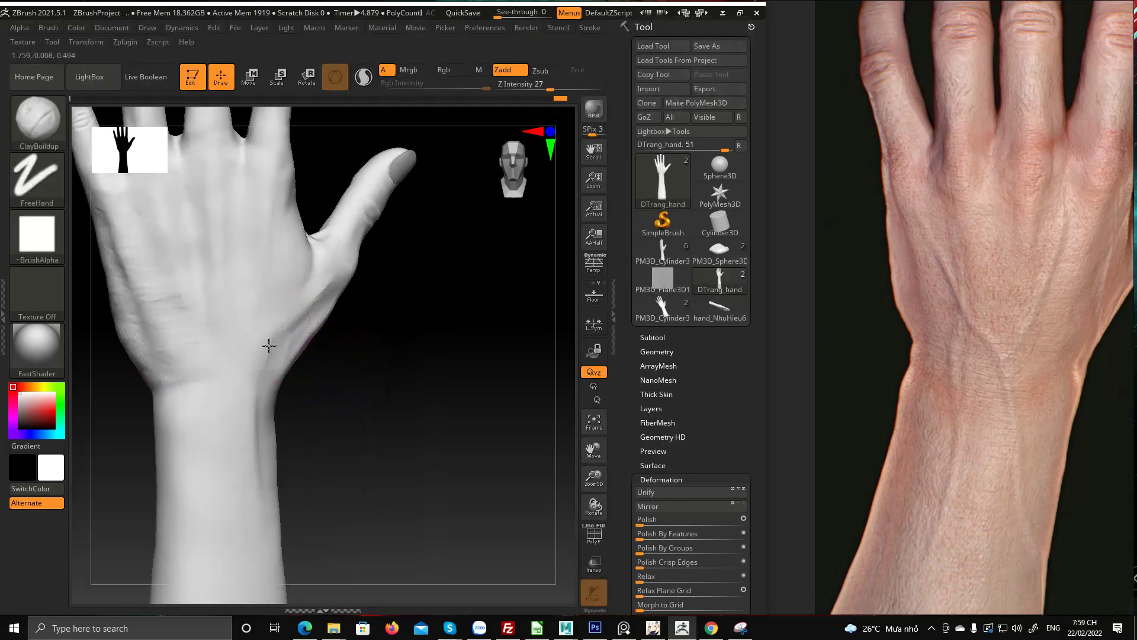
pyautogui.moveTo(284, 323); pyautogui.dragTo(320, 283)
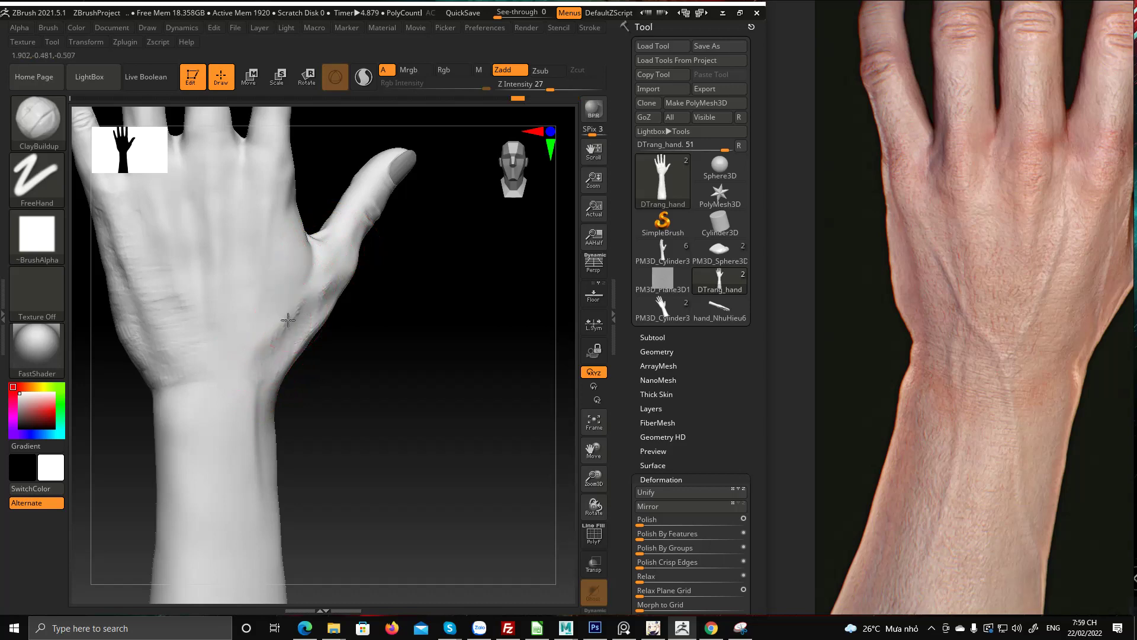
pyautogui.moveTo(288, 319)
pyautogui.mouseDown()
pyautogui.moveTo(291, 296)
pyautogui.moveTo(270, 332)
pyautogui.mouseUp()
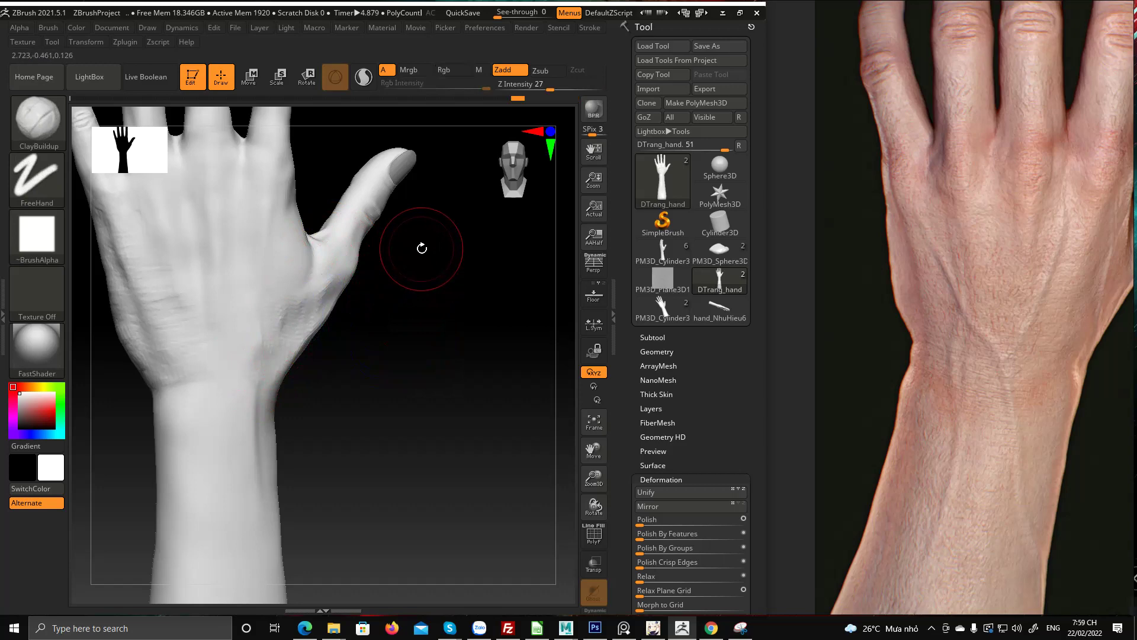
# Smooth the new clay along the thumb's metacarpal and refine its transition into the wrist on the thumb side
pyautogui.keyDown('shift'); pyautogui.moveTo(296, 346); pyautogui.dragTo(373, 383); pyautogui.keyUp('shift')
pyautogui.moveTo(311, 311)
pyautogui.mouseDown()
pyautogui.moveTo(285, 346)
pyautogui.moveTo(323, 296)
pyautogui.moveTo(276, 339)
pyautogui.mouseUp()
pyautogui.moveTo(349, 286)
pyautogui.keyDown('shift'); pyautogui.mouseDown()
pyautogui.moveTo(296, 302)
pyautogui.moveTo(263, 349)
pyautogui.mouseUp(); pyautogui.keyUp('shift')
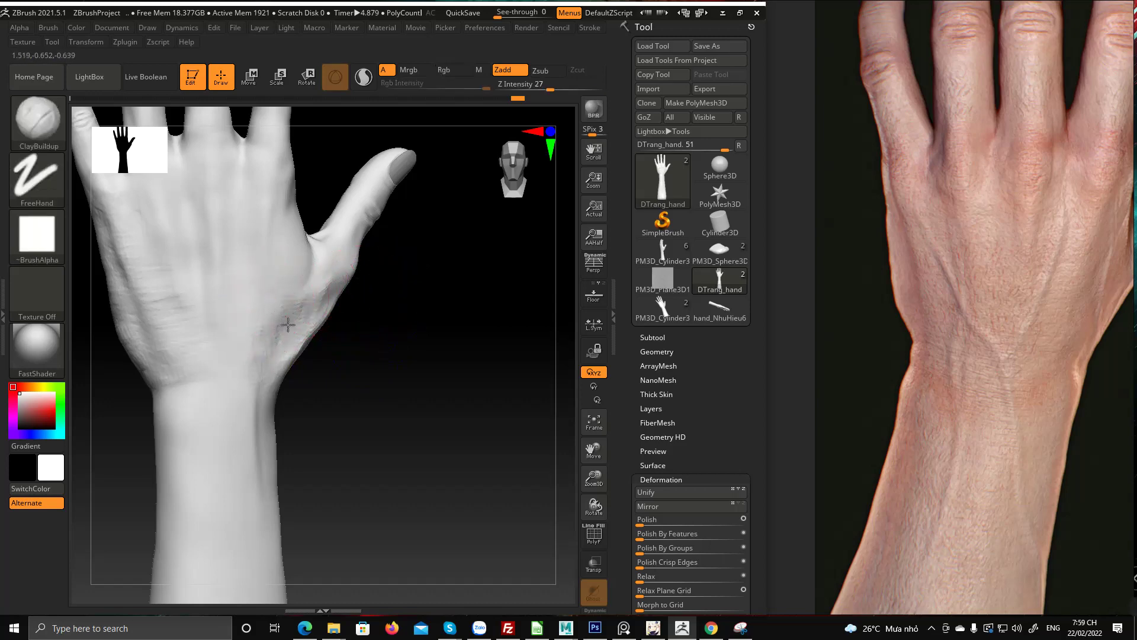
pyautogui.press('shift')
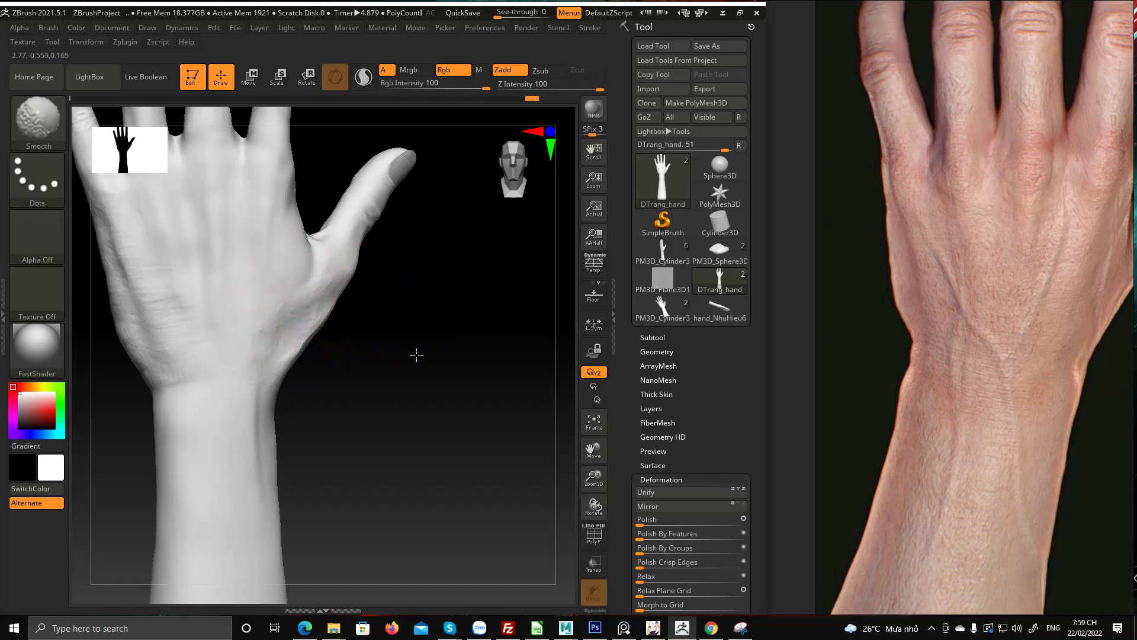
pyautogui.moveTo(407, 343)
pyautogui.mouseDown()
pyautogui.moveTo(459, 428)
pyautogui.moveTo(439, 432)
pyautogui.moveTo(332, 317)
pyautogui.moveTo(400, 347)
pyautogui.moveTo(437, 388)
pyautogui.moveTo(333, 315)
pyautogui.mouseUp()
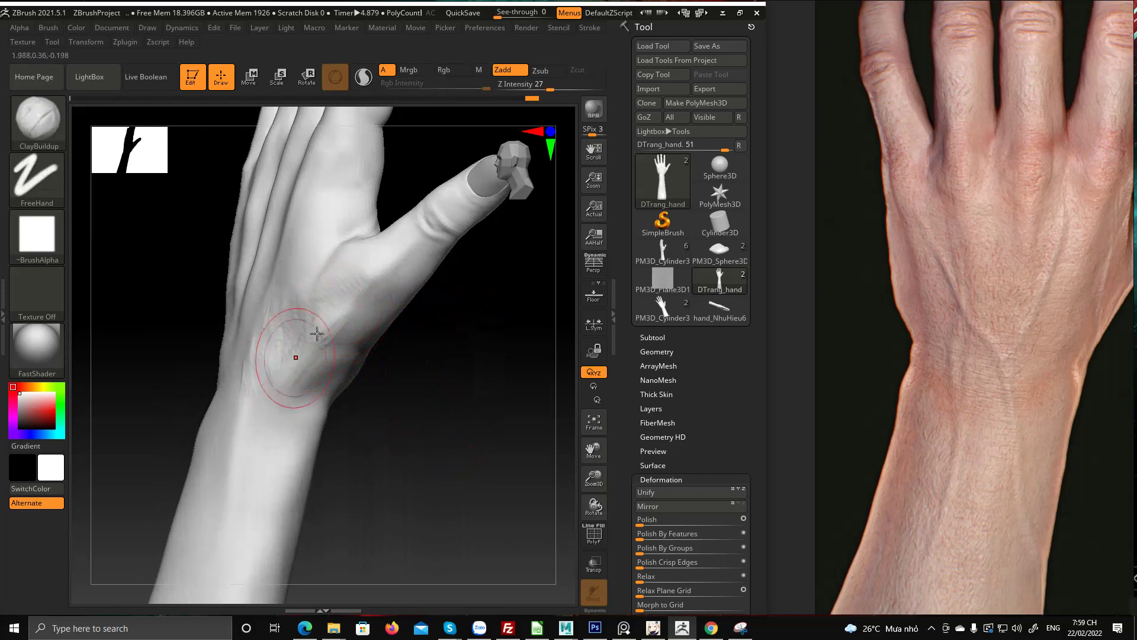
pyautogui.moveTo(355, 374); pyautogui.dragTo(348, 335)
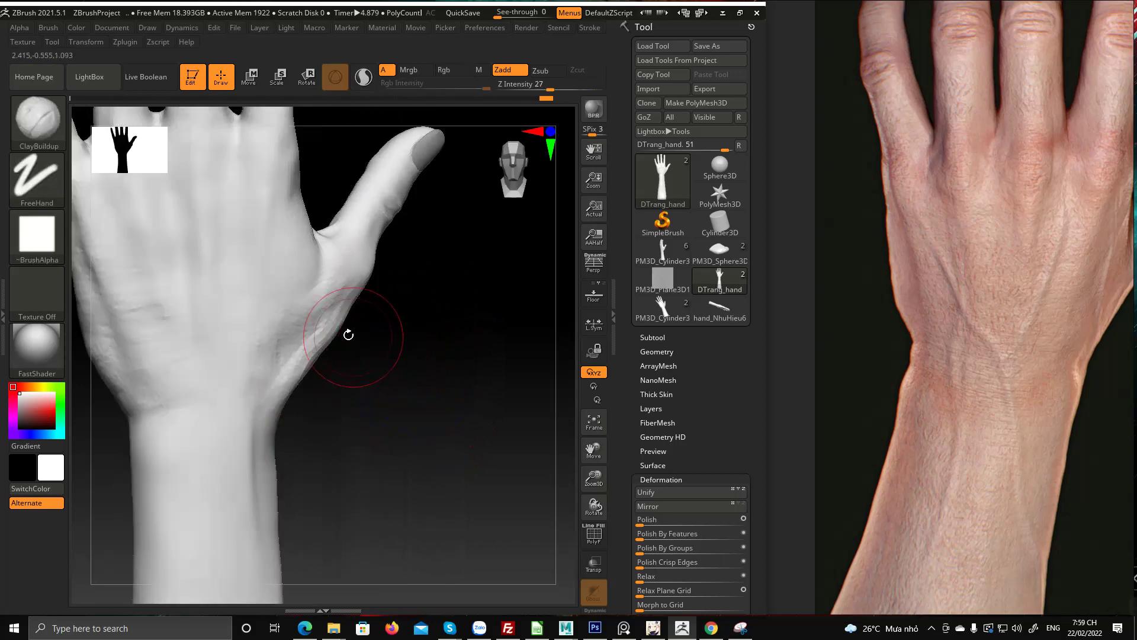
# Adjust the outer contour between the thumb base and the wrist with the Move brush
pyautogui.press('b')
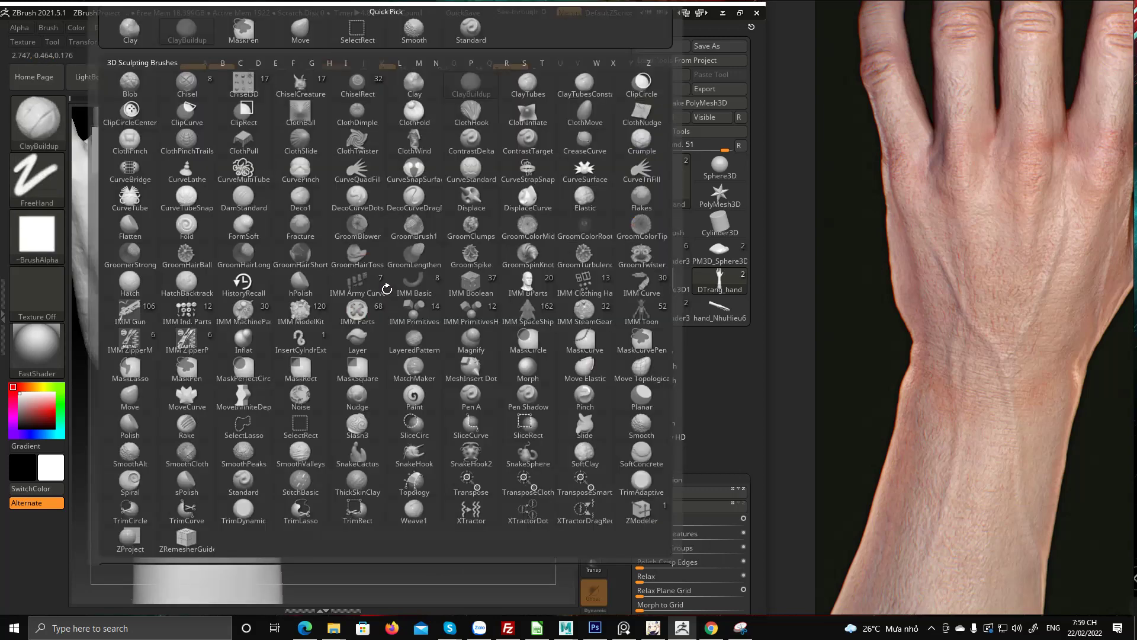
pyautogui.press('m')
pyautogui.press('v')
pyautogui.rightClick(372, 342)
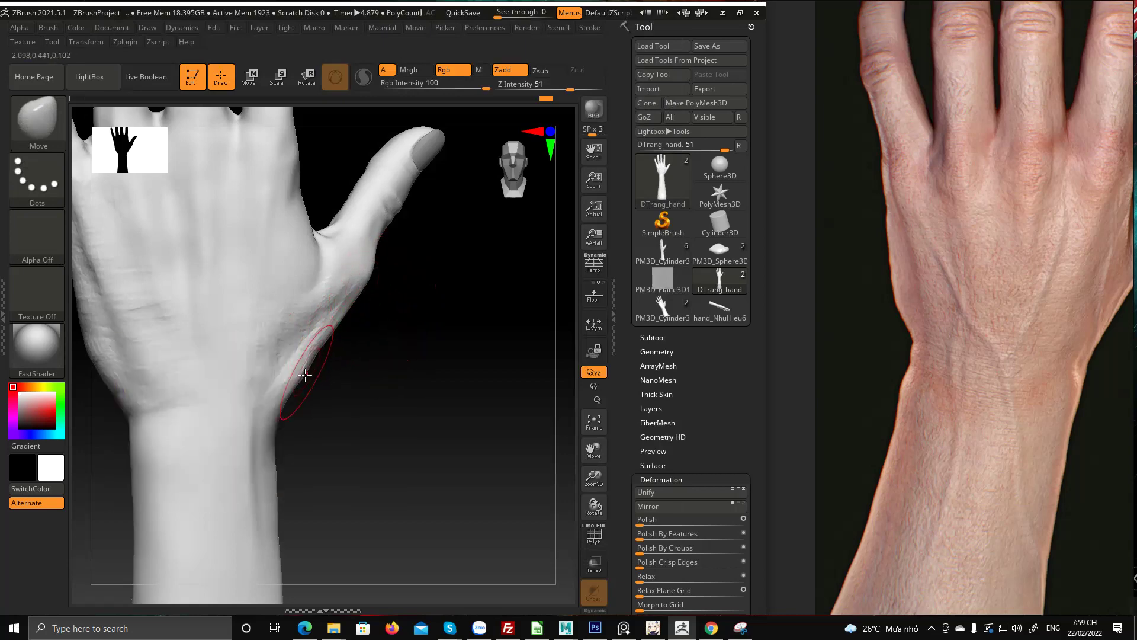
pyautogui.moveTo(302, 377); pyautogui.dragTo(340, 240)
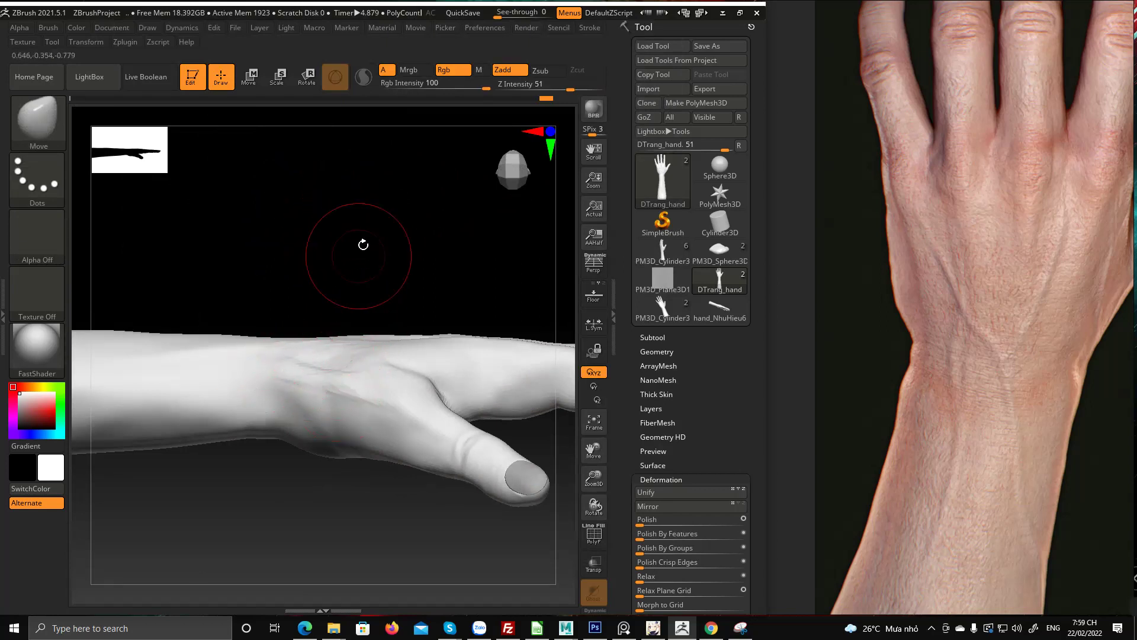
pyautogui.moveTo(363, 244)
pyautogui.mouseDown()
pyautogui.moveTo(373, 247)
pyautogui.moveTo(312, 394)
pyautogui.mouseUp()
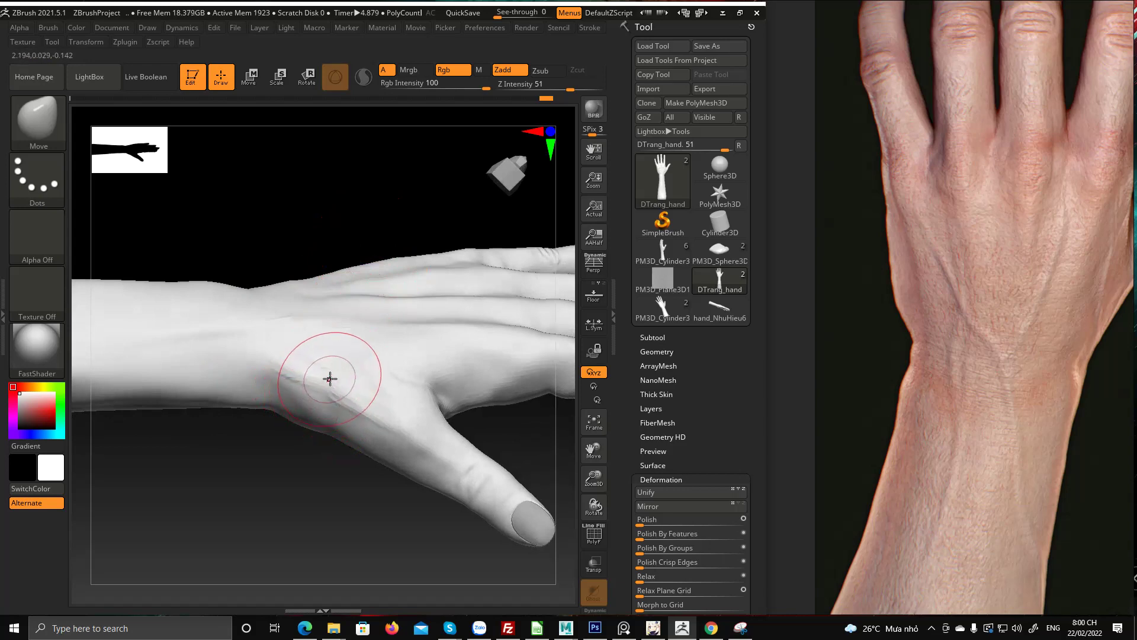
# Fill and soften the surface between the thumb base and the back of the hand with ClayBuildup and smoothing
pyautogui.press('b')
pyautogui.click(219, 38)
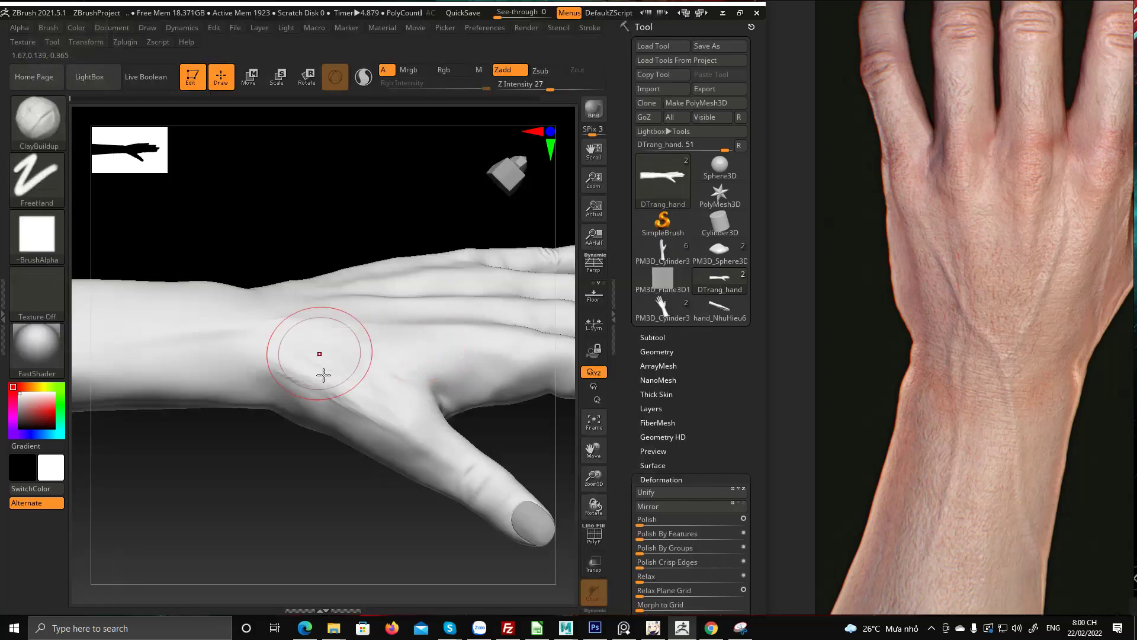
pyautogui.keyDown('shift'); pyautogui.moveTo(322, 375); pyautogui.dragTo(325, 274, button='right'); pyautogui.keyUp('shift')
pyautogui.moveTo(485, 414)
pyautogui.mouseDown()
pyautogui.moveTo(500, 388)
pyautogui.moveTo(487, 340)
pyautogui.mouseUp()
pyautogui.moveTo(363, 172); pyautogui.dragTo(356, 218, button='right')
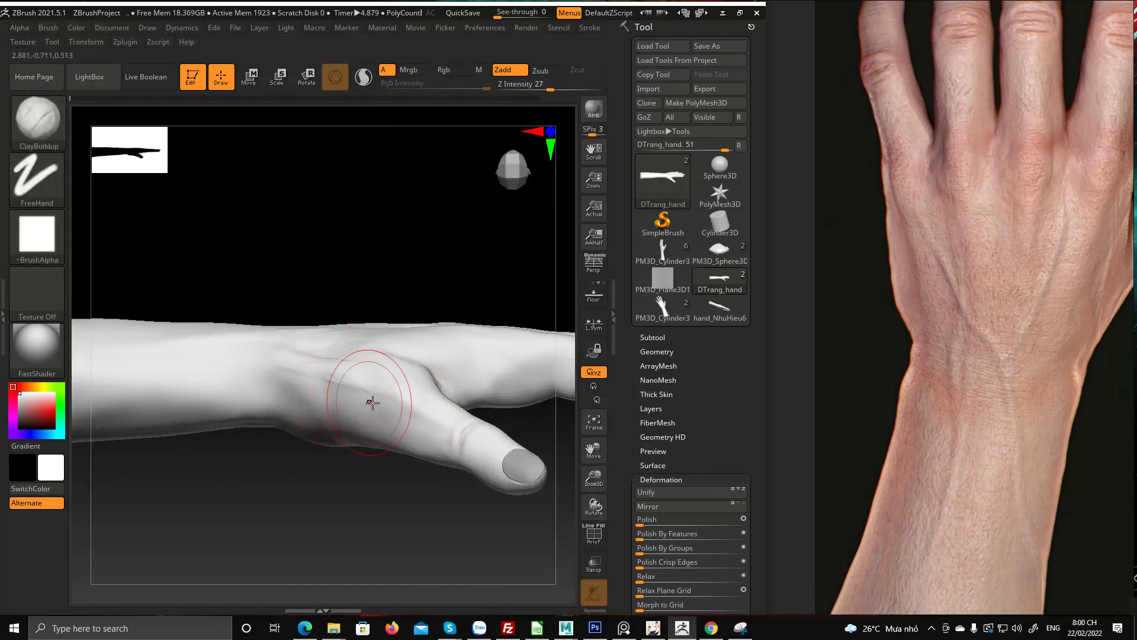
# Reduce the brush size and lay ClayBuildup strokes from the thumb-side wrist along the thumb's metacarpal
pyautogui.press('space')
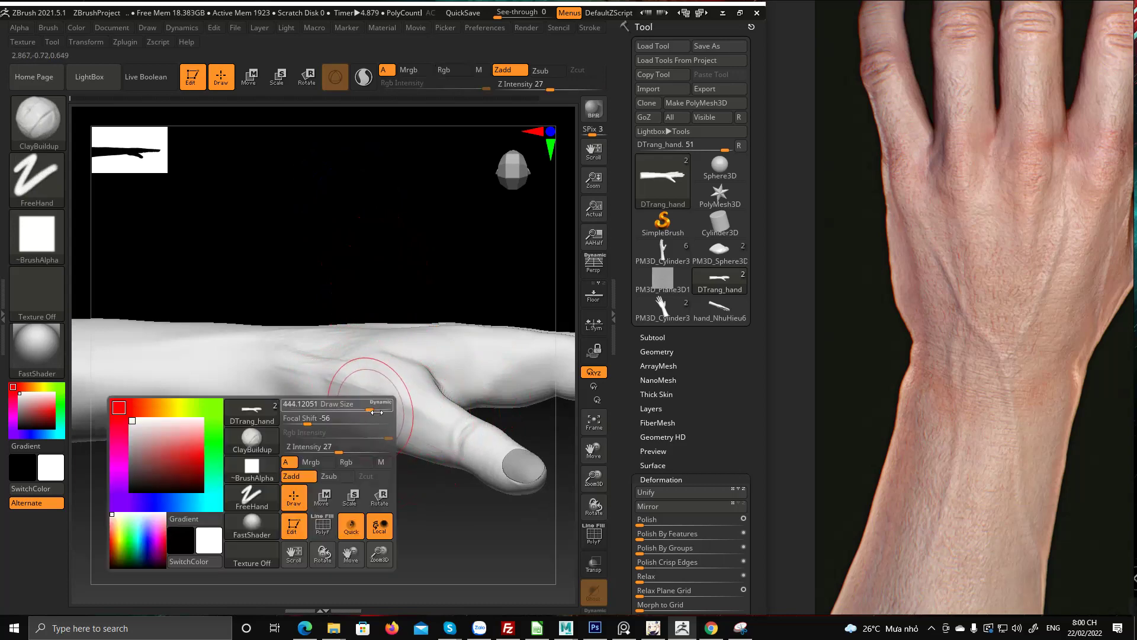
pyautogui.moveTo(361, 467)
pyautogui.mouseDown()
pyautogui.moveTo(361, 500)
pyautogui.moveTo(374, 503)
pyautogui.moveTo(361, 461)
pyautogui.mouseUp()
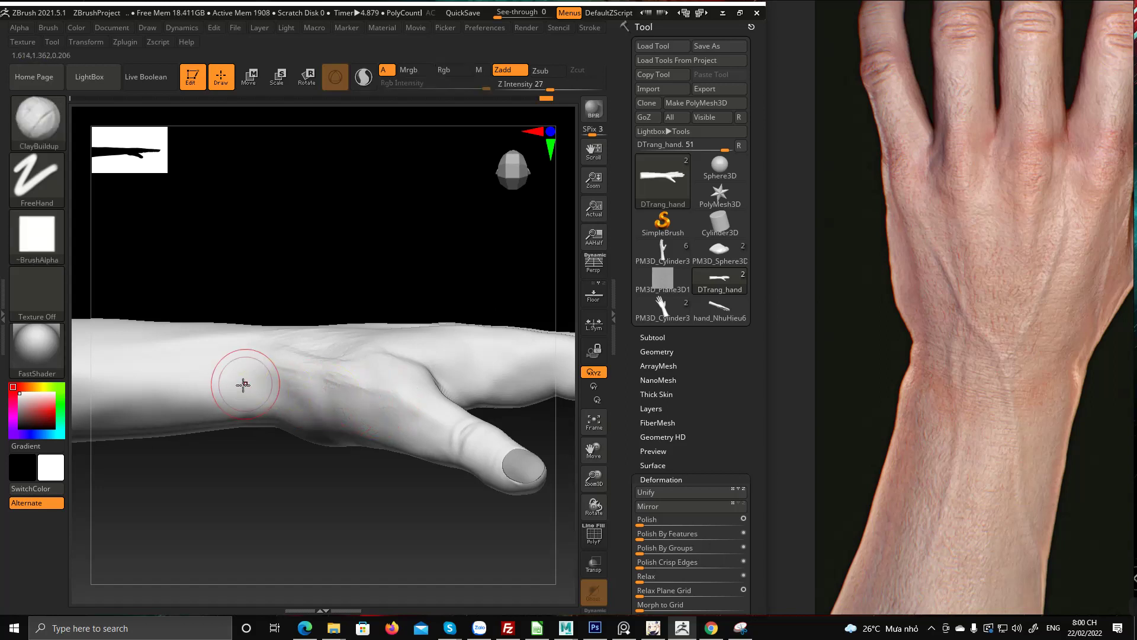
pyautogui.moveTo(222, 382)
pyautogui.mouseDown()
pyautogui.moveTo(410, 407)
pyautogui.moveTo(383, 407)
pyautogui.mouseUp()
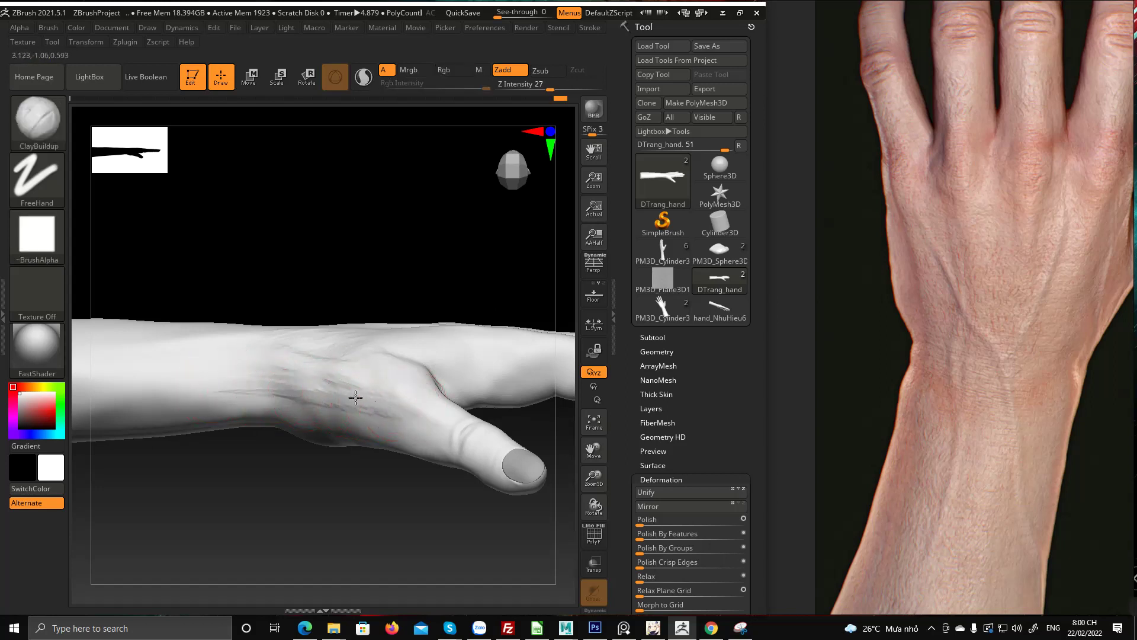
pyautogui.moveTo(220, 385)
pyautogui.mouseDown()
pyautogui.moveTo(387, 404)
pyautogui.moveTo(245, 384)
pyautogui.mouseUp()
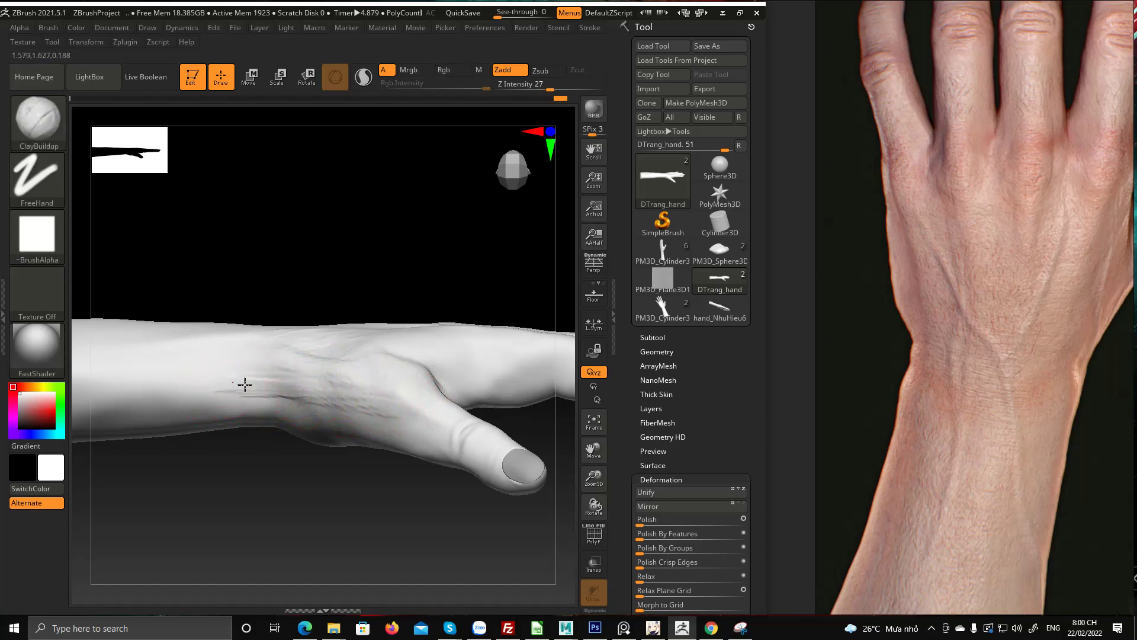
pyautogui.moveTo(328, 467); pyautogui.dragTo(332, 532)
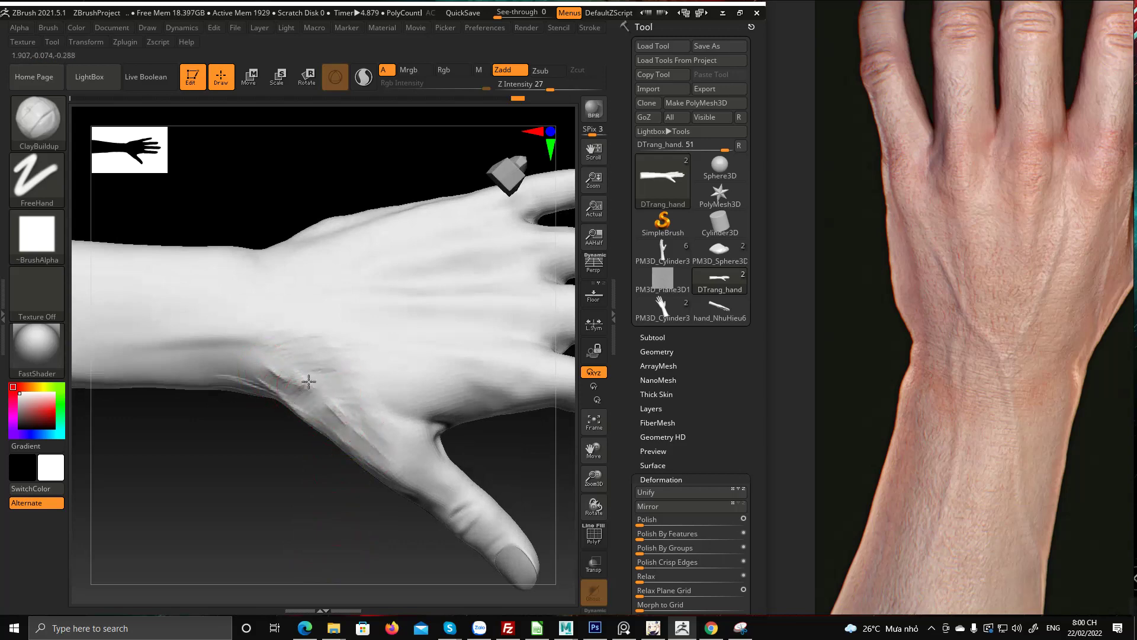
# Build up the thumb base on the back of the hand with ClayBuildup and smooth it toward the thumb
pyautogui.moveTo(334, 422); pyautogui.dragTo(339, 464, button='right')
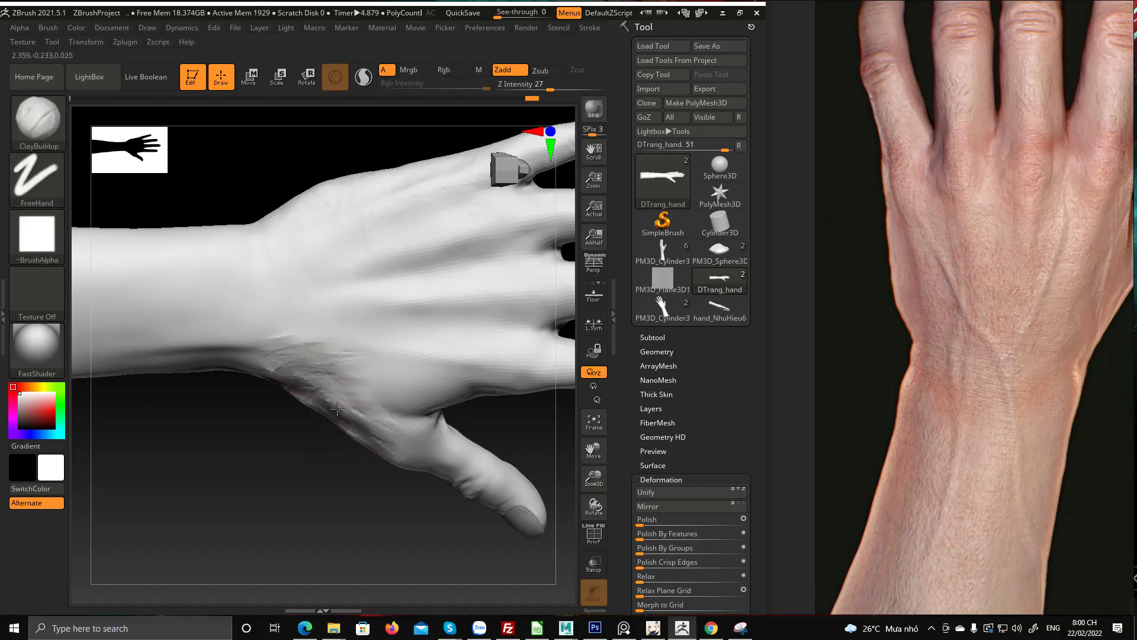
pyautogui.moveTo(372, 439); pyautogui.dragTo(403, 483, button='right')
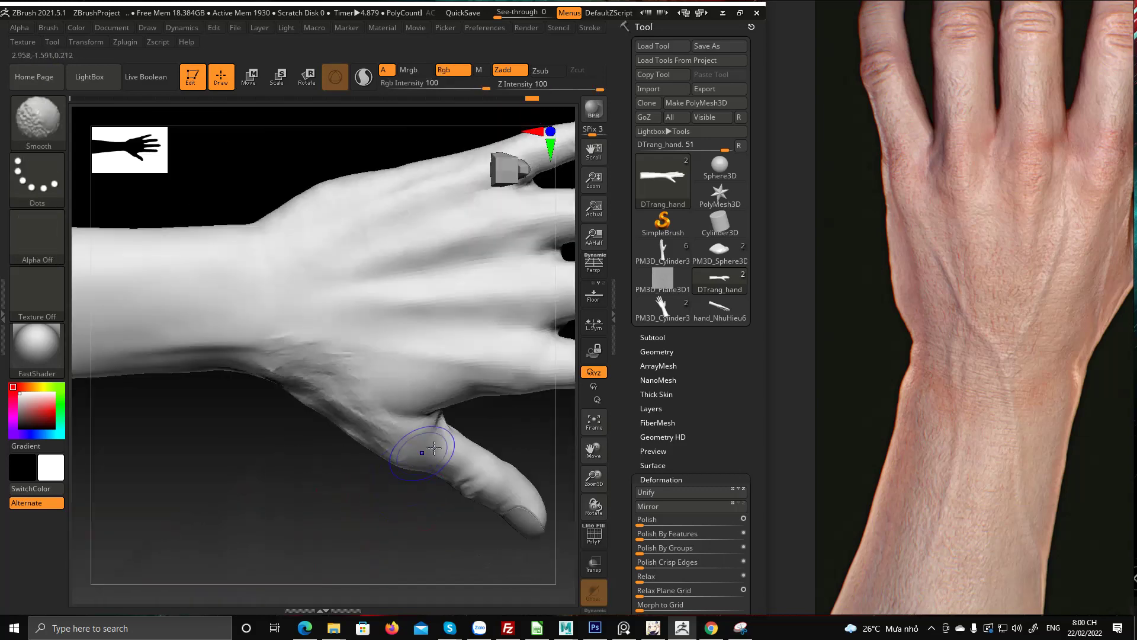
pyautogui.moveTo(259, 375)
pyautogui.mouseDown(button='right')
pyautogui.moveTo(279, 411)
pyautogui.moveTo(272, 373)
pyautogui.mouseUp(button='right')
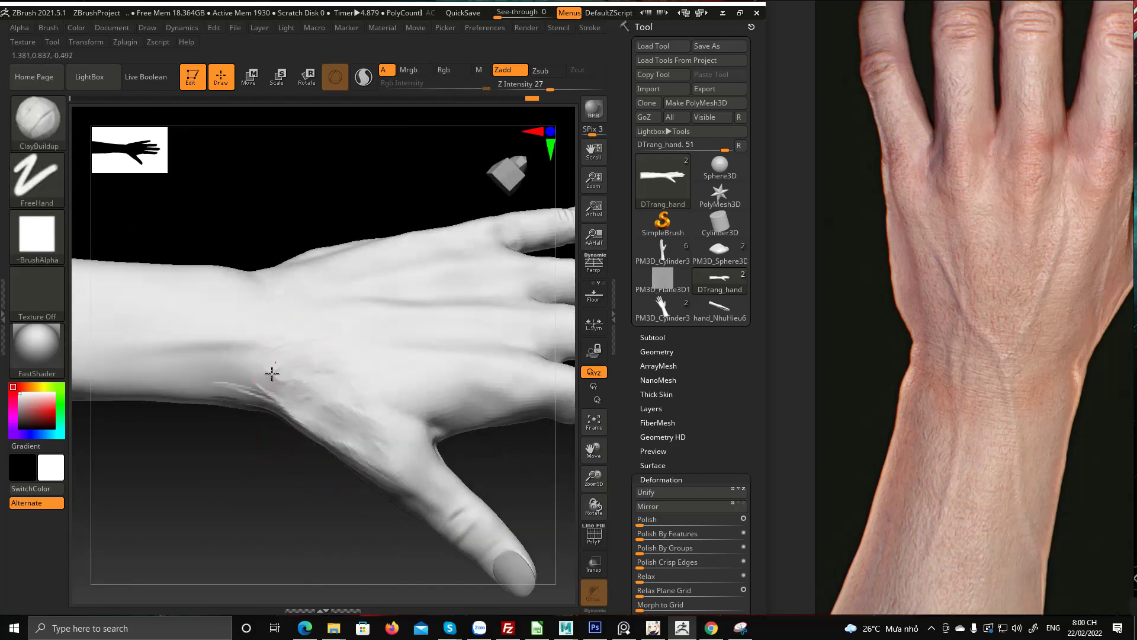
pyautogui.moveTo(320, 152); pyautogui.dragTo(297, 384, button='right')
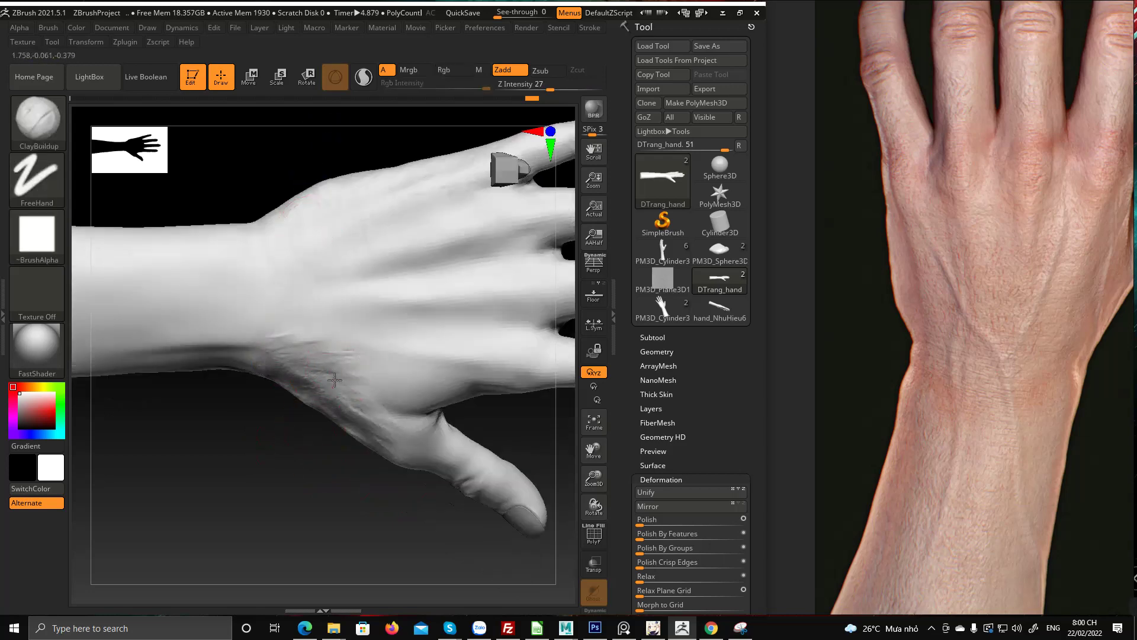
# Extend the ClayBuildup strokes from the thumb base down across the thumb-side wrist crease
pyautogui.moveTo(317, 472); pyautogui.dragTo(401, 322, button='right')
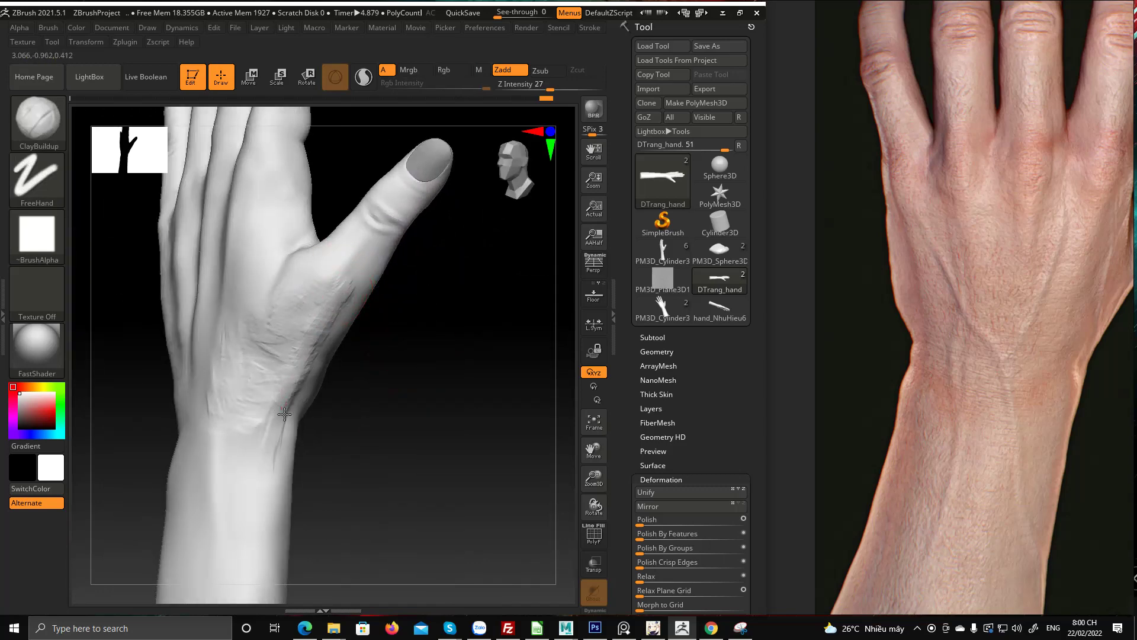
pyautogui.moveTo(284, 414); pyautogui.dragTo(283, 441)
pyautogui.moveTo(363, 401); pyautogui.dragTo(407, 416, button='right')
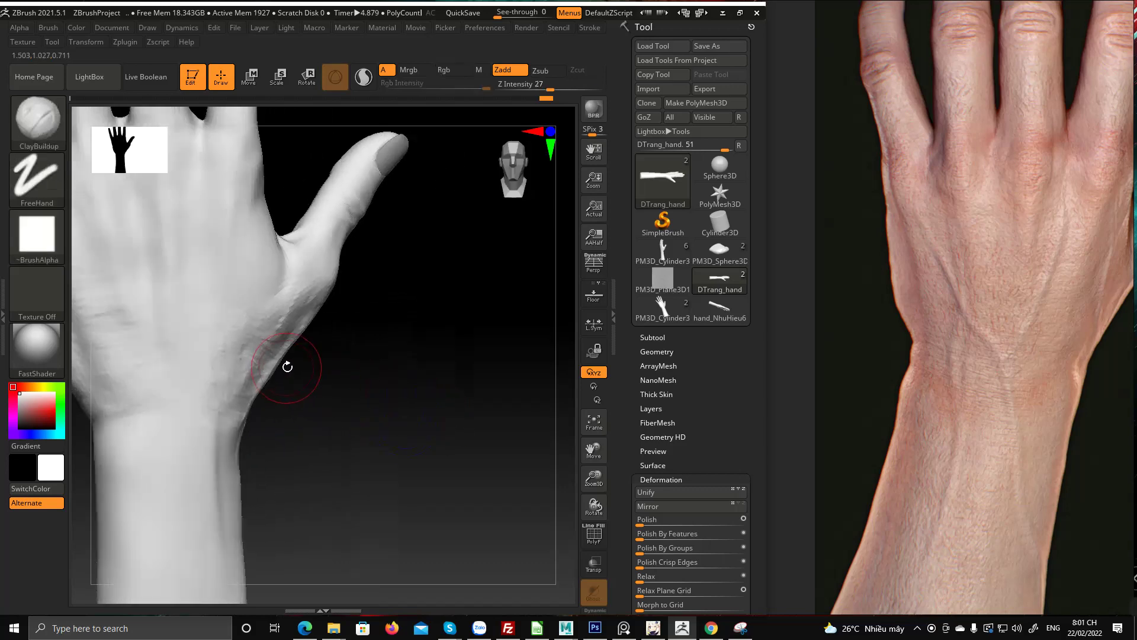
# Build up the thumb-side wrist edge and the lower thumb metacarpal on the back of the hand with ClayBuildup
pyautogui.keyDown('alt'); pyautogui.moveTo(287, 367); pyautogui.dragTo(332, 370, button='right'); pyautogui.keyUp('alt')
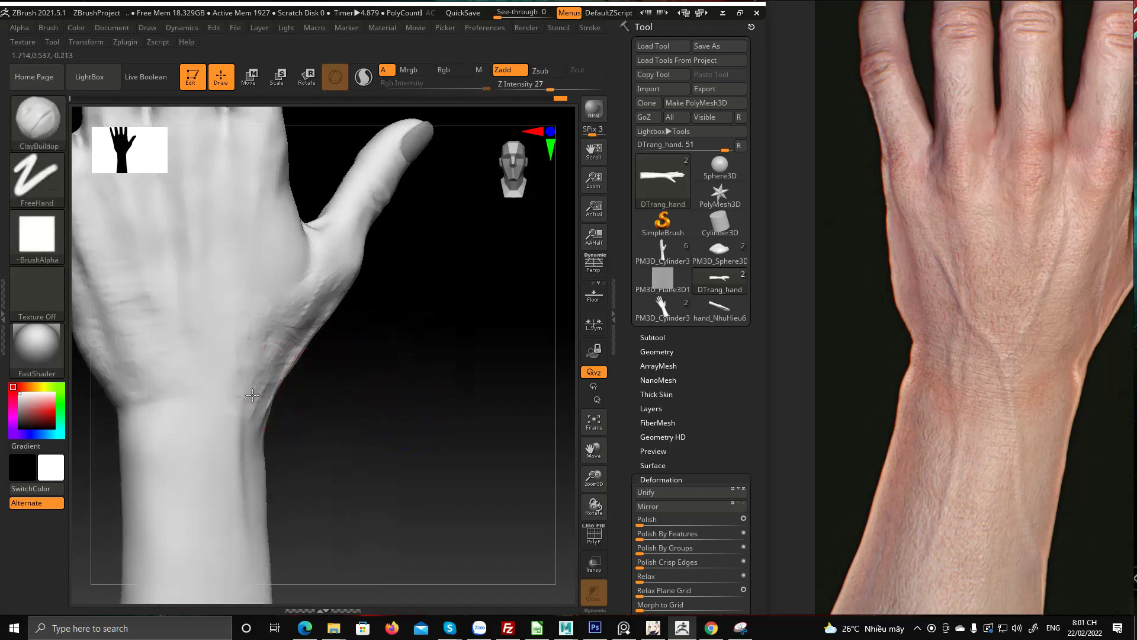
pyautogui.moveTo(252, 395)
pyautogui.mouseDown()
pyautogui.moveTo(287, 355)
pyautogui.moveTo(267, 382)
pyautogui.mouseUp()
pyautogui.moveTo(313, 291); pyautogui.dragTo(294, 339)
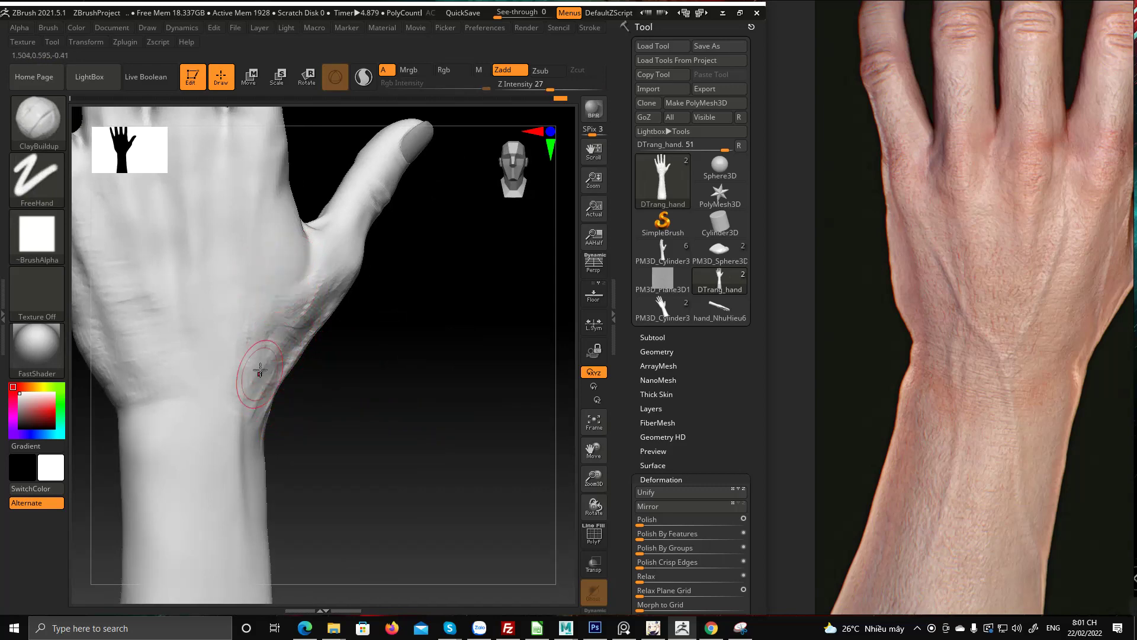
pyautogui.moveTo(322, 388); pyautogui.dragTo(270, 376)
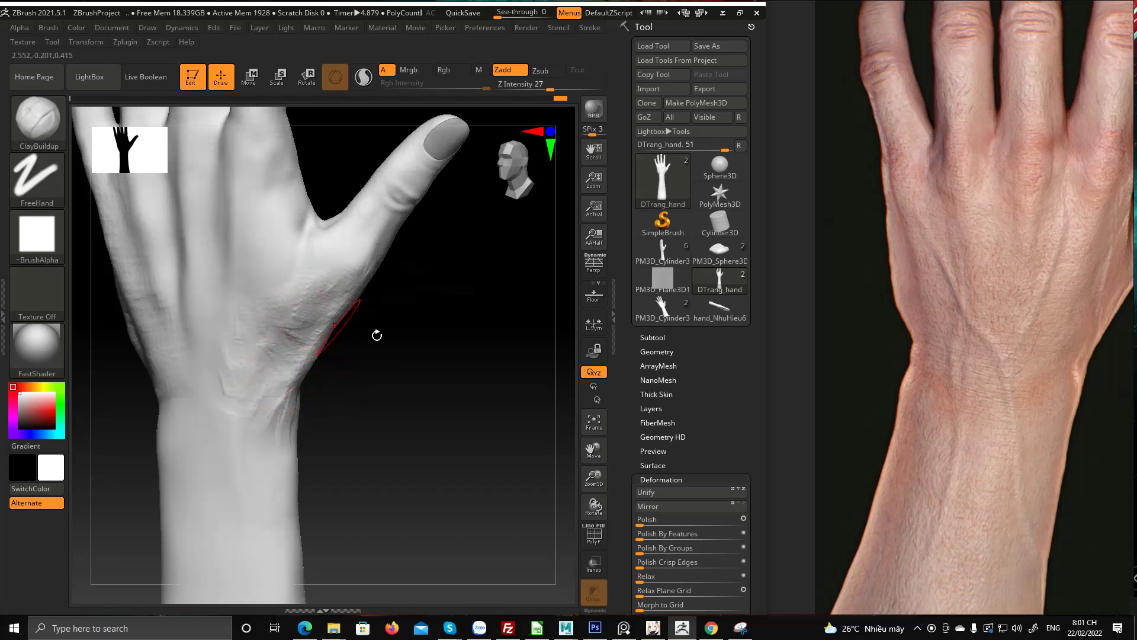
pyautogui.moveTo(376, 336); pyautogui.dragTo(283, 355)
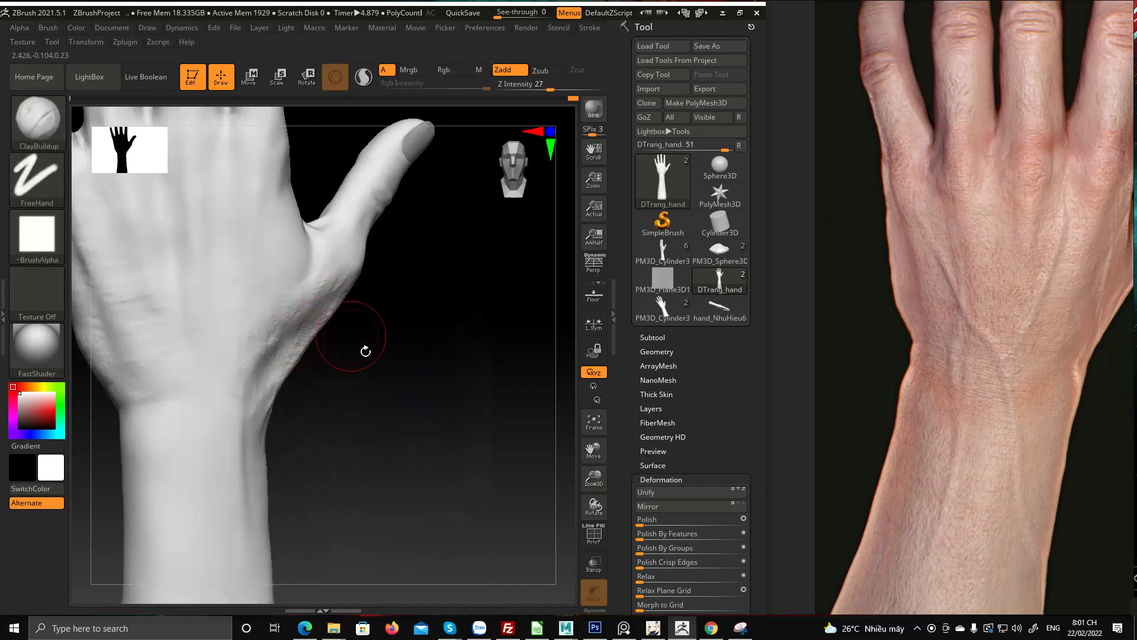
pyautogui.moveTo(366, 350); pyautogui.dragTo(344, 353)
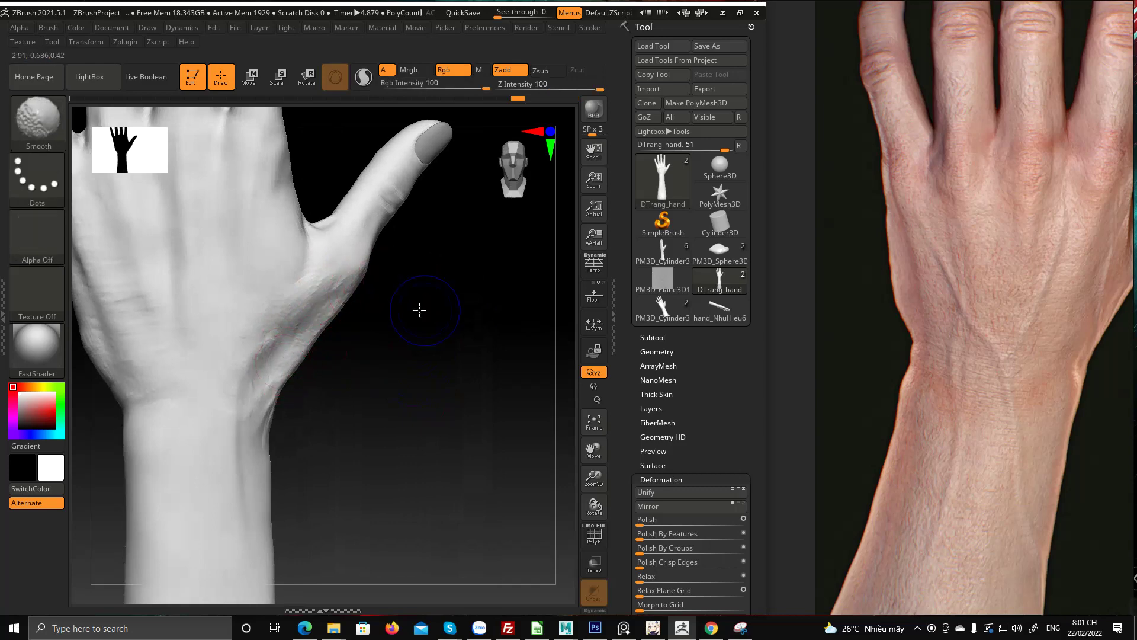
# Smooth the back of the thumb base and add ClayBuildup strokes from it toward the thumb-side wrist
pyautogui.moveTo(419, 310); pyautogui.dragTo(507, 227, button='right')
pyautogui.press('f')
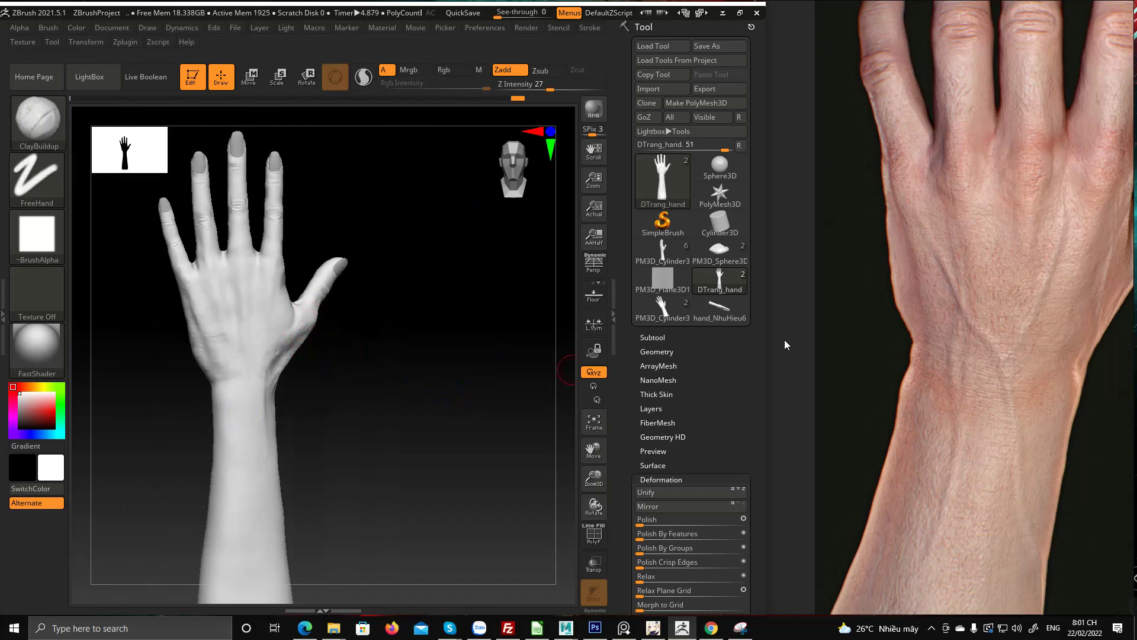
pyautogui.keyDown('ctrl'); pyautogui.moveTo(298, 344); pyautogui.dragTo(292, 401, button='right'); pyautogui.keyUp('ctrl')
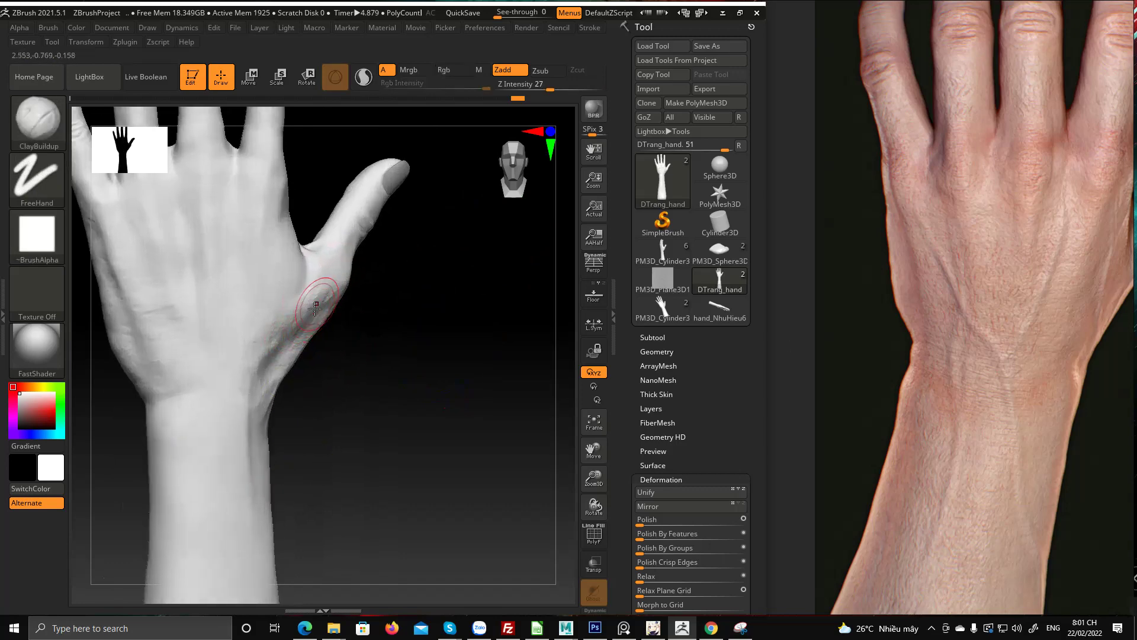
pyautogui.moveTo(316, 308); pyautogui.dragTo(288, 349)
# Find a back-of-hand reference with the thumb spread wide and examine its thumb-base and wrist contour
pyautogui.moveTo(978, 351)
pyautogui.mouseDown(button='middle')
pyautogui.moveTo(857, 376)
pyautogui.moveTo(802, 408)
pyautogui.mouseUp(button='middle')
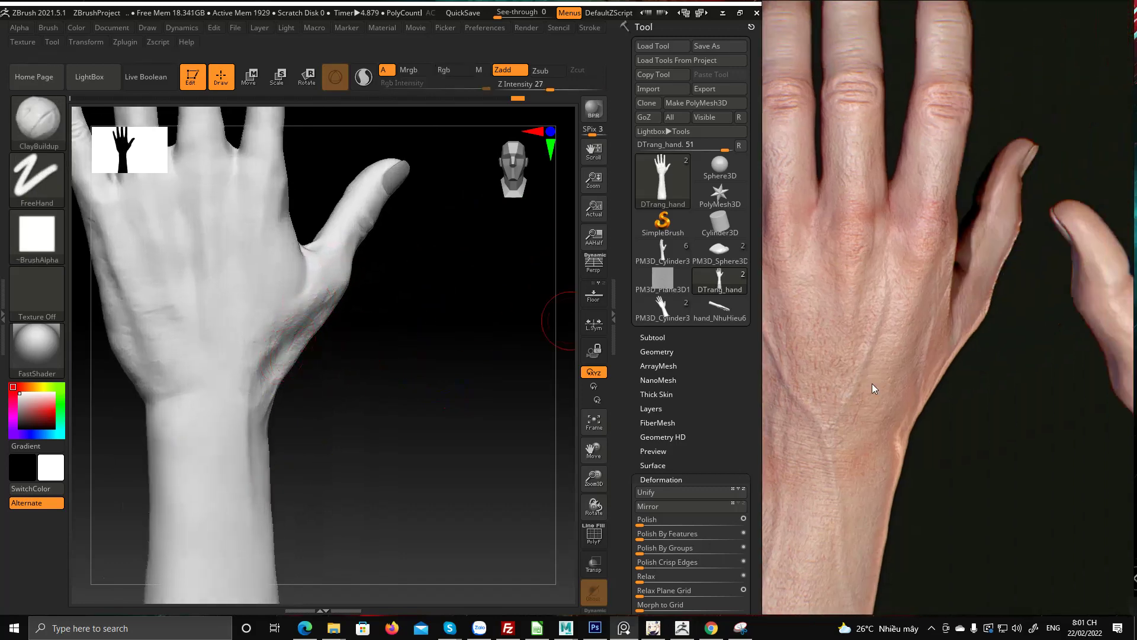
pyautogui.moveTo(872, 382); pyautogui.dragTo(911, 373, button='middle')
pyautogui.scroll(-5, 908, 356)
pyautogui.moveTo(950, 522)
pyautogui.mouseDown(button='middle')
pyautogui.moveTo(899, 287)
pyautogui.moveTo(902, 184)
pyautogui.mouseUp(button='middle')
pyautogui.moveTo(932, 498); pyautogui.dragTo(936, 208, button='middle')
pyautogui.moveTo(932, 509); pyautogui.dragTo(925, 213, button='middle')
pyautogui.moveTo(918, 445); pyautogui.dragTo(922, 264, button='middle')
pyautogui.scroll(5, 923, 462)
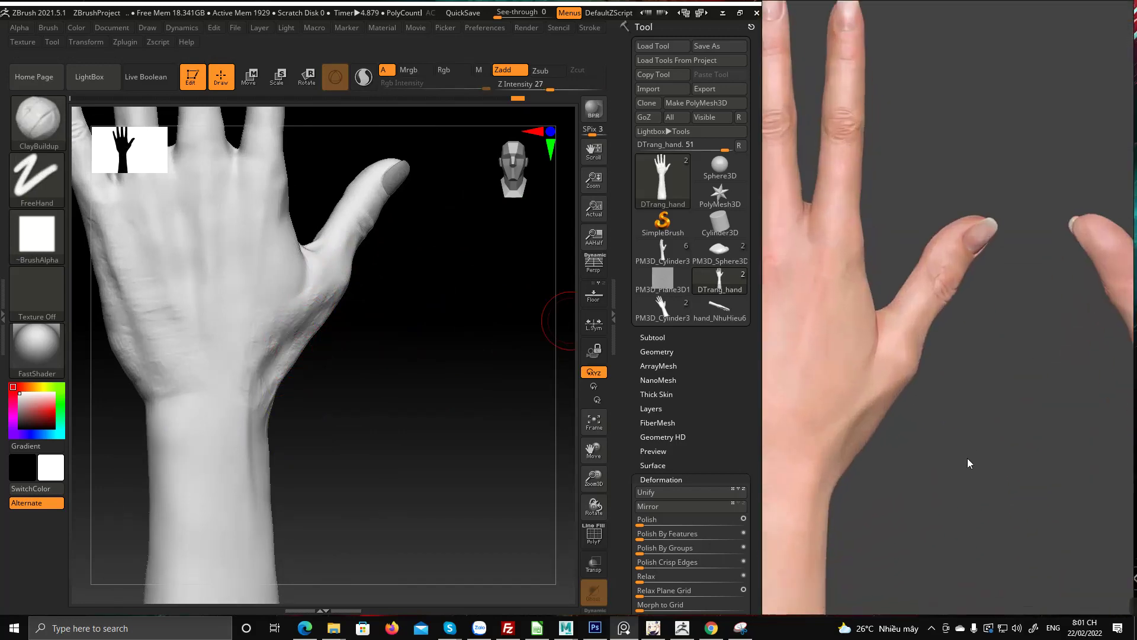
pyautogui.scroll(-1, 886, 457)
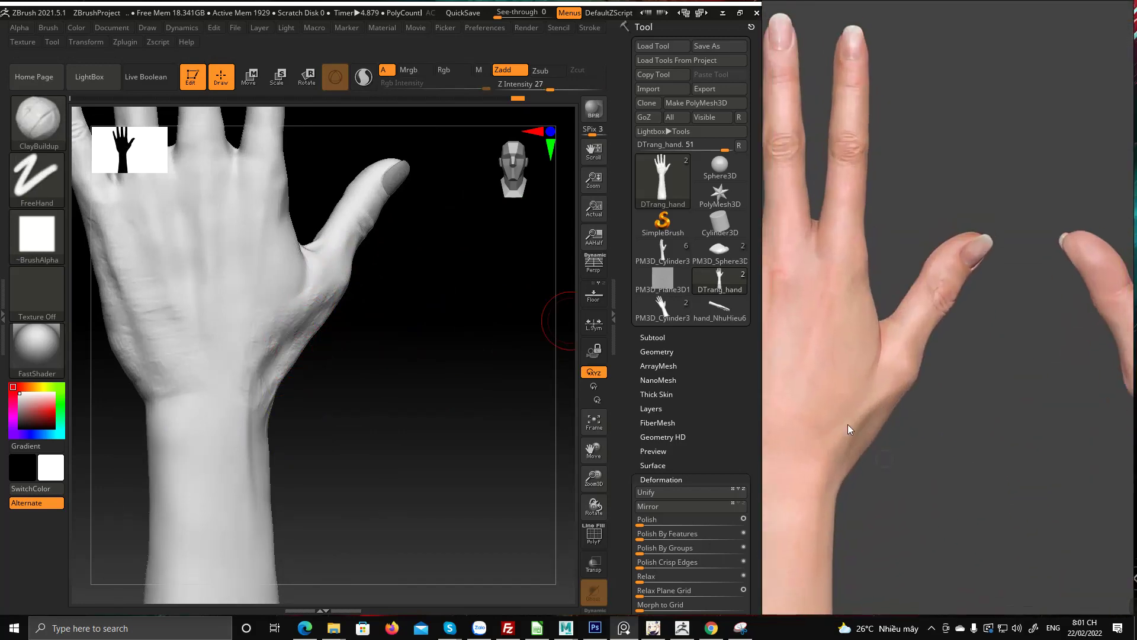
# Adjust the brush and refine the ridge between the thumb knuckle and wrist with ClayBuildup to match the reference
pyautogui.moveTo(356, 355); pyautogui.dragTo(352, 391)
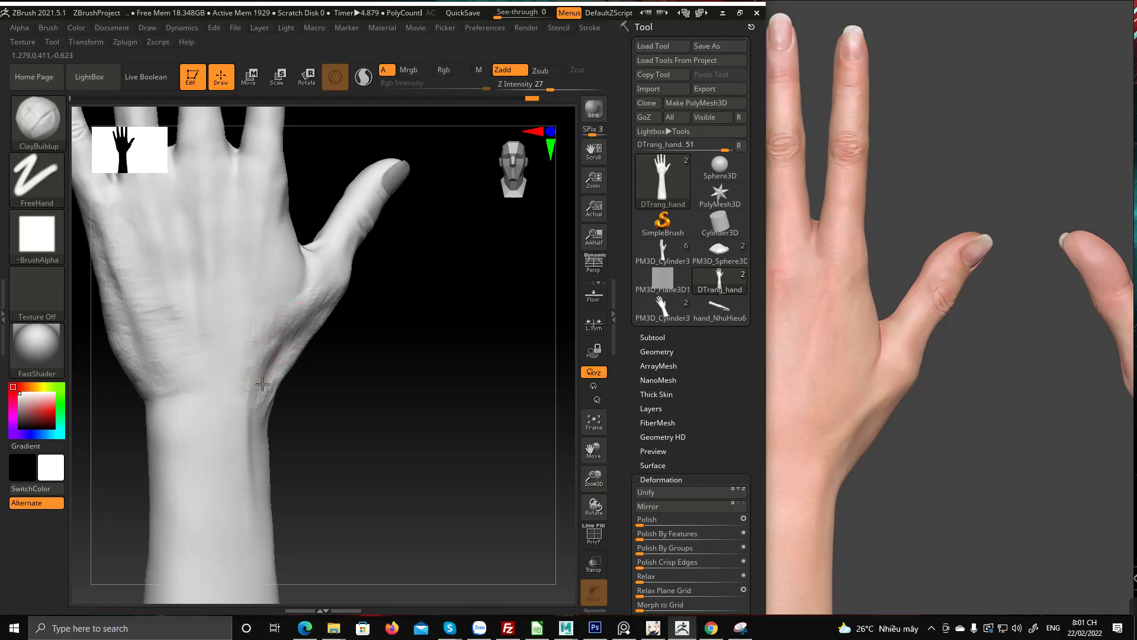
pyautogui.rightClick(299, 332)
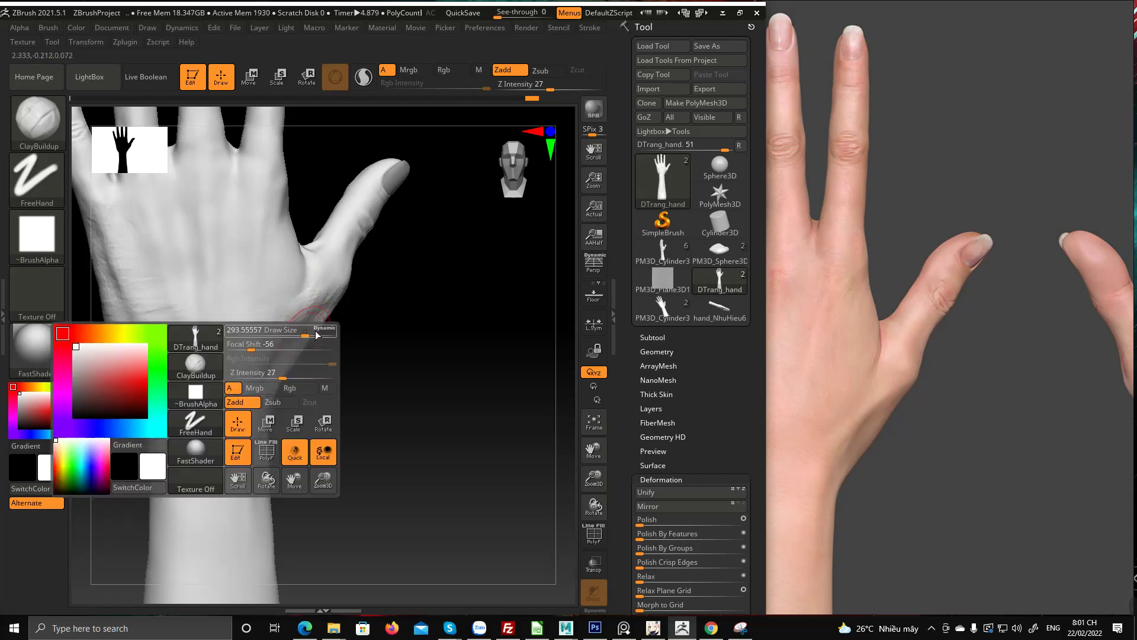
pyautogui.moveTo(296, 332)
pyautogui.mouseDown()
pyautogui.moveTo(314, 297)
pyautogui.moveTo(276, 345)
pyautogui.mouseUp()
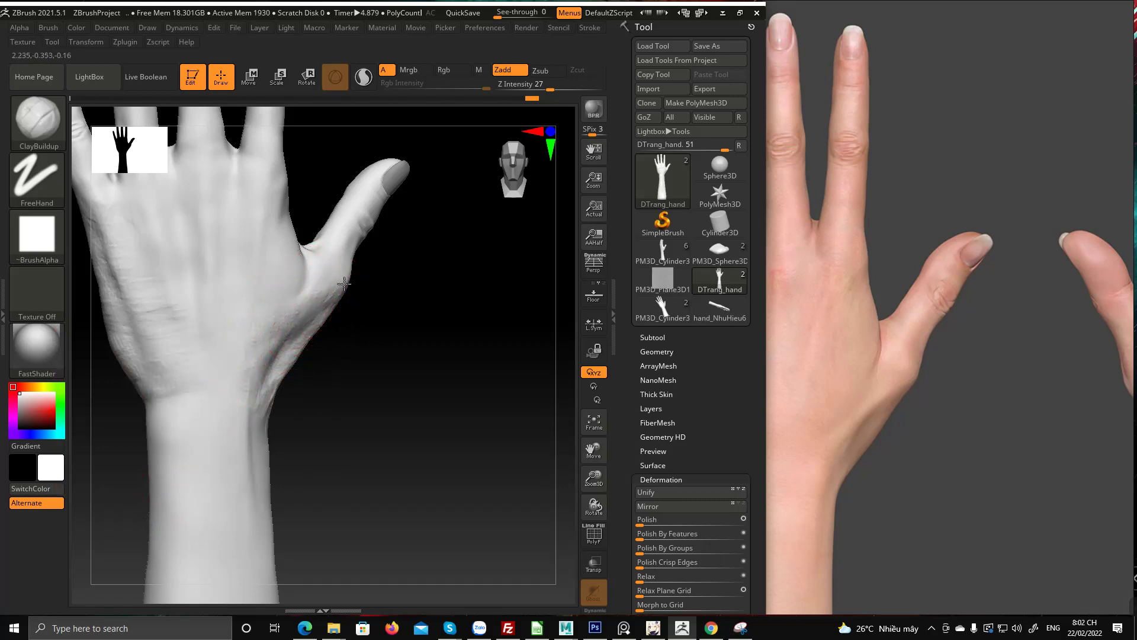
pyautogui.moveTo(327, 341)
pyautogui.mouseDown()
pyautogui.moveTo(350, 376)
pyautogui.moveTo(381, 371)
pyautogui.moveTo(424, 398)
pyautogui.moveTo(328, 359)
pyautogui.moveTo(296, 403)
pyautogui.moveTo(264, 421)
pyautogui.moveTo(287, 436)
pyautogui.moveTo(513, 367)
pyautogui.moveTo(495, 360)
pyautogui.moveTo(477, 310)
pyautogui.moveTo(478, 325)
pyautogui.moveTo(490, 297)
pyautogui.moveTo(487, 355)
pyautogui.moveTo(460, 376)
pyautogui.moveTo(478, 315)
pyautogui.moveTo(490, 315)
pyautogui.mouseUp()
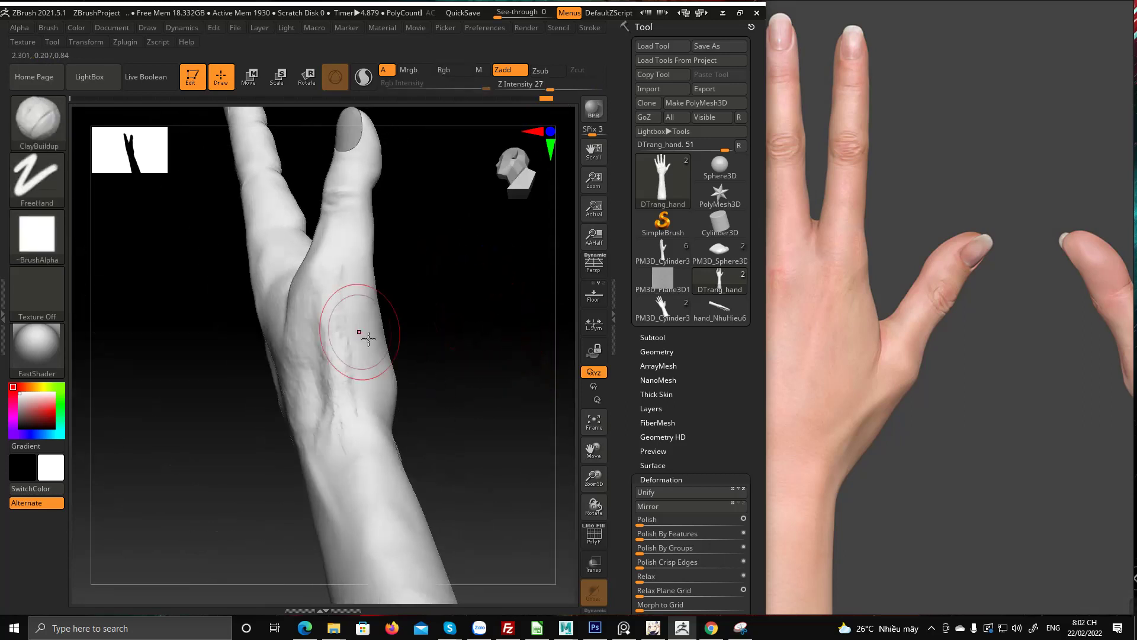
# Capture the hand's thumb-side profile with Snipping Tool and outline a fuller thumb-pad bulge in red
pyautogui.moveTo(388, 337); pyautogui.dragTo(448, 314)
pyautogui.moveTo(517, 279); pyautogui.dragTo(440, 333)
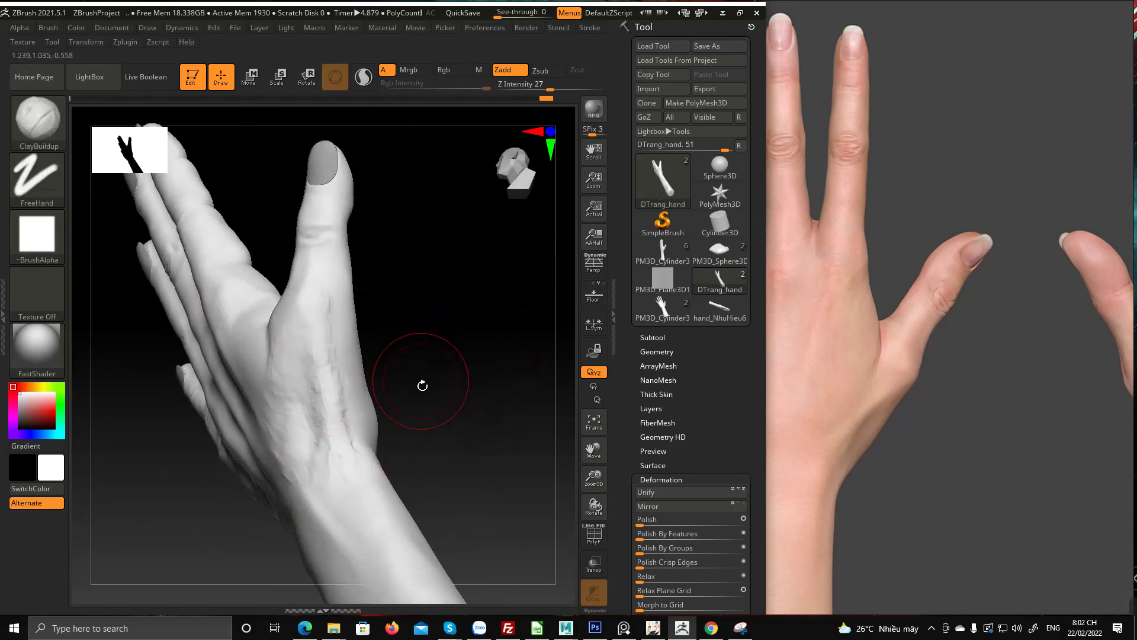
pyautogui.keyDown('ctrl'); pyautogui.moveTo(421, 385); pyautogui.dragTo(394, 330, button='right'); pyautogui.keyUp('ctrl')
pyautogui.moveTo(394, 331); pyautogui.dragTo(400, 361)
pyautogui.keyDown('ctrl'); pyautogui.moveTo(401, 361); pyautogui.dragTo(439, 408, button='right'); pyautogui.keyUp('ctrl')
pyautogui.moveTo(439, 409)
pyautogui.mouseDown()
pyautogui.moveTo(421, 403)
pyautogui.moveTo(437, 398)
pyautogui.mouseUp()
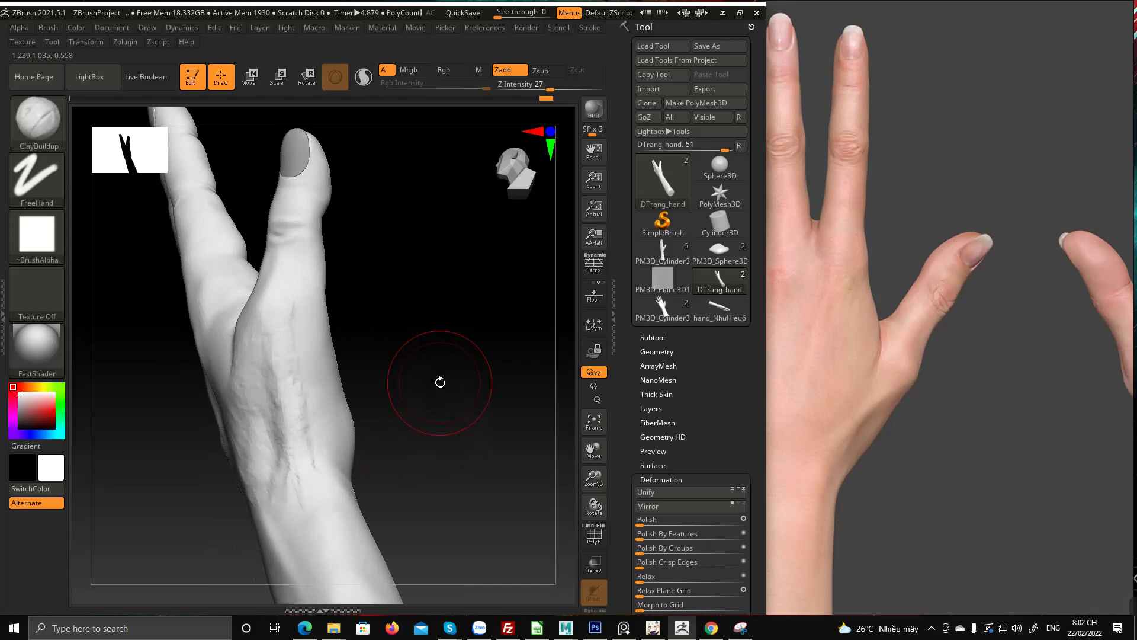
pyautogui.click(740, 628)
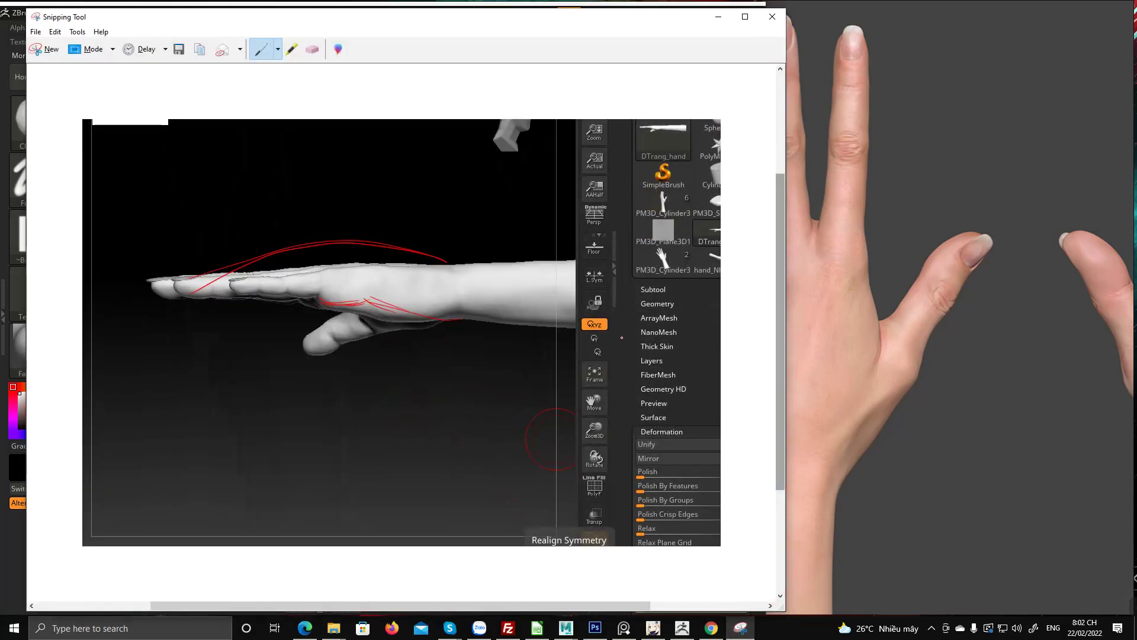
pyautogui.click(46, 49)
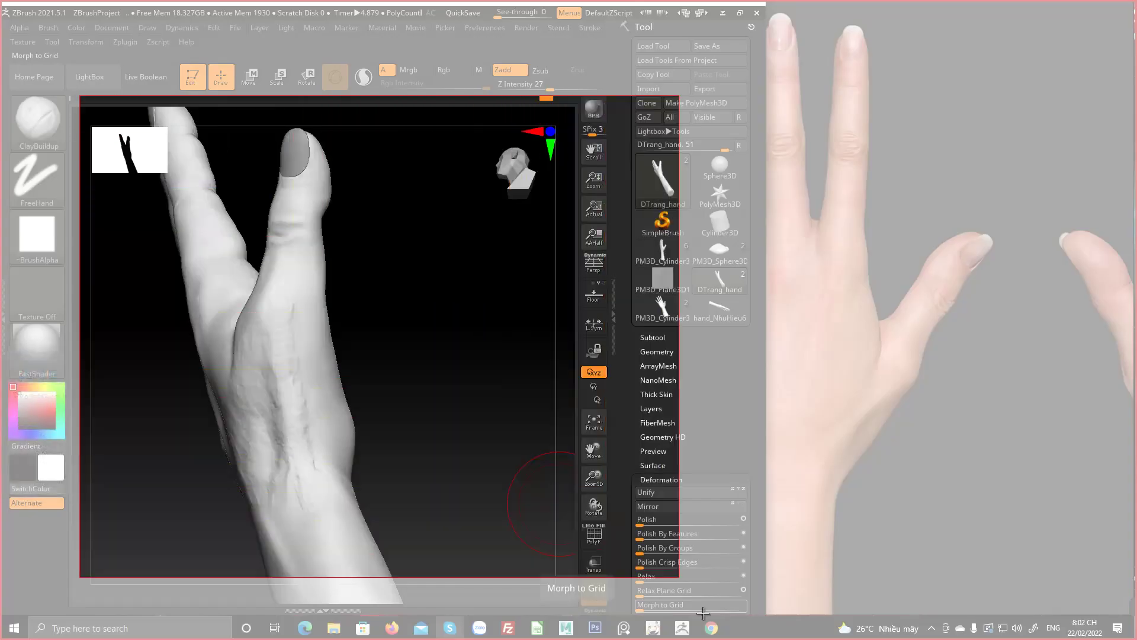
pyautogui.click(703, 613)
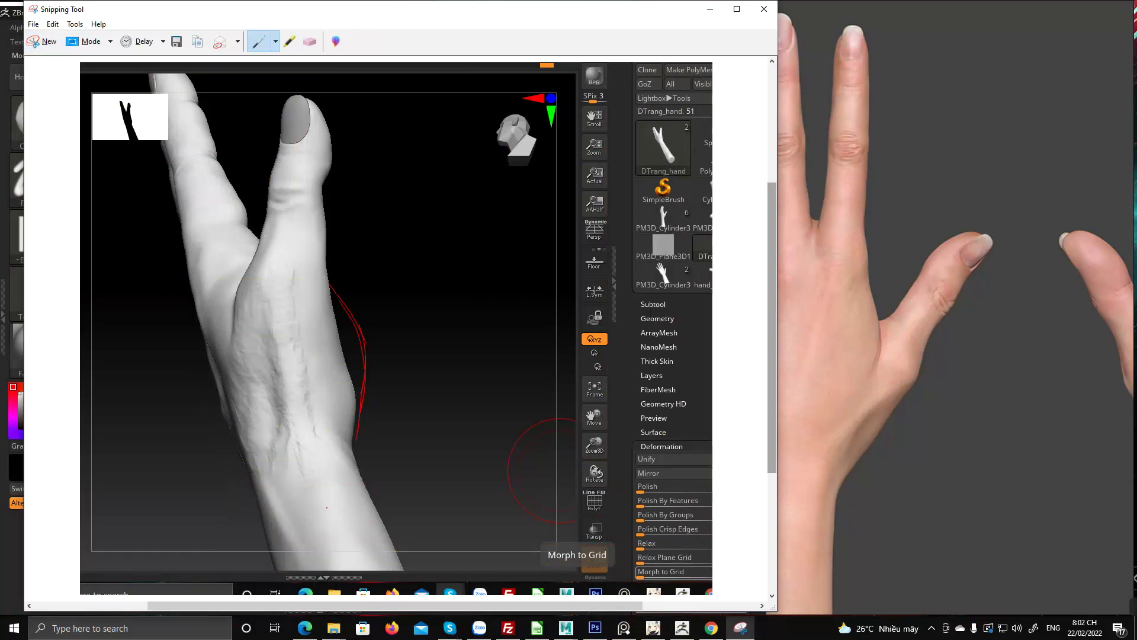
# Bring the palm reference into view and build up the thumb pad on the palm with ClayBuildup strokes
pyautogui.click(825, 343)
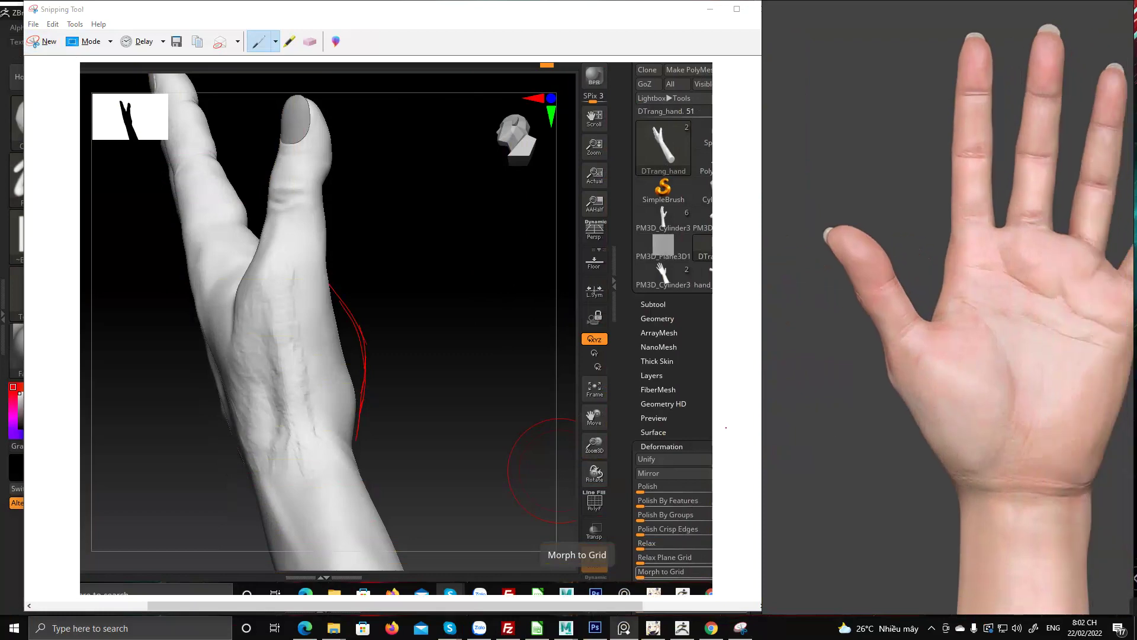
pyautogui.click(711, 8)
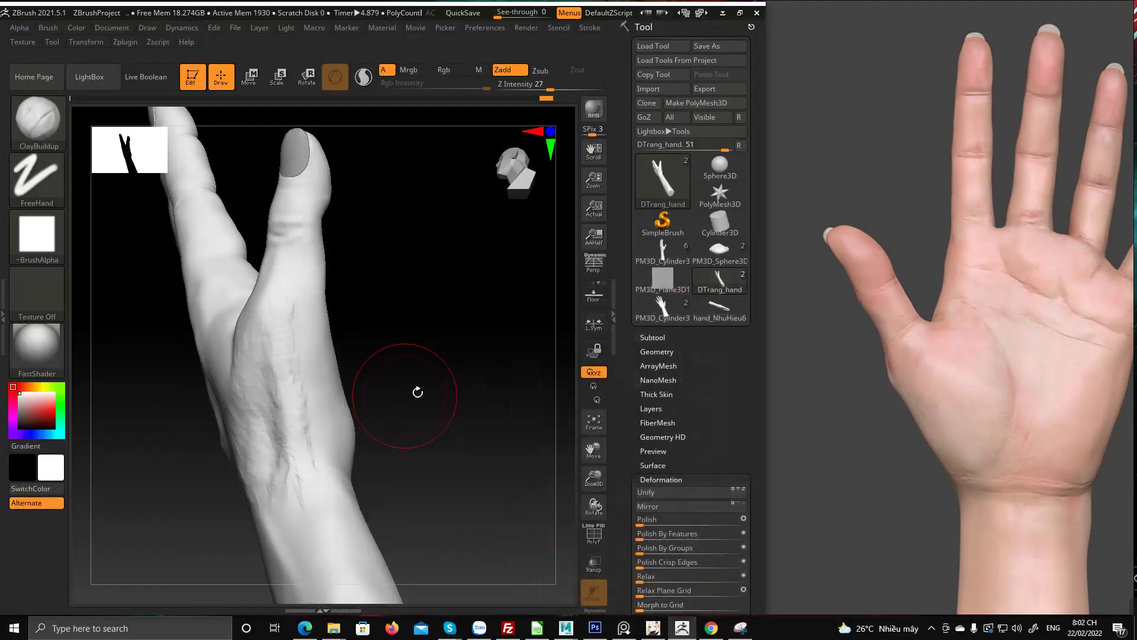
pyautogui.moveTo(417, 389); pyautogui.dragTo(410, 406)
pyautogui.moveTo(410, 406)
pyautogui.mouseDown(button='right')
pyautogui.moveTo(419, 411)
pyautogui.moveTo(440, 379)
pyautogui.moveTo(388, 437)
pyautogui.moveTo(444, 492)
pyautogui.mouseUp(button='right')
pyautogui.moveTo(442, 345)
pyautogui.mouseDown(button='right')
pyautogui.moveTo(443, 356)
pyautogui.moveTo(338, 332)
pyautogui.mouseUp(button='right')
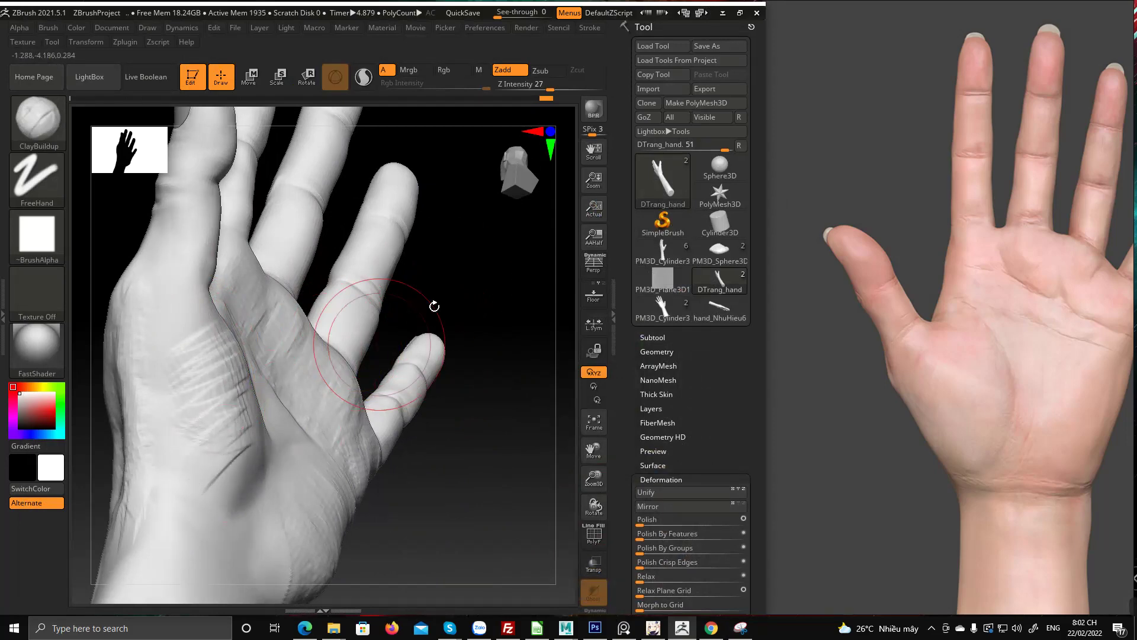
pyautogui.moveTo(434, 307)
pyautogui.mouseDown(button='right')
pyautogui.moveTo(470, 275)
pyautogui.moveTo(396, 322)
pyautogui.moveTo(242, 375)
pyautogui.mouseUp(button='right')
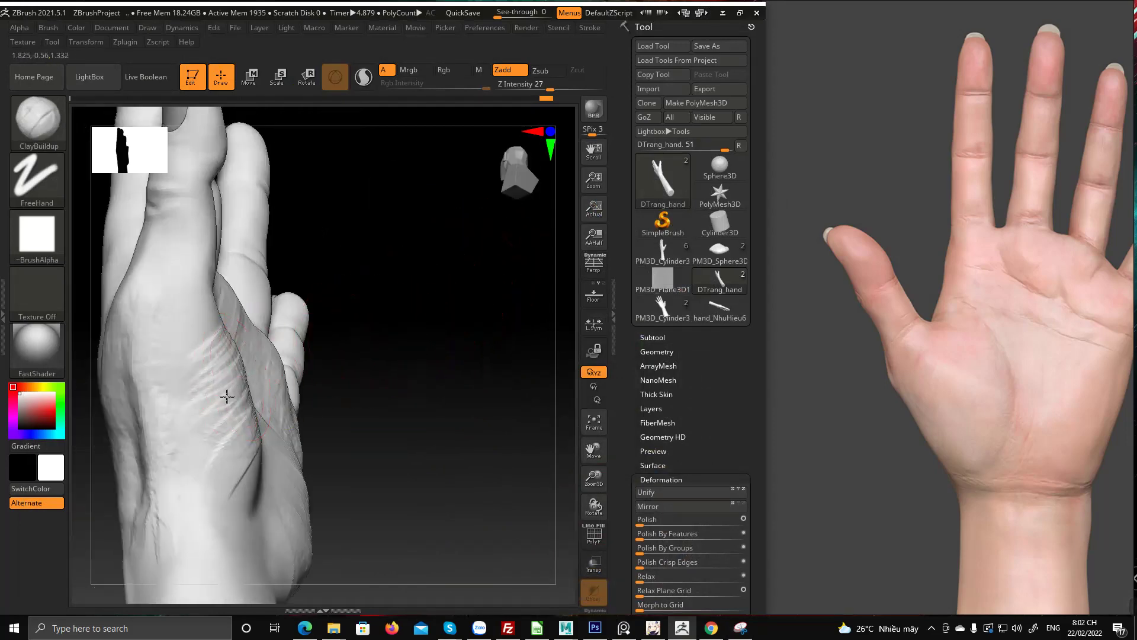
pyautogui.moveTo(396, 312); pyautogui.dragTo(302, 332)
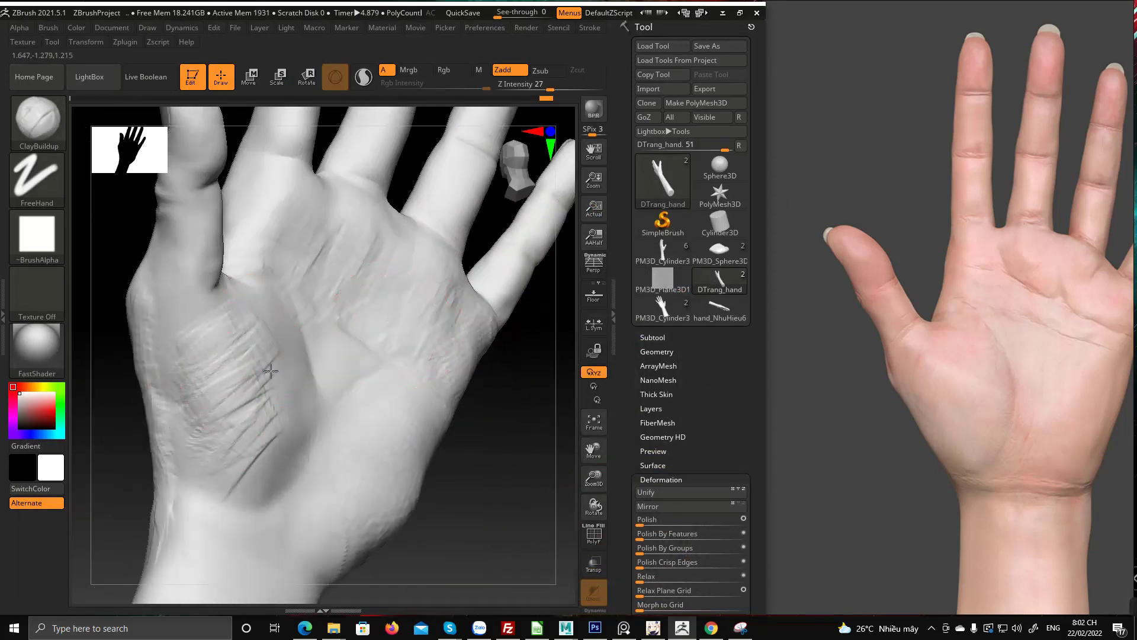
# Thicken the outer and lower part of the thumb pad with ClayBuildup, checking its bulge from the thumb side
pyautogui.moveTo(482, 446)
pyautogui.mouseDown(button='right')
pyautogui.moveTo(495, 401)
pyautogui.moveTo(386, 322)
pyautogui.moveTo(465, 325)
pyautogui.moveTo(442, 328)
pyautogui.moveTo(483, 310)
pyautogui.moveTo(475, 290)
pyautogui.moveTo(508, 266)
pyautogui.moveTo(497, 276)
pyautogui.mouseUp(button='right')
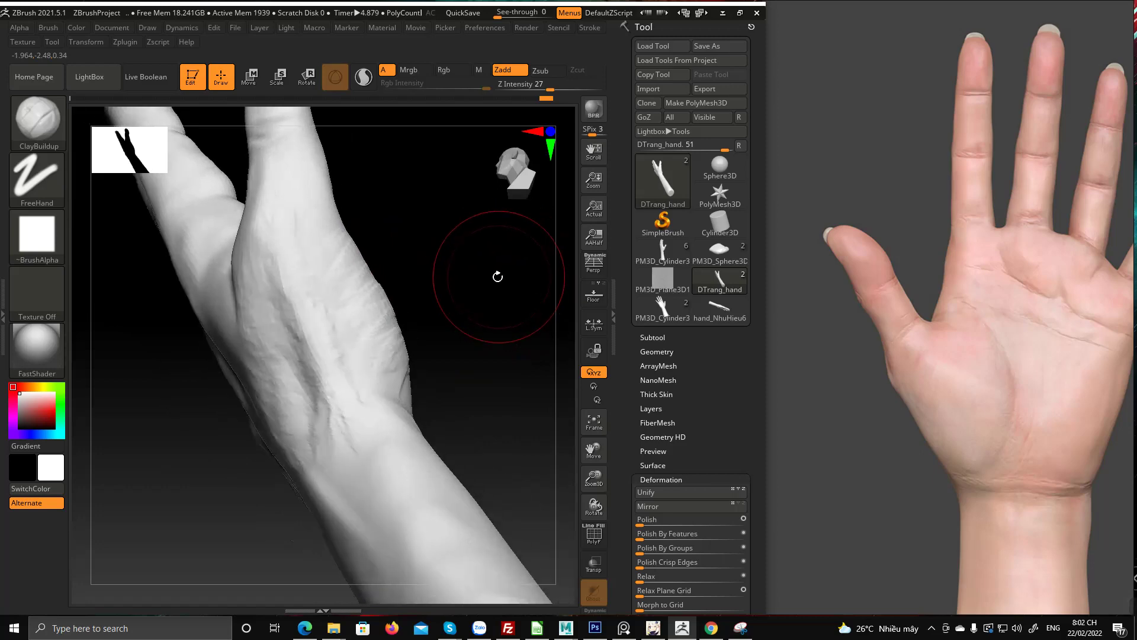
pyautogui.moveTo(452, 376)
pyautogui.keyDown('ctrl'); pyautogui.mouseDown(button='right')
pyautogui.moveTo(408, 366)
pyautogui.moveTo(375, 322)
pyautogui.moveTo(389, 452)
pyautogui.moveTo(406, 394)
pyautogui.moveTo(432, 441)
pyautogui.moveTo(409, 502)
pyautogui.moveTo(335, 279)
pyautogui.moveTo(232, 370)
pyautogui.mouseUp(button='right'); pyautogui.keyUp('ctrl')
pyautogui.moveTo(264, 389); pyautogui.dragTo(335, 396)
pyautogui.moveTo(347, 412); pyautogui.dragTo(379, 407, button='right')
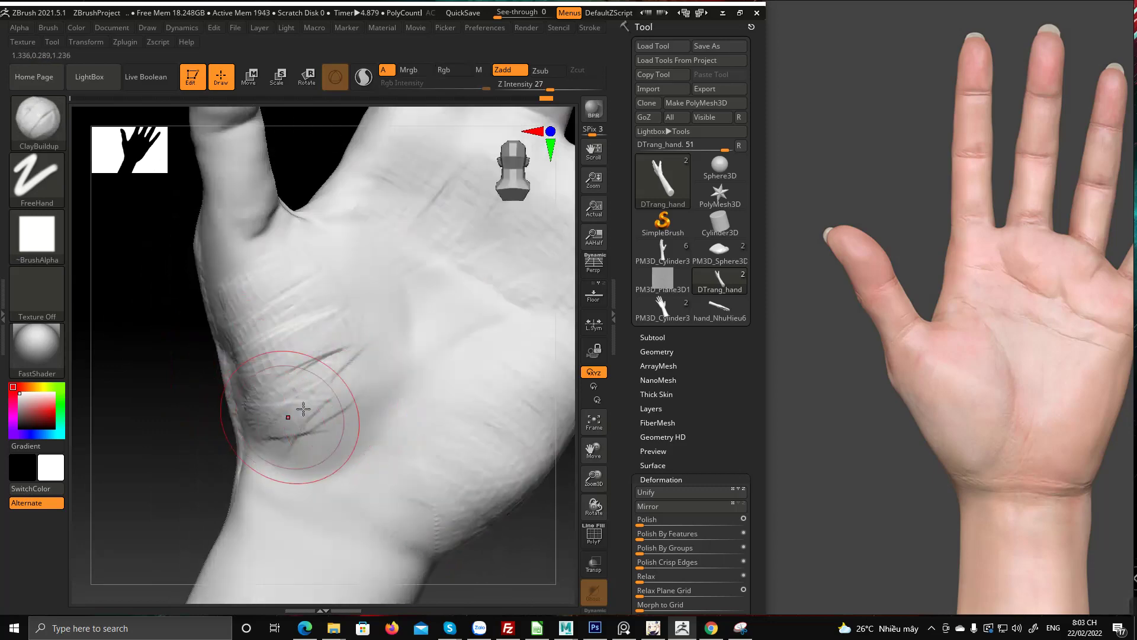
pyautogui.moveTo(257, 363); pyautogui.dragTo(261, 359)
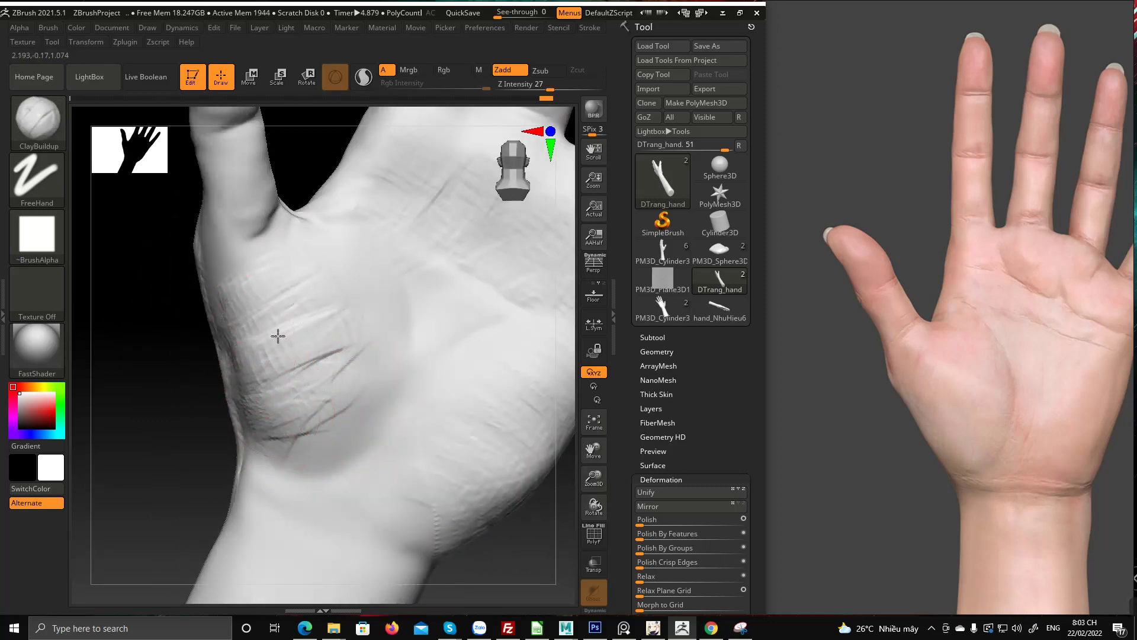
pyautogui.moveTo(266, 346); pyautogui.dragTo(196, 414, button='right')
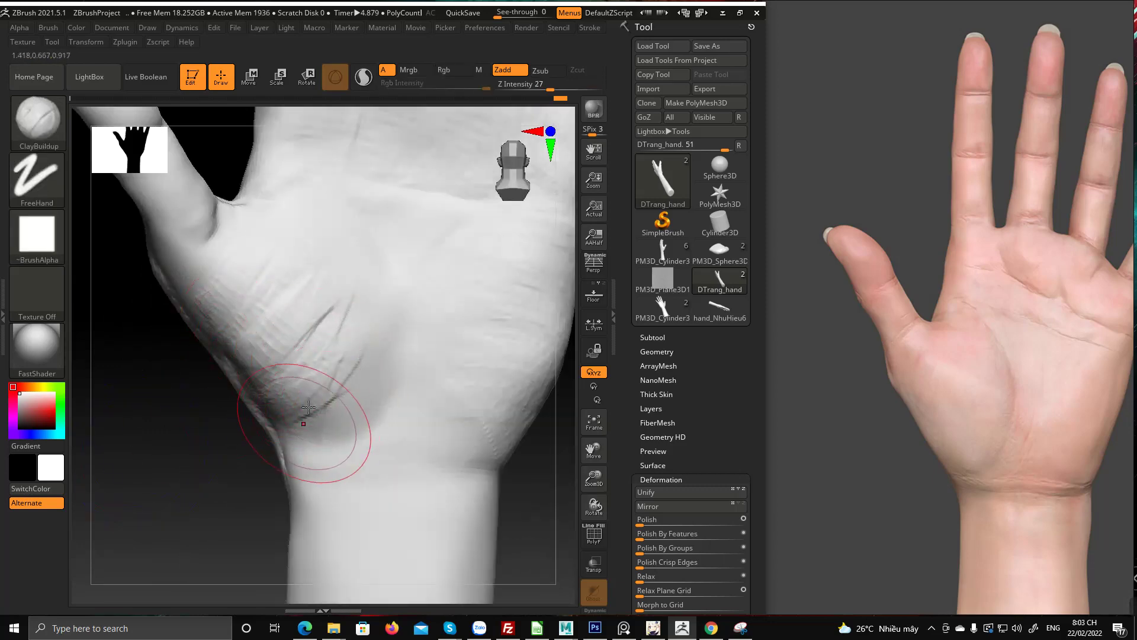
# Extend the ClayBuildup volume across the thumb pad's lower end and inner edge beside the palm hollow
pyautogui.moveTo(330, 411); pyautogui.dragTo(351, 362)
pyautogui.moveTo(355, 302)
pyautogui.mouseDown(button='right')
pyautogui.moveTo(336, 343)
pyautogui.moveTo(311, 334)
pyautogui.moveTo(337, 287)
pyautogui.mouseUp(button='right')
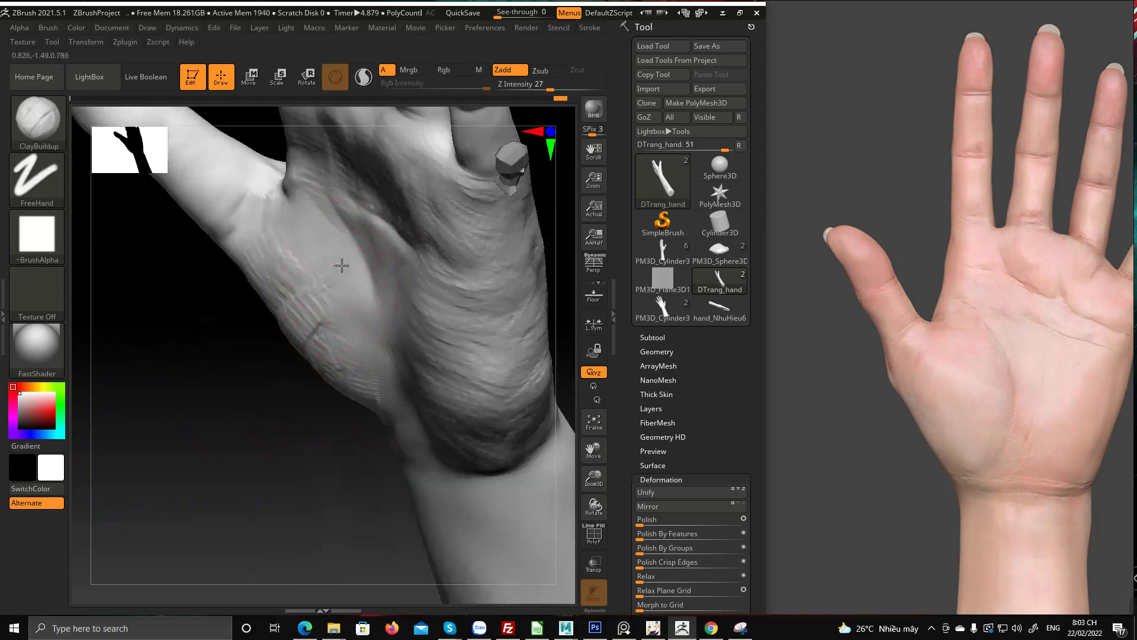
pyautogui.moveTo(340, 329); pyautogui.dragTo(328, 228, button='right')
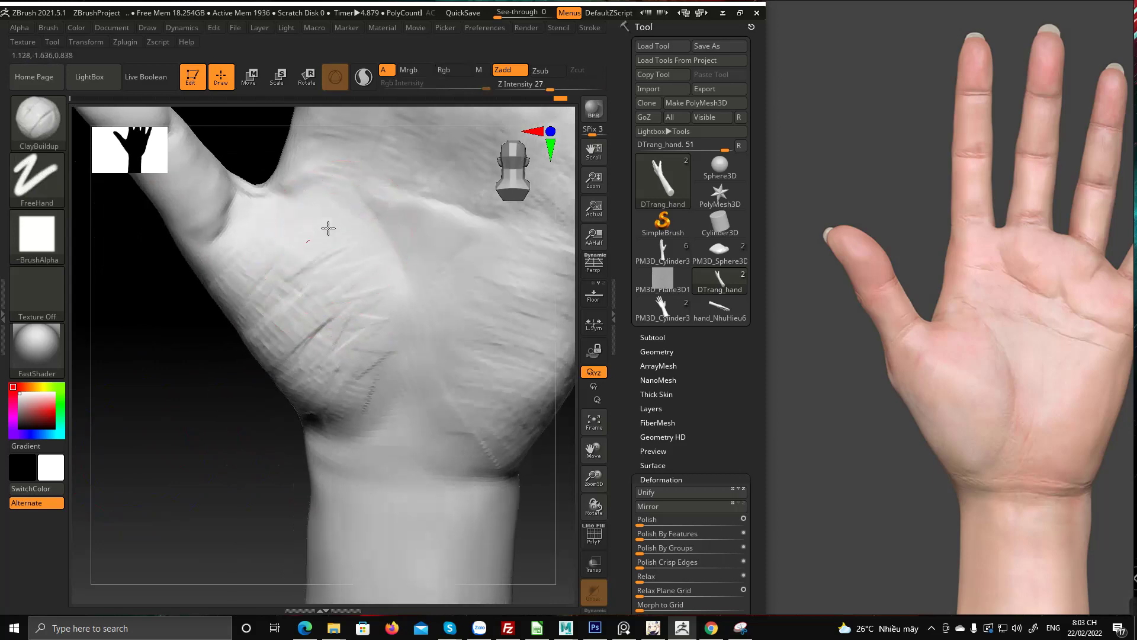
pyautogui.moveTo(248, 324); pyautogui.dragTo(294, 207, button='right')
pyautogui.keyDown('ctrl'); pyautogui.moveTo(340, 319); pyautogui.dragTo(52, 467, button='right'); pyautogui.keyUp('ctrl')
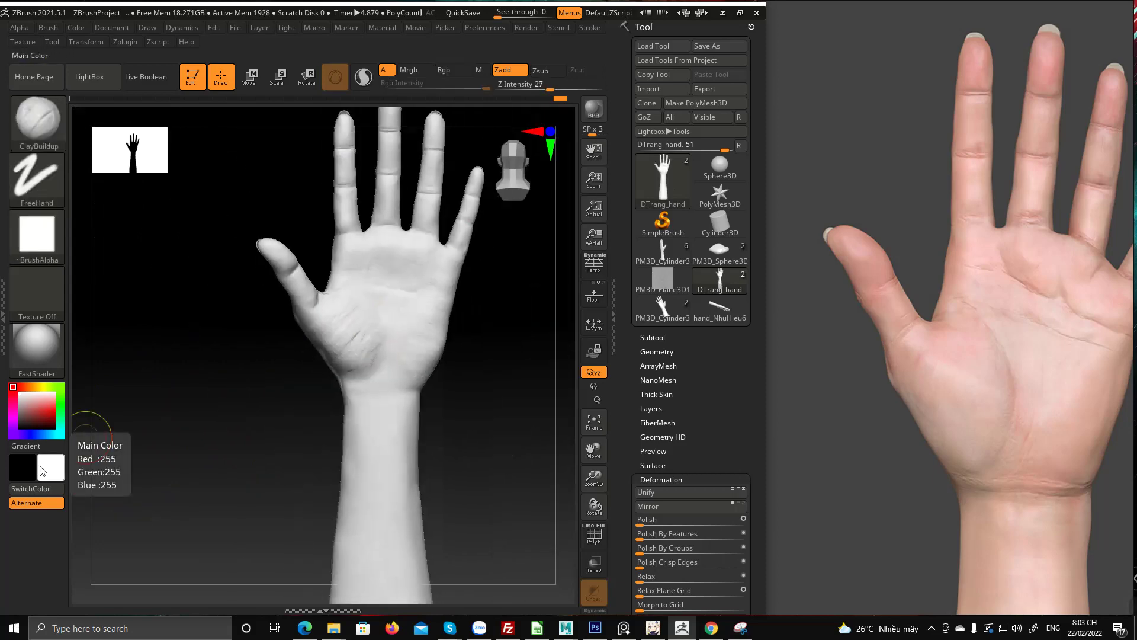
# Blend the thumb pad toward the thumb web and add smaller ClayBuildup strokes along the crease at the thumb's base
pyautogui.keyDown('ctrl'); pyautogui.moveTo(394, 373); pyautogui.dragTo(317, 398, button='right'); pyautogui.keyUp('ctrl')
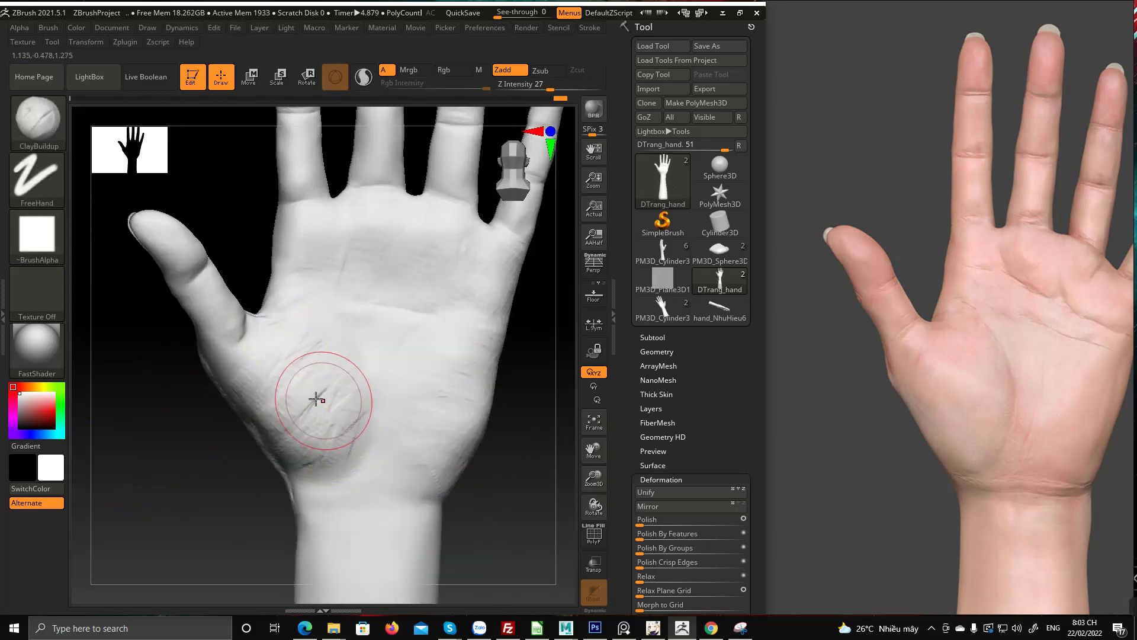
pyautogui.moveTo(205, 460); pyautogui.dragTo(221, 491, button='right')
pyautogui.press('shift')
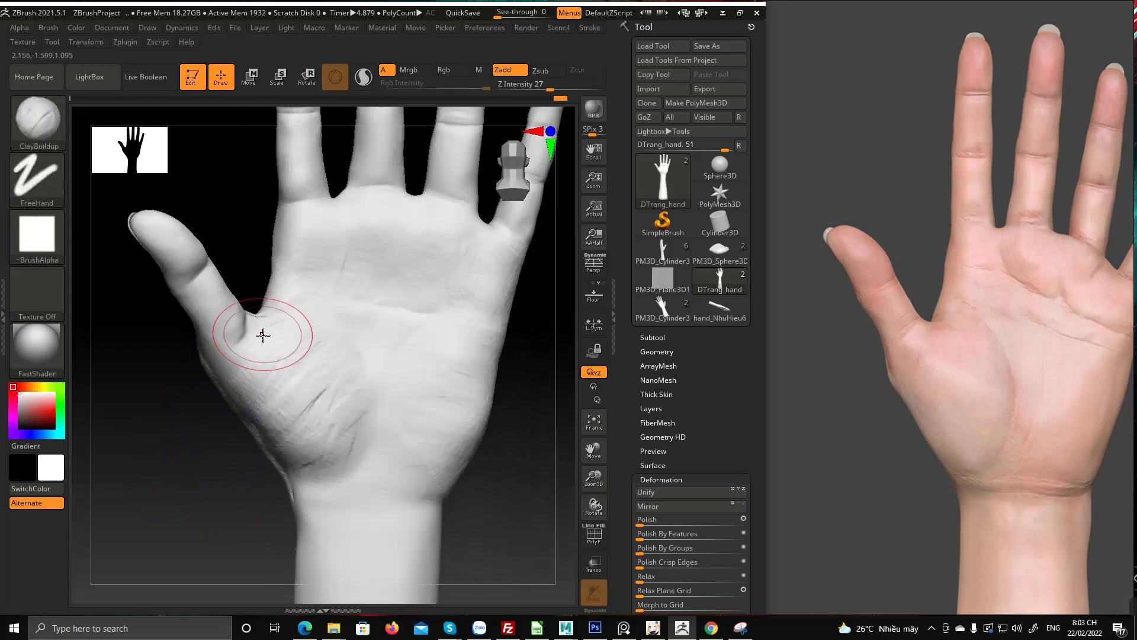
pyautogui.moveTo(261, 339)
pyautogui.mouseDown(button='right')
pyautogui.moveTo(296, 310)
pyautogui.moveTo(305, 343)
pyautogui.moveTo(299, 314)
pyautogui.moveTo(325, 300)
pyautogui.moveTo(313, 289)
pyautogui.moveTo(254, 314)
pyautogui.moveTo(231, 357)
pyautogui.moveTo(268, 375)
pyautogui.mouseUp(button='right')
pyautogui.press('space')
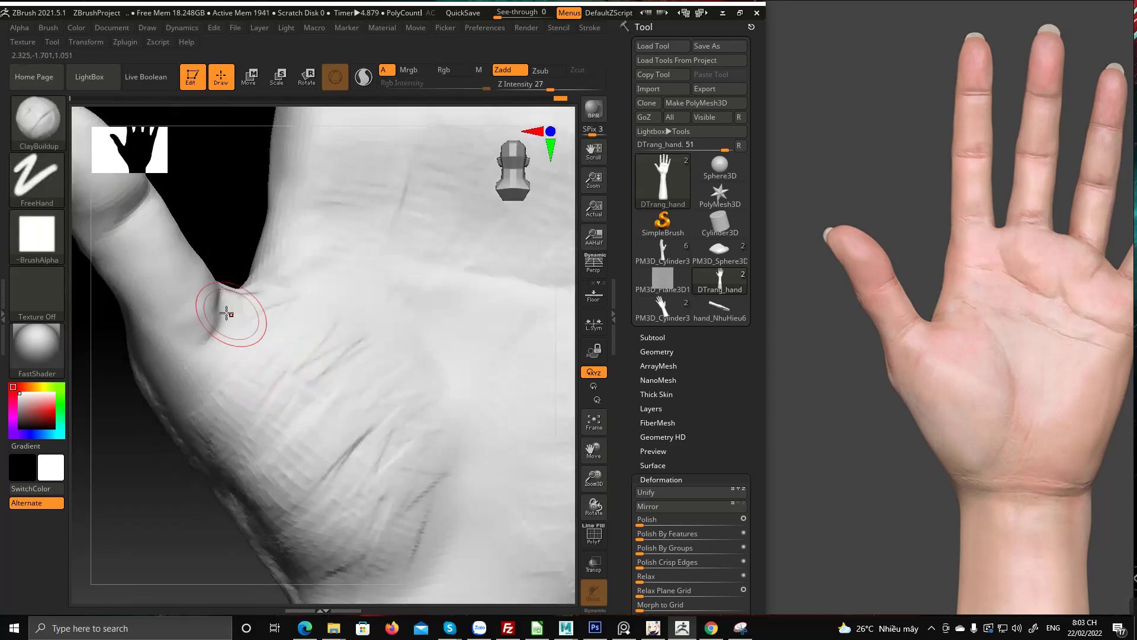
pyautogui.moveTo(228, 312)
pyautogui.mouseDown(button='right')
pyautogui.moveTo(244, 309)
pyautogui.moveTo(241, 279)
pyautogui.moveTo(229, 317)
pyautogui.moveTo(199, 347)
pyautogui.moveTo(244, 300)
pyautogui.moveTo(208, 320)
pyautogui.moveTo(170, 272)
pyautogui.moveTo(252, 320)
pyautogui.moveTo(187, 303)
pyautogui.mouseUp(button='right')
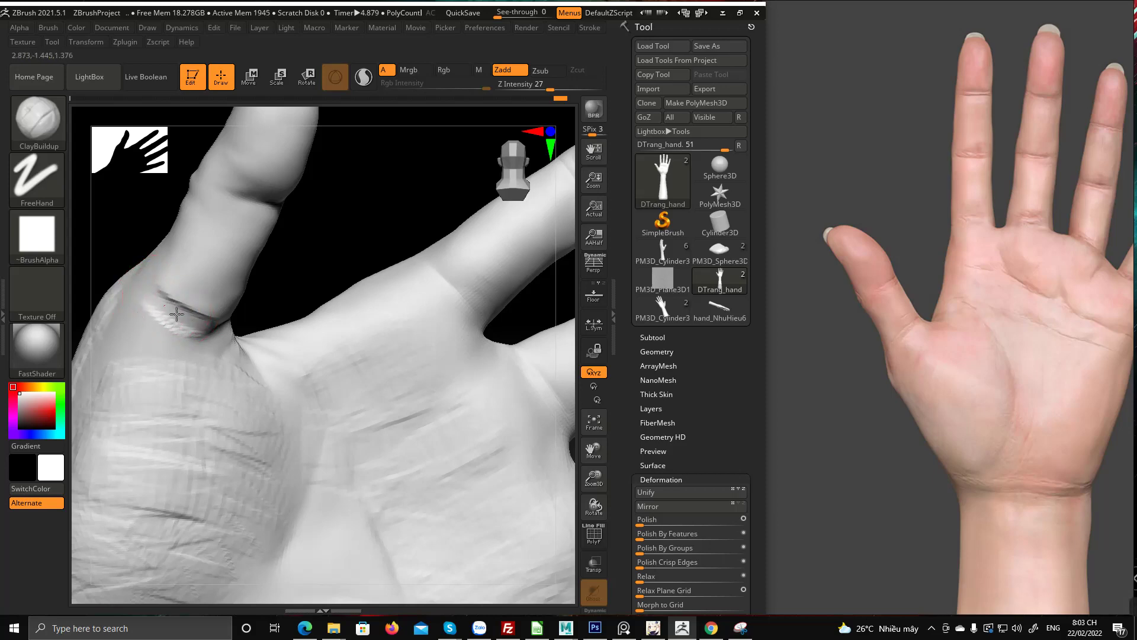
# Build up and smooth the crease area at the thumb's base with ClayBuildup, checking its shape from the thumb side and palm
pyautogui.moveTo(261, 286)
pyautogui.mouseDown(button='right')
pyautogui.moveTo(198, 262)
pyautogui.moveTo(142, 285)
pyautogui.mouseUp(button='right')
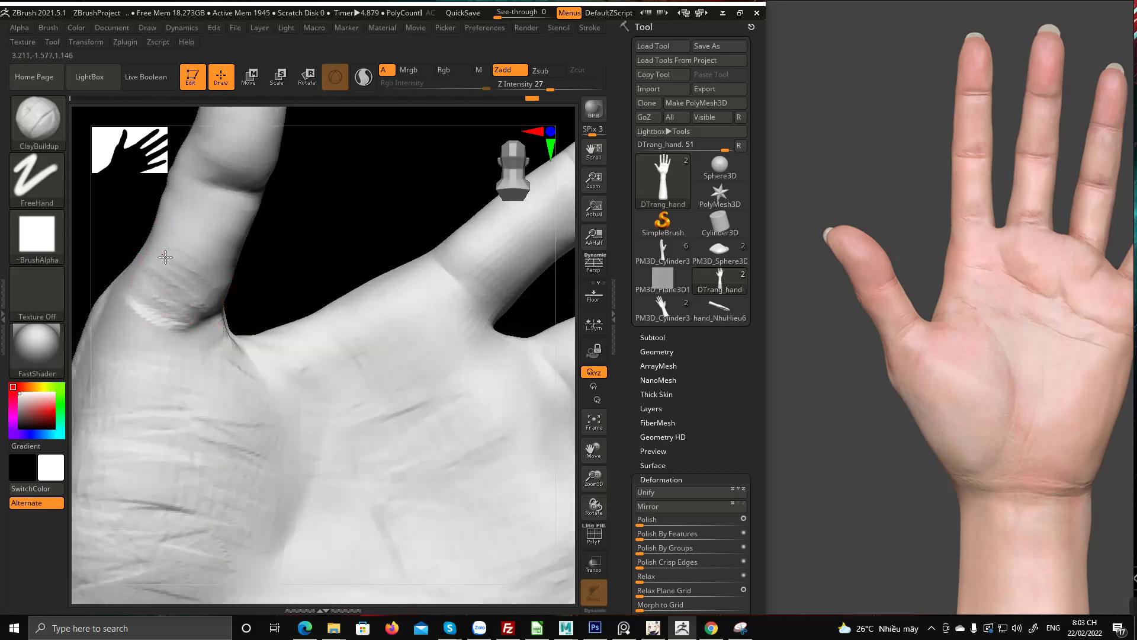
pyautogui.moveTo(204, 246); pyautogui.dragTo(368, 432, button='right')
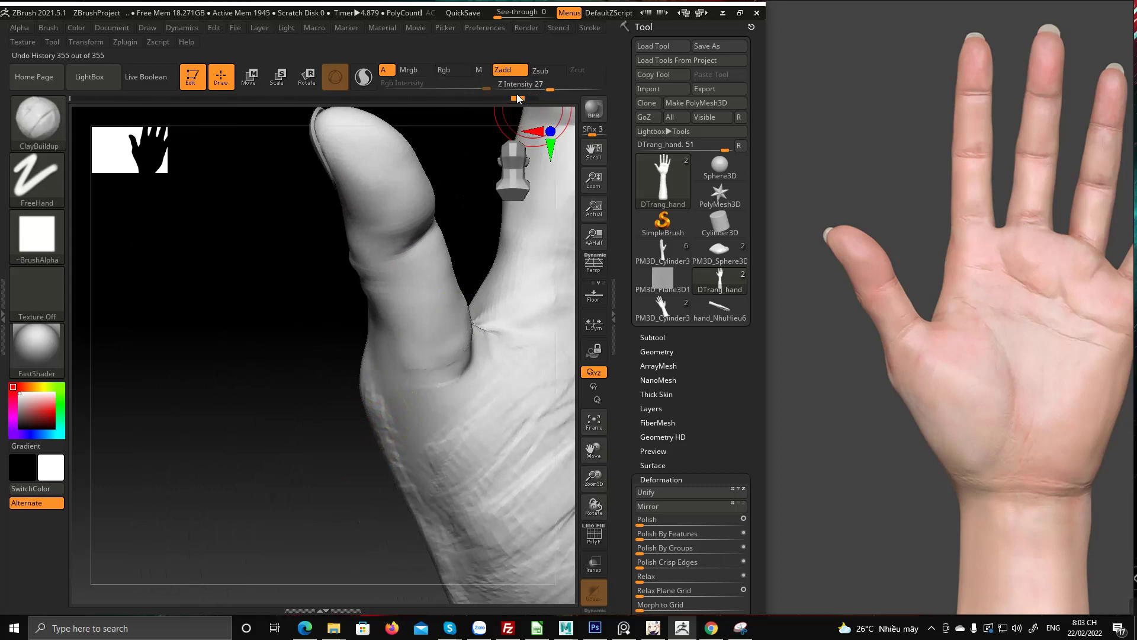
pyautogui.moveTo(222, 463); pyautogui.dragTo(289, 468)
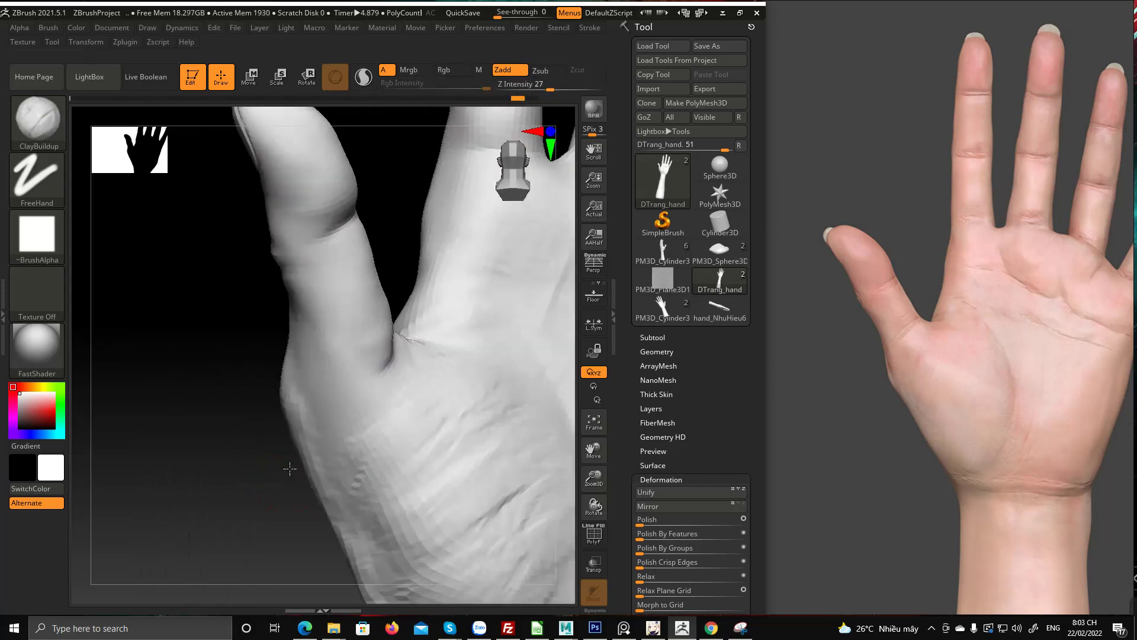
pyautogui.moveTo(289, 469)
pyautogui.mouseDown(button='right')
pyautogui.moveTo(332, 373)
pyautogui.moveTo(274, 426)
pyautogui.moveTo(271, 479)
pyautogui.moveTo(302, 452)
pyautogui.mouseUp(button='right')
pyautogui.moveTo(343, 386)
pyautogui.mouseDown(button='right')
pyautogui.moveTo(297, 468)
pyautogui.moveTo(470, 267)
pyautogui.moveTo(470, 314)
pyautogui.moveTo(385, 261)
pyautogui.moveTo(436, 338)
pyautogui.moveTo(447, 332)
pyautogui.moveTo(427, 330)
pyautogui.moveTo(409, 376)
pyautogui.moveTo(457, 389)
pyautogui.mouseUp(button='right')
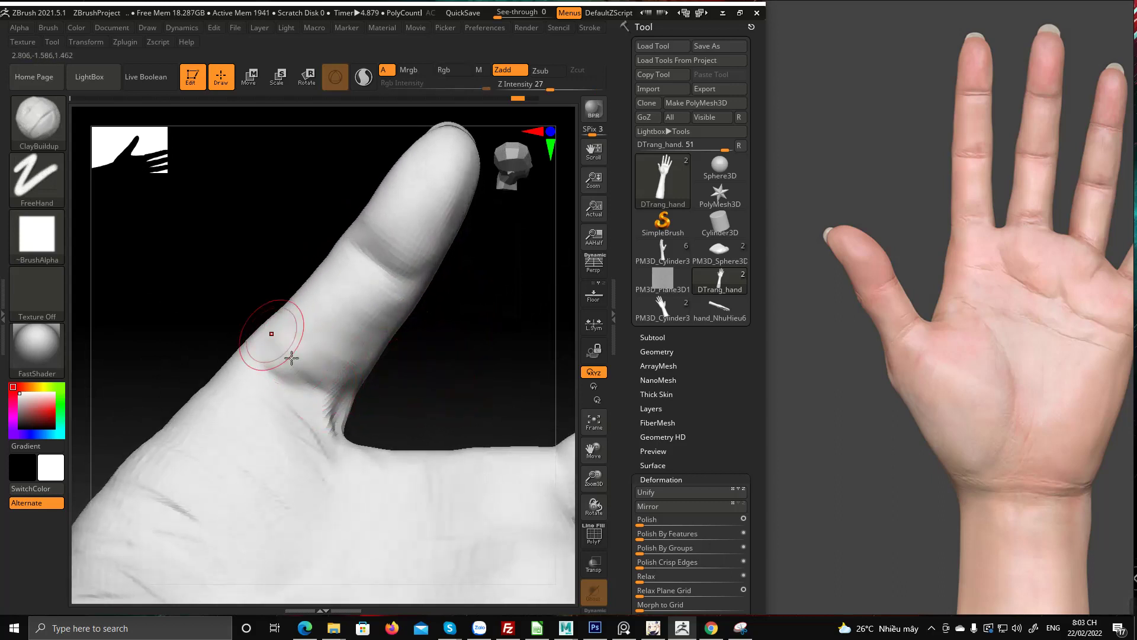
pyautogui.moveTo(433, 386)
pyautogui.mouseDown(button='right')
pyautogui.moveTo(441, 379)
pyautogui.moveTo(464, 406)
pyautogui.moveTo(452, 381)
pyautogui.moveTo(354, 320)
pyautogui.mouseUp(button='right')
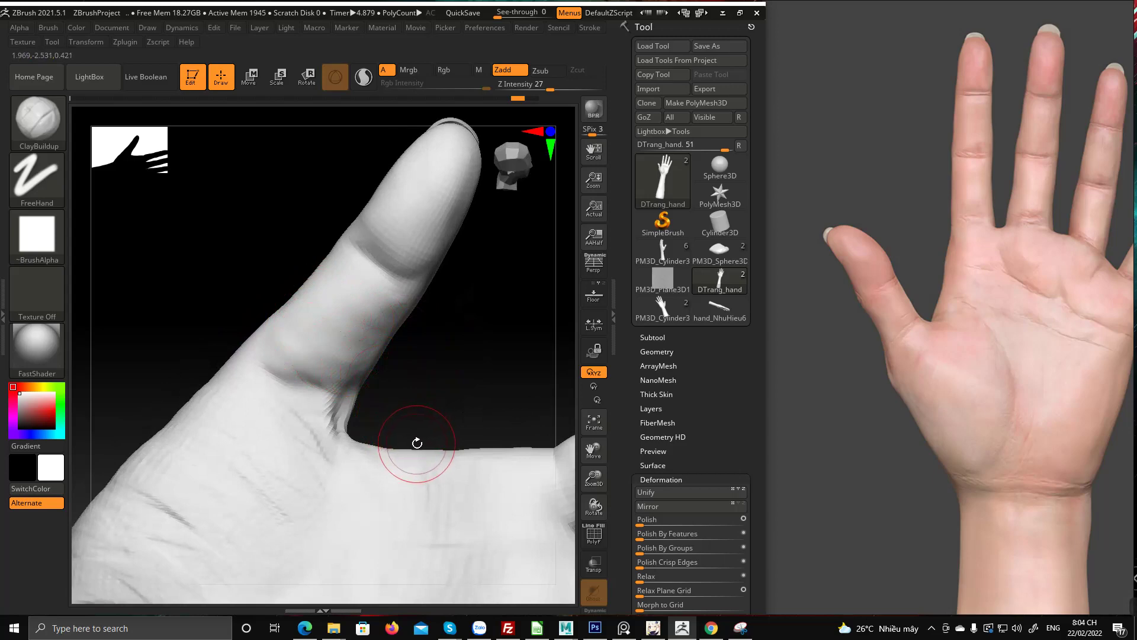
# Carve a sharp crease across the palm side of the thumb's base with the DamStandard brush
pyautogui.press('b')
pyautogui.press('d')
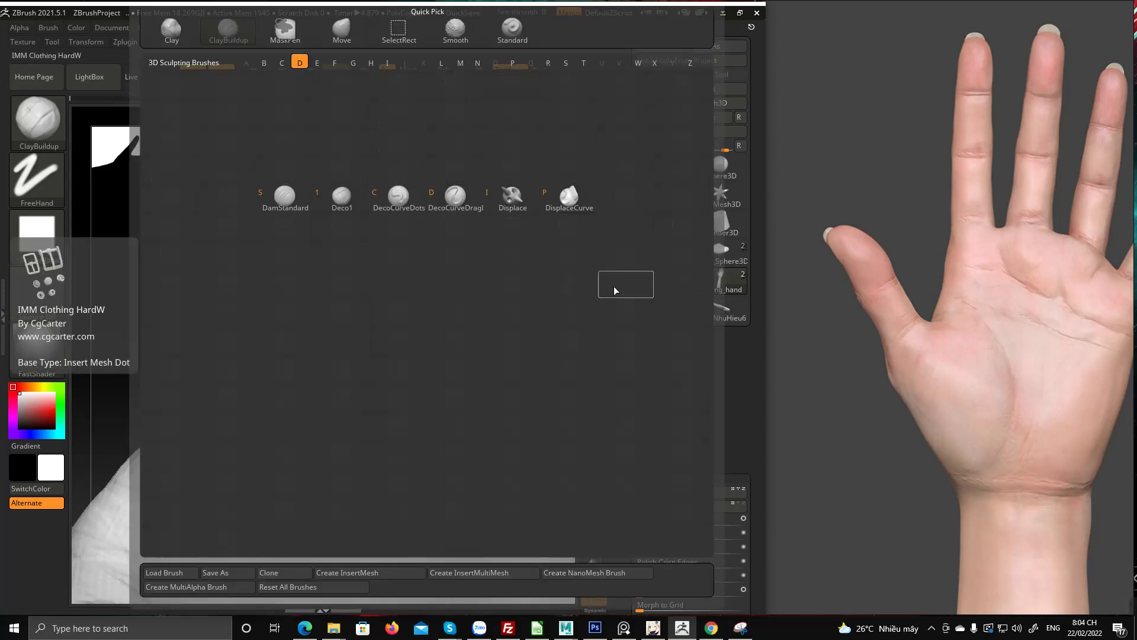
pyautogui.click(294, 203)
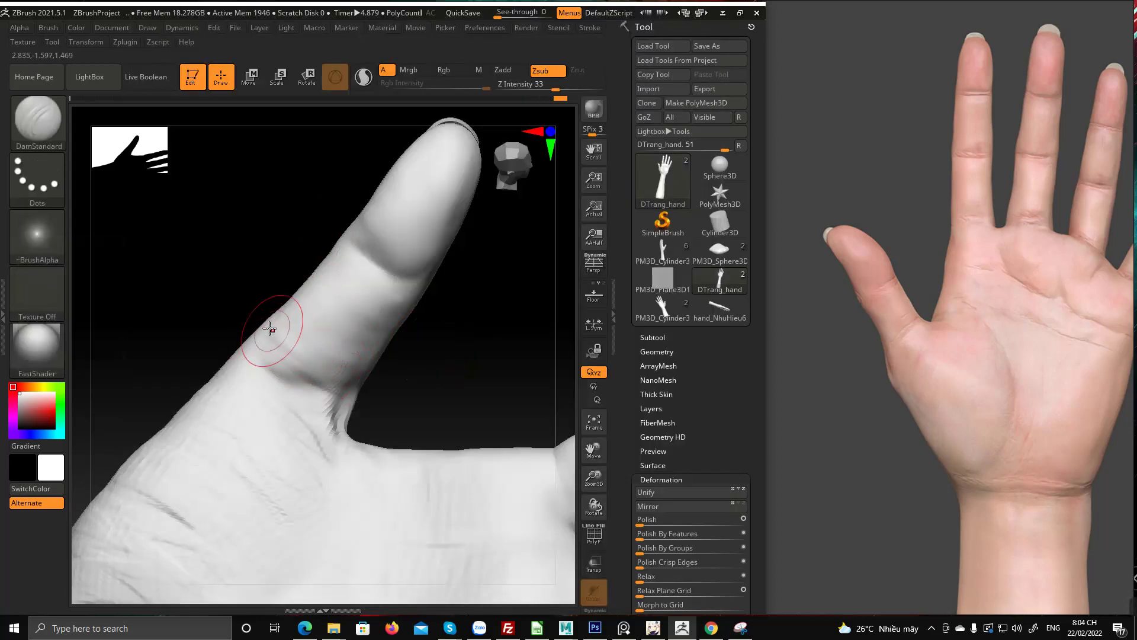
pyautogui.moveTo(341, 392); pyautogui.dragTo(287, 345)
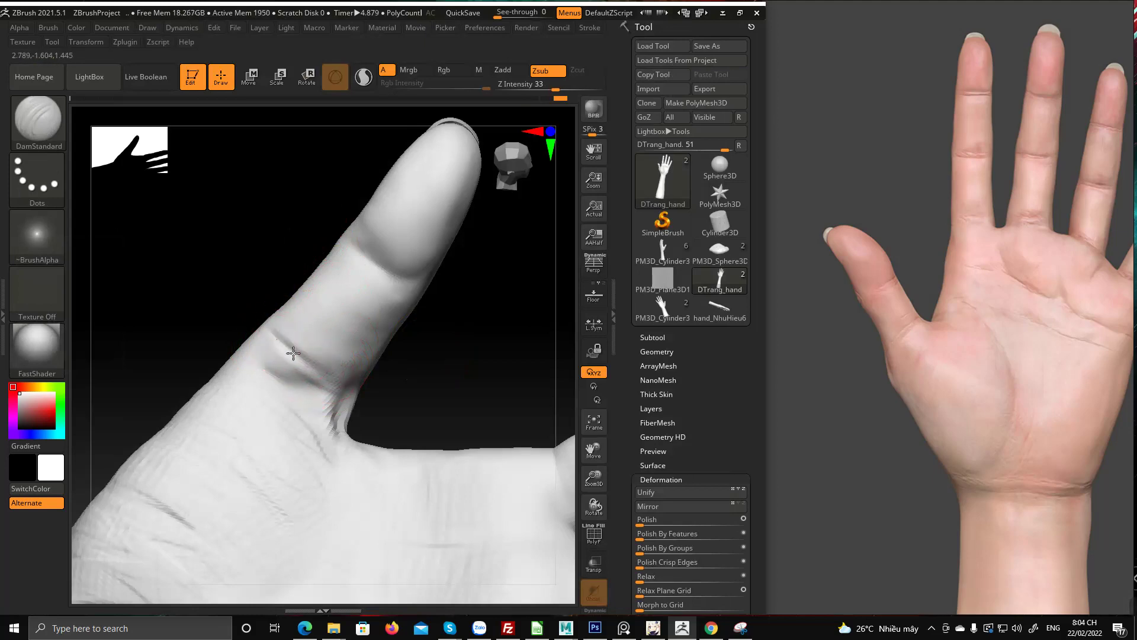
pyautogui.moveTo(370, 371); pyautogui.dragTo(364, 344)
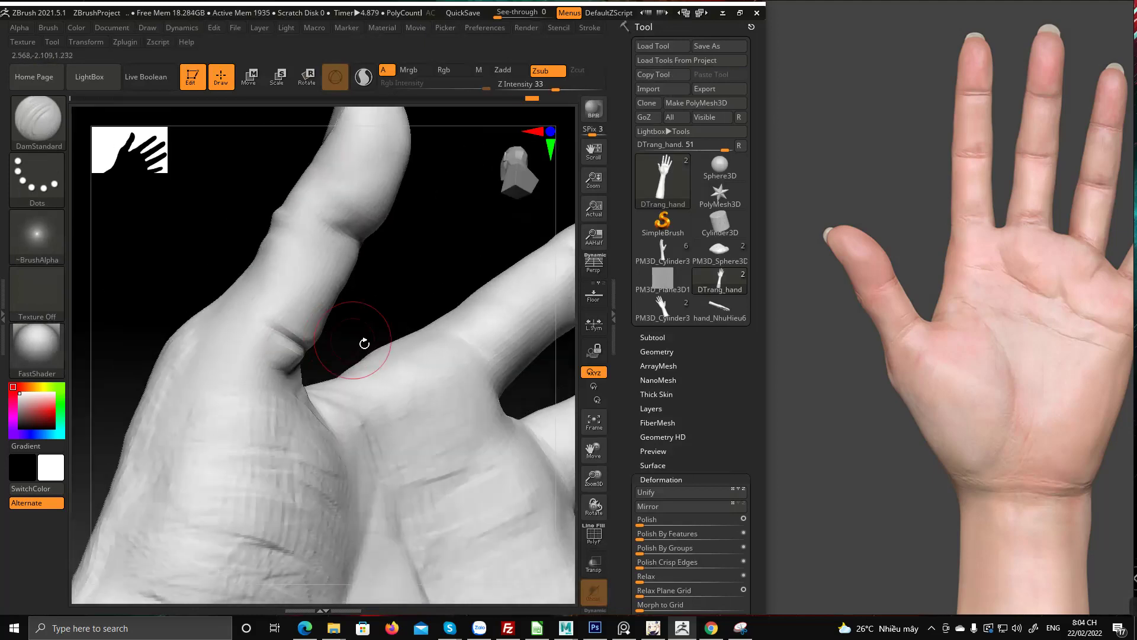
# Return to ClayBuildup and fill the skin fold just below the thumb-base crease, working toward the thumb web
pyautogui.press('b')
pyautogui.press('c')
pyautogui.press('b')
pyautogui.moveTo(381, 264); pyautogui.dragTo(352, 337)
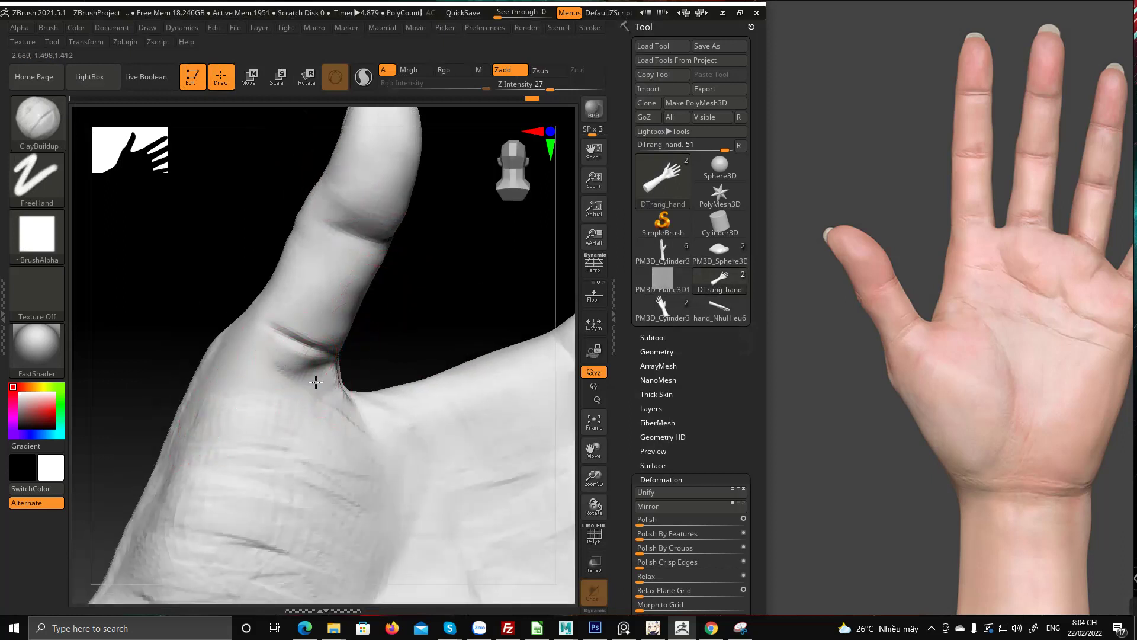
pyautogui.moveTo(397, 343); pyautogui.dragTo(345, 371)
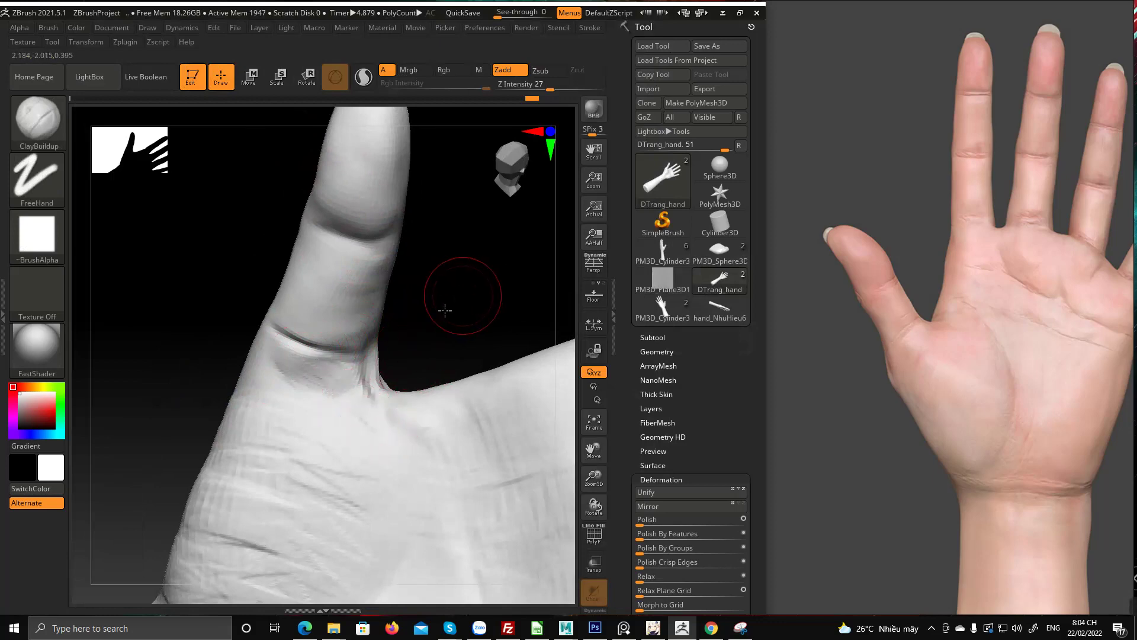
pyautogui.moveTo(444, 309); pyautogui.dragTo(345, 371)
pyautogui.moveTo(393, 329)
pyautogui.mouseDown()
pyautogui.moveTo(439, 290)
pyautogui.moveTo(305, 350)
pyautogui.moveTo(327, 345)
pyautogui.mouseUp()
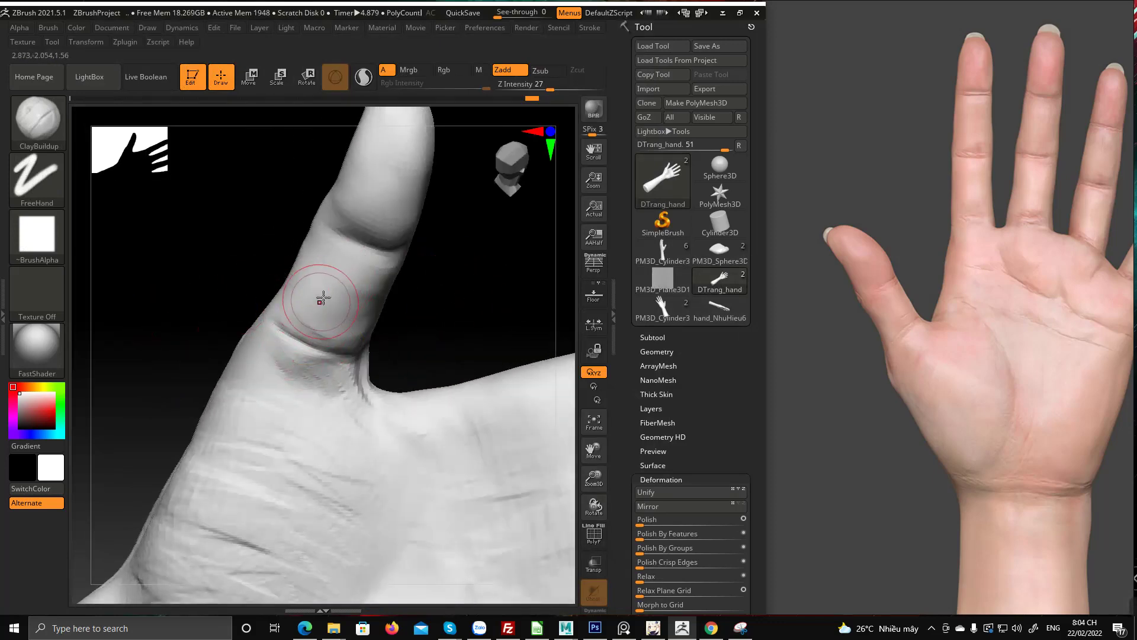
pyautogui.press('space')
pyautogui.moveTo(444, 305); pyautogui.dragTo(345, 340)
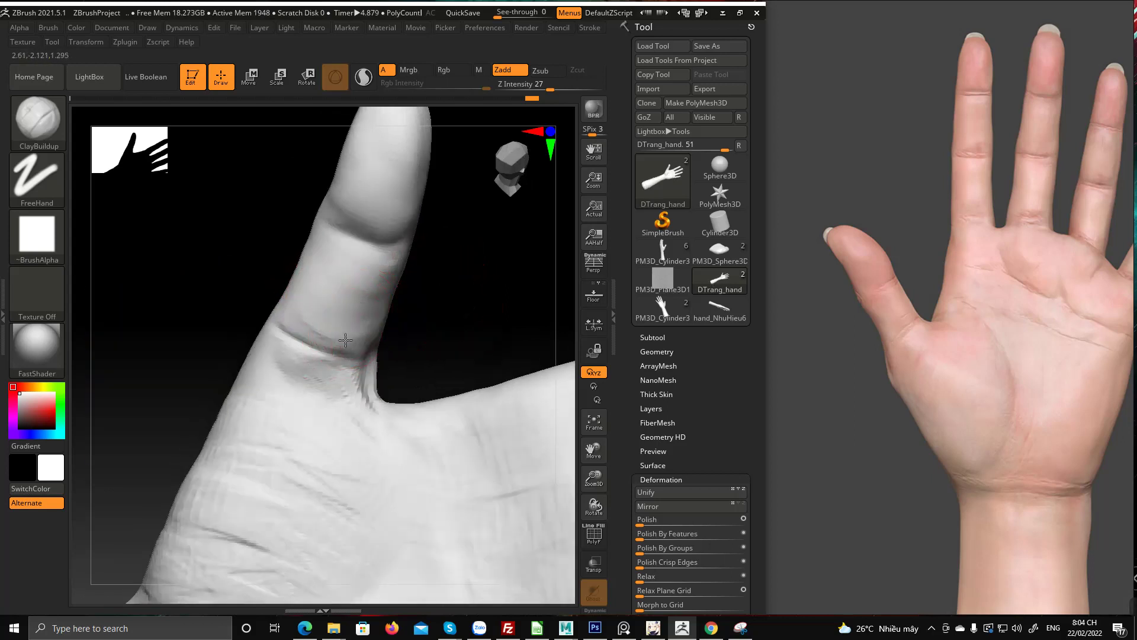
pyautogui.moveTo(446, 285); pyautogui.dragTo(380, 339)
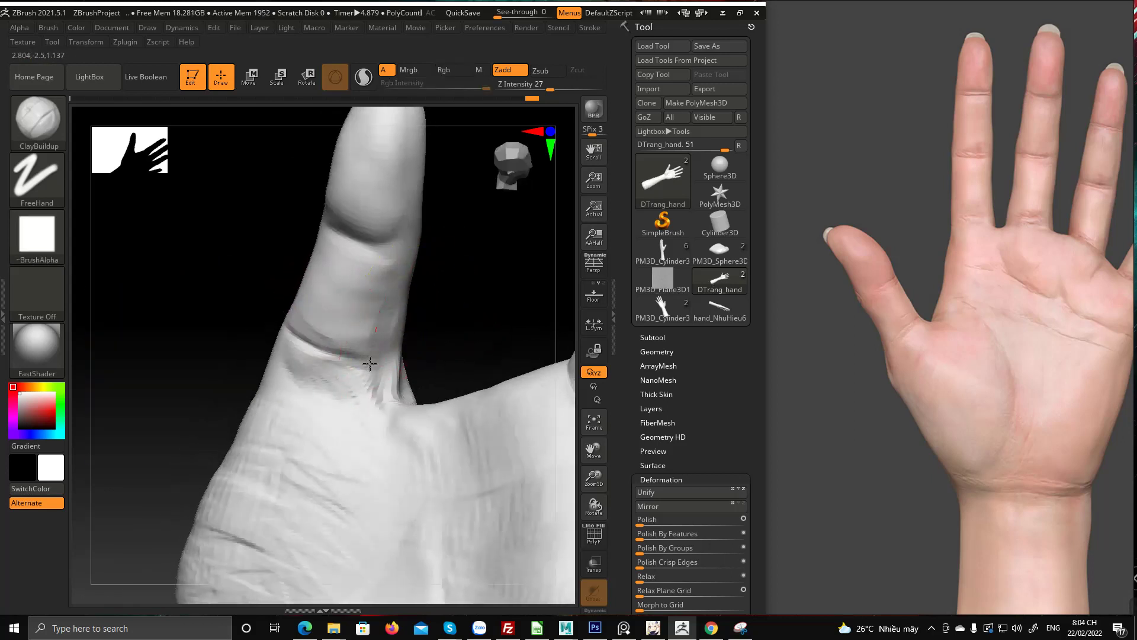
# Add volume to the thumb's lower segment above the base crease with larger ClayBuildup strokes and smooth it
pyautogui.moveTo(441, 295); pyautogui.dragTo(291, 333)
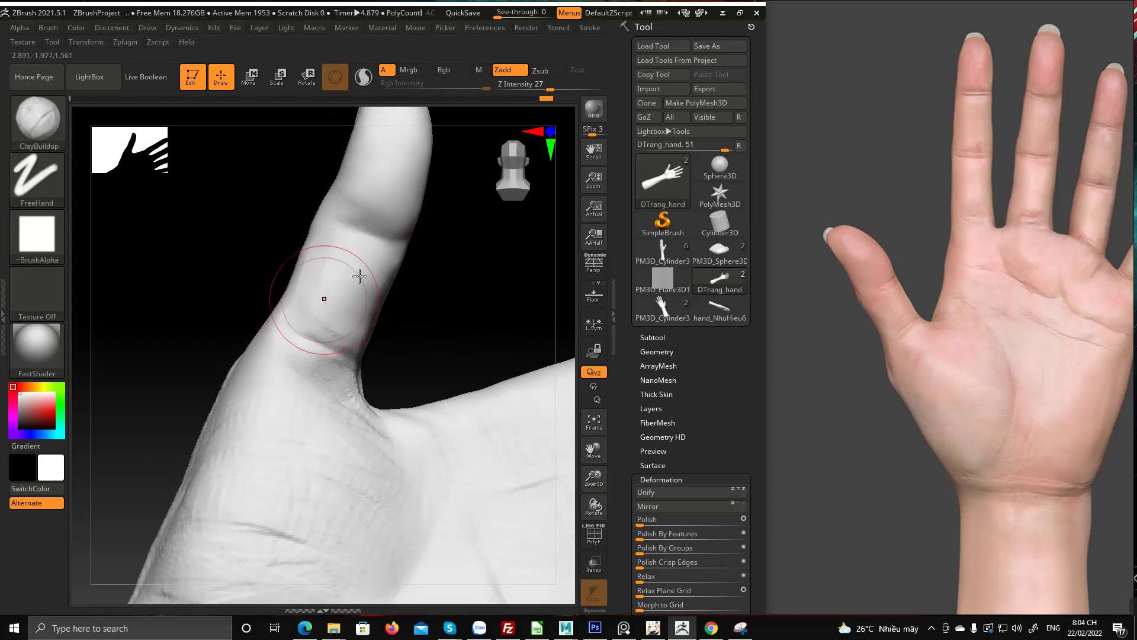
pyautogui.moveTo(360, 276); pyautogui.dragTo(309, 329)
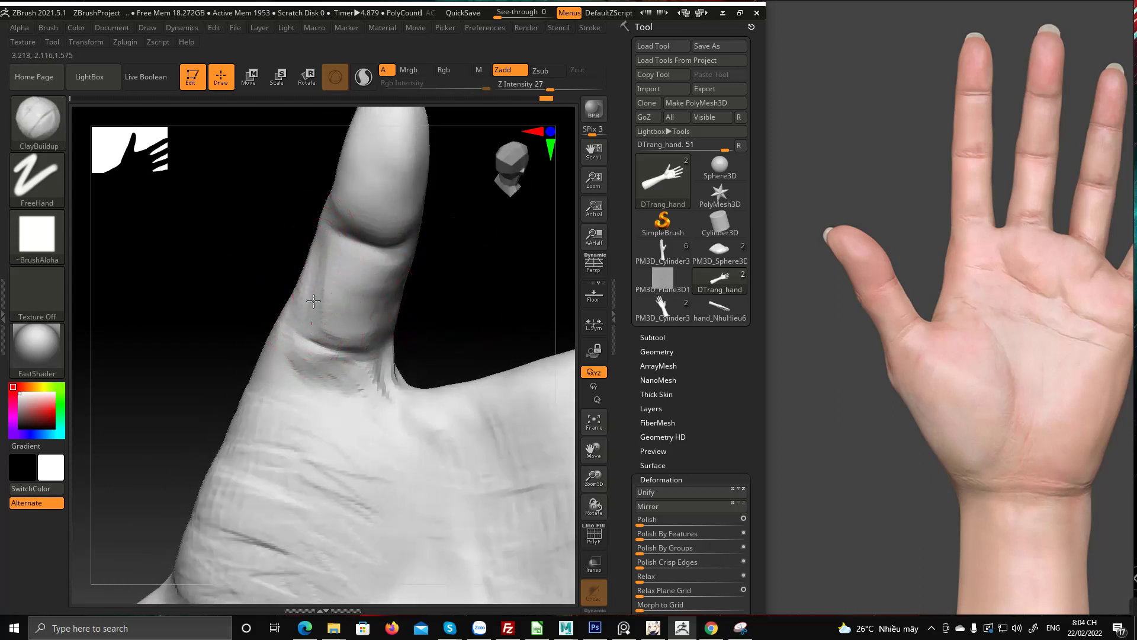
pyautogui.moveTo(305, 279); pyautogui.dragTo(333, 264)
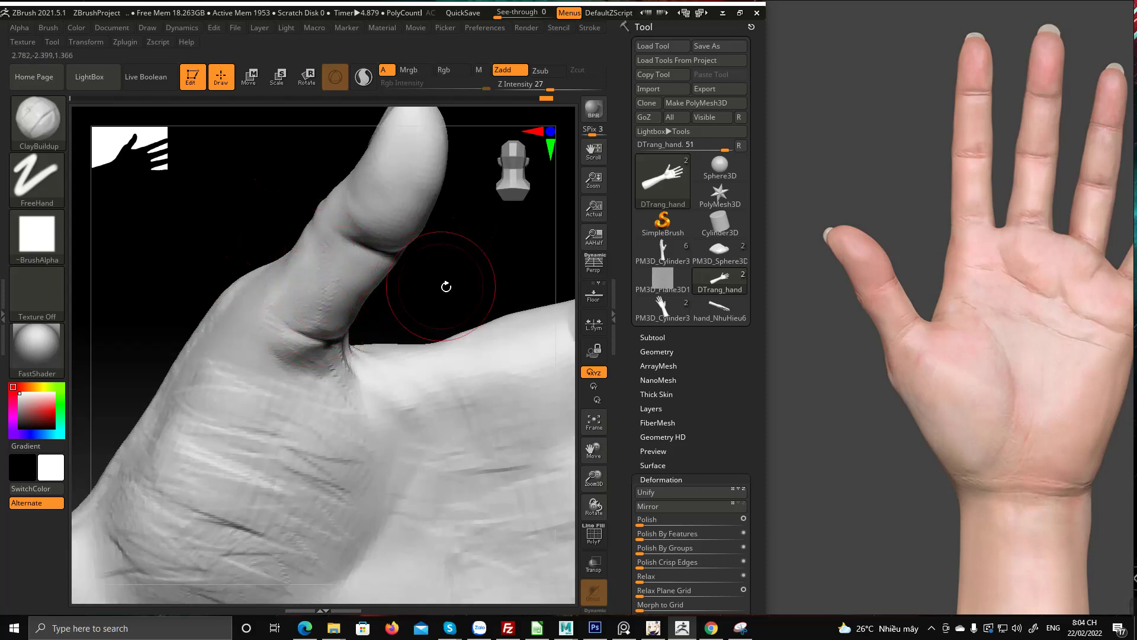
pyautogui.moveTo(446, 287); pyautogui.dragTo(299, 314)
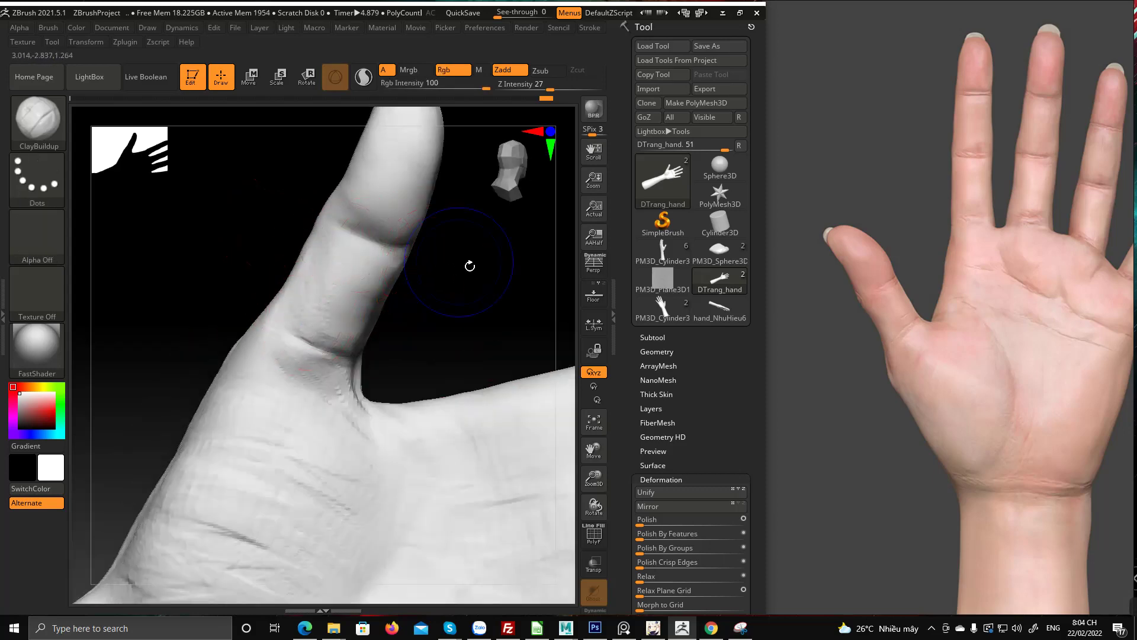
pyautogui.moveTo(469, 261); pyautogui.dragTo(368, 322)
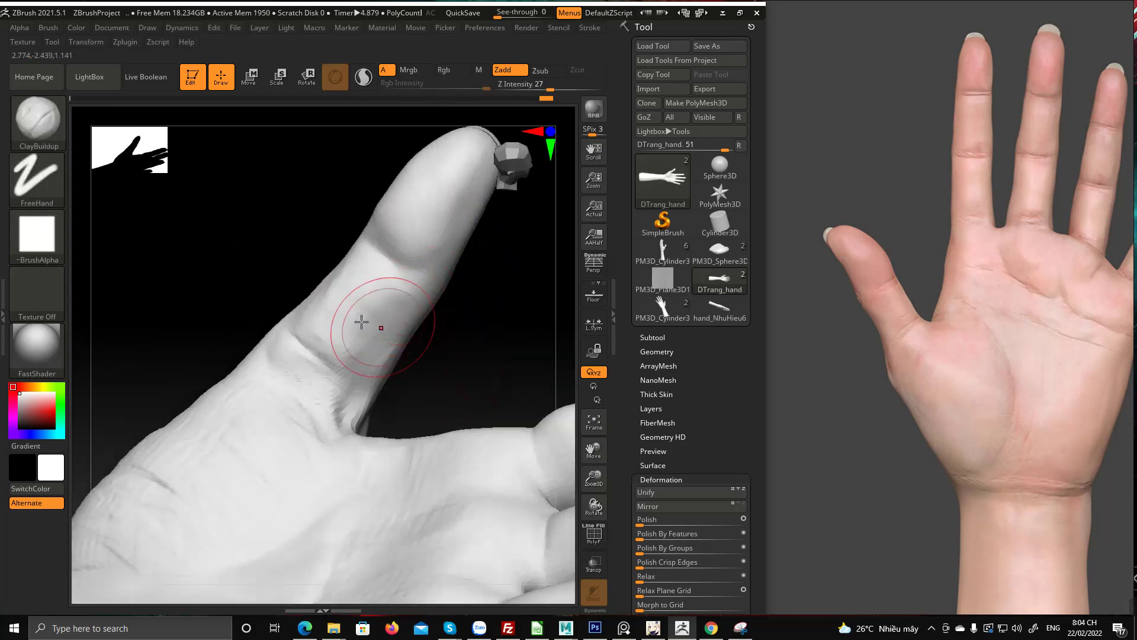
# Refine both sides of the thumb-base crease with more ClayBuildup strokes, blending them into the thumb web and pad
pyautogui.moveTo(275, 213)
pyautogui.mouseDown()
pyautogui.moveTo(299, 208)
pyautogui.moveTo(461, 328)
pyautogui.moveTo(316, 312)
pyautogui.moveTo(345, 257)
pyautogui.mouseUp()
pyautogui.moveTo(446, 292)
pyautogui.mouseDown()
pyautogui.moveTo(401, 292)
pyautogui.moveTo(376, 322)
pyautogui.moveTo(424, 355)
pyautogui.mouseUp()
pyautogui.keyDown('alt'); pyautogui.moveTo(280, 355); pyautogui.dragTo(302, 320, button='right'); pyautogui.keyUp('alt')
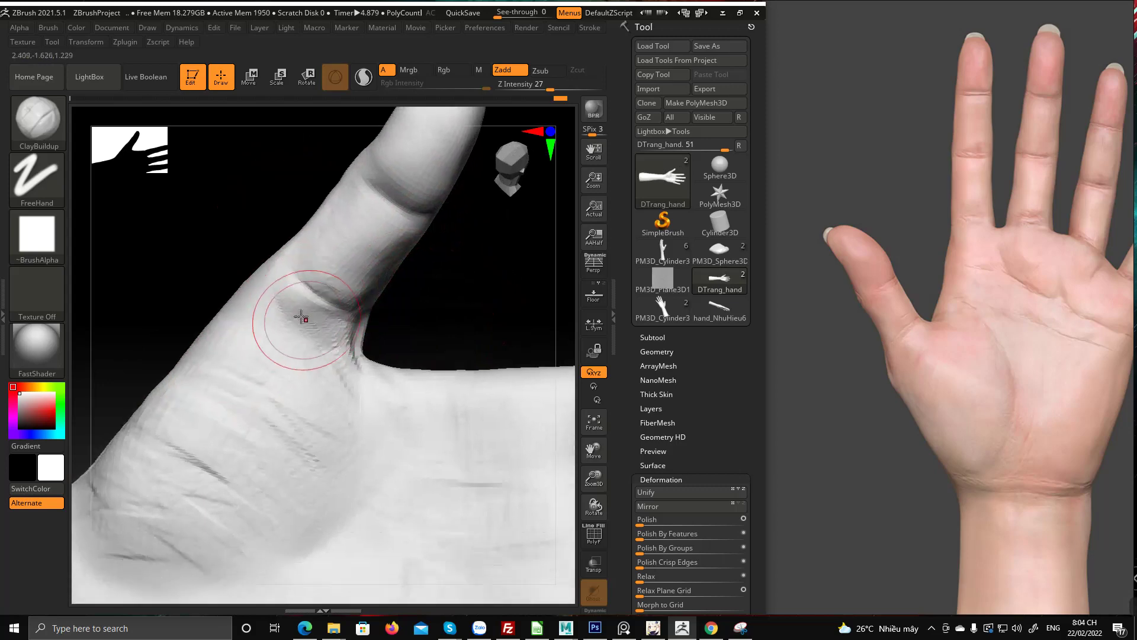
pyautogui.moveTo(302, 320); pyautogui.dragTo(313, 340)
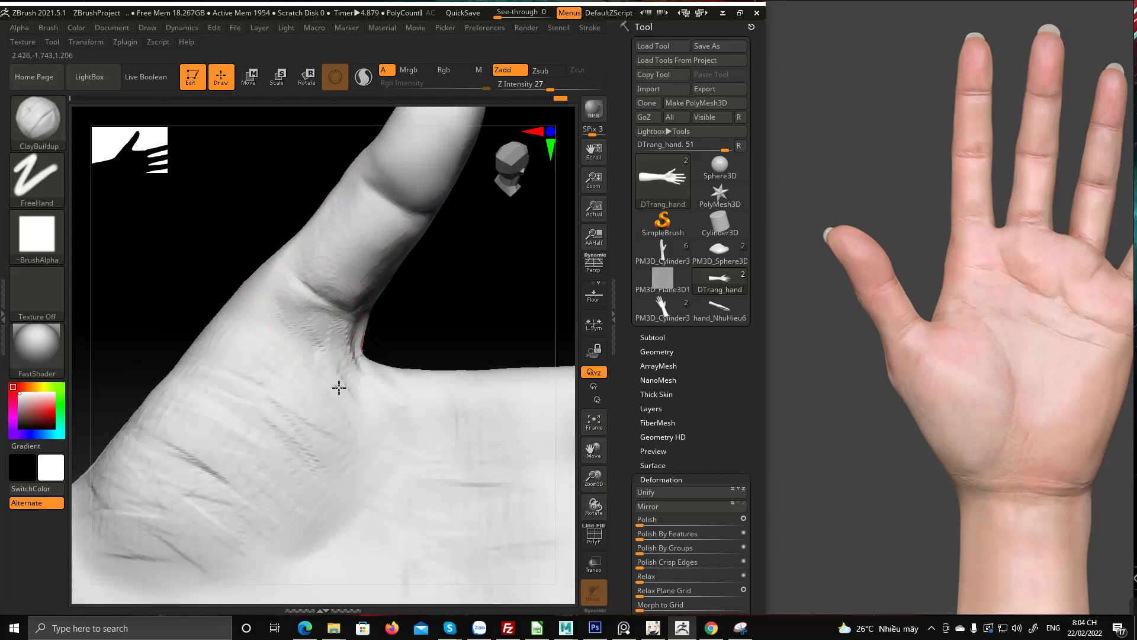
# Examine the whole hand's proportions from the palm, the cut end of the wrist and the back, comparing with the reference
pyautogui.keyDown('ctrl'); pyautogui.moveTo(339, 388); pyautogui.dragTo(127, 374, button='right'); pyautogui.keyUp('ctrl')
pyautogui.moveTo(391, 237); pyautogui.dragTo(457, 363)
pyautogui.keyDown('ctrl'); pyautogui.moveTo(456, 363); pyautogui.dragTo(459, 409, button='right'); pyautogui.keyUp('ctrl')
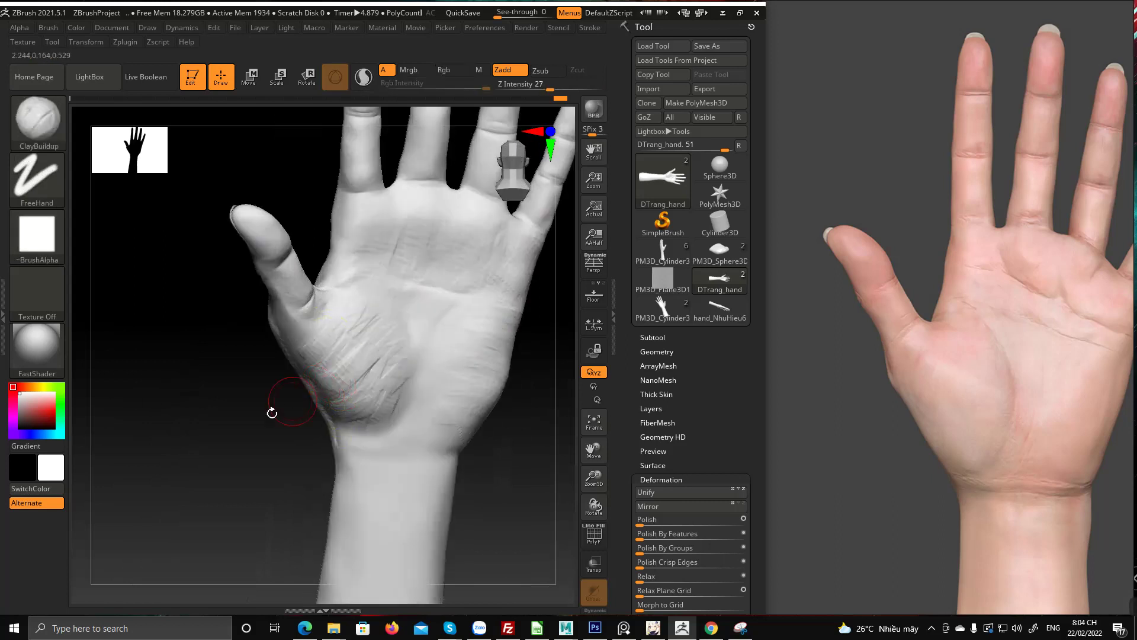
pyautogui.keyDown('alt'); pyautogui.moveTo(271, 413); pyautogui.dragTo(308, 346); pyautogui.keyUp('alt')
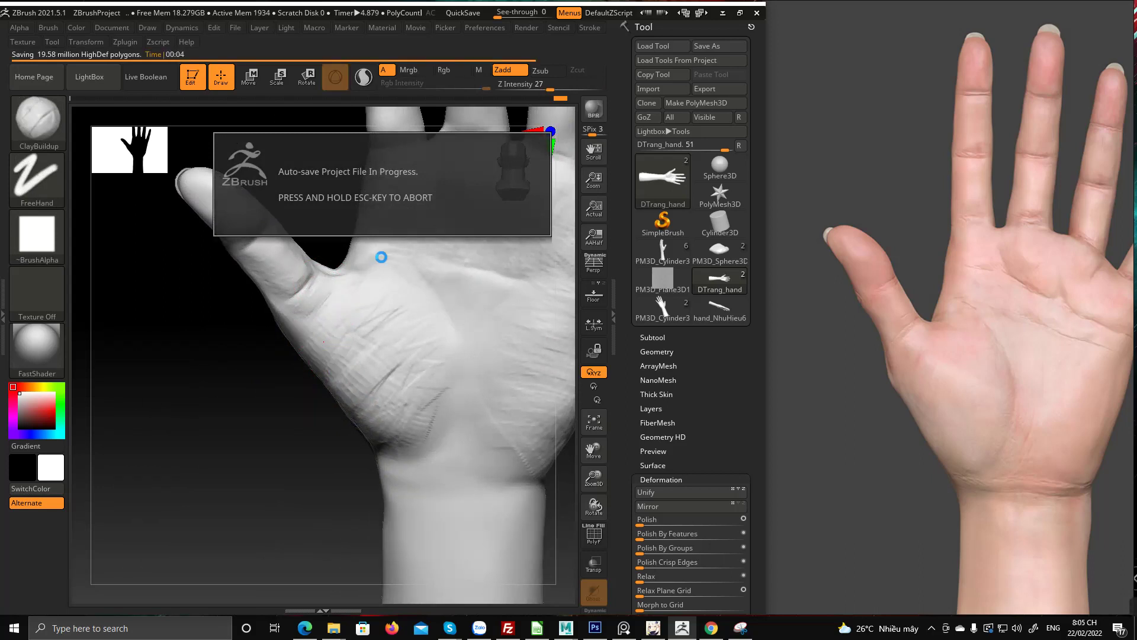
pyautogui.moveTo(263, 380); pyautogui.dragTo(283, 351)
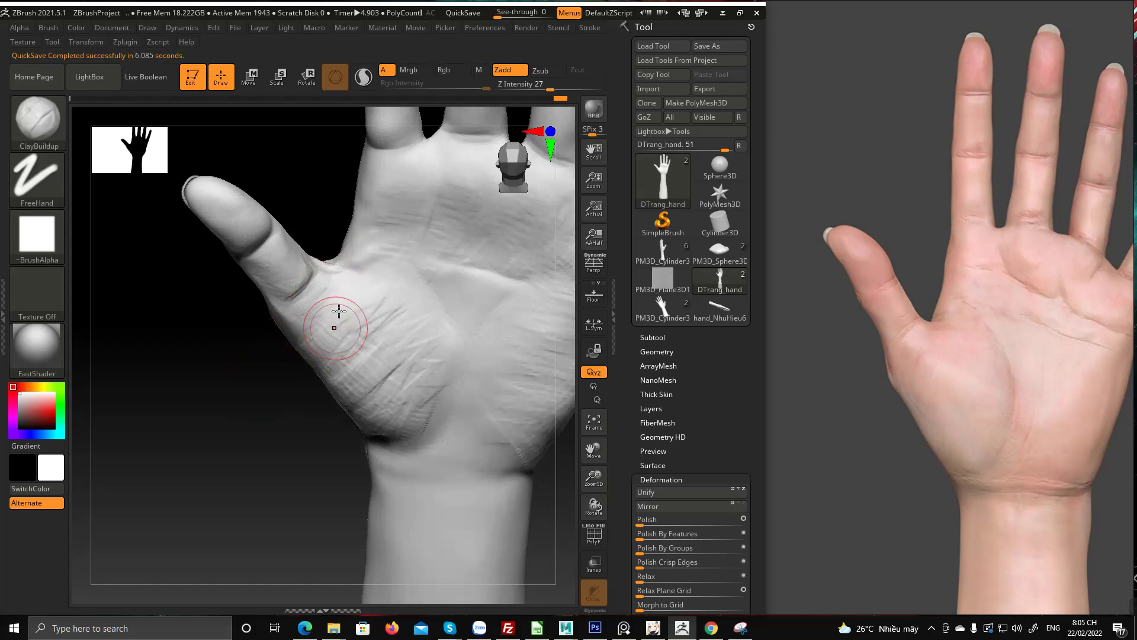
pyautogui.moveTo(239, 379)
pyautogui.mouseDown(button='right')
pyautogui.moveTo(201, 400)
pyautogui.moveTo(244, 351)
pyautogui.moveTo(437, 256)
pyautogui.moveTo(408, 254)
pyautogui.moveTo(411, 276)
pyautogui.mouseUp(button='right')
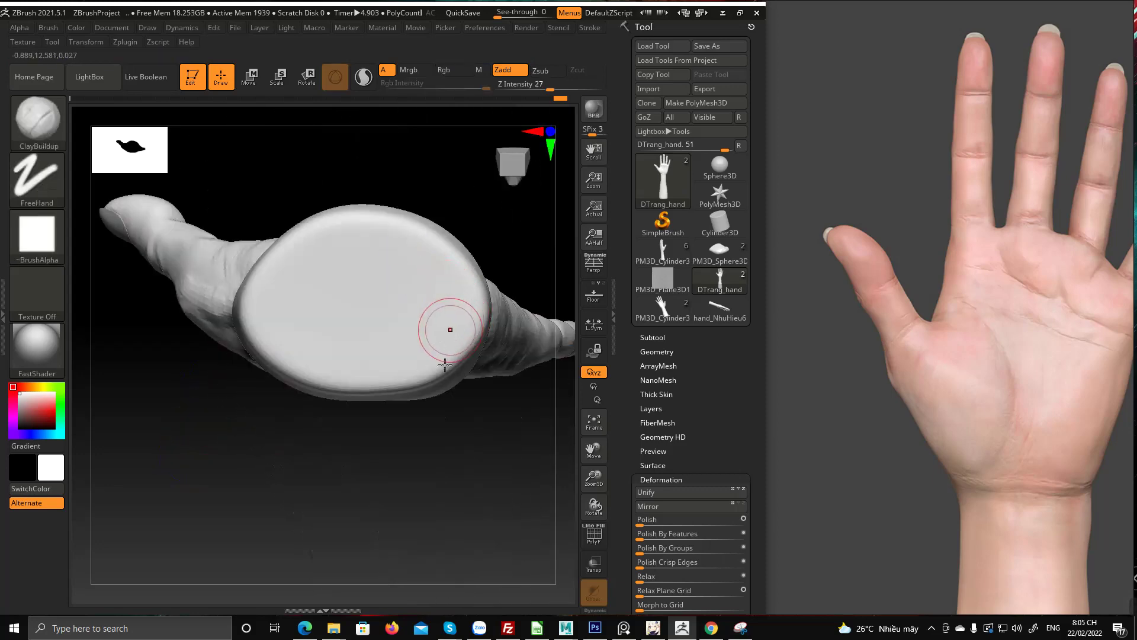
pyautogui.moveTo(447, 357); pyautogui.dragTo(473, 474, button='right')
pyautogui.moveTo(486, 422)
pyautogui.mouseDown(button='right')
pyautogui.moveTo(477, 558)
pyautogui.moveTo(457, 371)
pyautogui.moveTo(361, 336)
pyautogui.moveTo(401, 361)
pyautogui.moveTo(375, 371)
pyautogui.moveTo(442, 389)
pyautogui.moveTo(472, 414)
pyautogui.moveTo(368, 470)
pyautogui.moveTo(406, 474)
pyautogui.moveTo(431, 459)
pyautogui.moveTo(431, 432)
pyautogui.moveTo(444, 491)
pyautogui.moveTo(423, 447)
pyautogui.mouseUp(button='right')
pyautogui.moveTo(436, 397)
pyautogui.keyDown('ctrl'); pyautogui.mouseDown(button='right')
pyautogui.moveTo(452, 475)
pyautogui.moveTo(432, 407)
pyautogui.mouseUp(button='right'); pyautogui.keyUp('ctrl')
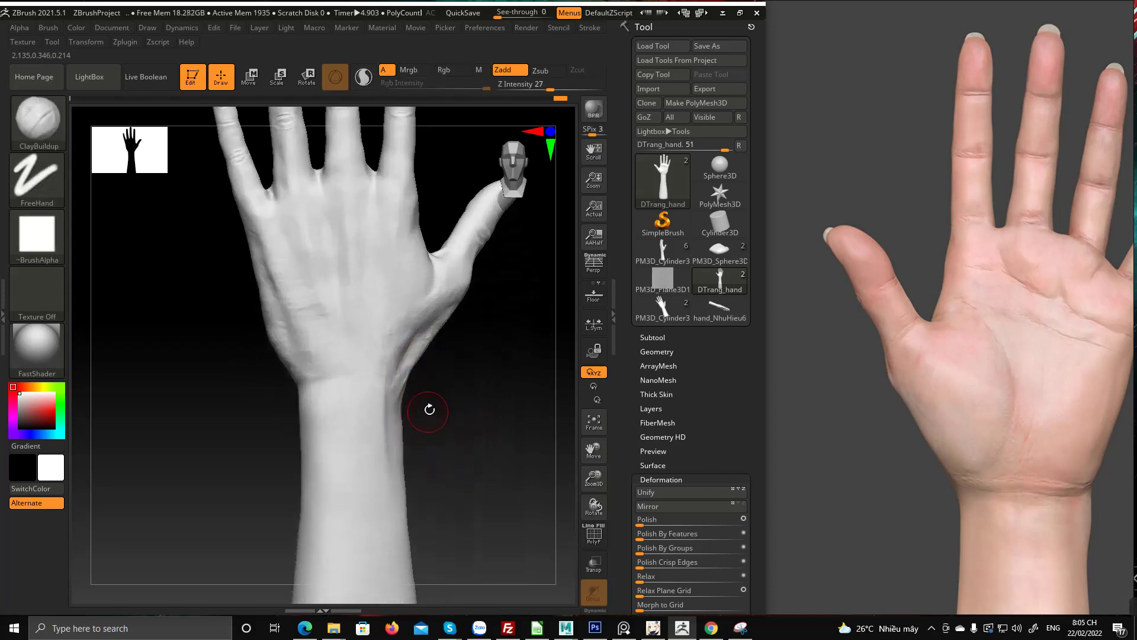
pyautogui.press('space')
pyautogui.keyDown('alt'); pyautogui.moveTo(449, 359); pyautogui.dragTo(400, 472, button='right'); pyautogui.keyUp('alt')
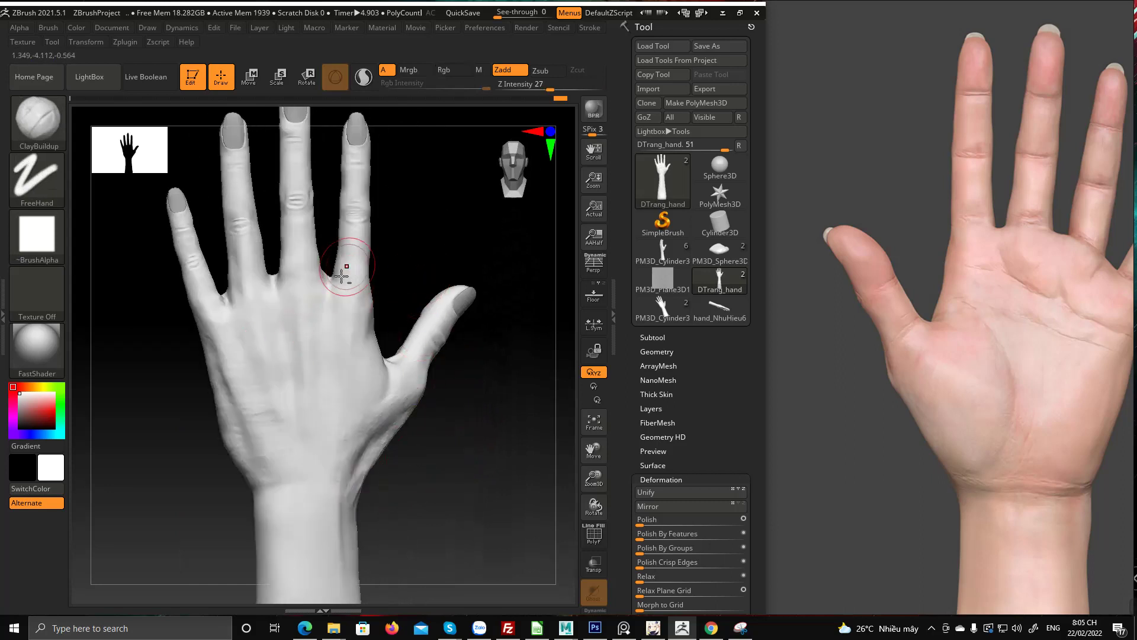
pyautogui.keyDown('alt'); pyautogui.moveTo(349, 285); pyautogui.dragTo(352, 411, button='right'); pyautogui.keyUp('alt')
# Build up the palm side of the index finger's base segment with ClayBuildup strokes
pyautogui.moveTo(491, 362)
pyautogui.mouseDown(button='right')
pyautogui.moveTo(445, 375)
pyautogui.moveTo(468, 354)
pyautogui.moveTo(482, 357)
pyautogui.moveTo(361, 384)
pyautogui.moveTo(325, 467)
pyautogui.moveTo(265, 467)
pyautogui.moveTo(299, 439)
pyautogui.mouseUp(button='right')
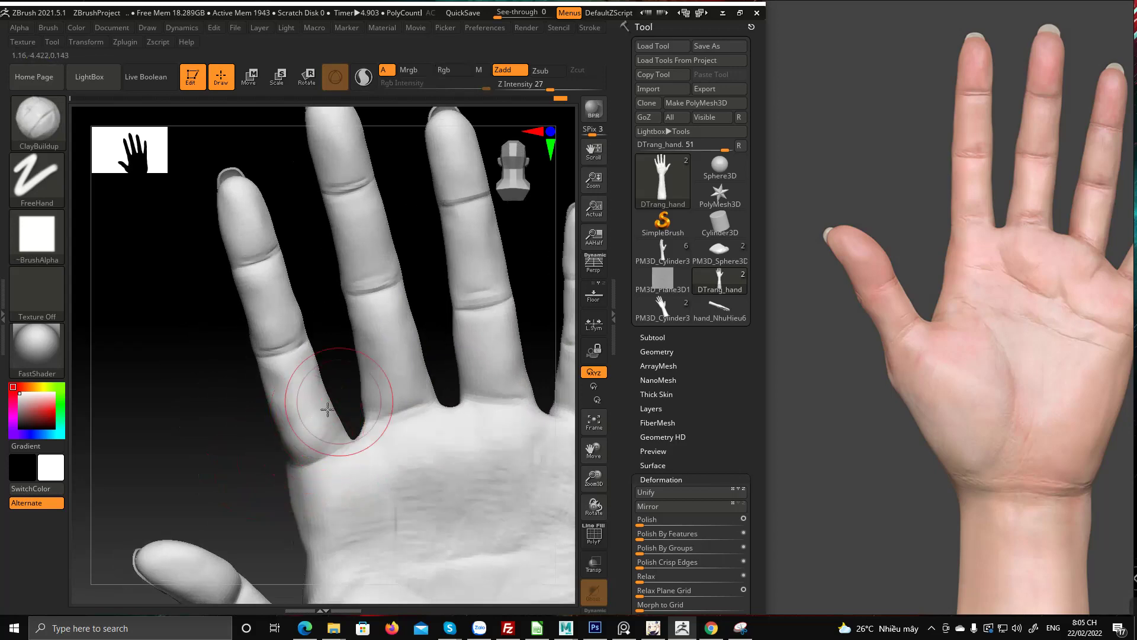
pyautogui.moveTo(257, 473)
pyautogui.mouseDown(button='right')
pyautogui.moveTo(235, 478)
pyautogui.moveTo(262, 464)
pyautogui.mouseUp(button='right')
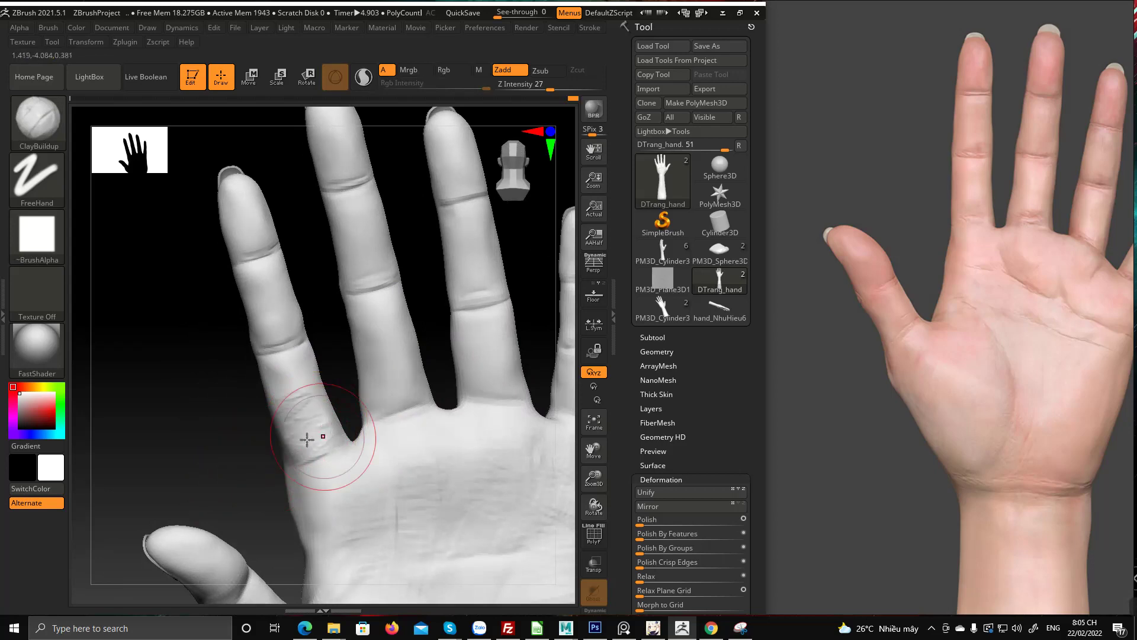
pyautogui.moveTo(307, 439)
pyautogui.mouseDown(button='right')
pyautogui.moveTo(439, 363)
pyautogui.moveTo(297, 390)
pyautogui.moveTo(297, 374)
pyautogui.mouseUp(button='right')
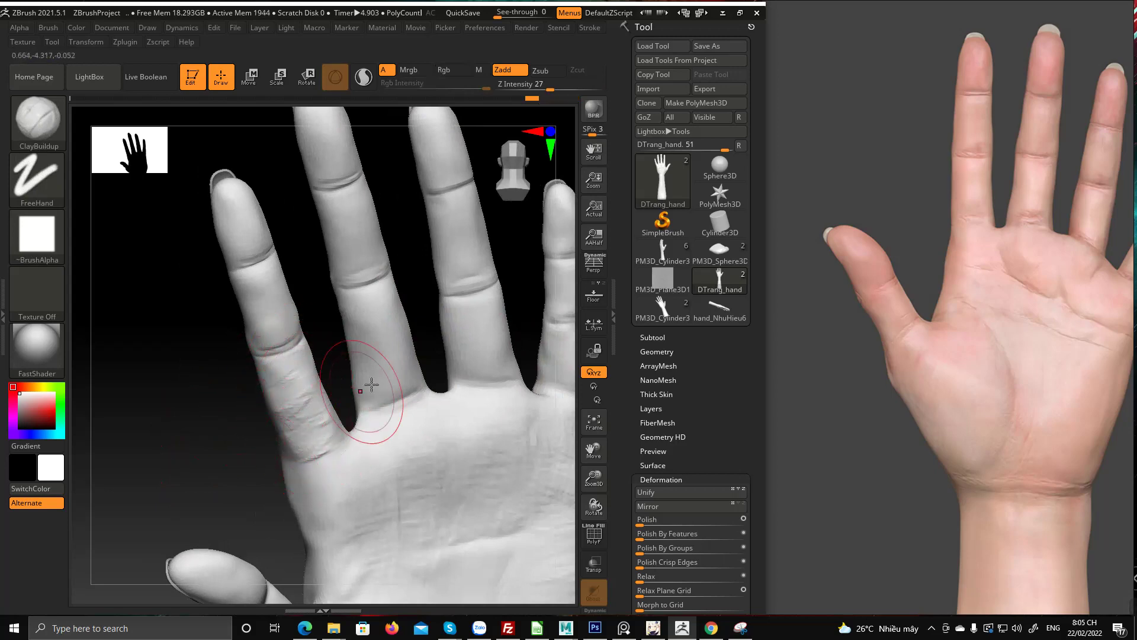
# Thicken the palm side of the middle finger's base segment with ClayBuildup and check it from the back of the hand
pyautogui.moveTo(402, 368)
pyautogui.mouseDown()
pyautogui.moveTo(386, 398)
pyautogui.moveTo(401, 395)
pyautogui.moveTo(382, 401)
pyautogui.mouseUp()
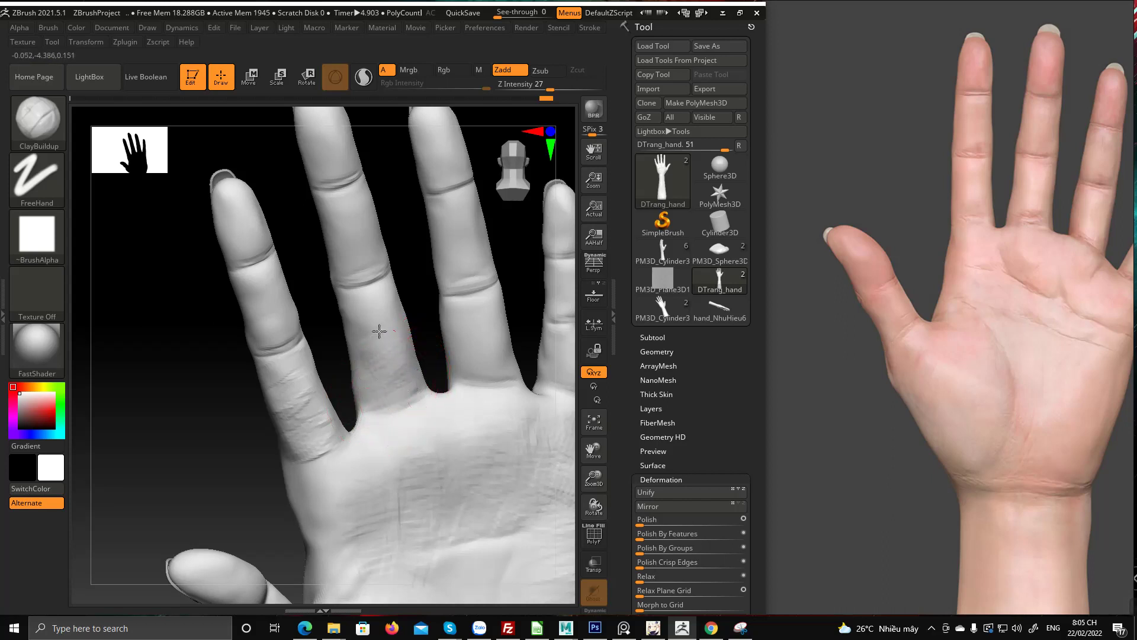
pyautogui.moveTo(389, 315); pyautogui.dragTo(368, 327)
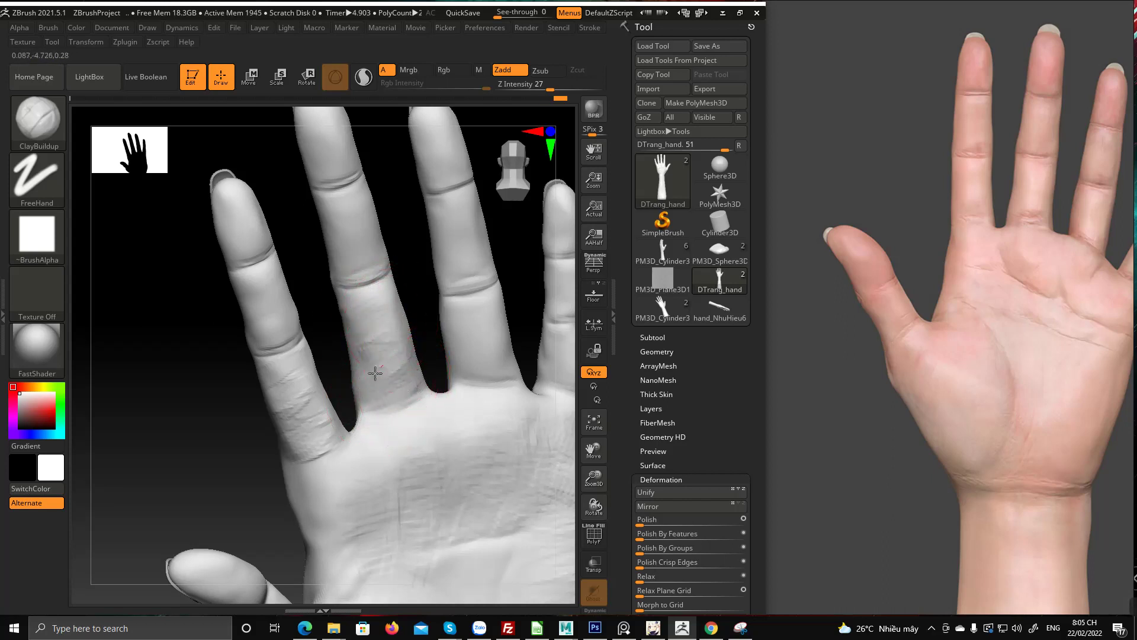
pyautogui.moveTo(424, 305)
pyautogui.mouseDown(button='right')
pyautogui.moveTo(482, 263)
pyautogui.moveTo(421, 289)
pyautogui.mouseUp(button='right')
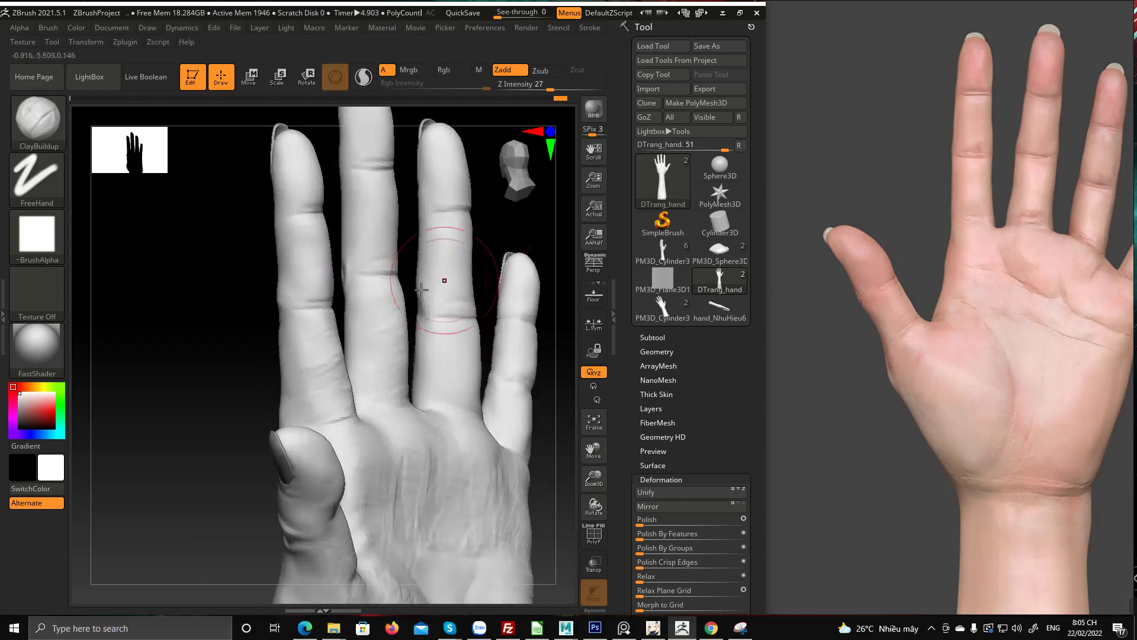
# Extend the ClayBuildup strokes over the middle finger's first joint crease onto its middle segment
pyautogui.moveTo(216, 336); pyautogui.dragTo(450, 302)
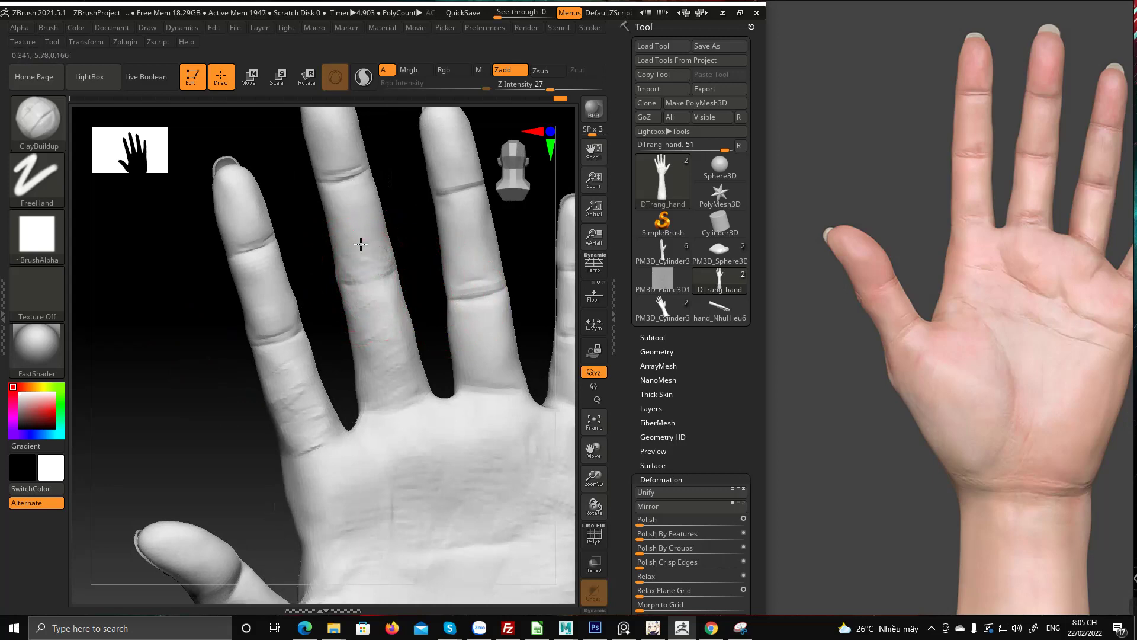
pyautogui.moveTo(331, 333); pyautogui.dragTo(408, 333)
pyautogui.moveTo(511, 389); pyautogui.dragTo(405, 365)
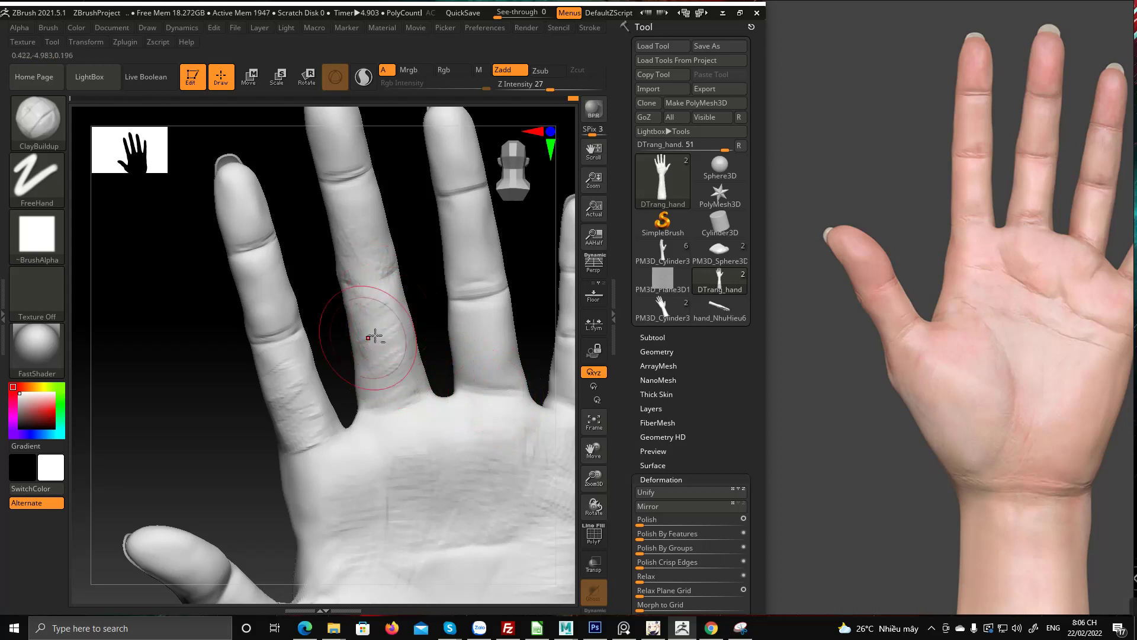
# Examine the thickened palm-side finger segments up close, at an angle and on the whole hand, comparing them with the reference photo
pyautogui.moveTo(432, 274); pyautogui.dragTo(420, 379)
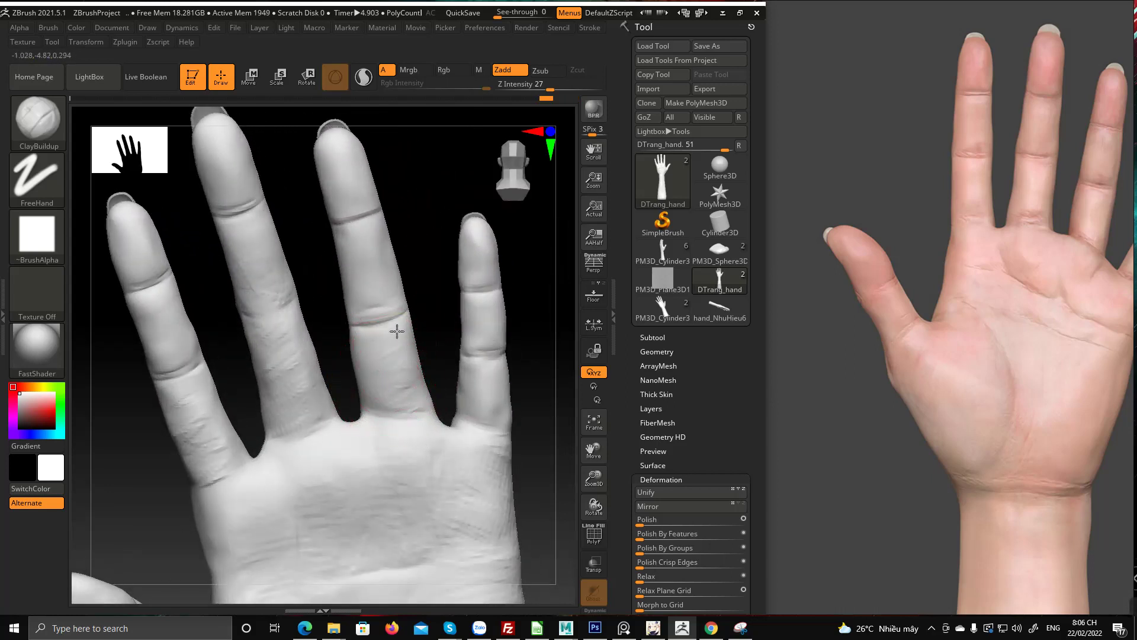
pyautogui.moveTo(419, 369)
pyautogui.keyDown('alt'); pyautogui.mouseDown(button='right')
pyautogui.moveTo(365, 333)
pyautogui.moveTo(437, 310)
pyautogui.mouseUp(button='right'); pyautogui.keyUp('alt')
pyautogui.keyDown('ctrl'); pyautogui.moveTo(456, 350); pyautogui.dragTo(416, 310, button='right'); pyautogui.keyUp('ctrl')
pyautogui.moveTo(415, 309)
pyautogui.mouseDown()
pyautogui.moveTo(419, 360)
pyautogui.moveTo(461, 385)
pyautogui.mouseUp()
pyautogui.keyDown('ctrl'); pyautogui.moveTo(461, 386); pyautogui.dragTo(503, 435, button='right'); pyautogui.keyUp('ctrl')
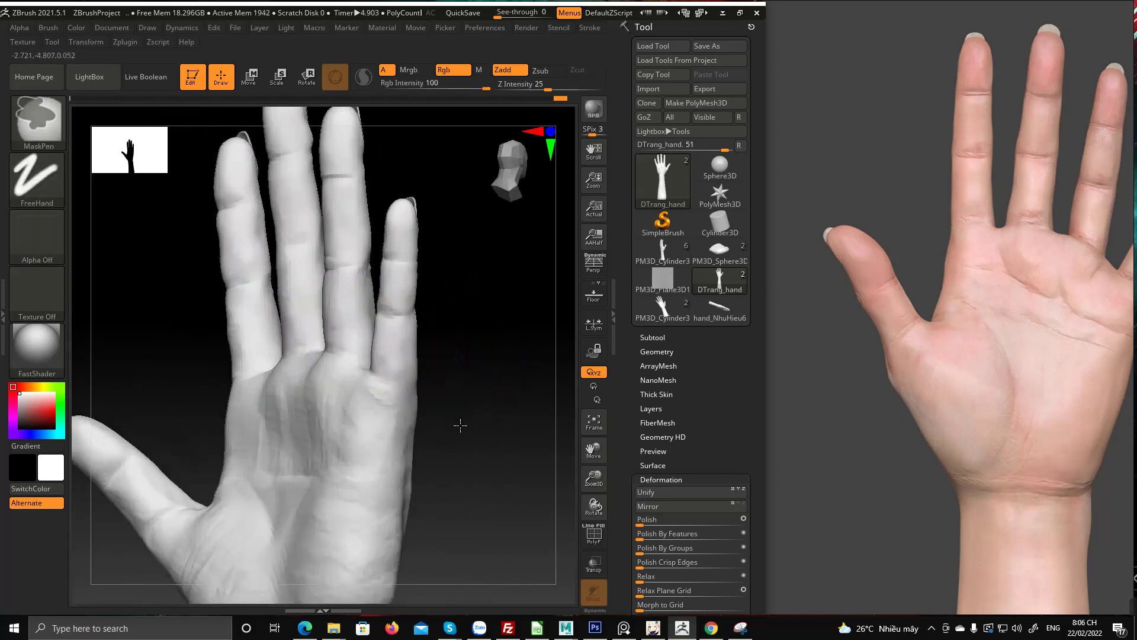
pyautogui.moveTo(503, 436); pyautogui.dragTo(465, 385)
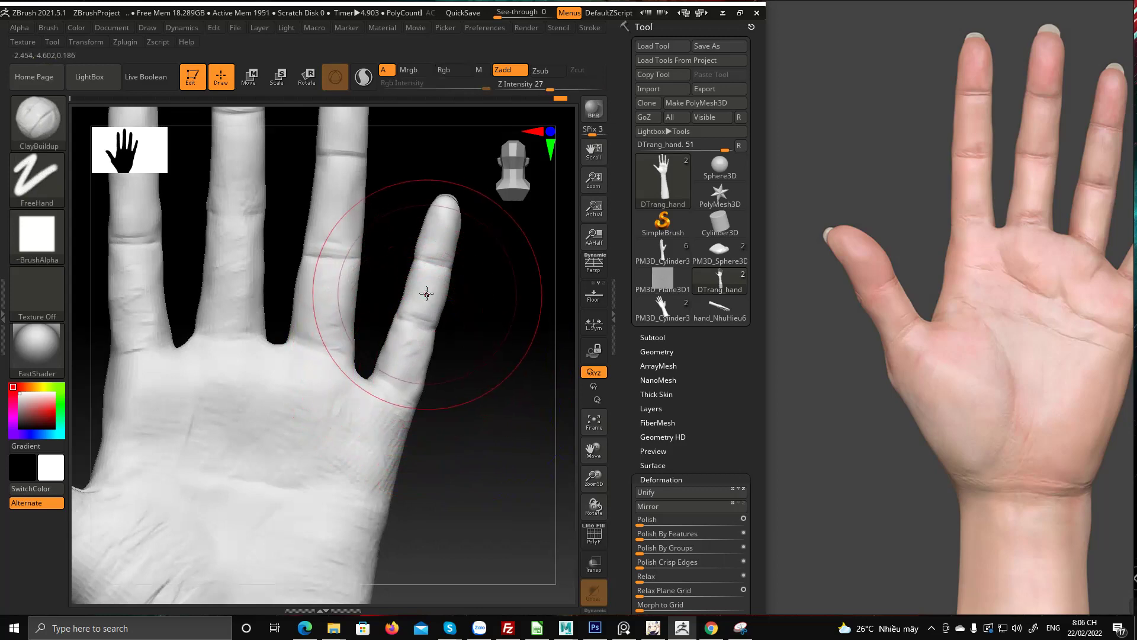
pyautogui.press('f')
pyautogui.moveTo(469, 444); pyautogui.dragTo(504, 386)
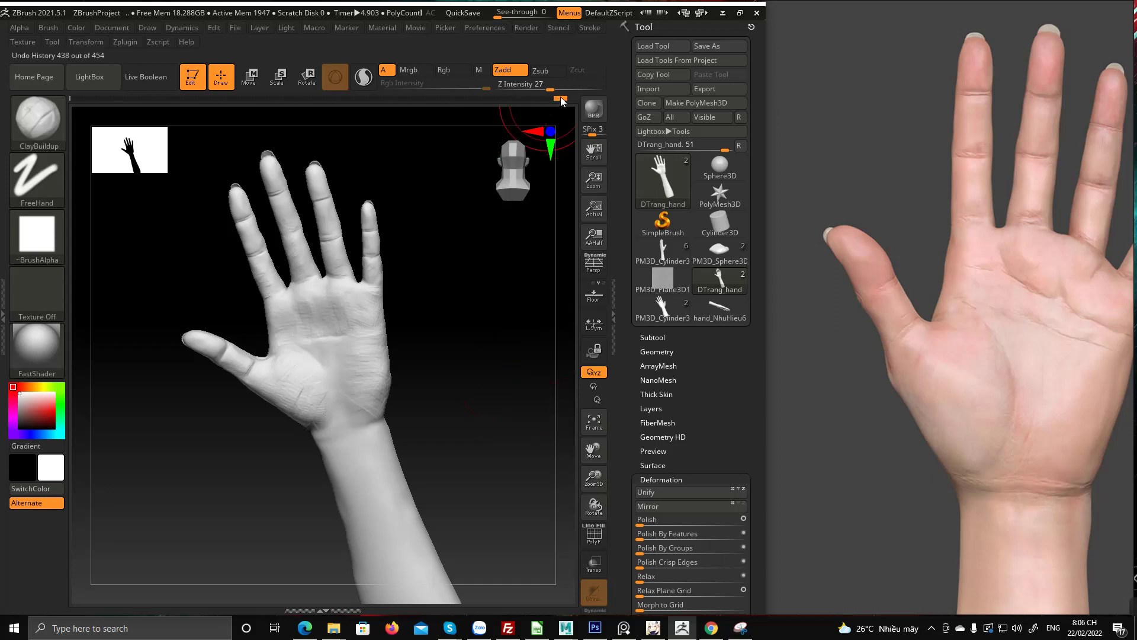
# Compare the palm and the hand's little-finger edge with their earliest sculpt states by scrubbing through the undo history
pyautogui.moveTo(561, 101); pyautogui.dragTo(72, 106)
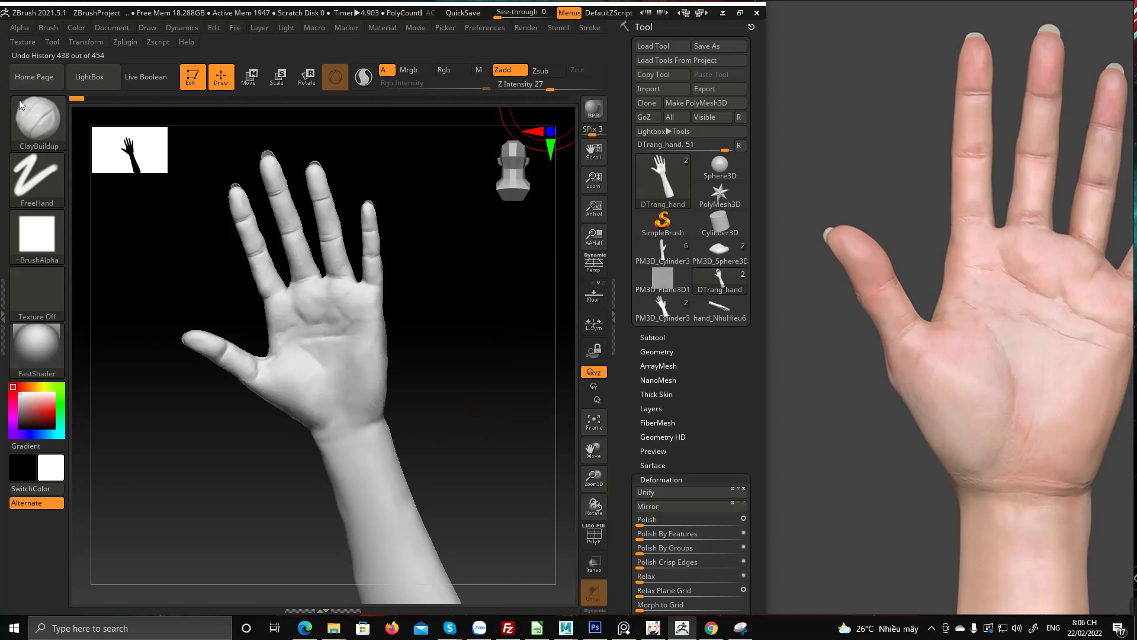
pyautogui.moveTo(19, 100); pyautogui.dragTo(93, 99)
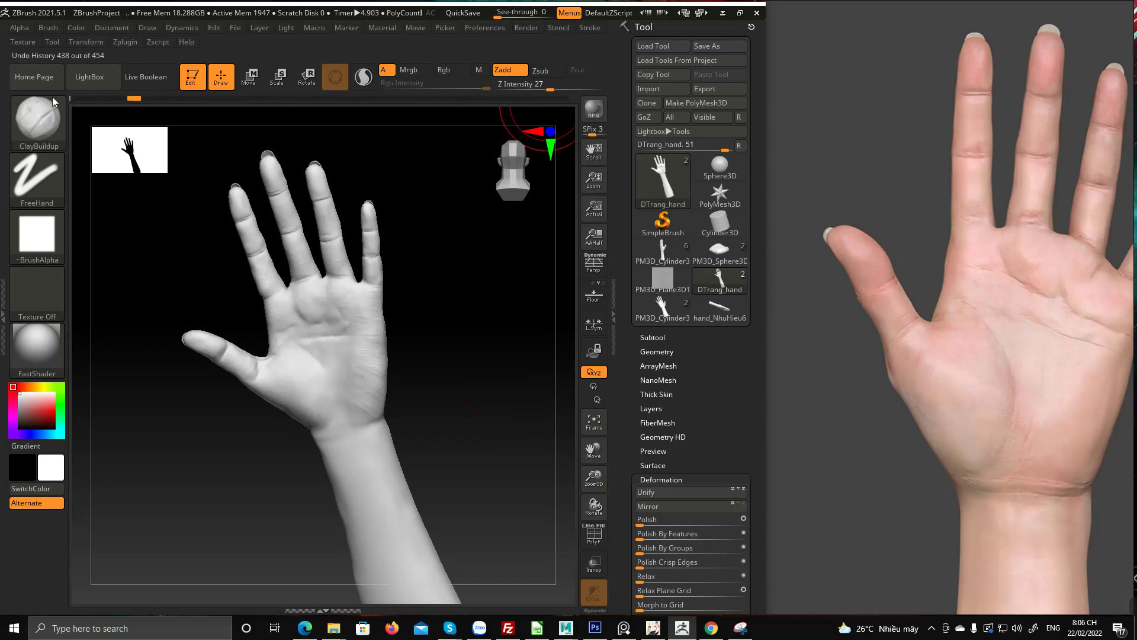
pyautogui.moveTo(495, 299)
pyautogui.mouseDown()
pyautogui.moveTo(433, 307)
pyautogui.moveTo(452, 336)
pyautogui.moveTo(479, 315)
pyautogui.mouseUp()
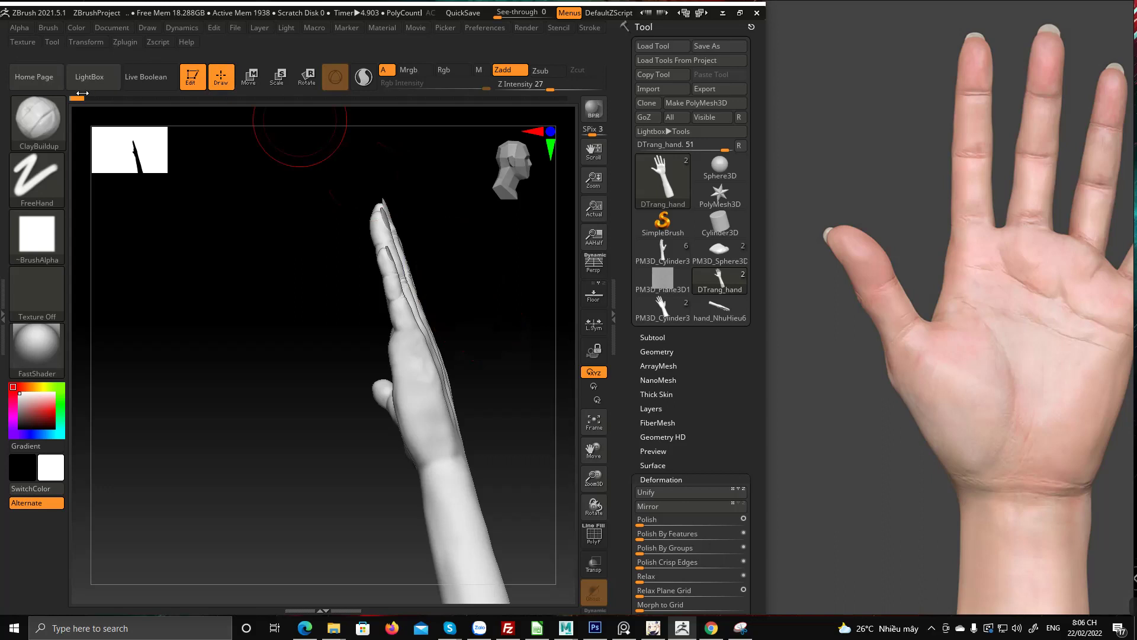
pyautogui.moveTo(78, 98); pyautogui.dragTo(56, 99)
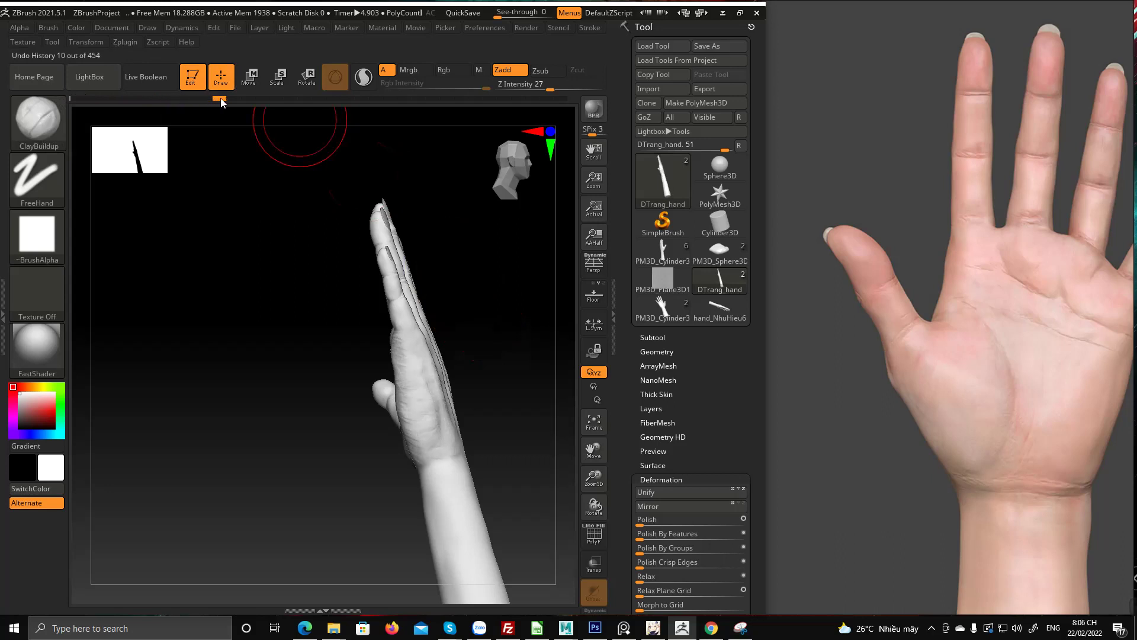
pyautogui.moveTo(48, 100)
pyautogui.mouseDown()
pyautogui.moveTo(20, 101)
pyautogui.moveTo(130, 99)
pyautogui.moveTo(77, 99)
pyautogui.mouseUp()
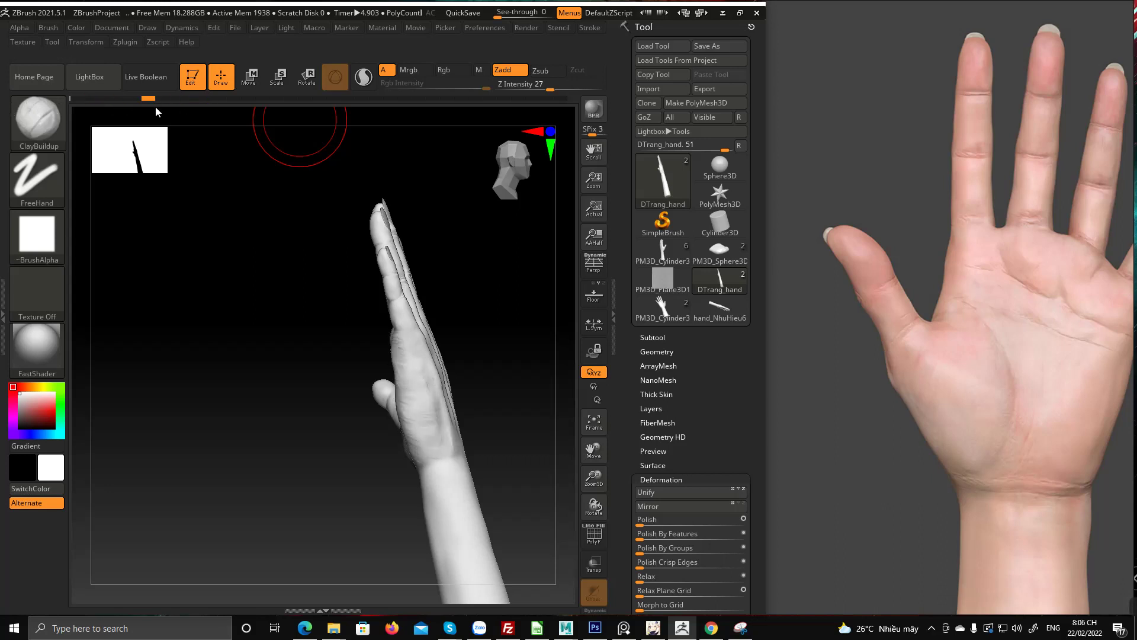
pyautogui.keyDown('ctrl'); pyautogui.moveTo(436, 305); pyautogui.dragTo(399, 297, button='right'); pyautogui.keyUp('ctrl')
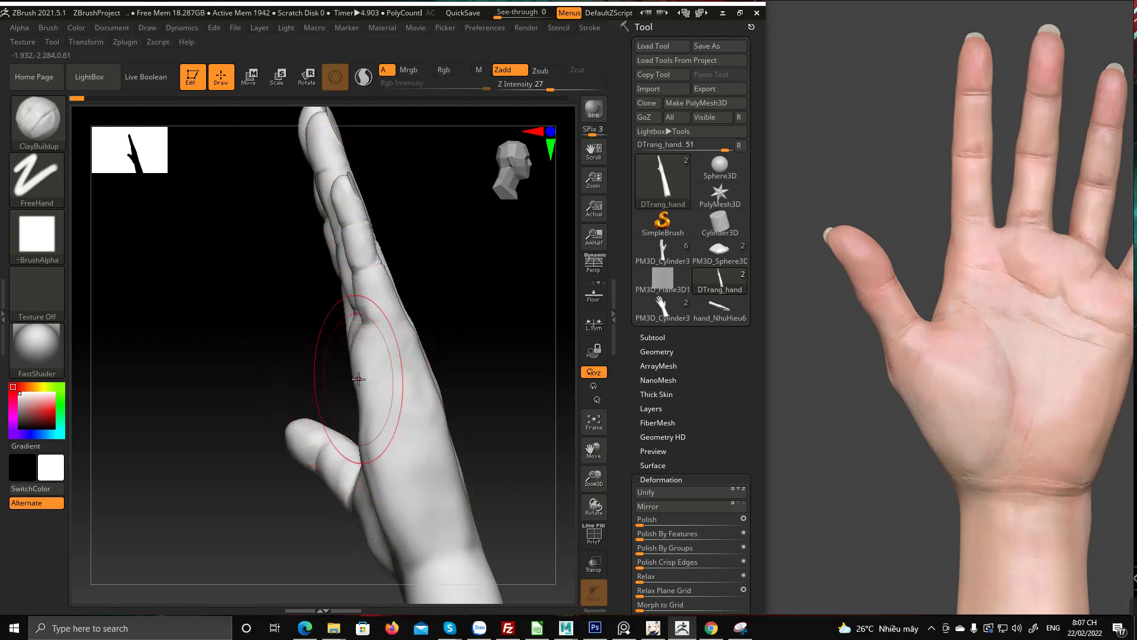
pyautogui.moveTo(93, 98); pyautogui.dragTo(176, 105)
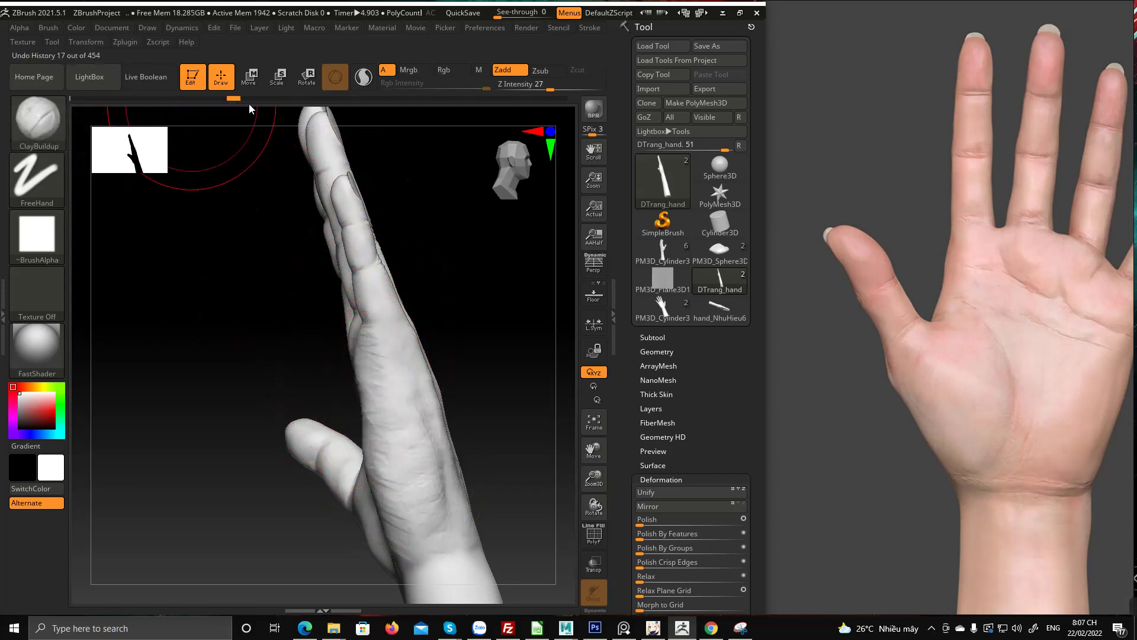
pyautogui.moveTo(248, 105); pyautogui.dragTo(292, 110)
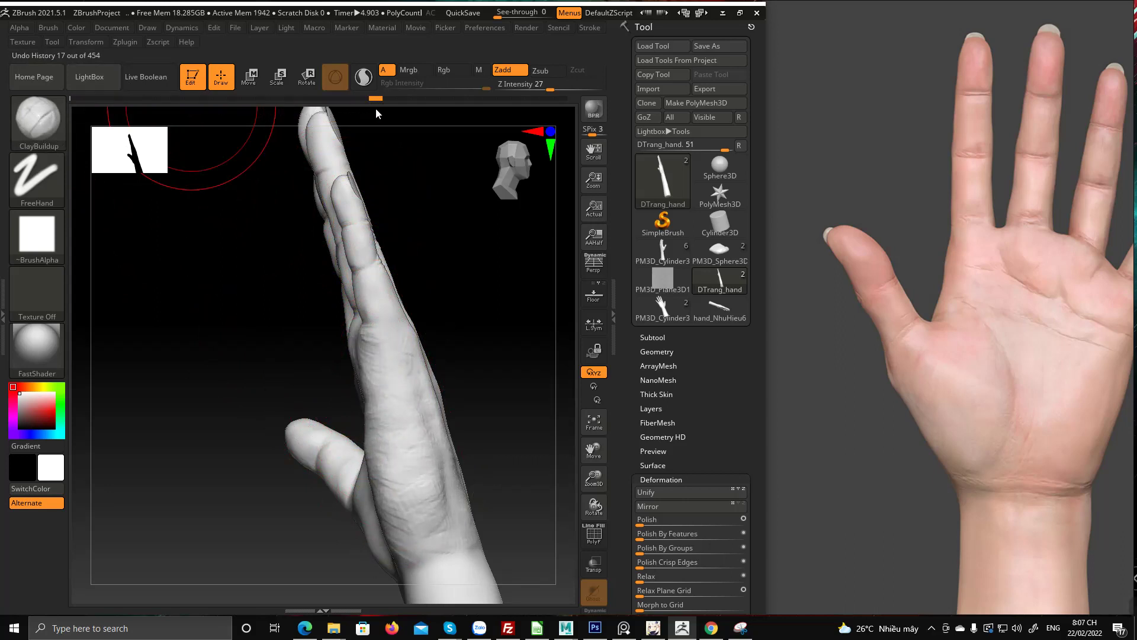
pyautogui.moveTo(376, 108)
pyautogui.mouseDown()
pyautogui.moveTo(224, 101)
pyautogui.moveTo(468, 118)
pyautogui.moveTo(404, 98)
pyautogui.mouseUp()
# Compare the thumb's outer side and its base at the wrist between the earliest and later states in the undo history
pyautogui.moveTo(309, 338)
pyautogui.mouseDown()
pyautogui.moveTo(318, 241)
pyautogui.moveTo(297, 292)
pyautogui.moveTo(324, 287)
pyautogui.moveTo(340, 262)
pyautogui.moveTo(389, 254)
pyautogui.moveTo(356, 353)
pyautogui.mouseUp()
pyautogui.press('ctrl')
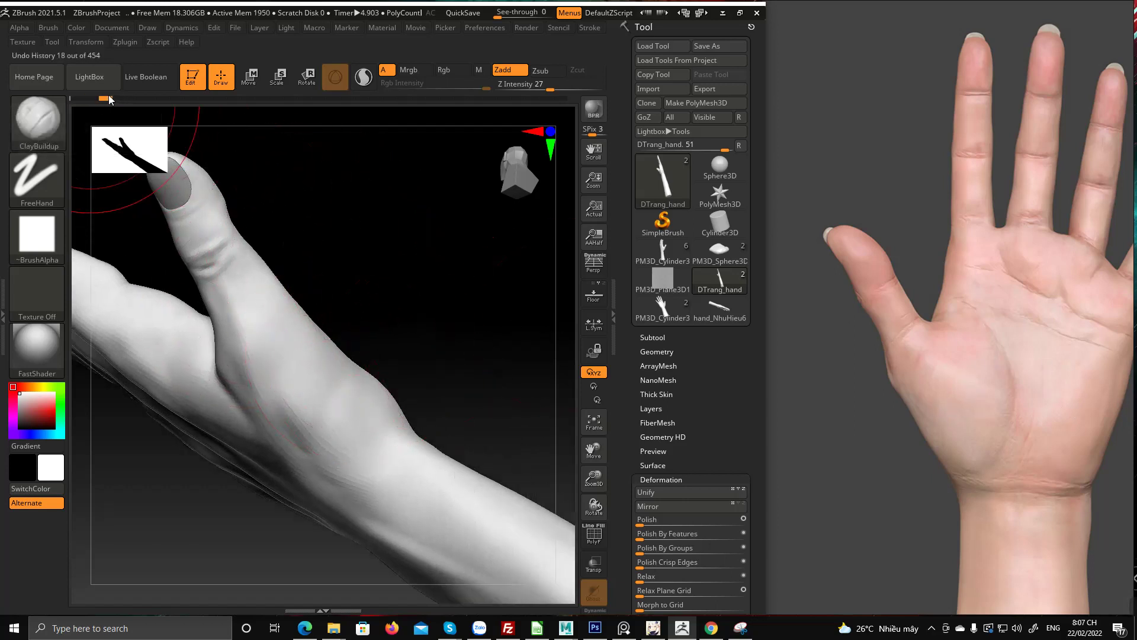
pyautogui.moveTo(263, 97)
pyautogui.mouseDown()
pyautogui.moveTo(475, 117)
pyautogui.moveTo(353, 113)
pyautogui.moveTo(459, 112)
pyautogui.moveTo(340, 105)
pyautogui.moveTo(485, 113)
pyautogui.mouseUp()
pyautogui.moveTo(258, 252)
pyautogui.mouseDown()
pyautogui.moveTo(330, 307)
pyautogui.moveTo(332, 338)
pyautogui.moveTo(308, 296)
pyautogui.moveTo(278, 308)
pyautogui.moveTo(391, 314)
pyautogui.moveTo(476, 104)
pyautogui.moveTo(77, 99)
pyautogui.mouseUp()
pyautogui.moveTo(260, 349)
pyautogui.keyDown('alt'); pyautogui.mouseDown()
pyautogui.moveTo(383, 266)
pyautogui.moveTo(333, 226)
pyautogui.moveTo(314, 243)
pyautogui.moveTo(407, 224)
pyautogui.mouseUp(); pyautogui.keyUp('alt')
pyautogui.moveTo(308, 198); pyautogui.dragTo(386, 191)
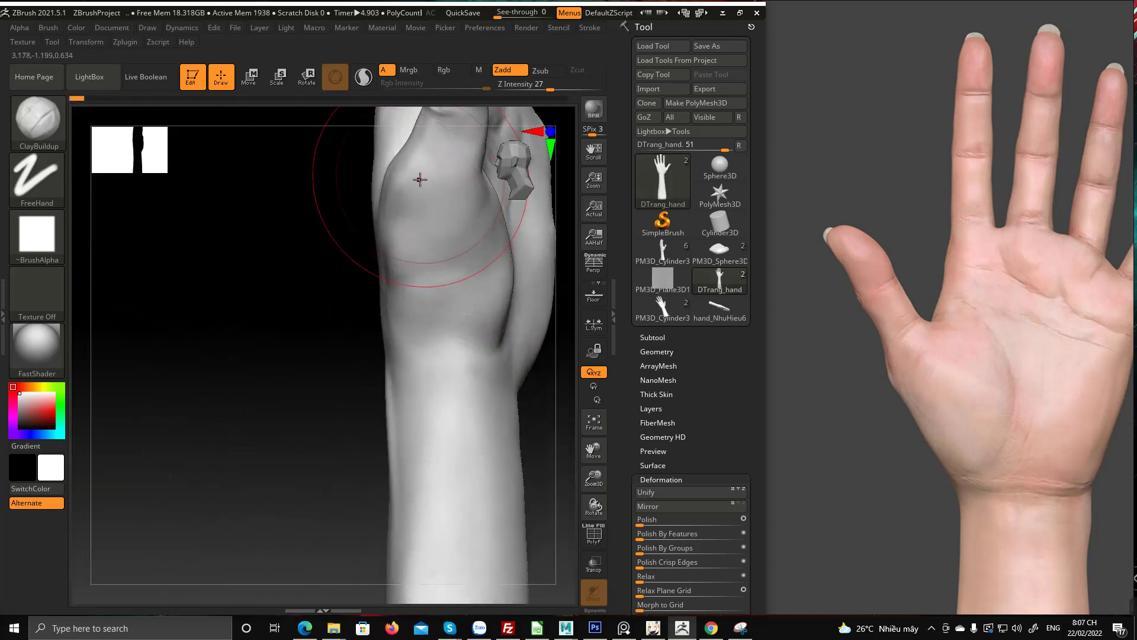
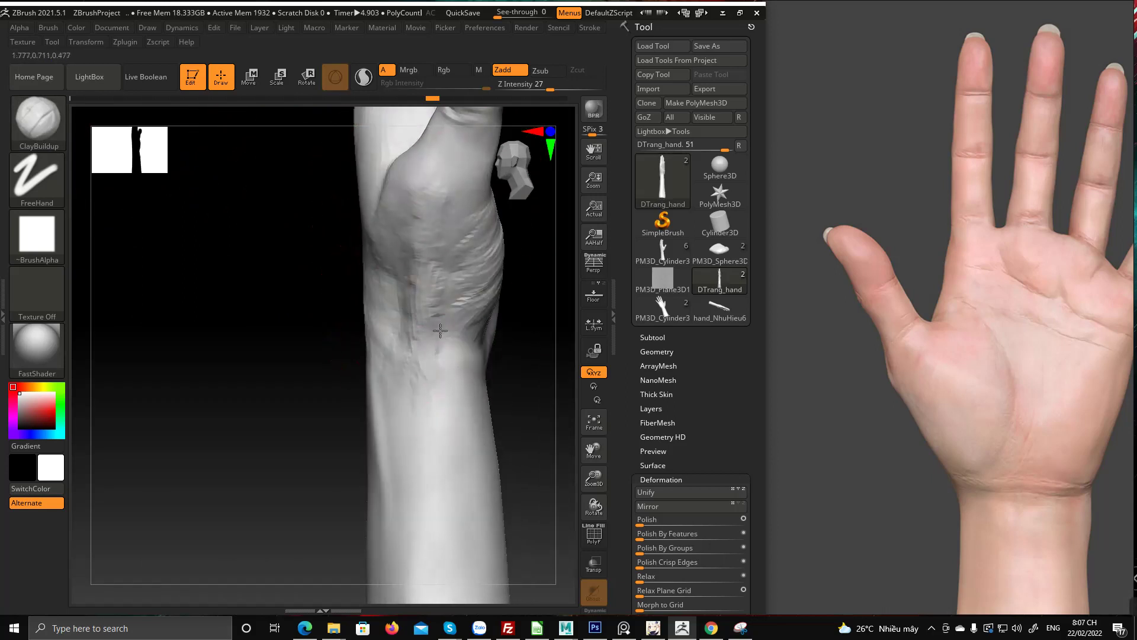
# Compare the back of the wrist and thumb base before and after the sculpted forms using the undo history
pyautogui.moveTo(427, 343)
pyautogui.keyDown('shift'); pyautogui.mouseDown(button='right')
pyautogui.moveTo(395, 333)
pyautogui.moveTo(372, 348)
pyautogui.moveTo(426, 308)
pyautogui.moveTo(403, 296)
pyautogui.mouseUp(button='right'); pyautogui.keyUp('shift')
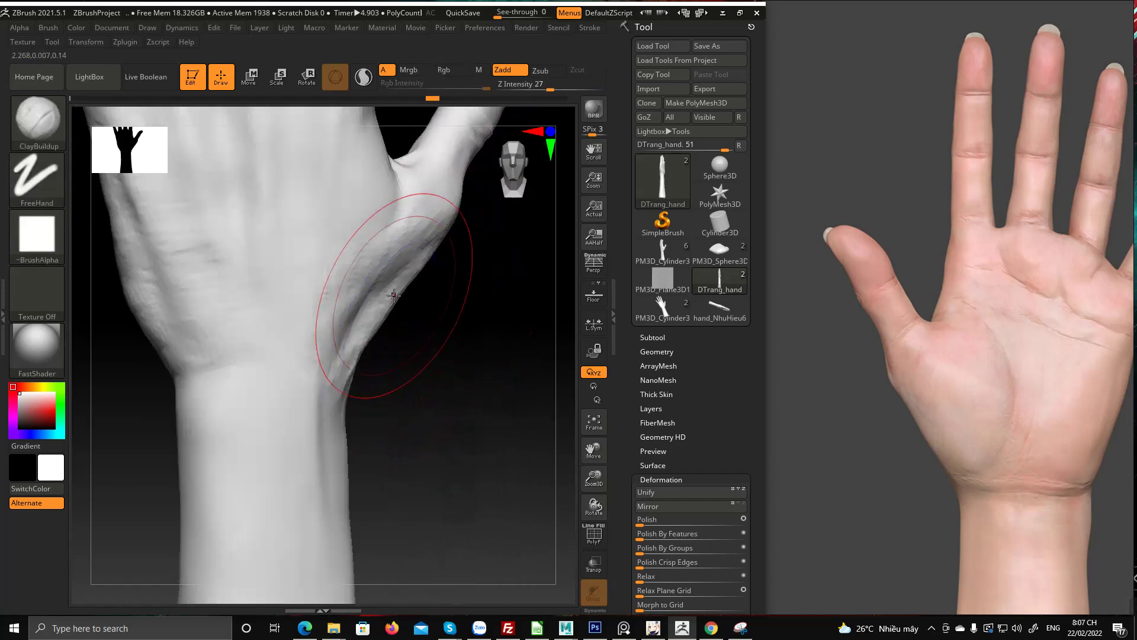
pyautogui.moveTo(393, 294); pyautogui.dragTo(443, 104)
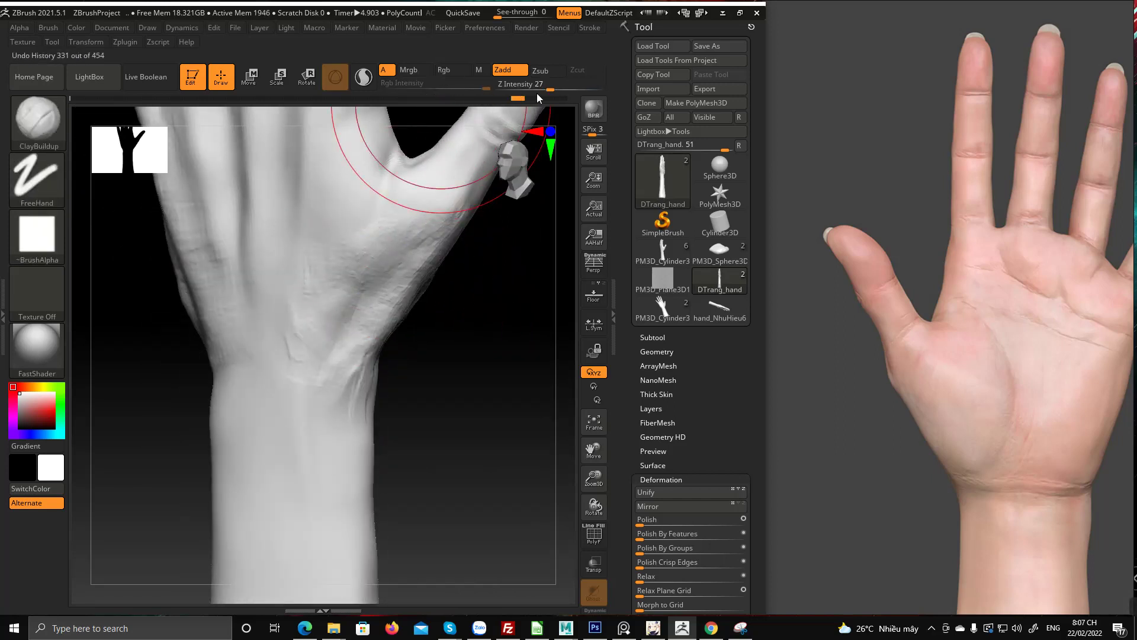
pyautogui.moveTo(603, 92)
pyautogui.mouseDown()
pyautogui.moveTo(218, 91)
pyautogui.moveTo(282, 91)
pyautogui.mouseUp()
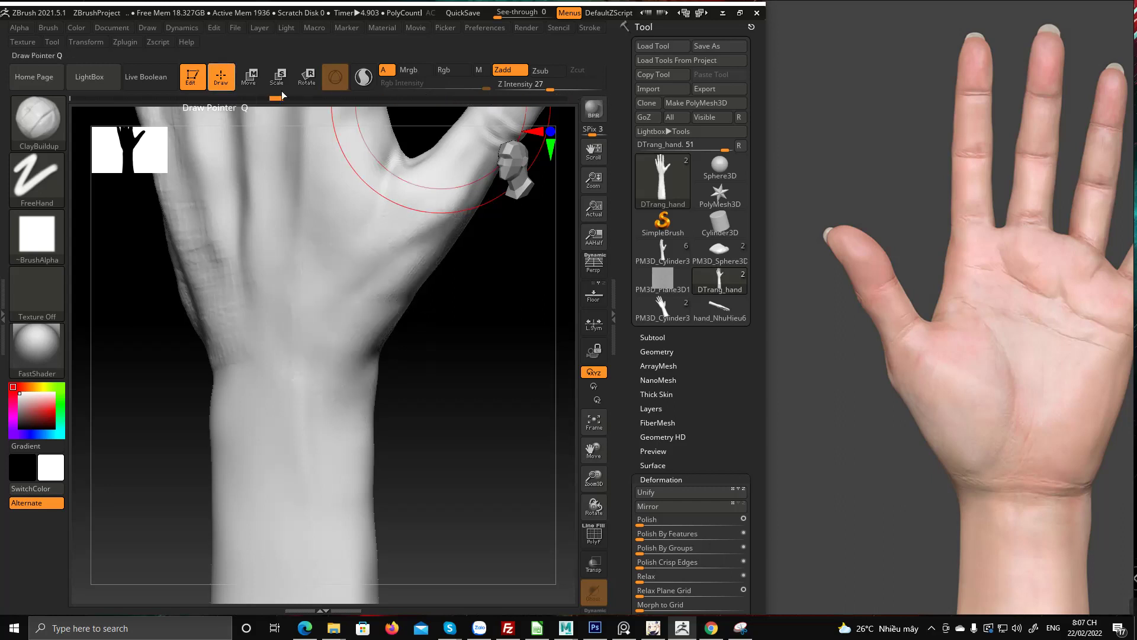
pyautogui.click(495, 98)
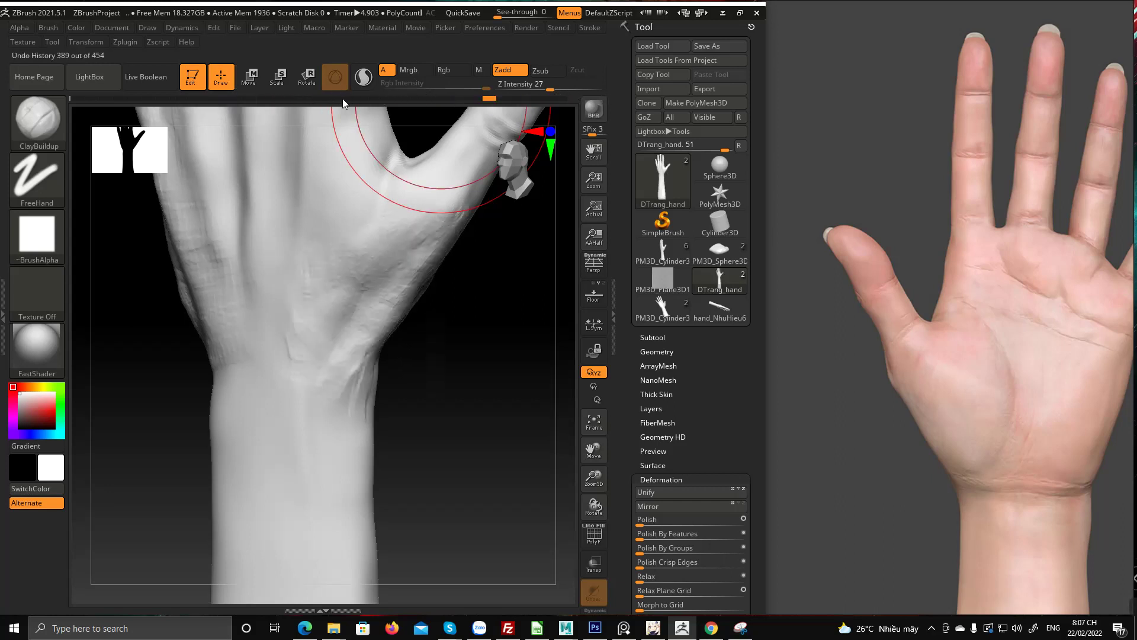
pyautogui.moveTo(293, 226); pyautogui.dragTo(287, 277, button='right')
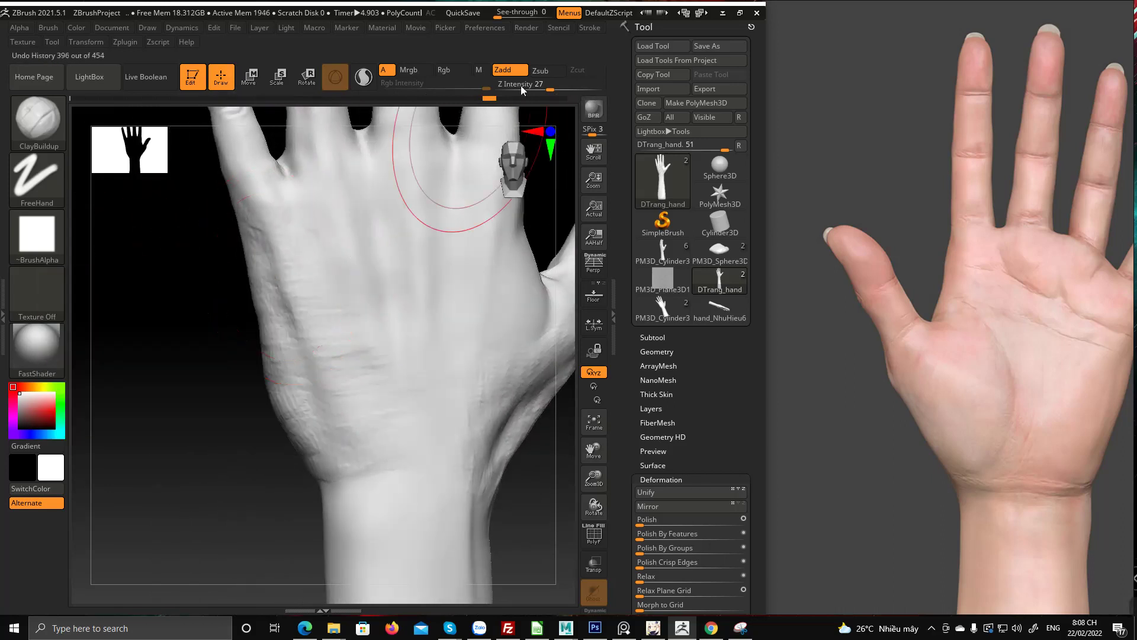
# Scrub the undo history back to its start and examine the little-finger side of the hand's back without the added volume
pyautogui.moveTo(439, 97); pyautogui.dragTo(271, 95)
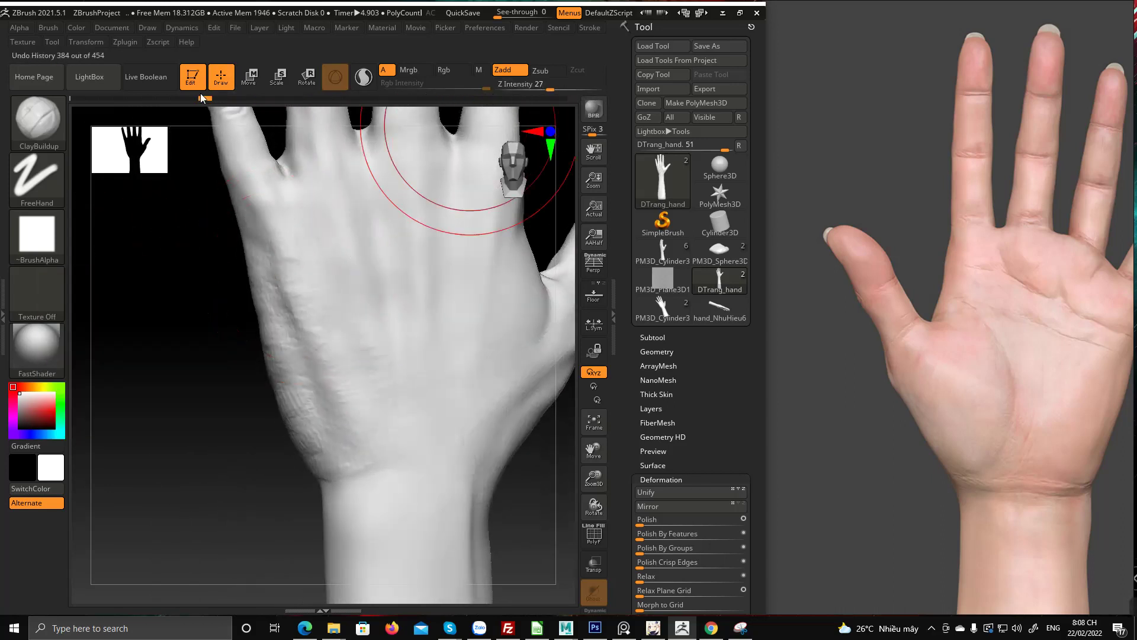
pyautogui.moveTo(161, 97); pyautogui.dragTo(133, 98)
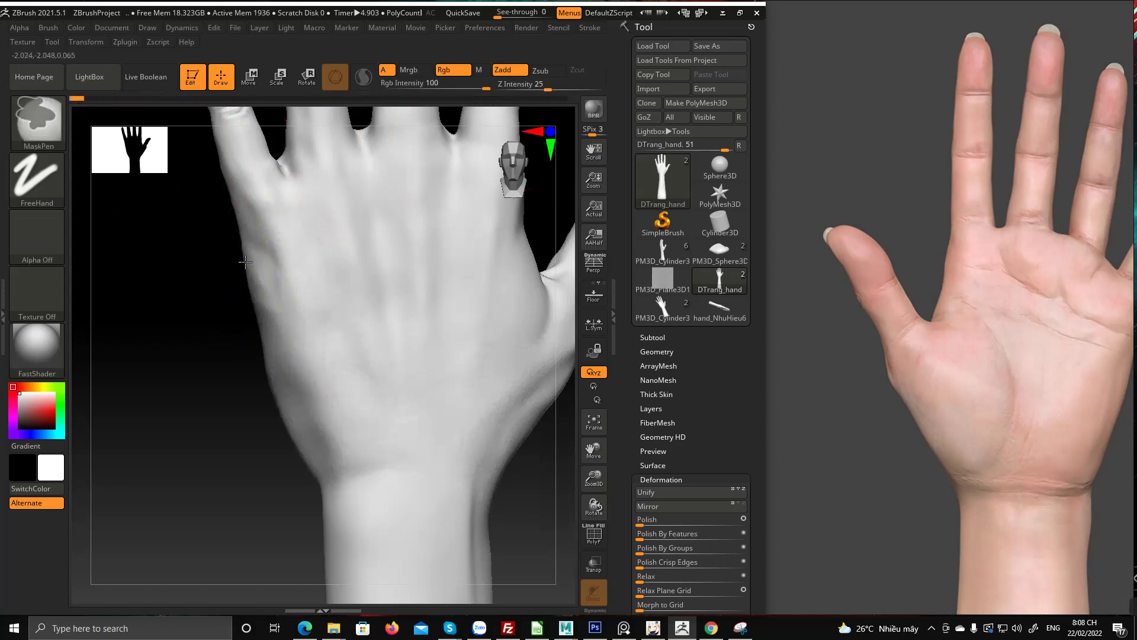
pyautogui.moveTo(243, 261)
pyautogui.mouseDown(button='right')
pyautogui.moveTo(261, 227)
pyautogui.moveTo(256, 185)
pyautogui.moveTo(246, 198)
pyautogui.moveTo(272, 307)
pyautogui.mouseUp(button='right')
pyautogui.moveTo(269, 261)
pyautogui.mouseDown(button='right')
pyautogui.moveTo(259, 270)
pyautogui.moveTo(268, 302)
pyautogui.mouseUp(button='right')
pyautogui.moveTo(265, 366)
pyautogui.mouseDown(button='right')
pyautogui.moveTo(268, 292)
pyautogui.moveTo(295, 305)
pyautogui.moveTo(264, 295)
pyautogui.moveTo(256, 319)
pyautogui.moveTo(318, 325)
pyautogui.moveTo(274, 322)
pyautogui.moveTo(261, 189)
pyautogui.mouseUp(button='right')
# Scrub the undo history forward to the latest sculpt state and check the whole back of the hand
pyautogui.moveTo(76, 96); pyautogui.dragTo(347, 100)
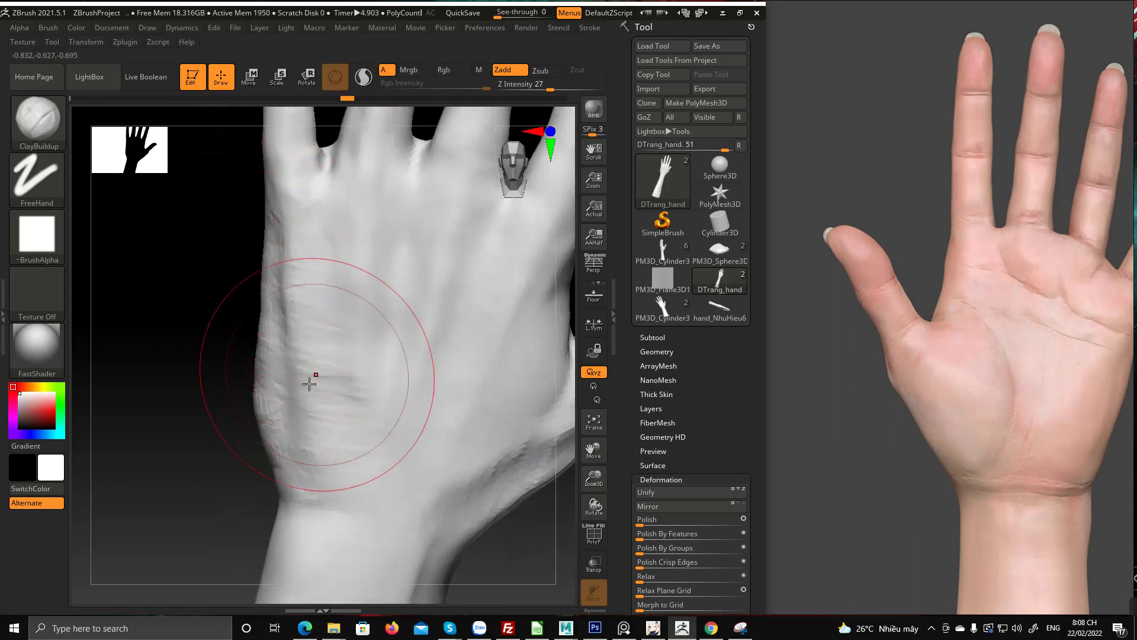
pyautogui.moveTo(272, 376); pyautogui.dragTo(299, 339, button='right')
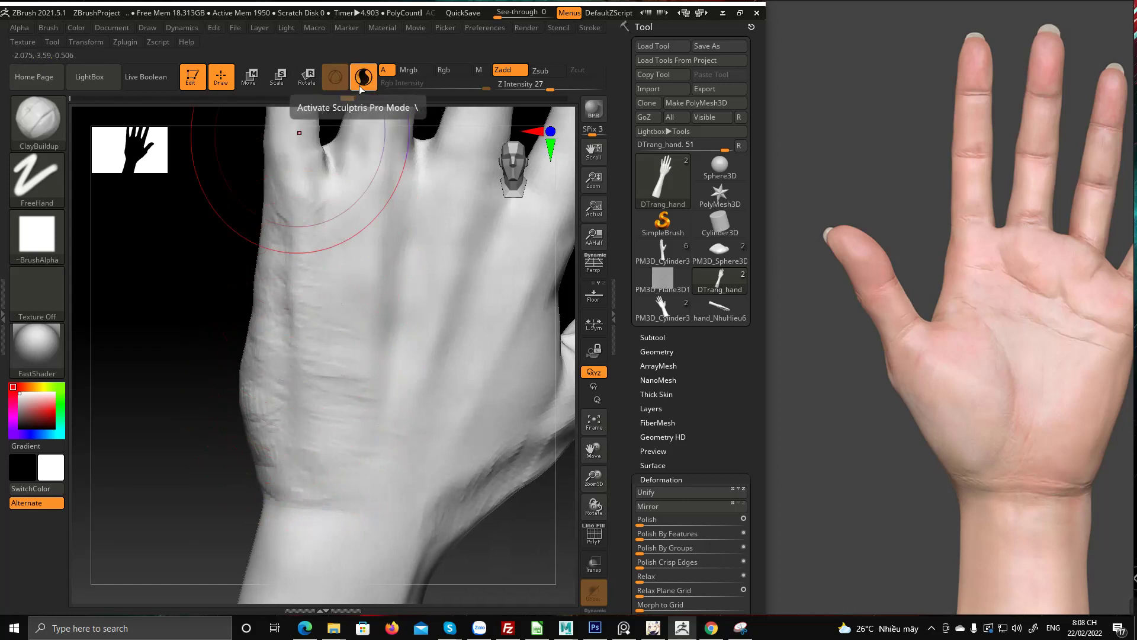
pyautogui.moveTo(347, 98); pyautogui.dragTo(426, 96)
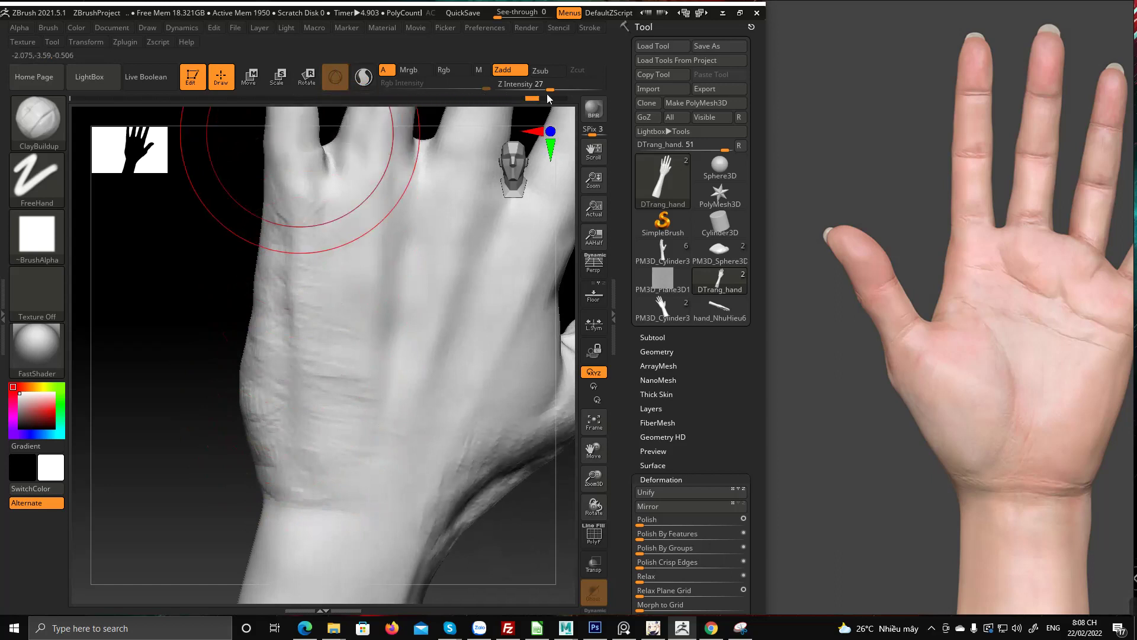
pyautogui.keyDown('ctrl'); pyautogui.moveTo(300, 332); pyautogui.dragTo(308, 260, button='right'); pyautogui.keyUp('ctrl')
pyautogui.keyDown('shift'); pyautogui.moveTo(308, 261); pyautogui.dragTo(256, 314, button='right'); pyautogui.keyUp('shift')
pyautogui.keyDown('shift'); pyautogui.moveTo(256, 314); pyautogui.dragTo(248, 286); pyautogui.keyUp('shift')
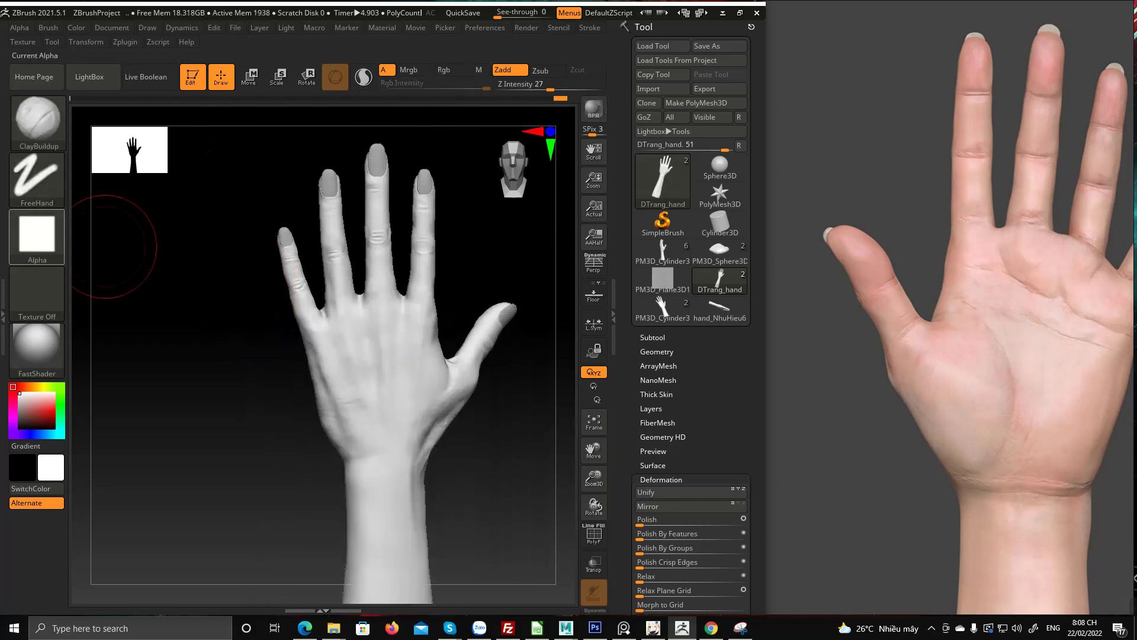
# Switch to the smooth PM3D_Cylinder3D_2 base hand and view its palm and back
pyautogui.click(645, 308)
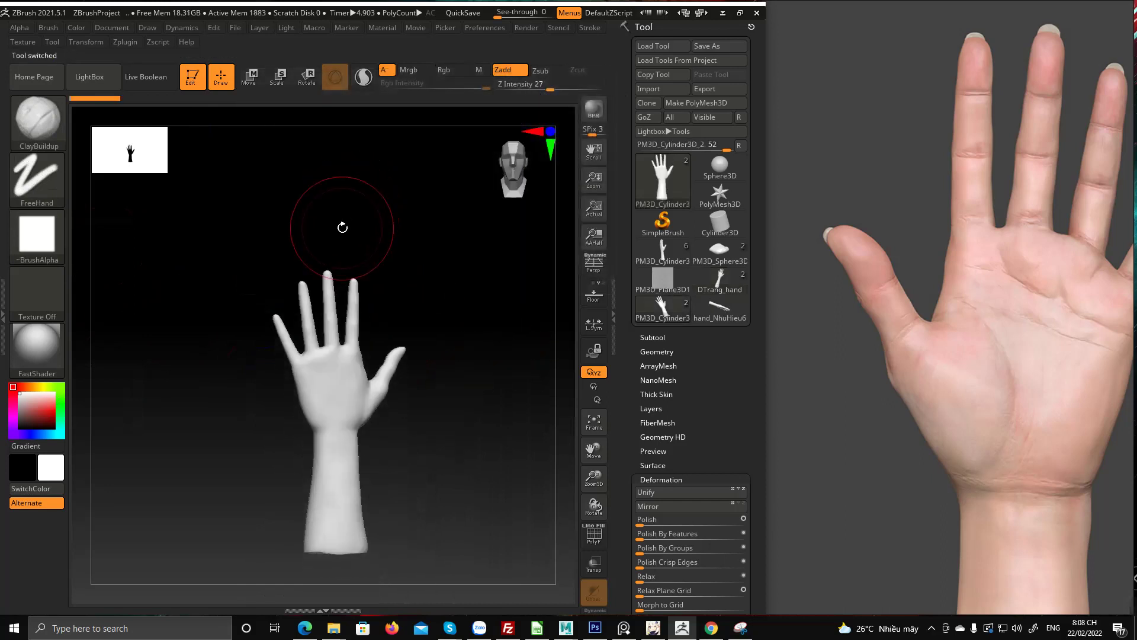
pyautogui.moveTo(343, 229)
pyautogui.keyDown('ctrl'); pyautogui.mouseDown(button='right')
pyautogui.moveTo(368, 374)
pyautogui.moveTo(350, 264)
pyautogui.moveTo(346, 293)
pyautogui.moveTo(444, 277)
pyautogui.moveTo(434, 290)
pyautogui.mouseUp(button='right'); pyautogui.keyUp('ctrl')
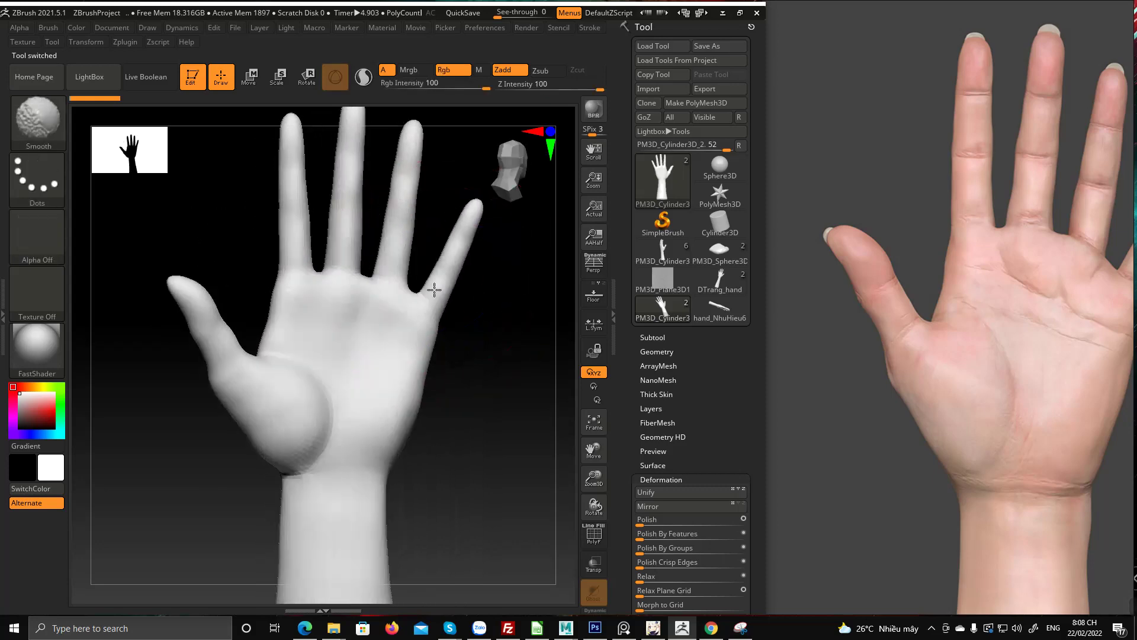
pyautogui.moveTo(434, 289)
pyautogui.mouseDown()
pyautogui.moveTo(363, 233)
pyautogui.moveTo(379, 279)
pyautogui.moveTo(355, 297)
pyautogui.moveTo(388, 278)
pyautogui.mouseUp()
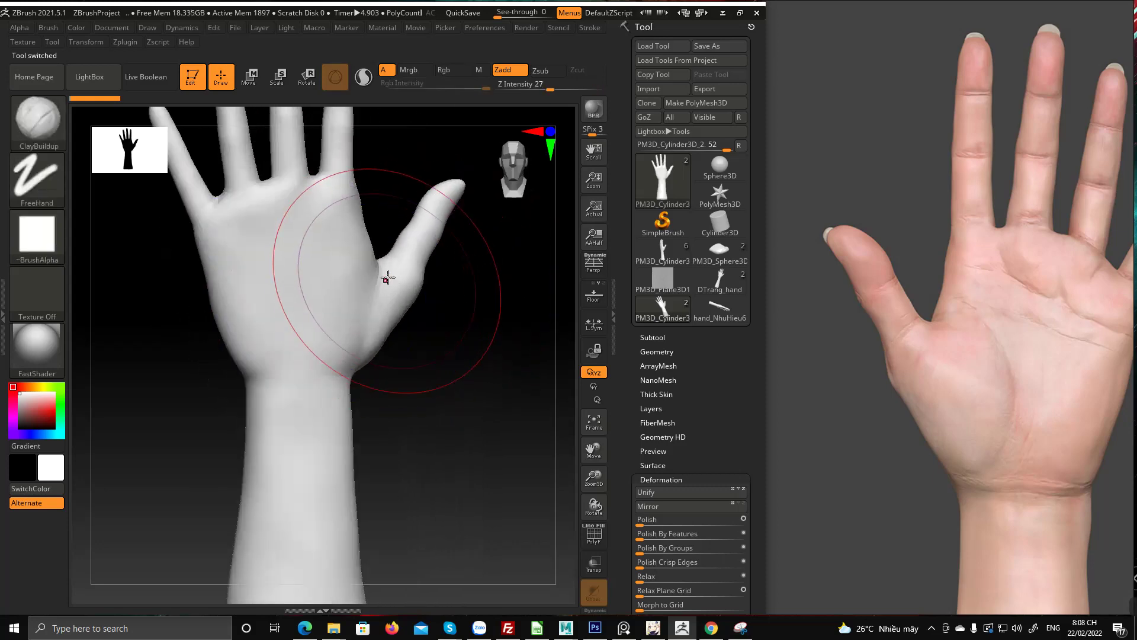
# Show the base hand's polygroups and wireframe, examine the finger, palm and thumb divisions, and hide them again
pyautogui.hotkey('shift', 'f')
pyautogui.keyDown('alt'); pyautogui.moveTo(366, 250); pyautogui.dragTo(367, 349, button='right'); pyautogui.keyUp('alt')
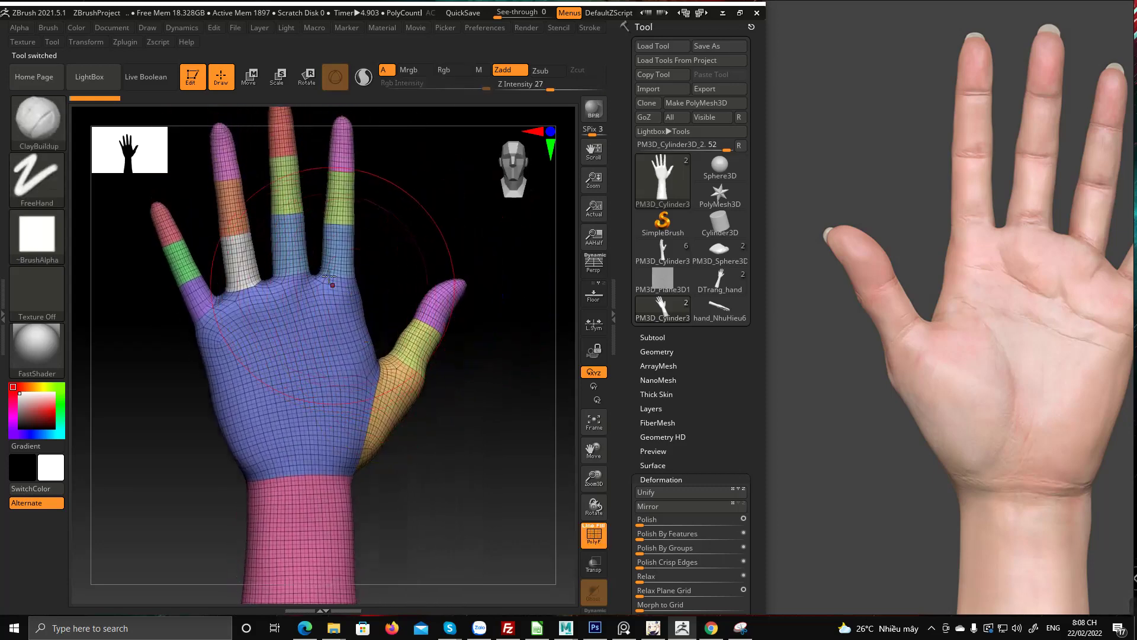
pyautogui.keyDown('ctrl'); pyautogui.moveTo(329, 277); pyautogui.dragTo(335, 310, button='right'); pyautogui.keyUp('ctrl')
pyautogui.moveTo(353, 183)
pyautogui.keyDown('alt'); pyautogui.mouseDown(button='right')
pyautogui.moveTo(350, 310)
pyautogui.moveTo(317, 340)
pyautogui.moveTo(272, 330)
pyautogui.moveTo(340, 329)
pyautogui.mouseUp(button='right'); pyautogui.keyUp('alt')
pyautogui.hotkey('shift', 'f')
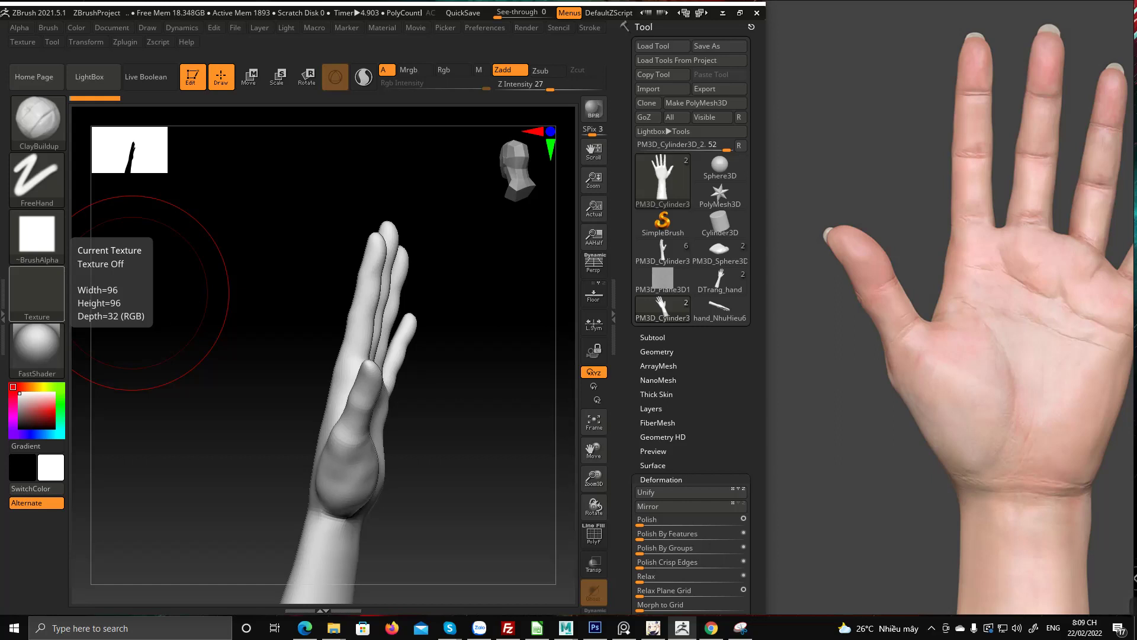
# Examine the base hand's palm and thumb pad from the front, and its index finger base and thumb from the side
pyautogui.keyDown('shift'); pyautogui.moveTo(462, 406); pyautogui.dragTo(359, 408); pyautogui.keyUp('shift')
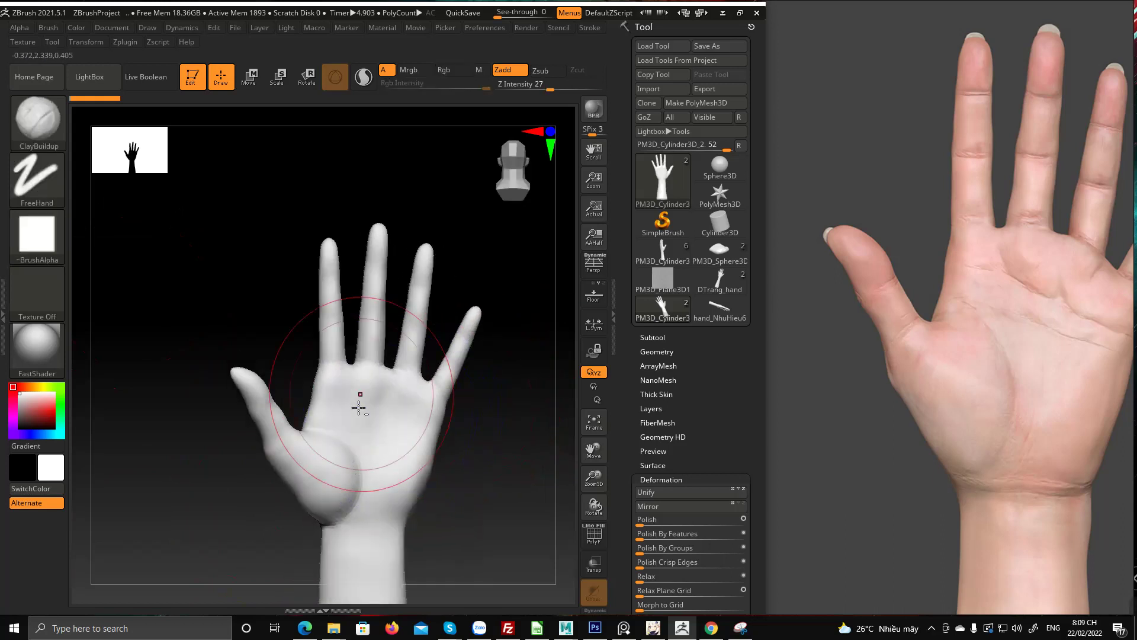
pyautogui.moveTo(359, 408)
pyautogui.keyDown('alt'); pyautogui.mouseDown(button='right')
pyautogui.moveTo(320, 342)
pyautogui.moveTo(335, 381)
pyautogui.moveTo(322, 382)
pyautogui.moveTo(342, 350)
pyautogui.mouseUp(button='right'); pyautogui.keyUp('alt')
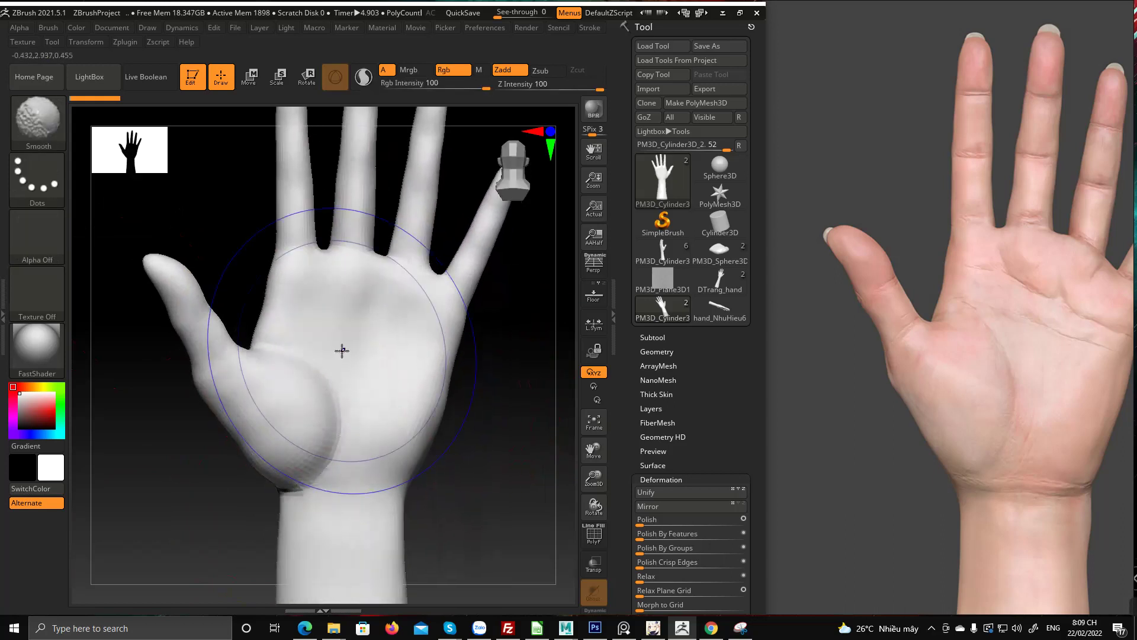
pyautogui.moveTo(265, 345)
pyautogui.keyDown('alt'); pyautogui.mouseDown(button='right')
pyautogui.moveTo(234, 391)
pyautogui.moveTo(300, 394)
pyautogui.moveTo(233, 362)
pyautogui.moveTo(271, 337)
pyautogui.moveTo(311, 344)
pyautogui.moveTo(353, 329)
pyautogui.moveTo(347, 321)
pyautogui.mouseUp(button='right'); pyautogui.keyUp('alt')
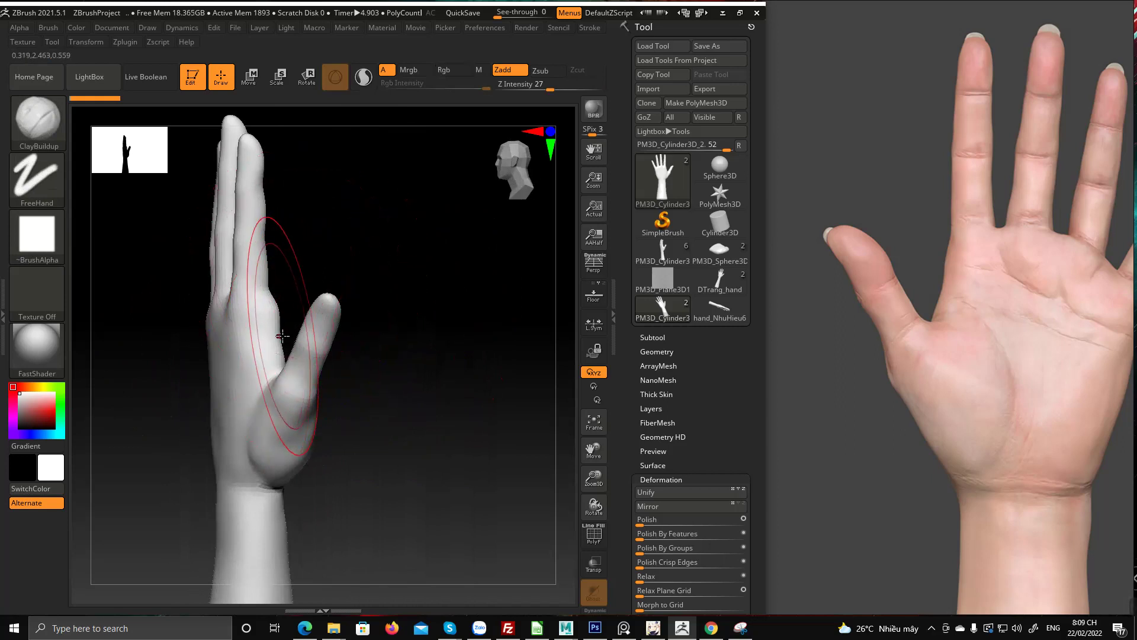
pyautogui.keyDown('ctrl'); pyautogui.moveTo(286, 318); pyautogui.dragTo(285, 427, button='right'); pyautogui.keyUp('ctrl')
pyautogui.keyDown('alt'); pyautogui.moveTo(219, 310); pyautogui.dragTo(247, 343, button='right'); pyautogui.keyUp('alt')
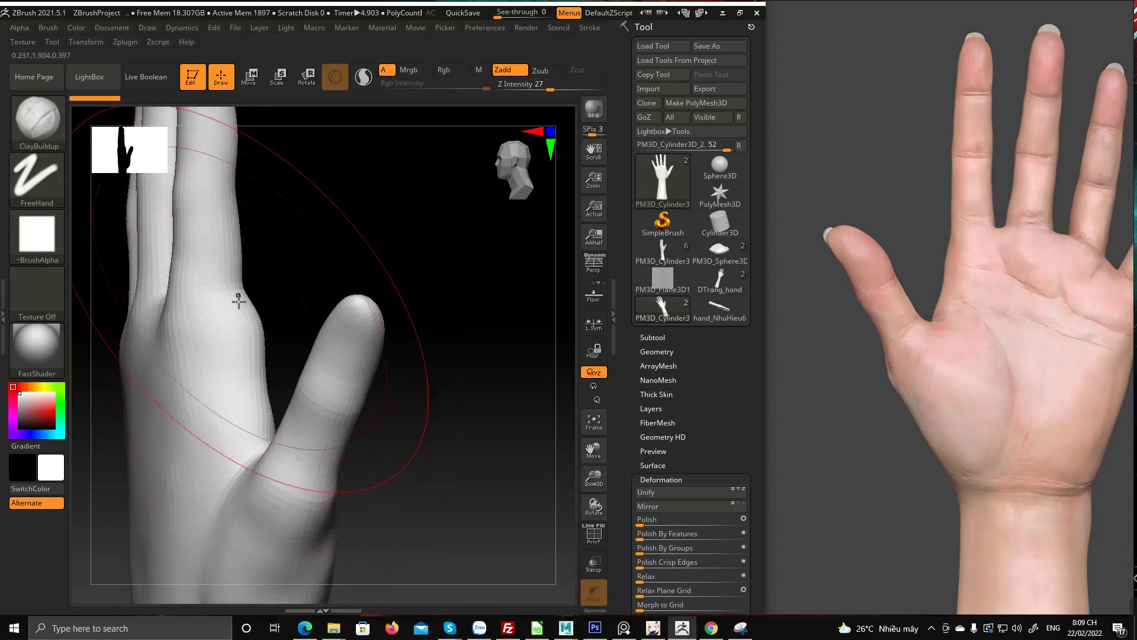
# Reduce the ClayBuildup brush's draw size for finer sculpting on the base hand's palm
pyautogui.press('space')
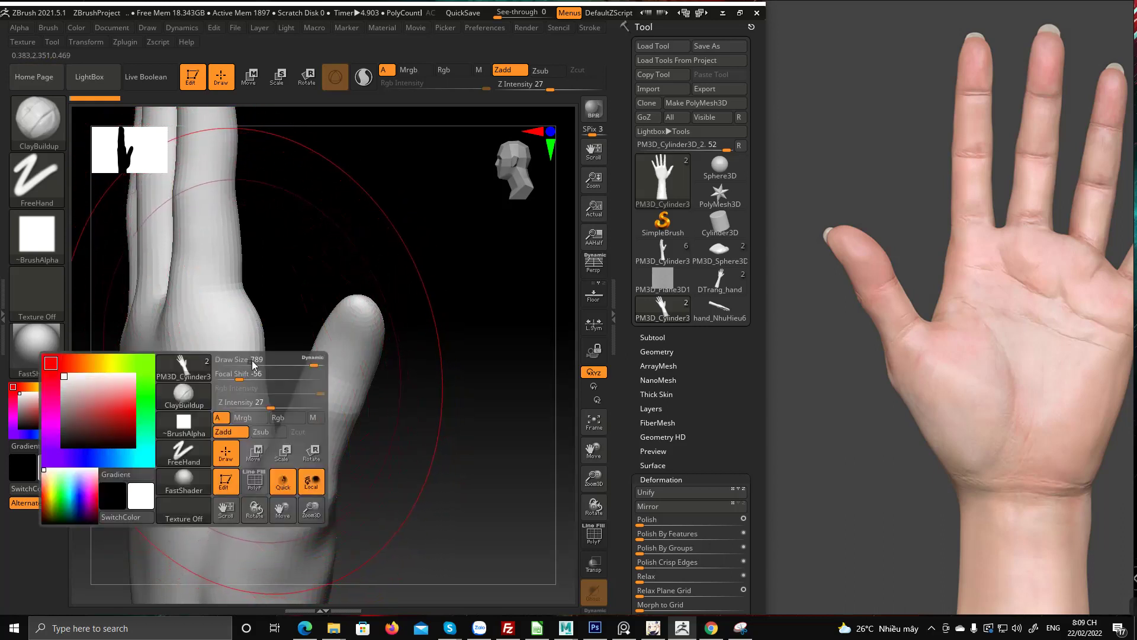
pyautogui.moveTo(287, 250); pyautogui.dragTo(257, 352)
pyautogui.press('space')
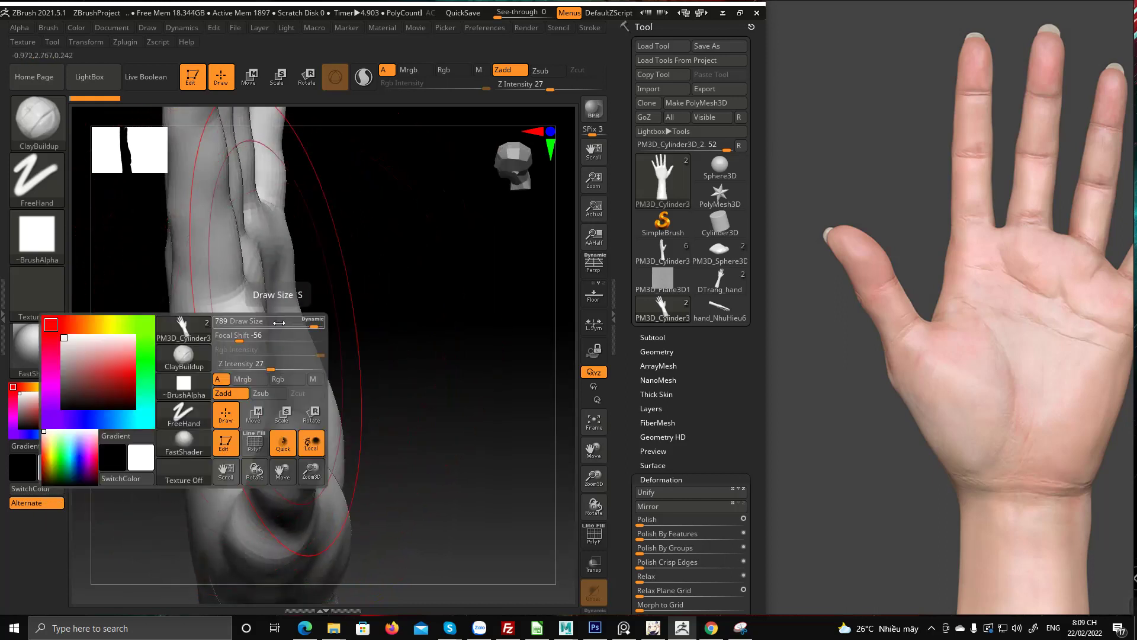
pyautogui.moveTo(322, 326); pyautogui.dragTo(300, 327)
pyautogui.moveTo(302, 327); pyautogui.dragTo(267, 325, button='right')
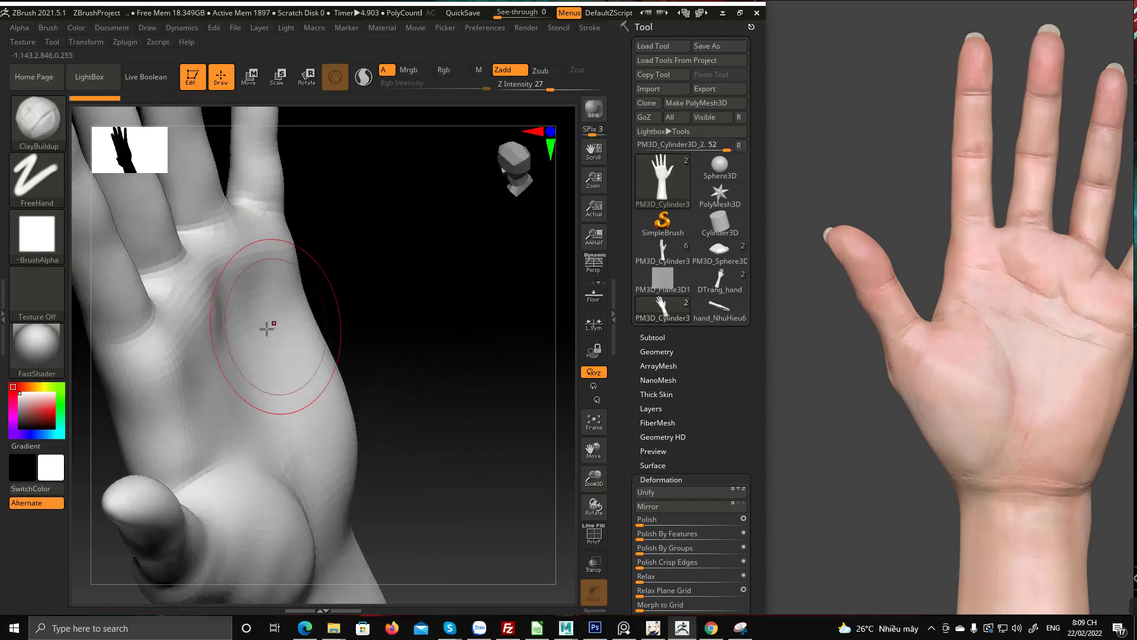
# Add light clay strokes to the palm below the index finger and check the form from the back and side
pyautogui.moveTo(153, 400); pyautogui.dragTo(172, 292, button='right')
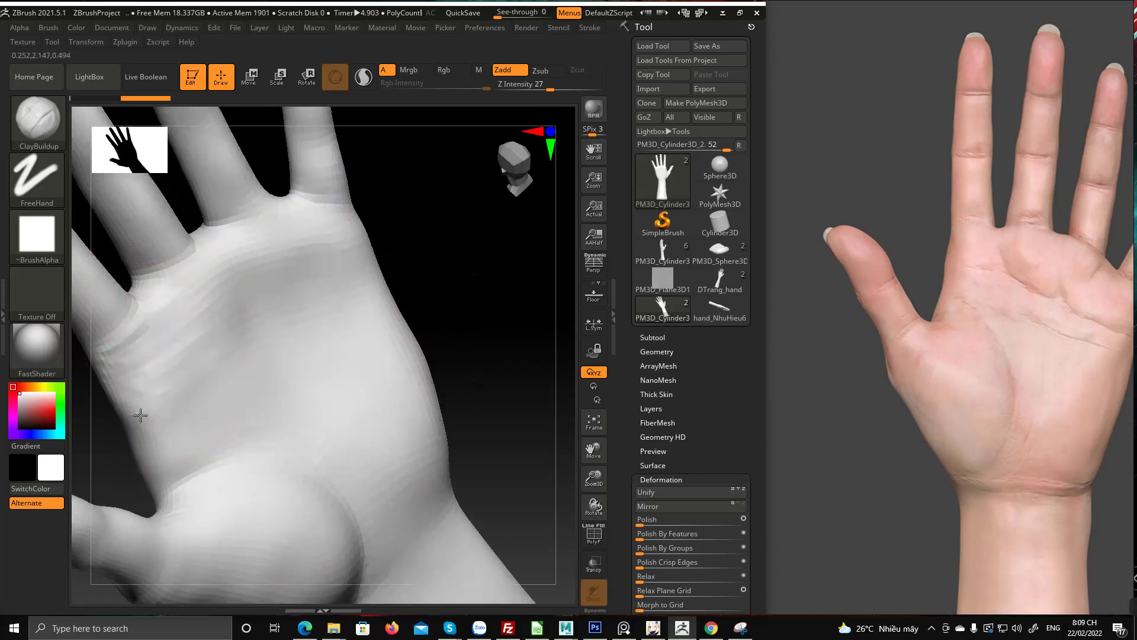
pyautogui.moveTo(141, 415); pyautogui.dragTo(183, 398)
pyautogui.moveTo(178, 396)
pyautogui.mouseDown(button='right')
pyautogui.moveTo(236, 338)
pyautogui.moveTo(246, 300)
pyautogui.mouseUp(button='right')
pyautogui.moveTo(178, 350)
pyautogui.mouseDown(button='right')
pyautogui.moveTo(221, 320)
pyautogui.moveTo(309, 157)
pyautogui.mouseUp(button='right')
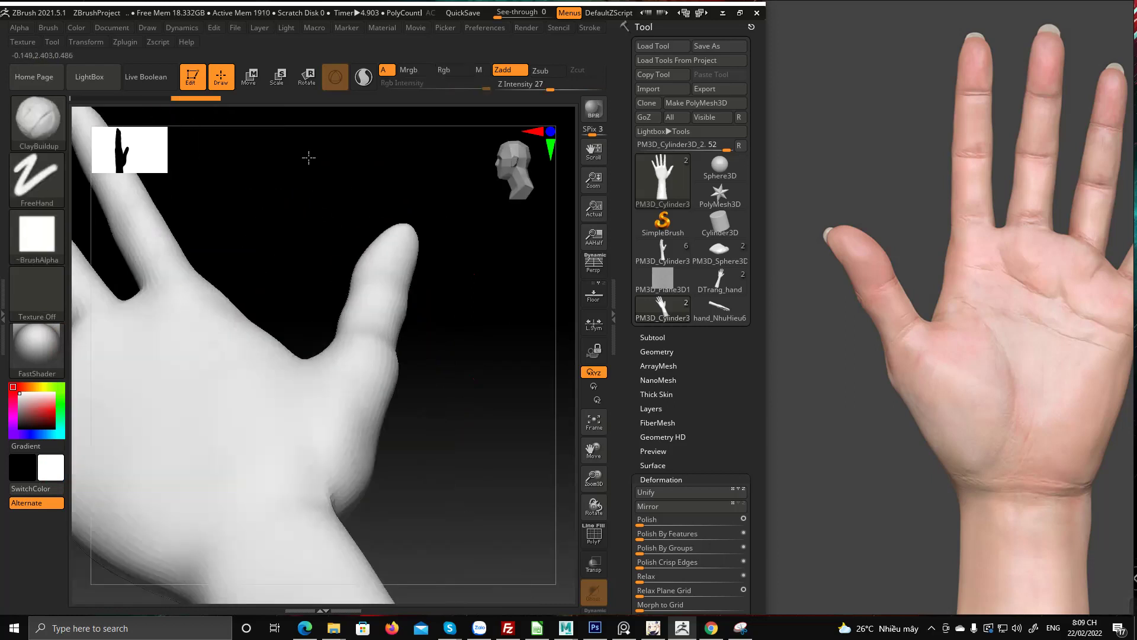
pyautogui.moveTo(309, 157); pyautogui.dragTo(280, 211)
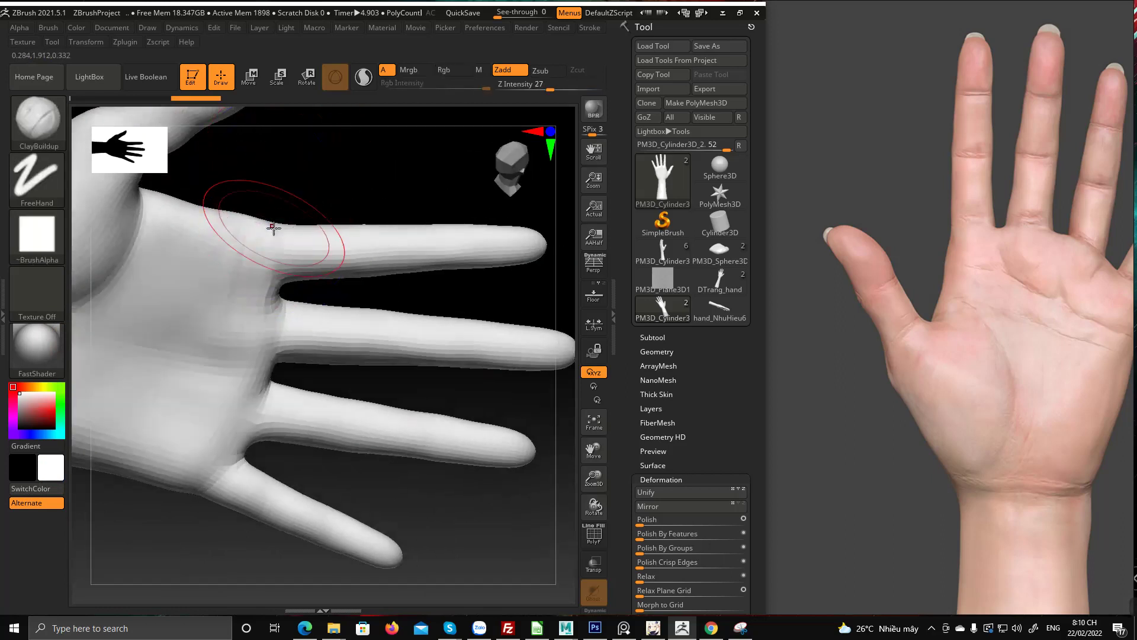
pyautogui.moveTo(275, 228)
pyautogui.mouseDown(button='right')
pyautogui.moveTo(257, 312)
pyautogui.moveTo(290, 251)
pyautogui.mouseUp(button='right')
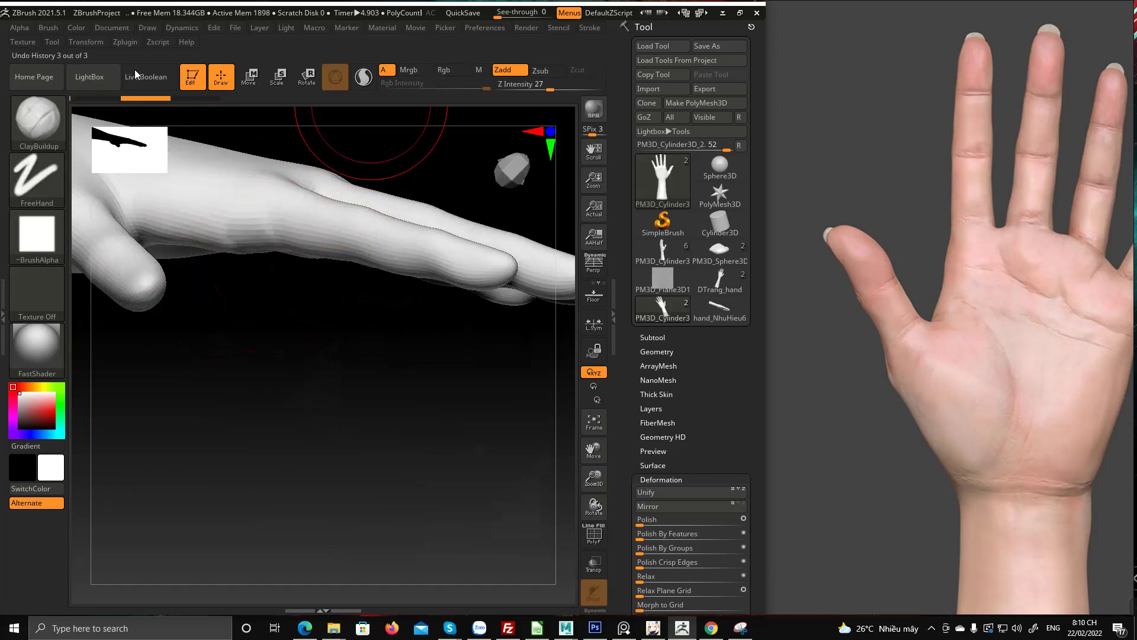
# Build up the palm pads along the finger bases, smooth the strokes, and check the palm's profile down to the wrist
pyautogui.moveTo(205, 118); pyautogui.dragTo(253, 257)
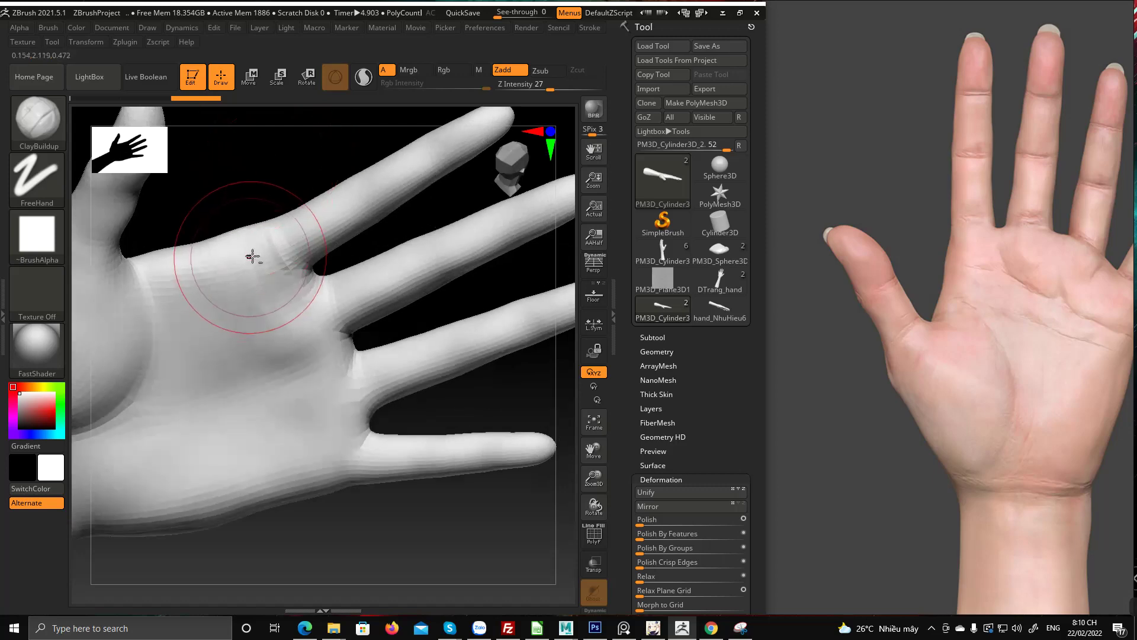
pyautogui.moveTo(276, 357); pyautogui.dragTo(270, 303)
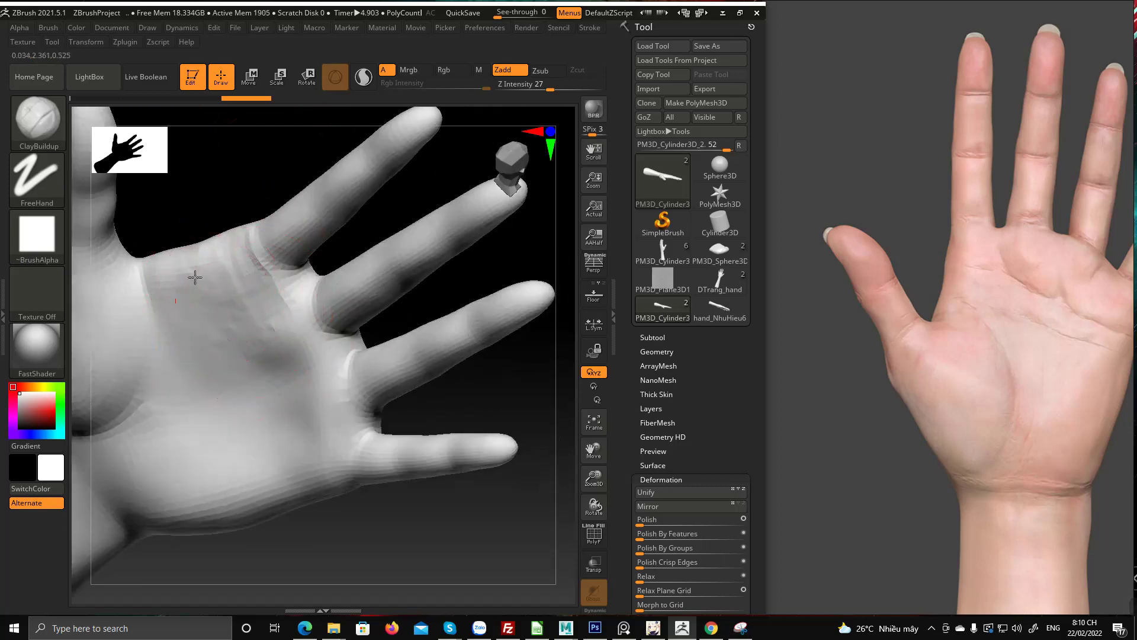
pyautogui.moveTo(194, 277); pyautogui.dragTo(254, 292, button='right')
pyautogui.keyDown('shift'); pyautogui.moveTo(254, 292); pyautogui.dragTo(284, 379); pyautogui.keyUp('shift')
pyautogui.moveTo(287, 401)
pyautogui.mouseDown(button='right')
pyautogui.moveTo(282, 284)
pyautogui.moveTo(226, 320)
pyautogui.mouseUp(button='right')
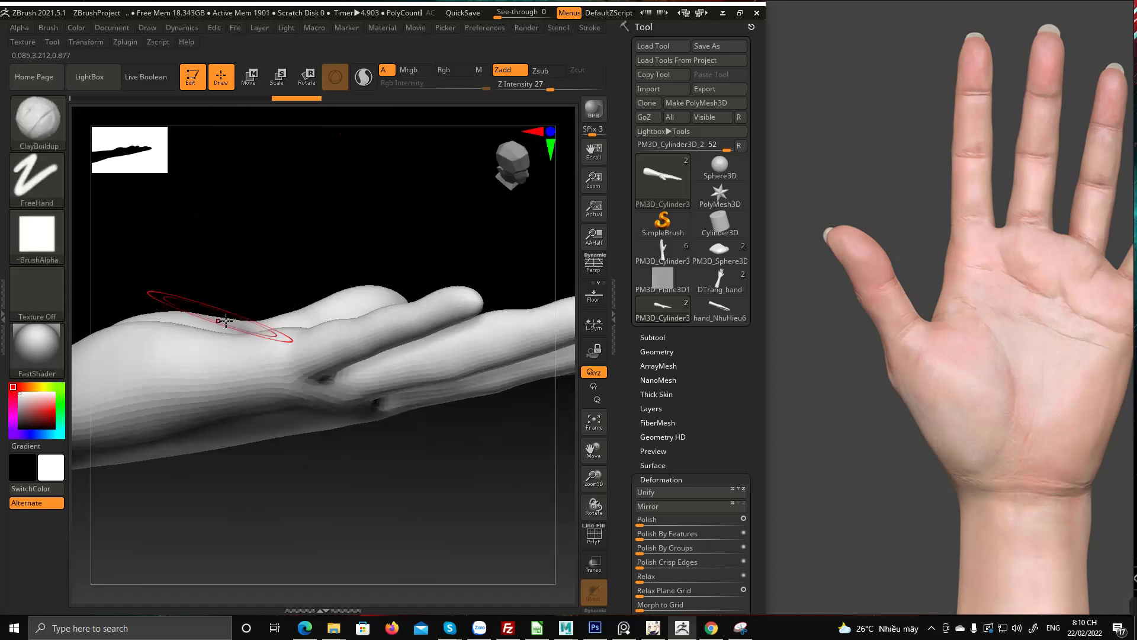
pyautogui.moveTo(225, 321); pyautogui.dragTo(438, 404)
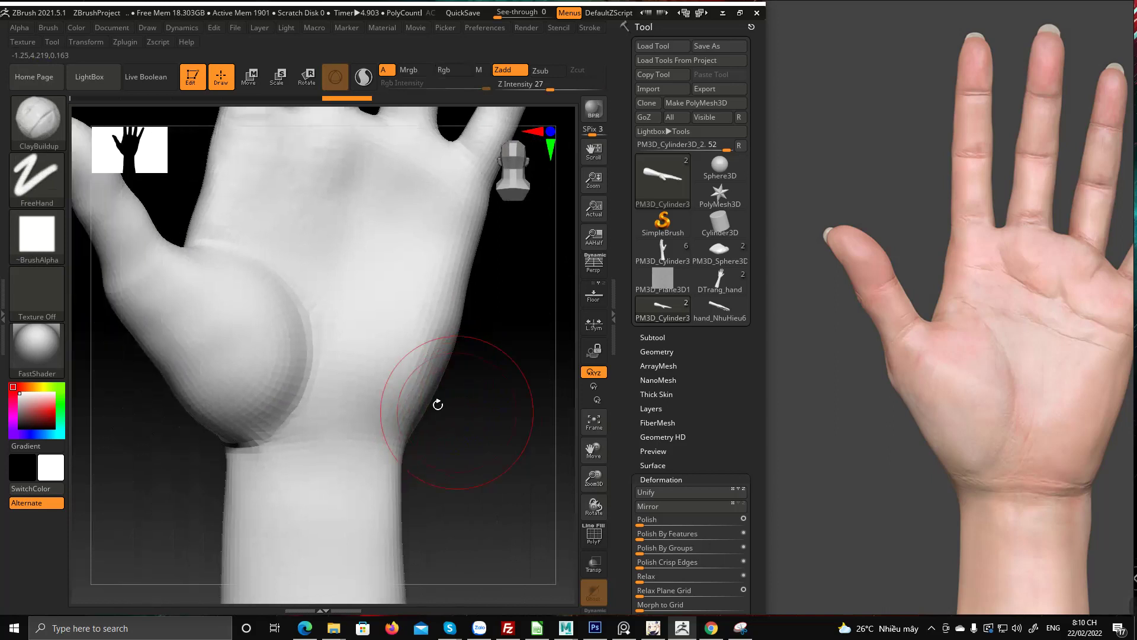
# Shape the thumb's base toward the wrist on the back of the hand, smooth it, and review the whole hand
pyautogui.moveTo(246, 357)
pyautogui.mouseDown()
pyautogui.moveTo(300, 256)
pyautogui.moveTo(299, 333)
pyautogui.moveTo(320, 371)
pyautogui.moveTo(268, 329)
pyautogui.moveTo(292, 356)
pyautogui.moveTo(342, 343)
pyautogui.moveTo(386, 386)
pyautogui.moveTo(406, 340)
pyautogui.moveTo(388, 302)
pyautogui.moveTo(402, 289)
pyautogui.moveTo(394, 348)
pyautogui.moveTo(437, 389)
pyautogui.moveTo(340, 426)
pyautogui.moveTo(330, 406)
pyautogui.mouseUp()
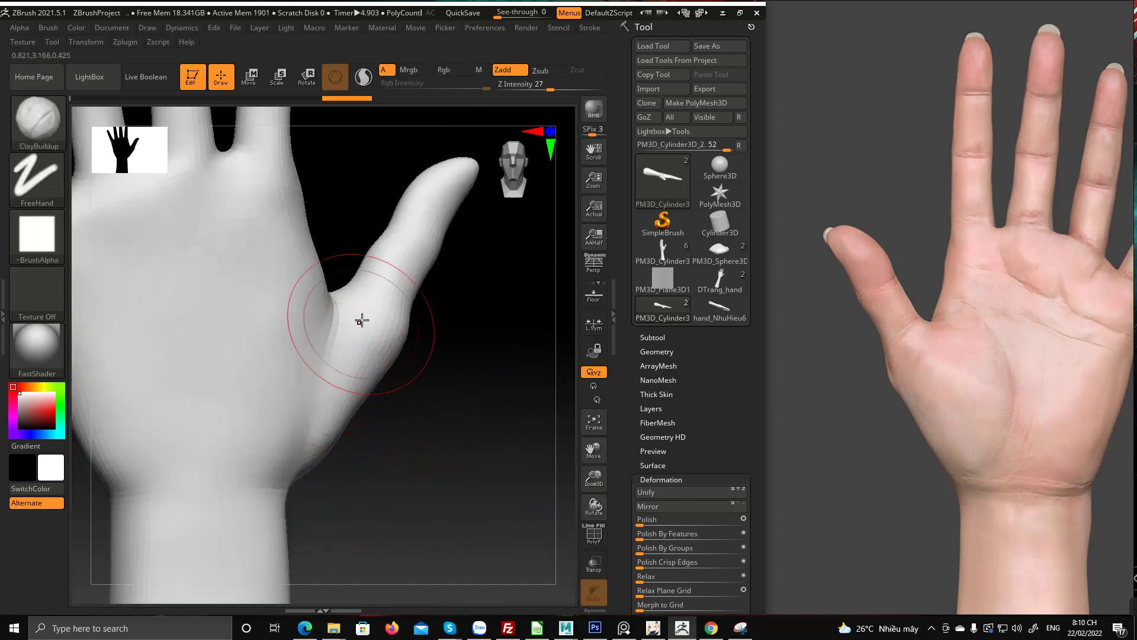
pyautogui.moveTo(362, 320); pyautogui.dragTo(315, 360)
pyautogui.moveTo(383, 425)
pyautogui.mouseDown()
pyautogui.moveTo(393, 446)
pyautogui.moveTo(373, 368)
pyautogui.mouseUp()
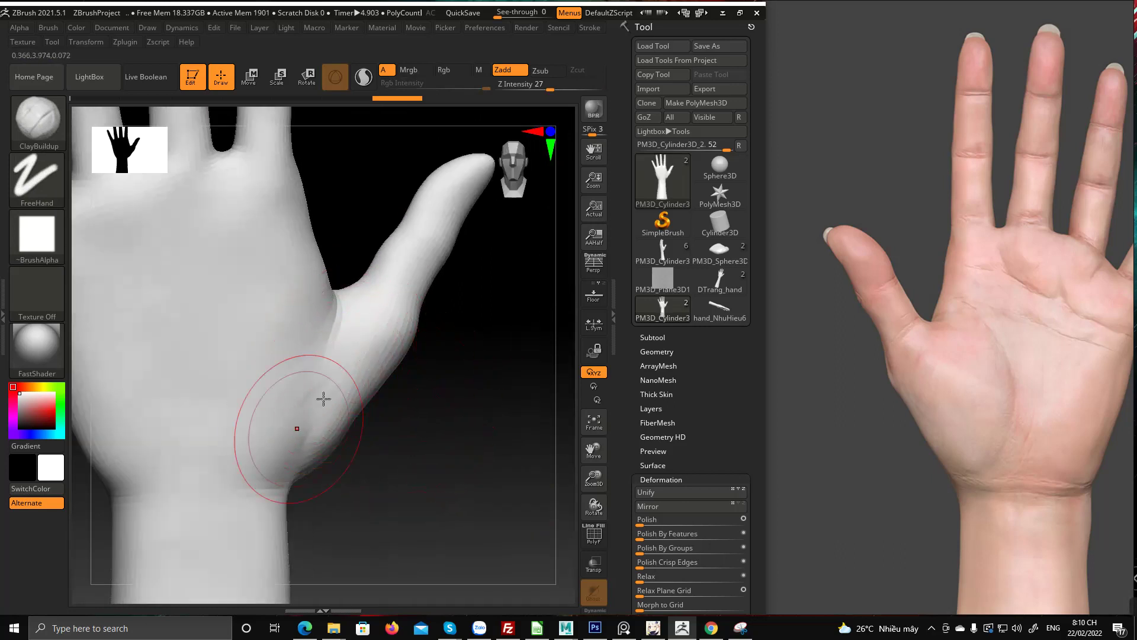
pyautogui.moveTo(323, 399); pyautogui.dragTo(297, 441)
pyautogui.keyDown('shift'); pyautogui.moveTo(397, 450); pyautogui.dragTo(434, 383); pyautogui.keyUp('shift')
pyautogui.keyDown('ctrl'); pyautogui.moveTo(434, 383); pyautogui.dragTo(378, 373, button='right'); pyautogui.keyUp('ctrl')
pyautogui.keyDown('alt'); pyautogui.moveTo(378, 373); pyautogui.dragTo(370, 423); pyautogui.keyUp('alt')
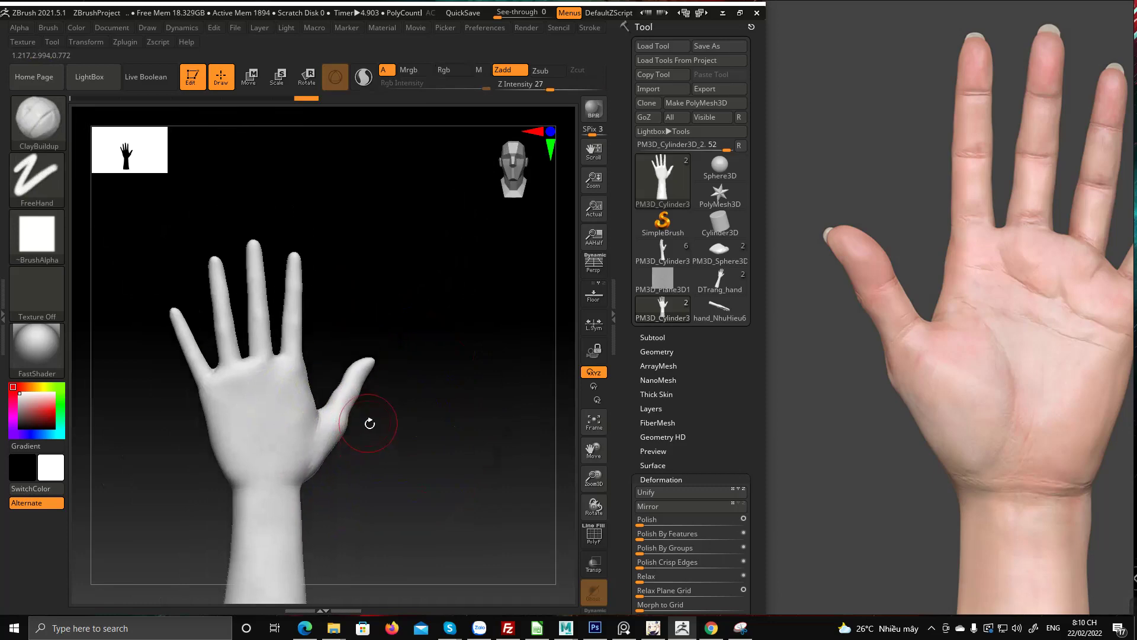
# Bring the back-of-hand photo into view on the reference board and compare the base hand's thumb and outline with it
pyautogui.scroll(-5, 967, 309)
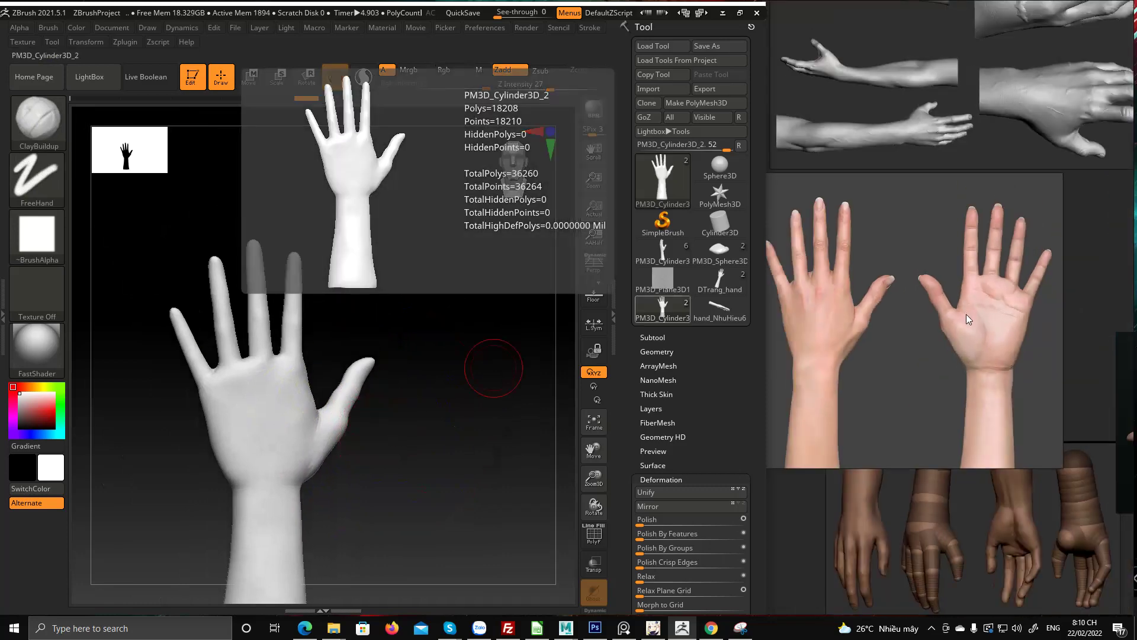
pyautogui.scroll(2, 900, 333)
pyautogui.moveTo(901, 333); pyautogui.dragTo(961, 357, button='middle')
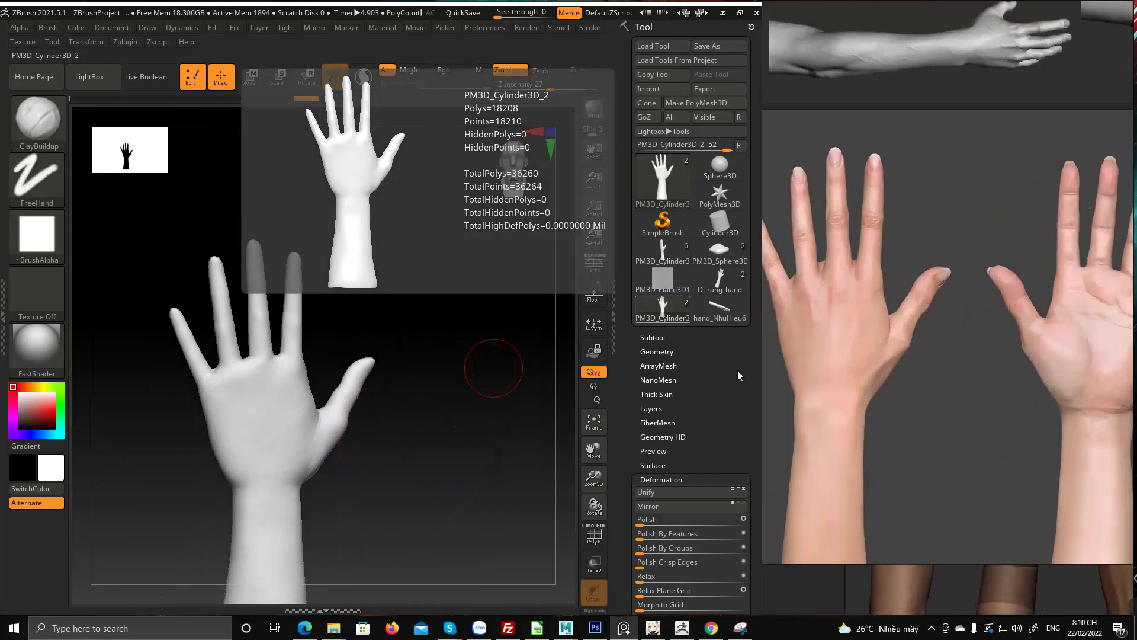
pyautogui.click(380, 400)
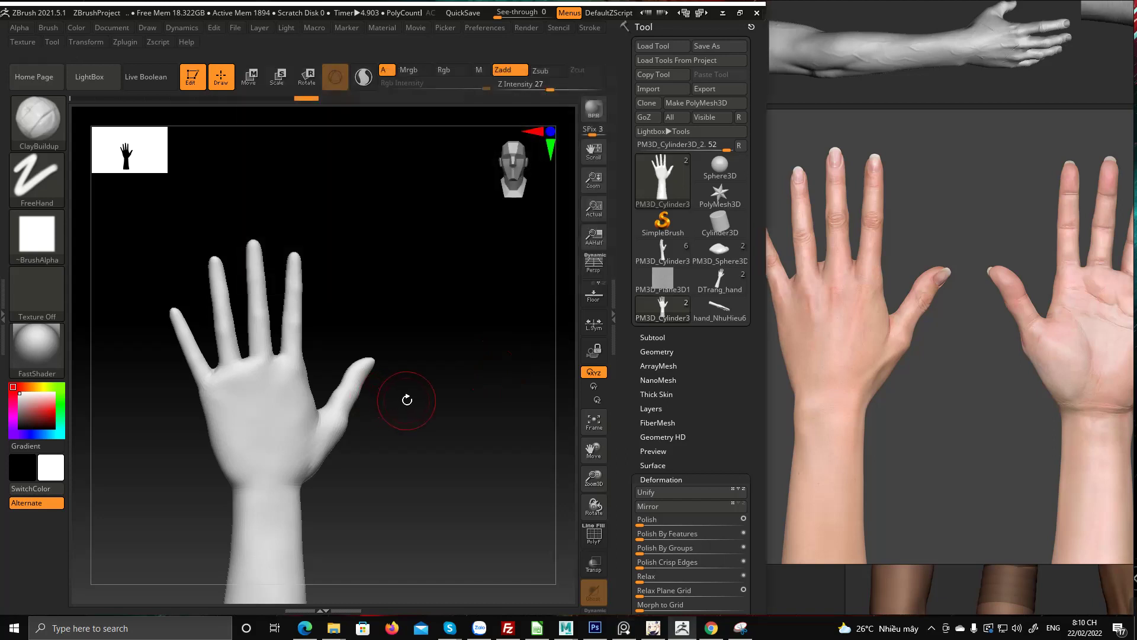
pyautogui.keyDown('alt'); pyautogui.moveTo(406, 400); pyautogui.dragTo(398, 372); pyautogui.keyUp('alt')
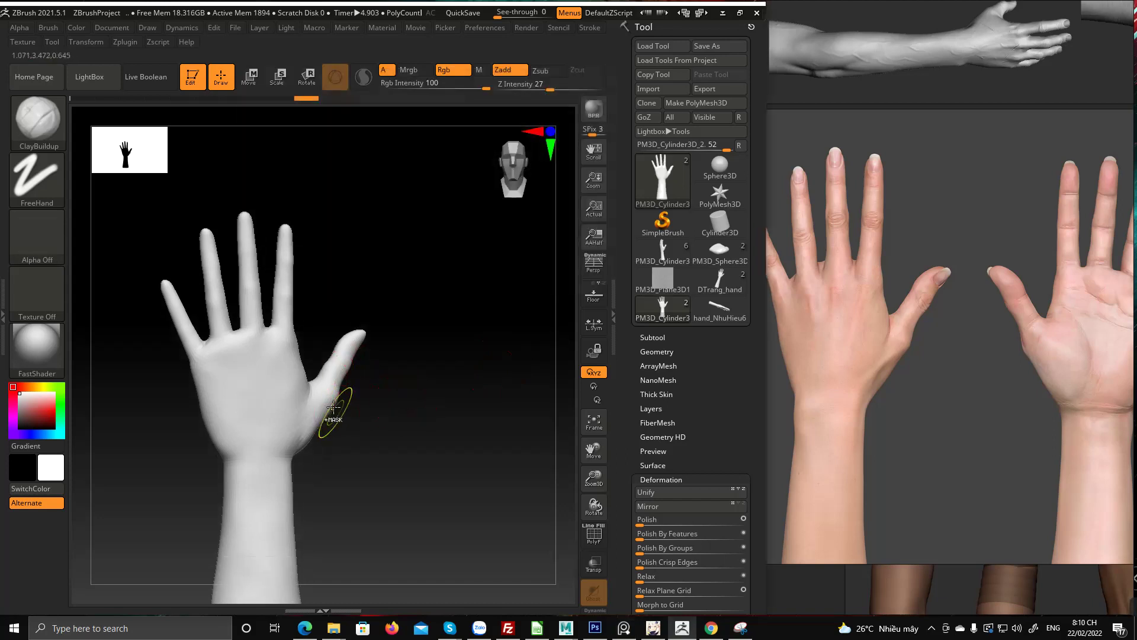
pyautogui.keyDown('ctrl'); pyautogui.moveTo(332, 411); pyautogui.dragTo(332, 389, button='right'); pyautogui.keyUp('ctrl')
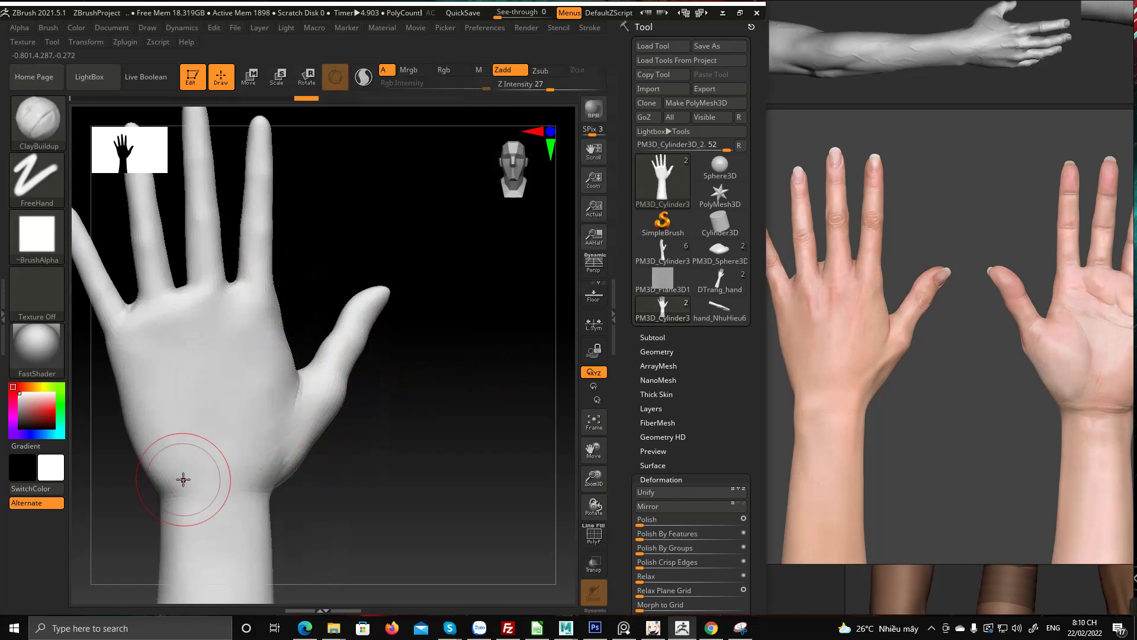
# Sculpt the webbing and knuckle area at the base of the little and ring fingers on the back of the hand
pyautogui.keyDown('alt'); pyautogui.moveTo(249, 330); pyautogui.dragTo(301, 422, button='right'); pyautogui.keyUp('alt')
pyautogui.moveTo(231, 461)
pyautogui.mouseDown(button='right')
pyautogui.moveTo(228, 445)
pyautogui.moveTo(272, 419)
pyautogui.moveTo(220, 432)
pyautogui.moveTo(232, 410)
pyautogui.moveTo(251, 449)
pyautogui.moveTo(187, 419)
pyautogui.mouseUp(button='right')
pyautogui.rightClick(226, 404)
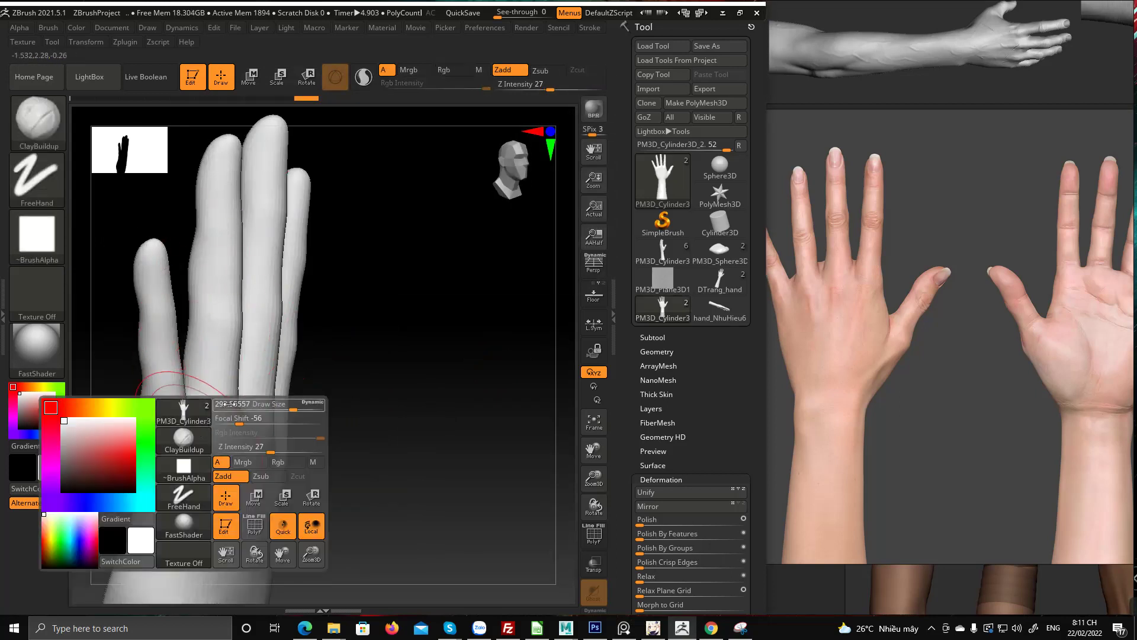
pyautogui.moveTo(253, 406); pyautogui.dragTo(167, 443, button='right')
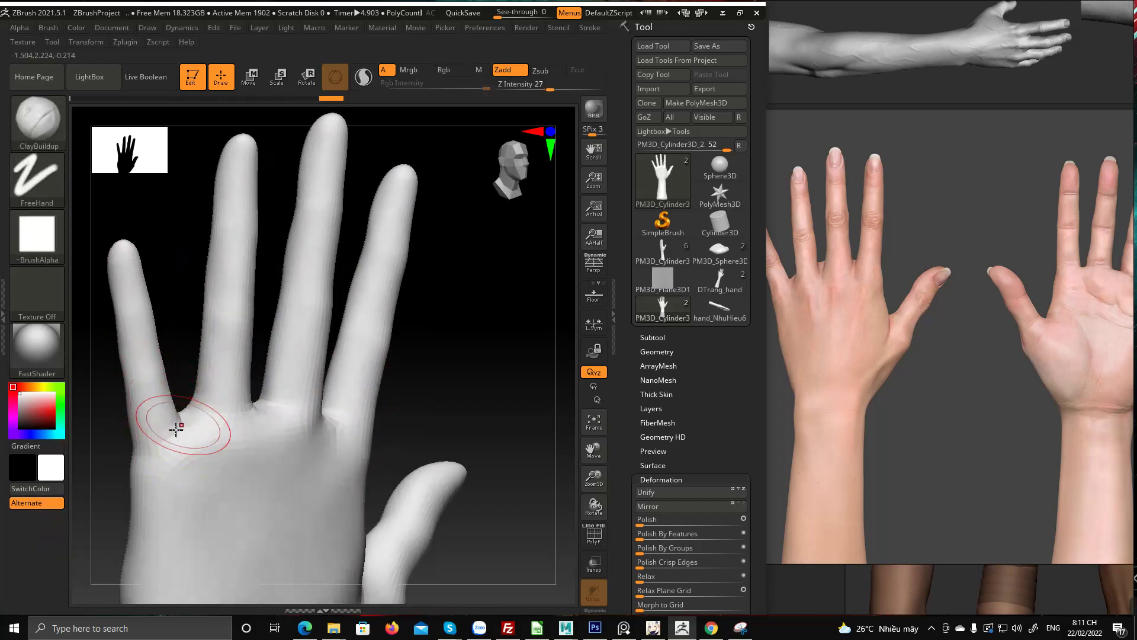
pyautogui.moveTo(143, 398)
pyautogui.mouseDown(button='right')
pyautogui.moveTo(219, 318)
pyautogui.moveTo(246, 348)
pyautogui.moveTo(287, 340)
pyautogui.moveTo(303, 442)
pyautogui.moveTo(256, 399)
pyautogui.moveTo(274, 338)
pyautogui.moveTo(277, 402)
pyautogui.moveTo(267, 363)
pyautogui.moveTo(331, 325)
pyautogui.moveTo(312, 414)
pyautogui.moveTo(320, 338)
pyautogui.moveTo(327, 378)
pyautogui.moveTo(311, 392)
pyautogui.mouseUp(button='right')
pyautogui.keyDown('shift'); pyautogui.moveTo(310, 394); pyautogui.dragTo(307, 386); pyautogui.keyUp('shift')
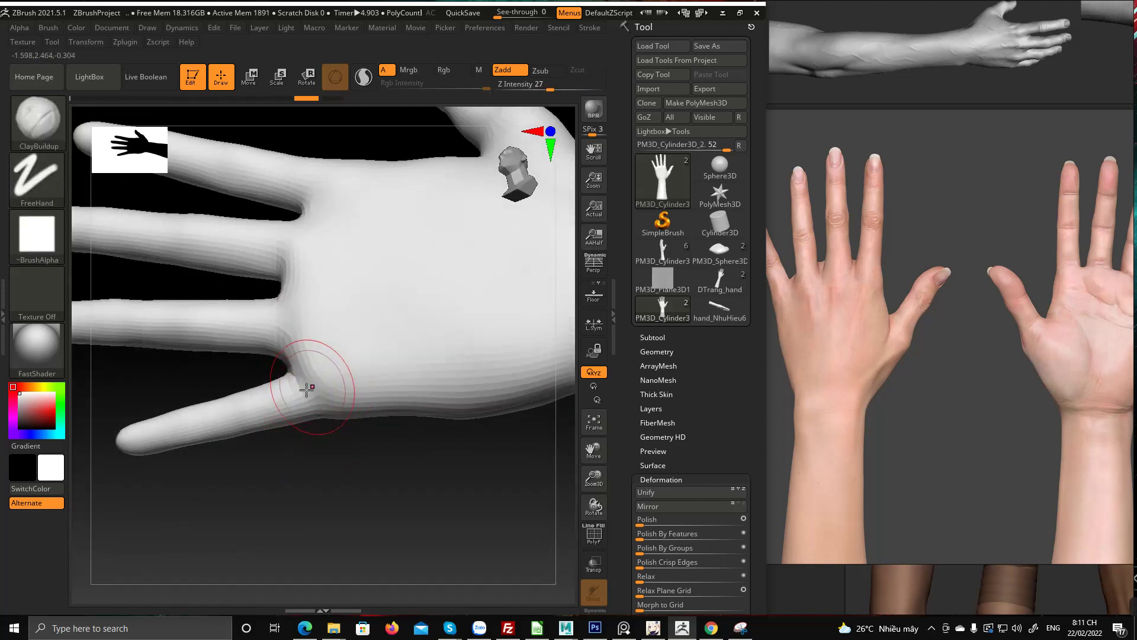
pyautogui.moveTo(309, 386)
pyautogui.mouseDown(button='right')
pyautogui.moveTo(326, 385)
pyautogui.moveTo(317, 373)
pyautogui.mouseUp(button='right')
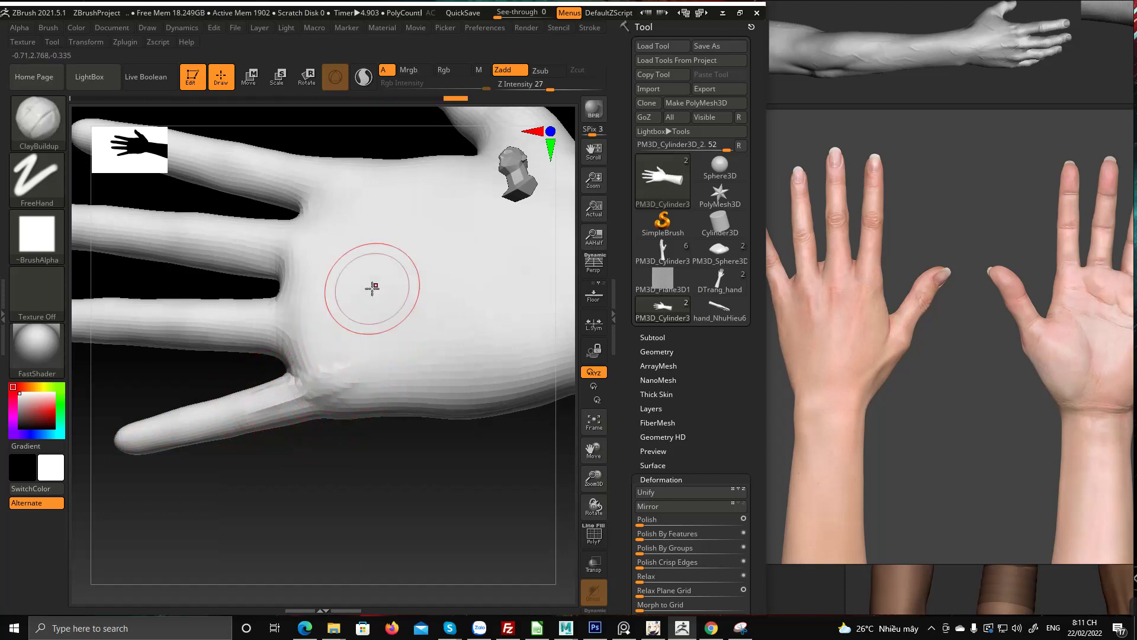
pyautogui.moveTo(323, 321)
pyautogui.mouseDown(button='right')
pyautogui.moveTo(300, 236)
pyautogui.moveTo(347, 359)
pyautogui.moveTo(359, 337)
pyautogui.mouseUp(button='right')
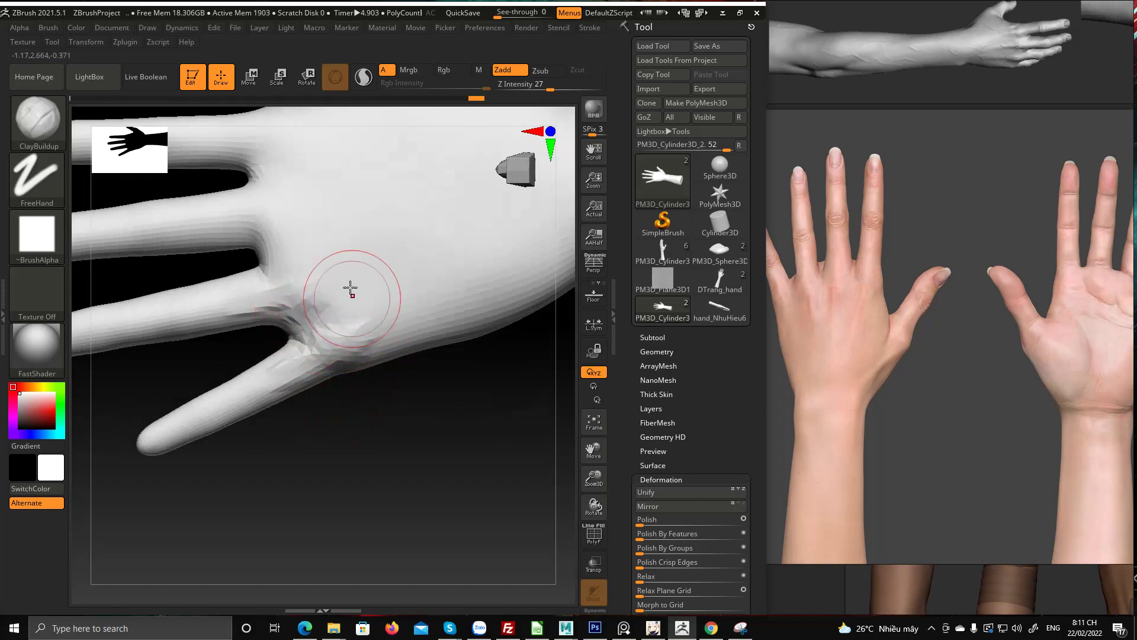
# Build up the webs between the four fingers on the back of the hand with the ClayBuildup brush
pyautogui.moveTo(350, 288); pyautogui.dragTo(260, 309, button='right')
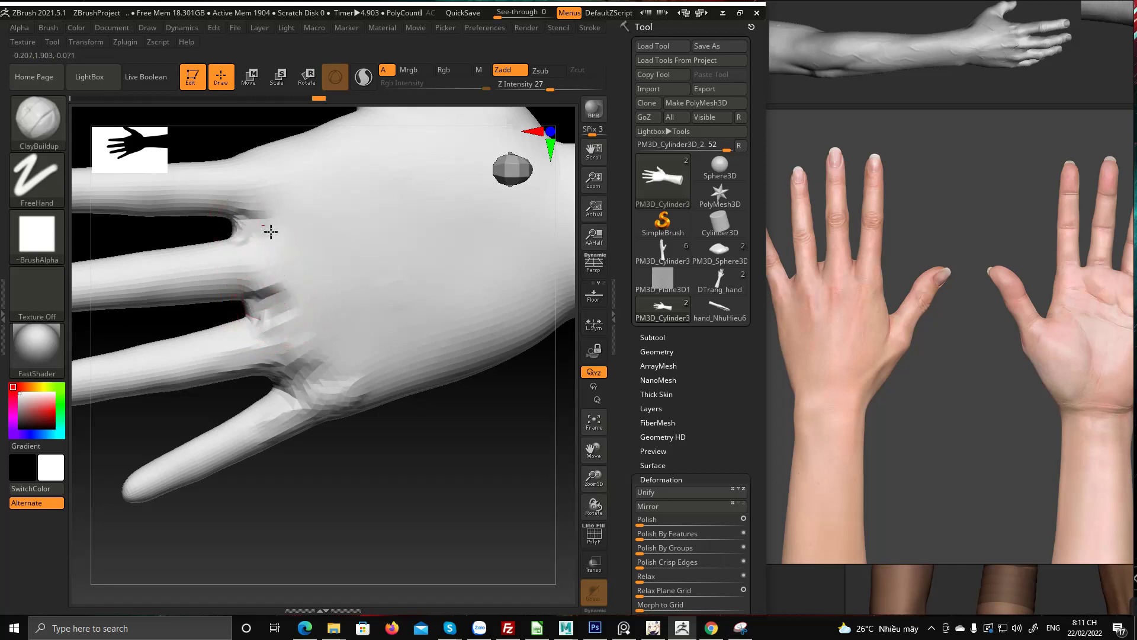
pyautogui.moveTo(271, 231); pyautogui.dragTo(269, 409, button='right')
pyautogui.rightClick(270, 408)
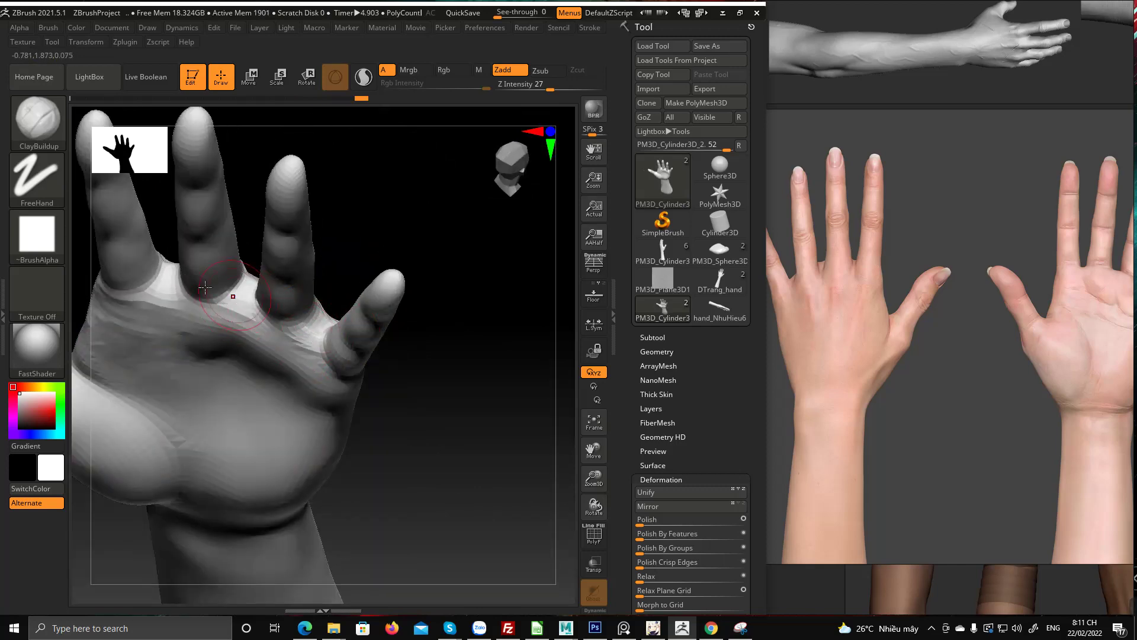
pyautogui.moveTo(181, 294); pyautogui.dragTo(233, 369, button='right')
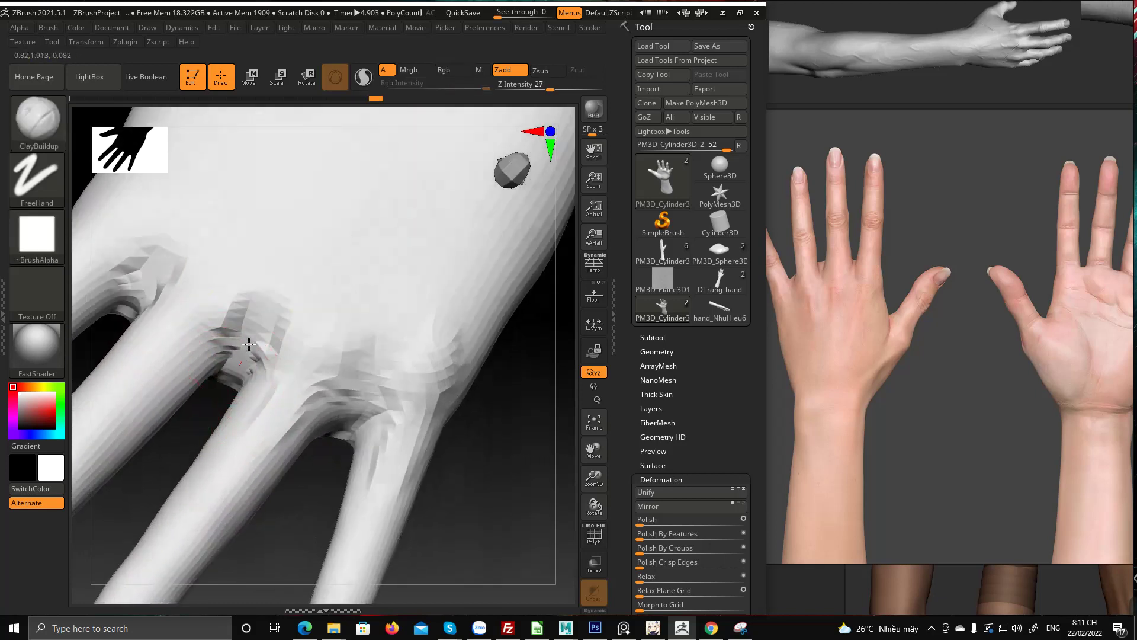
pyautogui.moveTo(373, 356); pyautogui.dragTo(293, 424, button='right')
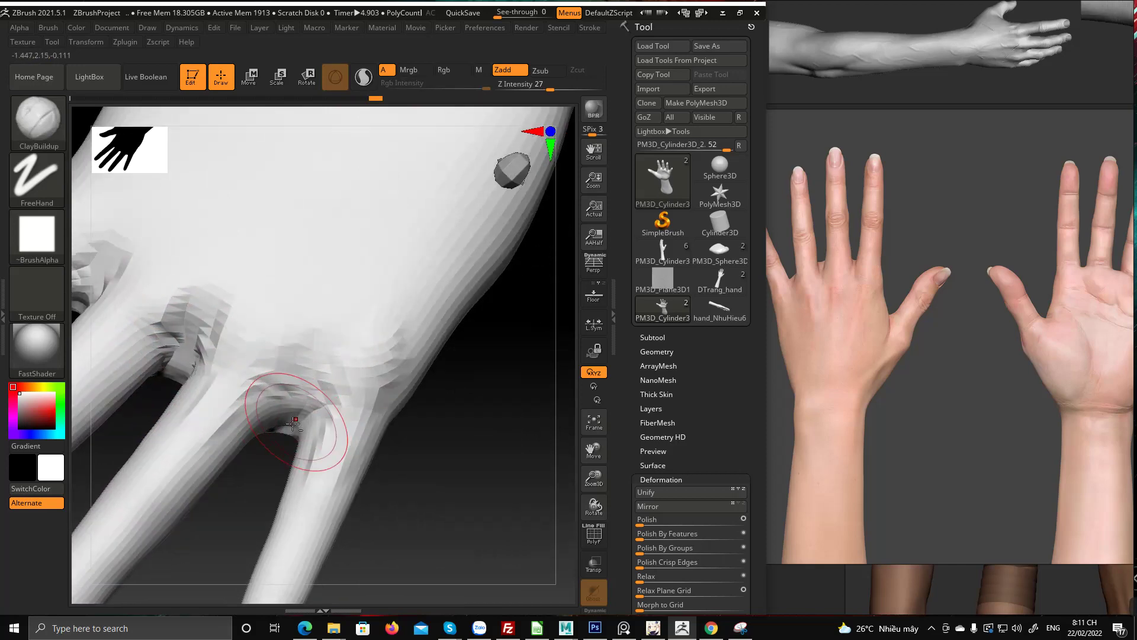
# Smooth and carve the gaps between the fingers on the back of the hand to refine the web shapes
pyautogui.keyDown('alt'); pyautogui.moveTo(260, 345); pyautogui.dragTo(334, 362, button='right'); pyautogui.keyUp('alt')
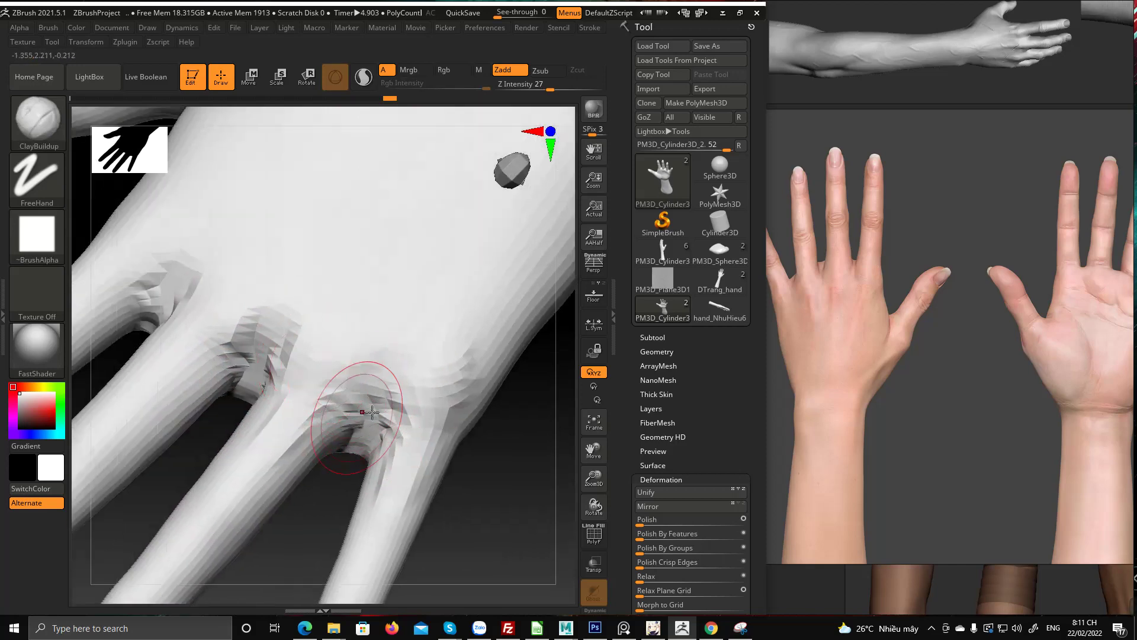
pyautogui.moveTo(364, 409)
pyautogui.keyDown('shift'); pyautogui.mouseDown()
pyautogui.moveTo(358, 425)
pyautogui.moveTo(380, 403)
pyautogui.moveTo(362, 429)
pyautogui.mouseUp(); pyautogui.keyUp('shift')
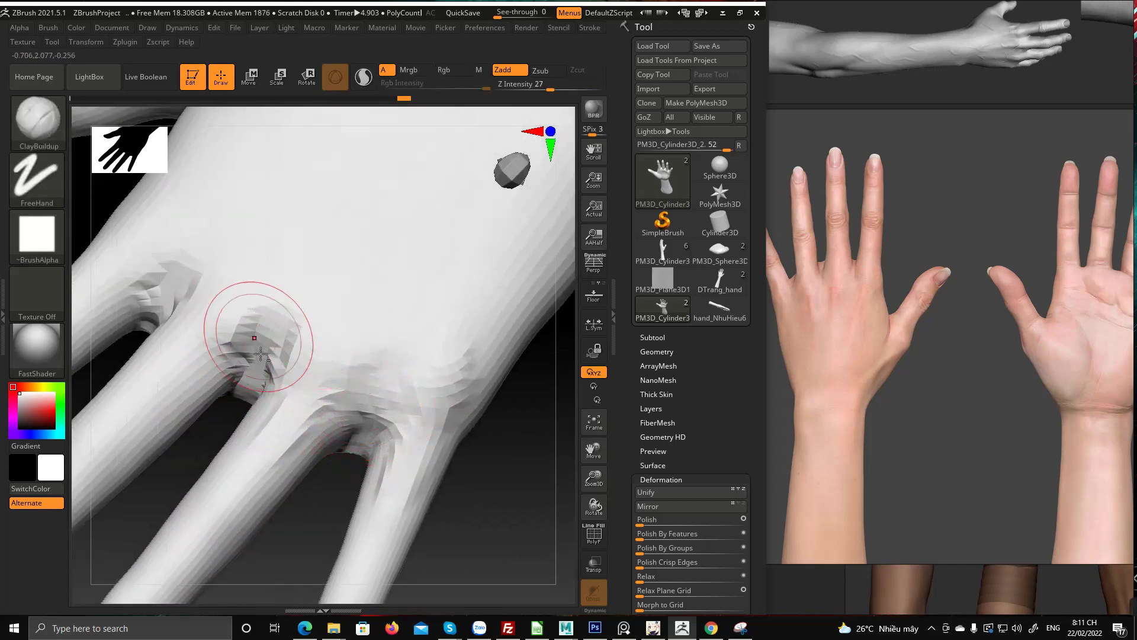
pyautogui.moveTo(258, 337)
pyautogui.keyDown('alt'); pyautogui.mouseDown(button='right')
pyautogui.moveTo(313, 383)
pyautogui.moveTo(347, 386)
pyautogui.mouseUp(button='right'); pyautogui.keyUp('alt')
pyautogui.rightClick(329, 391)
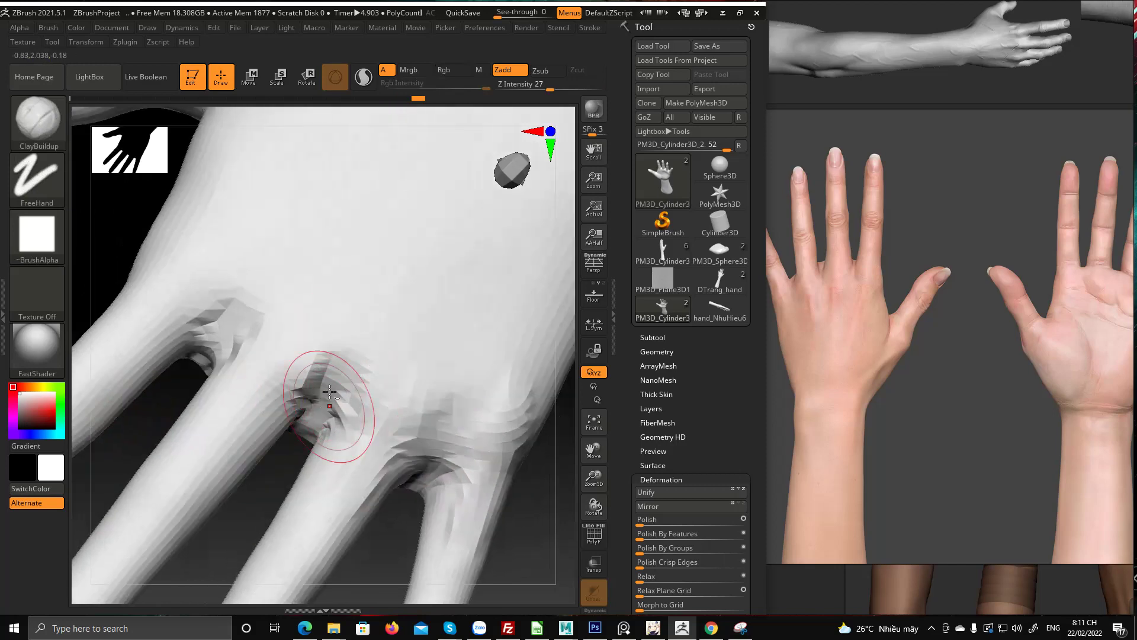
pyautogui.keyDown('alt'); pyautogui.moveTo(208, 360); pyautogui.dragTo(235, 303); pyautogui.keyUp('alt')
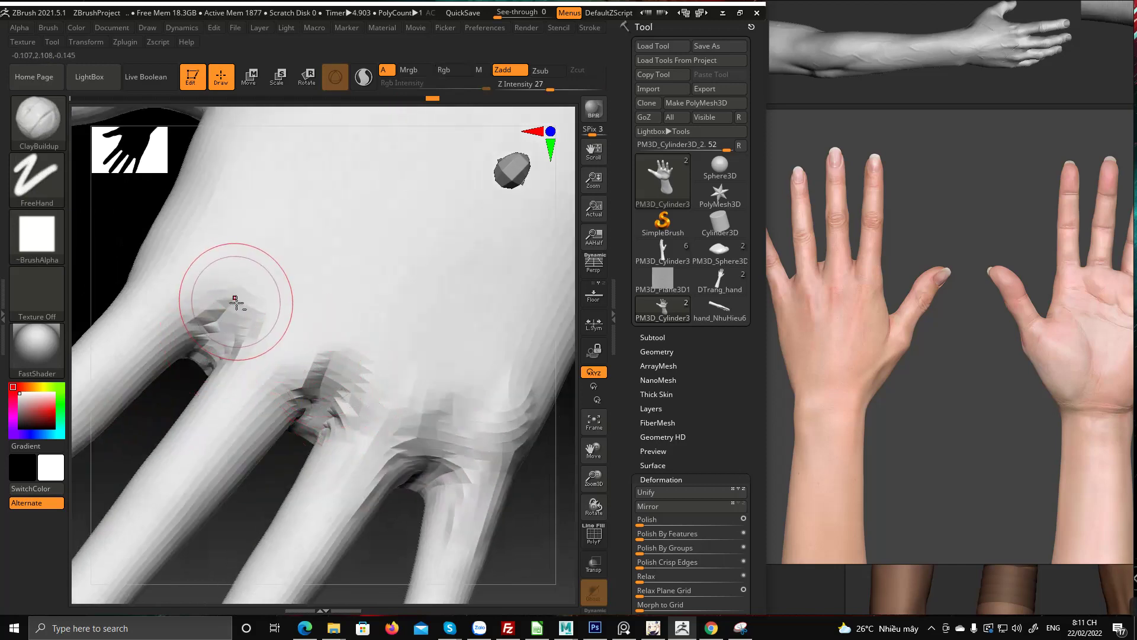
# Build up the knuckles at the base of the four fingers on the back of the hand
pyautogui.moveTo(388, 323)
pyautogui.keyDown('ctrl'); pyautogui.mouseDown(button='right')
pyautogui.moveTo(346, 338)
pyautogui.moveTo(391, 290)
pyautogui.moveTo(420, 287)
pyautogui.moveTo(383, 373)
pyautogui.mouseUp(button='right'); pyautogui.keyUp('ctrl')
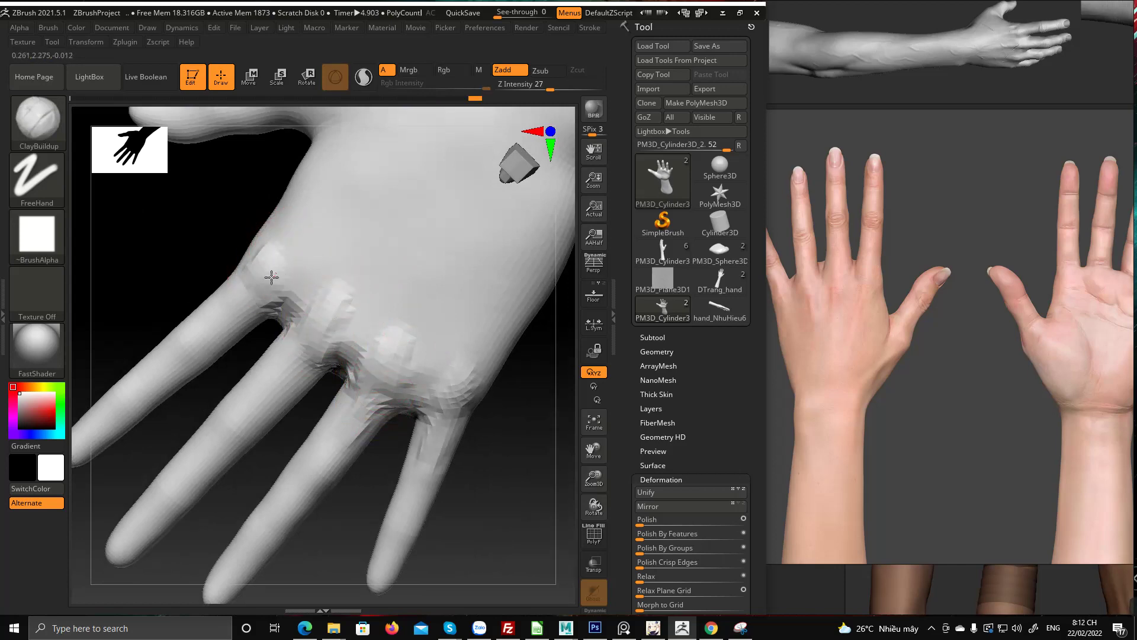
pyautogui.moveTo(264, 268)
pyautogui.mouseDown(button='right')
pyautogui.moveTo(432, 233)
pyautogui.moveTo(414, 265)
pyautogui.moveTo(318, 335)
pyautogui.moveTo(343, 342)
pyautogui.moveTo(348, 317)
pyautogui.moveTo(434, 337)
pyautogui.moveTo(426, 322)
pyautogui.mouseUp(button='right')
pyautogui.moveTo(385, 355); pyautogui.dragTo(314, 420, button='right')
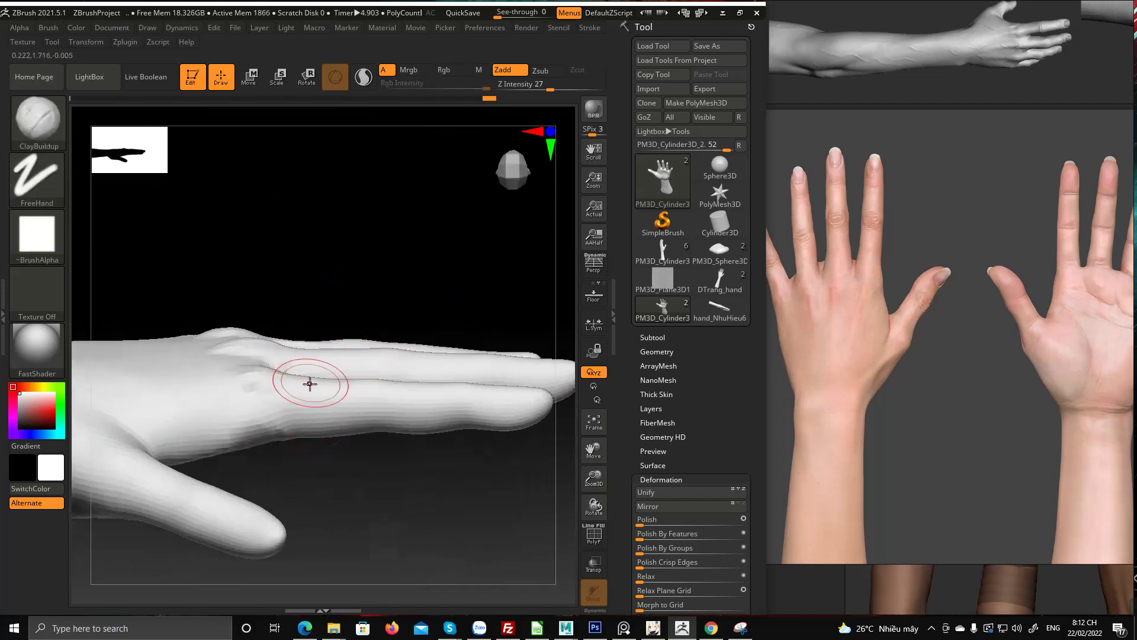
pyautogui.moveTo(325, 306); pyautogui.dragTo(331, 344, button='right')
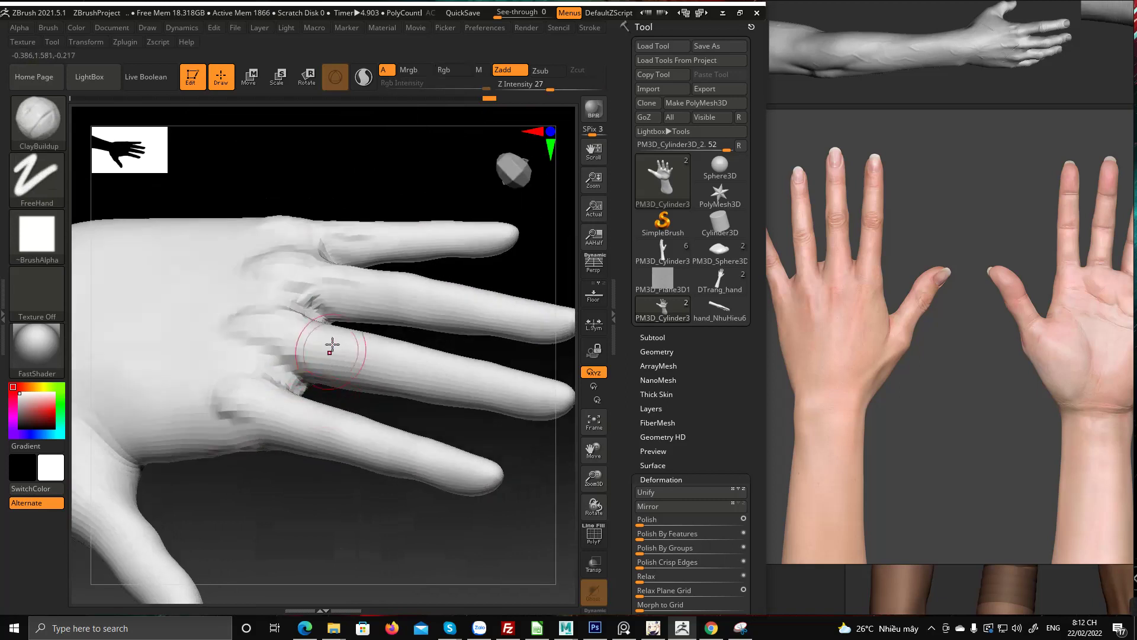
pyautogui.moveTo(343, 243); pyautogui.dragTo(323, 336, button='right')
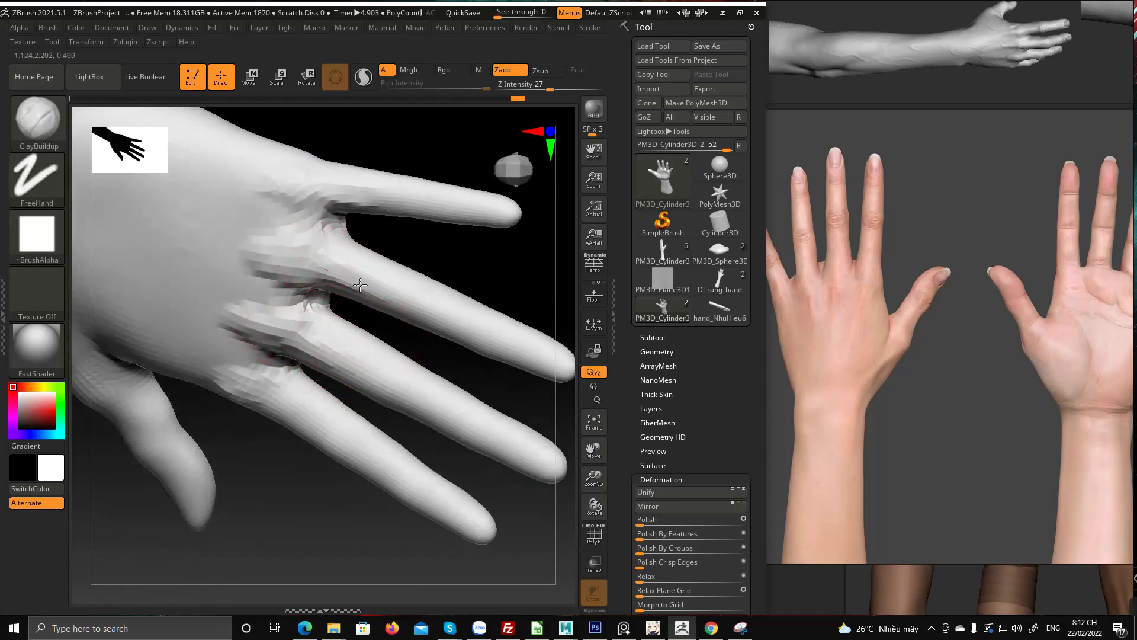
# Inspect the finger bases and webs of the hand from both sides and from the palm
pyautogui.moveTo(371, 193); pyautogui.dragTo(479, 191, button='right')
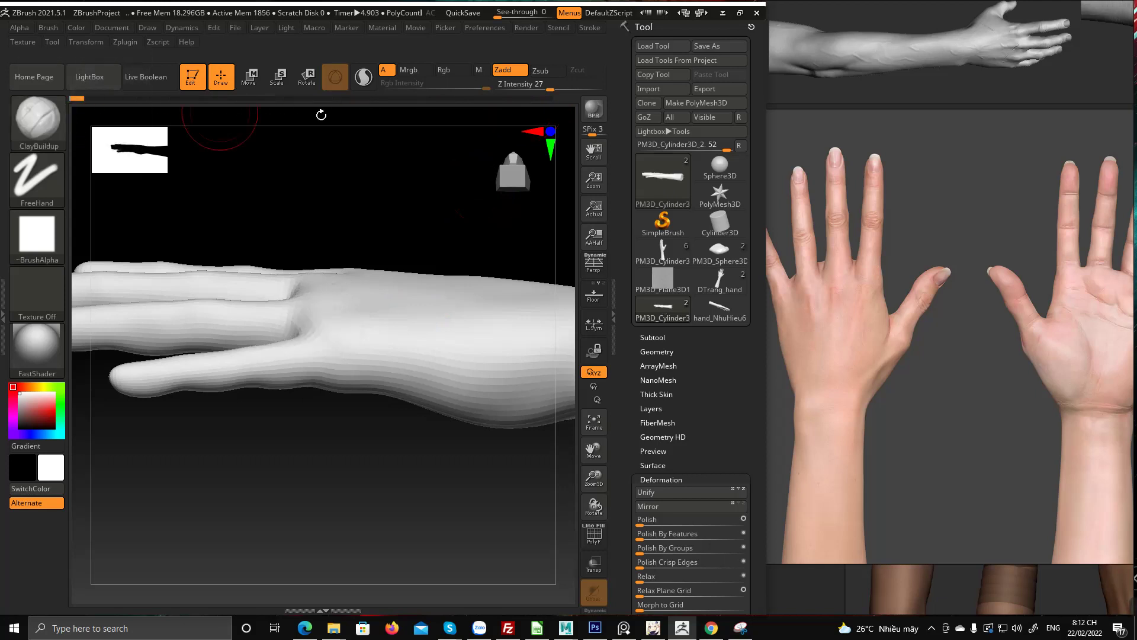
pyautogui.moveTo(373, 214)
pyautogui.mouseDown(button='right')
pyautogui.moveTo(394, 172)
pyautogui.moveTo(386, 262)
pyautogui.moveTo(368, 269)
pyautogui.moveTo(389, 274)
pyautogui.moveTo(330, 275)
pyautogui.moveTo(292, 317)
pyautogui.moveTo(294, 373)
pyautogui.moveTo(309, 358)
pyautogui.moveTo(322, 263)
pyautogui.moveTo(330, 272)
pyautogui.mouseUp(button='right')
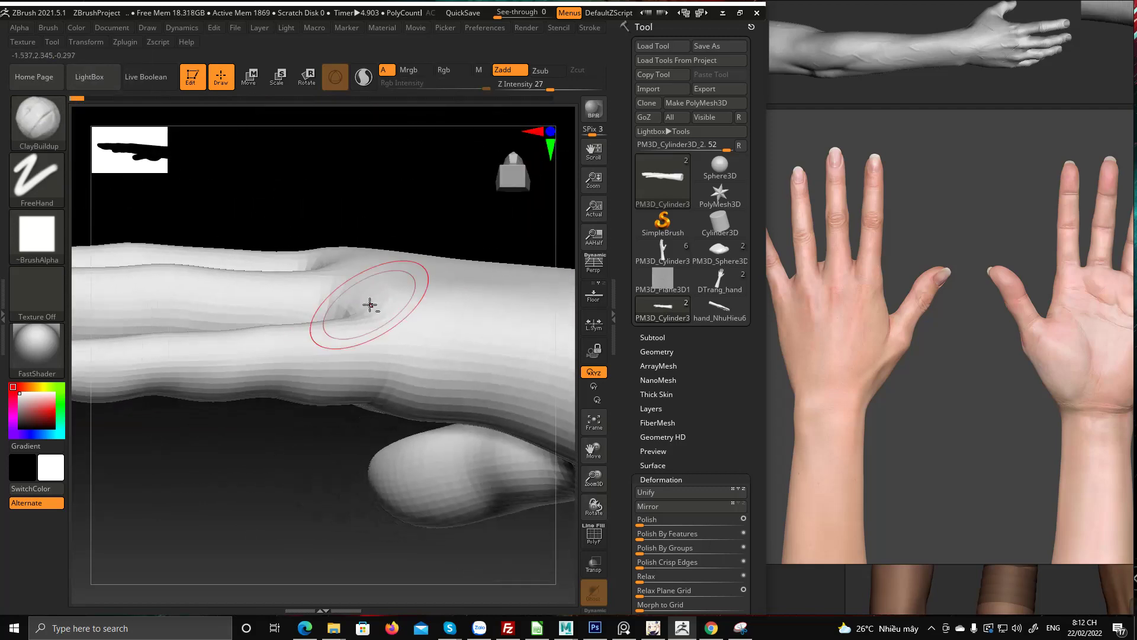
pyautogui.moveTo(371, 305); pyautogui.dragTo(349, 278, button='right')
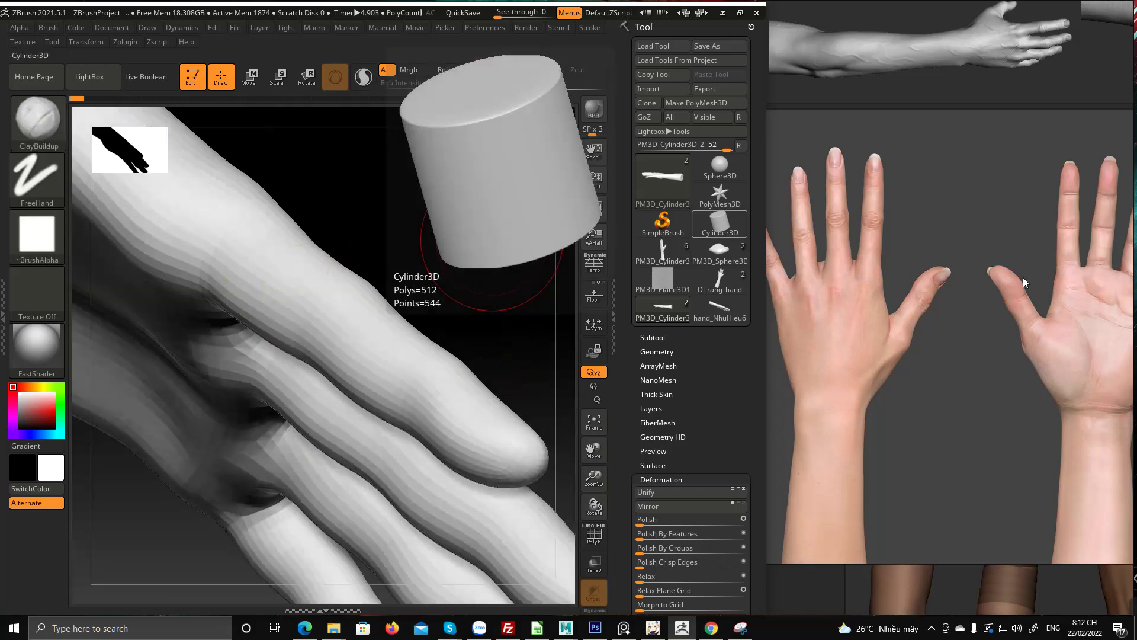
# Browse the reference board for hand images that show the knuckles and finger webs from the side
pyautogui.scroll(-3, 1022, 278)
pyautogui.scroll(2, 969, 285)
pyautogui.moveTo(913, 267); pyautogui.dragTo(908, 380, button='middle')
pyautogui.scroll(-4, 908, 380)
pyautogui.moveTo(981, 329); pyautogui.dragTo(969, 458, button='middle')
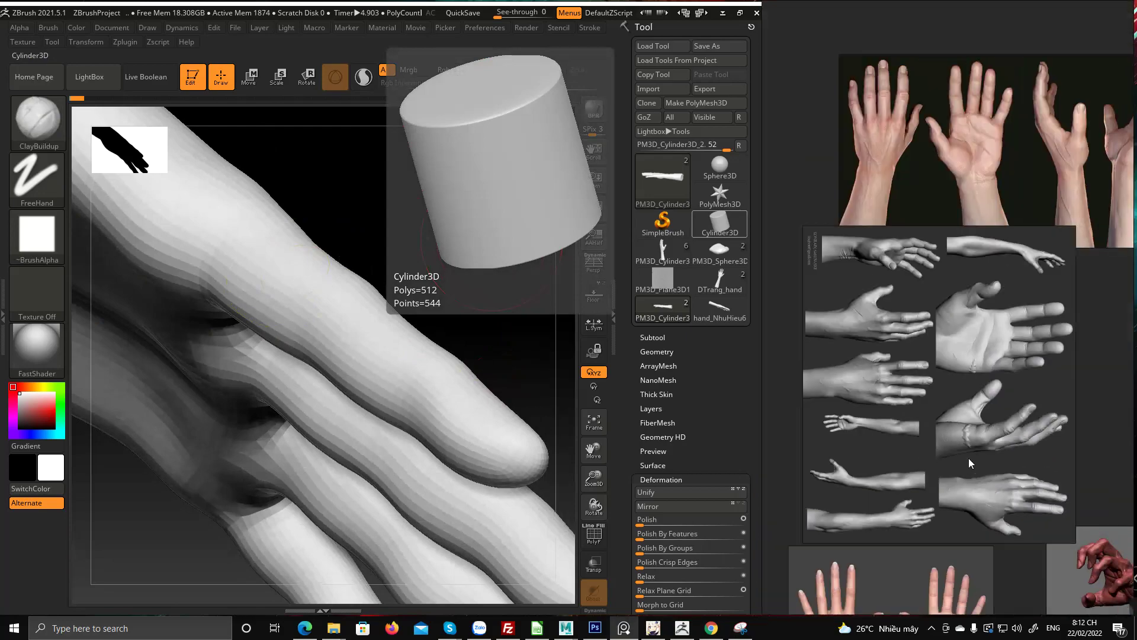
pyautogui.moveTo(964, 357); pyautogui.dragTo(848, 503, button='middle')
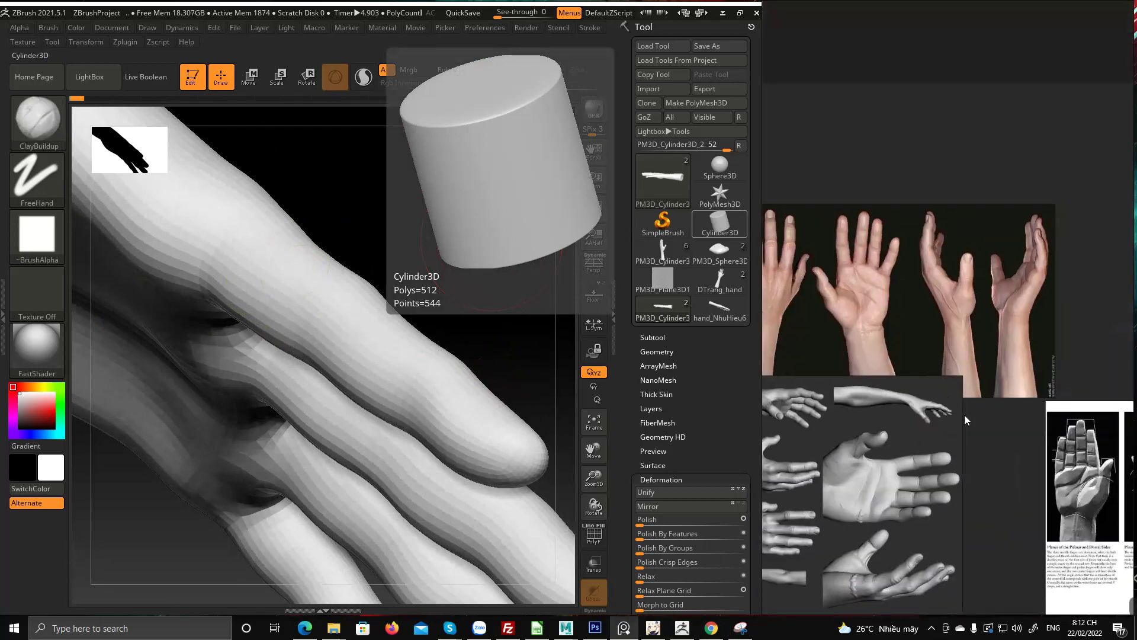
pyautogui.moveTo(947, 581); pyautogui.dragTo(875, 230, button='middle')
pyautogui.moveTo(932, 439); pyautogui.dragTo(1076, 350, button='middle')
pyautogui.moveTo(962, 527); pyautogui.dragTo(801, 297, button='middle')
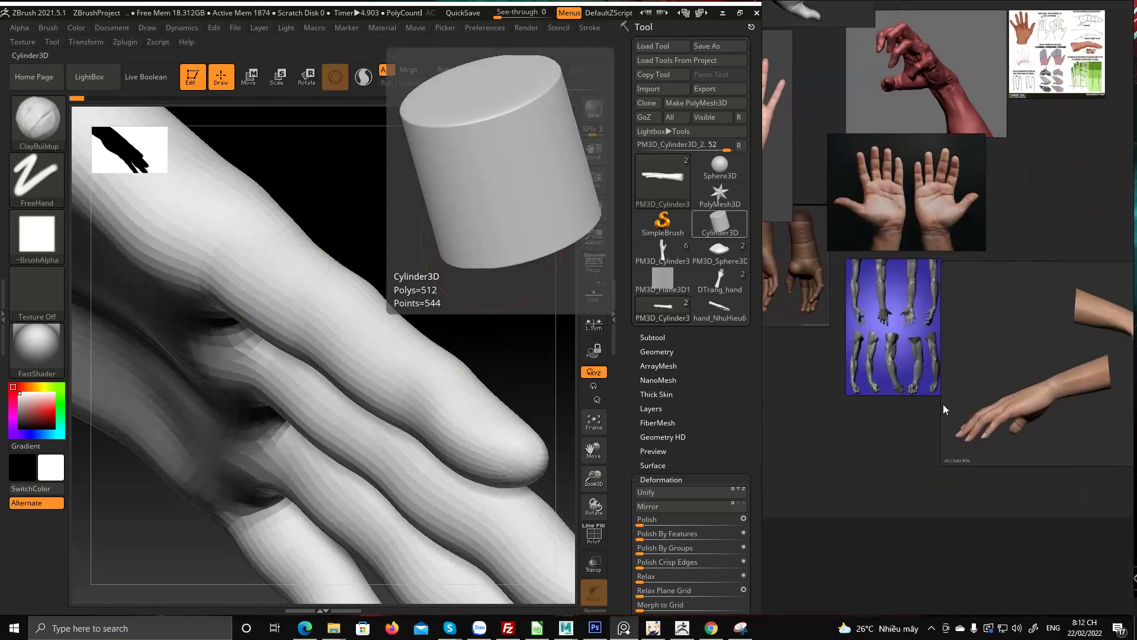
# Examine the knuckles and finger webs up close in the side-view reference renders of the relaxed hand
pyautogui.scroll(5, 943, 404)
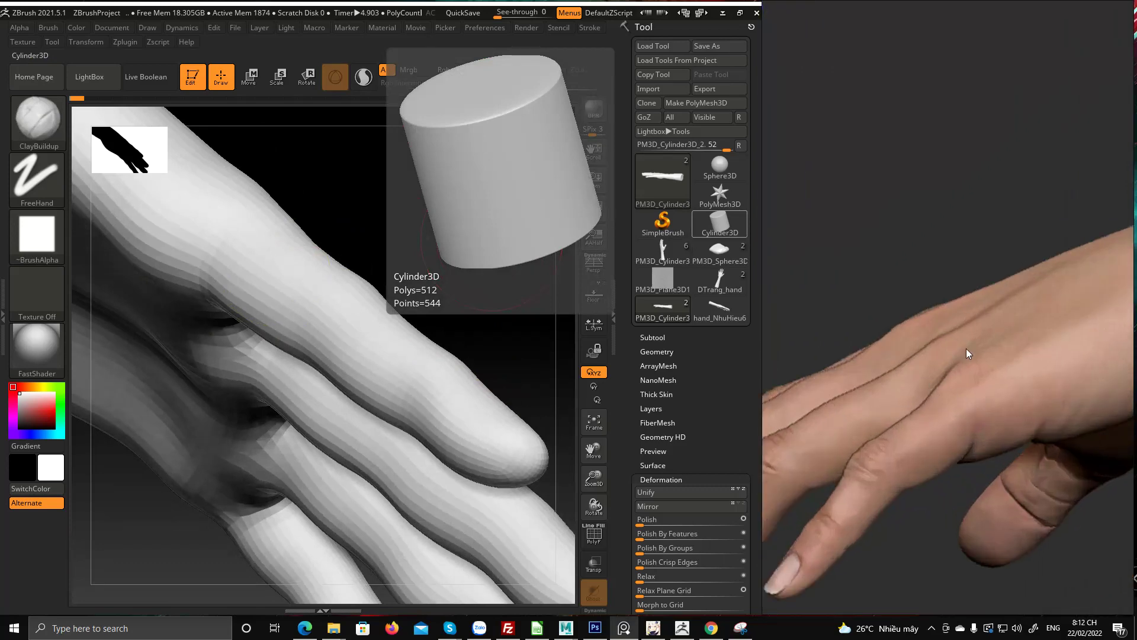
pyautogui.scroll(-6, 922, 422)
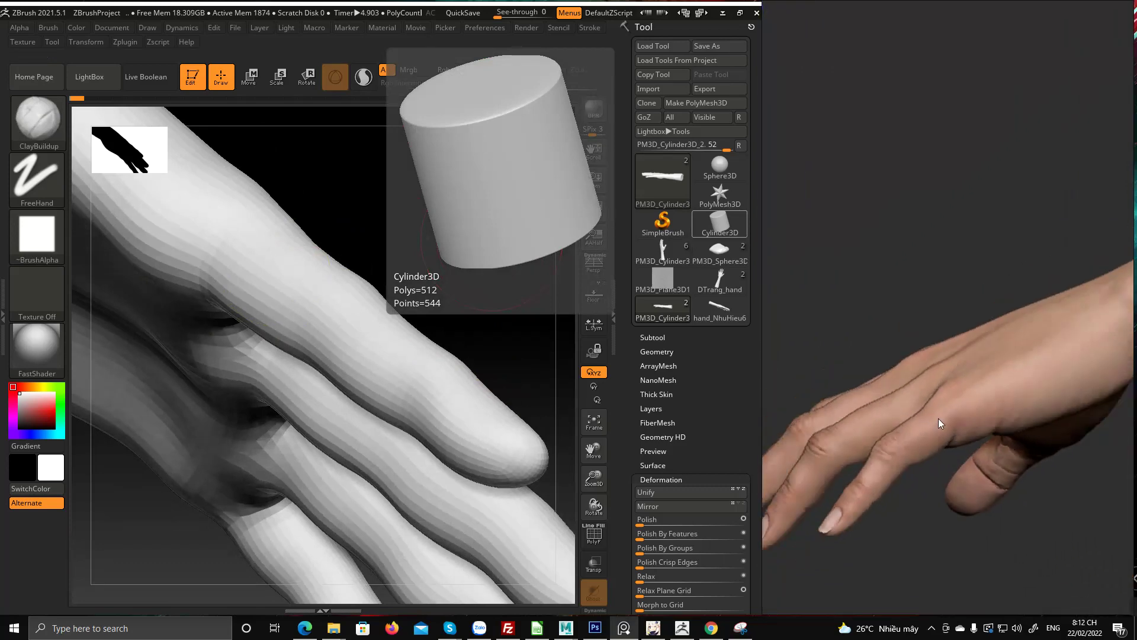
pyautogui.moveTo(1096, 332); pyautogui.dragTo(930, 376, button='middle')
pyautogui.scroll(1, 987, 354)
pyautogui.scroll(4, 988, 360)
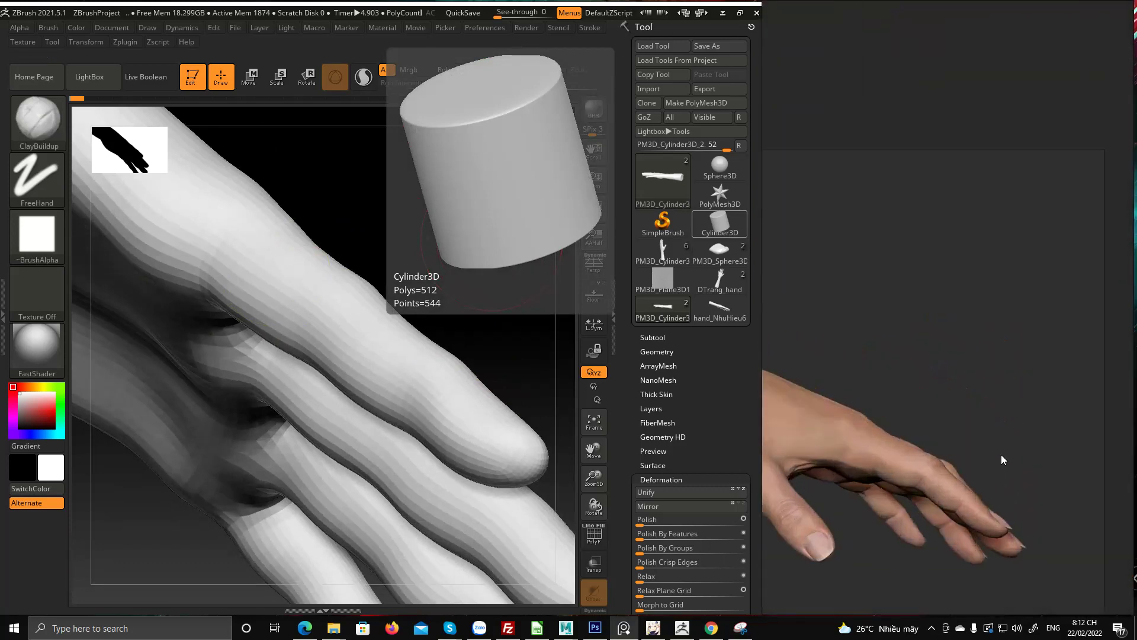
pyautogui.moveTo(1001, 454); pyautogui.dragTo(1010, 412, button='middle')
pyautogui.scroll(4, 1011, 413)
pyautogui.moveTo(838, 388); pyautogui.dragTo(944, 374, button='middle')
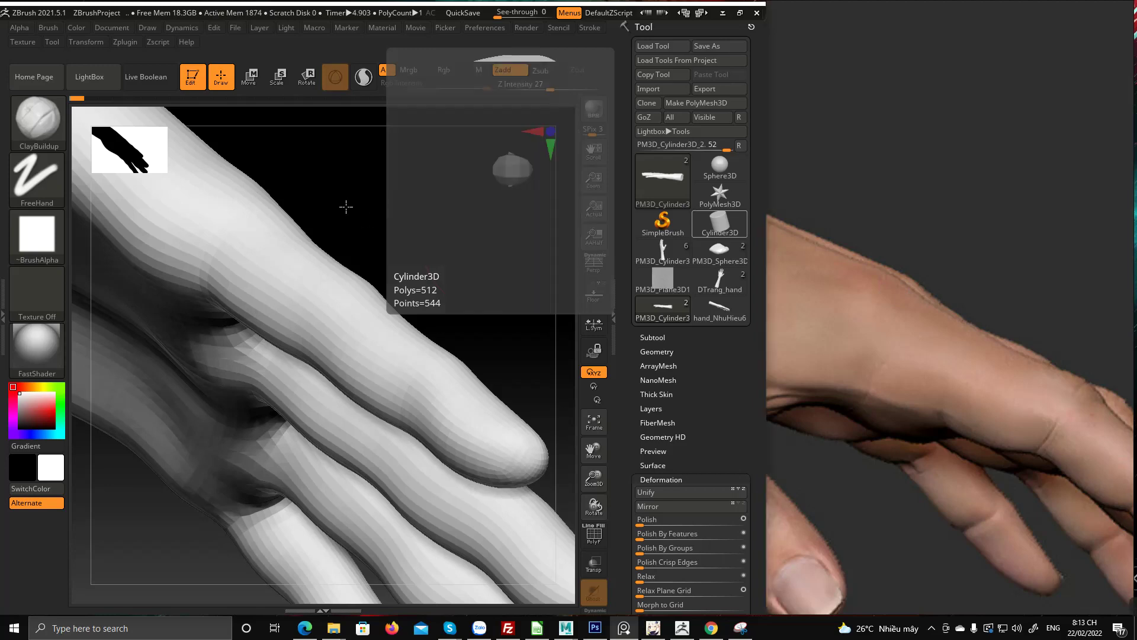
# Switch to the loaded hand model whose name starts with "hand_" and orient it upright with the back of the hand facing forward
pyautogui.moveTo(345, 208); pyautogui.dragTo(160, 229, button='right')
pyautogui.moveTo(159, 228)
pyautogui.mouseDown()
pyautogui.moveTo(271, 309)
pyautogui.moveTo(489, 318)
pyautogui.mouseUp()
pyautogui.click(722, 313)
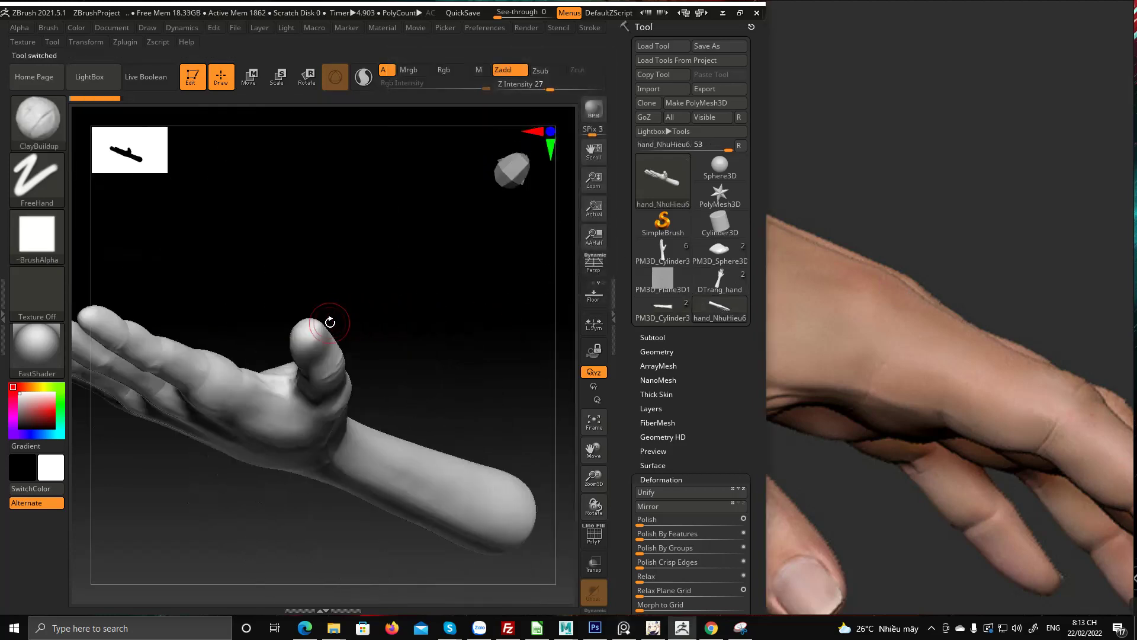
pyautogui.moveTo(323, 323)
pyautogui.mouseDown()
pyautogui.moveTo(471, 362)
pyautogui.moveTo(462, 383)
pyautogui.moveTo(464, 332)
pyautogui.moveTo(429, 312)
pyautogui.moveTo(447, 412)
pyautogui.moveTo(414, 393)
pyautogui.moveTo(330, 399)
pyautogui.moveTo(406, 414)
pyautogui.moveTo(424, 396)
pyautogui.moveTo(417, 368)
pyautogui.moveTo(392, 368)
pyautogui.moveTo(419, 332)
pyautogui.moveTo(427, 373)
pyautogui.moveTo(414, 388)
pyautogui.mouseUp()
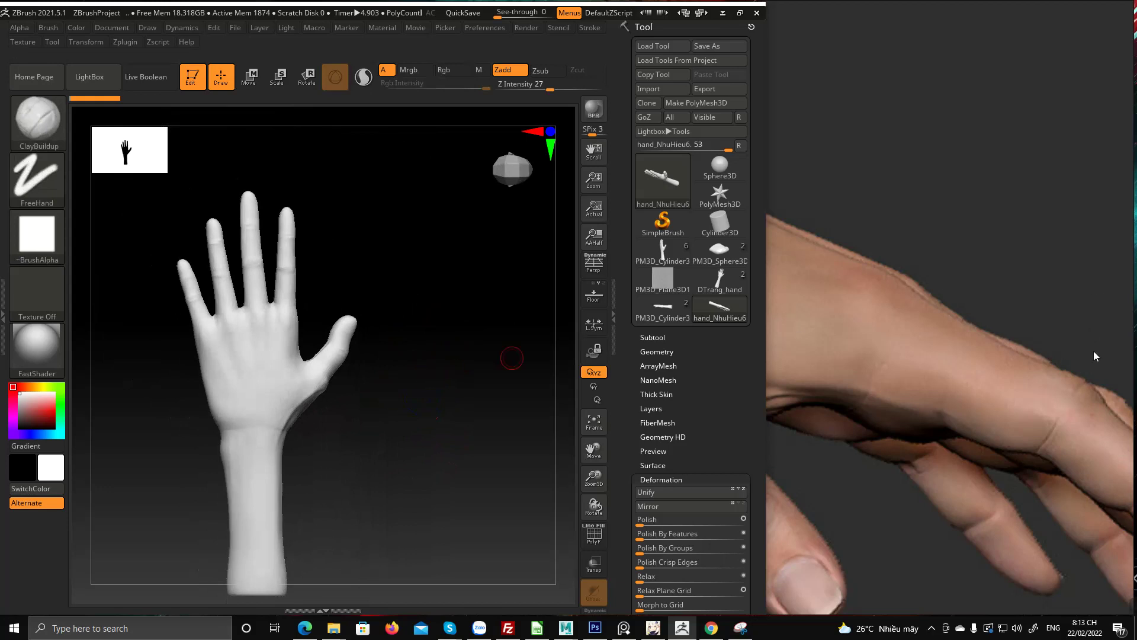
# Capture the hand model beside the reference photo of a hand's back and palm with Snipping Tool
pyautogui.scroll(-5, 946, 364)
pyautogui.moveTo(875, 361); pyautogui.dragTo(1057, 366, button='middle')
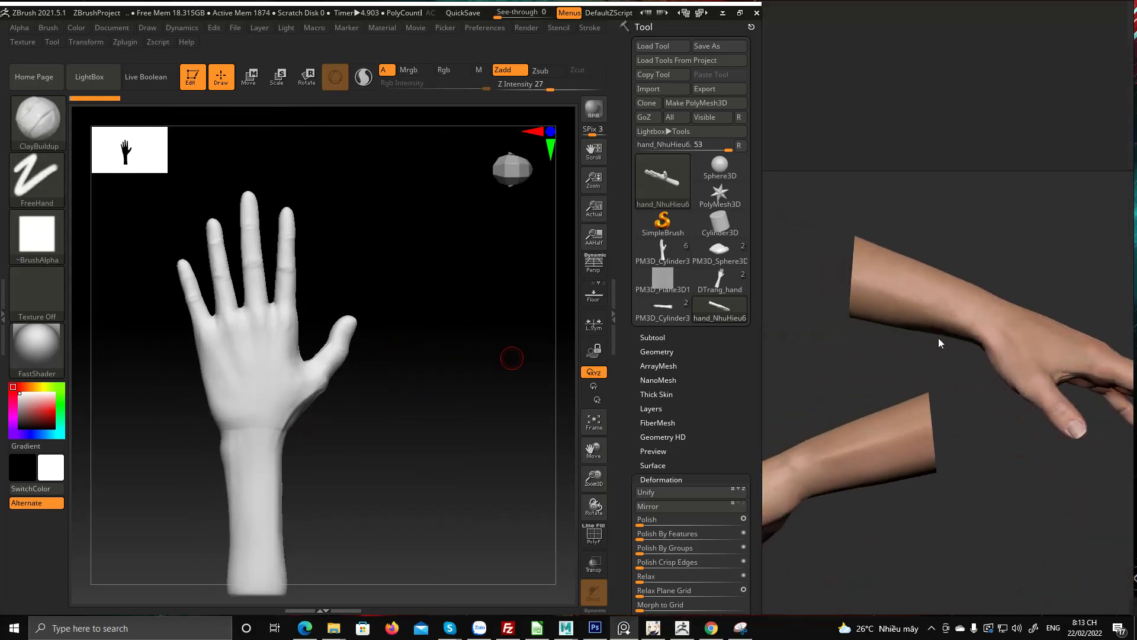
pyautogui.scroll(-5, 938, 338)
pyautogui.moveTo(841, 354); pyautogui.dragTo(989, 450, button='middle')
pyautogui.scroll(2, 915, 344)
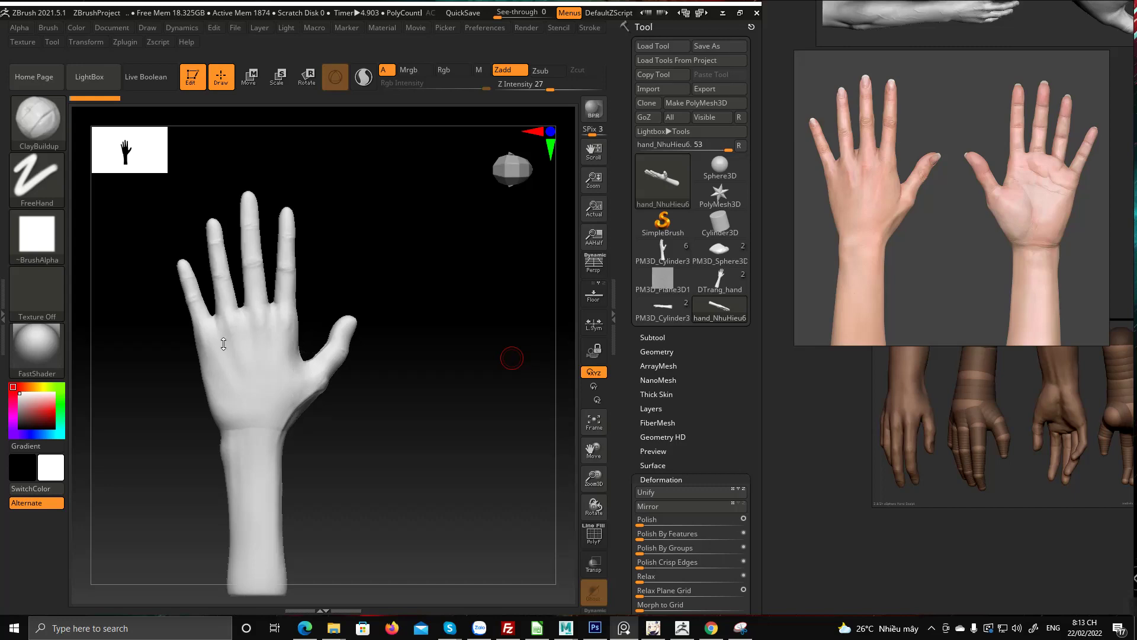
pyautogui.click(740, 627)
pyautogui.click(46, 44)
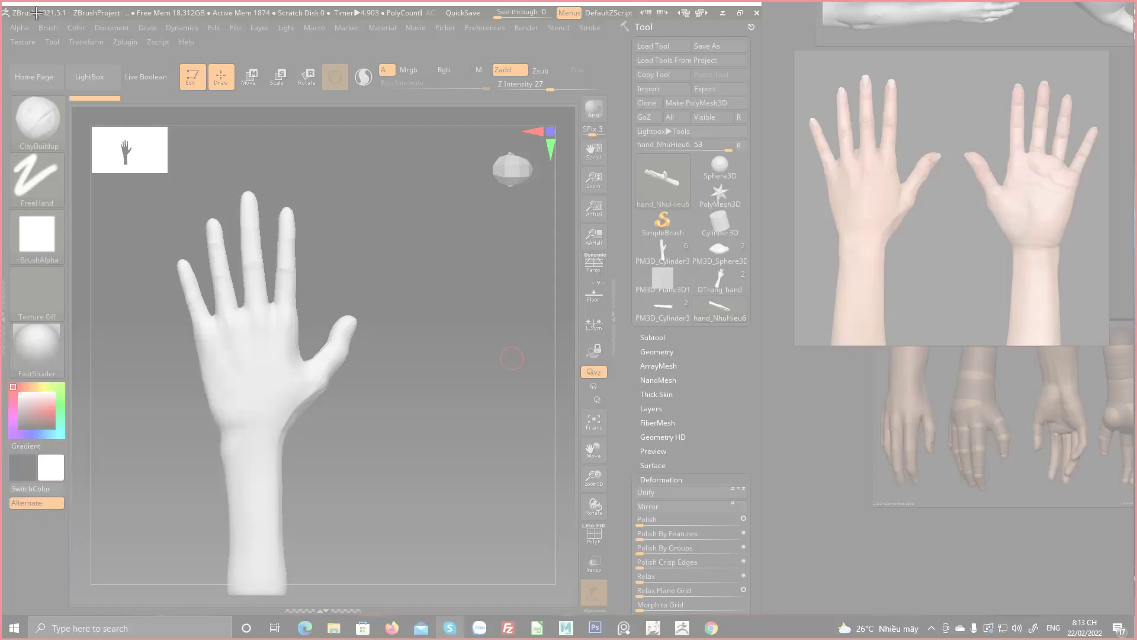
pyautogui.moveTo(37, 14); pyautogui.dragTo(1019, 517)
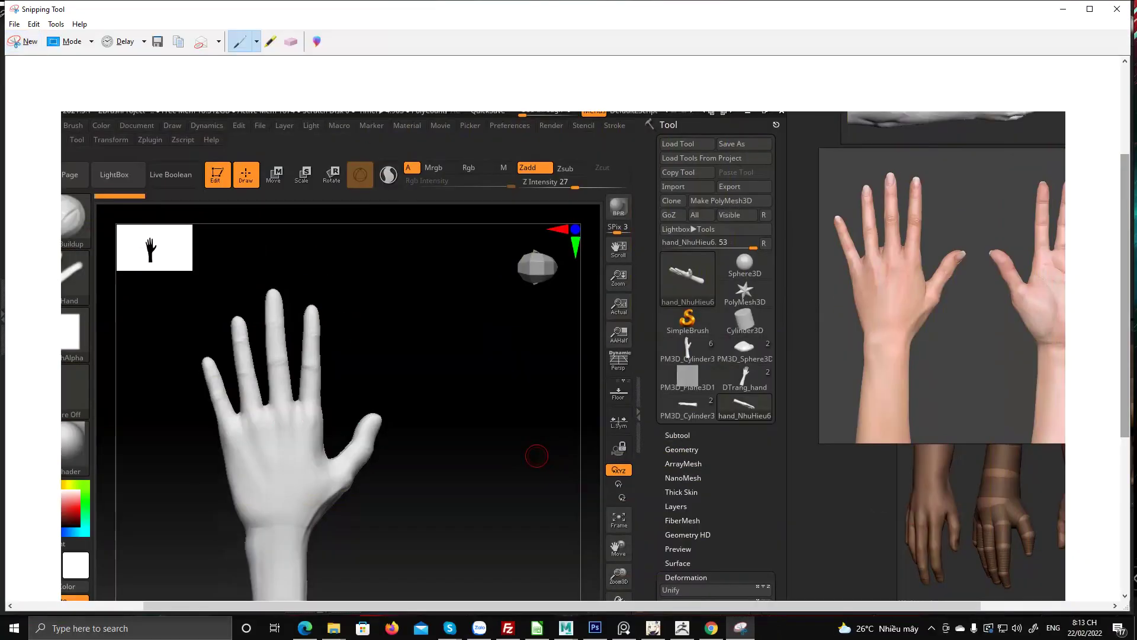
# Mark the finger base, thumb web and wrist points on the snipped hand model and outline its palm and forearm in red
pyautogui.scroll(-2, 426, 454)
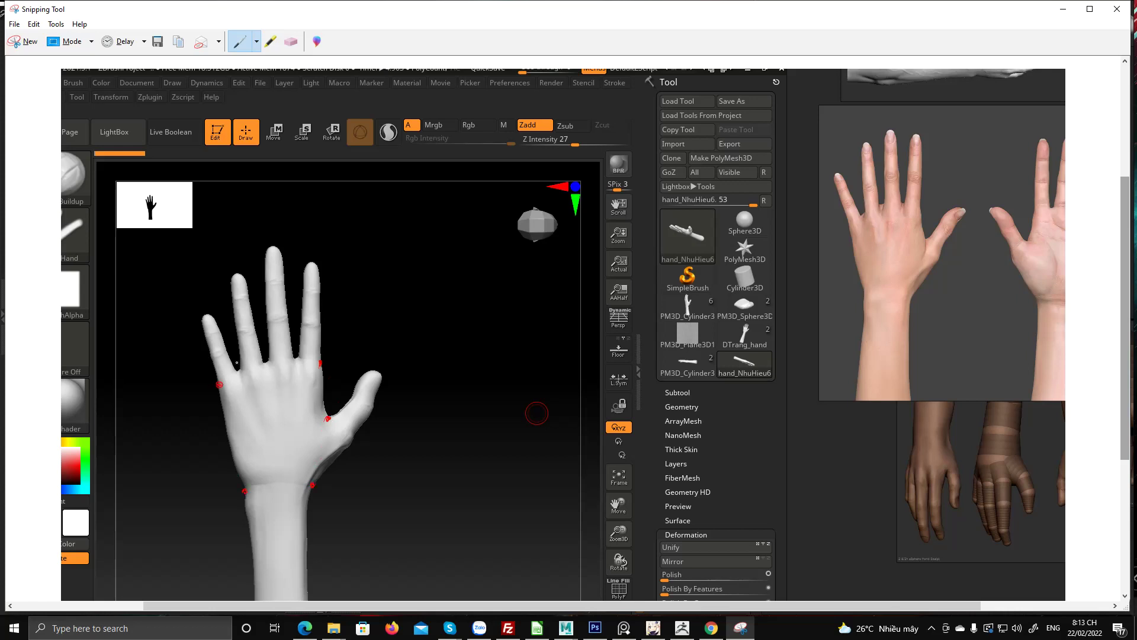
pyautogui.moveTo(218, 384)
pyautogui.mouseDown()
pyautogui.moveTo(320, 358)
pyautogui.moveTo(336, 411)
pyautogui.moveTo(330, 404)
pyautogui.moveTo(313, 484)
pyautogui.mouseUp()
pyautogui.moveTo(327, 422); pyautogui.dragTo(315, 481)
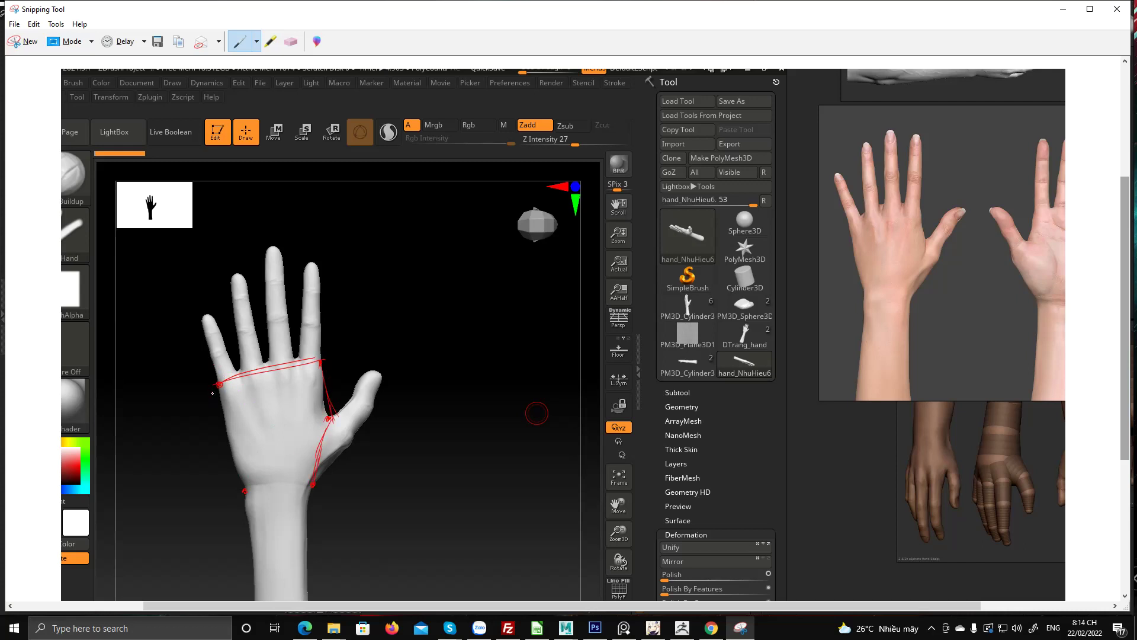
pyautogui.moveTo(213, 389)
pyautogui.mouseDown()
pyautogui.moveTo(234, 482)
pyautogui.moveTo(292, 488)
pyautogui.moveTo(315, 538)
pyautogui.mouseUp()
pyautogui.moveTo(309, 491); pyautogui.dragTo(306, 600)
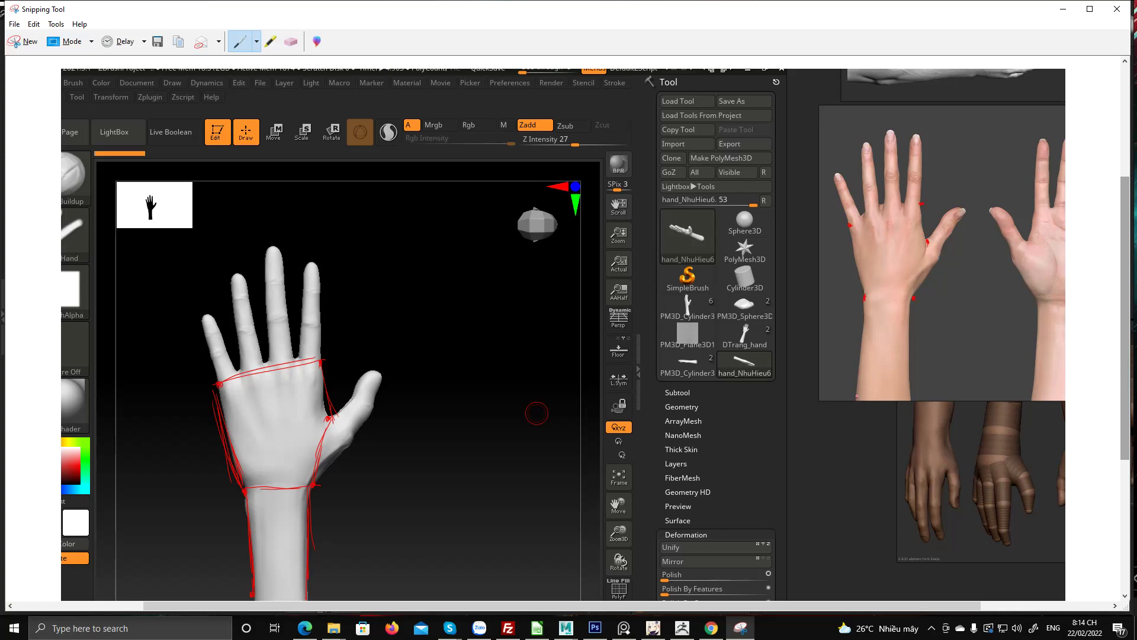
# Mark the same points on the back-of-hand reference photo, outline its palm and forearm in red, and return to ZBrush
pyautogui.moveTo(851, 228)
pyautogui.mouseDown()
pyautogui.moveTo(869, 295)
pyautogui.moveTo(890, 298)
pyautogui.mouseUp()
pyautogui.moveTo(928, 243); pyautogui.dragTo(914, 296)
pyautogui.moveTo(851, 225); pyautogui.dragTo(918, 206)
pyautogui.moveTo(870, 297); pyautogui.dragTo(858, 395)
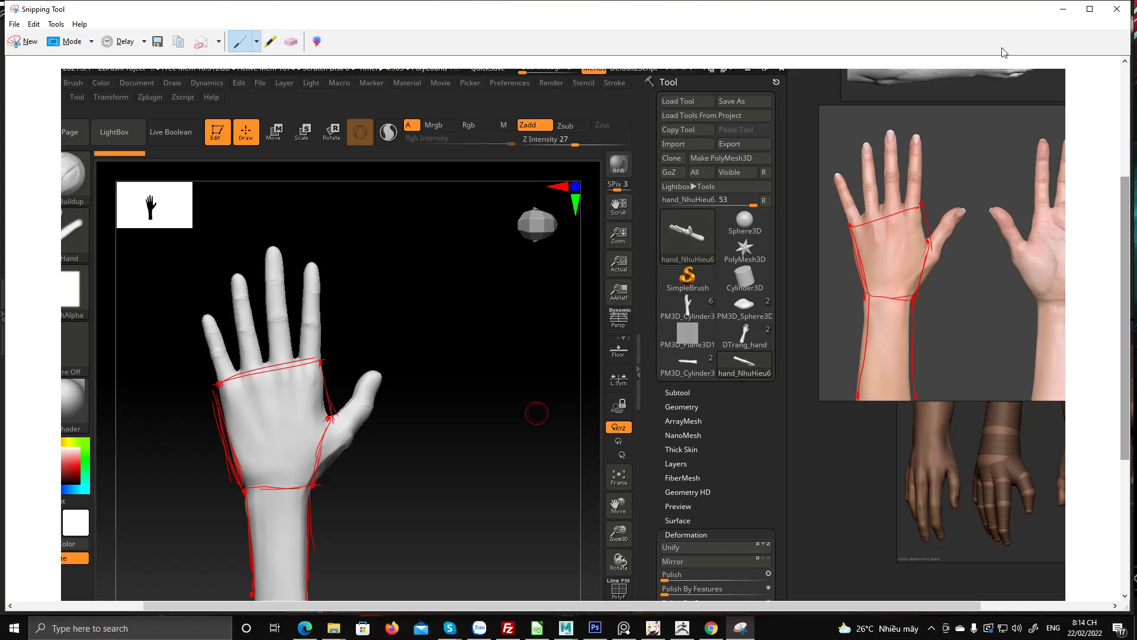
pyautogui.click(1063, 9)
# Reposition the hand model, select the Move brush and set its draw size to about 205
pyautogui.moveTo(500, 421); pyautogui.dragTo(343, 322)
pyautogui.moveTo(367, 379); pyautogui.dragTo(349, 310)
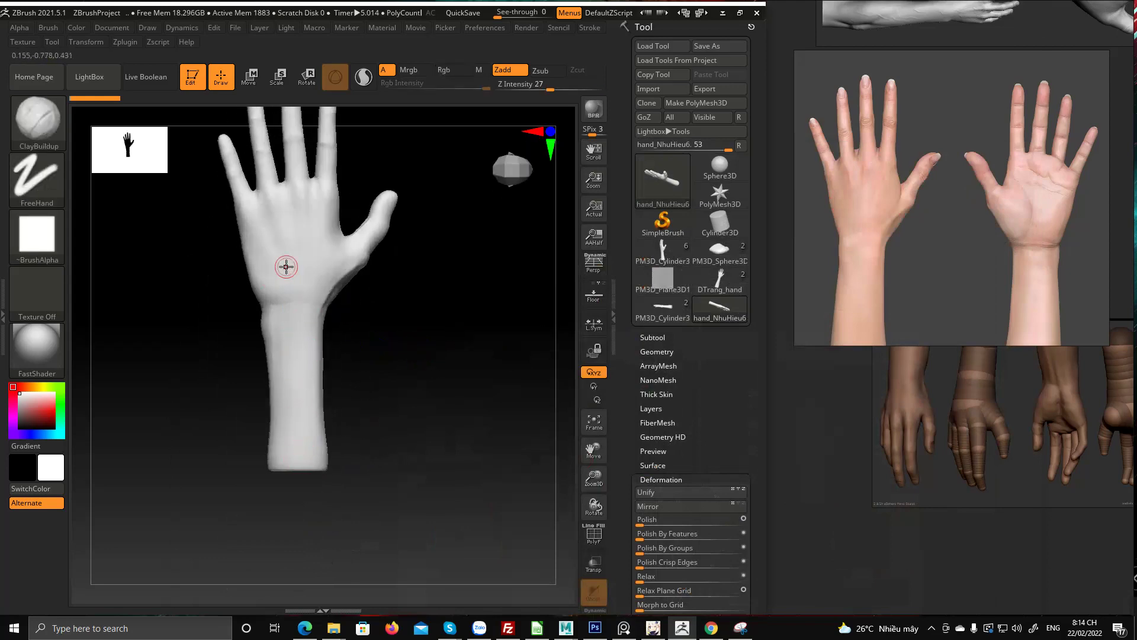
pyautogui.press('b')
pyautogui.press('m')
pyautogui.press('v')
pyautogui.press('space')
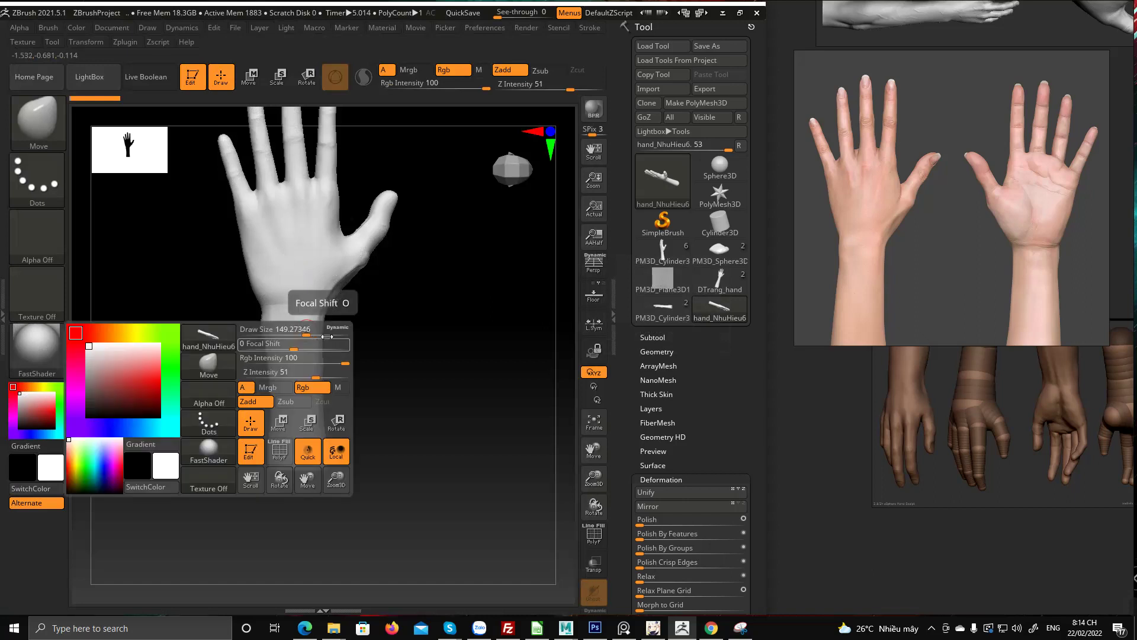
pyautogui.moveTo(327, 336); pyautogui.dragTo(311, 334)
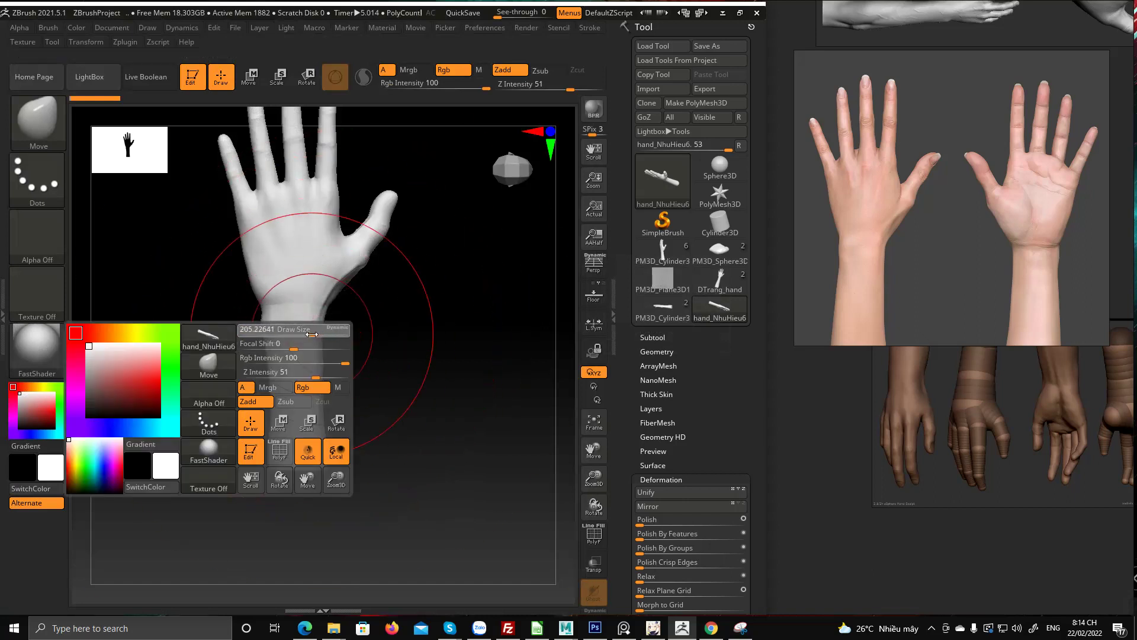
# Pull the forearm's little-finger edge outward with the Move brush so the forearm widens toward its cut end
pyautogui.press('space')
pyautogui.moveTo(299, 401); pyautogui.dragTo(274, 399)
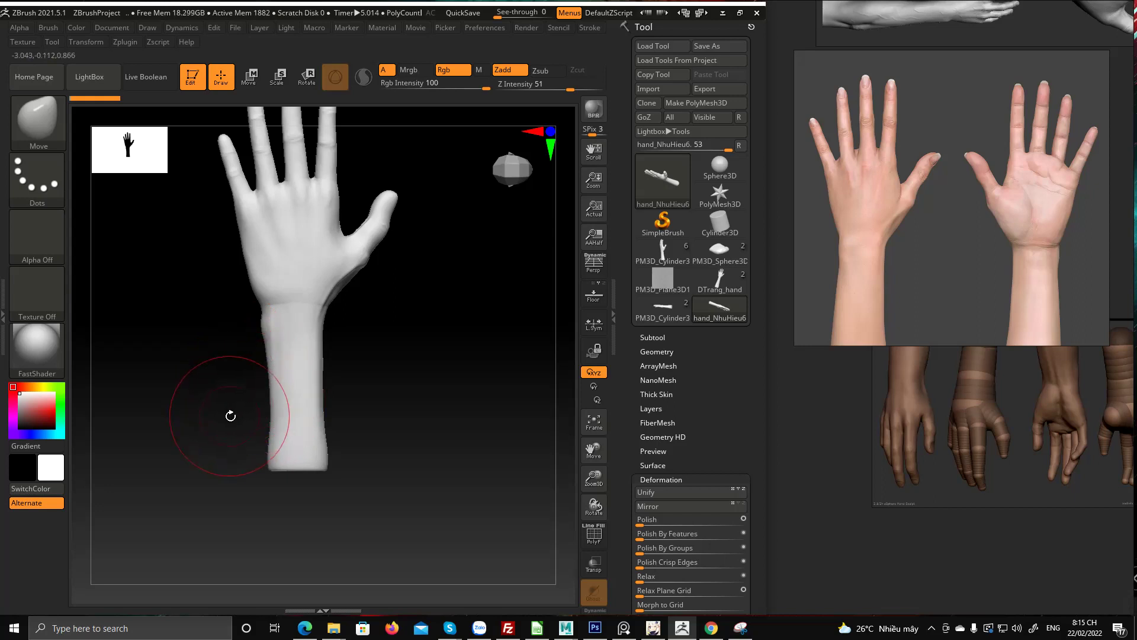
pyautogui.moveTo(229, 411)
pyautogui.mouseDown()
pyautogui.moveTo(225, 423)
pyautogui.moveTo(279, 284)
pyautogui.mouseUp()
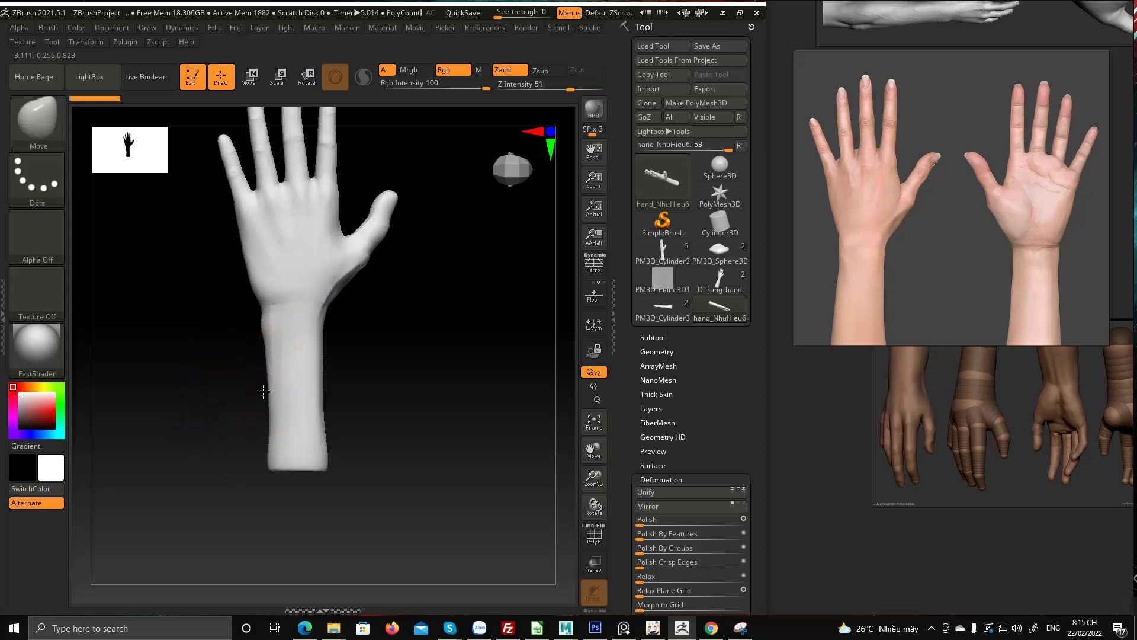
pyautogui.press('space')
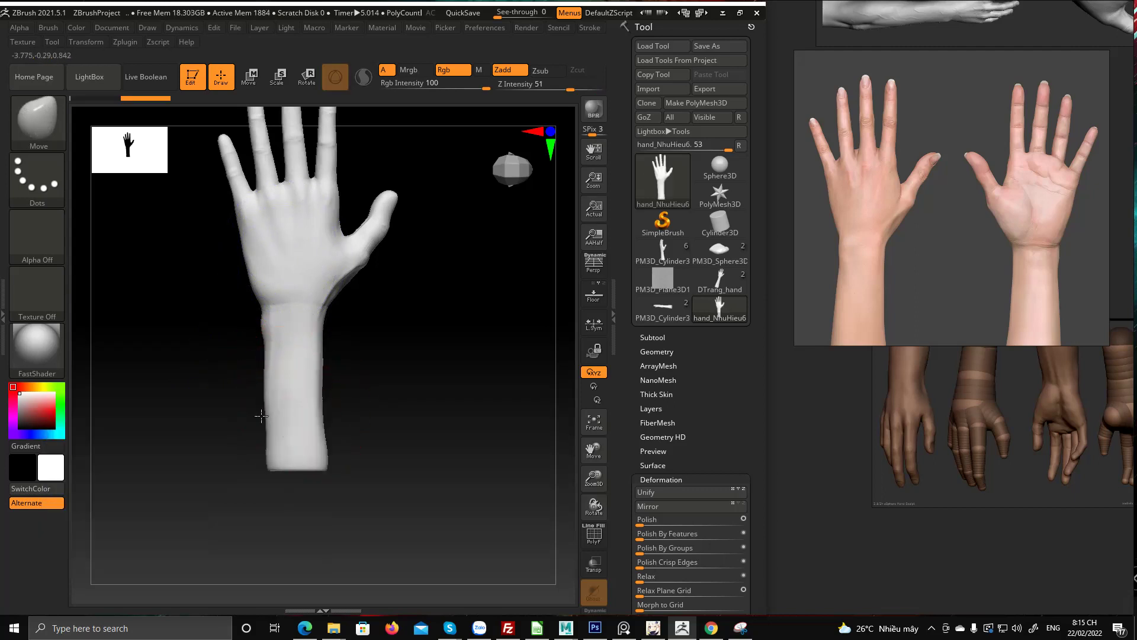
pyautogui.moveTo(264, 453); pyautogui.dragTo(258, 469)
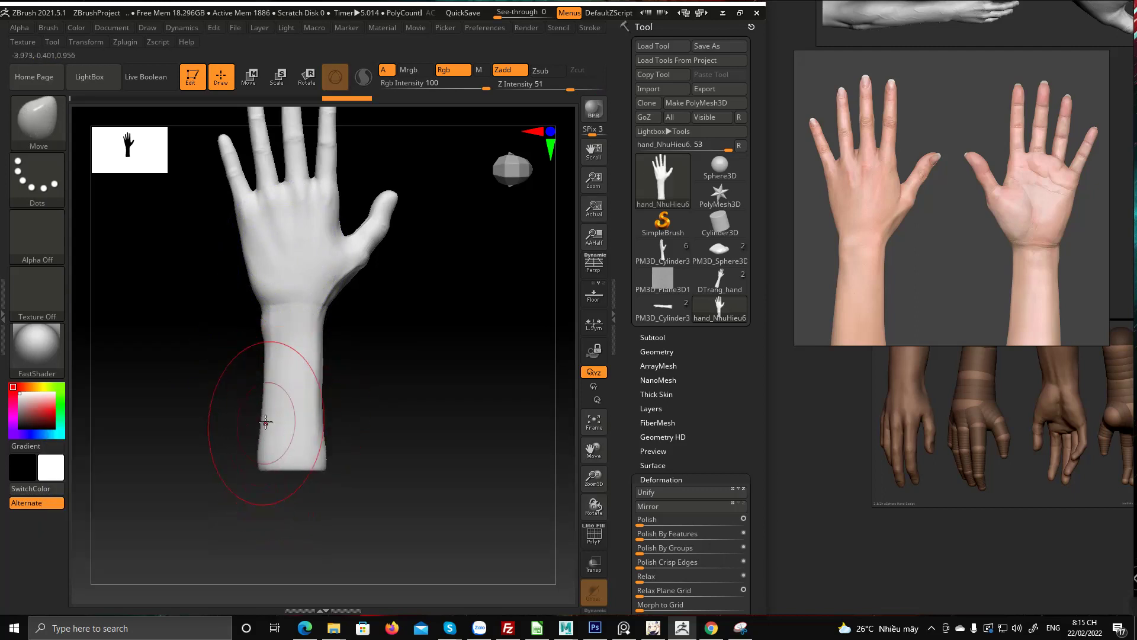
pyautogui.moveTo(265, 421); pyautogui.dragTo(319, 433)
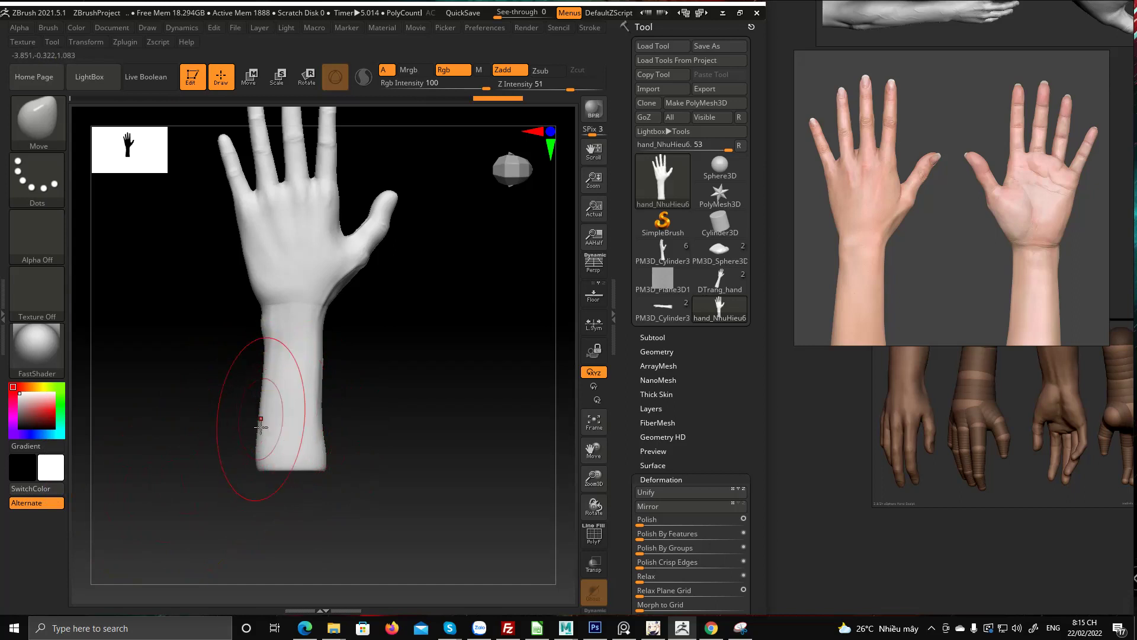
pyautogui.moveTo(252, 459)
pyautogui.keyDown('shift'); pyautogui.mouseDown()
pyautogui.moveTo(259, 497)
pyautogui.moveTo(343, 426)
pyautogui.mouseUp(); pyautogui.keyUp('shift')
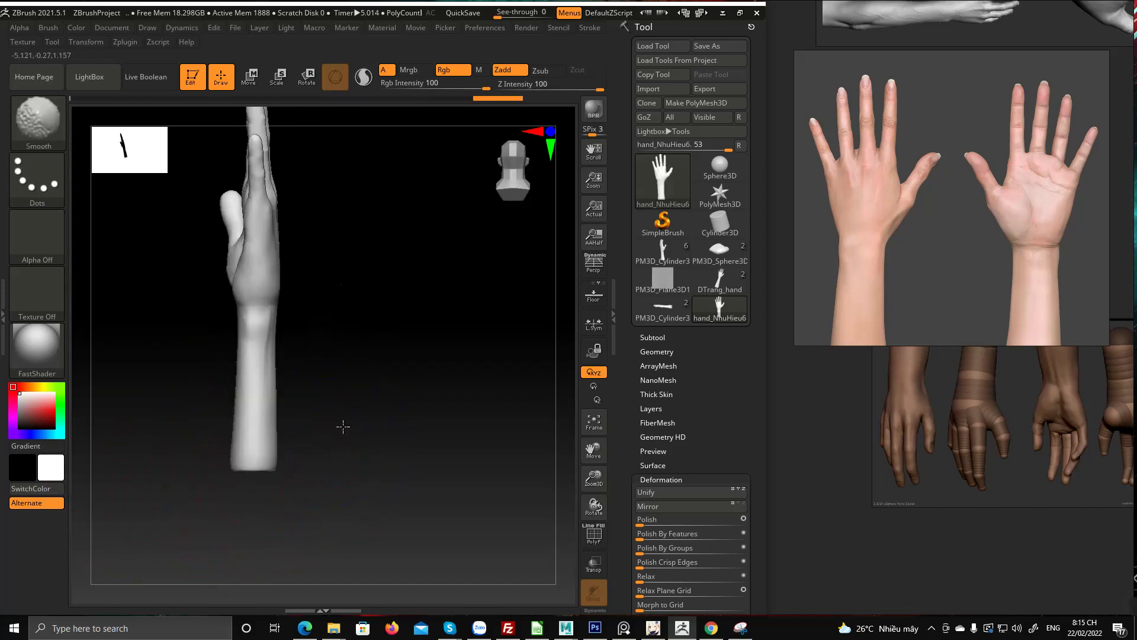
# Reshape the corners of the forearm's cut end with the Move brush from the side and back views
pyautogui.moveTo(276, 464); pyautogui.dragTo(272, 442)
pyautogui.keyDown('shift'); pyautogui.moveTo(340, 416); pyautogui.dragTo(381, 393); pyautogui.keyUp('shift')
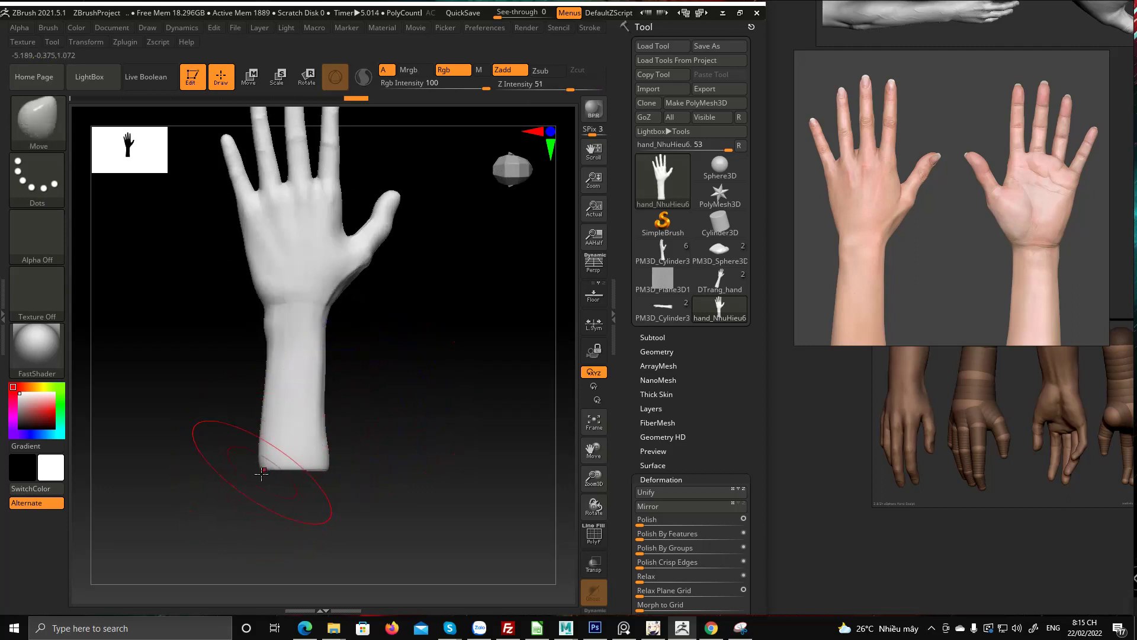
pyautogui.moveTo(255, 471); pyautogui.dragTo(264, 464)
pyautogui.hotkey('ctrl', 'shift', 'z')
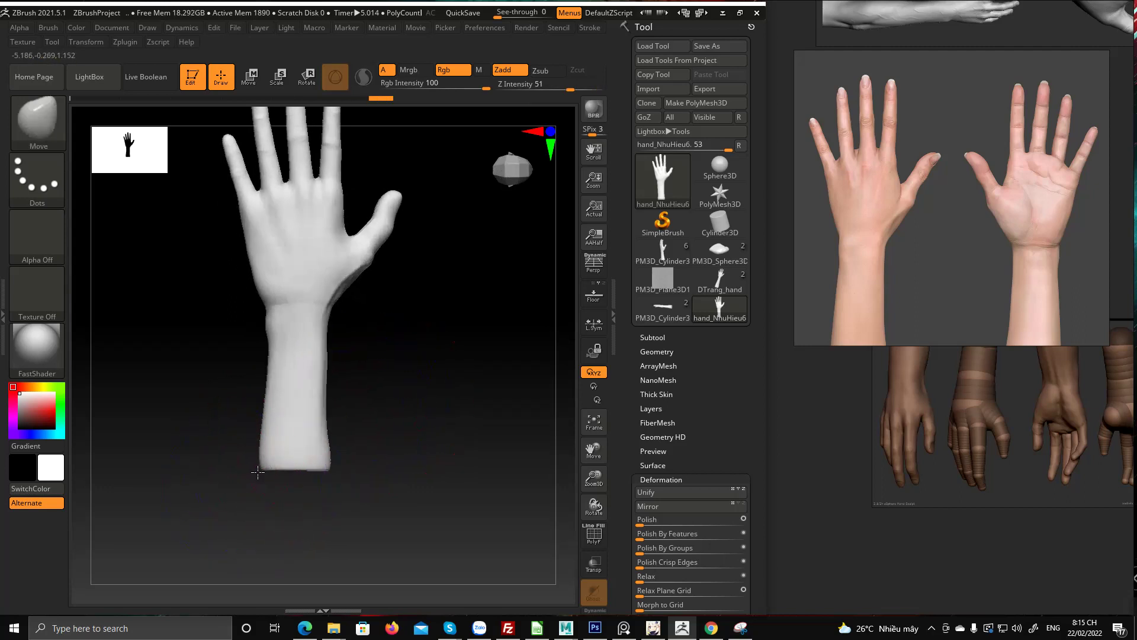
pyautogui.hotkey('ctrl', 'shift', 'z')
pyautogui.hotkey('ctrl', 'shift', 'z')
pyautogui.hotkey('ctrl', 'shift', 'z')
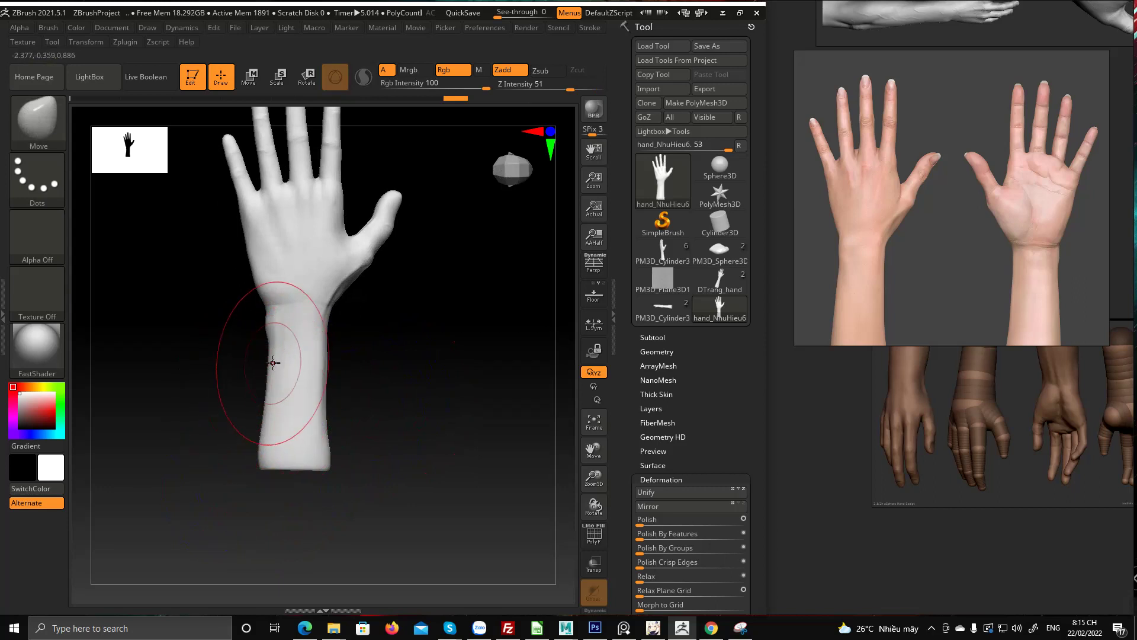
# Round the forearm's cut end and straighten the back contour of the forearm in profile with the Move brush
pyautogui.press('space')
pyautogui.moveTo(264, 392)
pyautogui.mouseDown()
pyautogui.moveTo(284, 411)
pyautogui.moveTo(363, 373)
pyautogui.moveTo(350, 394)
pyautogui.moveTo(397, 385)
pyautogui.moveTo(292, 295)
pyautogui.moveTo(328, 237)
pyautogui.moveTo(353, 284)
pyautogui.moveTo(287, 374)
pyautogui.mouseUp()
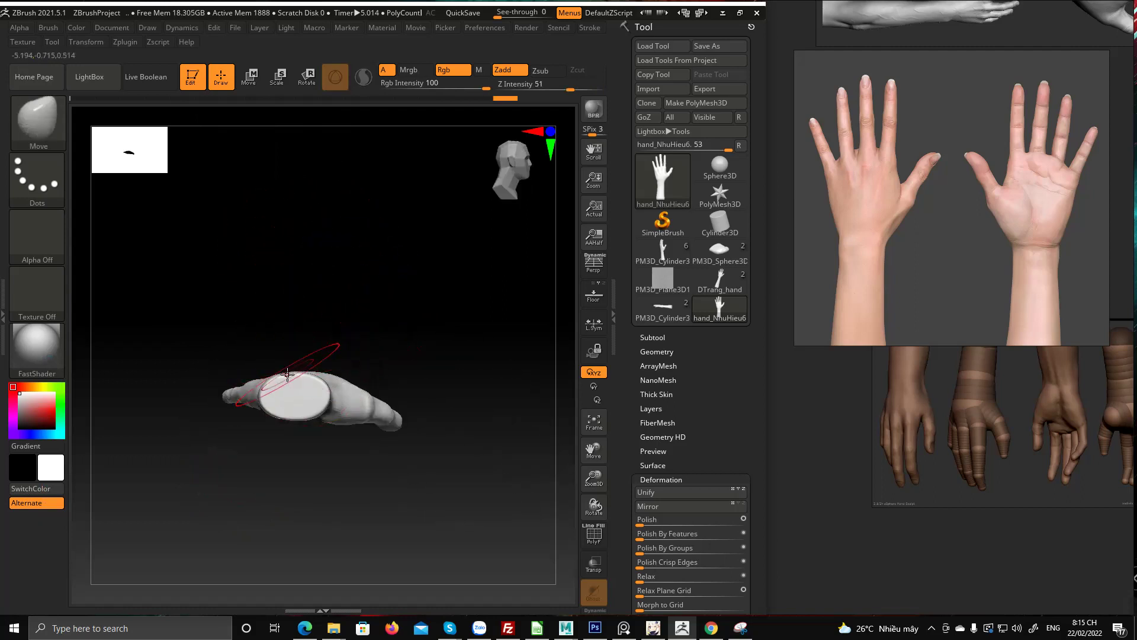
pyautogui.moveTo(307, 418)
pyautogui.mouseDown()
pyautogui.moveTo(281, 417)
pyautogui.moveTo(313, 417)
pyautogui.mouseUp()
pyautogui.moveTo(409, 471)
pyautogui.mouseDown()
pyautogui.moveTo(335, 476)
pyautogui.moveTo(401, 432)
pyautogui.moveTo(351, 425)
pyautogui.moveTo(373, 418)
pyautogui.mouseUp()
pyautogui.keyDown('alt'); pyautogui.moveTo(457, 442); pyautogui.dragTo(382, 446); pyautogui.keyUp('alt')
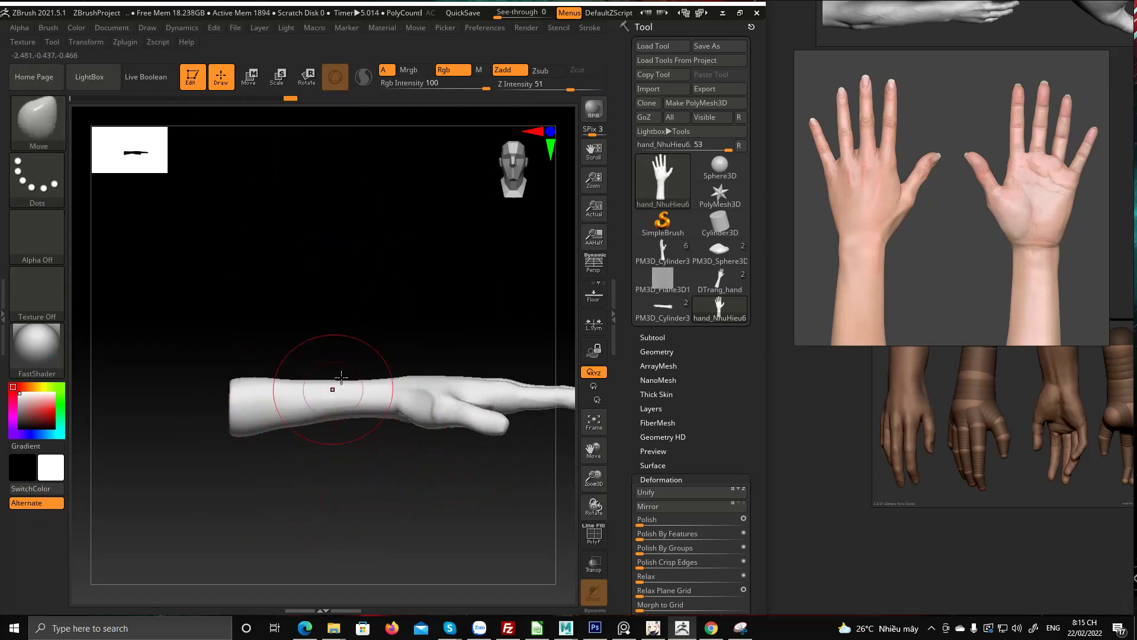
pyautogui.press('space')
pyautogui.moveTo(379, 374); pyautogui.dragTo(301, 377)
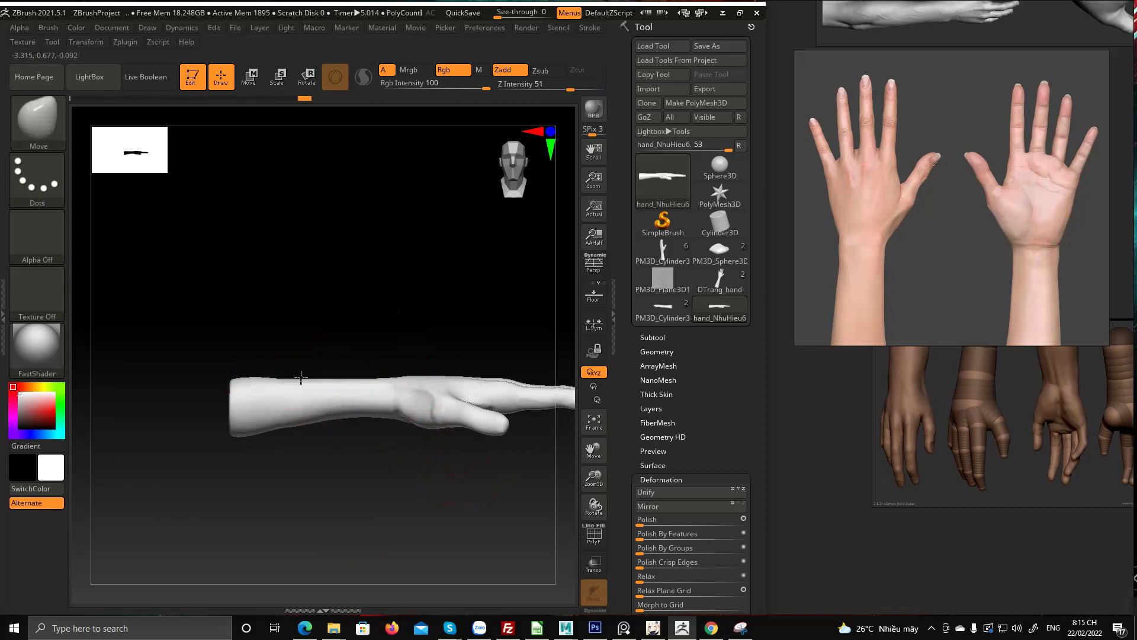
# Push the thumb-side contour of the wrist and forearm outward with the Move brush to match the reference photo
pyautogui.moveTo(450, 299)
pyautogui.mouseDown()
pyautogui.moveTo(459, 393)
pyautogui.moveTo(414, 500)
pyautogui.moveTo(386, 476)
pyautogui.moveTo(495, 432)
pyautogui.moveTo(446, 372)
pyautogui.moveTo(482, 388)
pyautogui.moveTo(505, 432)
pyautogui.moveTo(292, 452)
pyautogui.mouseUp()
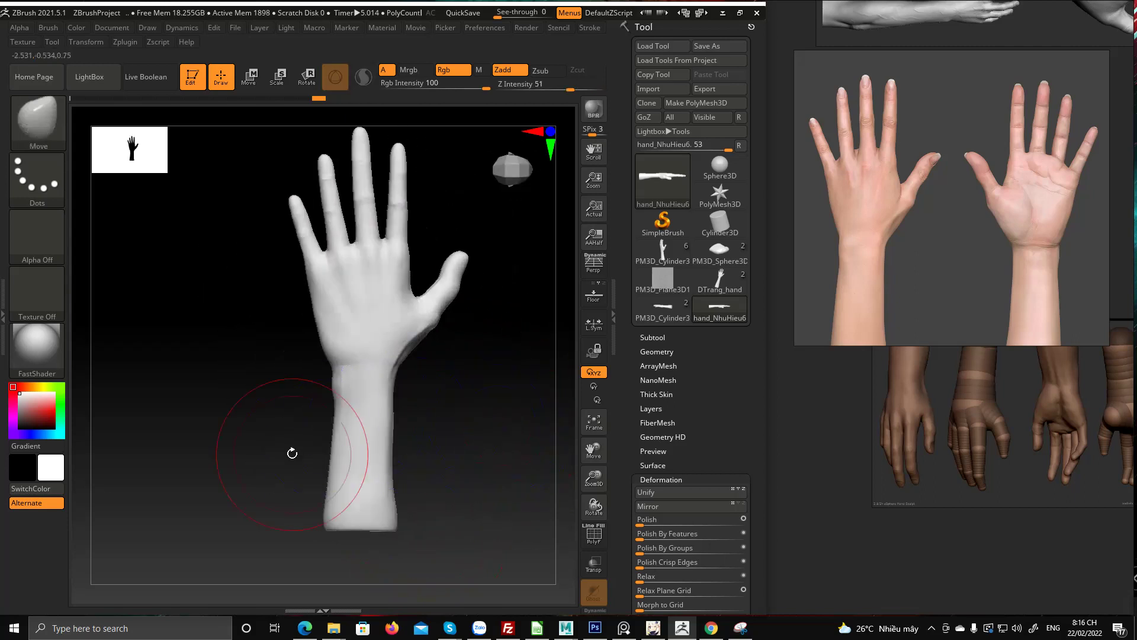
pyautogui.keyDown('ctrl'); pyautogui.moveTo(396, 381); pyautogui.dragTo(398, 366, button='right'); pyautogui.keyUp('ctrl')
pyautogui.moveTo(398, 366); pyautogui.dragTo(406, 367)
pyautogui.moveTo(395, 408); pyautogui.dragTo(401, 409)
pyautogui.moveTo(396, 458); pyautogui.dragTo(399, 492)
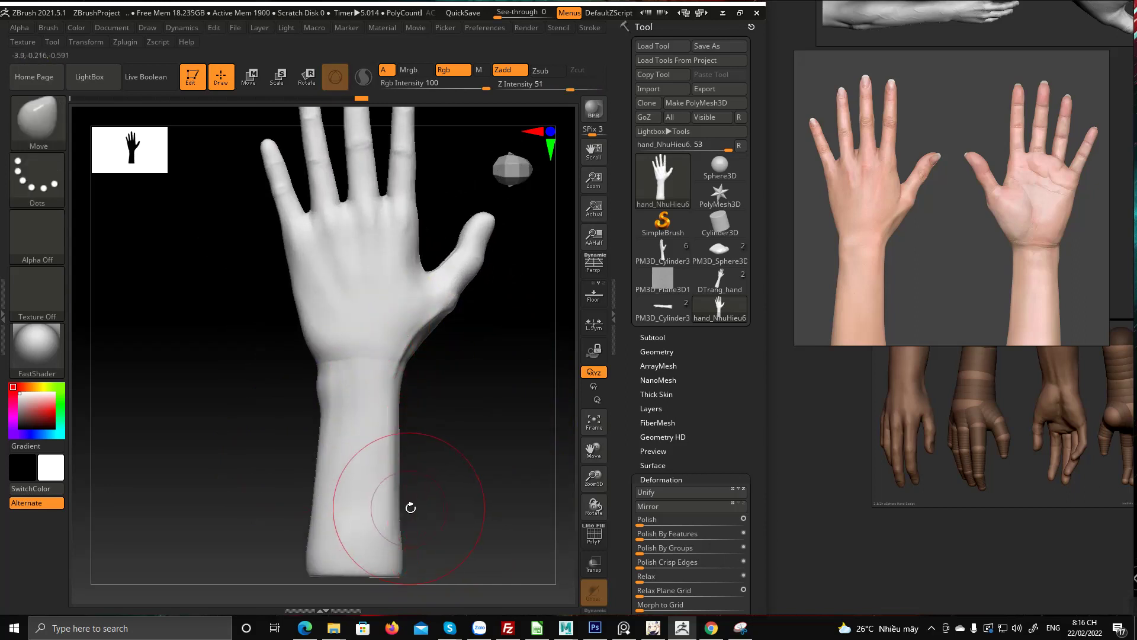
pyautogui.moveTo(392, 533); pyautogui.dragTo(396, 536)
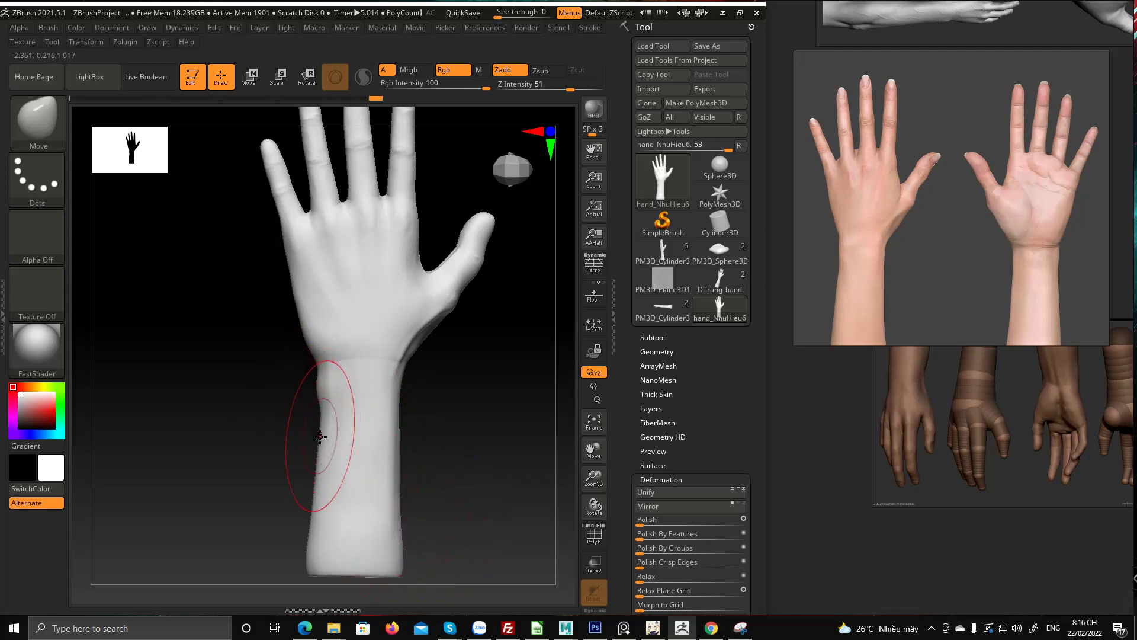
# Refine the forearm's little-finger edge and its palm-side profile toward the cut end with the Move brush
pyautogui.moveTo(320, 437)
pyautogui.mouseDown()
pyautogui.moveTo(317, 545)
pyautogui.moveTo(306, 550)
pyautogui.mouseUp()
pyautogui.moveTo(282, 495)
pyautogui.mouseDown()
pyautogui.moveTo(401, 454)
pyautogui.moveTo(359, 499)
pyautogui.moveTo(274, 500)
pyautogui.mouseUp()
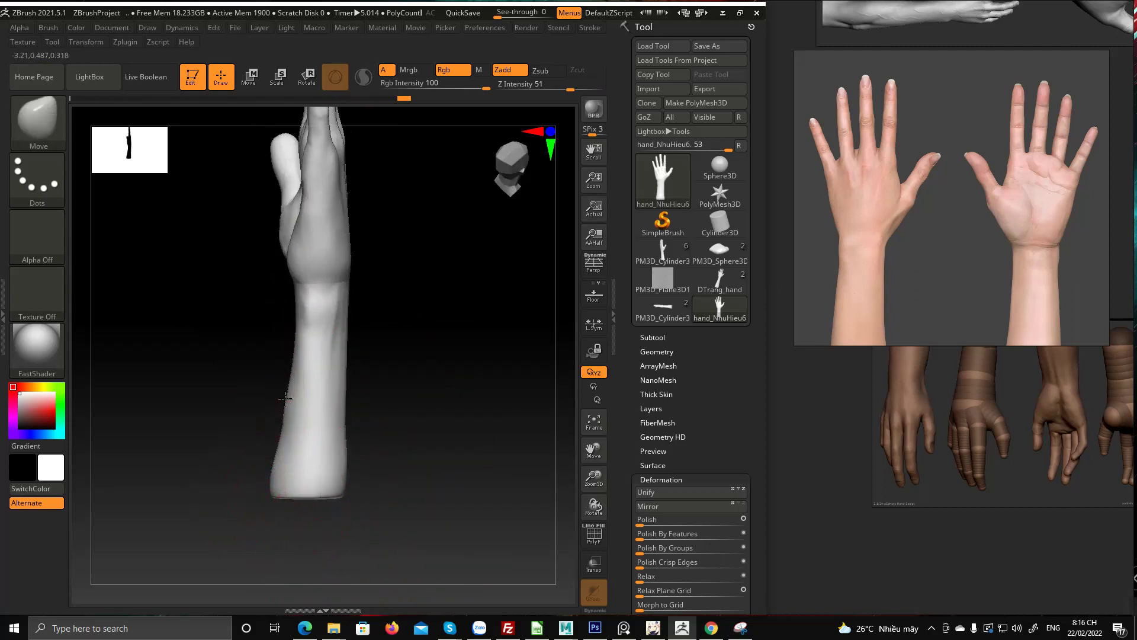
pyautogui.moveTo(284, 398); pyautogui.dragTo(290, 400)
pyautogui.keyDown('alt'); pyautogui.moveTo(332, 386); pyautogui.dragTo(321, 430, button='right'); pyautogui.keyUp('alt')
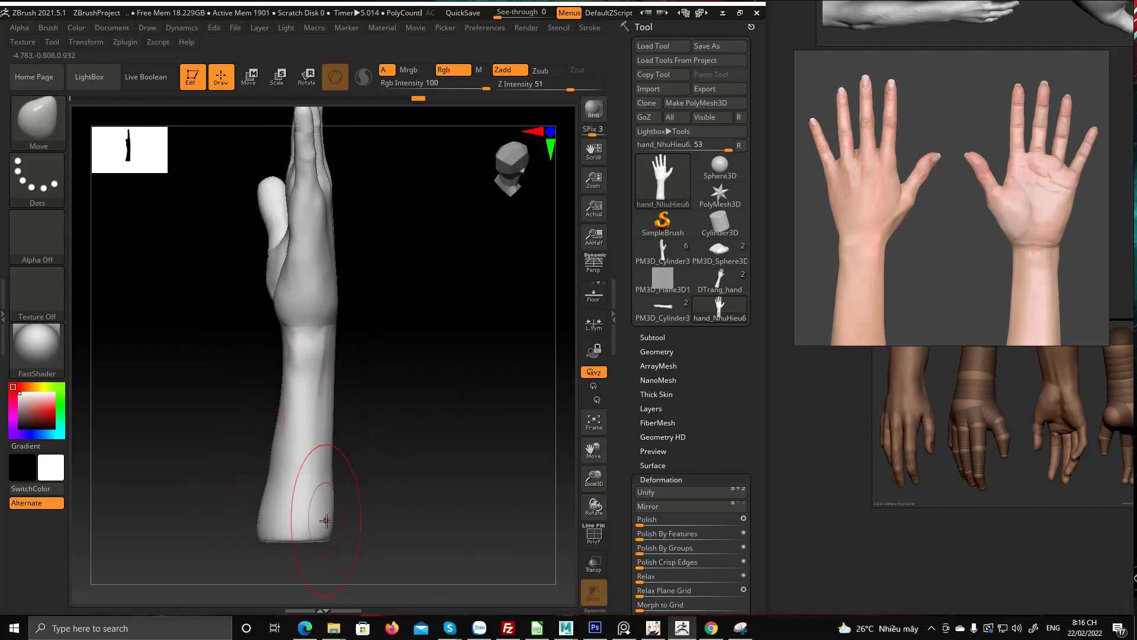
pyautogui.moveTo(326, 521); pyautogui.dragTo(521, 436)
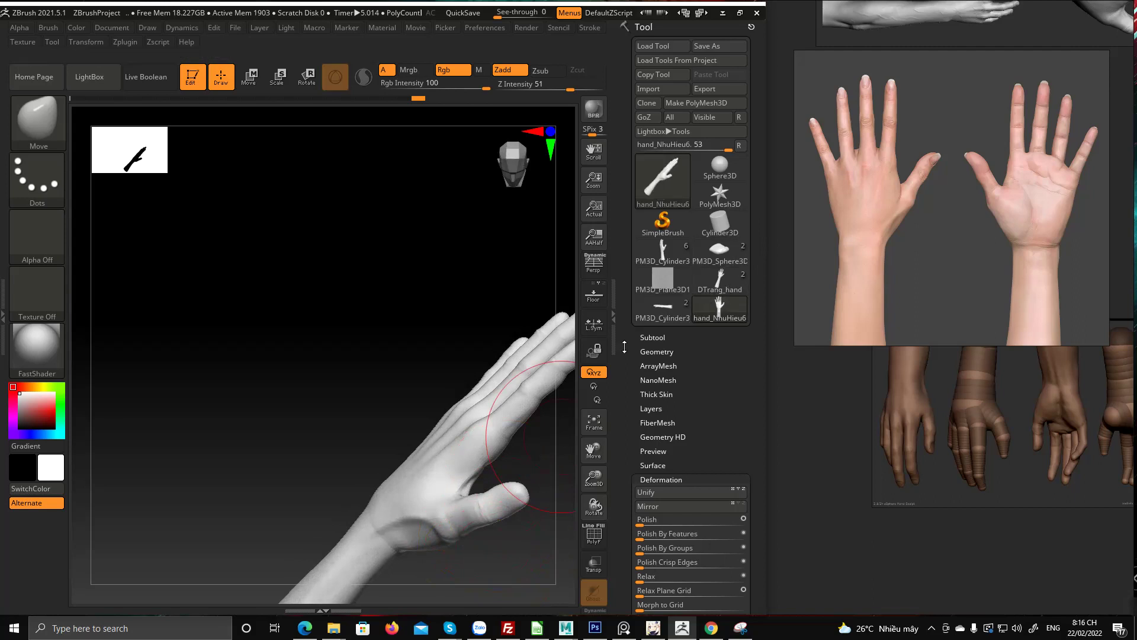
# Select the Standard brush, adjust its draw size and add volume in the hollow at the base of the thumb
pyautogui.keyDown('shift'); pyautogui.moveTo(418, 384); pyautogui.dragTo(361, 396); pyautogui.keyUp('shift')
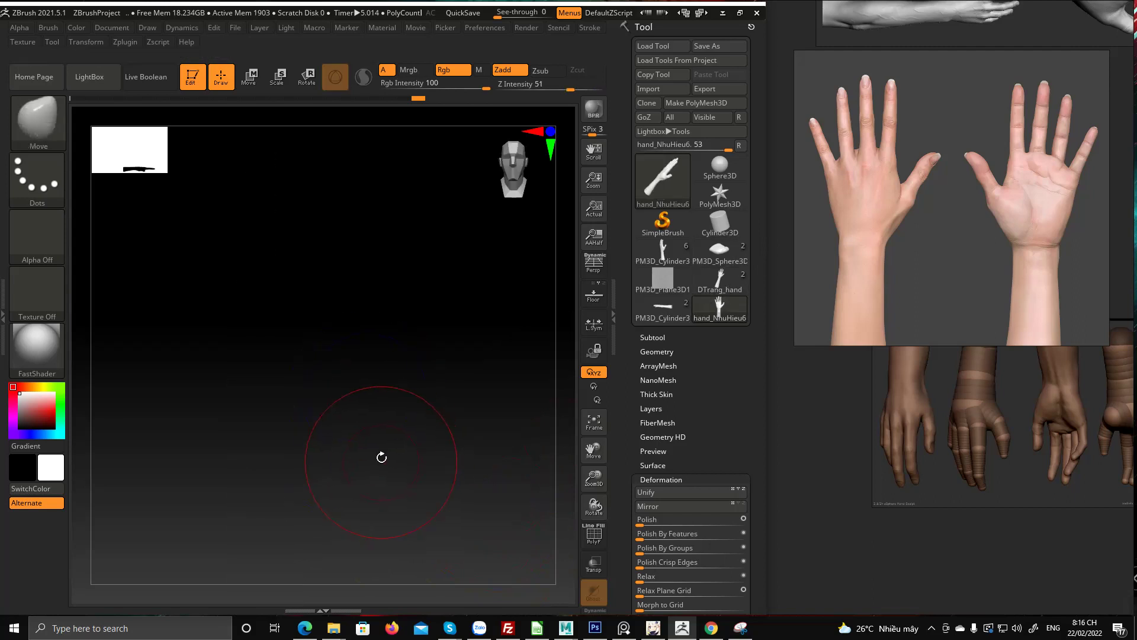
pyautogui.press('f')
pyautogui.moveTo(356, 466)
pyautogui.mouseDown()
pyautogui.moveTo(399, 477)
pyautogui.moveTo(376, 398)
pyautogui.moveTo(318, 401)
pyautogui.moveTo(363, 421)
pyautogui.moveTo(401, 394)
pyautogui.mouseUp()
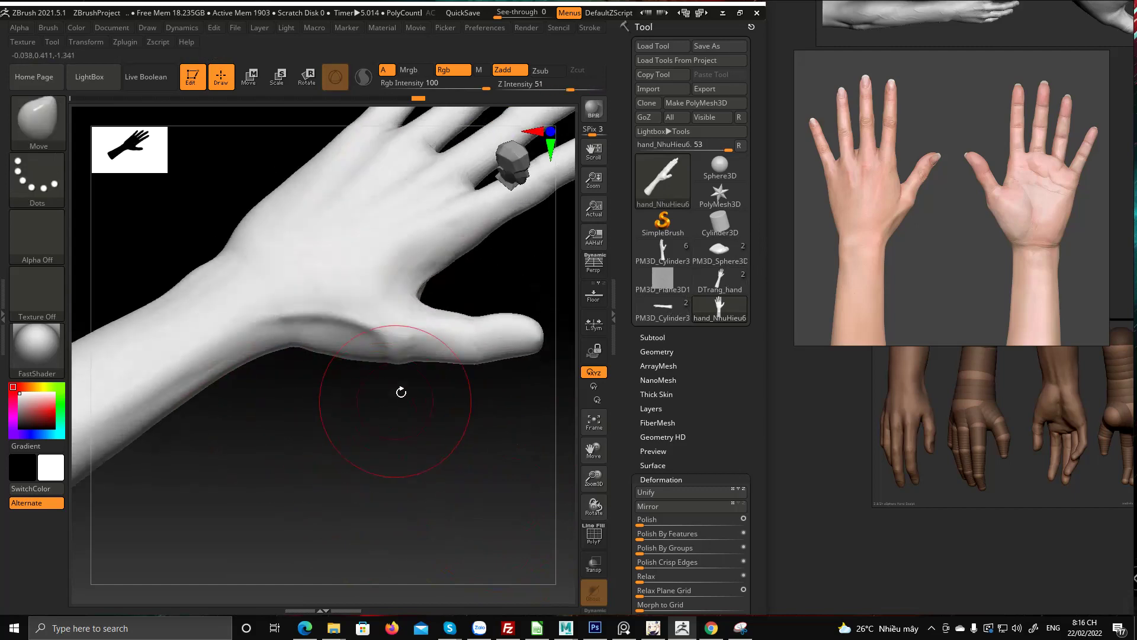
pyautogui.press('b')
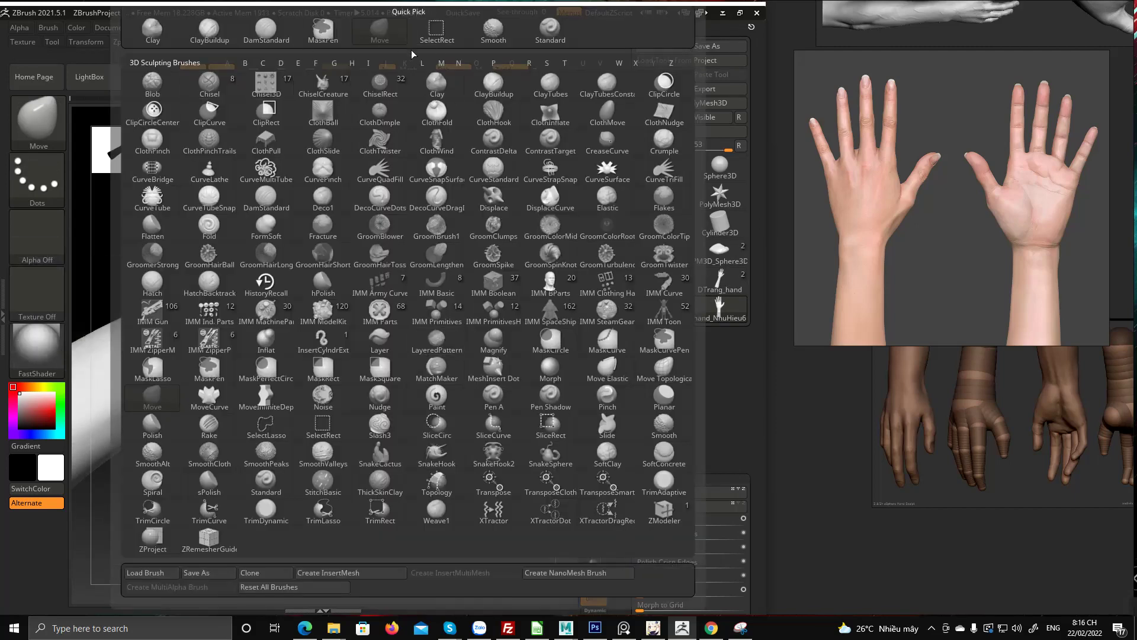
pyautogui.click(550, 28)
pyautogui.press('space')
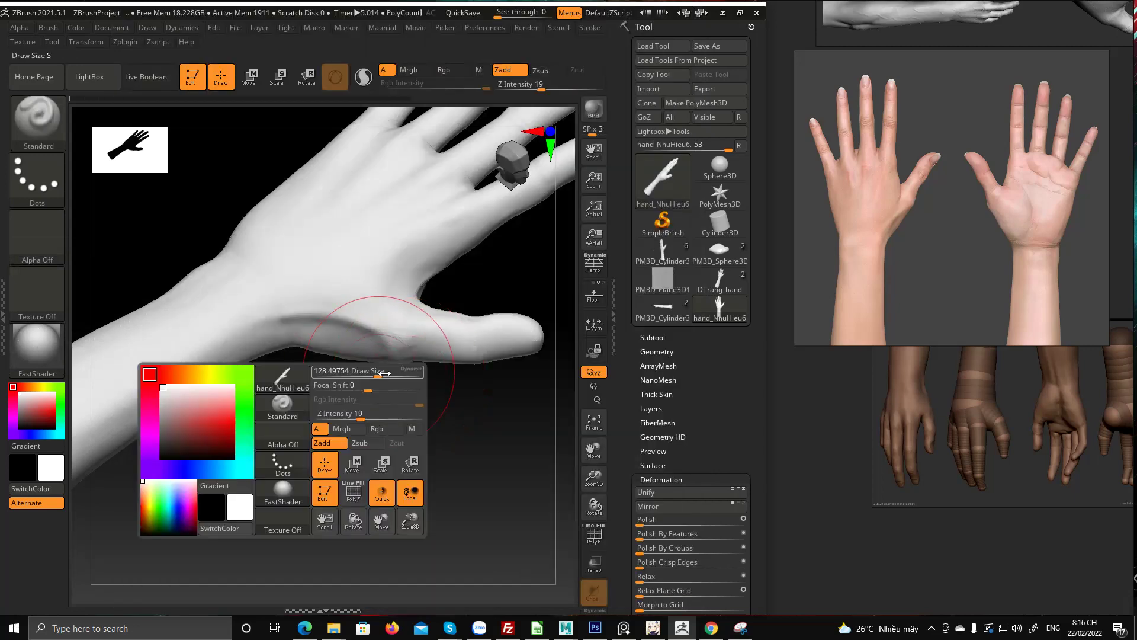
pyautogui.moveTo(385, 350); pyautogui.dragTo(350, 386, button='right')
pyautogui.moveTo(350, 386); pyautogui.dragTo(368, 297)
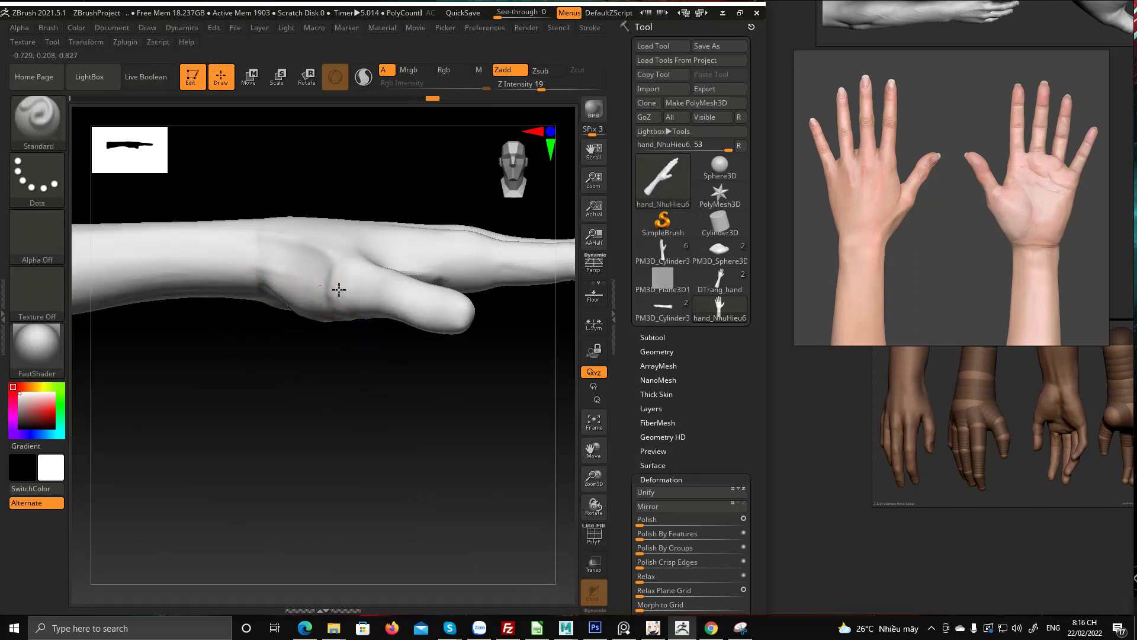
# Build up the thumb's metacarpal area toward the wrist with further Standard brush strokes
pyautogui.moveTo(312, 356); pyautogui.dragTo(265, 272)
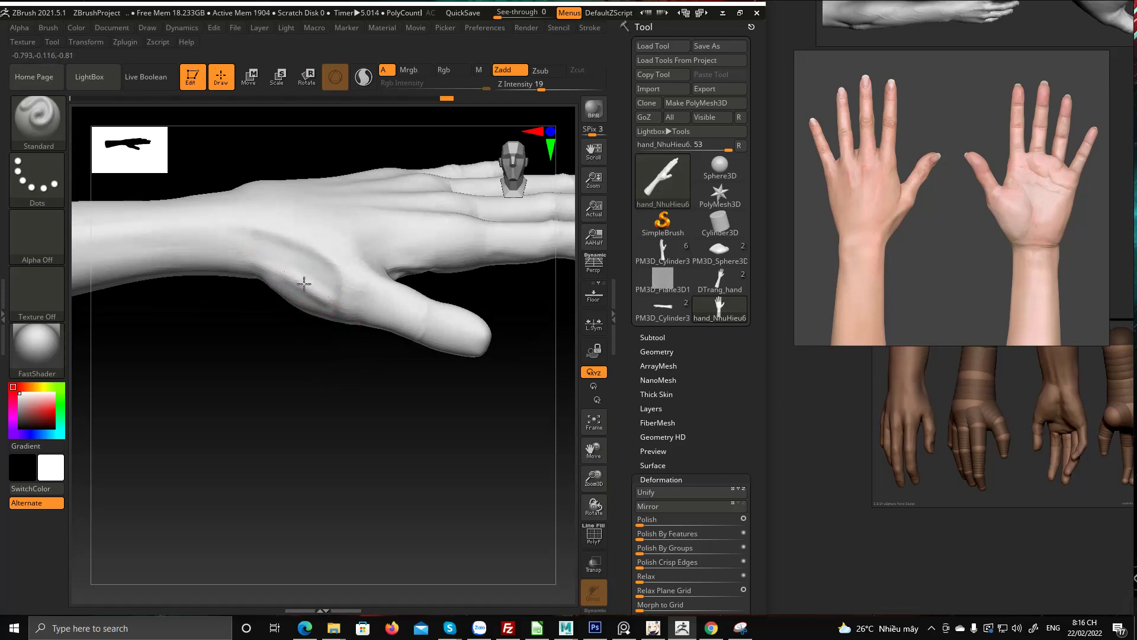
pyautogui.moveTo(322, 338); pyautogui.dragTo(361, 302)
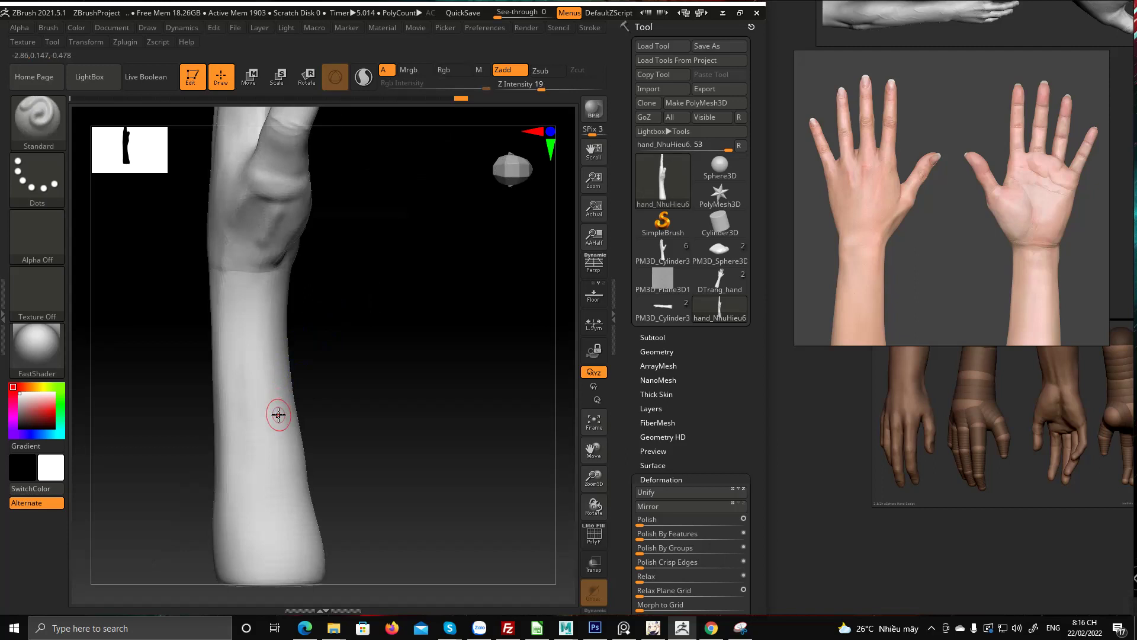
pyautogui.moveTo(279, 414); pyautogui.dragTo(333, 260)
pyautogui.moveTo(330, 340)
pyautogui.mouseDown()
pyautogui.moveTo(325, 350)
pyautogui.moveTo(330, 327)
pyautogui.mouseUp()
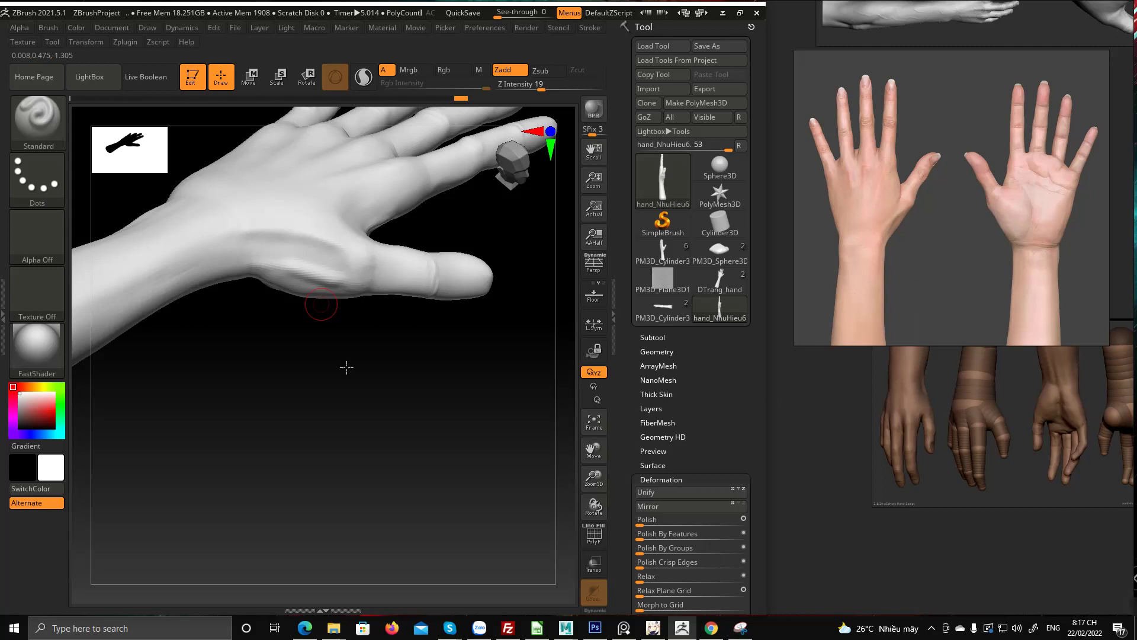
pyautogui.moveTo(346, 368)
pyautogui.mouseDown()
pyautogui.moveTo(343, 401)
pyautogui.moveTo(346, 391)
pyautogui.mouseUp()
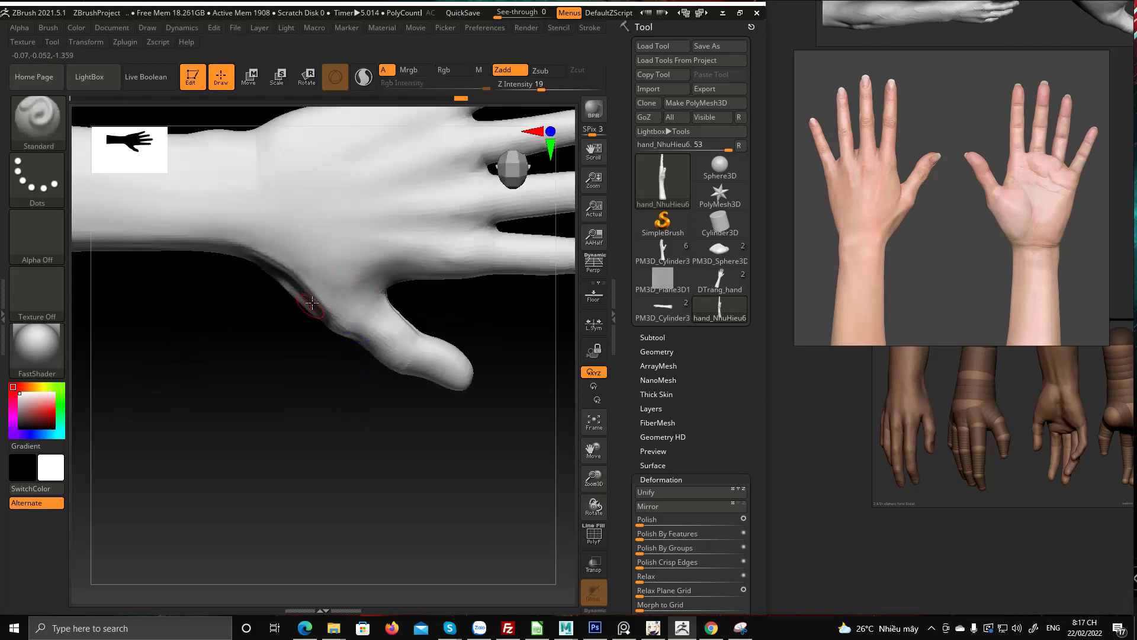
# Reshape the outer contour from the thumb base to the wrist with a resized Move brush
pyautogui.press('b')
pyautogui.press('m')
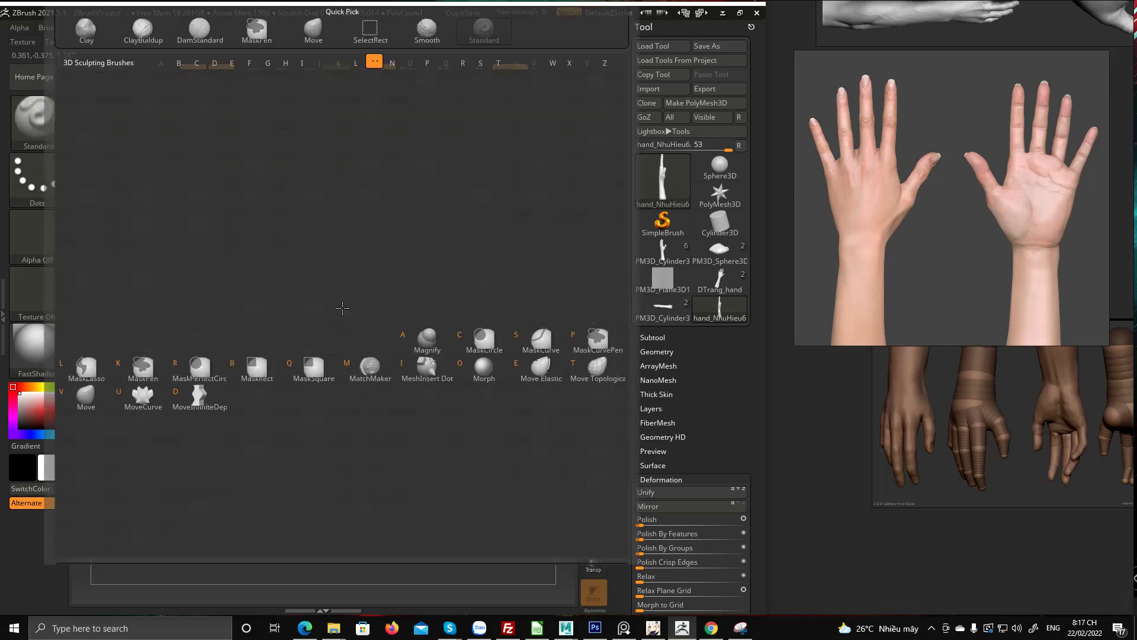
pyautogui.press('v')
pyautogui.press('space')
pyautogui.moveTo(331, 275); pyautogui.dragTo(354, 274)
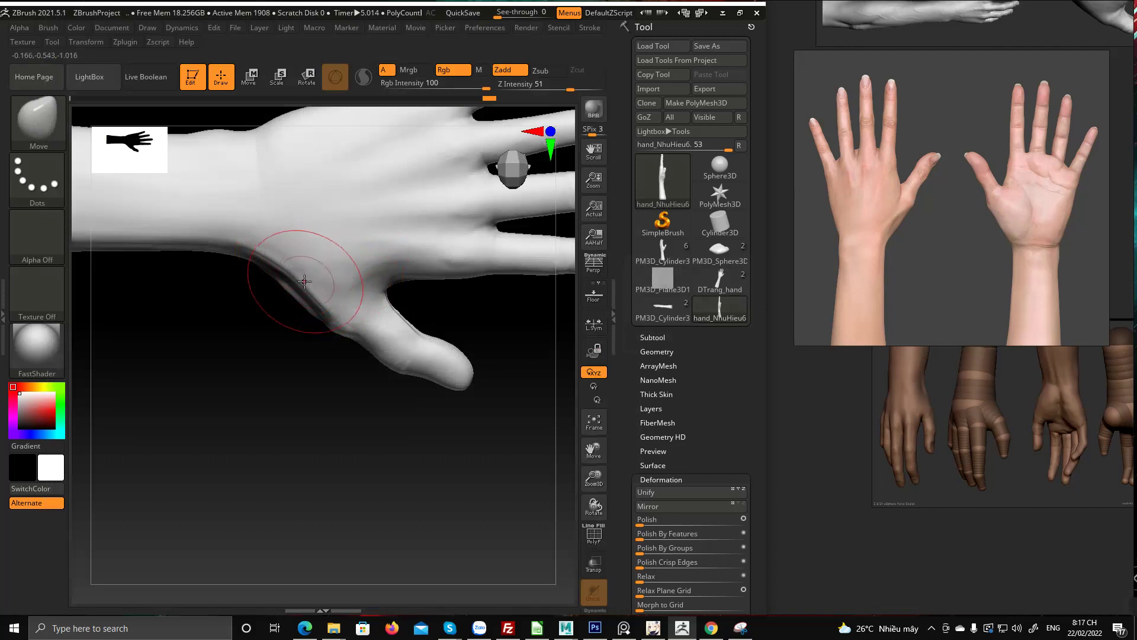
pyautogui.moveTo(289, 261); pyautogui.dragTo(343, 253)
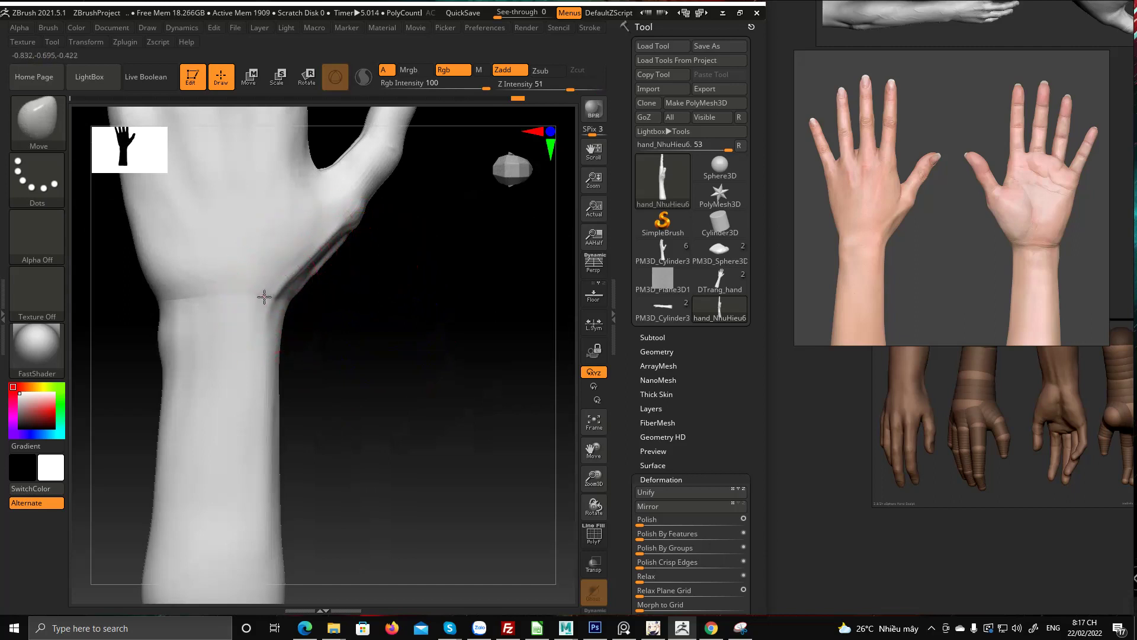
pyautogui.moveTo(296, 298)
pyautogui.mouseDown()
pyautogui.moveTo(383, 325)
pyautogui.moveTo(376, 332)
pyautogui.moveTo(432, 330)
pyautogui.mouseUp()
# Select the ClayBuildup brush, reduce its draw size and lay a first stroke along the outer edge between thumb base and wrist
pyautogui.press('b')
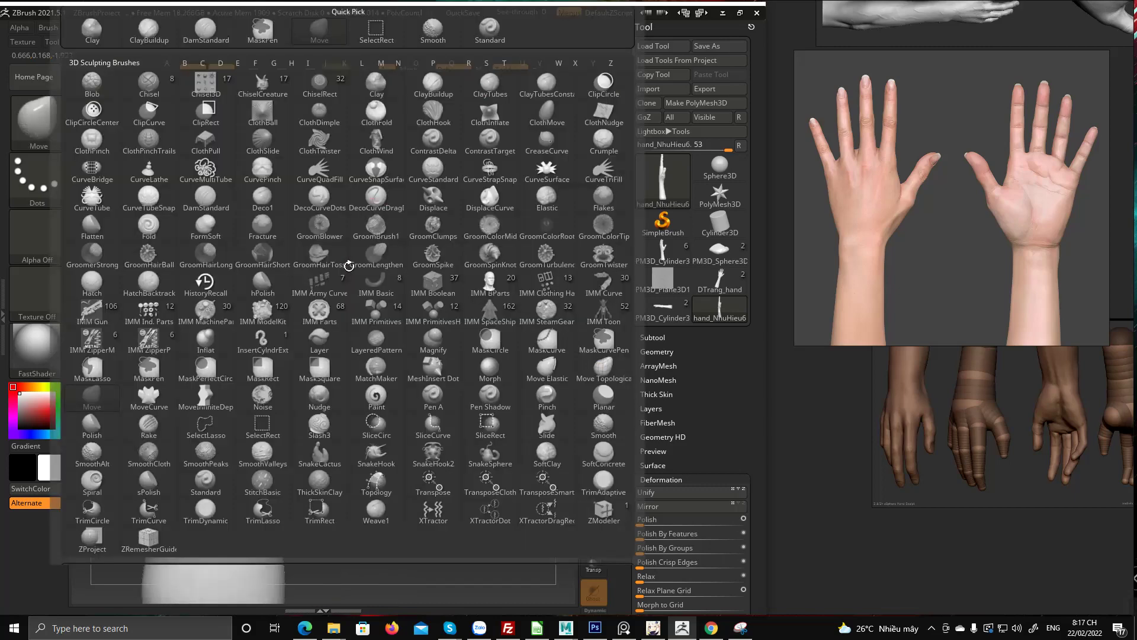
pyautogui.click(148, 29)
pyautogui.press('space')
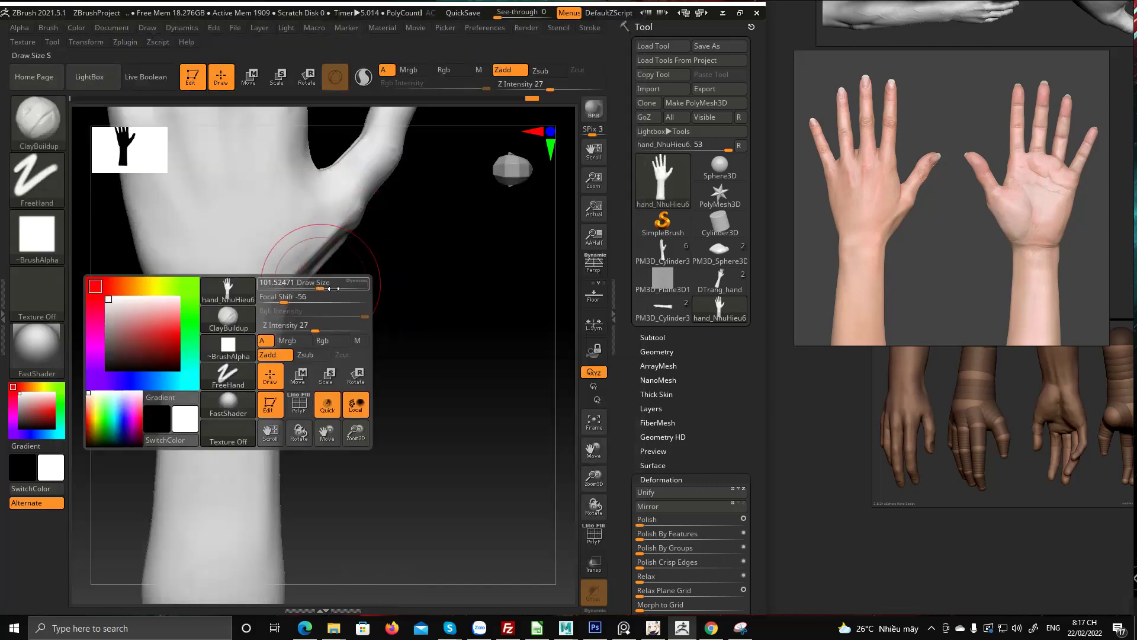
pyautogui.moveTo(333, 288); pyautogui.dragTo(320, 289)
pyautogui.keyDown('ctrl'); pyautogui.moveTo(382, 265); pyautogui.dragTo(394, 300, button='right'); pyautogui.keyUp('ctrl')
pyautogui.moveTo(393, 299)
pyautogui.mouseDown()
pyautogui.moveTo(374, 290)
pyautogui.moveTo(424, 343)
pyautogui.moveTo(349, 248)
pyautogui.mouseUp()
pyautogui.press('space')
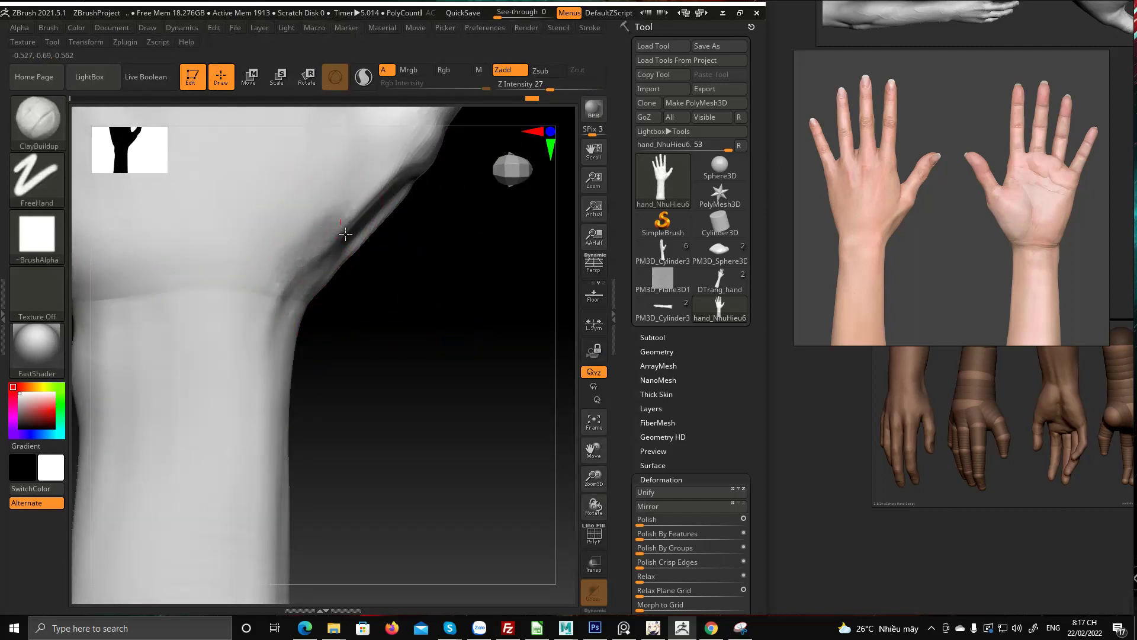
# Build up the hollow from the wrist to the thumb's base joint with ClayBuildup strokes, undoing a misplaced one
pyautogui.moveTo(305, 266); pyautogui.dragTo(287, 297)
pyautogui.moveTo(290, 219)
pyautogui.mouseDown()
pyautogui.moveTo(301, 264)
pyautogui.moveTo(286, 296)
pyautogui.mouseUp()
pyautogui.hotkey('ctrl', 'z')
pyautogui.moveTo(330, 254)
pyautogui.mouseDown()
pyautogui.moveTo(307, 264)
pyautogui.moveTo(367, 206)
pyautogui.mouseUp()
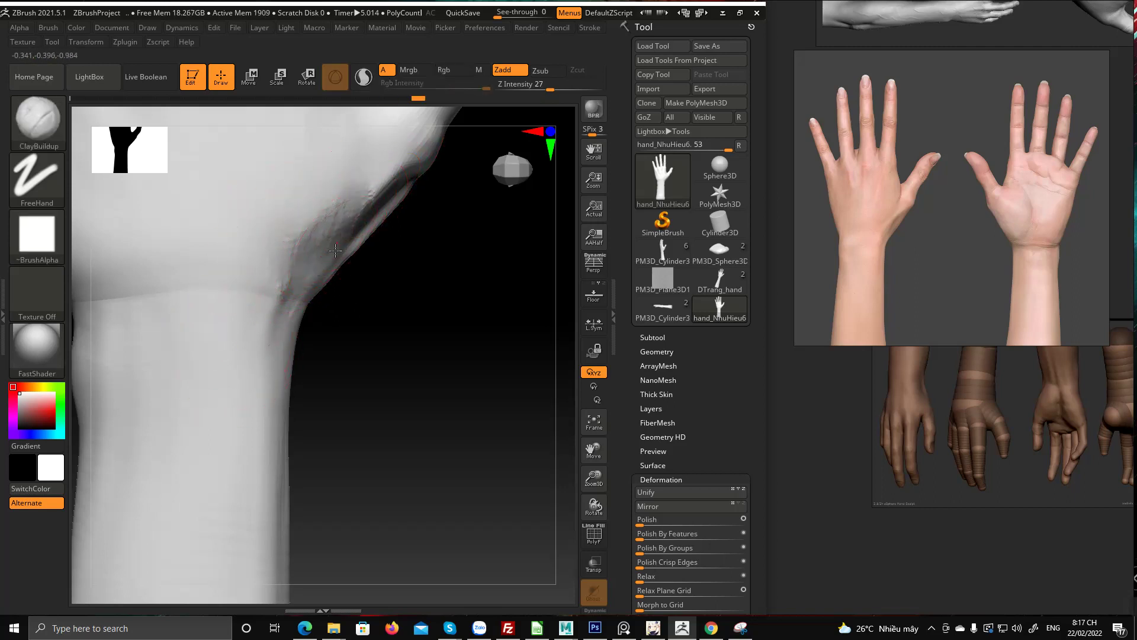
pyautogui.moveTo(320, 252)
pyautogui.mouseDown()
pyautogui.moveTo(330, 216)
pyautogui.moveTo(306, 265)
pyautogui.mouseUp()
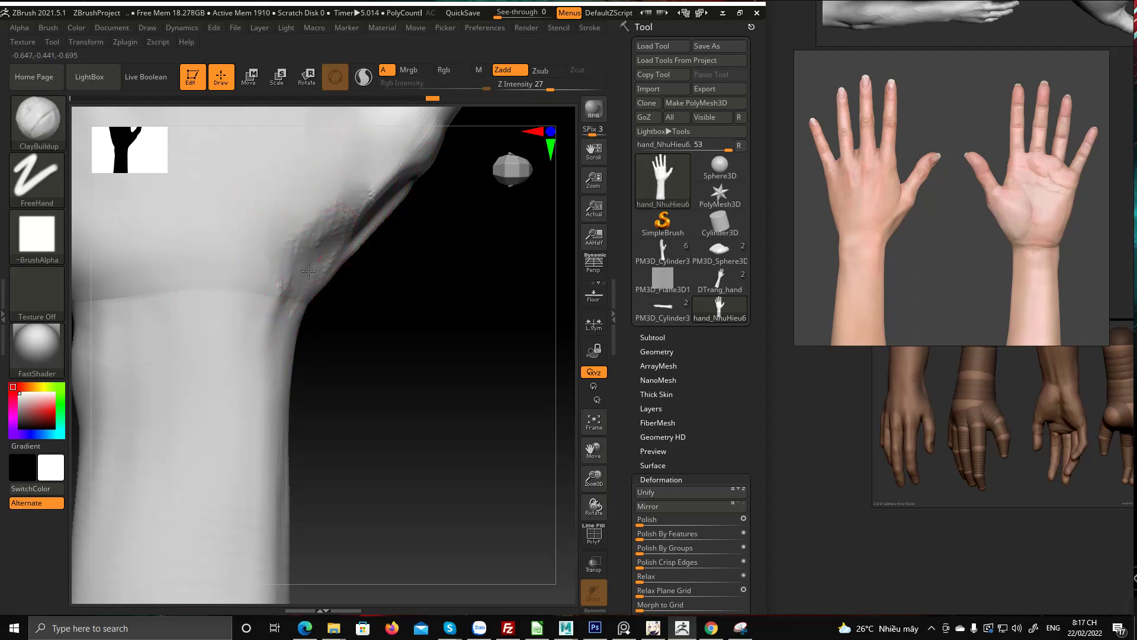
pyautogui.moveTo(361, 218)
pyautogui.mouseDown()
pyautogui.moveTo(375, 178)
pyautogui.moveTo(332, 236)
pyautogui.moveTo(336, 193)
pyautogui.moveTo(359, 224)
pyautogui.moveTo(379, 193)
pyautogui.mouseUp()
pyautogui.moveTo(449, 271)
pyautogui.keyDown('ctrl'); pyautogui.mouseDown(button='right')
pyautogui.moveTo(349, 283)
pyautogui.moveTo(337, 391)
pyautogui.mouseUp(button='right'); pyautogui.keyUp('ctrl')
pyautogui.moveTo(387, 346)
pyautogui.mouseDown(button='right')
pyautogui.moveTo(393, 330)
pyautogui.moveTo(457, 296)
pyautogui.moveTo(417, 375)
pyautogui.mouseUp(button='right')
pyautogui.keyDown('ctrl'); pyautogui.moveTo(374, 304); pyautogui.dragTo(355, 332, button='right'); pyautogui.keyUp('ctrl')
pyautogui.moveTo(336, 291); pyautogui.dragTo(348, 302)
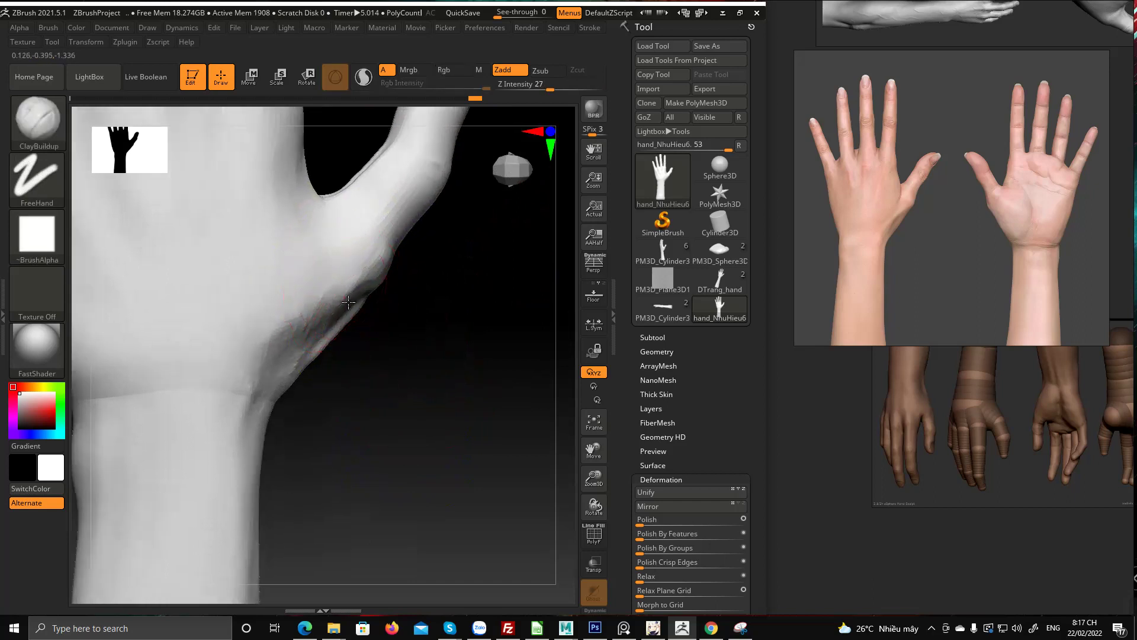
# Carve back the thumb base and its transition into the wrist with subtractive ClayBuildup strokes, resizing the brush as needed
pyautogui.press(']')
pyautogui.press(']')
pyautogui.press(']')
pyautogui.press(']')
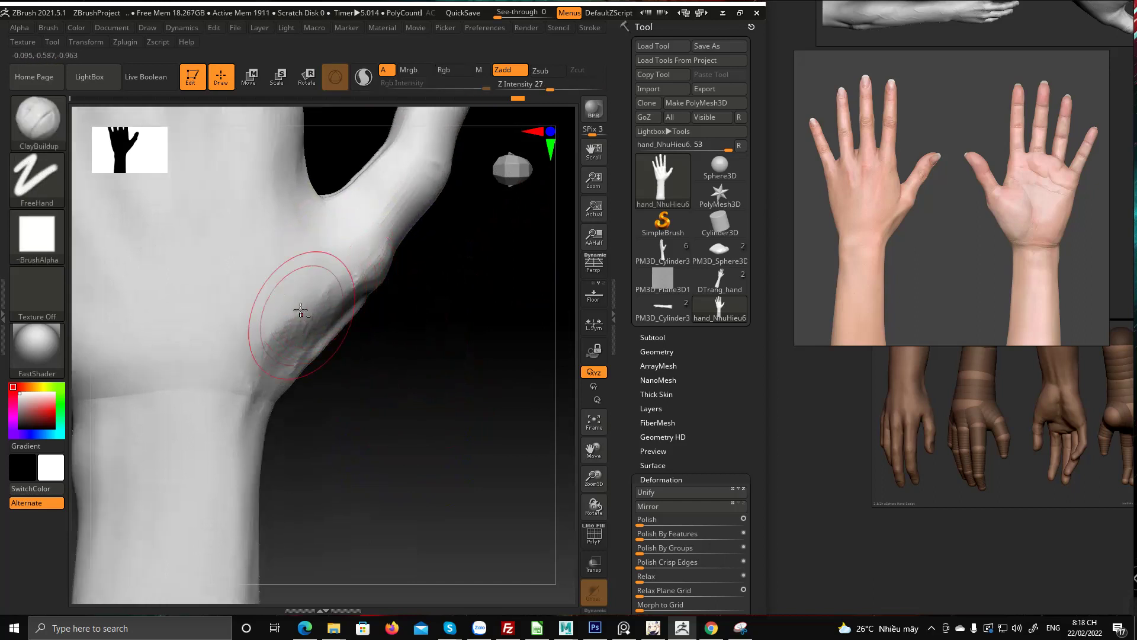
pyautogui.keyDown('alt'); pyautogui.moveTo(286, 374); pyautogui.dragTo(352, 285); pyautogui.keyUp('alt')
pyautogui.press('[')
pyautogui.press('[')
pyautogui.press('[')
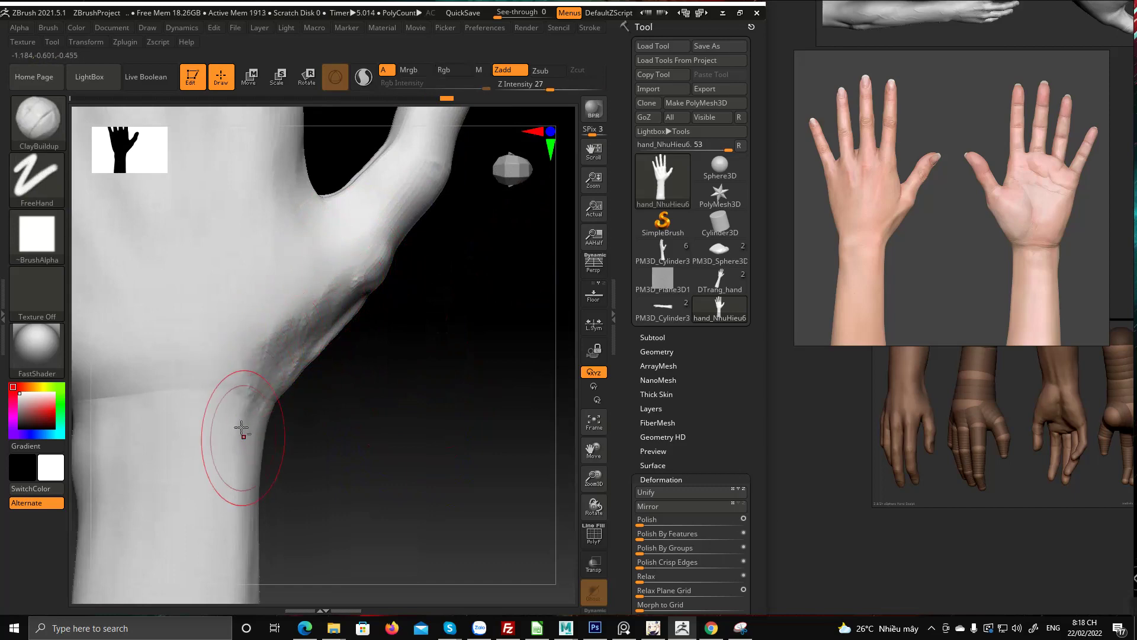
pyautogui.moveTo(241, 432)
pyautogui.keyDown('alt'); pyautogui.mouseDown()
pyautogui.moveTo(269, 371)
pyautogui.moveTo(238, 395)
pyautogui.mouseUp(); pyautogui.keyUp('alt')
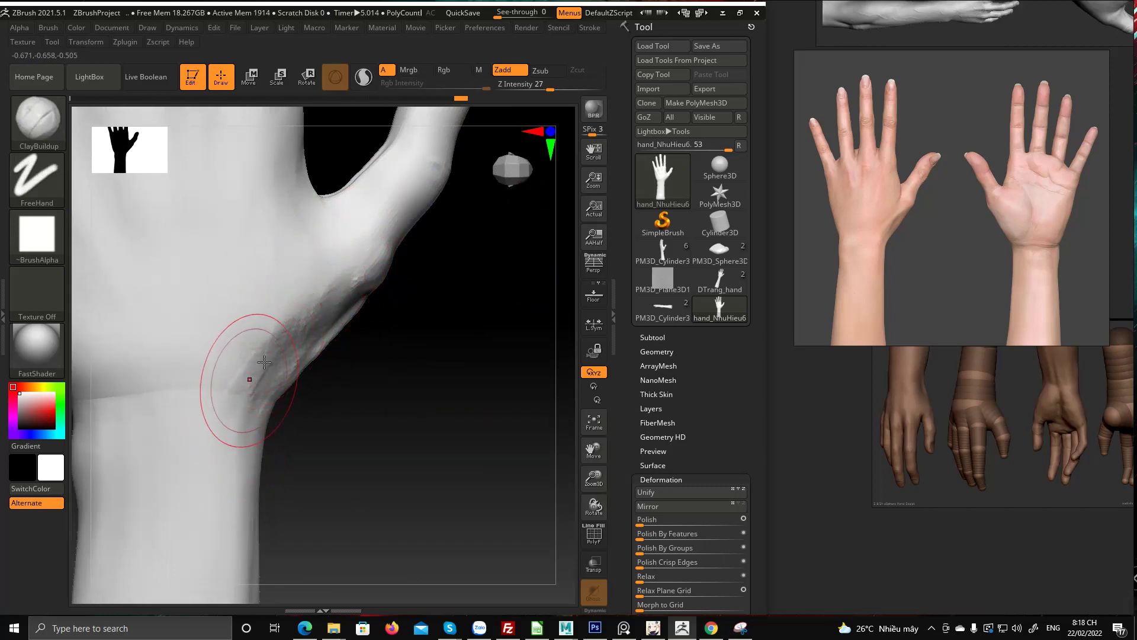
# Select the Standard brush, adjust its draw size and refine the volume along the thumb-base edge down to the wrist
pyautogui.press('b')
pyautogui.click(566, 34)
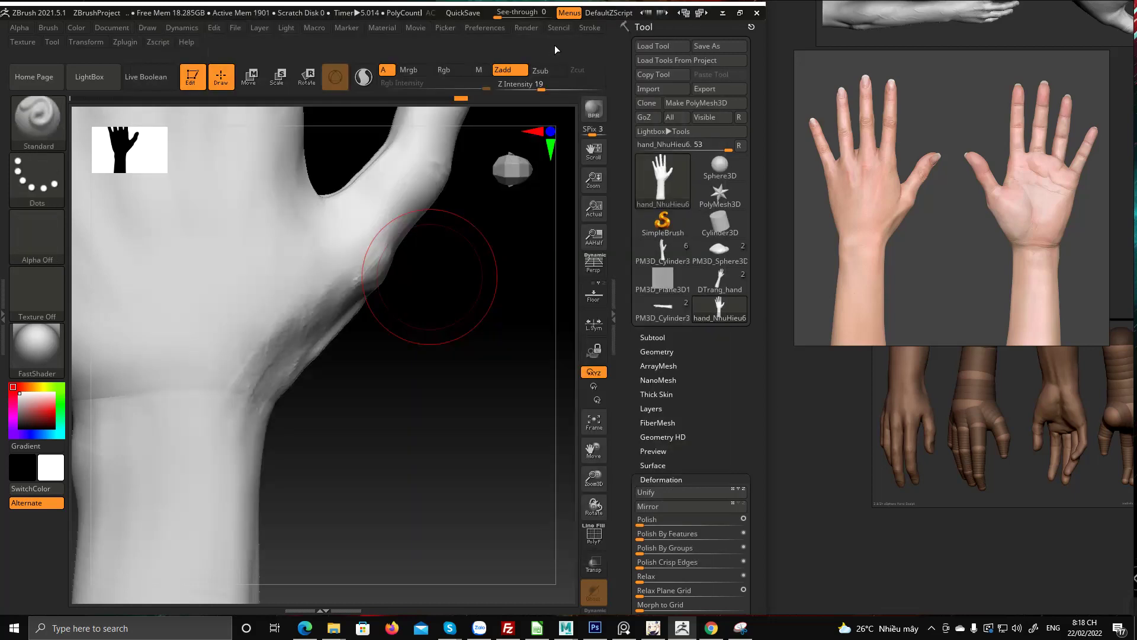
pyautogui.press('space')
pyautogui.moveTo(361, 287); pyautogui.dragTo(322, 324)
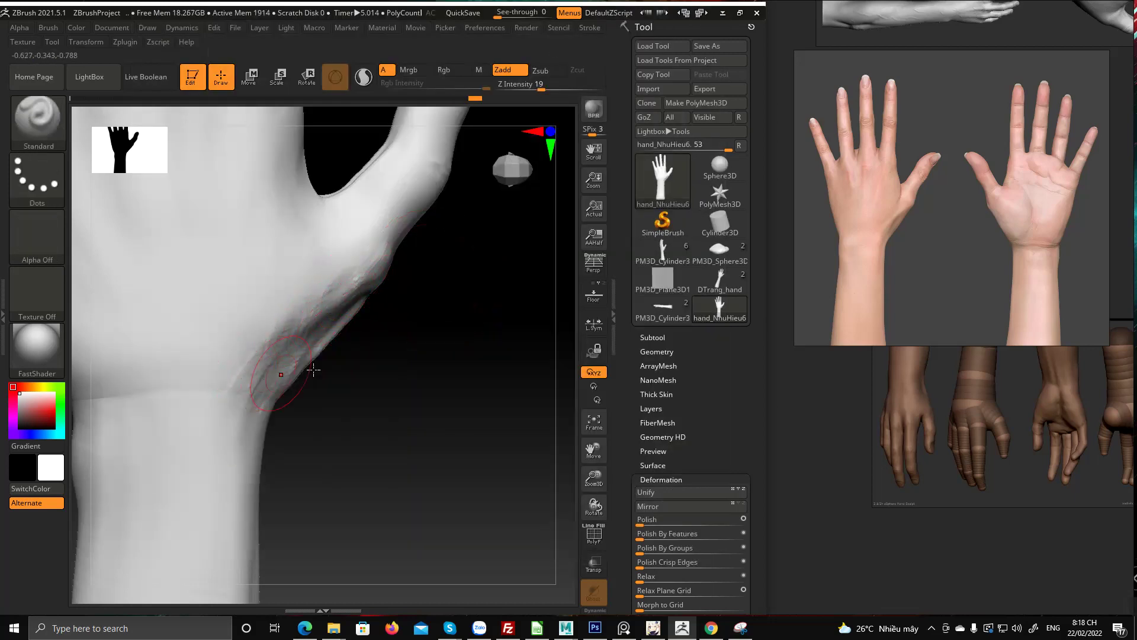
pyautogui.keyDown('ctrl'); pyautogui.moveTo(314, 370); pyautogui.dragTo(340, 358, button='right'); pyautogui.keyUp('ctrl')
pyautogui.keyDown('ctrl'); pyautogui.moveTo(378, 264); pyautogui.dragTo(334, 302, button='right'); pyautogui.keyUp('ctrl')
pyautogui.moveTo(346, 303); pyautogui.dragTo(273, 351)
pyautogui.moveTo(279, 302)
pyautogui.mouseDown()
pyautogui.moveTo(257, 358)
pyautogui.moveTo(280, 373)
pyautogui.mouseUp()
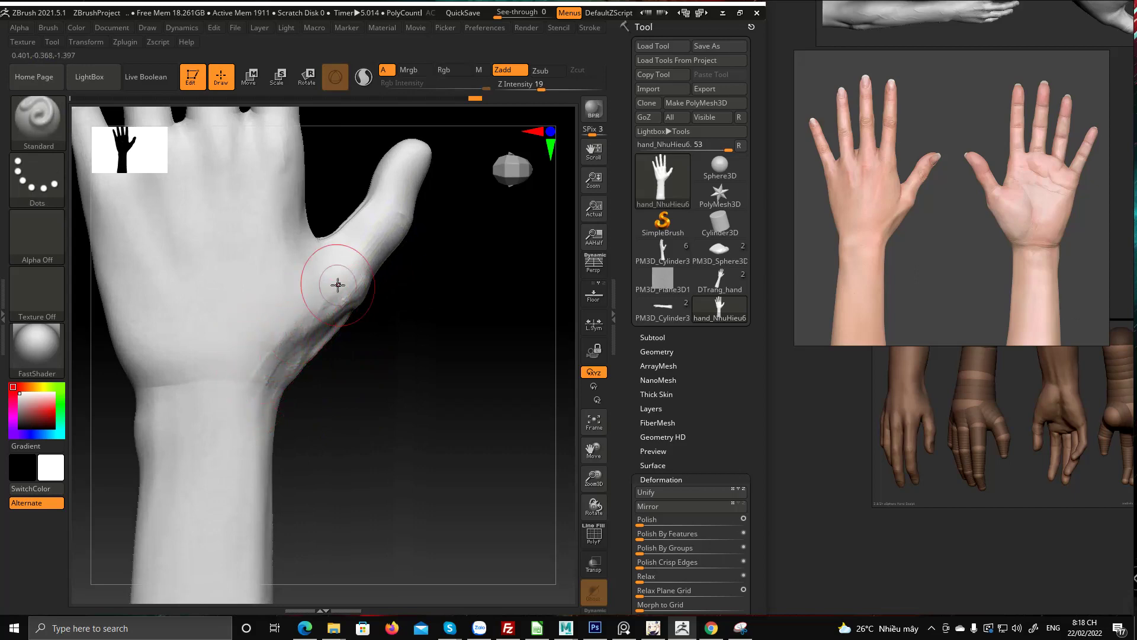
# Return to the ClayBuildup brush and fill out the thumb-side surface above the wrist, checking it from several angles
pyautogui.press('b')
pyautogui.press('c')
pyautogui.press('b')
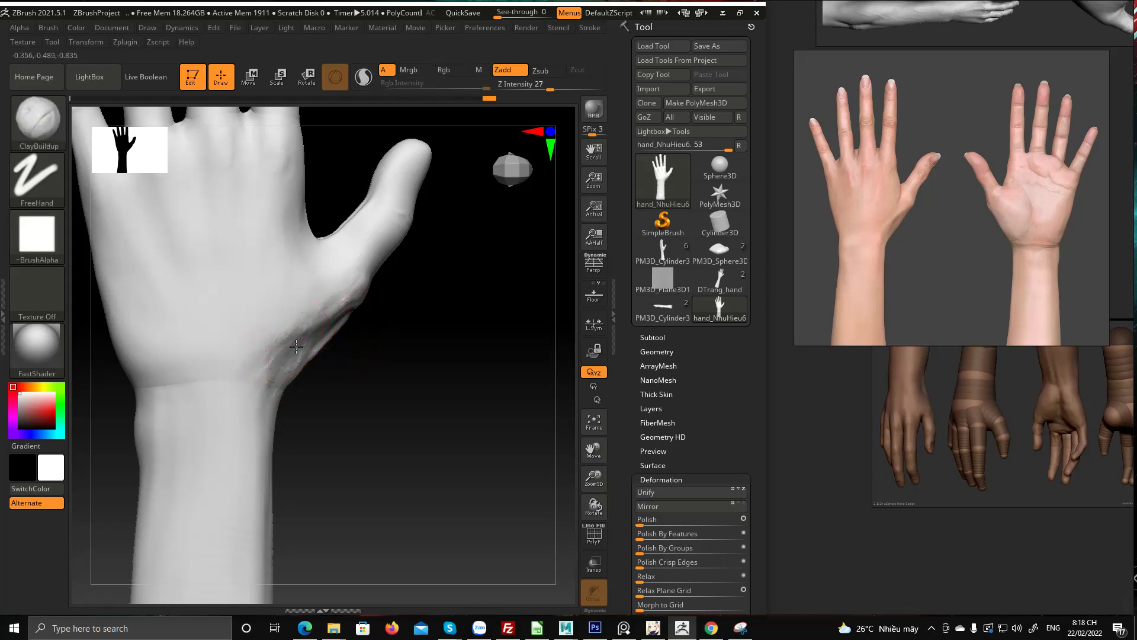
pyautogui.moveTo(356, 341); pyautogui.dragTo(409, 345)
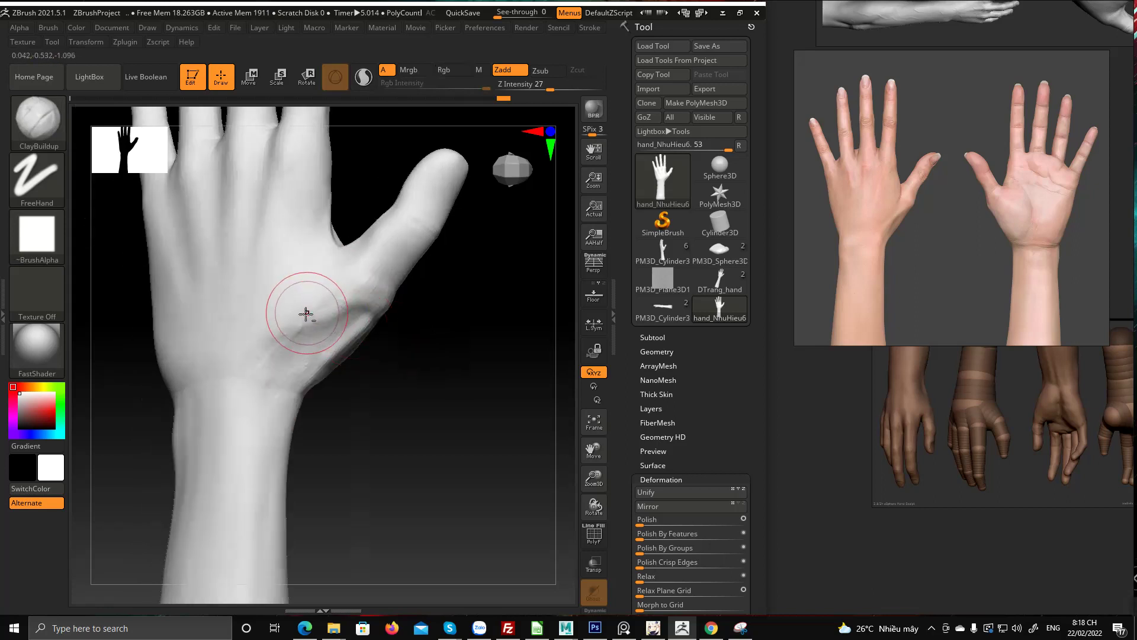
pyautogui.moveTo(385, 383)
pyautogui.mouseDown(button='right')
pyautogui.moveTo(346, 373)
pyautogui.moveTo(356, 356)
pyautogui.moveTo(382, 401)
pyautogui.mouseUp(button='right')
pyautogui.moveTo(382, 401)
pyautogui.mouseDown()
pyautogui.moveTo(343, 326)
pyautogui.moveTo(437, 363)
pyautogui.moveTo(437, 317)
pyautogui.moveTo(431, 460)
pyautogui.moveTo(399, 488)
pyautogui.moveTo(380, 478)
pyautogui.moveTo(393, 472)
pyautogui.mouseUp()
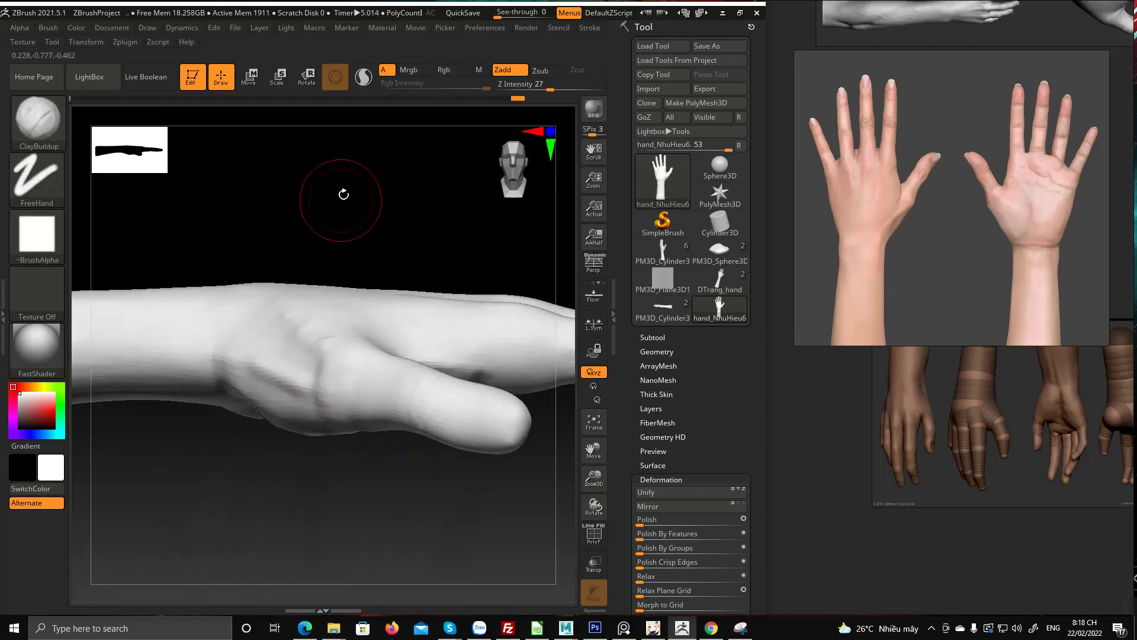
# Adjust the thumb base's side profile with a resized Move brush, viewing it from the thumb side and the forearm's cut end
pyautogui.press('b')
pyautogui.press('m')
pyautogui.press('v')
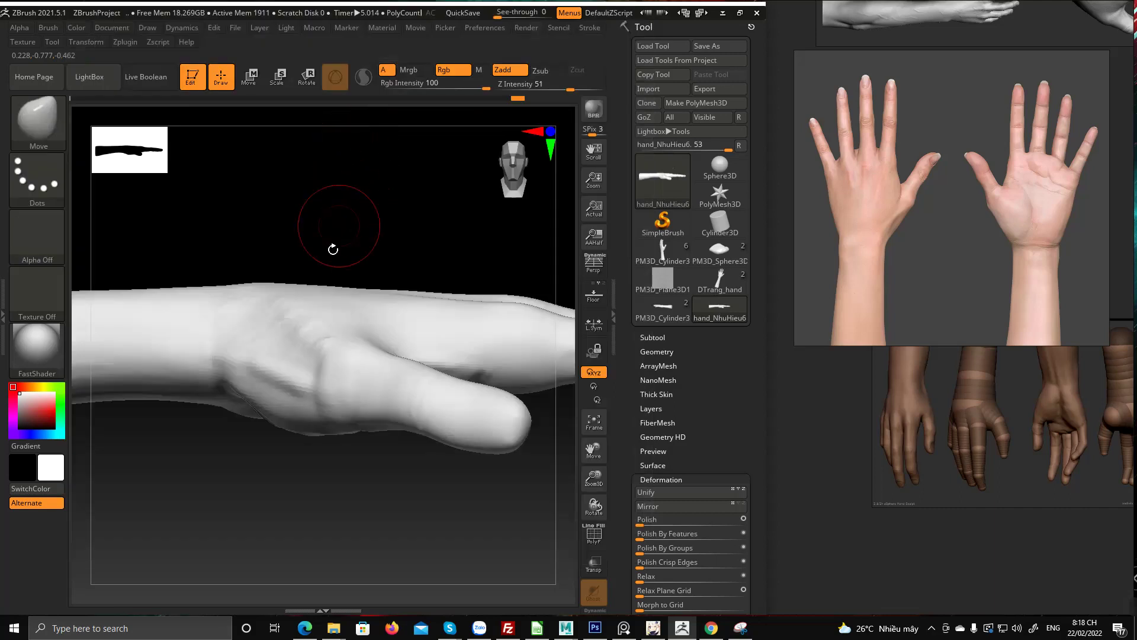
pyautogui.press('space')
pyautogui.moveTo(309, 221); pyautogui.dragTo(298, 309)
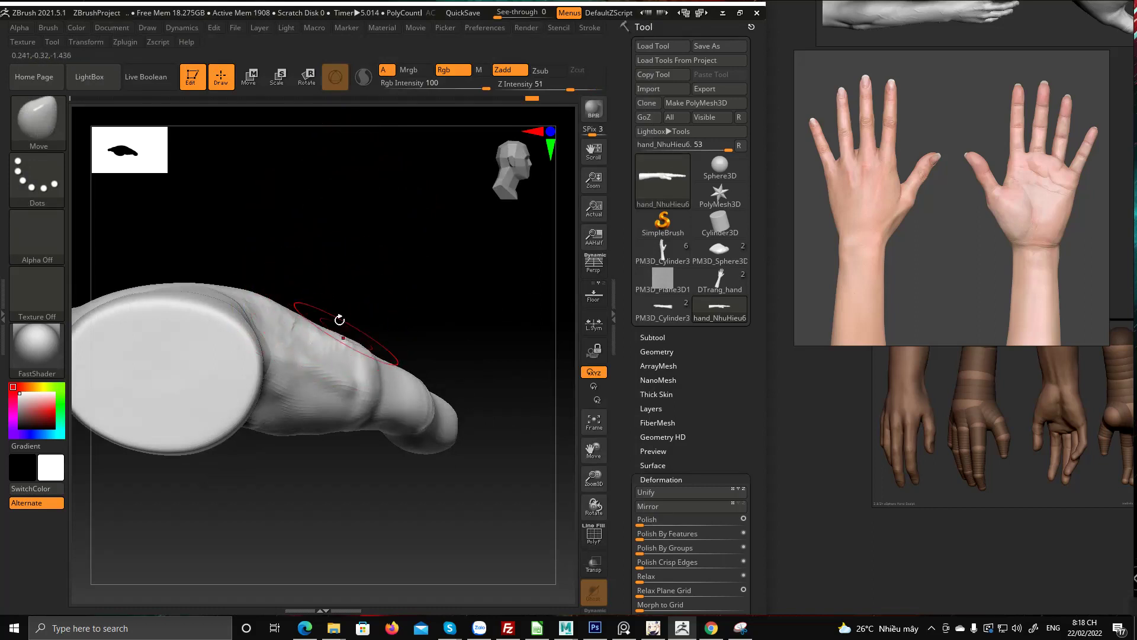
pyautogui.moveTo(269, 305); pyautogui.dragTo(283, 329)
pyautogui.moveTo(240, 277); pyautogui.dragTo(255, 248)
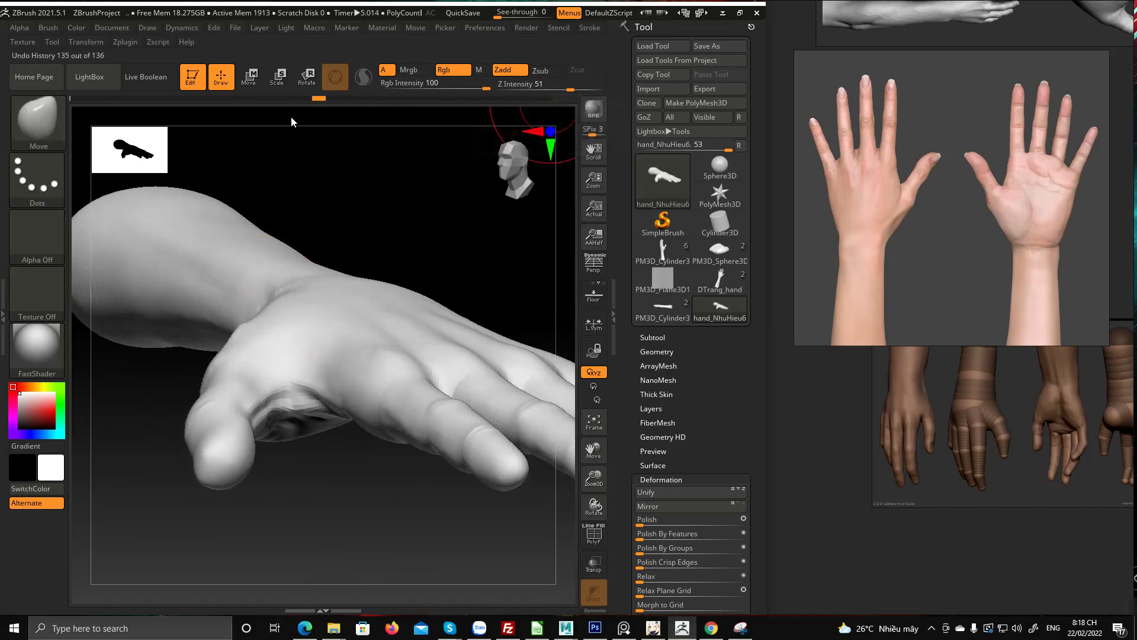
# Go back to the early sculpt in the undo history and mark its thumb-base planes in red on a Snipping Tool capture
pyautogui.moveTo(291, 118); pyautogui.dragTo(51, 118)
pyautogui.moveTo(371, 222); pyautogui.dragTo(344, 211)
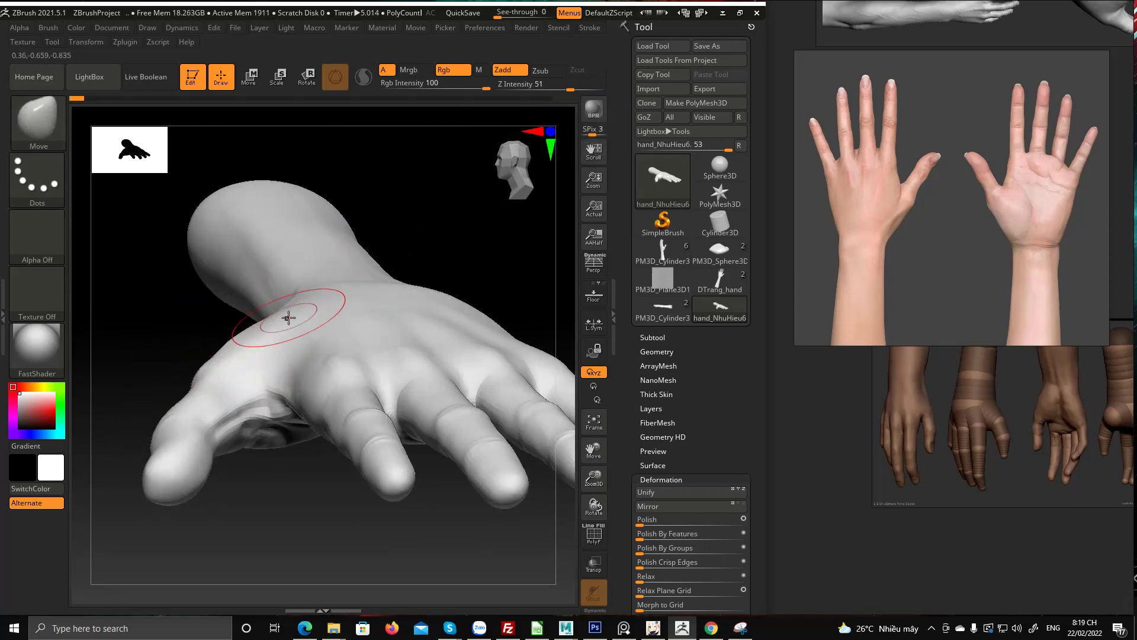
pyautogui.click(741, 628)
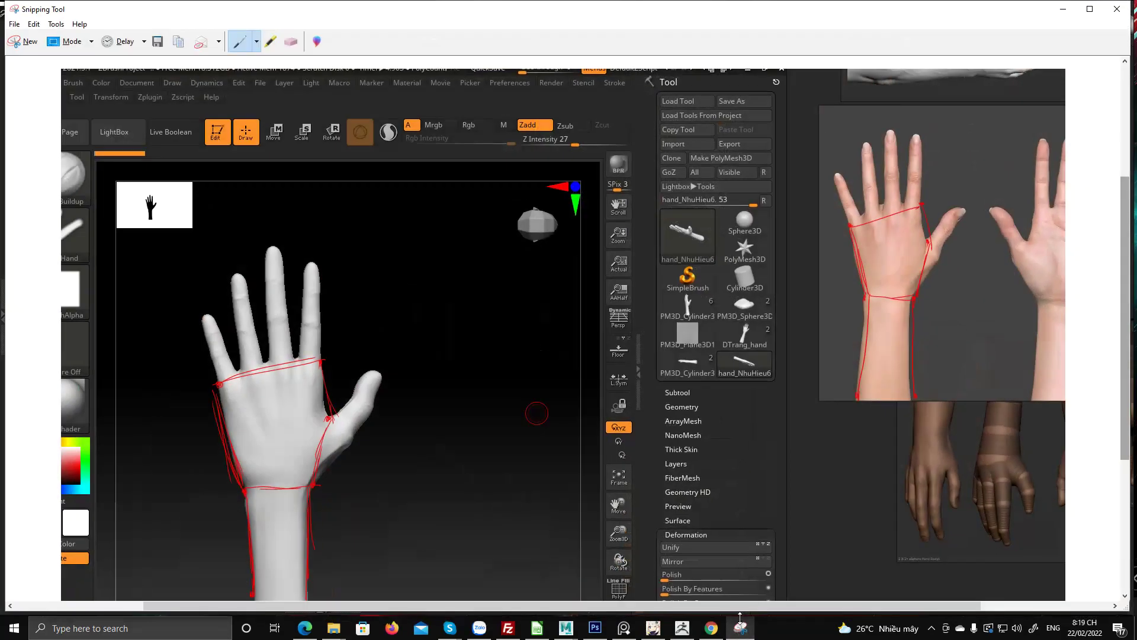
pyautogui.click(24, 44)
pyautogui.moveTo(1, 12); pyautogui.dragTo(779, 586)
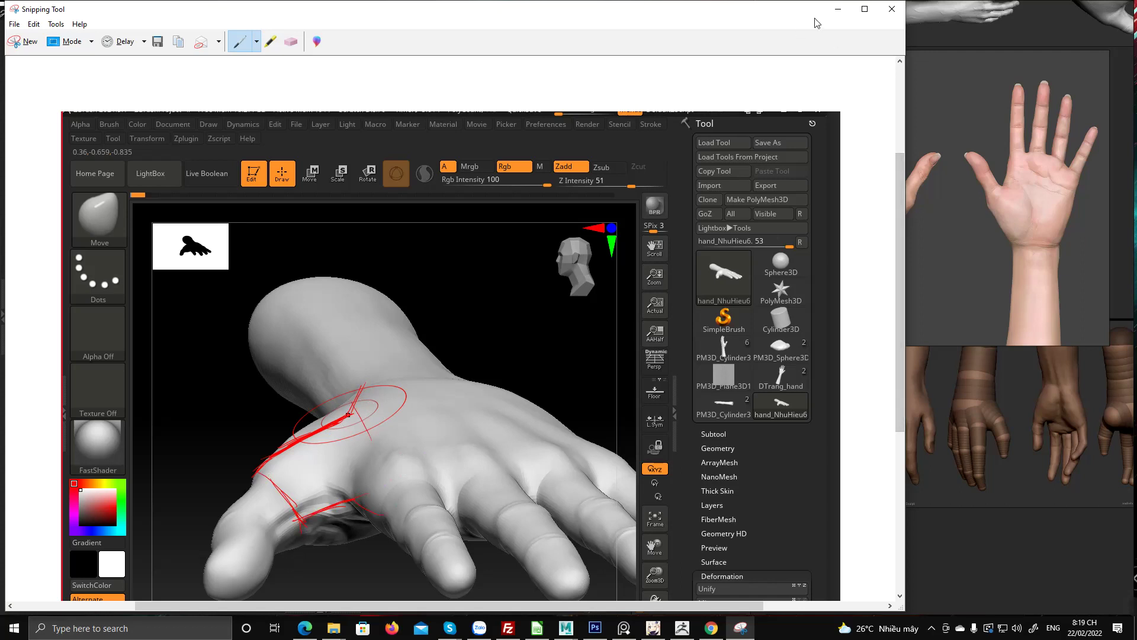
pyautogui.click(837, 9)
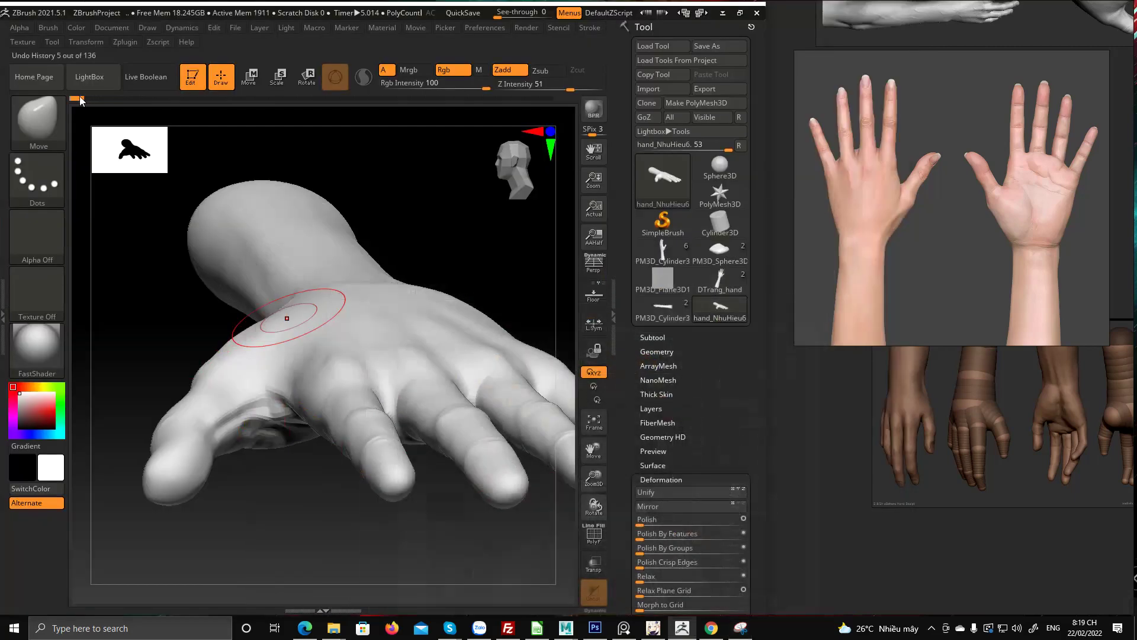
# Restore the latest sculpt state from the undo history and view the corrected thumb base
pyautogui.moveTo(78, 98); pyautogui.dragTo(375, 89)
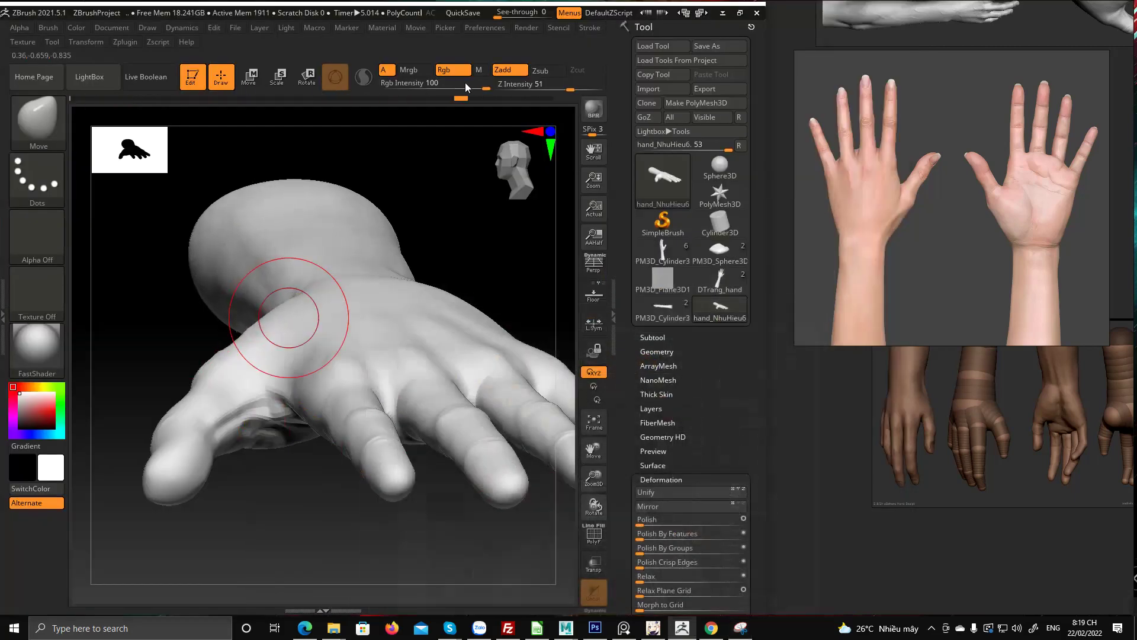
pyautogui.moveTo(466, 87); pyautogui.dragTo(576, 84)
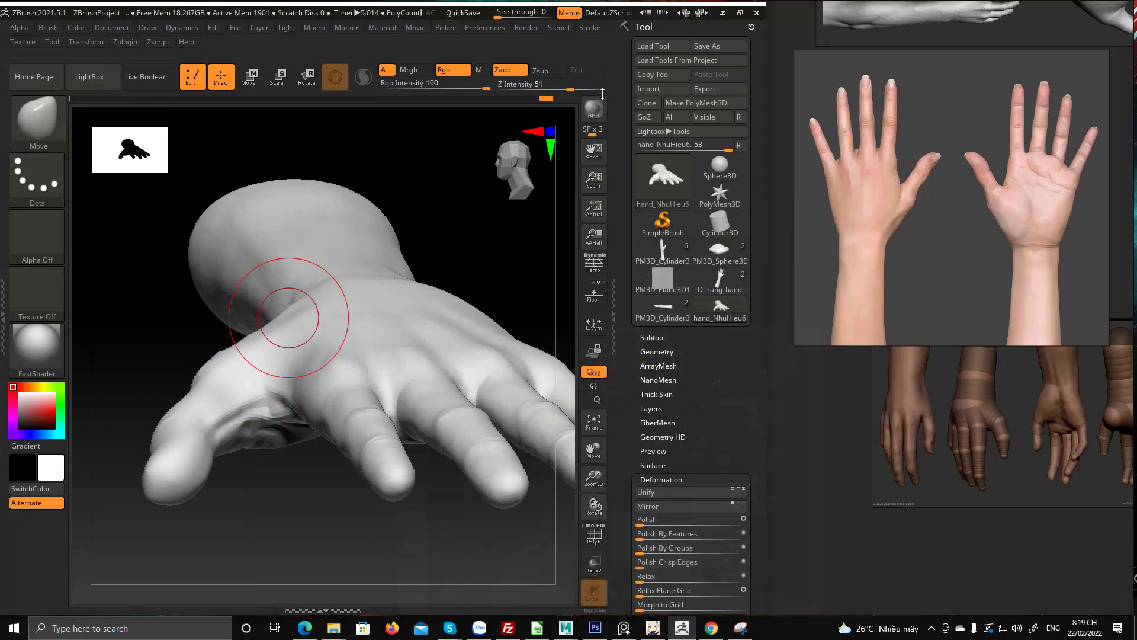
pyautogui.moveTo(158, 401)
pyautogui.mouseDown()
pyautogui.moveTo(161, 427)
pyautogui.moveTo(168, 348)
pyautogui.moveTo(257, 332)
pyautogui.moveTo(308, 343)
pyautogui.mouseUp()
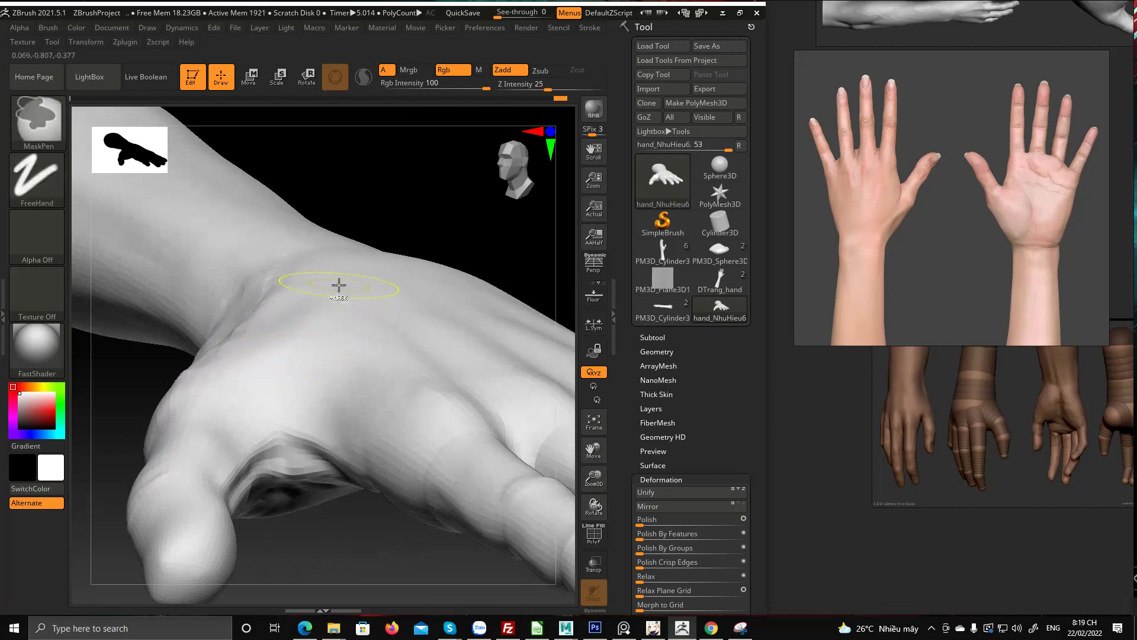
# Select the ClayBuildup brush, adjust its draw size and add volume on the back of the hand beside the thumb base
pyautogui.press('b')
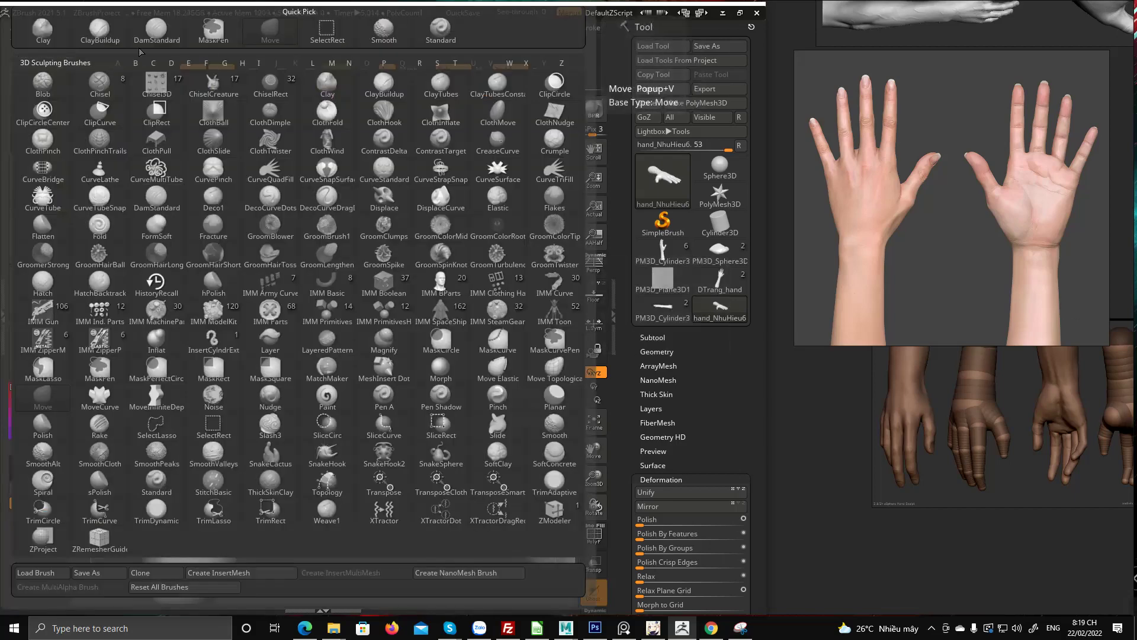
pyautogui.click(99, 36)
pyautogui.moveTo(313, 322); pyautogui.dragTo(303, 290, button='right')
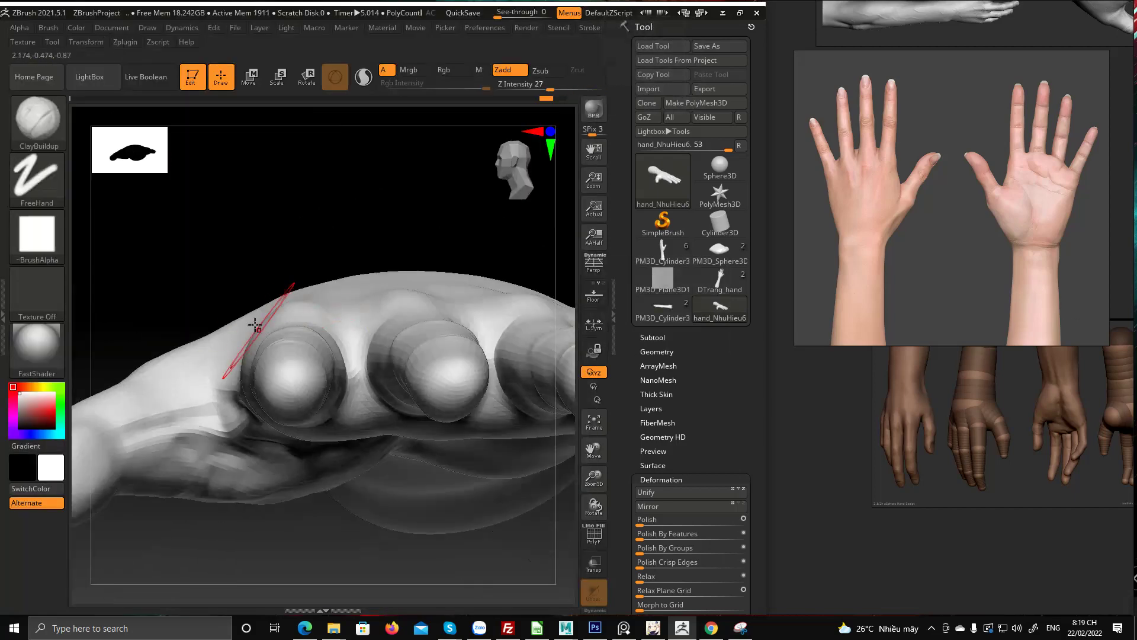
pyautogui.moveTo(225, 331)
pyautogui.mouseDown(button='right')
pyautogui.moveTo(237, 362)
pyautogui.moveTo(256, 351)
pyautogui.moveTo(277, 398)
pyautogui.mouseUp(button='right')
pyautogui.press('space')
pyautogui.moveTo(277, 398); pyautogui.dragTo(287, 396)
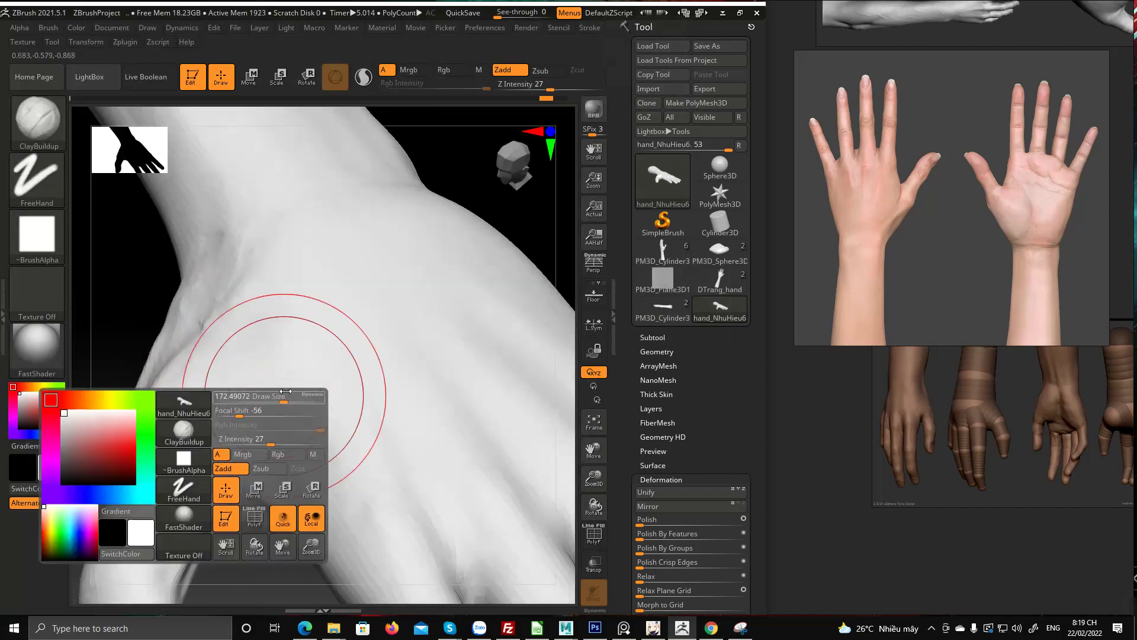
pyautogui.moveTo(286, 389); pyautogui.dragTo(338, 315, button='right')
pyautogui.moveTo(338, 316)
pyautogui.mouseDown()
pyautogui.moveTo(294, 376)
pyautogui.moveTo(236, 336)
pyautogui.mouseUp()
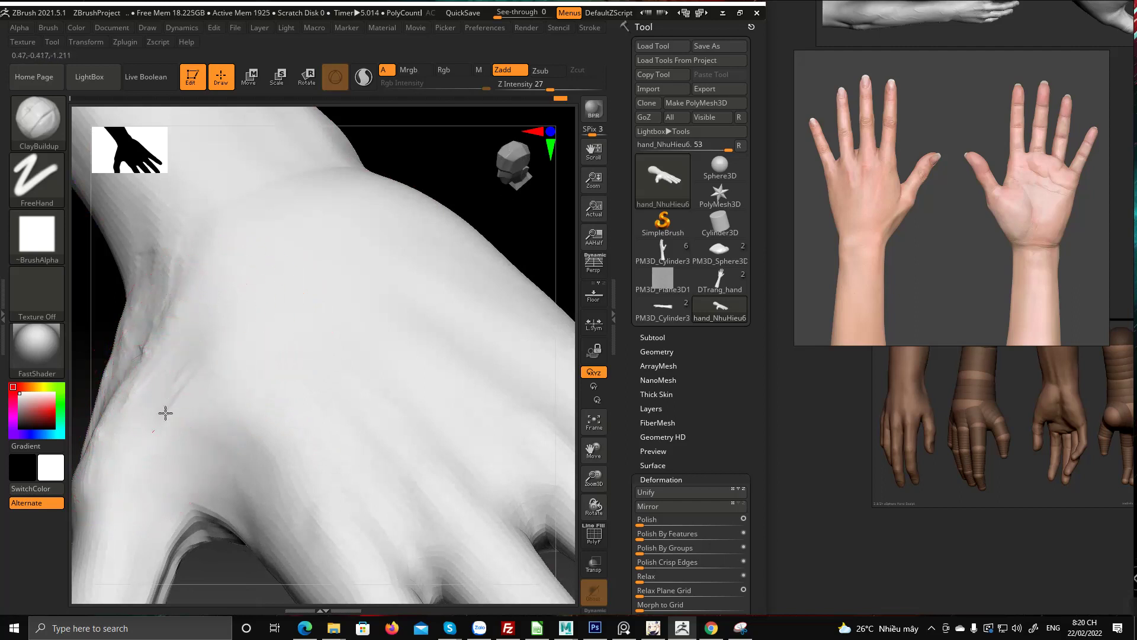
# Continue shaping the thumb metacarpal's dorsal side with ClayBuildup, checking its profile from the fingertip end and dorsal side
pyautogui.keyDown('shift'); pyautogui.moveTo(231, 377); pyautogui.dragTo(229, 276, button='right'); pyautogui.keyUp('shift')
pyautogui.moveTo(358, 355)
pyautogui.keyDown('ctrl'); pyautogui.mouseDown(button='right')
pyautogui.moveTo(396, 373)
pyautogui.moveTo(488, 348)
pyautogui.moveTo(490, 320)
pyautogui.moveTo(465, 320)
pyautogui.mouseUp(button='right'); pyautogui.keyUp('ctrl')
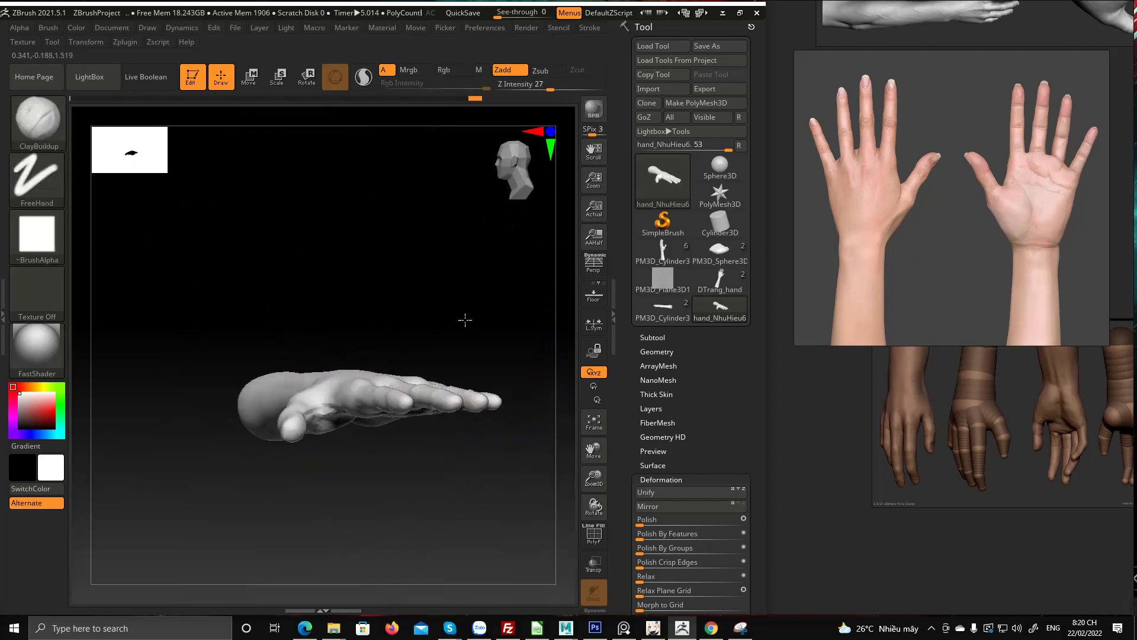
pyautogui.moveTo(465, 320); pyautogui.dragTo(341, 512)
pyautogui.moveTo(473, 507); pyautogui.dragTo(355, 328)
pyautogui.moveTo(355, 329)
pyautogui.mouseDown(button='right')
pyautogui.moveTo(315, 363)
pyautogui.moveTo(254, 498)
pyautogui.mouseUp(button='right')
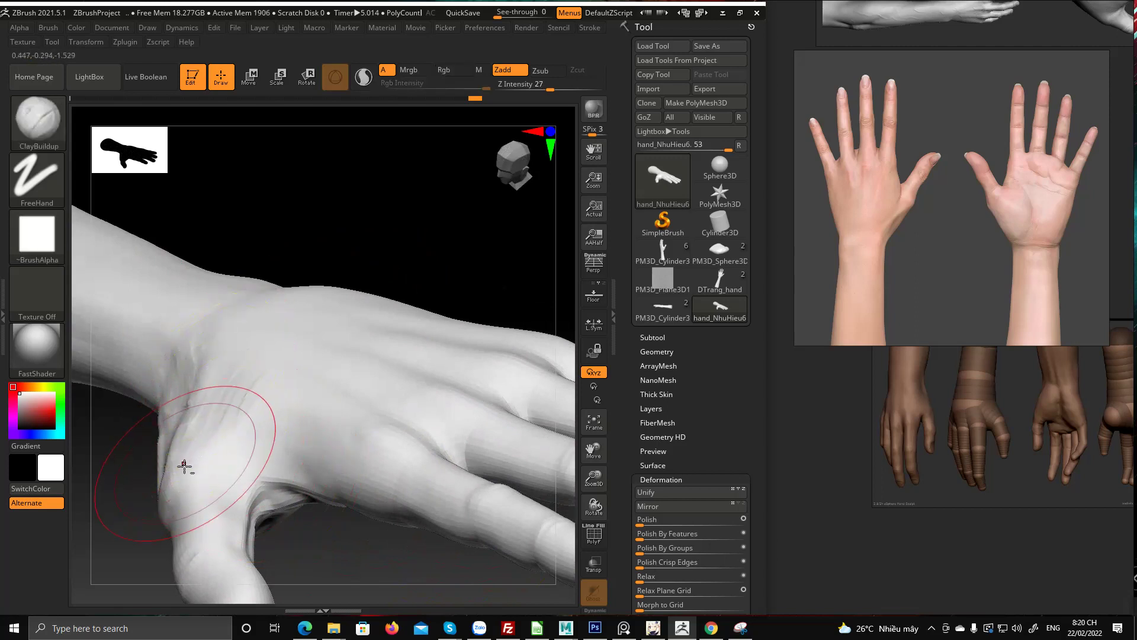
pyautogui.moveTo(222, 430)
pyautogui.mouseDown(button='right')
pyautogui.moveTo(257, 322)
pyautogui.moveTo(256, 393)
pyautogui.moveTo(224, 385)
pyautogui.moveTo(224, 464)
pyautogui.moveTo(244, 395)
pyautogui.moveTo(203, 358)
pyautogui.moveTo(180, 362)
pyautogui.mouseUp(button='right')
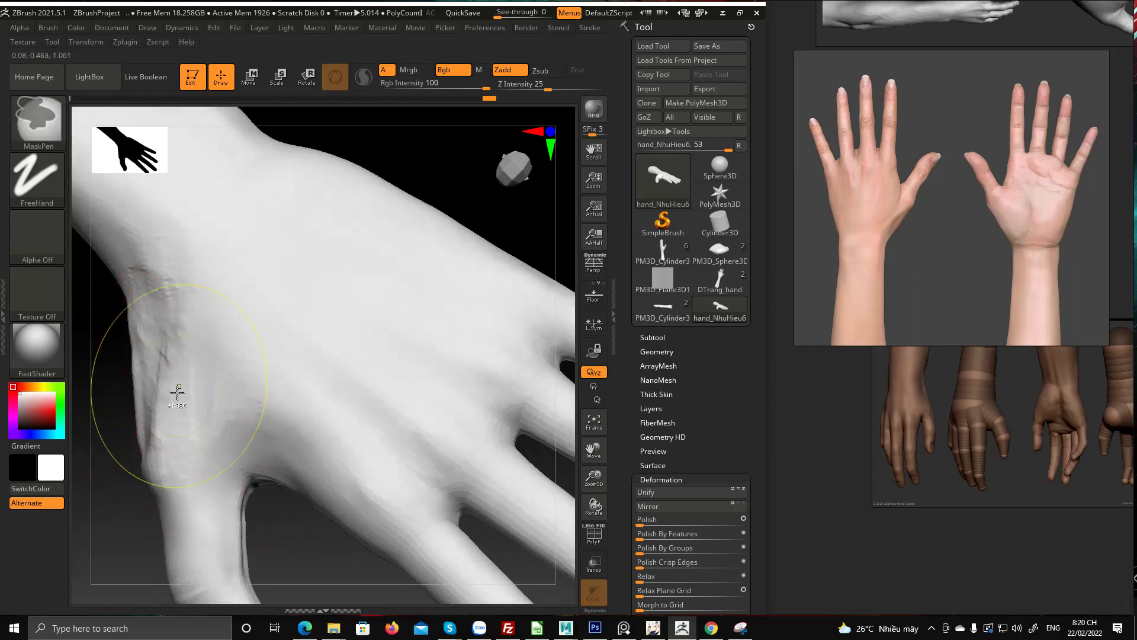
pyautogui.moveTo(165, 432)
pyautogui.mouseDown(button='right')
pyautogui.moveTo(192, 323)
pyautogui.moveTo(195, 366)
pyautogui.moveTo(244, 295)
pyautogui.moveTo(285, 462)
pyautogui.moveTo(340, 335)
pyautogui.moveTo(414, 336)
pyautogui.moveTo(411, 386)
pyautogui.moveTo(363, 482)
pyautogui.moveTo(276, 387)
pyautogui.mouseUp(button='right')
pyautogui.press('ctrl')
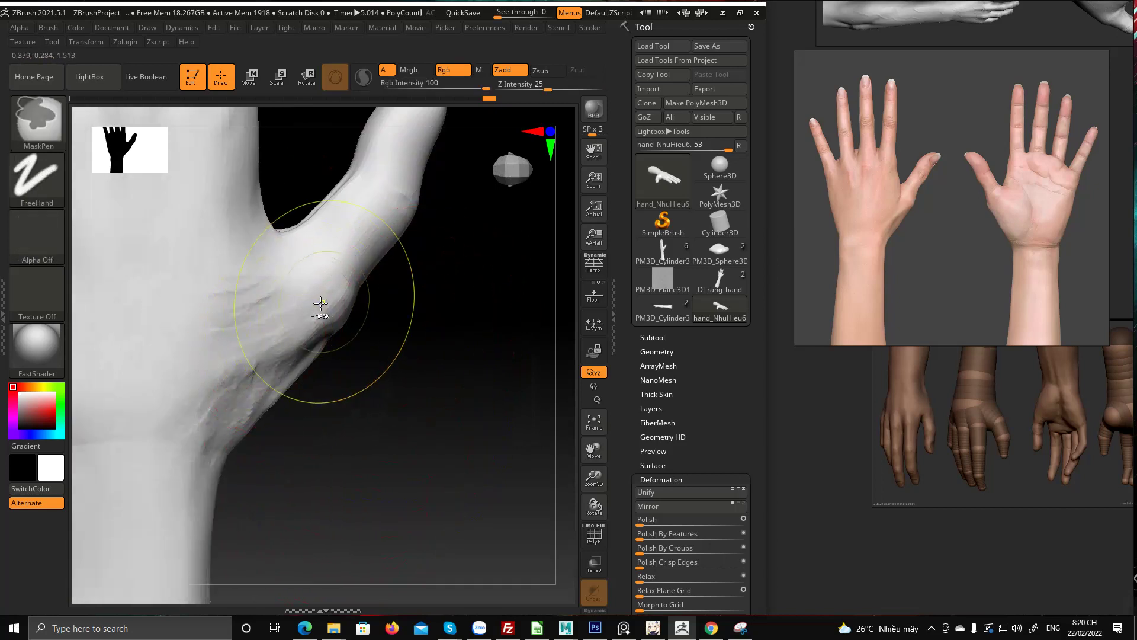
# Undo the last stroke and add resized ClayBuildup strokes from the thumb's base joint diagonally toward the wrist
pyautogui.hotkey('ctrl', 'z')
pyautogui.moveTo(298, 324); pyautogui.dragTo(218, 380)
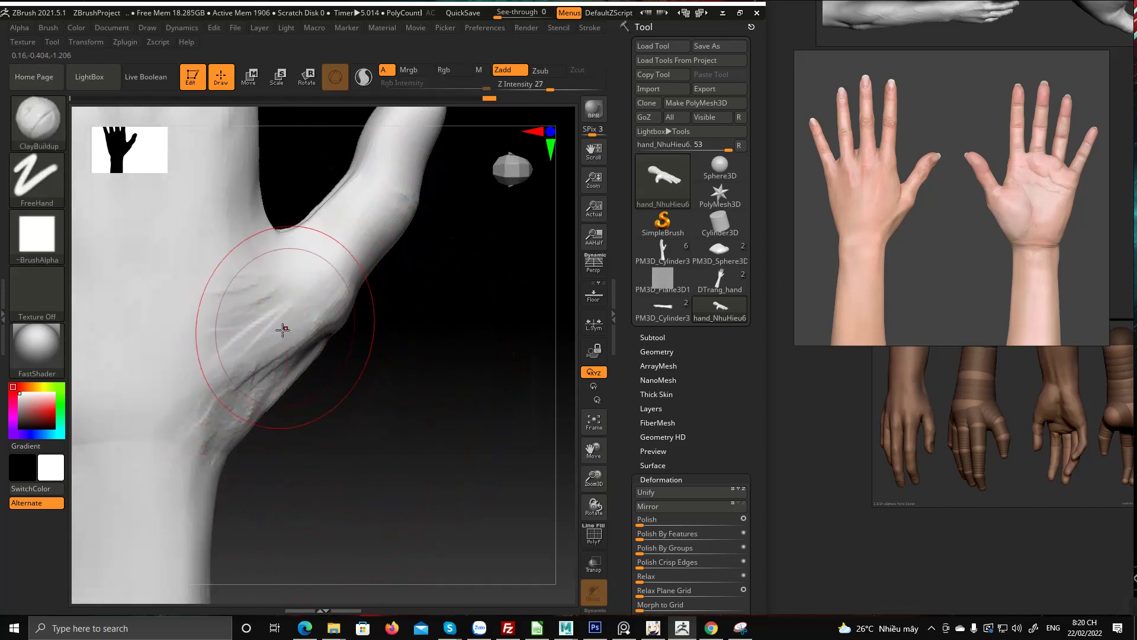
pyautogui.press('space')
pyautogui.moveTo(270, 333); pyautogui.dragTo(266, 333)
pyautogui.moveTo(249, 349); pyautogui.dragTo(302, 333)
pyautogui.press('space')
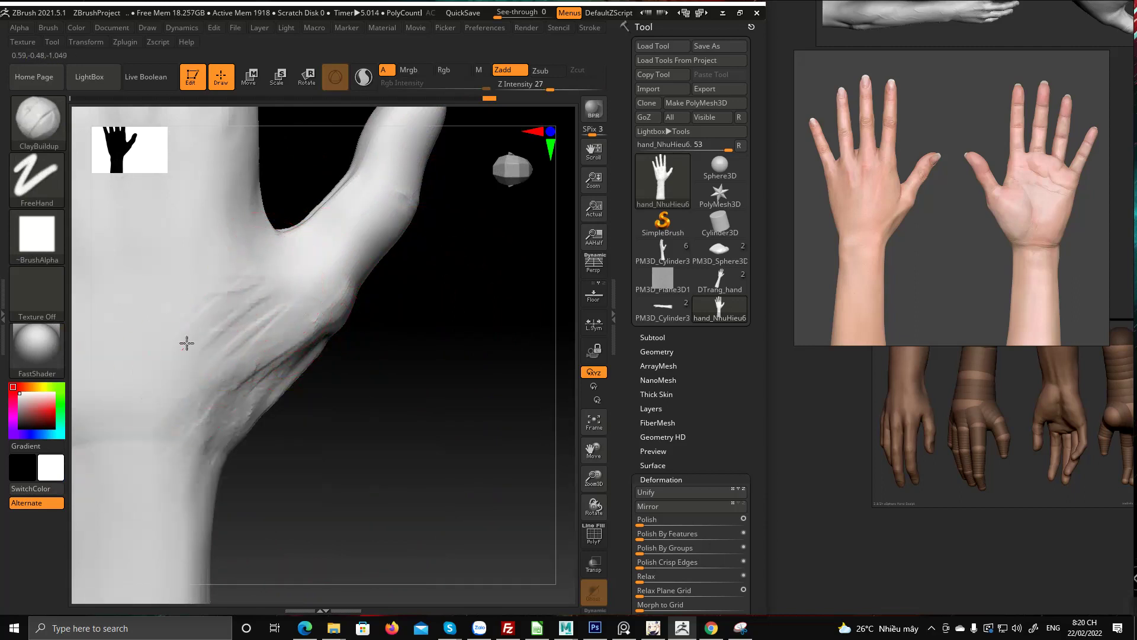
# Examine the thumb base's volume from the palm, the side profile and the back of the hand
pyautogui.moveTo(360, 354); pyautogui.dragTo(428, 464)
pyautogui.moveTo(428, 462); pyautogui.dragTo(495, 258, button='right')
pyautogui.moveTo(295, 393)
pyautogui.mouseDown(button='right')
pyautogui.moveTo(274, 274)
pyautogui.moveTo(376, 355)
pyautogui.moveTo(356, 345)
pyautogui.moveTo(383, 321)
pyautogui.mouseUp(button='right')
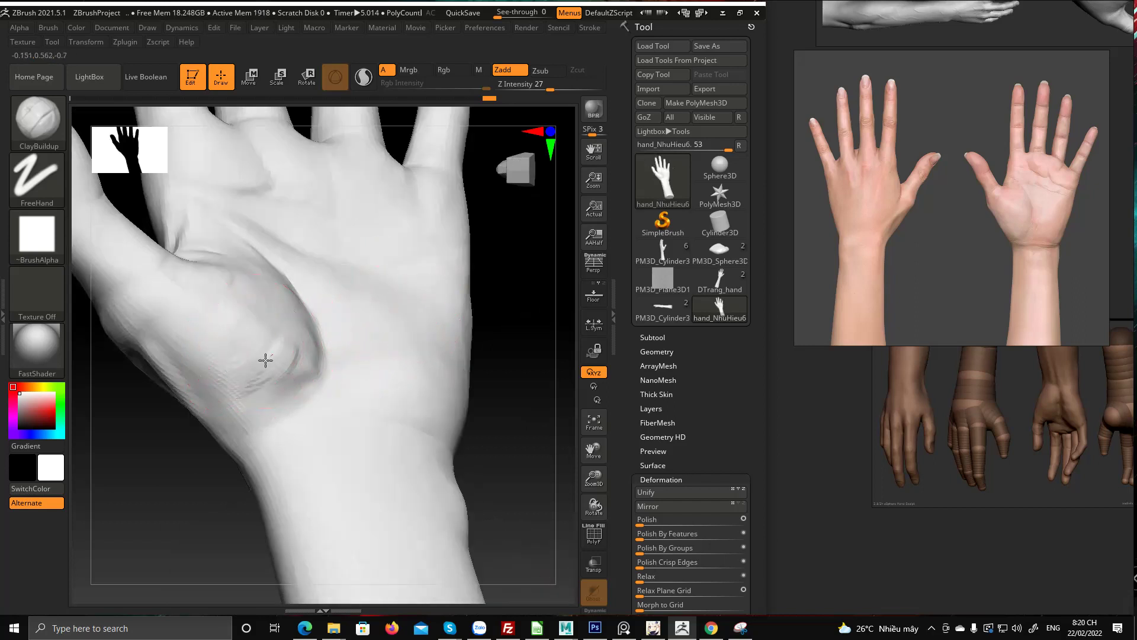
pyautogui.moveTo(297, 365); pyautogui.dragTo(338, 296, button='right')
pyautogui.moveTo(346, 355); pyautogui.dragTo(379, 333, button='right')
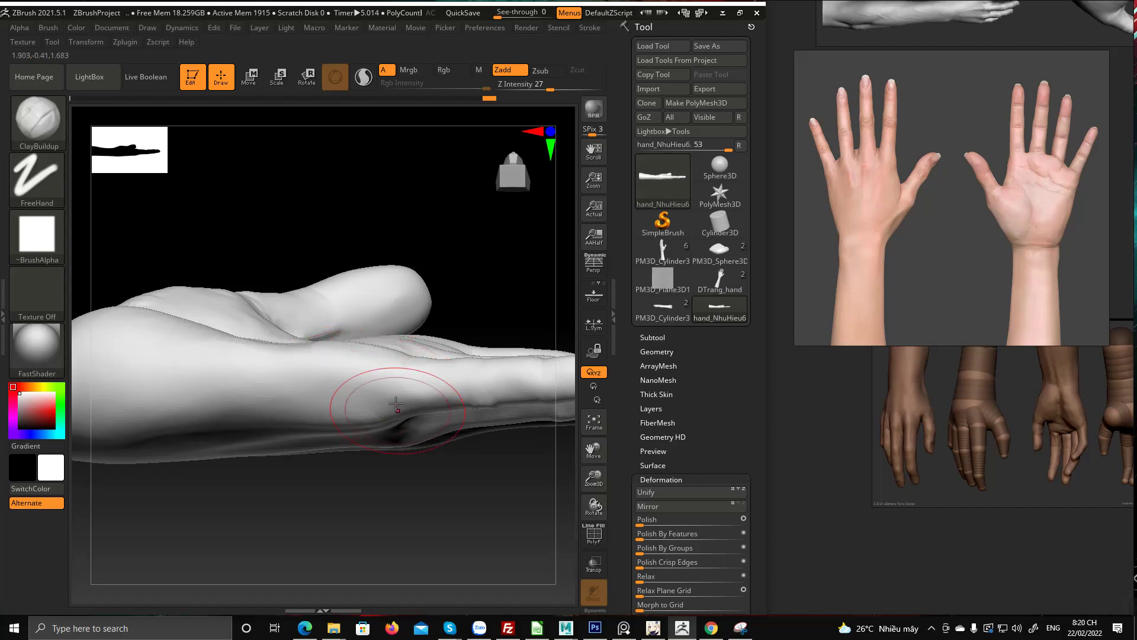
pyautogui.moveTo(396, 403); pyautogui.dragTo(313, 327, button='right')
pyautogui.moveTo(220, 390); pyautogui.dragTo(418, 485, button='right')
pyautogui.keyDown('alt'); pyautogui.moveTo(407, 330); pyautogui.dragTo(363, 424, button='right'); pyautogui.keyUp('alt')
# Adjust the ClayBuildup draw size and add strokes along the thumb metacarpal toward the wrist on the dorsal side
pyautogui.press('space')
pyautogui.moveTo(338, 406); pyautogui.dragTo(333, 407)
pyautogui.moveTo(327, 424); pyautogui.dragTo(347, 417)
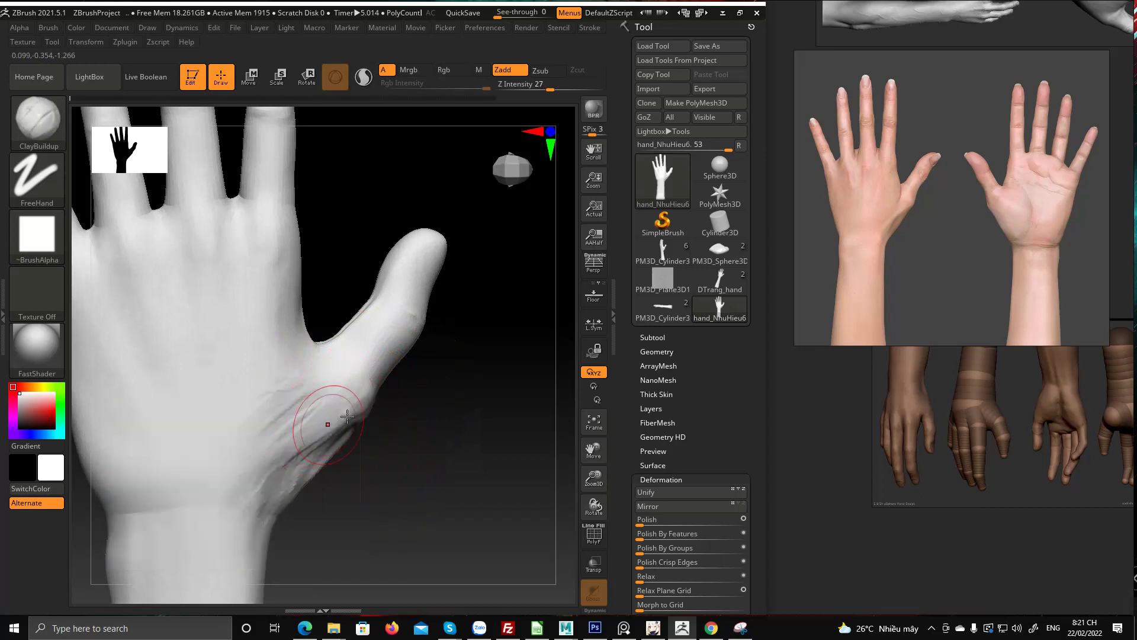
pyautogui.moveTo(378, 456); pyautogui.dragTo(349, 418, button='right')
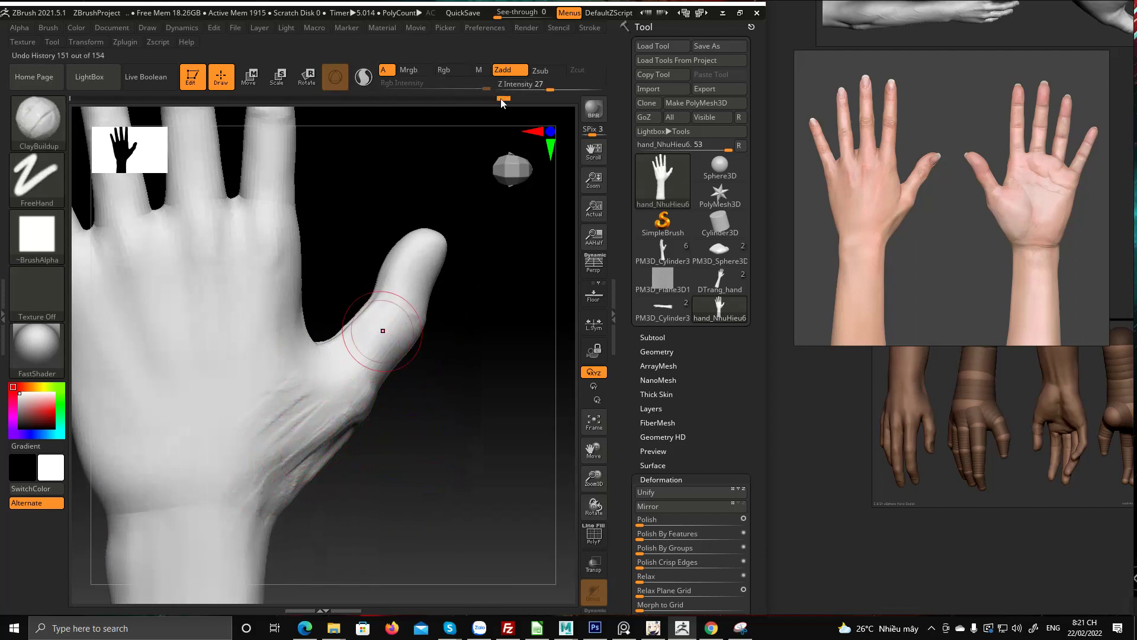
# Return to an early sculpt state in the undo history, compare the thumb-to-wrist contour, and restore the latest state
pyautogui.moveTo(504, 99); pyautogui.dragTo(87, 98)
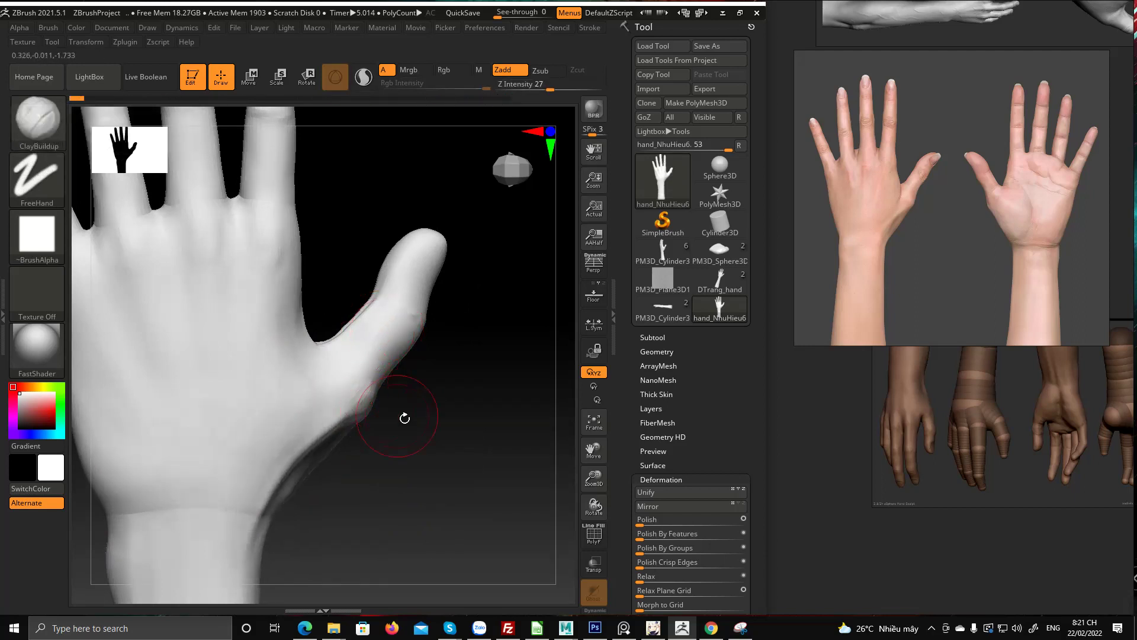
pyautogui.moveTo(407, 414); pyautogui.dragTo(321, 455, button='right')
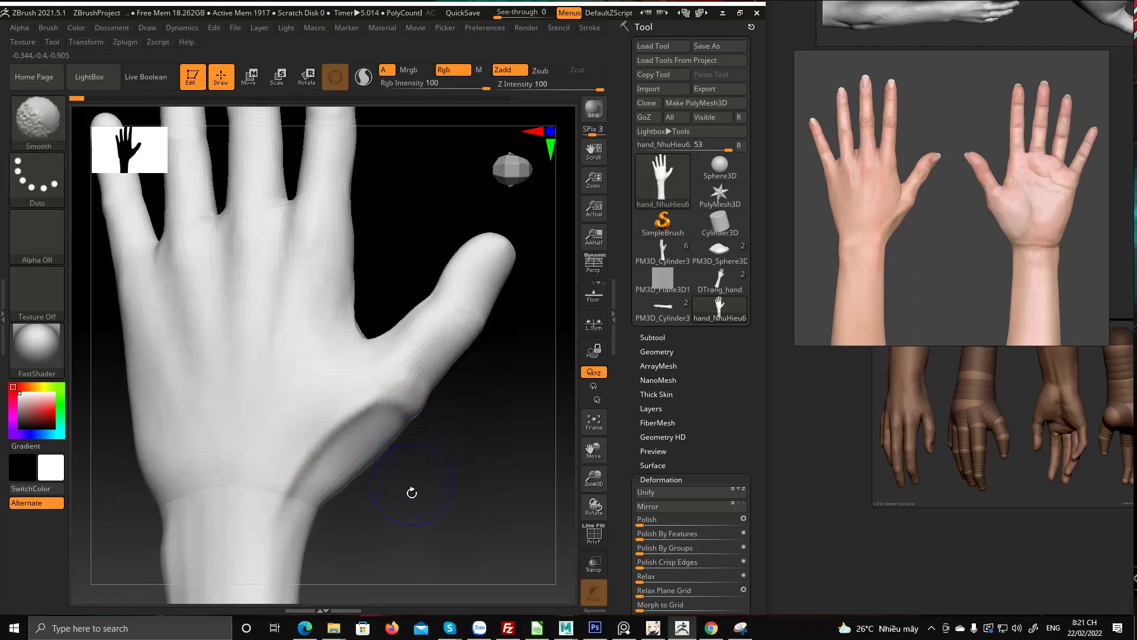
pyautogui.moveTo(409, 492); pyautogui.dragTo(392, 394, button='right')
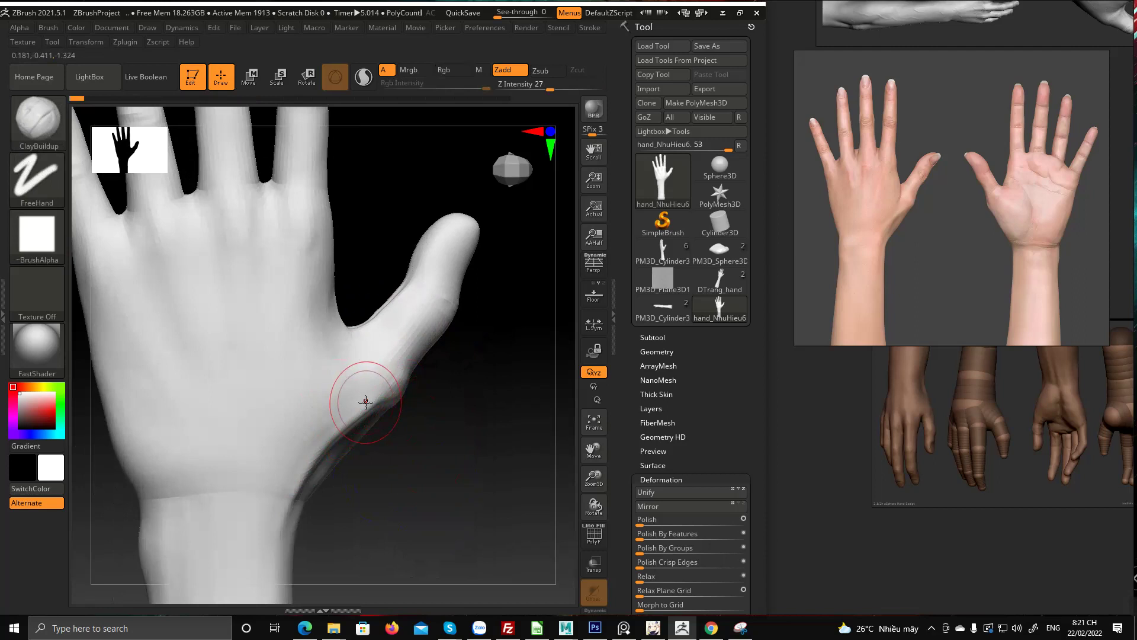
pyautogui.moveTo(379, 390); pyautogui.dragTo(331, 432)
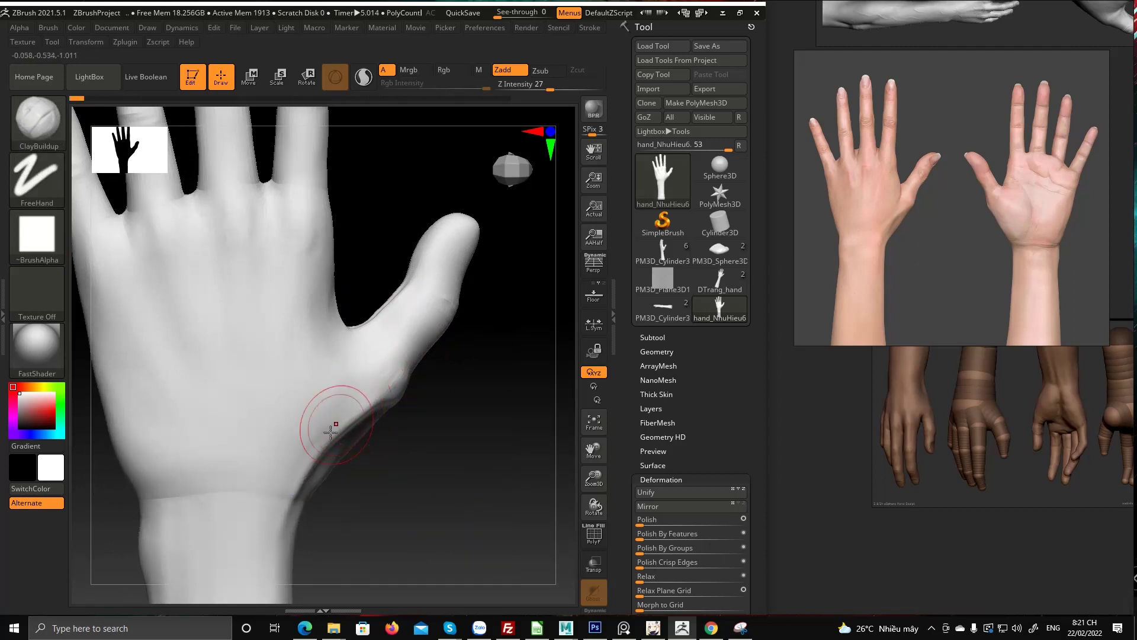
pyautogui.moveTo(381, 394); pyautogui.dragTo(292, 474)
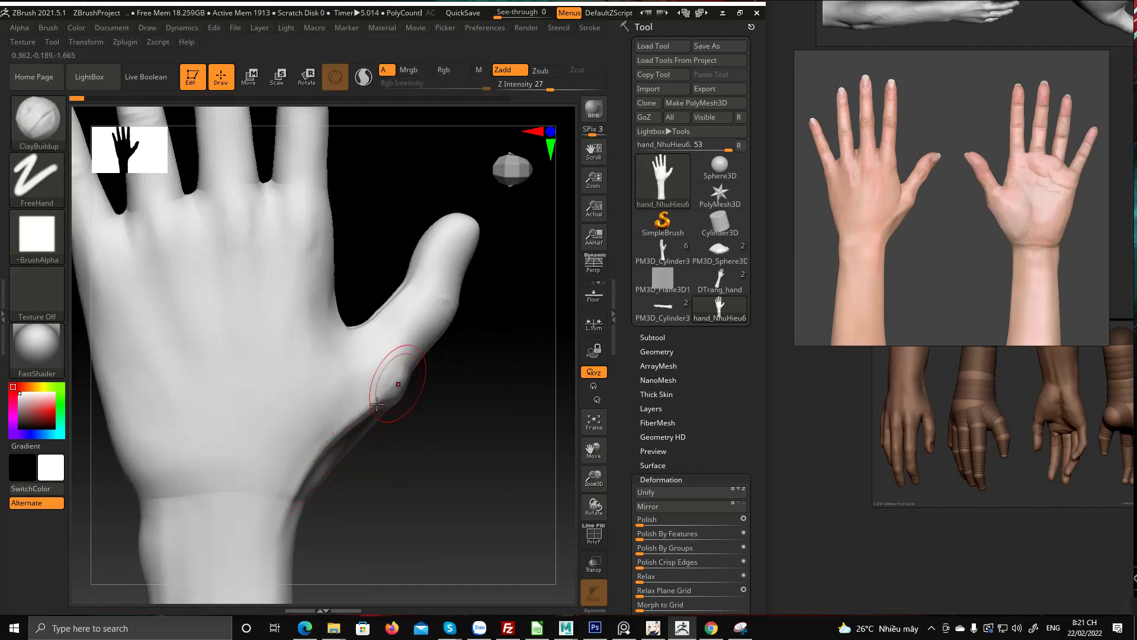
pyautogui.moveTo(385, 381)
pyautogui.mouseDown()
pyautogui.moveTo(326, 468)
pyautogui.moveTo(297, 470)
pyautogui.moveTo(283, 496)
pyautogui.mouseUp()
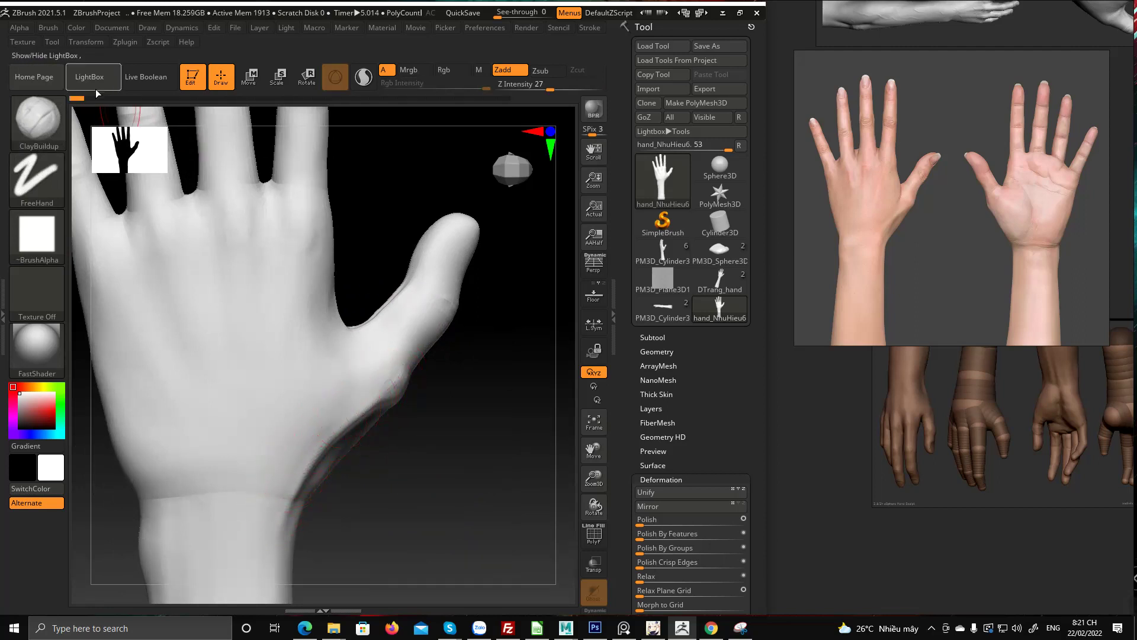
pyautogui.moveTo(94, 98); pyautogui.dragTo(503, 97)
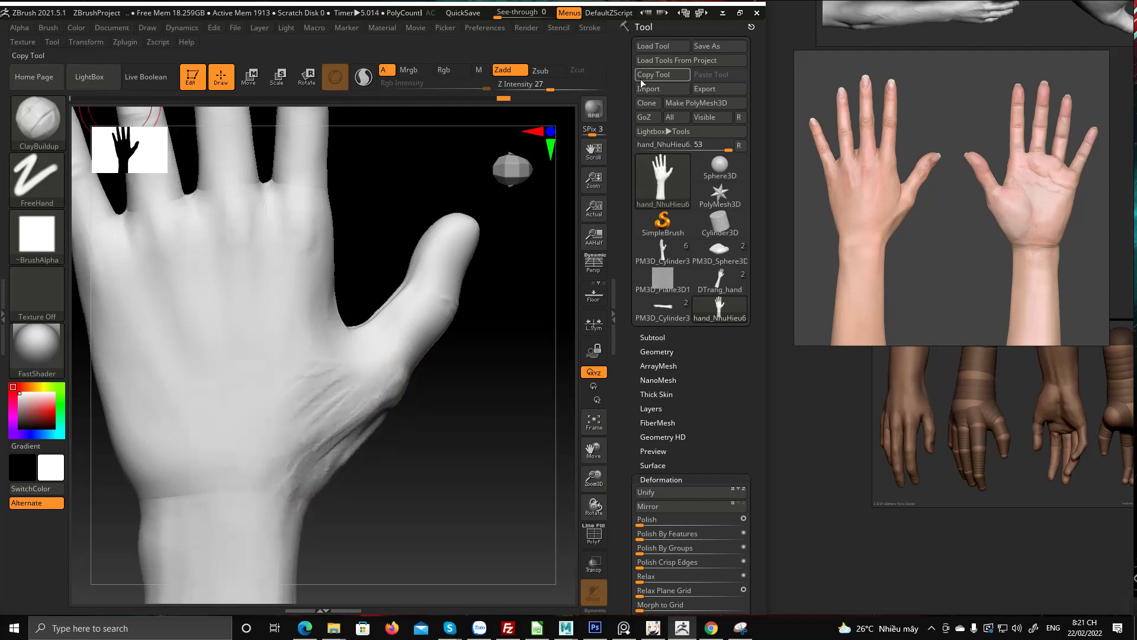
# Smooth the rough ClayBuildup ridges on the back of the thumb metacarpal down to the wrist
pyautogui.press('shift')
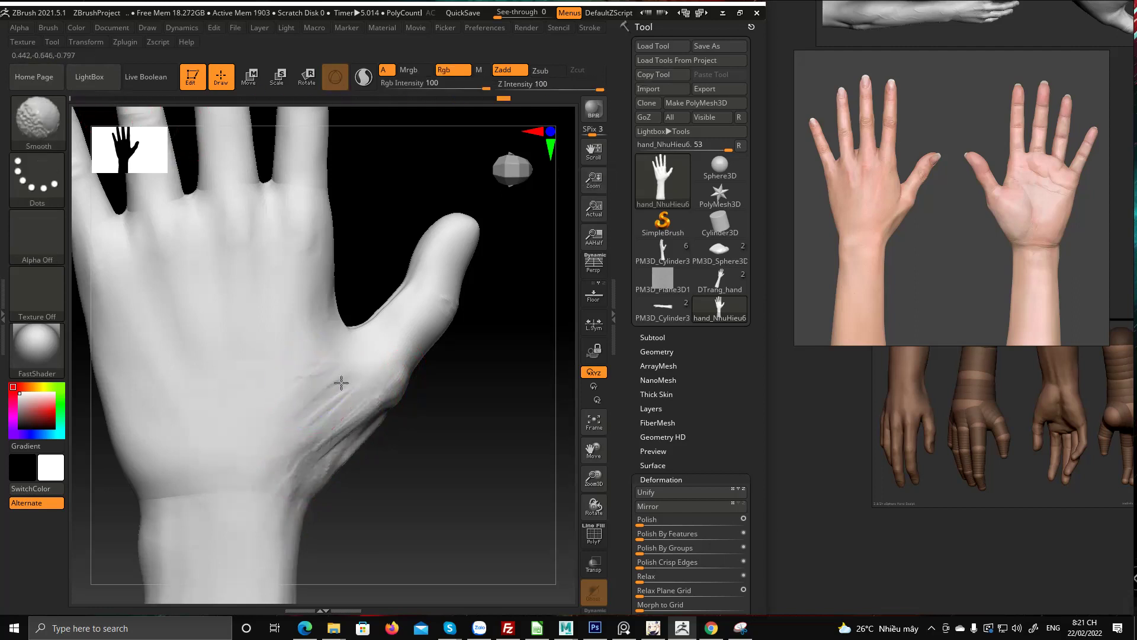
pyautogui.moveTo(466, 415); pyautogui.dragTo(427, 411)
pyautogui.moveTo(453, 440)
pyautogui.keyDown('shift'); pyautogui.mouseDown(button='right')
pyautogui.moveTo(447, 460)
pyautogui.moveTo(337, 399)
pyautogui.mouseUp(button='right'); pyautogui.keyUp('shift')
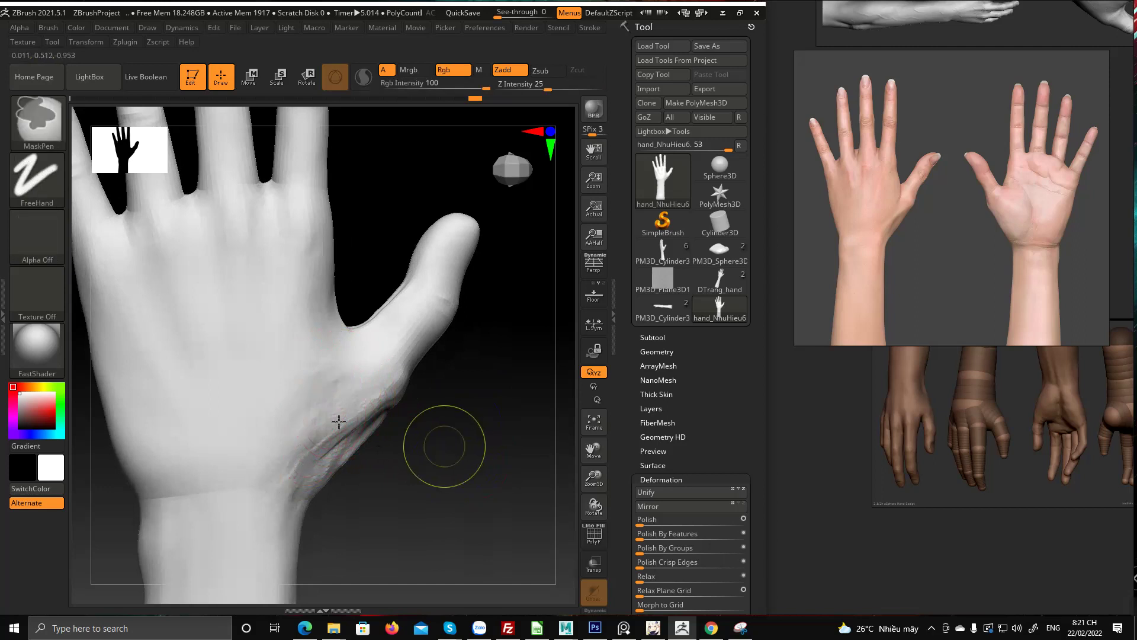
pyautogui.keyDown('ctrl'); pyautogui.moveTo(446, 446); pyautogui.dragTo(387, 464, button='right'); pyautogui.keyUp('ctrl')
pyautogui.moveTo(337, 517)
pyautogui.keyDown('ctrl'); pyautogui.mouseDown(button='right')
pyautogui.moveTo(334, 499)
pyautogui.moveTo(375, 463)
pyautogui.mouseUp(button='right'); pyautogui.keyUp('ctrl')
pyautogui.keyDown('ctrl'); pyautogui.moveTo(363, 418); pyautogui.dragTo(336, 409, button='right'); pyautogui.keyUp('ctrl')
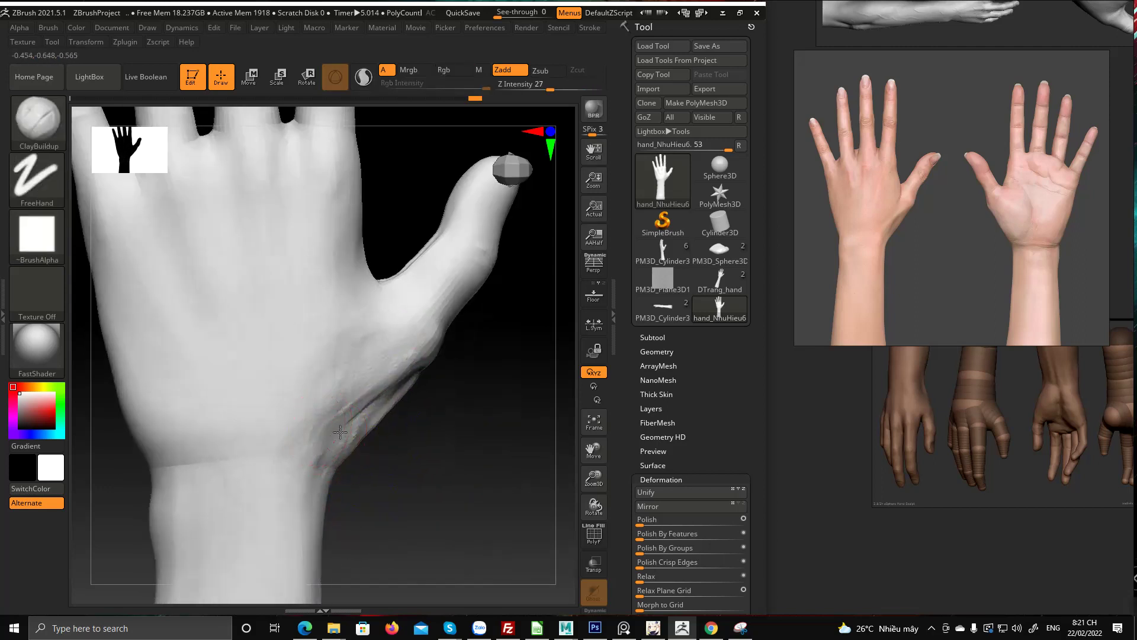
# Fill the hollow along the outer edge of the thumb metacarpal with ClayBuildup strokes
pyautogui.moveTo(381, 389); pyautogui.dragTo(348, 405)
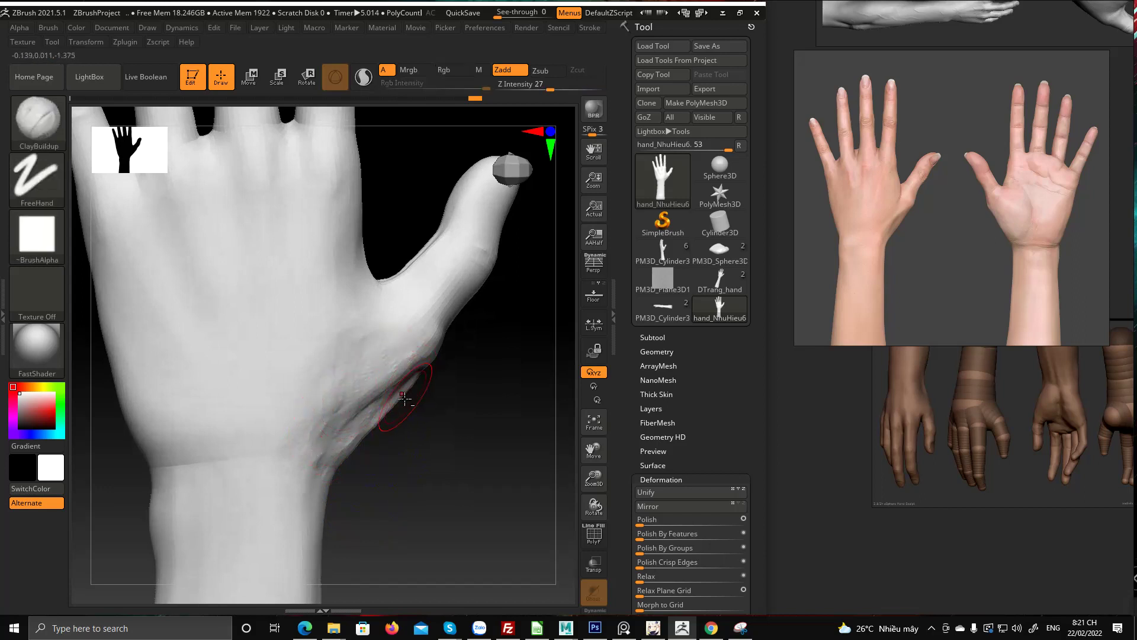
pyautogui.moveTo(405, 359); pyautogui.dragTo(393, 379, button='right')
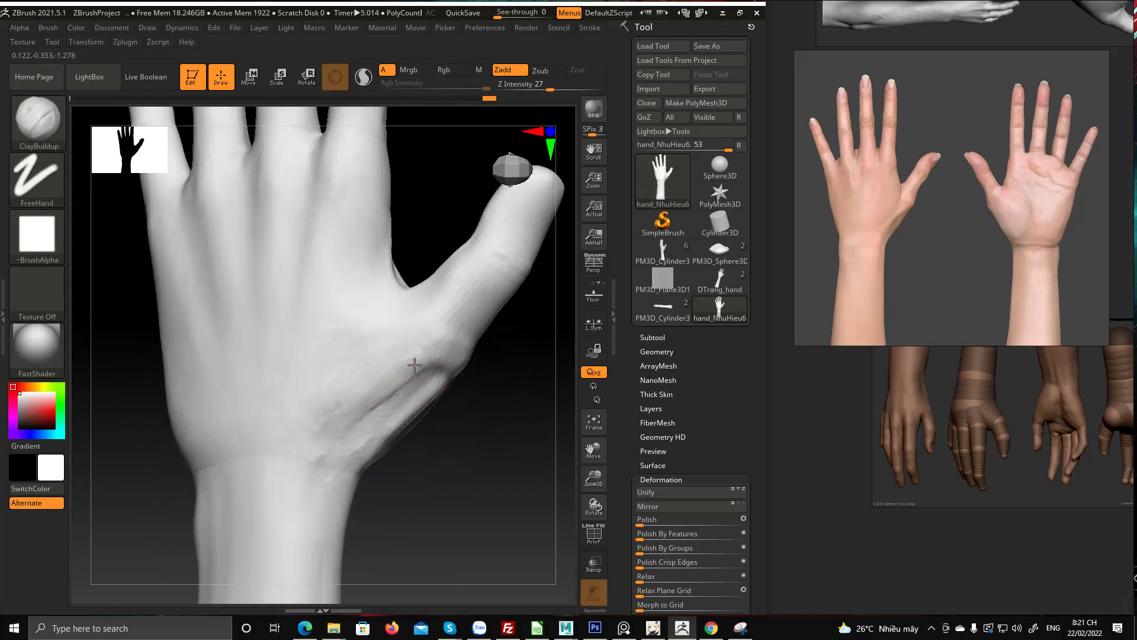
pyautogui.moveTo(460, 435); pyautogui.dragTo(406, 380, button='right')
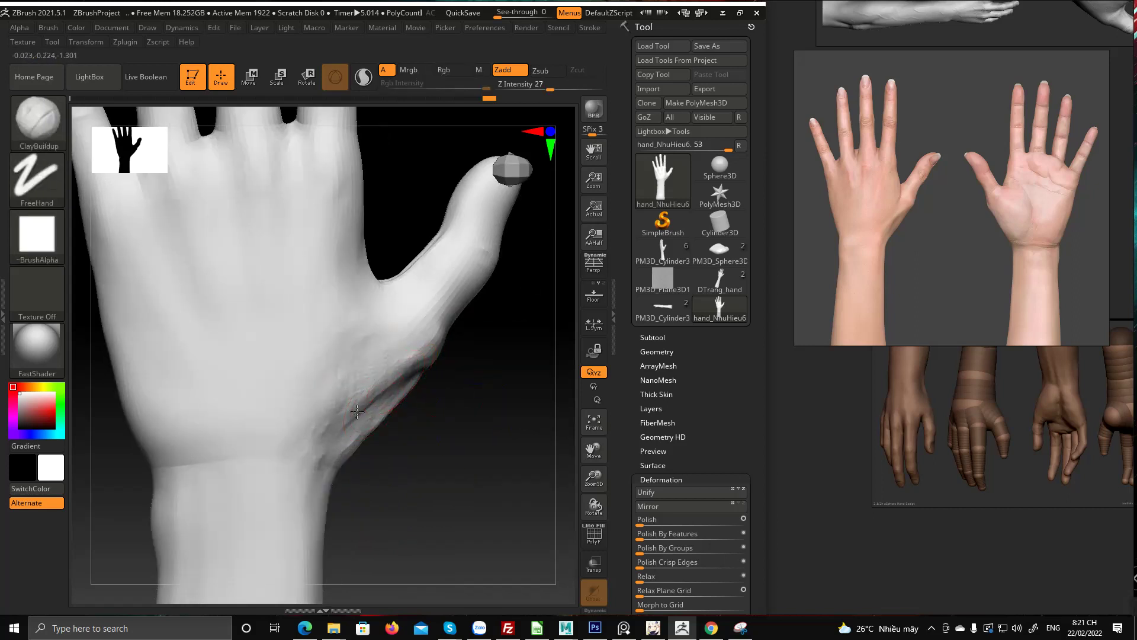
# Refine and smooth the thumb metacarpal's side planes, checking the form from the thumb edge, side profile and dorsal view
pyautogui.moveTo(357, 411)
pyautogui.mouseDown(button='right')
pyautogui.moveTo(421, 392)
pyautogui.moveTo(421, 370)
pyautogui.moveTo(434, 378)
pyautogui.mouseUp(button='right')
pyautogui.moveTo(470, 416)
pyautogui.mouseDown(button='right')
pyautogui.moveTo(398, 331)
pyautogui.moveTo(406, 355)
pyautogui.moveTo(395, 380)
pyautogui.moveTo(363, 405)
pyautogui.moveTo(385, 398)
pyautogui.moveTo(419, 354)
pyautogui.mouseUp(button='right')
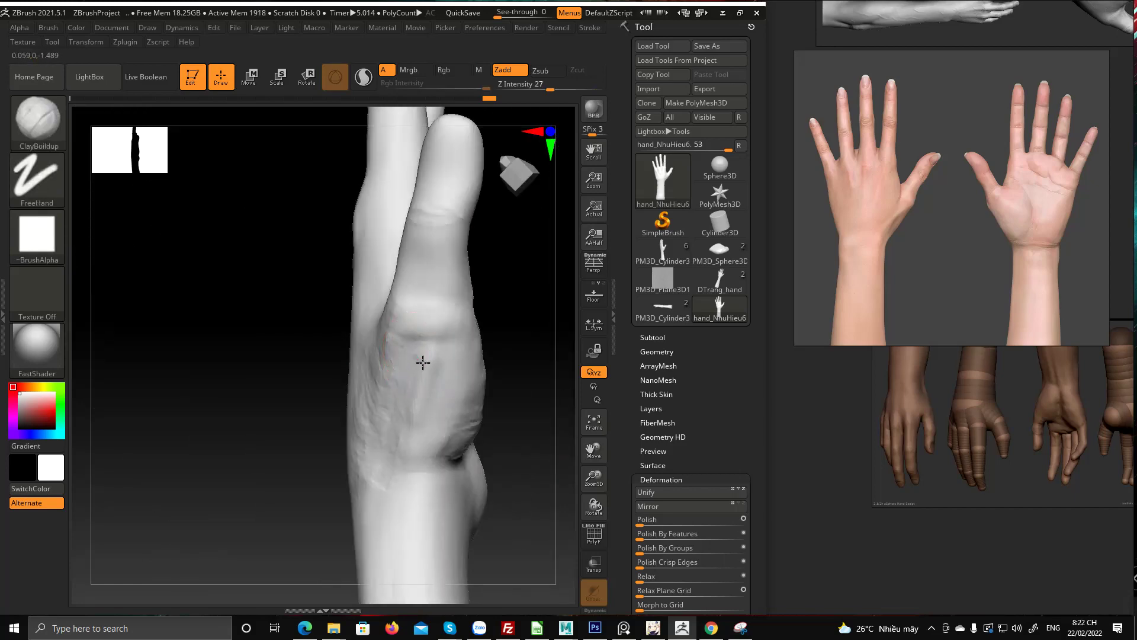
pyautogui.moveTo(406, 437); pyautogui.dragTo(510, 395, button='right')
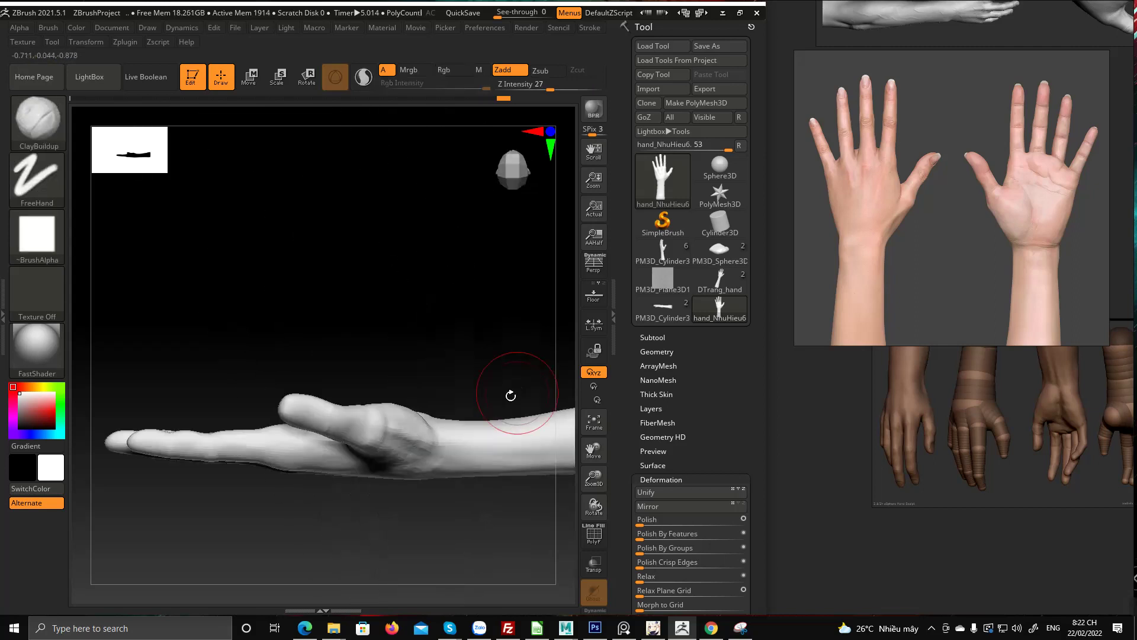
pyautogui.moveTo(441, 361)
pyautogui.mouseDown(button='right')
pyautogui.moveTo(444, 315)
pyautogui.moveTo(451, 388)
pyautogui.mouseUp(button='right')
pyautogui.moveTo(388, 294)
pyautogui.mouseDown(button='right')
pyautogui.moveTo(417, 305)
pyautogui.moveTo(429, 269)
pyautogui.moveTo(418, 385)
pyautogui.moveTo(426, 411)
pyautogui.moveTo(337, 362)
pyautogui.mouseUp(button='right')
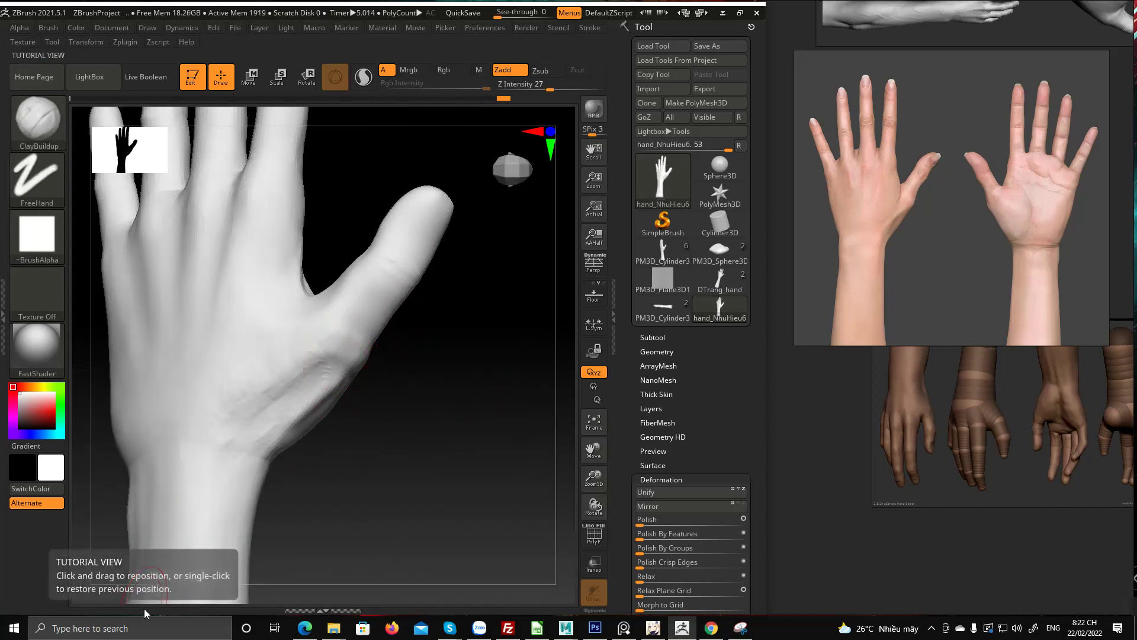
pyautogui.press('shift')
pyautogui.moveTo(439, 407); pyautogui.dragTo(424, 410, button='right')
pyautogui.moveTo(436, 332)
pyautogui.mouseDown(button='right')
pyautogui.moveTo(267, 317)
pyautogui.moveTo(367, 408)
pyautogui.mouseUp(button='right')
# Using the Standard brush with a reduced draw size and Z Intensity 32, sculpt the tendon line from the ring finger's base toward the wrist
pyautogui.press('b')
pyautogui.click(520, 31)
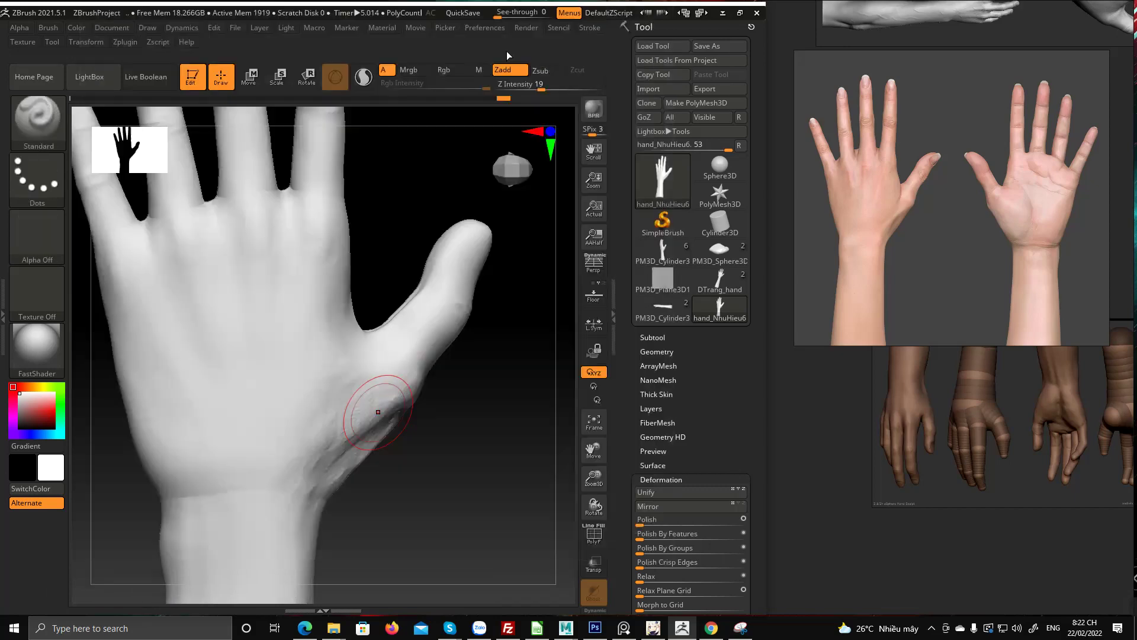
pyautogui.press('space')
pyautogui.moveTo(285, 249); pyautogui.dragTo(276, 250)
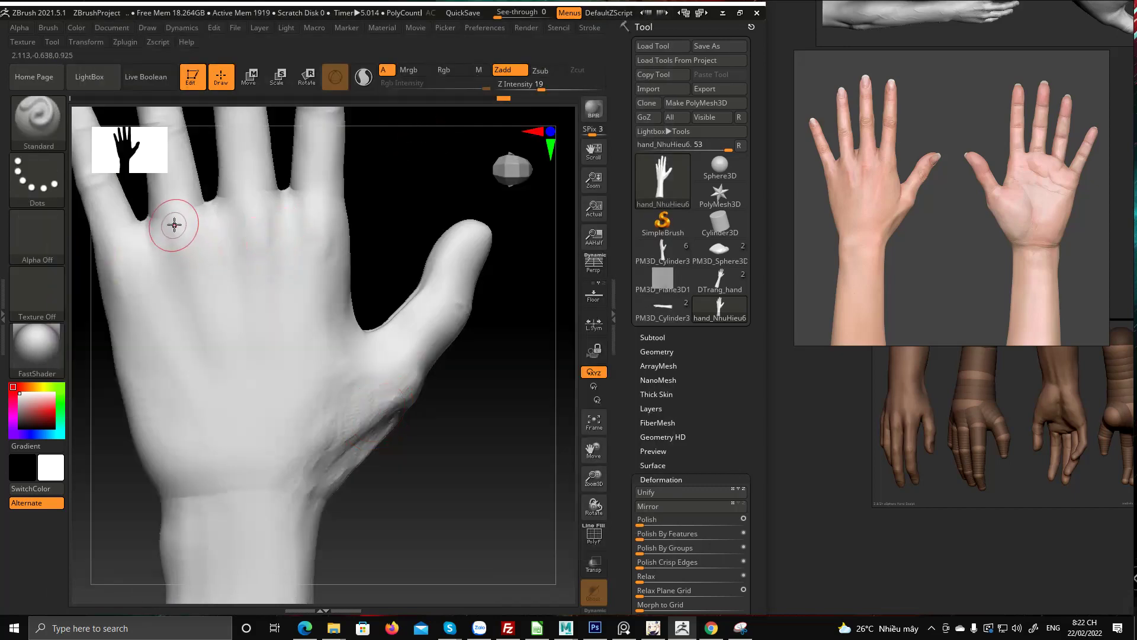
pyautogui.moveTo(234, 298); pyautogui.dragTo(220, 295, button='right')
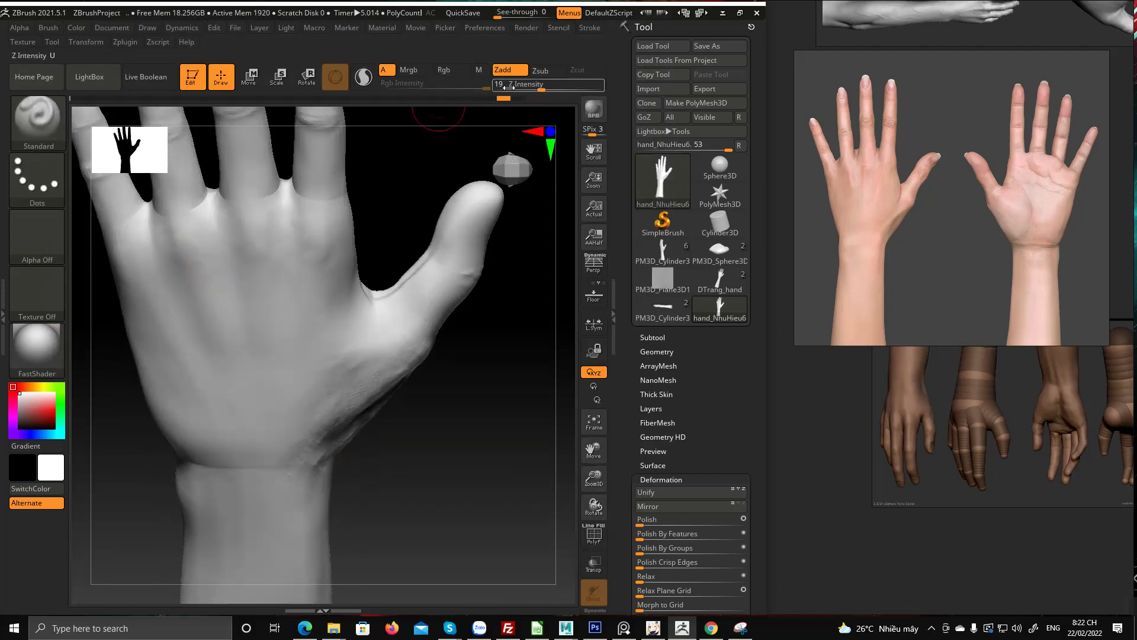
pyautogui.moveTo(547, 91); pyautogui.dragTo(562, 91)
pyautogui.moveTo(178, 222); pyautogui.dragTo(224, 330)
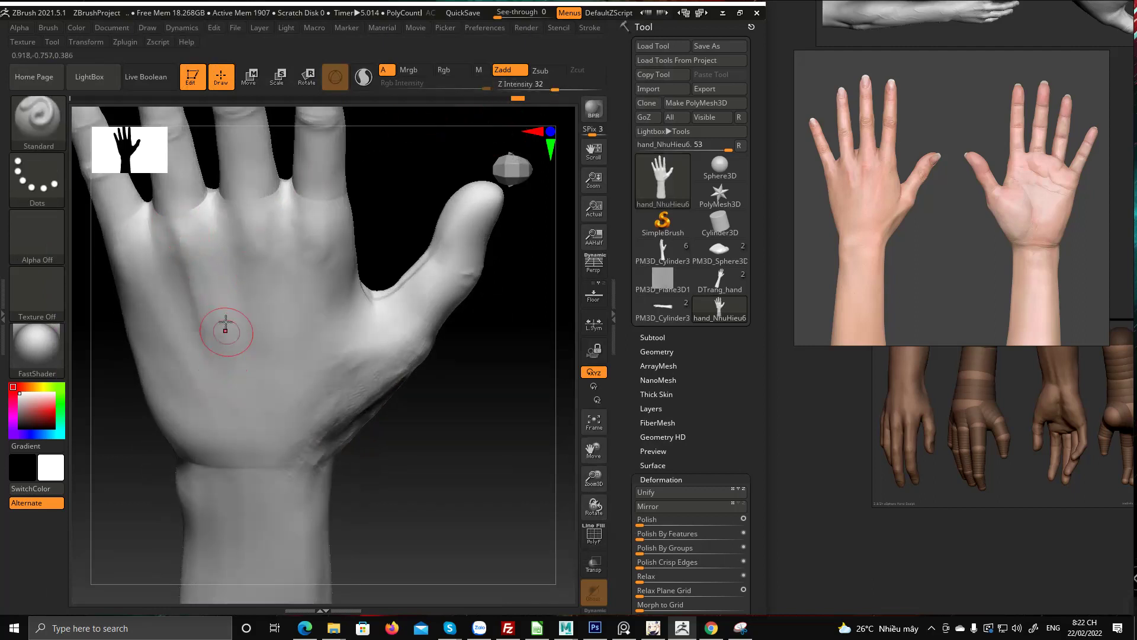
pyautogui.hotkey('ctrl', 'z')
pyautogui.moveTo(158, 226); pyautogui.dragTo(218, 376)
# Sculpt tendon lines from the middle and index knuckles toward the wrist, redoing the middle finger's stroke
pyautogui.moveTo(254, 241); pyautogui.dragTo(264, 345)
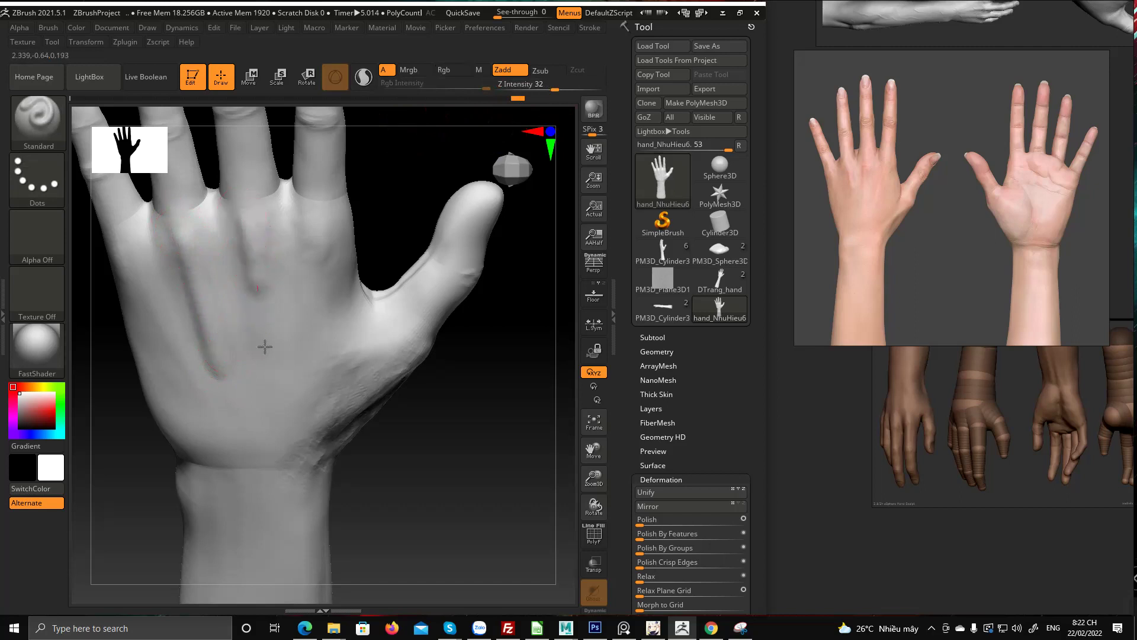
pyautogui.hotkey('ctrl', 'z')
pyautogui.moveTo(320, 213); pyautogui.dragTo(308, 343)
pyautogui.moveTo(241, 213)
pyautogui.mouseDown()
pyautogui.moveTo(254, 343)
pyautogui.moveTo(269, 253)
pyautogui.moveTo(259, 292)
pyautogui.mouseUp()
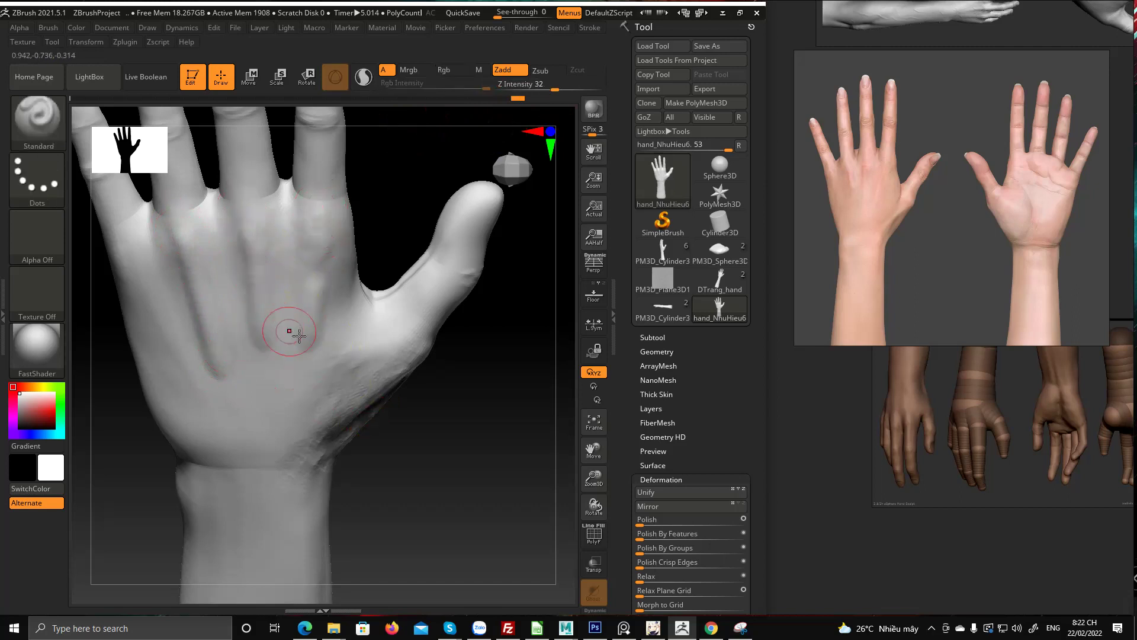
pyautogui.moveTo(349, 189)
pyautogui.mouseDown()
pyautogui.moveTo(376, 203)
pyautogui.moveTo(481, 368)
pyautogui.moveTo(464, 399)
pyautogui.moveTo(495, 375)
pyautogui.moveTo(481, 370)
pyautogui.mouseUp()
pyautogui.moveTo(481, 371)
pyautogui.keyDown('ctrl'); pyautogui.mouseDown(button='right')
pyautogui.moveTo(442, 381)
pyautogui.moveTo(421, 479)
pyautogui.moveTo(348, 448)
pyautogui.mouseUp(button='right'); pyautogui.keyUp('ctrl')
pyautogui.moveTo(348, 448)
pyautogui.keyDown('ctrl'); pyautogui.mouseDown(button='right')
pyautogui.moveTo(346, 398)
pyautogui.moveTo(332, 391)
pyautogui.mouseUp(button='right'); pyautogui.keyUp('ctrl')
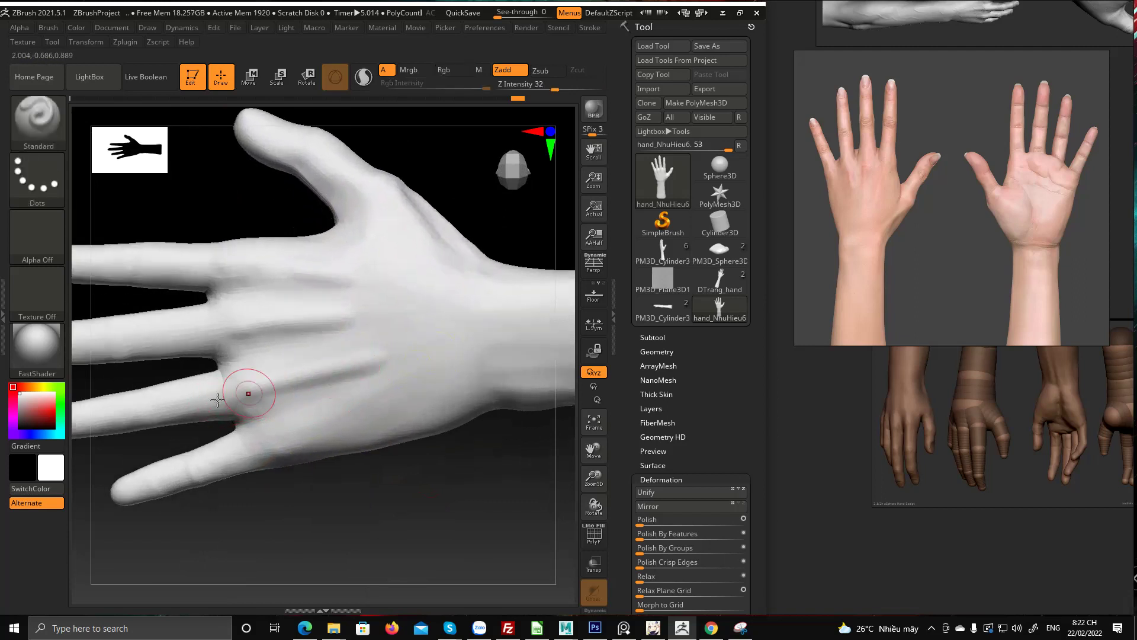
# Undo the latest tendon strokes on the back of the hand
pyautogui.press('d')
pyautogui.press('d')
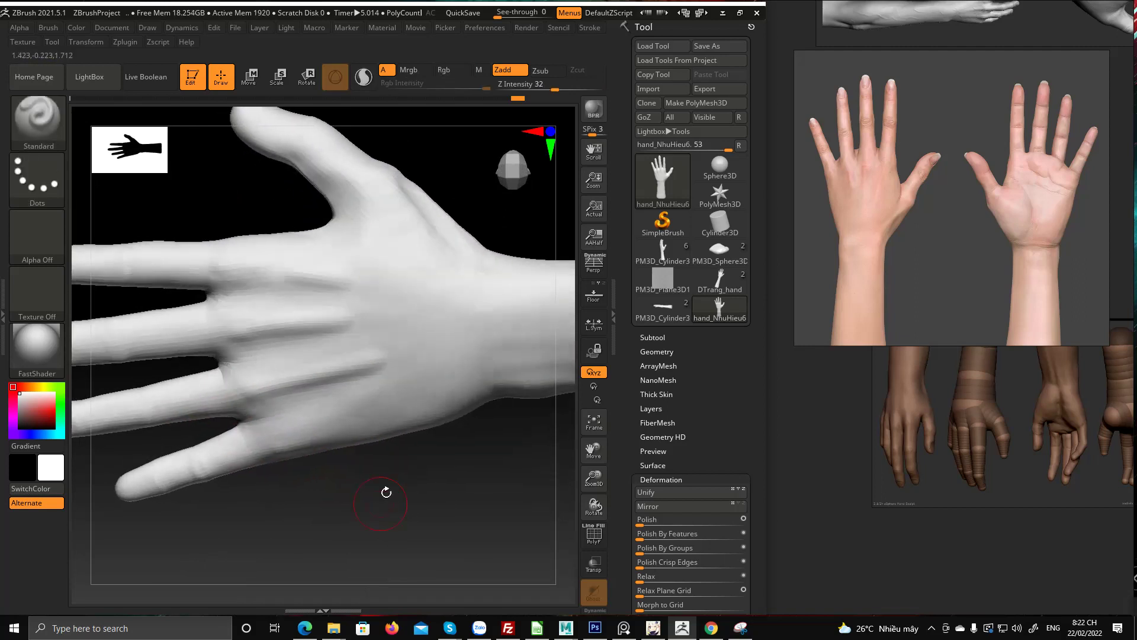
pyautogui.hotkey('shift', 'd')
pyautogui.hotkey('ctrl', 'z')
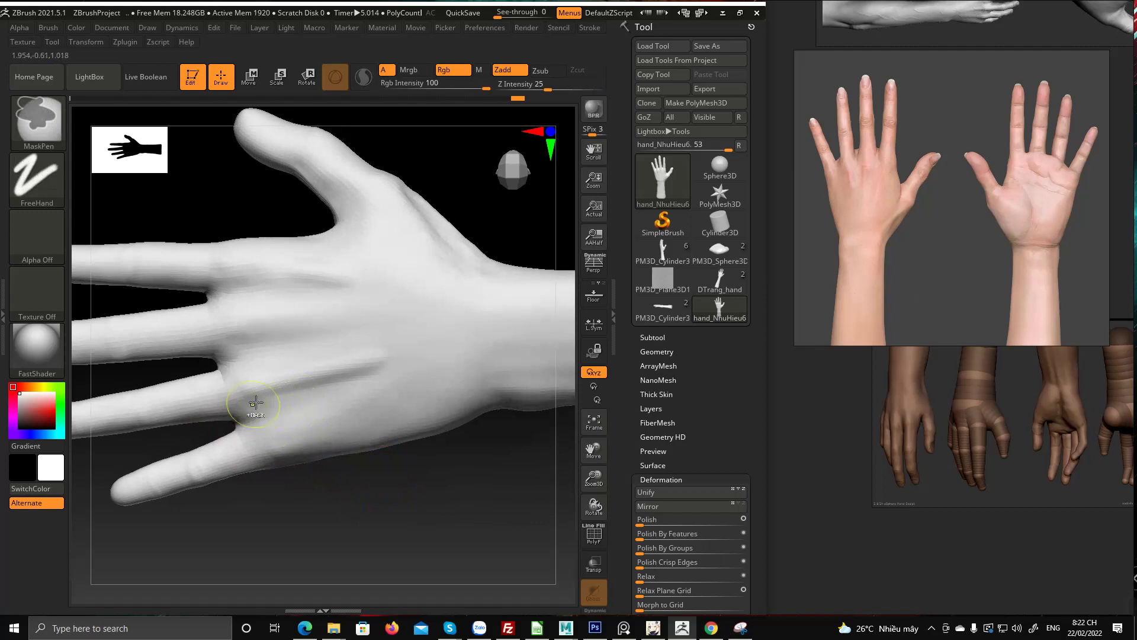
pyautogui.hotkey('ctrl', 'z')
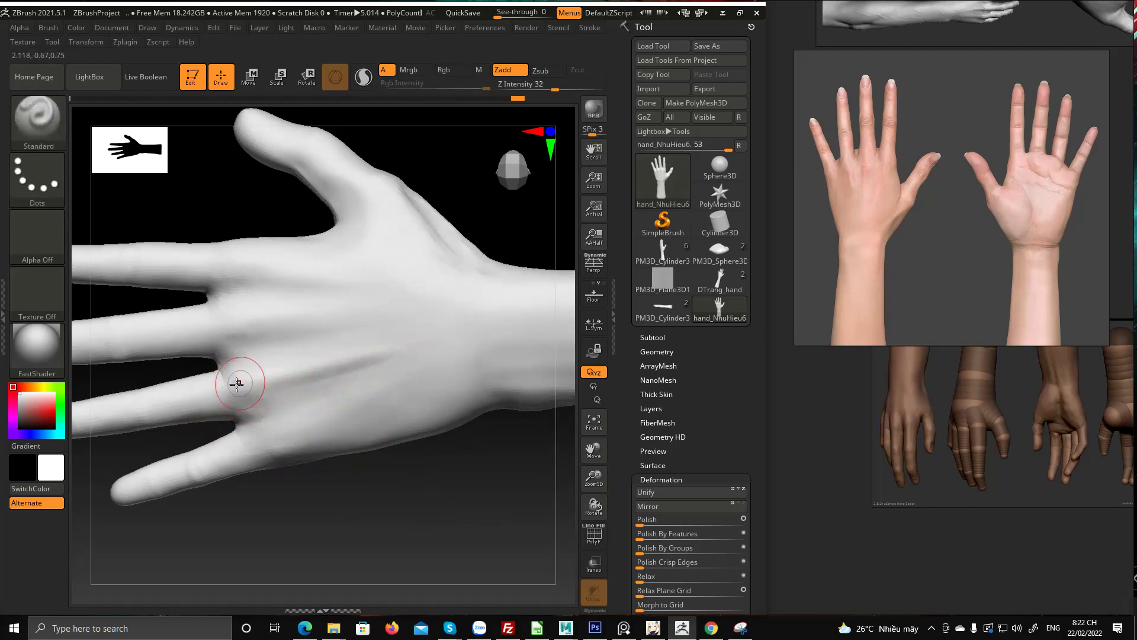
# Switch to the ClayBuildup brush and build up the surface along the ring finger's tendon line toward the wrist
pyautogui.press('b')
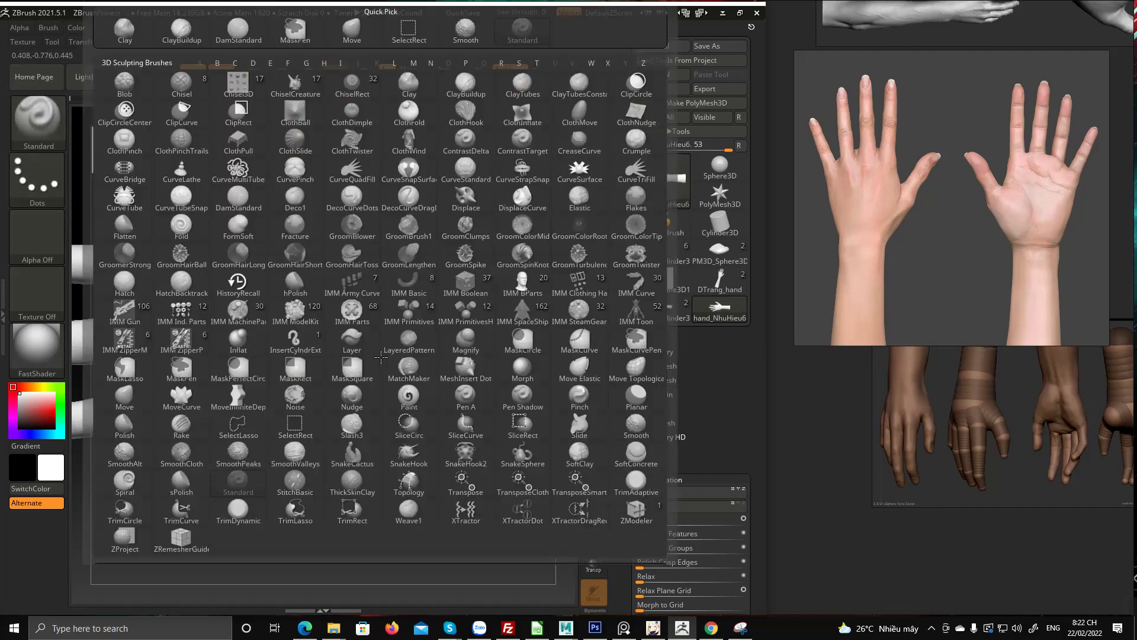
pyautogui.press('c')
pyautogui.press('b')
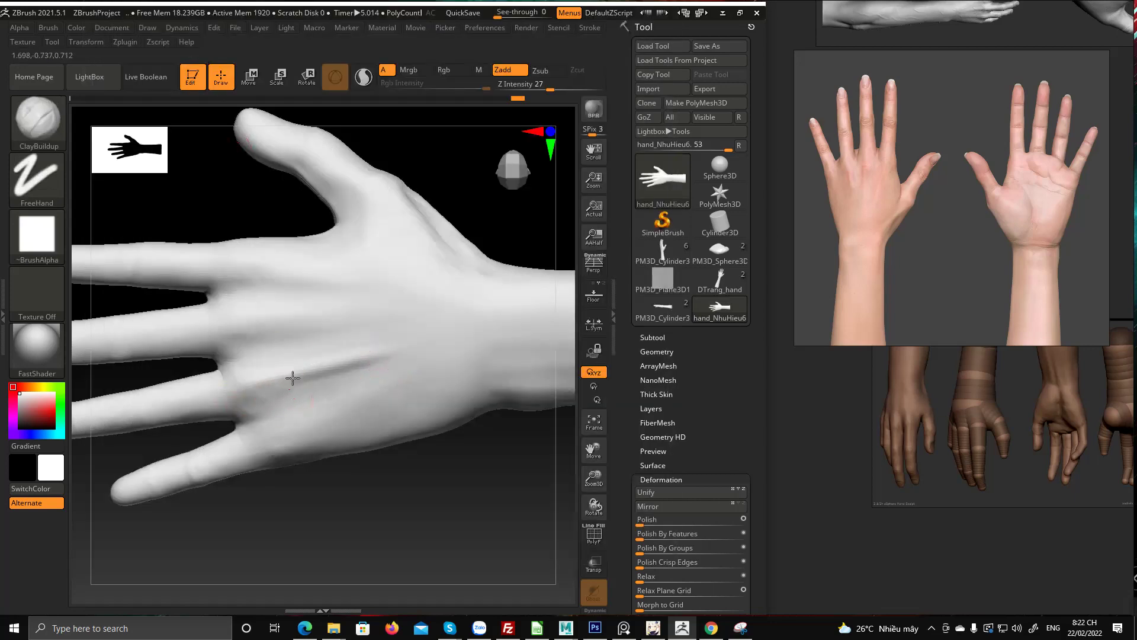
pyautogui.moveTo(390, 357); pyautogui.dragTo(334, 372)
pyautogui.moveTo(408, 345); pyautogui.dragTo(277, 363)
pyautogui.moveTo(281, 379); pyautogui.dragTo(298, 362, button='right')
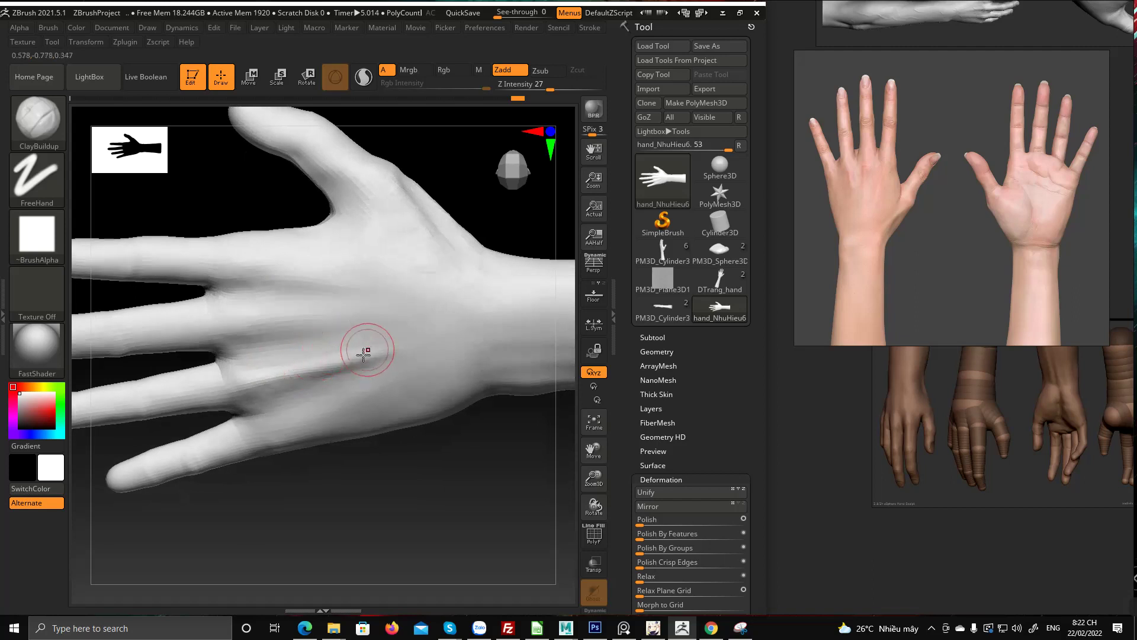
pyautogui.moveTo(375, 332)
pyautogui.mouseDown(button='right')
pyautogui.moveTo(414, 322)
pyautogui.moveTo(407, 241)
pyautogui.moveTo(393, 279)
pyautogui.moveTo(401, 268)
pyautogui.mouseUp(button='right')
# Adjust the ClayBuildup draw size and carve a groove from the ring finger's base toward the wrist
pyautogui.press('space')
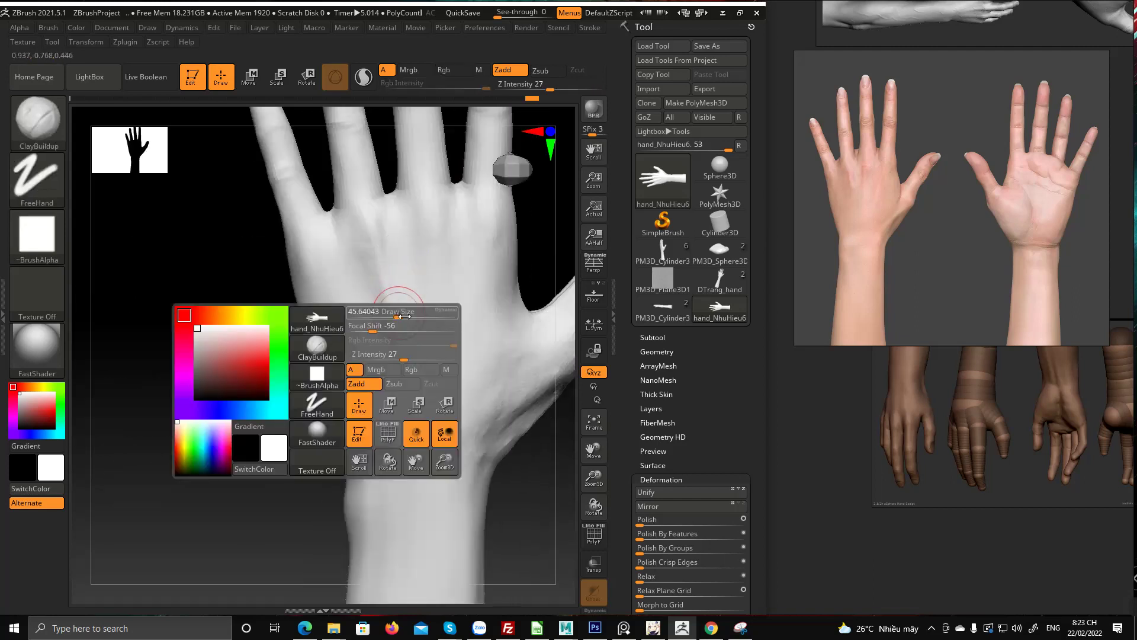
pyautogui.click(406, 316)
pyautogui.keyDown('alt'); pyautogui.moveTo(366, 237); pyautogui.dragTo(397, 349); pyautogui.keyUp('alt')
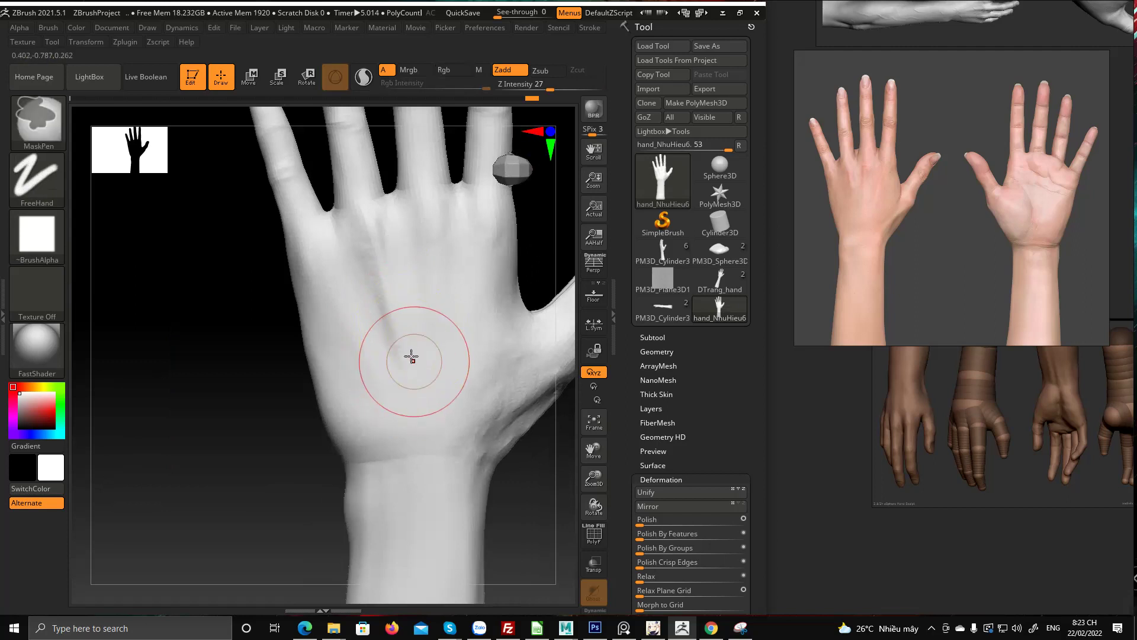
# Build up the tendon area behind the ring and little fingers on the back of the hand with ClayBuildup
pyautogui.moveTo(393, 338)
pyautogui.mouseDown(button='right')
pyautogui.moveTo(424, 229)
pyautogui.moveTo(431, 330)
pyautogui.moveTo(508, 421)
pyautogui.moveTo(381, 424)
pyautogui.mouseUp(button='right')
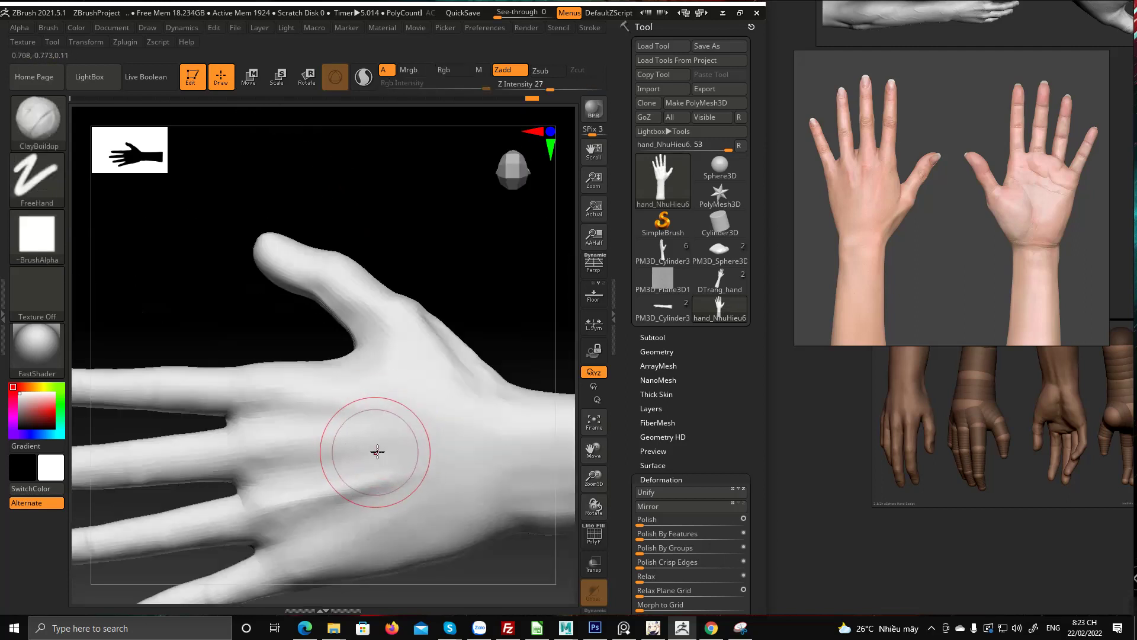
pyautogui.moveTo(377, 452)
pyautogui.mouseDown()
pyautogui.moveTo(393, 467)
pyautogui.moveTo(383, 500)
pyautogui.moveTo(355, 486)
pyautogui.moveTo(366, 483)
pyautogui.mouseUp()
pyautogui.keyDown('ctrl'); pyautogui.moveTo(373, 478); pyautogui.dragTo(304, 293, button='right'); pyautogui.keyUp('ctrl')
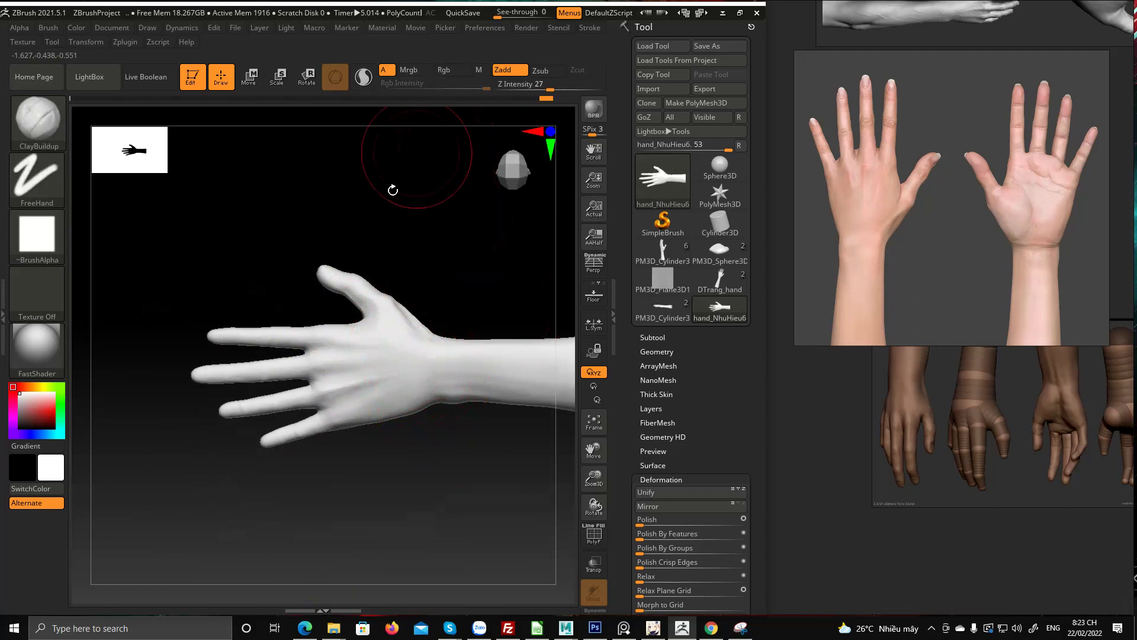
pyautogui.moveTo(542, 98)
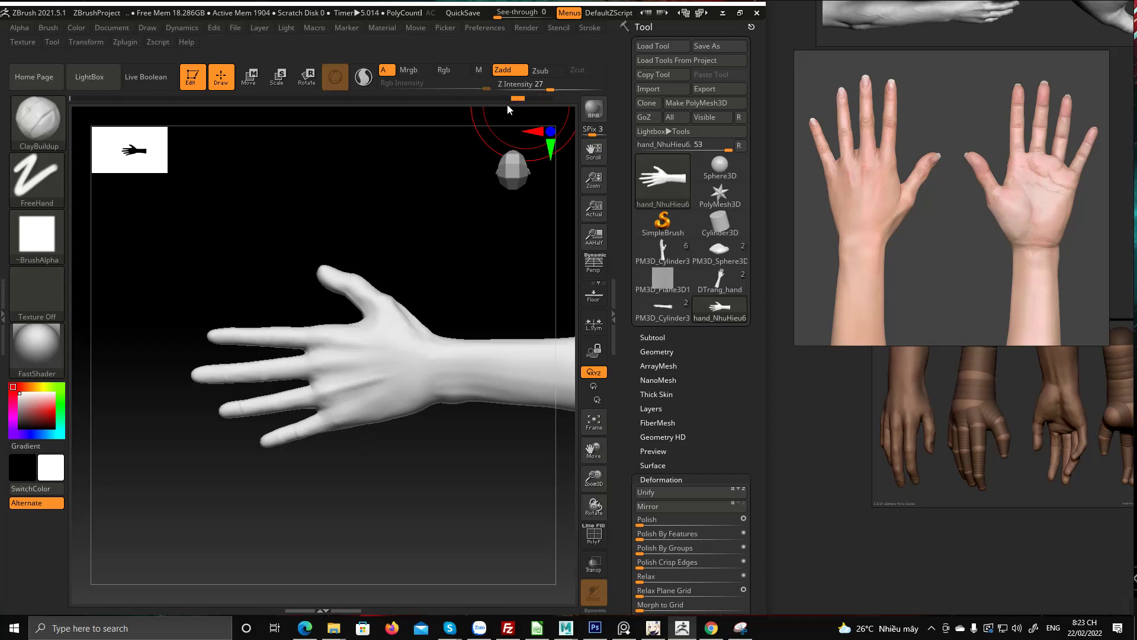
pyautogui.moveTo(383, 358)
pyautogui.keyDown('ctrl'); pyautogui.mouseDown(button='right')
pyautogui.moveTo(371, 399)
pyautogui.moveTo(343, 373)
pyautogui.mouseUp(button='right'); pyautogui.keyUp('ctrl')
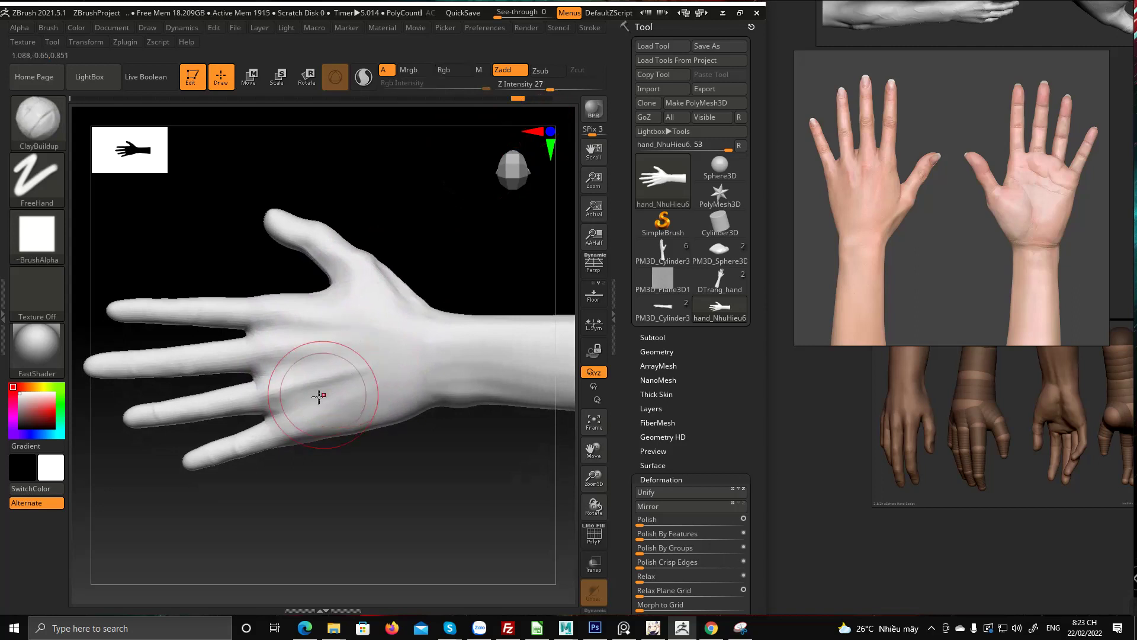
pyautogui.moveTo(320, 395)
pyautogui.mouseDown()
pyautogui.moveTo(272, 391)
pyautogui.moveTo(295, 376)
pyautogui.moveTo(393, 364)
pyautogui.moveTo(249, 392)
pyautogui.moveTo(353, 373)
pyautogui.moveTo(329, 406)
pyautogui.moveTo(363, 362)
pyautogui.moveTo(348, 394)
pyautogui.moveTo(379, 444)
pyautogui.moveTo(280, 292)
pyautogui.moveTo(360, 346)
pyautogui.moveTo(350, 378)
pyautogui.moveTo(339, 350)
pyautogui.moveTo(398, 334)
pyautogui.mouseUp()
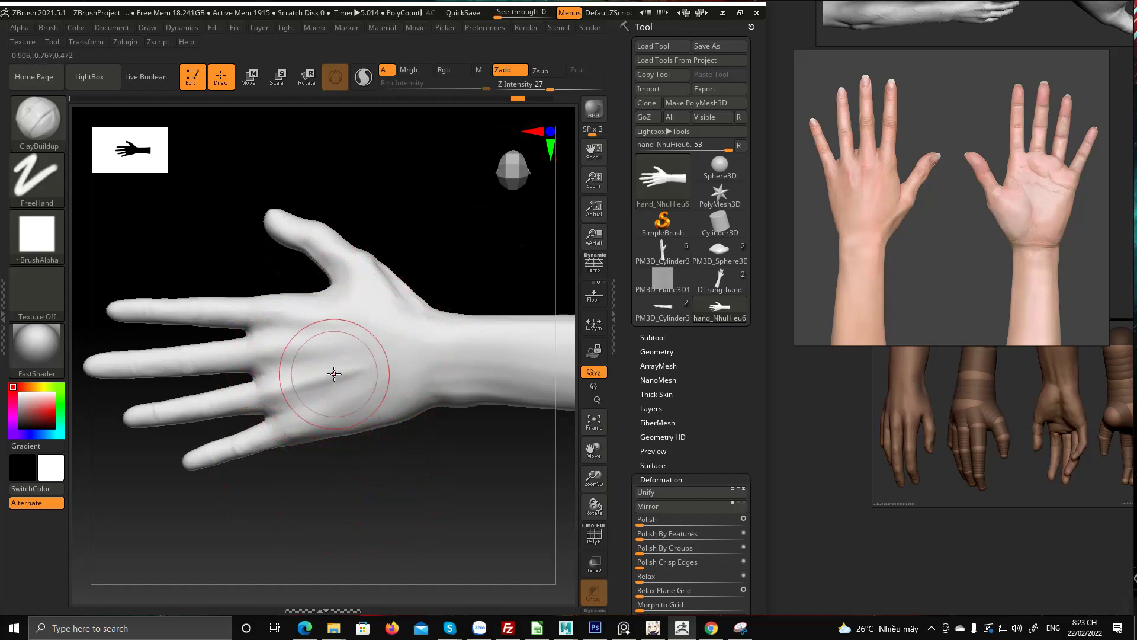
pyautogui.moveTo(332, 373); pyautogui.dragTo(329, 363, button='right')
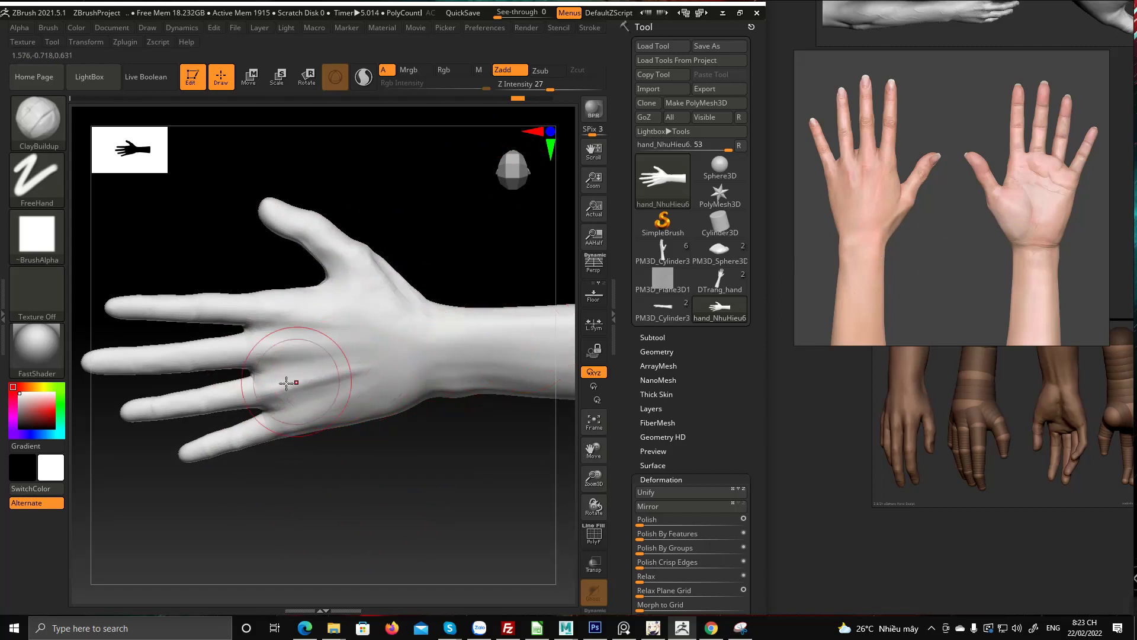
# Jump to another state in the undo history and smooth the tendon groove on the back of the hand
pyautogui.click(534, 98)
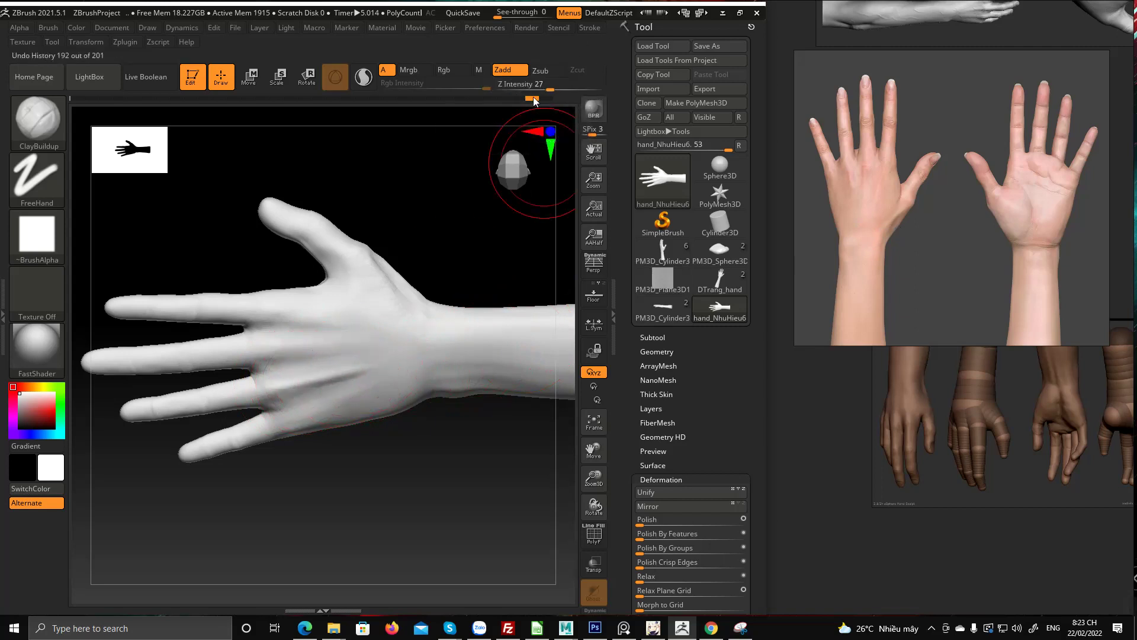
pyautogui.moveTo(478, 278)
pyautogui.mouseDown()
pyautogui.moveTo(462, 237)
pyautogui.moveTo(442, 279)
pyautogui.moveTo(462, 232)
pyautogui.mouseUp()
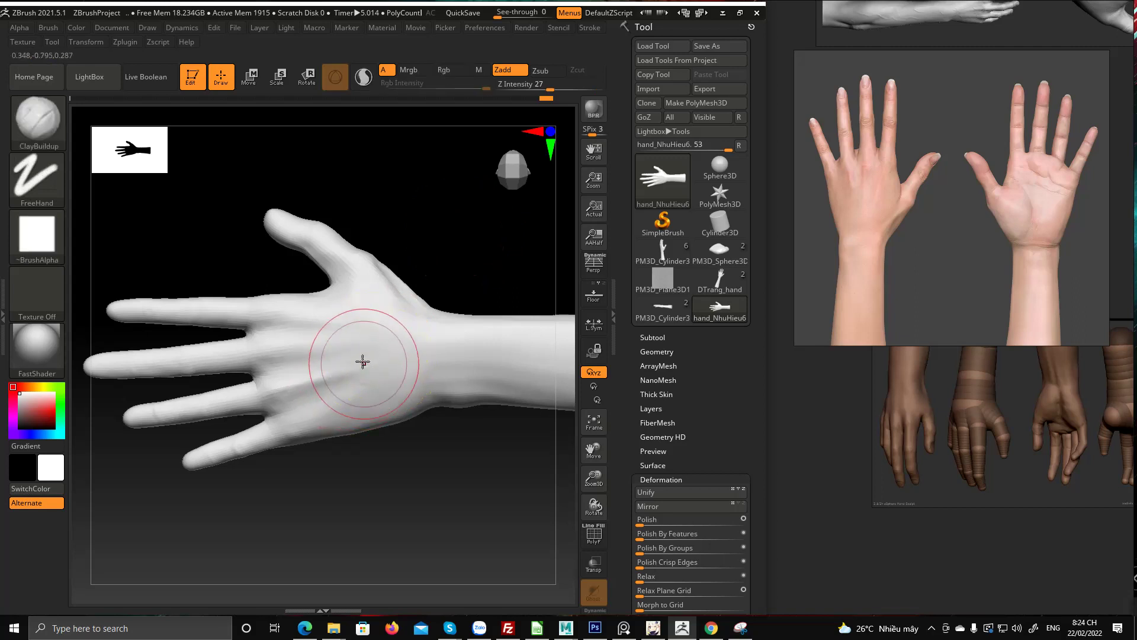
pyautogui.moveTo(351, 369)
pyautogui.keyDown('shift'); pyautogui.mouseDown()
pyautogui.moveTo(332, 393)
pyautogui.moveTo(342, 376)
pyautogui.mouseUp(); pyautogui.keyUp('shift')
# Set the ClayBuildup draw size to about 76 and rework the surface around the ring finger's knuckle
pyautogui.keyDown('ctrl'); pyautogui.moveTo(396, 371); pyautogui.dragTo(190, 467, button='right'); pyautogui.keyUp('ctrl')
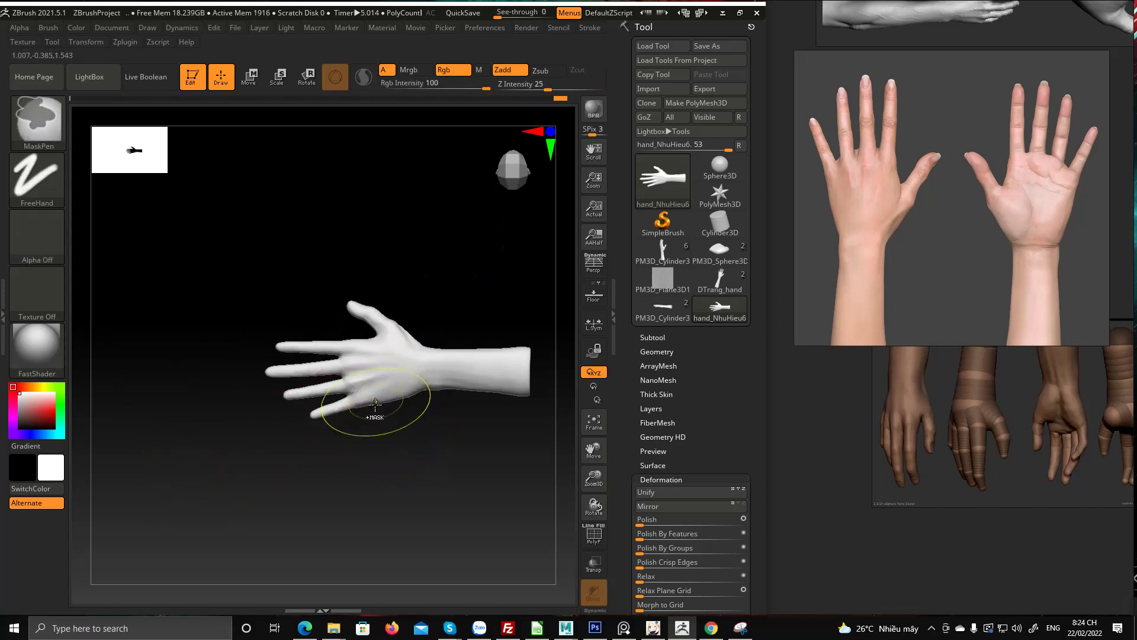
pyautogui.keyDown('ctrl'); pyautogui.moveTo(375, 405); pyautogui.dragTo(465, 469, button='right'); pyautogui.keyUp('ctrl')
pyautogui.keyDown('alt'); pyautogui.moveTo(280, 380); pyautogui.dragTo(385, 402, button='right'); pyautogui.keyUp('alt')
pyautogui.press('space')
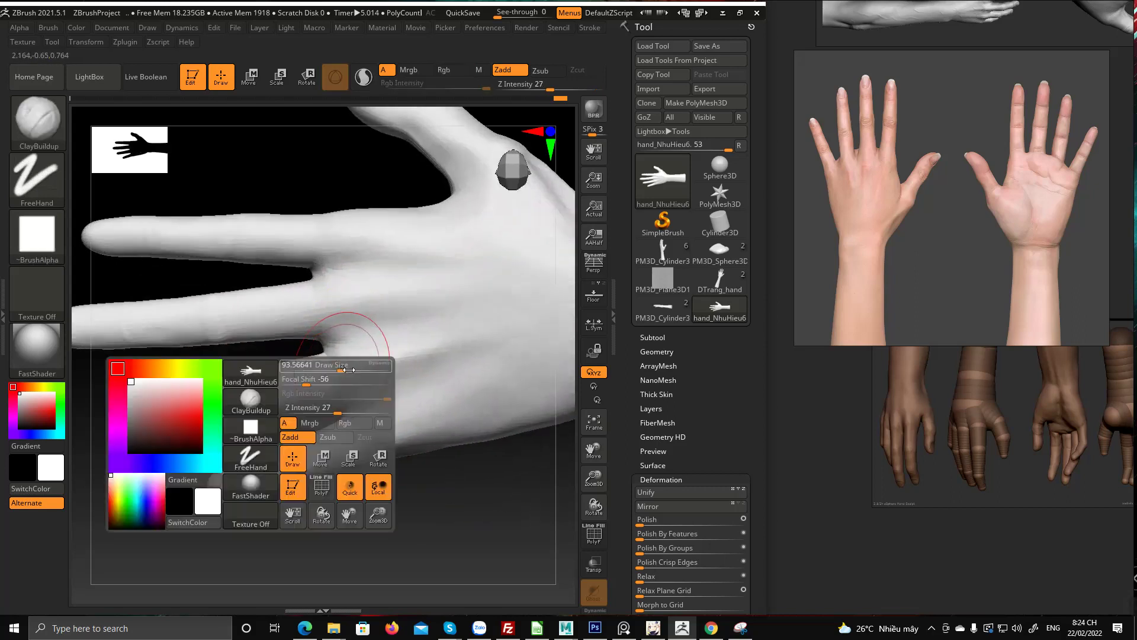
pyautogui.moveTo(349, 370)
pyautogui.mouseDown()
pyautogui.moveTo(330, 376)
pyautogui.moveTo(354, 356)
pyautogui.mouseUp()
pyautogui.keyDown('shift'); pyautogui.moveTo(362, 323); pyautogui.dragTo(368, 300); pyautogui.keyUp('shift')
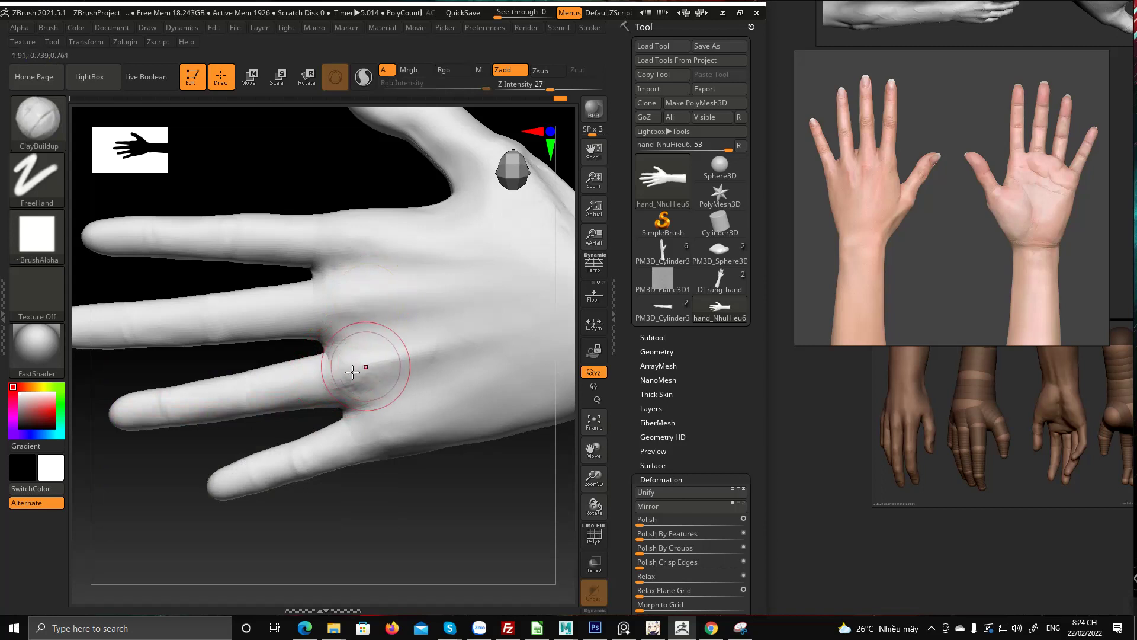
pyautogui.hotkey('ctrl', 'z')
pyautogui.moveTo(378, 260); pyautogui.dragTo(331, 274)
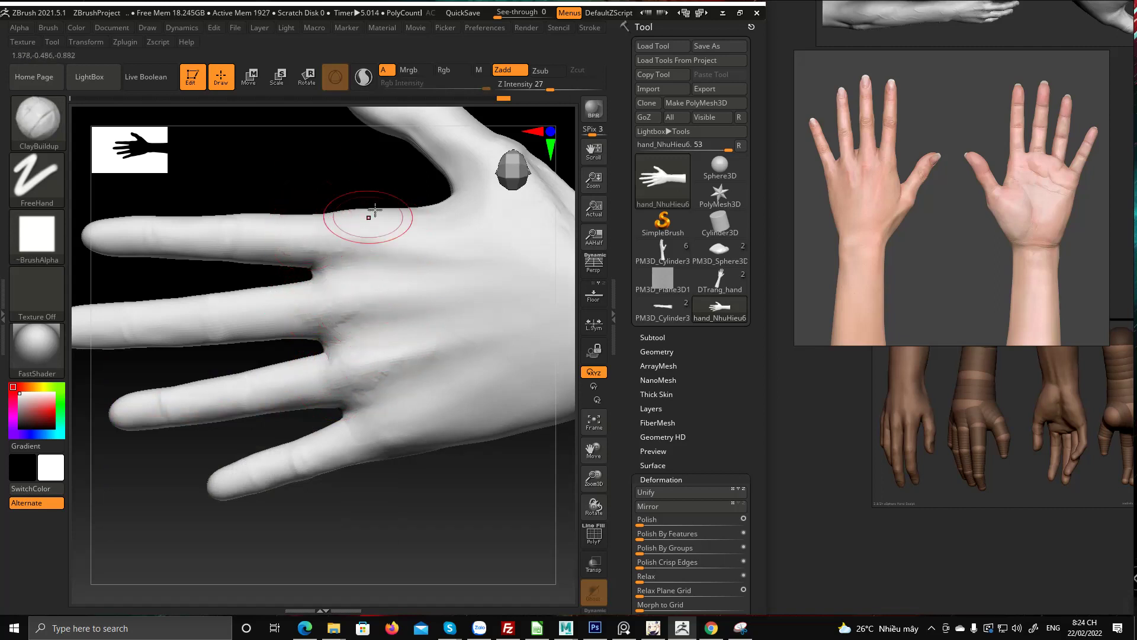
# Sculpt the valleys between the finger bases and rough in the little finger's knuckle
pyautogui.moveTo(413, 249)
pyautogui.mouseDown(button='right')
pyautogui.moveTo(406, 312)
pyautogui.moveTo(398, 234)
pyautogui.mouseUp(button='right')
pyautogui.moveTo(398, 232); pyautogui.dragTo(332, 224)
pyautogui.moveTo(319, 221)
pyautogui.mouseDown(button='right')
pyautogui.moveTo(312, 247)
pyautogui.moveTo(375, 317)
pyautogui.moveTo(399, 436)
pyautogui.mouseUp(button='right')
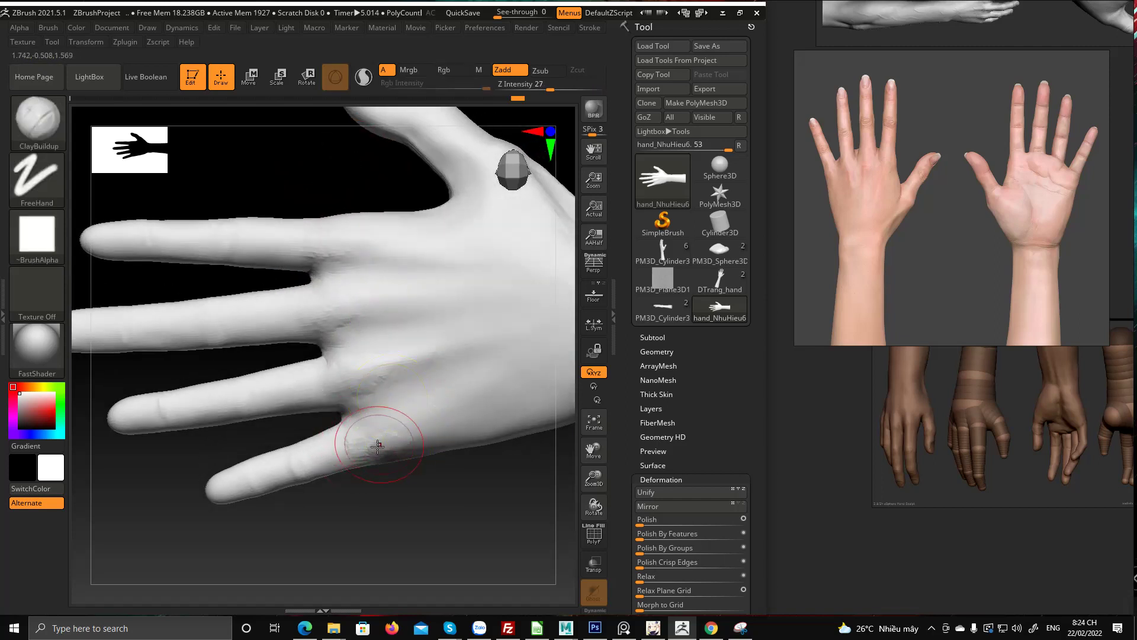
pyautogui.moveTo(379, 446)
pyautogui.mouseDown()
pyautogui.moveTo(365, 449)
pyautogui.moveTo(368, 417)
pyautogui.mouseUp()
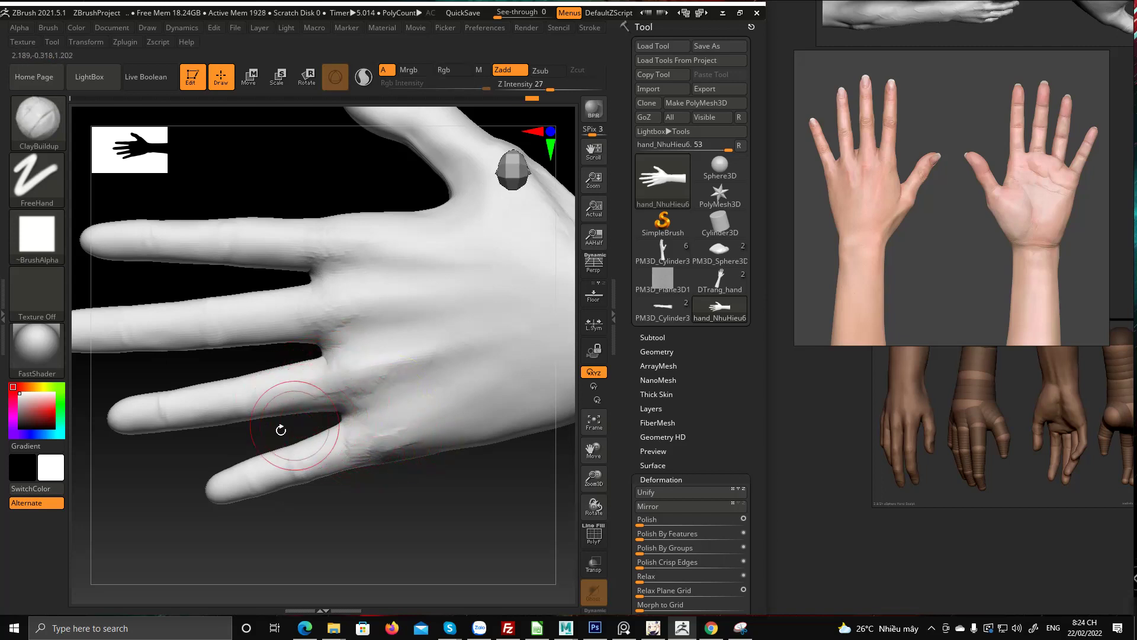
pyautogui.moveTo(281, 430); pyautogui.dragTo(297, 417)
pyautogui.moveTo(409, 468)
pyautogui.mouseDown()
pyautogui.moveTo(385, 479)
pyautogui.moveTo(287, 307)
pyautogui.moveTo(330, 247)
pyautogui.moveTo(124, 338)
pyautogui.mouseUp()
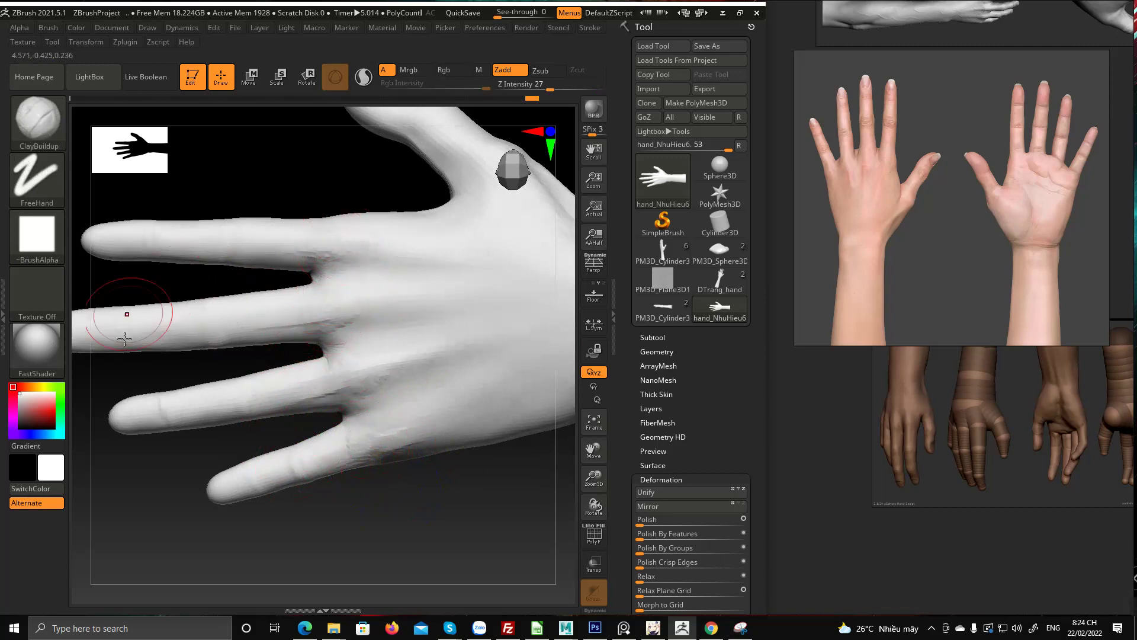
pyautogui.moveTo(343, 243); pyautogui.dragTo(403, 370)
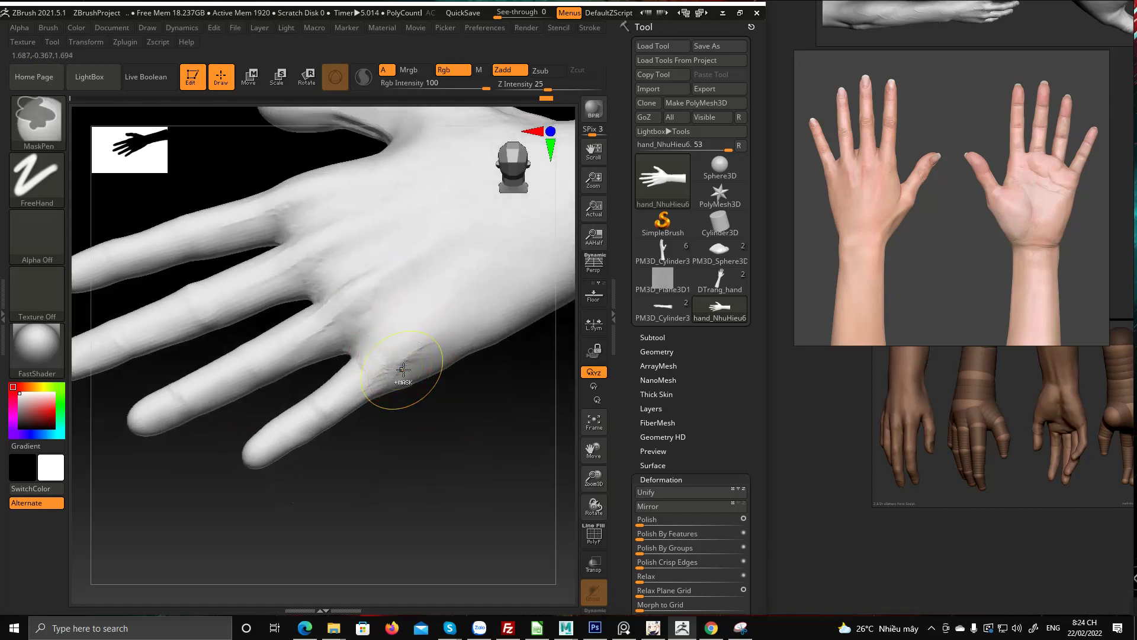
# Refine the form around the little finger's base knuckle and its outer edge, checking it from several angles
pyautogui.keyDown('ctrl'); pyautogui.moveTo(404, 369); pyautogui.dragTo(385, 350, button='right'); pyautogui.keyUp('ctrl')
pyautogui.moveTo(395, 347)
pyautogui.mouseDown()
pyautogui.moveTo(377, 365)
pyautogui.moveTo(392, 343)
pyautogui.mouseUp()
pyautogui.moveTo(392, 343); pyautogui.dragTo(398, 357, button='right')
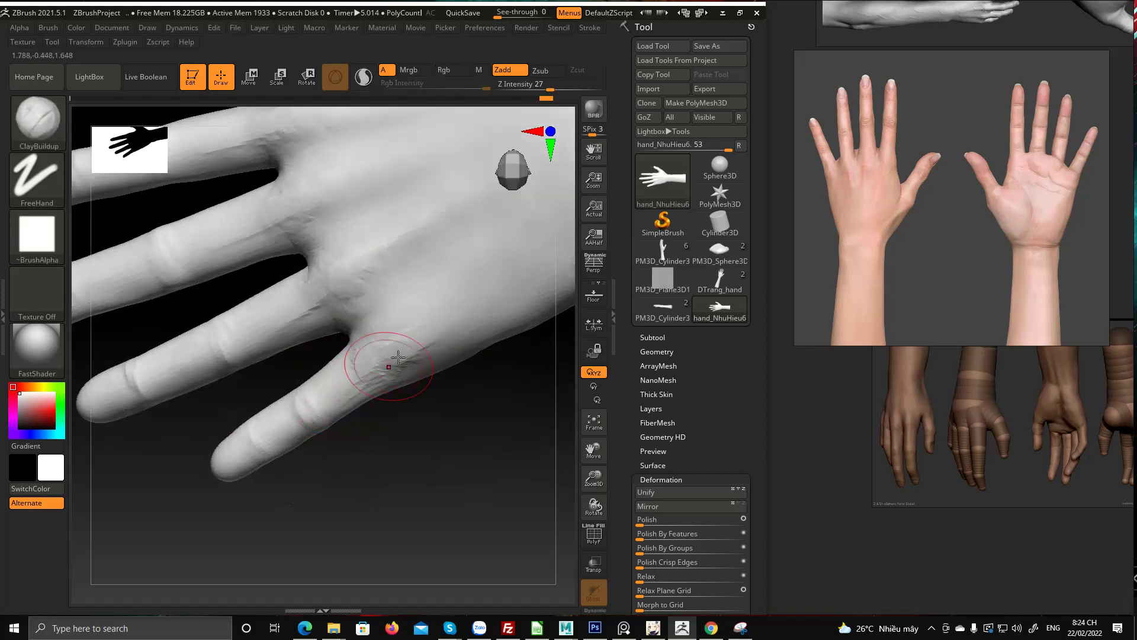
pyautogui.moveTo(404, 384); pyautogui.dragTo(372, 353)
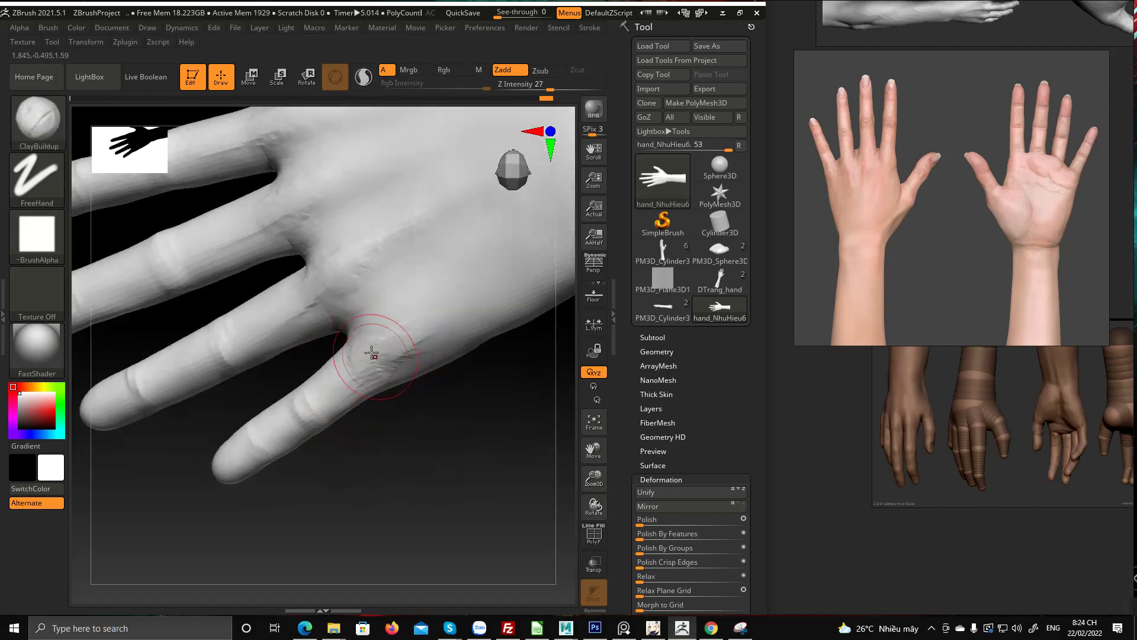
pyautogui.moveTo(426, 337); pyautogui.dragTo(395, 321, button='right')
pyautogui.moveTo(394, 321); pyautogui.dragTo(327, 320)
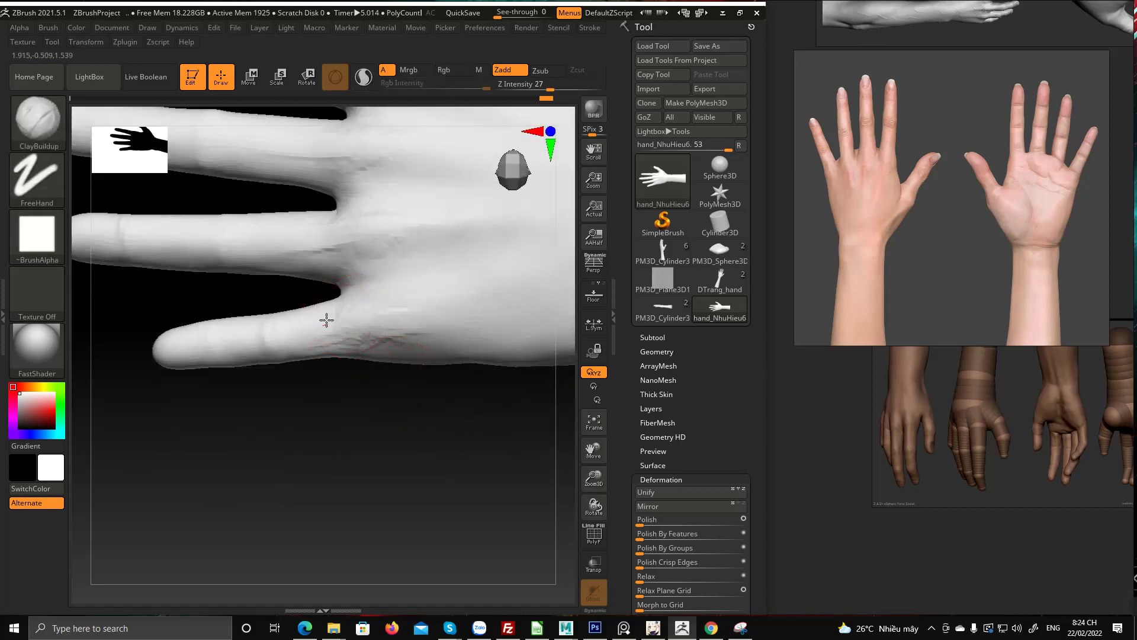
pyautogui.keyDown('shift'); pyautogui.moveTo(334, 337); pyautogui.dragTo(392, 229, button='right'); pyautogui.keyUp('shift')
pyautogui.moveTo(391, 367)
pyautogui.mouseDown(button='right')
pyautogui.moveTo(384, 230)
pyautogui.moveTo(398, 233)
pyautogui.mouseUp(button='right')
pyautogui.moveTo(398, 233); pyautogui.dragTo(419, 477)
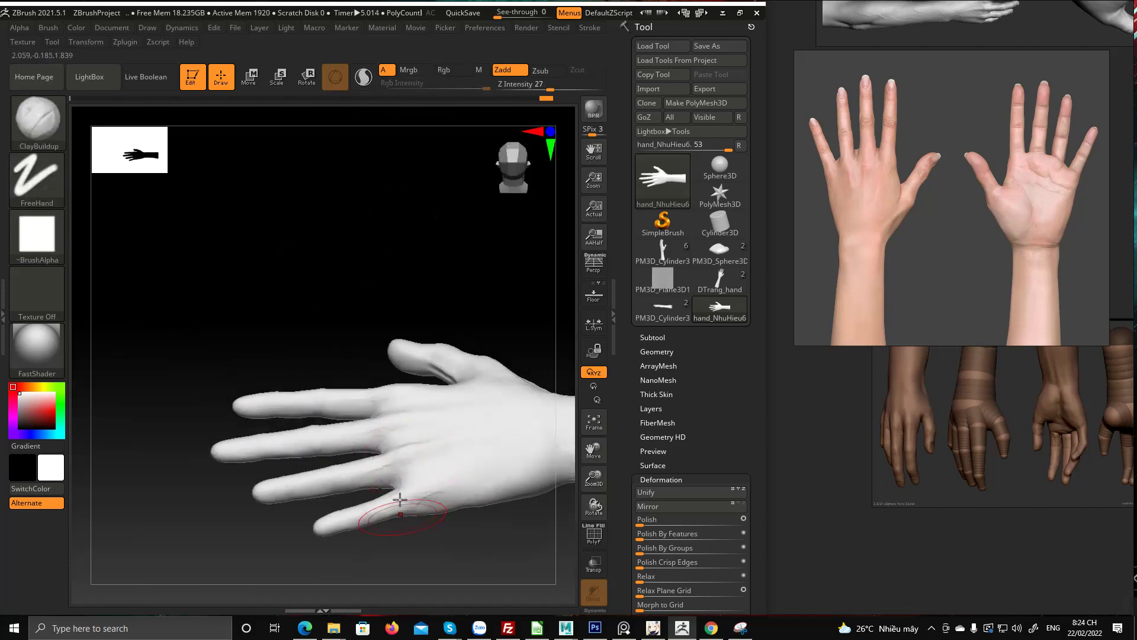
pyautogui.moveTo(384, 337); pyautogui.dragTo(330, 257)
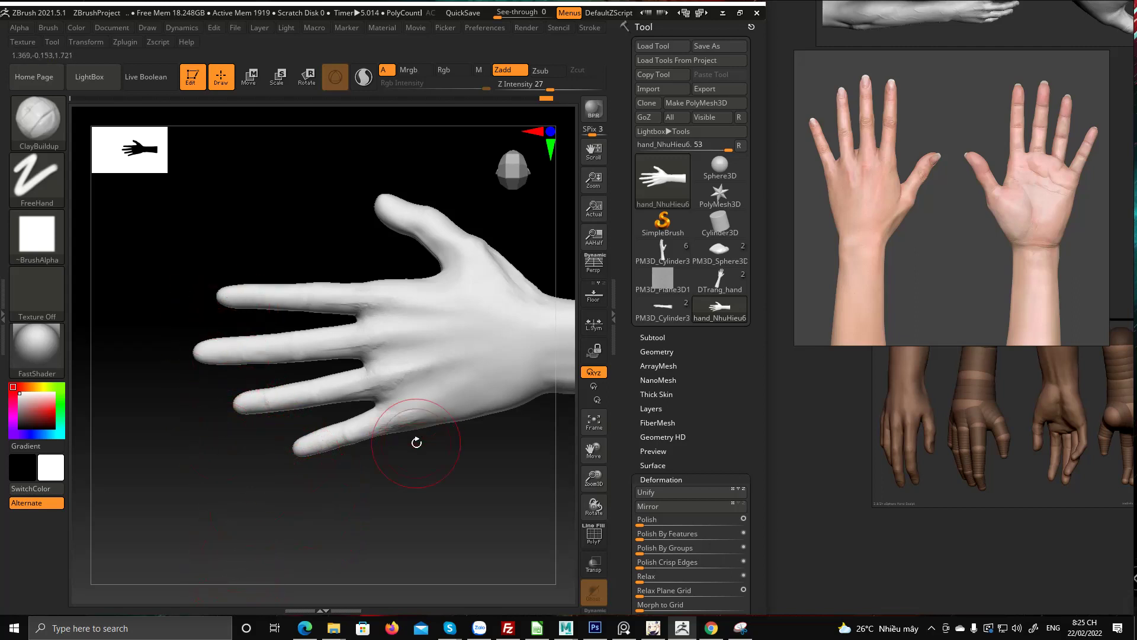
# Carve and smooth the grooves running from the ring and little finger knuckles toward the wrist
pyautogui.keyDown('alt'); pyautogui.moveTo(416, 442); pyautogui.dragTo(353, 389, button='right'); pyautogui.keyUp('alt')
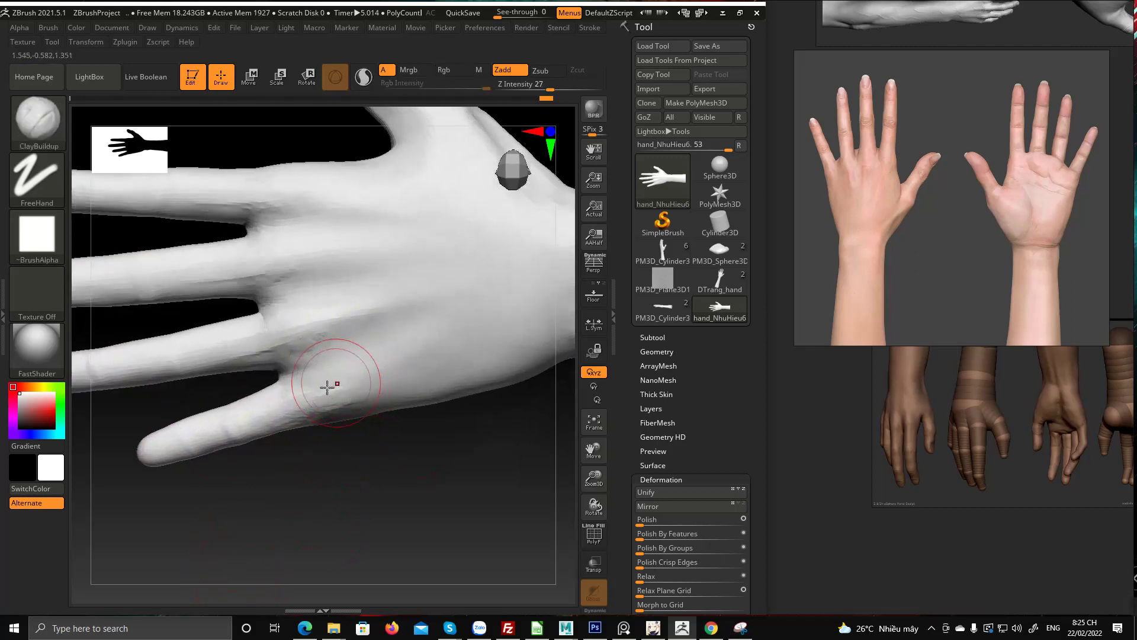
pyautogui.moveTo(327, 388)
pyautogui.mouseDown()
pyautogui.moveTo(332, 419)
pyautogui.moveTo(346, 396)
pyautogui.moveTo(394, 369)
pyautogui.mouseUp()
pyautogui.moveTo(379, 379)
pyautogui.keyDown('shift'); pyautogui.mouseDown()
pyautogui.moveTo(303, 407)
pyautogui.moveTo(411, 372)
pyautogui.moveTo(400, 361)
pyautogui.moveTo(410, 376)
pyautogui.mouseUp(); pyautogui.keyUp('shift')
pyautogui.keyDown('ctrl'); pyautogui.moveTo(297, 353); pyautogui.dragTo(270, 348, button='right'); pyautogui.keyUp('ctrl')
pyautogui.moveTo(270, 349); pyautogui.dragTo(208, 361)
pyautogui.moveTo(348, 329); pyautogui.dragTo(408, 306)
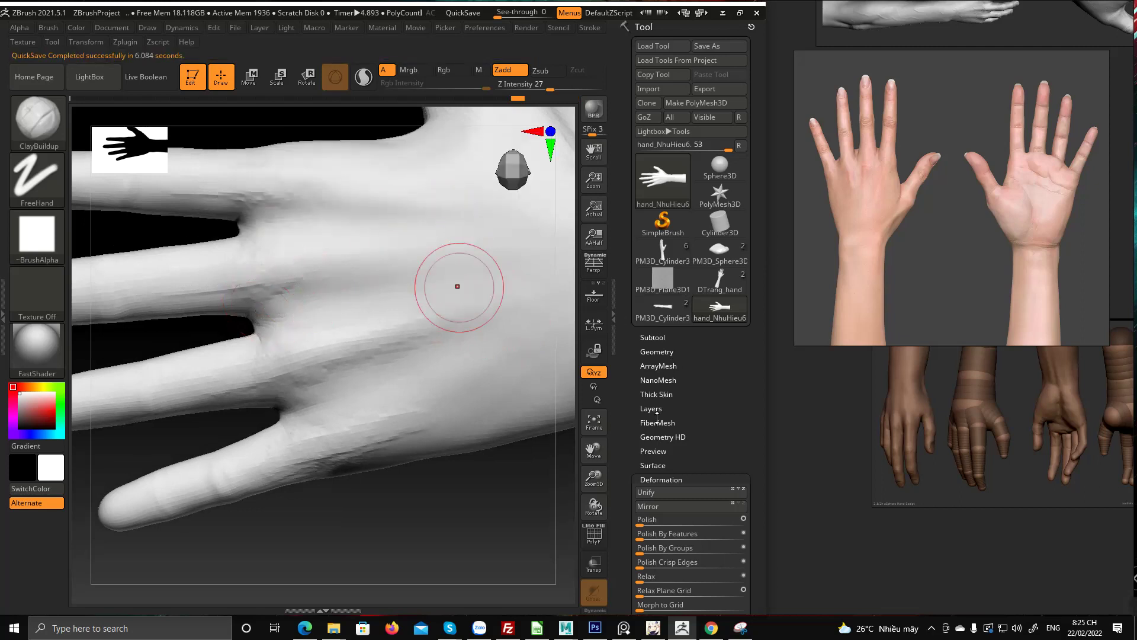
# Check the Geometry HD options and enlarge the ZBrush window to fill the screen
pyautogui.click(655, 436)
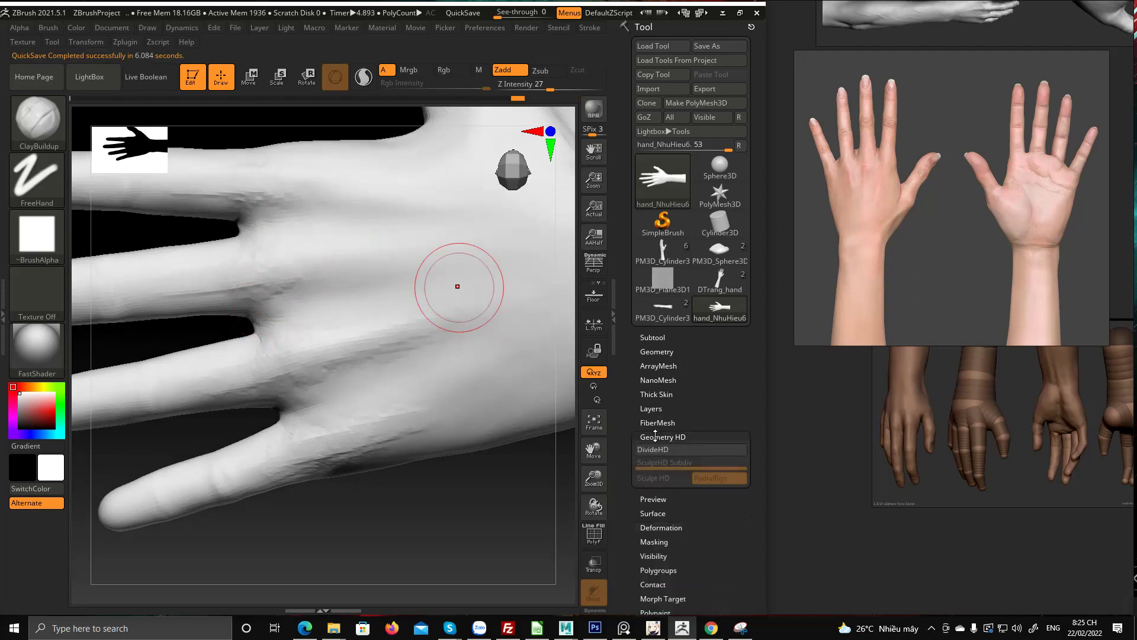
pyautogui.click(655, 437)
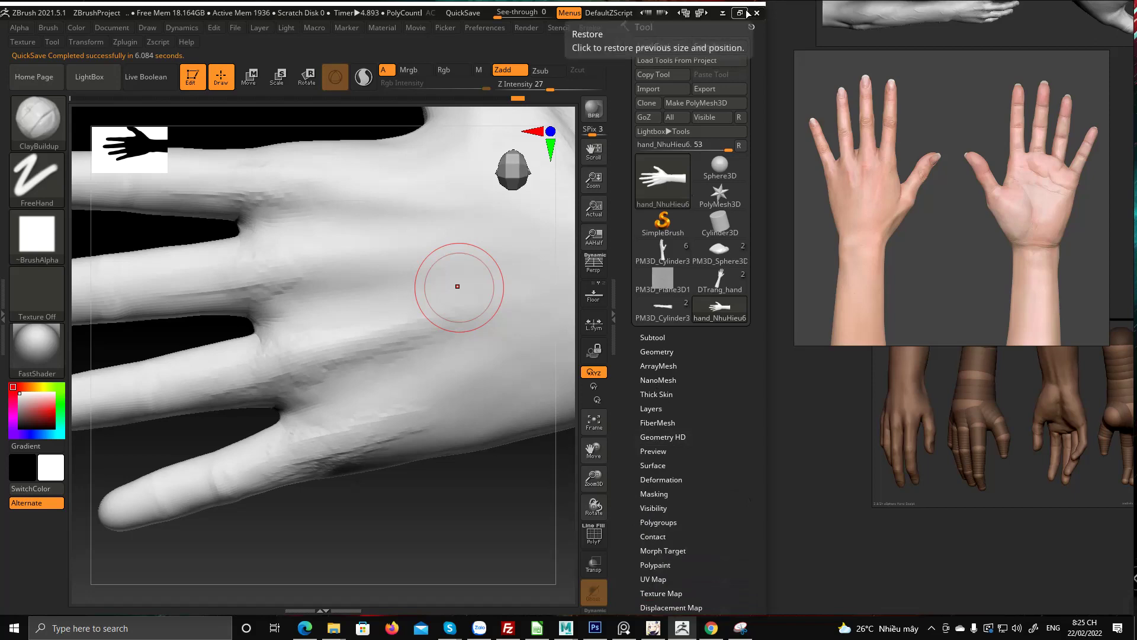
pyautogui.click(747, 12)
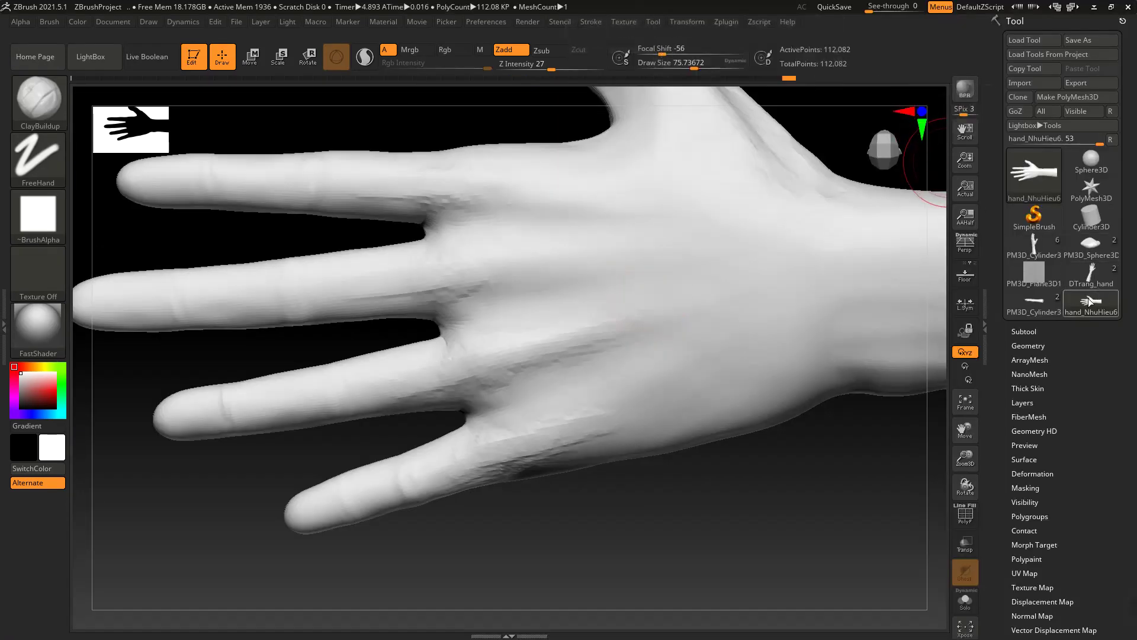
# Look at the detailed PM3D_Cylinder3 hand, return to the hand_NhuHieu6 model and inspect its palm side
pyautogui.click(1031, 261)
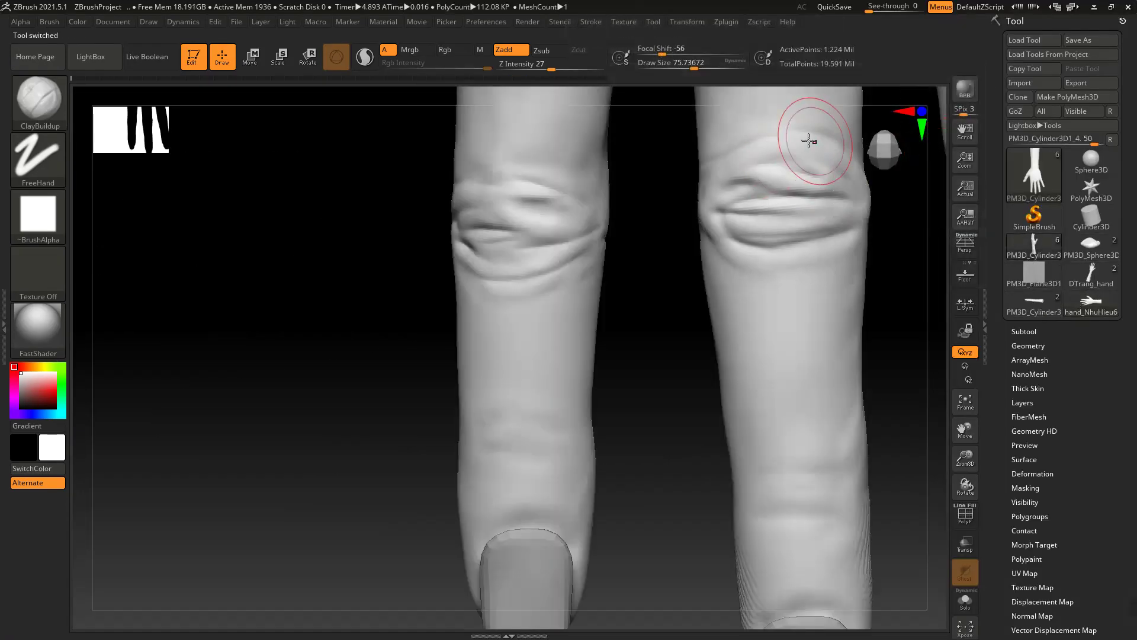
pyautogui.click(1091, 312)
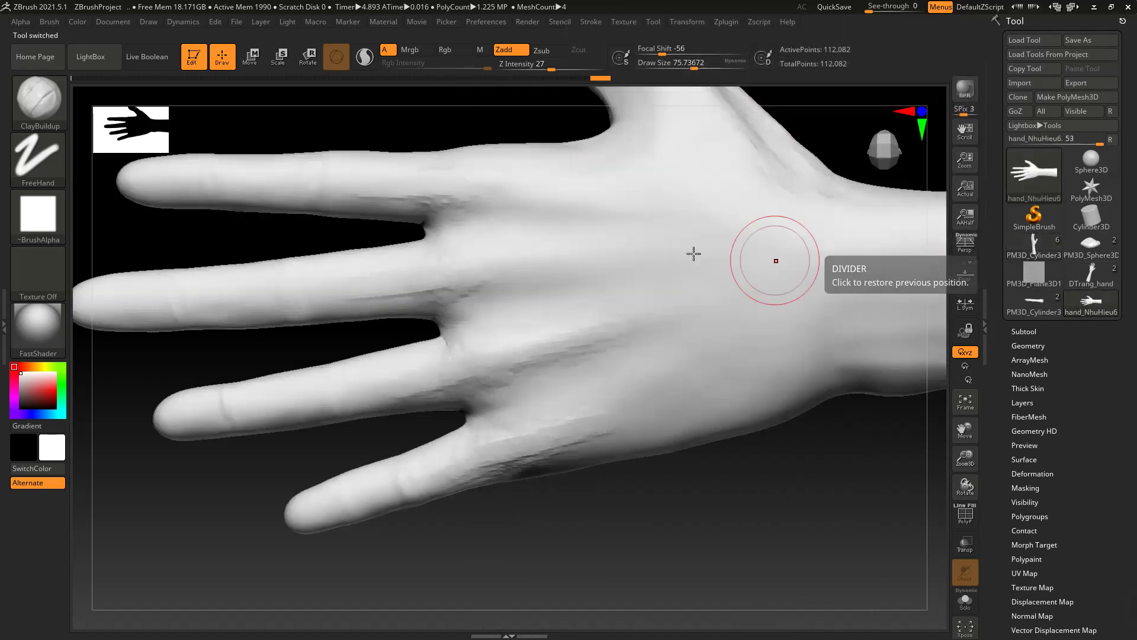
pyautogui.press('ctrl')
pyautogui.moveTo(679, 274)
pyautogui.keyDown('ctrl'); pyautogui.mouseDown(button='right')
pyautogui.moveTo(558, 211)
pyautogui.moveTo(662, 122)
pyautogui.moveTo(741, 223)
pyautogui.mouseUp(button='right'); pyautogui.keyUp('ctrl')
pyautogui.moveTo(776, 177)
pyautogui.keyDown('shift'); pyautogui.mouseDown(button='right')
pyautogui.moveTo(739, 272)
pyautogui.moveTo(614, 282)
pyautogui.moveTo(712, 286)
pyautogui.moveTo(688, 363)
pyautogui.moveTo(677, 335)
pyautogui.mouseUp(button='right'); pyautogui.keyUp('shift')
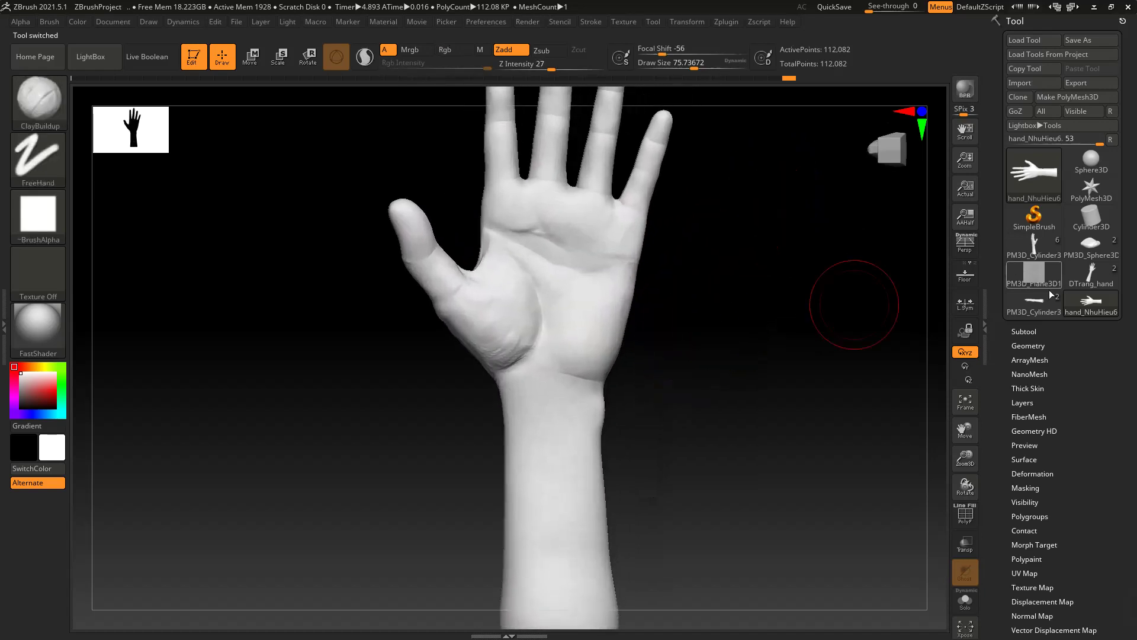
# Rework the palm crease beneath the index and middle fingers with ClayBuildup
pyautogui.keyDown('alt'); pyautogui.moveTo(643, 291); pyautogui.dragTo(585, 388, button='right'); pyautogui.keyUp('alt')
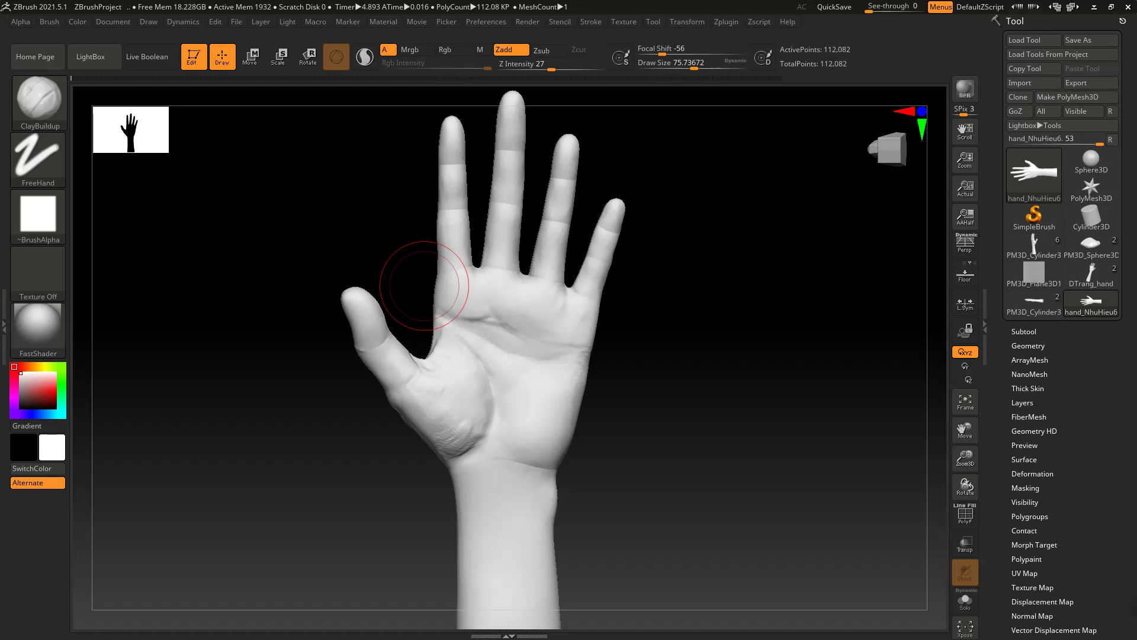
pyautogui.moveTo(424, 285); pyautogui.dragTo(593, 381)
pyautogui.keyDown('ctrl'); pyautogui.moveTo(593, 381); pyautogui.dragTo(582, 406, button='right'); pyautogui.keyUp('ctrl')
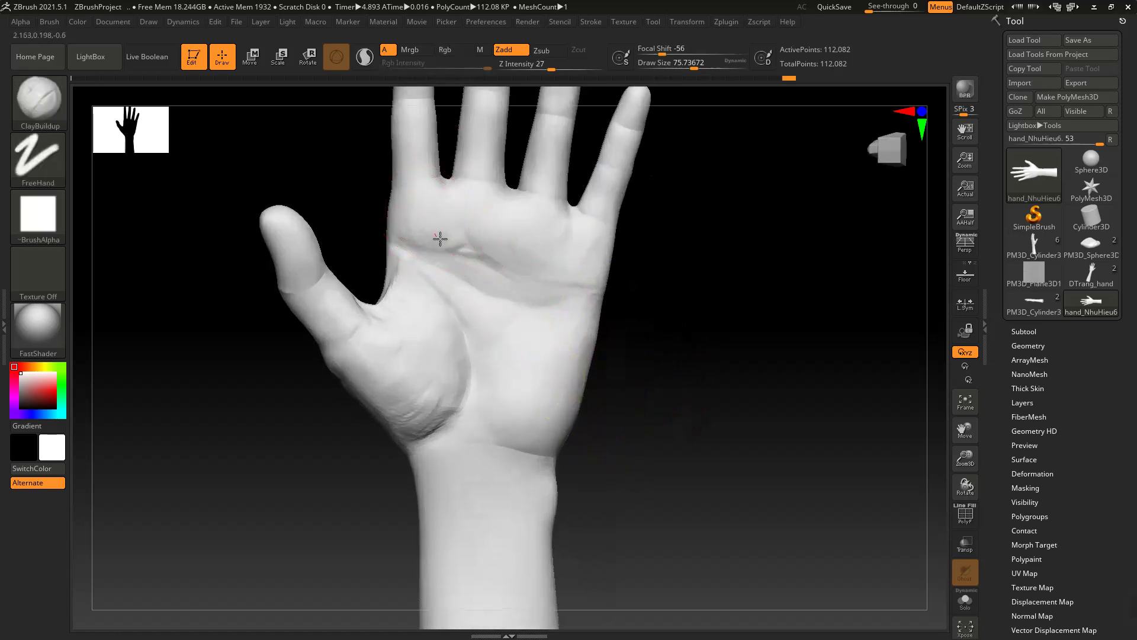
pyautogui.press('ctrl')
pyautogui.keyDown('ctrl'); pyautogui.moveTo(485, 241); pyautogui.dragTo(482, 256, button='right'); pyautogui.keyUp('ctrl')
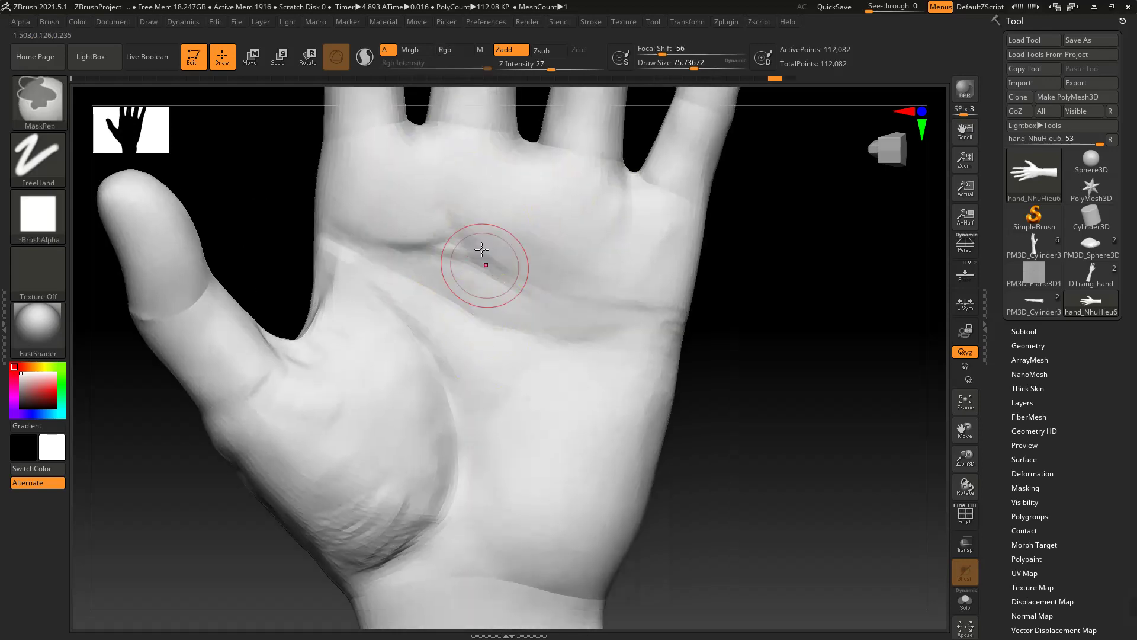
# Deepen the slanting palm crease below the middle and ring fingers with ClayBuildup and soften its edges
pyautogui.moveTo(426, 297); pyautogui.dragTo(415, 270, button='right')
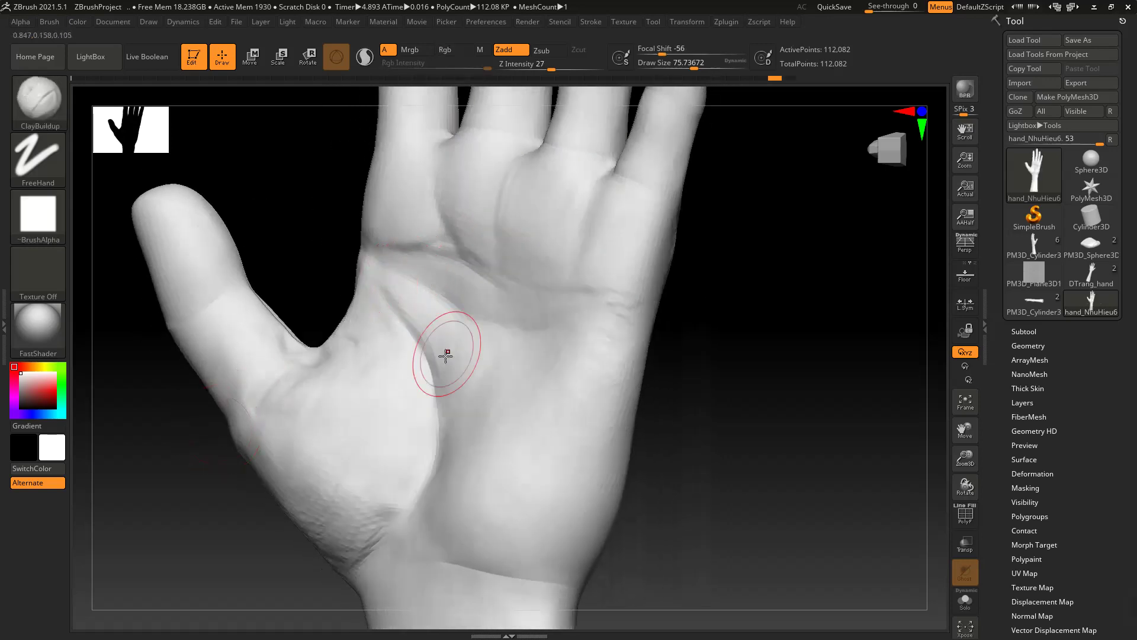
pyautogui.moveTo(447, 356); pyautogui.dragTo(424, 315, button='right')
pyautogui.moveTo(422, 244)
pyautogui.mouseDown(button='right')
pyautogui.moveTo(452, 247)
pyautogui.moveTo(407, 292)
pyautogui.moveTo(432, 299)
pyautogui.mouseUp(button='right')
pyautogui.press('shift')
pyautogui.moveTo(472, 233); pyautogui.dragTo(413, 221, button='right')
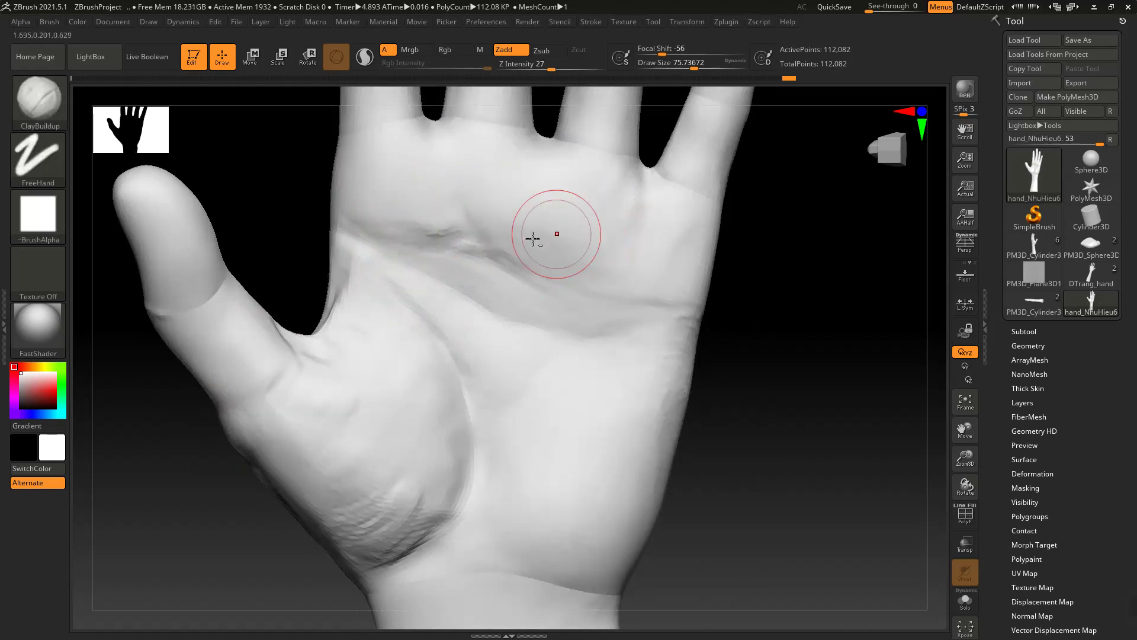
pyautogui.moveTo(691, 295)
pyautogui.keyDown('alt'); pyautogui.mouseDown(button='right')
pyautogui.moveTo(597, 298)
pyautogui.moveTo(596, 327)
pyautogui.mouseUp(button='right'); pyautogui.keyUp('alt')
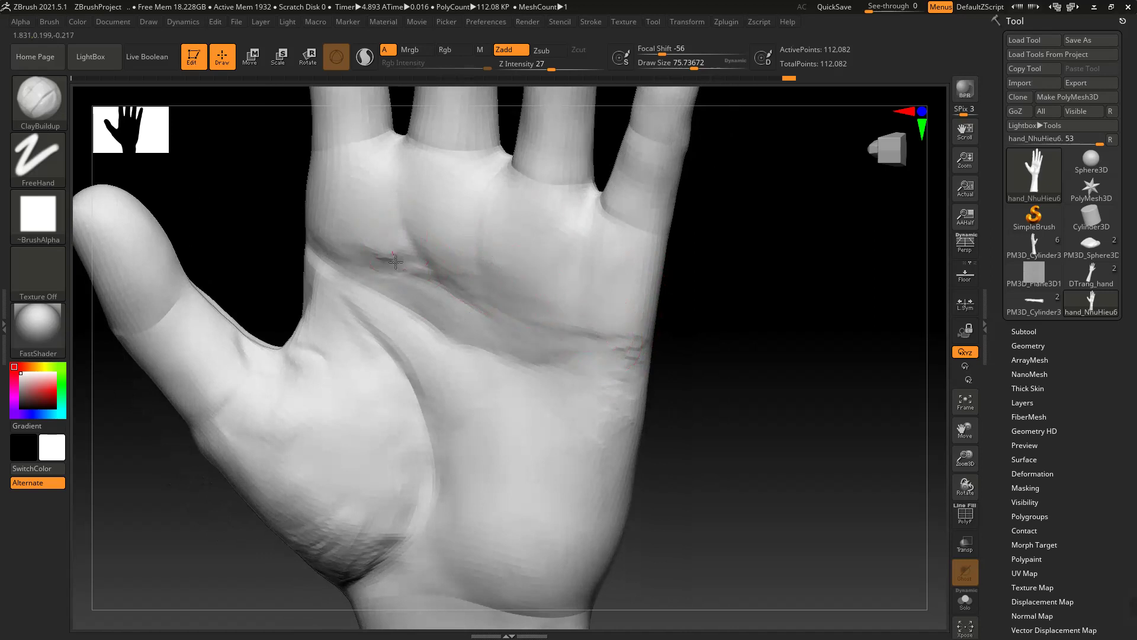
pyautogui.moveTo(521, 292); pyautogui.dragTo(406, 276, button='right')
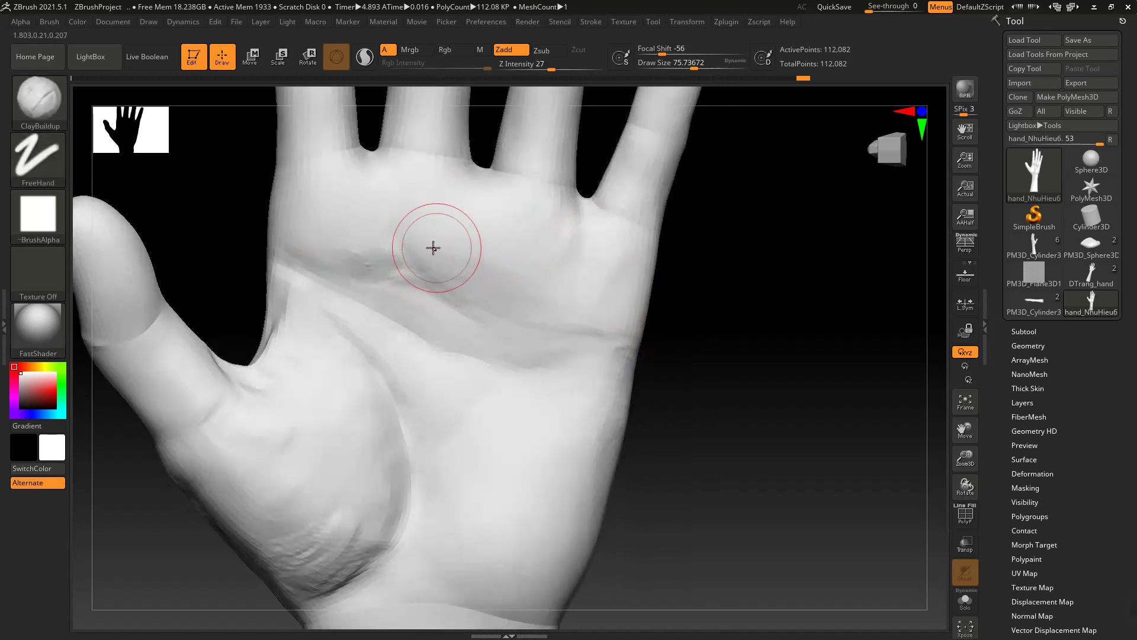
# Shape and smooth the palm pads beneath the index and middle fingers where they meet the crease
pyautogui.moveTo(622, 314)
pyautogui.keyDown('ctrl'); pyautogui.mouseDown(button='right')
pyautogui.moveTo(544, 263)
pyautogui.moveTo(513, 292)
pyautogui.moveTo(463, 296)
pyautogui.mouseUp(button='right'); pyautogui.keyUp('ctrl')
pyautogui.moveTo(463, 296)
pyautogui.keyDown('ctrl'); pyautogui.mouseDown(button='right')
pyautogui.moveTo(485, 335)
pyautogui.moveTo(472, 300)
pyautogui.moveTo(445, 330)
pyautogui.moveTo(485, 318)
pyautogui.moveTo(427, 226)
pyautogui.mouseUp(button='right'); pyautogui.keyUp('ctrl')
pyautogui.keyDown('shift'); pyautogui.moveTo(428, 226); pyautogui.dragTo(533, 226); pyautogui.keyUp('shift')
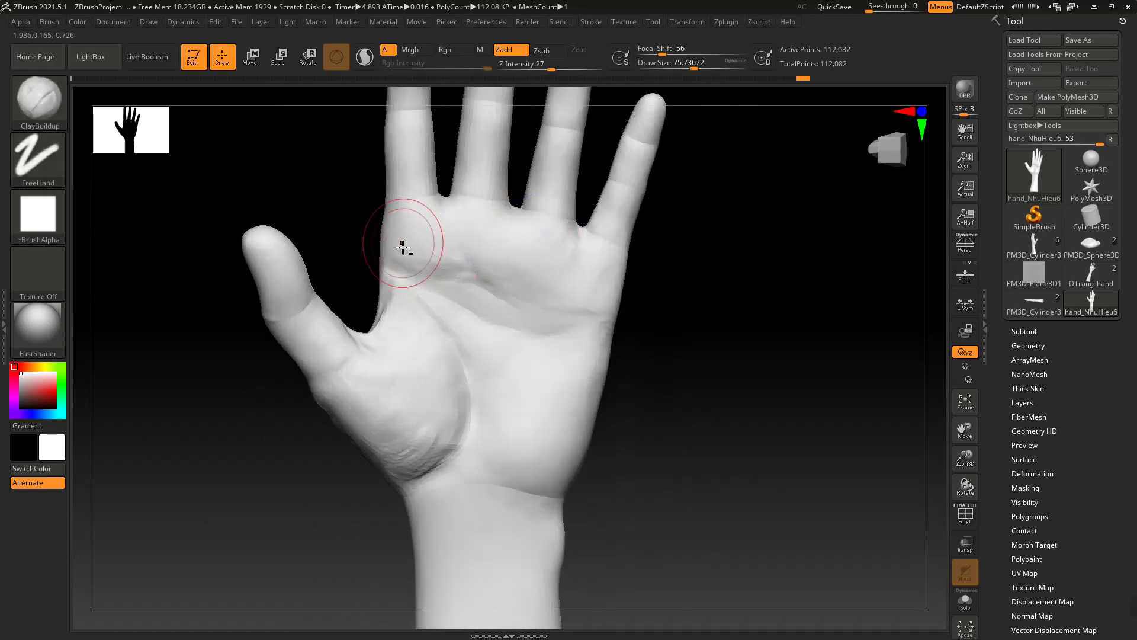
pyautogui.moveTo(489, 241); pyautogui.dragTo(486, 240, button='right')
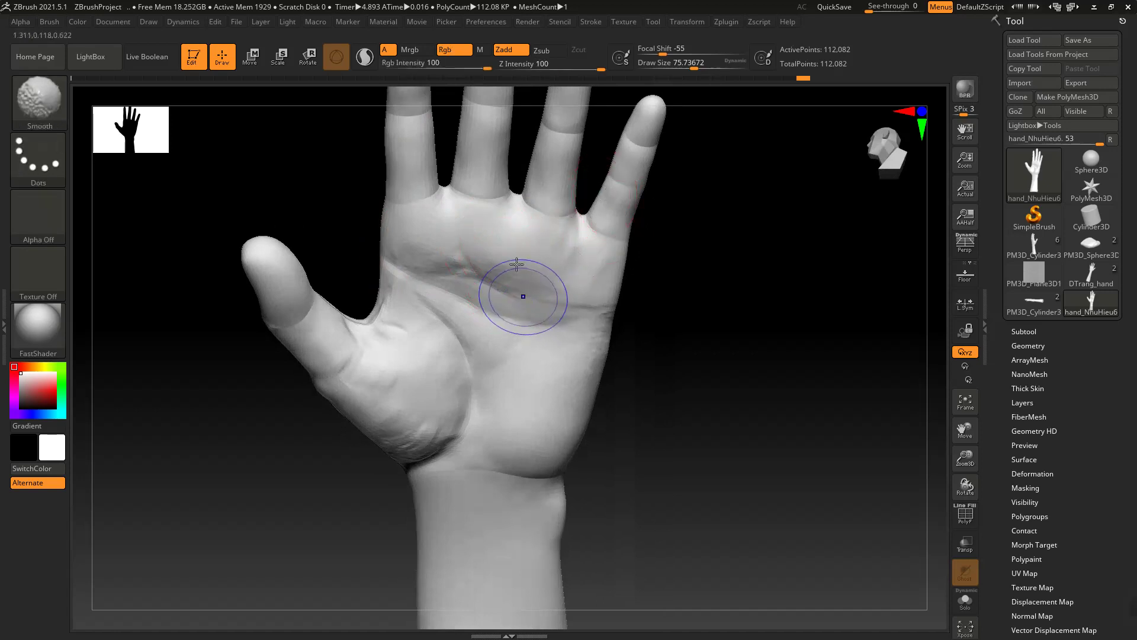
pyautogui.moveTo(521, 297); pyautogui.dragTo(489, 267, button='right')
pyautogui.keyDown('alt'); pyautogui.moveTo(561, 266); pyautogui.dragTo(546, 321, button='right'); pyautogui.keyUp('alt')
pyautogui.moveTo(545, 338); pyautogui.dragTo(503, 307)
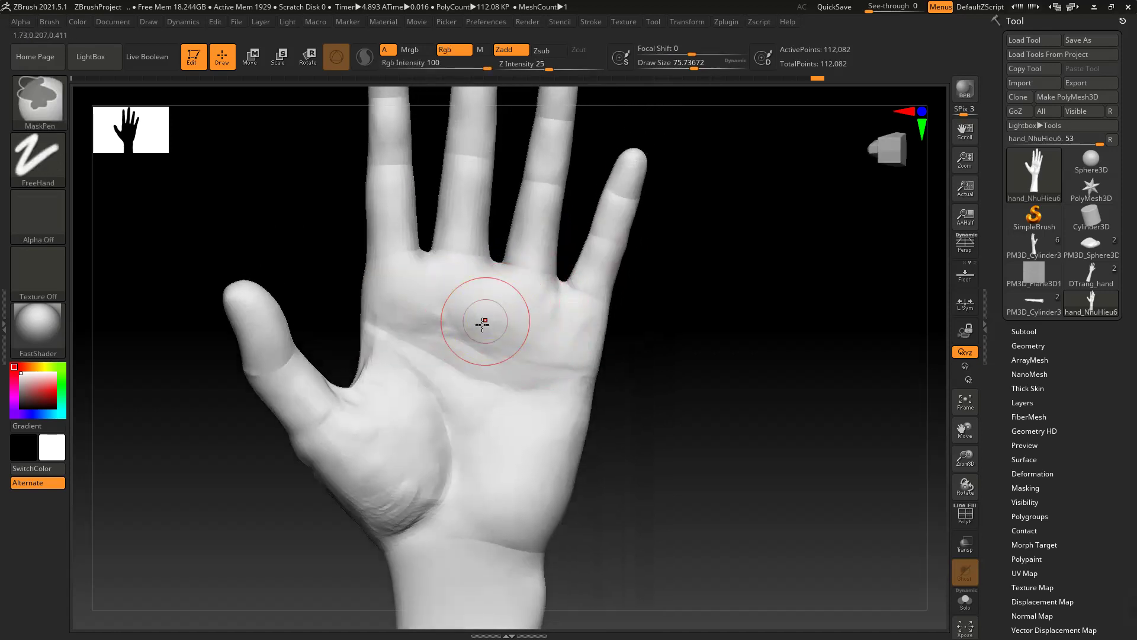
pyautogui.moveTo(495, 325); pyautogui.dragTo(537, 350, button='right')
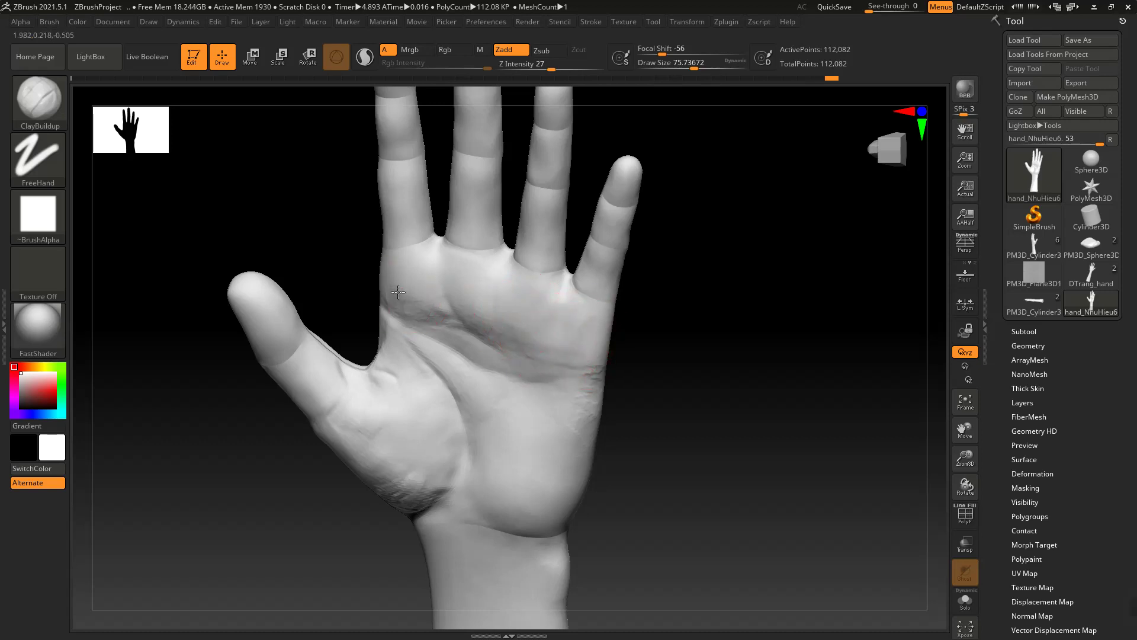
# Inspect the back and thumb side of the hand, then examine the palm side of the thumb base up close
pyautogui.moveTo(447, 275)
pyautogui.mouseDown(button='right')
pyautogui.moveTo(573, 282)
pyautogui.moveTo(553, 257)
pyautogui.moveTo(529, 268)
pyautogui.moveTo(502, 249)
pyautogui.mouseUp(button='right')
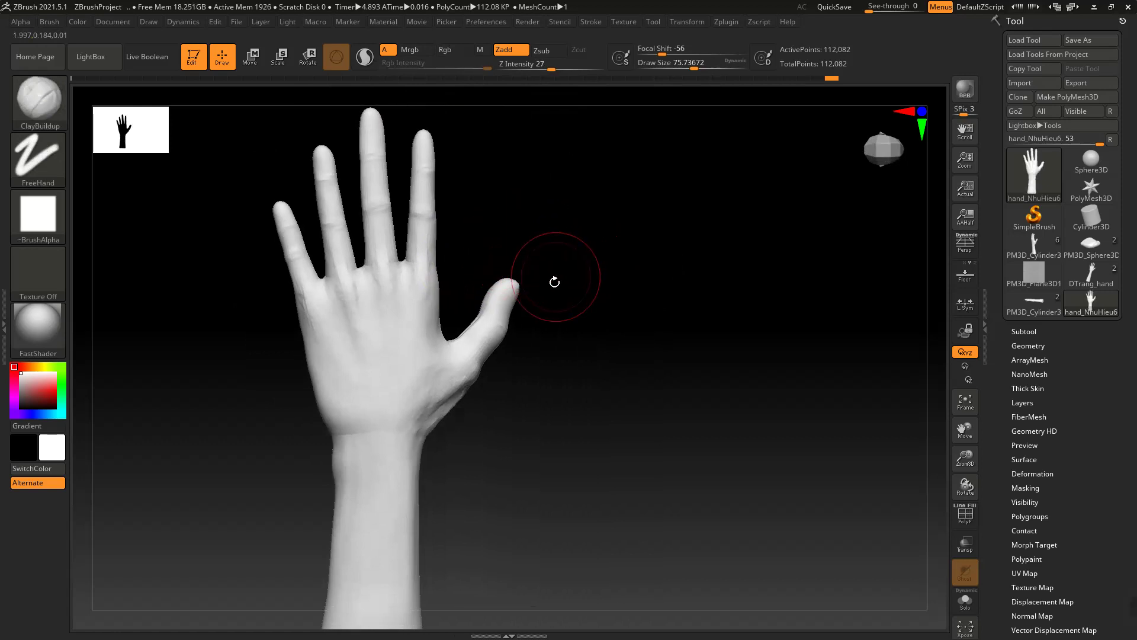
pyautogui.moveTo(553, 282)
pyautogui.keyDown('alt'); pyautogui.mouseDown(button='right')
pyautogui.moveTo(511, 350)
pyautogui.moveTo(526, 344)
pyautogui.mouseUp(button='right'); pyautogui.keyUp('alt')
pyautogui.moveTo(526, 343)
pyautogui.mouseDown(button='right')
pyautogui.moveTo(485, 364)
pyautogui.moveTo(521, 401)
pyautogui.mouseUp(button='right')
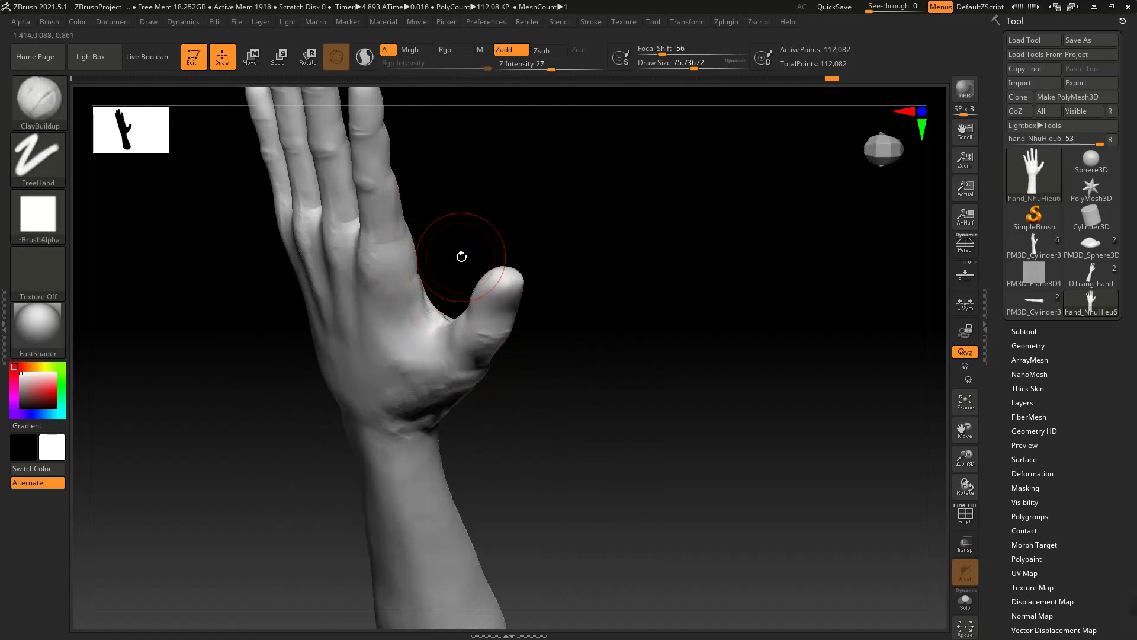
pyautogui.keyDown('shift'); pyautogui.moveTo(462, 254); pyautogui.dragTo(426, 255, button='right'); pyautogui.keyUp('shift')
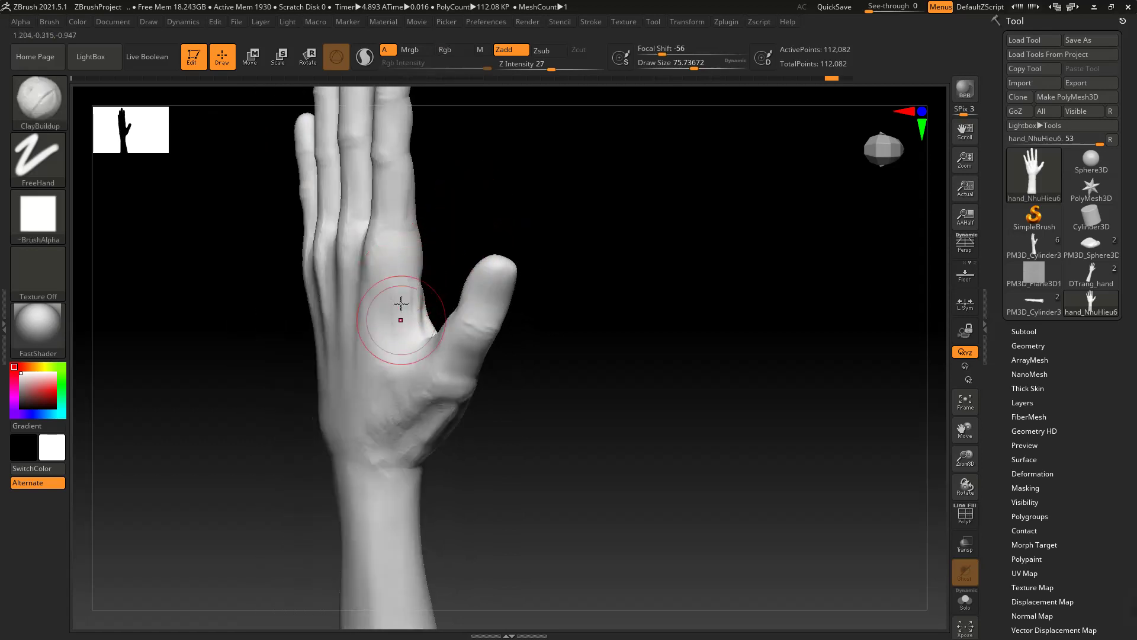
pyautogui.moveTo(401, 303); pyautogui.dragTo(427, 279, button='right')
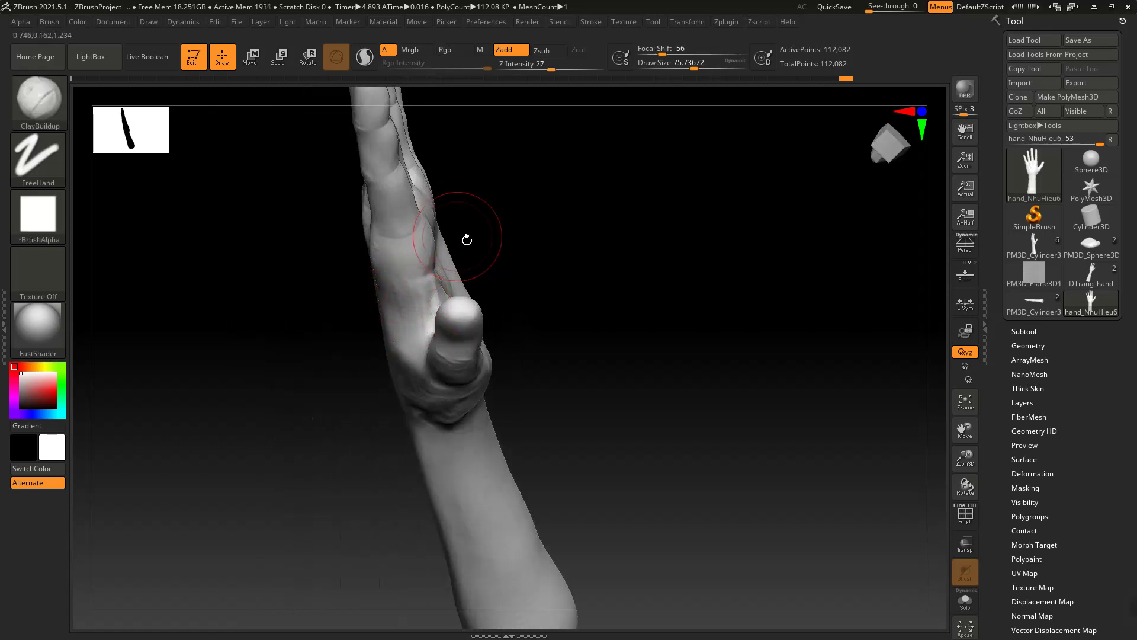
pyautogui.moveTo(467, 240); pyautogui.dragTo(475, 195, button='right')
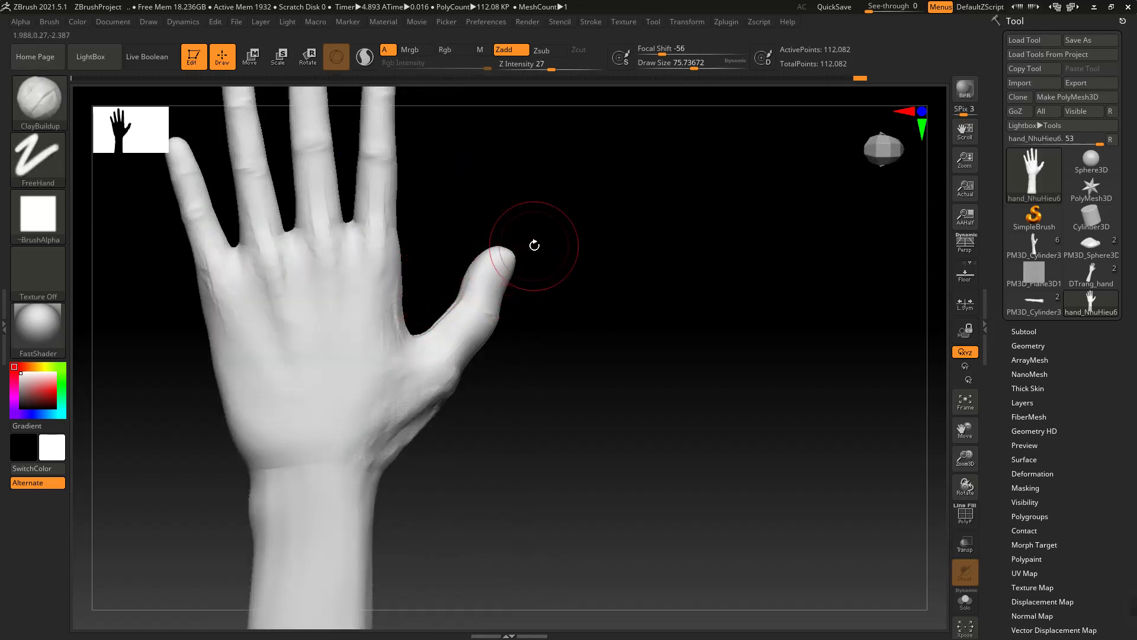
pyautogui.moveTo(426, 269); pyautogui.dragTo(403, 279, button='right')
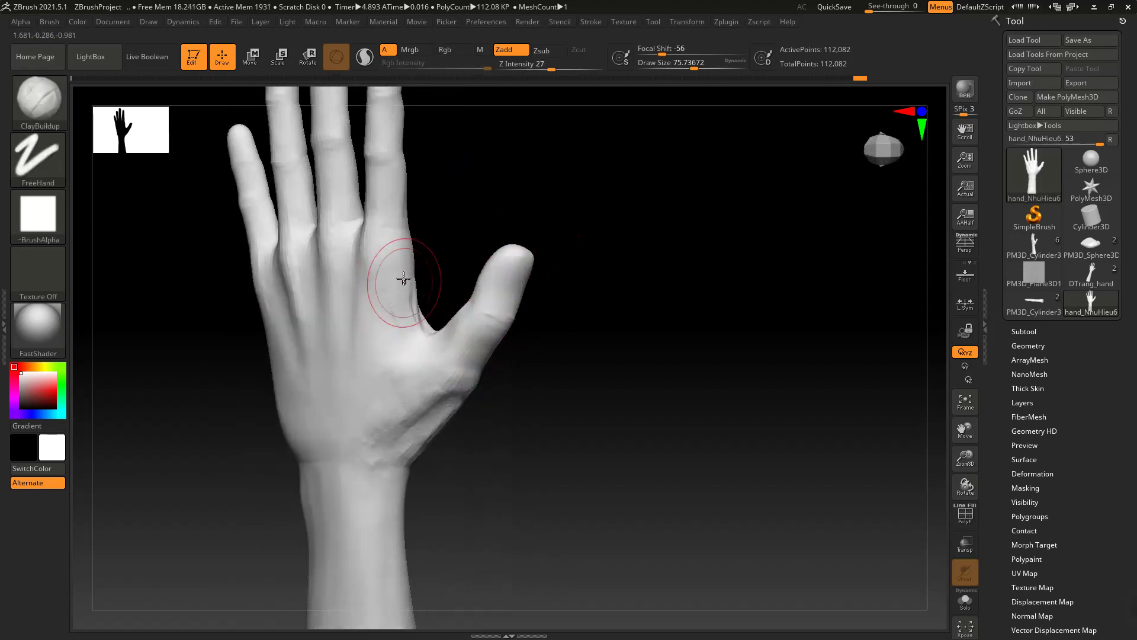
pyautogui.moveTo(451, 234)
pyautogui.mouseDown(button='right')
pyautogui.moveTo(460, 267)
pyautogui.moveTo(436, 254)
pyautogui.moveTo(484, 336)
pyautogui.moveTo(563, 398)
pyautogui.moveTo(616, 264)
pyautogui.moveTo(677, 259)
pyautogui.moveTo(723, 304)
pyautogui.moveTo(667, 279)
pyautogui.moveTo(368, 396)
pyautogui.moveTo(404, 373)
pyautogui.moveTo(381, 300)
pyautogui.moveTo(436, 223)
pyautogui.moveTo(472, 246)
pyautogui.moveTo(491, 280)
pyautogui.mouseUp(button='right')
pyautogui.rightClick(492, 279)
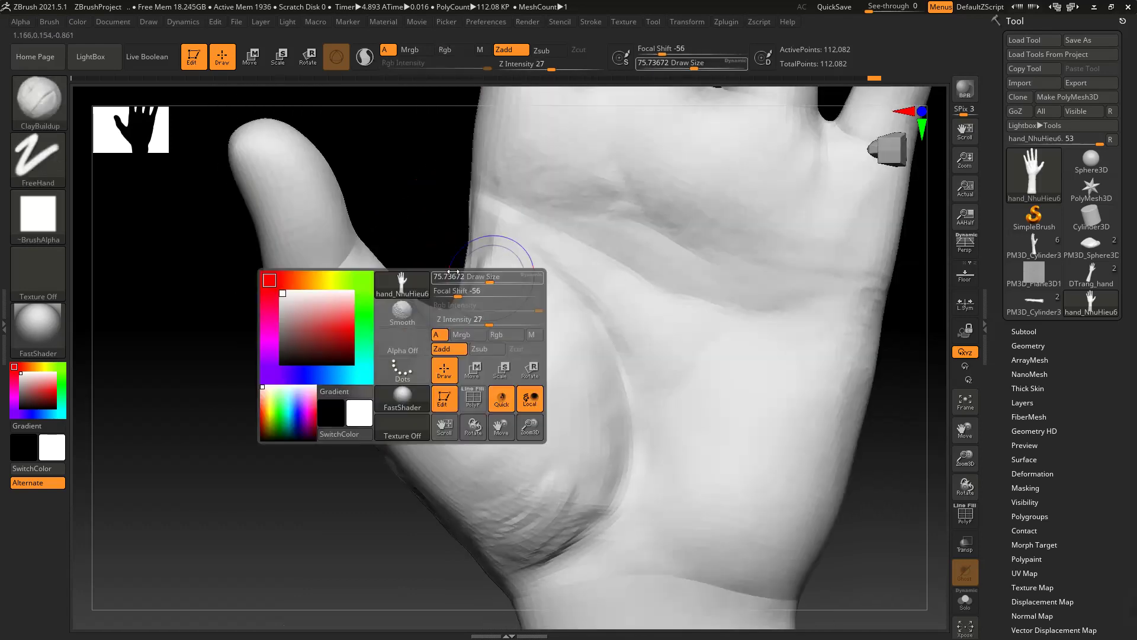
# Set the ClayBuildup draw size to 47.91 and sculpt the inner side of the thumb below its tip segment
pyautogui.moveTo(383, 277)
pyautogui.mouseDown(button='right')
pyautogui.moveTo(373, 241)
pyautogui.moveTo(386, 280)
pyautogui.mouseUp(button='right')
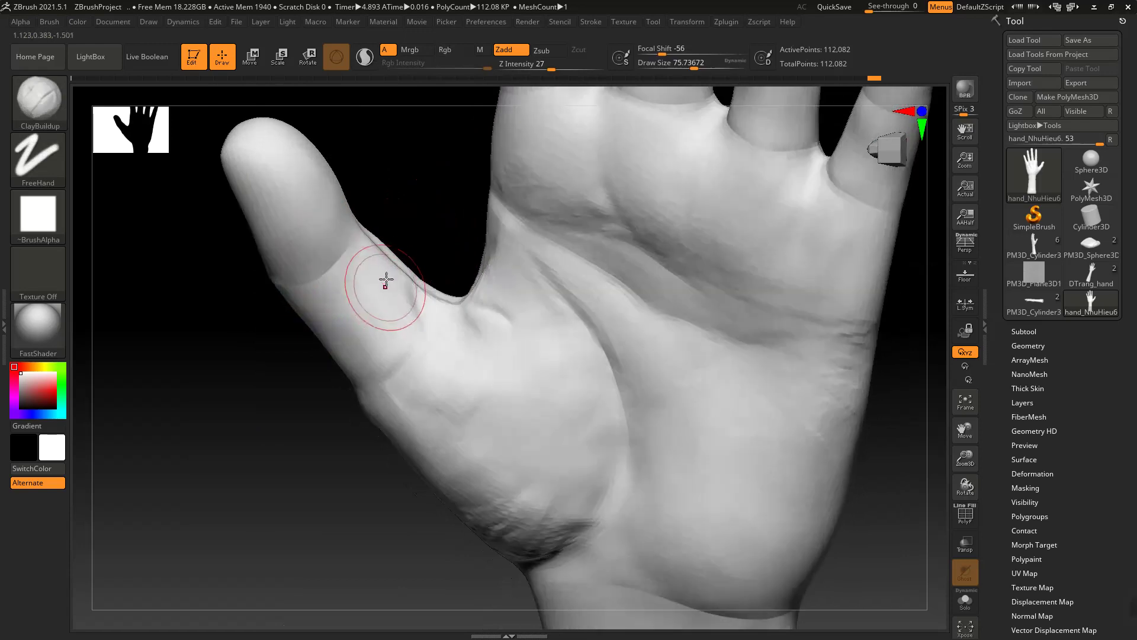
pyautogui.press('s')
pyautogui.moveTo(385, 280); pyautogui.dragTo(380, 280)
pyautogui.moveTo(449, 284)
pyautogui.mouseDown(button='right')
pyautogui.moveTo(474, 330)
pyautogui.moveTo(444, 254)
pyautogui.mouseUp(button='right')
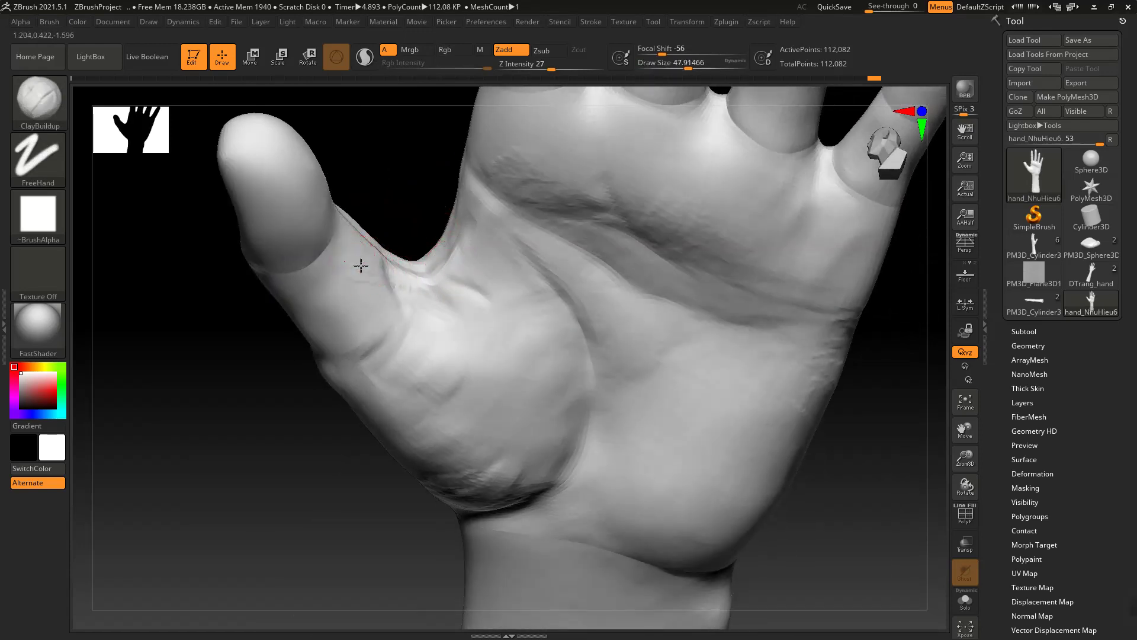
pyautogui.moveTo(350, 257); pyautogui.dragTo(301, 303, button='right')
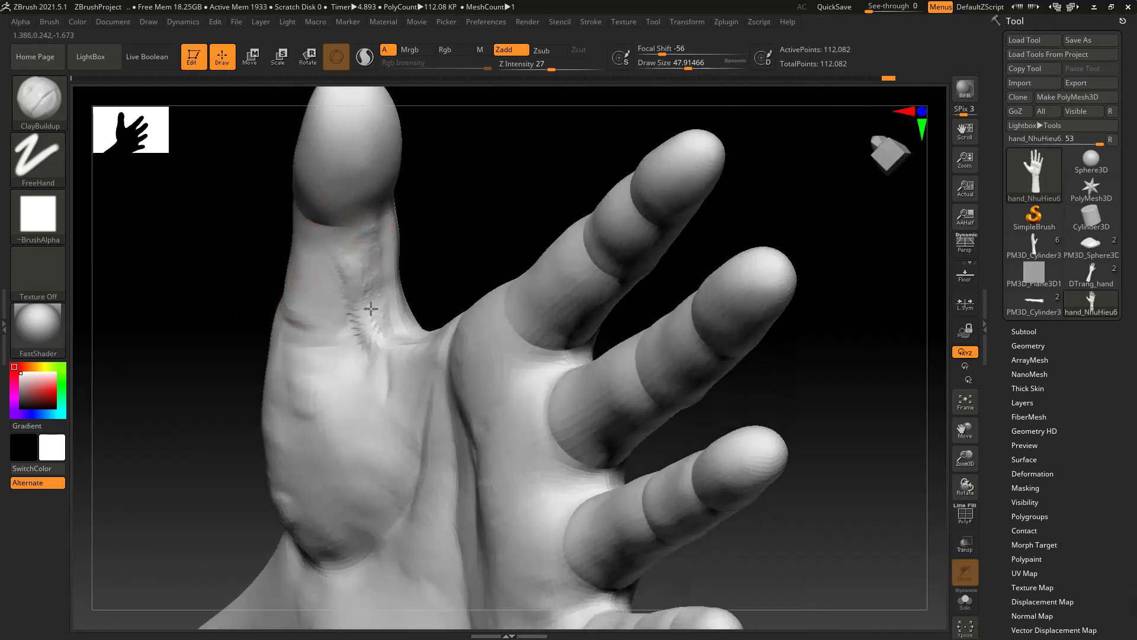
pyautogui.moveTo(371, 309); pyautogui.dragTo(469, 205, button='right')
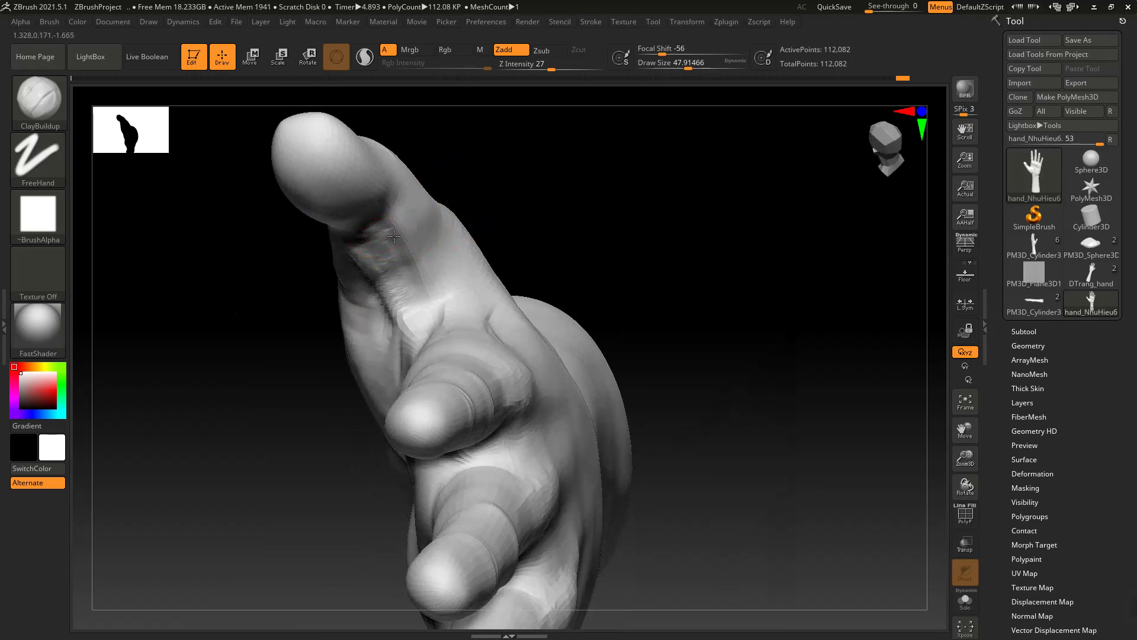
pyautogui.moveTo(508, 215); pyautogui.dragTo(376, 238, button='right')
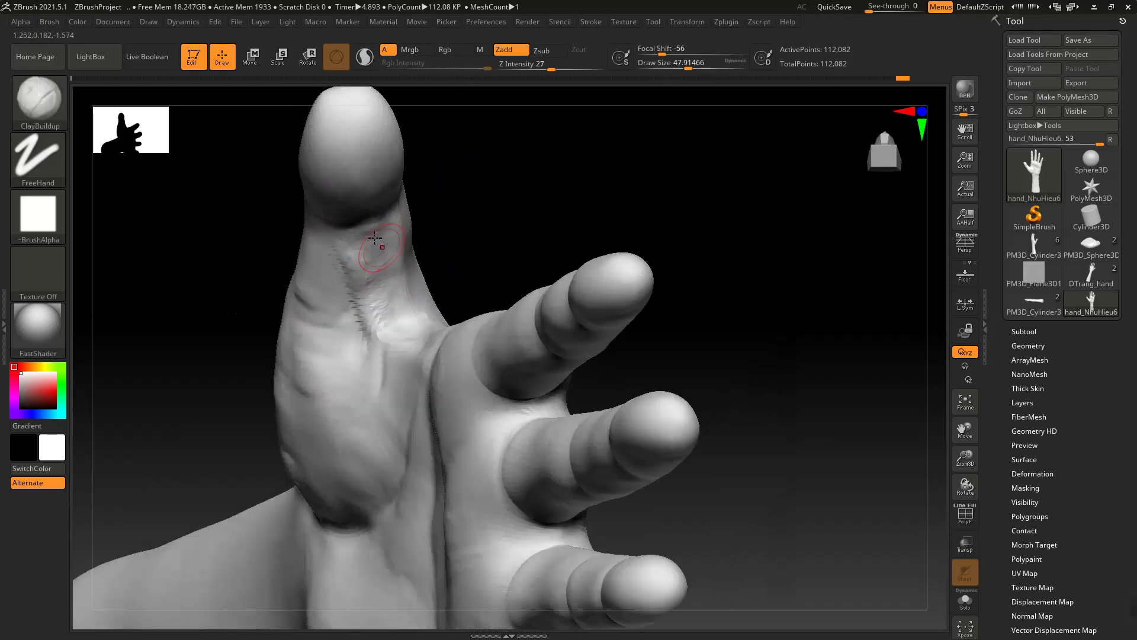
# Carve the fold along the thumb's inner side down into the web toward the index finger
pyautogui.moveTo(456, 232); pyautogui.dragTo(392, 235, button='right')
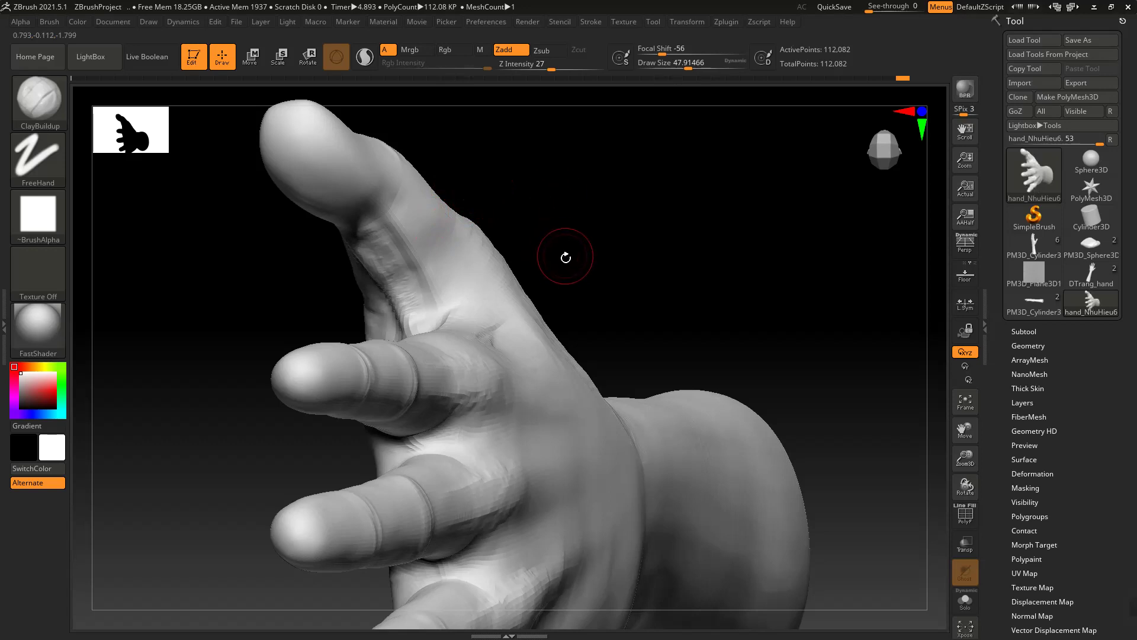
pyautogui.moveTo(558, 264)
pyautogui.mouseDown()
pyautogui.moveTo(563, 279)
pyautogui.moveTo(578, 262)
pyautogui.moveTo(503, 244)
pyautogui.moveTo(451, 274)
pyautogui.mouseUp()
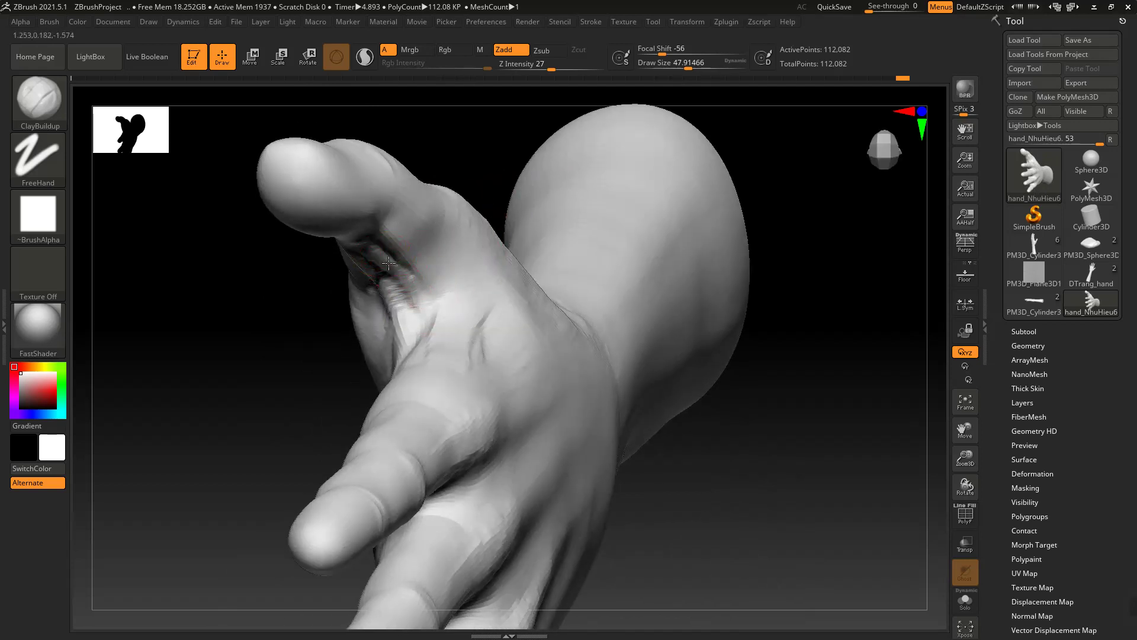
pyautogui.moveTo(407, 286); pyautogui.dragTo(408, 290)
pyautogui.moveTo(314, 373); pyautogui.dragTo(332, 353)
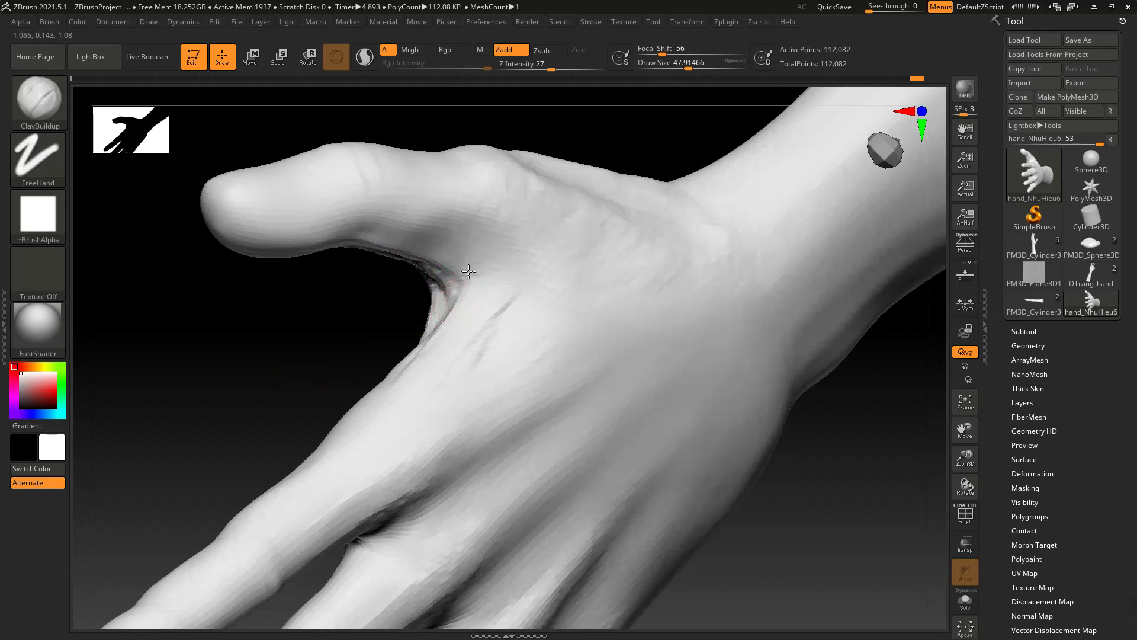
pyautogui.moveTo(460, 311); pyautogui.dragTo(374, 278, button='right')
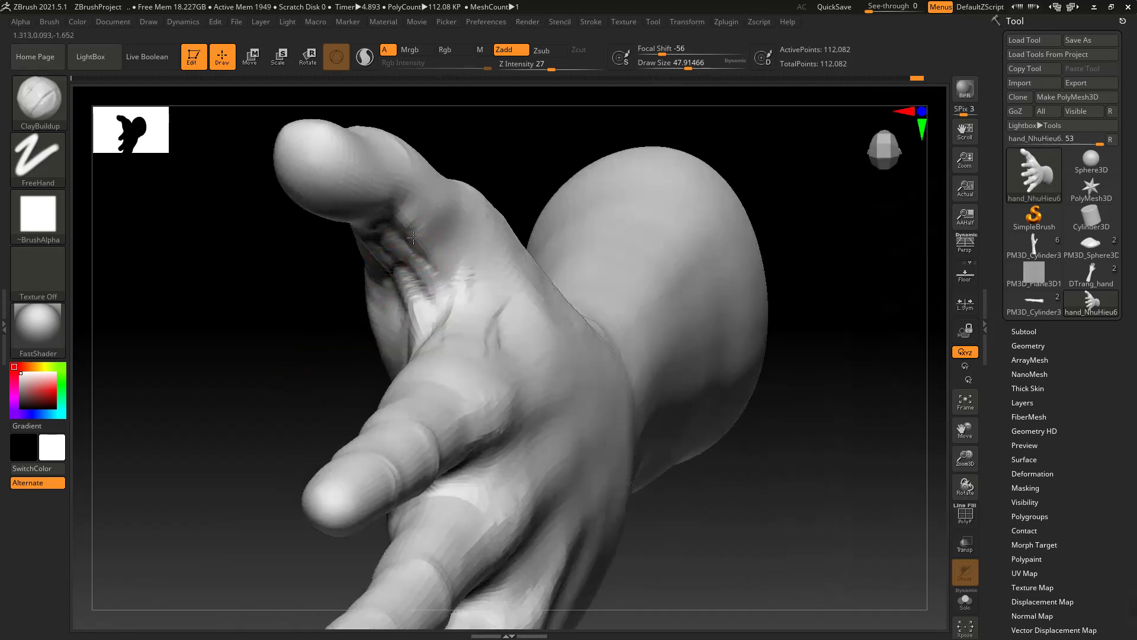
pyautogui.moveTo(438, 252); pyautogui.dragTo(388, 231, button='right')
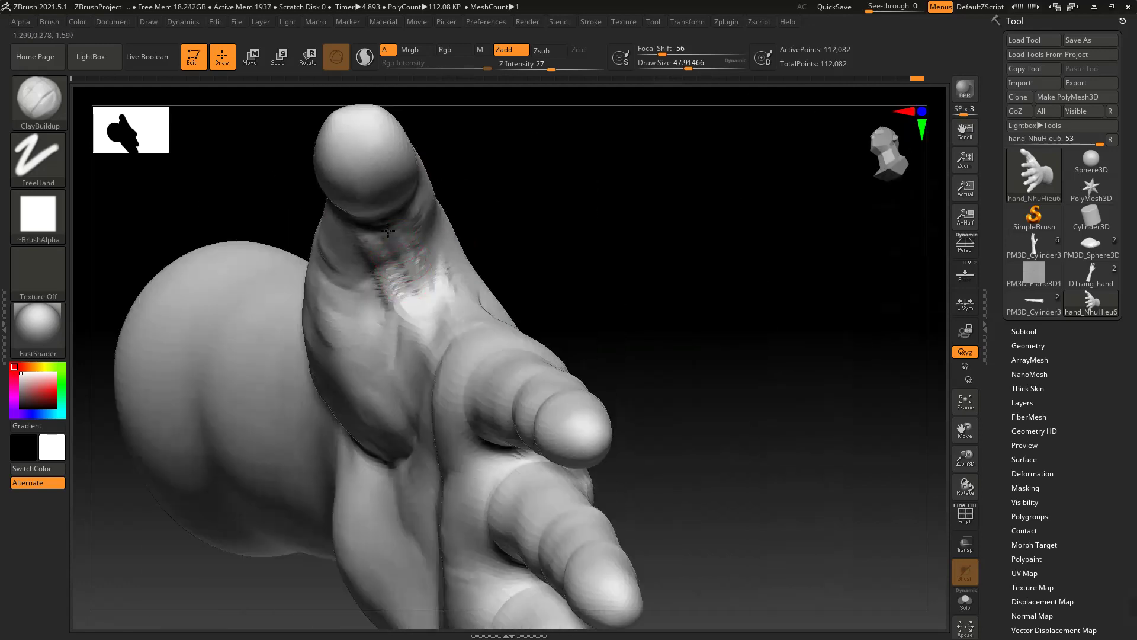
pyautogui.moveTo(438, 308)
pyautogui.mouseDown(button='right')
pyautogui.moveTo(419, 306)
pyautogui.moveTo(396, 261)
pyautogui.mouseUp(button='right')
# Set the draw size to 93.57 and build up the carved fold between the thumb and its web with ClayBuildup
pyautogui.press('space')
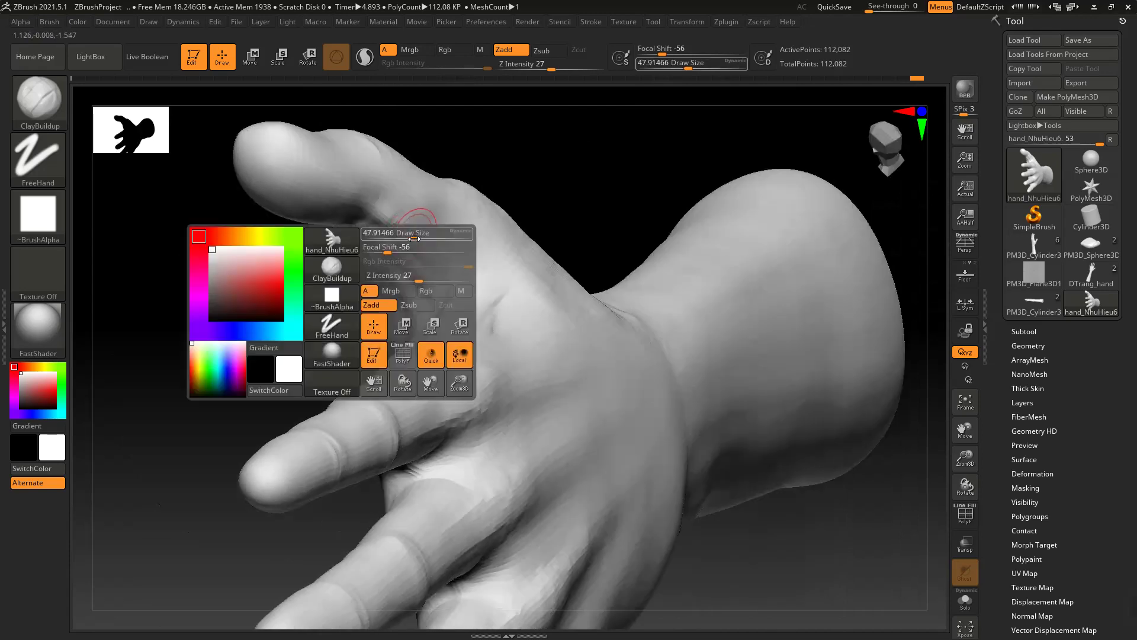
pyautogui.moveTo(396, 233); pyautogui.dragTo(409, 234)
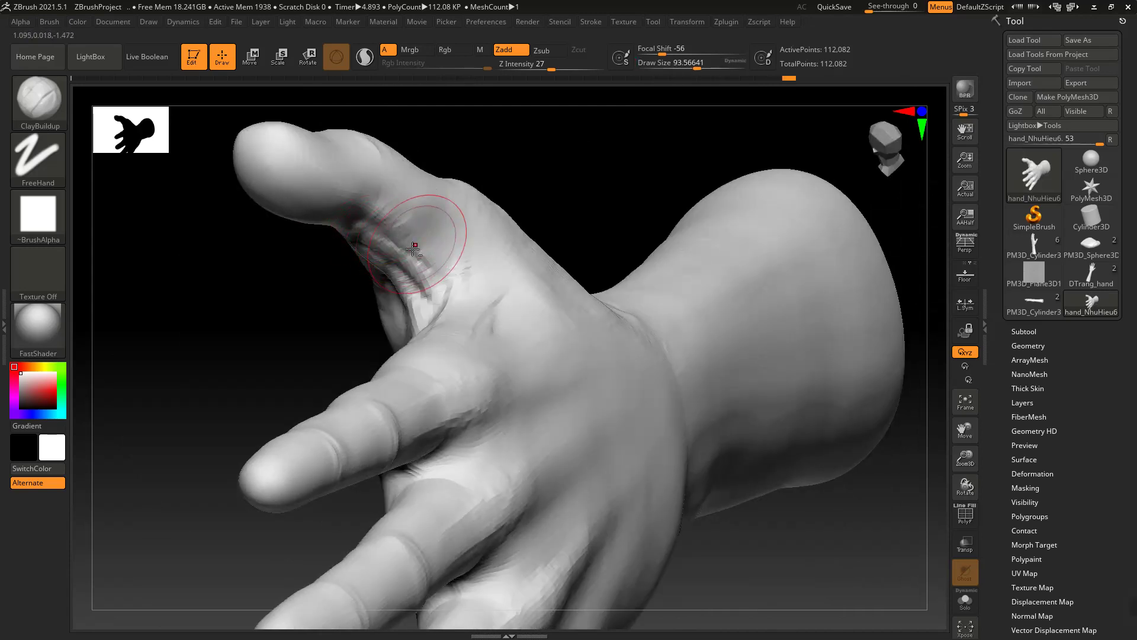
pyautogui.moveTo(424, 263)
pyautogui.mouseDown(button='right')
pyautogui.moveTo(407, 230)
pyautogui.moveTo(416, 255)
pyautogui.mouseUp(button='right')
pyautogui.moveTo(424, 296)
pyautogui.mouseDown(button='right')
pyautogui.moveTo(426, 256)
pyautogui.moveTo(436, 262)
pyautogui.mouseUp(button='right')
pyautogui.moveTo(430, 303); pyautogui.dragTo(408, 222, button='right')
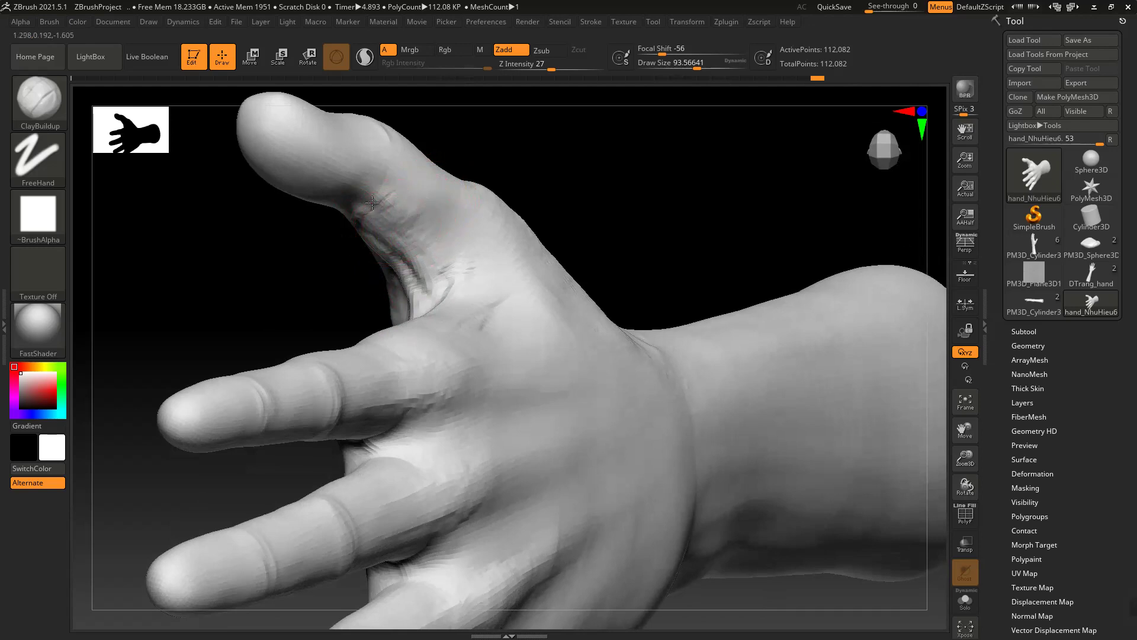
pyautogui.moveTo(355, 195)
pyautogui.mouseDown(button='right')
pyautogui.moveTo(412, 256)
pyautogui.moveTo(393, 253)
pyautogui.moveTo(416, 240)
pyautogui.moveTo(427, 296)
pyautogui.moveTo(394, 221)
pyautogui.moveTo(462, 294)
pyautogui.moveTo(434, 284)
pyautogui.moveTo(457, 312)
pyautogui.moveTo(409, 318)
pyautogui.mouseUp(button='right')
# Rework the back of the hand between the thumb web and the index knuckle, softening the wrinkles there
pyautogui.moveTo(361, 367)
pyautogui.mouseDown(button='right')
pyautogui.moveTo(452, 254)
pyautogui.moveTo(629, 246)
pyautogui.moveTo(548, 361)
pyautogui.moveTo(557, 333)
pyautogui.moveTo(468, 379)
pyautogui.moveTo(436, 338)
pyautogui.moveTo(508, 305)
pyautogui.mouseUp(button='right')
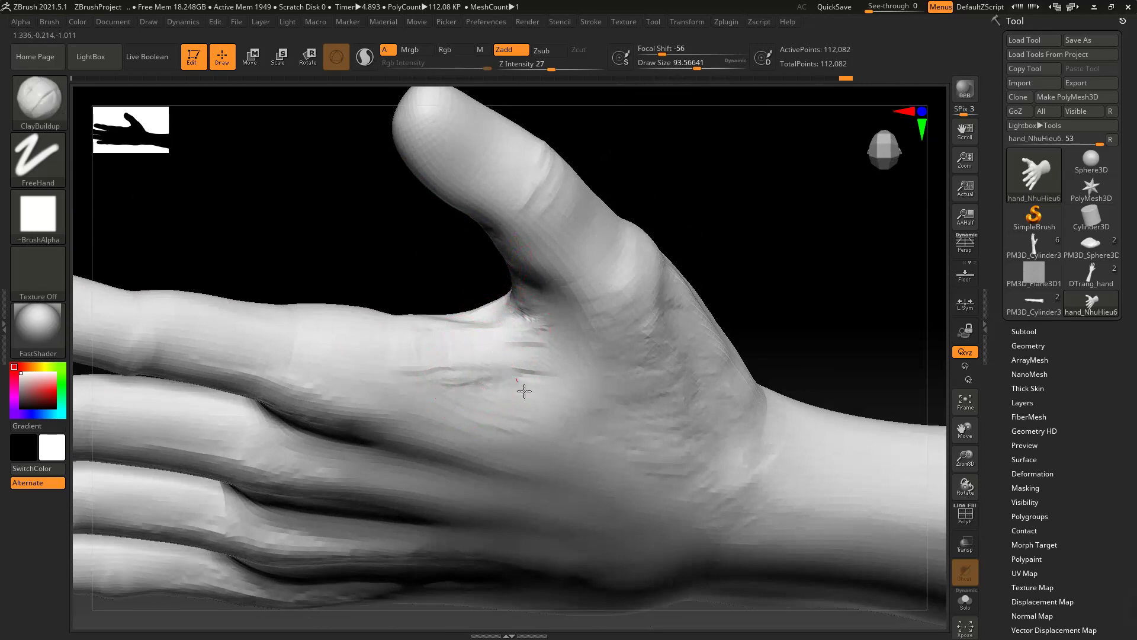
pyautogui.moveTo(548, 377); pyautogui.dragTo(452, 395, button='right')
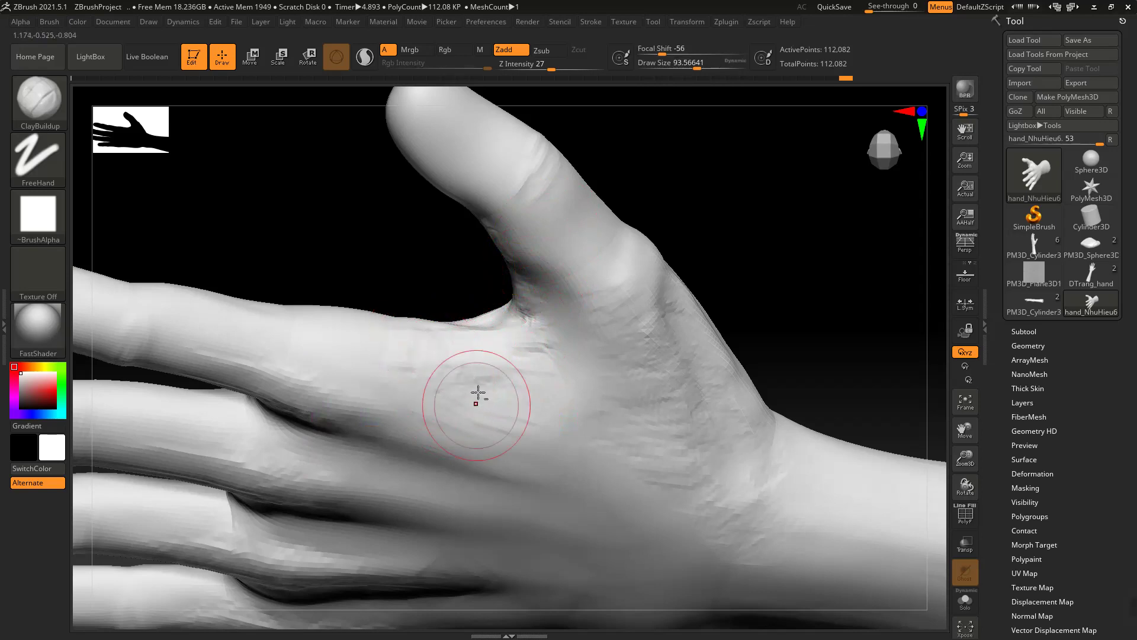
pyautogui.moveTo(468, 320)
pyautogui.mouseDown(button='right')
pyautogui.moveTo(554, 252)
pyautogui.moveTo(414, 297)
pyautogui.moveTo(543, 268)
pyautogui.moveTo(516, 240)
pyautogui.moveTo(517, 295)
pyautogui.moveTo(530, 240)
pyautogui.mouseUp(button='right')
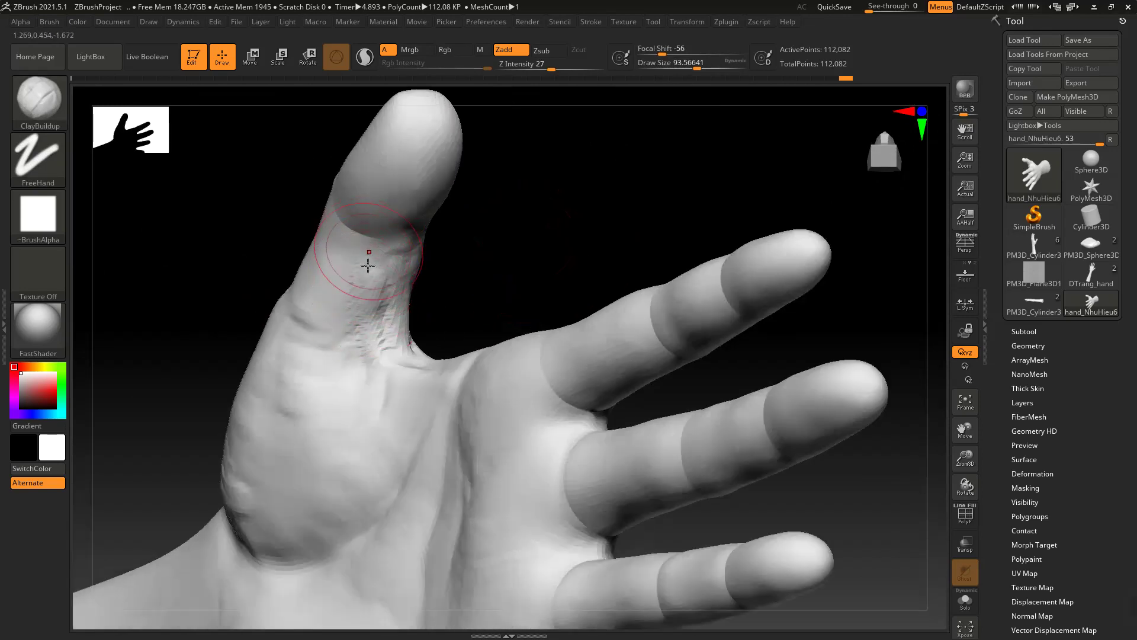
# Rework the palm side of the thumb's base segment and the upper thumb pad with ClayBuildup
pyautogui.moveTo(365, 285); pyautogui.dragTo(354, 275, button='right')
pyautogui.moveTo(355, 320); pyautogui.dragTo(459, 287, button='right')
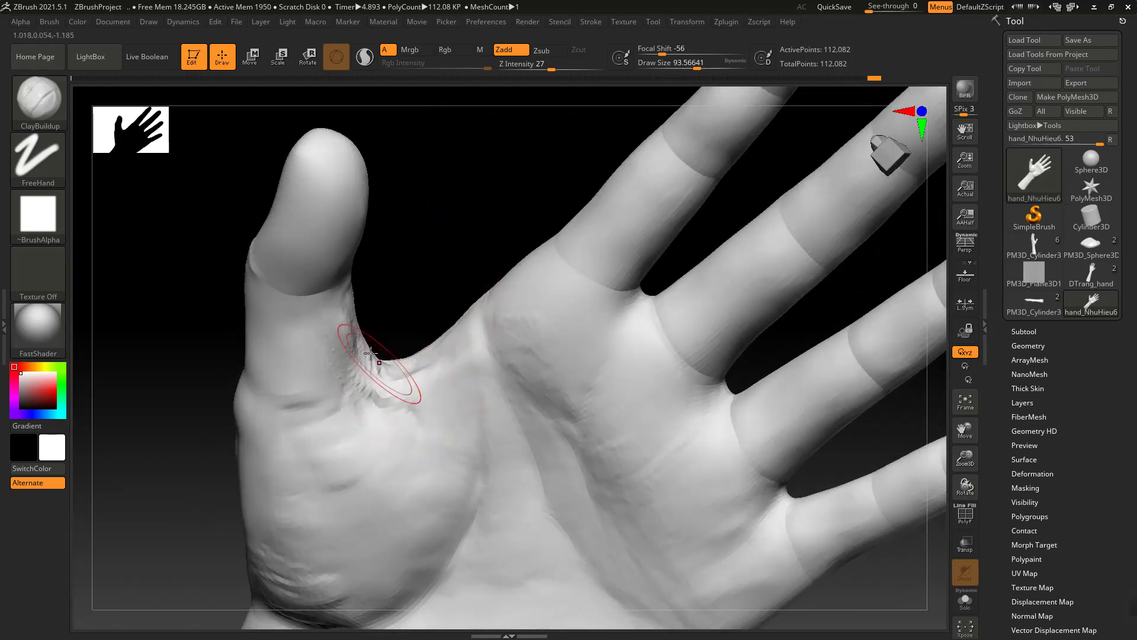
pyautogui.moveTo(338, 330); pyautogui.dragTo(375, 261, button='right')
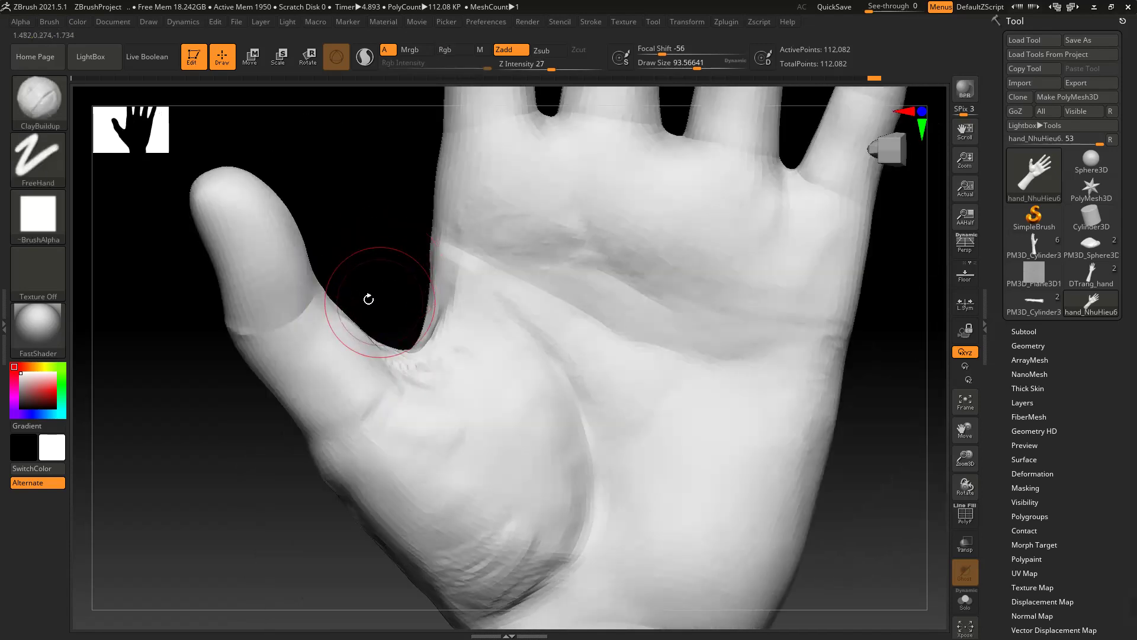
pyautogui.moveTo(368, 300); pyautogui.dragTo(293, 273, button='right')
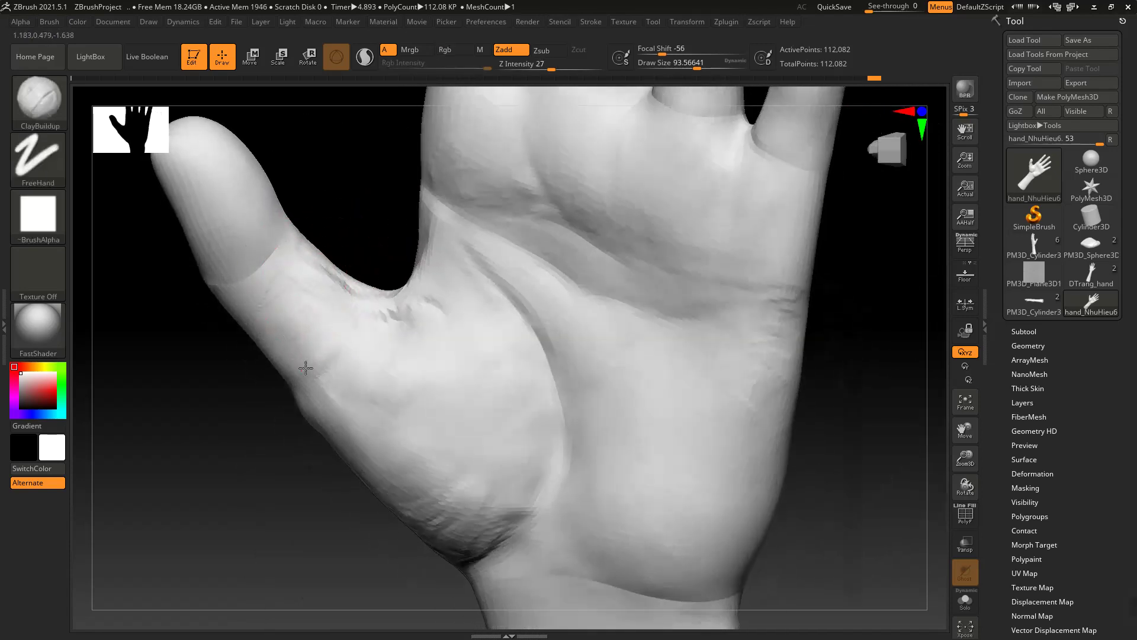
pyautogui.moveTo(306, 368)
pyautogui.mouseDown()
pyautogui.moveTo(333, 355)
pyautogui.moveTo(353, 370)
pyautogui.mouseUp()
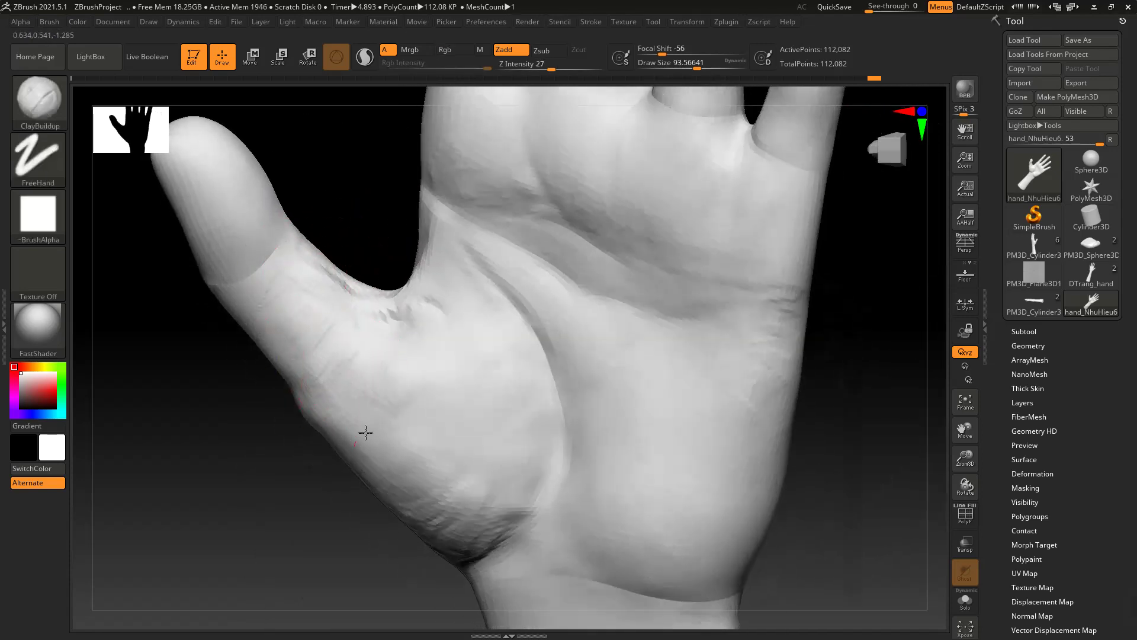
pyautogui.moveTo(395, 364); pyautogui.dragTo(375, 363, button='right')
pyautogui.moveTo(375, 363); pyautogui.dragTo(317, 330)
pyautogui.moveTo(318, 330); pyautogui.dragTo(358, 290, button='right')
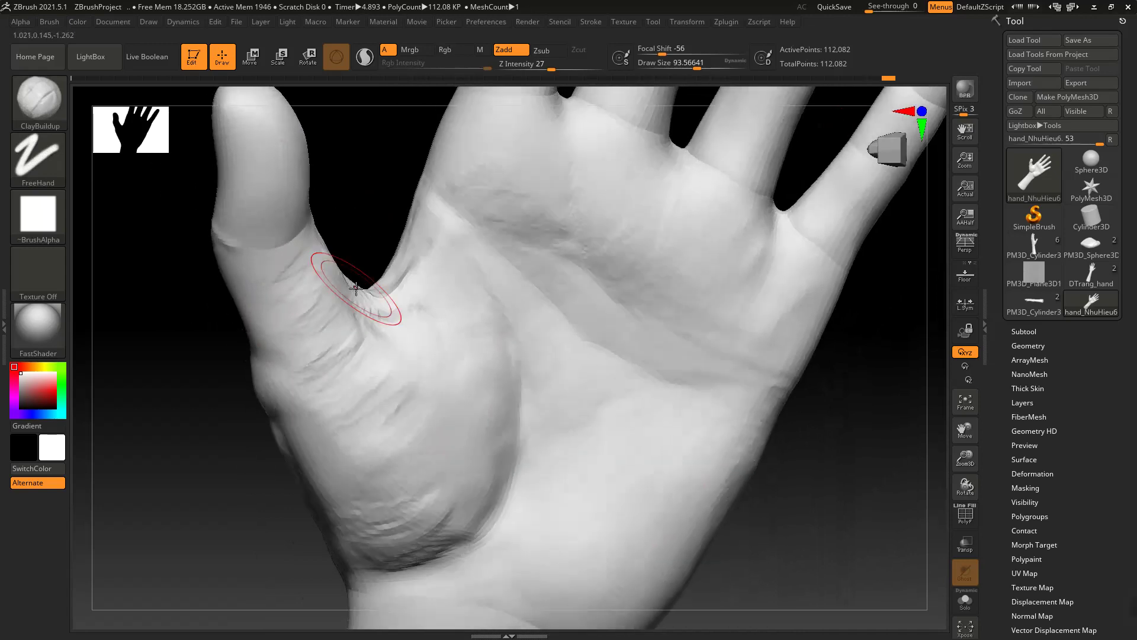
# Carve the crease across the thumb's base above the thumb pad with DamStandard, reducing the draw size to 52.72
pyautogui.press('b')
pyautogui.press('d')
pyautogui.click(724, 361)
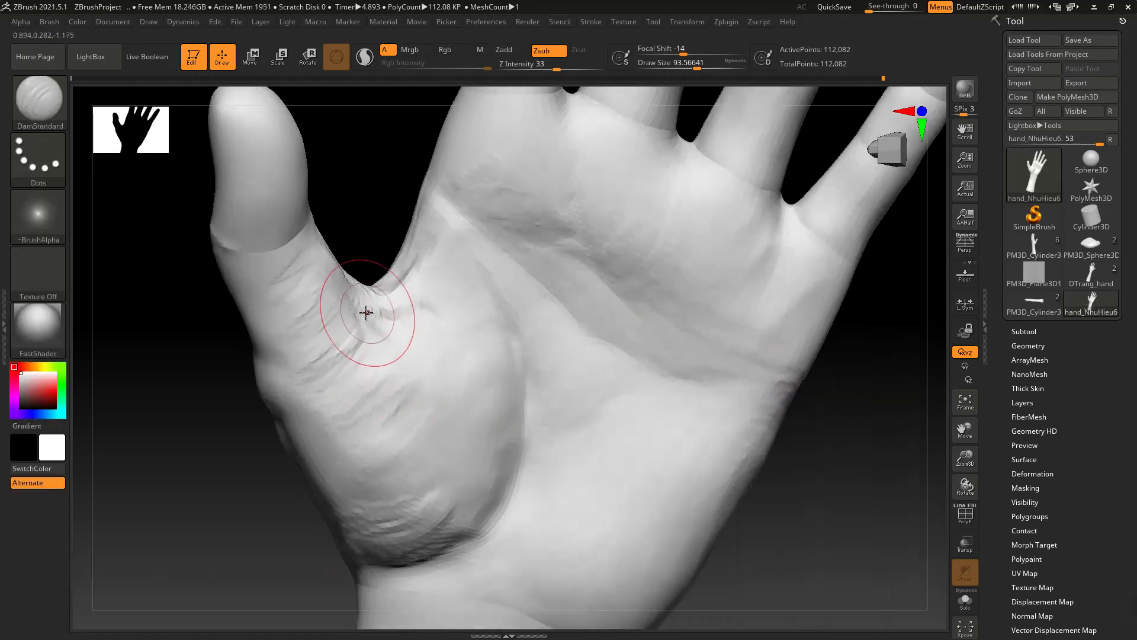
pyautogui.moveTo(359, 338)
pyautogui.mouseDown()
pyautogui.moveTo(320, 370)
pyautogui.moveTo(284, 376)
pyautogui.moveTo(295, 380)
pyautogui.mouseUp()
pyautogui.moveTo(326, 360)
pyautogui.mouseDown(button='right')
pyautogui.moveTo(363, 311)
pyautogui.moveTo(363, 328)
pyautogui.mouseUp(button='right')
pyautogui.press('space')
pyautogui.moveTo(363, 327); pyautogui.dragTo(318, 370)
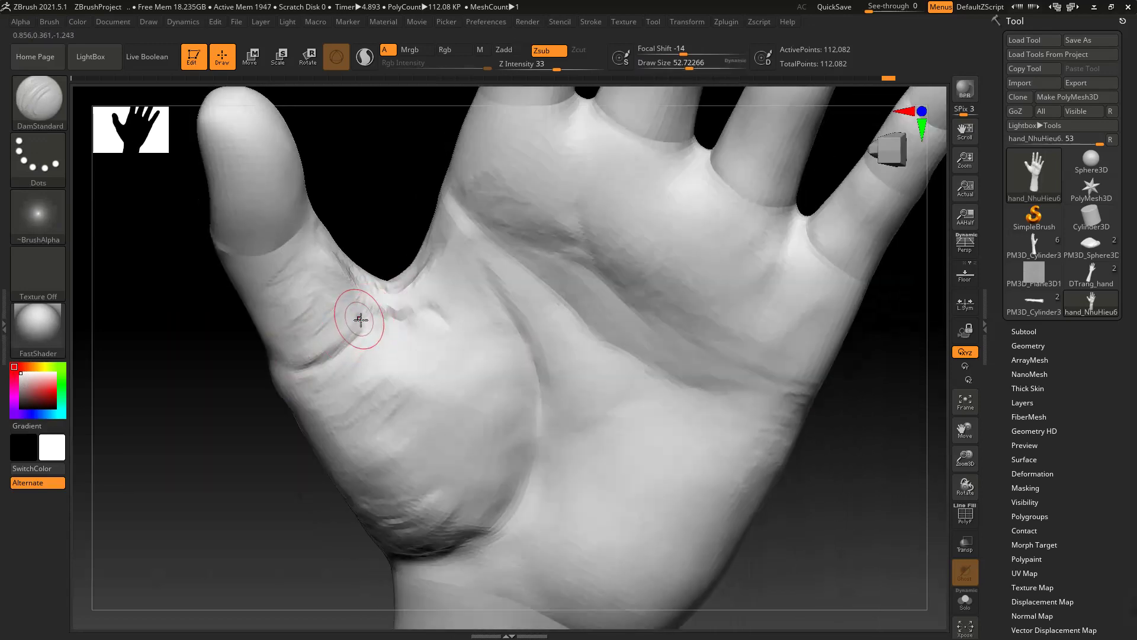
# Build up the palm side of the web between the thumb and index finger with ClayBuildup
pyautogui.moveTo(434, 305)
pyautogui.mouseDown(button='right')
pyautogui.moveTo(479, 260)
pyautogui.moveTo(445, 352)
pyautogui.mouseUp(button='right')
pyautogui.press('b')
pyautogui.click(146, 250)
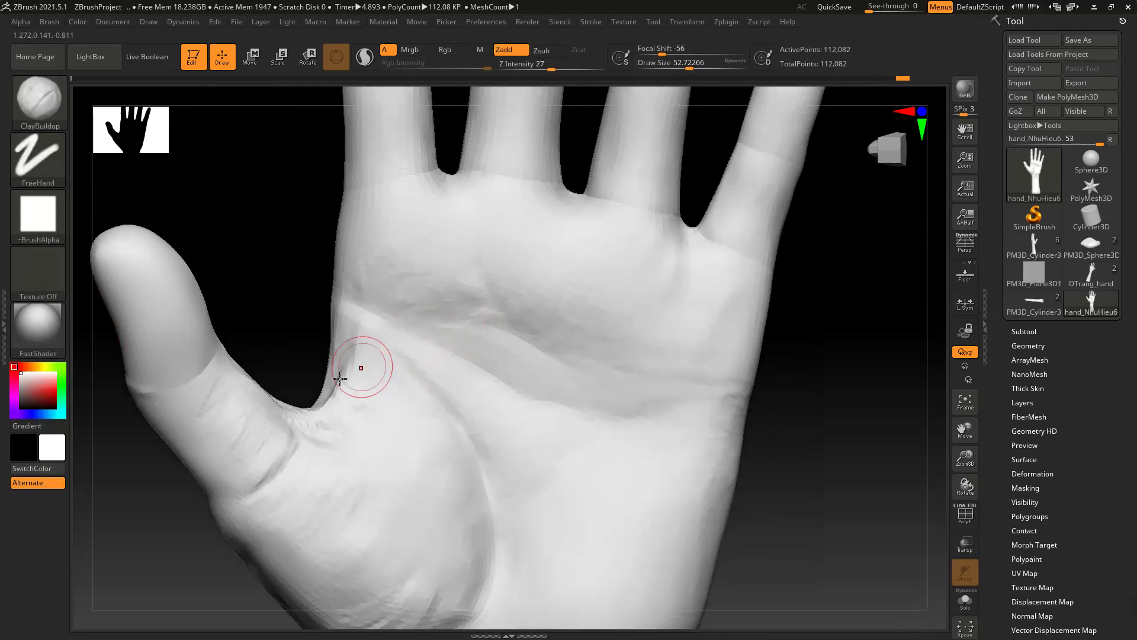
pyautogui.moveTo(361, 368)
pyautogui.mouseDown(button='right')
pyautogui.moveTo(328, 406)
pyautogui.moveTo(336, 411)
pyautogui.mouseUp(button='right')
pyautogui.moveTo(336, 412); pyautogui.dragTo(345, 392)
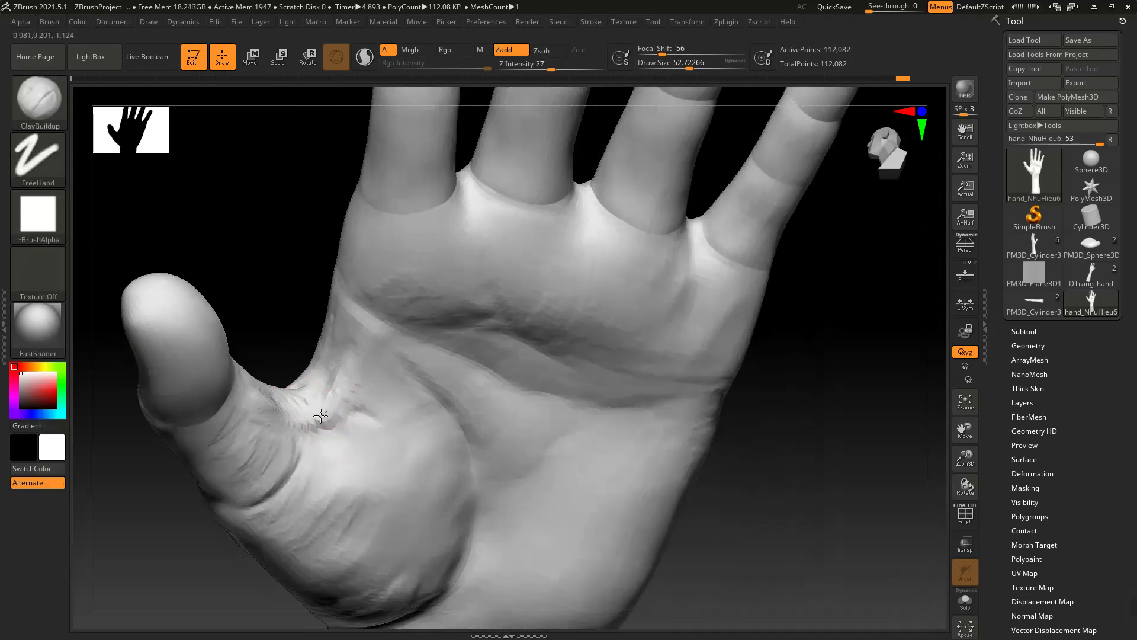
pyautogui.moveTo(332, 401); pyautogui.dragTo(261, 394, button='right')
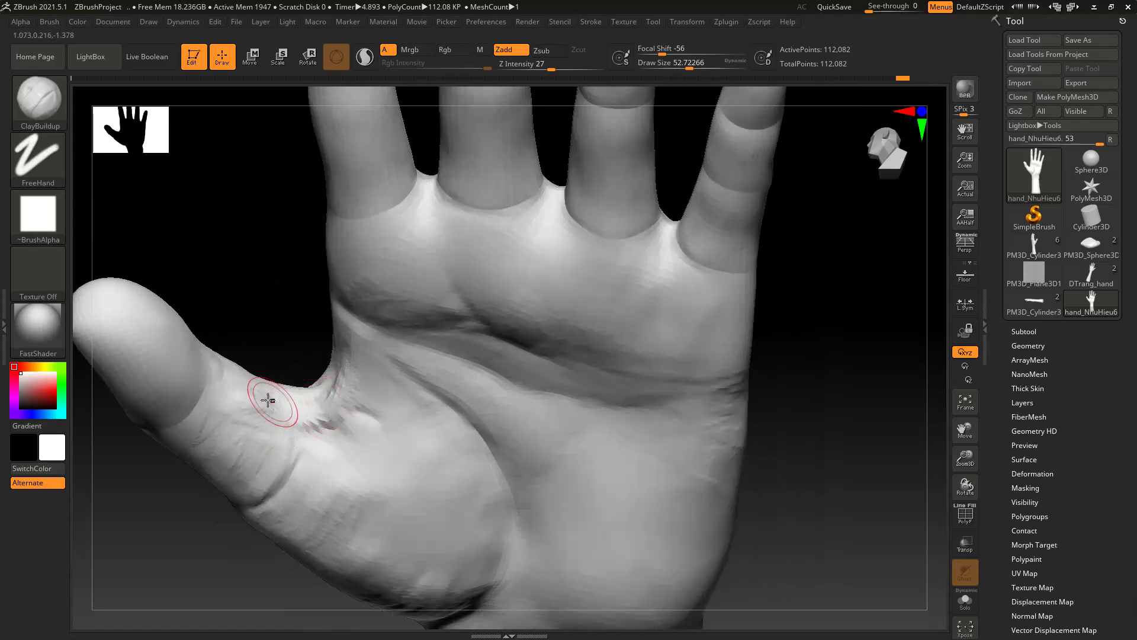
# Set the ClayBuildup focal shift to 23 and sculpt the skin folds where the thumb web meets the palm
pyautogui.rightClick(327, 395)
pyautogui.click(331, 393)
pyautogui.moveTo(338, 345); pyautogui.dragTo(334, 401, button='right')
pyautogui.moveTo(347, 395); pyautogui.dragTo(318, 410)
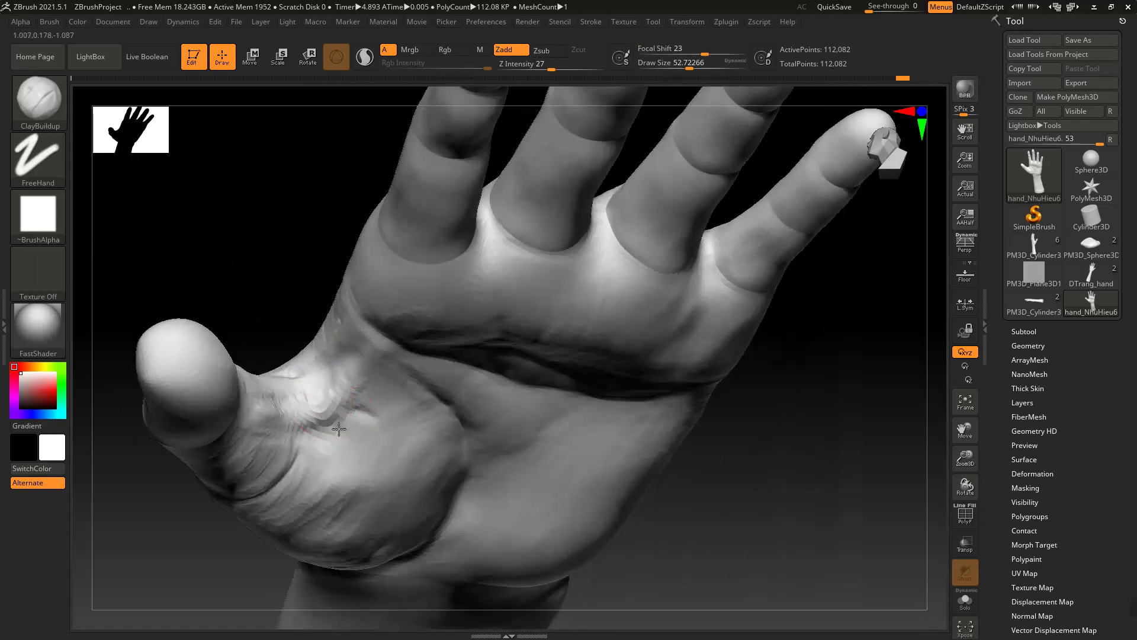
pyautogui.moveTo(367, 373)
pyautogui.mouseDown(button='right')
pyautogui.moveTo(364, 397)
pyautogui.moveTo(371, 333)
pyautogui.moveTo(367, 399)
pyautogui.moveTo(314, 464)
pyautogui.moveTo(303, 411)
pyautogui.mouseUp(button='right')
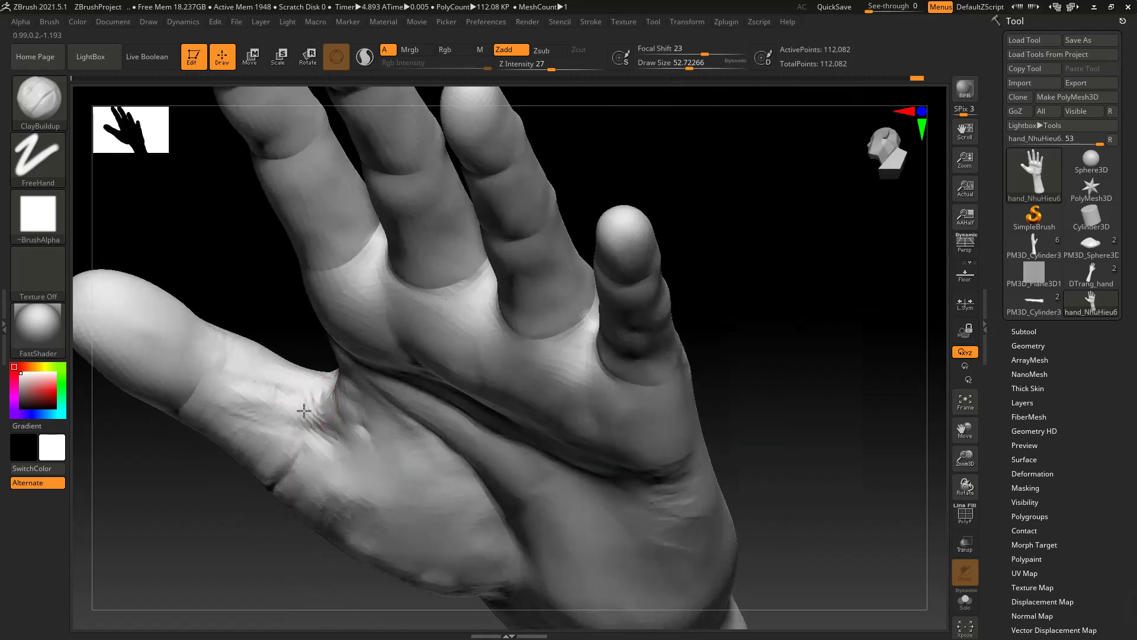
pyautogui.moveTo(237, 392)
pyautogui.mouseDown(button='right')
pyautogui.moveTo(322, 322)
pyautogui.moveTo(347, 320)
pyautogui.moveTo(309, 330)
pyautogui.moveTo(298, 321)
pyautogui.moveTo(339, 321)
pyautogui.moveTo(307, 383)
pyautogui.mouseUp(button='right')
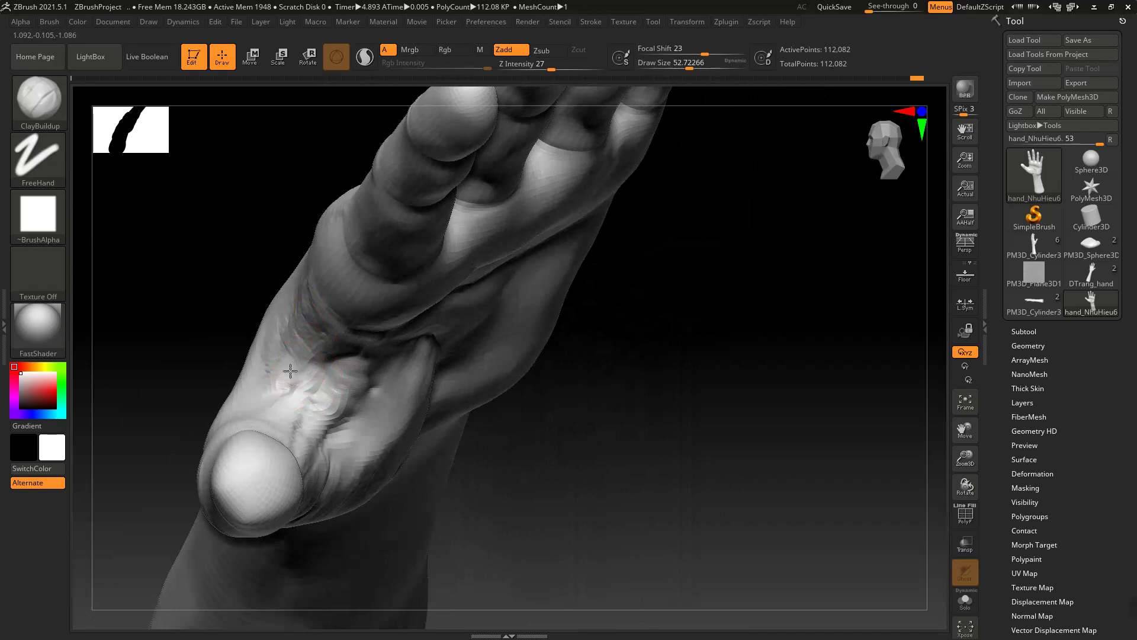
# Set the draw size to 66.36 and fill out the thumb web toward the base of the index finger
pyautogui.moveTo(314, 366); pyautogui.dragTo(308, 310, button='right')
pyautogui.press('space')
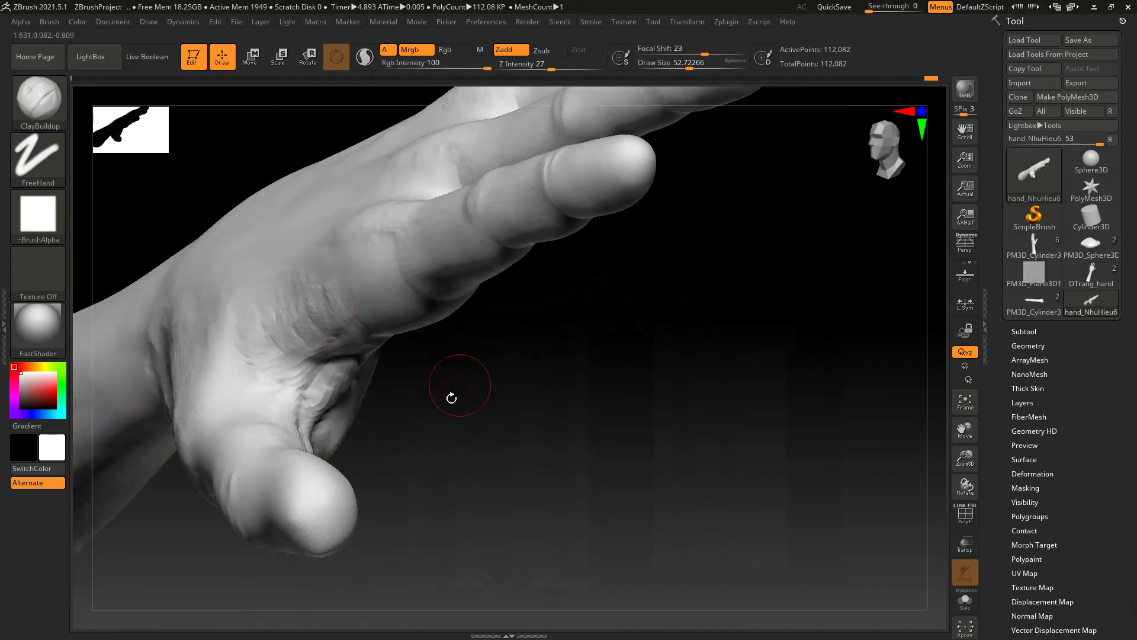
pyautogui.moveTo(452, 394); pyautogui.dragTo(345, 367, button='right')
pyautogui.press('space')
pyautogui.moveTo(345, 367); pyautogui.dragTo(345, 351)
pyautogui.moveTo(345, 351)
pyautogui.mouseDown(button='right')
pyautogui.moveTo(318, 377)
pyautogui.moveTo(348, 287)
pyautogui.mouseUp(button='right')
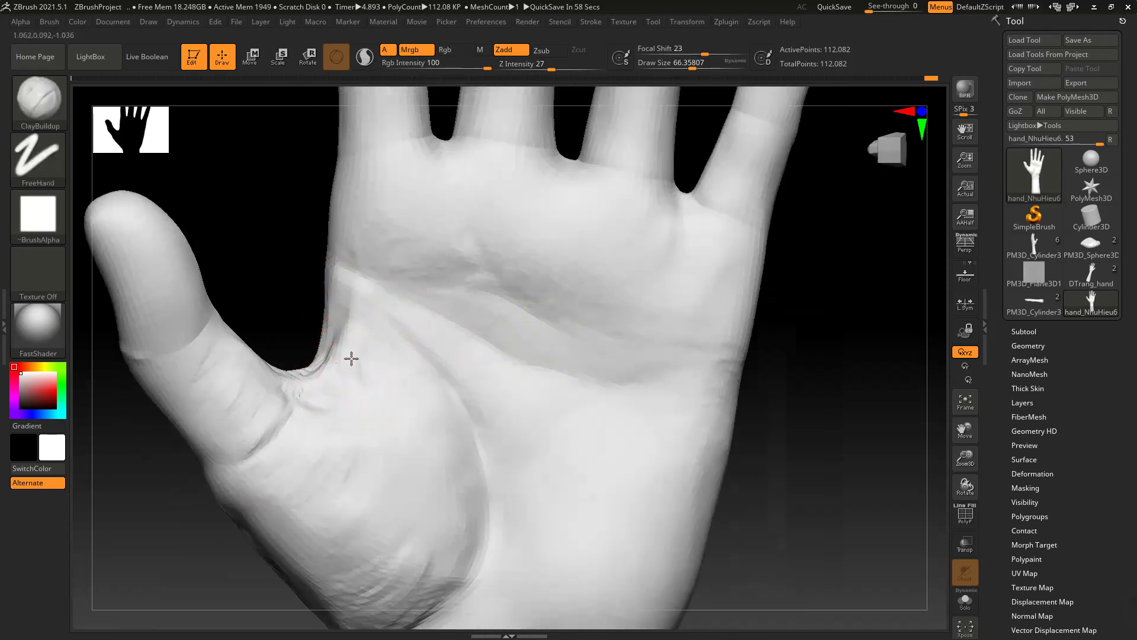
pyautogui.moveTo(373, 343)
pyautogui.mouseDown(button='right')
pyautogui.moveTo(330, 338)
pyautogui.moveTo(354, 272)
pyautogui.moveTo(340, 315)
pyautogui.mouseUp(button='right')
# Build up the bony bump on the little-finger side of the wrist's back, raising the draw size to 123.66
pyautogui.moveTo(586, 324)
pyautogui.keyDown('alt'); pyautogui.mouseDown(button='right')
pyautogui.moveTo(559, 299)
pyautogui.moveTo(627, 322)
pyautogui.moveTo(545, 336)
pyautogui.mouseUp(button='right'); pyautogui.keyUp('alt')
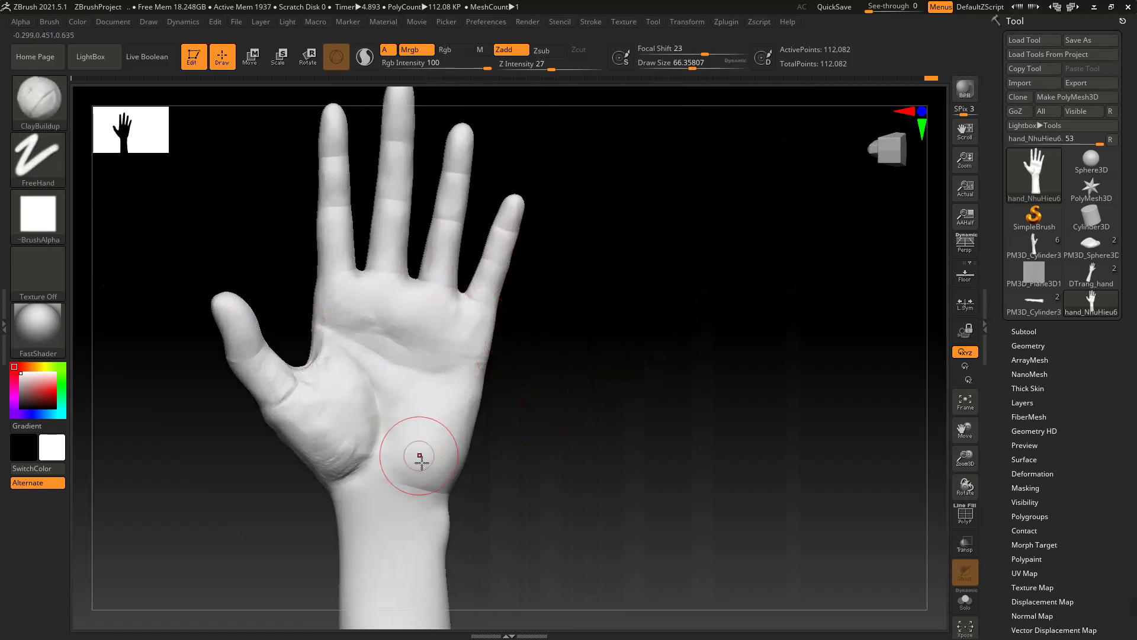
pyautogui.moveTo(540, 381); pyautogui.dragTo(705, 385, button='right')
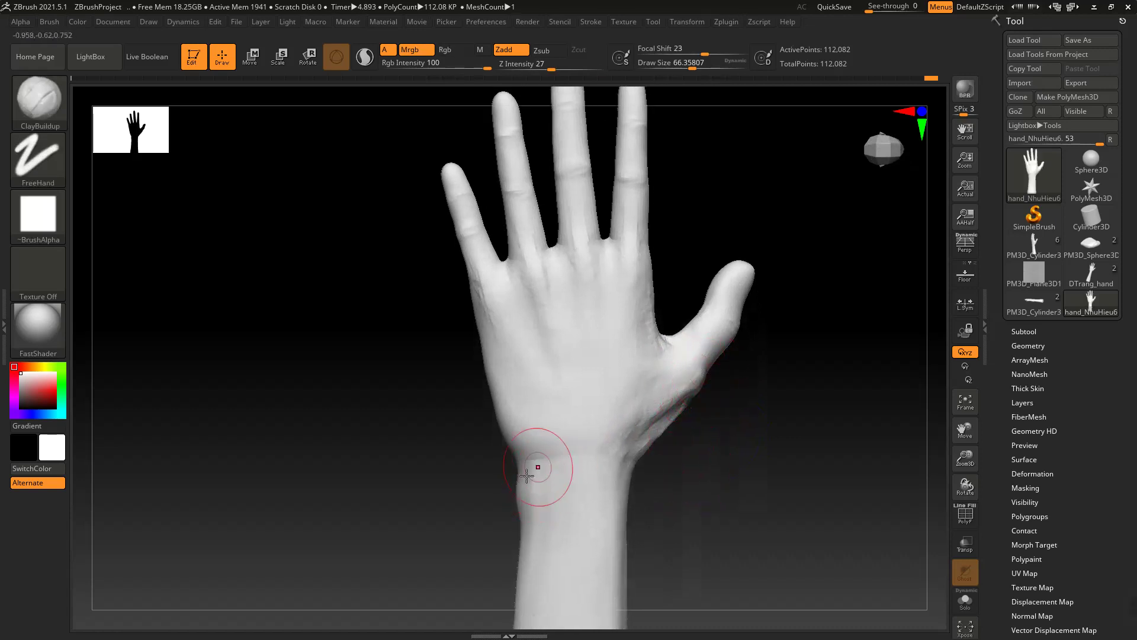
pyautogui.moveTo(648, 469)
pyautogui.mouseDown()
pyautogui.moveTo(775, 461)
pyautogui.moveTo(725, 458)
pyautogui.mouseUp()
pyautogui.keyDown('ctrl'); pyautogui.moveTo(543, 505); pyautogui.dragTo(533, 476, button='right'); pyautogui.keyUp('ctrl')
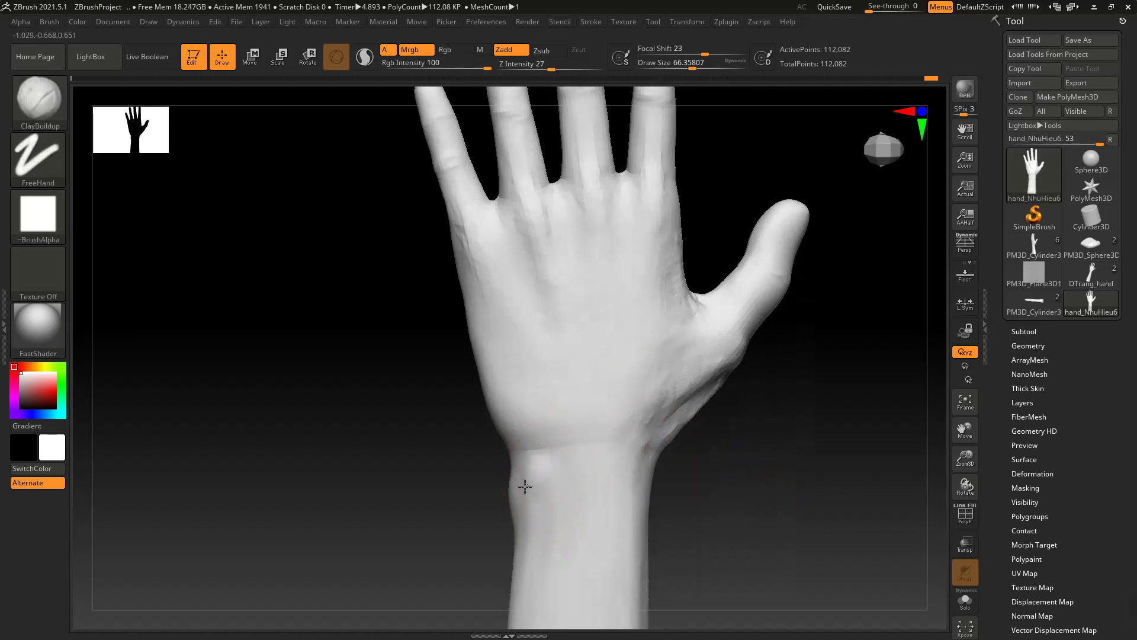
pyautogui.moveTo(532, 488); pyautogui.dragTo(537, 493)
pyautogui.press('space')
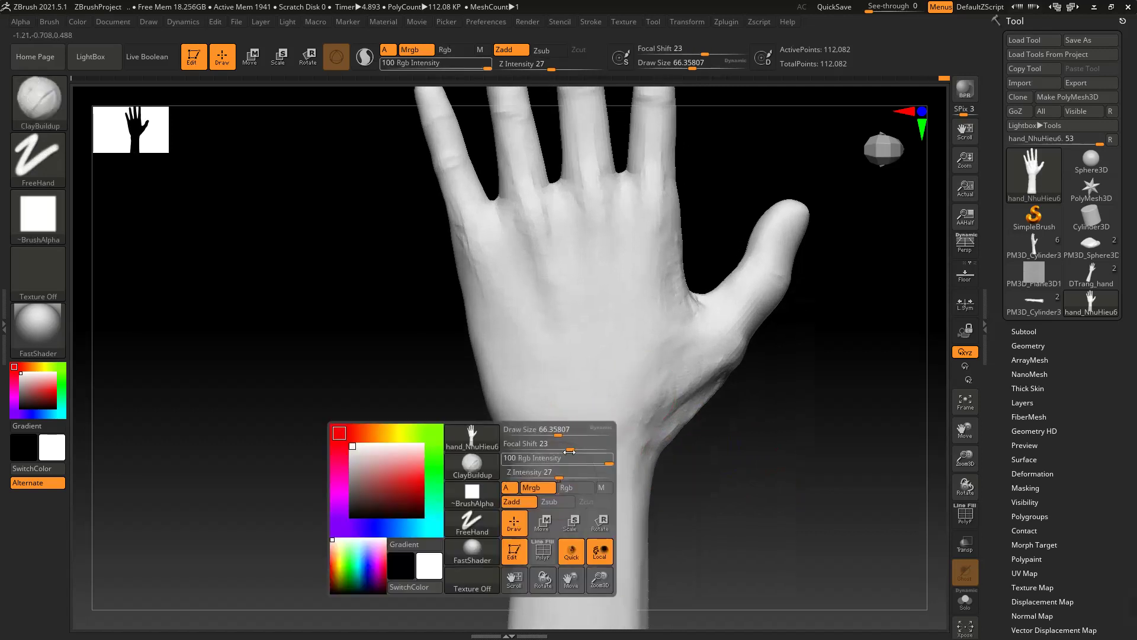
pyautogui.moveTo(559, 430); pyautogui.dragTo(566, 431)
pyautogui.moveTo(536, 487); pyautogui.dragTo(524, 473)
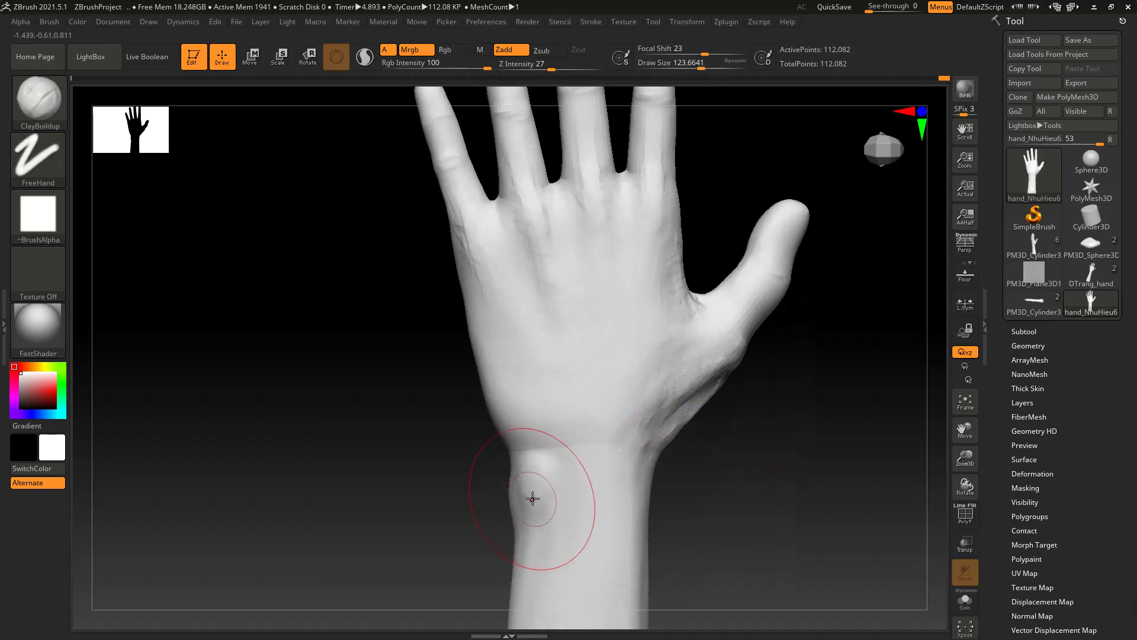
# Set the draw size to 82.53 and refine the wrist's little-finger side from the bump around to the palm side
pyautogui.press('space')
pyautogui.moveTo(522, 430); pyautogui.dragTo(537, 429)
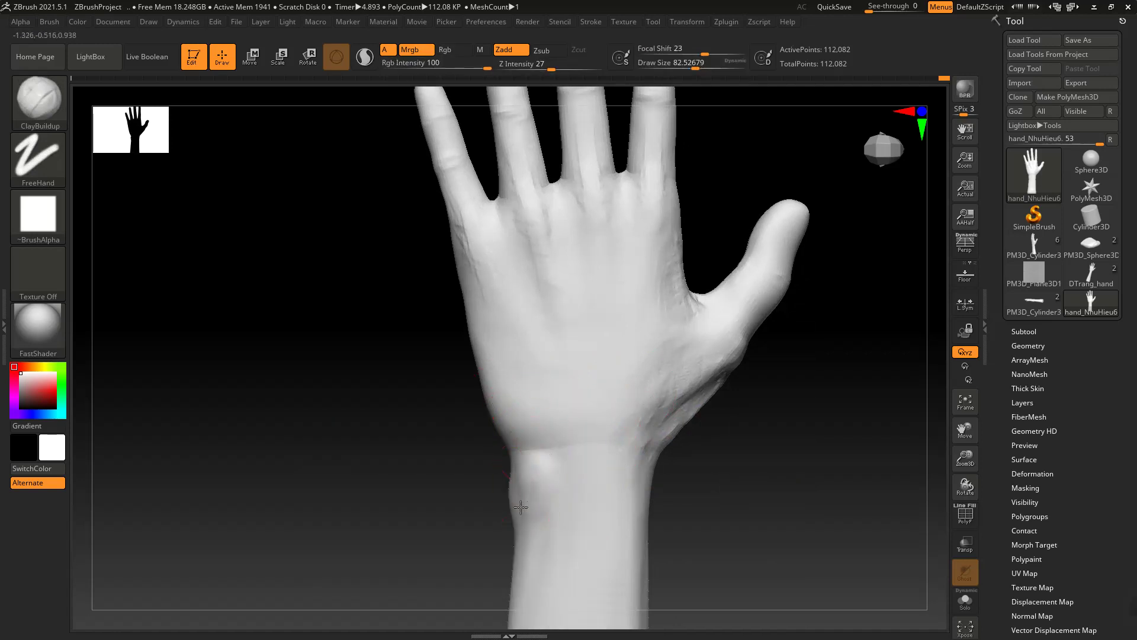
pyautogui.moveTo(468, 506); pyautogui.dragTo(601, 462)
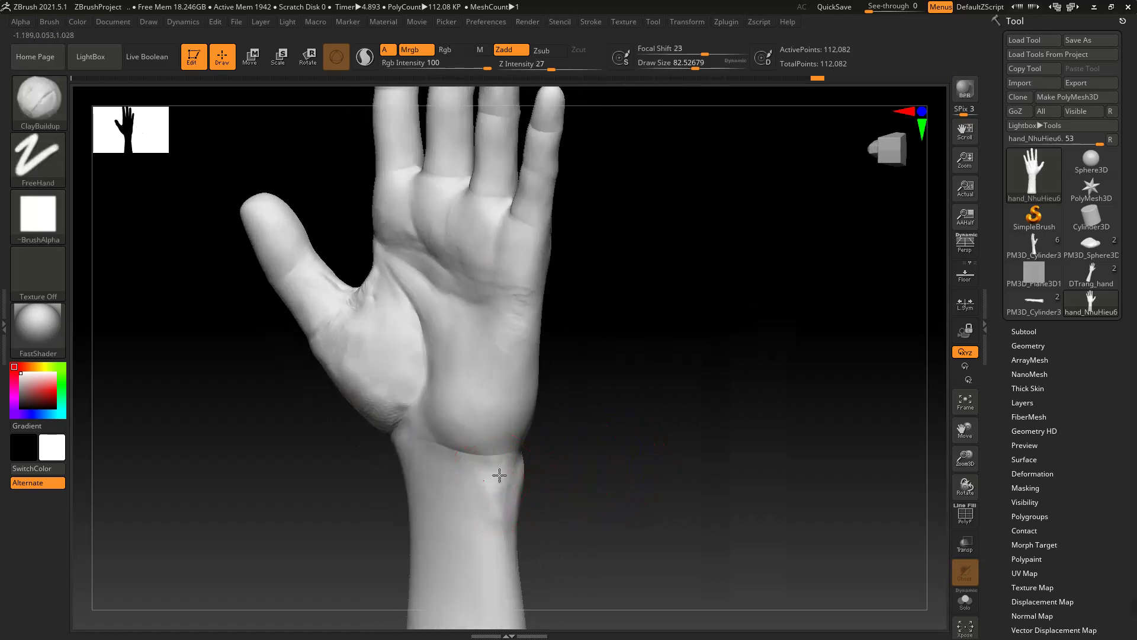
pyautogui.moveTo(595, 503); pyautogui.dragTo(514, 495)
pyautogui.moveTo(599, 465); pyautogui.dragTo(574, 469)
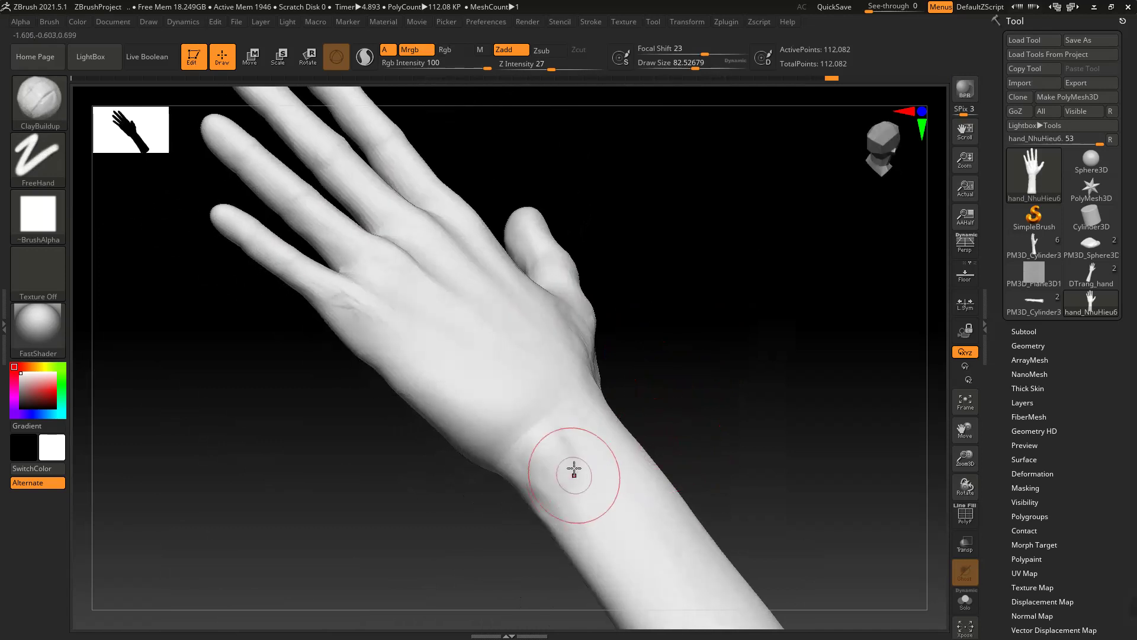
# Set the focal shift to -35 and draw size to 69.38, and shape the outer wrist around the bony bump
pyautogui.press('space')
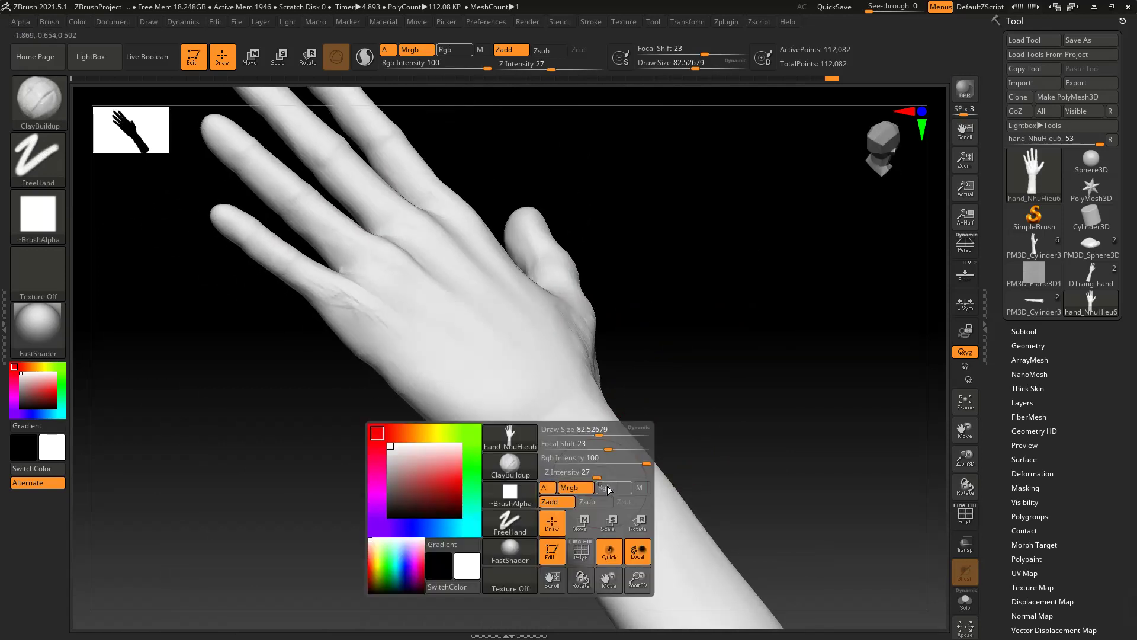
pyautogui.moveTo(598, 446)
pyautogui.mouseDown()
pyautogui.moveTo(576, 448)
pyautogui.moveTo(601, 398)
pyautogui.mouseUp()
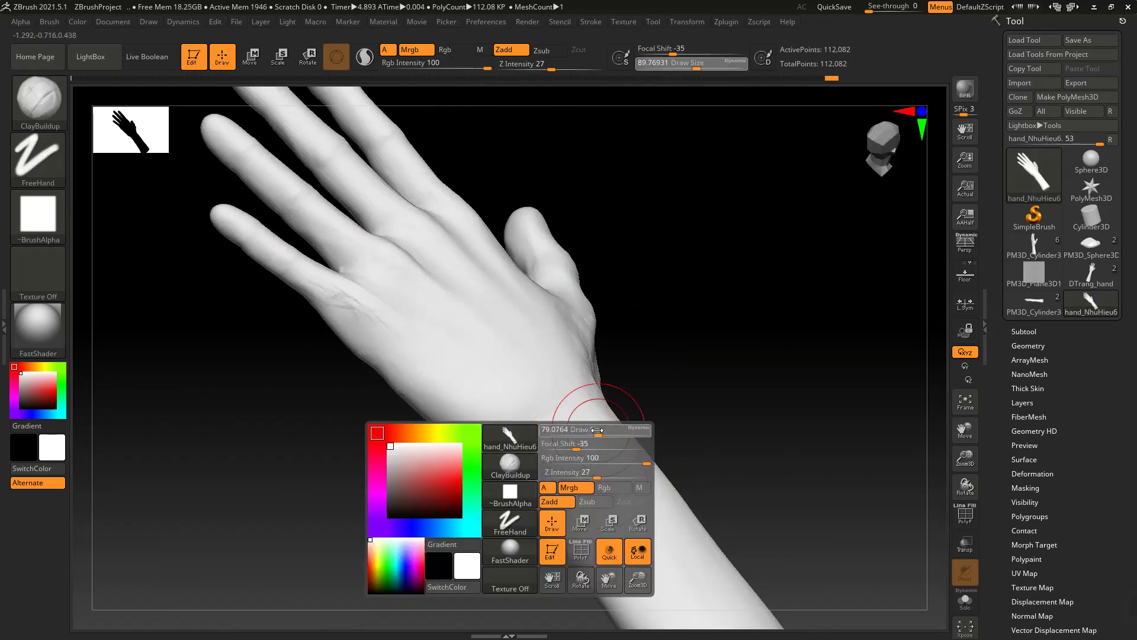
pyautogui.moveTo(675, 385)
pyautogui.mouseDown()
pyautogui.moveTo(720, 309)
pyautogui.moveTo(688, 391)
pyautogui.moveTo(655, 310)
pyautogui.moveTo(554, 517)
pyautogui.moveTo(522, 425)
pyautogui.mouseUp()
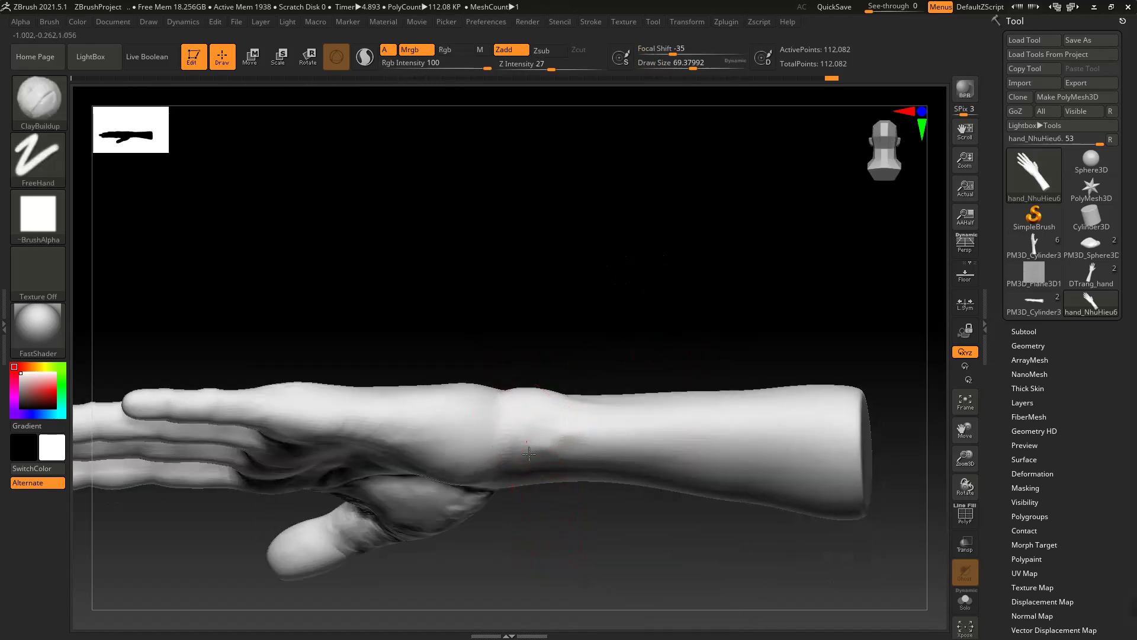
pyautogui.moveTo(661, 297); pyautogui.dragTo(578, 436)
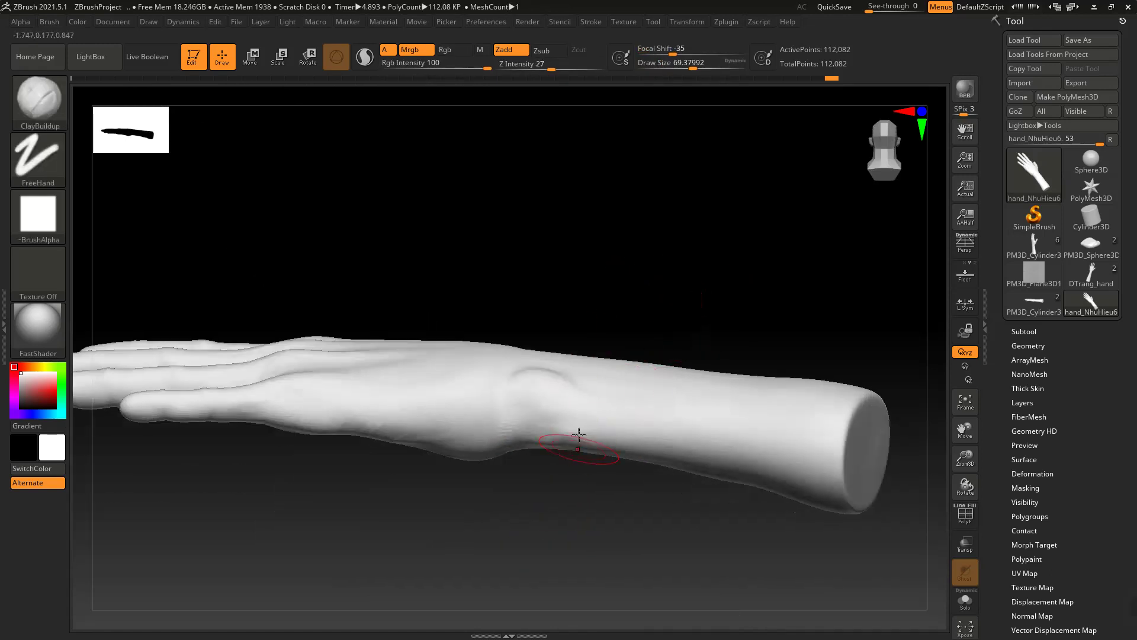
pyautogui.moveTo(563, 510); pyautogui.dragTo(596, 431)
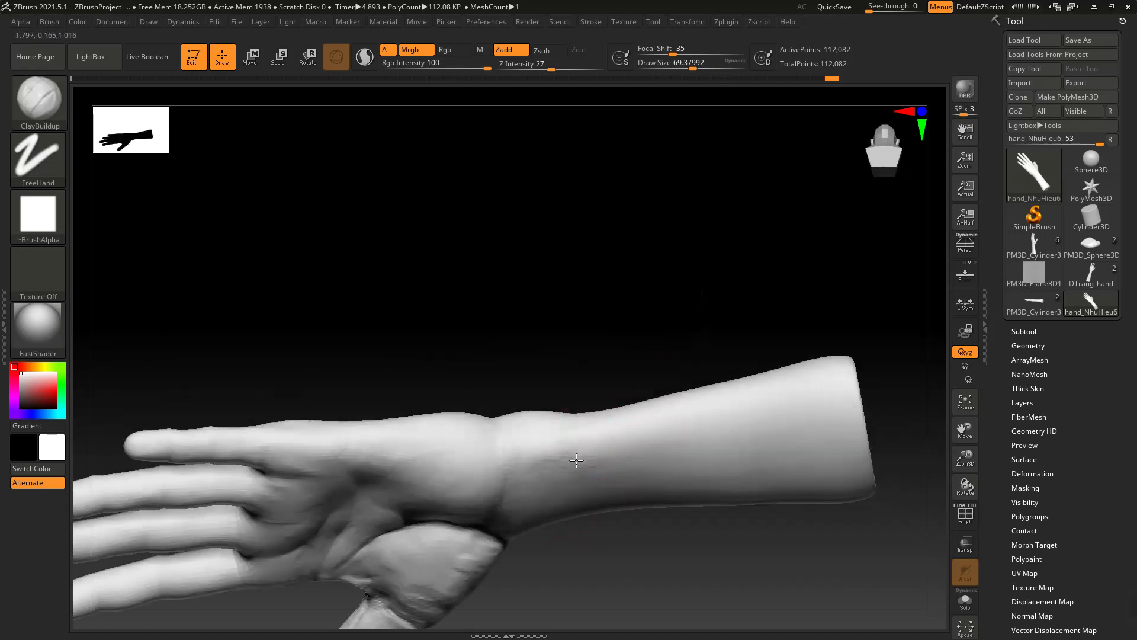
# Sculpt the heel of the palm on the little-finger side and the wrist crease beneath it
pyautogui.moveTo(600, 327); pyautogui.dragTo(486, 435)
pyautogui.moveTo(521, 357); pyautogui.dragTo(472, 468)
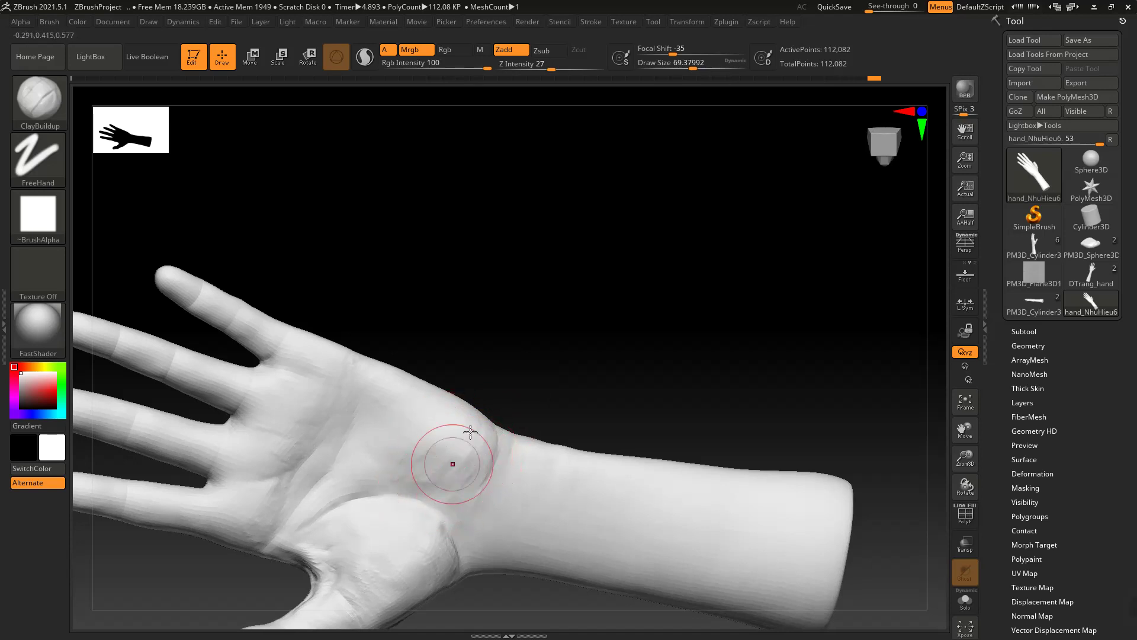
pyautogui.moveTo(521, 367); pyautogui.dragTo(669, 415)
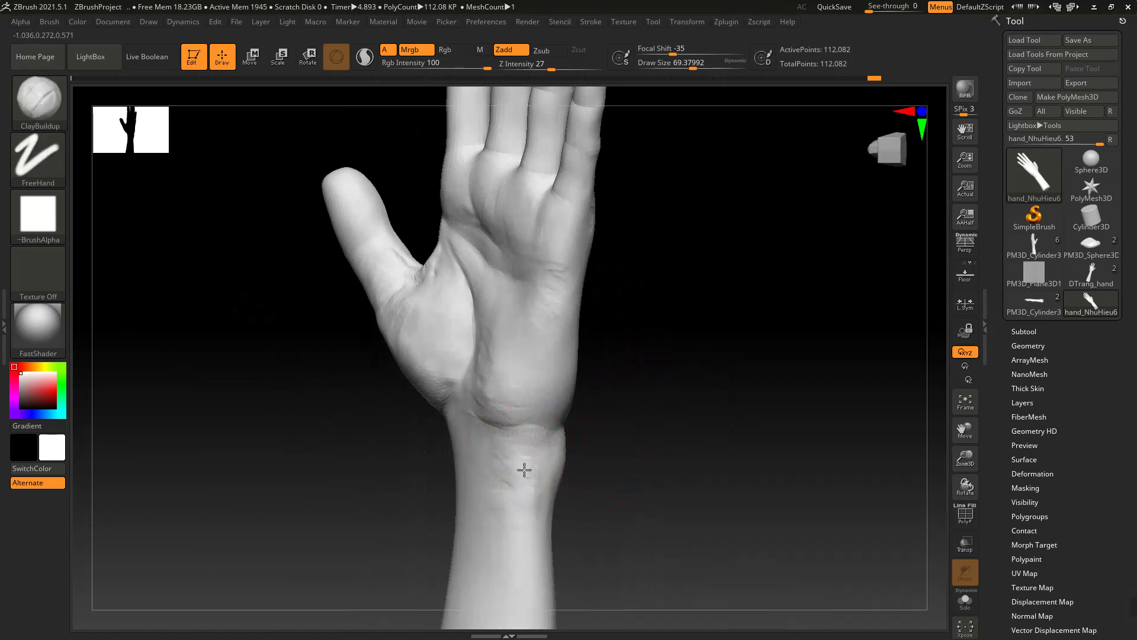
# Set the draw size to 101.52 and build up the inner wrist below the palm and thumb pad
pyautogui.press('space')
pyautogui.moveTo(517, 433); pyautogui.dragTo(525, 433)
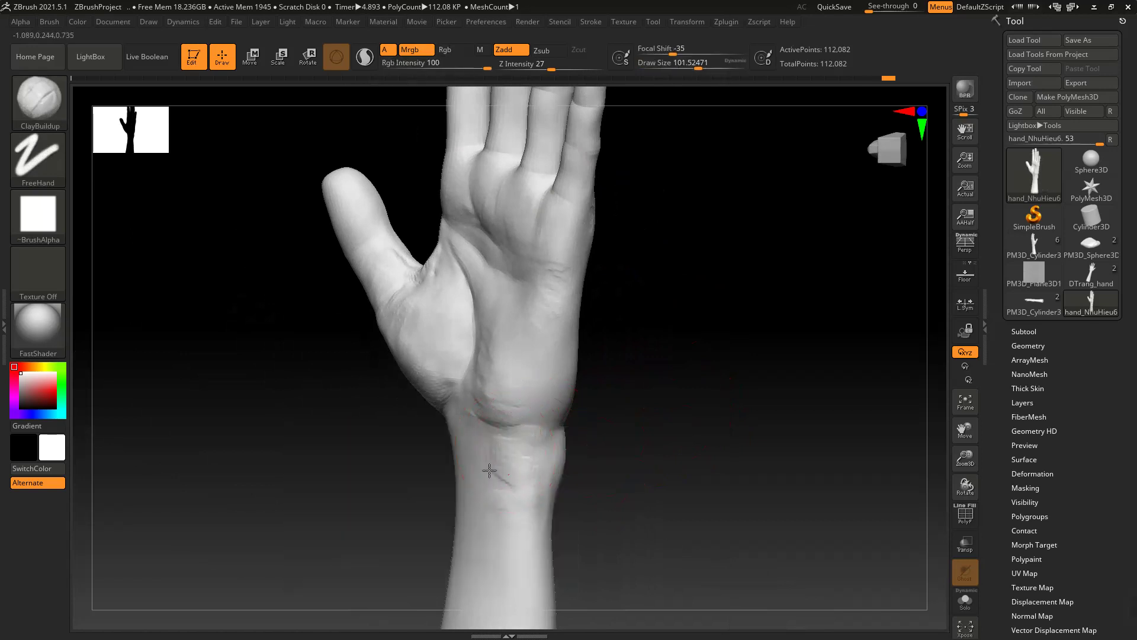
pyautogui.moveTo(642, 467)
pyautogui.mouseDown()
pyautogui.moveTo(612, 467)
pyautogui.moveTo(646, 458)
pyautogui.mouseUp()
pyautogui.moveTo(350, 427); pyautogui.dragTo(437, 419)
pyautogui.moveTo(583, 453); pyautogui.dragTo(635, 449)
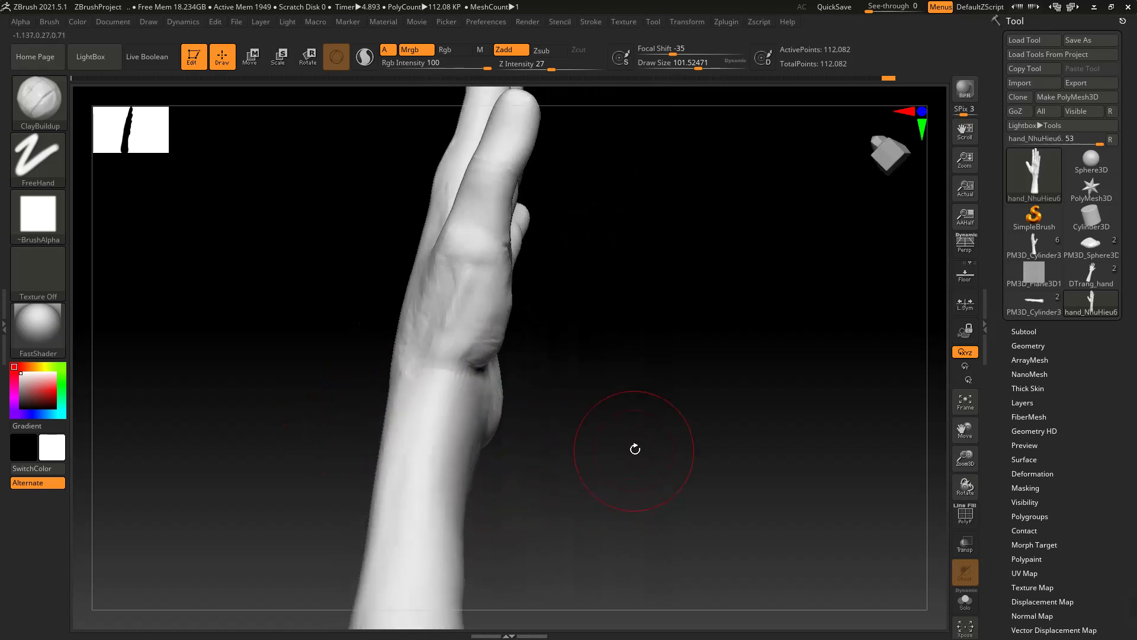
pyautogui.moveTo(635, 449); pyautogui.dragTo(592, 480, button='right')
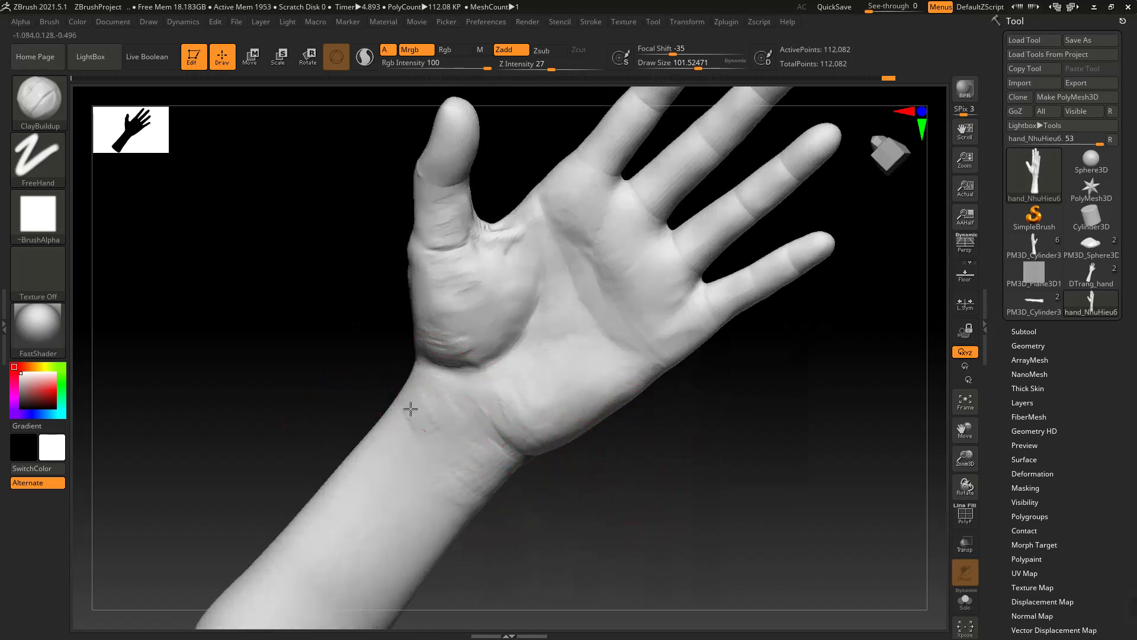
pyautogui.moveTo(401, 406); pyautogui.dragTo(419, 450, button='right')
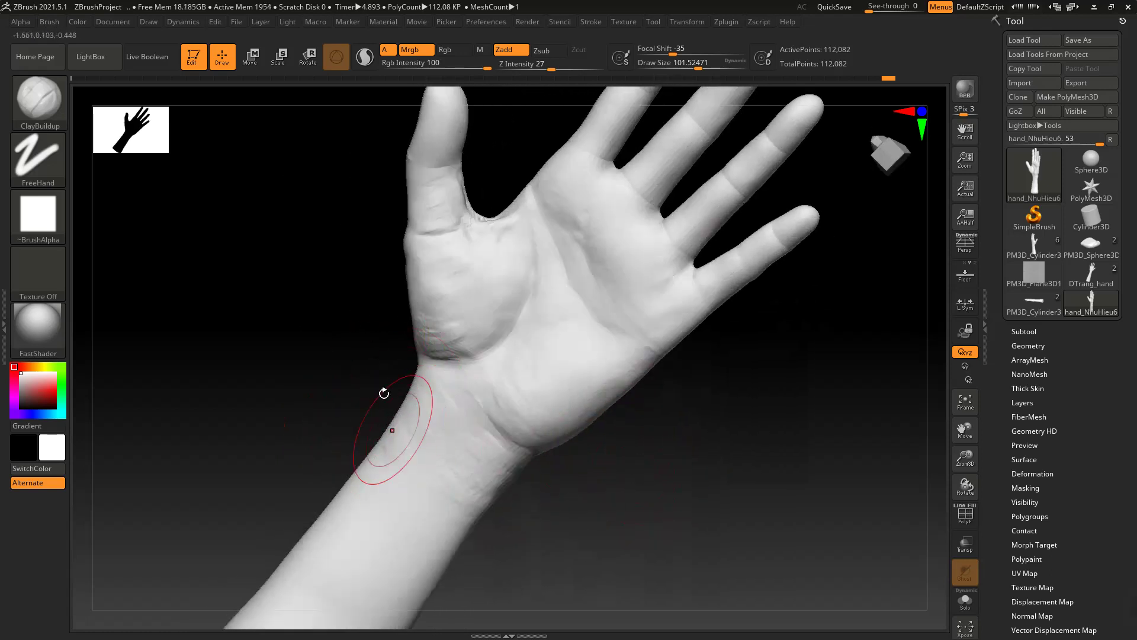
pyautogui.moveTo(381, 393); pyautogui.dragTo(387, 335, button='right')
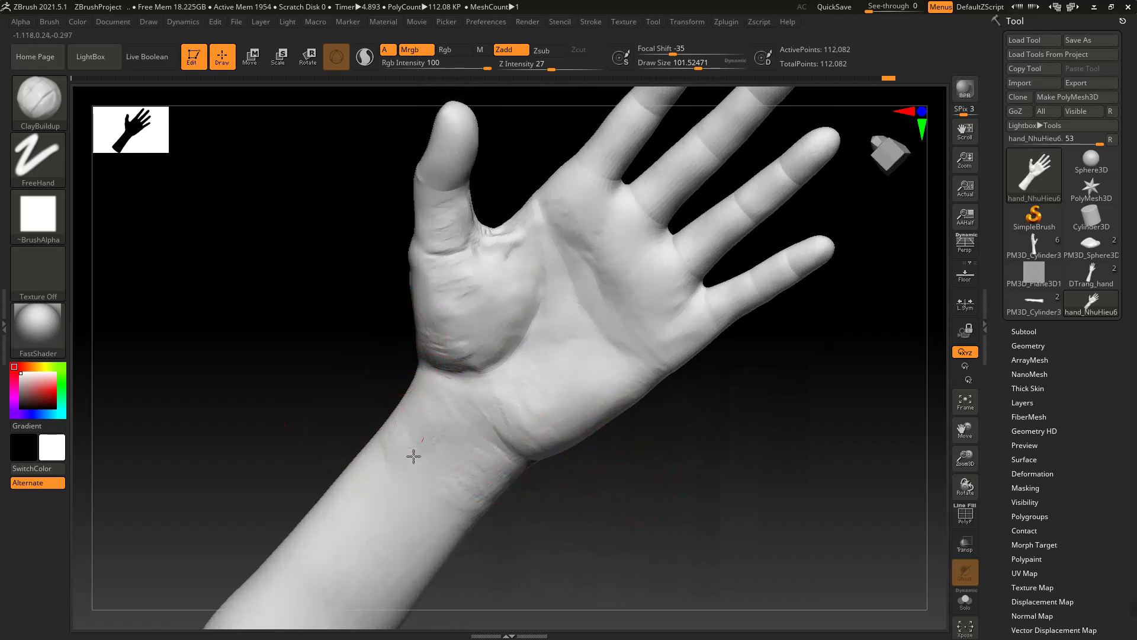
# Build up the palm side of the wrist from below the thumb pad across to the little-finger side
pyautogui.moveTo(376, 453); pyautogui.dragTo(397, 472)
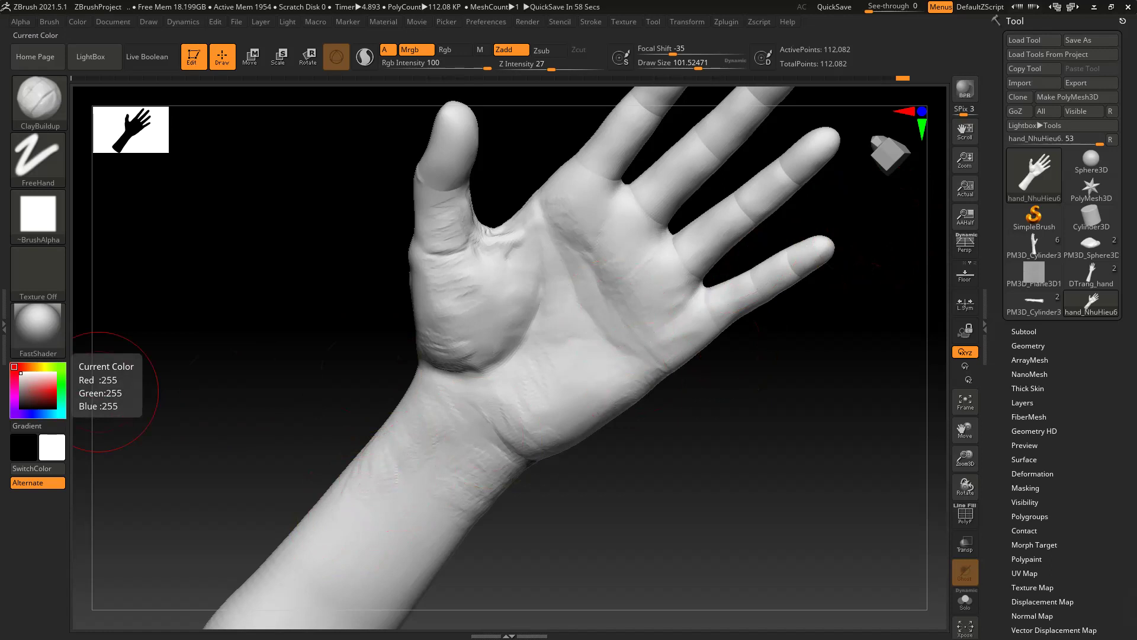
pyautogui.moveTo(602, 465); pyautogui.dragTo(622, 355)
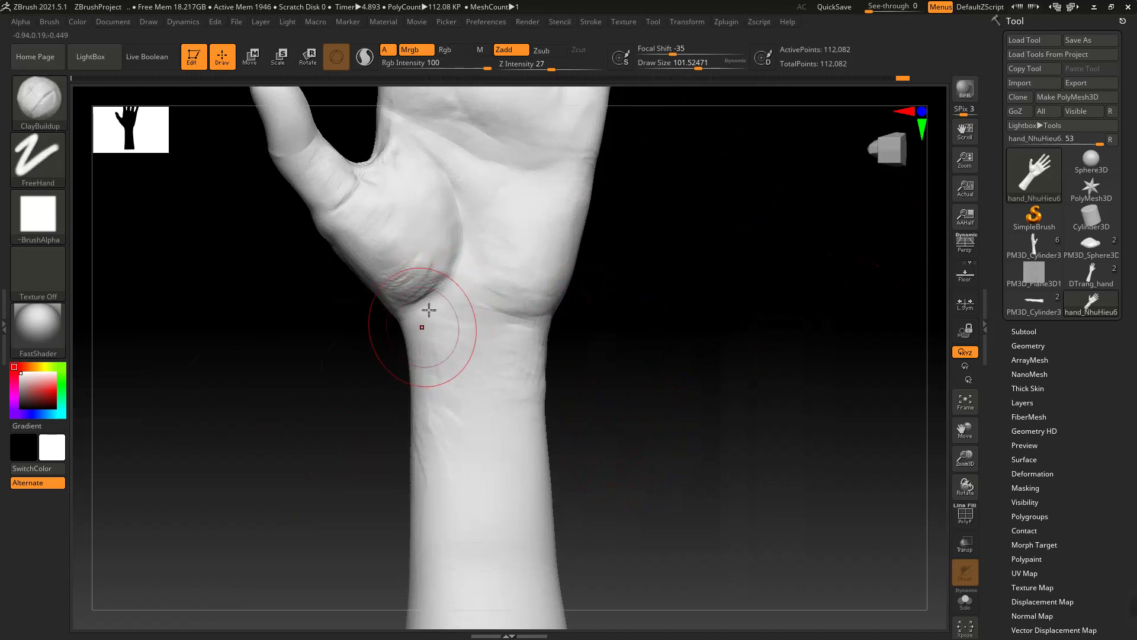
pyautogui.moveTo(421, 325); pyautogui.dragTo(427, 339, button='right')
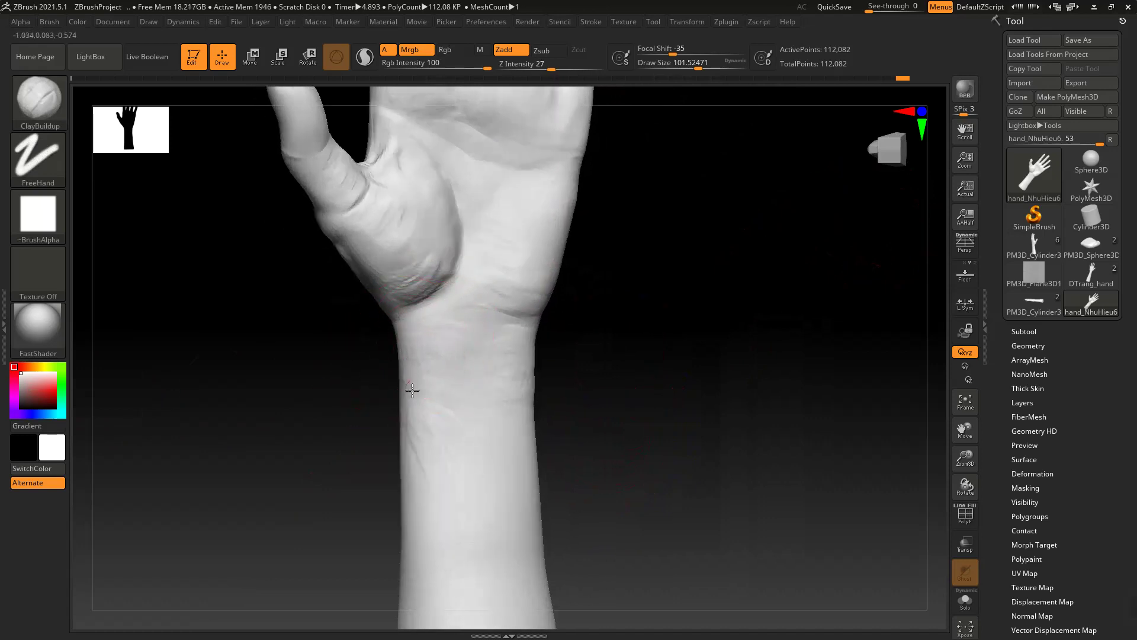
pyautogui.moveTo(385, 427); pyautogui.dragTo(566, 336)
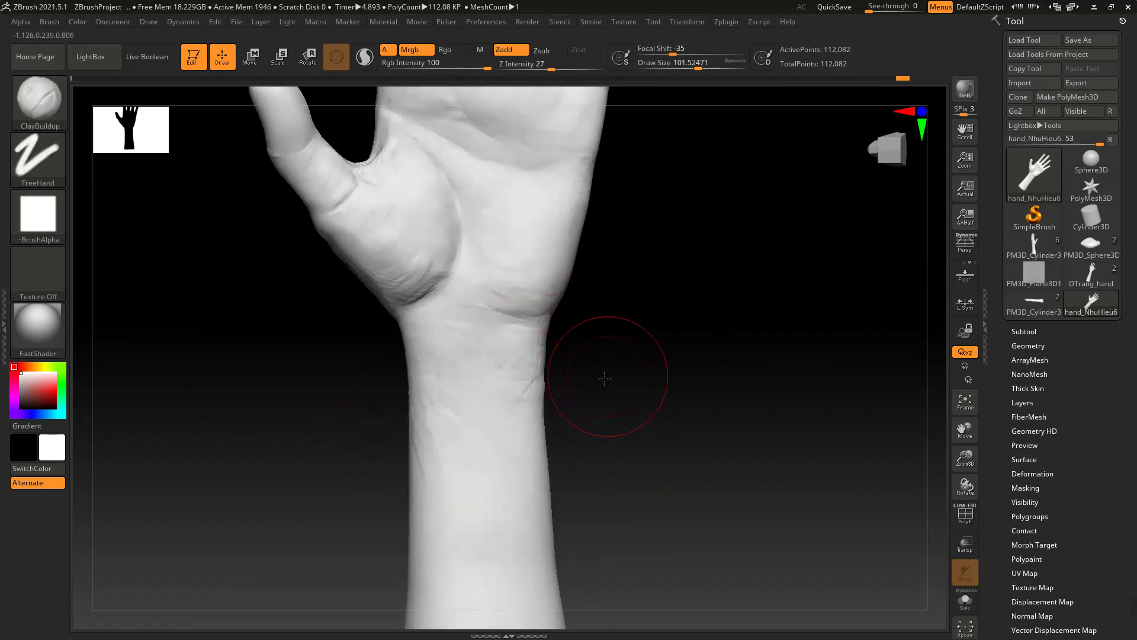
pyautogui.moveTo(605, 378); pyautogui.dragTo(655, 375)
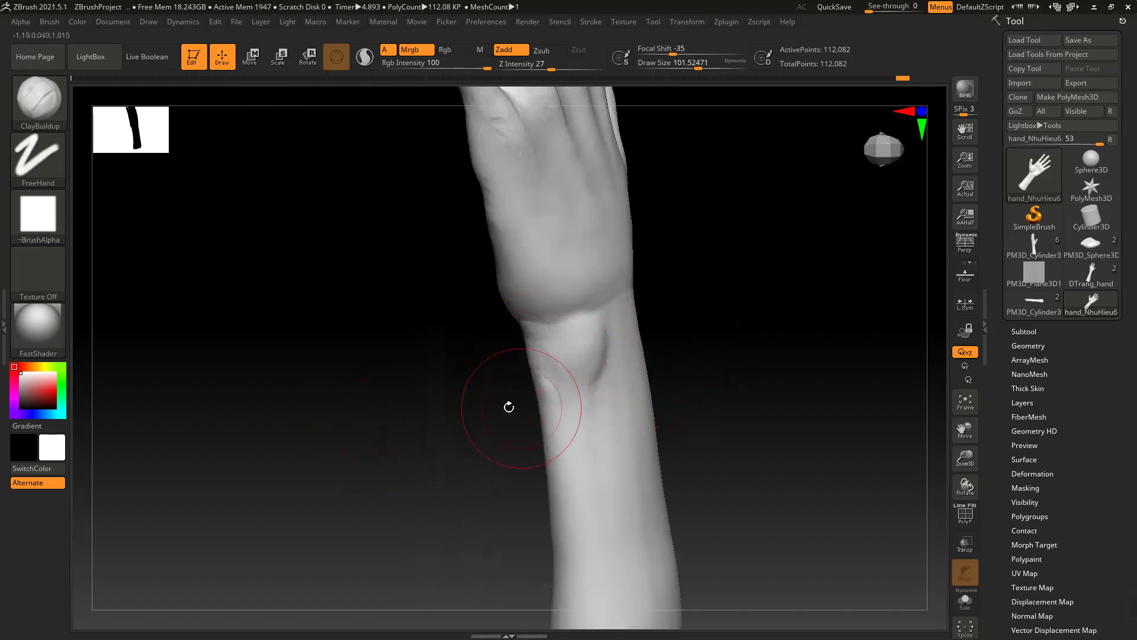
pyautogui.moveTo(509, 406); pyautogui.dragTo(535, 346)
pyautogui.moveTo(524, 396); pyautogui.dragTo(526, 355)
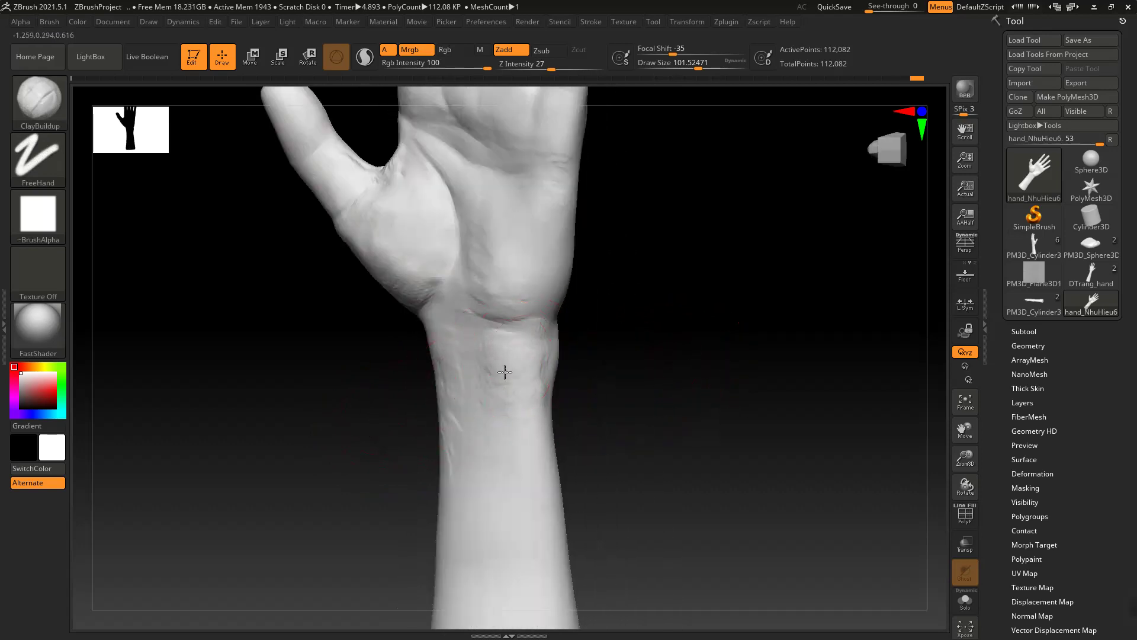
# Refine the wrist crease and the heel of the palm on the little-finger side, blending it into the palm
pyautogui.moveTo(505, 372); pyautogui.dragTo(520, 344, button='right')
pyautogui.moveTo(596, 401)
pyautogui.mouseDown()
pyautogui.moveTo(665, 376)
pyautogui.moveTo(552, 360)
pyautogui.moveTo(516, 408)
pyautogui.moveTo(578, 417)
pyautogui.mouseUp()
pyautogui.moveTo(473, 421); pyautogui.dragTo(586, 370)
pyautogui.keyDown('alt'); pyautogui.moveTo(665, 358); pyautogui.dragTo(606, 396); pyautogui.keyUp('alt')
pyautogui.moveTo(606, 396)
pyautogui.mouseDown(button='right')
pyautogui.moveTo(471, 382)
pyautogui.moveTo(485, 421)
pyautogui.mouseUp(button='right')
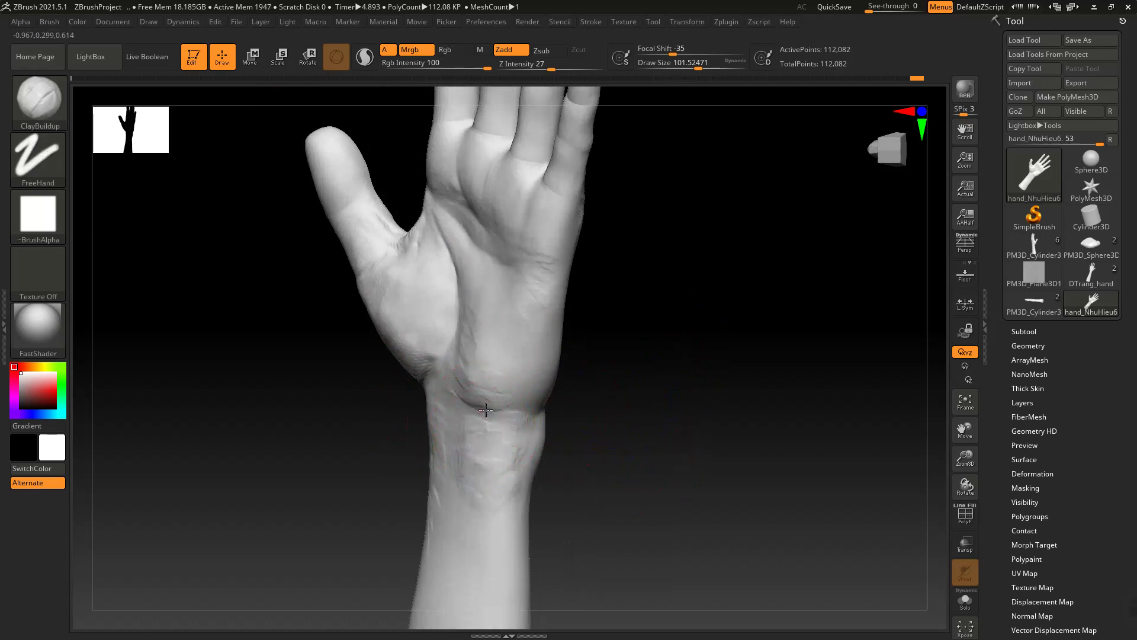
pyautogui.moveTo(479, 403); pyautogui.dragTo(577, 373, button='right')
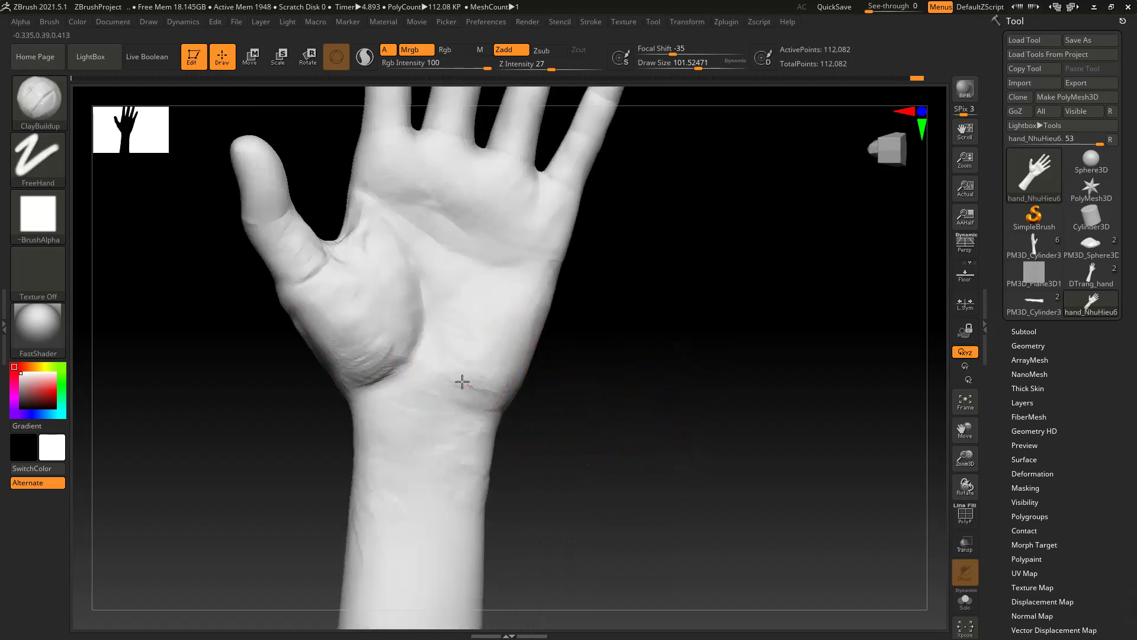
pyautogui.moveTo(519, 397); pyautogui.dragTo(640, 395, button='right')
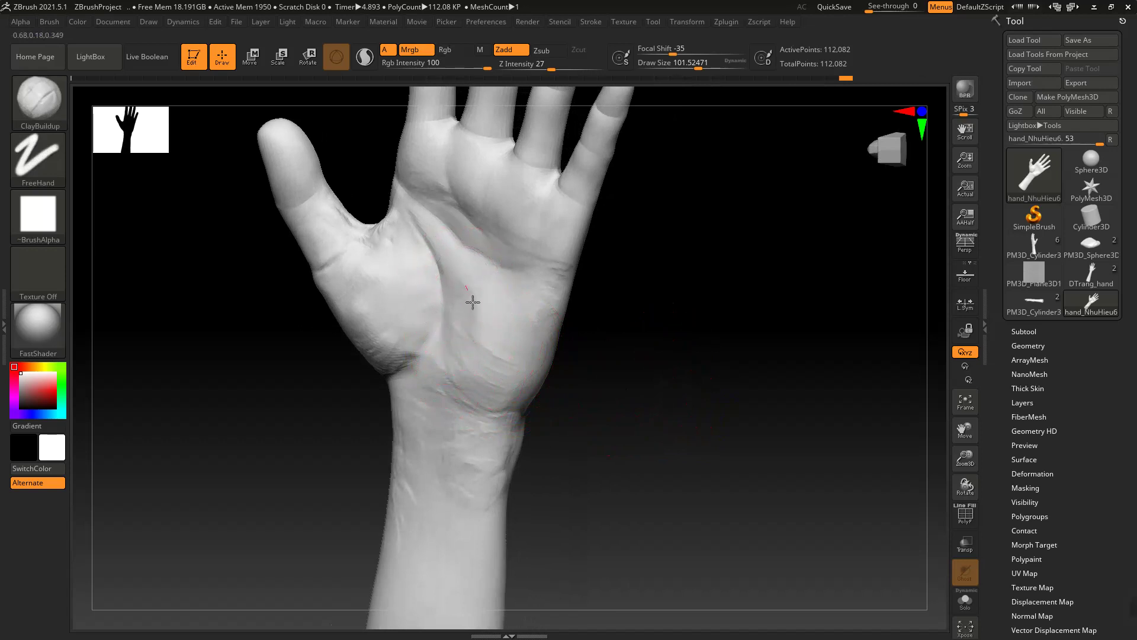
pyautogui.moveTo(609, 346); pyautogui.dragTo(592, 406)
pyautogui.moveTo(486, 438); pyautogui.dragTo(621, 261)
pyautogui.moveTo(455, 416); pyautogui.dragTo(472, 437)
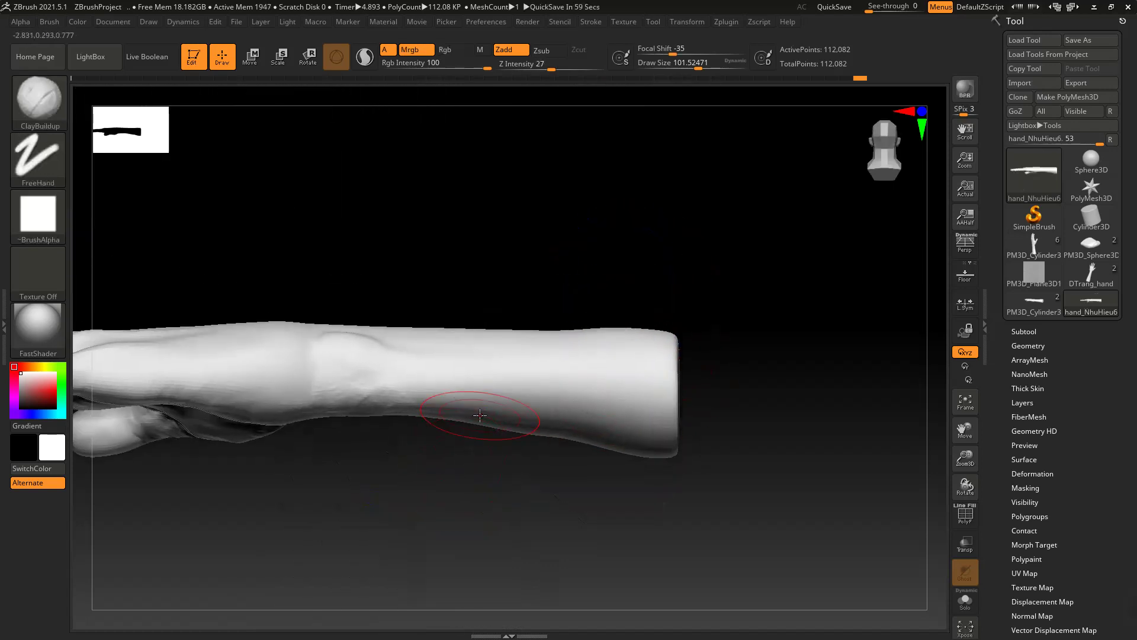
# Sculpt the outer wrist around the bony bump, from the palm side to the back of the hand
pyautogui.moveTo(479, 415); pyautogui.dragTo(378, 388)
pyautogui.moveTo(357, 451); pyautogui.dragTo(333, 385)
pyautogui.moveTo(356, 439); pyautogui.dragTo(337, 373)
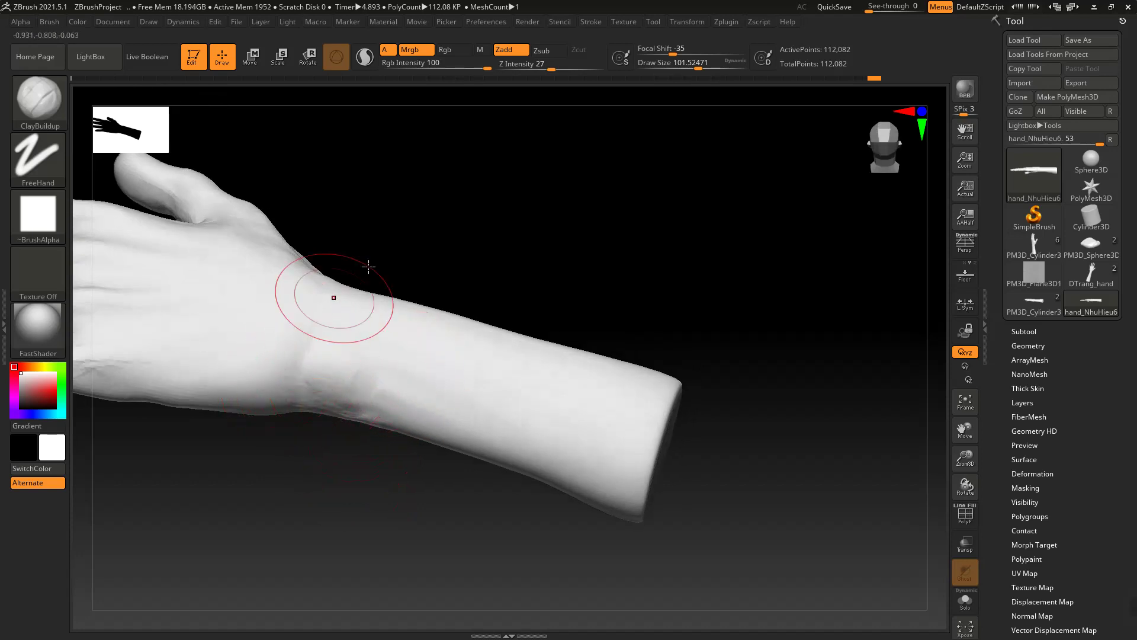
pyautogui.moveTo(368, 264); pyautogui.dragTo(312, 355)
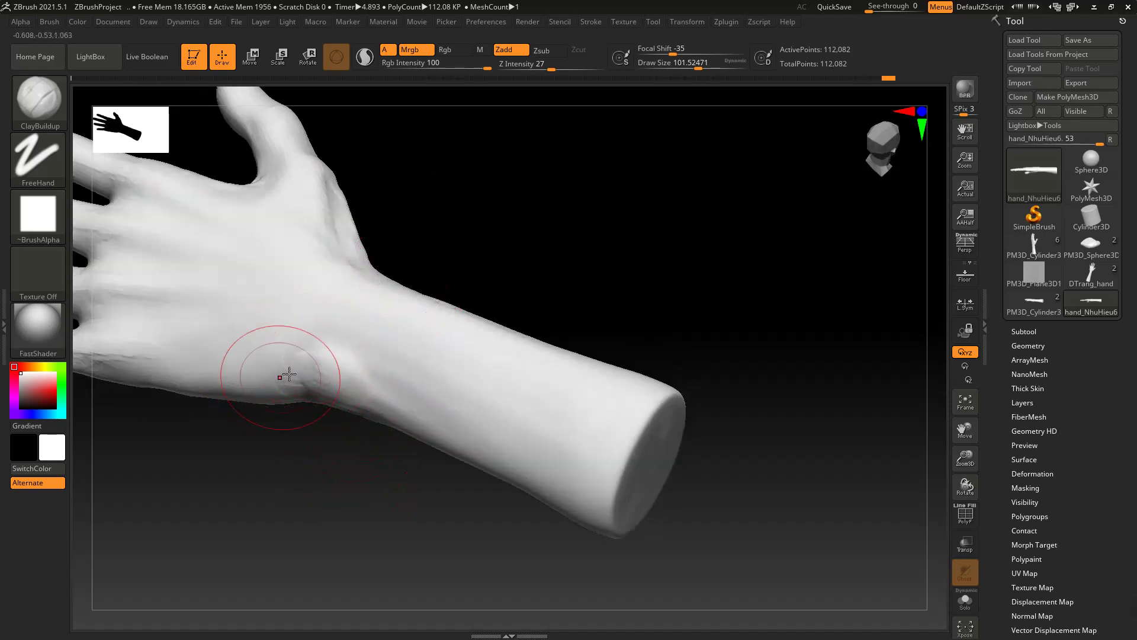
pyautogui.moveTo(452, 274)
pyautogui.mouseDown()
pyautogui.moveTo(521, 247)
pyautogui.moveTo(548, 299)
pyautogui.moveTo(464, 254)
pyautogui.moveTo(449, 282)
pyautogui.mouseUp()
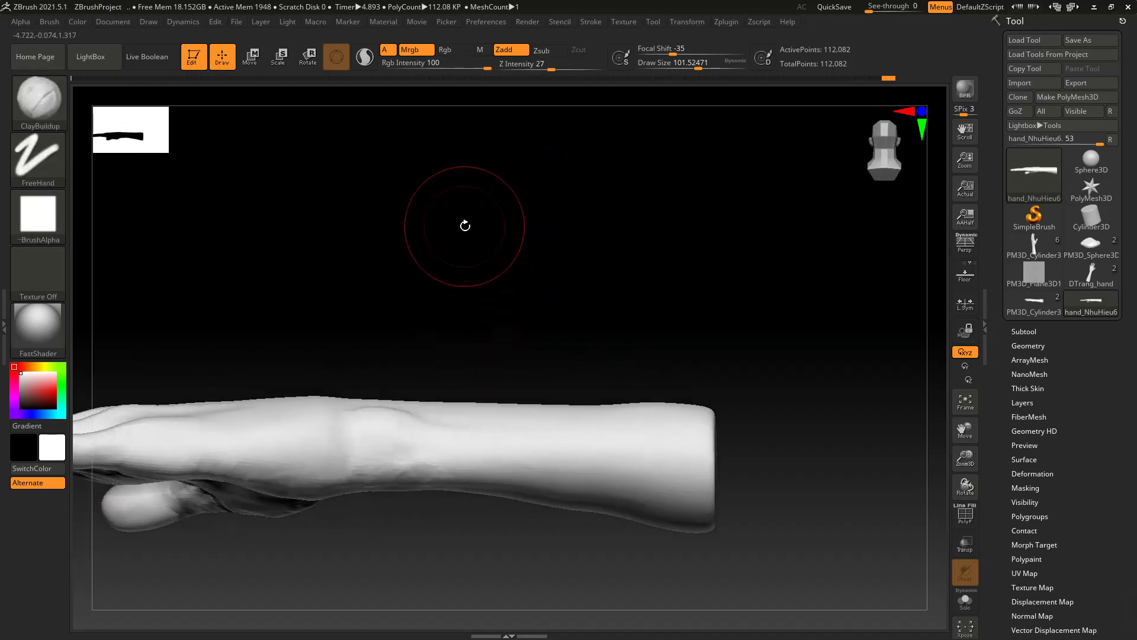
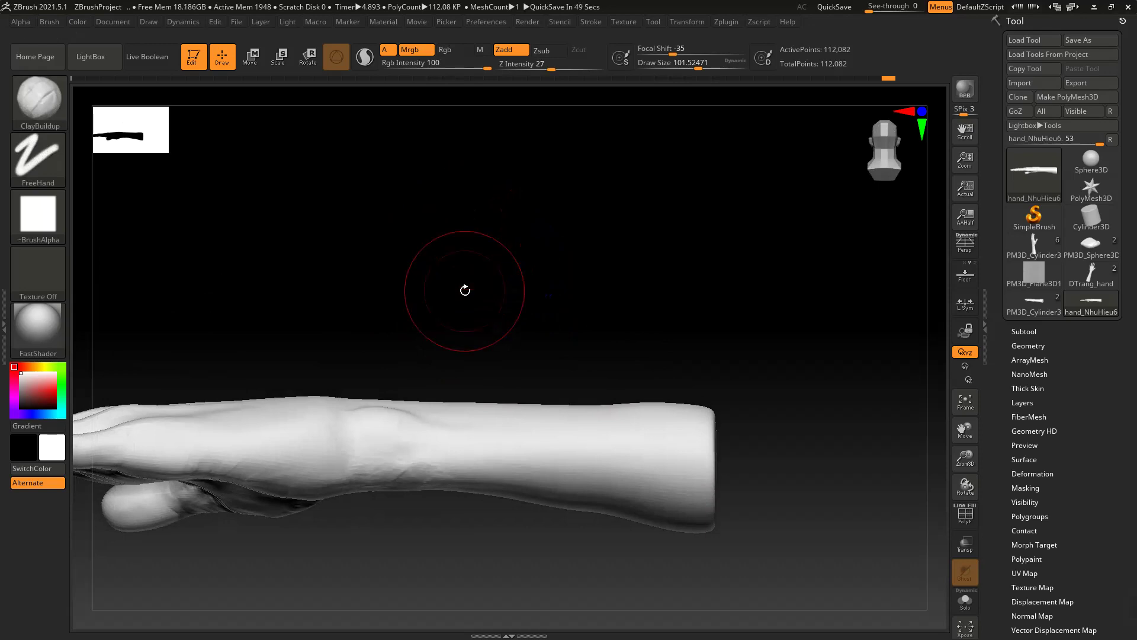
# Switch to the Move brush at draw size 191.62, adjust the side profile of the wrist and palm heel, and smooth it
pyautogui.press('b')
pyautogui.press('m')
pyautogui.press('v')
pyautogui.press('space')
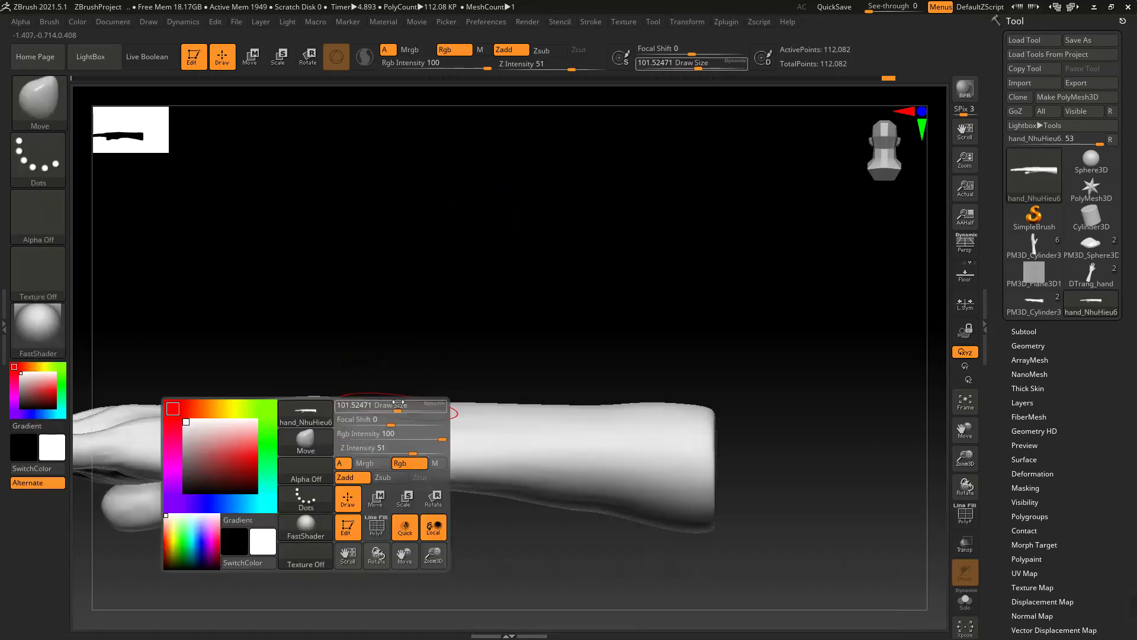
pyautogui.moveTo(399, 406); pyautogui.dragTo(409, 402)
pyautogui.moveTo(331, 480); pyautogui.dragTo(329, 472)
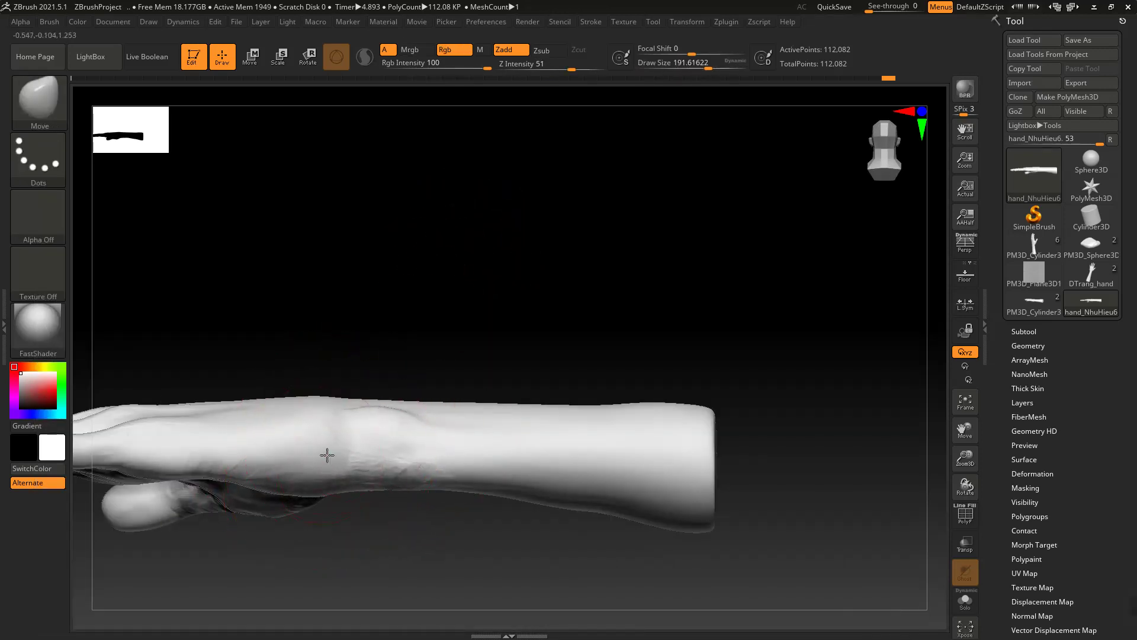
pyautogui.keyDown('alt'); pyautogui.moveTo(381, 318); pyautogui.dragTo(447, 254); pyautogui.keyUp('alt')
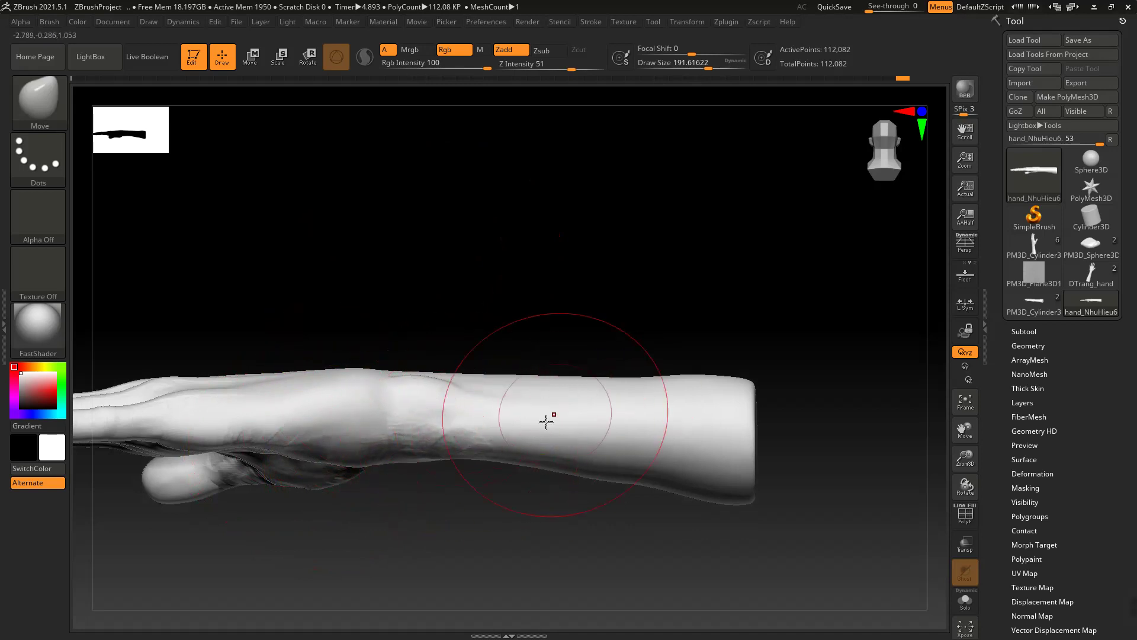
pyautogui.moveTo(343, 329); pyautogui.dragTo(363, 282)
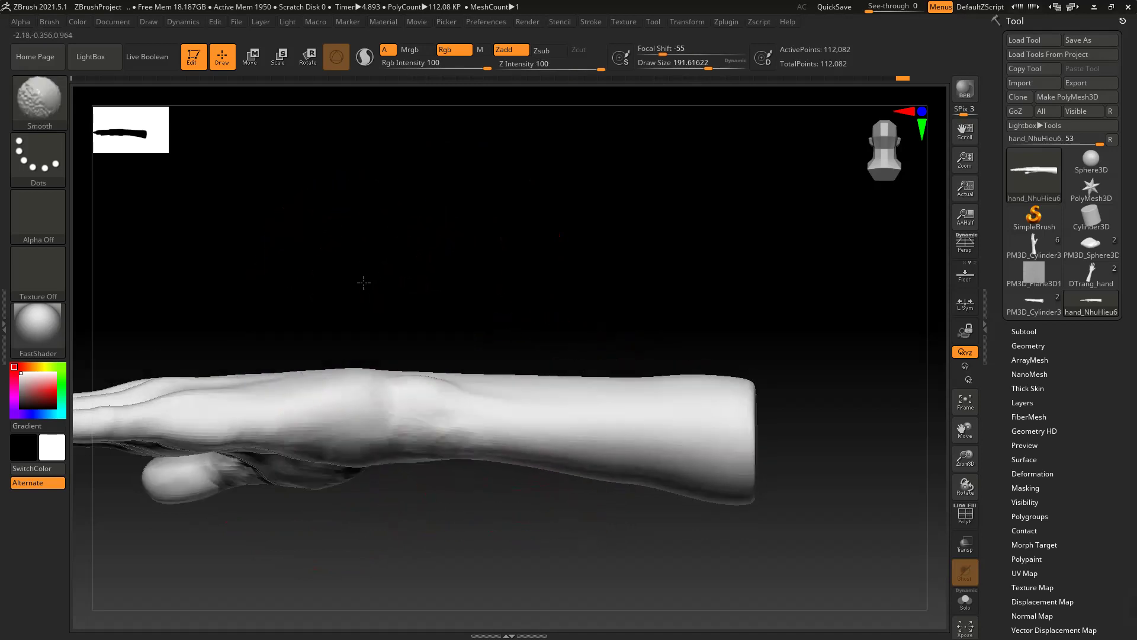
pyautogui.keyDown('alt'); pyautogui.moveTo(436, 296); pyautogui.dragTo(561, 222); pyautogui.keyUp('alt')
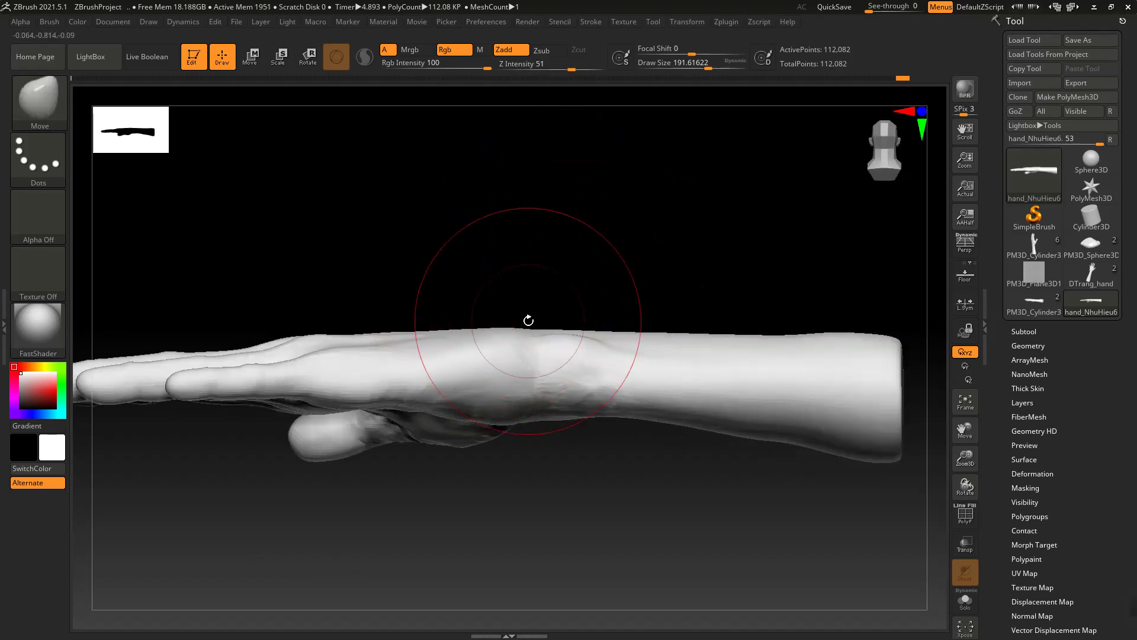
# Set the draw size to 109.99 and adjust the knuckle profile on the back of the hand with the Move brush
pyautogui.press('ctrl')
pyautogui.press('ctrl')
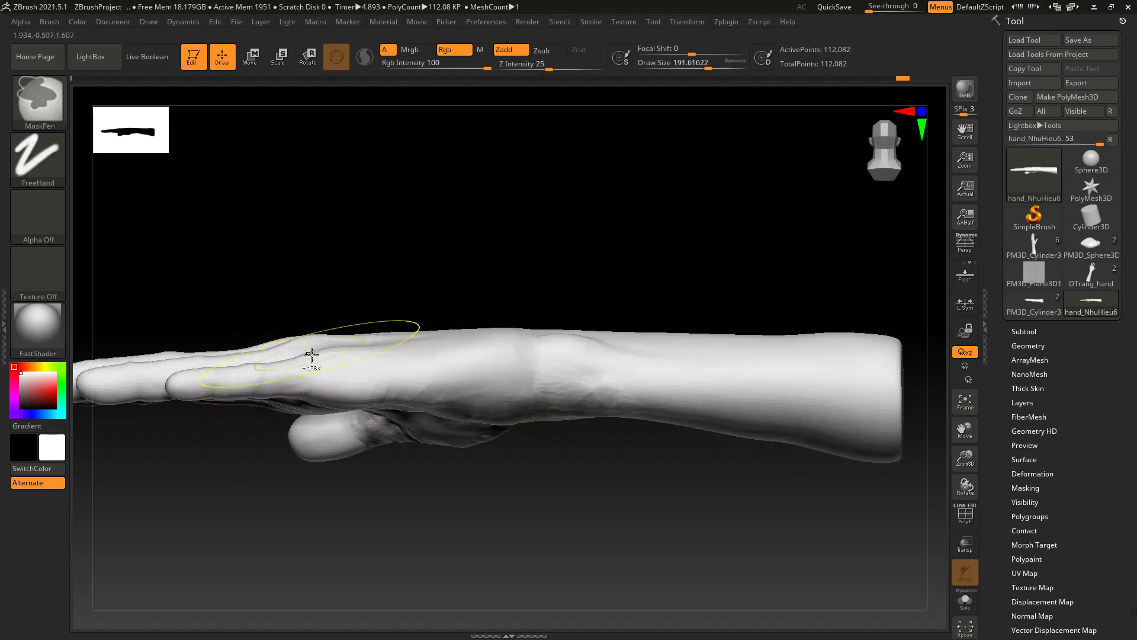
pyautogui.press('space')
pyautogui.moveTo(343, 360); pyautogui.dragTo(301, 340)
pyautogui.keyDown('ctrl'); pyautogui.moveTo(301, 340); pyautogui.dragTo(304, 376, button='right'); pyautogui.keyUp('ctrl')
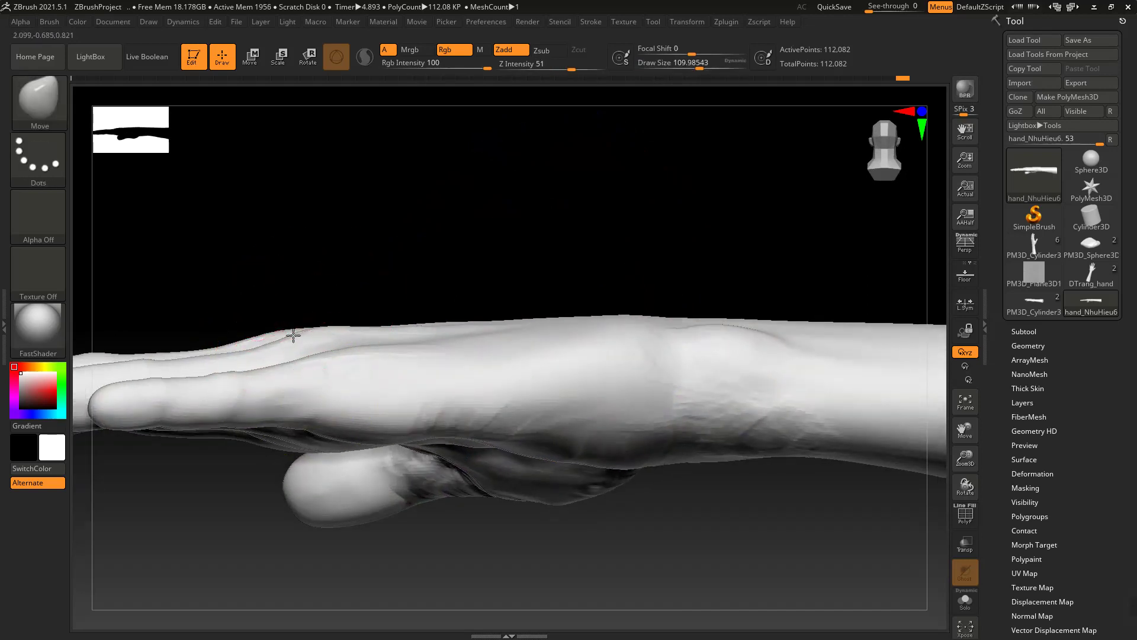
pyautogui.moveTo(386, 247)
pyautogui.mouseDown()
pyautogui.moveTo(406, 249)
pyautogui.moveTo(353, 282)
pyautogui.mouseUp()
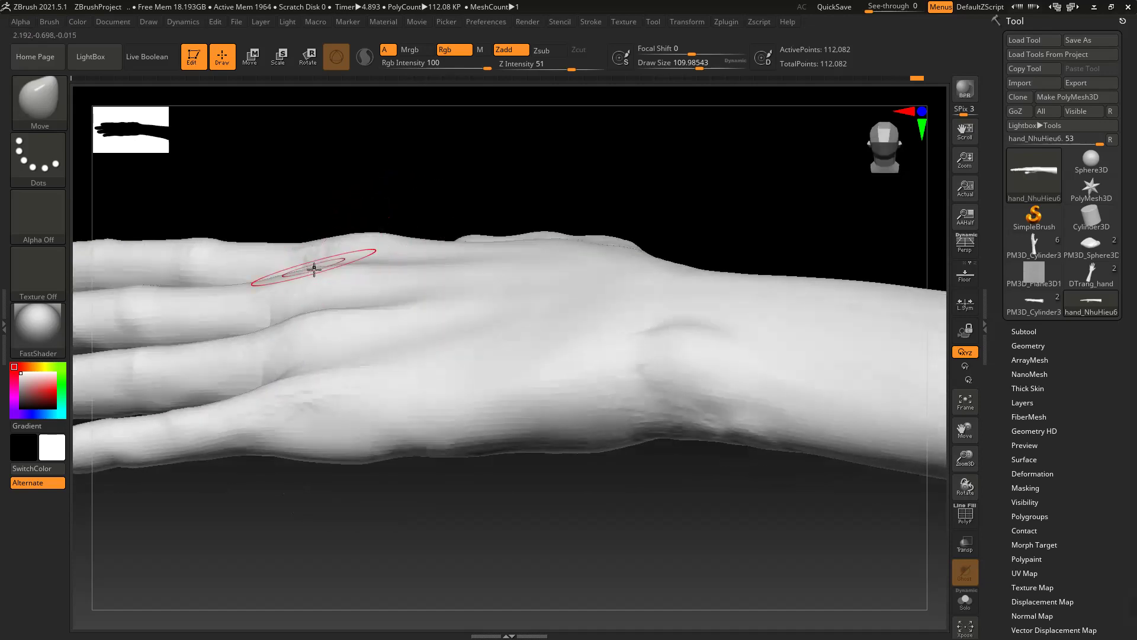
# Set the draw size to 154.84 and reshape the back of the hand between the knuckles and wrist in side view
pyautogui.moveTo(316, 234)
pyautogui.mouseDown()
pyautogui.moveTo(384, 160)
pyautogui.moveTo(345, 259)
pyautogui.moveTo(339, 332)
pyautogui.mouseUp()
pyautogui.press('space')
pyautogui.moveTo(340, 332); pyautogui.dragTo(358, 320)
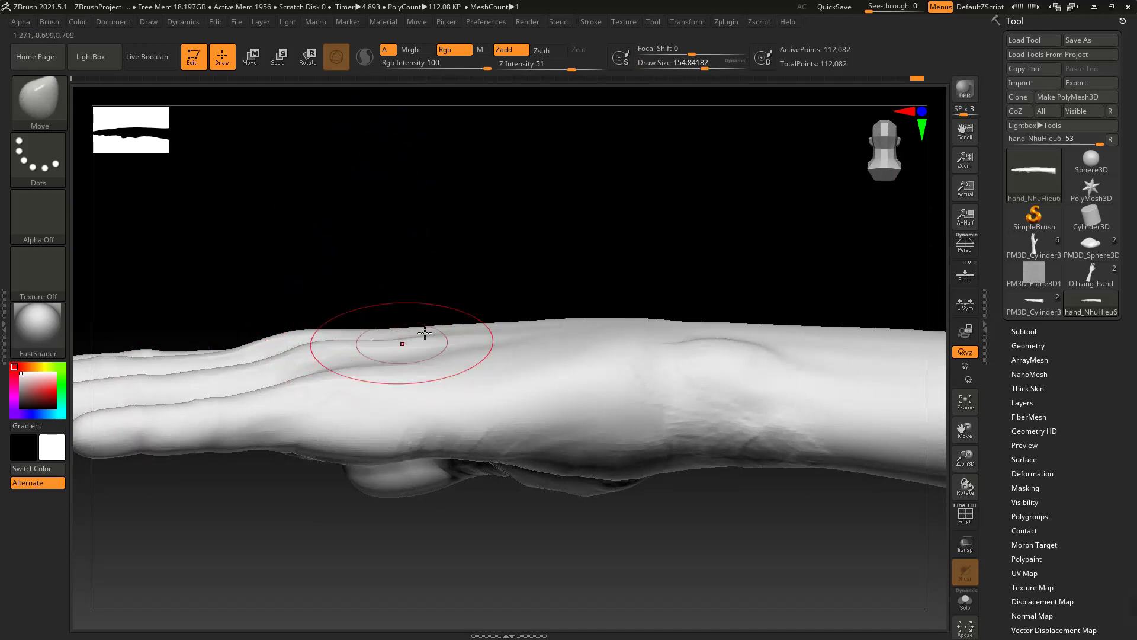
pyautogui.press('shift')
pyautogui.keyDown('shift'); pyautogui.moveTo(555, 263); pyautogui.dragTo(557, 243); pyautogui.keyUp('shift')
# Set the draw size to 258.66 and adjust the overall side profile of the hand, wrist and forearm
pyautogui.press('space')
pyautogui.moveTo(606, 274)
pyautogui.keyDown('alt'); pyautogui.mouseDown()
pyautogui.moveTo(523, 285)
pyautogui.moveTo(528, 308)
pyautogui.mouseUp(); pyautogui.keyUp('alt')
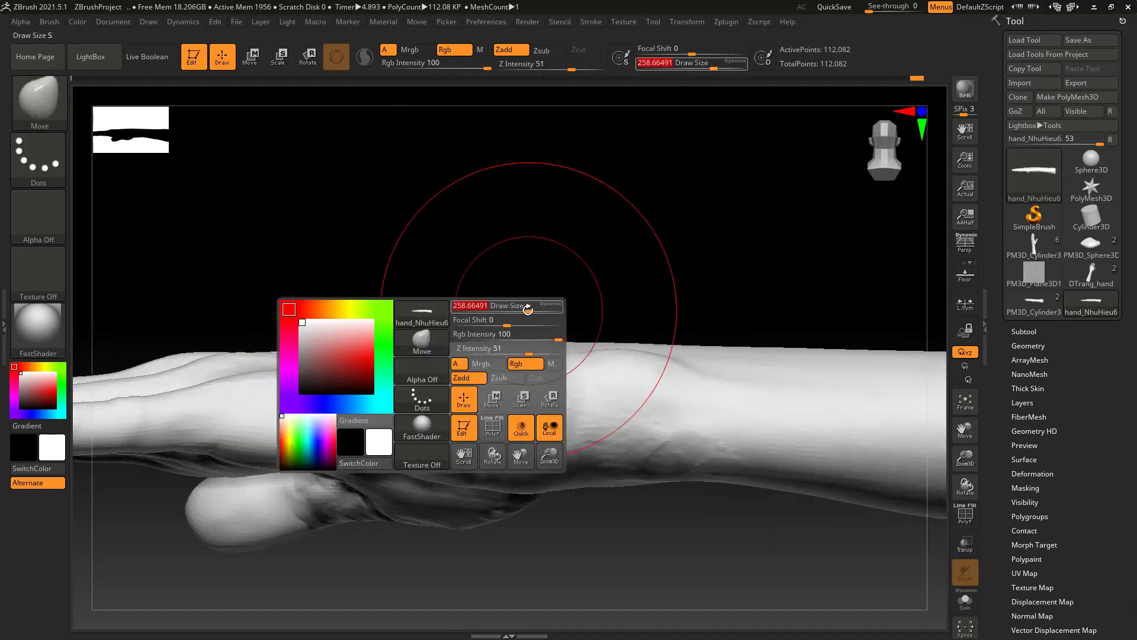
pyautogui.moveTo(533, 259); pyautogui.dragTo(666, 246)
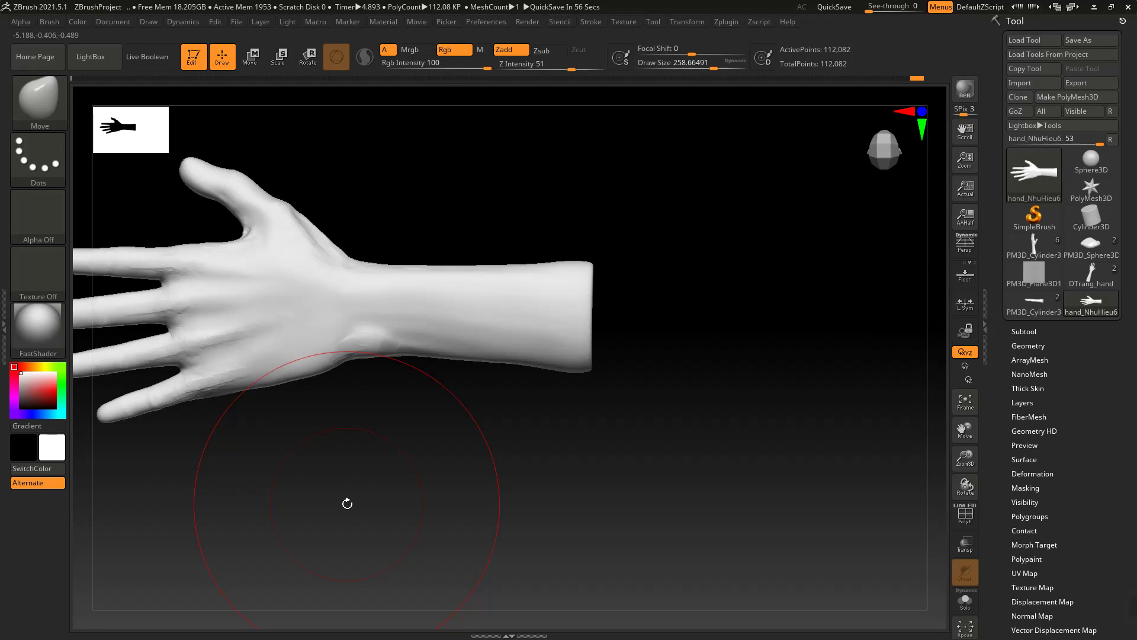
pyautogui.moveTo(431, 466); pyautogui.dragTo(583, 273)
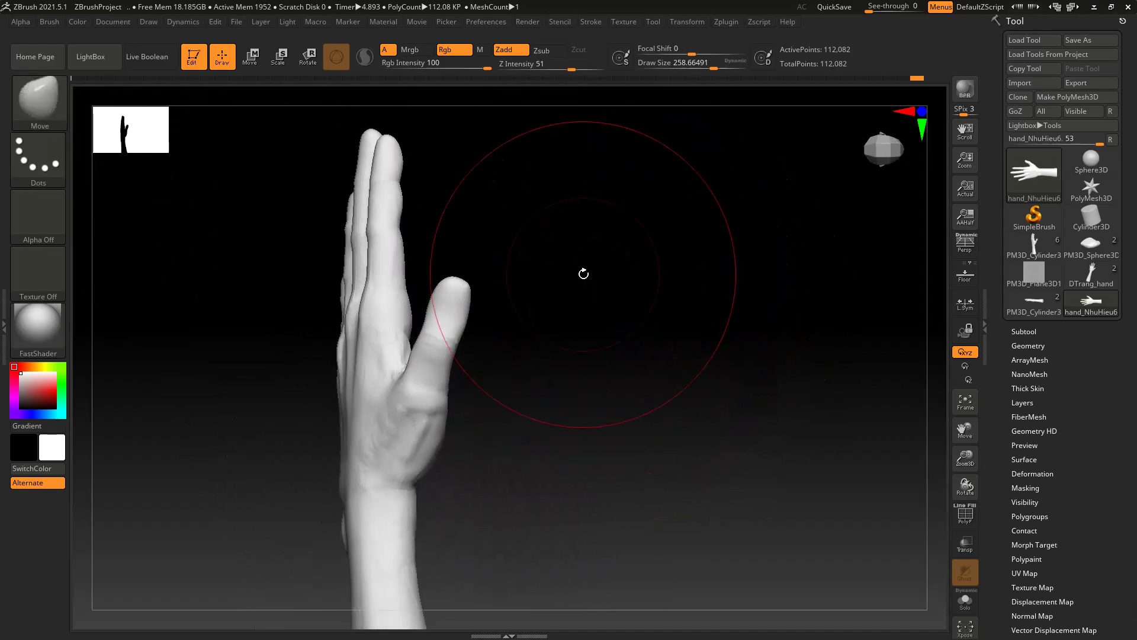
# Switch to the ClayBuildup brush at draw size 86.09 and sculpt the thumb's base joint and outer side down to the wrist
pyautogui.press('b')
pyautogui.click(248, 241)
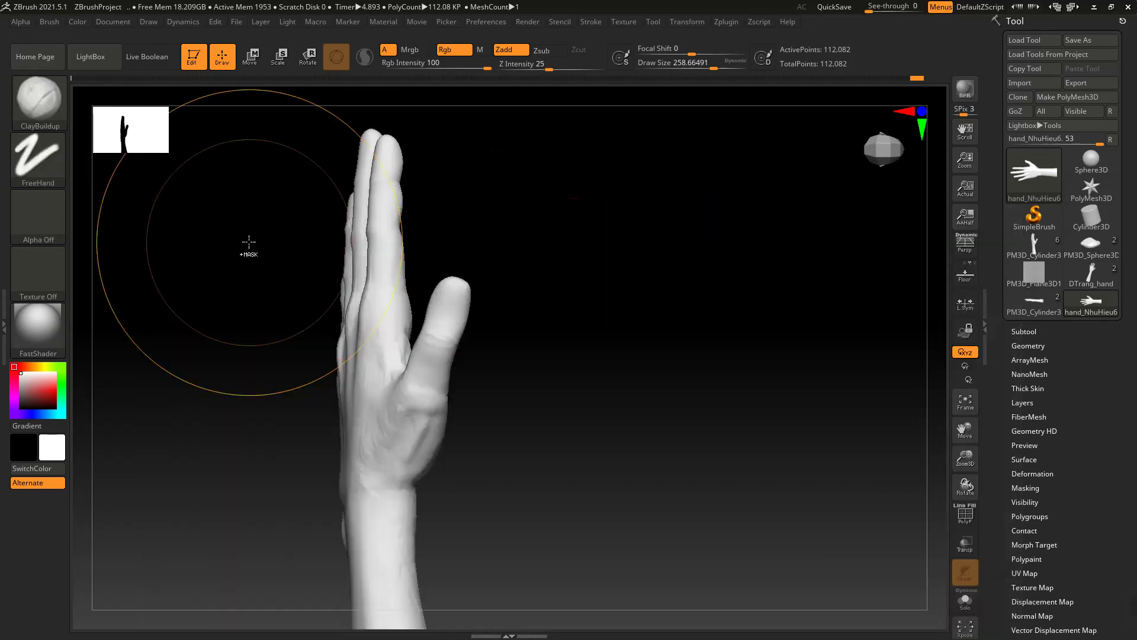
pyautogui.keyDown('ctrl'); pyautogui.moveTo(249, 244); pyautogui.dragTo(320, 356, button='right'); pyautogui.keyUp('ctrl')
pyautogui.press('space')
pyautogui.moveTo(444, 406); pyautogui.dragTo(421, 407)
pyautogui.moveTo(551, 374); pyautogui.dragTo(533, 378)
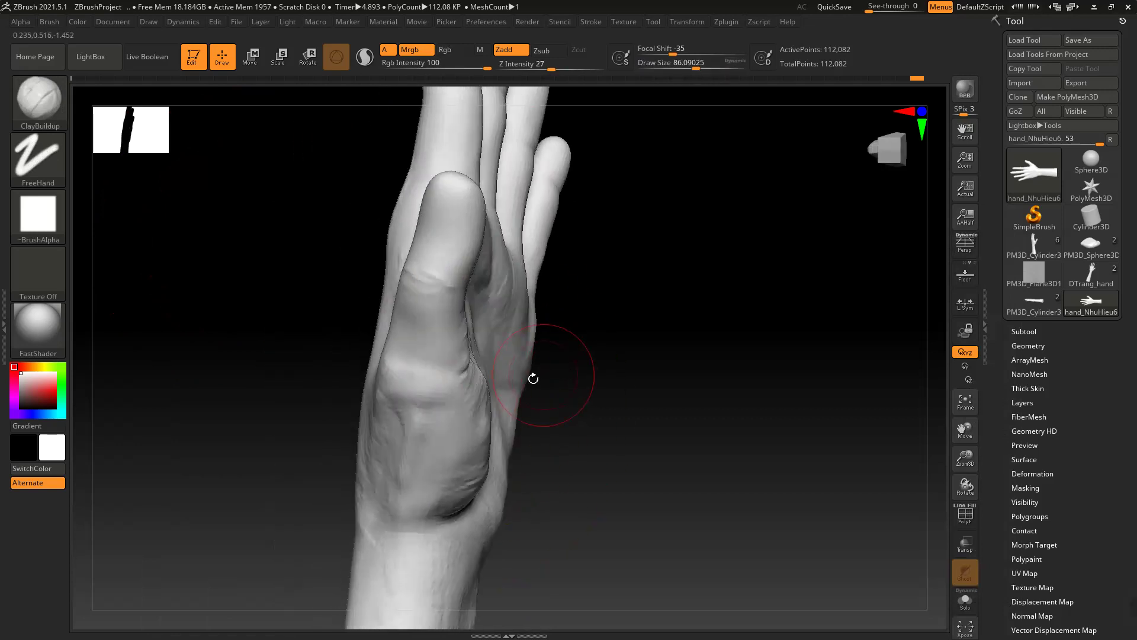
pyautogui.moveTo(455, 404); pyautogui.dragTo(573, 321)
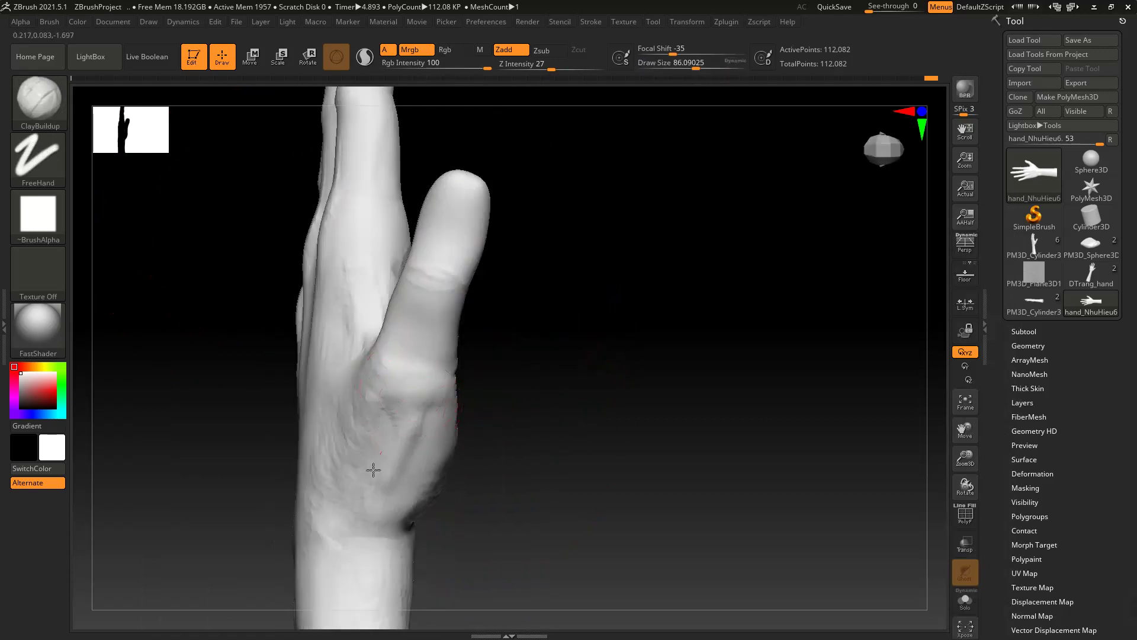
pyautogui.moveTo(537, 416); pyautogui.dragTo(527, 432)
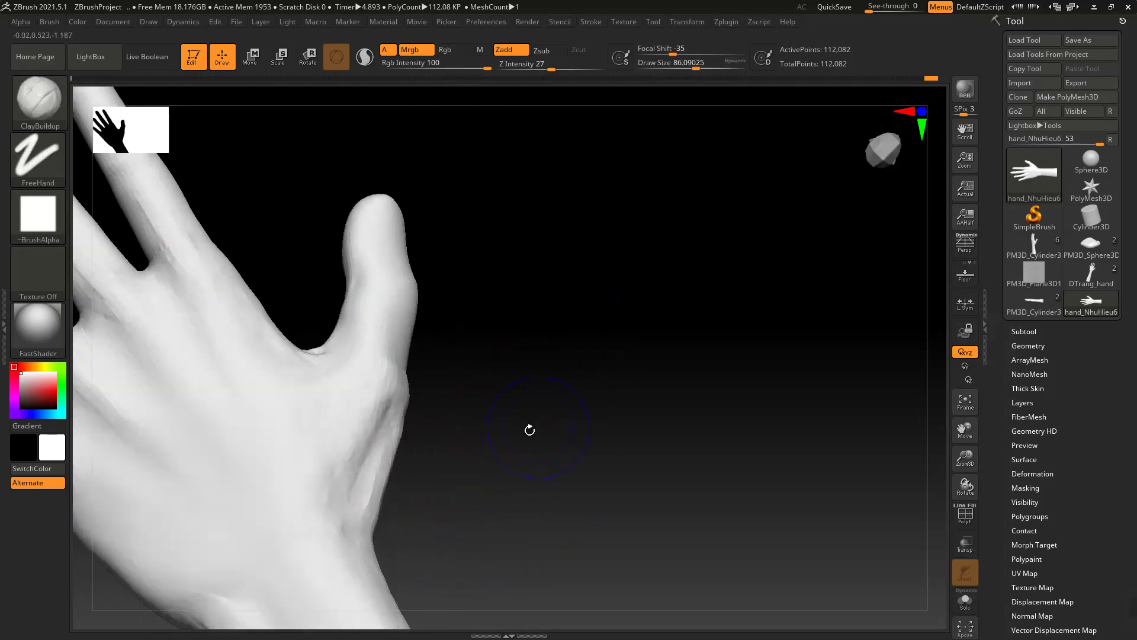
pyautogui.moveTo(368, 495); pyautogui.dragTo(532, 403)
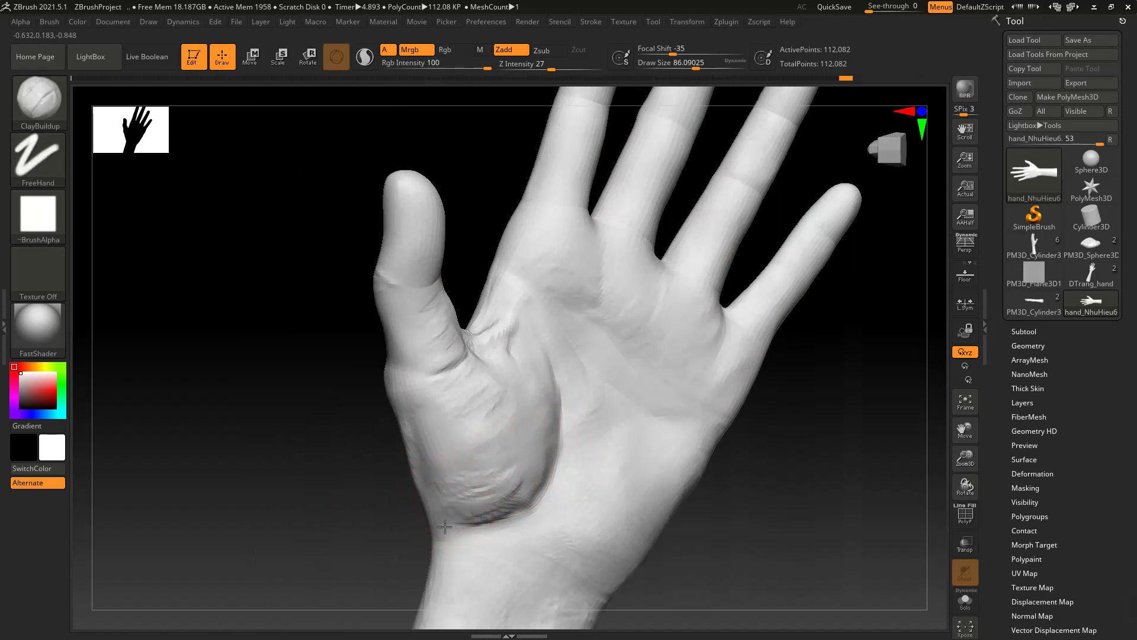
# Build up the thumb pad's outer and lower edges where they meet the wrist, and check the hand from the fingertips
pyautogui.moveTo(430, 502); pyautogui.dragTo(435, 484, button='right')
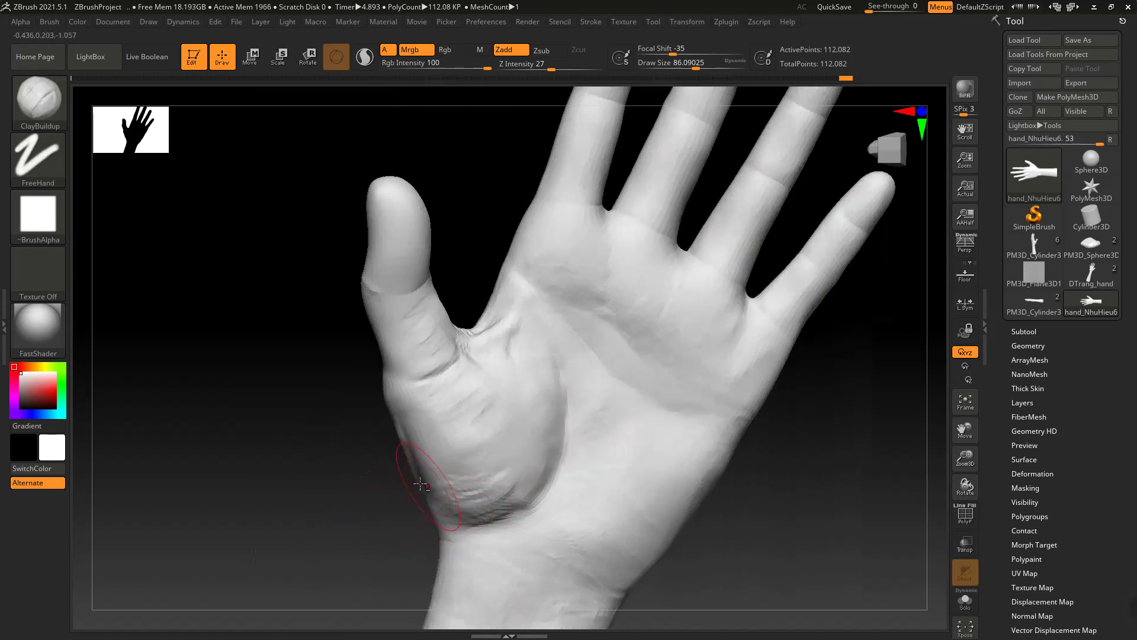
pyautogui.moveTo(485, 499)
pyautogui.mouseDown()
pyautogui.moveTo(478, 520)
pyautogui.moveTo(532, 504)
pyautogui.mouseUp()
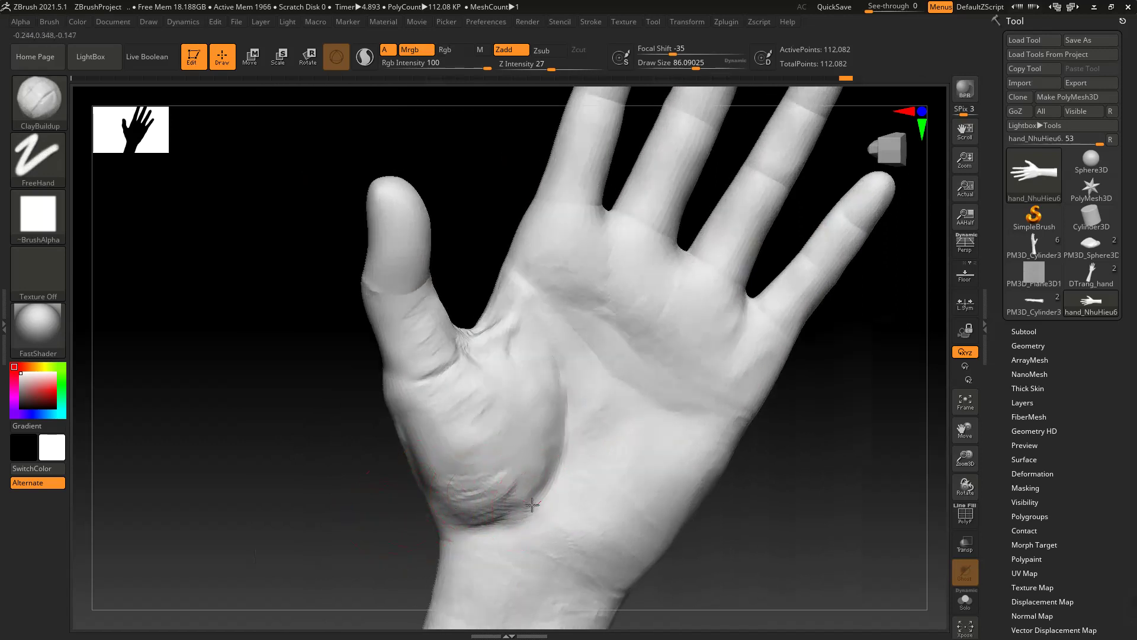
pyautogui.moveTo(361, 520); pyautogui.dragTo(412, 392)
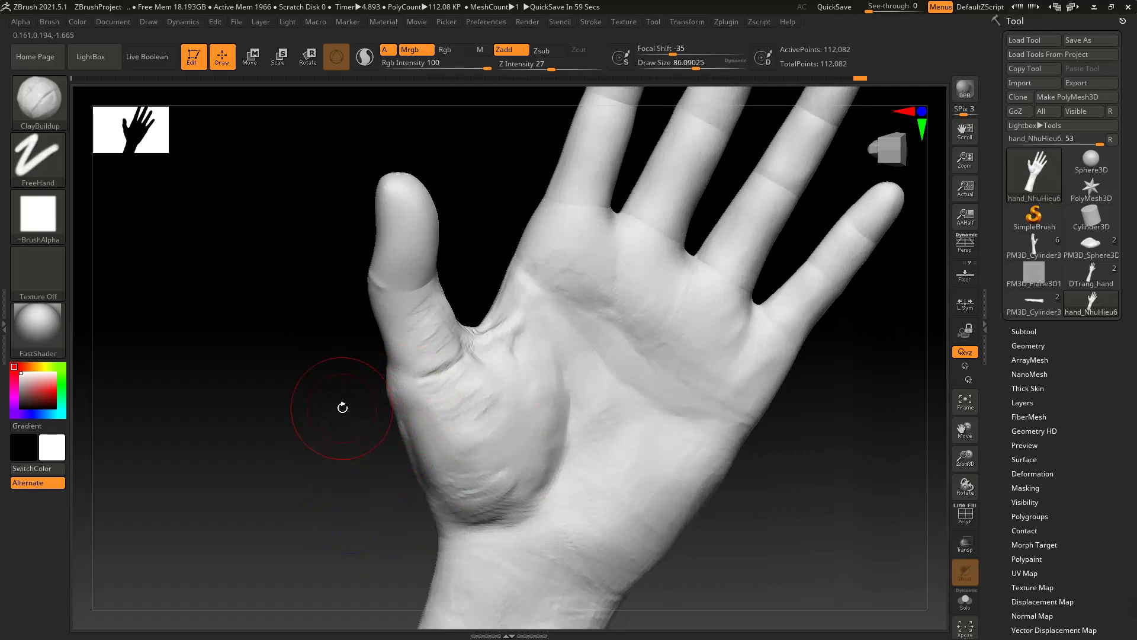
pyautogui.moveTo(826, 431); pyautogui.dragTo(703, 264)
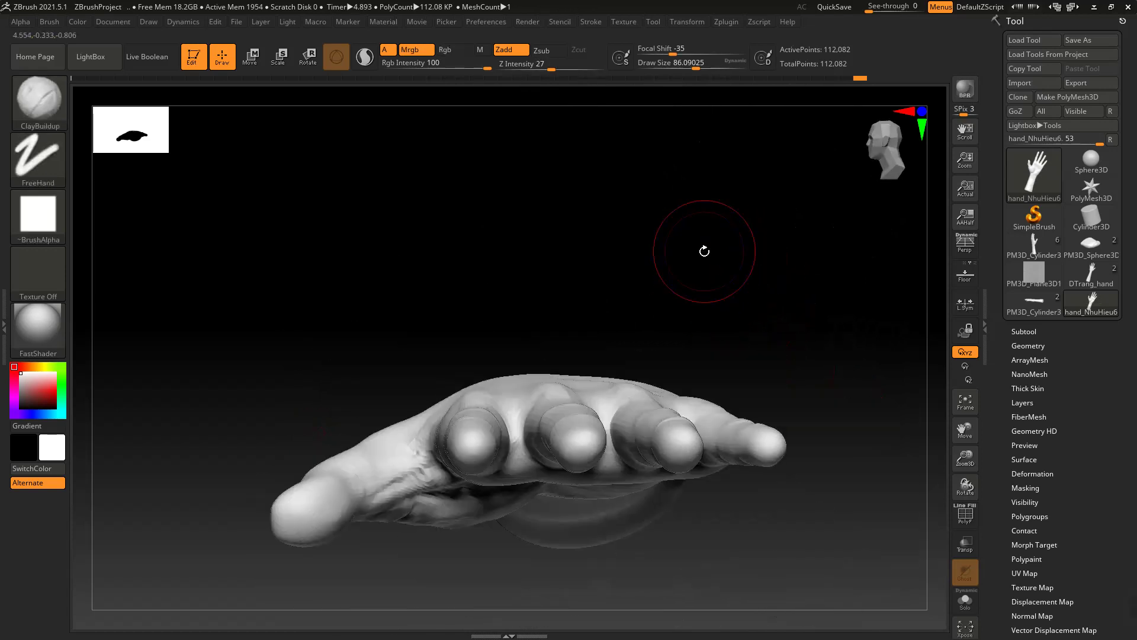
# Examine the thumb, palm and finger bases from the fingertips and from the thumb side
pyautogui.moveTo(456, 570); pyautogui.dragTo(482, 513)
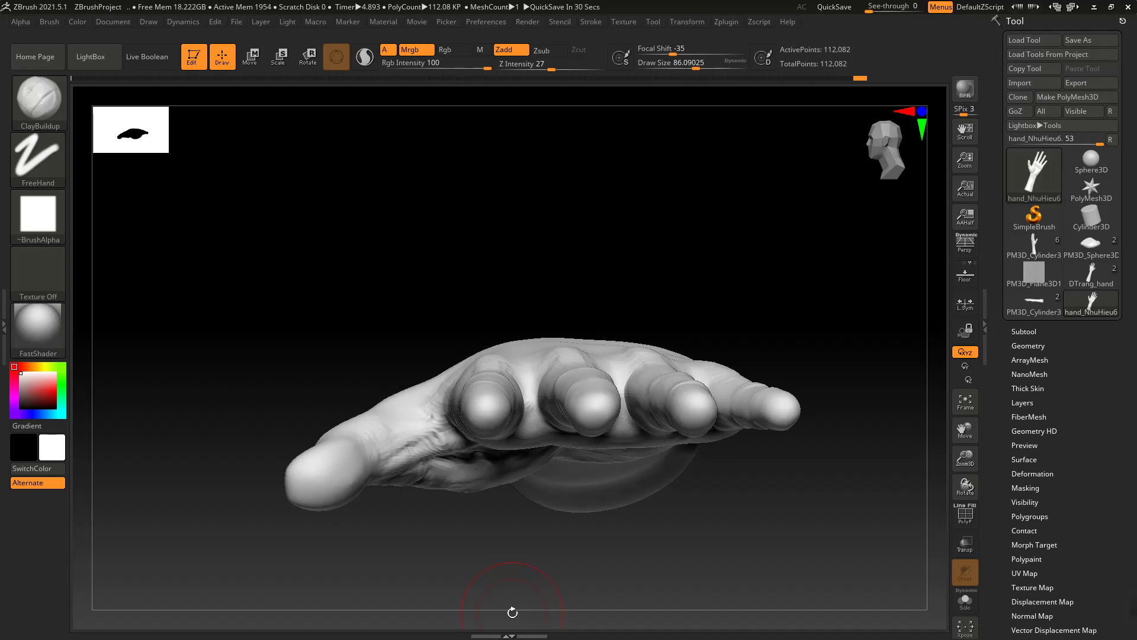
pyautogui.moveTo(551, 264); pyautogui.dragTo(571, 209)
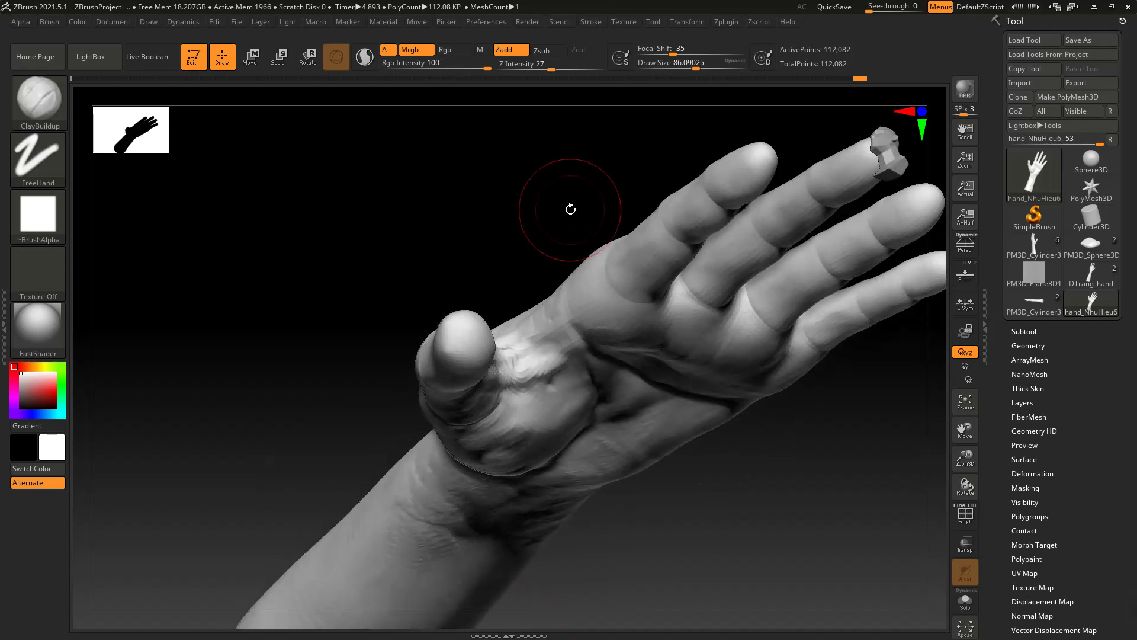
pyautogui.moveTo(553, 259)
pyautogui.mouseDown()
pyautogui.moveTo(503, 144)
pyautogui.moveTo(478, 166)
pyautogui.moveTo(458, 253)
pyautogui.moveTo(426, 243)
pyautogui.mouseUp()
pyautogui.moveTo(270, 283)
pyautogui.mouseDown()
pyautogui.moveTo(308, 315)
pyautogui.moveTo(490, 332)
pyautogui.moveTo(584, 319)
pyautogui.mouseUp()
pyautogui.keyDown('shift'); pyautogui.moveTo(625, 237); pyautogui.dragTo(625, 267); pyautogui.keyUp('shift')
pyautogui.keyDown('ctrl'); pyautogui.moveTo(649, 243); pyautogui.dragTo(408, 364, button='right'); pyautogui.keyUp('ctrl')
pyautogui.moveTo(670, 515); pyautogui.dragTo(689, 261)
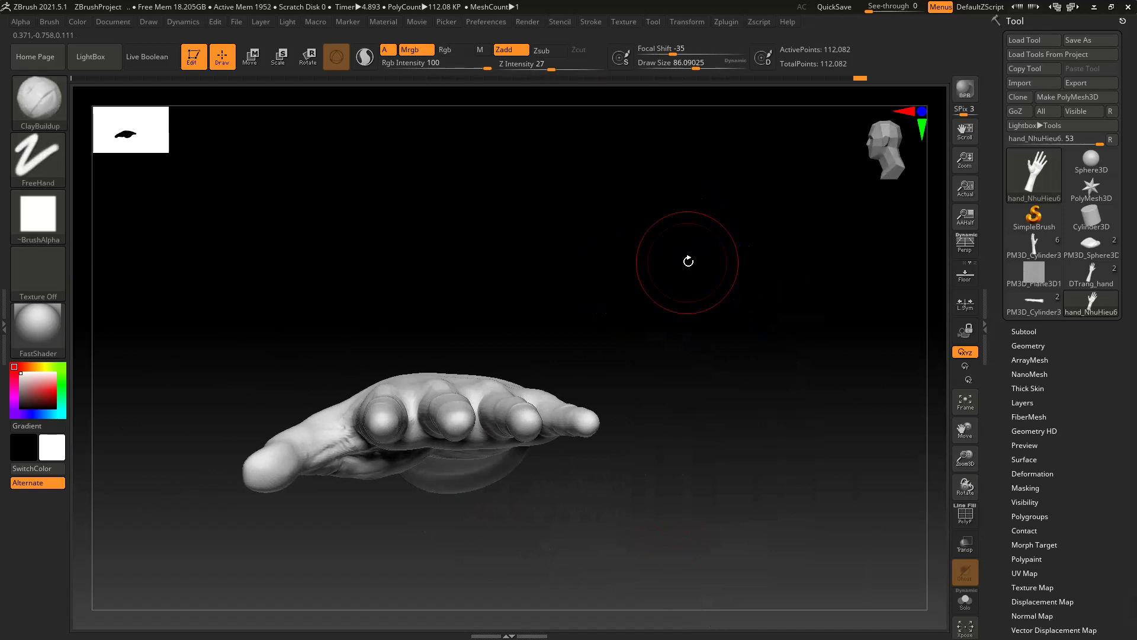
pyautogui.moveTo(688, 261)
pyautogui.mouseDown()
pyautogui.moveTo(597, 340)
pyautogui.moveTo(612, 317)
pyautogui.mouseUp()
# Switch to the Move brush and set its draw size to 128.5 for adjusting the hand from the fingertips and side
pyautogui.press('b')
pyautogui.press('m')
pyautogui.press('v')
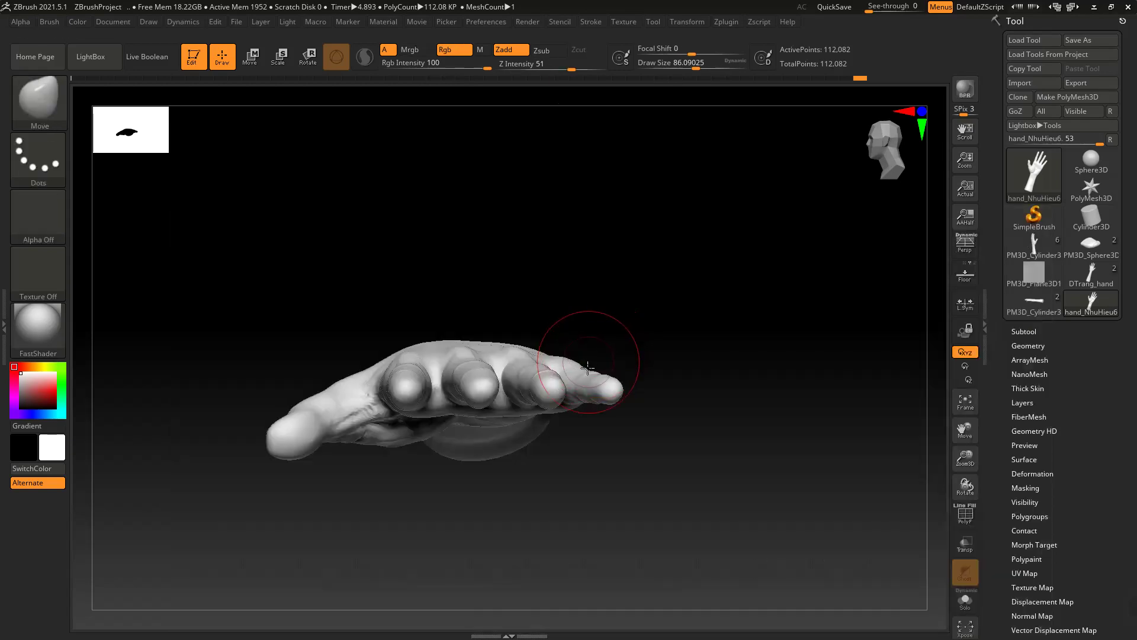
pyautogui.press('space')
pyautogui.moveTo(592, 369); pyautogui.dragTo(609, 371)
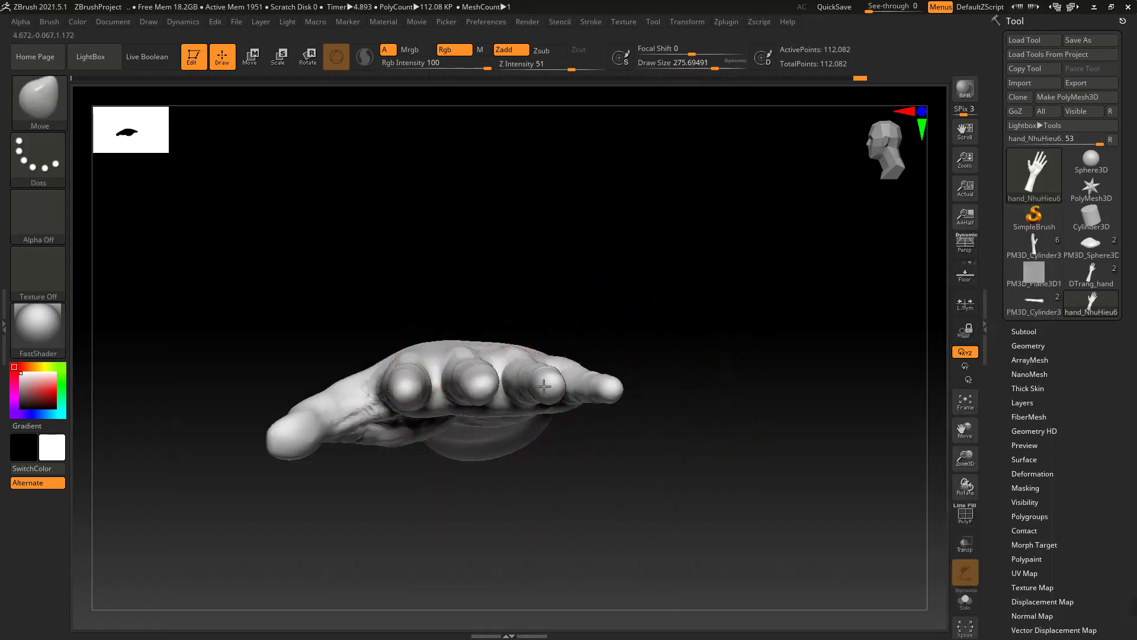
pyautogui.moveTo(621, 255); pyautogui.dragTo(599, 249)
pyautogui.keyDown('alt'); pyautogui.moveTo(694, 321); pyautogui.dragTo(593, 359); pyautogui.keyUp('alt')
pyautogui.press('space')
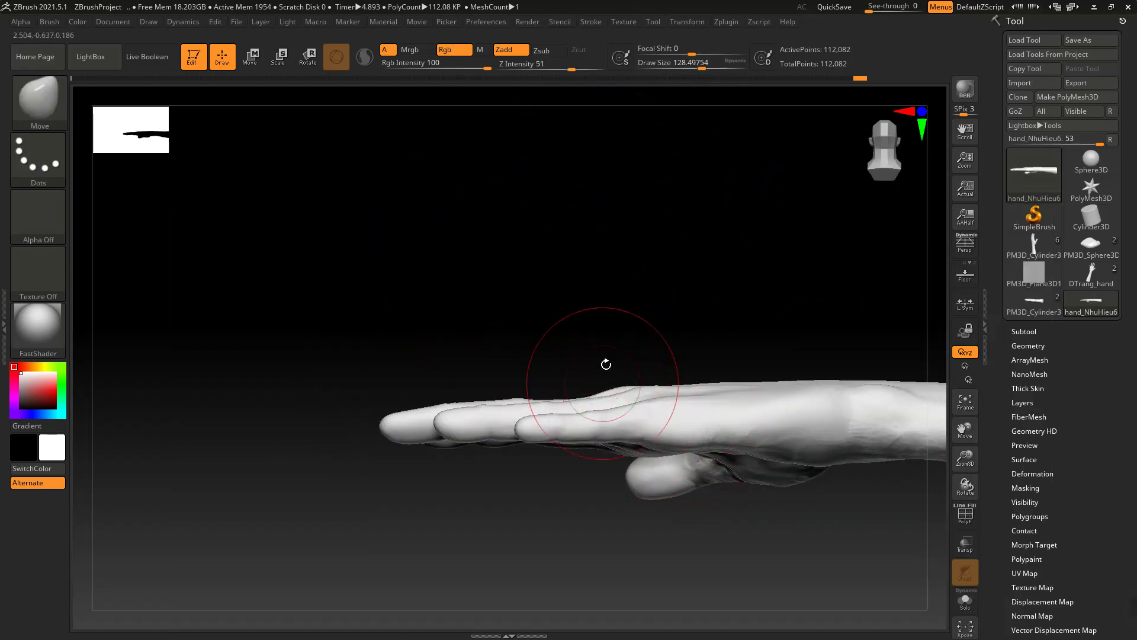
# Smooth the thumb's base and the web towards the index finger, checking the shape from the fingertips
pyautogui.moveTo(603, 332)
pyautogui.mouseDown()
pyautogui.moveTo(652, 312)
pyautogui.moveTo(583, 332)
pyautogui.moveTo(610, 297)
pyautogui.moveTo(631, 318)
pyautogui.moveTo(640, 269)
pyautogui.moveTo(650, 295)
pyautogui.moveTo(675, 304)
pyautogui.moveTo(683, 338)
pyautogui.moveTo(416, 442)
pyautogui.mouseUp()
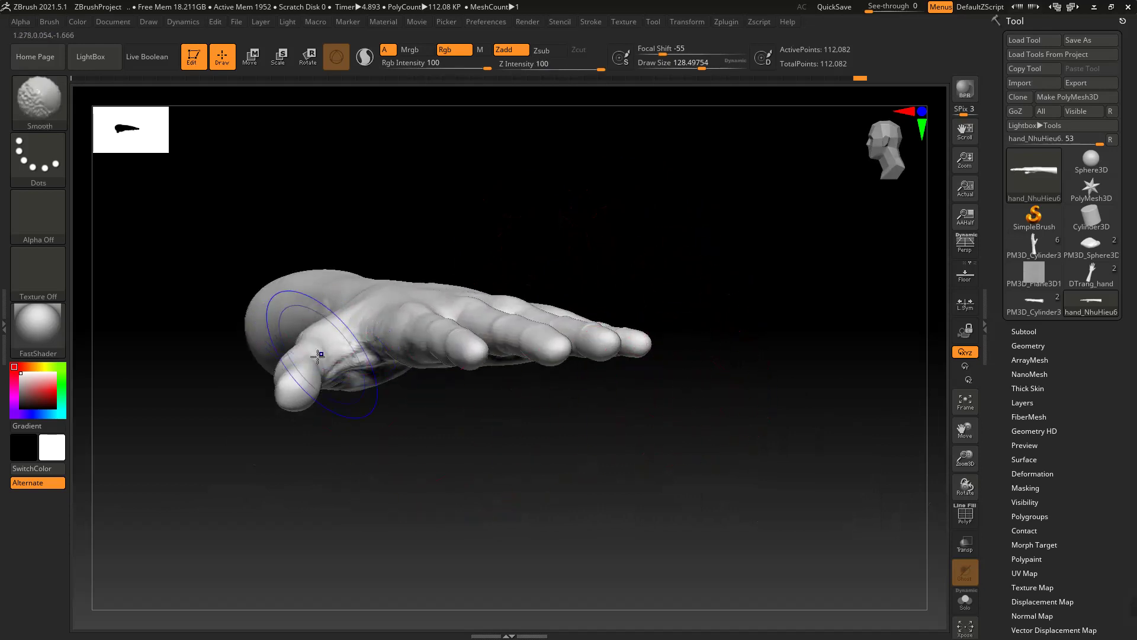
pyautogui.keyDown('shift'); pyautogui.moveTo(318, 356); pyautogui.dragTo(373, 292, button='right'); pyautogui.keyUp('shift')
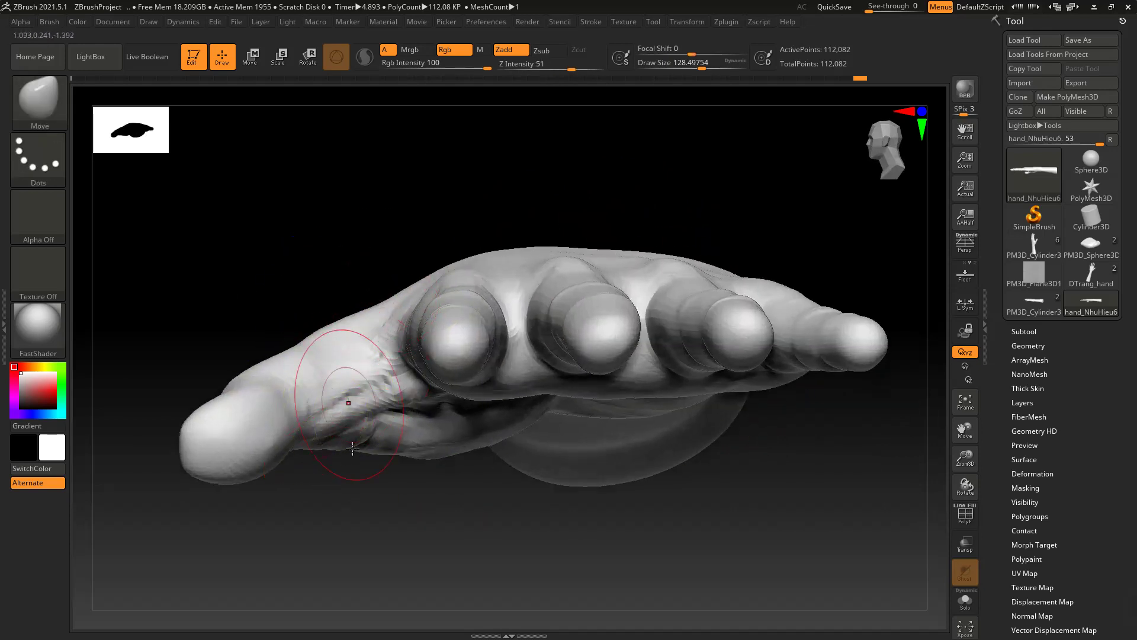
pyautogui.keyDown('ctrl'); pyautogui.moveTo(427, 494); pyautogui.dragTo(391, 442, button='right'); pyautogui.keyUp('ctrl')
pyautogui.moveTo(595, 451)
pyautogui.keyDown('ctrl'); pyautogui.mouseDown(button='right')
pyautogui.moveTo(513, 406)
pyautogui.moveTo(529, 455)
pyautogui.mouseUp(button='right'); pyautogui.keyUp('ctrl')
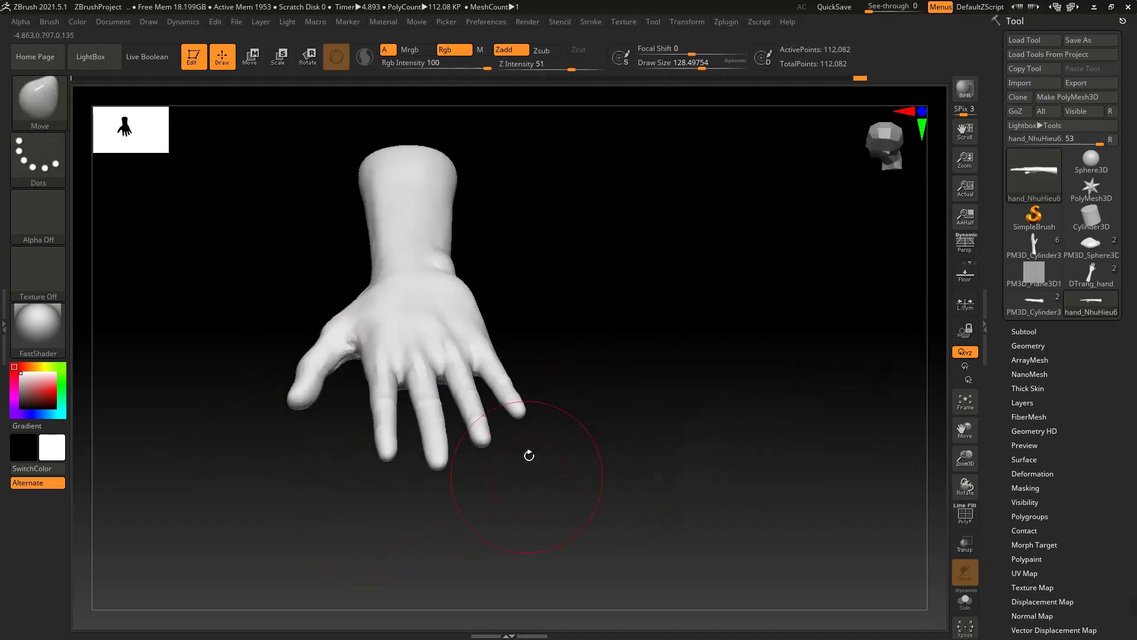
# Adjust the thumb's base and underside with the Move brush at draw size 128.5 in back and side views
pyautogui.moveTo(529, 455); pyautogui.dragTo(551, 460)
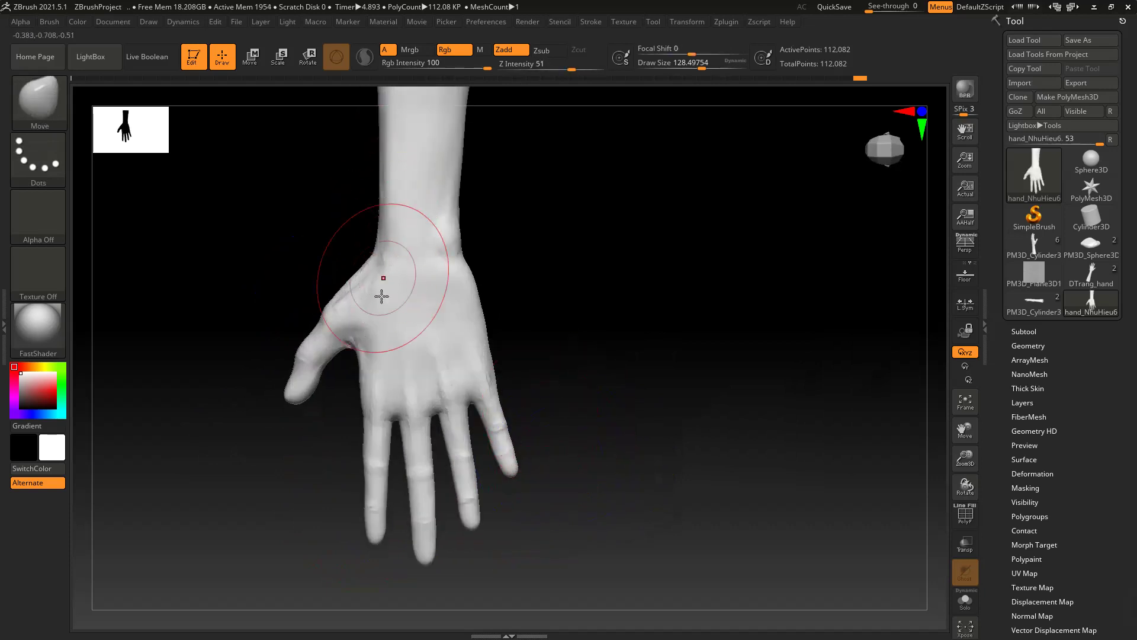
pyautogui.moveTo(553, 338)
pyautogui.mouseDown()
pyautogui.moveTo(587, 287)
pyautogui.moveTo(584, 231)
pyautogui.mouseUp()
pyautogui.moveTo(307, 401); pyautogui.dragTo(415, 406)
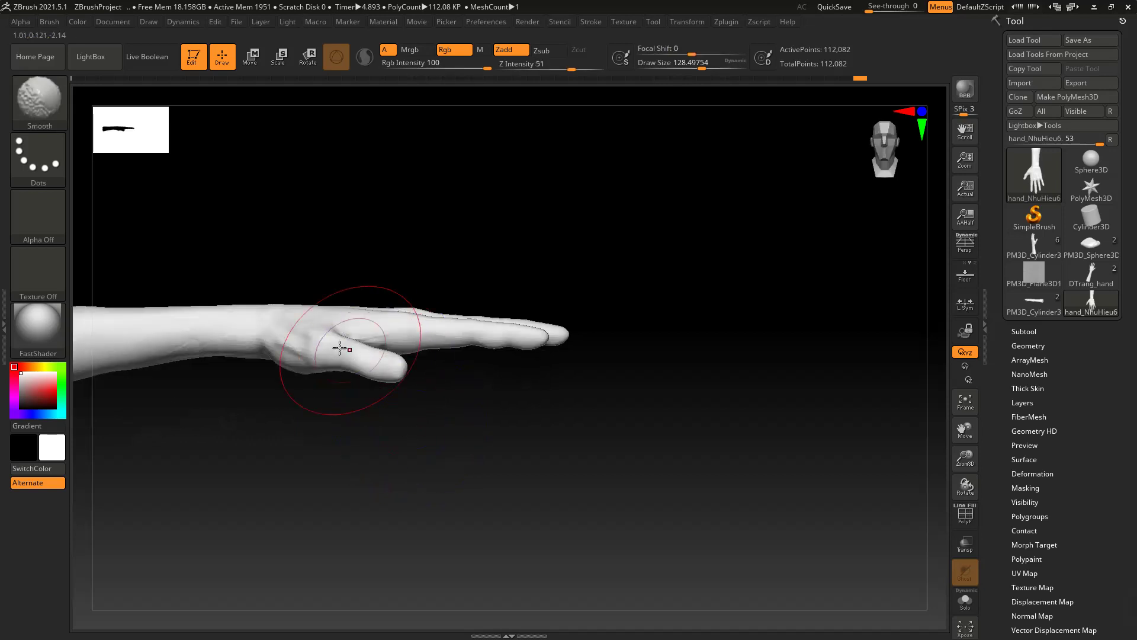
pyautogui.keyDown('ctrl'); pyautogui.moveTo(340, 399); pyautogui.dragTo(340, 444, button='right'); pyautogui.keyUp('ctrl')
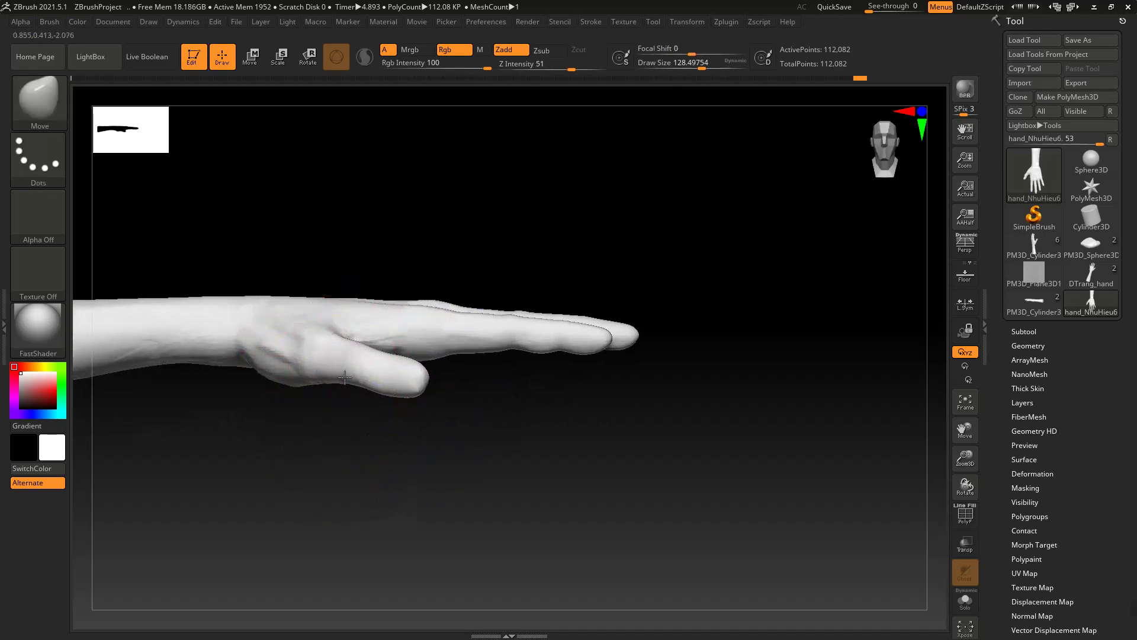
pyautogui.moveTo(327, 453)
pyautogui.mouseDown()
pyautogui.moveTo(421, 414)
pyautogui.moveTo(379, 409)
pyautogui.moveTo(348, 384)
pyautogui.moveTo(382, 459)
pyautogui.mouseUp()
pyautogui.moveTo(452, 452); pyautogui.dragTo(509, 465)
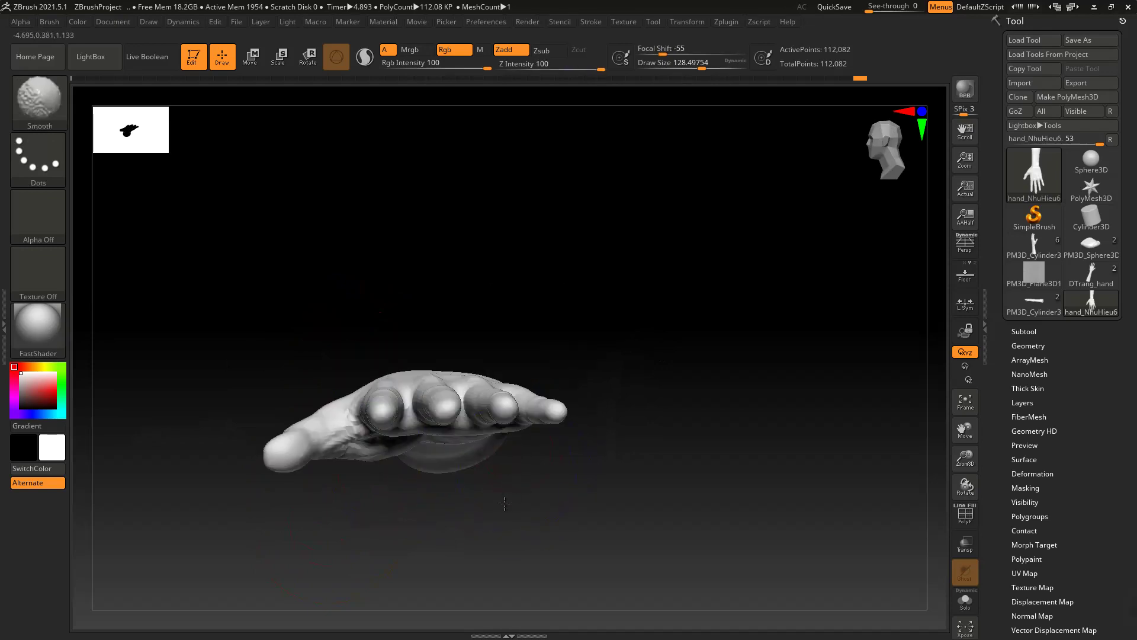
# Try to raise the thumb towards the palm's level in side view with the Move brush at draw size 267.08
pyautogui.press('b')
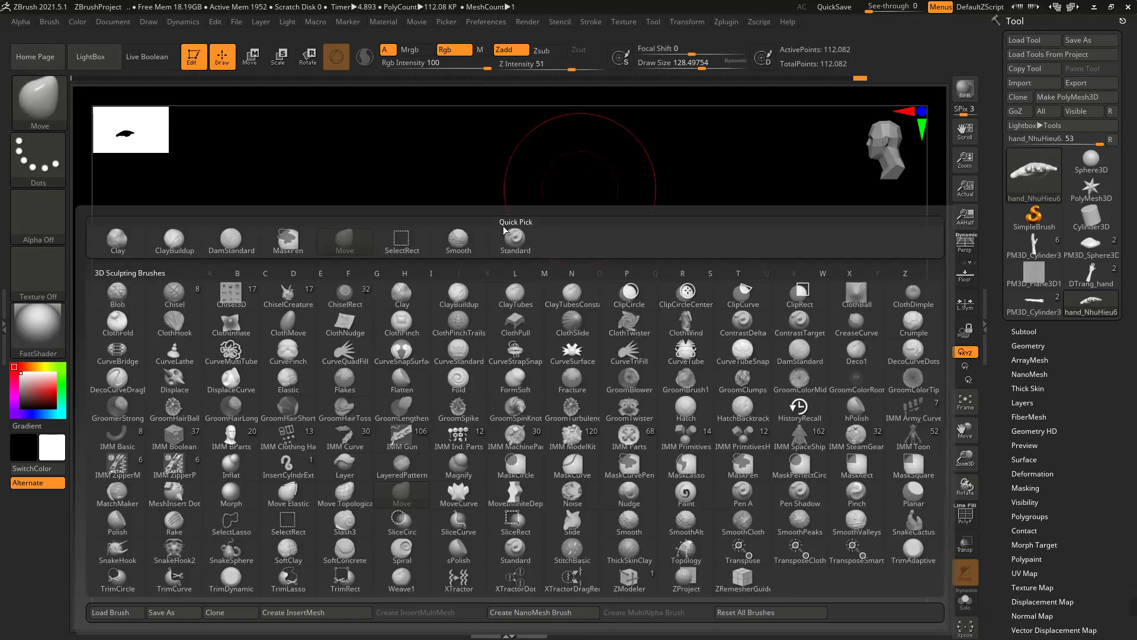
pyautogui.moveTo(505, 207)
pyautogui.mouseDown()
pyautogui.moveTo(560, 234)
pyautogui.moveTo(678, 236)
pyautogui.moveTo(438, 195)
pyautogui.mouseUp()
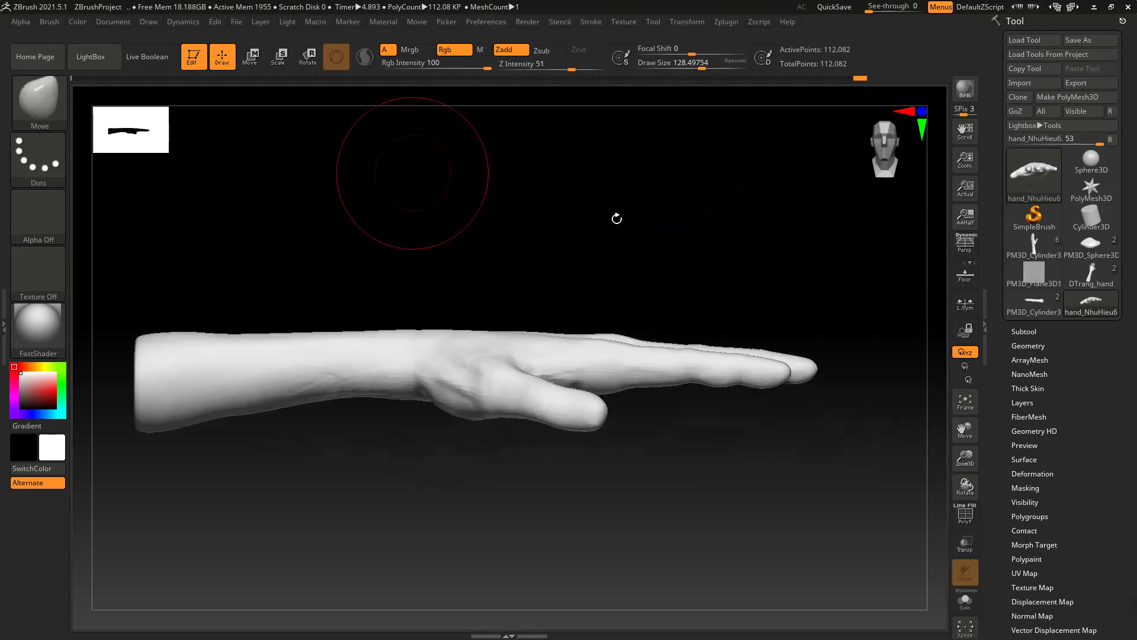
pyautogui.moveTo(737, 214)
pyautogui.mouseDown()
pyautogui.moveTo(635, 229)
pyautogui.moveTo(556, 272)
pyautogui.mouseUp()
pyautogui.moveTo(227, 440)
pyautogui.keyDown('alt'); pyautogui.mouseDown()
pyautogui.moveTo(383, 407)
pyautogui.moveTo(416, 439)
pyautogui.moveTo(438, 435)
pyautogui.mouseUp(); pyautogui.keyUp('alt')
pyautogui.press('space')
pyautogui.moveTo(379, 326); pyautogui.dragTo(392, 328)
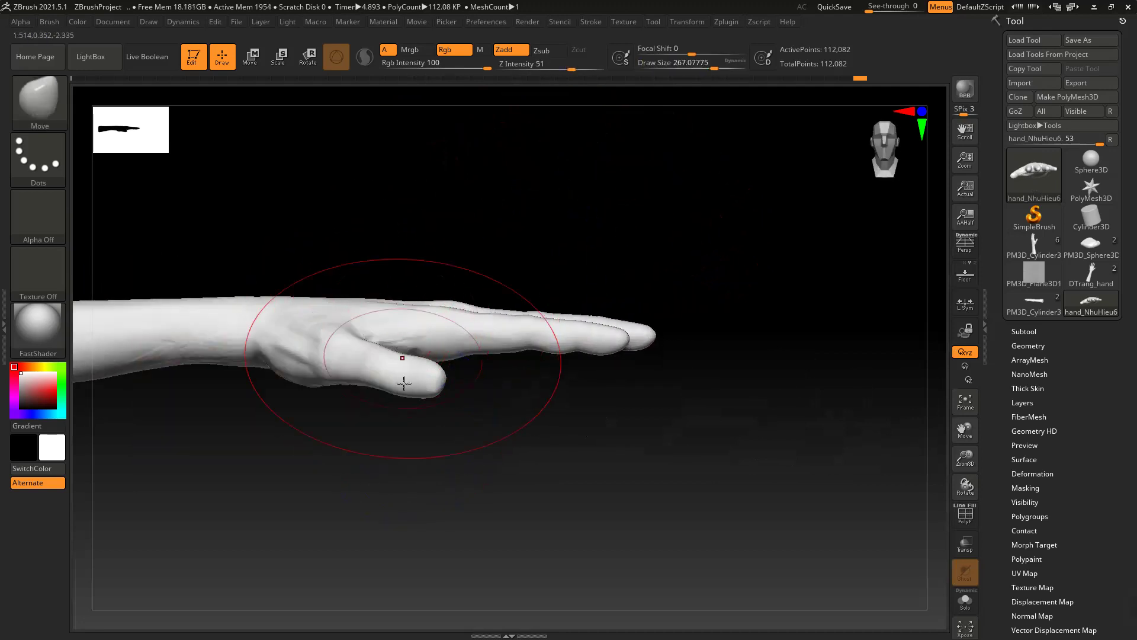
pyautogui.moveTo(419, 377)
pyautogui.mouseDown()
pyautogui.moveTo(429, 342)
pyautogui.moveTo(380, 347)
pyautogui.moveTo(437, 352)
pyautogui.mouseUp()
pyautogui.press('space')
pyautogui.hotkey('ctrl', 'z')
# Check the raised thumb's angle from the fingertips, the side and the palm
pyautogui.moveTo(443, 408)
pyautogui.mouseDown()
pyautogui.moveTo(475, 425)
pyautogui.moveTo(607, 407)
pyautogui.moveTo(516, 423)
pyautogui.mouseUp()
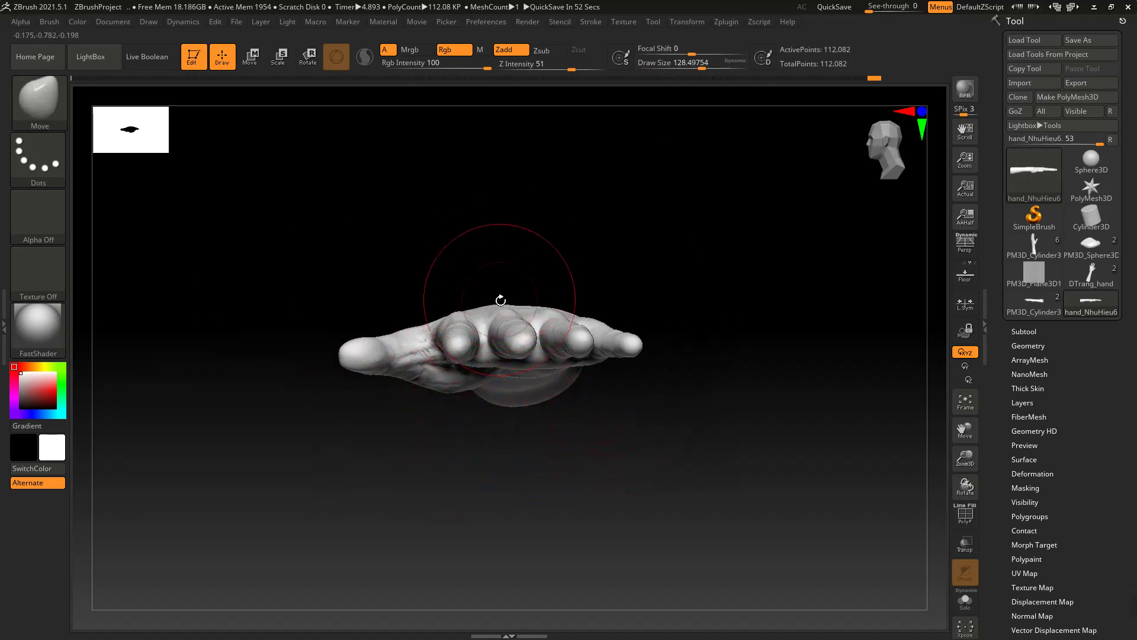
pyautogui.moveTo(500, 300); pyautogui.dragTo(462, 320)
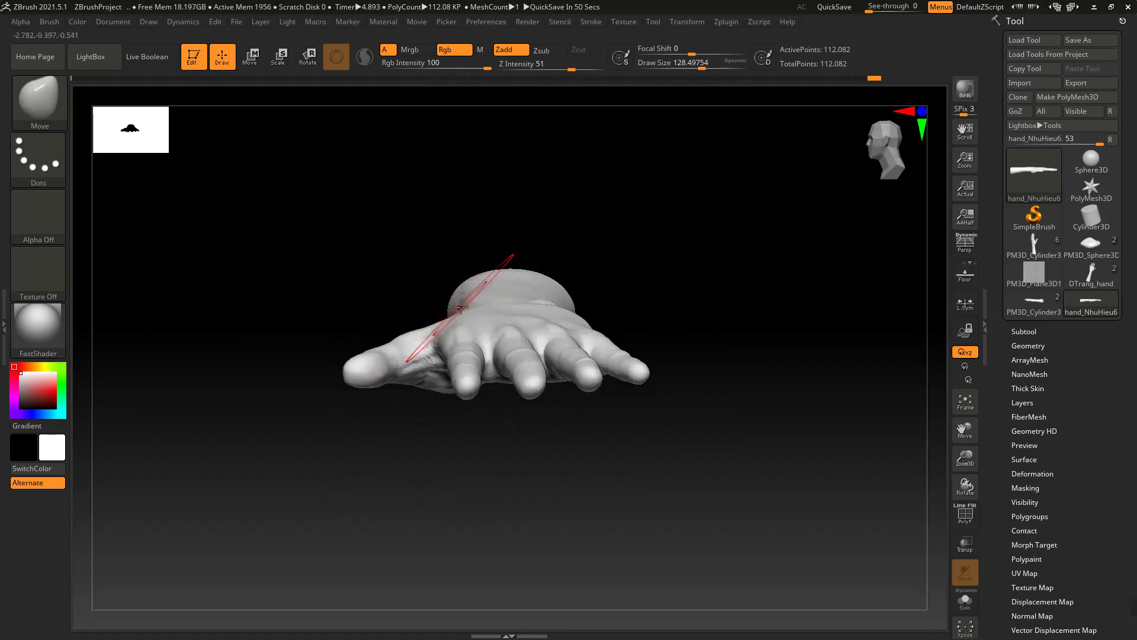
pyautogui.moveTo(610, 237); pyautogui.dragTo(525, 464)
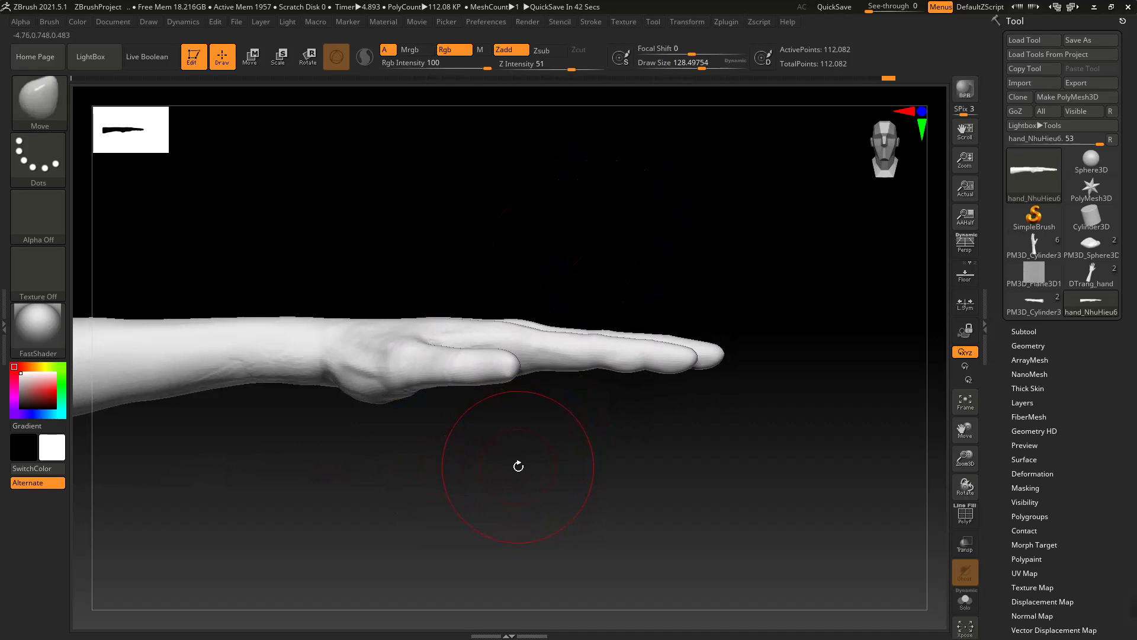
pyautogui.moveTo(518, 466); pyautogui.dragTo(633, 423)
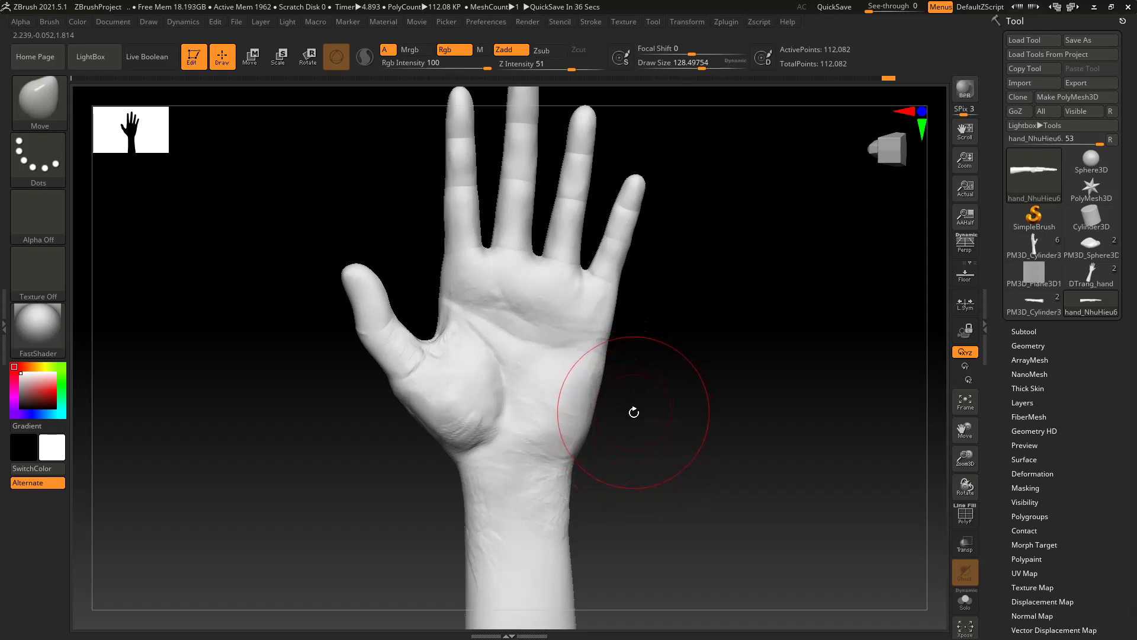
pyautogui.moveTo(626, 401); pyautogui.dragTo(651, 414)
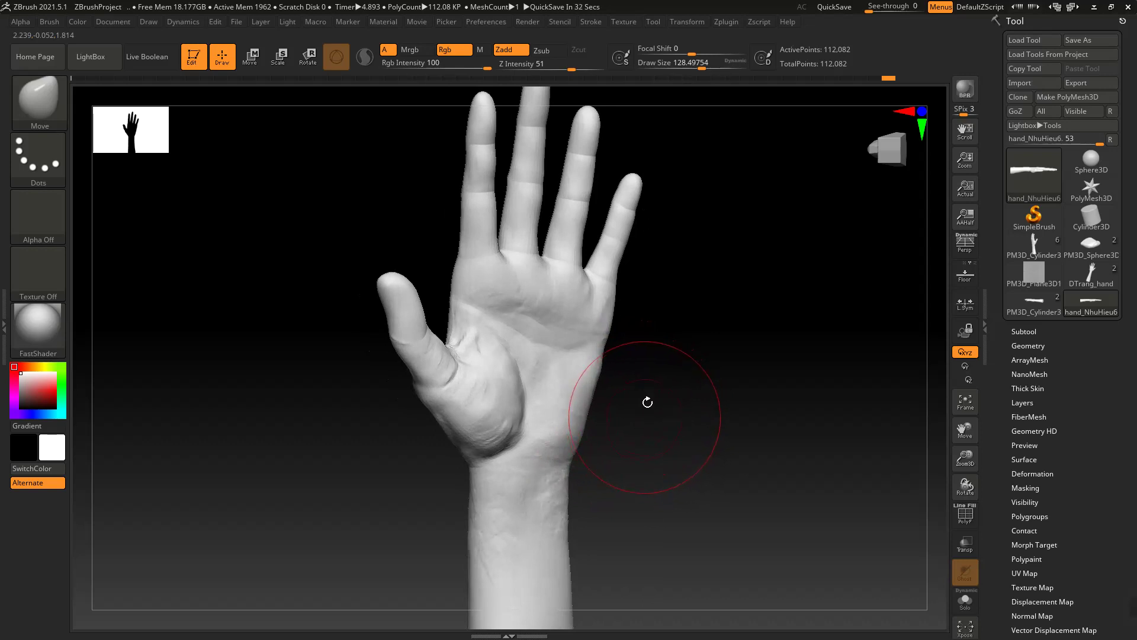
pyautogui.moveTo(675, 294); pyautogui.dragTo(500, 489)
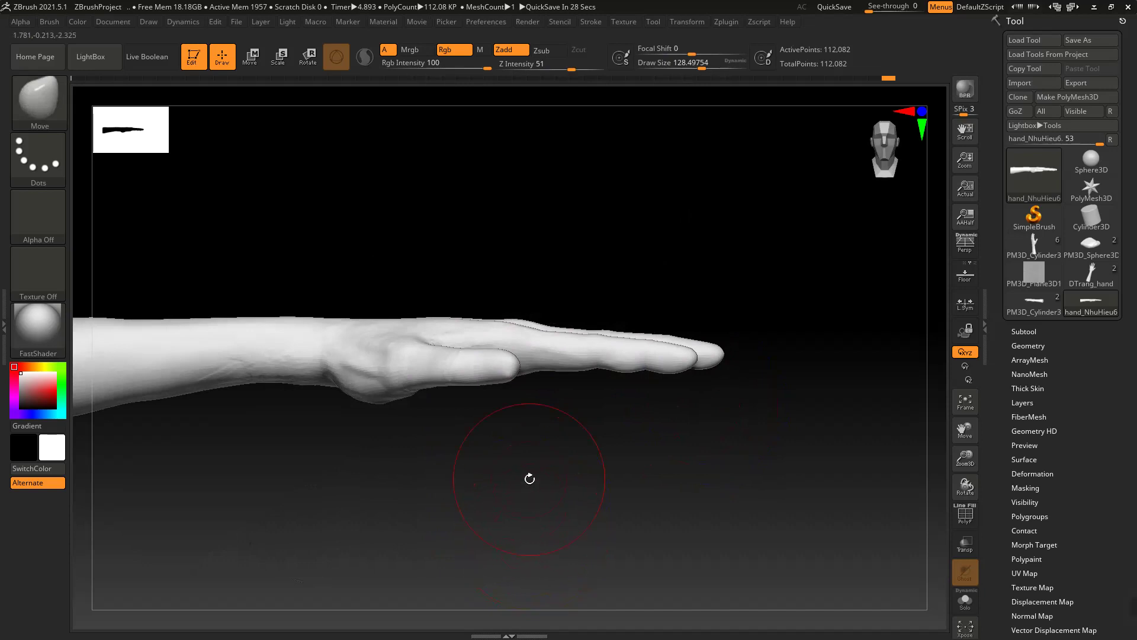
pyautogui.moveTo(705, 241); pyautogui.dragTo(675, 211)
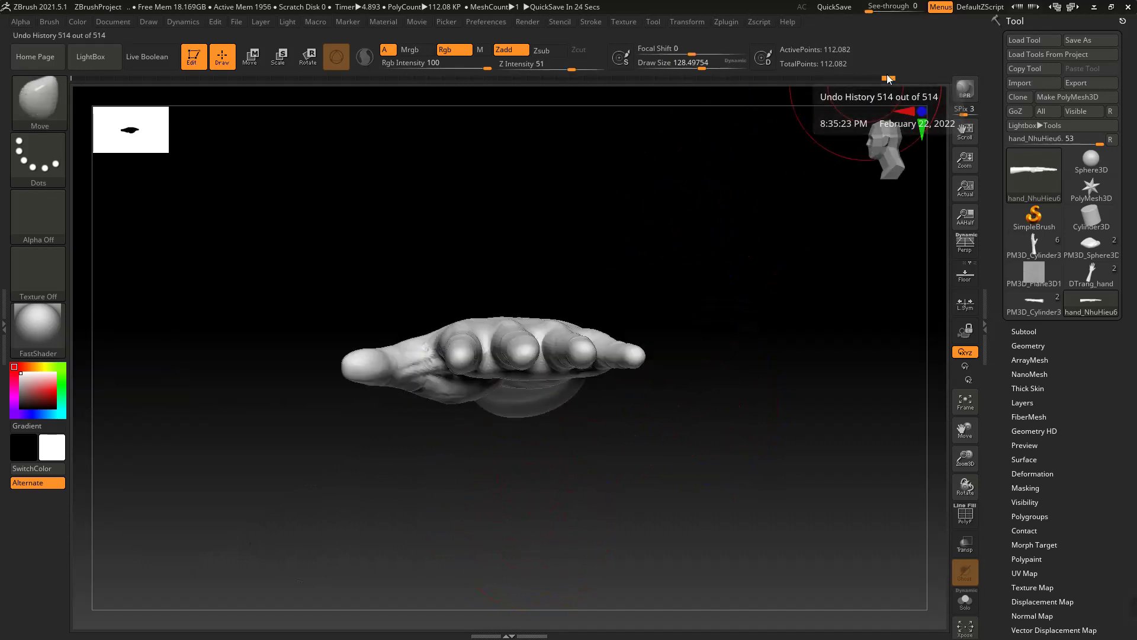
# Step back through the undo history to a version with the thumb angled downward, comparing the back and side views
pyautogui.moveTo(889, 77); pyautogui.dragTo(775, 77)
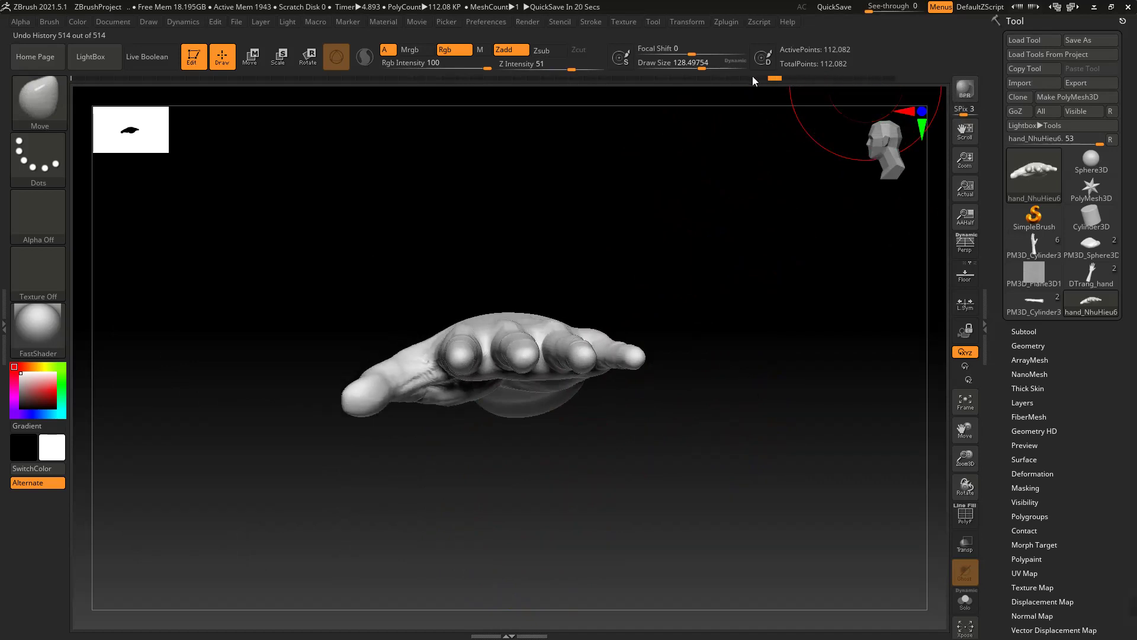
pyautogui.click(699, 79)
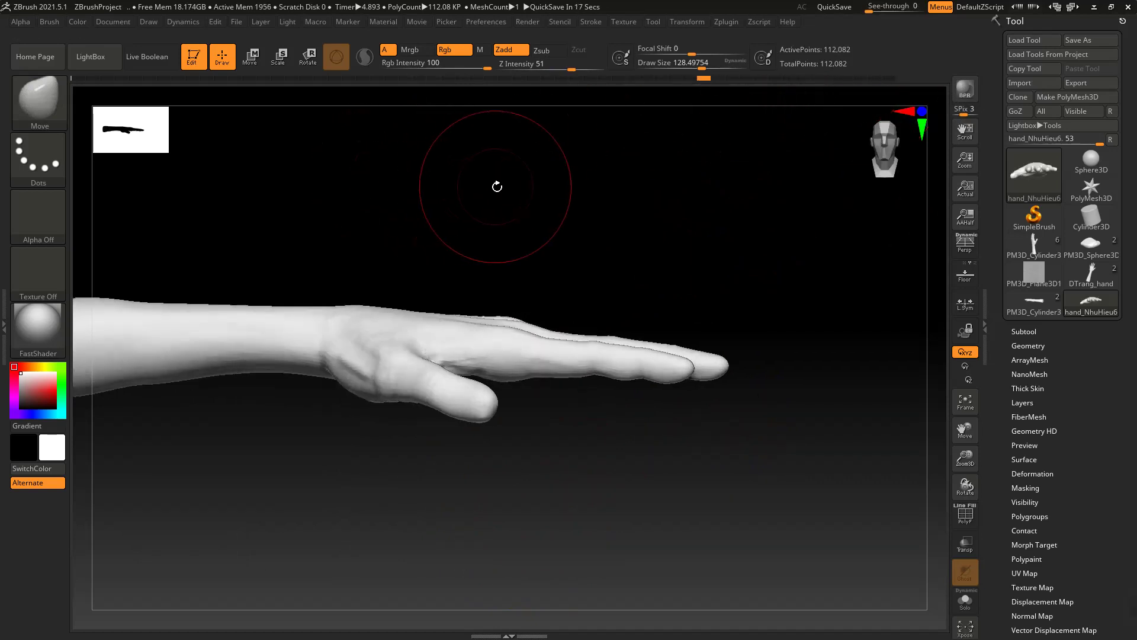
pyautogui.moveTo(497, 186); pyautogui.dragTo(655, 437)
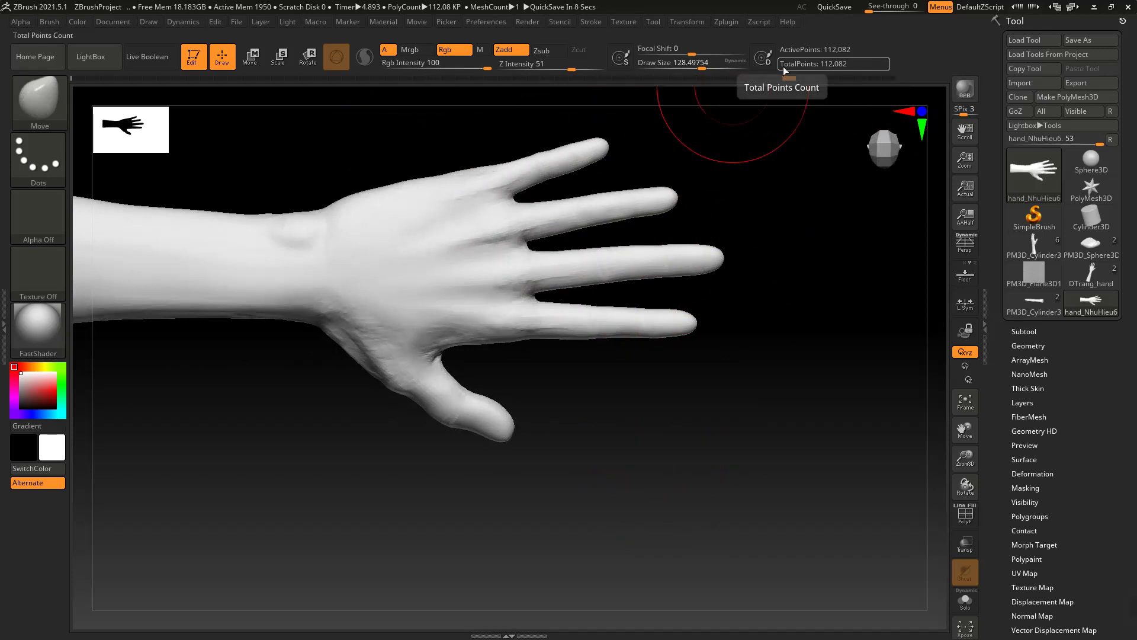
pyautogui.moveTo(680, 373); pyautogui.dragTo(718, 300)
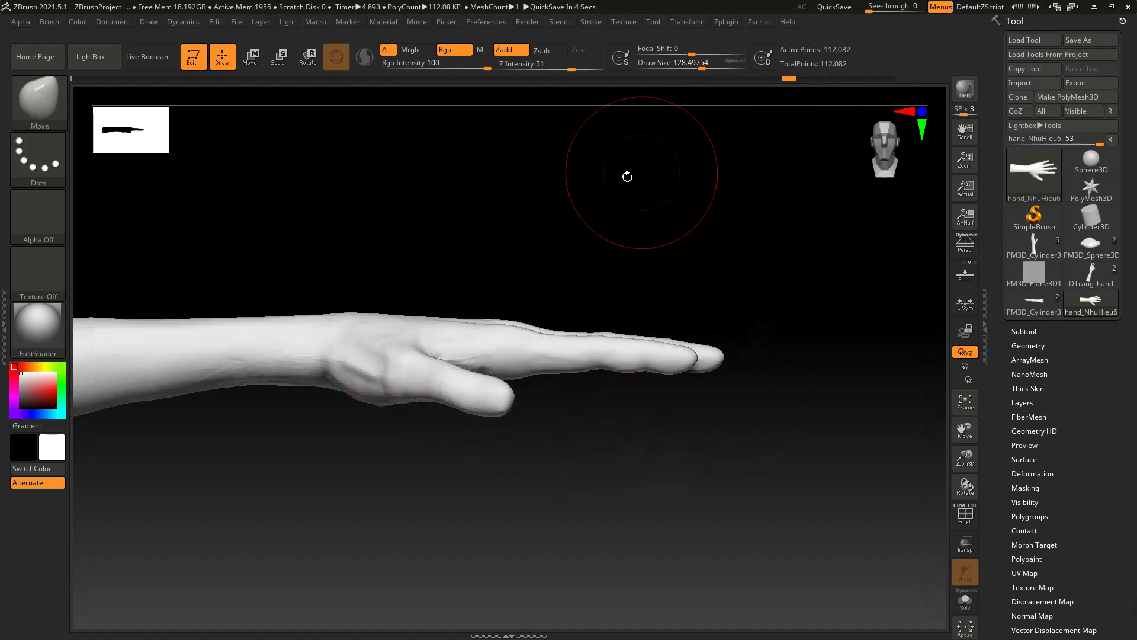
# Bring up the reference board beside the sculpt and examine the grey hand references showing the thumb from the side
pyautogui.click(1109, 7)
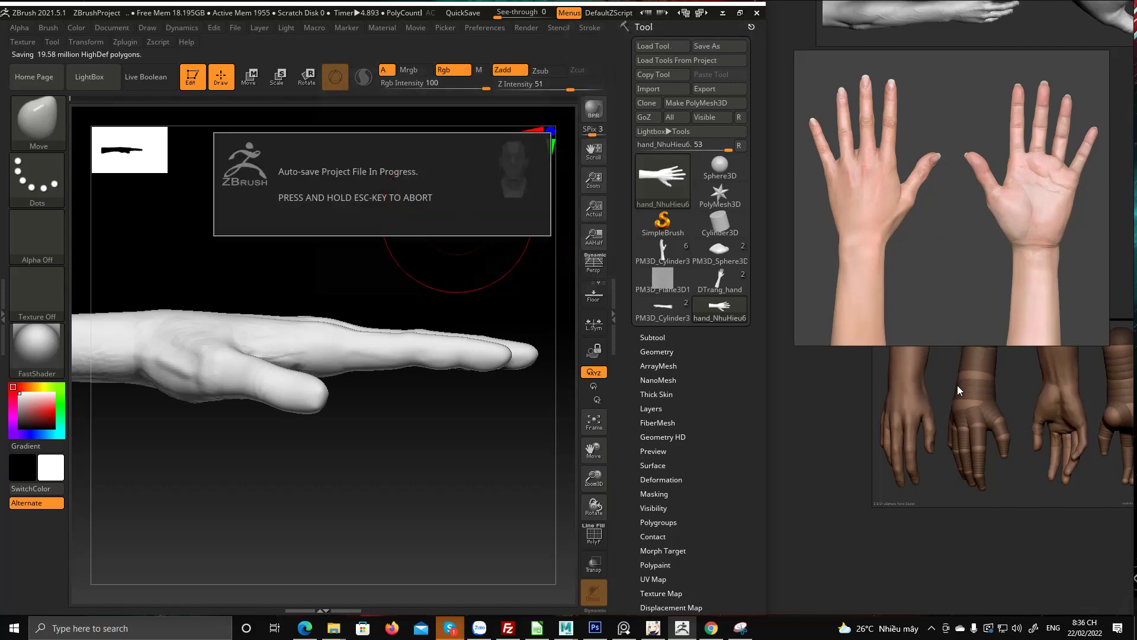
pyautogui.scroll(-5, 957, 385)
pyautogui.moveTo(908, 379); pyautogui.dragTo(937, 364)
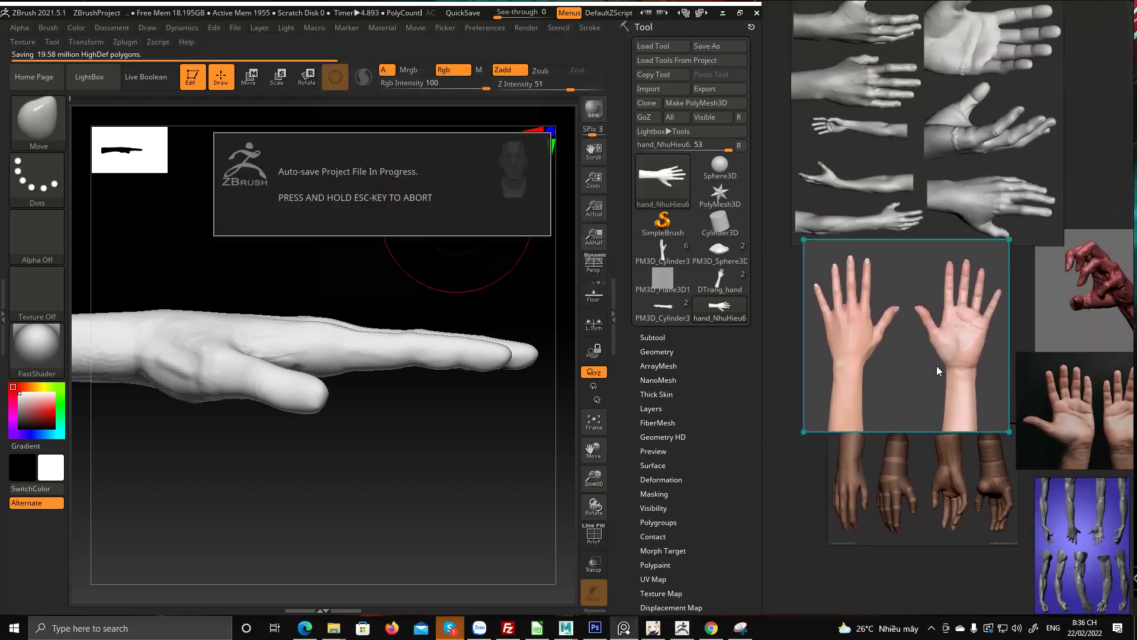
pyautogui.scroll(6, 905, 232)
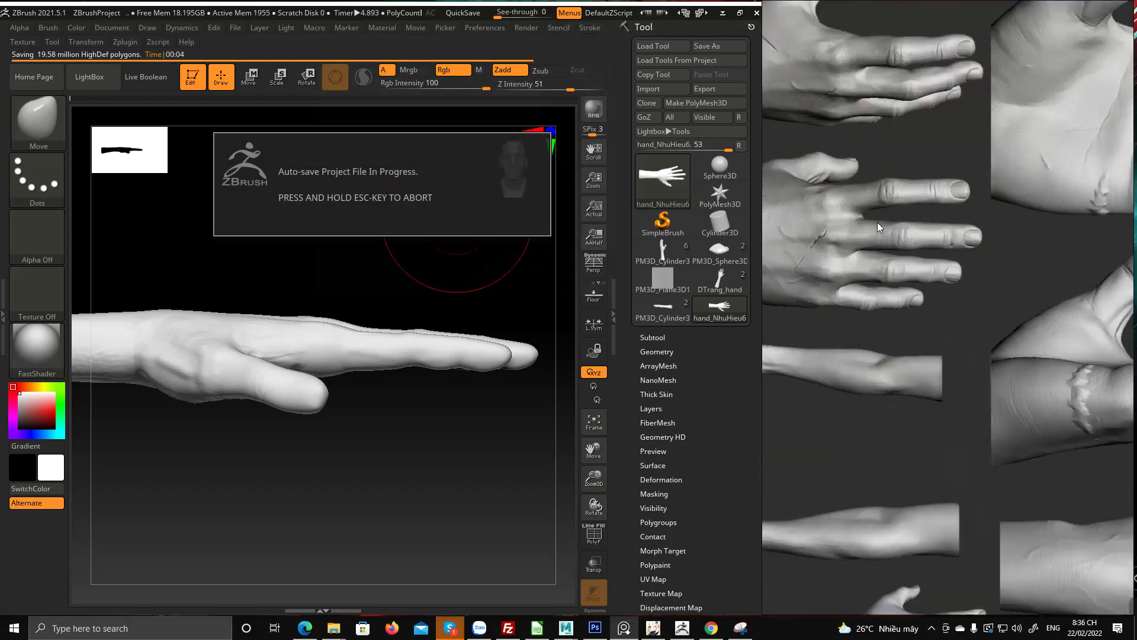
pyautogui.moveTo(876, 222); pyautogui.dragTo(924, 438, button='middle')
pyautogui.scroll(1, 942, 409)
pyautogui.moveTo(972, 255); pyautogui.dragTo(913, 347, button='middle')
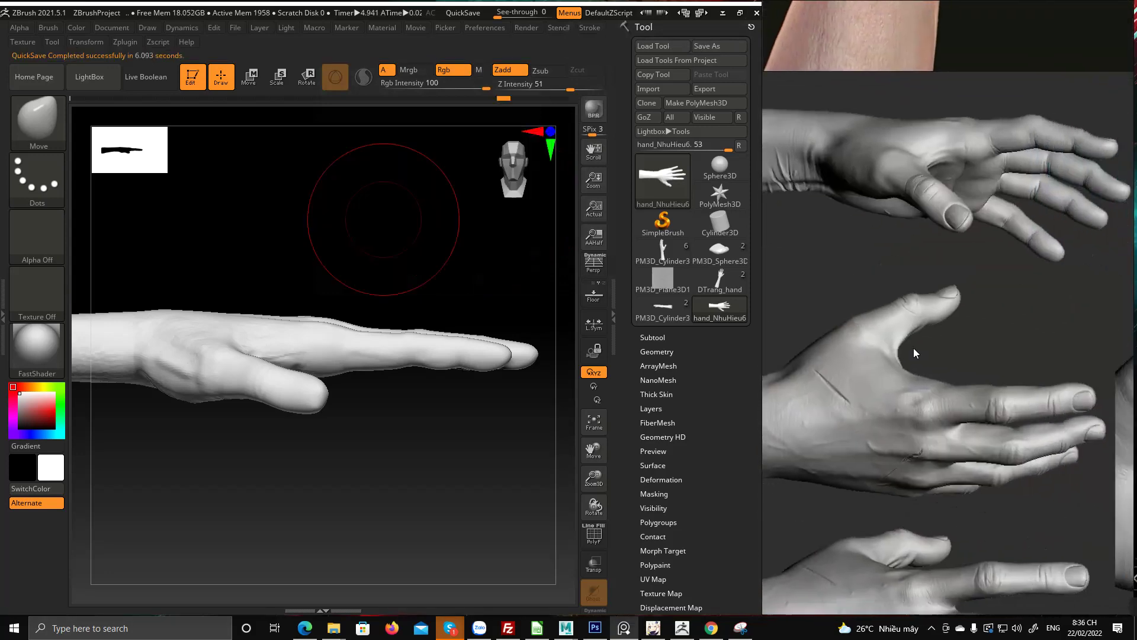
pyautogui.moveTo(930, 236); pyautogui.dragTo(923, 361, button='middle')
pyautogui.scroll(2, 902, 267)
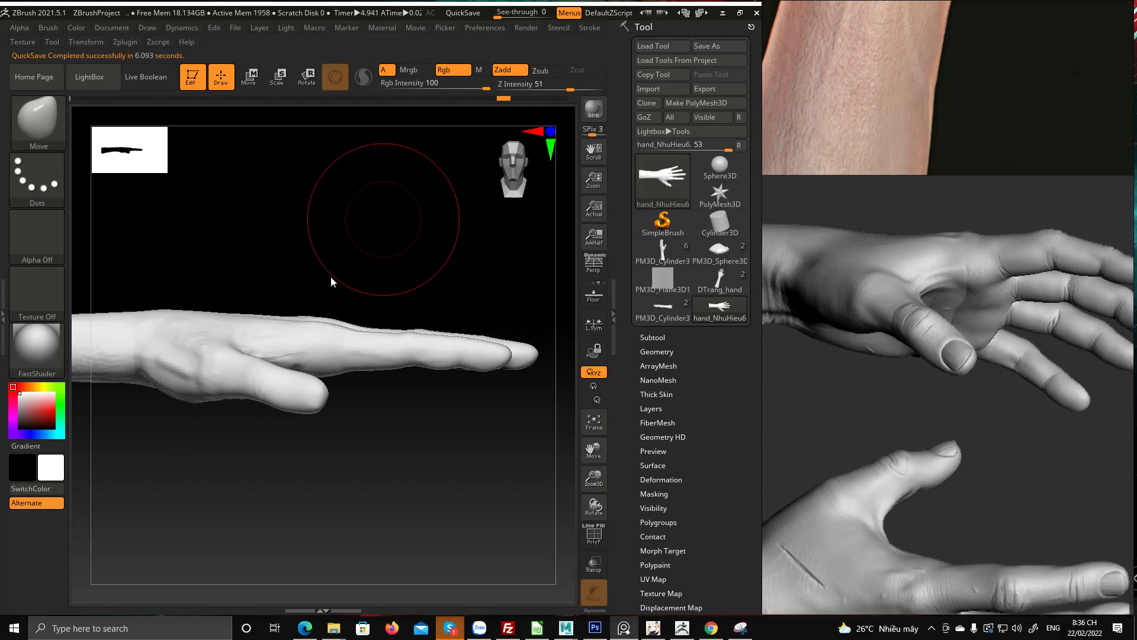
# Compare the sculpted hand's thumb from the side and back with the reference photo showing both hands' back and palm
pyautogui.moveTo(331, 281); pyautogui.dragTo(343, 222)
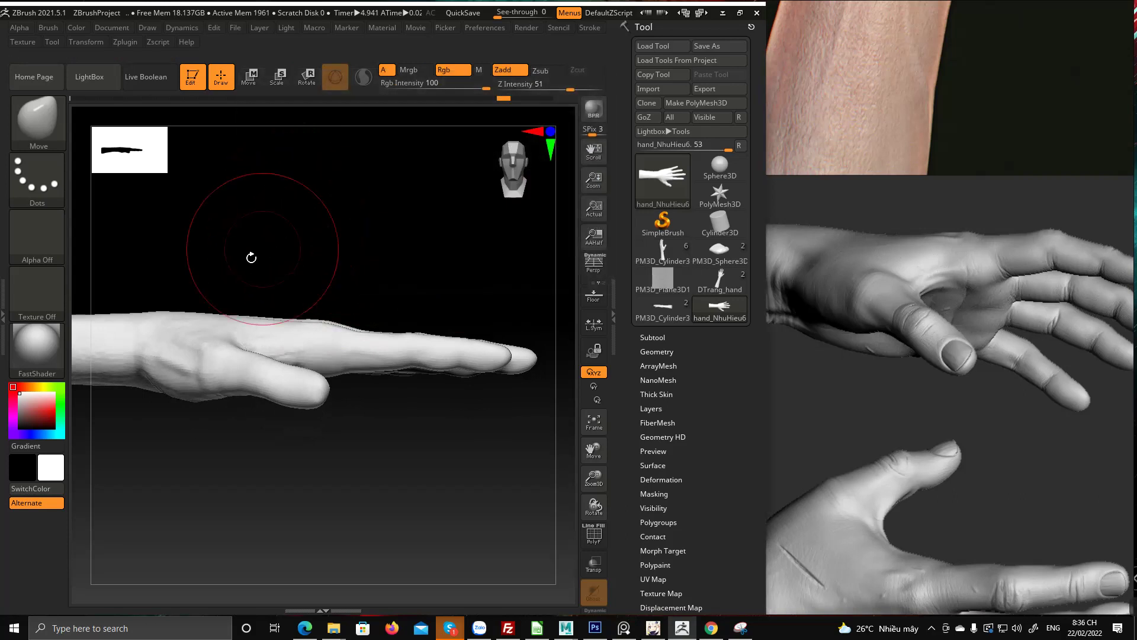
pyautogui.moveTo(304, 246)
pyautogui.mouseDown()
pyautogui.moveTo(300, 254)
pyautogui.moveTo(274, 243)
pyautogui.moveTo(295, 257)
pyautogui.mouseUp()
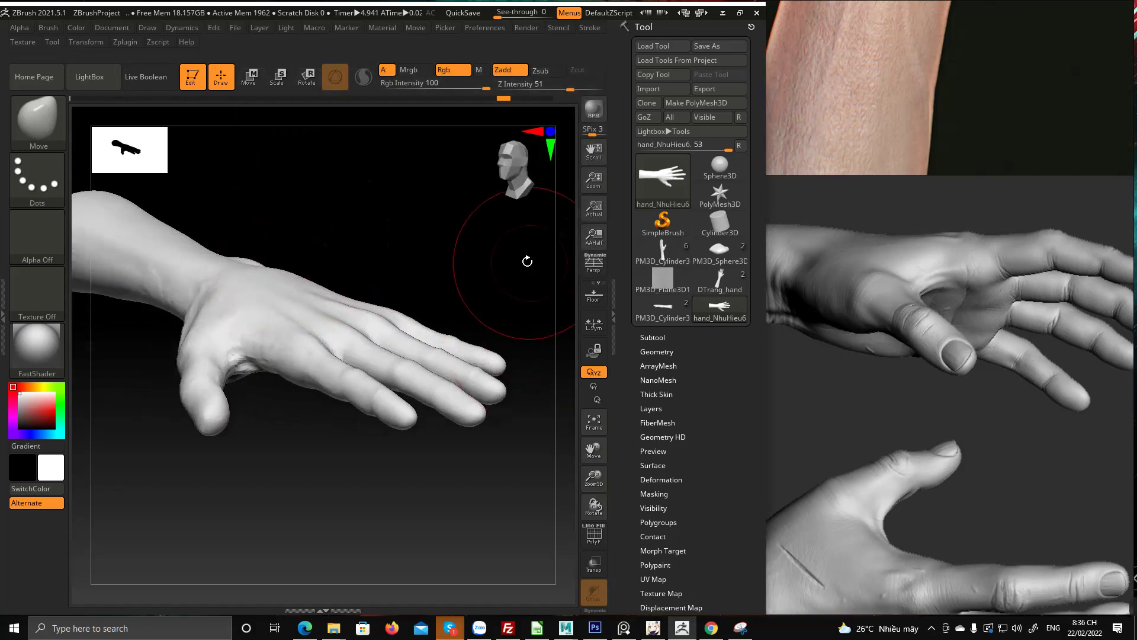
pyautogui.moveTo(376, 248); pyautogui.dragTo(462, 214)
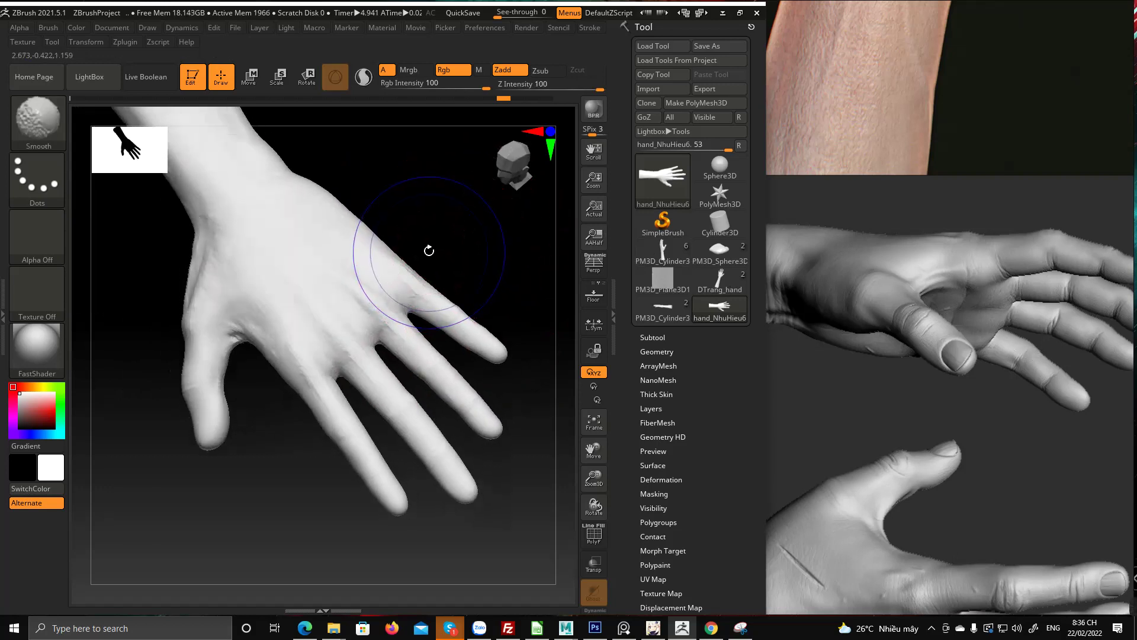
pyautogui.keyDown('shift'); pyautogui.moveTo(429, 249); pyautogui.dragTo(455, 268); pyautogui.keyUp('shift')
pyautogui.keyDown('ctrl'); pyautogui.moveTo(455, 267); pyautogui.dragTo(340, 301, button='right'); pyautogui.keyUp('ctrl')
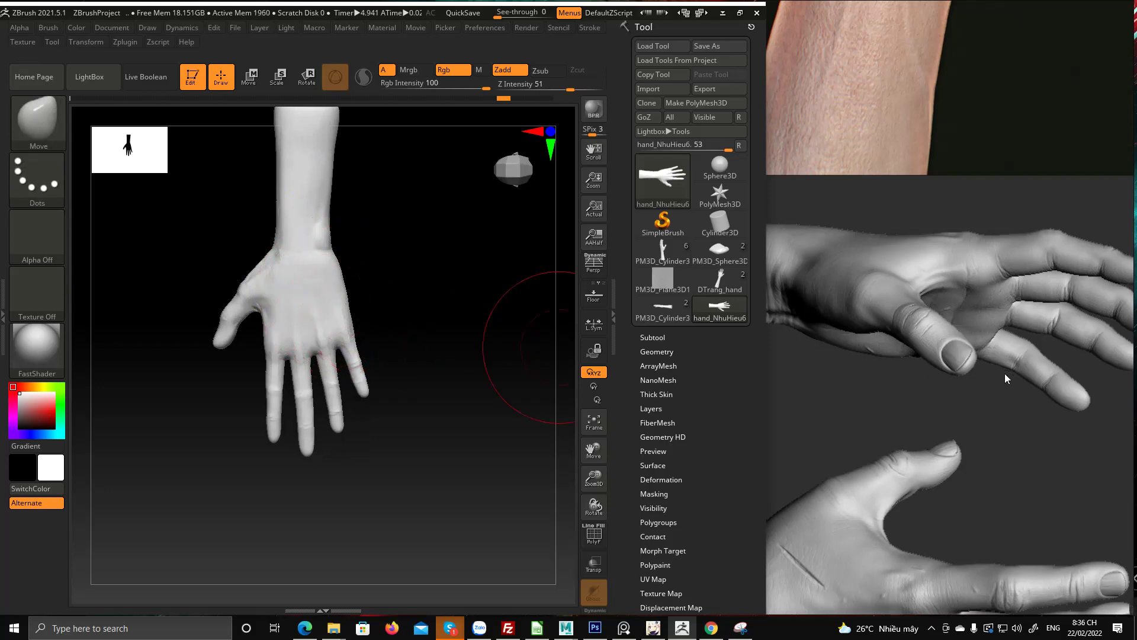
pyautogui.scroll(-4, 950, 410)
pyautogui.moveTo(948, 404); pyautogui.dragTo(820, 119, button='middle')
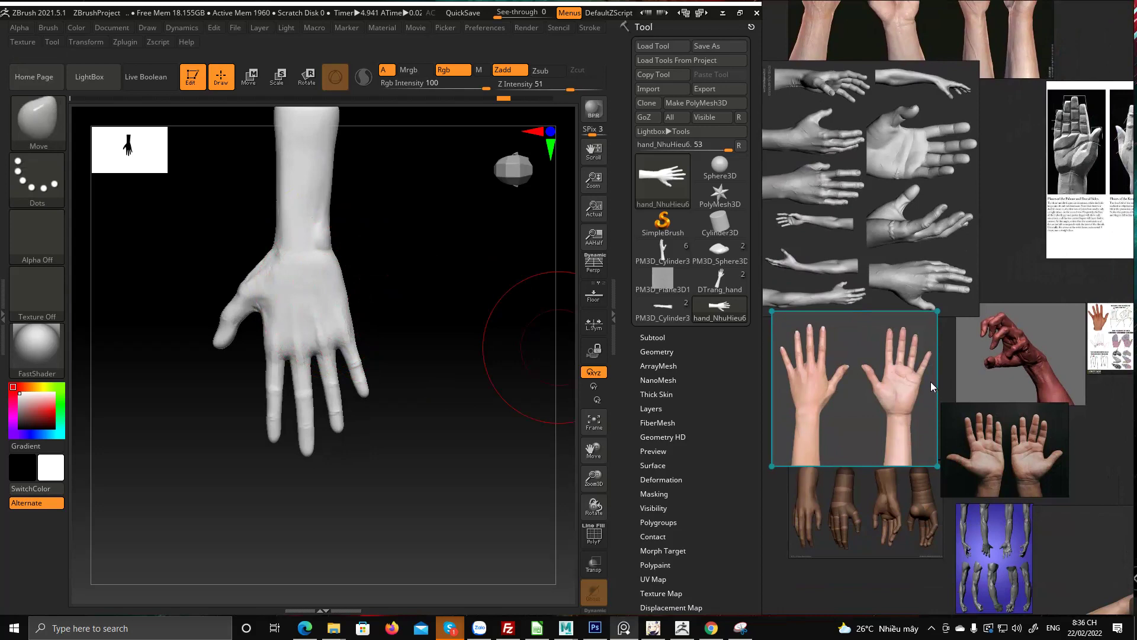
pyautogui.scroll(6, 866, 382)
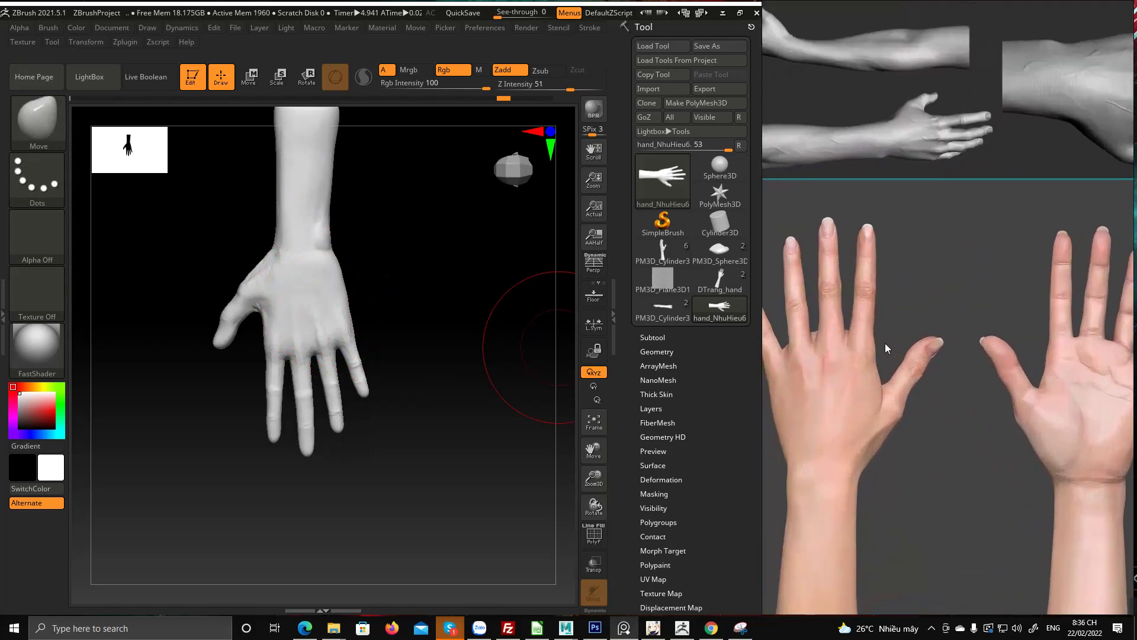
pyautogui.moveTo(842, 353); pyautogui.dragTo(904, 330, button='middle')
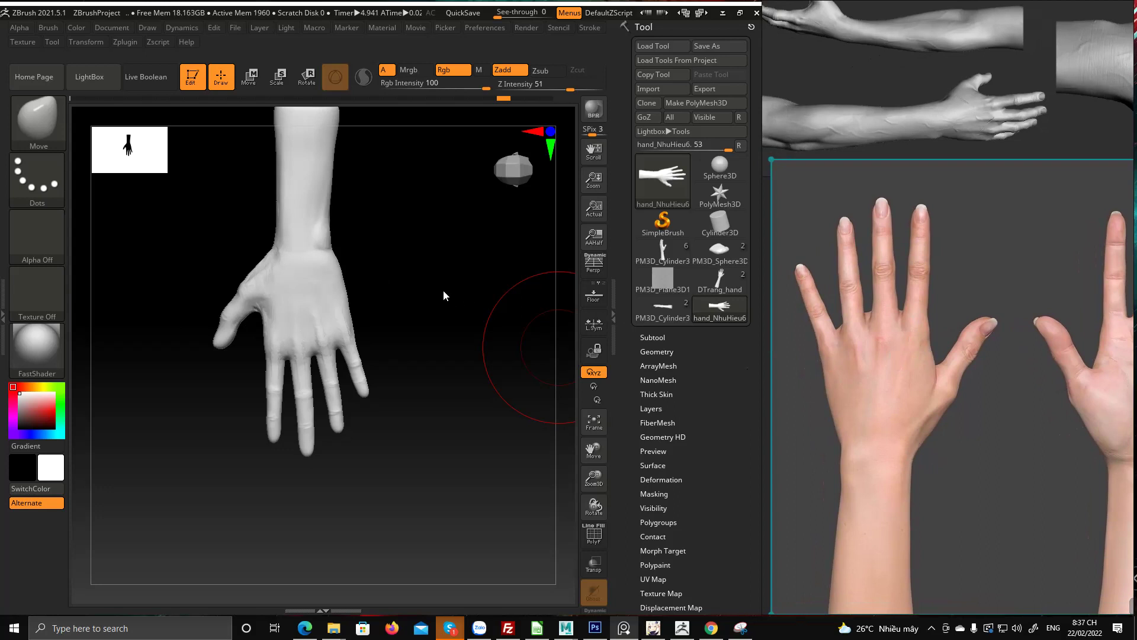
pyautogui.moveTo(399, 309)
pyautogui.mouseDown()
pyautogui.moveTo(398, 257)
pyautogui.moveTo(429, 237)
pyautogui.moveTo(382, 181)
pyautogui.mouseUp()
pyautogui.keyDown('ctrl'); pyautogui.moveTo(305, 311); pyautogui.dragTo(350, 285, button='right'); pyautogui.keyUp('ctrl')
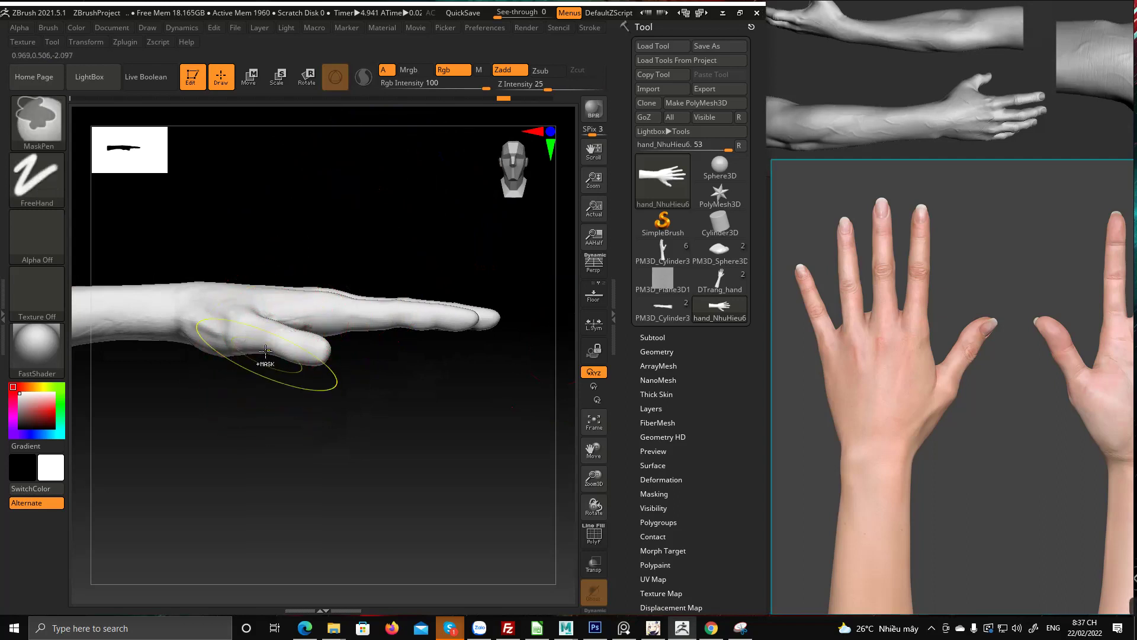
pyautogui.keyDown('alt'); pyautogui.moveTo(260, 331); pyautogui.dragTo(266, 359, button='right'); pyautogui.keyUp('alt')
pyautogui.moveTo(266, 358)
pyautogui.mouseDown()
pyautogui.moveTo(256, 351)
pyautogui.moveTo(309, 403)
pyautogui.mouseUp()
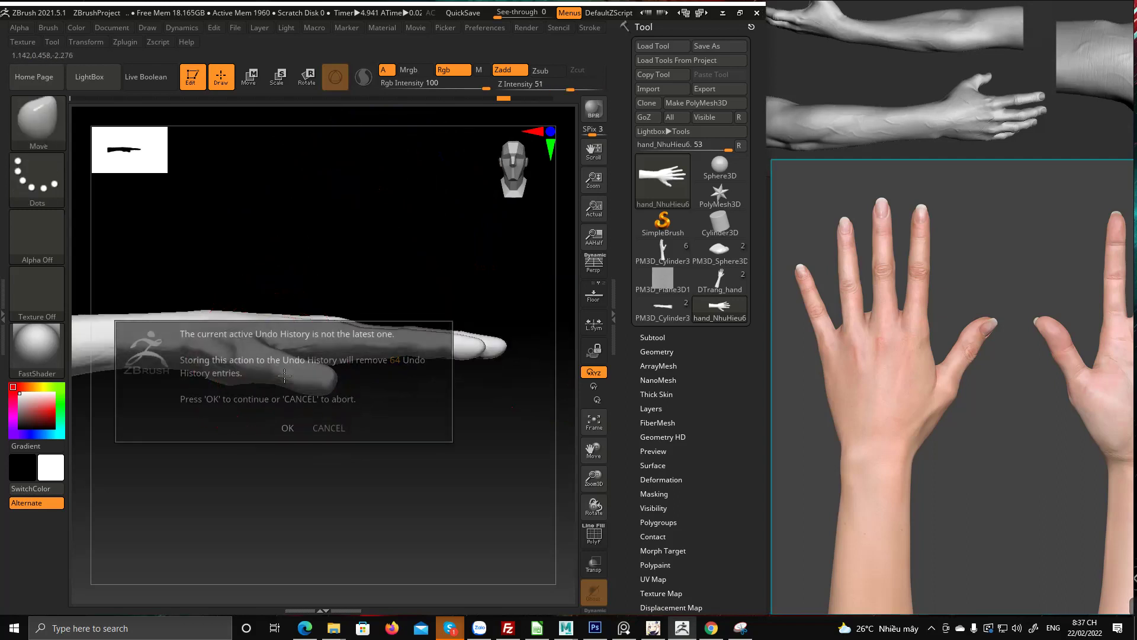
pyautogui.click(329, 427)
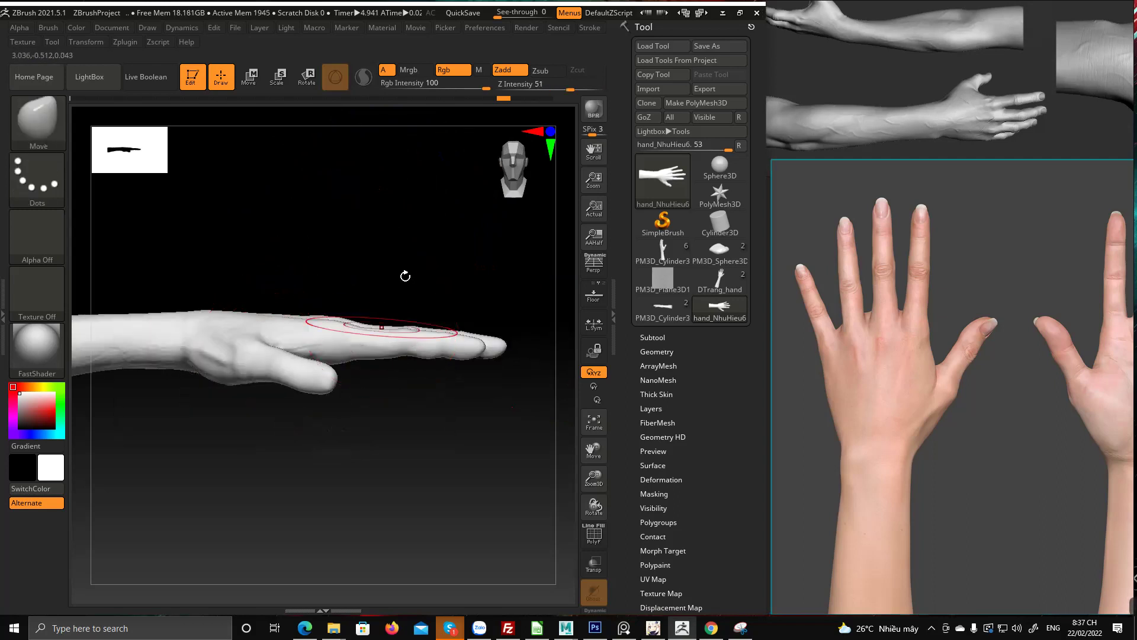
# Examine the hand from the fingertips and study the thumb area on the reference sheet that breaks the hand into three areas
pyautogui.moveTo(373, 240); pyautogui.dragTo(358, 197)
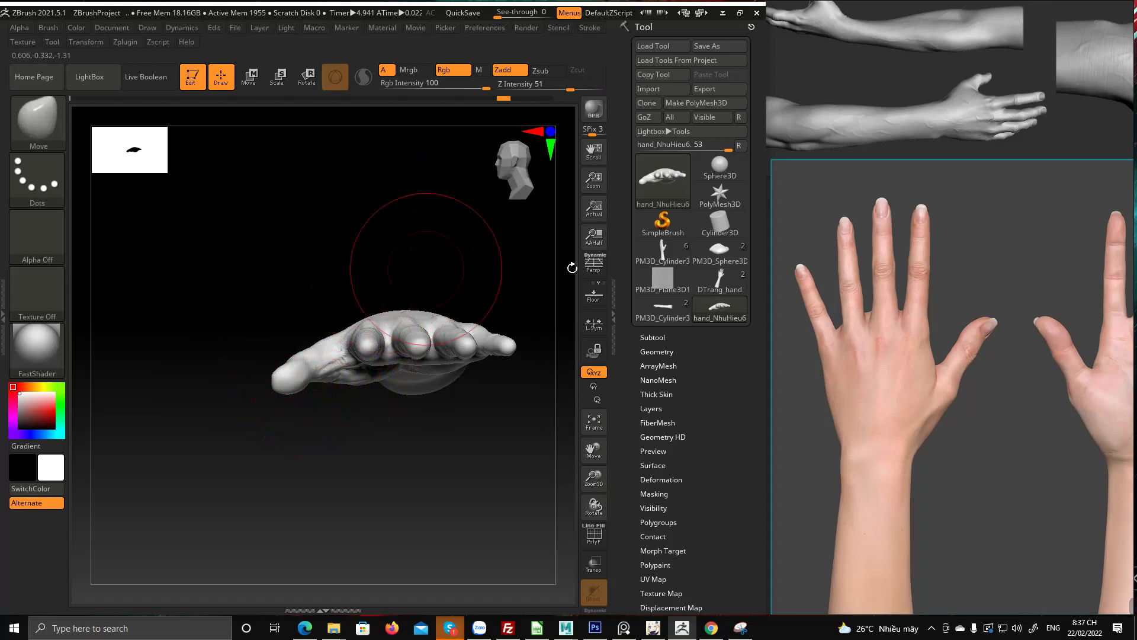
pyautogui.scroll(-5, 1019, 257)
pyautogui.moveTo(992, 247); pyautogui.dragTo(860, 270, button='middle')
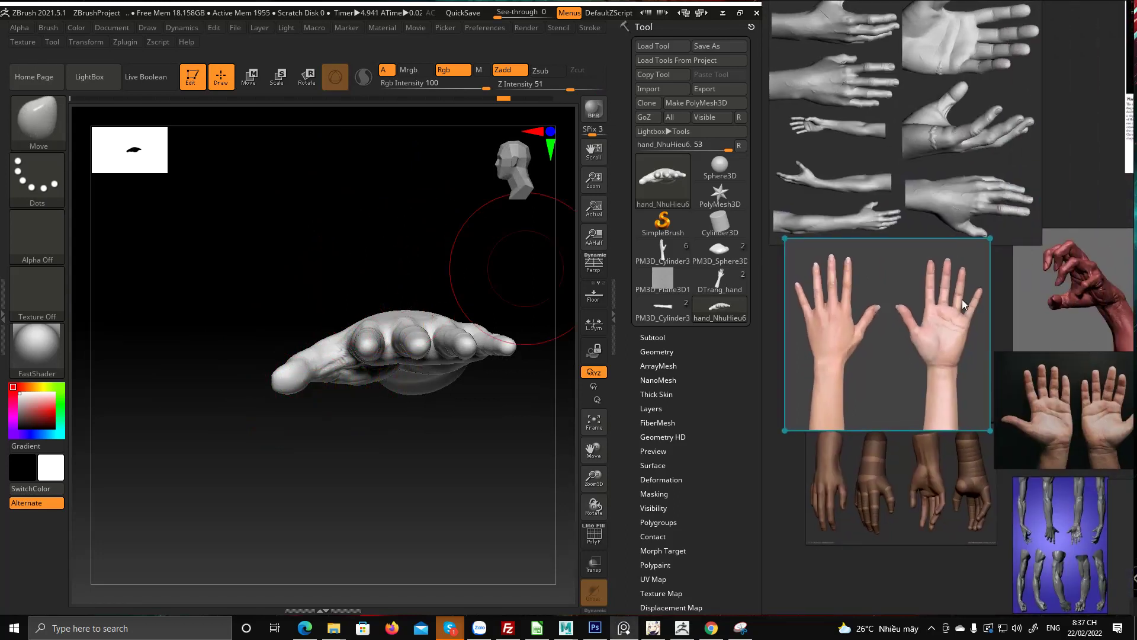
pyautogui.moveTo(986, 264); pyautogui.dragTo(944, 240, button='middle')
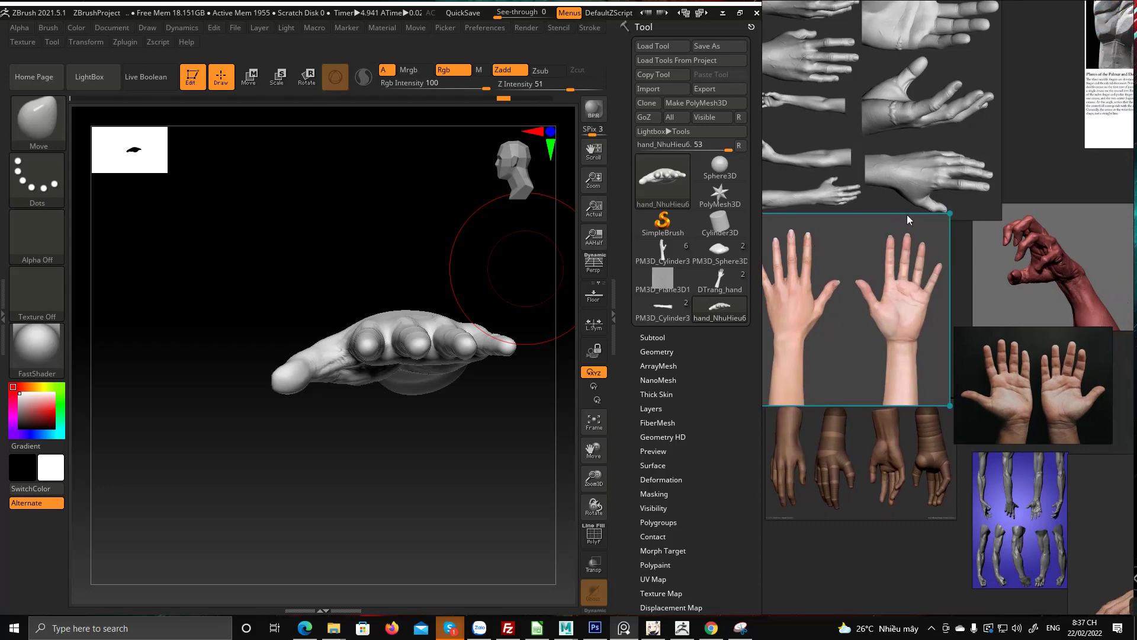
pyautogui.scroll(-3, 908, 214)
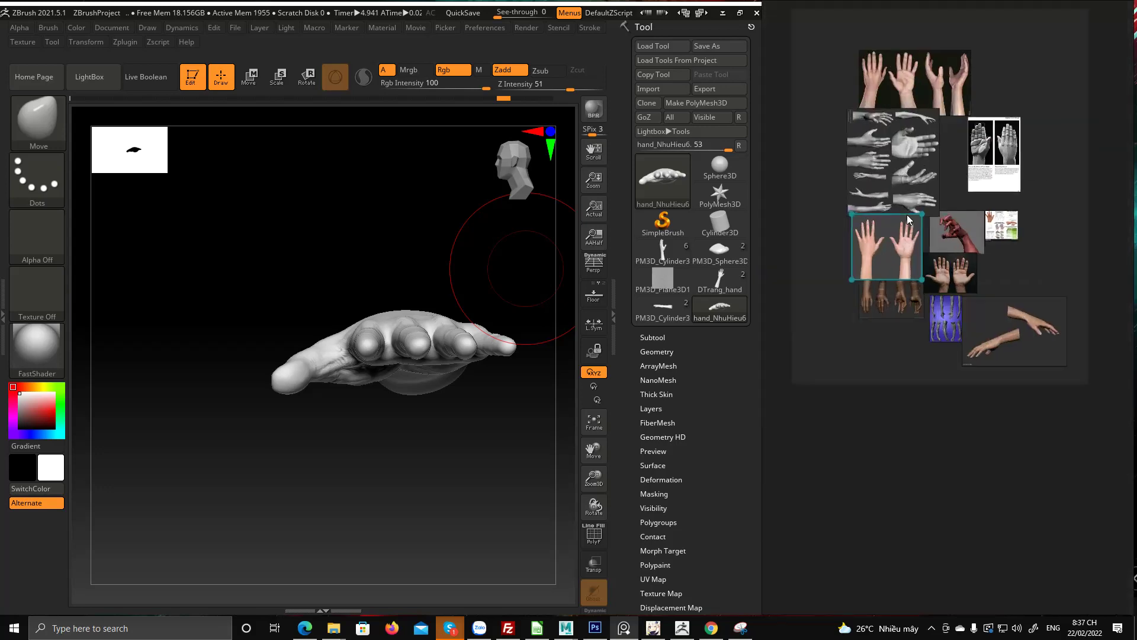
pyautogui.scroll(5, 948, 231)
pyautogui.scroll(4, 992, 254)
pyautogui.moveTo(965, 238); pyautogui.dragTo(1087, 320, button='middle')
pyautogui.scroll(5, 1013, 198)
pyautogui.scroll(5, 962, 195)
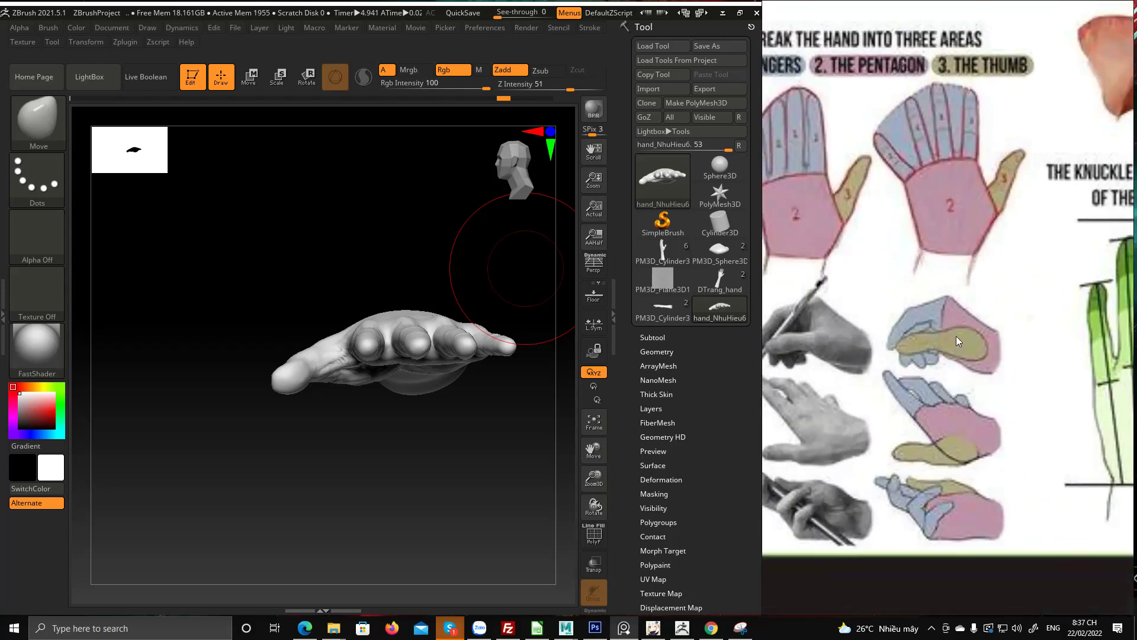
pyautogui.moveTo(898, 346); pyautogui.dragTo(998, 326, button='middle')
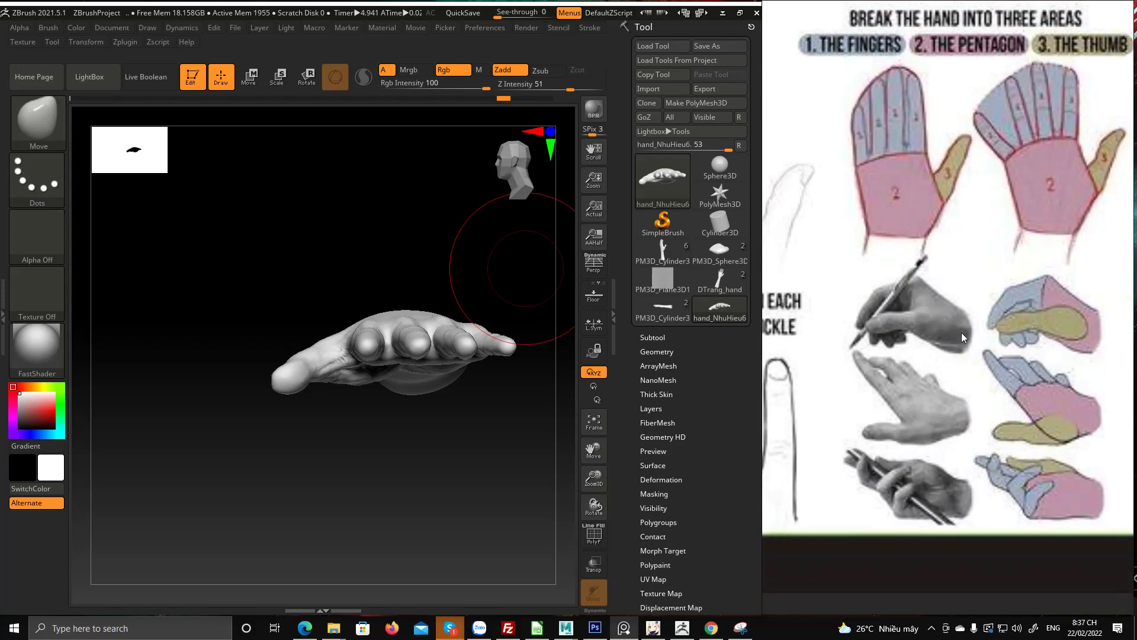
pyautogui.scroll(-6, 969, 329)
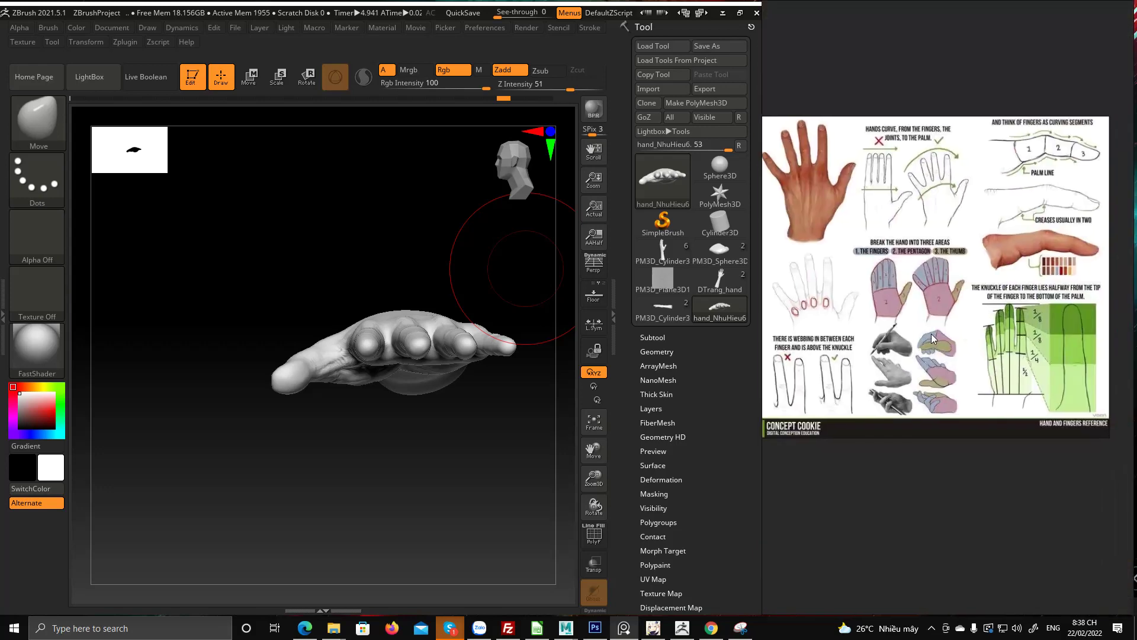
pyautogui.scroll(5, 948, 338)
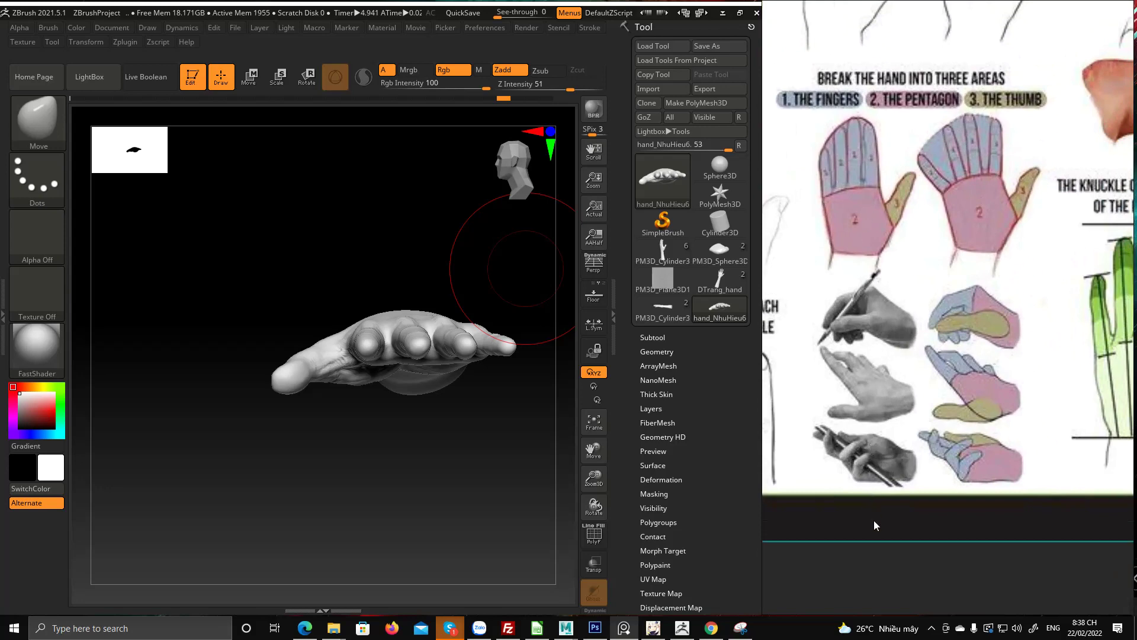
pyautogui.hotkey('ctrl', 'f')
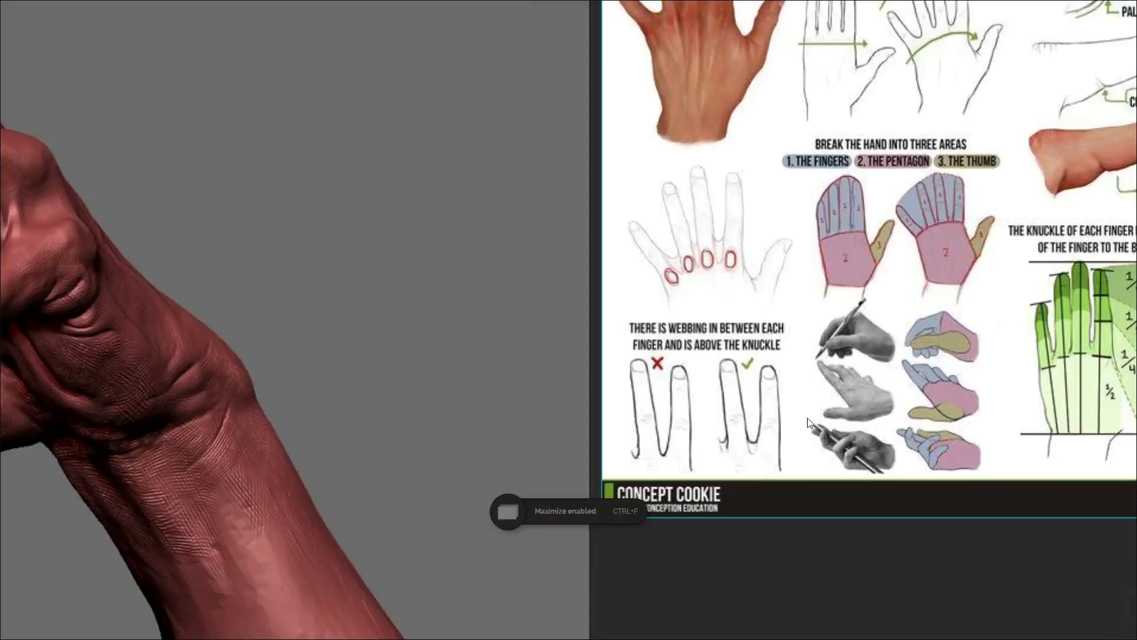
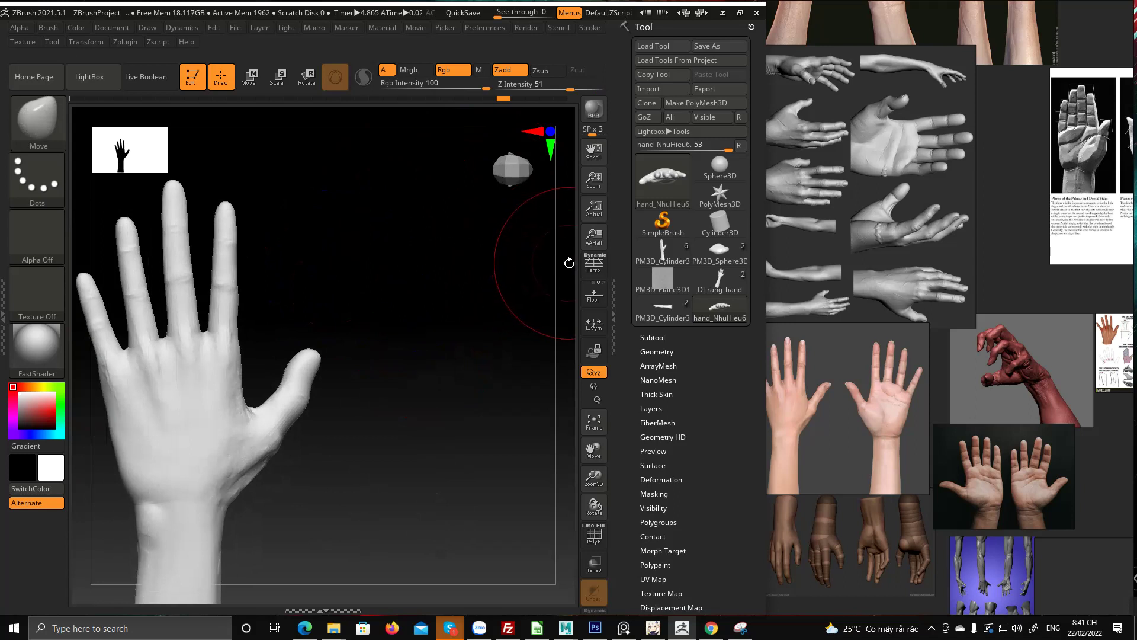
# Switch to the PM3D_Cylinder3D_2 hand model and inspect its palm and back with the fingers upright
pyautogui.moveTo(619, 268)
pyautogui.mouseDown()
pyautogui.moveTo(622, 237)
pyautogui.moveTo(623, 252)
pyautogui.mouseUp()
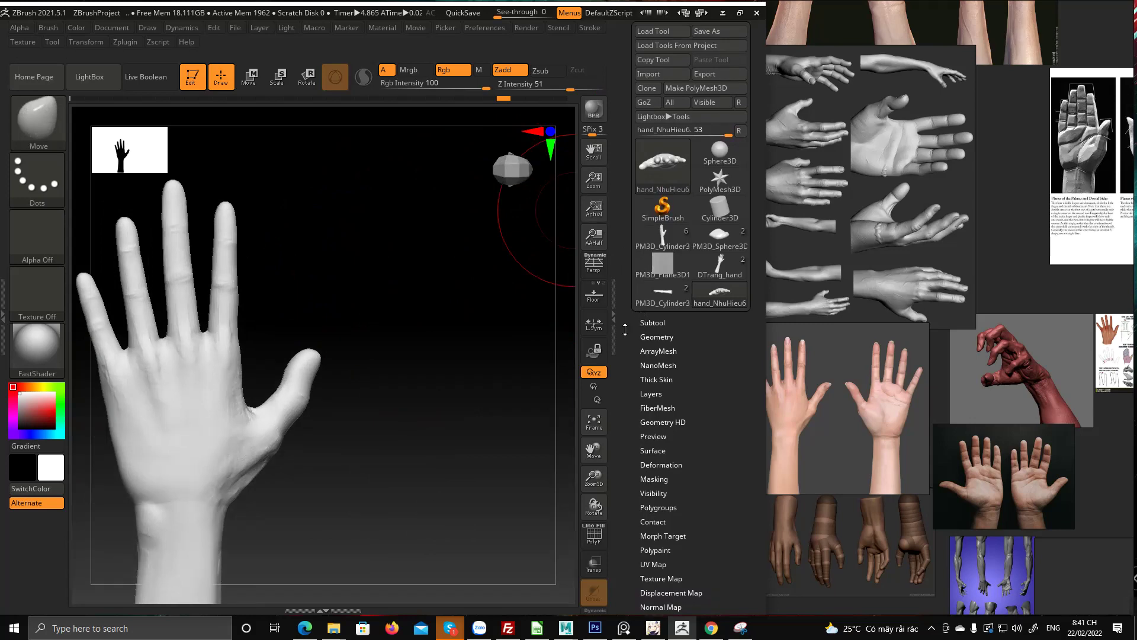
pyautogui.click(667, 296)
pyautogui.moveTo(248, 284); pyautogui.dragTo(371, 410)
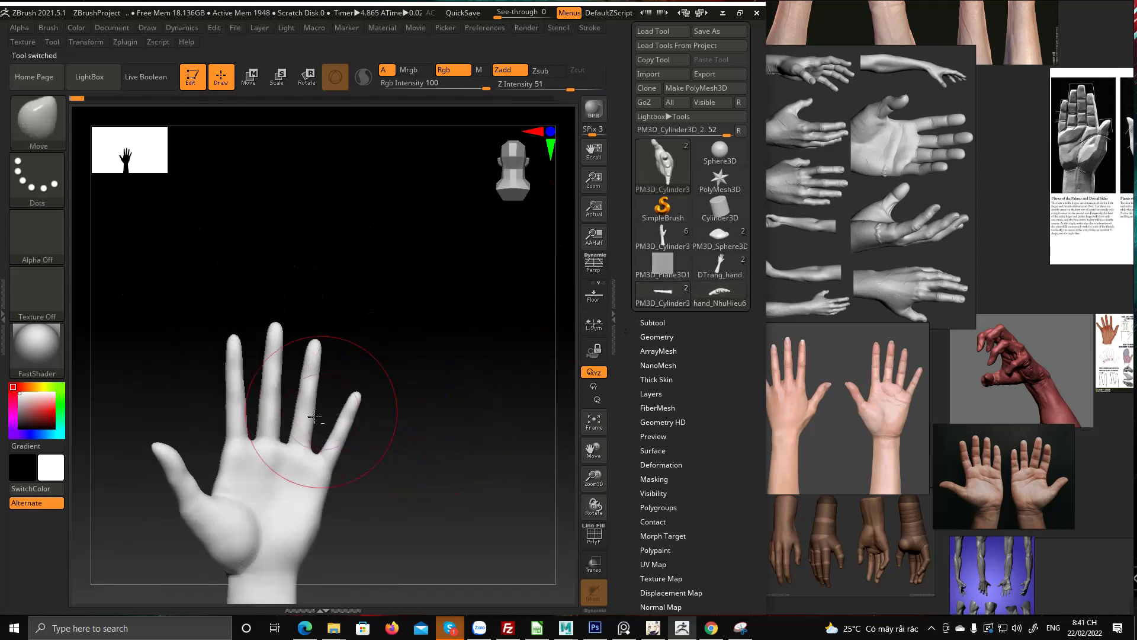
pyautogui.keyDown('alt'); pyautogui.moveTo(278, 424); pyautogui.dragTo(284, 333, button='right'); pyautogui.keyUp('alt')
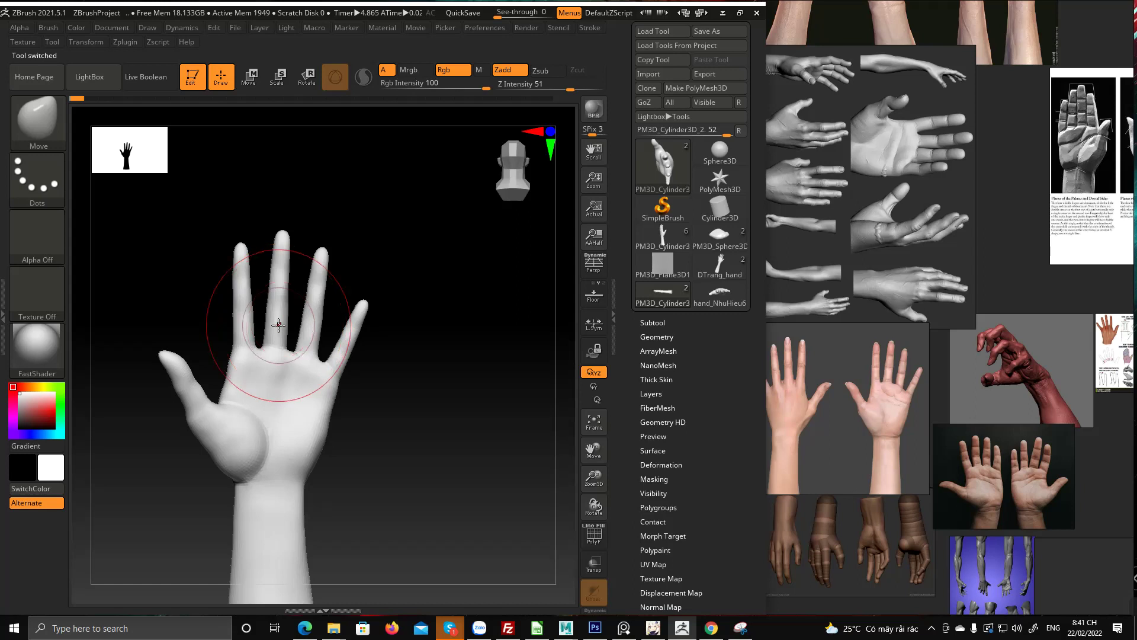
pyautogui.moveTo(278, 324)
pyautogui.mouseDown(button='right')
pyautogui.moveTo(241, 330)
pyautogui.moveTo(307, 343)
pyautogui.moveTo(337, 366)
pyautogui.moveTo(337, 355)
pyautogui.mouseUp(button='right')
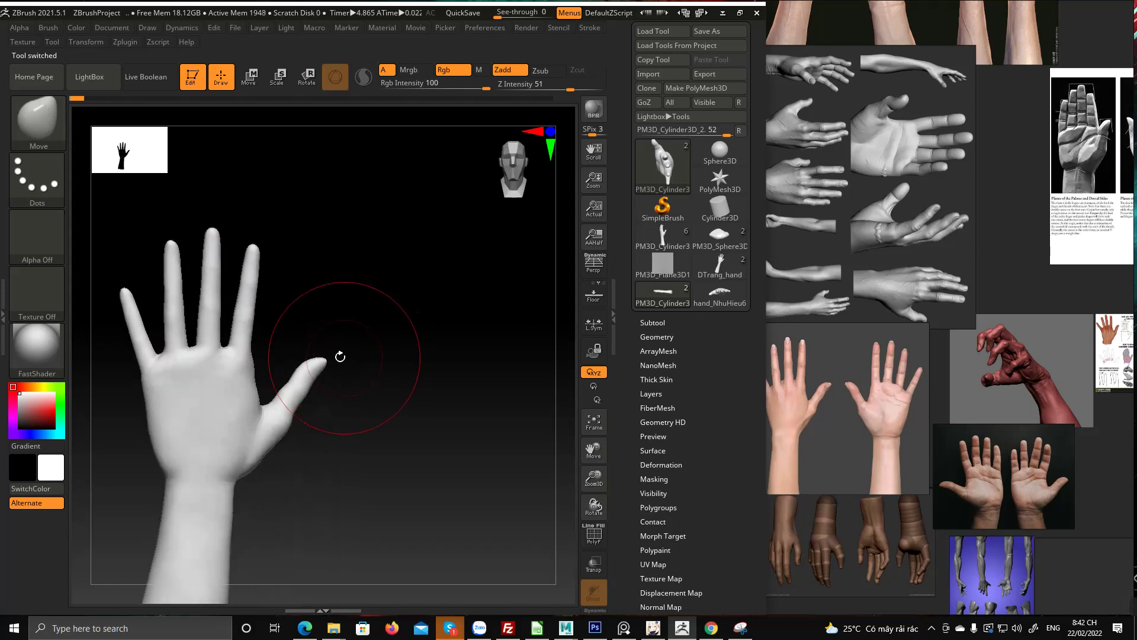
# Step through this hand's undo history to an intermediate version, checking it from the palm, side and fingertips
pyautogui.moveTo(83, 99)
pyautogui.mouseDown()
pyautogui.moveTo(361, 98)
pyautogui.moveTo(19, 112)
pyautogui.moveTo(644, 118)
pyautogui.moveTo(95, 116)
pyautogui.moveTo(367, 119)
pyautogui.mouseUp()
pyautogui.moveTo(313, 274); pyautogui.dragTo(403, 152)
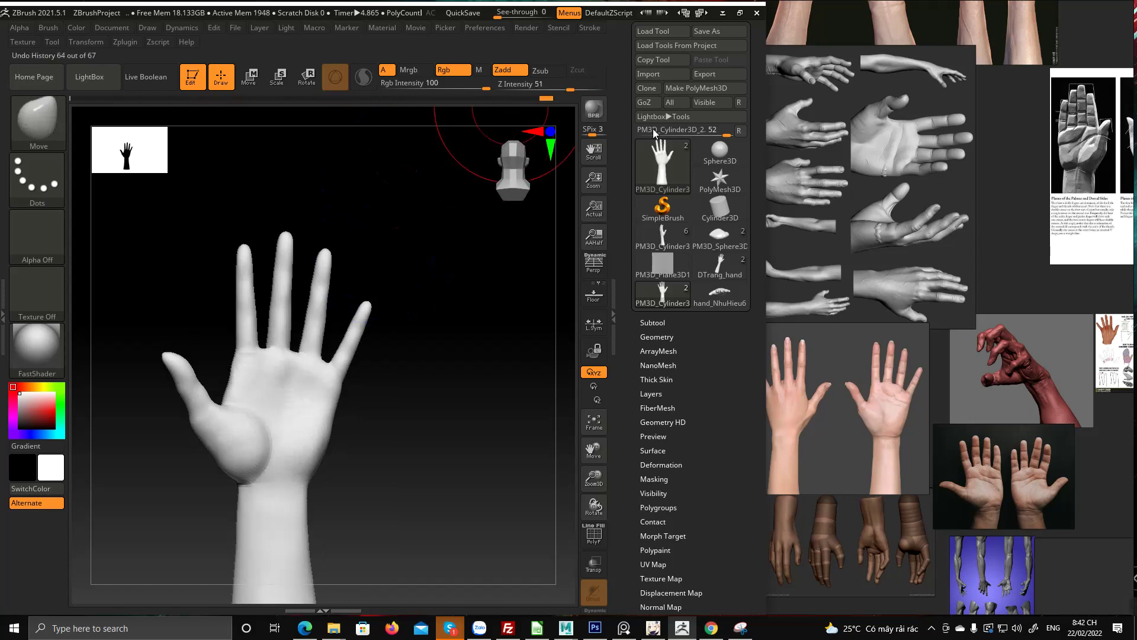
pyautogui.moveTo(551, 152); pyautogui.dragTo(12, 145)
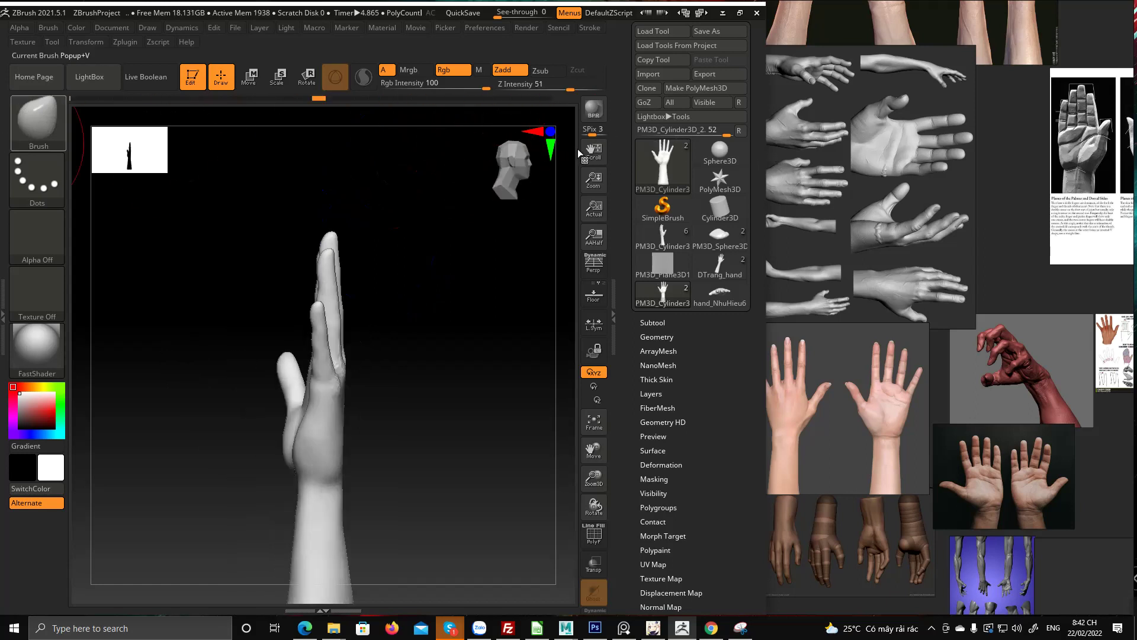
pyautogui.moveTo(334, 265)
pyautogui.mouseDown(button='right')
pyautogui.moveTo(360, 259)
pyautogui.moveTo(373, 325)
pyautogui.moveTo(388, 304)
pyautogui.moveTo(403, 309)
pyautogui.moveTo(379, 323)
pyautogui.moveTo(384, 333)
pyautogui.moveTo(426, 330)
pyautogui.moveTo(470, 355)
pyautogui.moveTo(432, 317)
pyautogui.moveTo(387, 318)
pyautogui.moveTo(345, 363)
pyautogui.moveTo(315, 348)
pyautogui.moveTo(301, 393)
pyautogui.moveTo(259, 422)
pyautogui.mouseUp(button='right')
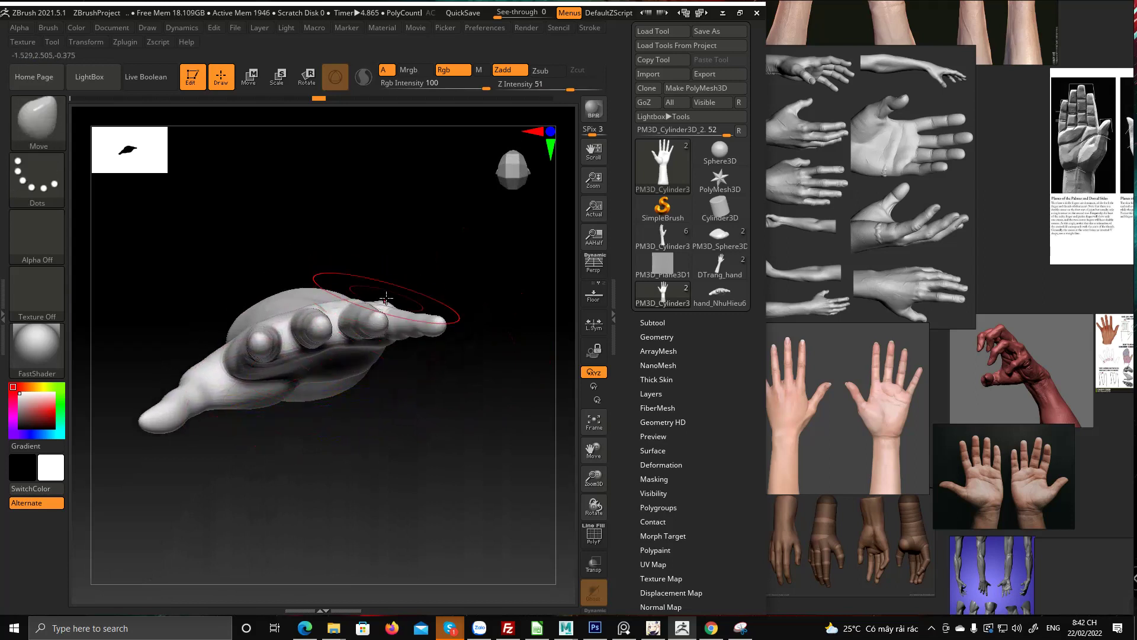
# Rotate the whole hand by about -11.7° in the fingertip view to level the palm, accepting removal of the newer undo history entries
pyautogui.press('e')
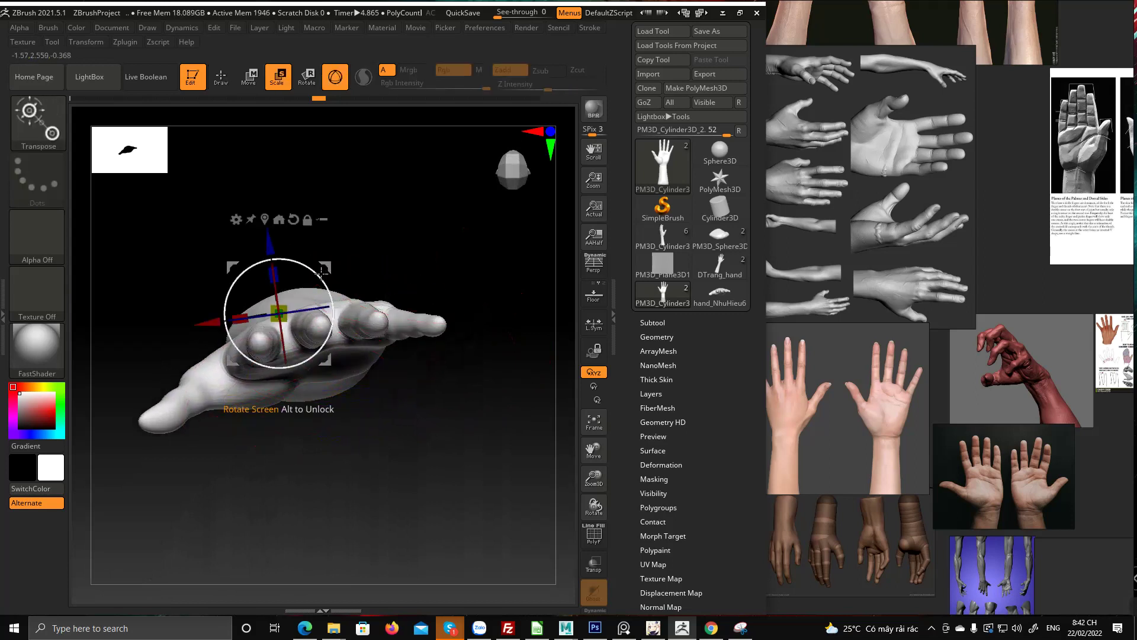
pyautogui.moveTo(322, 271); pyautogui.dragTo(327, 289)
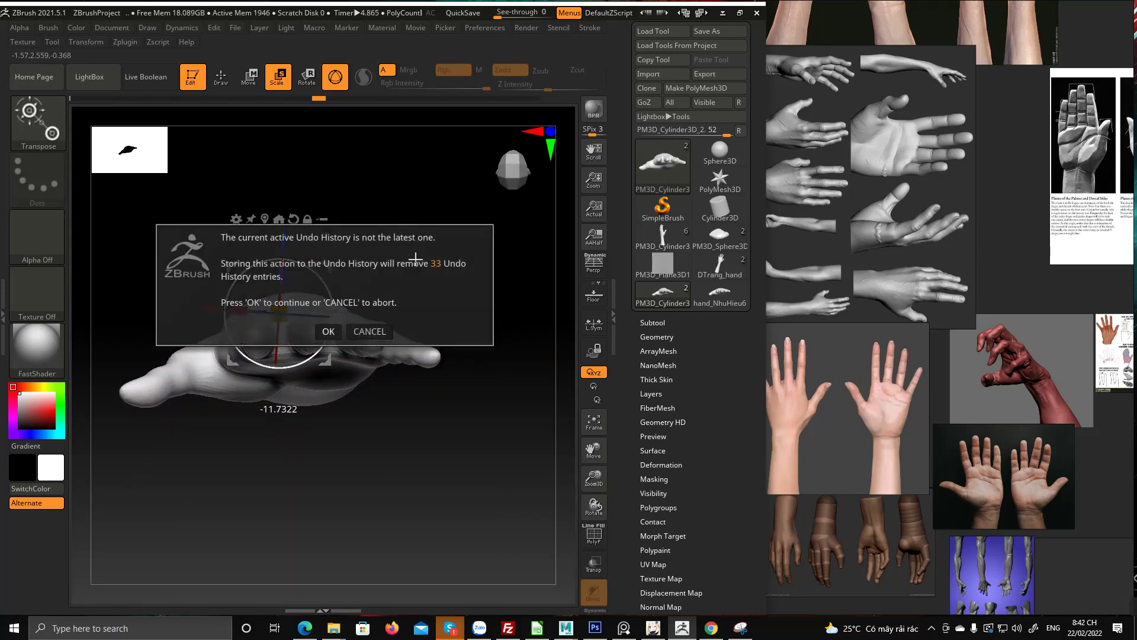
pyautogui.click(327, 327)
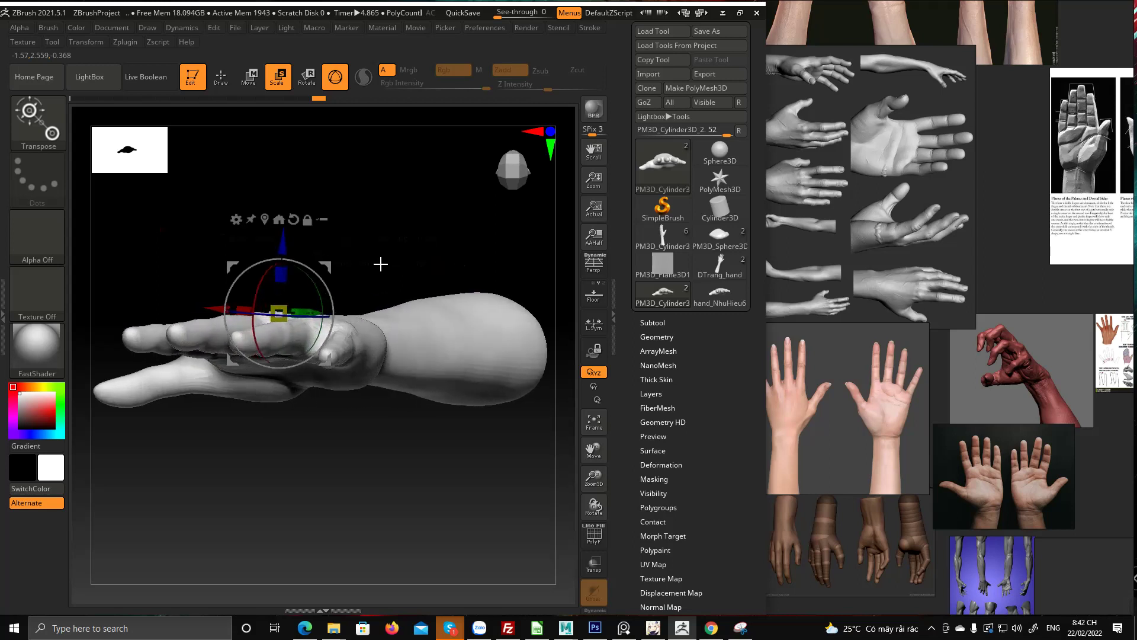
pyautogui.moveTo(349, 267)
pyautogui.keyDown('shift'); pyautogui.mouseDown()
pyautogui.moveTo(348, 208)
pyautogui.moveTo(314, 208)
pyautogui.mouseUp(); pyautogui.keyUp('shift')
pyautogui.press('q')
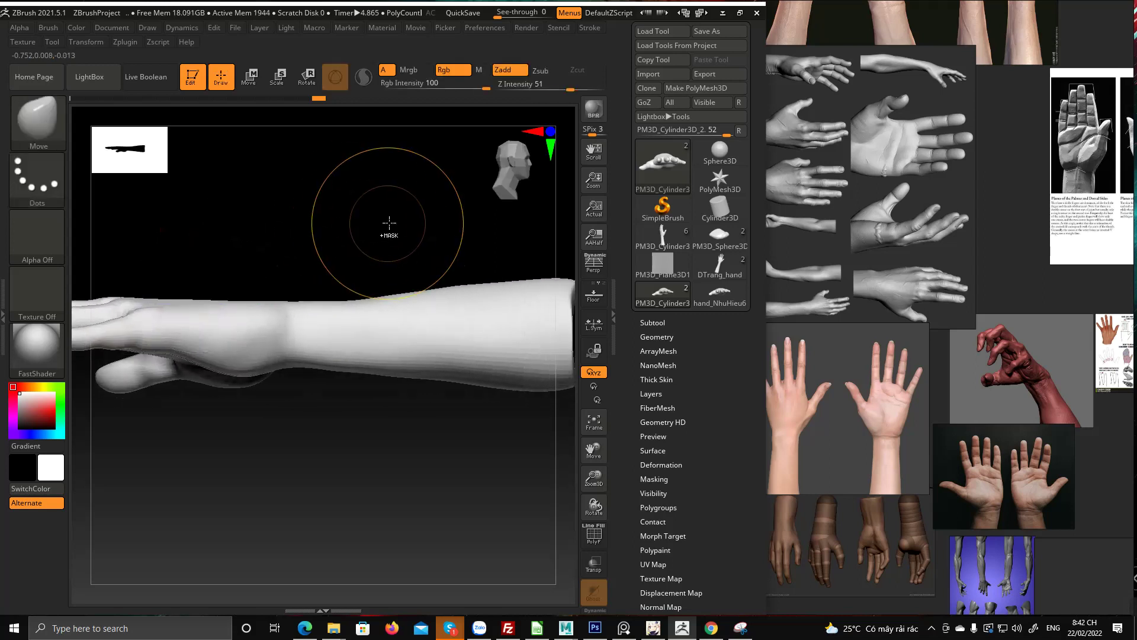
# Lower the upper edge of the forearm's open end in side view with an enlarged Move brush
pyautogui.keyDown('alt'); pyautogui.moveTo(388, 223); pyautogui.dragTo(345, 214); pyautogui.keyUp('alt')
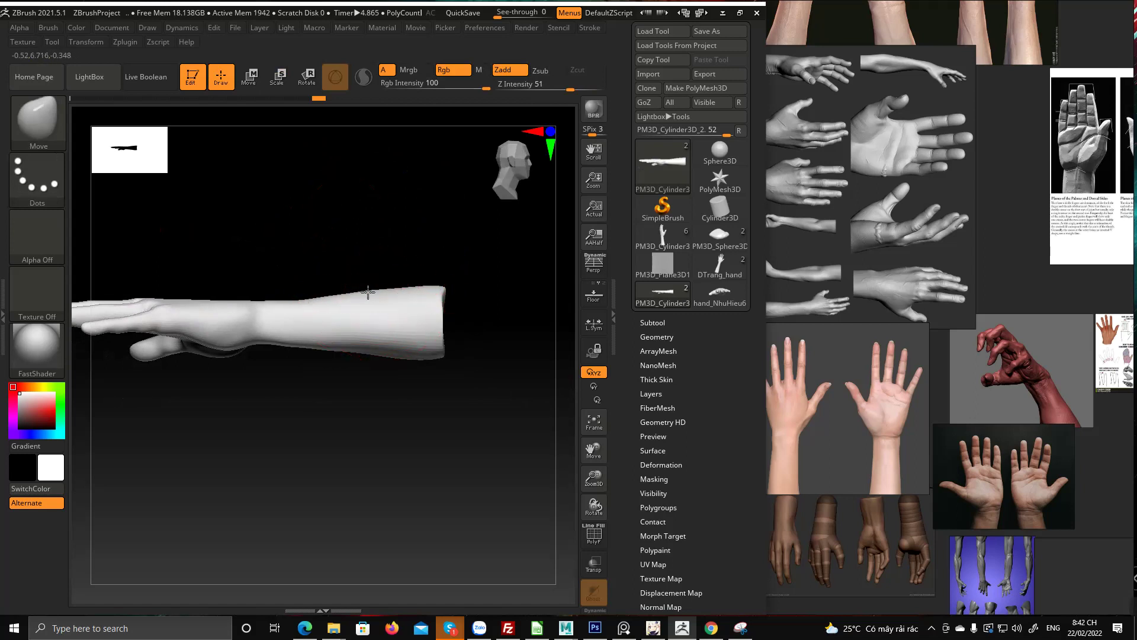
pyautogui.press('space')
pyautogui.moveTo(414, 282); pyautogui.dragTo(423, 283)
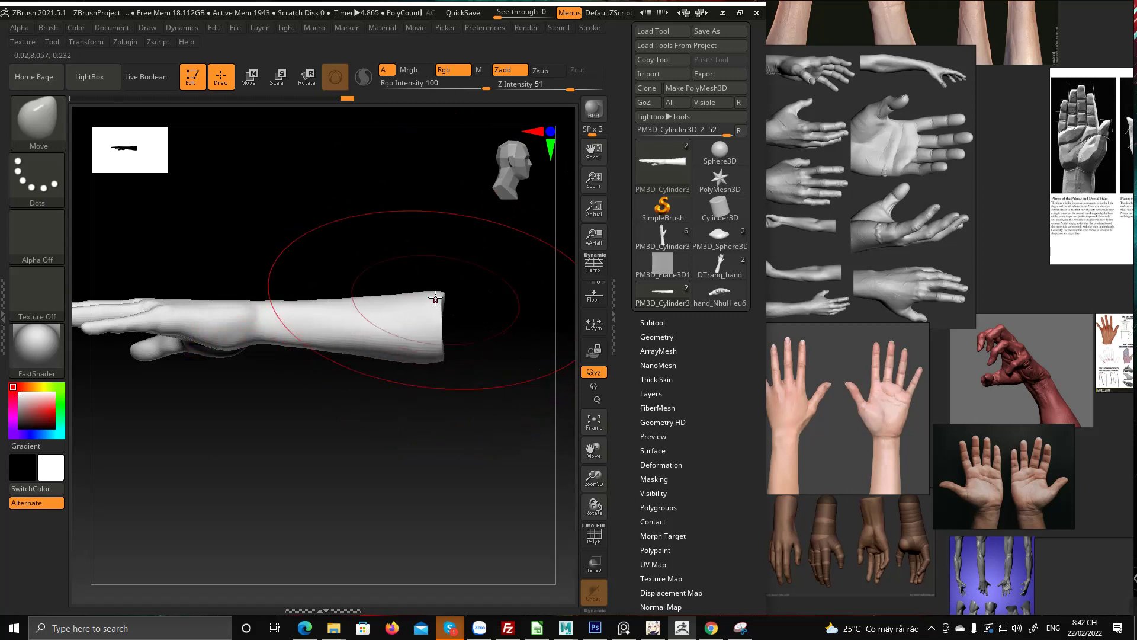
pyautogui.moveTo(330, 243); pyautogui.dragTo(393, 424)
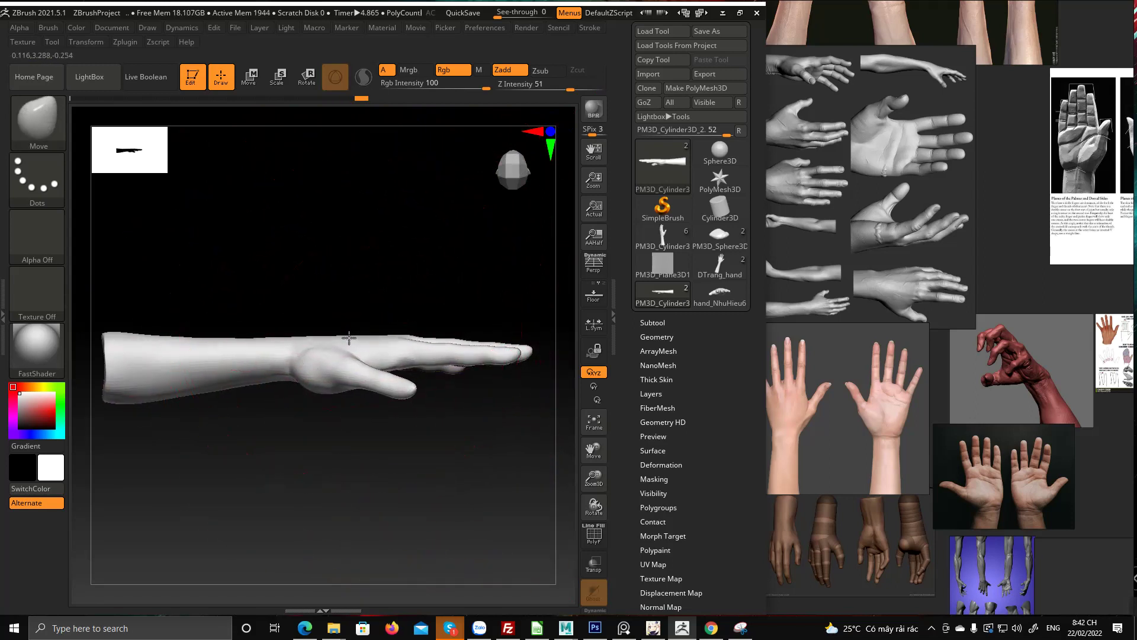
# Reshape the upper contour of the wrist and knuckles in side view, using a smaller Move brush for the knuckle area
pyautogui.moveTo(250, 342); pyautogui.dragTo(253, 336)
pyautogui.press('space')
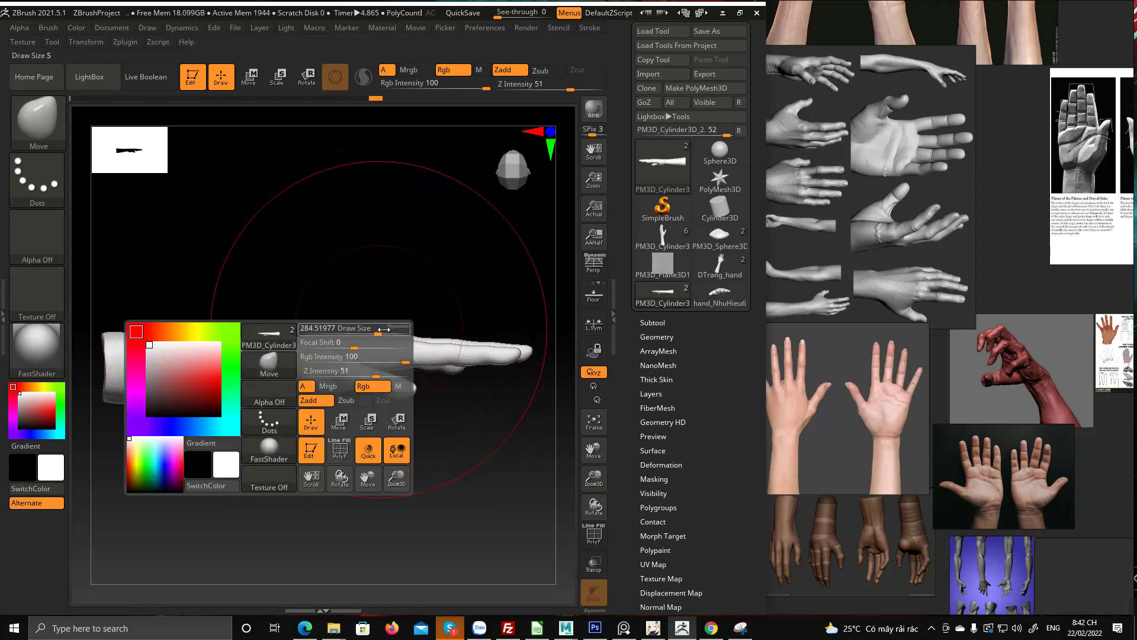
pyautogui.moveTo(384, 329); pyautogui.dragTo(360, 327)
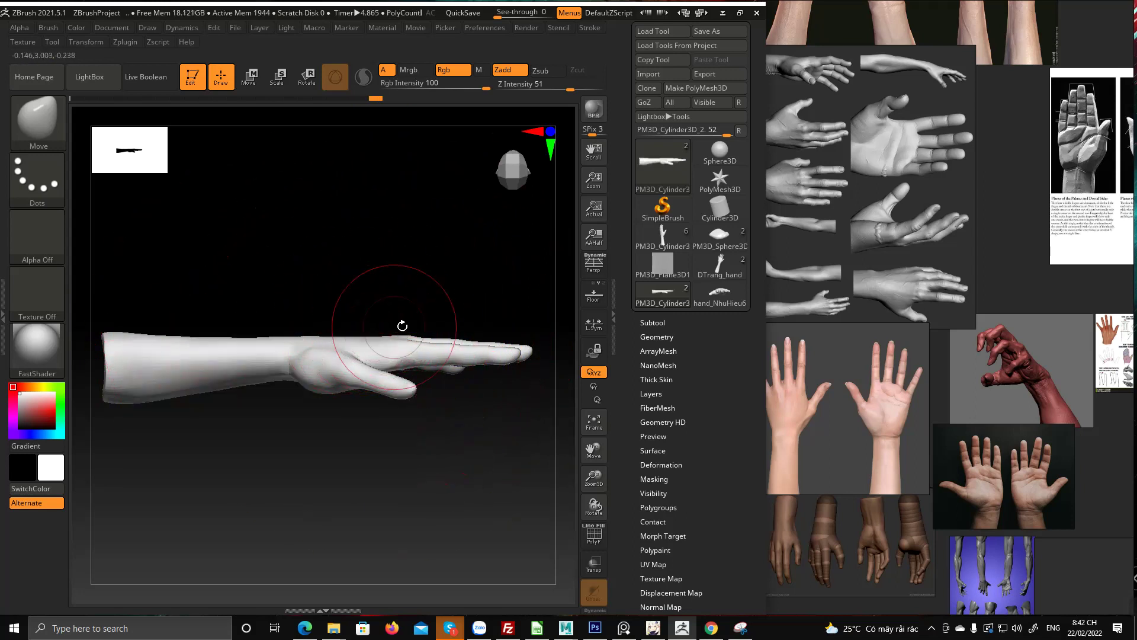
pyautogui.press('space')
pyautogui.moveTo(410, 324)
pyautogui.mouseDown()
pyautogui.moveTo(436, 274)
pyautogui.moveTo(470, 295)
pyautogui.moveTo(436, 249)
pyautogui.moveTo(454, 312)
pyautogui.moveTo(421, 312)
pyautogui.moveTo(403, 349)
pyautogui.mouseUp()
pyautogui.press('space')
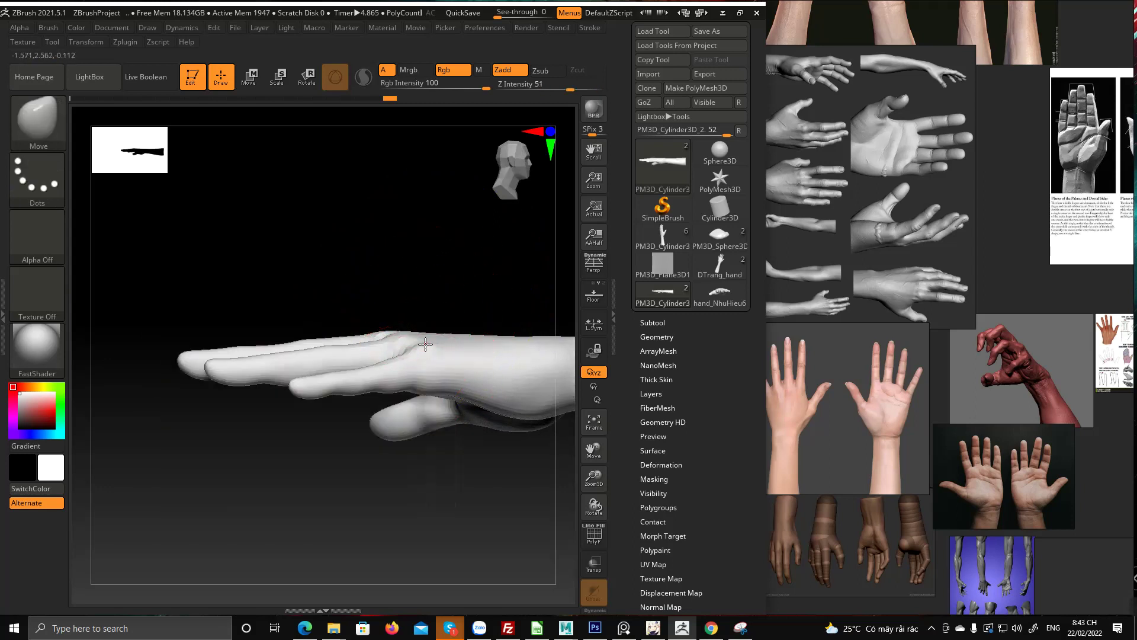
# Check the hand from the back and fingertips, then adjust the Move brush size and reshape the knuckles on the little-finger side
pyautogui.moveTo(445, 268); pyautogui.dragTo(264, 487)
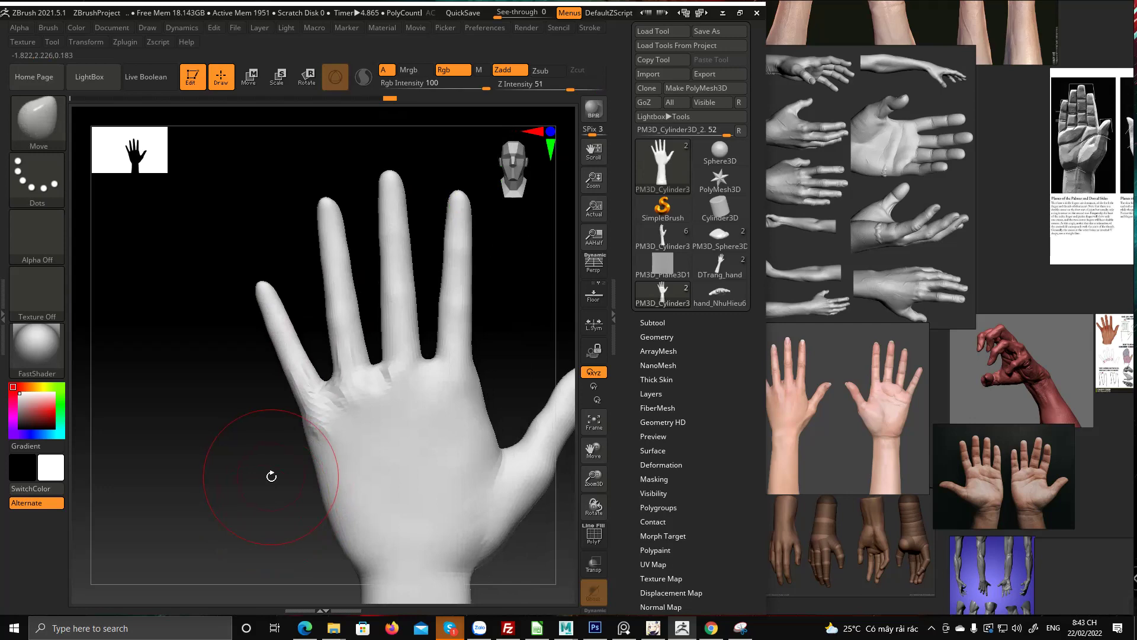
pyautogui.moveTo(525, 452)
pyautogui.mouseDown()
pyautogui.moveTo(409, 431)
pyautogui.moveTo(452, 294)
pyautogui.moveTo(482, 268)
pyautogui.moveTo(513, 325)
pyautogui.moveTo(520, 421)
pyautogui.moveTo(470, 401)
pyautogui.moveTo(299, 390)
pyautogui.mouseUp()
pyautogui.moveTo(358, 268)
pyautogui.mouseDown()
pyautogui.moveTo(308, 468)
pyautogui.moveTo(331, 517)
pyautogui.mouseUp()
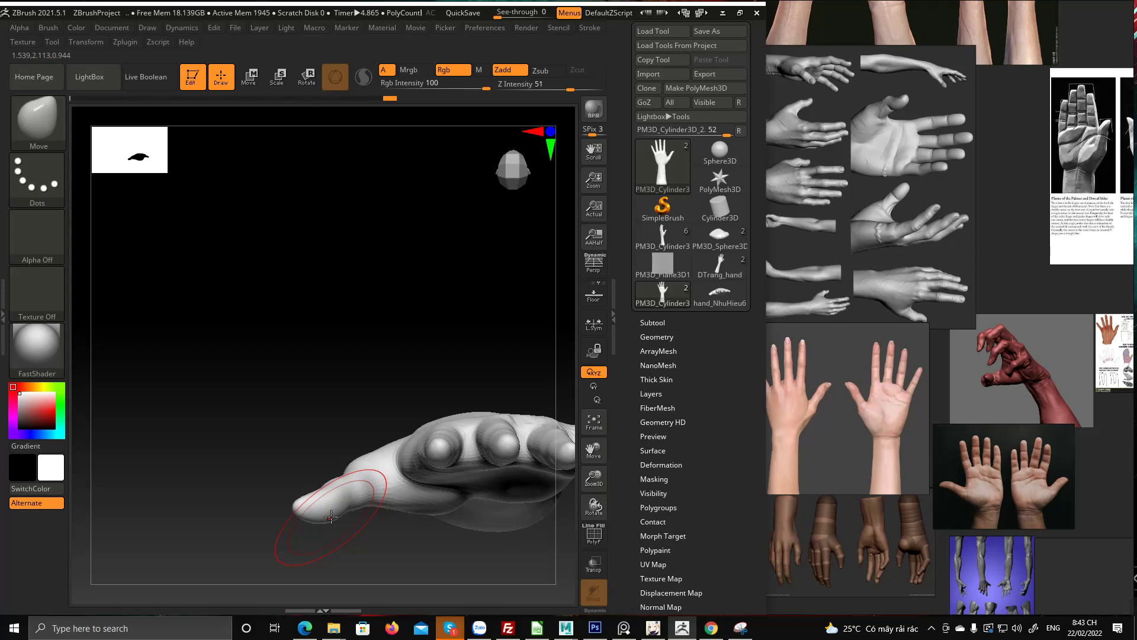
pyautogui.keyDown('alt'); pyautogui.moveTo(479, 376); pyautogui.dragTo(436, 299); pyautogui.keyUp('alt')
pyautogui.moveTo(433, 490); pyautogui.dragTo(457, 452)
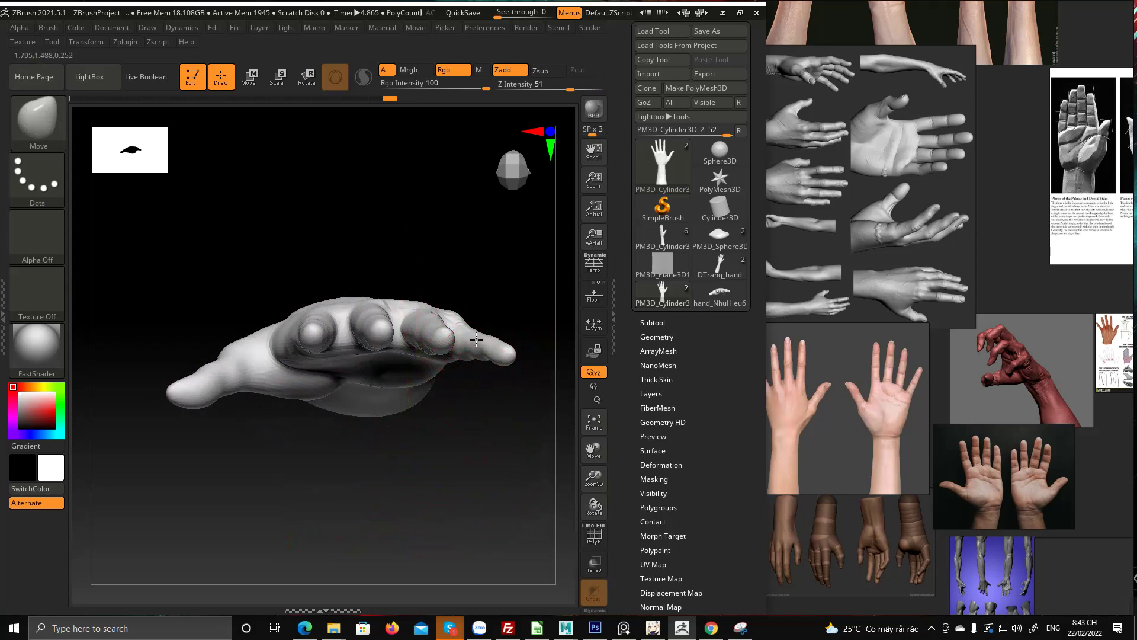
pyautogui.press('space')
pyautogui.moveTo(504, 343); pyautogui.dragTo(508, 345)
pyautogui.moveTo(548, 291)
pyautogui.mouseDown()
pyautogui.moveTo(483, 306)
pyautogui.moveTo(512, 294)
pyautogui.mouseUp()
pyautogui.keyDown('alt'); pyautogui.moveTo(497, 401); pyautogui.dragTo(366, 435); pyautogui.keyUp('alt')
pyautogui.press('space')
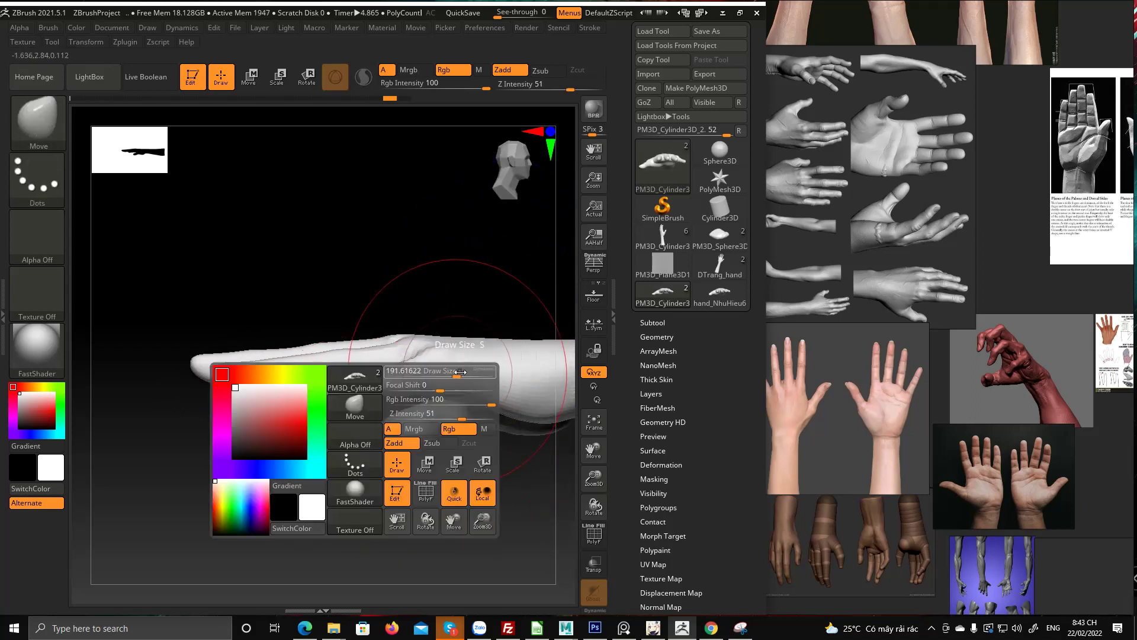
pyautogui.moveTo(461, 372); pyautogui.dragTo(356, 389)
pyautogui.moveTo(403, 276)
pyautogui.mouseDown()
pyautogui.moveTo(462, 266)
pyautogui.moveTo(456, 294)
pyautogui.moveTo(486, 298)
pyautogui.mouseUp()
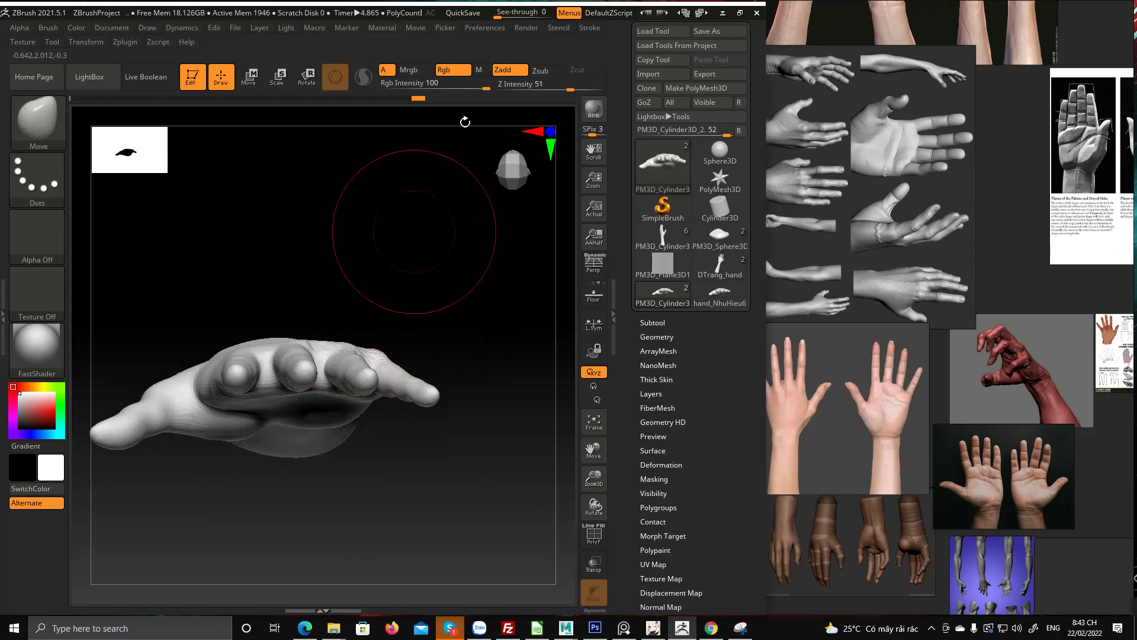
# Scrub back through the undo history to compare earlier hand shapes, then return to the latest state
pyautogui.moveTo(418, 98); pyautogui.dragTo(308, 102)
pyautogui.moveTo(119, 88); pyautogui.dragTo(89, 86)
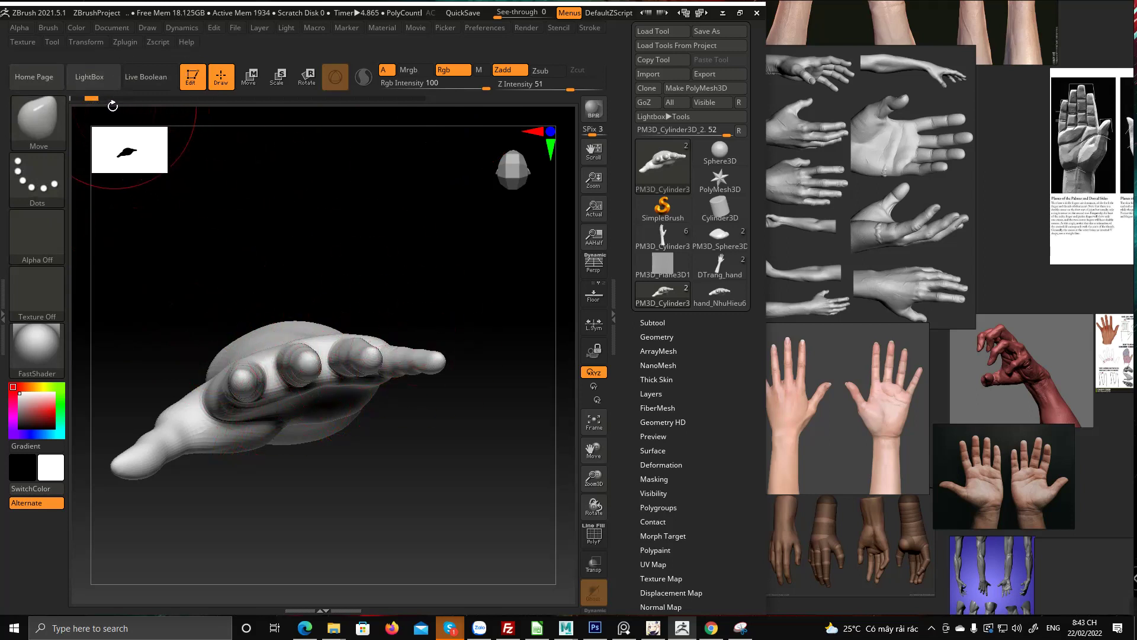
pyautogui.moveTo(98, 102)
pyautogui.mouseDown()
pyautogui.moveTo(435, 97)
pyautogui.moveTo(219, 99)
pyautogui.moveTo(418, 98)
pyautogui.mouseUp()
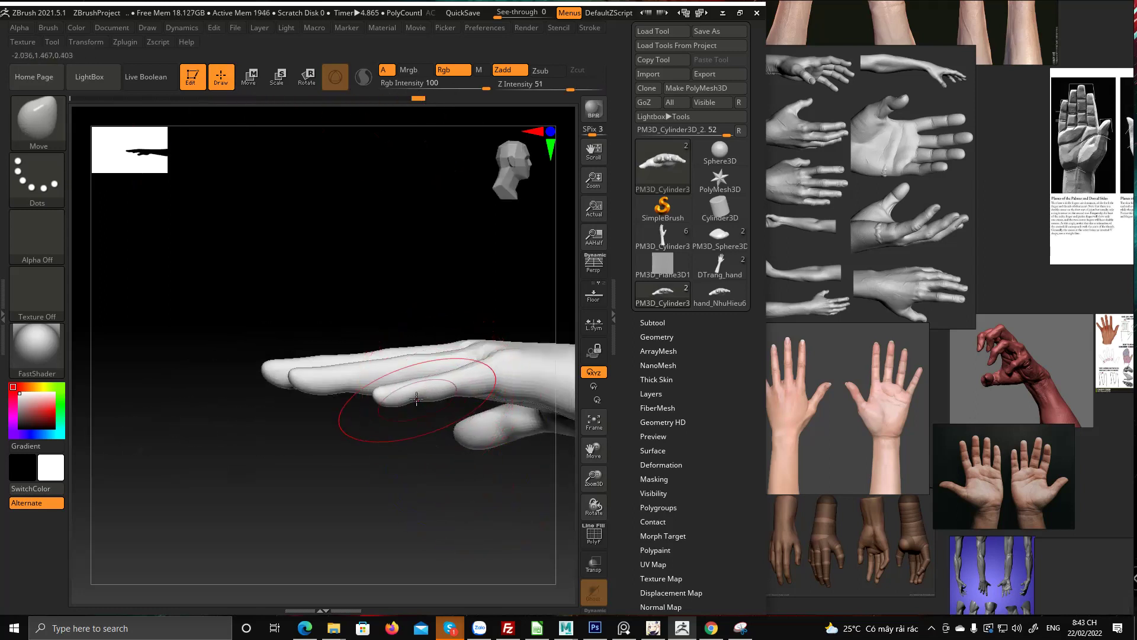
# Refine the little finger's profile and tip in side view with the Move brush
pyautogui.moveTo(417, 399); pyautogui.dragTo(413, 389)
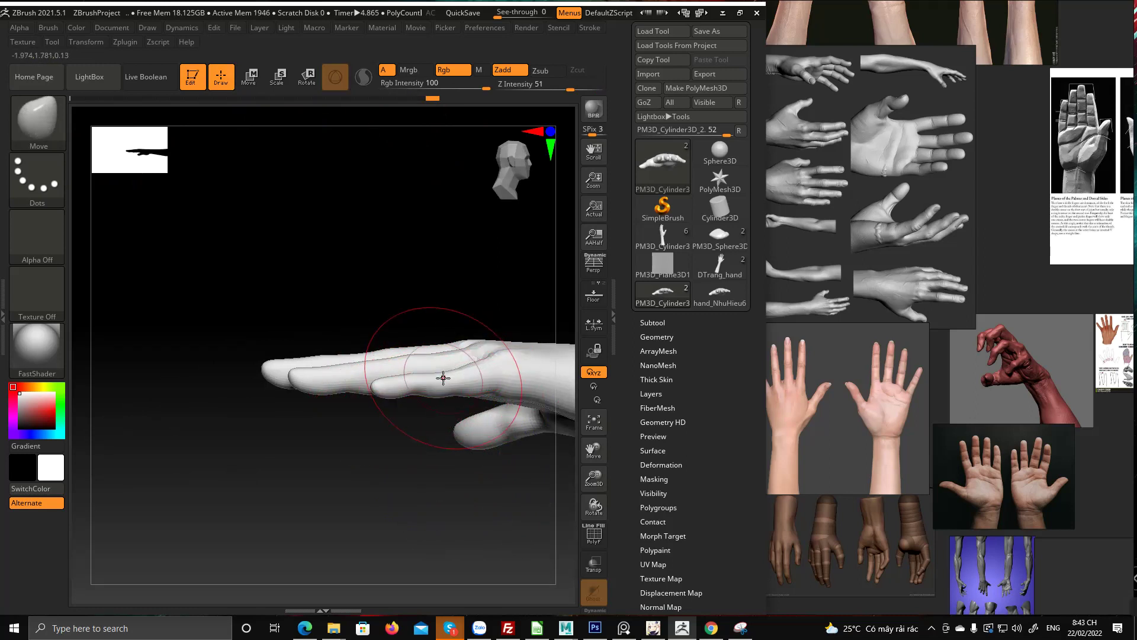
pyautogui.keyDown('ctrl'); pyautogui.moveTo(468, 345); pyautogui.dragTo(419, 404, button='right'); pyautogui.keyUp('ctrl')
pyautogui.press('space')
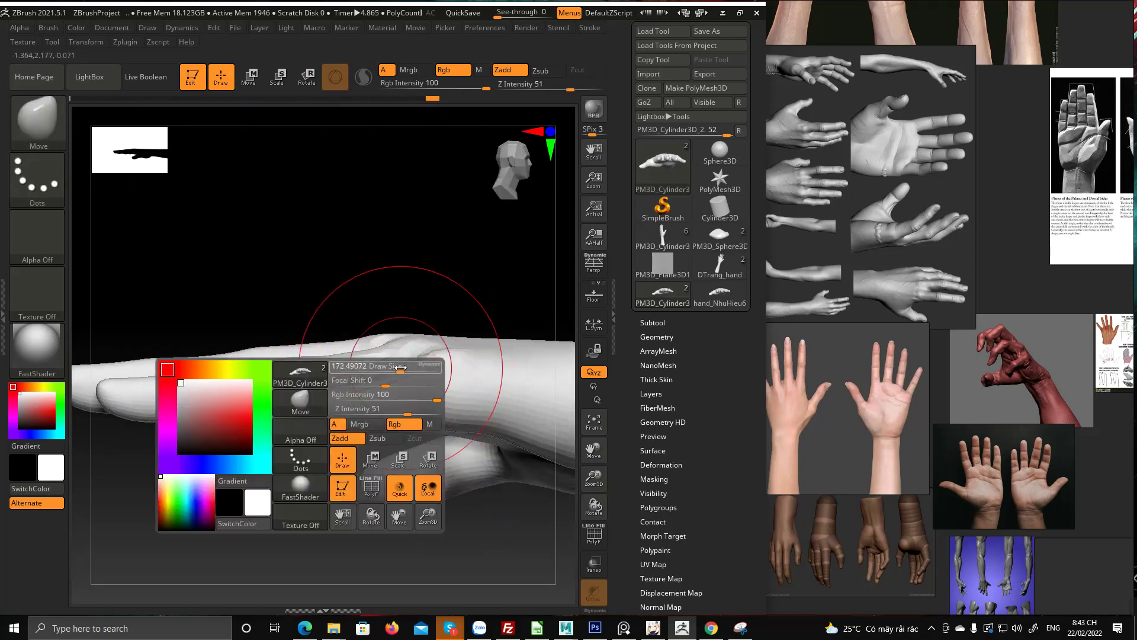
pyautogui.moveTo(401, 368); pyautogui.dragTo(321, 384)
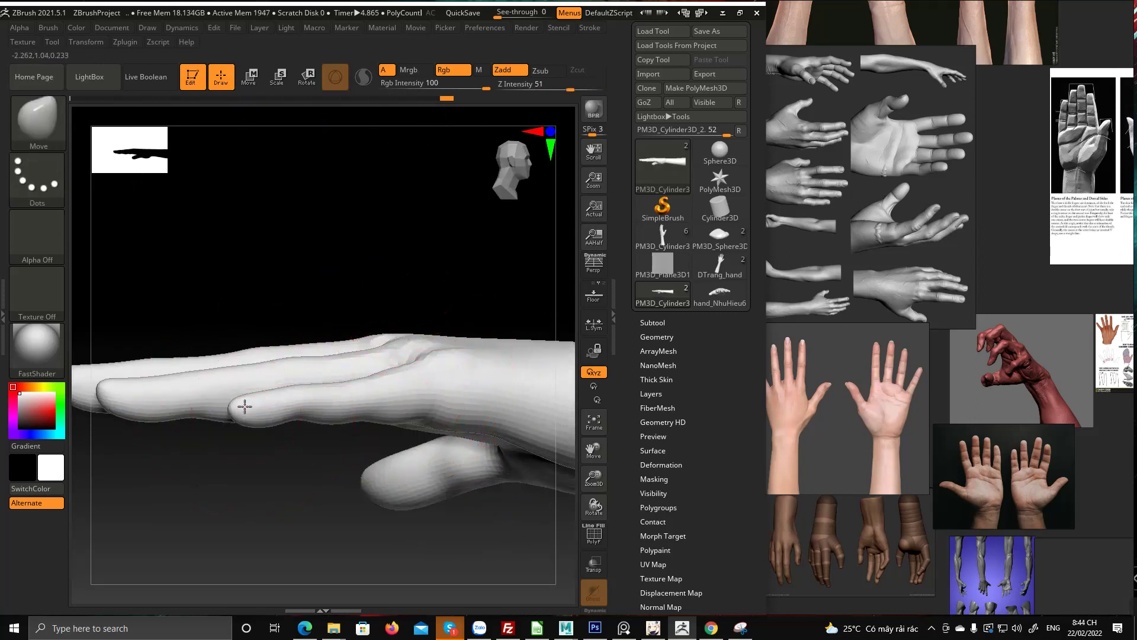
pyautogui.moveTo(245, 406); pyautogui.dragTo(246, 404)
pyautogui.keyDown('ctrl'); pyautogui.moveTo(474, 332); pyautogui.dragTo(380, 291, button='right'); pyautogui.keyUp('ctrl')
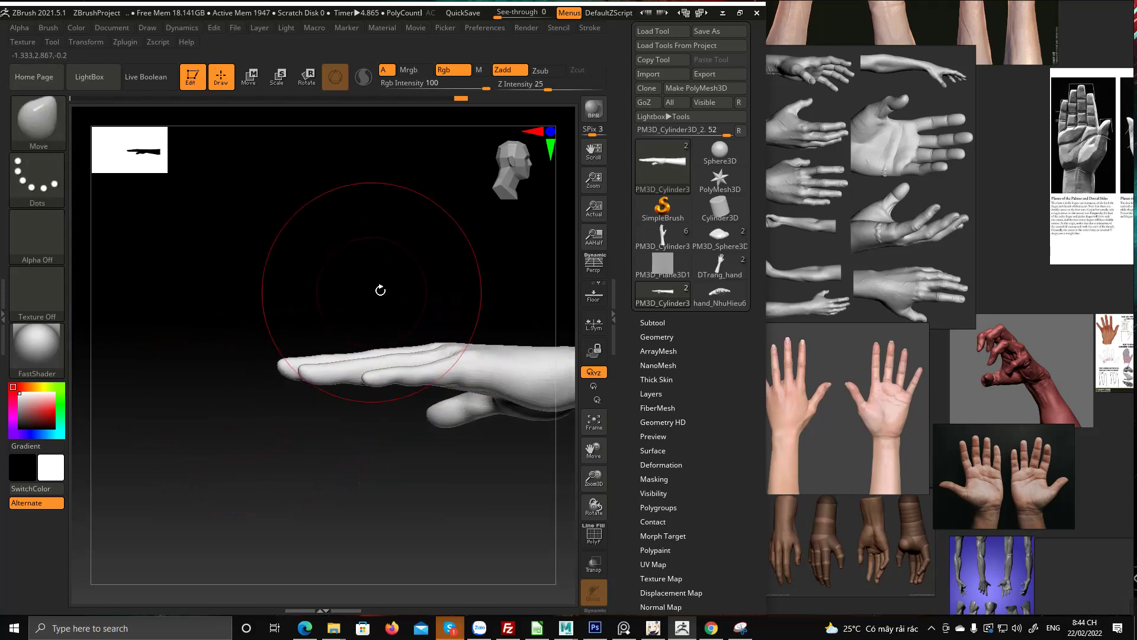
# Reduce the Move brush size and reshape the index knuckle's upper contour from the thumb side
pyautogui.moveTo(381, 290); pyautogui.dragTo(330, 354)
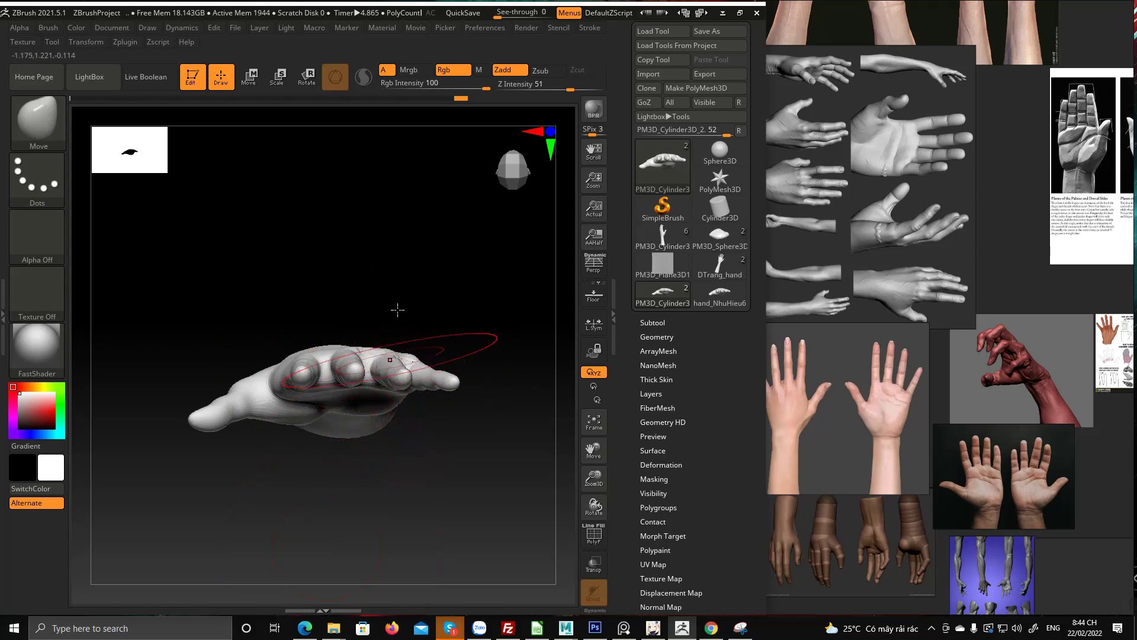
pyautogui.moveTo(348, 316); pyautogui.dragTo(421, 286)
pyautogui.keyDown('ctrl'); pyautogui.moveTo(428, 283); pyautogui.dragTo(460, 348, button='right'); pyautogui.keyUp('ctrl')
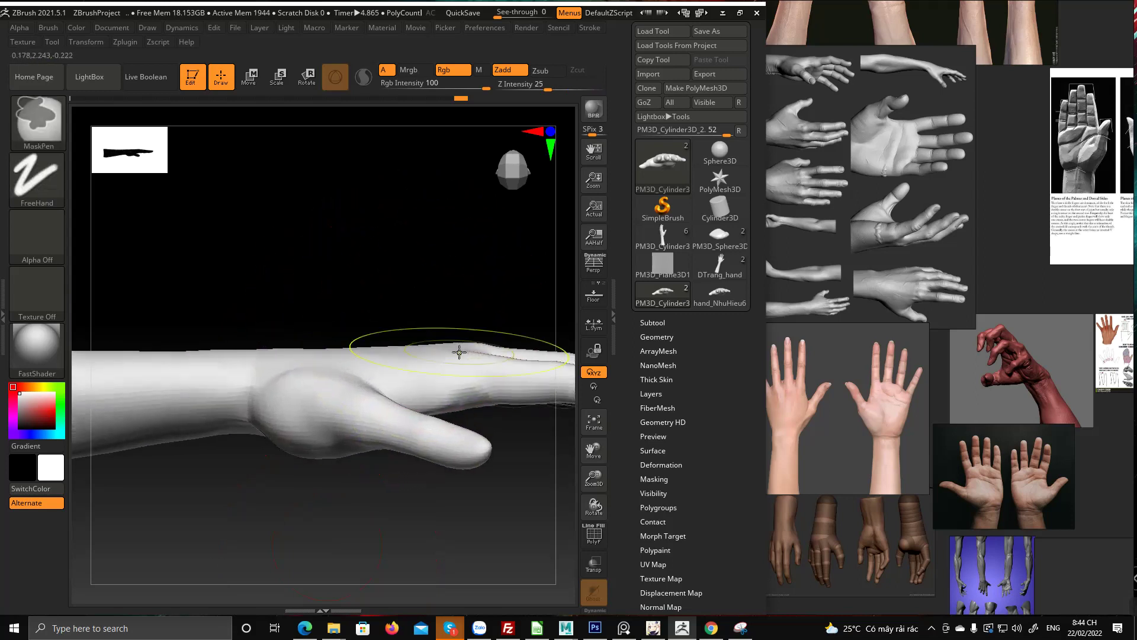
pyautogui.press('space')
pyautogui.moveTo(479, 336); pyautogui.dragTo(463, 336)
pyautogui.moveTo(466, 314)
pyautogui.keyDown('alt'); pyautogui.mouseDown(button='right')
pyautogui.moveTo(400, 320)
pyautogui.moveTo(443, 350)
pyautogui.mouseUp(button='right'); pyautogui.keyUp('alt')
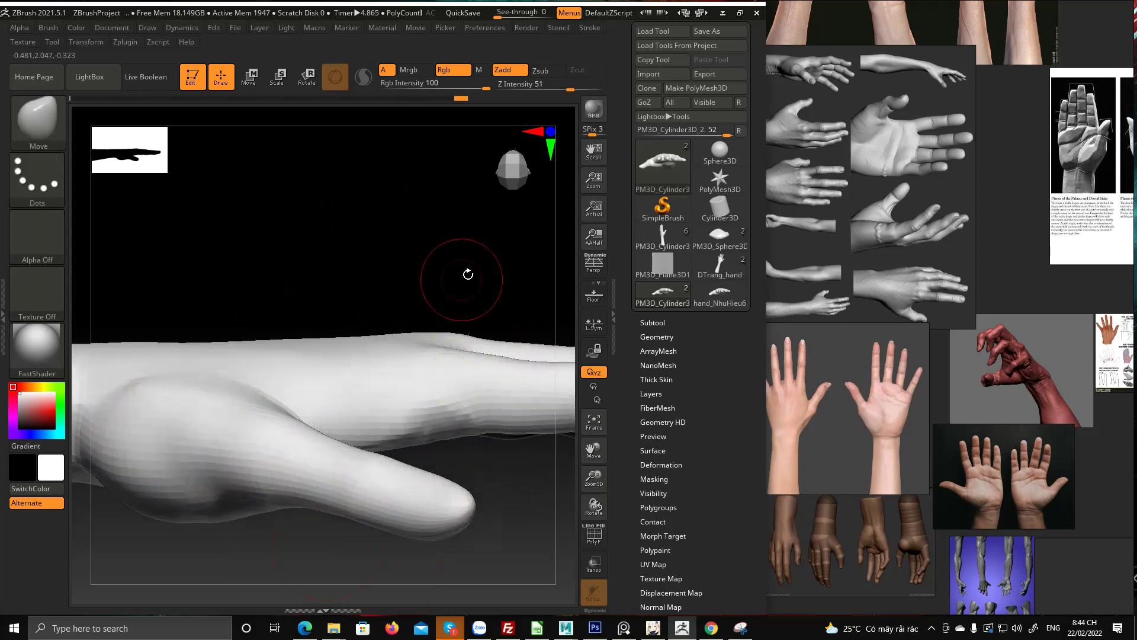
pyautogui.keyDown('alt'); pyautogui.moveTo(467, 274); pyautogui.dragTo(385, 301, button='right'); pyautogui.keyUp('alt')
pyautogui.moveTo(432, 298); pyautogui.dragTo(419, 262)
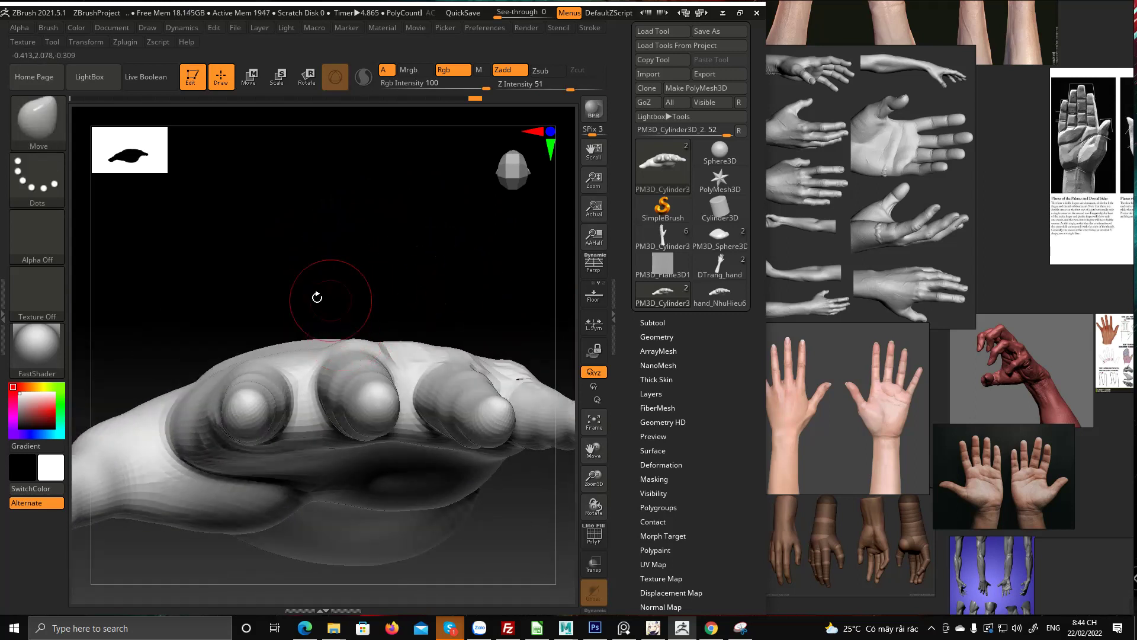
# Adjust the knuckle arch across the back of the hand, working from the fingertip view with the Move brush
pyautogui.moveTo(251, 355); pyautogui.dragTo(273, 300)
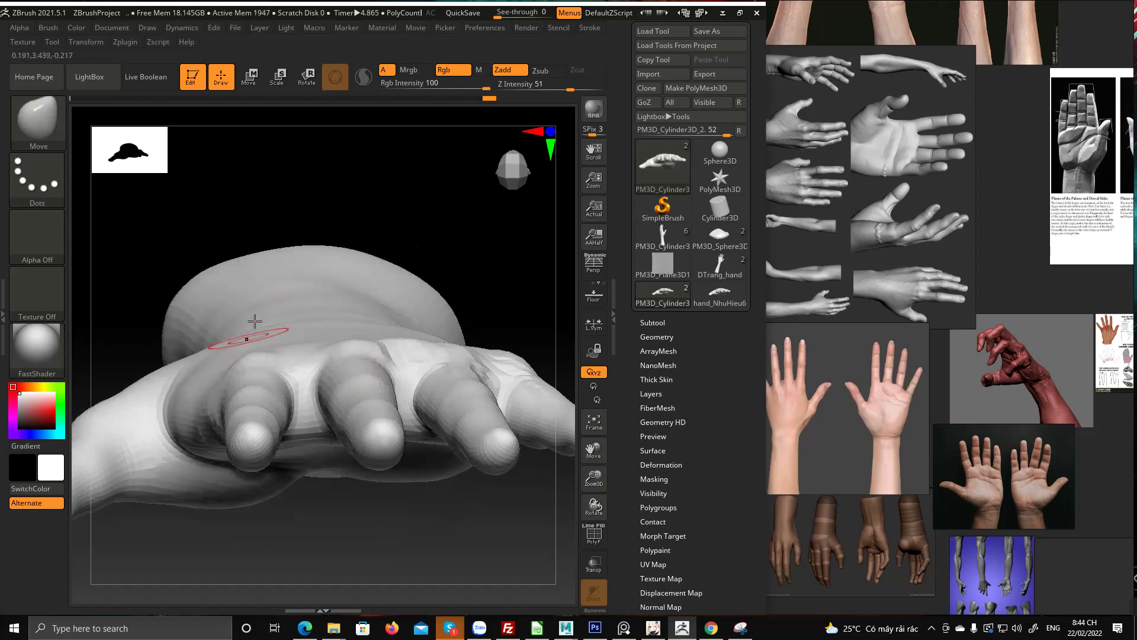
pyautogui.moveTo(350, 225); pyautogui.dragTo(380, 198)
pyautogui.moveTo(465, 277); pyautogui.dragTo(331, 338)
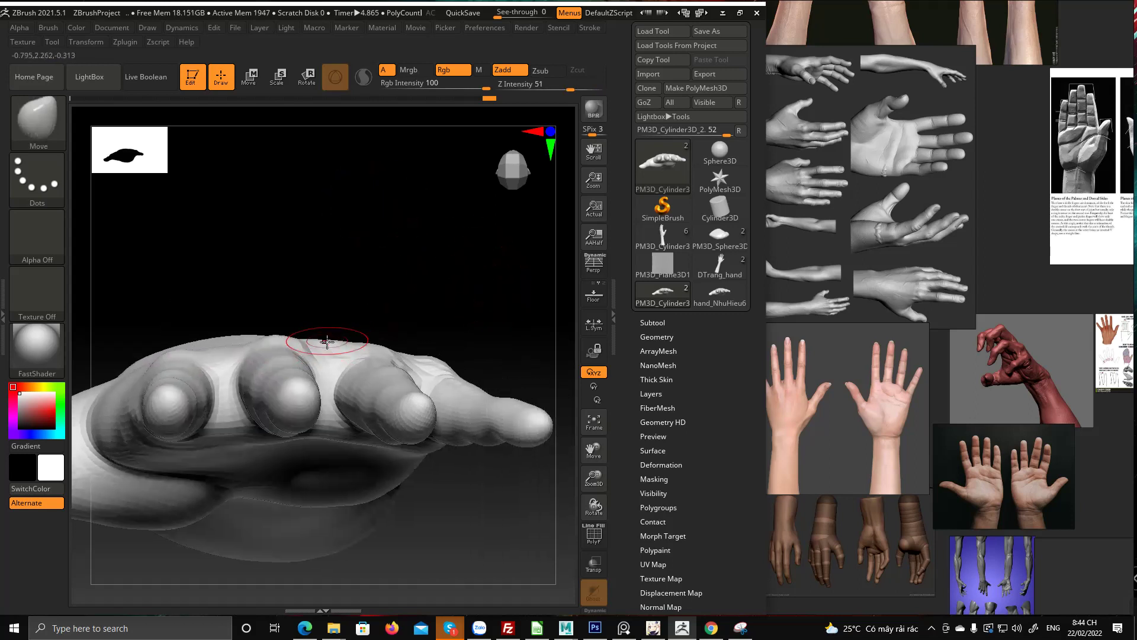
pyautogui.moveTo(388, 282); pyautogui.dragTo(445, 336)
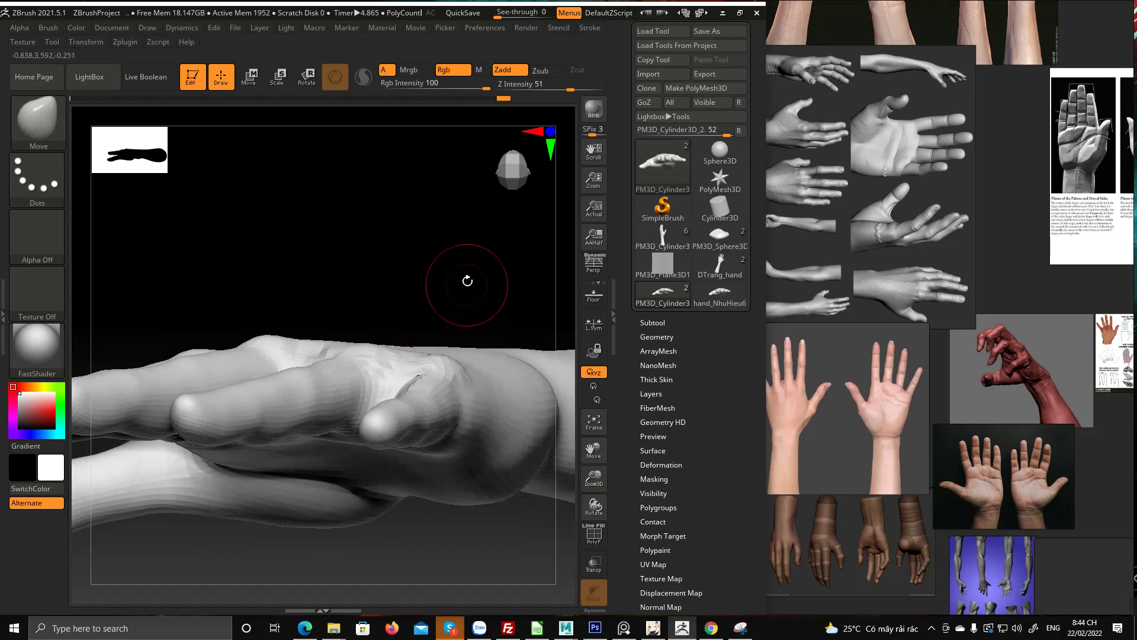
# Resize the Move brush and reshape the hand's outer edge below the little finger
pyautogui.moveTo(467, 281)
pyautogui.mouseDown()
pyautogui.moveTo(462, 295)
pyautogui.moveTo(364, 315)
pyautogui.moveTo(440, 443)
pyautogui.moveTo(457, 300)
pyautogui.moveTo(474, 268)
pyautogui.moveTo(479, 456)
pyautogui.mouseUp()
pyautogui.press('space')
pyautogui.moveTo(261, 411)
pyautogui.keyDown('ctrl'); pyautogui.mouseDown(button='right')
pyautogui.moveTo(273, 476)
pyautogui.moveTo(317, 381)
pyautogui.moveTo(288, 320)
pyautogui.mouseUp(button='right'); pyautogui.keyUp('ctrl')
pyautogui.moveTo(422, 308)
pyautogui.mouseDown(button='right')
pyautogui.moveTo(350, 394)
pyautogui.moveTo(339, 392)
pyautogui.moveTo(363, 385)
pyautogui.mouseUp(button='right')
pyautogui.keyDown('ctrl'); pyautogui.moveTo(411, 435); pyautogui.dragTo(407, 392, button='right'); pyautogui.keyUp('ctrl')
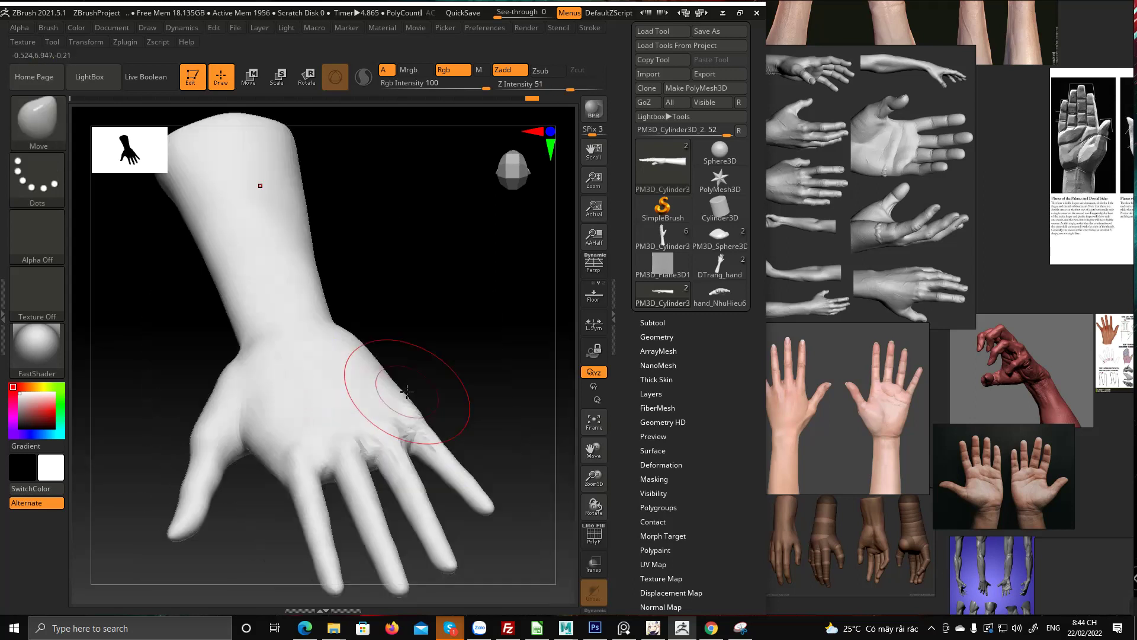
# Compare the back of the hand and thumb web with the earliest undo-history state, then return to the latest state
pyautogui.moveTo(294, 420)
pyautogui.mouseDown(button='right')
pyautogui.moveTo(265, 380)
pyautogui.moveTo(246, 477)
pyautogui.moveTo(277, 392)
pyautogui.moveTo(256, 326)
pyautogui.moveTo(338, 382)
pyautogui.moveTo(332, 392)
pyautogui.moveTo(356, 379)
pyautogui.moveTo(350, 284)
pyautogui.moveTo(310, 419)
pyautogui.moveTo(401, 407)
pyautogui.moveTo(360, 432)
pyautogui.mouseUp(button='right')
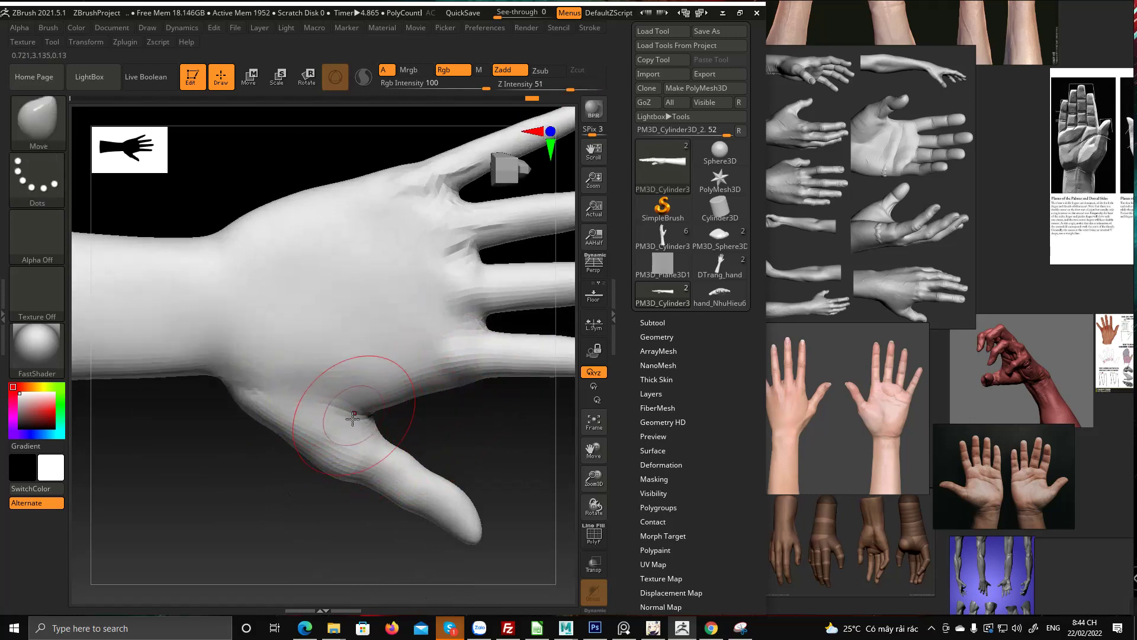
pyautogui.moveTo(462, 304); pyautogui.dragTo(463, 295, button='right')
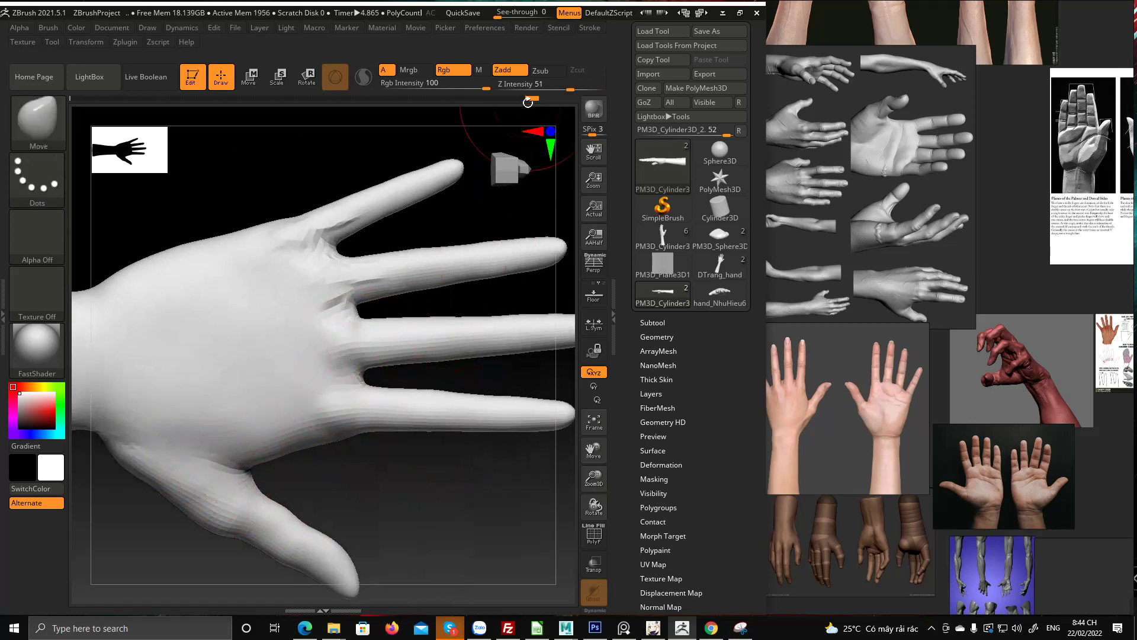
pyautogui.moveTo(529, 99); pyautogui.dragTo(76, 99)
pyautogui.moveTo(262, 239)
pyautogui.mouseDown(button='right')
pyautogui.moveTo(356, 249)
pyautogui.moveTo(364, 195)
pyautogui.mouseUp(button='right')
pyautogui.moveTo(411, 358); pyautogui.dragTo(441, 338, button='right')
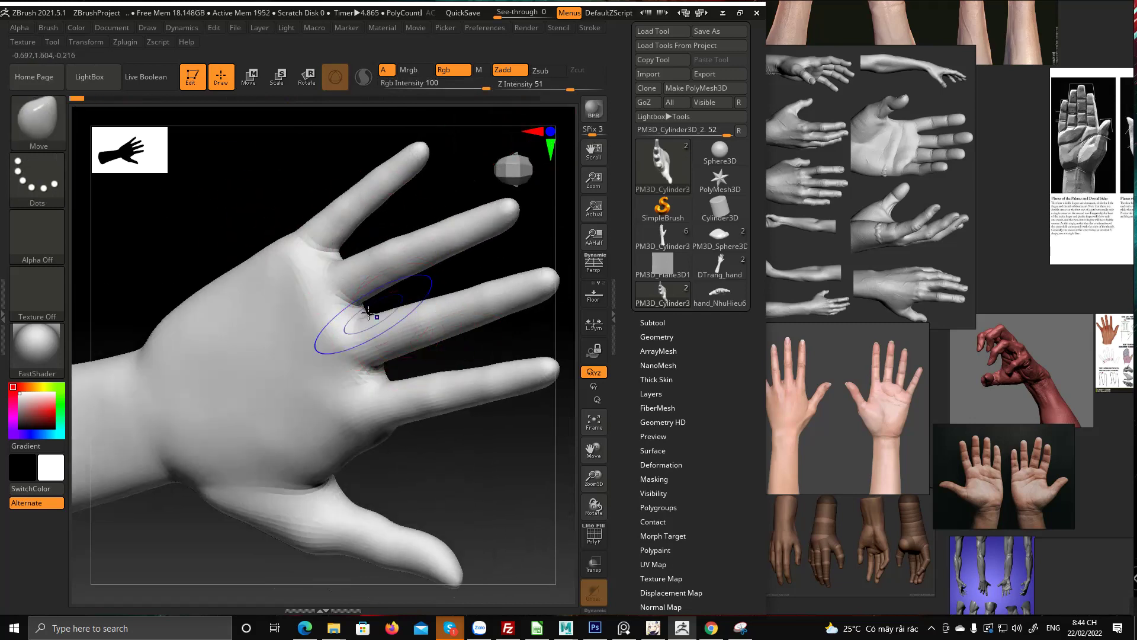
pyautogui.moveTo(369, 312); pyautogui.dragTo(350, 272, button='right')
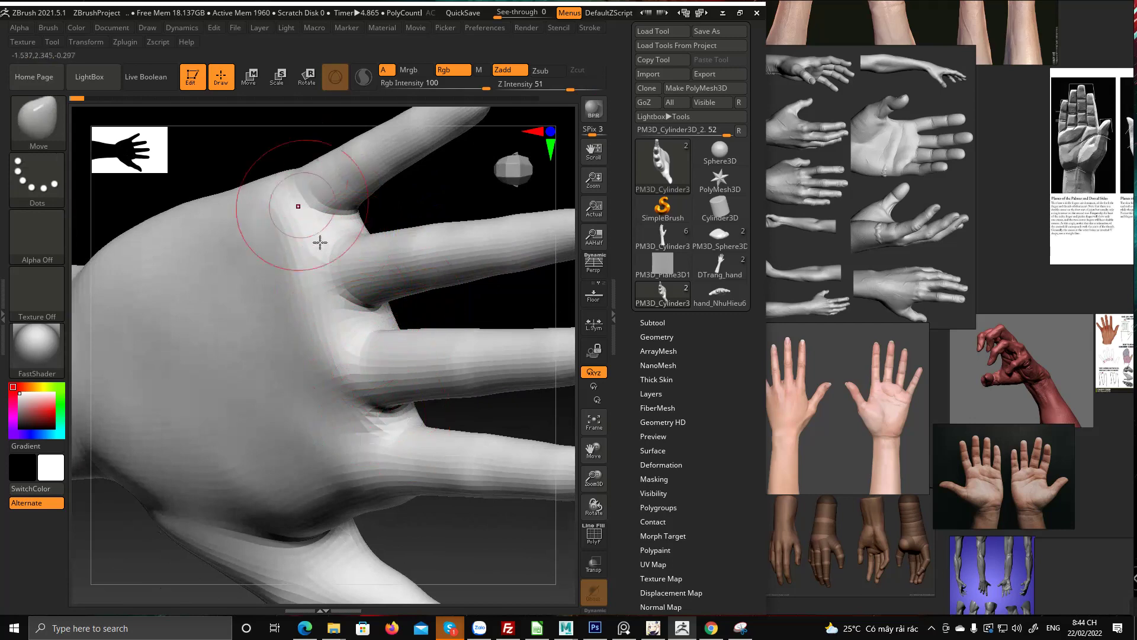
pyautogui.keyDown('alt'); pyautogui.moveTo(398, 497); pyautogui.dragTo(399, 344, button='right'); pyautogui.keyUp('alt')
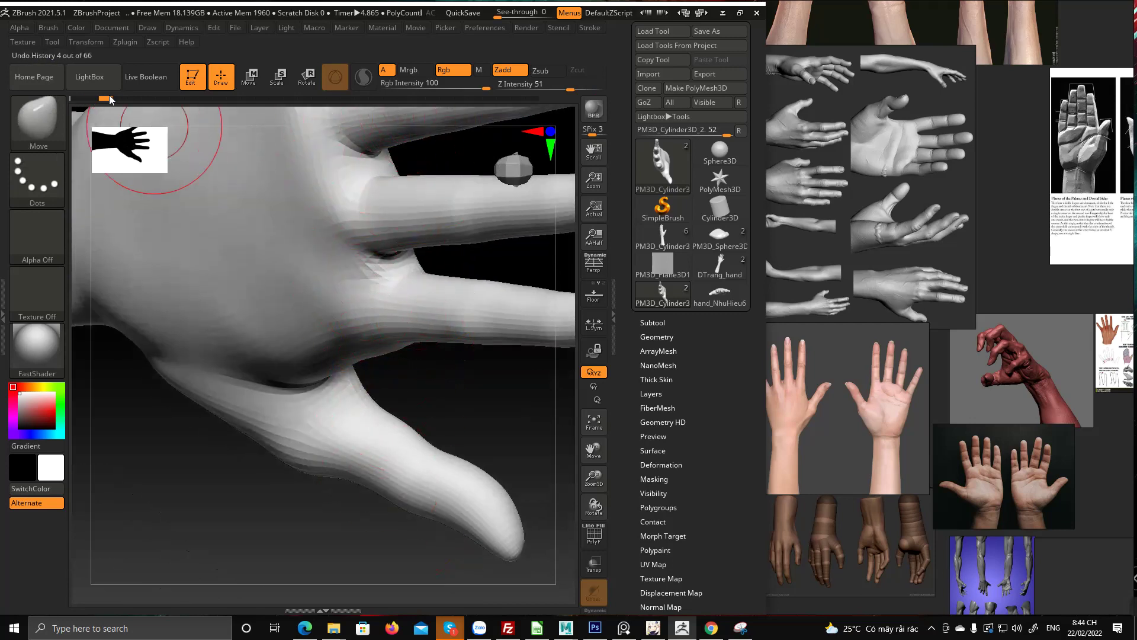
pyautogui.moveTo(110, 100); pyautogui.dragTo(560, 50)
# Inspect the current hand's thumb web, palm, back and wrist from several angles
pyautogui.moveTo(468, 409); pyautogui.dragTo(385, 429, button='right')
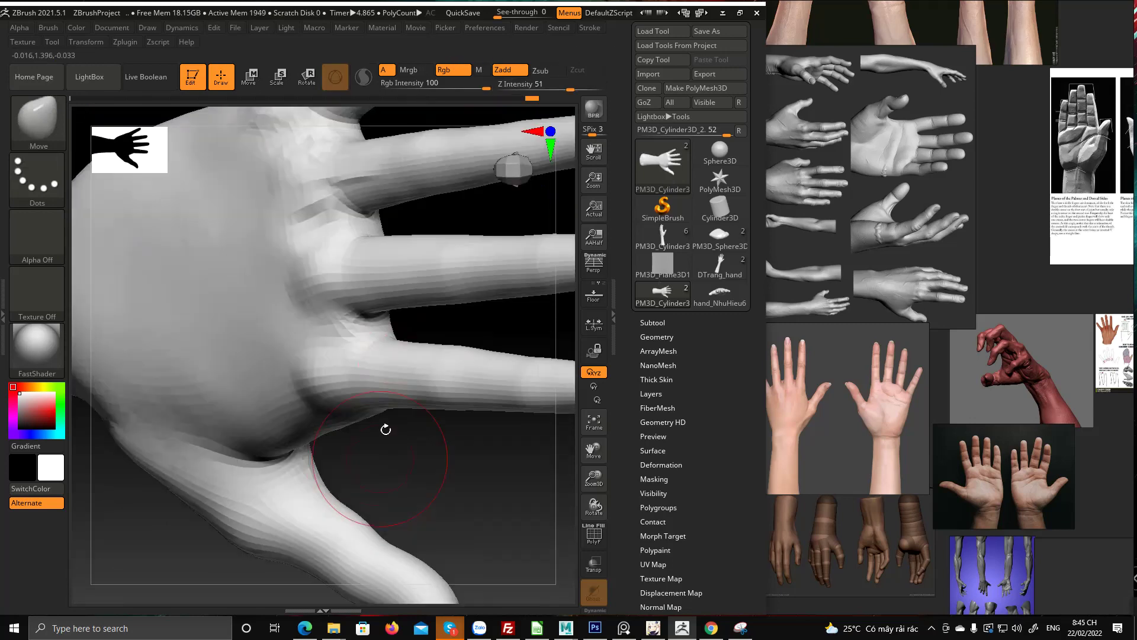
pyautogui.keyDown('ctrl'); pyautogui.moveTo(340, 496); pyautogui.dragTo(418, 273, button='right'); pyautogui.keyUp('ctrl')
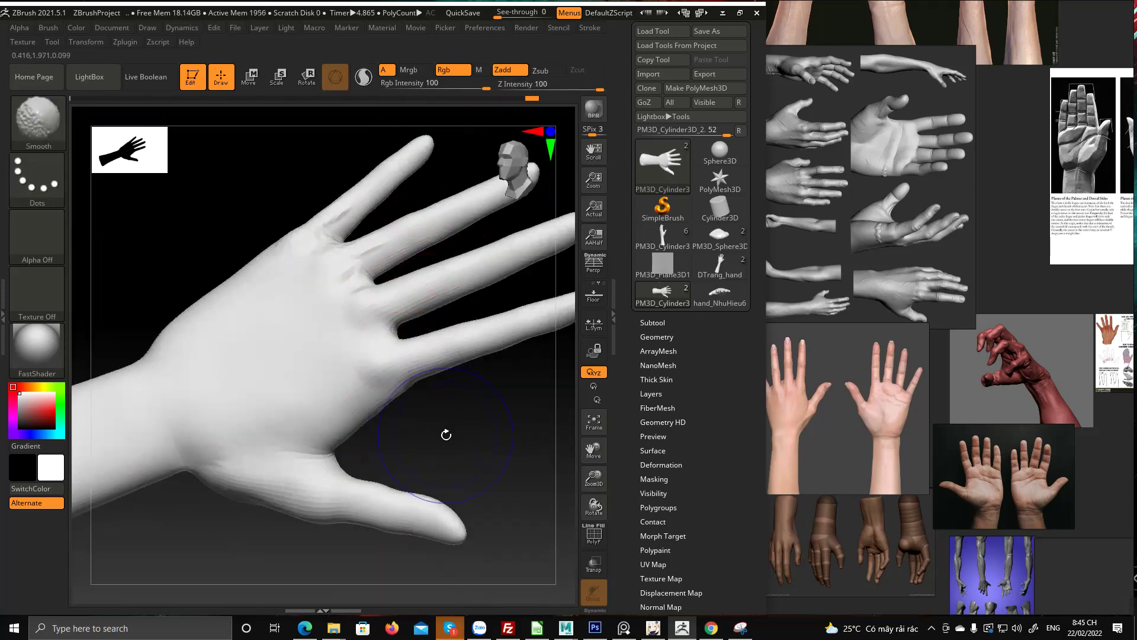
pyautogui.keyDown('shift'); pyautogui.moveTo(444, 436); pyautogui.dragTo(383, 389, button='right'); pyautogui.keyUp('shift')
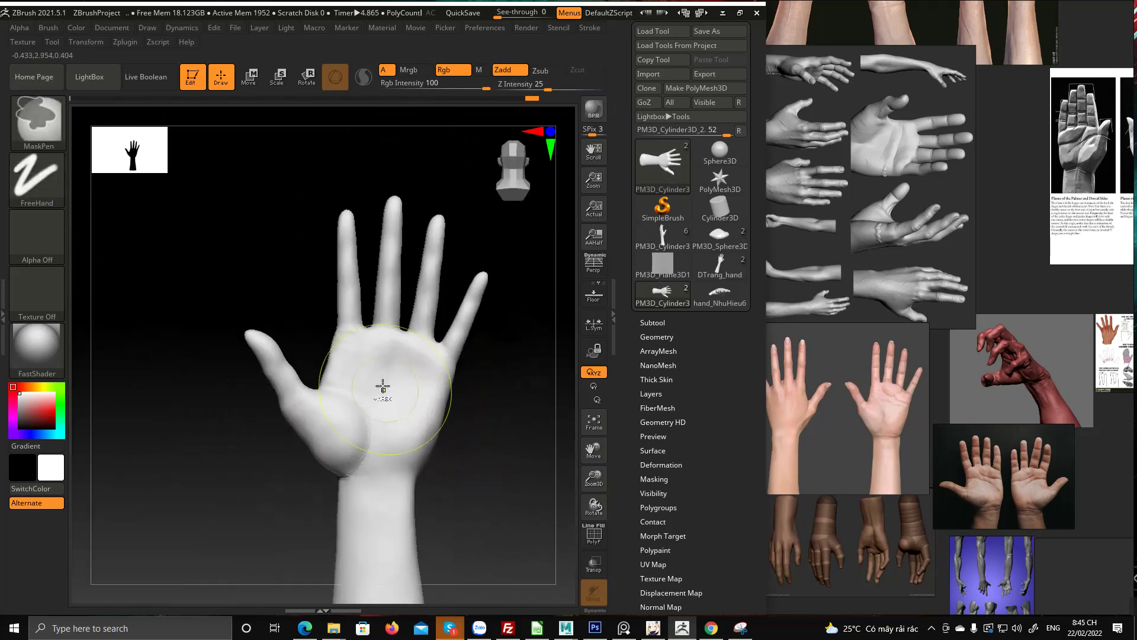
pyautogui.rightClick(385, 443)
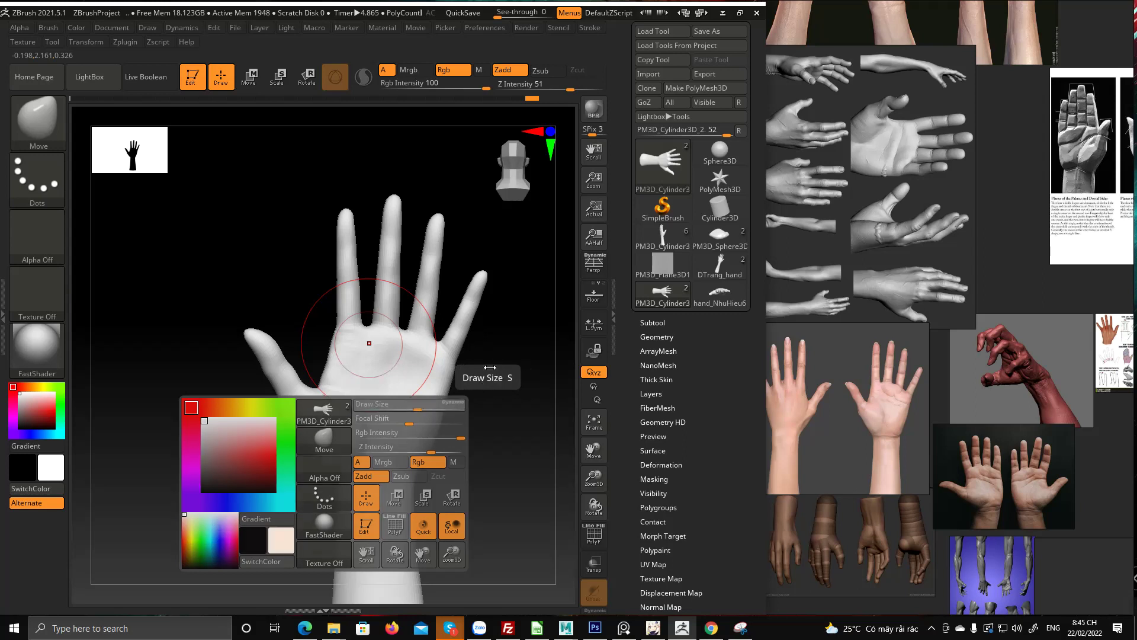
pyautogui.keyDown('alt'); pyautogui.moveTo(487, 377); pyautogui.dragTo(438, 283, button='right'); pyautogui.keyUp('alt')
pyautogui.moveTo(443, 353); pyautogui.dragTo(505, 416, button='right')
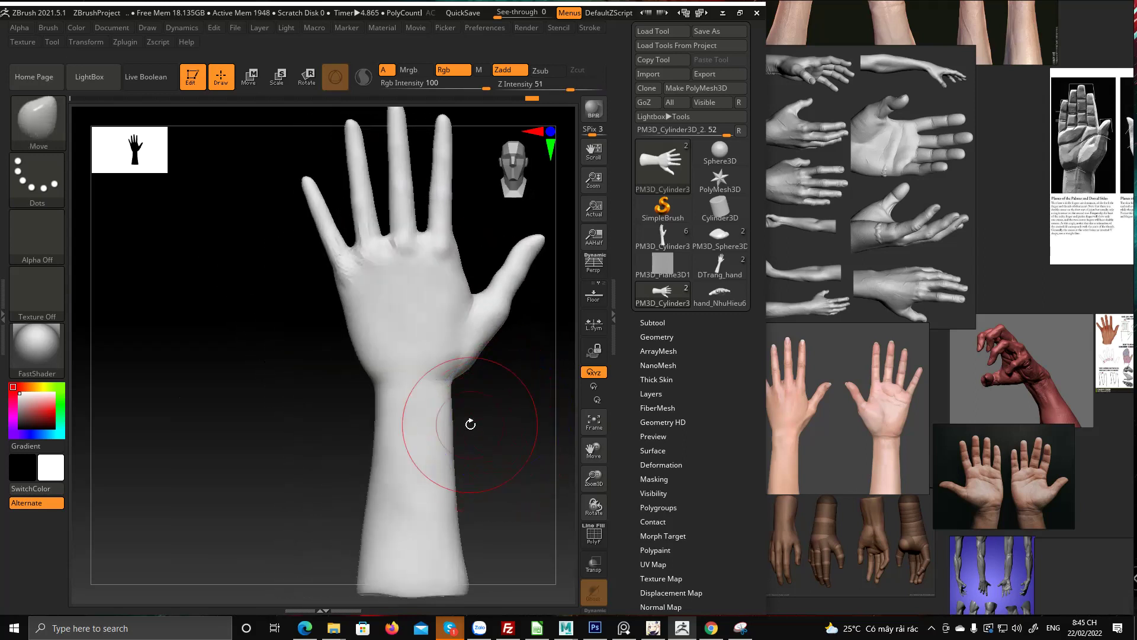
# Switch to the hand_NhuHieu6 model and then the DTrang_hand model, examining the shape of each
pyautogui.click(735, 299)
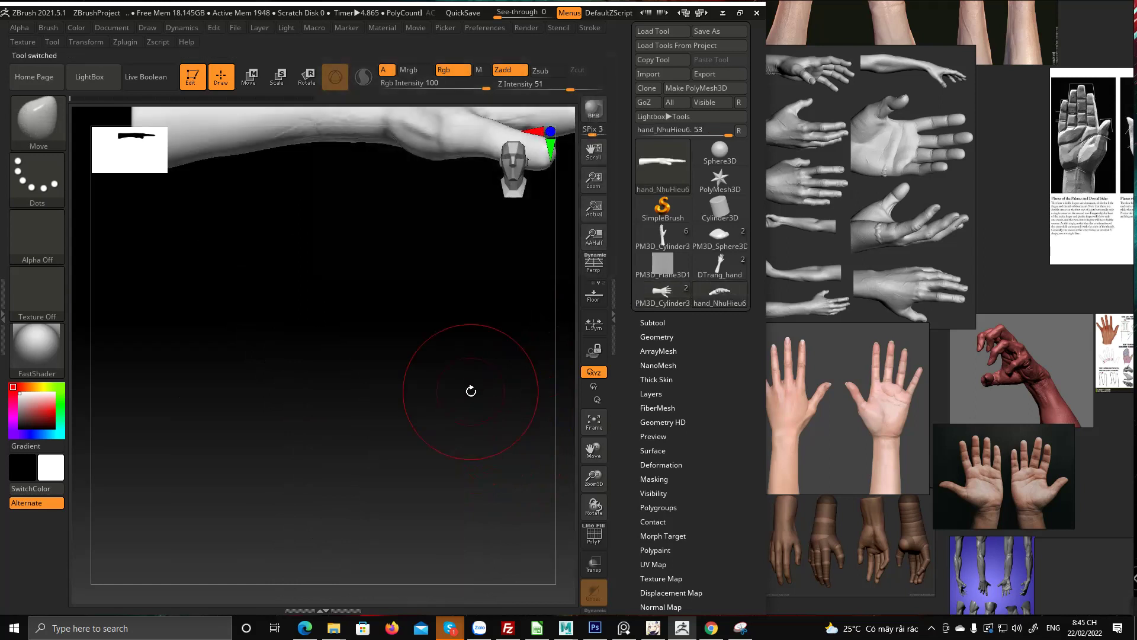
pyautogui.moveTo(406, 220)
pyautogui.keyDown('alt'); pyautogui.mouseDown(button='right')
pyautogui.moveTo(376, 435)
pyautogui.moveTo(388, 424)
pyautogui.moveTo(401, 432)
pyautogui.moveTo(426, 385)
pyautogui.moveTo(405, 392)
pyautogui.moveTo(418, 409)
pyautogui.moveTo(376, 477)
pyautogui.moveTo(348, 406)
pyautogui.moveTo(304, 367)
pyautogui.moveTo(267, 393)
pyautogui.moveTo(445, 452)
pyautogui.moveTo(448, 417)
pyautogui.moveTo(491, 401)
pyautogui.mouseUp(button='right'); pyautogui.keyUp('alt')
pyautogui.press('ctrl')
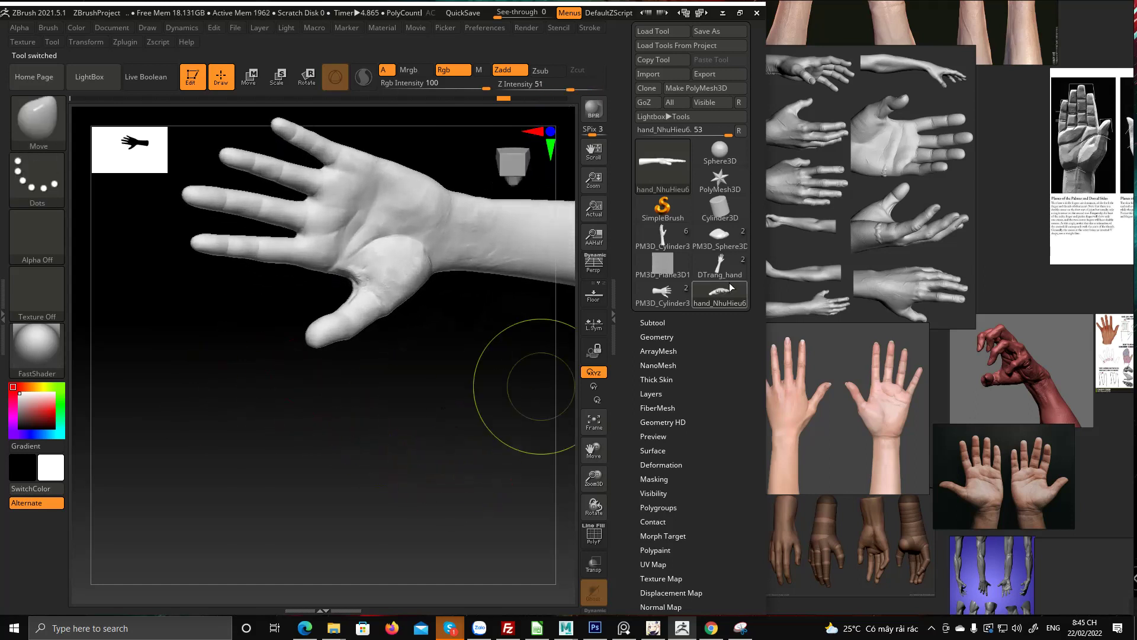
pyautogui.click(720, 264)
pyautogui.moveTo(358, 317); pyautogui.dragTo(484, 352, button='right')
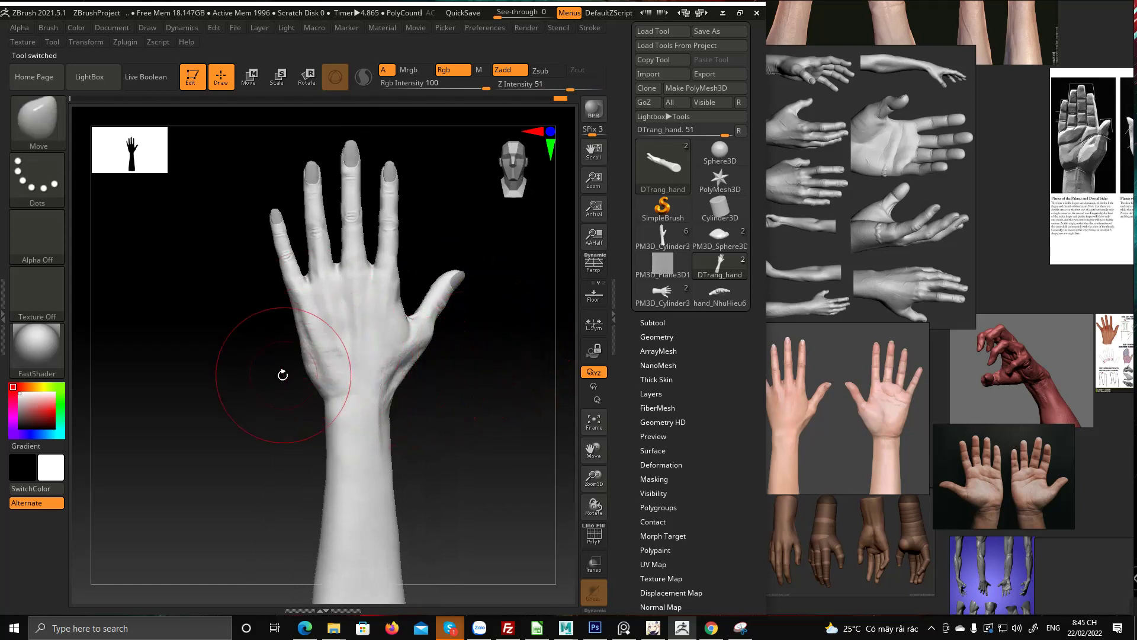
# Examine the back of the hand, thumb web and wrist in the grey sculpted-hand images on the reference board
pyautogui.scroll(5, 852, 240)
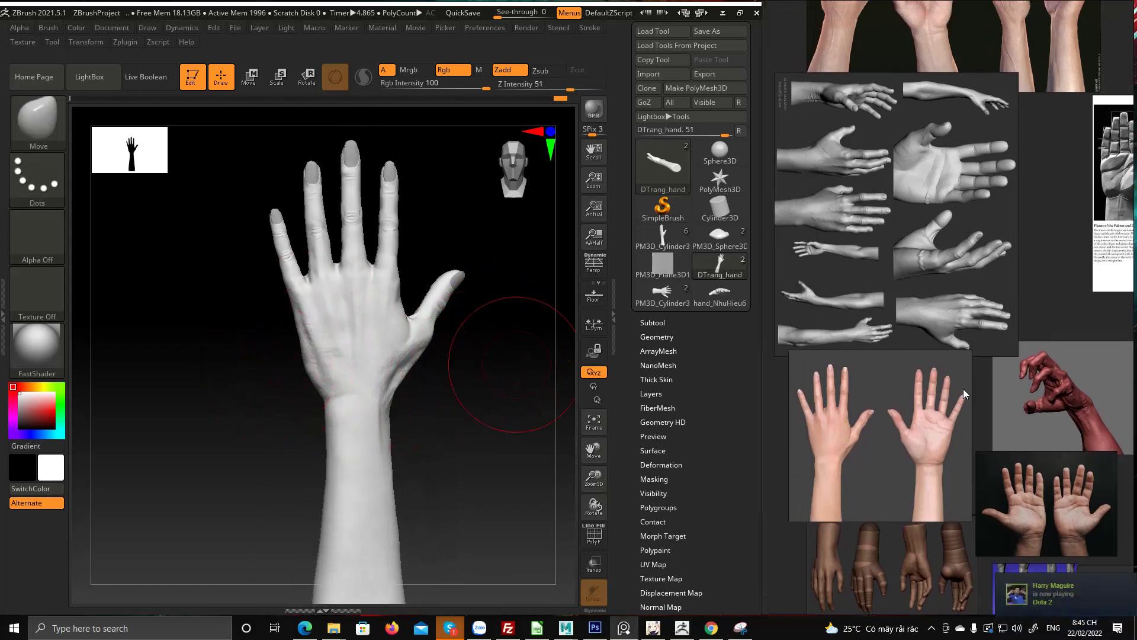
pyautogui.scroll(3, 903, 255)
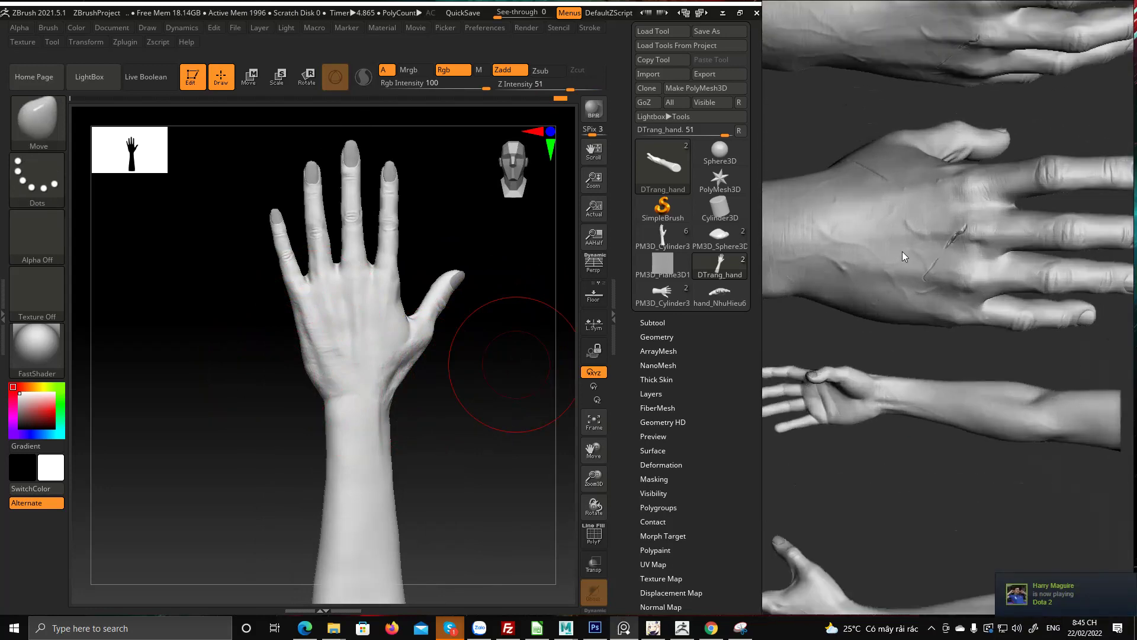
pyautogui.moveTo(901, 251); pyautogui.dragTo(912, 424, button='middle')
pyautogui.scroll(2, 923, 301)
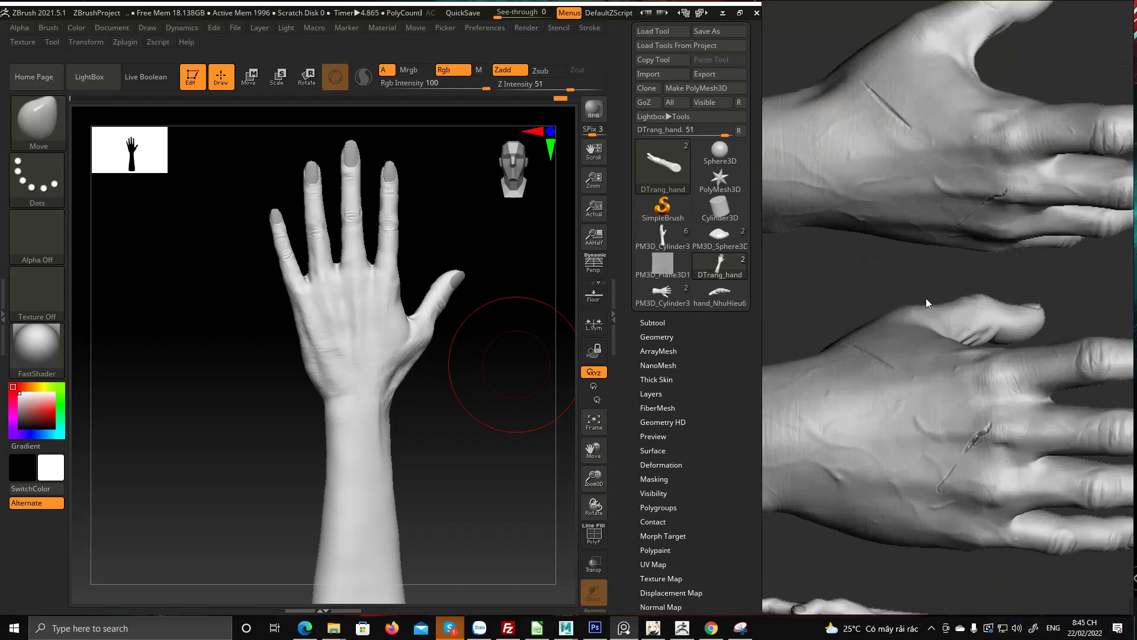
pyautogui.scroll(-2, 934, 290)
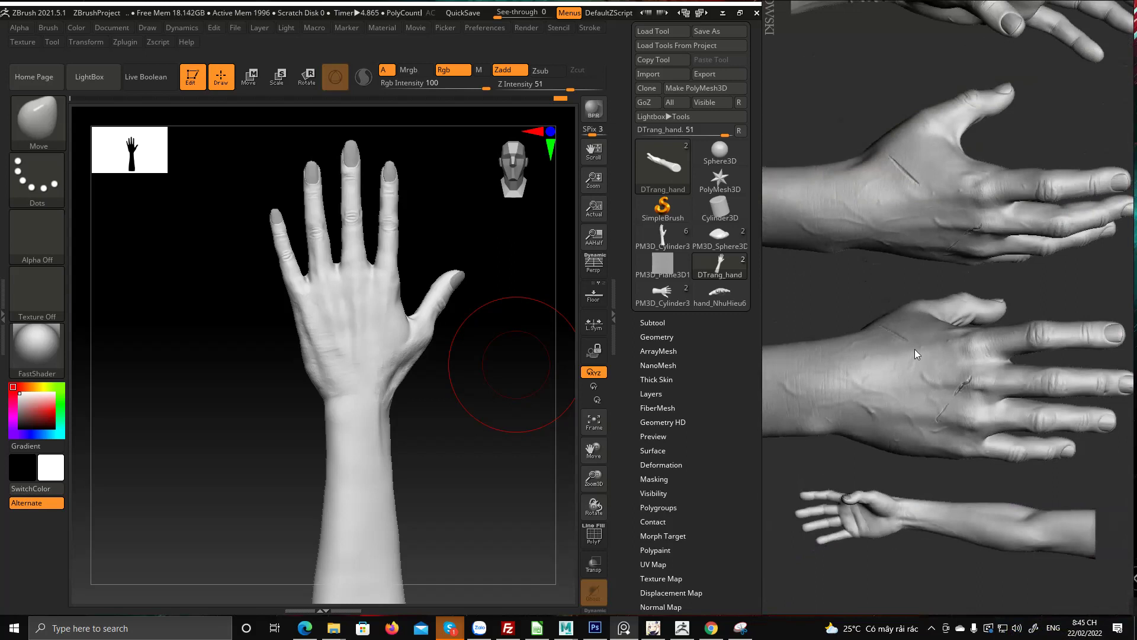
pyautogui.scroll(-1, 879, 350)
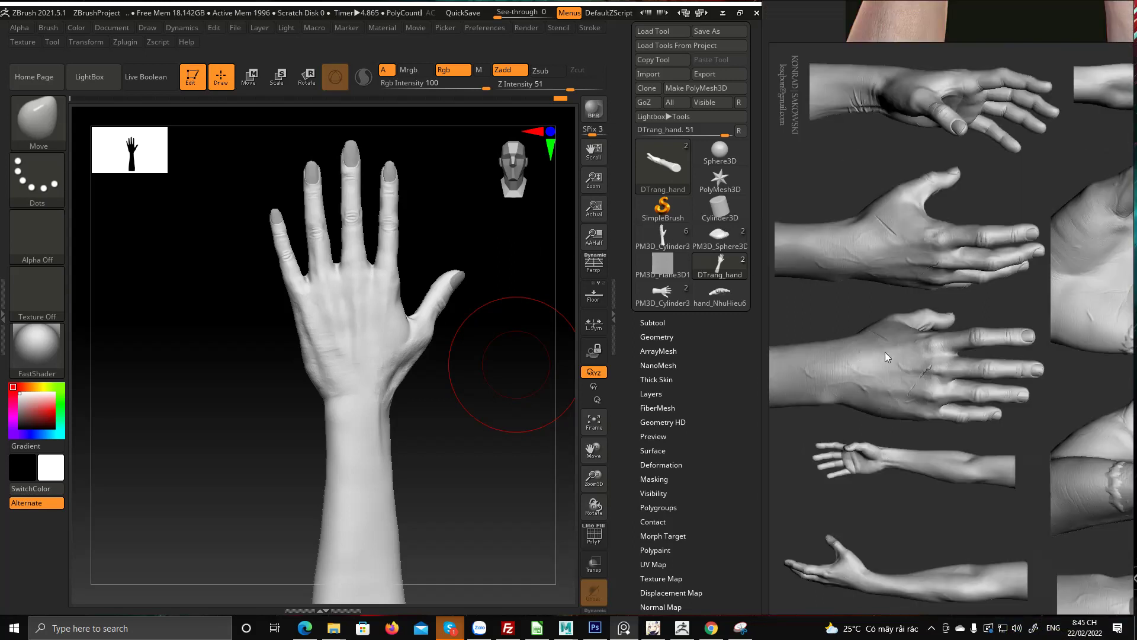
pyautogui.scroll(-1, 885, 352)
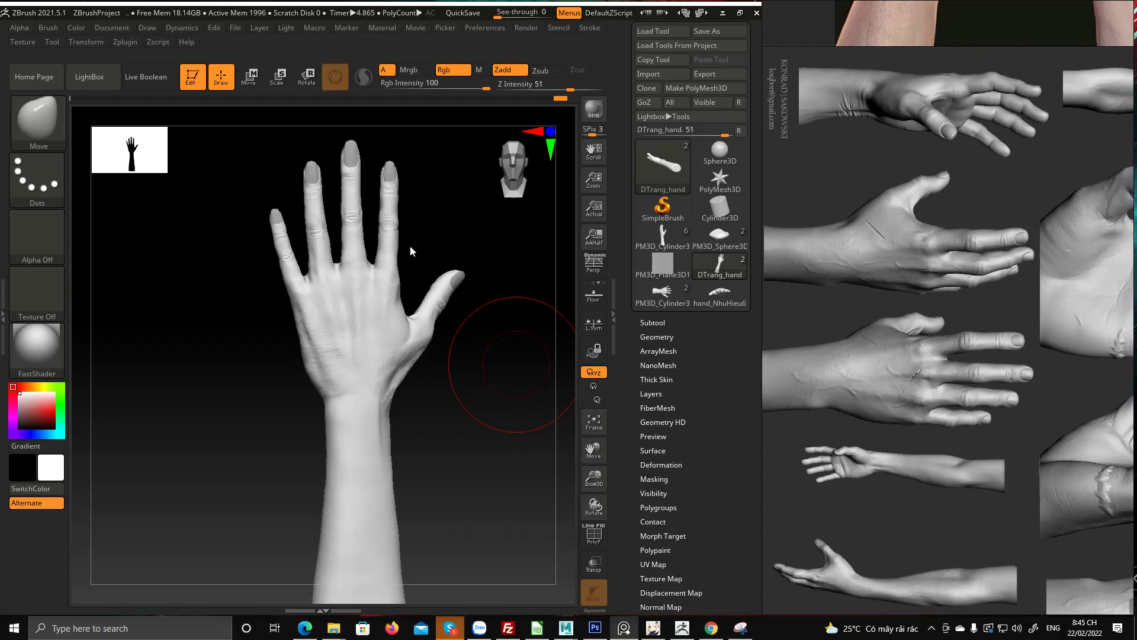
# Select the nail subtool and activate the Move gizmo on the middle finger's nail
pyautogui.moveTo(410, 252)
pyautogui.mouseDown()
pyautogui.moveTo(418, 176)
pyautogui.moveTo(399, 178)
pyautogui.mouseUp()
pyautogui.keyDown('alt'); pyautogui.moveTo(381, 204); pyautogui.dragTo(382, 270); pyautogui.keyUp('alt')
pyautogui.keyDown('ctrl'); pyautogui.moveTo(373, 244); pyautogui.dragTo(384, 267, button='right'); pyautogui.keyUp('ctrl')
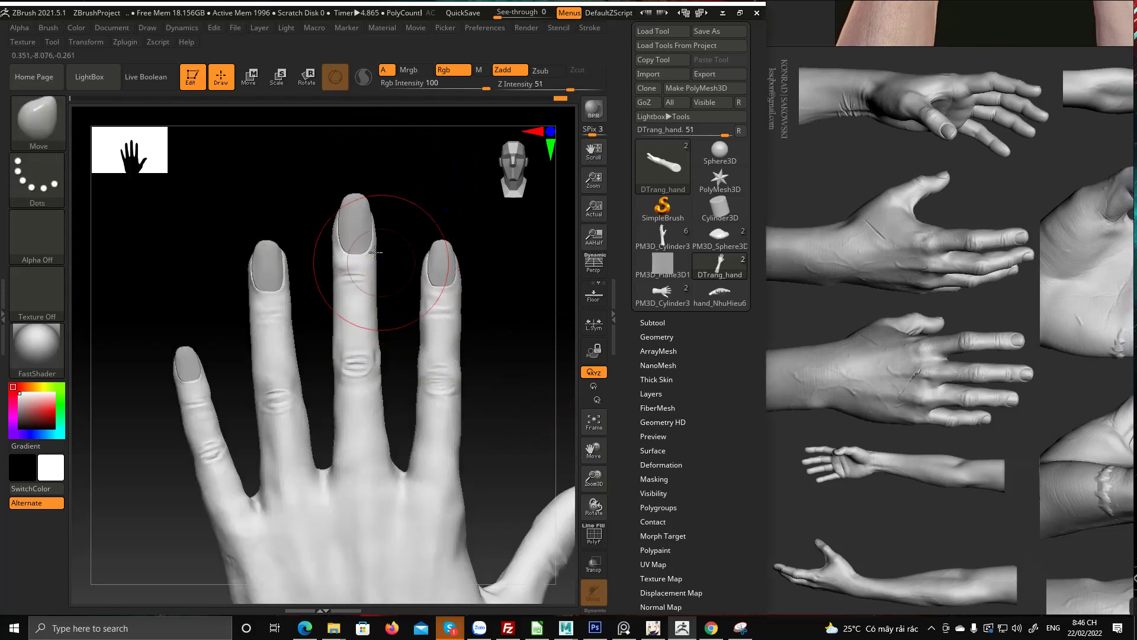
pyautogui.keyDown('alt'); pyautogui.click(359, 210); pyautogui.keyUp('alt')
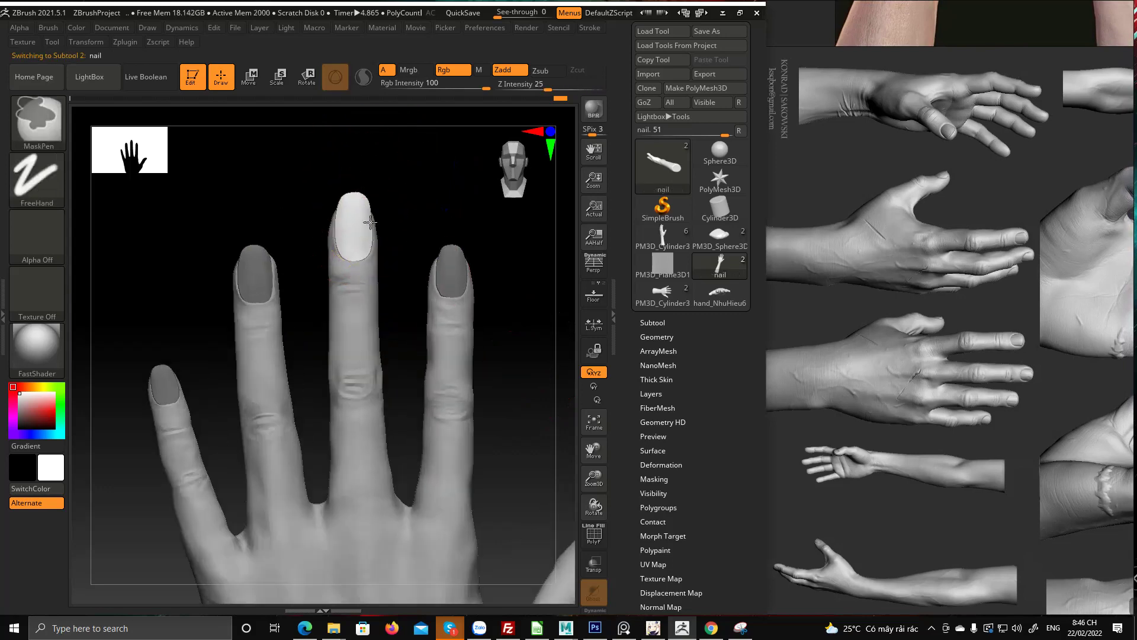
pyautogui.press('w')
pyautogui.moveTo(367, 211); pyautogui.dragTo(428, 201)
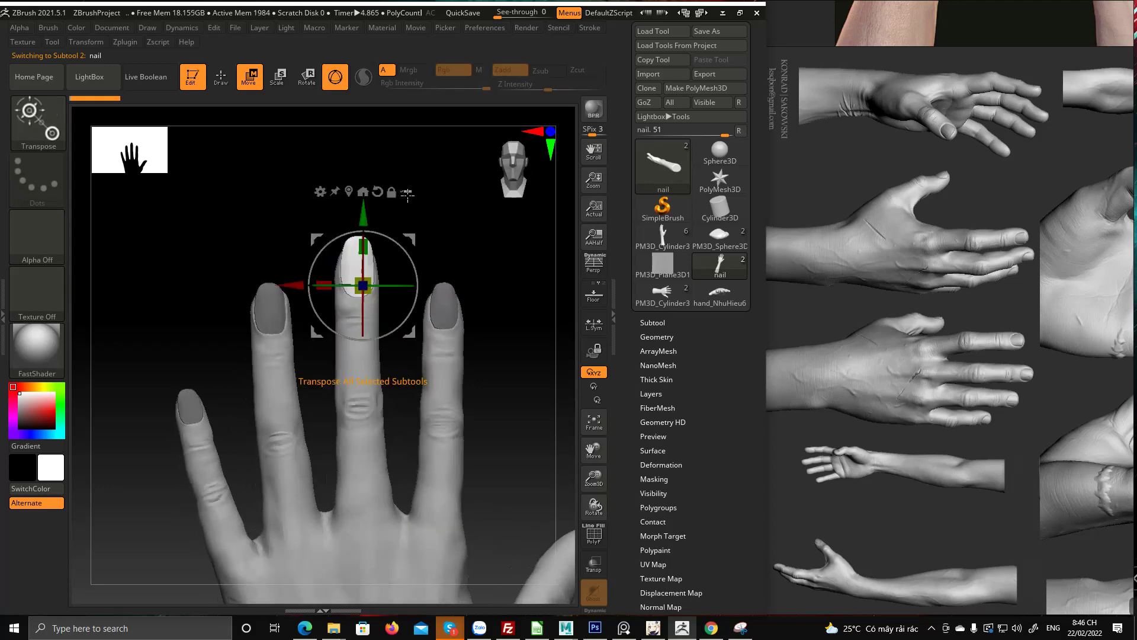
# Compare the fingernails with the photo reference and shift the middle finger's nail slightly toward the fingertip
pyautogui.scroll(-4, 1013, 357)
pyautogui.moveTo(940, 399); pyautogui.dragTo(893, 264, button='middle')
pyautogui.scroll(5, 893, 264)
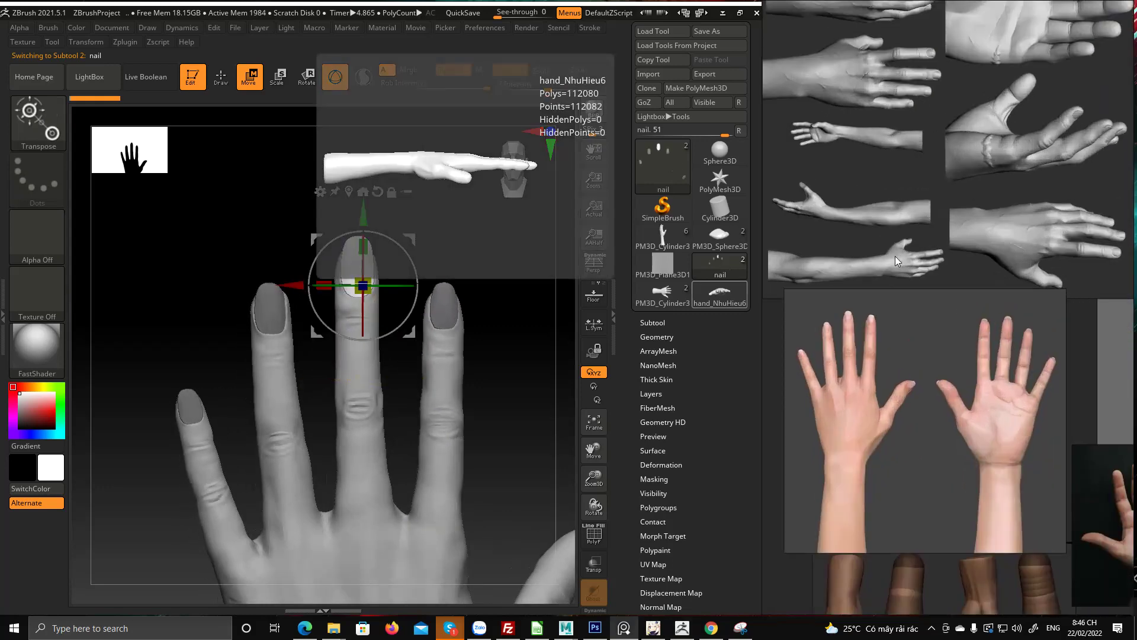
pyautogui.click(242, 180)
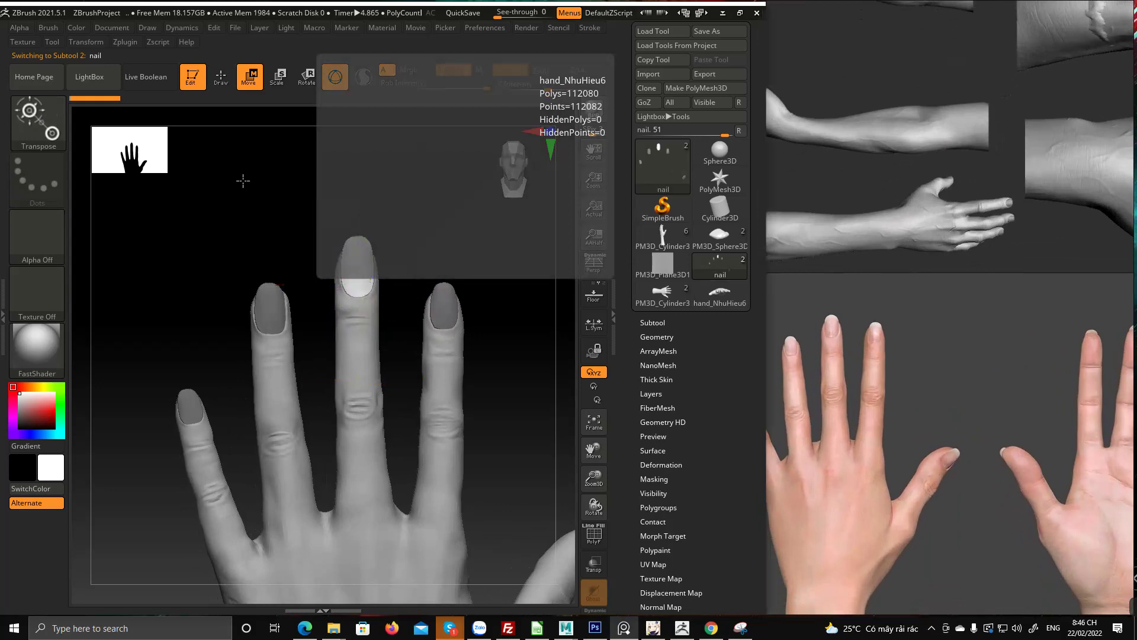
pyautogui.keyDown('ctrl'); pyautogui.moveTo(391, 187); pyautogui.dragTo(426, 211, button='right'); pyautogui.keyUp('ctrl')
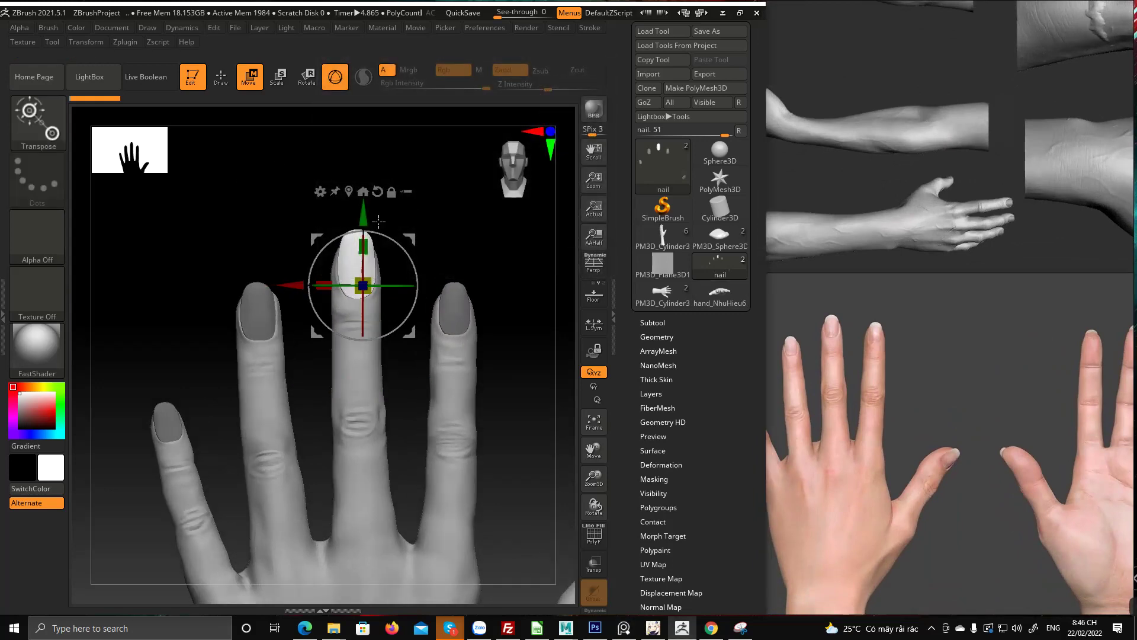
pyautogui.moveTo(365, 214)
pyautogui.mouseDown()
pyautogui.moveTo(366, 237)
pyautogui.moveTo(366, 208)
pyautogui.mouseUp()
pyautogui.hotkey('ctrl', 'z')
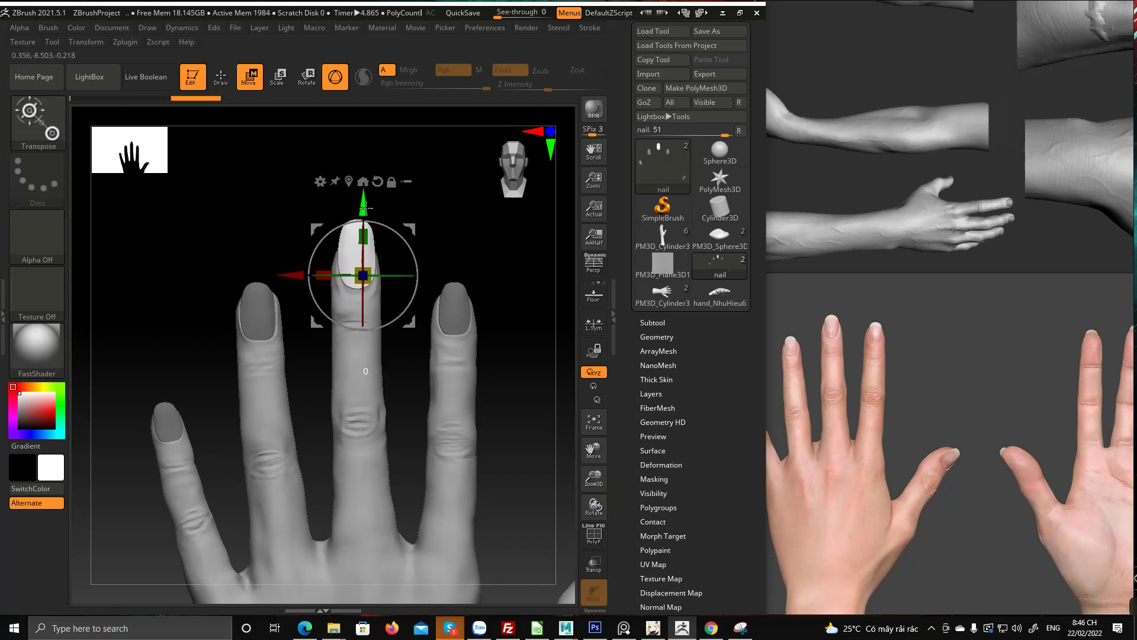
pyautogui.moveTo(366, 208); pyautogui.dragTo(444, 236)
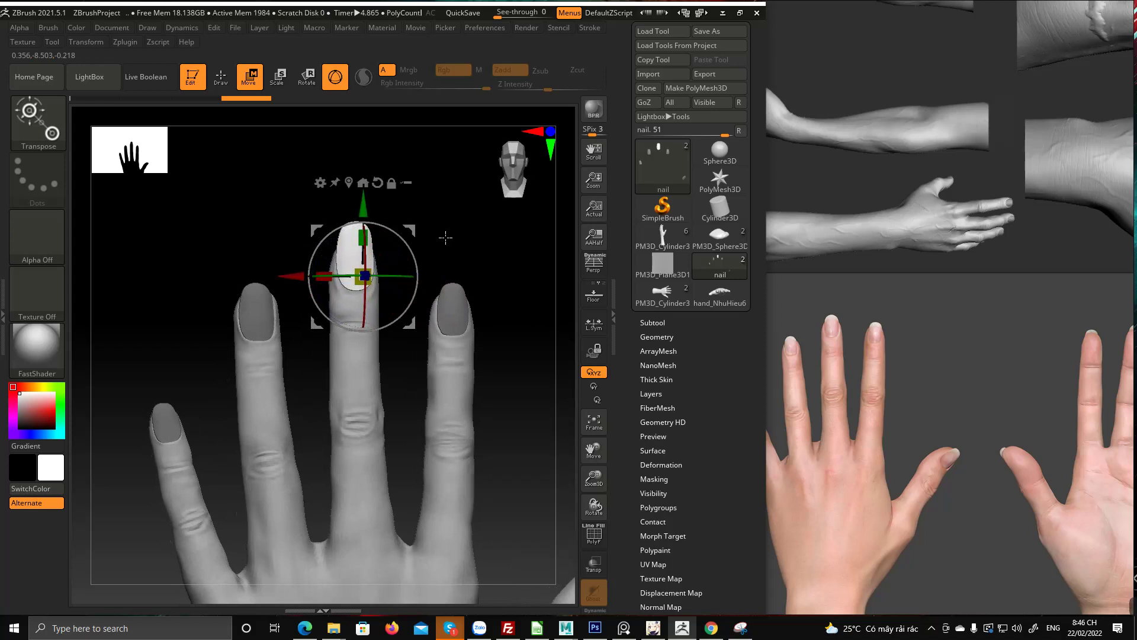
# Center the gizmo on the index finger's nail, clear the mask from the nails and return to Draw mode
pyautogui.click(457, 297)
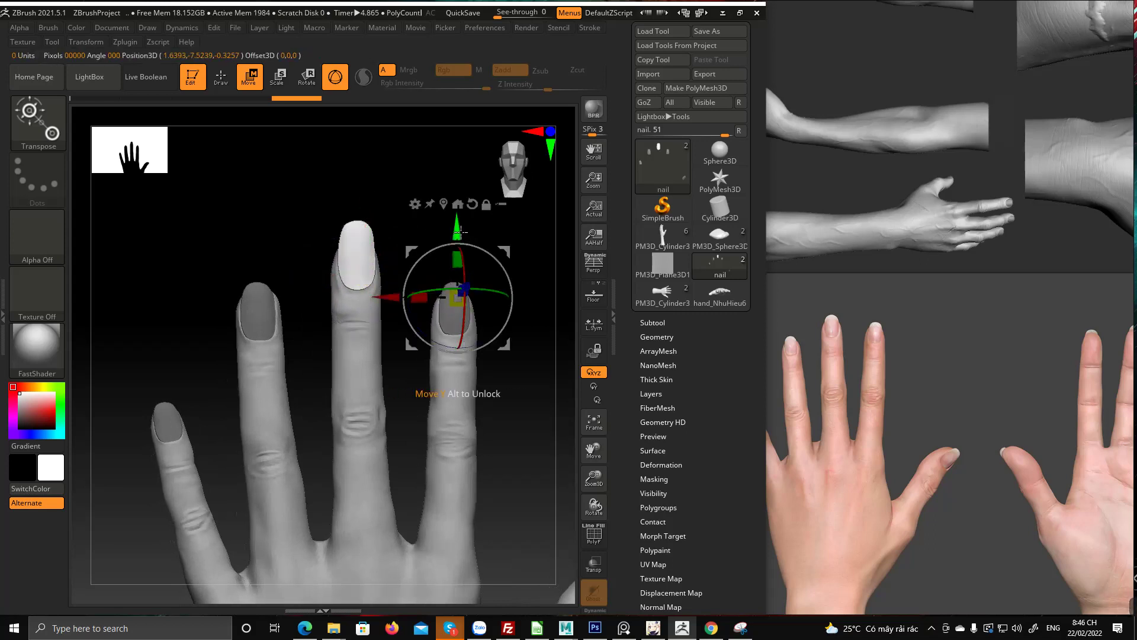
pyautogui.press('q')
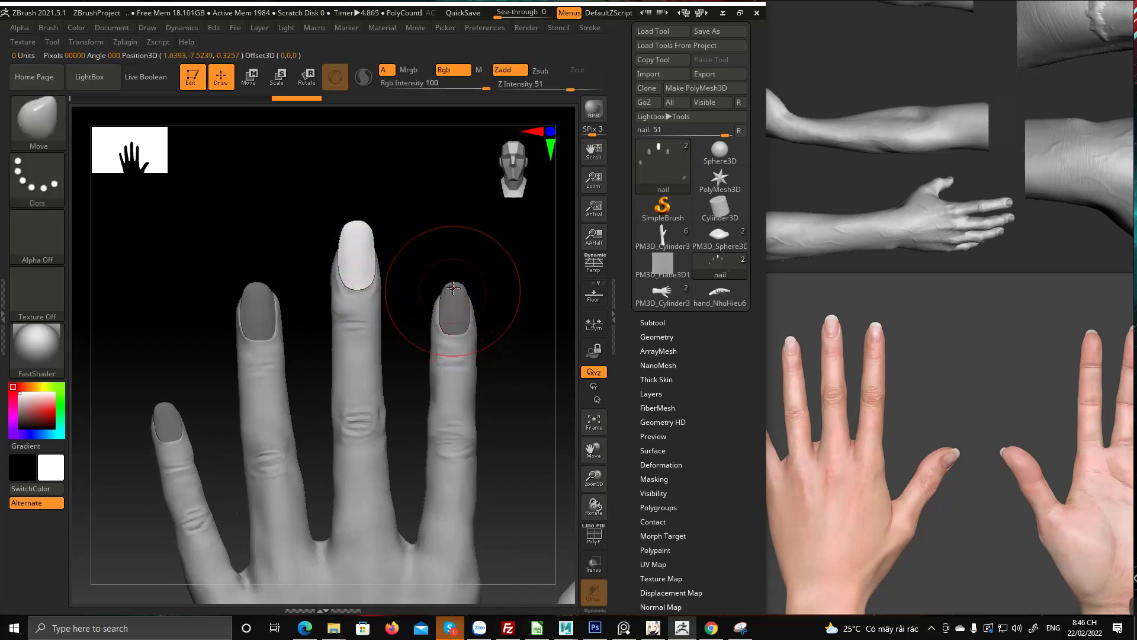
pyautogui.press('w')
pyautogui.keyDown('ctrl'); pyautogui.moveTo(404, 217); pyautogui.dragTo(408, 232); pyautogui.keyUp('ctrl')
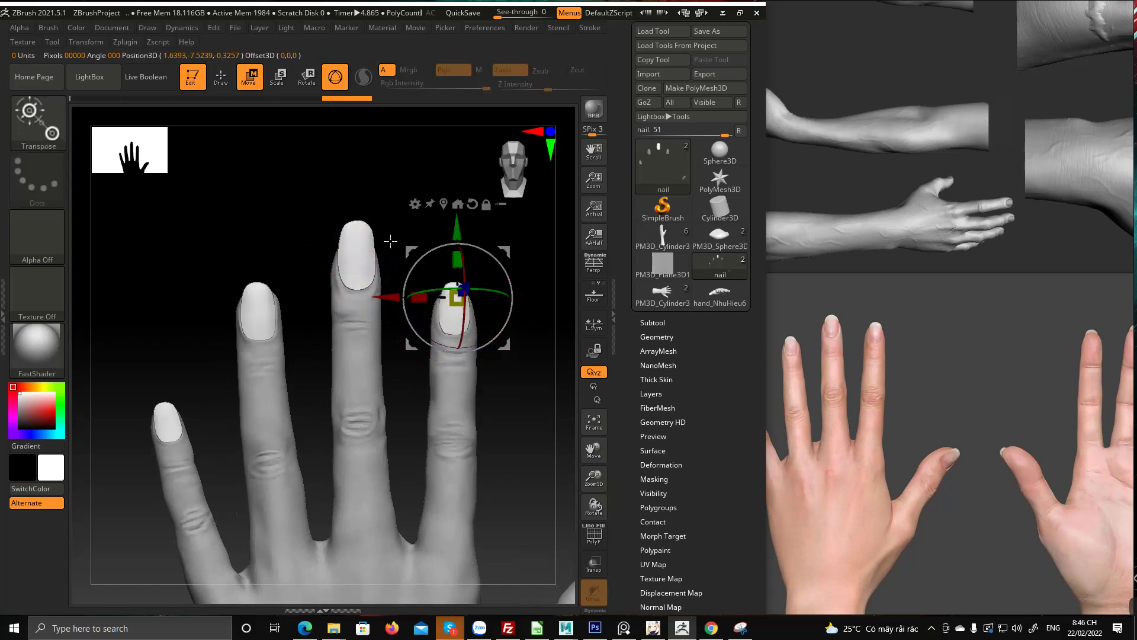
pyautogui.press('q')
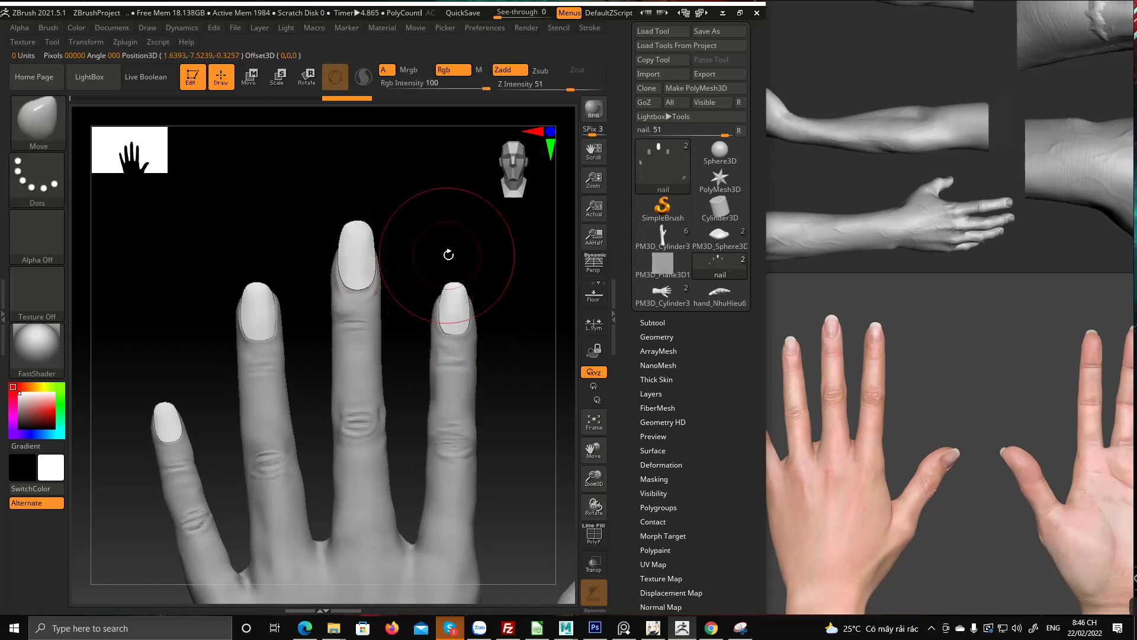
# Inspect the thumb, the back of the hand and the palm beside the photo reference
pyautogui.moveTo(426, 249); pyautogui.dragTo(231, 56)
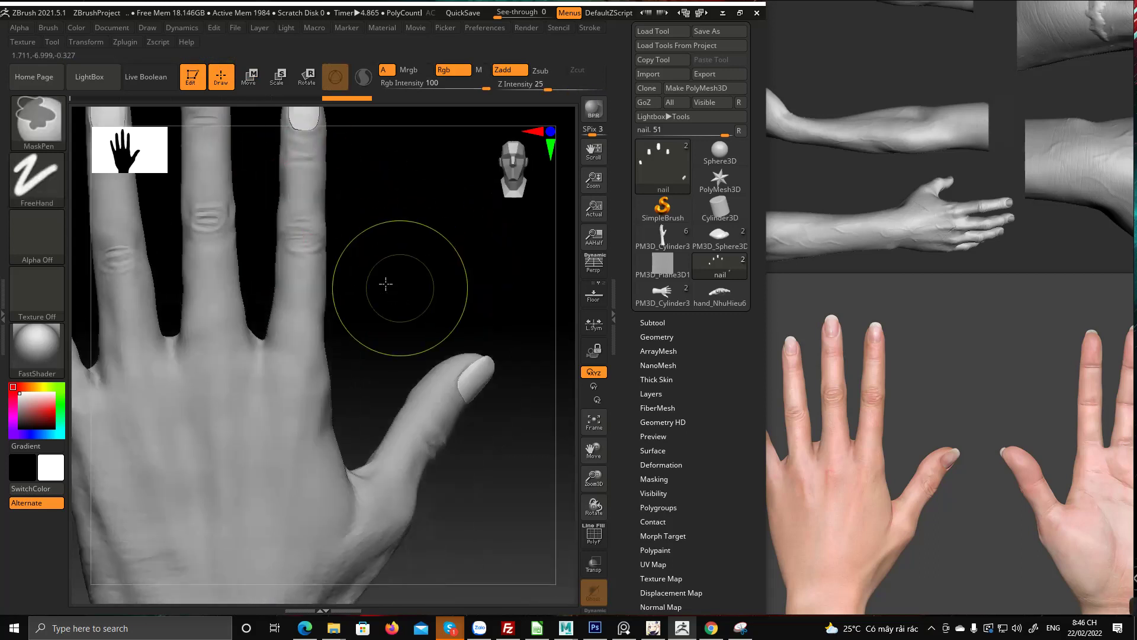
pyautogui.keyDown('ctrl'); pyautogui.moveTo(386, 285); pyautogui.dragTo(355, 287, button='right'); pyautogui.keyUp('ctrl')
pyautogui.moveTo(356, 287)
pyautogui.mouseDown()
pyautogui.moveTo(358, 302)
pyautogui.moveTo(406, 279)
pyautogui.moveTo(386, 275)
pyautogui.moveTo(474, 304)
pyautogui.moveTo(459, 272)
pyautogui.moveTo(442, 340)
pyautogui.mouseUp()
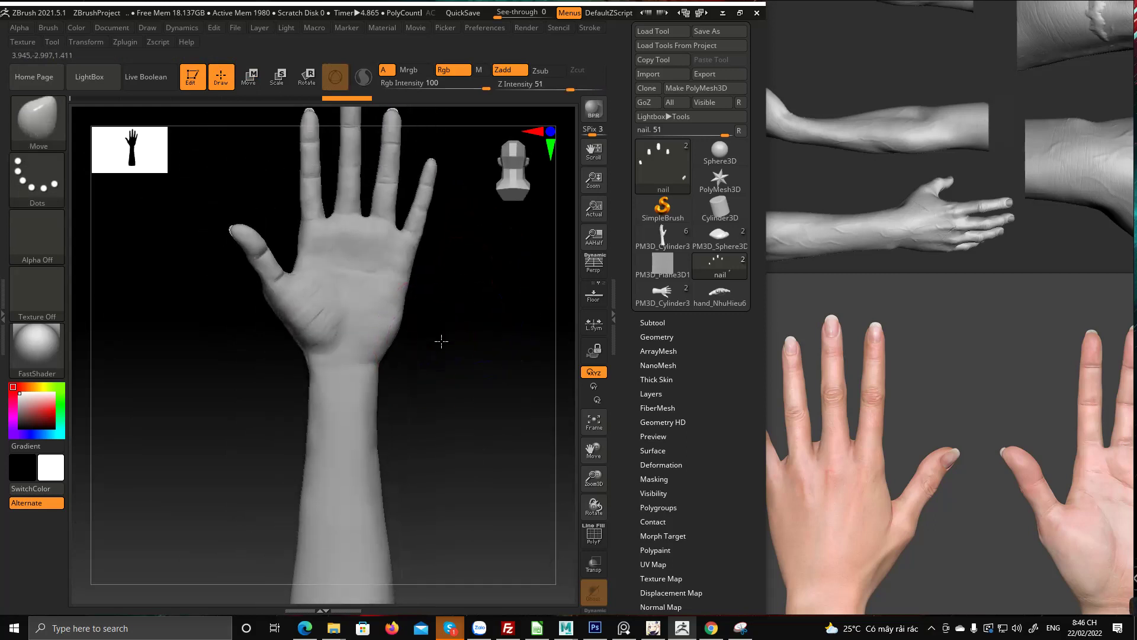
pyautogui.keyDown('ctrl'); pyautogui.moveTo(442, 340); pyautogui.dragTo(450, 311, button='right'); pyautogui.keyUp('ctrl')
pyautogui.keyDown('alt'); pyautogui.moveTo(450, 310); pyautogui.dragTo(300, 297); pyautogui.keyUp('alt')
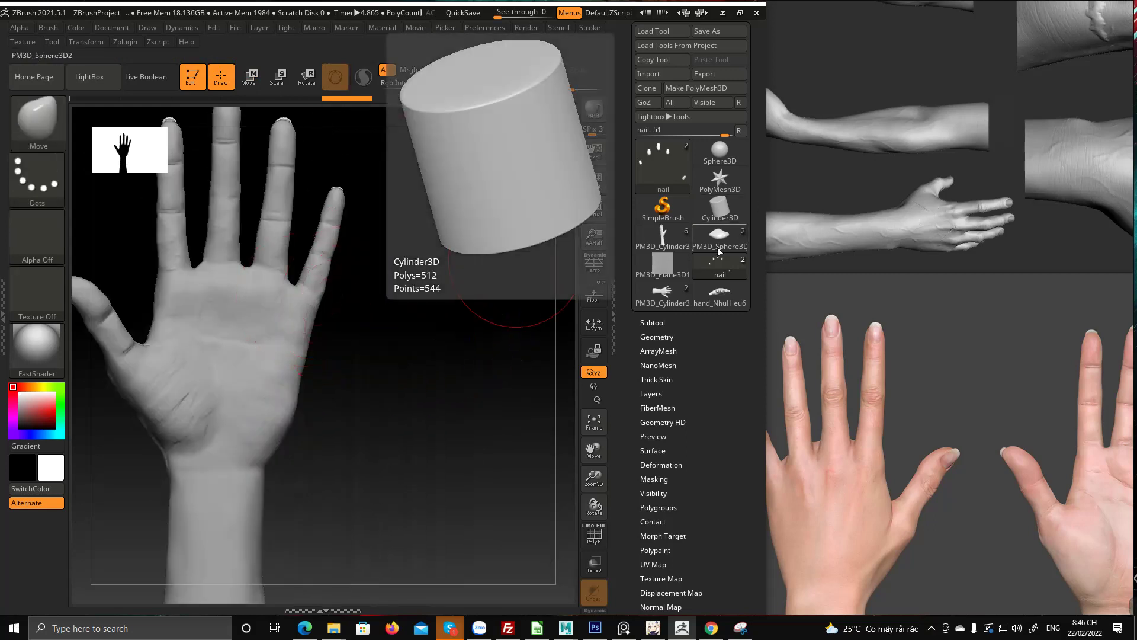
# Switch to the PM3D_Plane3D1 skin-texture plane, maximize the workspace window and examine the plane's wrinkle detail
pyautogui.click(661, 269)
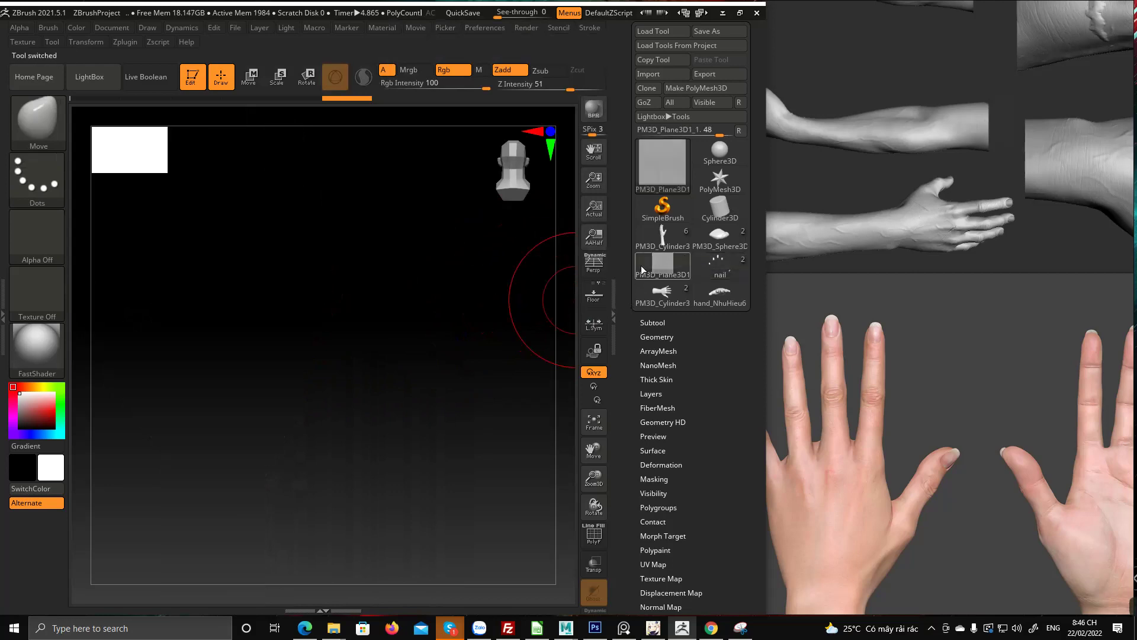
pyautogui.moveTo(347, 289); pyautogui.dragTo(378, 270)
pyautogui.moveTo(352, 333); pyautogui.dragTo(388, 321)
pyautogui.moveTo(388, 321)
pyautogui.mouseDown(button='right')
pyautogui.moveTo(376, 314)
pyautogui.moveTo(406, 310)
pyautogui.moveTo(357, 308)
pyautogui.moveTo(373, 253)
pyautogui.moveTo(353, 264)
pyautogui.moveTo(348, 322)
pyautogui.moveTo(366, 282)
pyautogui.moveTo(361, 256)
pyautogui.moveTo(352, 338)
pyautogui.moveTo(383, 325)
pyautogui.mouseUp(button='right')
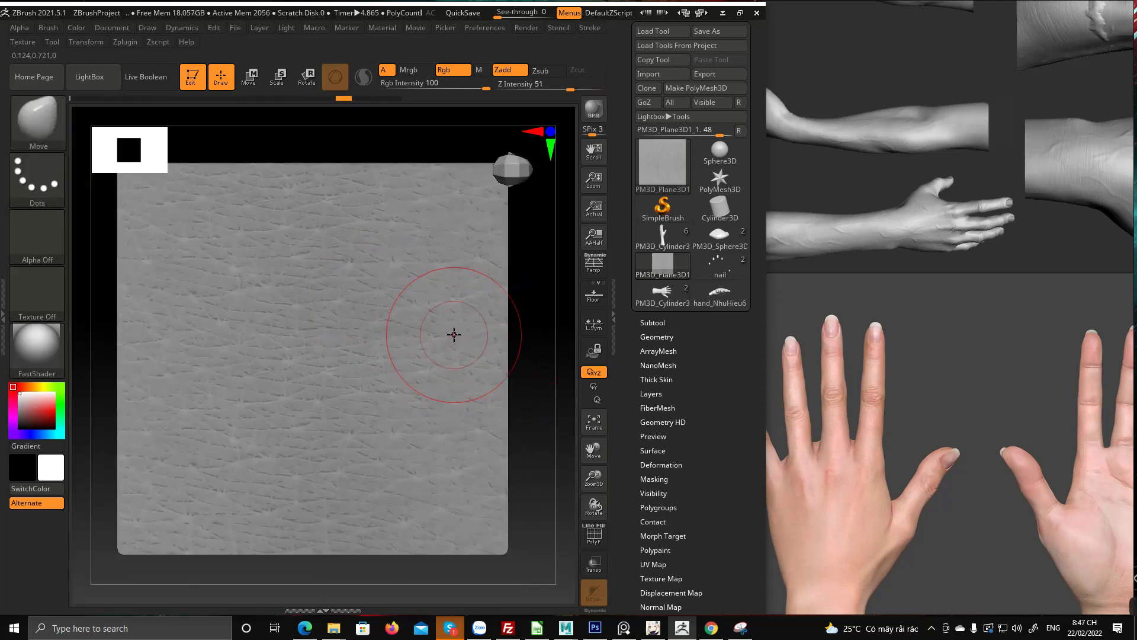
pyautogui.keyDown('alt'); pyautogui.moveTo(343, 328); pyautogui.dragTo(356, 320, button='right'); pyautogui.keyUp('alt')
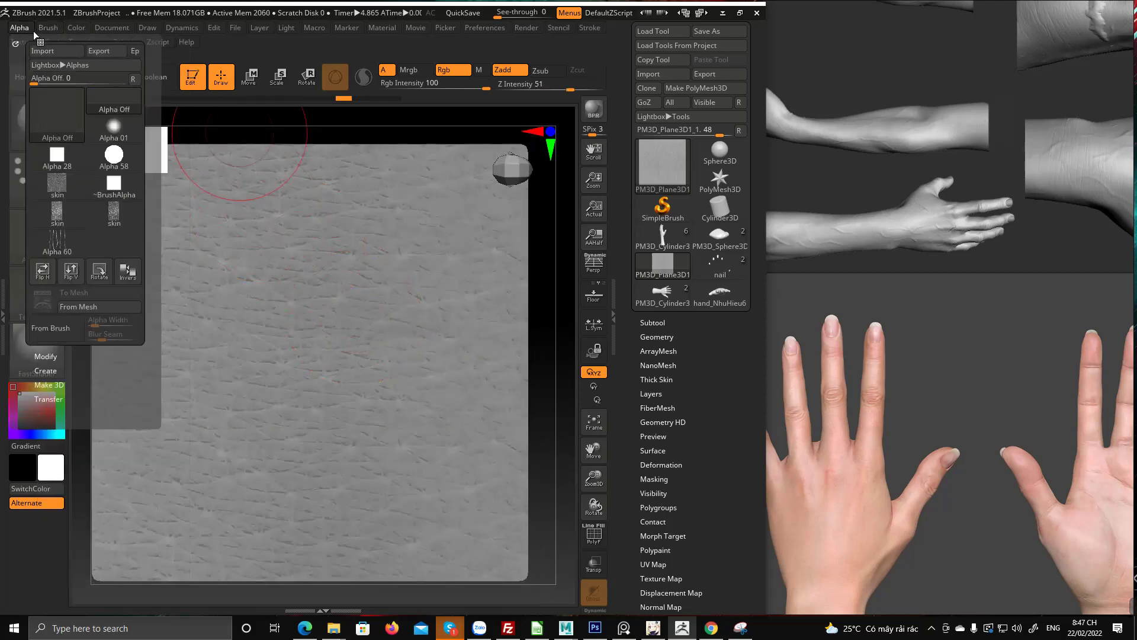
pyautogui.moveTo(96, 30)
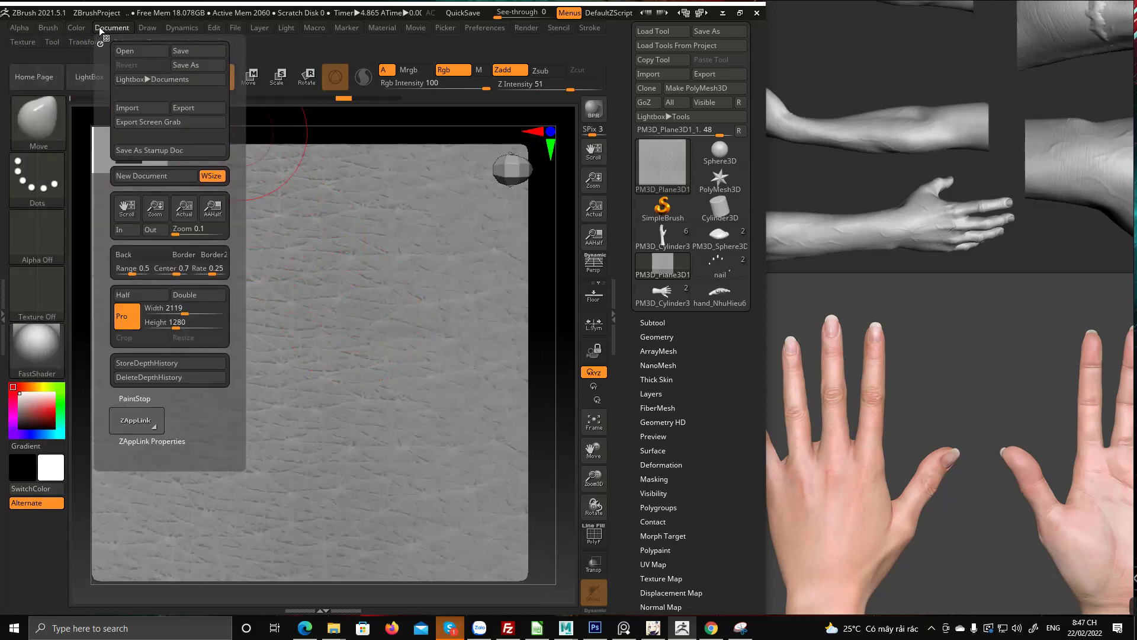
pyautogui.click(739, 12)
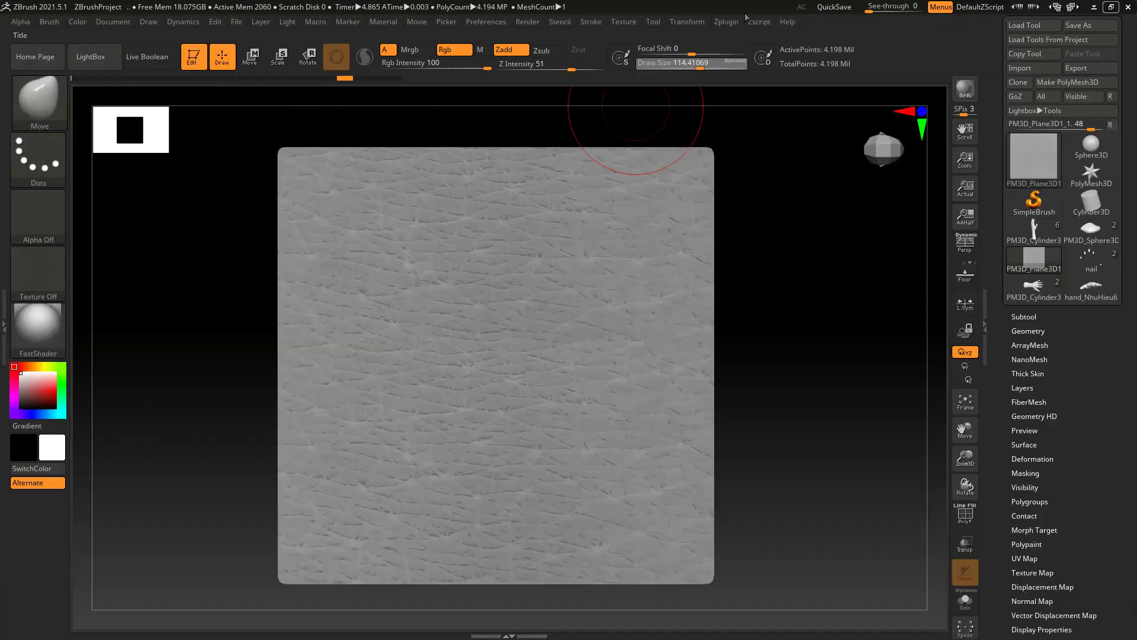
pyautogui.keyDown('alt'); pyautogui.moveTo(566, 304); pyautogui.dragTo(548, 269, button='right'); pyautogui.keyUp('alt')
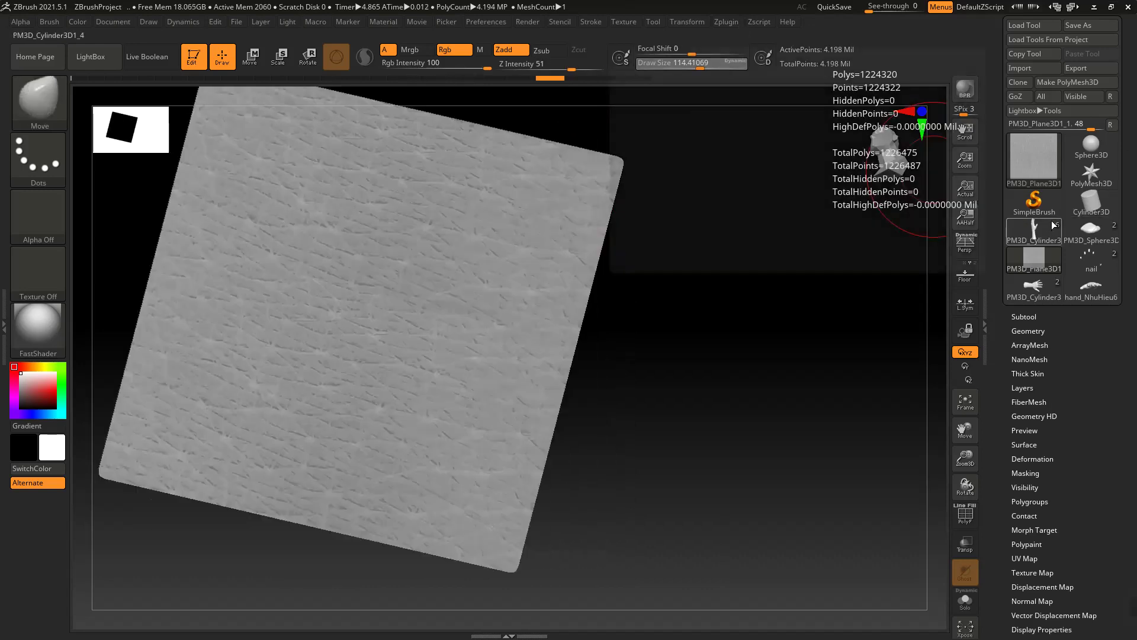
# Switch to the PM3D_Cylinder3D1_4 hand model and examine its palm, wrist and the back of the hand
pyautogui.click(1050, 220)
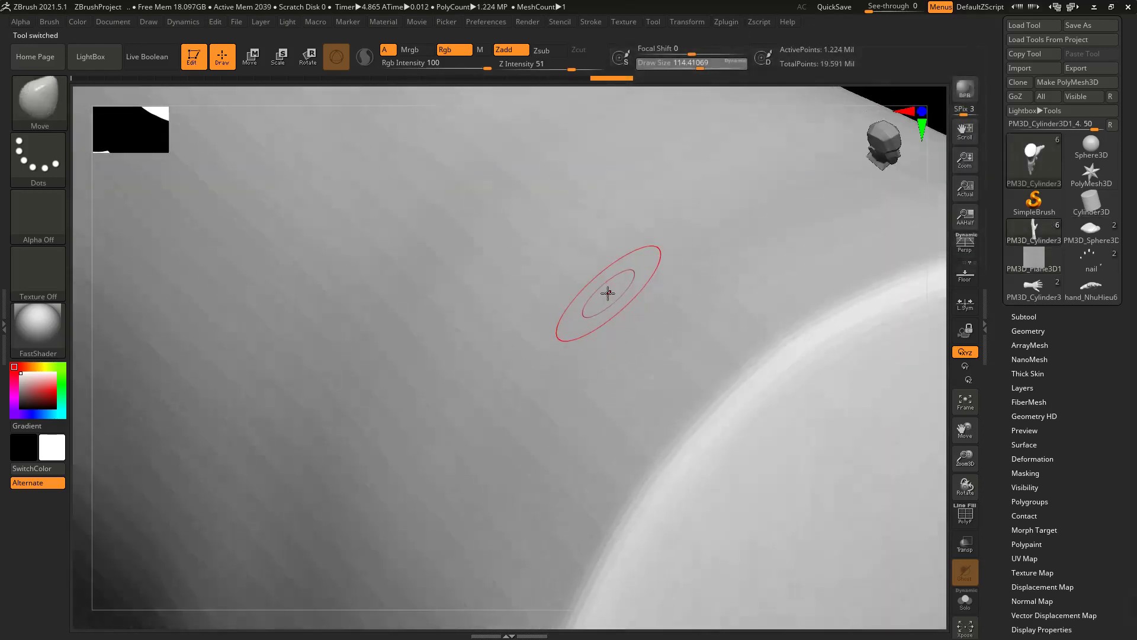
pyautogui.moveTo(607, 292); pyautogui.dragTo(607, 330, button='right')
pyautogui.press('ctrl')
pyautogui.keyDown('ctrl'); pyautogui.moveTo(739, 262); pyautogui.dragTo(480, 190, button='right'); pyautogui.keyUp('ctrl')
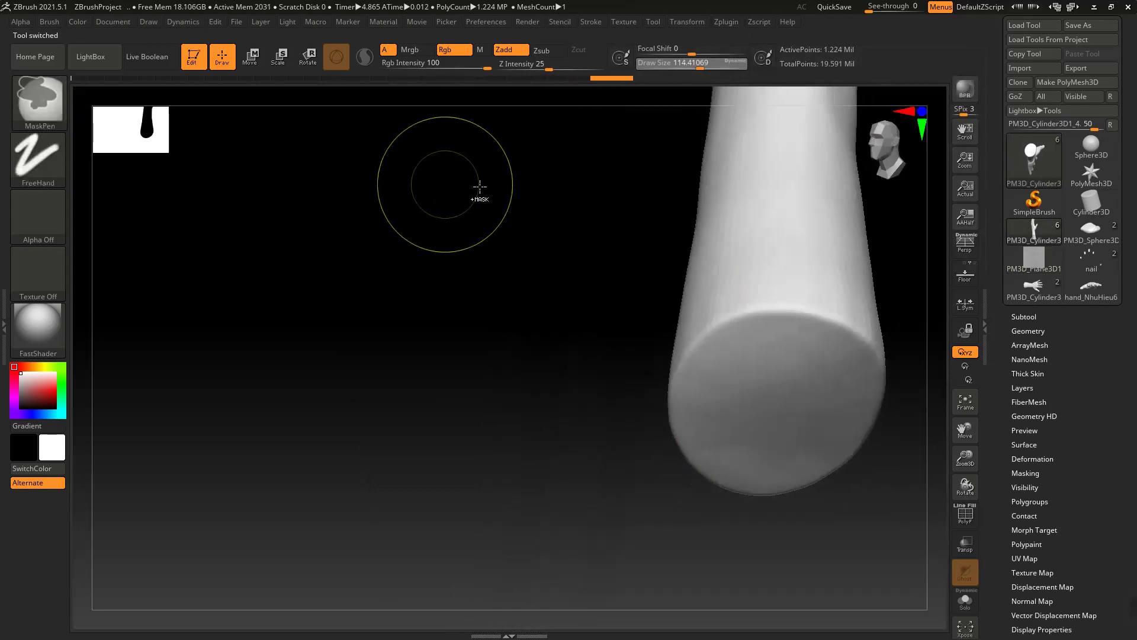
pyautogui.keyDown('alt'); pyautogui.moveTo(721, 215); pyautogui.dragTo(503, 464, button='right'); pyautogui.keyUp('alt')
pyautogui.moveTo(587, 261)
pyautogui.keyDown('shift'); pyautogui.mouseDown(button='right')
pyautogui.moveTo(551, 304)
pyautogui.moveTo(644, 211)
pyautogui.moveTo(505, 414)
pyautogui.mouseUp(button='right'); pyautogui.keyUp('shift')
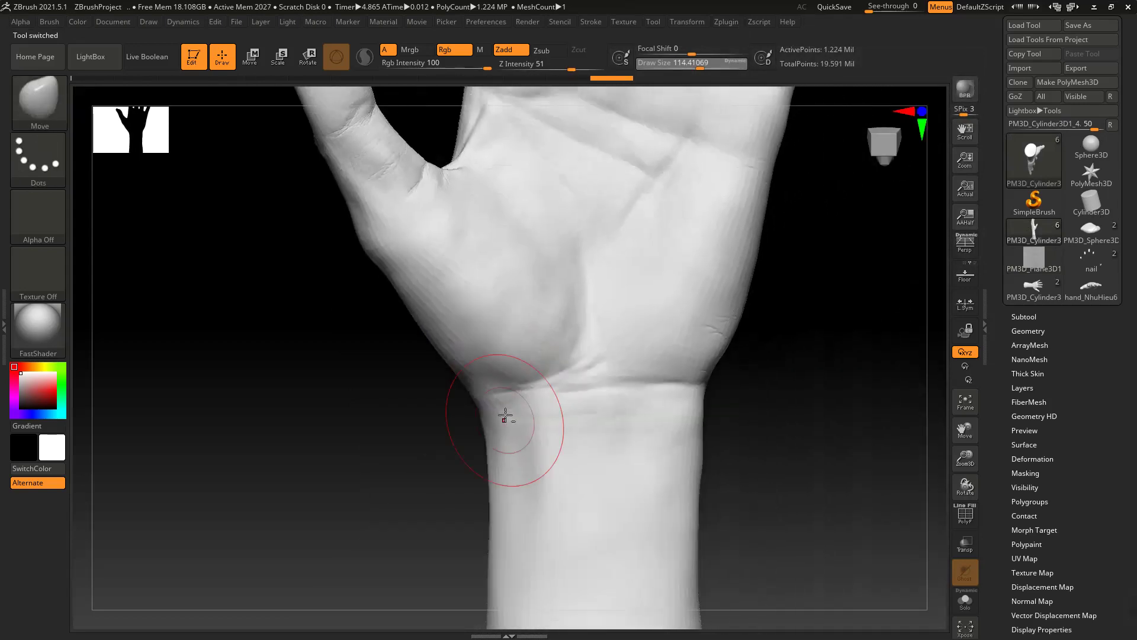
pyautogui.moveTo(531, 317)
pyautogui.mouseDown(button='right')
pyautogui.moveTo(622, 324)
pyautogui.moveTo(600, 263)
pyautogui.moveTo(586, 388)
pyautogui.mouseUp(button='right')
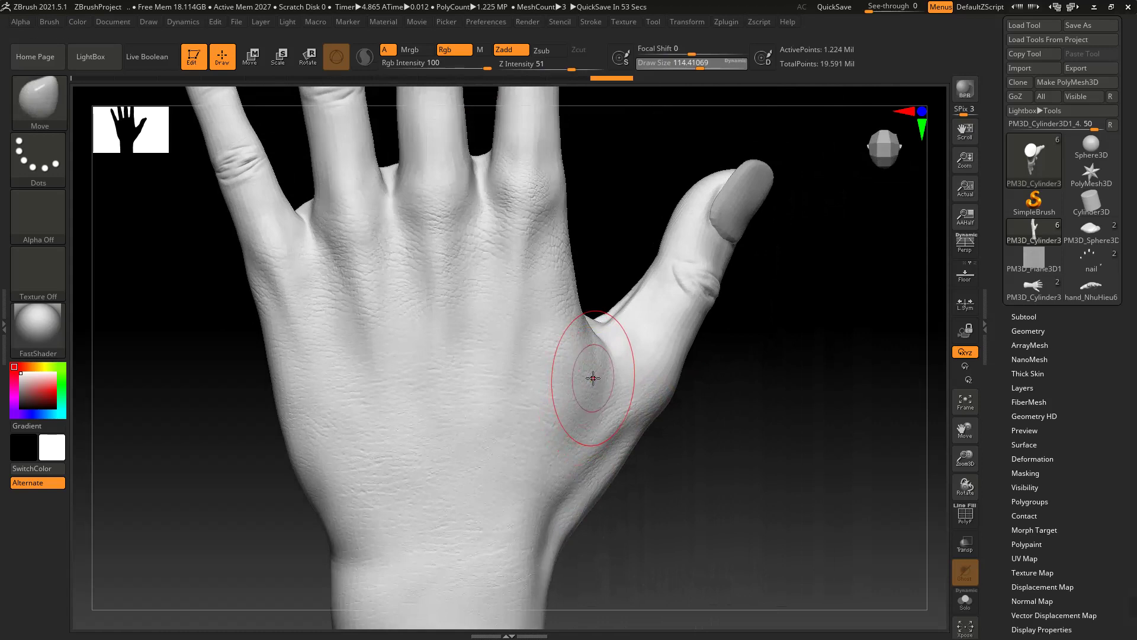
pyautogui.moveTo(548, 381)
pyautogui.mouseDown(button='right')
pyautogui.moveTo(586, 383)
pyautogui.moveTo(592, 370)
pyautogui.moveTo(676, 350)
pyautogui.moveTo(607, 343)
pyautogui.moveTo(442, 360)
pyautogui.mouseUp(button='right')
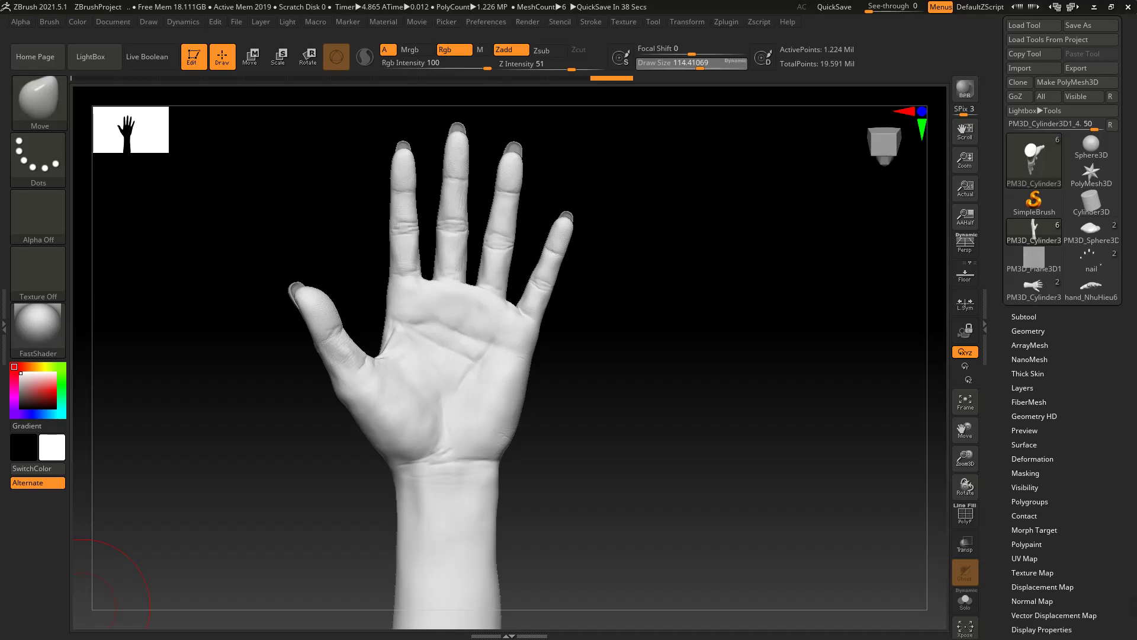
pyautogui.moveTo(548, 465)
pyautogui.mouseDown()
pyautogui.moveTo(531, 452)
pyautogui.moveTo(556, 480)
pyautogui.moveTo(607, 490)
pyautogui.moveTo(610, 475)
pyautogui.mouseUp()
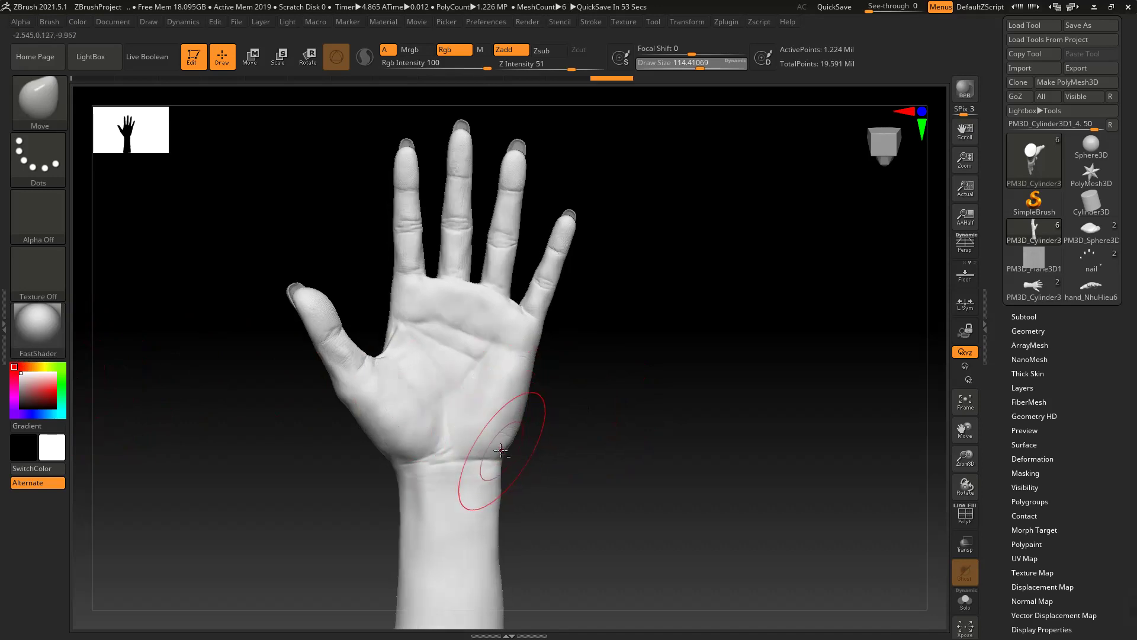
# Deepen the wrist crease at the base of the palm below the little finger using DamStandard at draw size about 32
pyautogui.keyDown('alt'); pyautogui.moveTo(501, 453); pyautogui.dragTo(538, 364, button='right'); pyautogui.keyUp('alt')
pyautogui.press('b')
pyautogui.press('d')
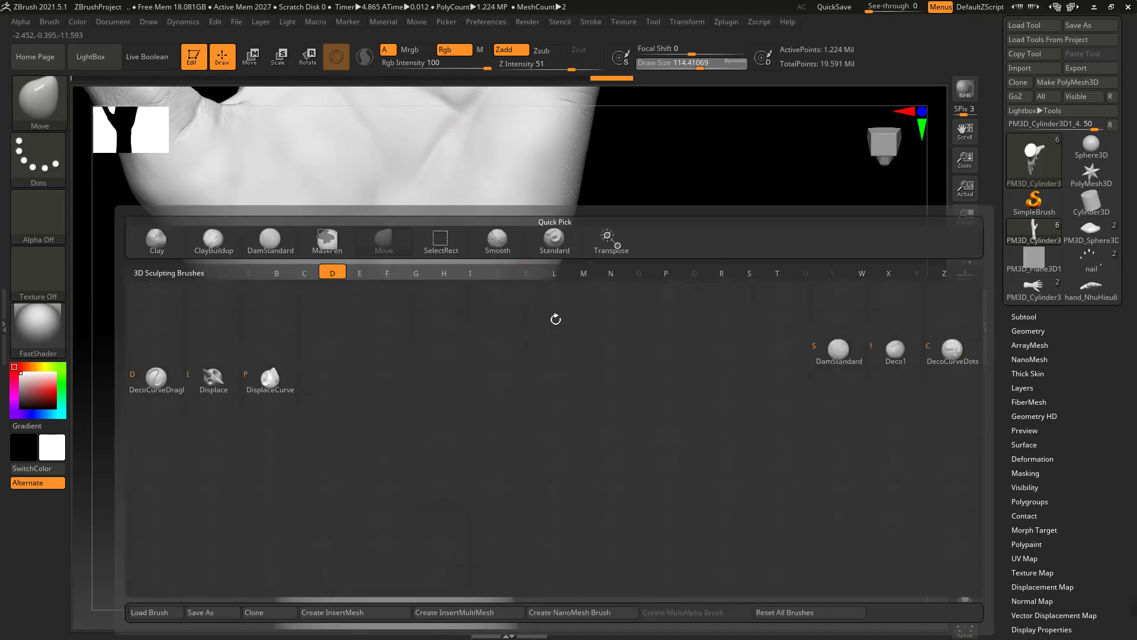
pyautogui.click(840, 355)
pyautogui.press('space')
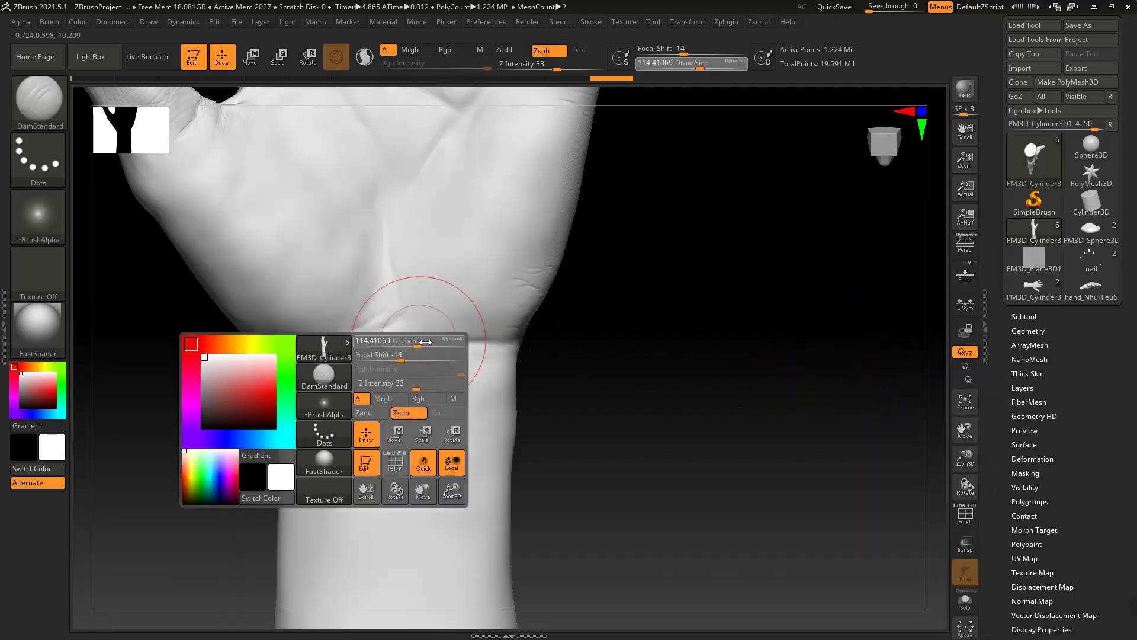
pyautogui.moveTo(425, 342); pyautogui.dragTo(407, 327)
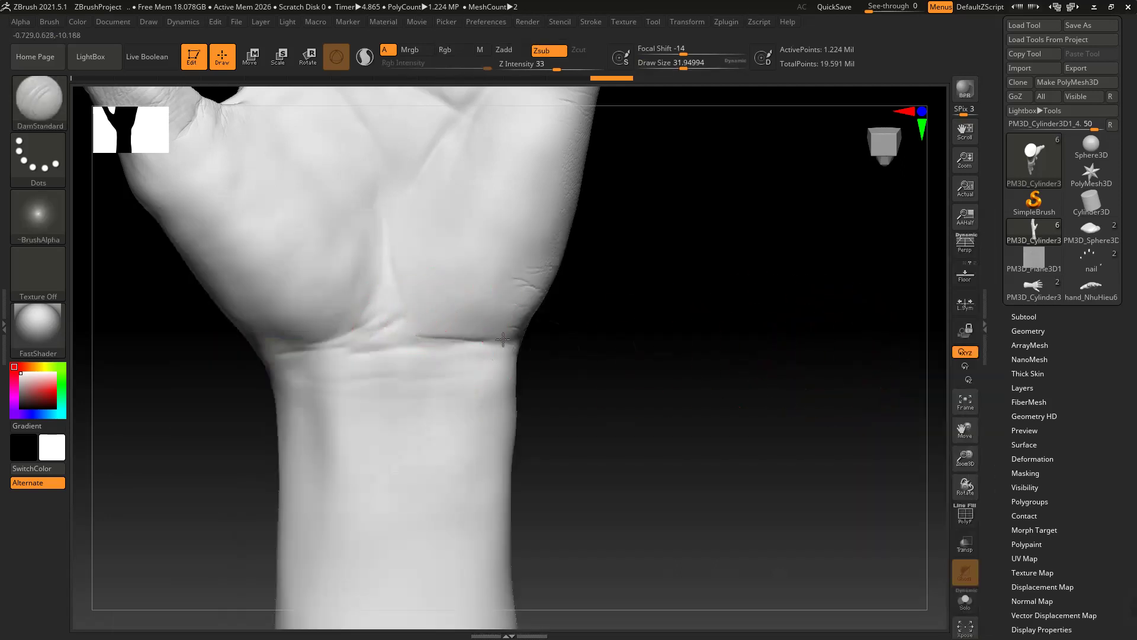
pyautogui.moveTo(503, 339); pyautogui.dragTo(521, 340)
pyautogui.moveTo(587, 327); pyautogui.dragTo(601, 353)
pyautogui.moveTo(438, 336)
pyautogui.mouseDown()
pyautogui.moveTo(620, 353)
pyautogui.moveTo(634, 388)
pyautogui.mouseUp()
pyautogui.moveTo(505, 388); pyautogui.dragTo(551, 387)
pyautogui.moveTo(606, 365); pyautogui.dragTo(623, 393)
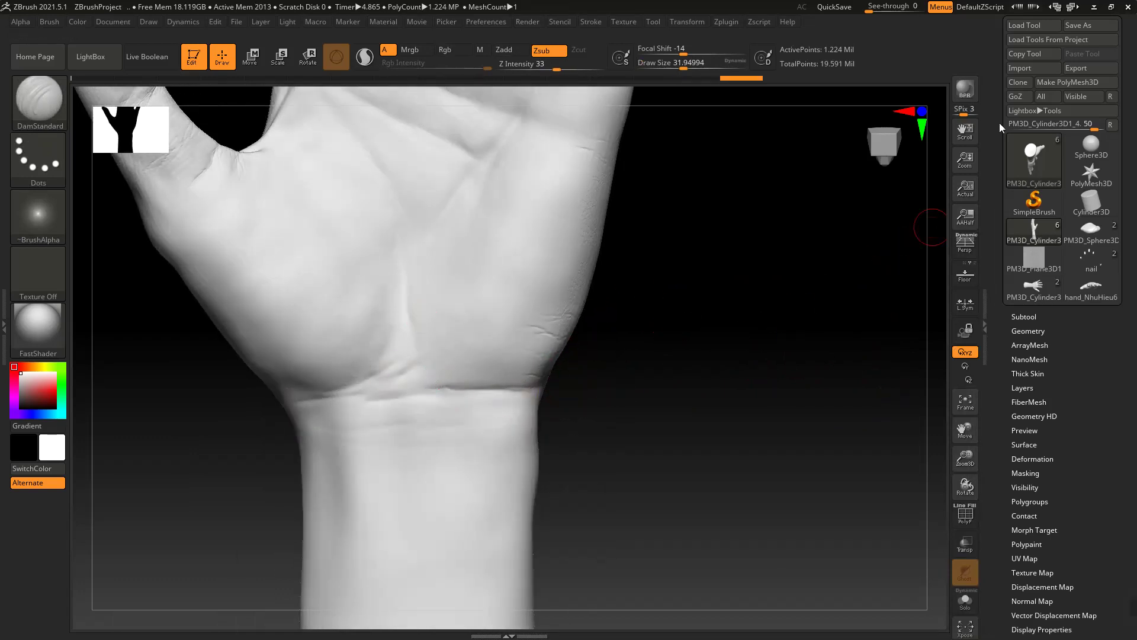
# Restore the sculpting window to its smaller size and frame the palm and wrist in the photo reference
pyautogui.click(1111, 7)
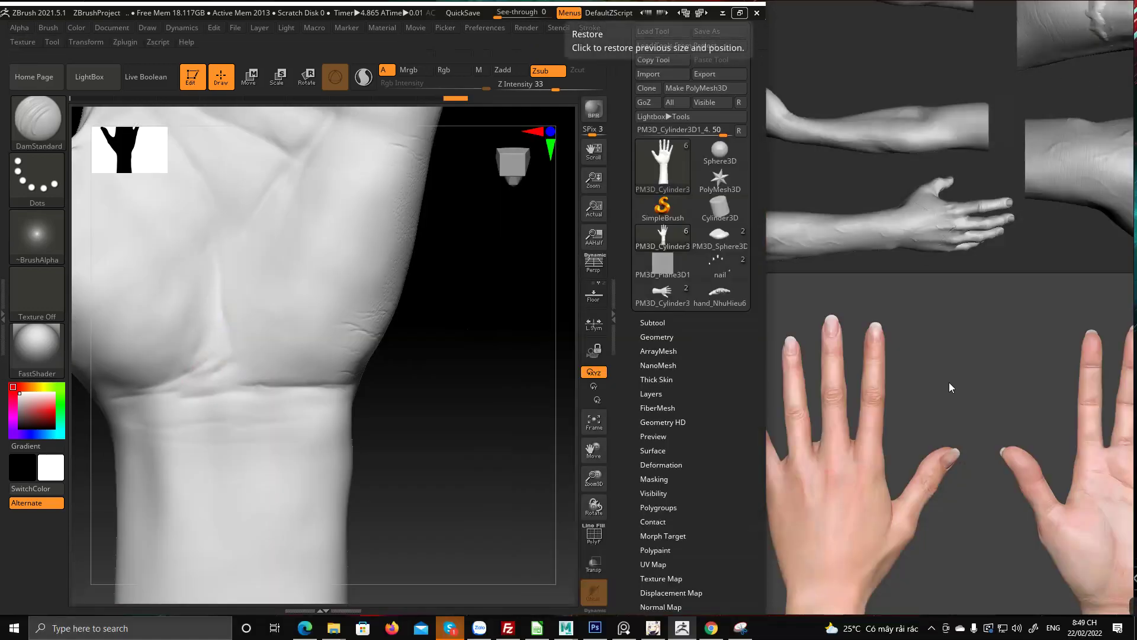
pyautogui.moveTo(1041, 473); pyautogui.dragTo(918, 193, button='middle')
pyautogui.scroll(5, 1007, 241)
pyautogui.moveTo(1007, 241); pyautogui.dragTo(918, 183, button='middle')
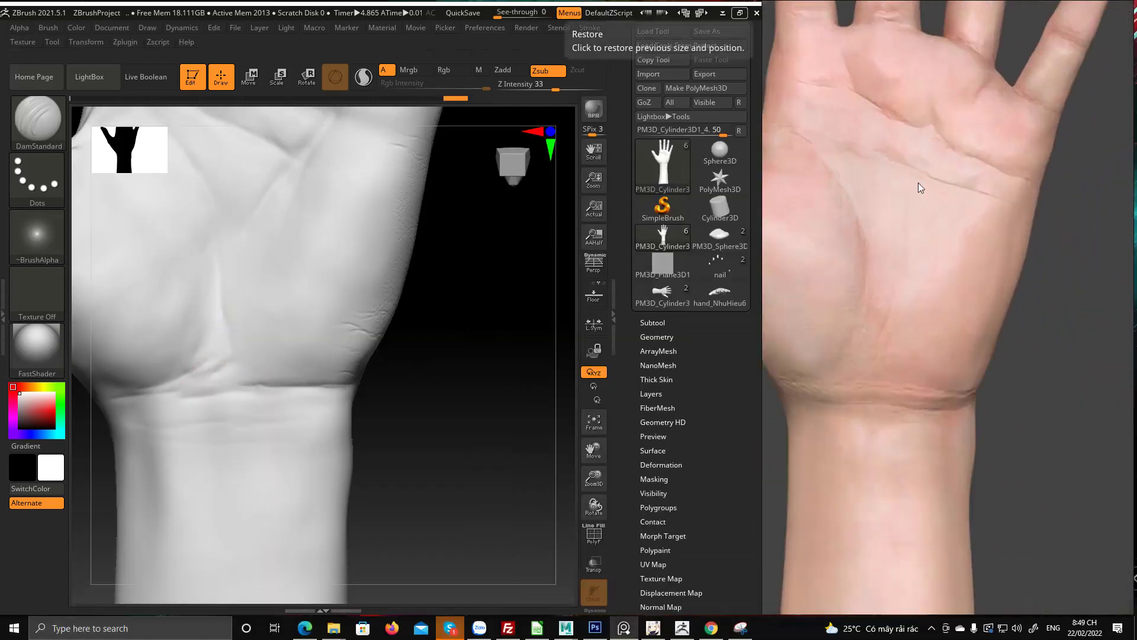
pyautogui.scroll(-2, 918, 183)
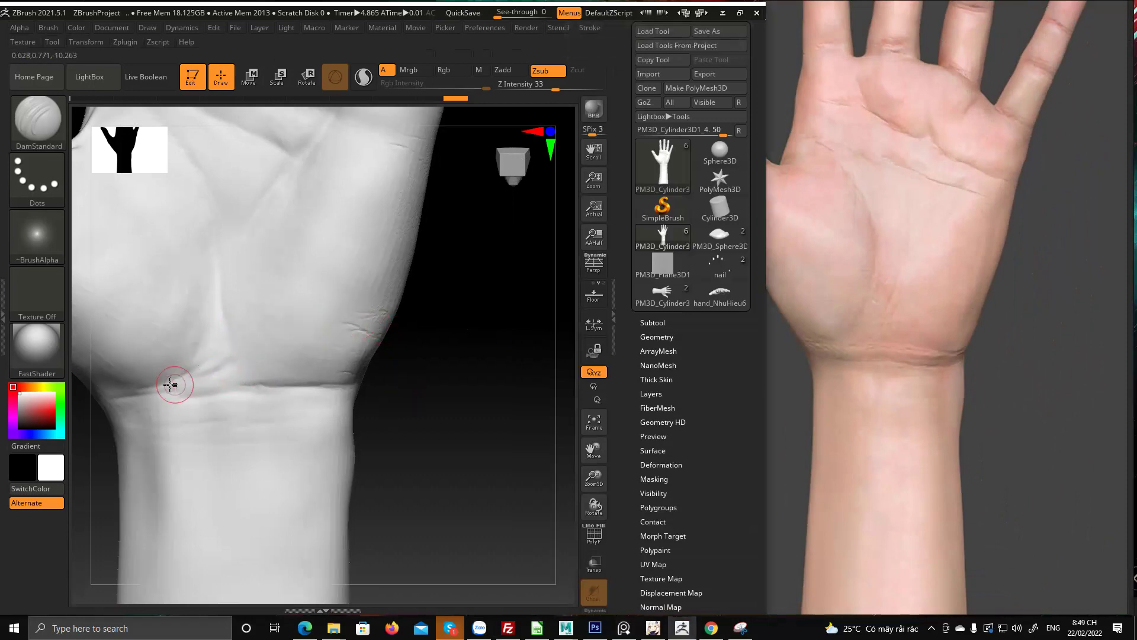
# Carve finer wrinkle lines along the wrist crease with DamStandard at draw size about 16
pyautogui.moveTo(173, 373)
pyautogui.mouseDown(button='right')
pyautogui.moveTo(280, 373)
pyautogui.moveTo(299, 355)
pyautogui.moveTo(376, 344)
pyautogui.moveTo(314, 375)
pyautogui.mouseUp(button='right')
pyautogui.press('space')
pyautogui.moveTo(317, 385); pyautogui.dragTo(304, 388)
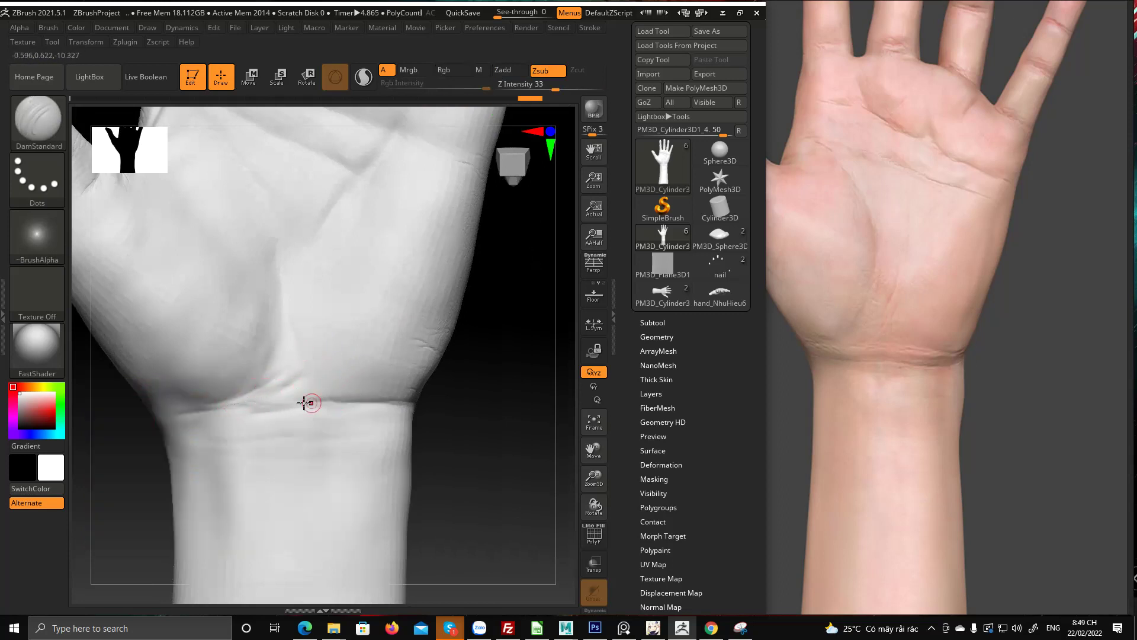
pyautogui.moveTo(400, 388); pyautogui.dragTo(418, 392)
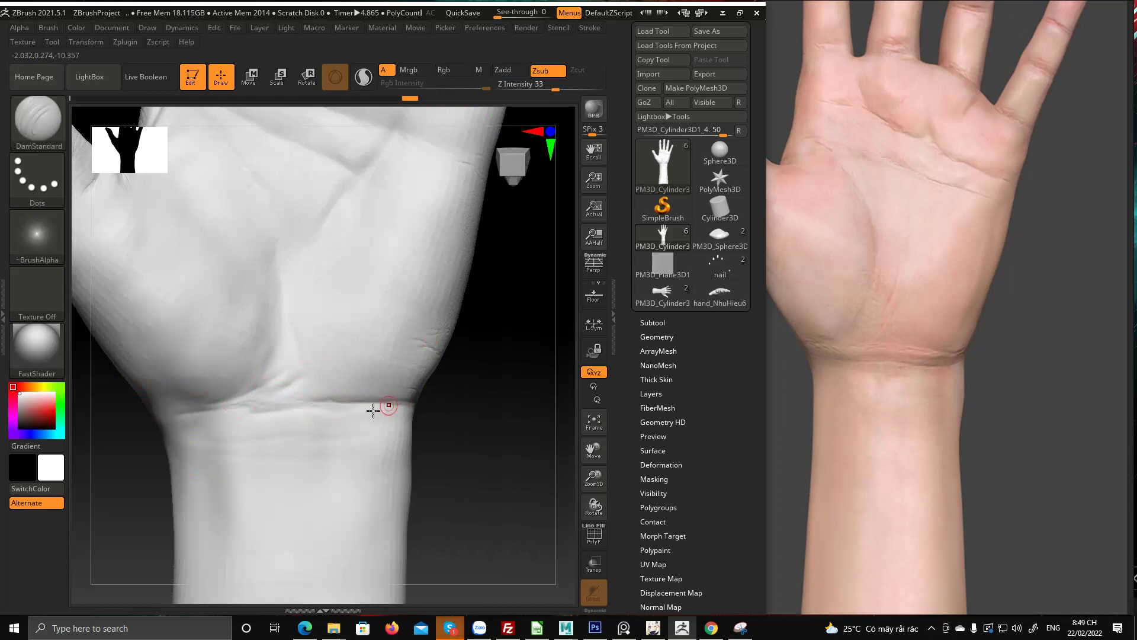
pyautogui.moveTo(339, 405); pyautogui.dragTo(405, 401)
pyautogui.keyDown('alt'); pyautogui.moveTo(457, 359); pyautogui.dragTo(406, 490); pyautogui.keyUp('alt')
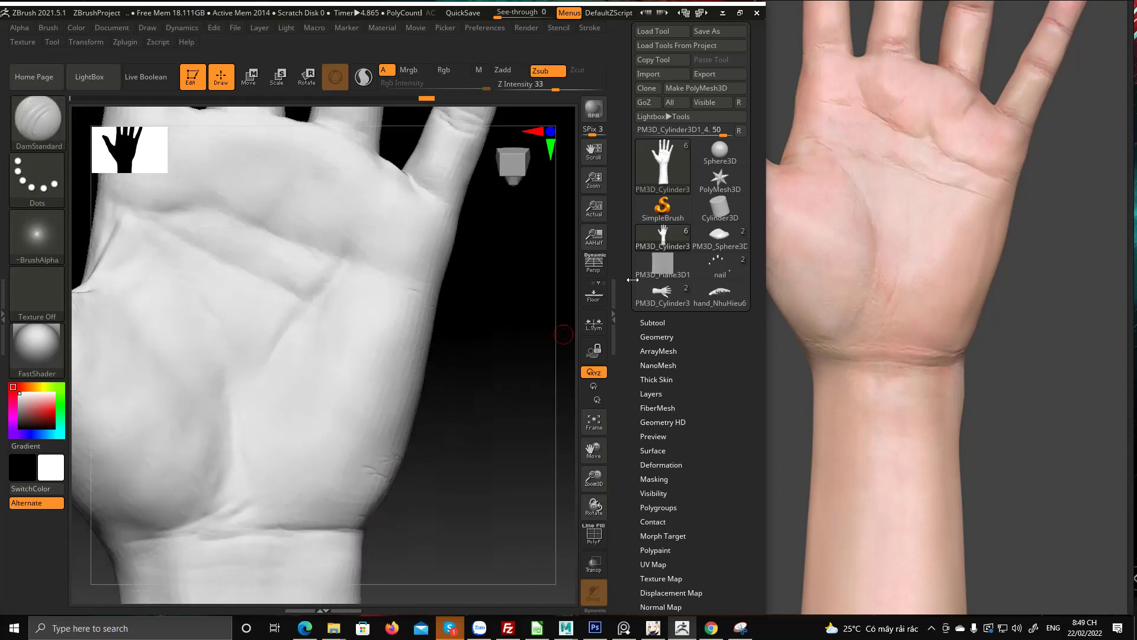
# Switch to the PM3D_Plane3D1 tool, maximize the workspace window and examine the plane's skin wrinkles from the front
pyautogui.click(663, 265)
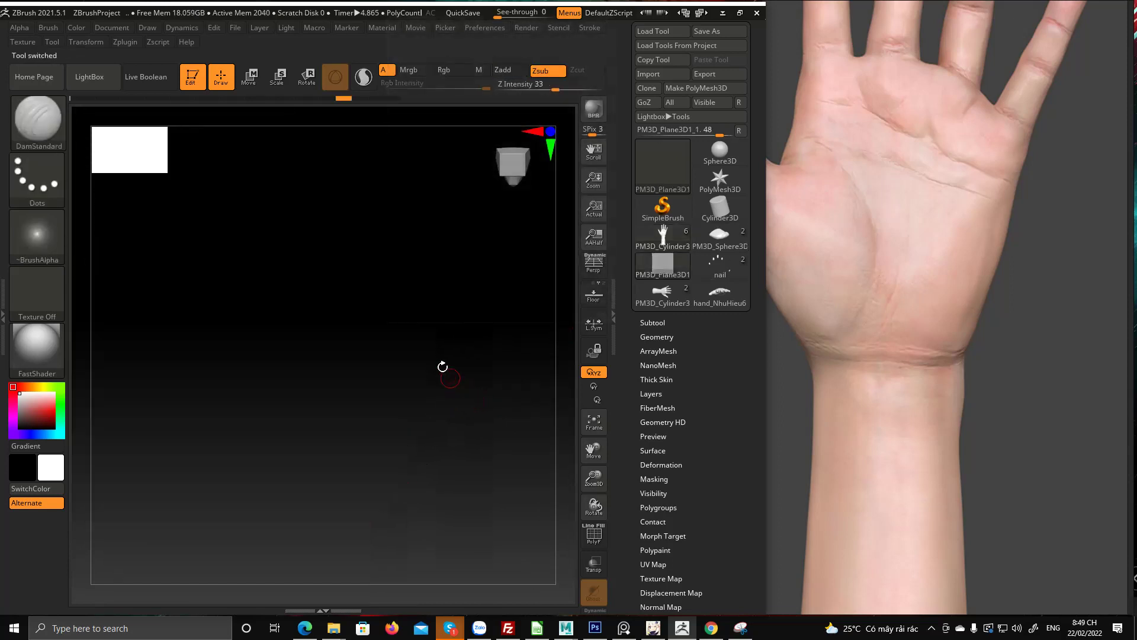
pyautogui.moveTo(443, 366); pyautogui.dragTo(442, 432)
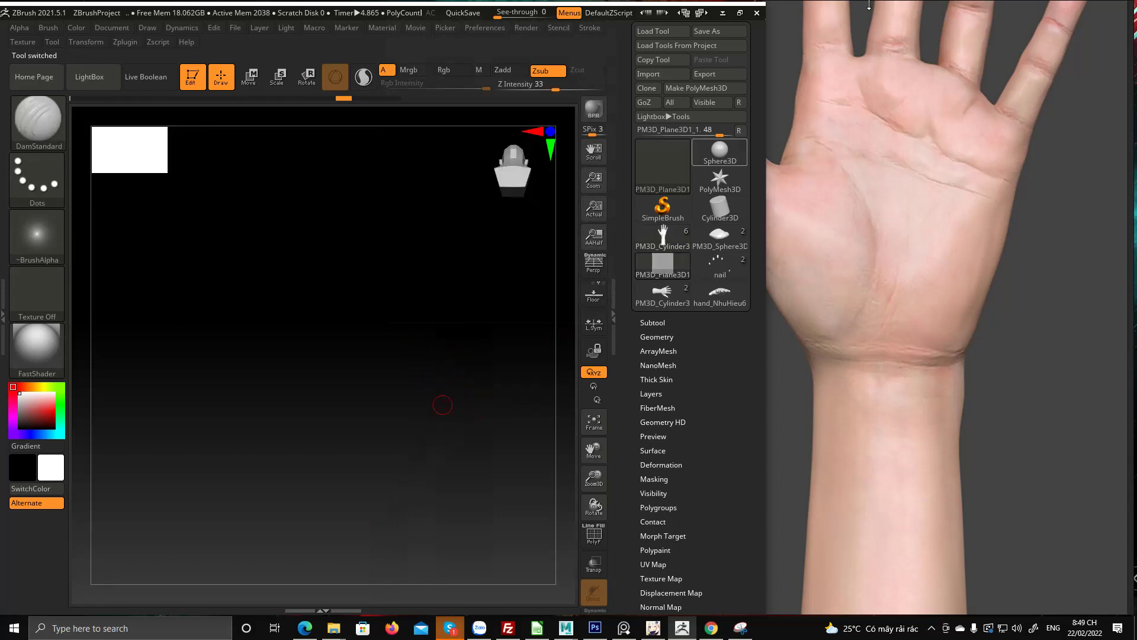
pyautogui.click(740, 13)
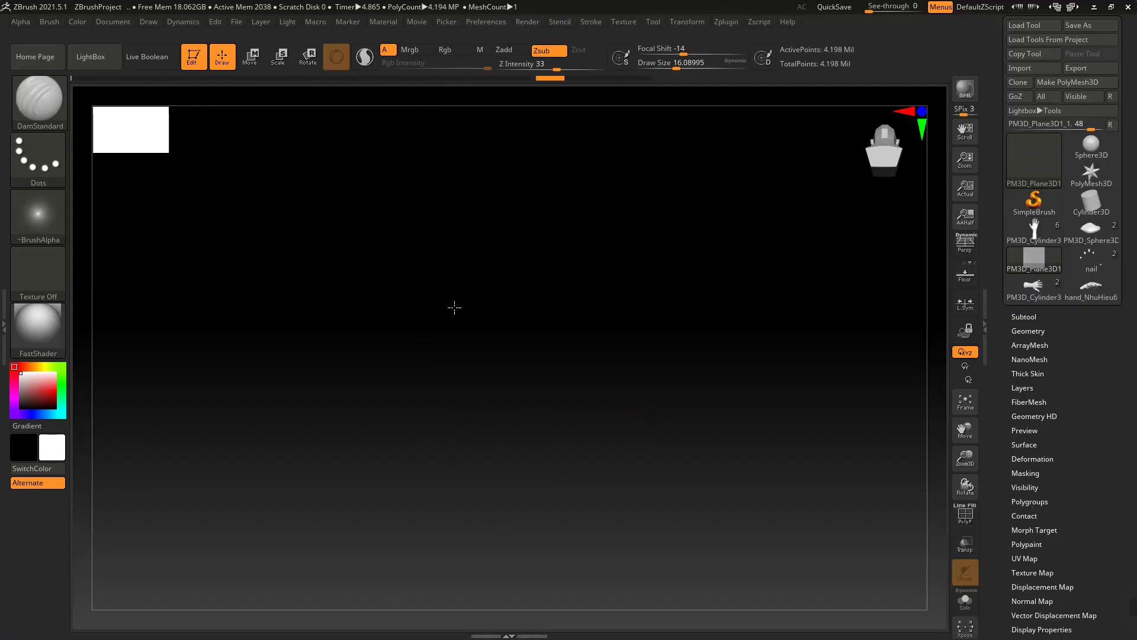
pyautogui.moveTo(454, 307)
pyautogui.mouseDown()
pyautogui.moveTo(545, 307)
pyautogui.moveTo(510, 292)
pyautogui.moveTo(622, 328)
pyautogui.moveTo(650, 302)
pyautogui.moveTo(563, 284)
pyautogui.moveTo(572, 270)
pyautogui.mouseUp()
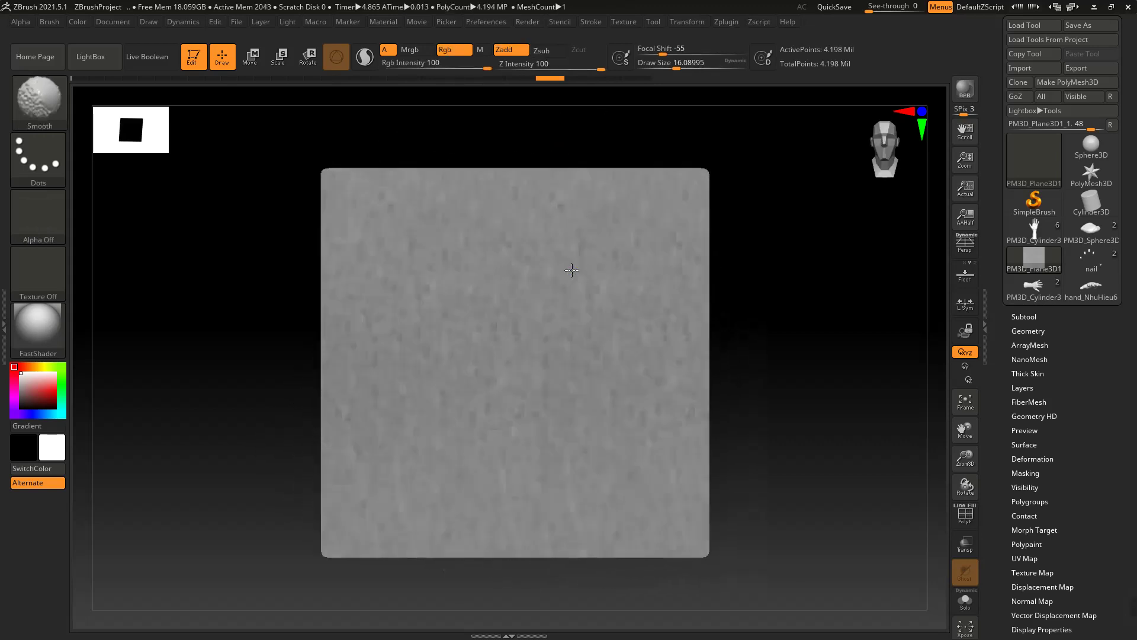
pyautogui.keyDown('alt'); pyautogui.moveTo(655, 343); pyautogui.dragTo(514, 263); pyautogui.keyUp('alt')
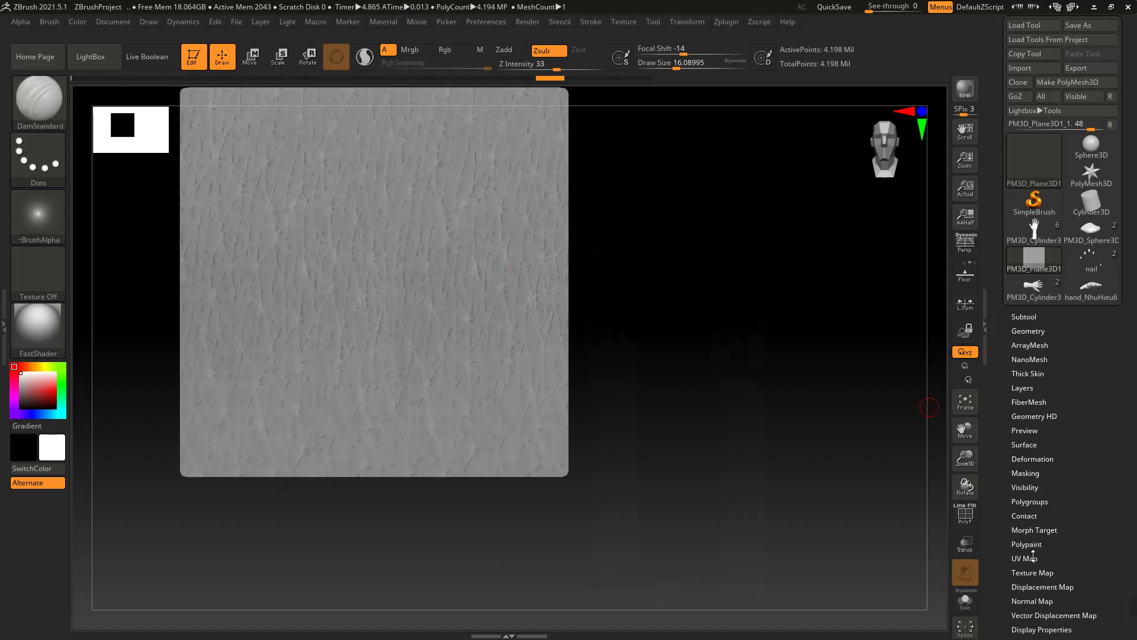
pyautogui.scroll(-2, 1034, 558)
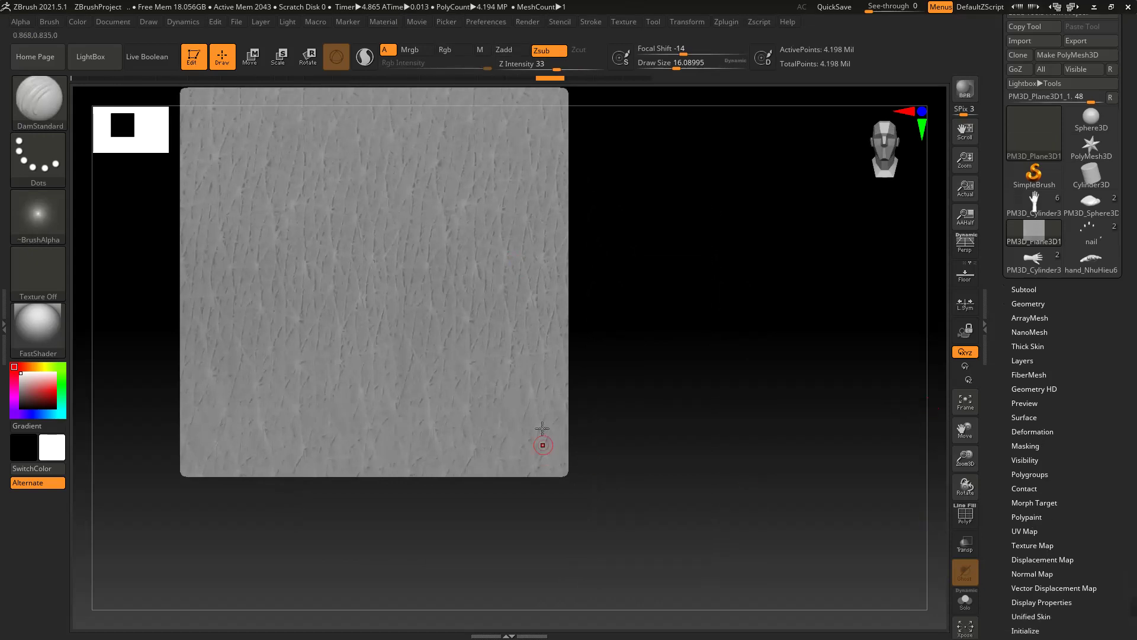
pyautogui.press('shift')
pyautogui.hotkey('shift', 'f')
pyautogui.hotkey('shift', 'f')
# Switch to Photoshop and close the skin.jpg and alph_23.png documents
pyautogui.press('super')
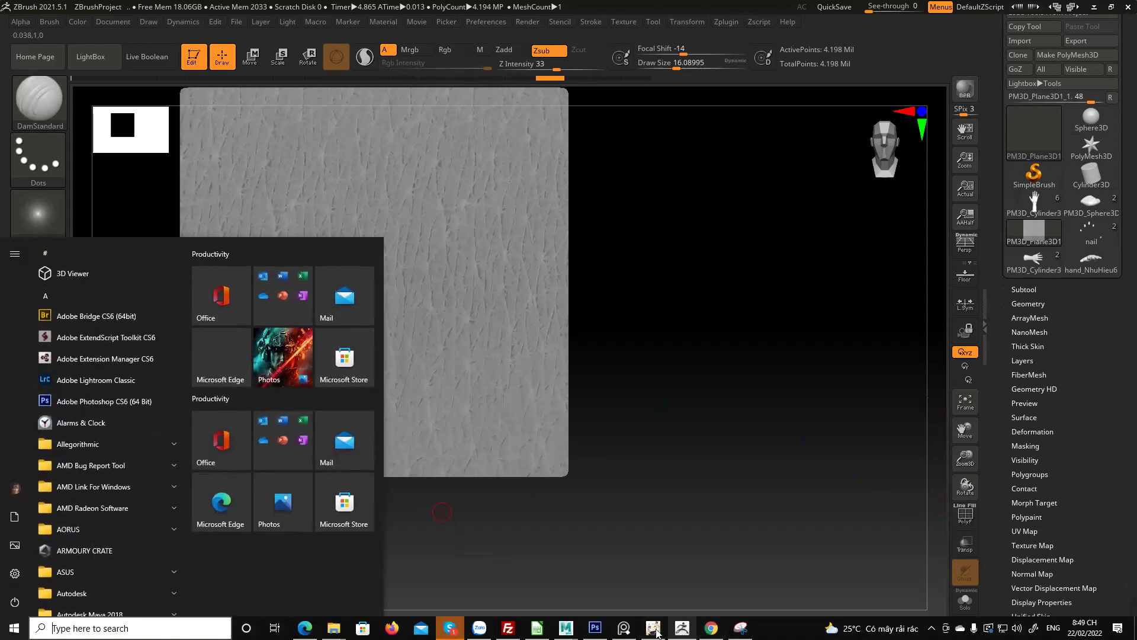
pyautogui.click(600, 631)
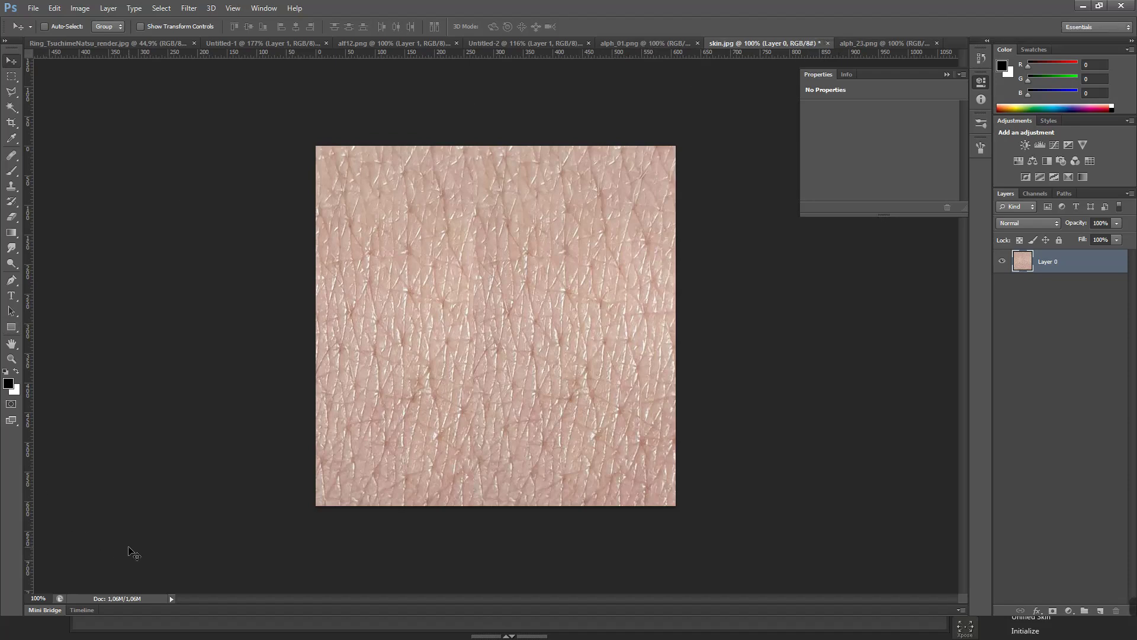
pyautogui.press('super')
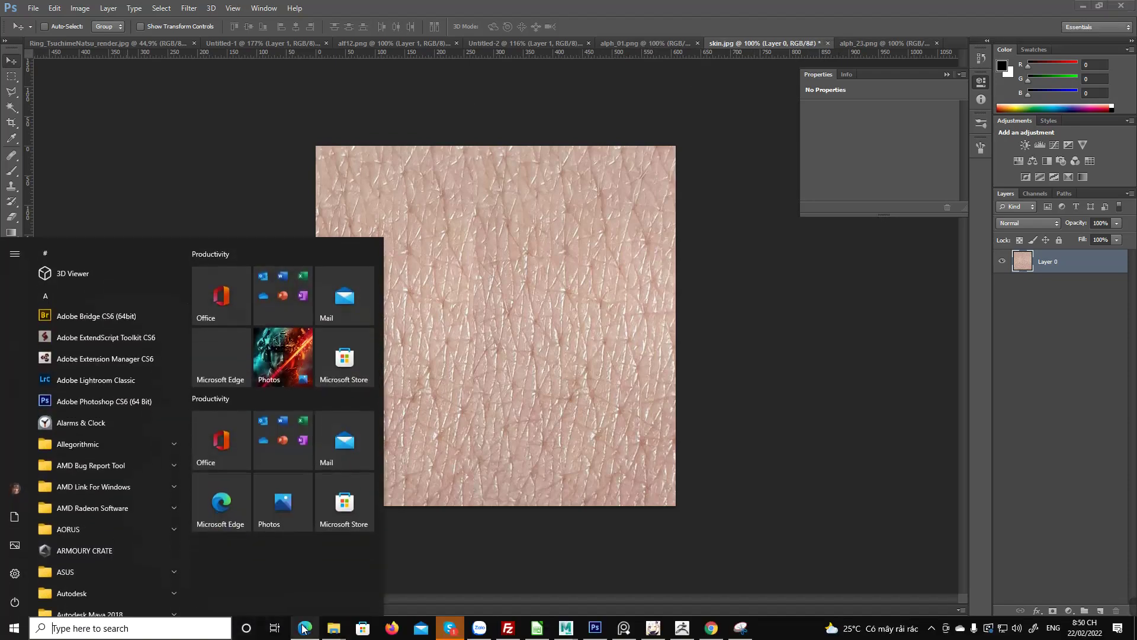
pyautogui.moveTo(334, 627)
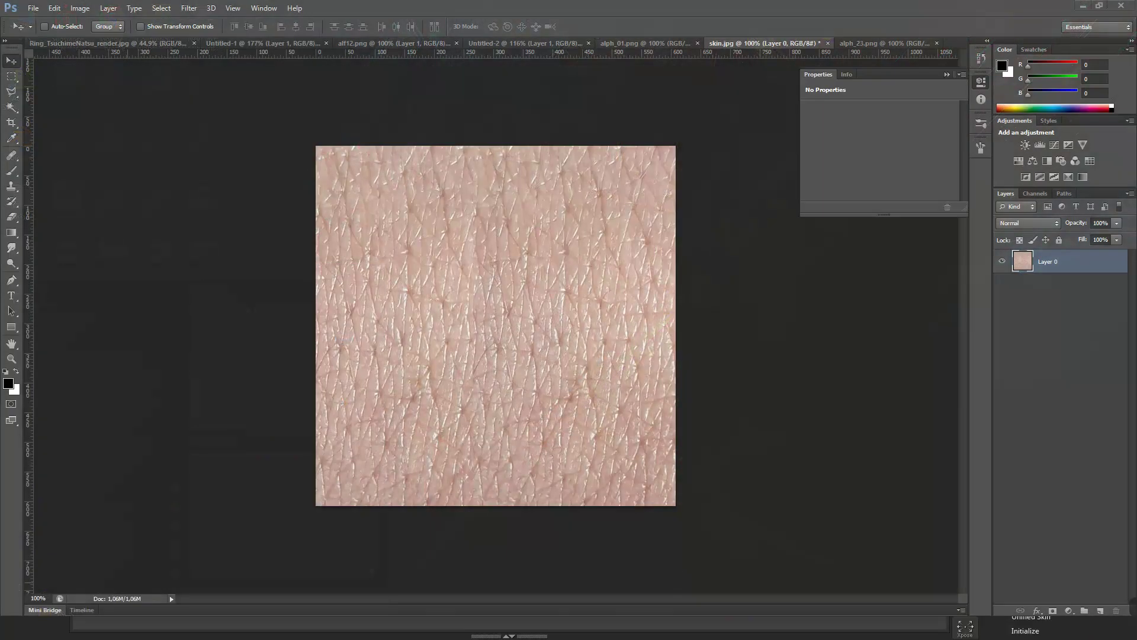
pyautogui.click(828, 43)
pyautogui.click(571, 235)
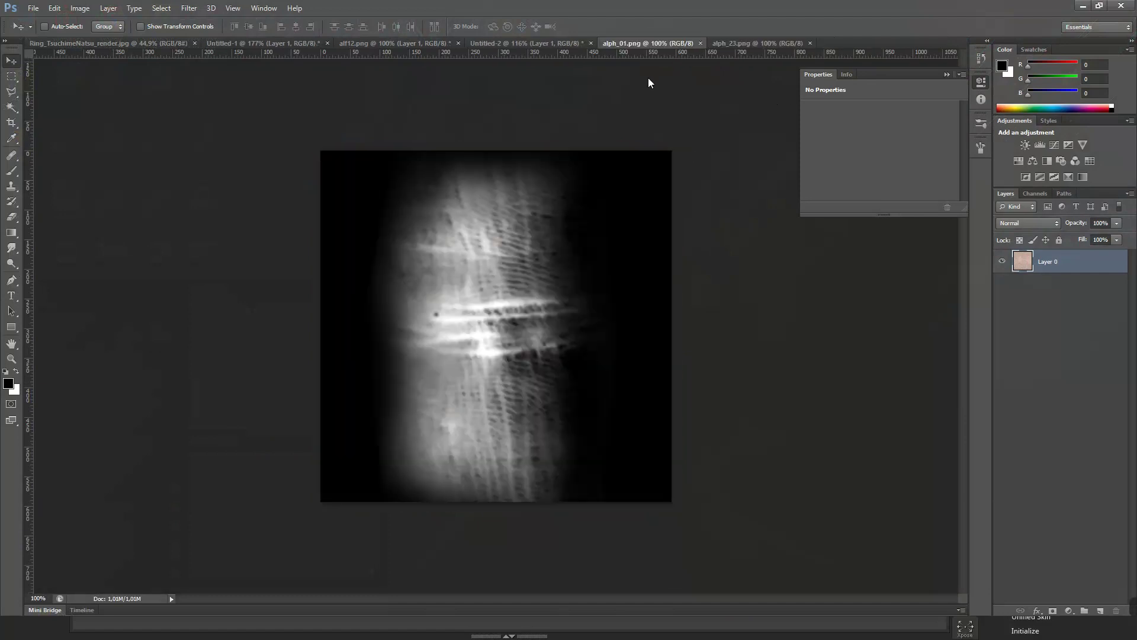
pyautogui.click(802, 44)
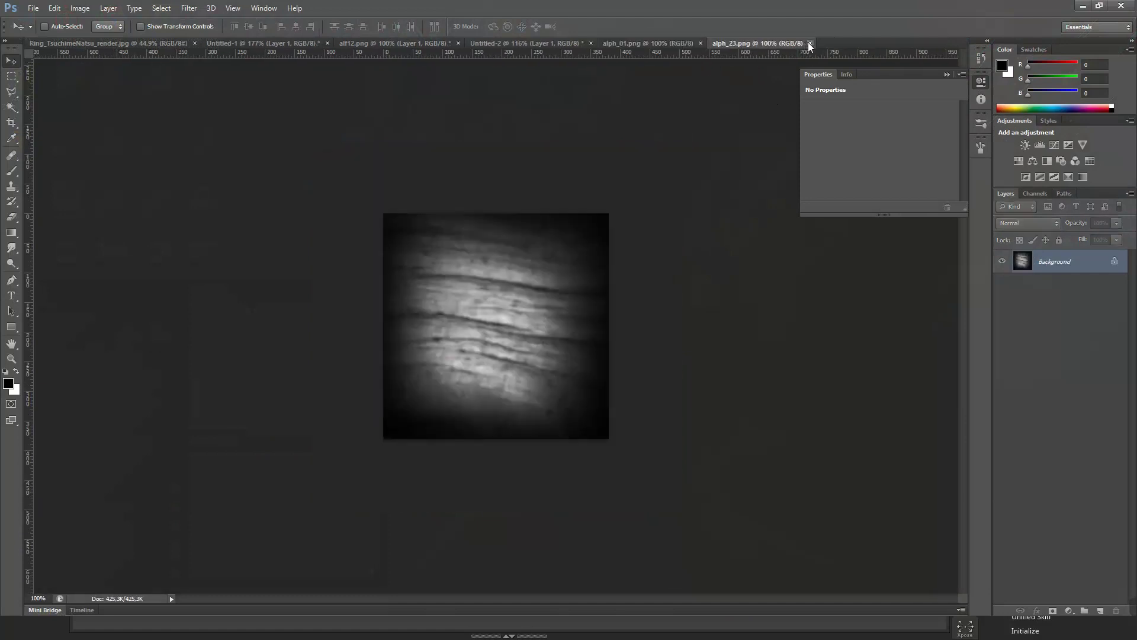
pyautogui.click(810, 44)
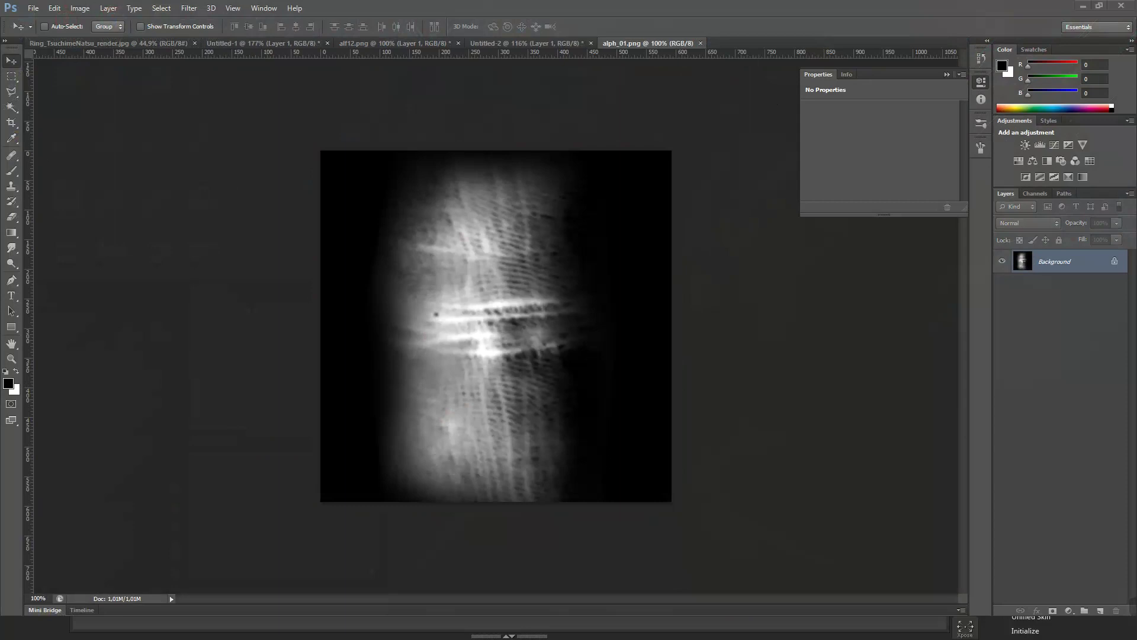
# Open the original narrow skin photo and convert its background into a normal layer named Layer 0
pyautogui.moveTo(132, 407); pyautogui.dragTo(773, 24)
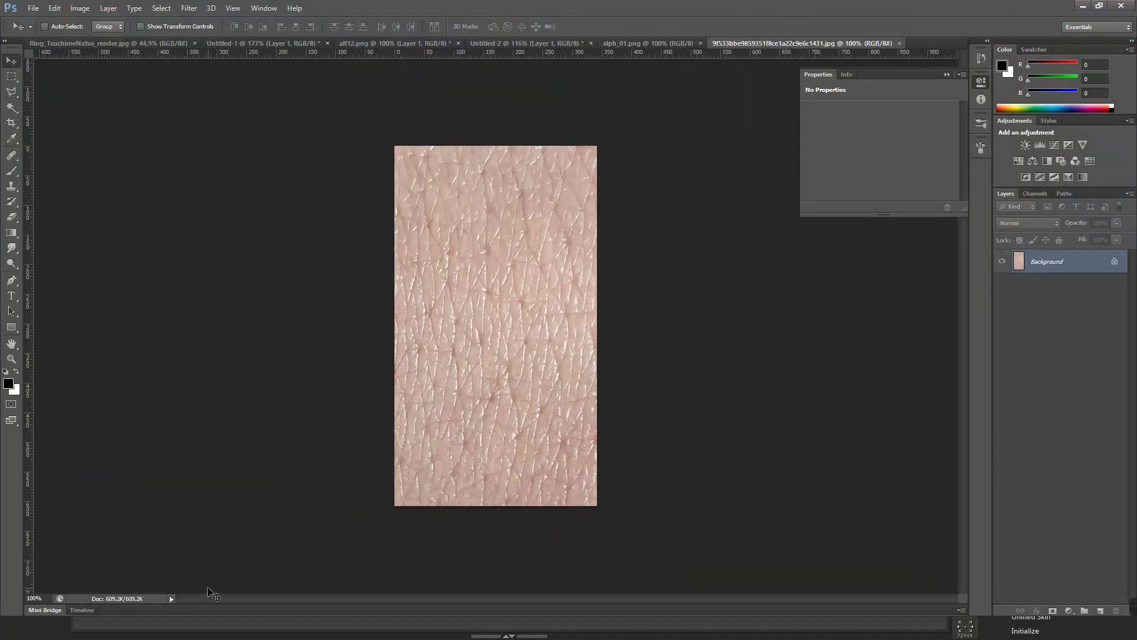
pyautogui.click(54, 8)
pyautogui.moveTo(80, 8)
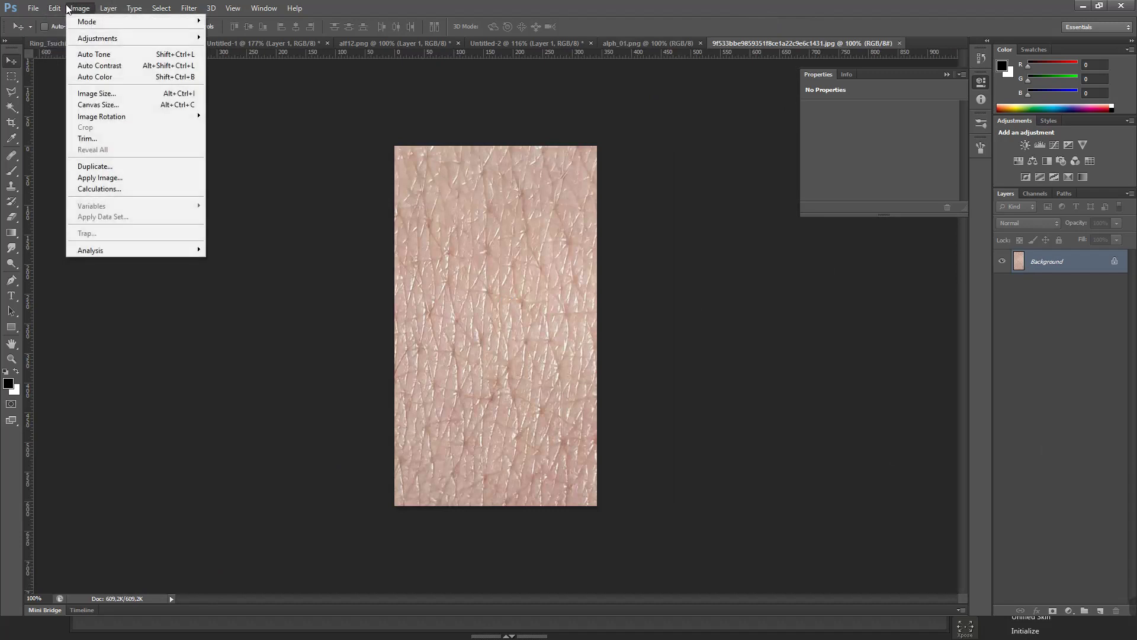
pyautogui.rightClick(1066, 261)
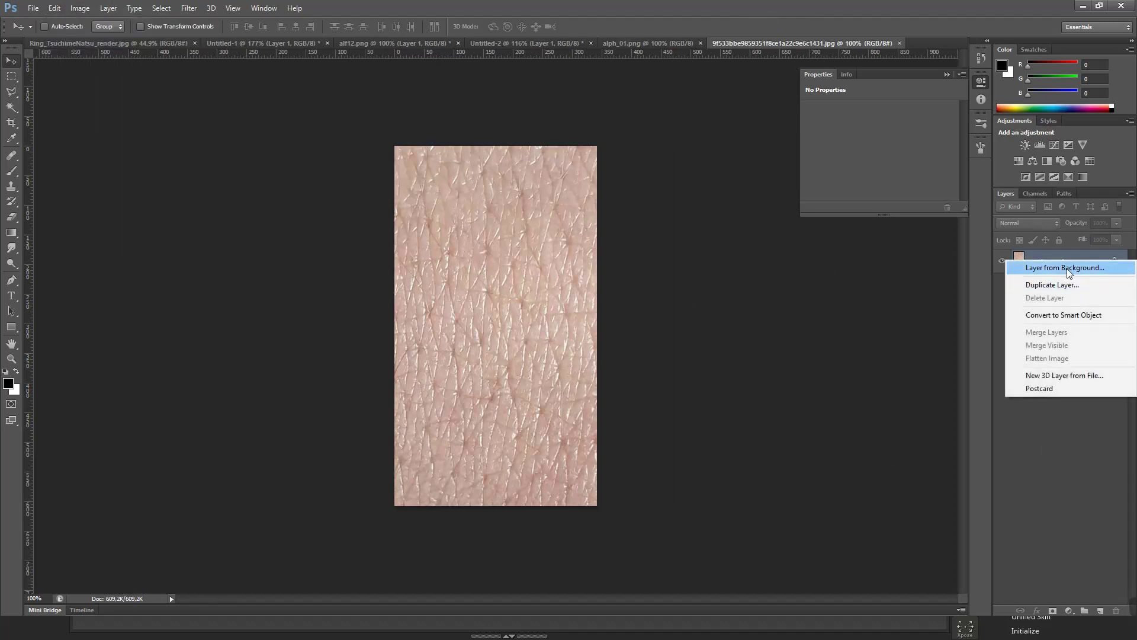
pyautogui.click(1065, 268)
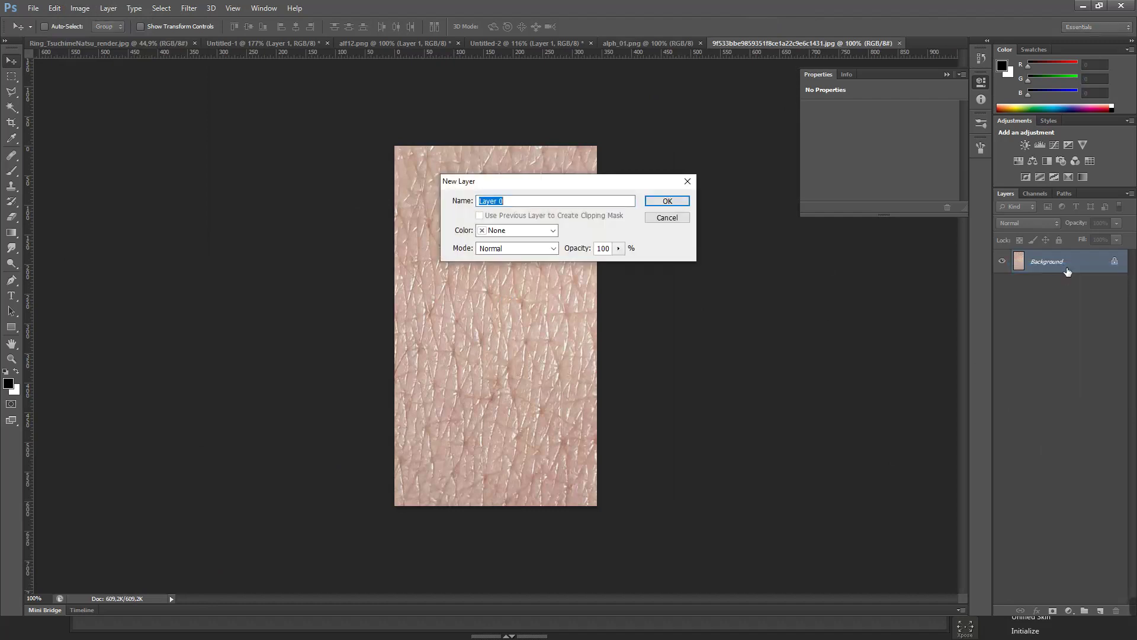
pyautogui.press('Return')
# Extend the skin photo's canvas to a width of 608 pixels, anchored at the upper-left corner
pyautogui.click(80, 8)
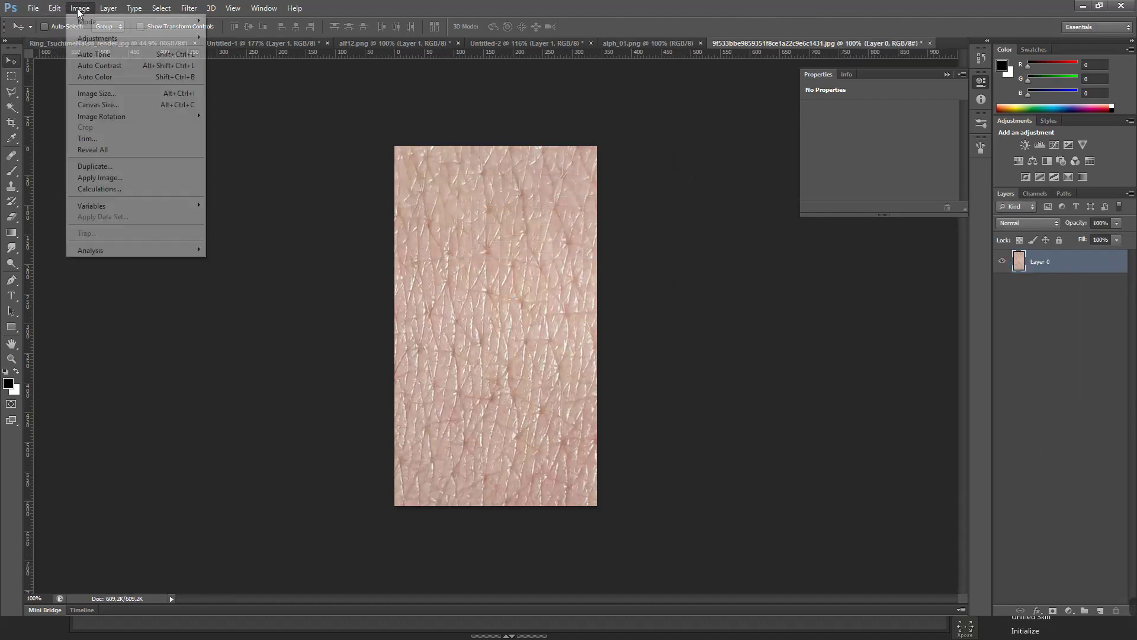
pyautogui.click(98, 105)
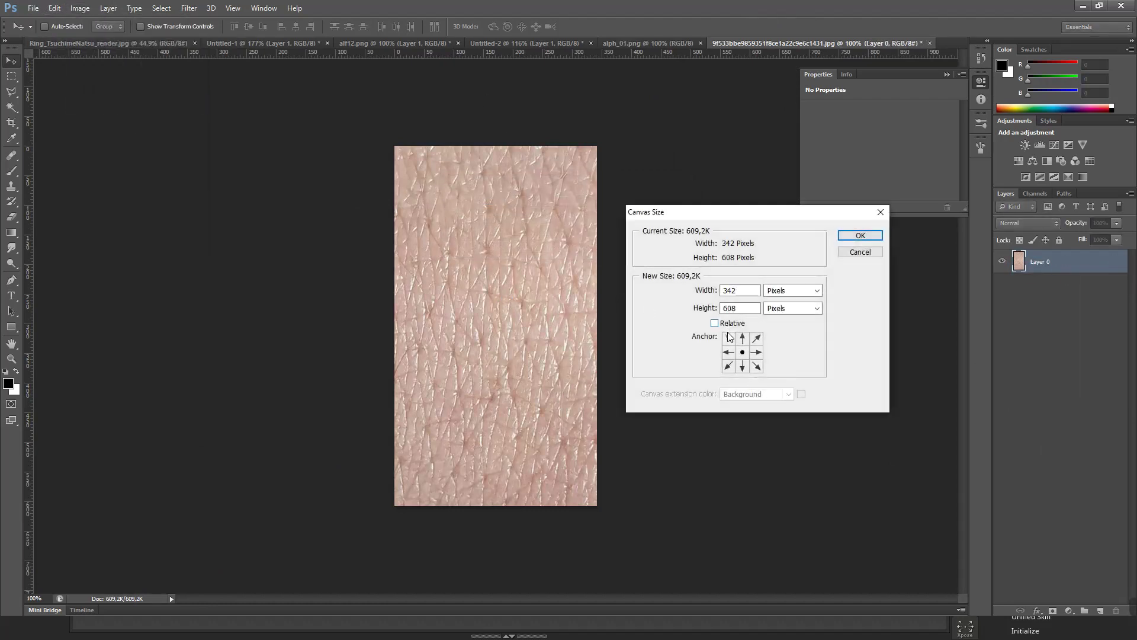
pyautogui.click(729, 337)
pyautogui.doubleClick(754, 293)
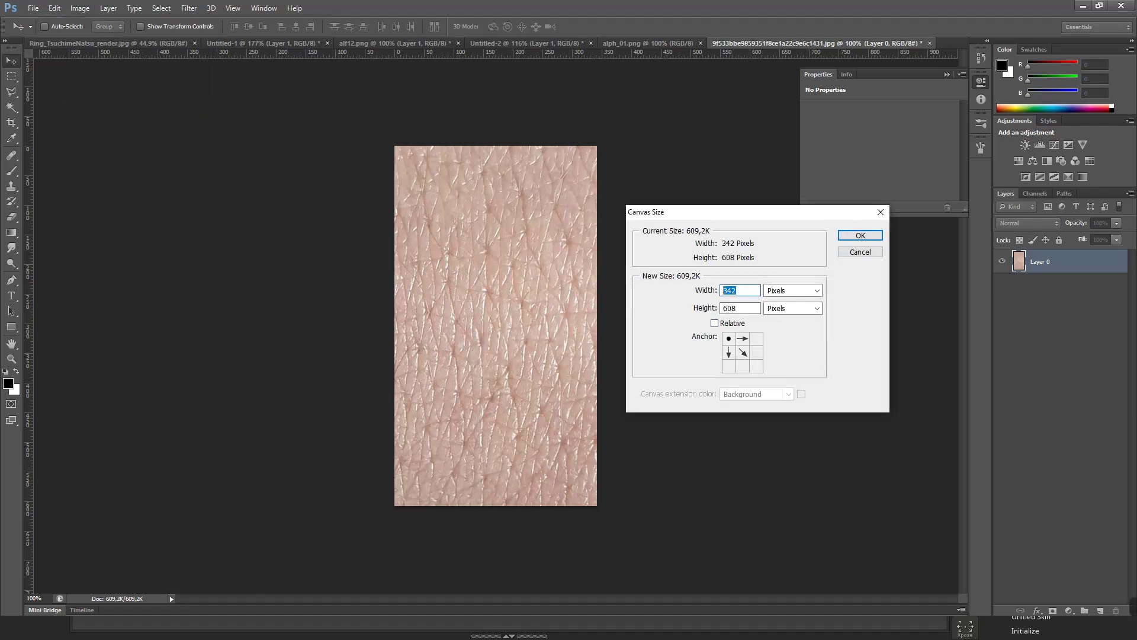
pyautogui.write('608')
pyautogui.press('Return')
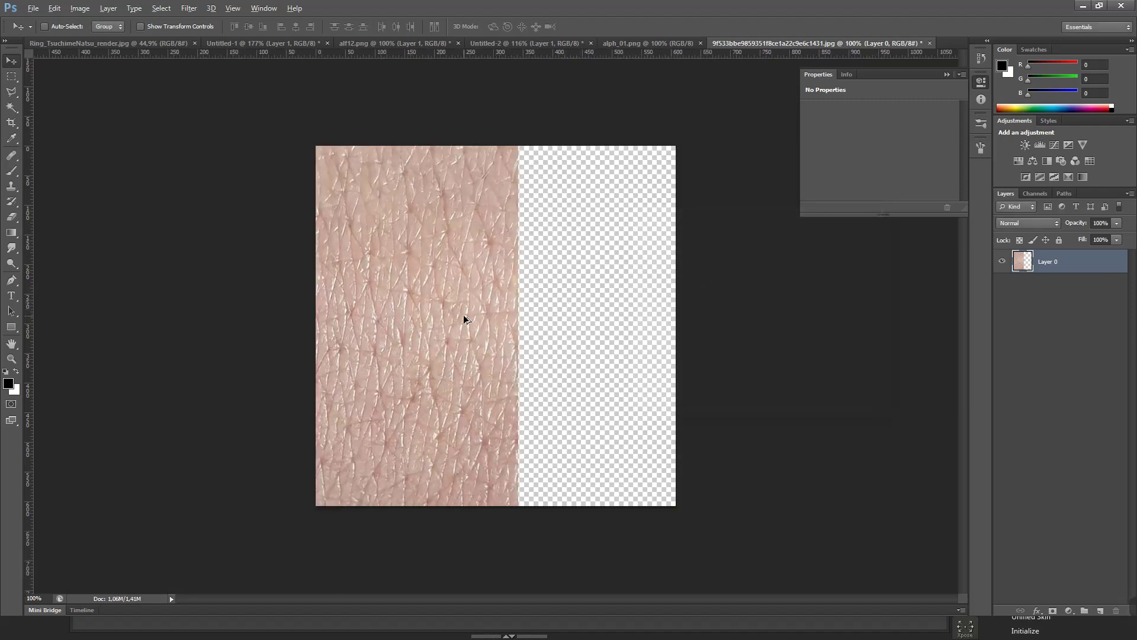
# Duplicate the skin layer across the empty part of the canvas and merge the copy down into Layer 0
pyautogui.moveTo(465, 319); pyautogui.dragTo(617, 322)
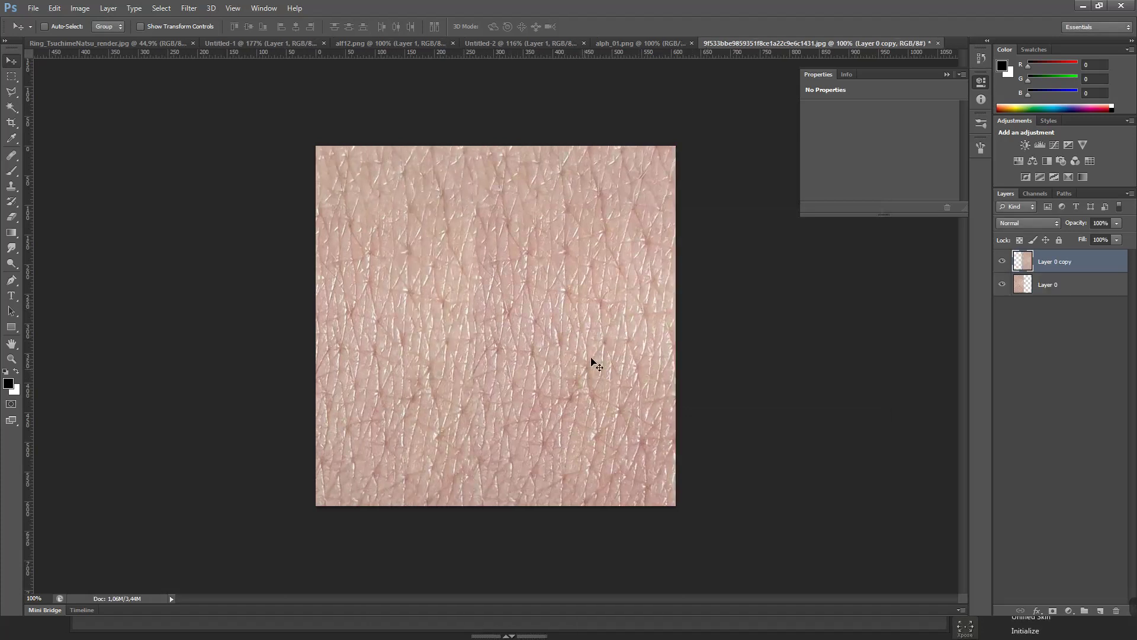
pyautogui.hotkey('ctrl', 'e')
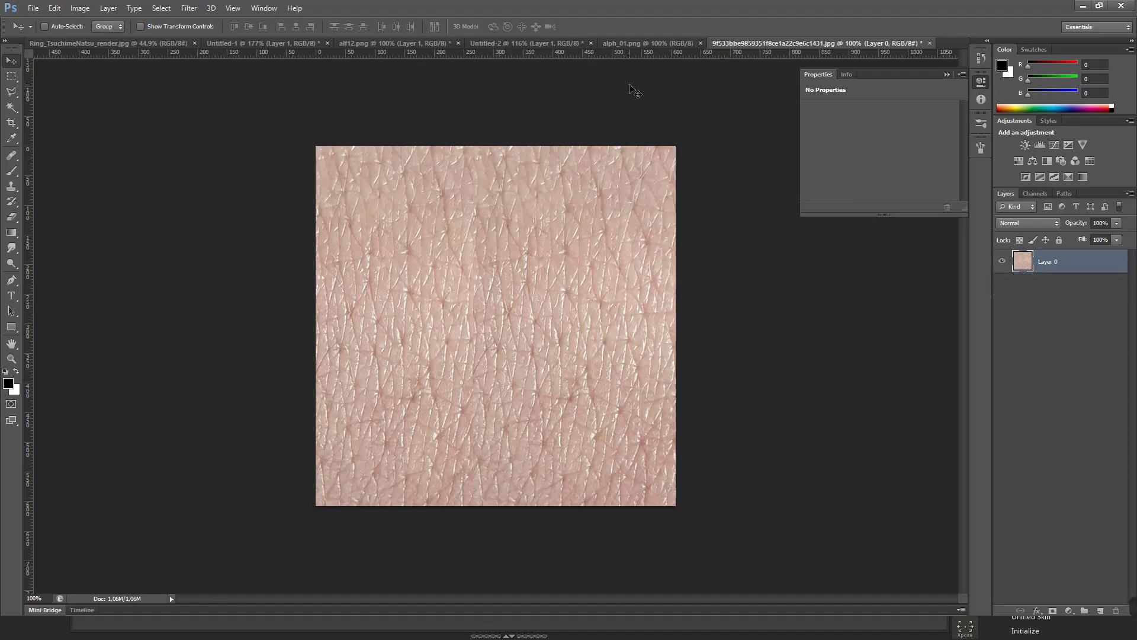
pyautogui.hotkey('ctrl', 'shift', 's')
pyautogui.click(751, 384)
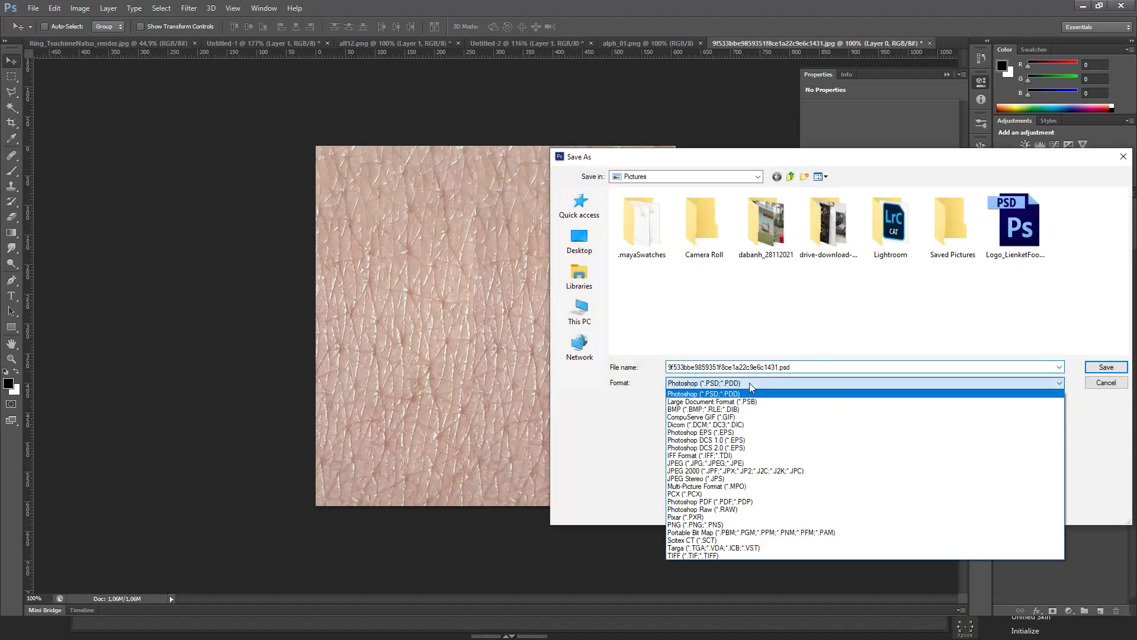
pyautogui.click(705, 462)
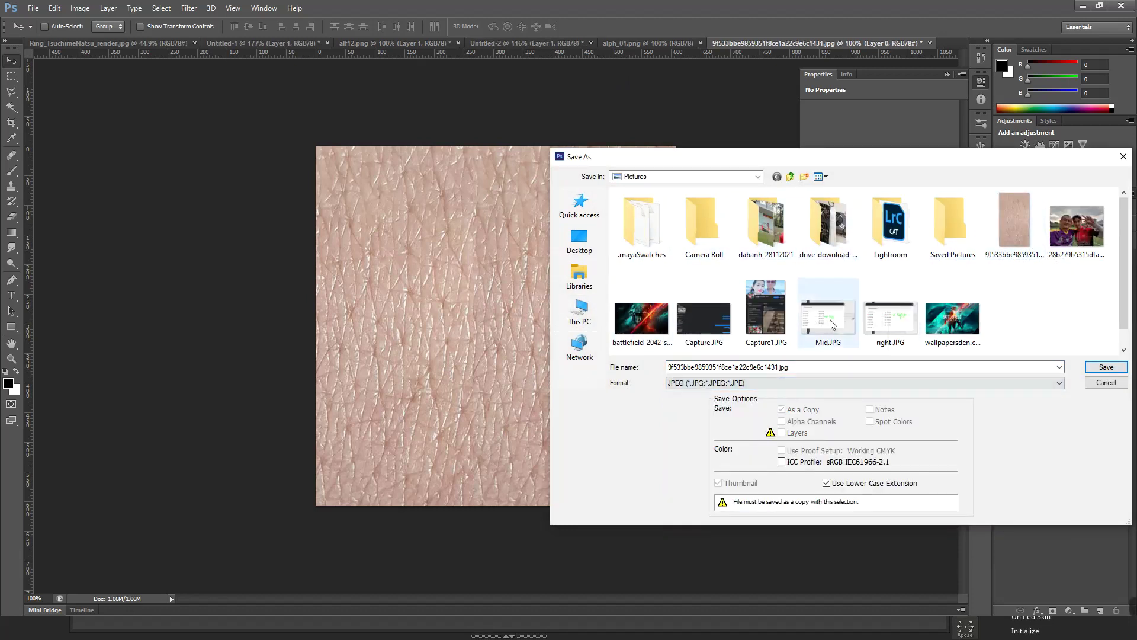
pyautogui.click(1107, 382)
# Switch to ZBrush and append a Plane3D as a new subtool of the skin-detail plane
pyautogui.click(1084, 6)
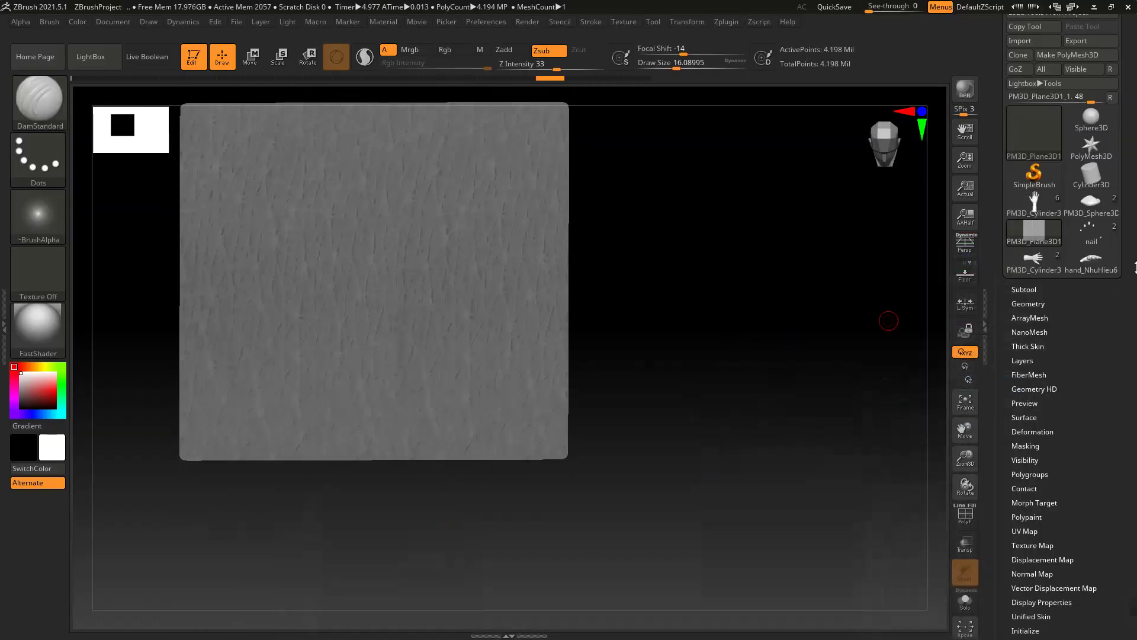
pyautogui.click(1014, 289)
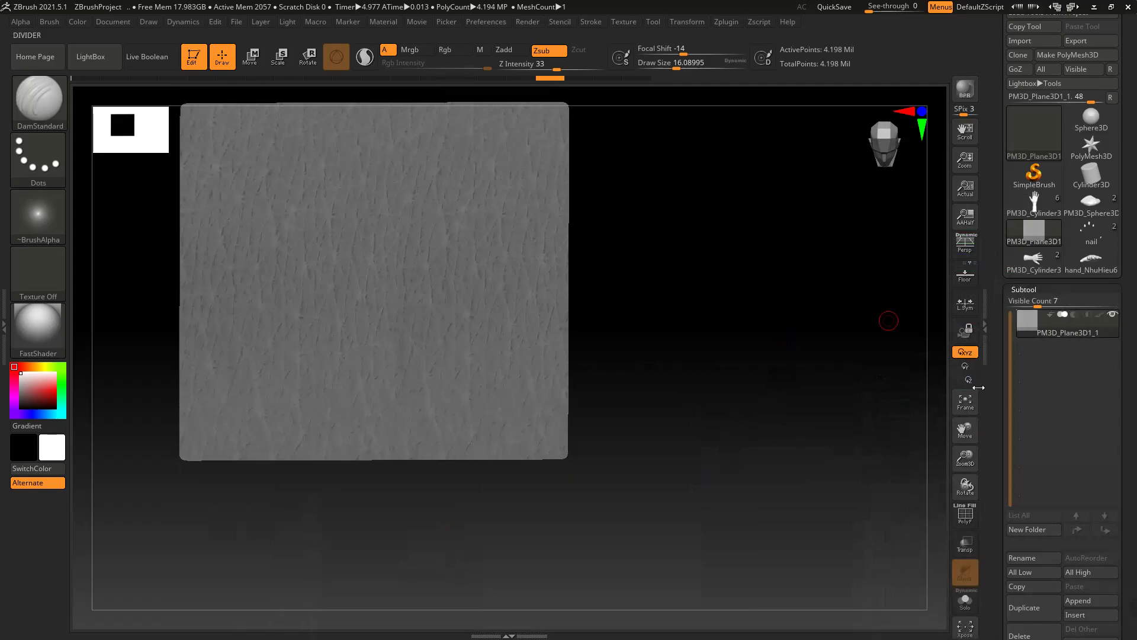
pyautogui.click(1078, 600)
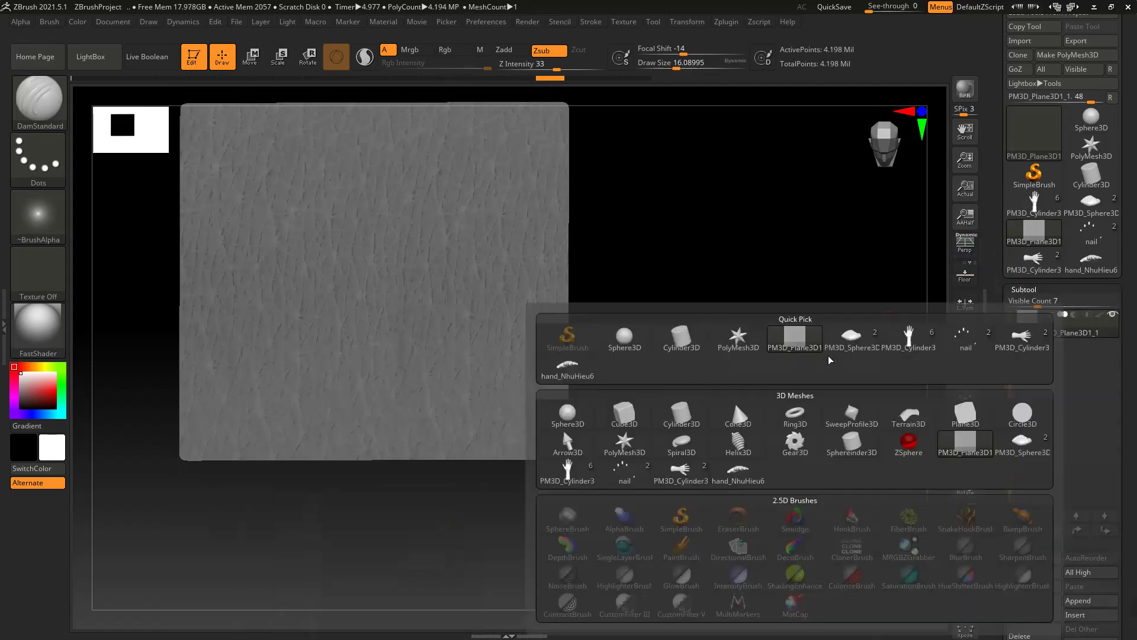
pyautogui.click(965, 415)
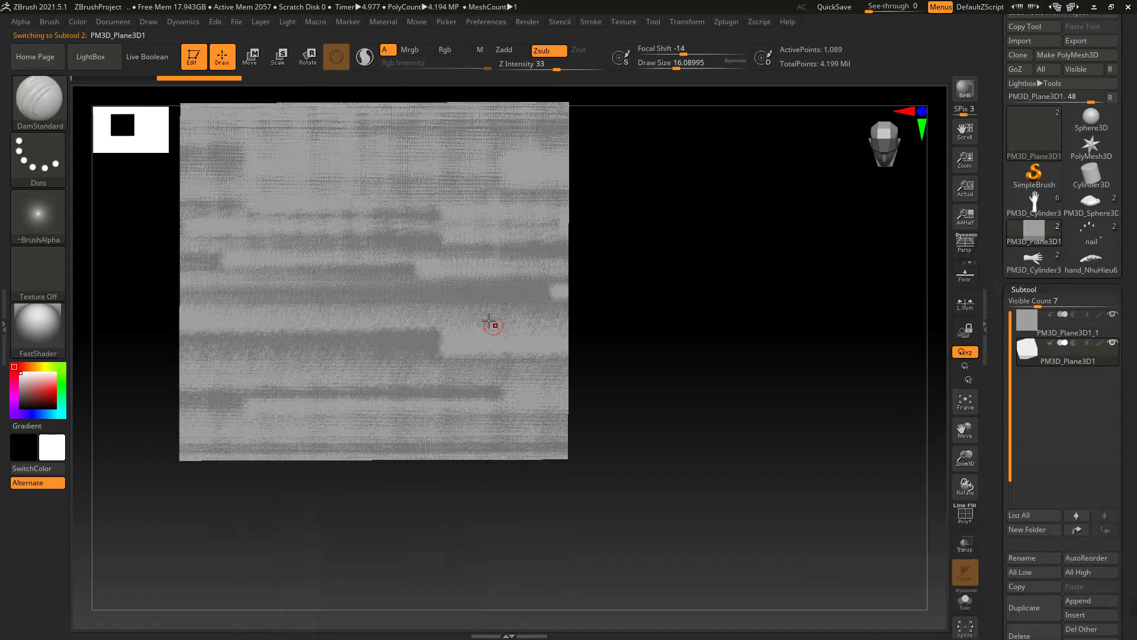
# Delete the sculpted PM3D_Plane3D1_1 subtool, keeping only the new blank plane
pyautogui.click(1060, 324)
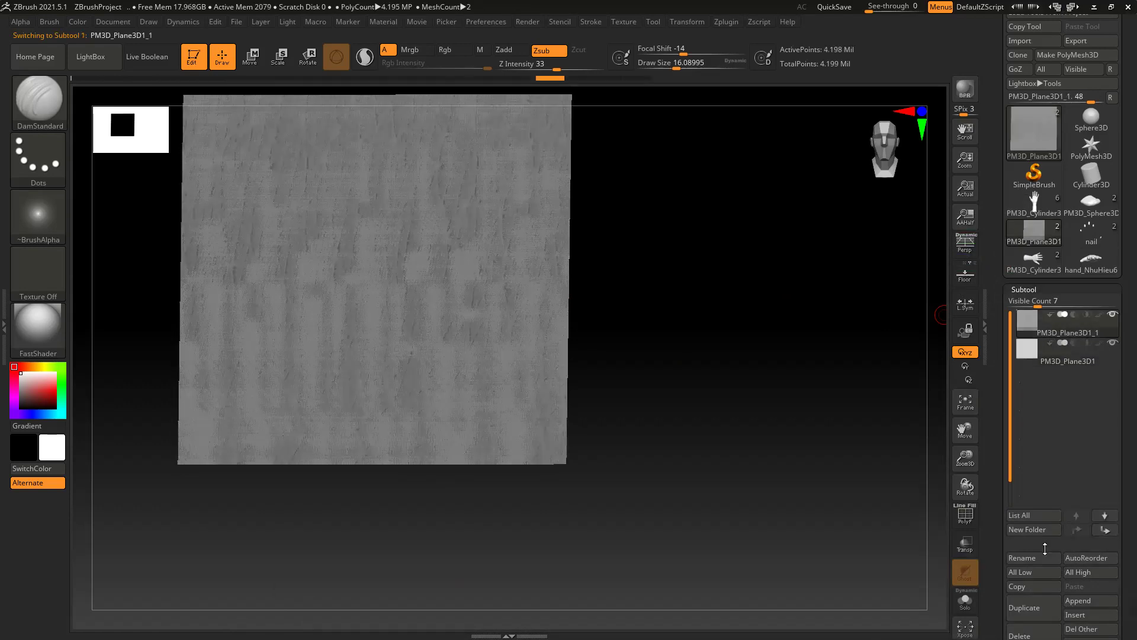
pyautogui.scroll(-5, 995, 532)
pyautogui.click(1027, 519)
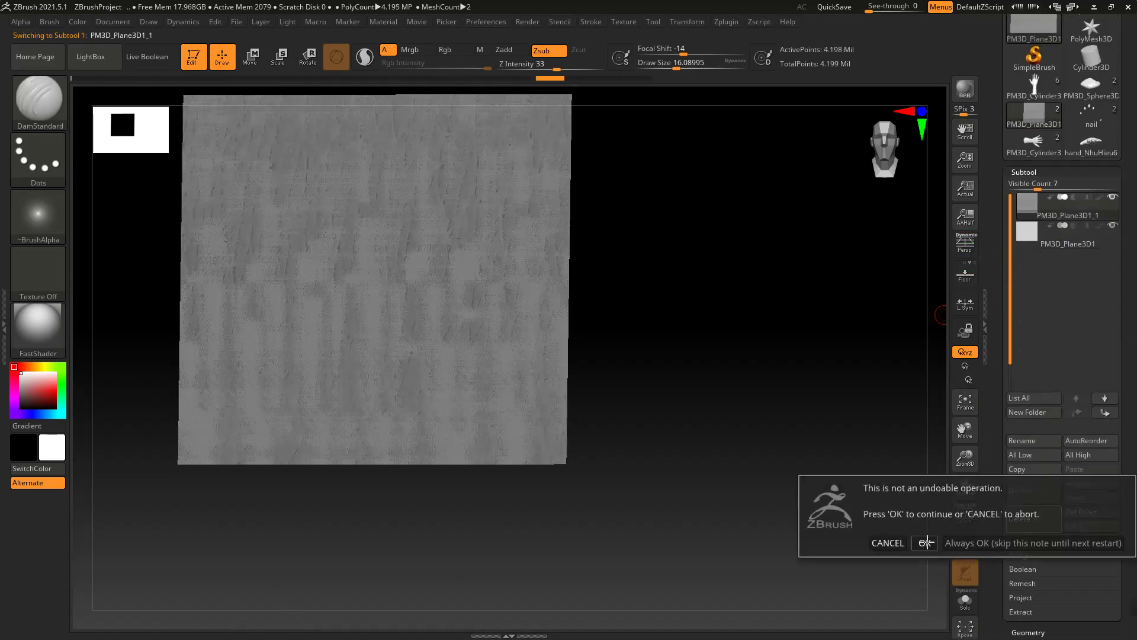
pyautogui.click(924, 543)
pyautogui.moveTo(622, 253)
pyautogui.keyDown('alt'); pyautogui.mouseDown(button='right')
pyautogui.moveTo(642, 308)
pyautogui.moveTo(610, 297)
pyautogui.mouseUp(button='right'); pyautogui.keyUp('alt')
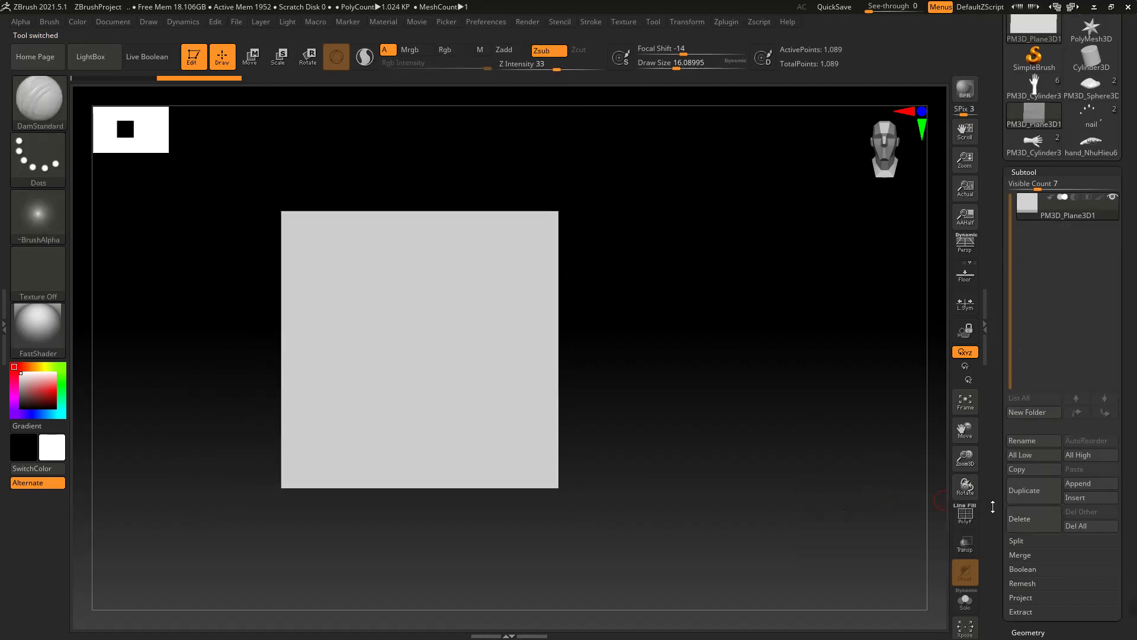
# Import skin.jpg from the human_detail_aplha_by_bongistka-d41krum folder as a texture
pyautogui.click(40, 278)
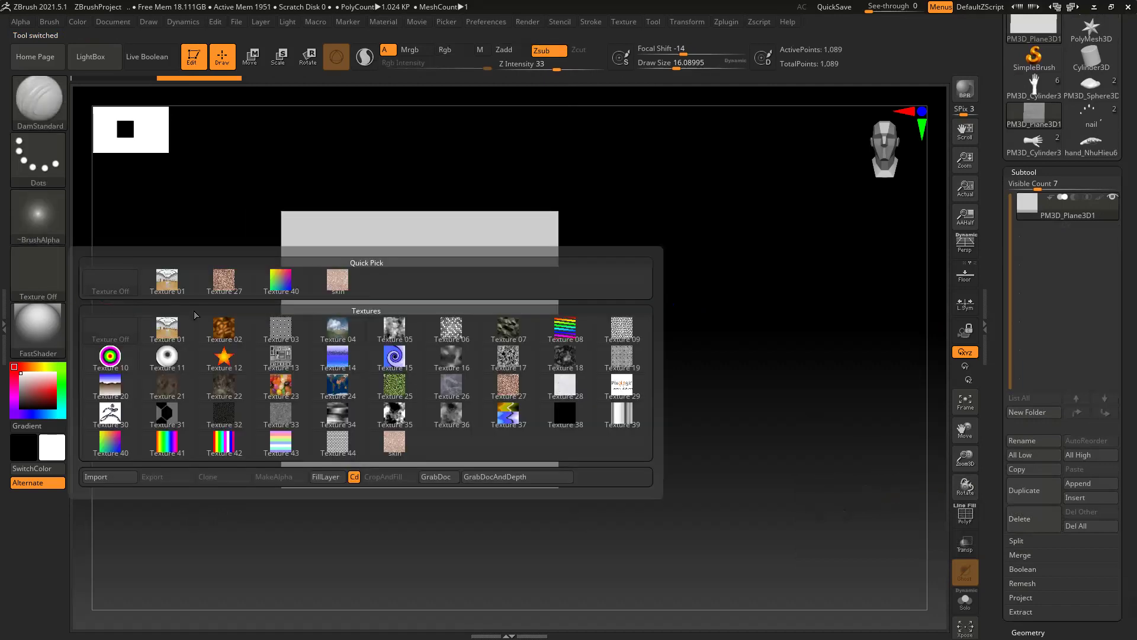
pyautogui.click(333, 290)
pyautogui.click(38, 272)
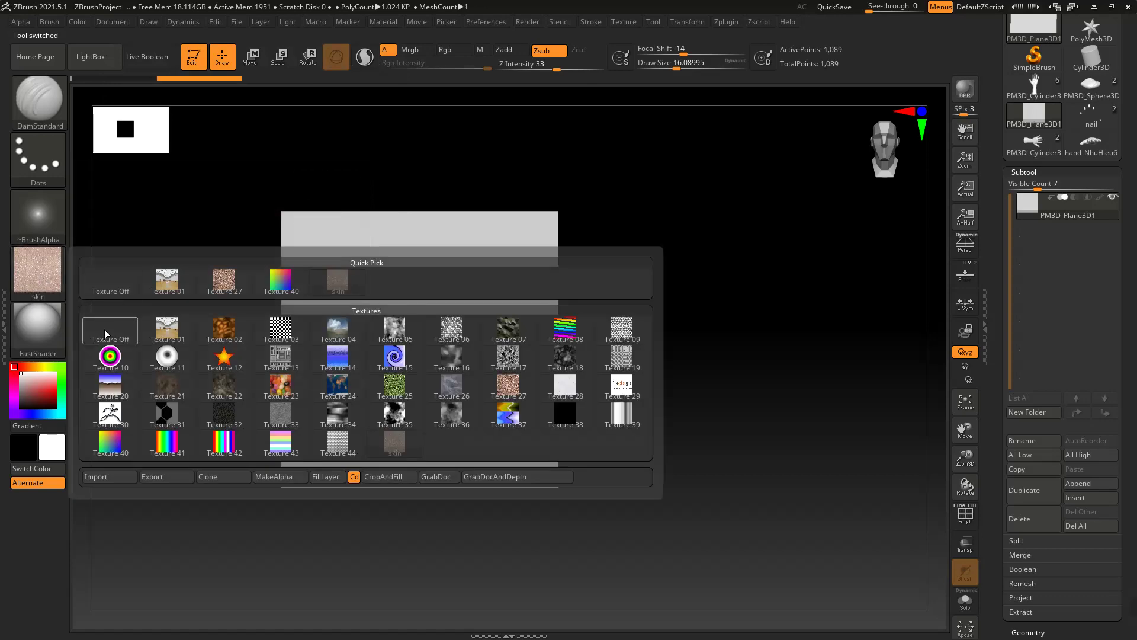
pyautogui.click(97, 478)
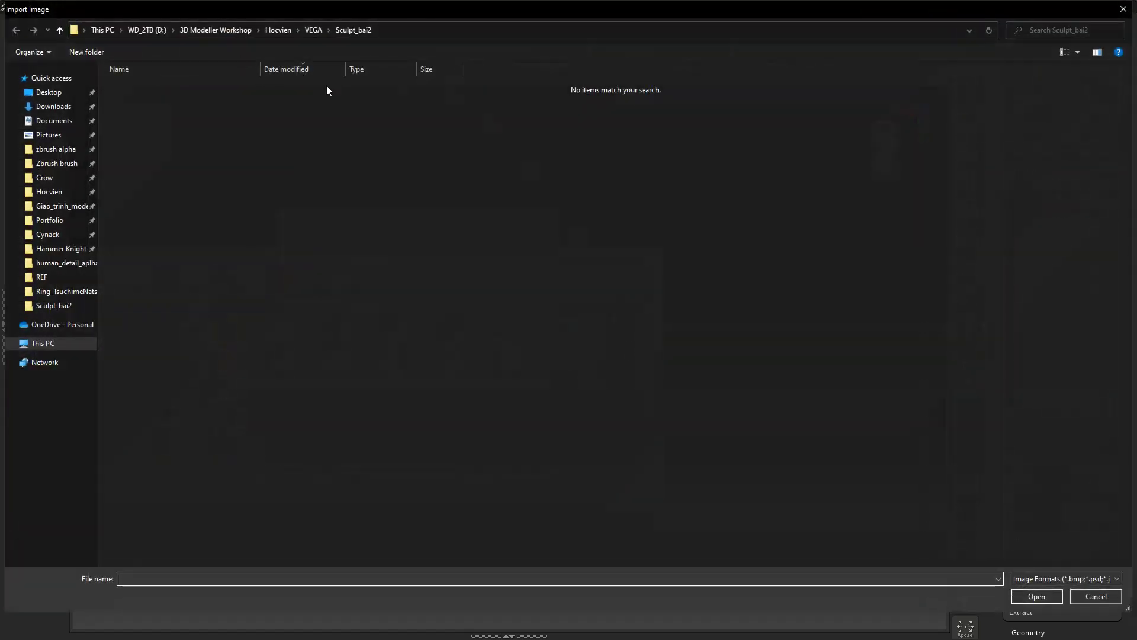
pyautogui.click(49, 135)
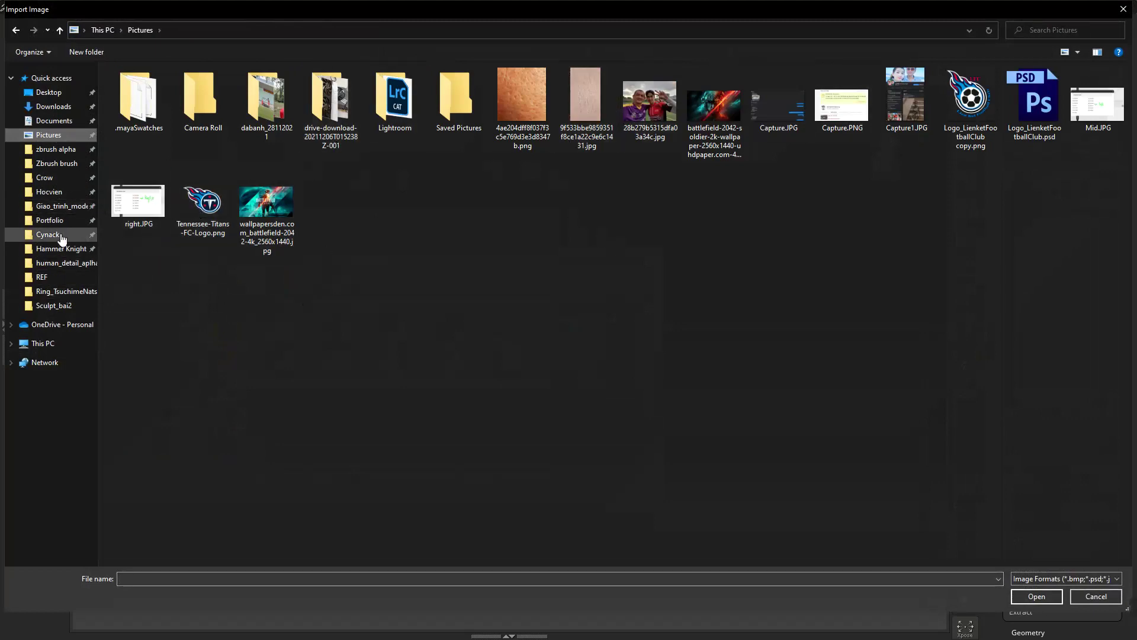
pyautogui.click(56, 148)
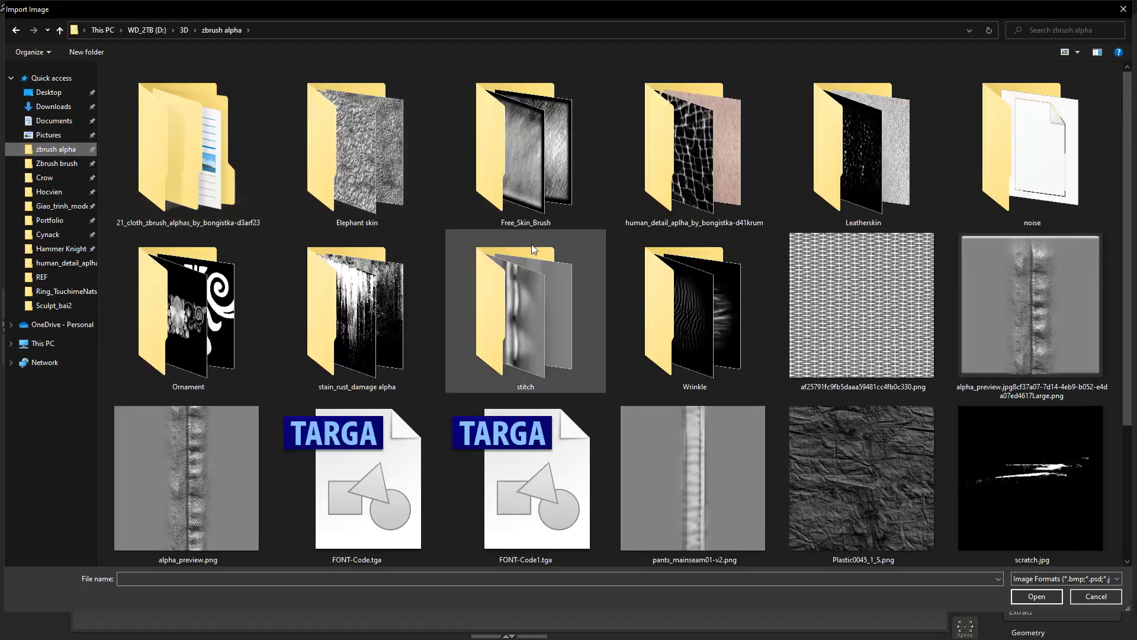
pyautogui.doubleClick(740, 165)
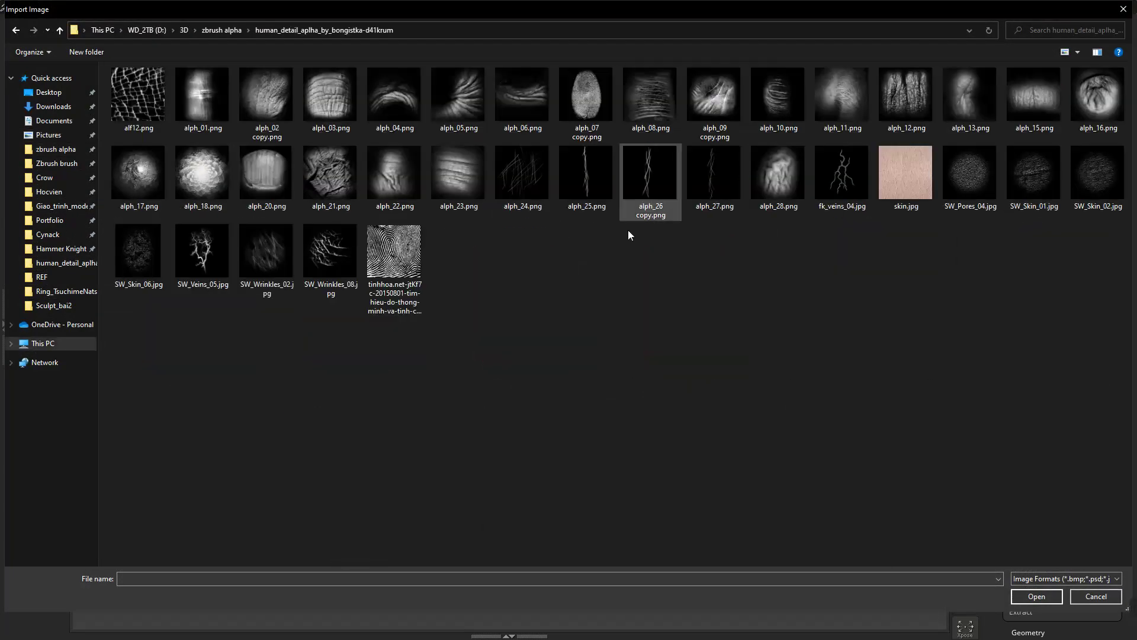
pyautogui.doubleClick(912, 192)
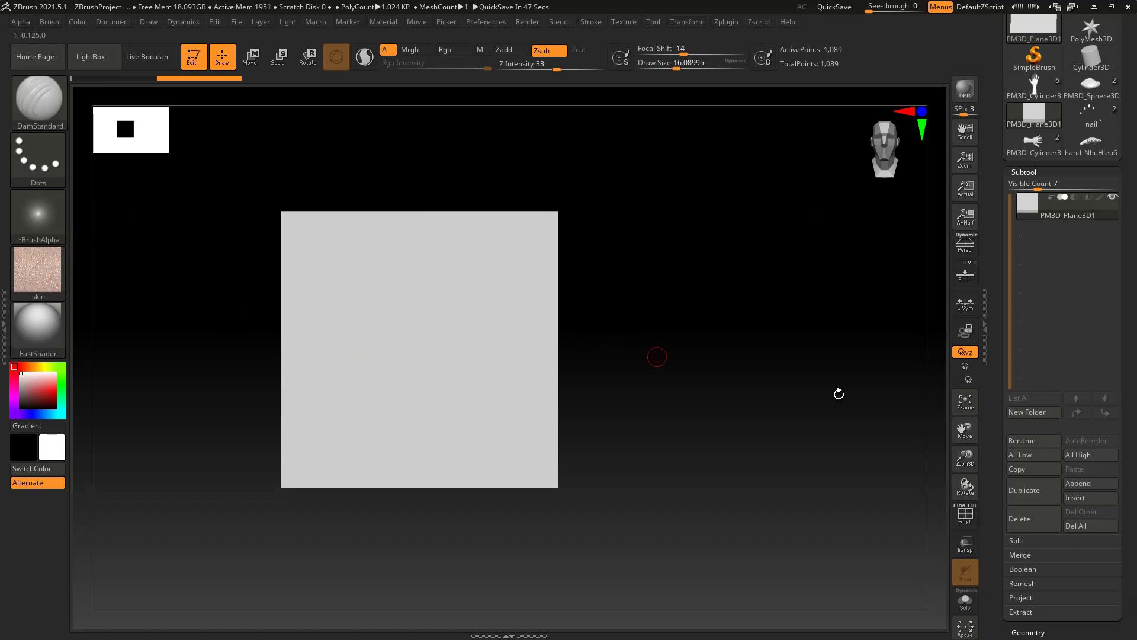
# Assign the imported skin texture as the plane's texture map
pyautogui.scroll(-5, 1004, 386)
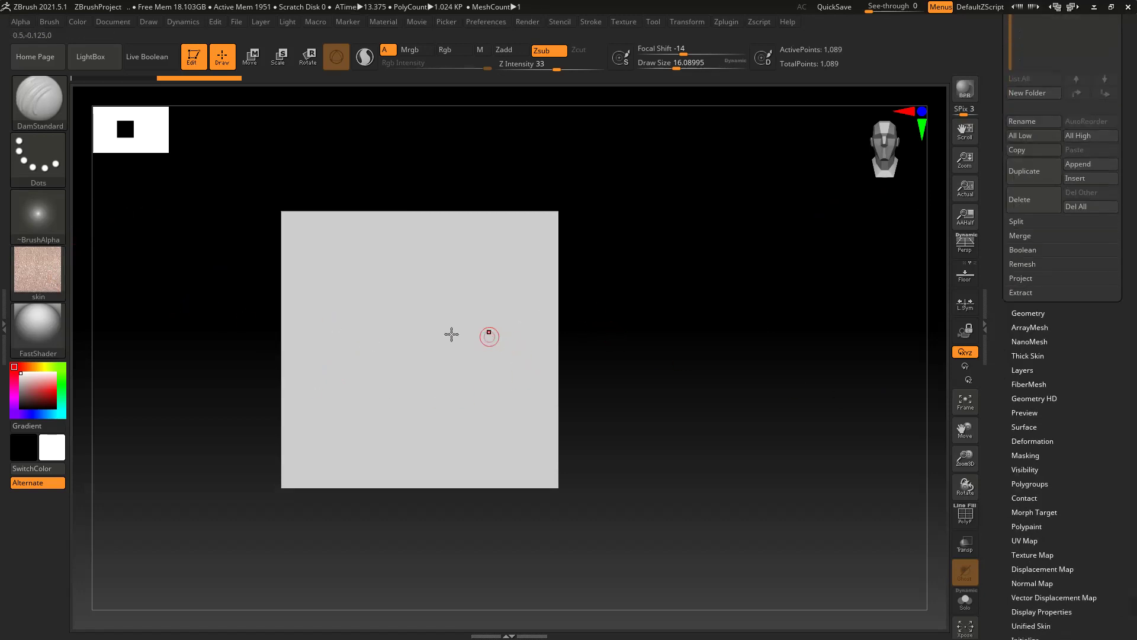
pyautogui.scroll(-2, 1084, 528)
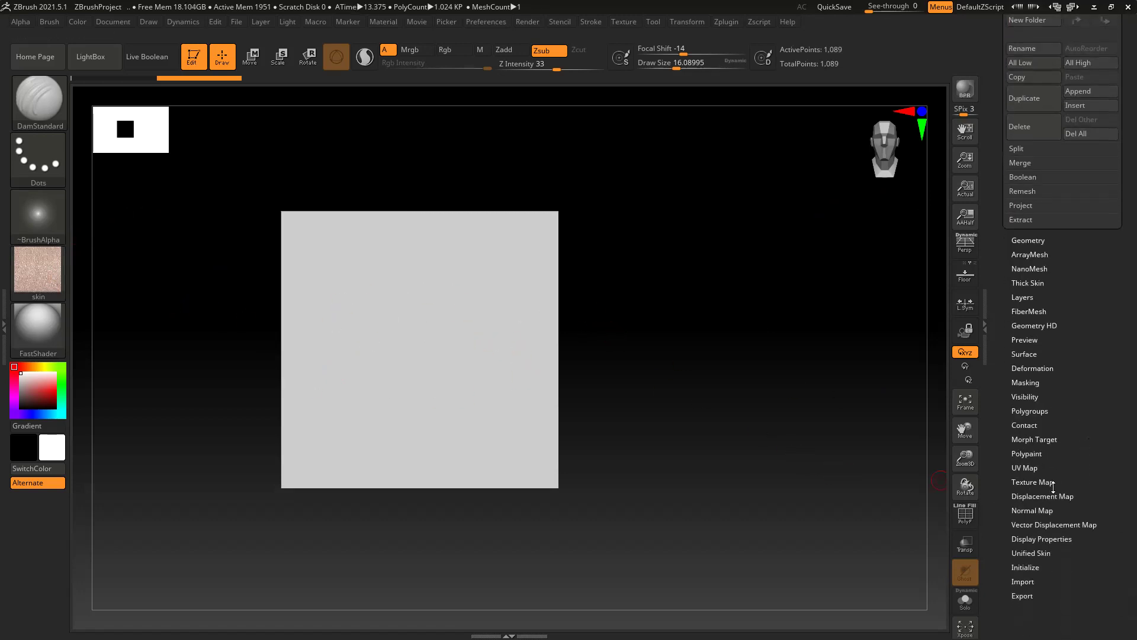
pyautogui.click(1034, 481)
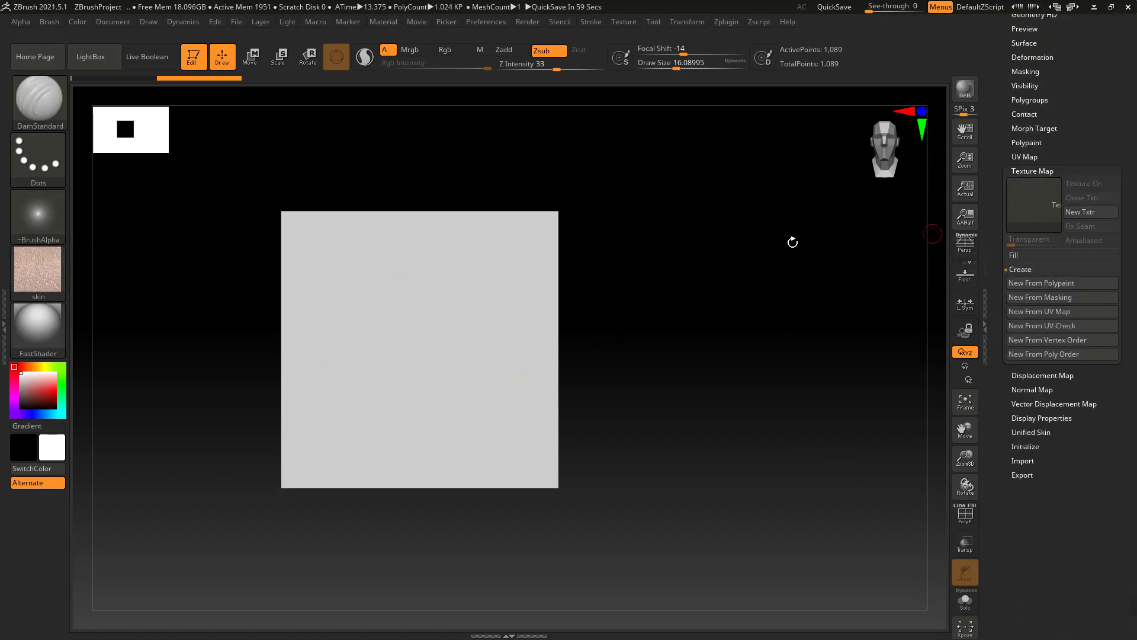
pyautogui.click(1034, 204)
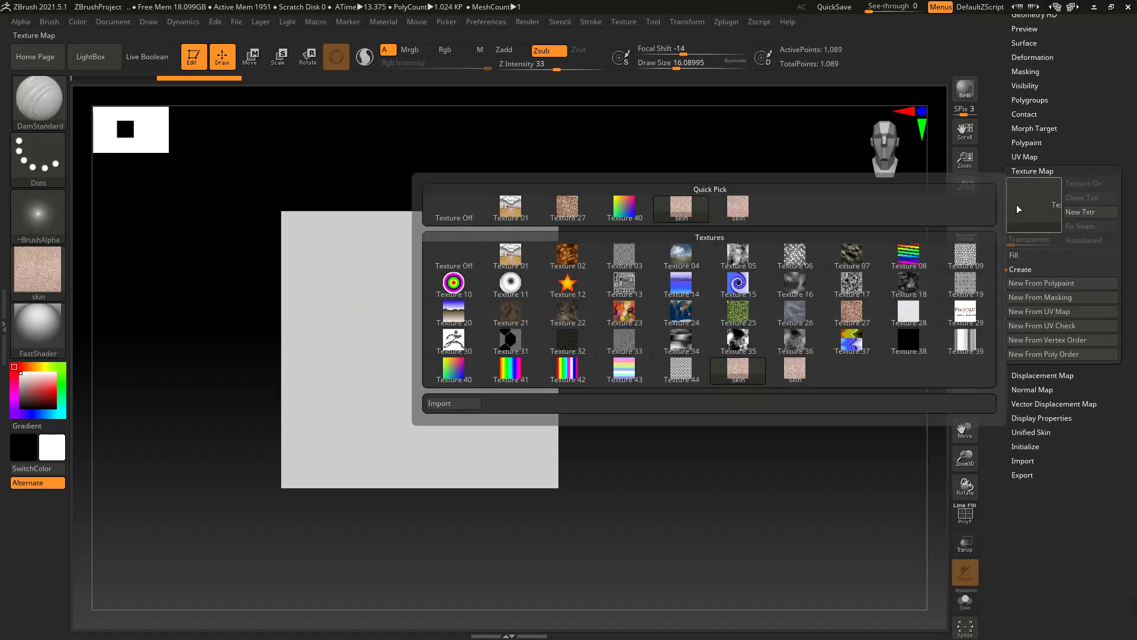
pyautogui.click(742, 213)
pyautogui.moveTo(590, 345)
pyautogui.mouseDown()
pyautogui.moveTo(587, 391)
pyautogui.moveTo(587, 374)
pyautogui.mouseUp()
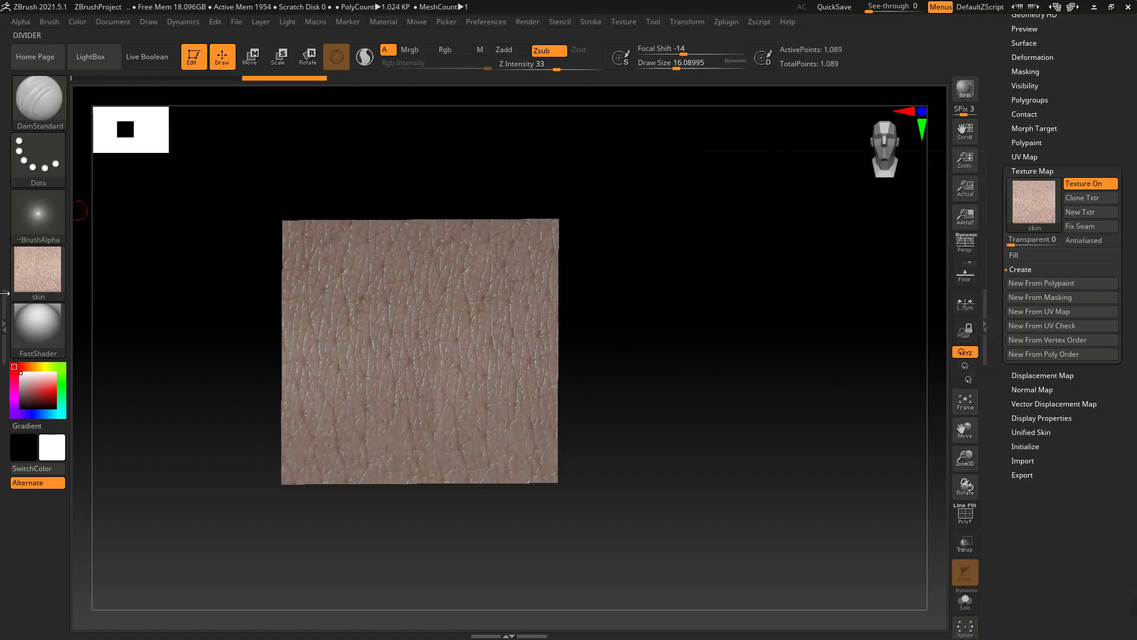
# Review the selected skin texture, toggle the plane's texture map off and on, and examine the skin pattern up close
pyautogui.click(39, 285)
pyautogui.click(337, 282)
pyautogui.click(1021, 218)
pyautogui.moveTo(1025, 215)
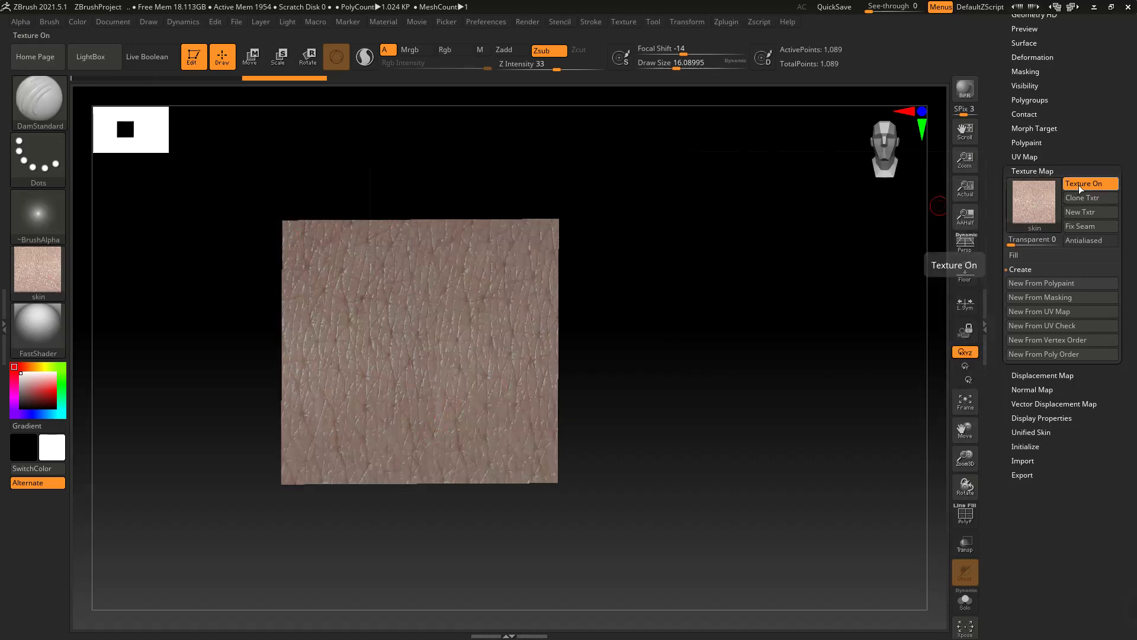
pyautogui.click(1080, 188)
pyautogui.click(1081, 183)
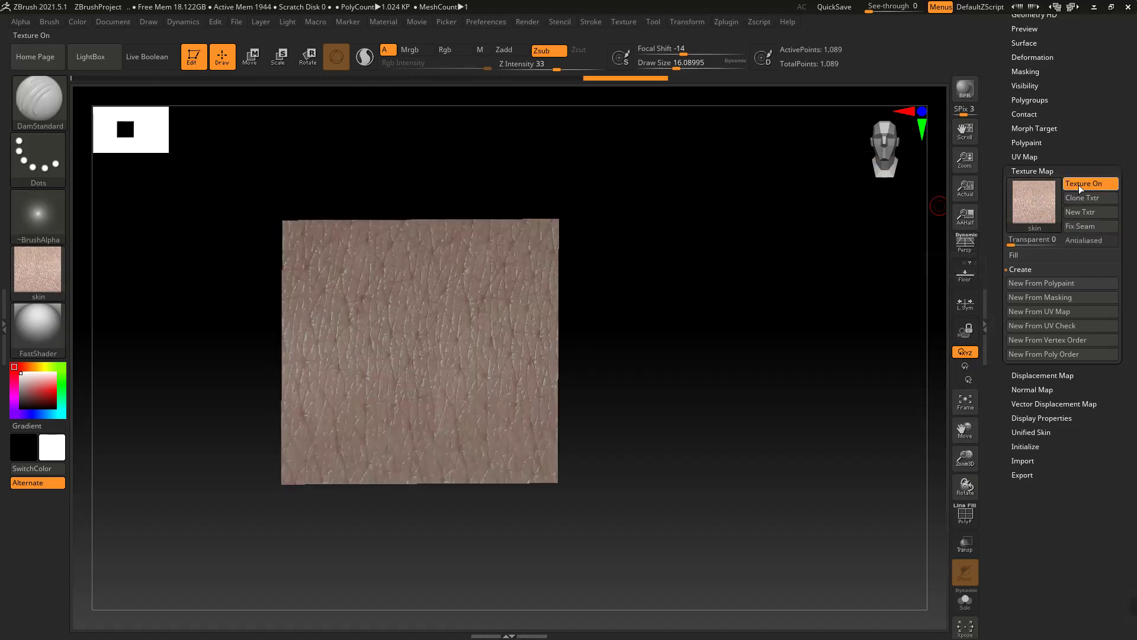
pyautogui.moveTo(508, 355); pyautogui.dragTo(503, 317, button='right')
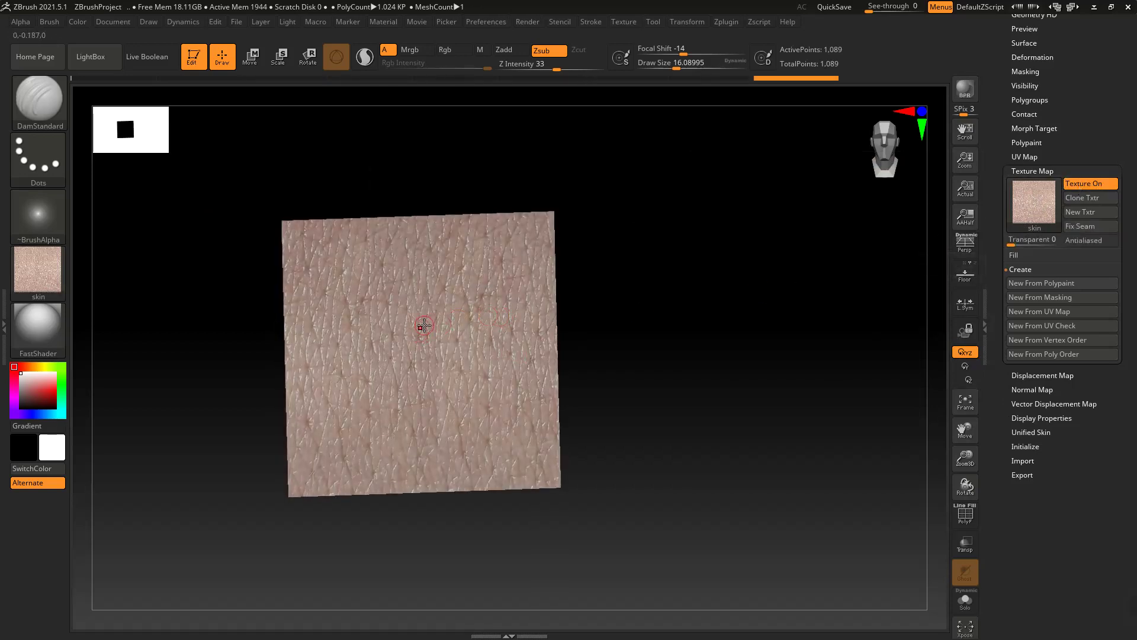
pyautogui.moveTo(425, 325)
pyautogui.keyDown('shift'); pyautogui.mouseDown(button='right')
pyautogui.moveTo(439, 294)
pyautogui.moveTo(432, 421)
pyautogui.mouseUp(button='right'); pyautogui.keyUp('shift')
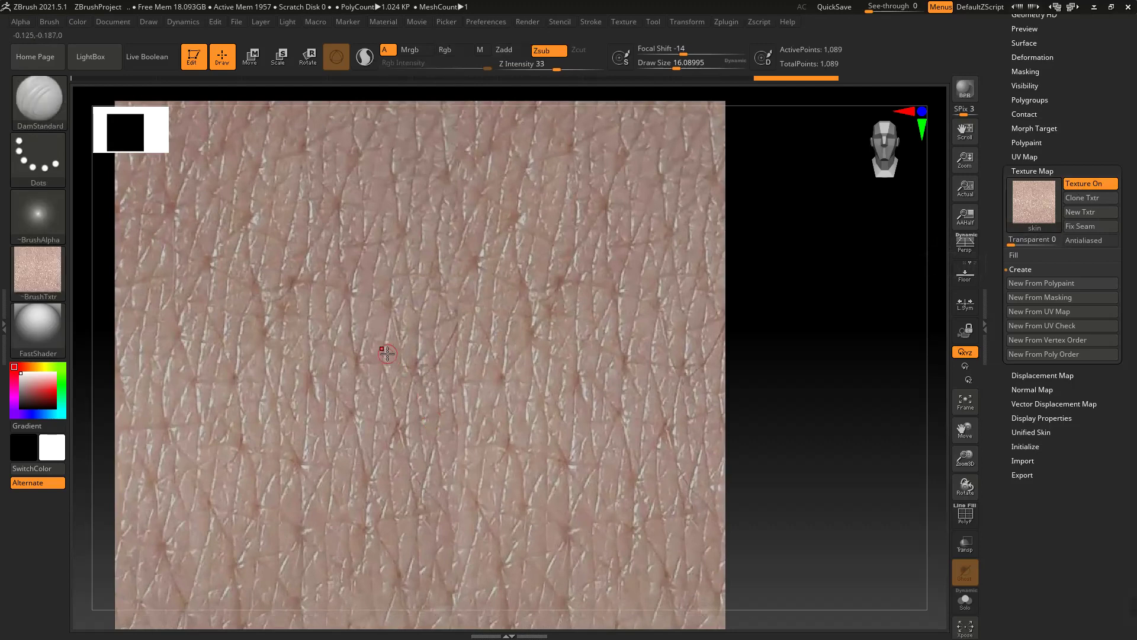
pyautogui.keyDown('alt'); pyautogui.moveTo(388, 354); pyautogui.dragTo(393, 309, button='right'); pyautogui.keyUp('alt')
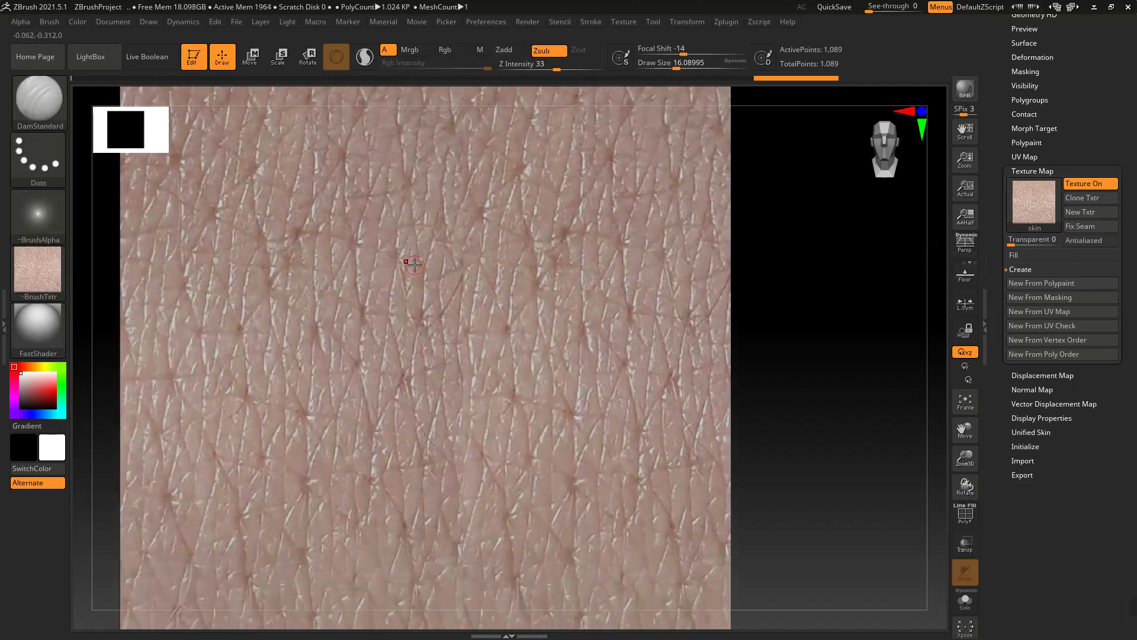
# Subdivide the textured plane five times to subdivision level 6, showing the polyframe while dividing
pyautogui.scroll(6, 1042, 113)
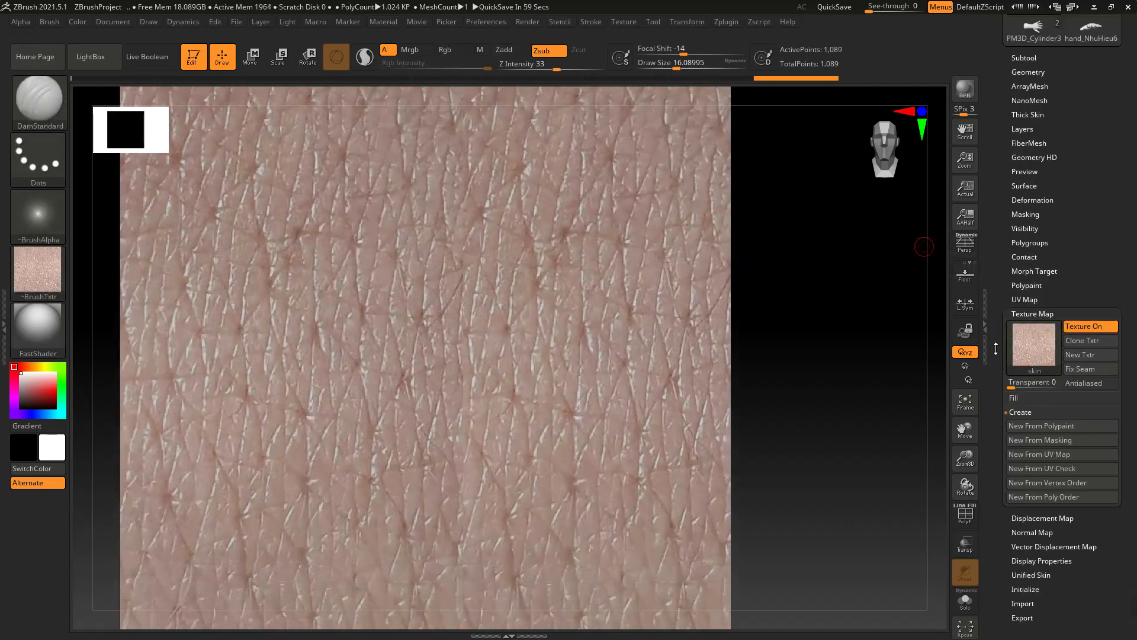
pyautogui.click(1042, 100)
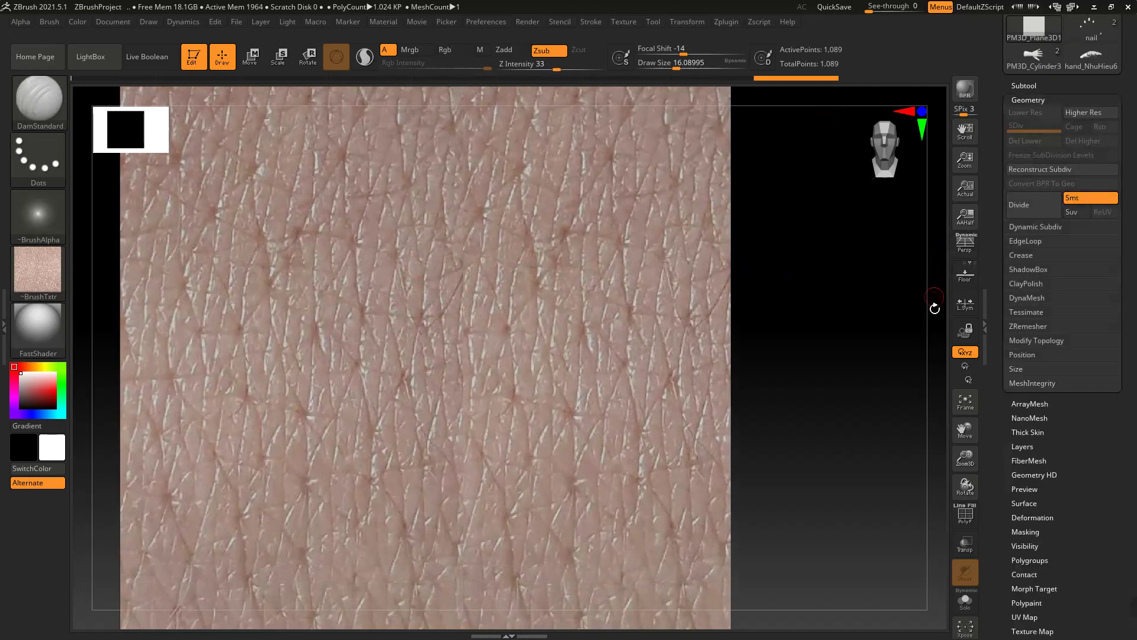
pyautogui.hotkey('shift', 'f')
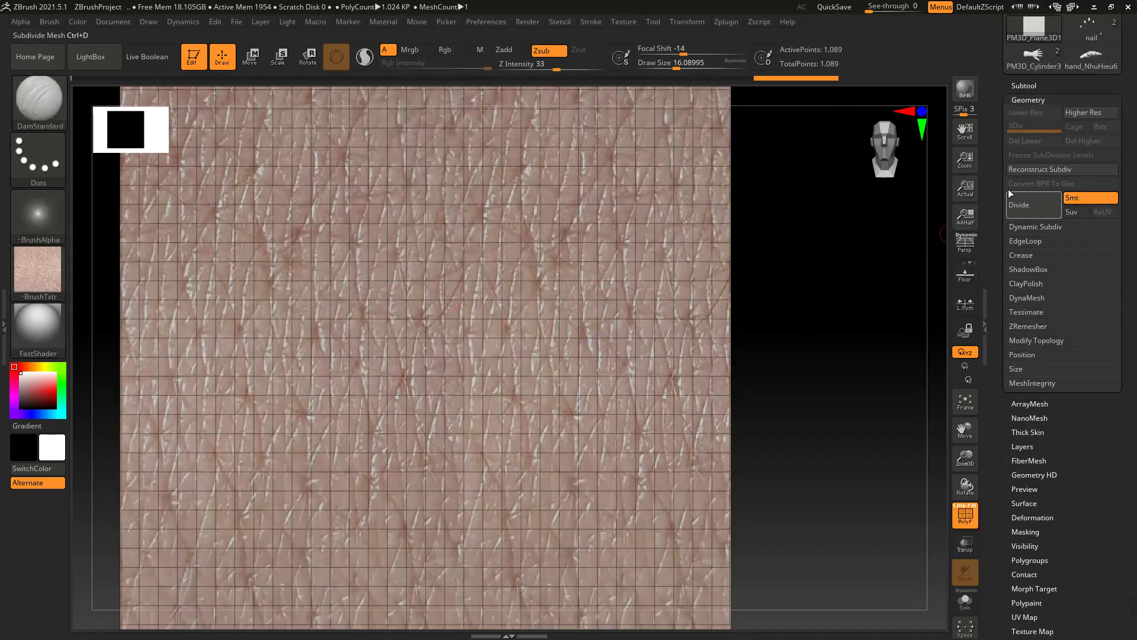
pyautogui.click(1025, 202)
pyautogui.click(1025, 203)
pyautogui.click(1025, 203)
pyautogui.click(1025, 203)
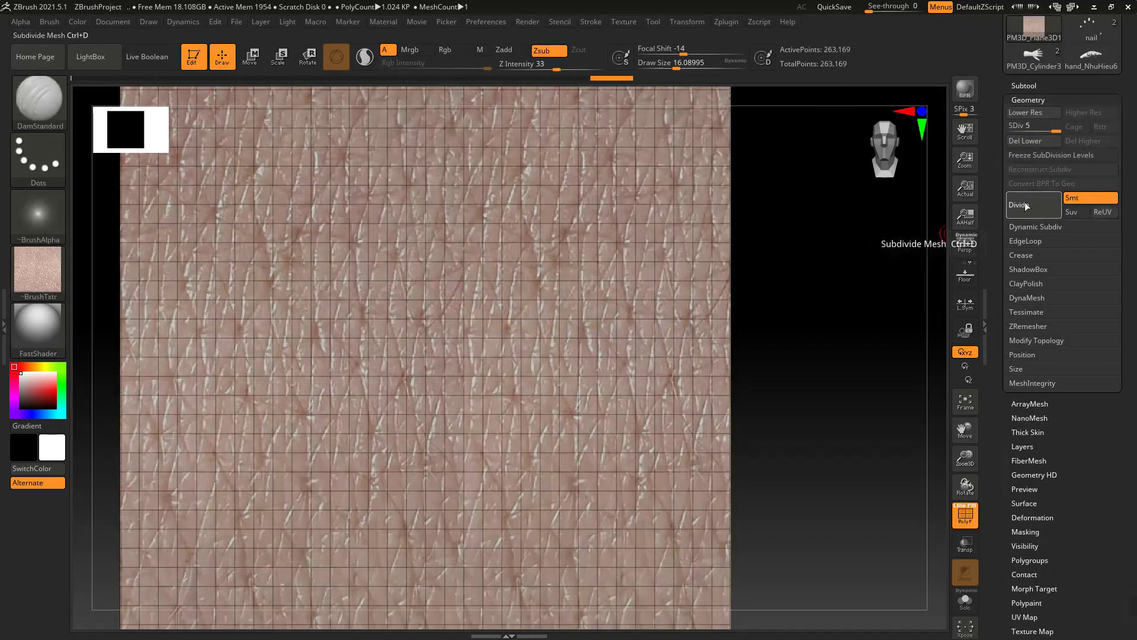
pyautogui.click(1027, 206)
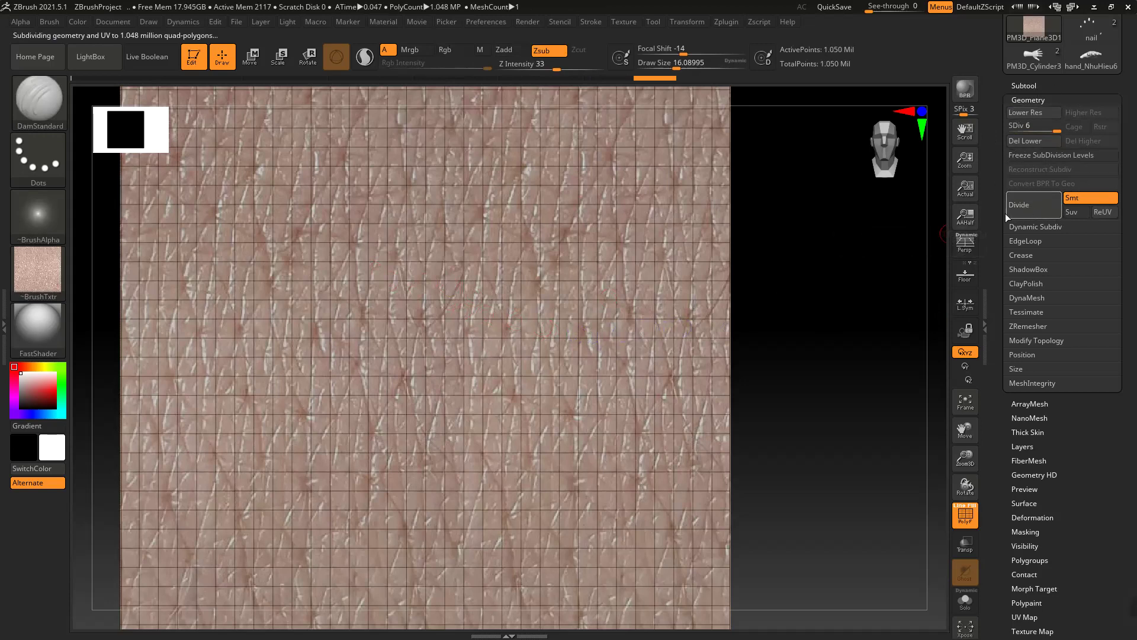
pyautogui.hotkey('shift', 'f')
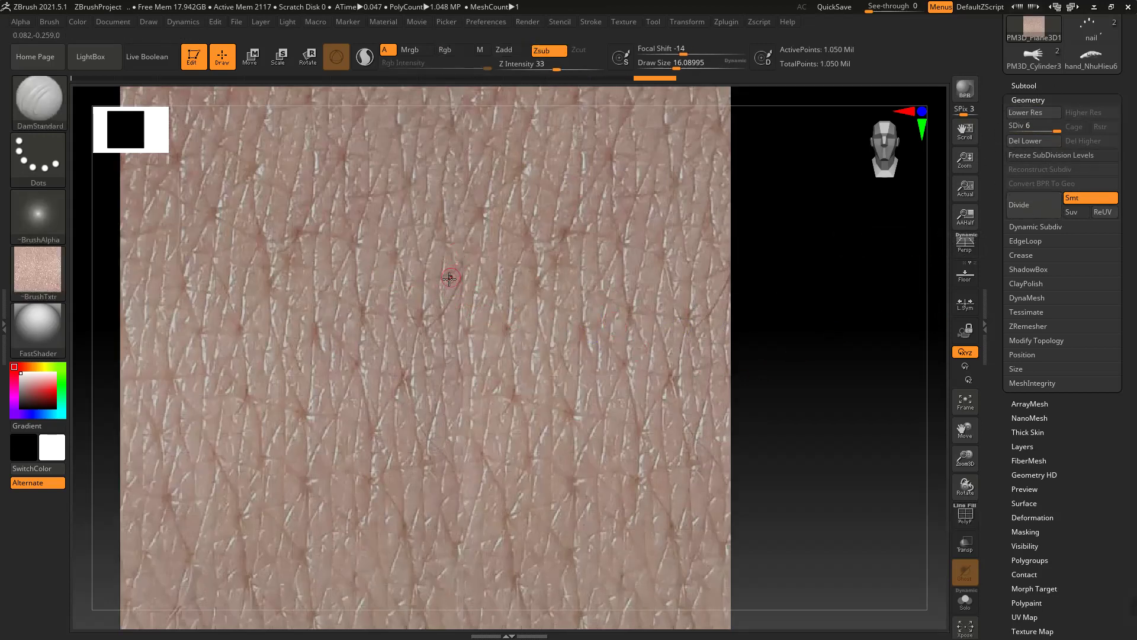
# Choose the ClayBuildup brush and enlarge its draw size to about 46
pyautogui.press('b')
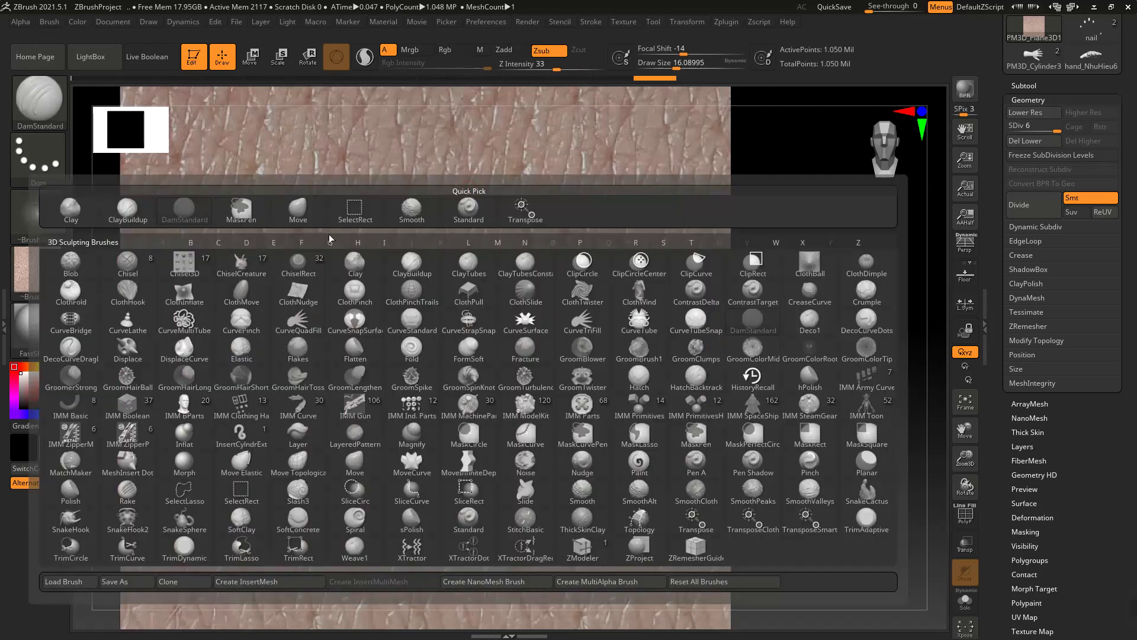
pyautogui.click(128, 208)
pyautogui.press('space')
pyautogui.moveTo(425, 293); pyautogui.dragTo(430, 293)
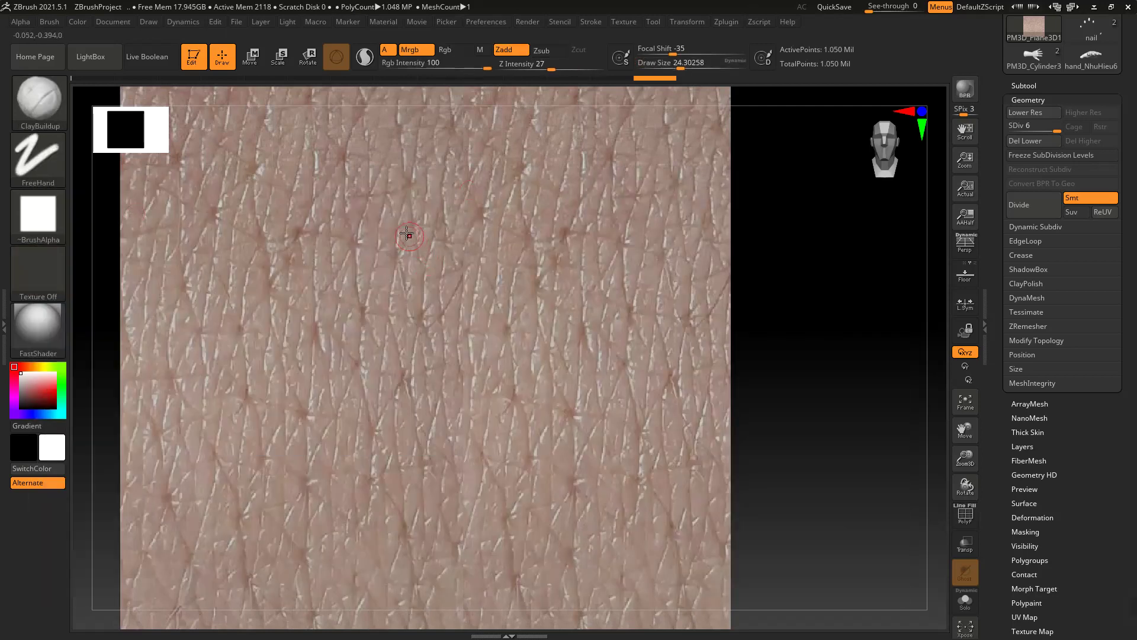
pyautogui.moveTo(414, 257)
pyautogui.mouseDown(button='right')
pyautogui.moveTo(417, 229)
pyautogui.moveTo(437, 219)
pyautogui.moveTo(425, 252)
pyautogui.moveTo(436, 287)
pyautogui.moveTo(433, 221)
pyautogui.moveTo(427, 250)
pyautogui.mouseUp(button='right')
pyautogui.press('space')
pyautogui.moveTo(426, 250); pyautogui.dragTo(434, 250)
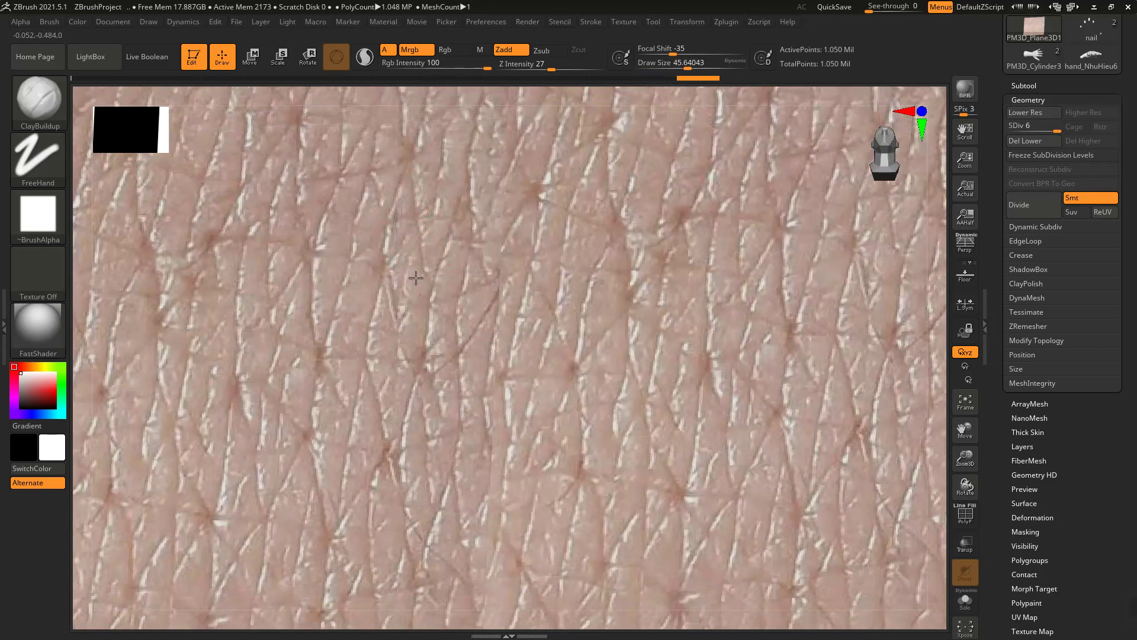
# Examine the textured plane from several angles and change its material from FastShader to BasicMaterial2
pyautogui.moveTo(450, 279); pyautogui.dragTo(475, 305, button='right')
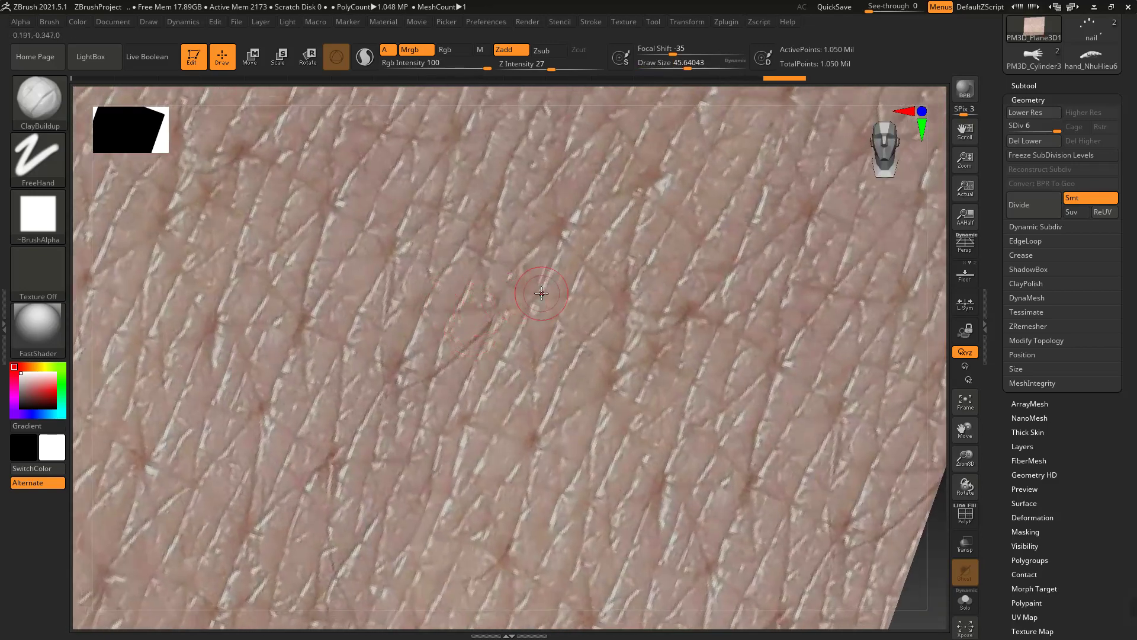
pyautogui.keyDown('shift'); pyautogui.moveTo(788, 414); pyautogui.dragTo(735, 424, button='right'); pyautogui.keyUp('shift')
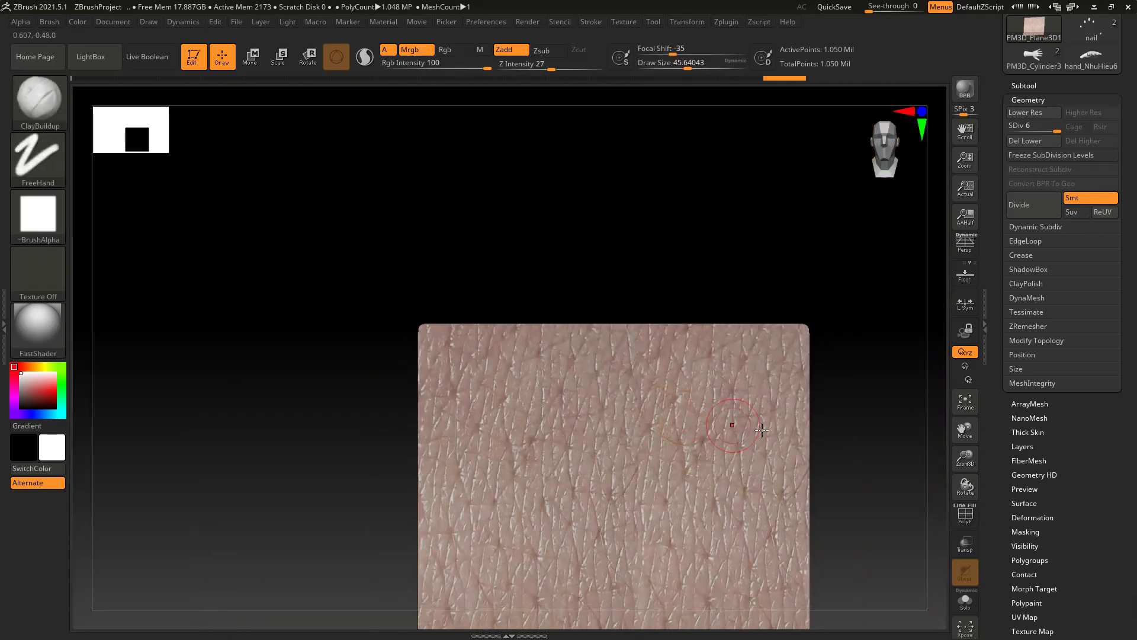
pyautogui.keyDown('alt'); pyautogui.moveTo(786, 472); pyautogui.dragTo(720, 359, button='right'); pyautogui.keyUp('alt')
pyautogui.keyDown('ctrl'); pyautogui.moveTo(721, 358); pyautogui.dragTo(793, 430, button='right'); pyautogui.keyUp('ctrl')
pyautogui.press('ctrl')
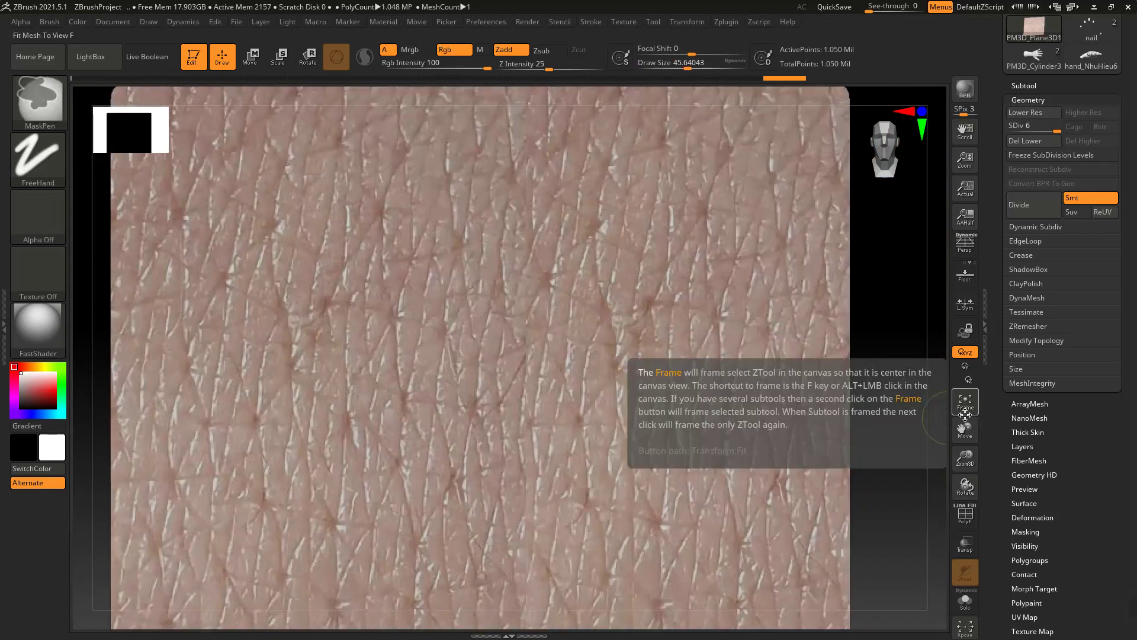
pyautogui.moveTo(520, 330)
pyautogui.keyDown('ctrl'); pyautogui.mouseDown(button='right')
pyautogui.moveTo(464, 315)
pyautogui.moveTo(490, 264)
pyautogui.moveTo(413, 352)
pyautogui.mouseUp(button='right'); pyautogui.keyUp('ctrl')
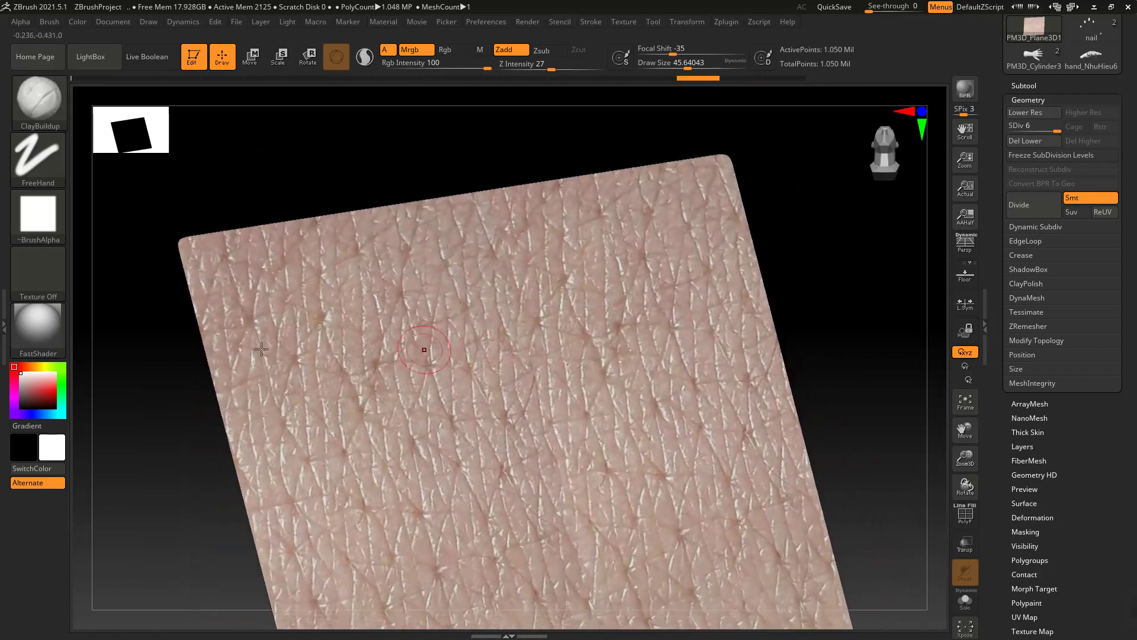
pyautogui.click(66, 334)
pyautogui.click(225, 484)
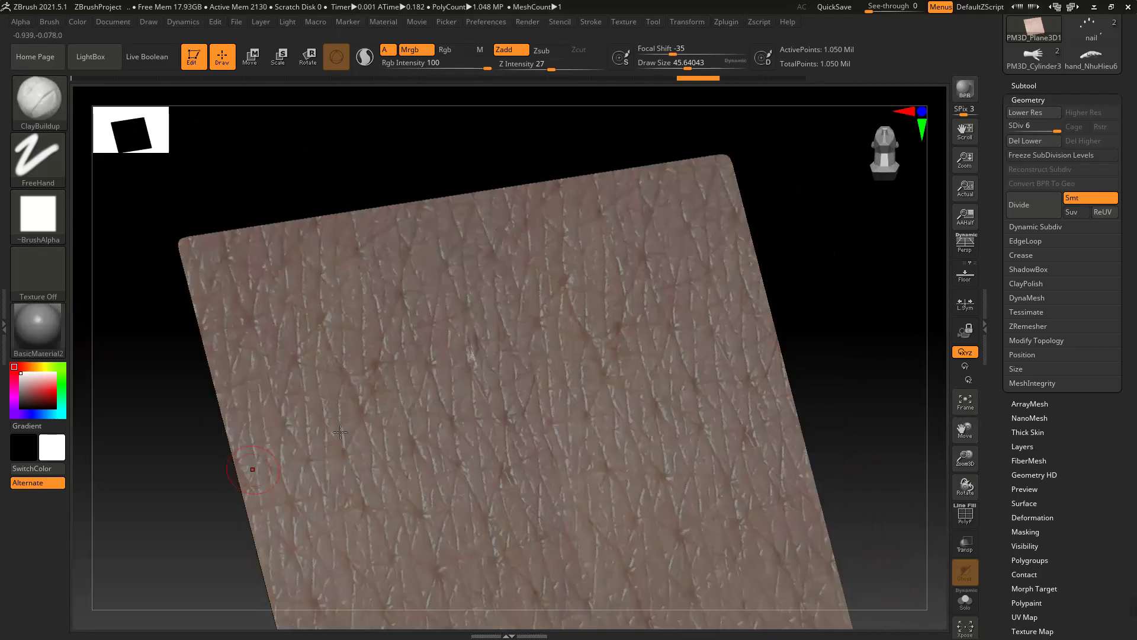
# Build up raised ClayBuildup strokes between the skin creases near the middle of the textured plane
pyautogui.moveTo(458, 370)
pyautogui.mouseDown(button='right')
pyautogui.moveTo(439, 406)
pyautogui.moveTo(457, 386)
pyautogui.moveTo(446, 351)
pyautogui.mouseUp(button='right')
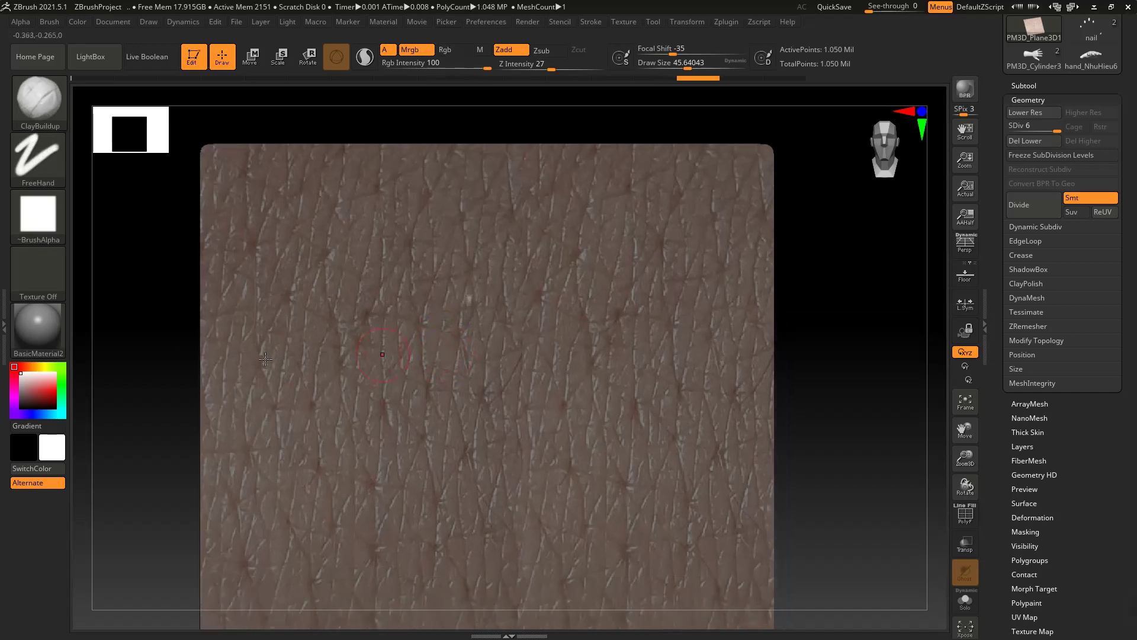
pyautogui.keyDown('ctrl'); pyautogui.moveTo(547, 312); pyautogui.dragTo(544, 371, button='right'); pyautogui.keyUp('ctrl')
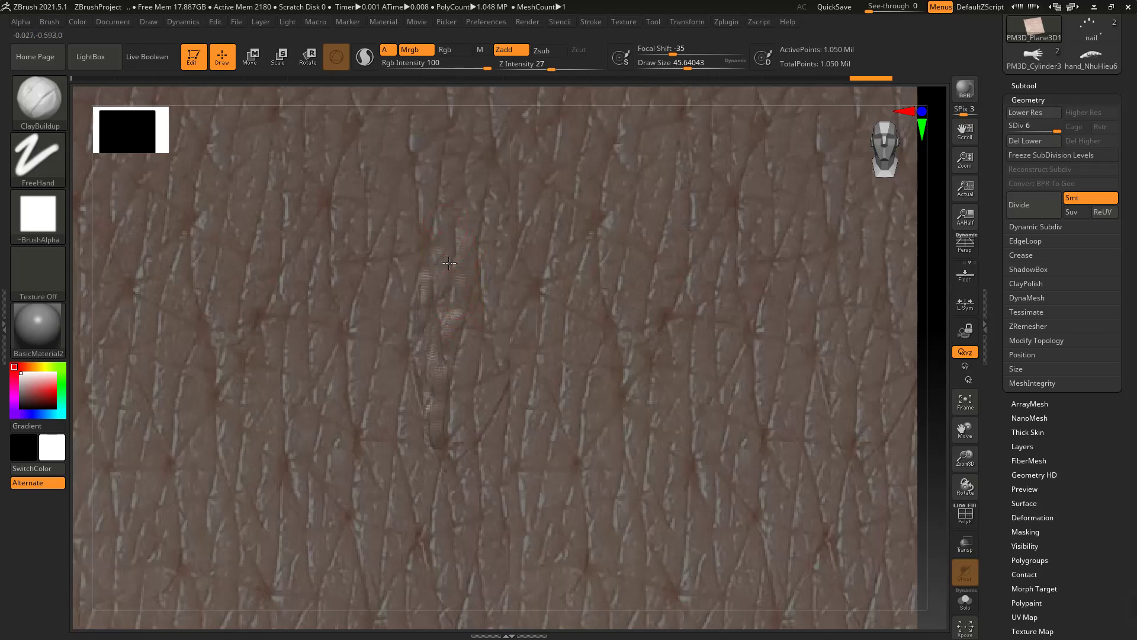
pyautogui.keyDown('alt'); pyautogui.moveTo(449, 263); pyautogui.dragTo(441, 302, button='right'); pyautogui.keyUp('alt')
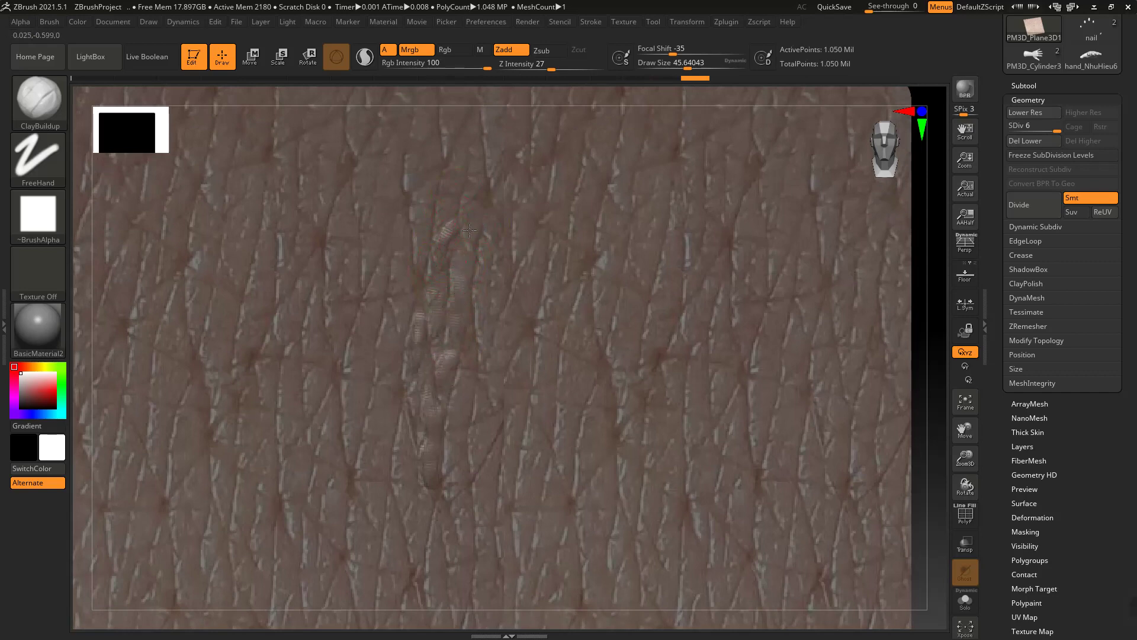
# Set the brush's focal shift to 1, extend the raised strokes toward the plane's upper edge and smooth the bumps
pyautogui.press('space')
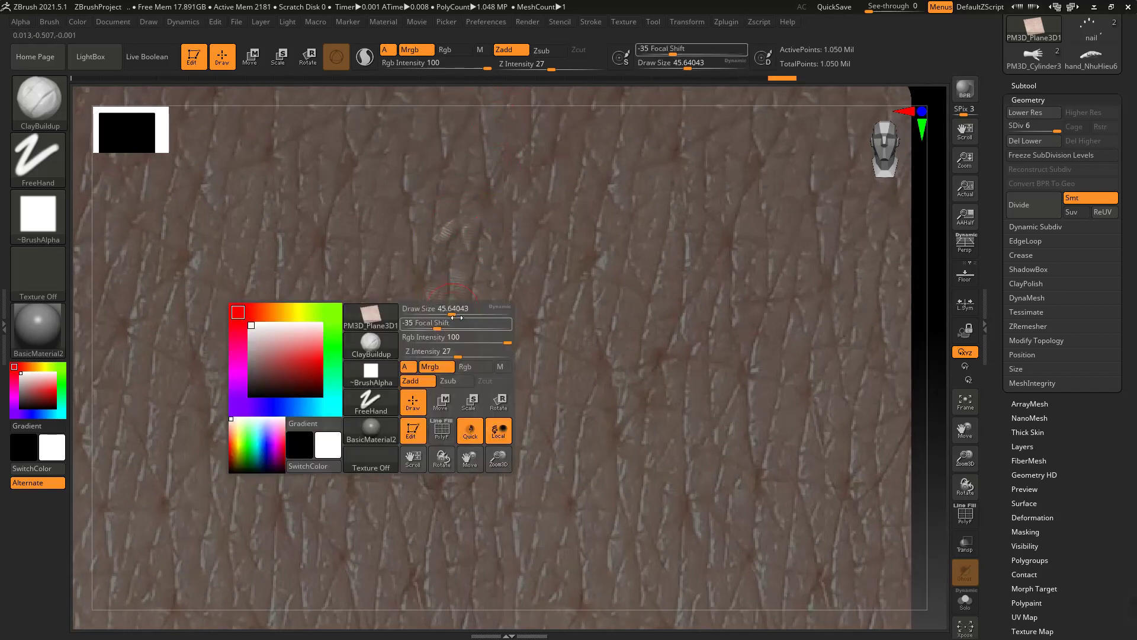
pyautogui.moveTo(437, 327); pyautogui.dragTo(458, 327)
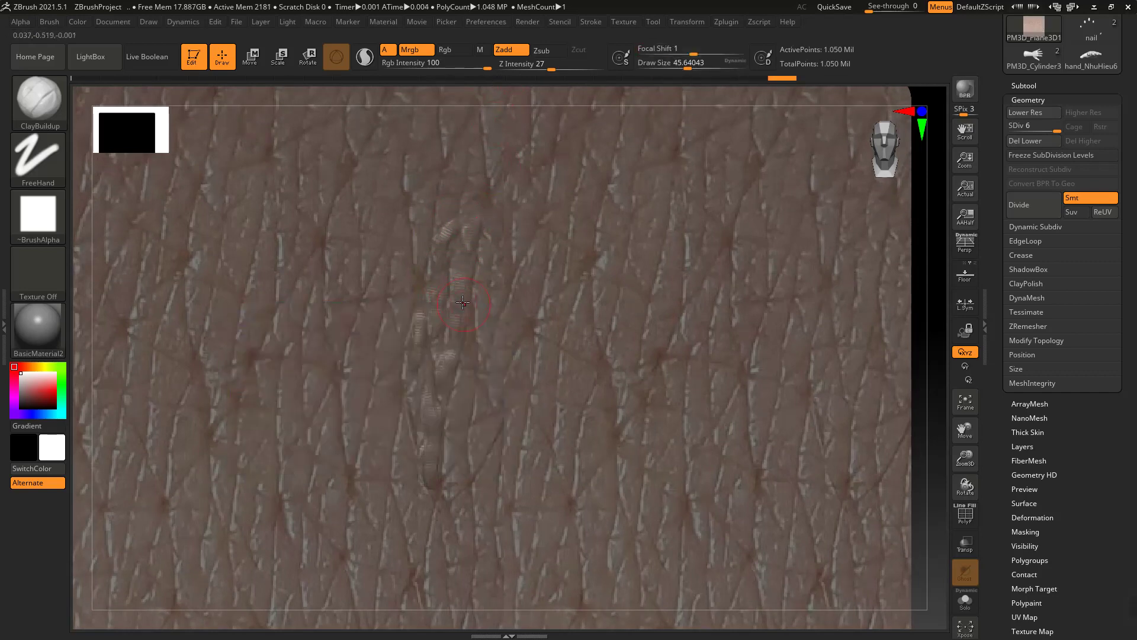
pyautogui.keyDown('alt'); pyautogui.moveTo(449, 172); pyautogui.dragTo(428, 250, button='right'); pyautogui.keyUp('alt')
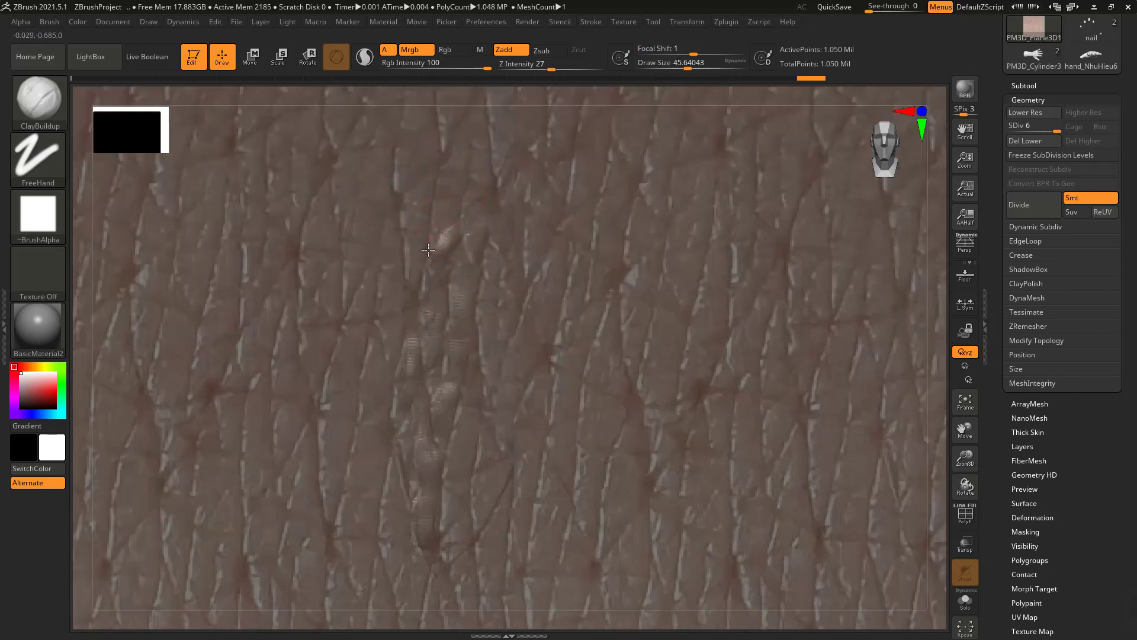
pyautogui.moveTo(445, 219); pyautogui.dragTo(448, 225)
pyautogui.keyDown('shift'); pyautogui.moveTo(472, 158); pyautogui.dragTo(446, 218); pyautogui.keyUp('shift')
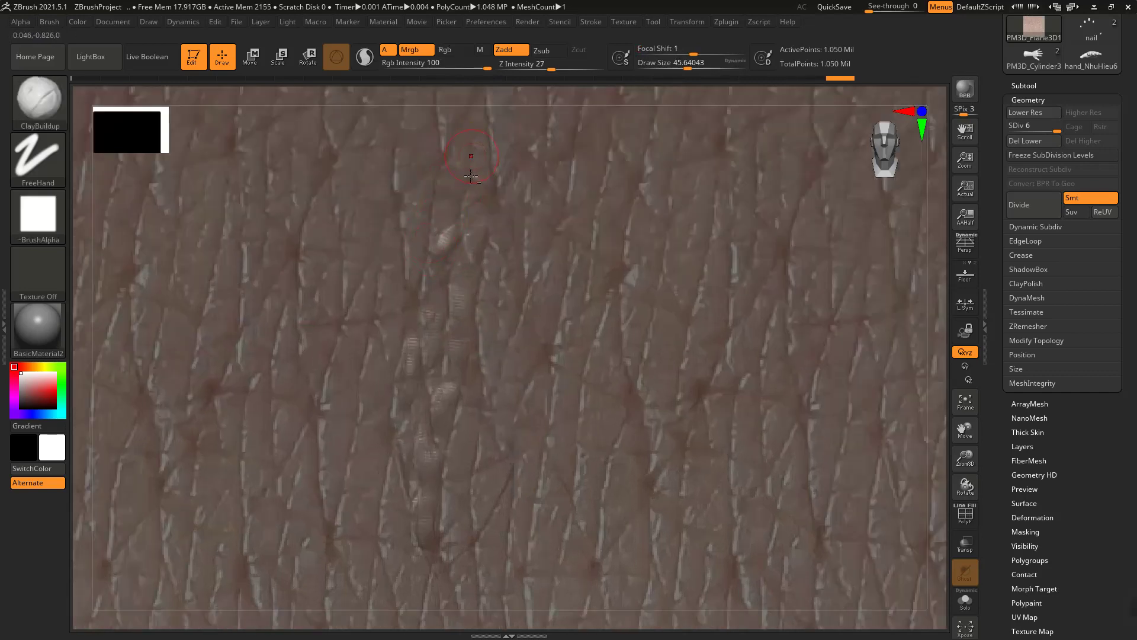
pyautogui.keyDown('alt'); pyautogui.moveTo(446, 206); pyautogui.dragTo(416, 267, button='right'); pyautogui.keyUp('alt')
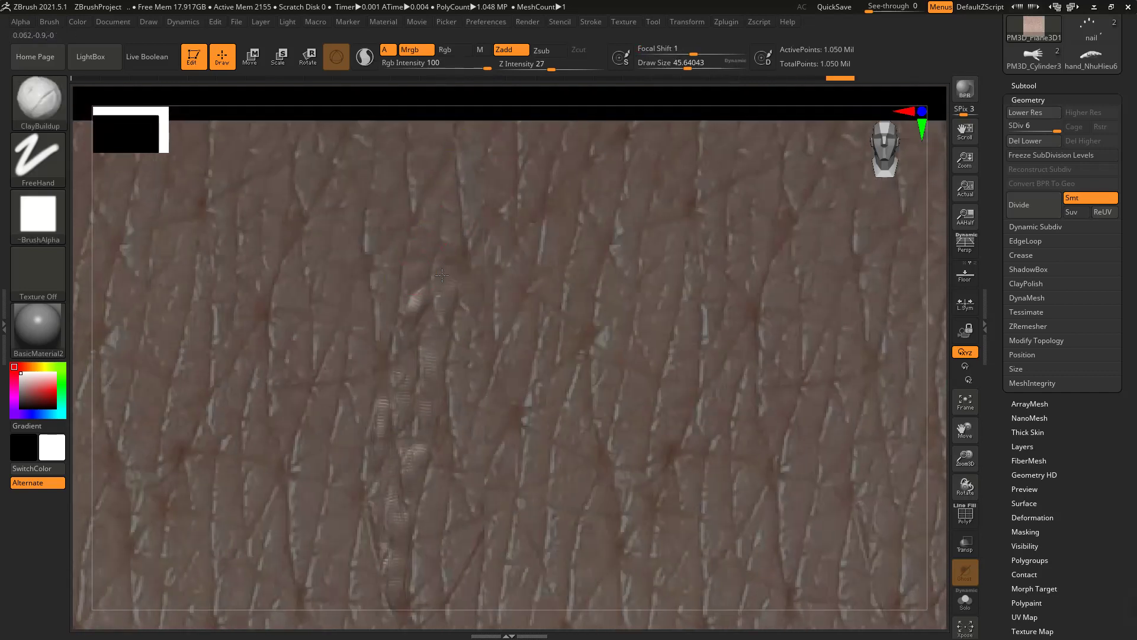
pyautogui.press('shift')
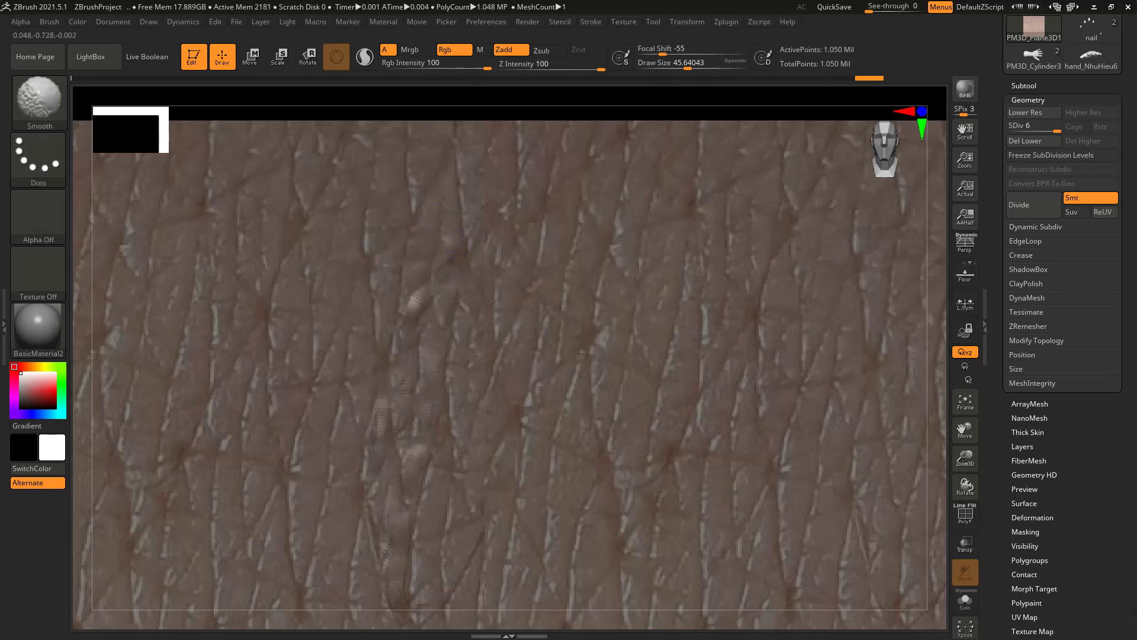
# Continue building up skin bumps below and beside the existing strokes, following the texture's cells, and undo the stray stroke
pyautogui.keyDown('alt'); pyautogui.moveTo(403, 526); pyautogui.dragTo(407, 448, button='right'); pyautogui.keyUp('alt')
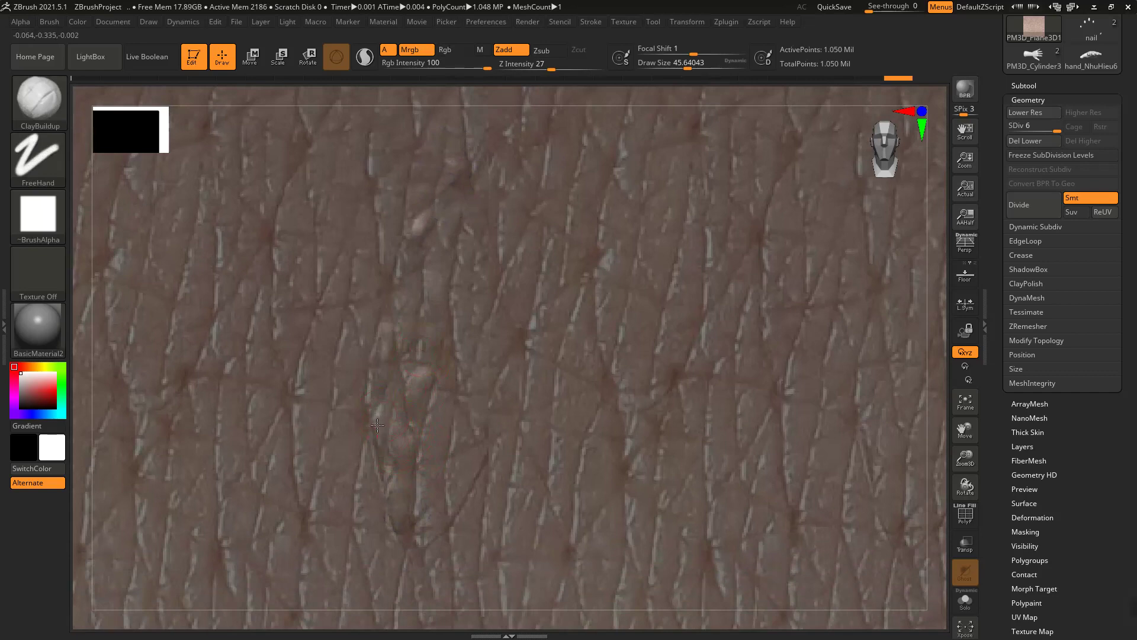
pyautogui.moveTo(378, 425)
pyautogui.mouseDown()
pyautogui.moveTo(387, 474)
pyautogui.moveTo(373, 500)
pyautogui.mouseUp()
pyautogui.keyDown('alt'); pyautogui.moveTo(377, 490); pyautogui.dragTo(374, 416, button='right'); pyautogui.keyUp('alt')
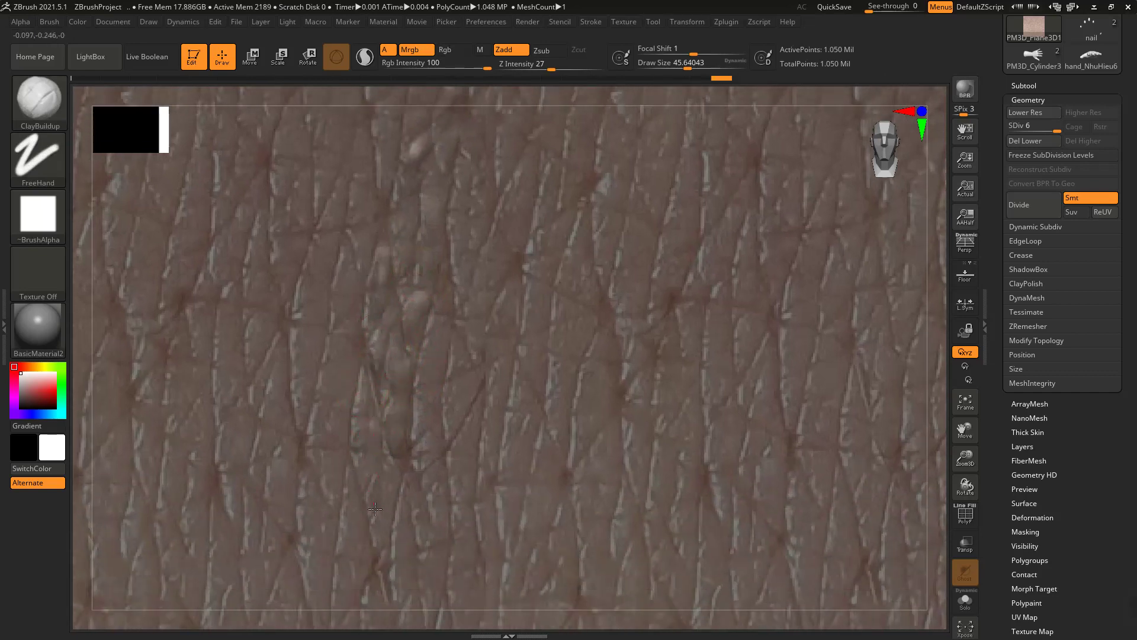
pyautogui.moveTo(391, 484); pyautogui.dragTo(389, 494)
pyautogui.hotkey('ctrl', 'z')
pyautogui.moveTo(360, 369); pyautogui.dragTo(362, 391)
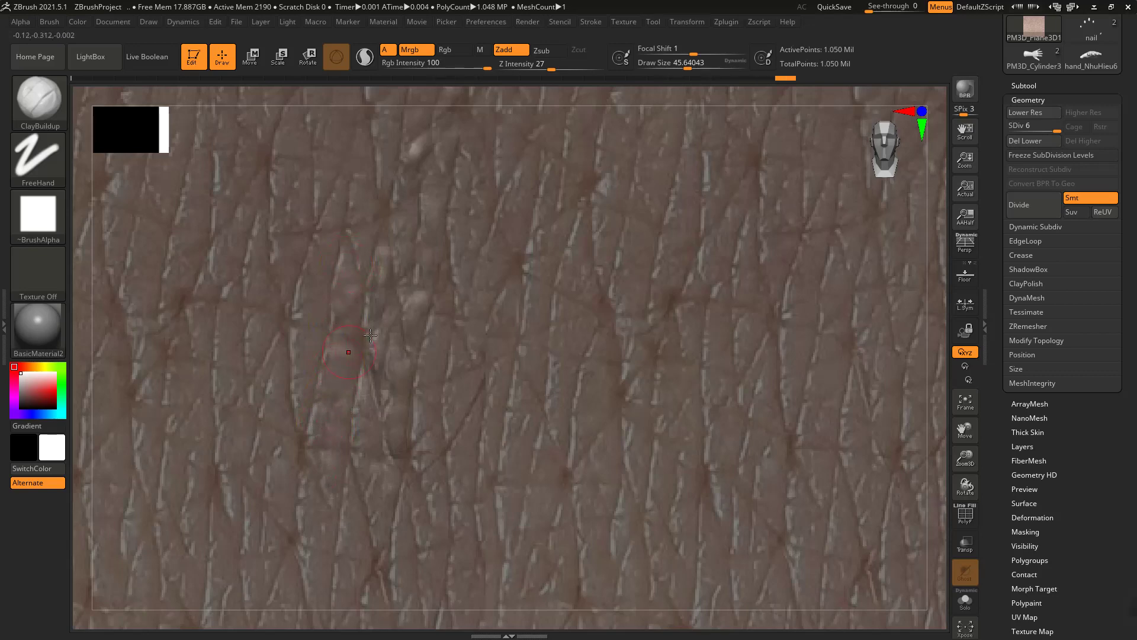
# Choose the DamStandard brush and carve creases between the raised skin bumps along the texture's dark lines
pyautogui.press('b')
pyautogui.press('d')
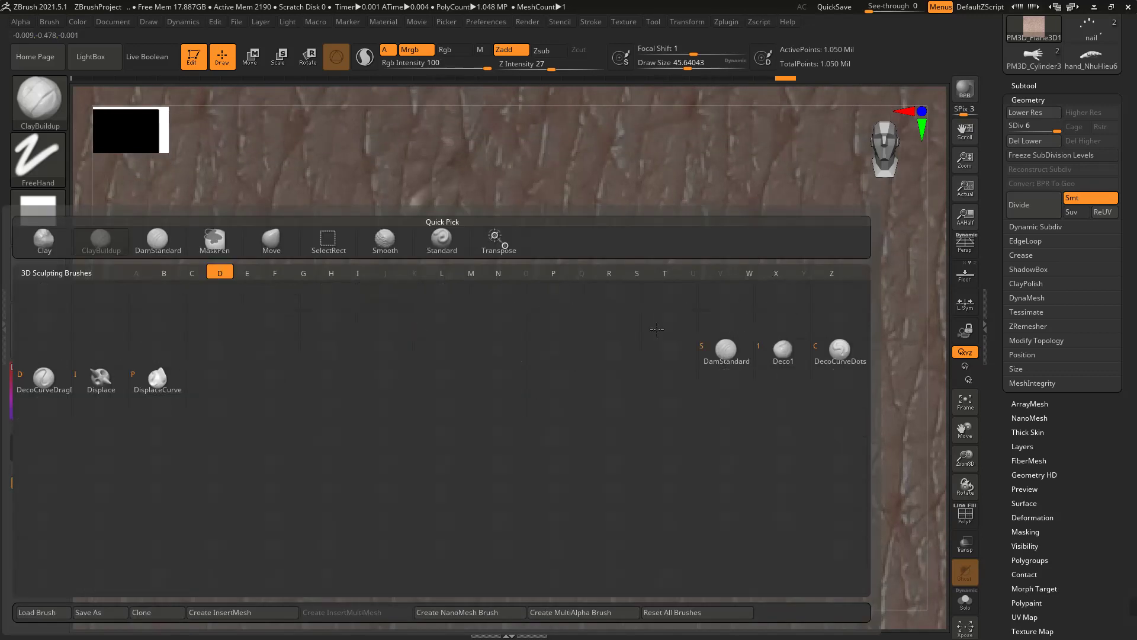
pyautogui.click(726, 349)
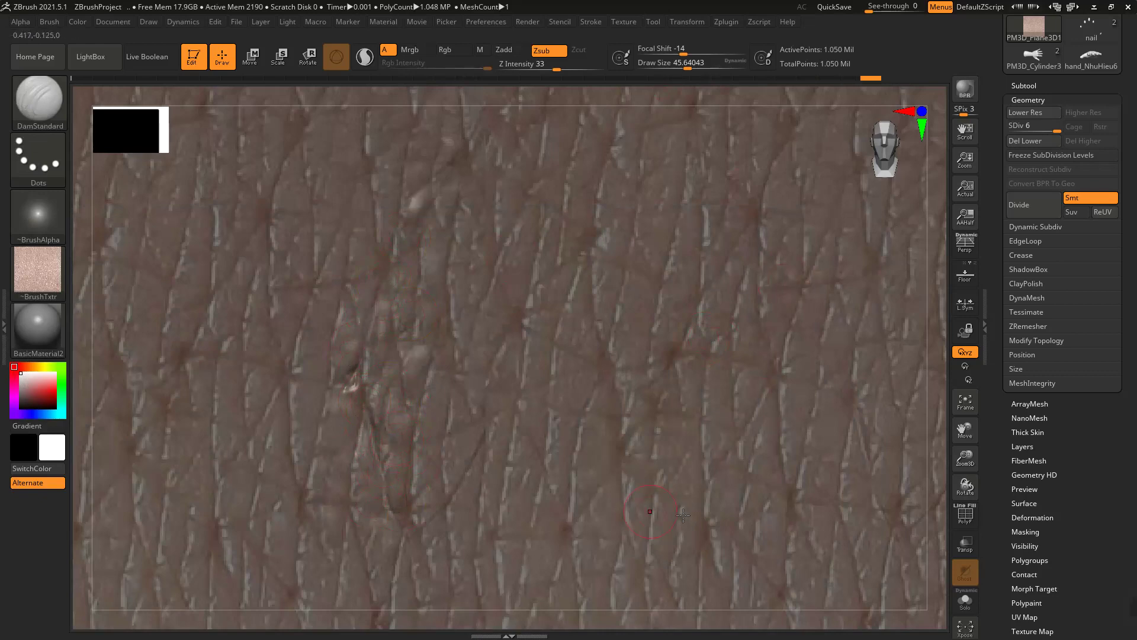
# Turn off the plane's texture map and inspect the bare sculpted skin relief
pyautogui.moveTo(1090, 577); pyautogui.dragTo(1089, 525)
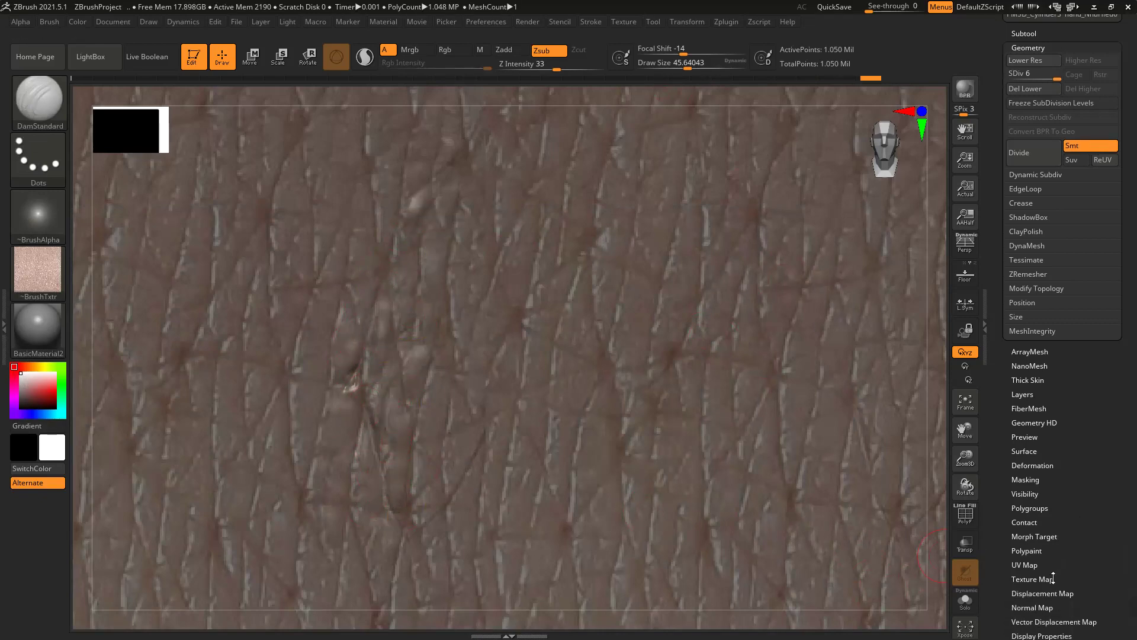
pyautogui.click(1032, 578)
pyautogui.click(1089, 302)
pyautogui.press('ctrl')
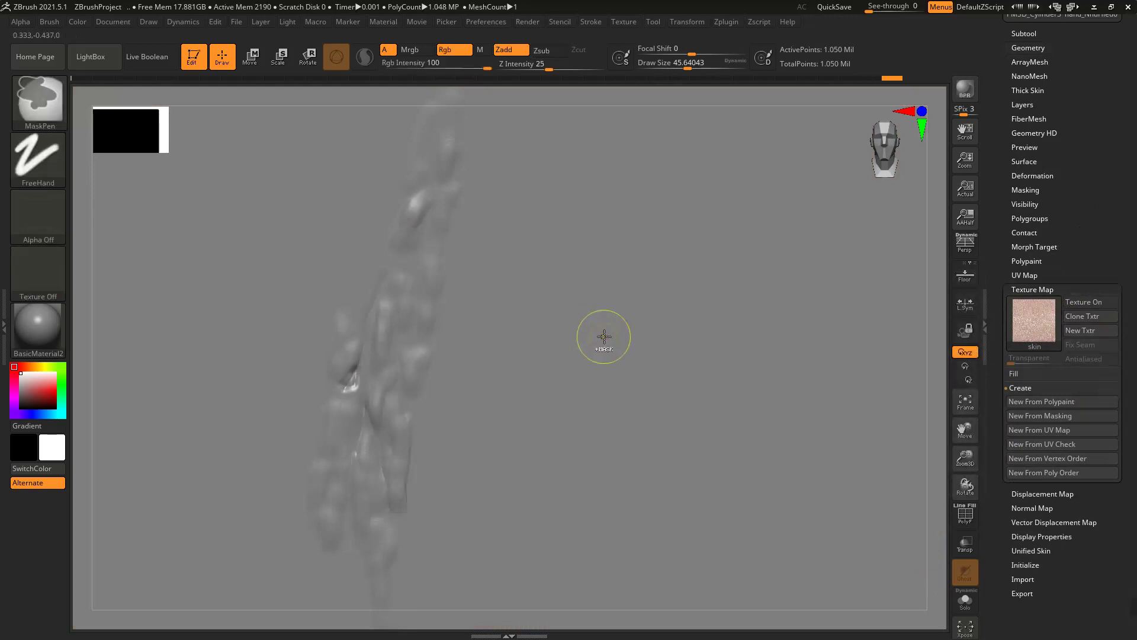
pyautogui.moveTo(603, 336)
pyautogui.keyDown('ctrl'); pyautogui.mouseDown(button='right')
pyautogui.moveTo(498, 336)
pyautogui.moveTo(495, 262)
pyautogui.moveTo(550, 329)
pyautogui.moveTo(556, 367)
pyautogui.moveTo(555, 323)
pyautogui.moveTo(521, 407)
pyautogui.mouseUp(button='right'); pyautogui.keyUp('ctrl')
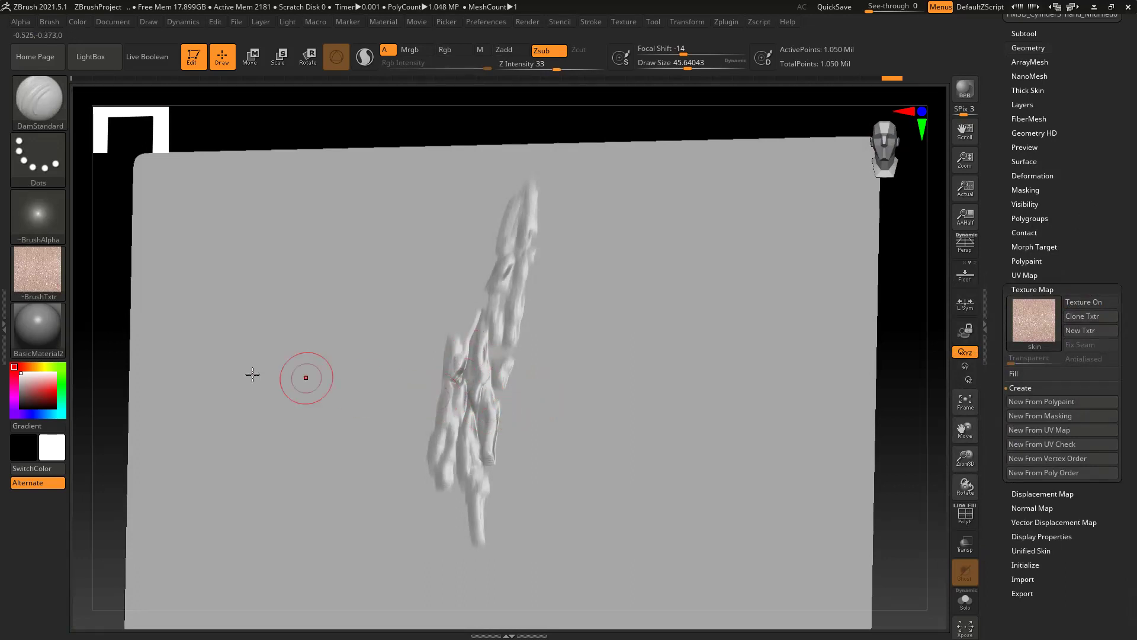
pyautogui.keyDown('shift'); pyautogui.moveTo(430, 333); pyautogui.dragTo(442, 358, button='right'); pyautogui.keyUp('shift')
pyautogui.keyDown('alt'); pyautogui.moveTo(528, 324); pyautogui.dragTo(525, 283, button='right'); pyautogui.keyUp('alt')
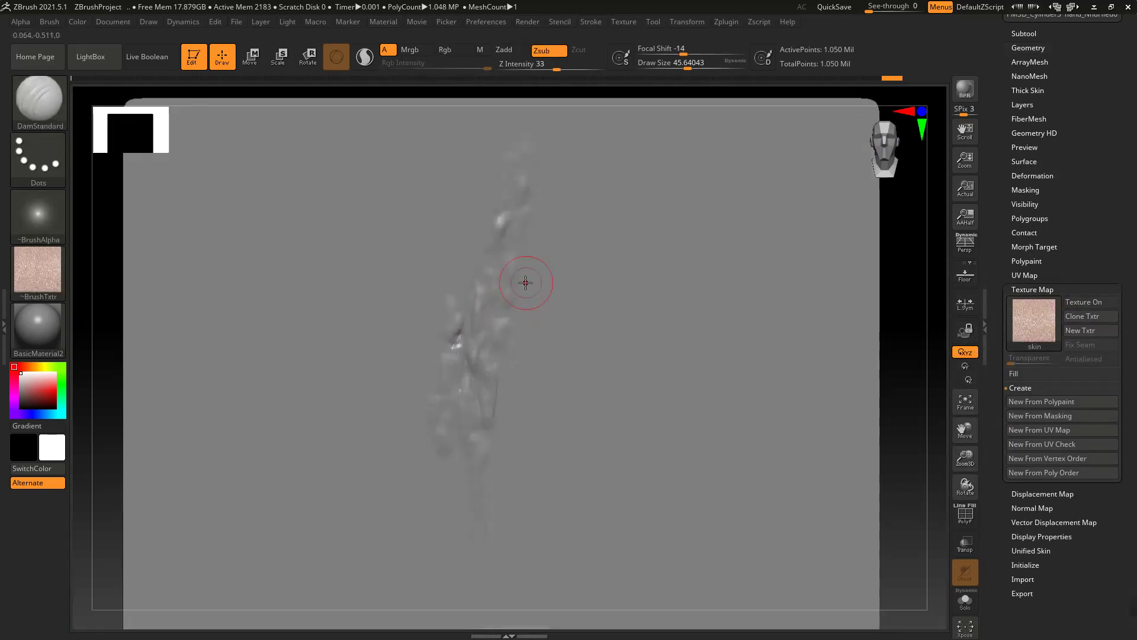
pyautogui.moveTo(398, 324)
pyautogui.keyDown('alt'); pyautogui.mouseDown(button='right')
pyautogui.moveTo(393, 296)
pyautogui.moveTo(404, 325)
pyautogui.mouseUp(button='right'); pyautogui.keyUp('alt')
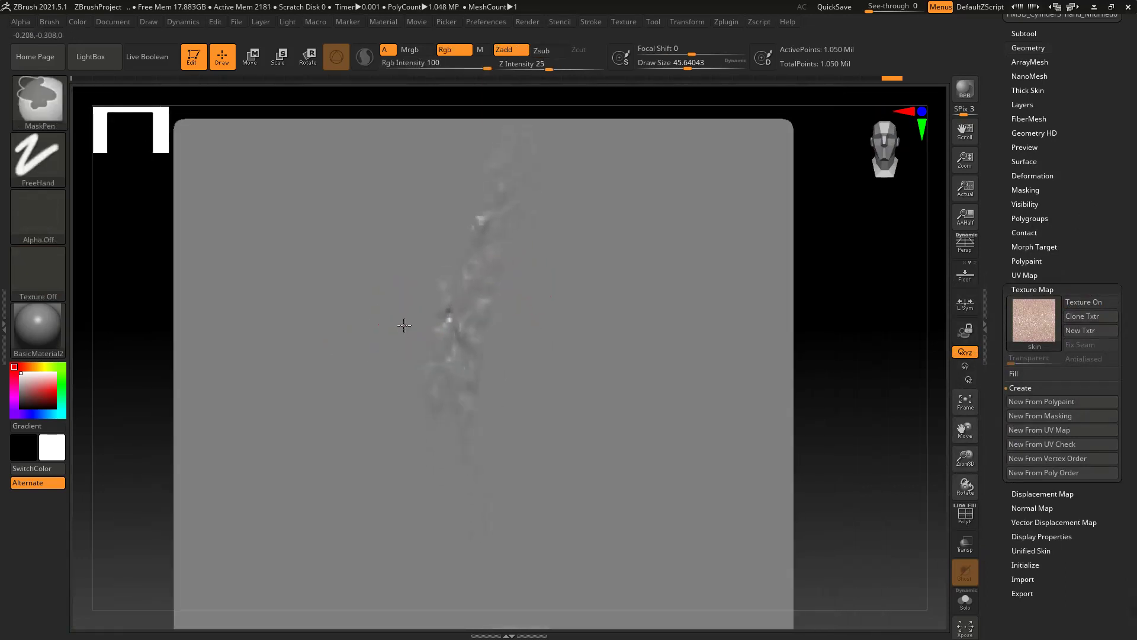
# Switch to the Microsoft Edge browser and search the web for "zbrush how to make alpha"
pyautogui.press('super')
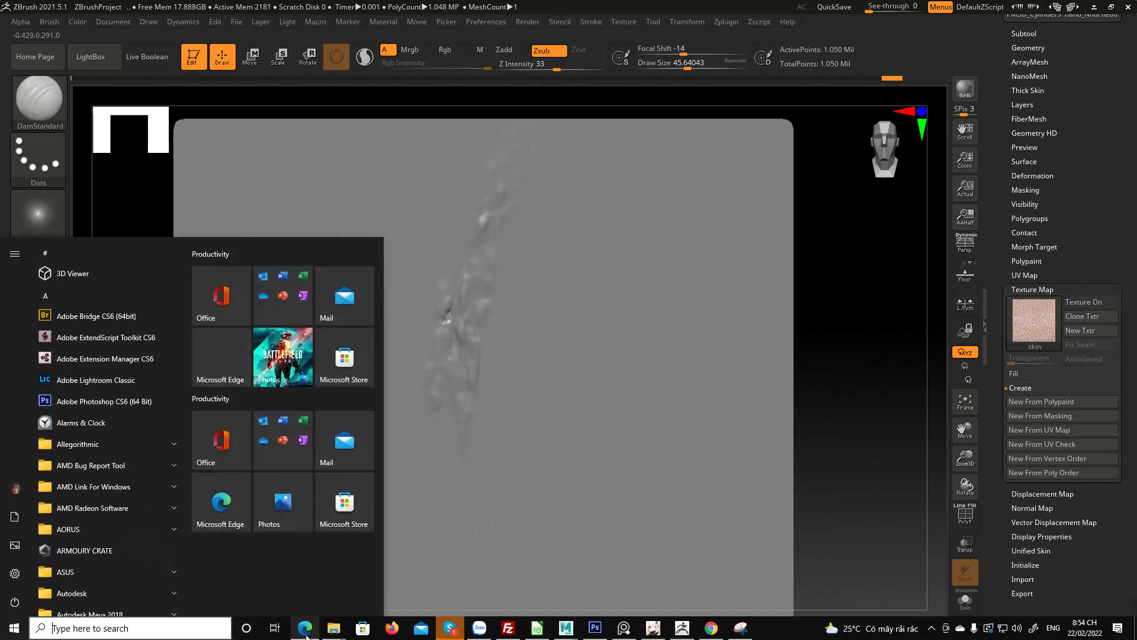
pyautogui.press('super')
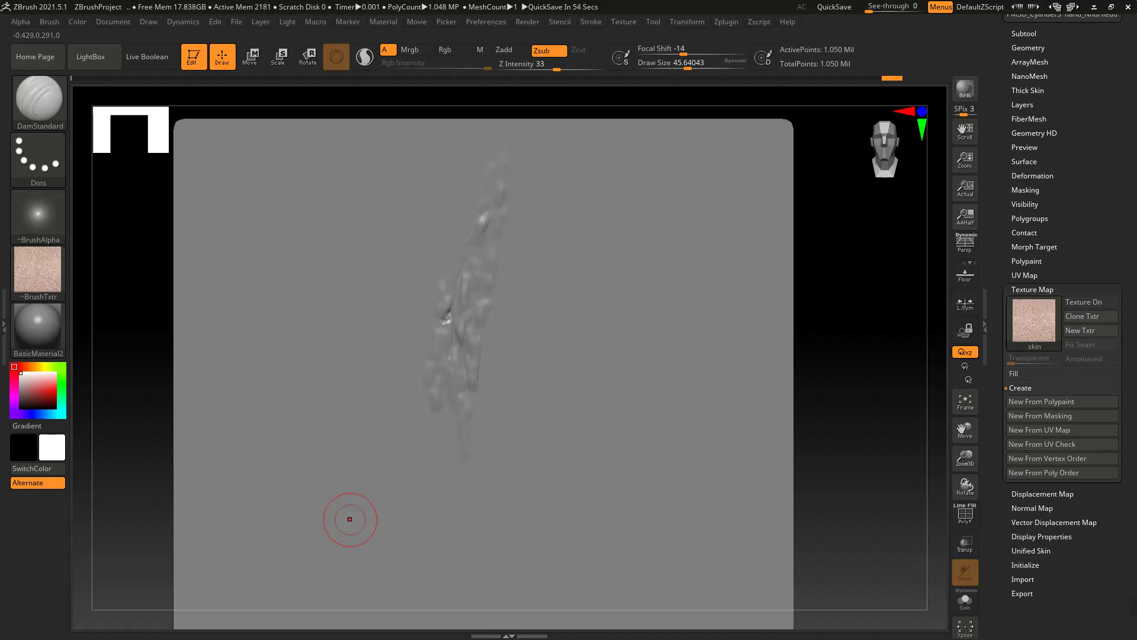
pyautogui.hotkey('alt', 'Tab')
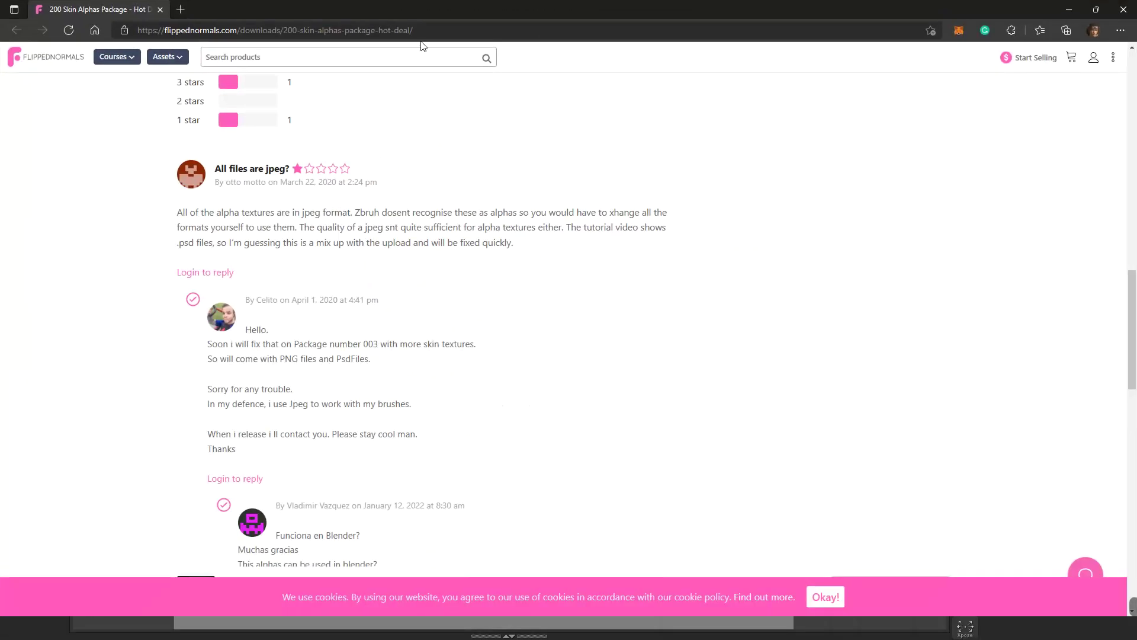
pyautogui.click(434, 34)
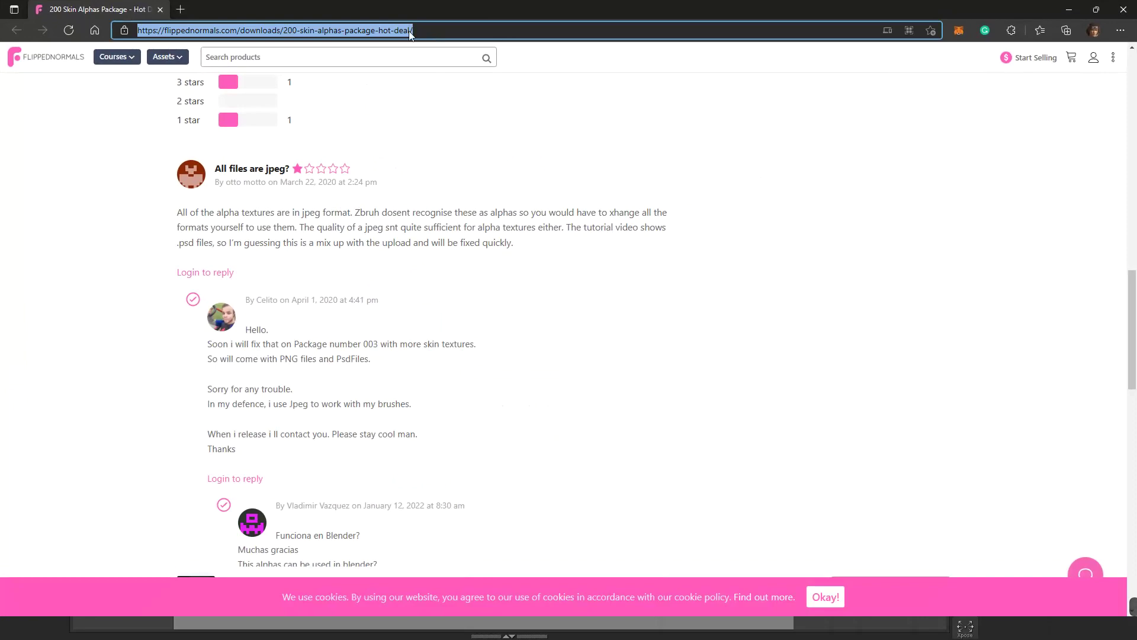
pyautogui.write('Zbrush how to')
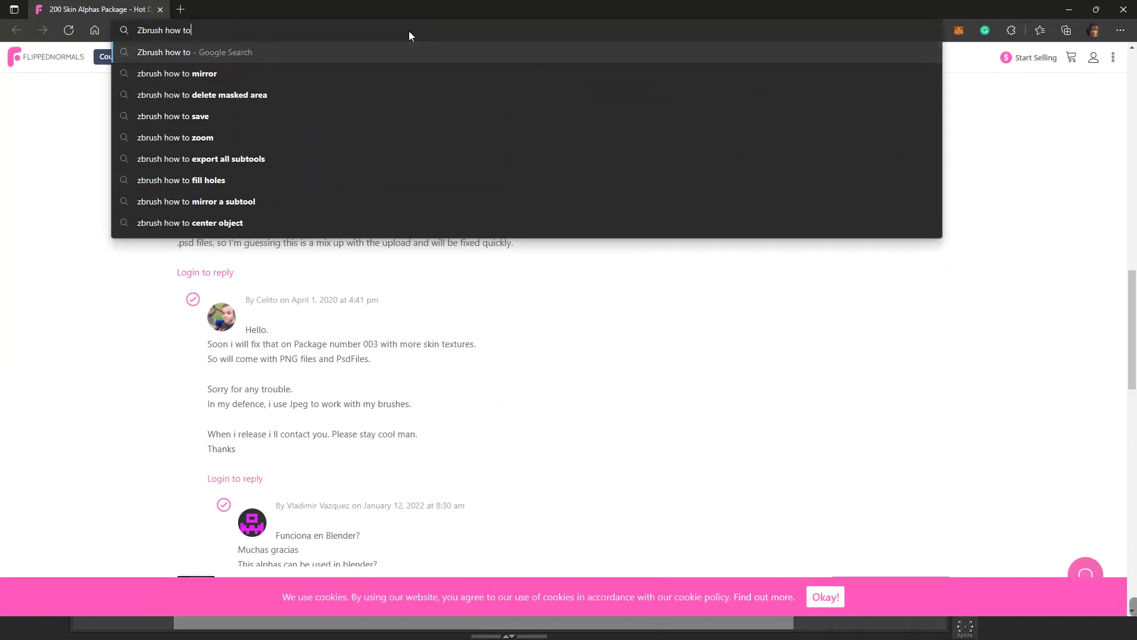
pyautogui.write(' mak')
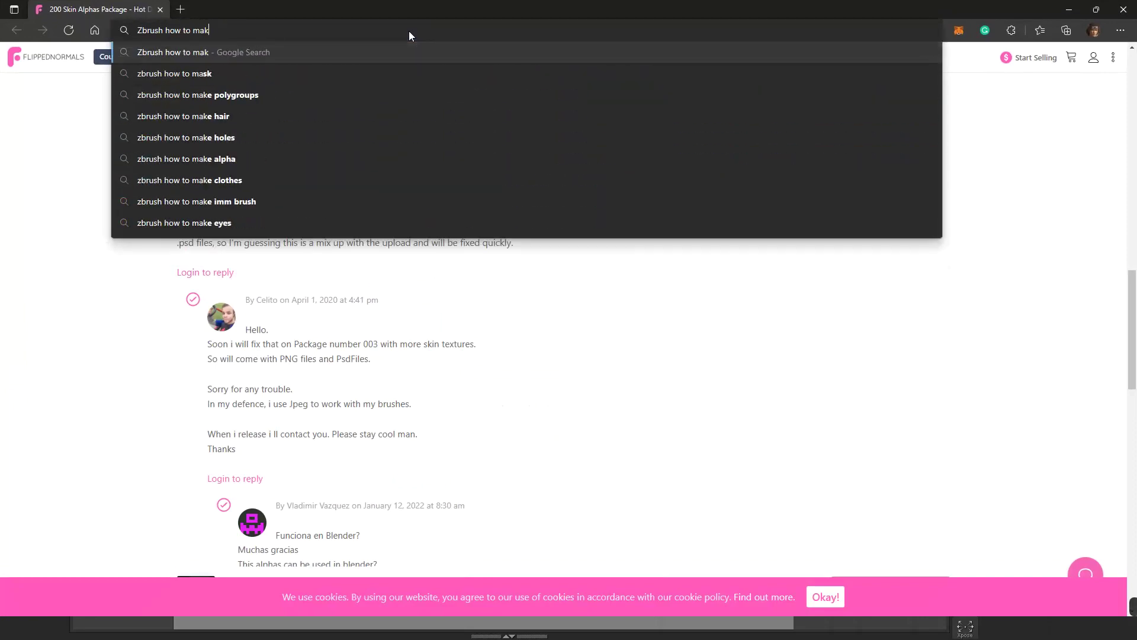
pyautogui.write('e al')
pyautogui.press('Return')
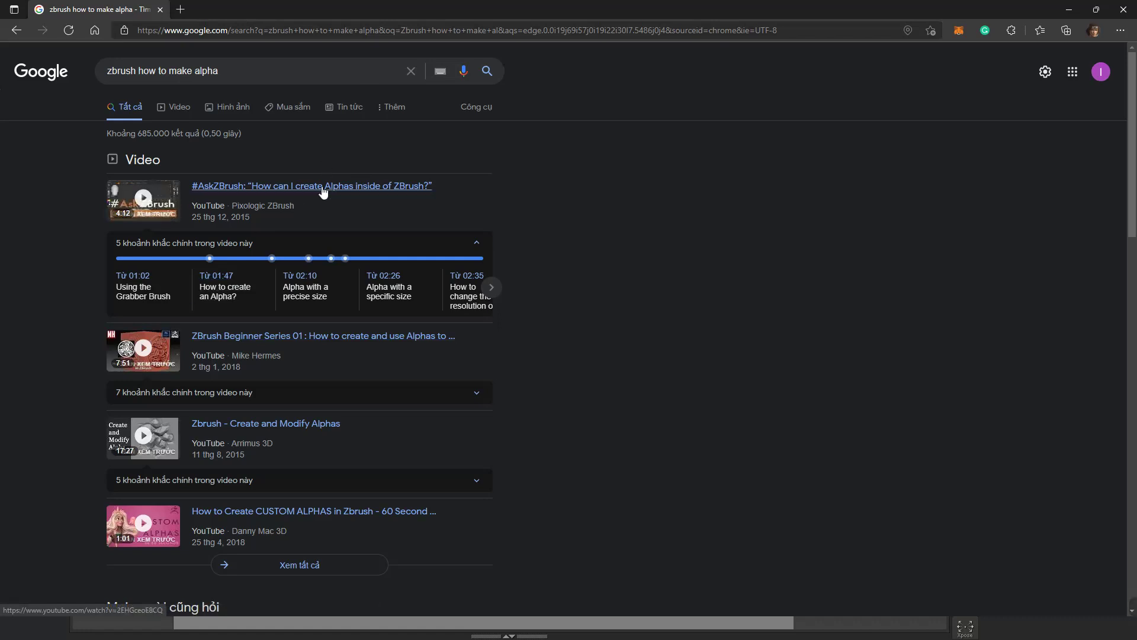
# Open the video "Zbrush - Create and Modify Alphas" and skim the part where rocks are sculpted on a plane
pyautogui.click(285, 429)
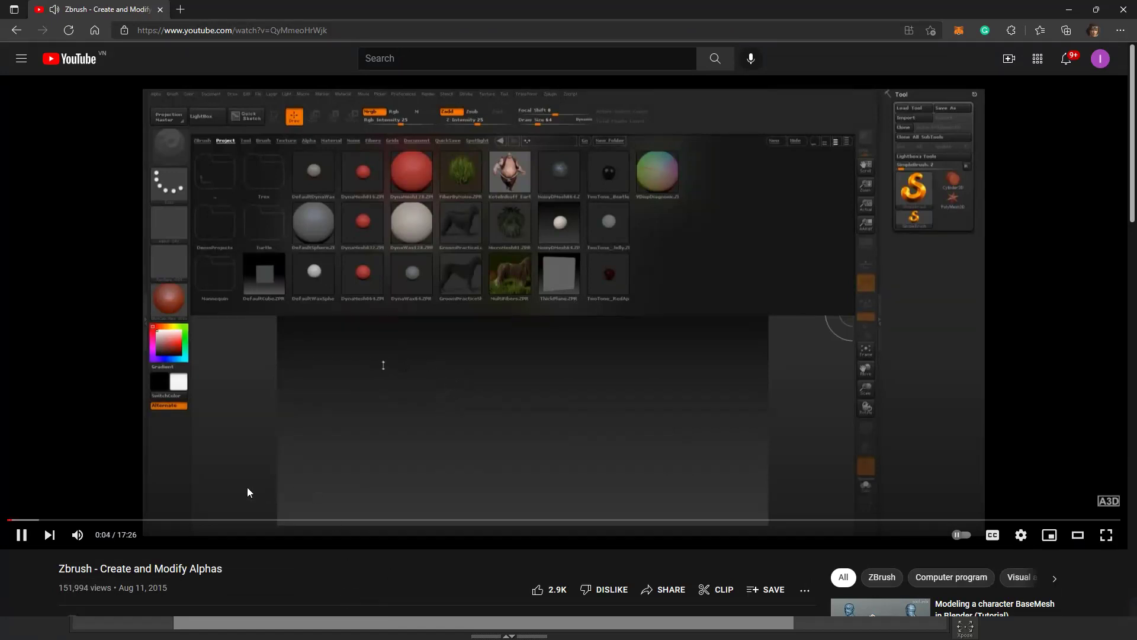
pyautogui.click(80, 520)
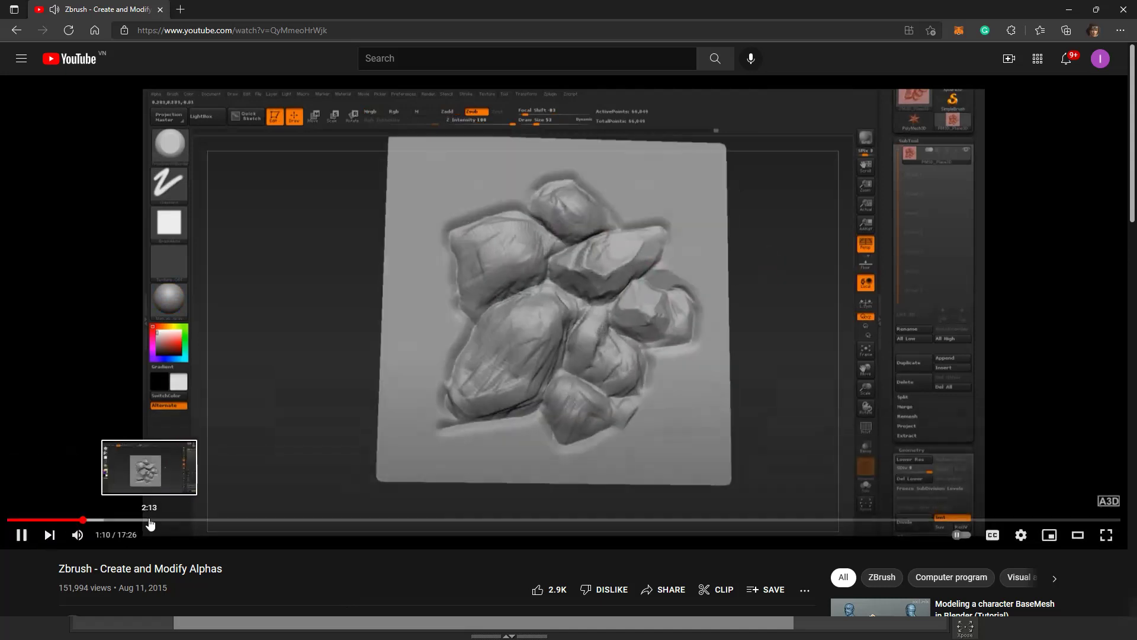
pyautogui.click(148, 520)
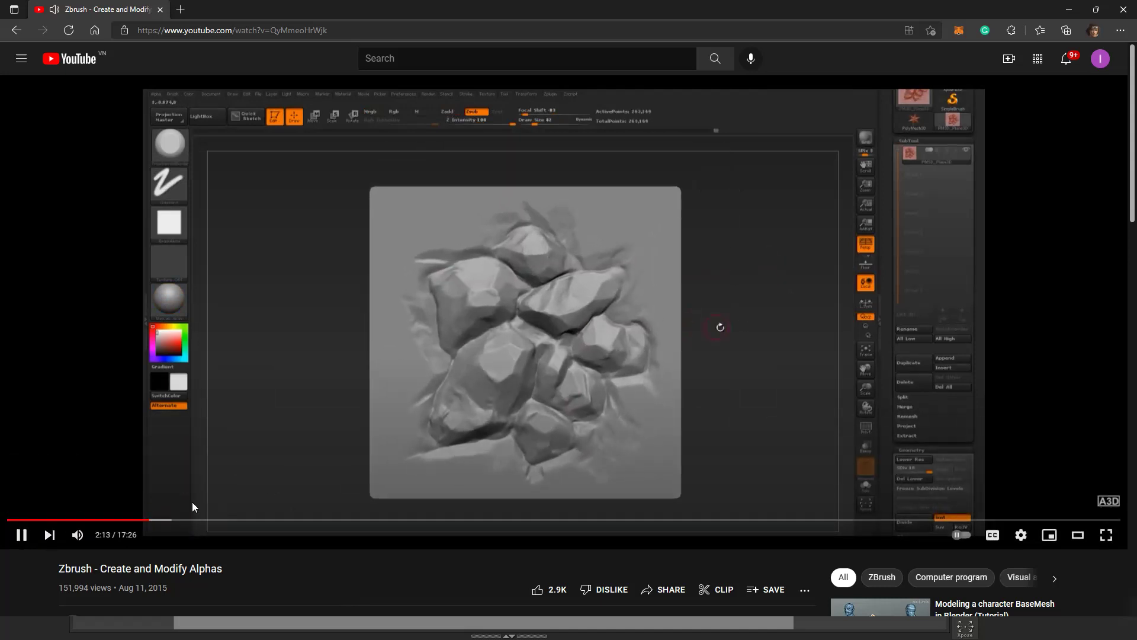
pyautogui.click(128, 519)
pyautogui.click(105, 522)
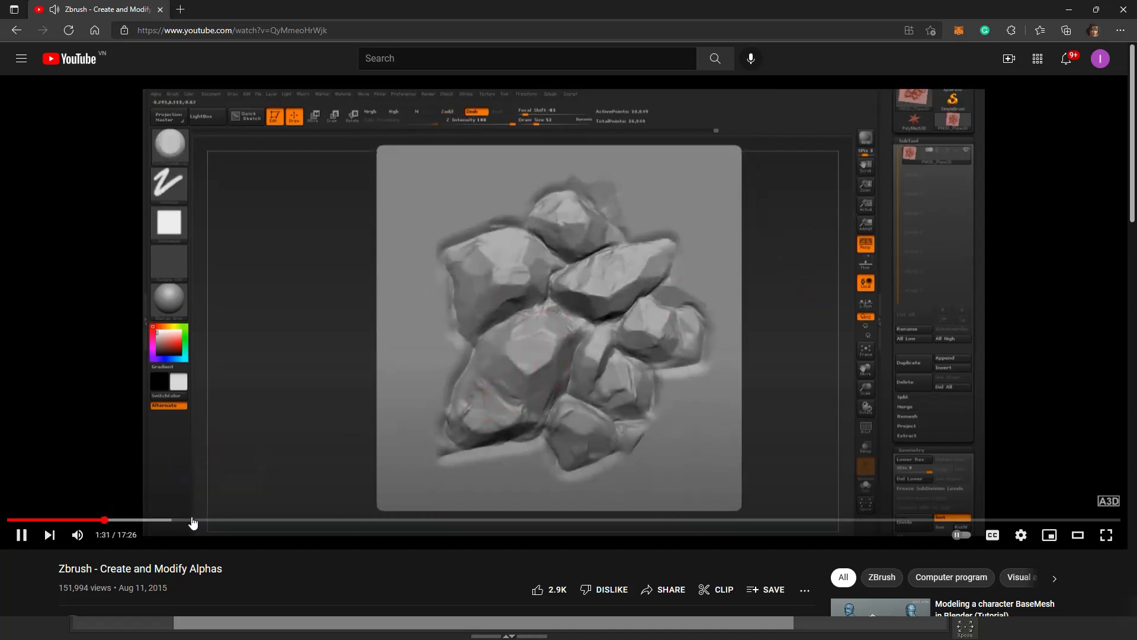
# Skim the tutorial video around 2:28 to 3:33 for how the rock alpha is made, and pause it at about 2:29
pyautogui.click(192, 523)
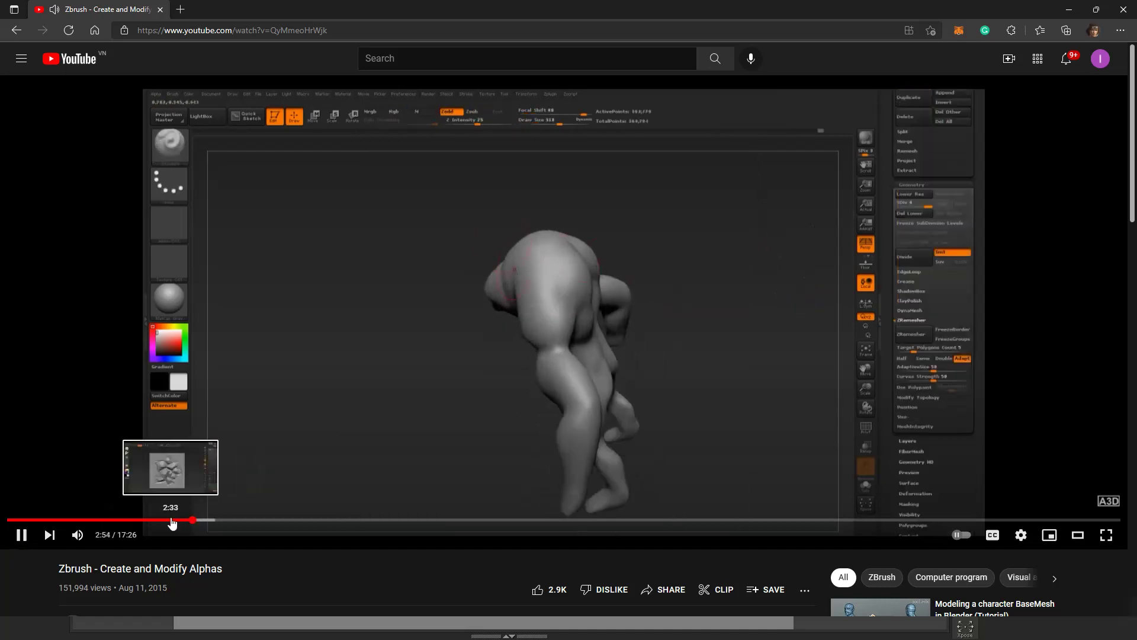
pyautogui.click(170, 522)
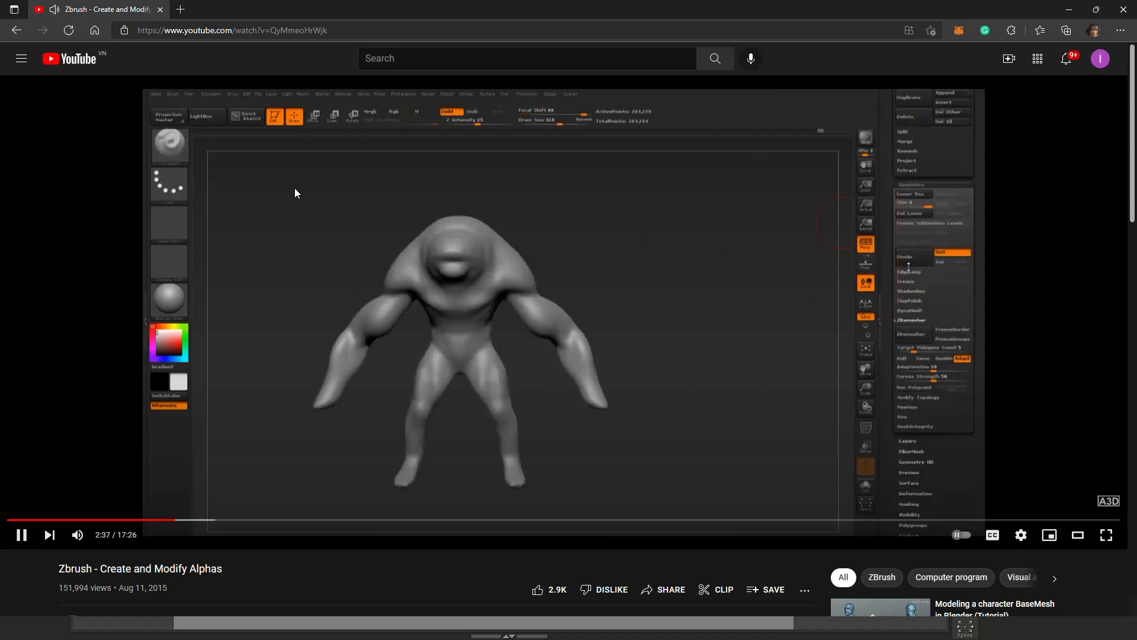
pyautogui.click(182, 520)
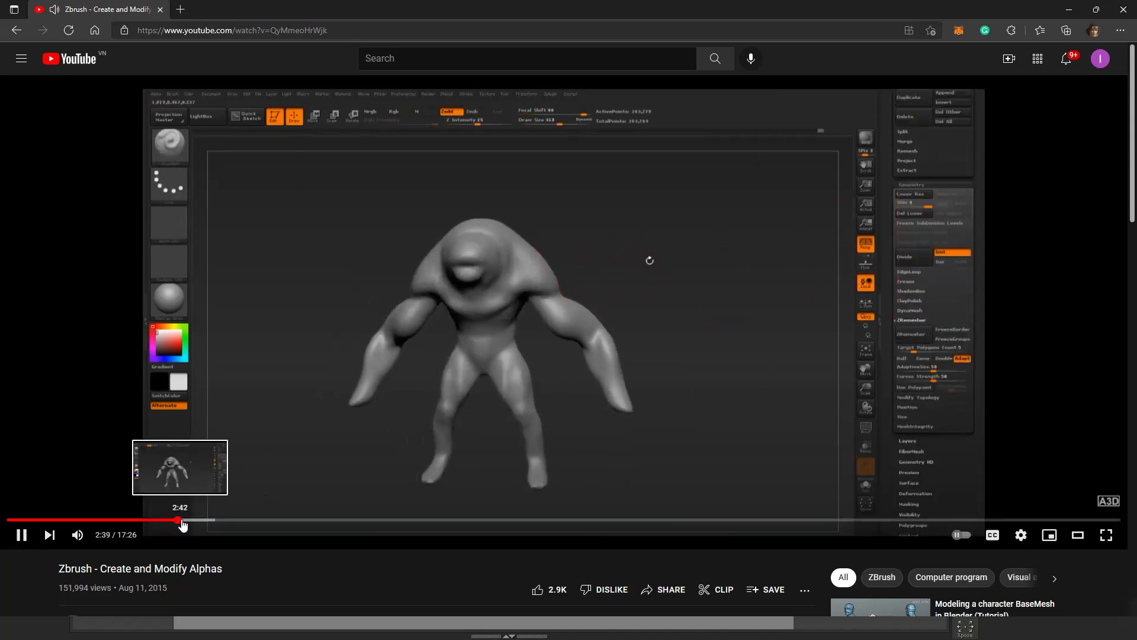
pyautogui.click(228, 520)
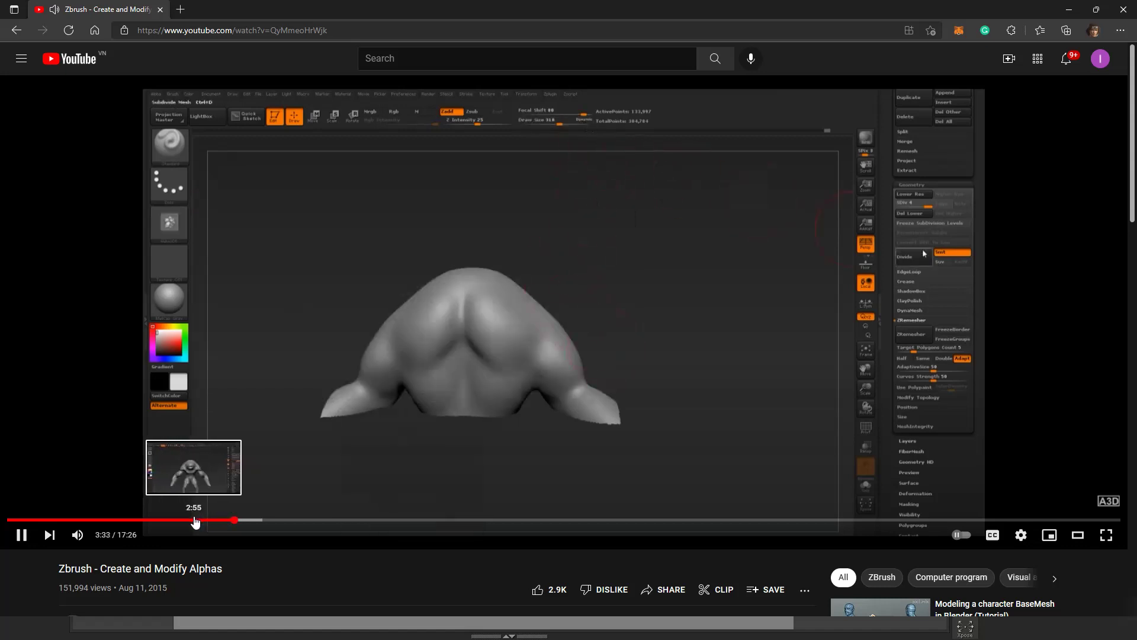
pyautogui.click(193, 520)
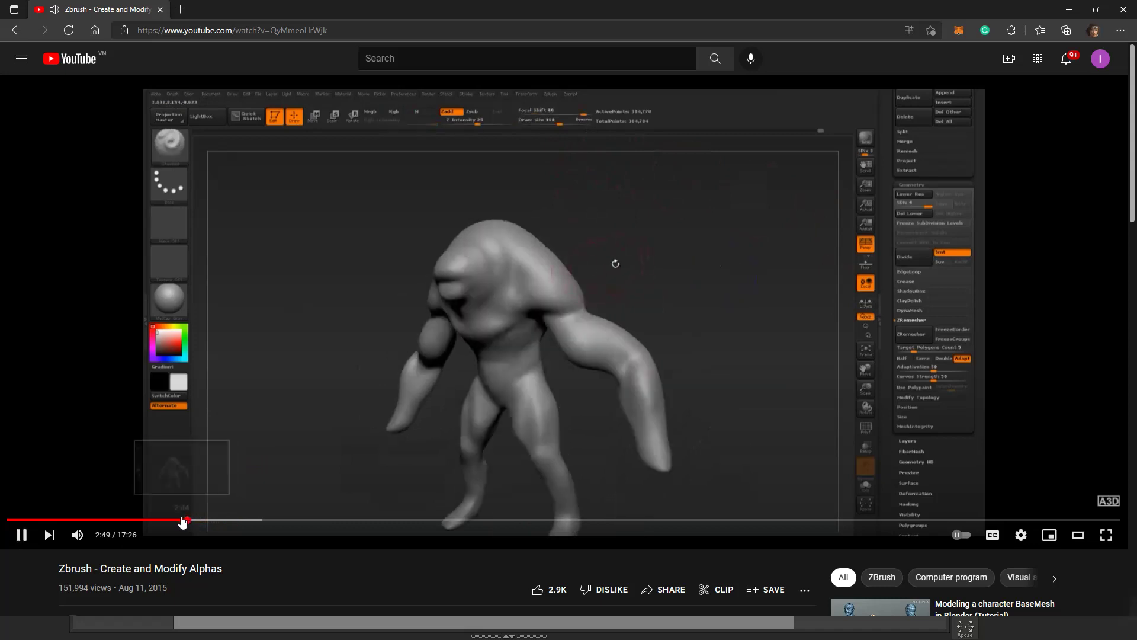
pyautogui.click(178, 520)
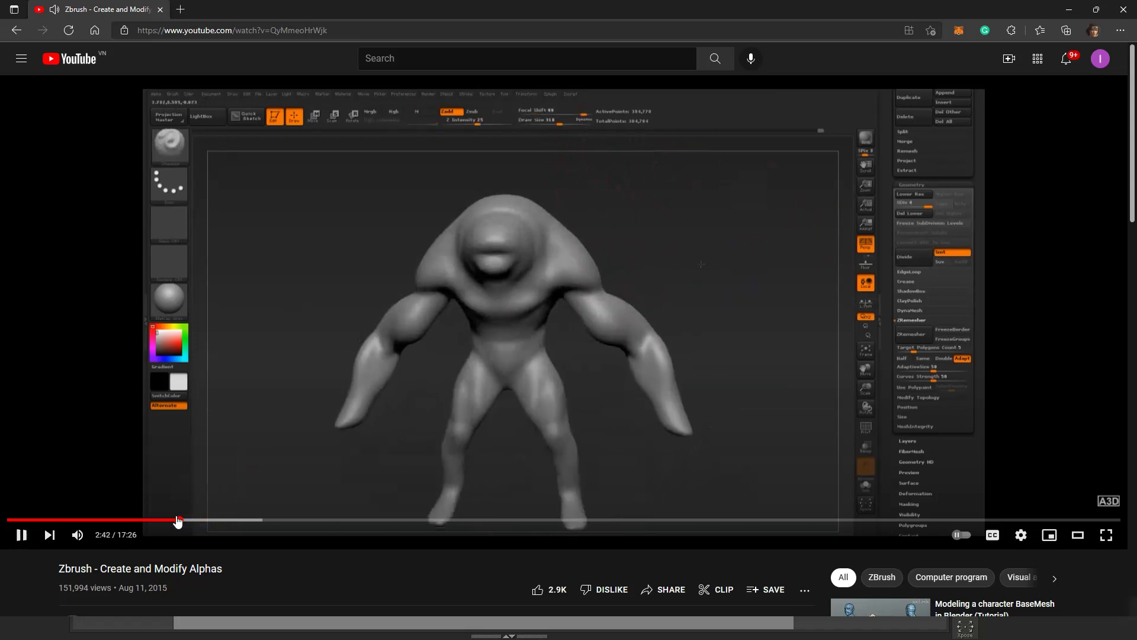
pyautogui.click(173, 520)
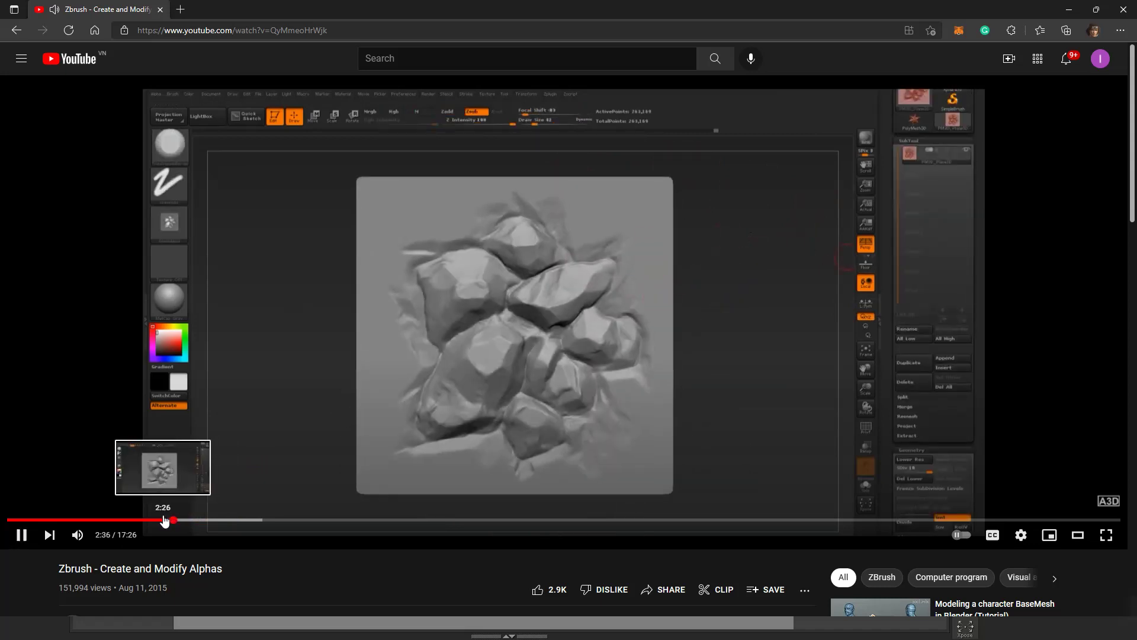
pyautogui.moveTo(164, 520); pyautogui.dragTo(159, 520)
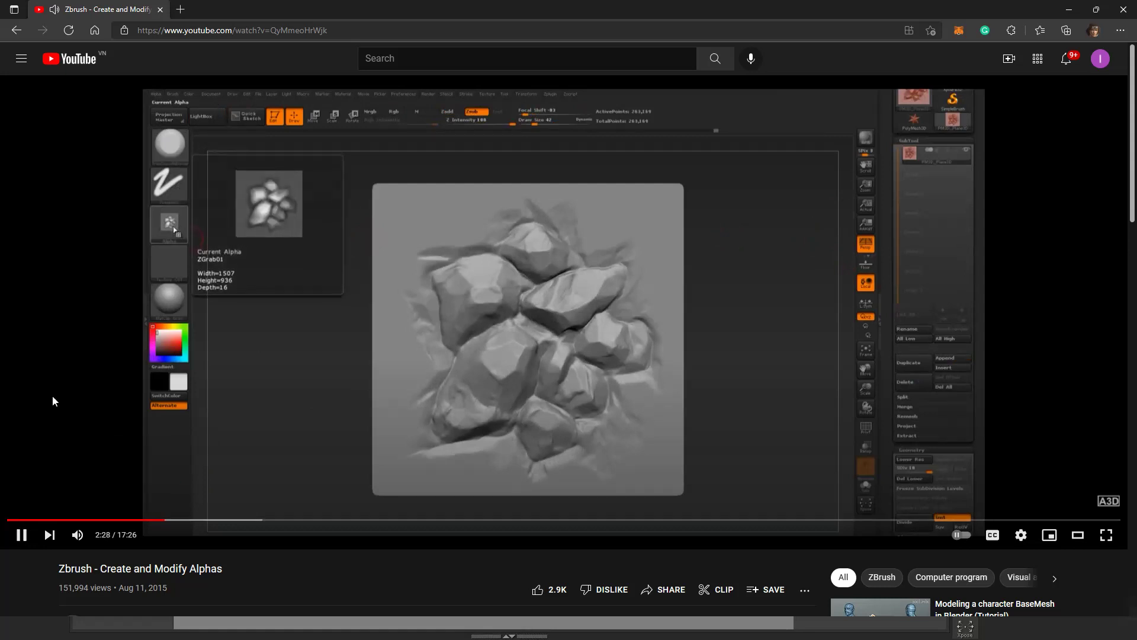
pyautogui.click(21, 534)
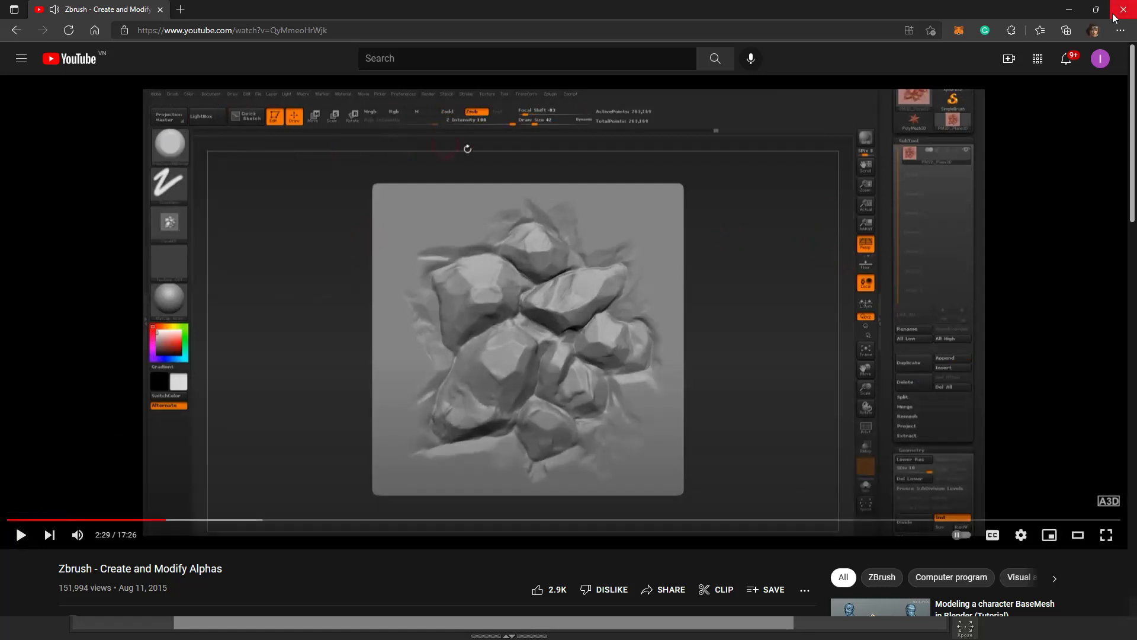
# Return to ZBrush and look through the Alpha palette's Modify, Create and Transfer options for a way to capture the sculpt
pyautogui.click(1060, 10)
pyautogui.click(20, 23)
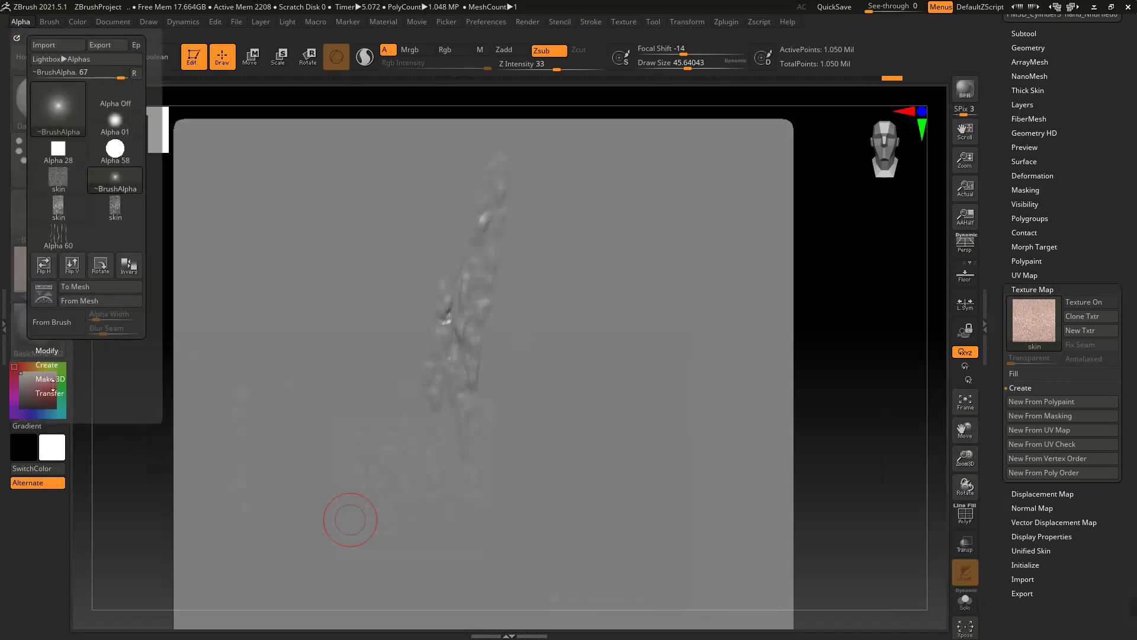
pyautogui.click(50, 352)
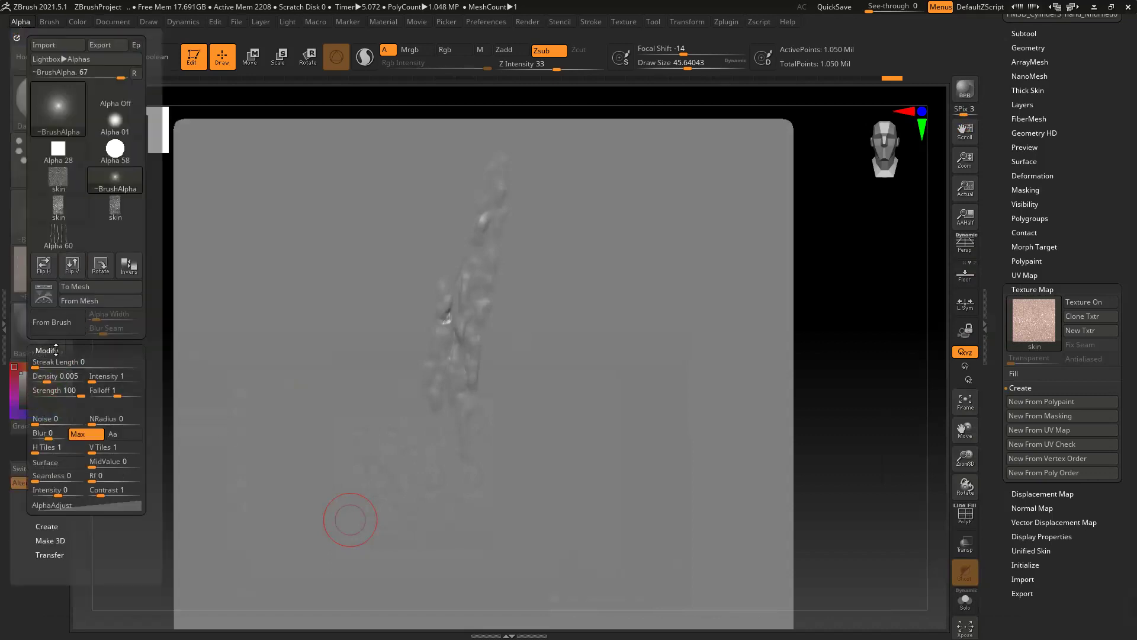
pyautogui.click(49, 351)
pyautogui.click(49, 362)
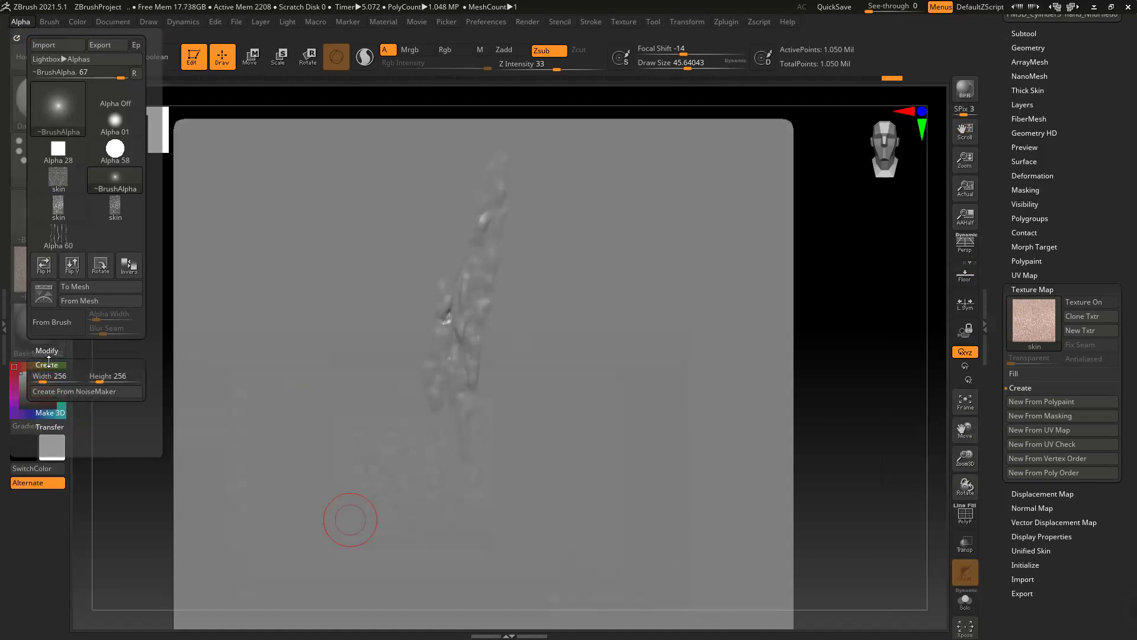
pyautogui.click(58, 414)
pyautogui.click(55, 426)
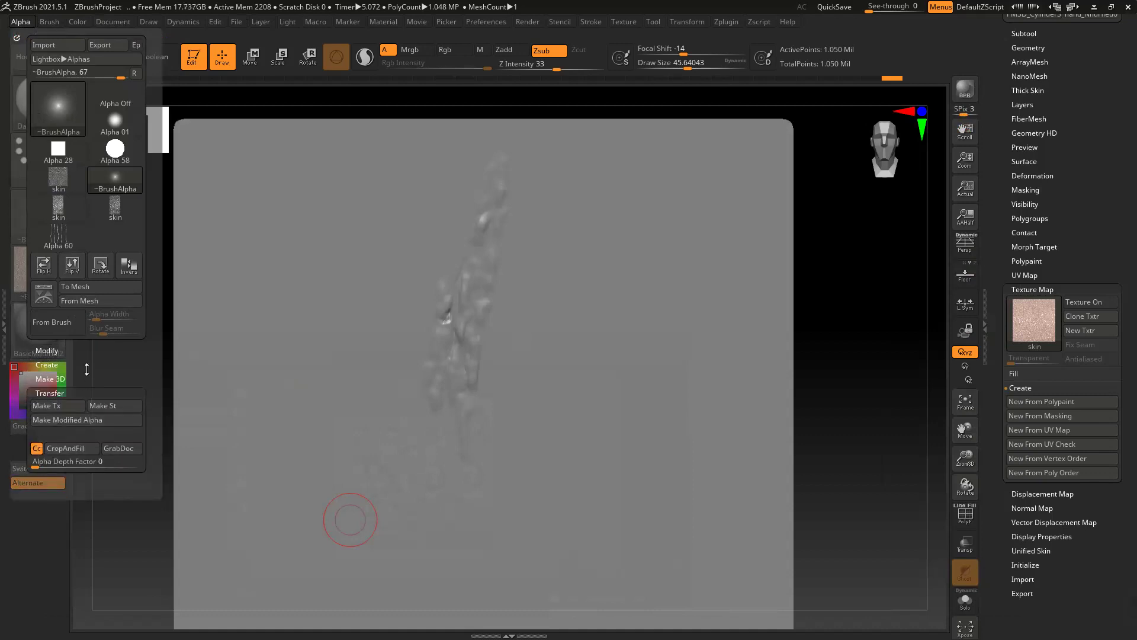
pyautogui.click(21, 25)
pyautogui.moveTo(120, 118)
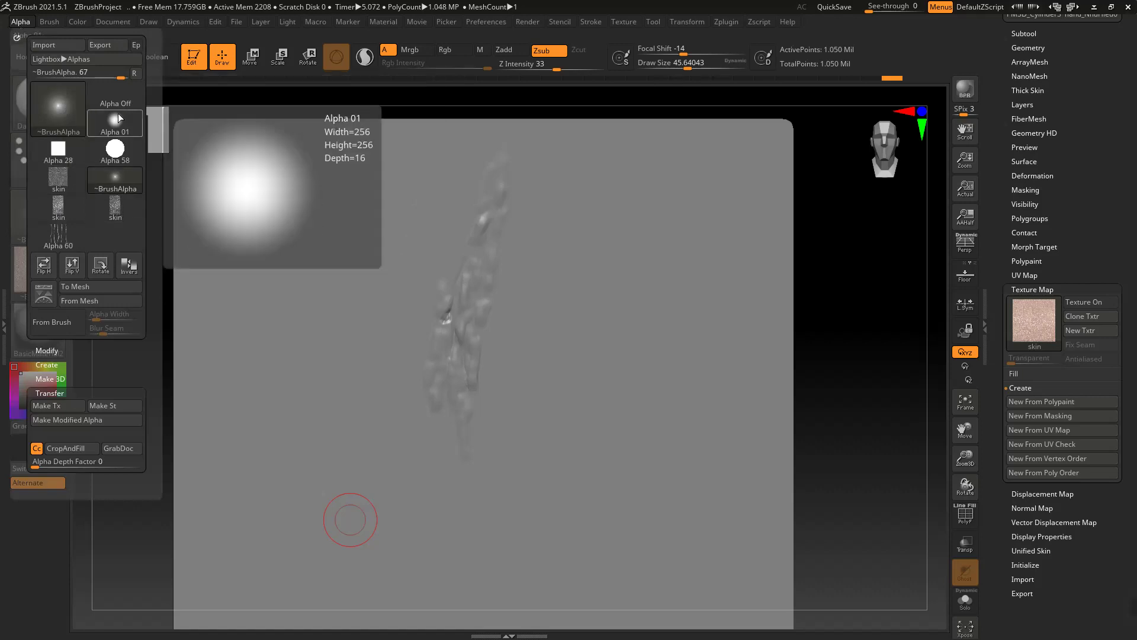
pyautogui.moveTo(127, 93)
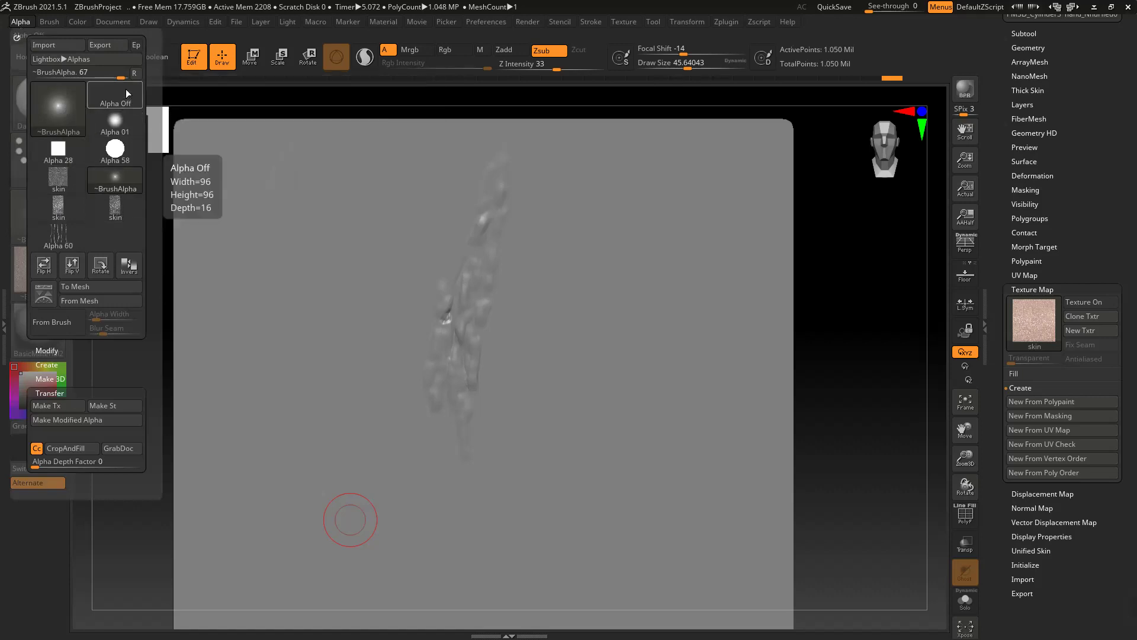
pyautogui.click(53, 363)
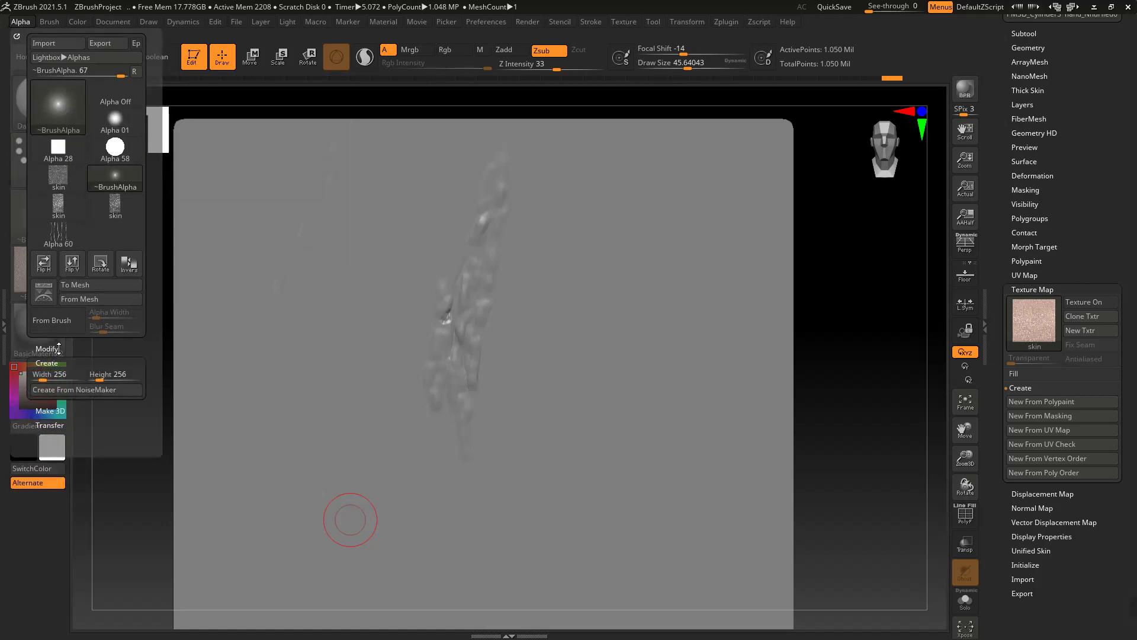
pyautogui.click(59, 349)
pyautogui.click(59, 348)
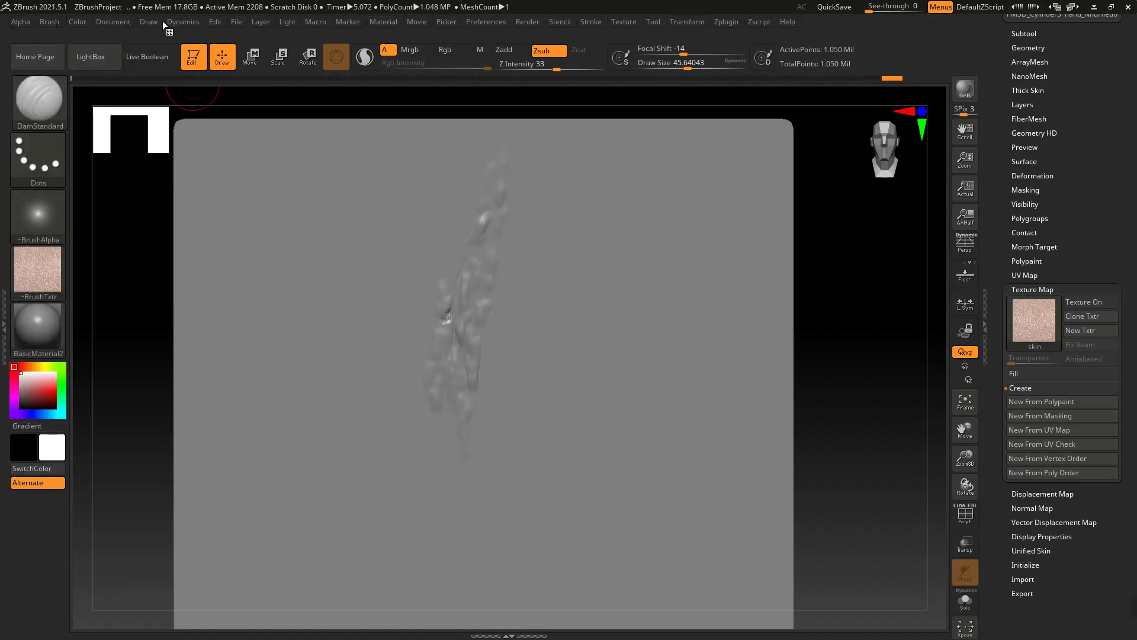
# Export a screen grab of the document to the Desktop as ZBrush ScreenGrab01.jpg with the default crop settings
pyautogui.click(125, 22)
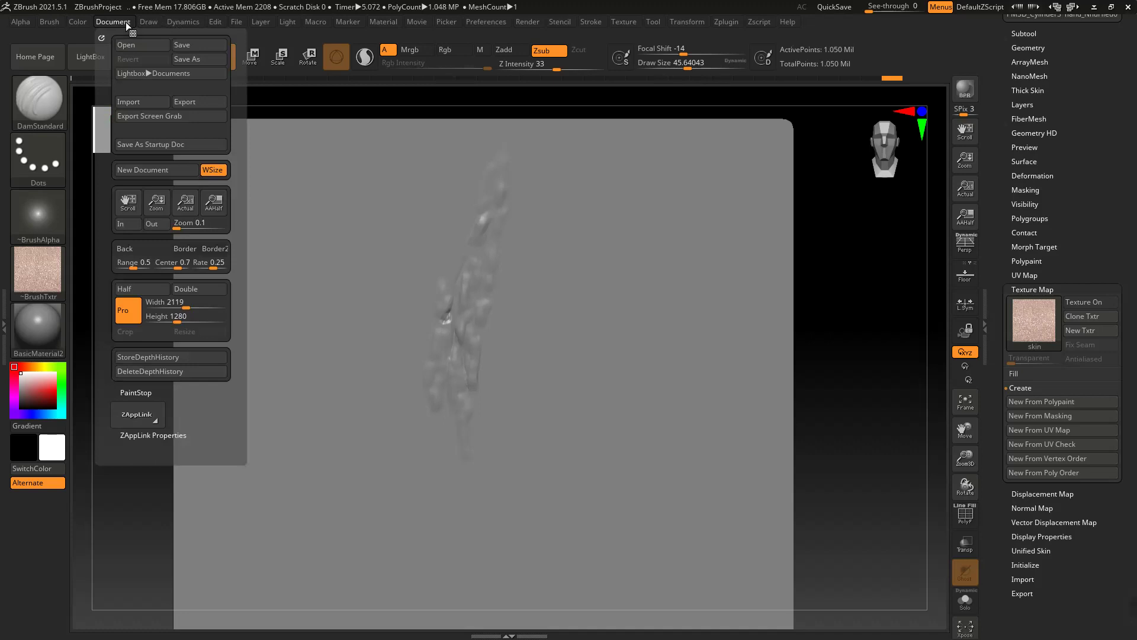
pyautogui.click(158, 117)
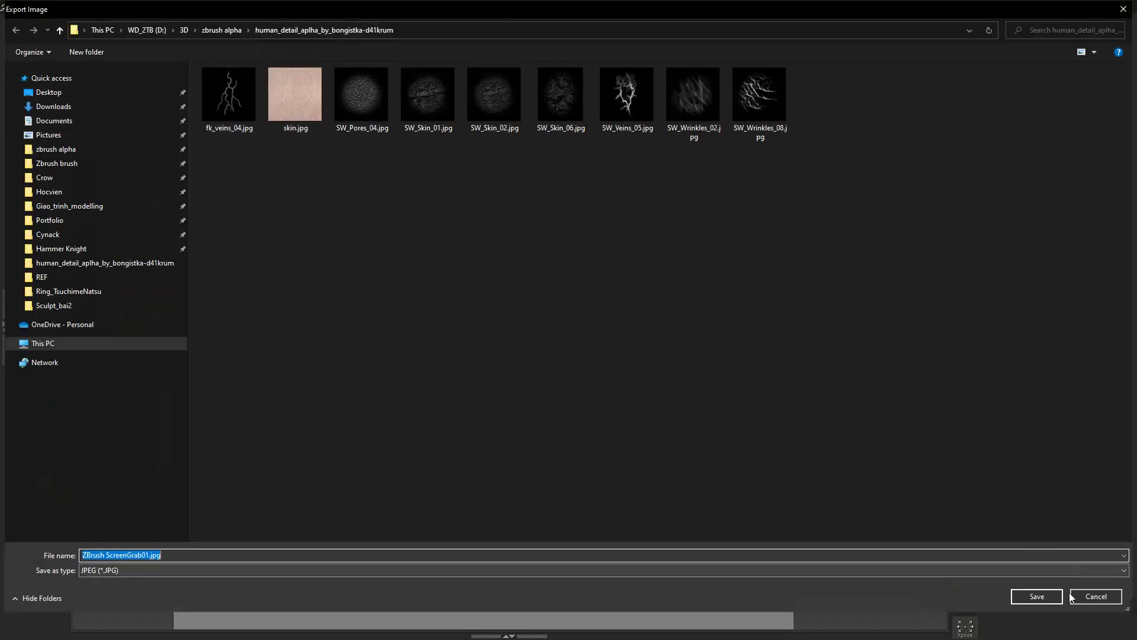
pyautogui.click(62, 95)
pyautogui.click(1025, 597)
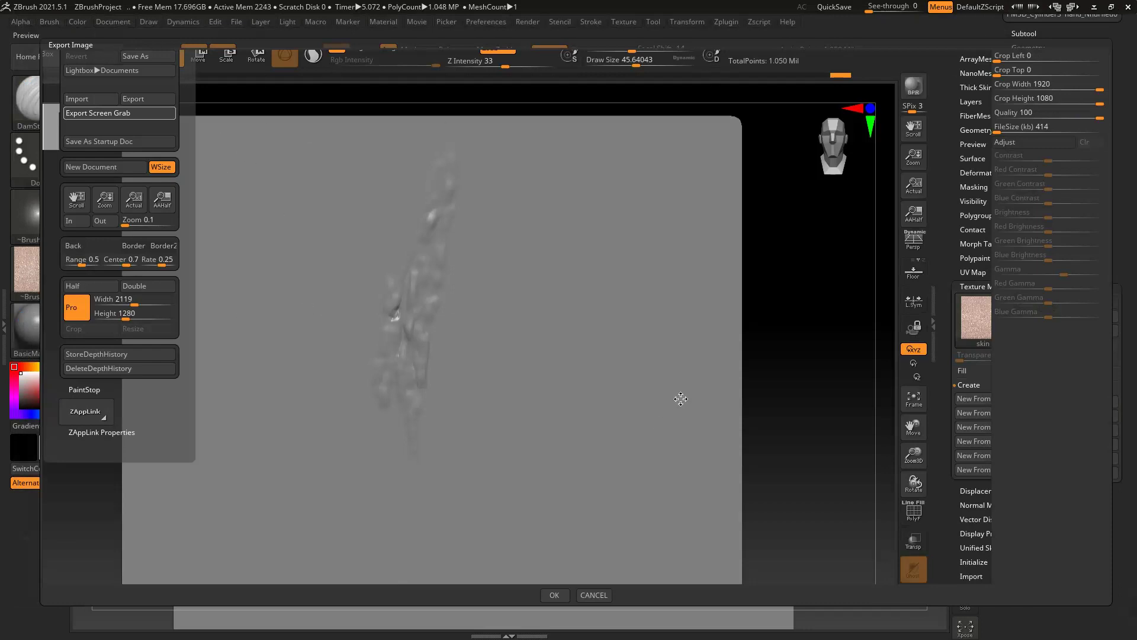
pyautogui.click(555, 596)
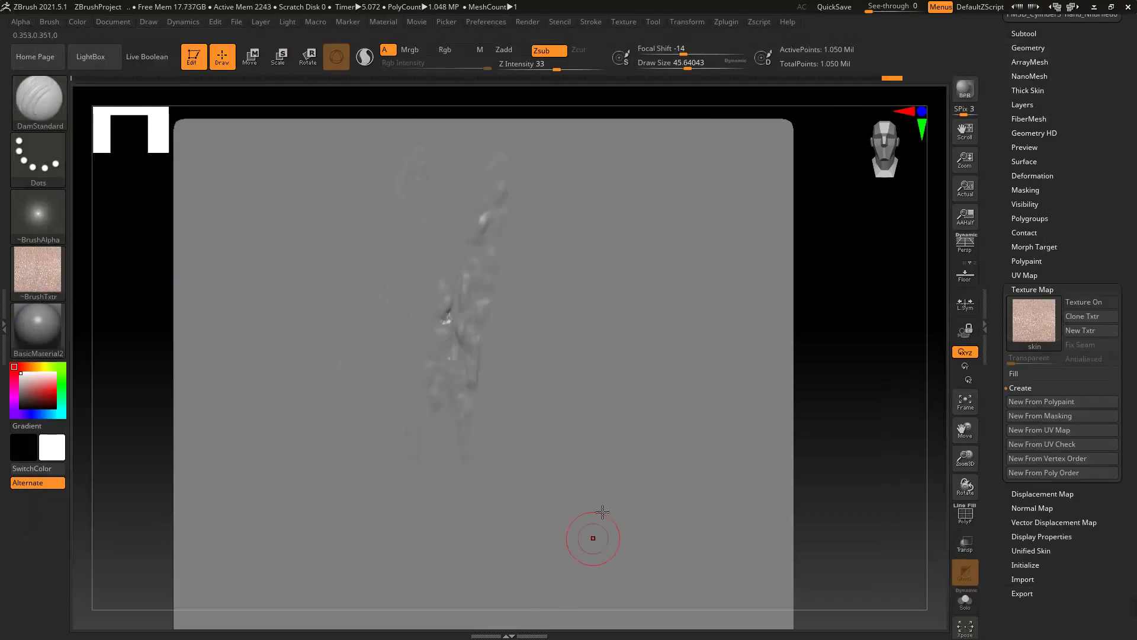
# Minimize ZBrush, open the exported screen grab from the desktop to check it, and close the image viewer
pyautogui.click(107, 23)
pyautogui.click(1094, 7)
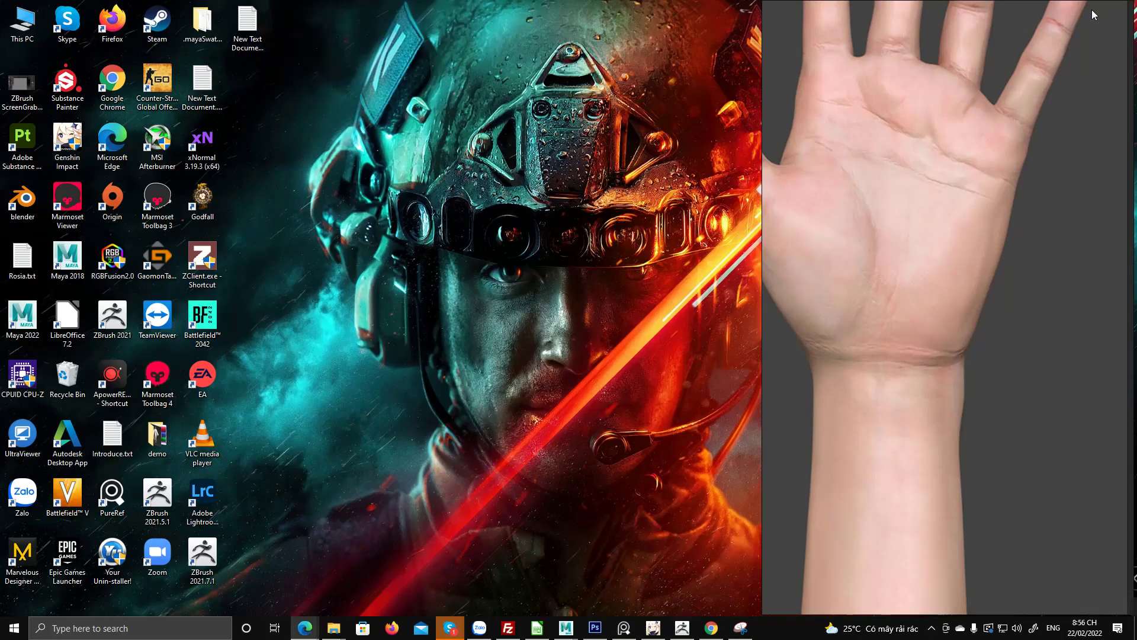
pyautogui.doubleClick(20, 90)
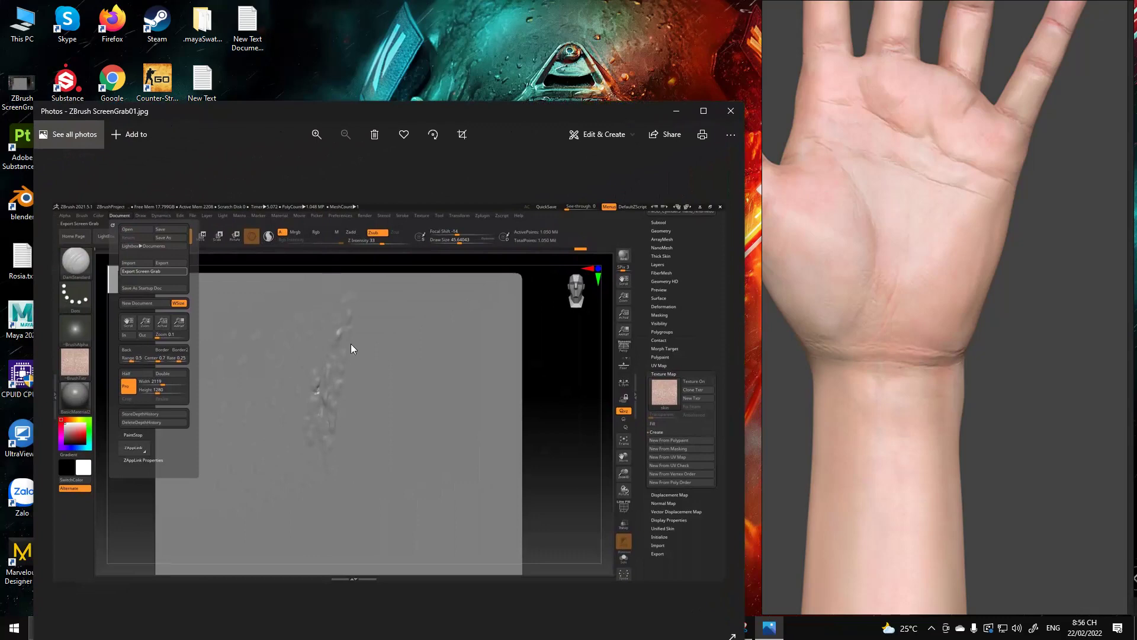
pyautogui.click(732, 109)
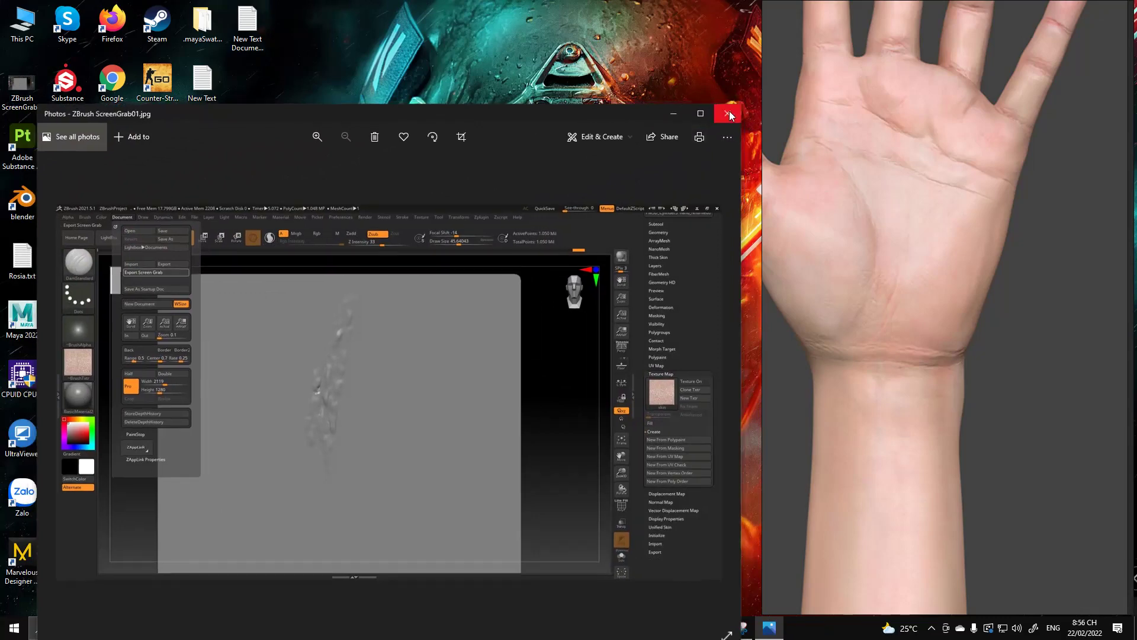
# Switch back to the tutorial in Microsoft Edge and examine the alpha-grabbing command shown at 2:24
pyautogui.moveTo(306, 633)
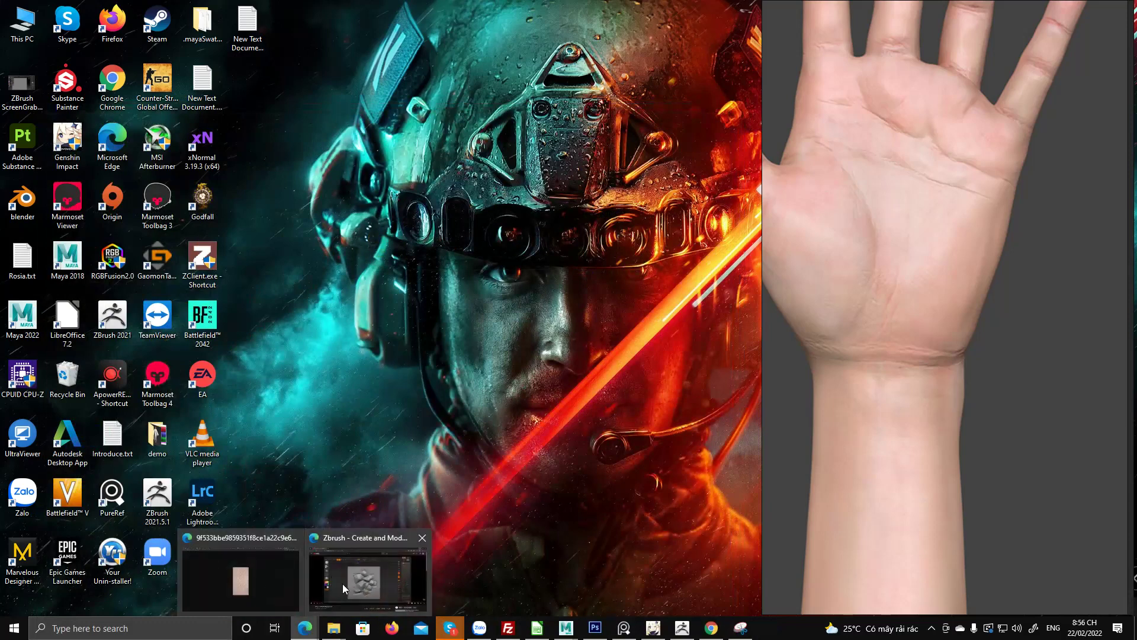
pyautogui.click(343, 584)
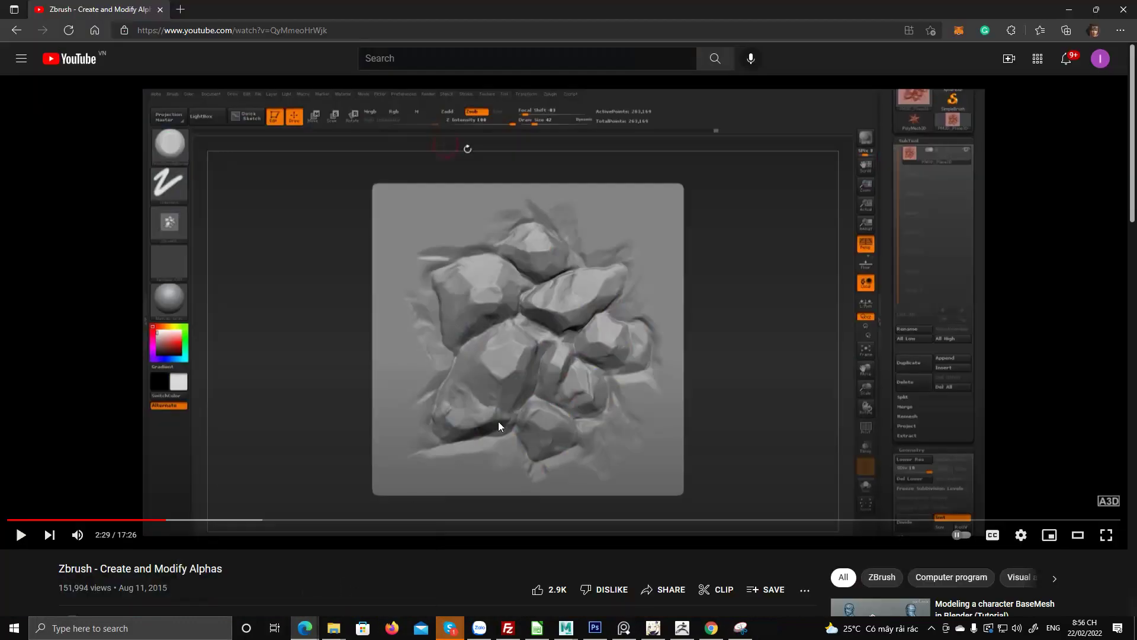
pyautogui.click(161, 521)
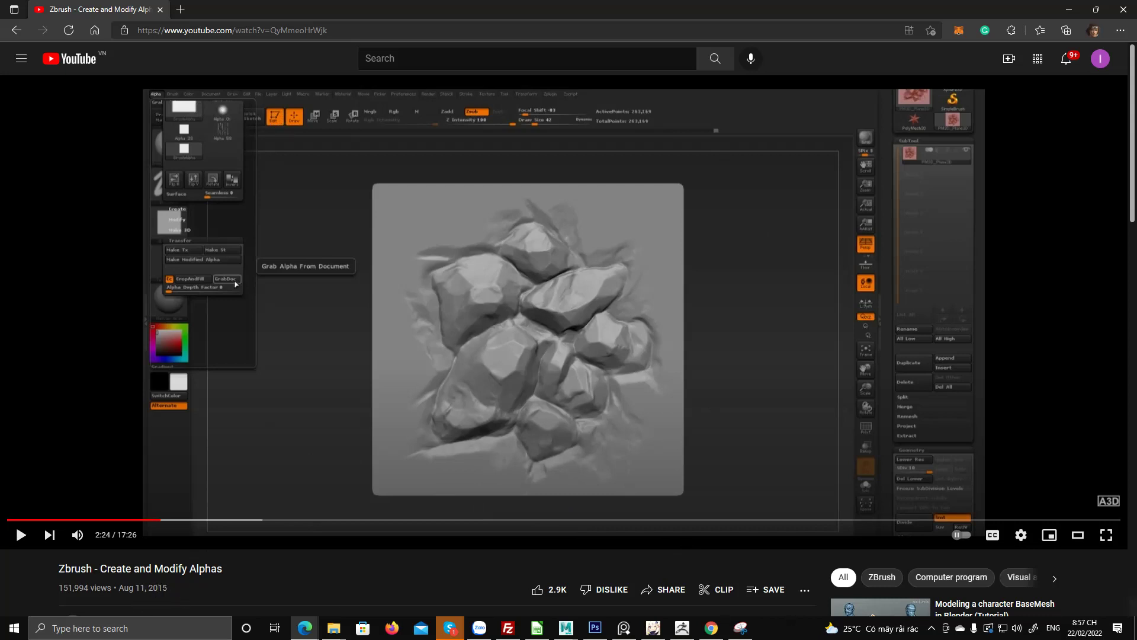
pyautogui.scroll(-4, 598, 567)
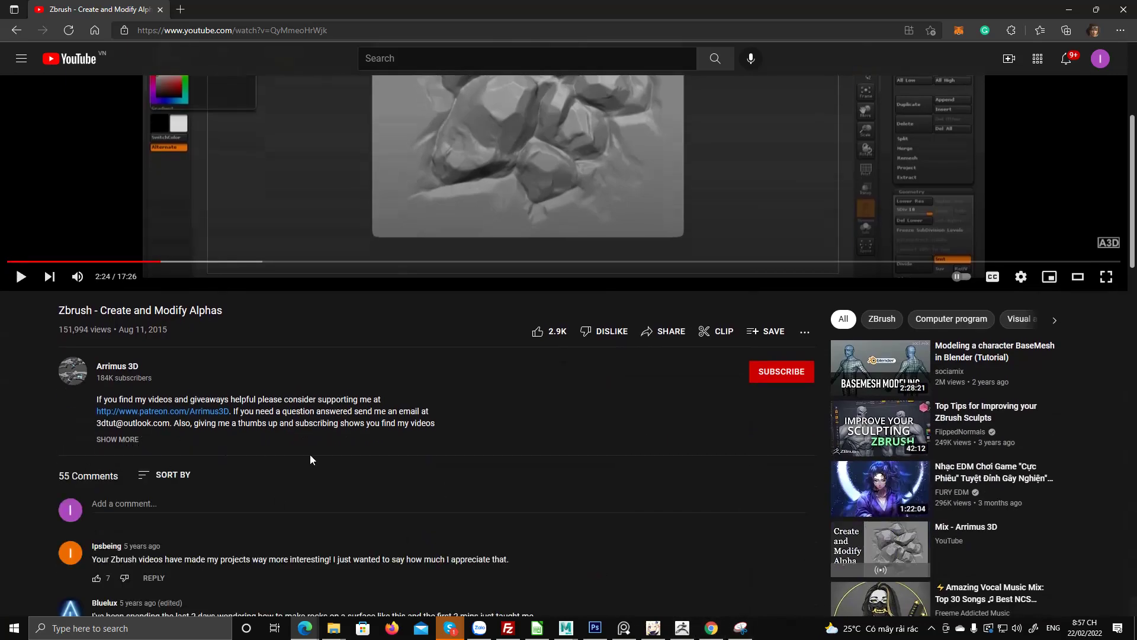
pyautogui.scroll(4, 311, 454)
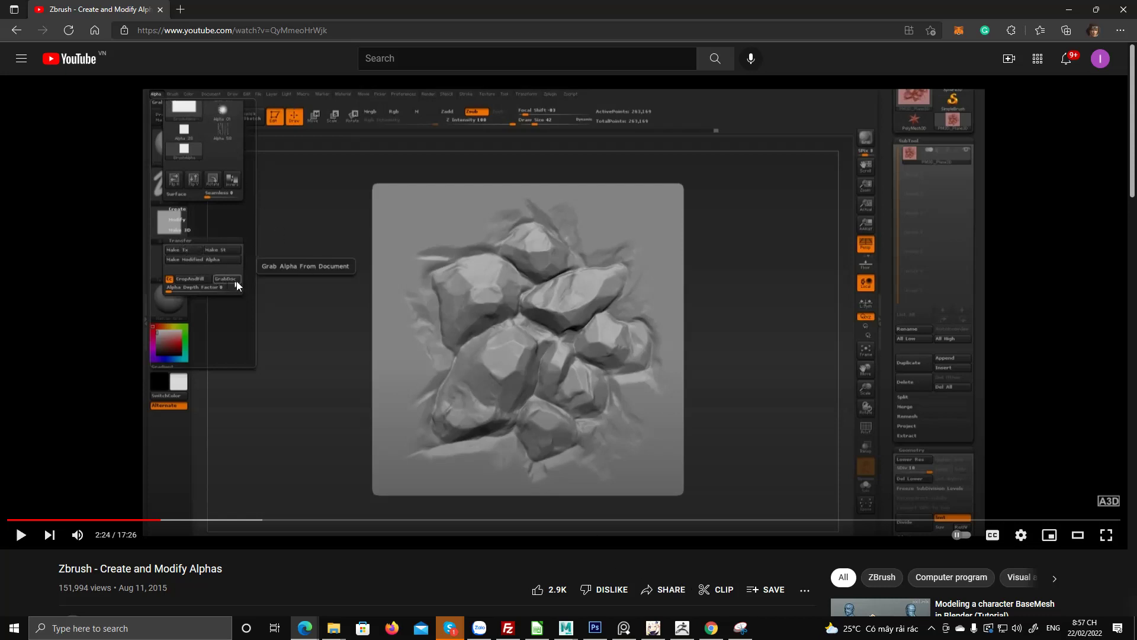
# Switch to ZBrush and grab the sculpted plane from the document as a new alpha with GrabDoc
pyautogui.click(682, 628)
pyautogui.click(23, 21)
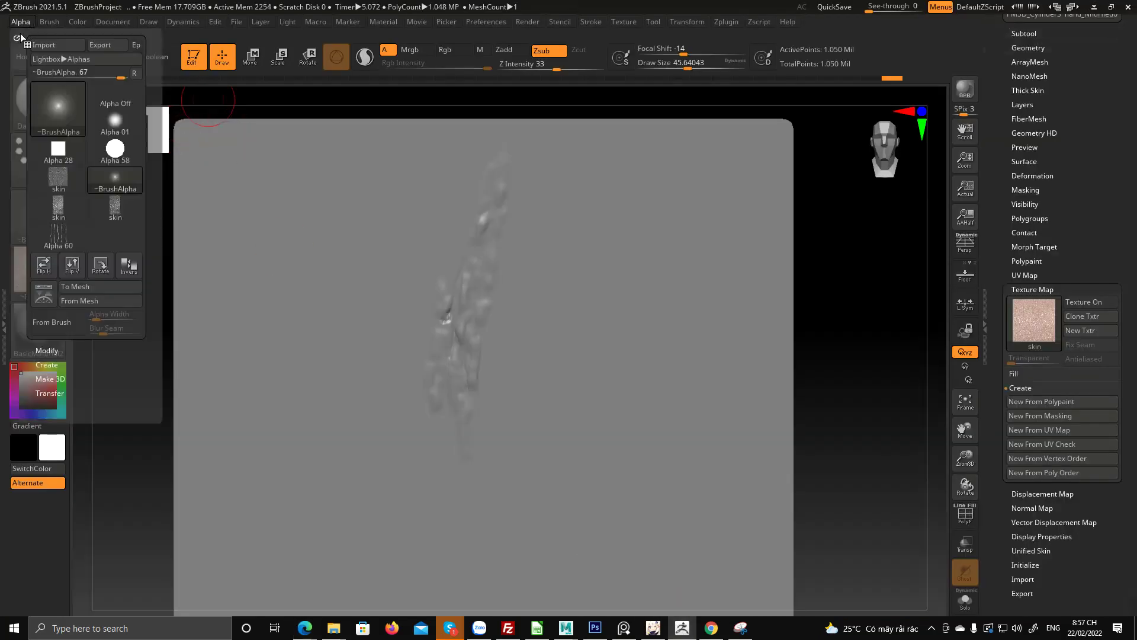
pyautogui.click(44, 392)
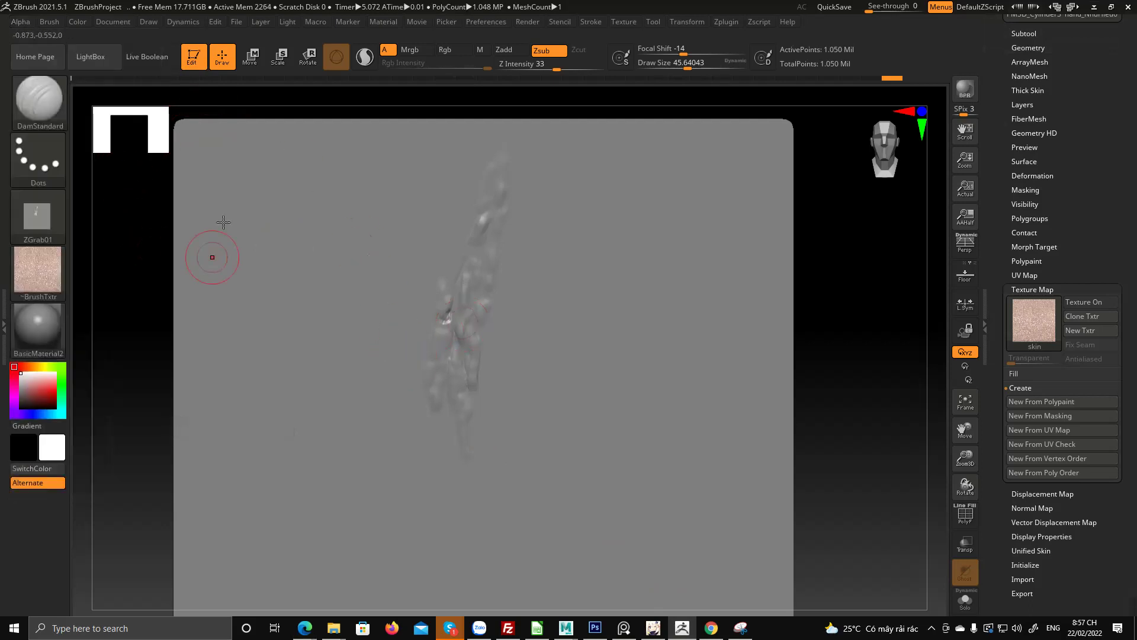
pyautogui.click(44, 228)
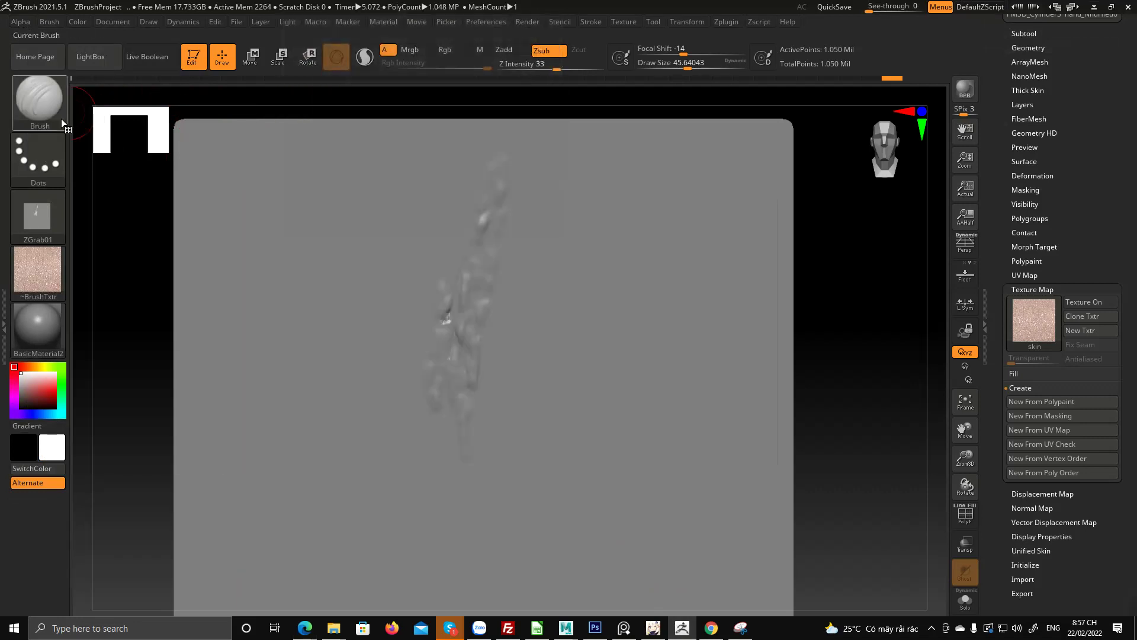
# Set the stroke to DragRect and stamp the grabbed alpha onto the plane's upper-left area to test it
pyautogui.click(42, 157)
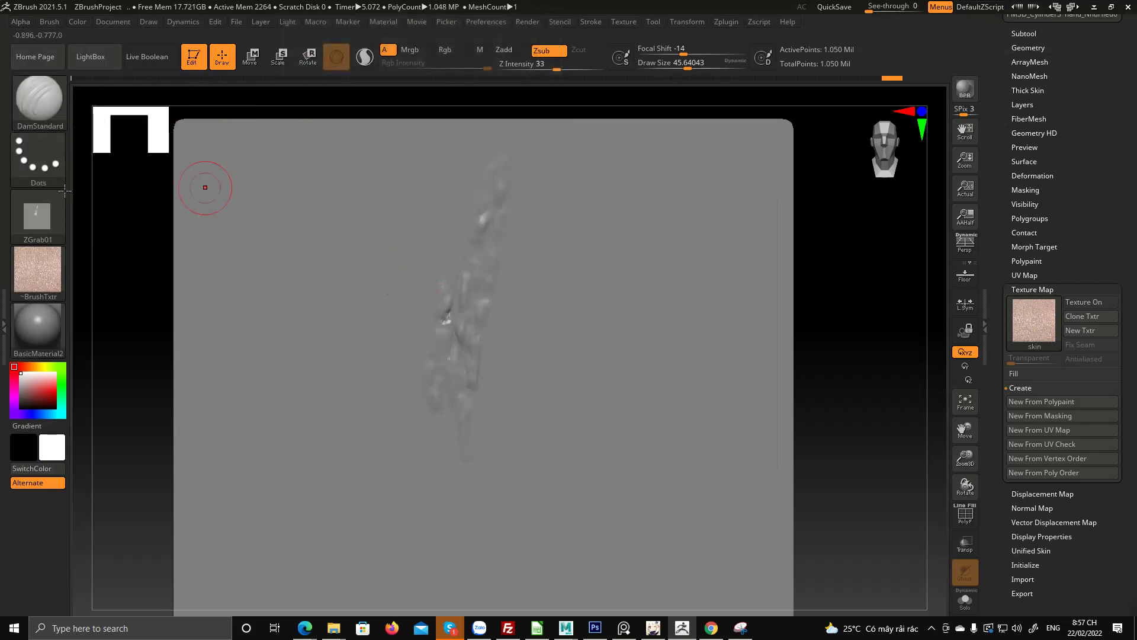
pyautogui.click(38, 158)
pyautogui.click(166, 167)
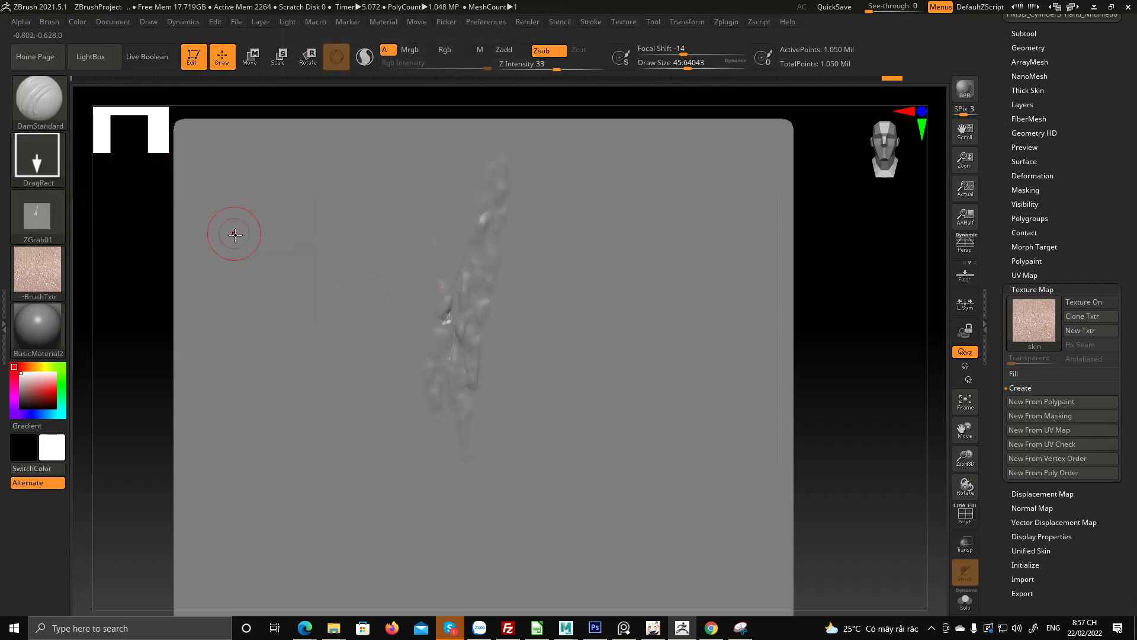
pyautogui.moveTo(234, 234); pyautogui.dragTo(254, 476)
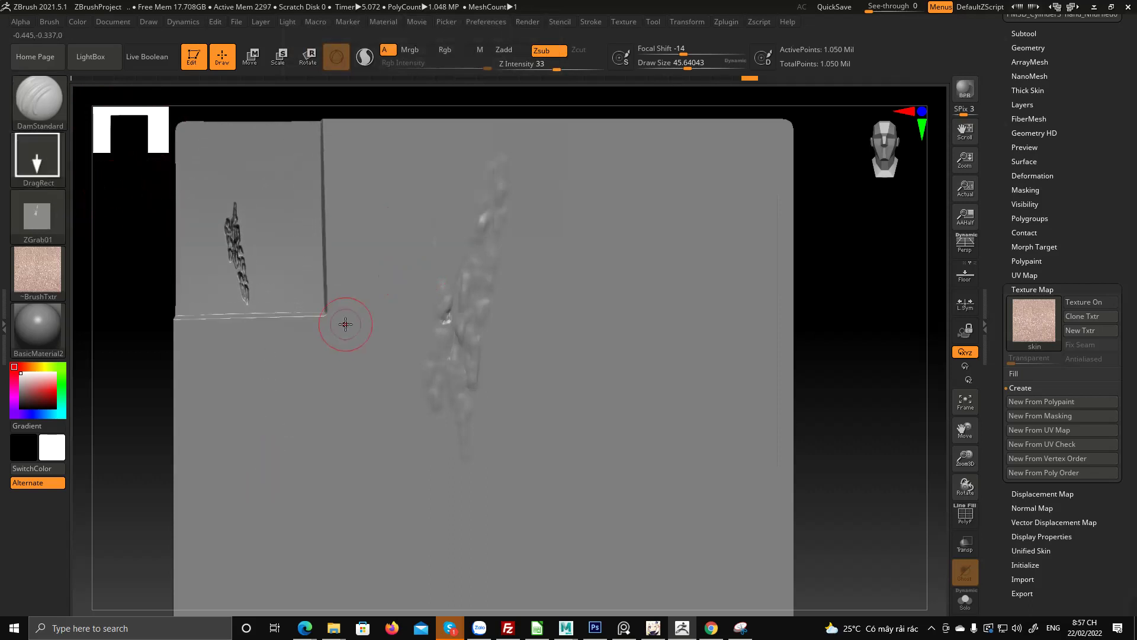
# Undo the test stamp on the plane, stamp the grabbed alpha once more beside the wrinkles, and undo it again
pyautogui.press('super')
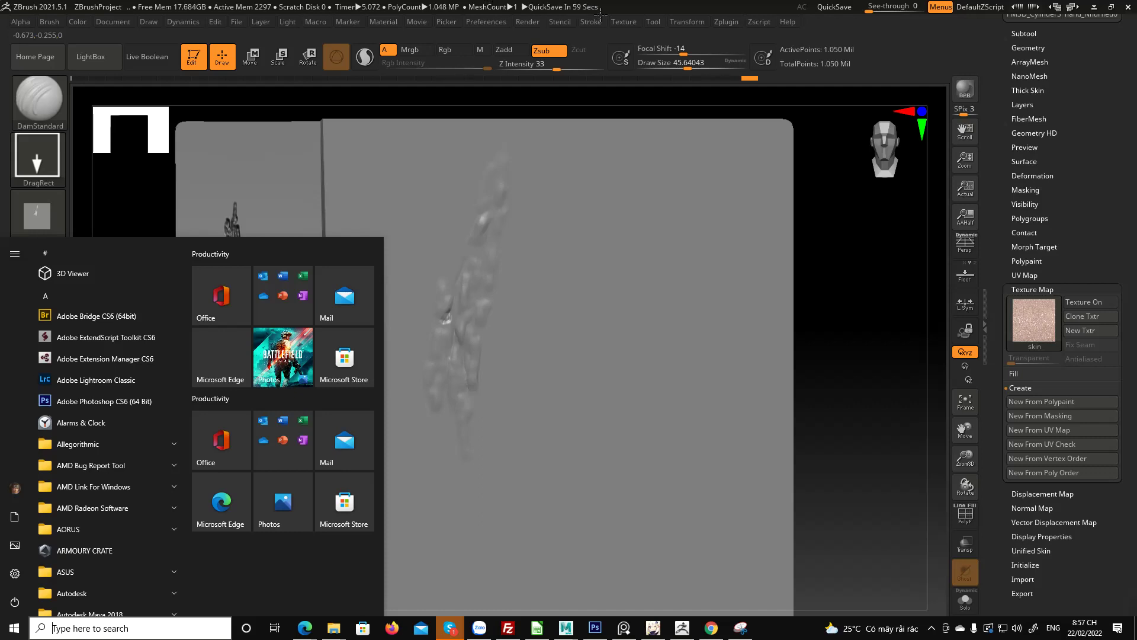
pyautogui.click(851, 279)
pyautogui.hotkey('ctrl', 'z')
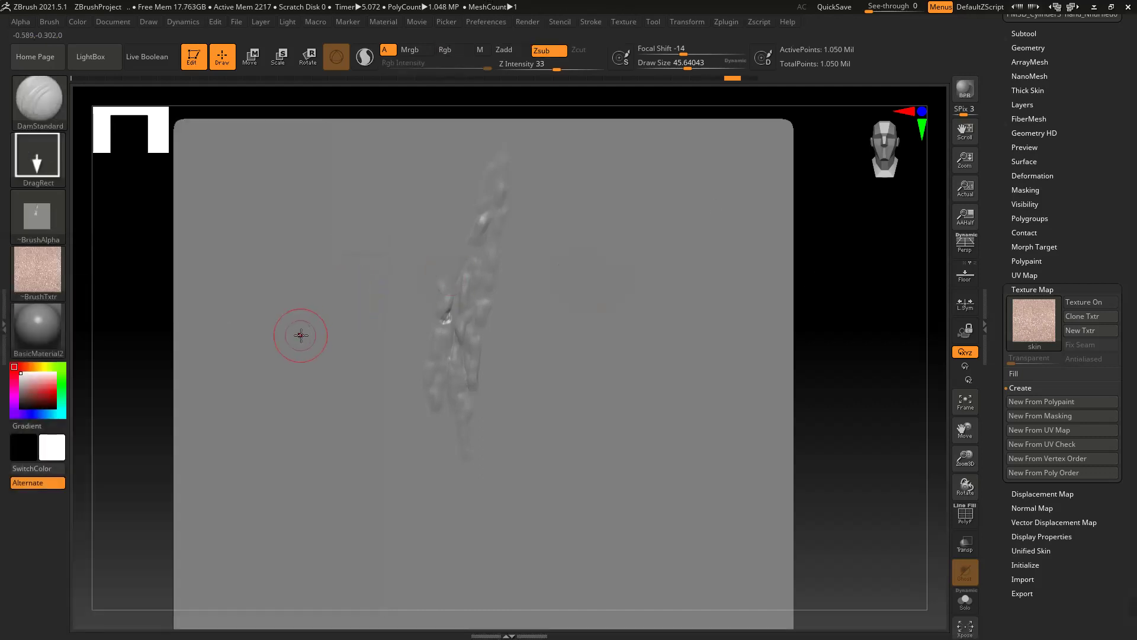
pyautogui.moveTo(275, 306); pyautogui.dragTo(286, 512)
pyautogui.hotkey('ctrl', 'z')
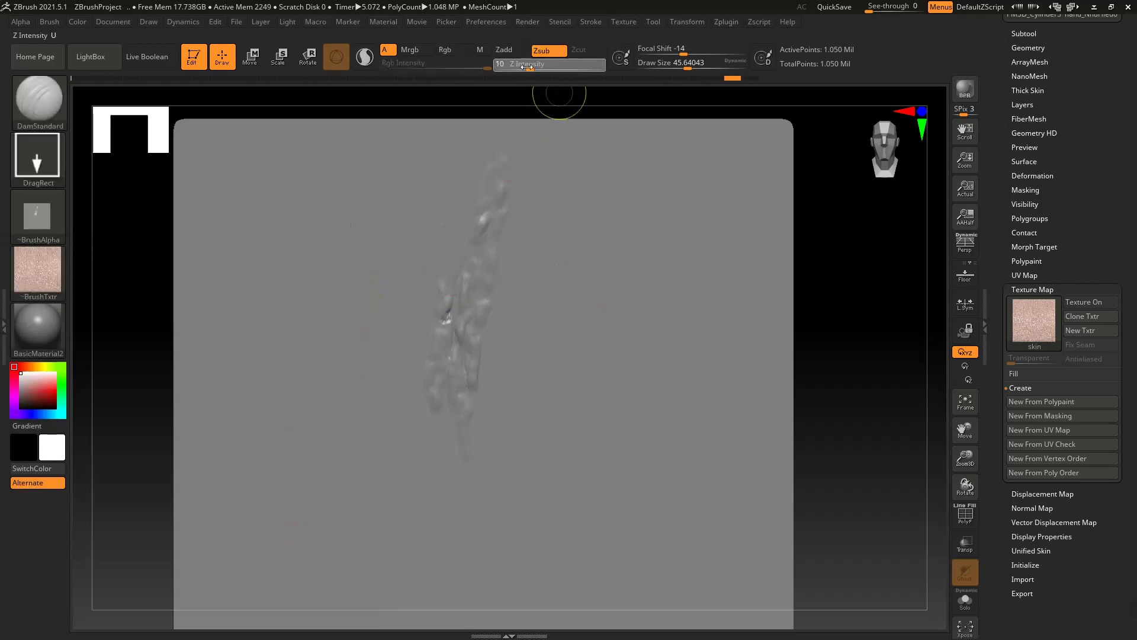
# Set Z Intensity to 7 and try stamping the grabbed alpha on the plane beside the sculpted wrinkles
pyautogui.moveTo(539, 66); pyautogui.dragTo(507, 77)
pyautogui.moveTo(310, 375); pyautogui.dragTo(292, 613)
pyautogui.keyDown('ctrl'); pyautogui.moveTo(320, 326); pyautogui.dragTo(305, 394, button='right'); pyautogui.keyUp('ctrl')
pyautogui.moveTo(371, 307)
pyautogui.mouseDown(button='right')
pyautogui.moveTo(368, 241)
pyautogui.moveTo(379, 294)
pyautogui.moveTo(409, 322)
pyautogui.moveTo(401, 264)
pyautogui.moveTo(424, 245)
pyautogui.moveTo(403, 322)
pyautogui.moveTo(385, 322)
pyautogui.moveTo(459, 320)
pyautogui.moveTo(378, 292)
pyautogui.mouseUp(button='right')
pyautogui.moveTo(470, 302); pyautogui.dragTo(345, 268, button='right')
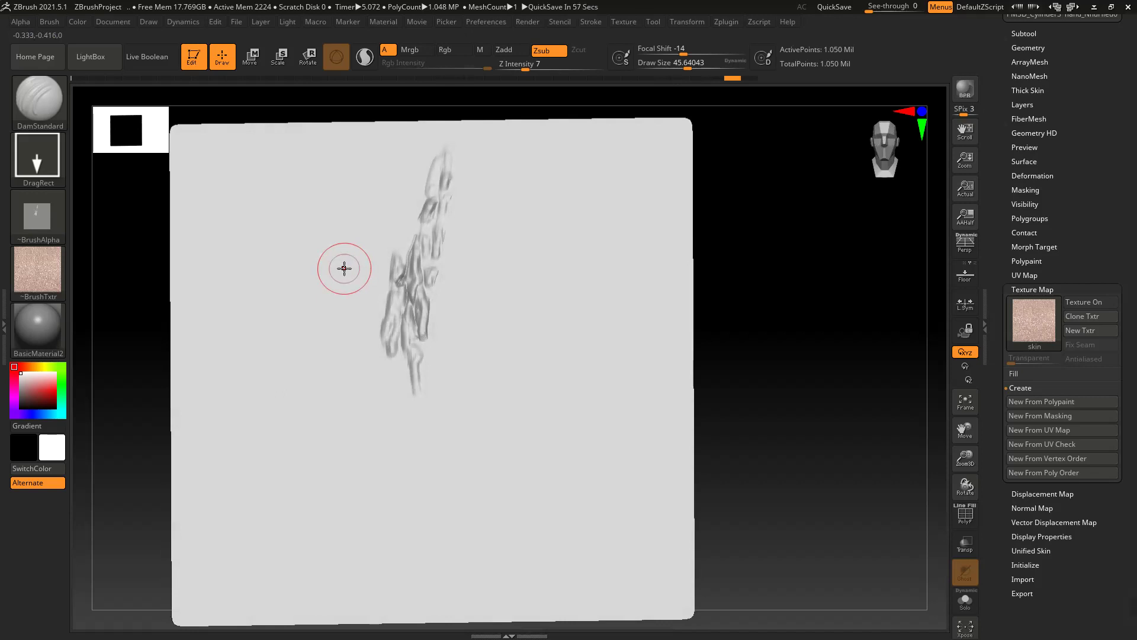
pyautogui.moveTo(624, 257)
pyautogui.mouseDown(button='right')
pyautogui.moveTo(594, 299)
pyautogui.moveTo(592, 229)
pyautogui.mouseUp(button='right')
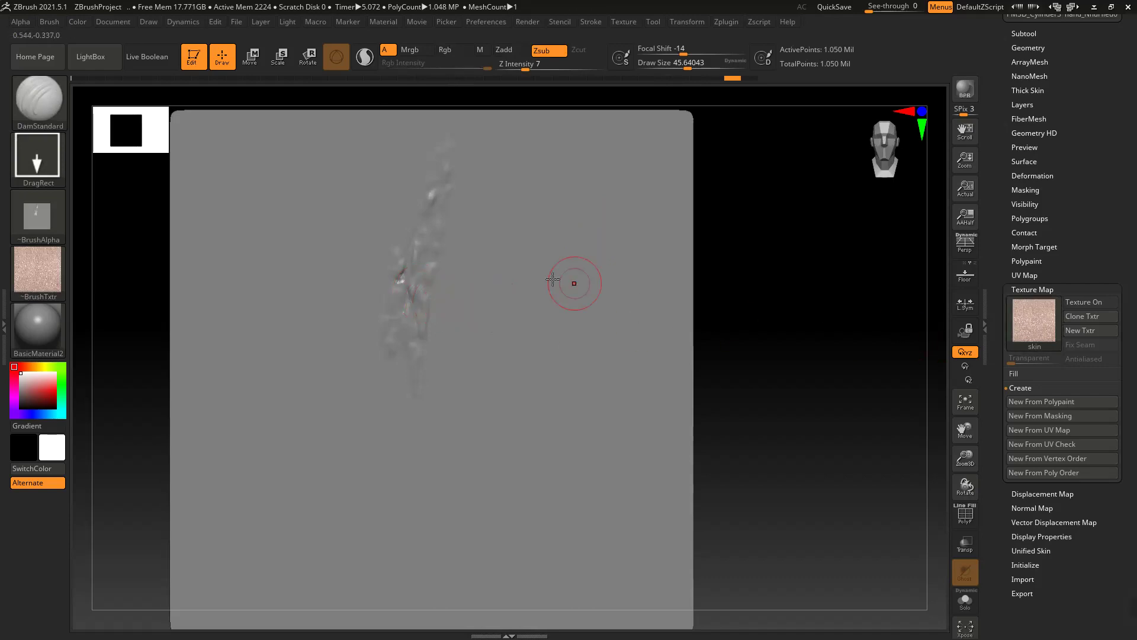
# Change the brush alpha to Alpha 38 and the stroke to Dots
pyautogui.press('b')
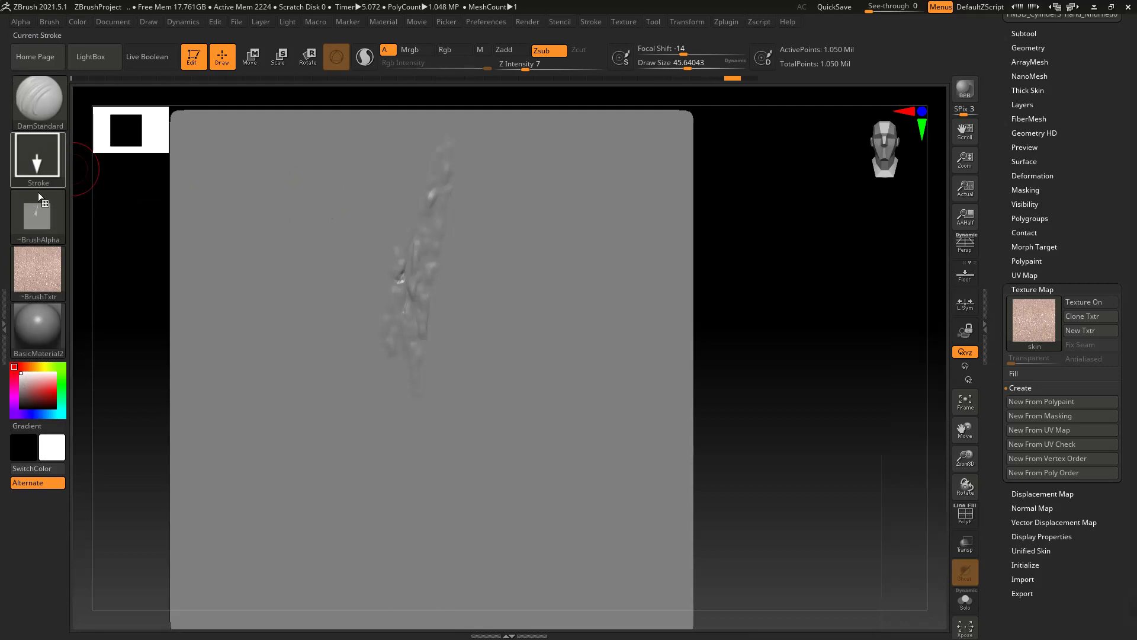
pyautogui.click(38, 196)
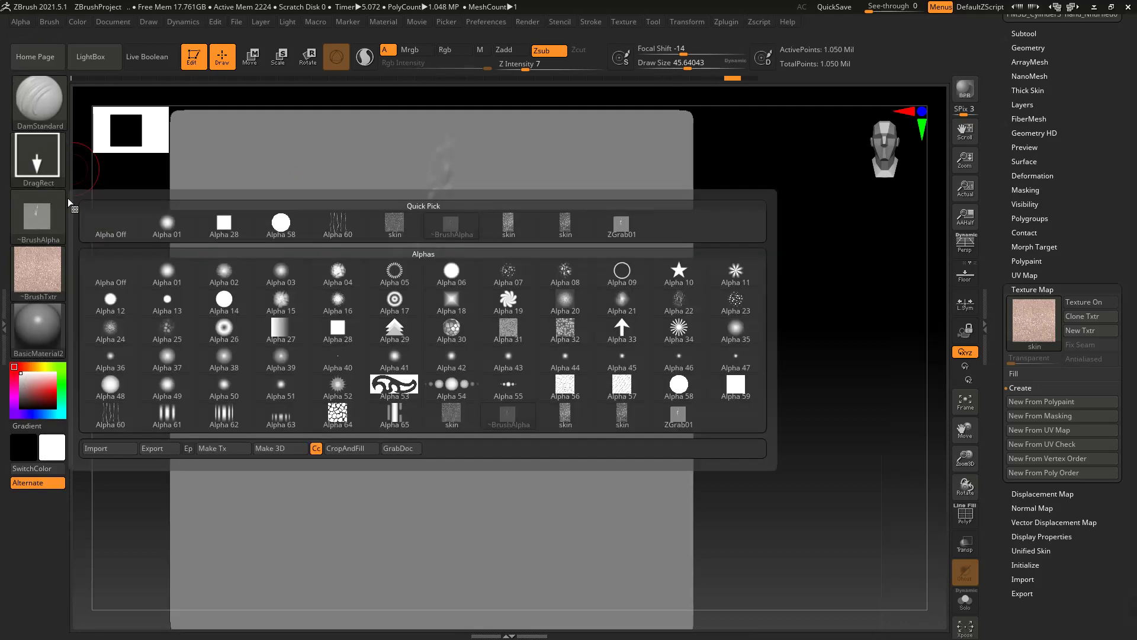
pyautogui.click(224, 358)
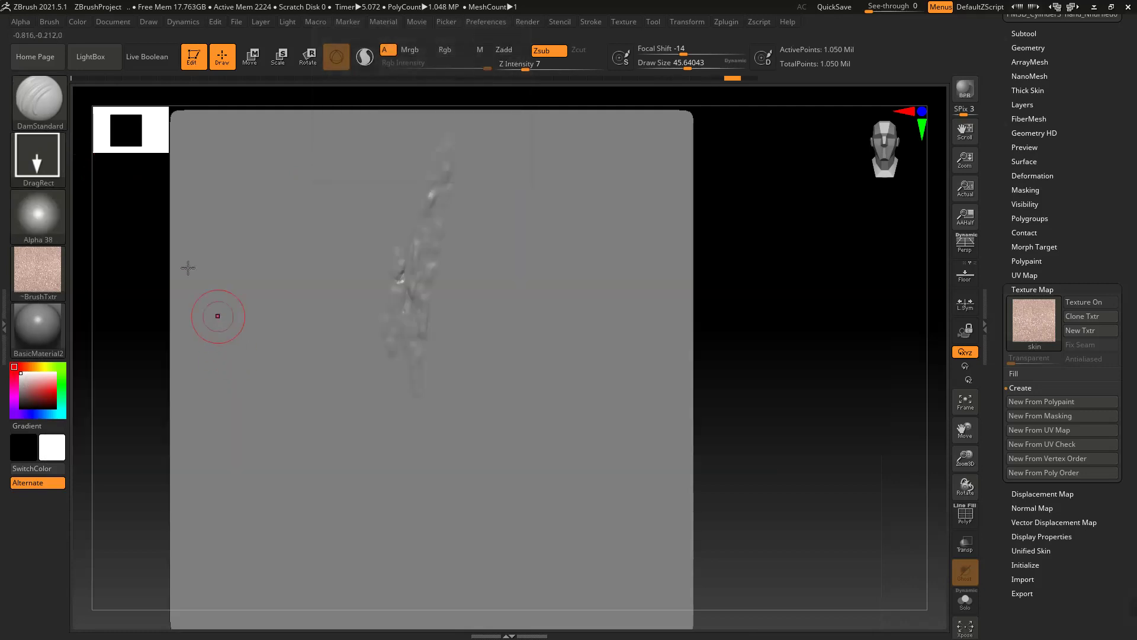
pyautogui.click(38, 157)
pyautogui.click(113, 169)
# Set Draw Size to about 35 and carve the small crease in the middle of the sculpted wrinkles
pyautogui.keyDown('ctrl'); pyautogui.moveTo(324, 267); pyautogui.dragTo(448, 318, button='right'); pyautogui.keyUp('ctrl')
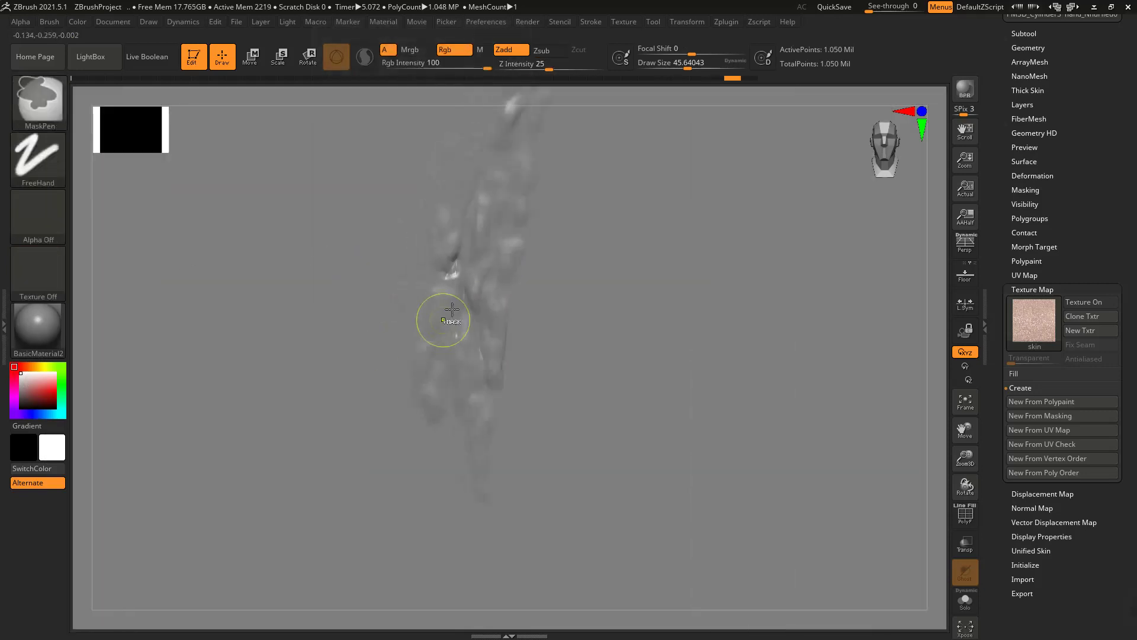
pyautogui.press('space')
pyautogui.moveTo(472, 273); pyautogui.dragTo(456, 264)
pyautogui.keyDown('ctrl'); pyautogui.moveTo(455, 250); pyautogui.dragTo(472, 298, button='right'); pyautogui.keyUp('ctrl')
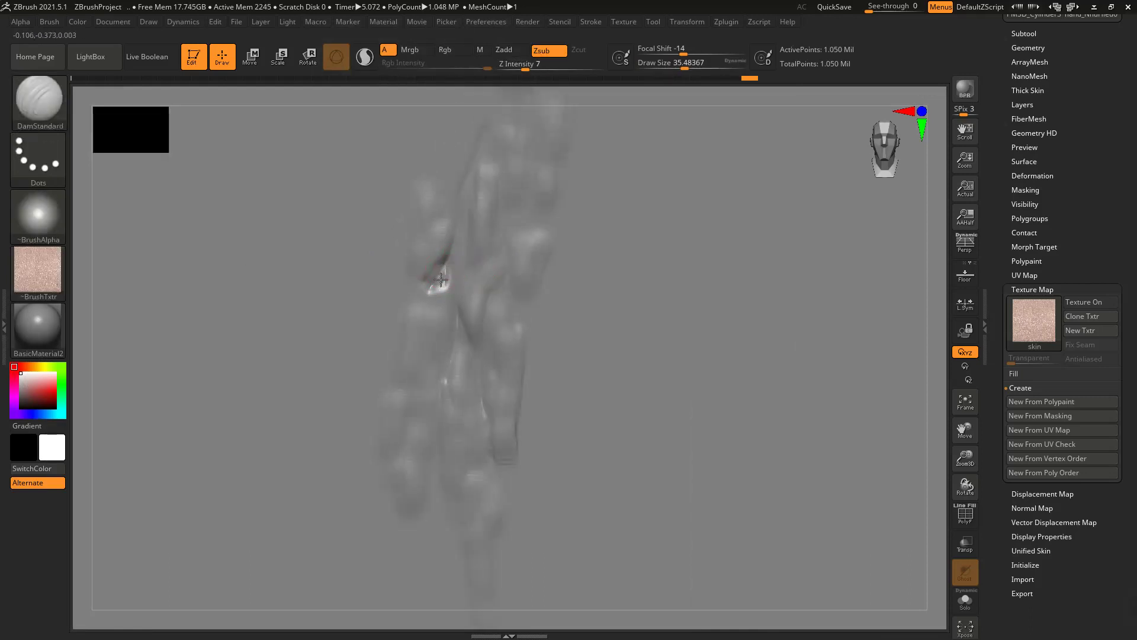
pyautogui.moveTo(441, 280); pyautogui.dragTo(444, 274)
# Turn off the brush texture and deepen the central crease using Draw Size of about 76 and Z Intensity 24
pyautogui.press(']')
pyautogui.press(']')
pyautogui.press(']')
pyautogui.press(']')
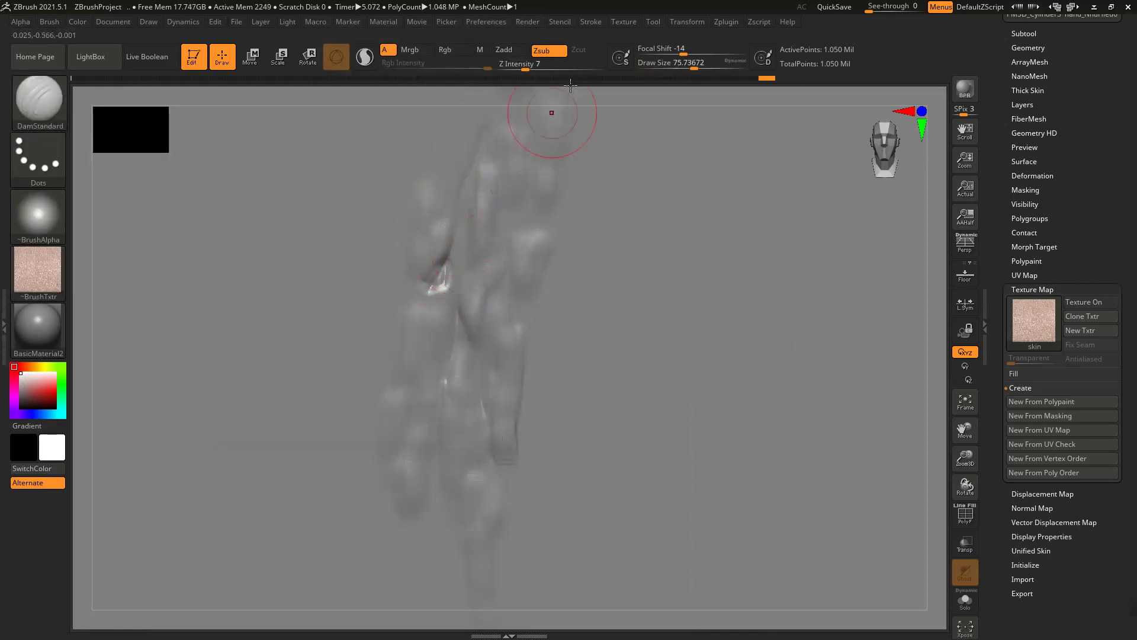
pyautogui.click(548, 67)
pyautogui.keyDown('ctrl'); pyautogui.moveTo(451, 260); pyautogui.dragTo(439, 281, button='right'); pyautogui.keyUp('ctrl')
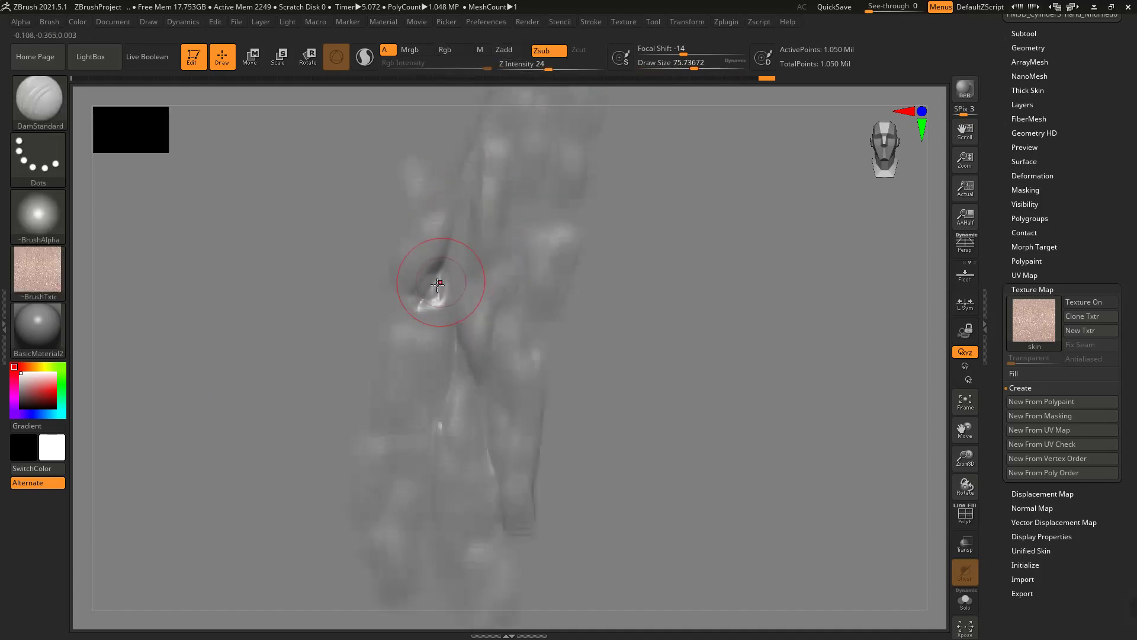
pyautogui.click(44, 272)
pyautogui.click(120, 289)
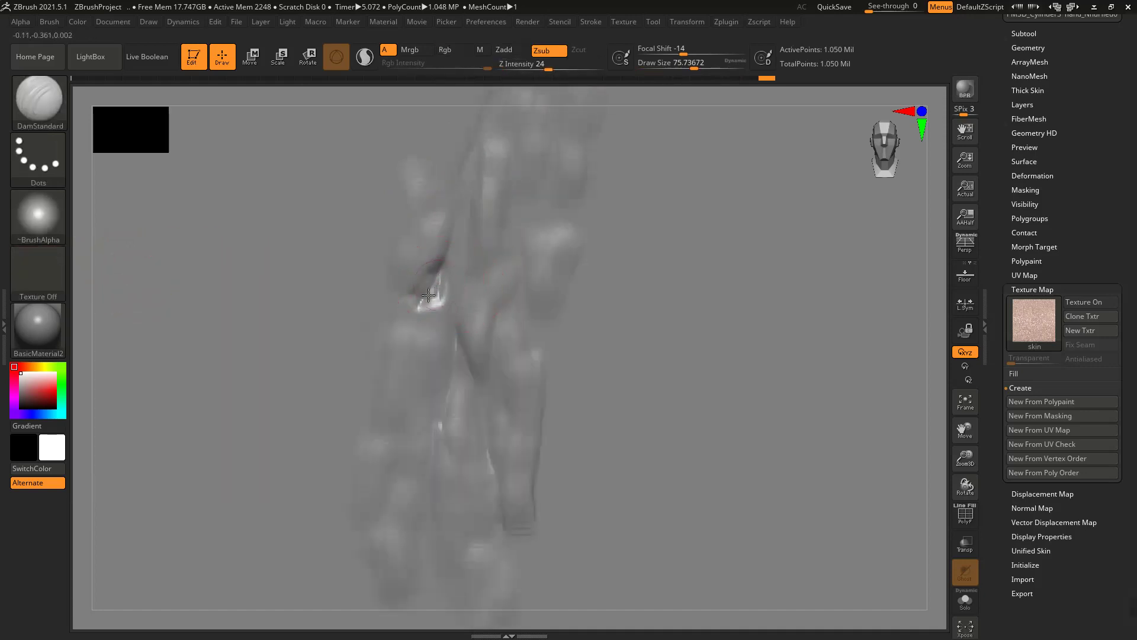
pyautogui.moveTo(434, 286); pyautogui.dragTo(413, 296)
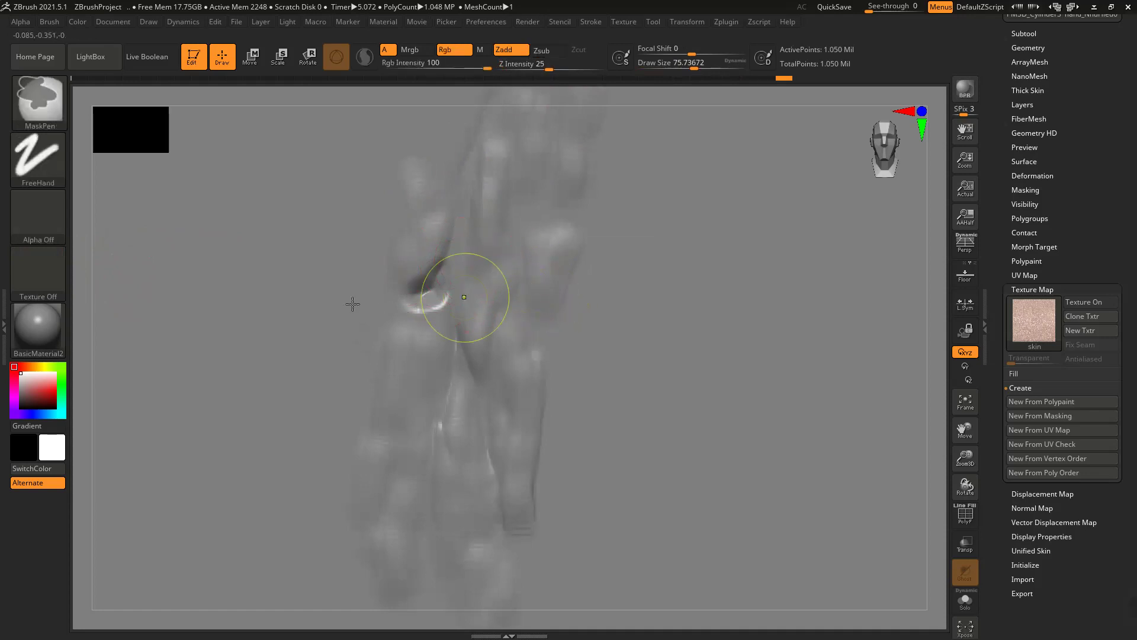
# Set Draw Size to about 24, turn on the plane's skin texture, and carve around the central crease
pyautogui.keyDown('ctrl'); pyautogui.moveTo(464, 297); pyautogui.dragTo(353, 305, button='right'); pyautogui.keyUp('ctrl')
pyautogui.press('space')
pyautogui.moveTo(483, 291); pyautogui.dragTo(472, 291)
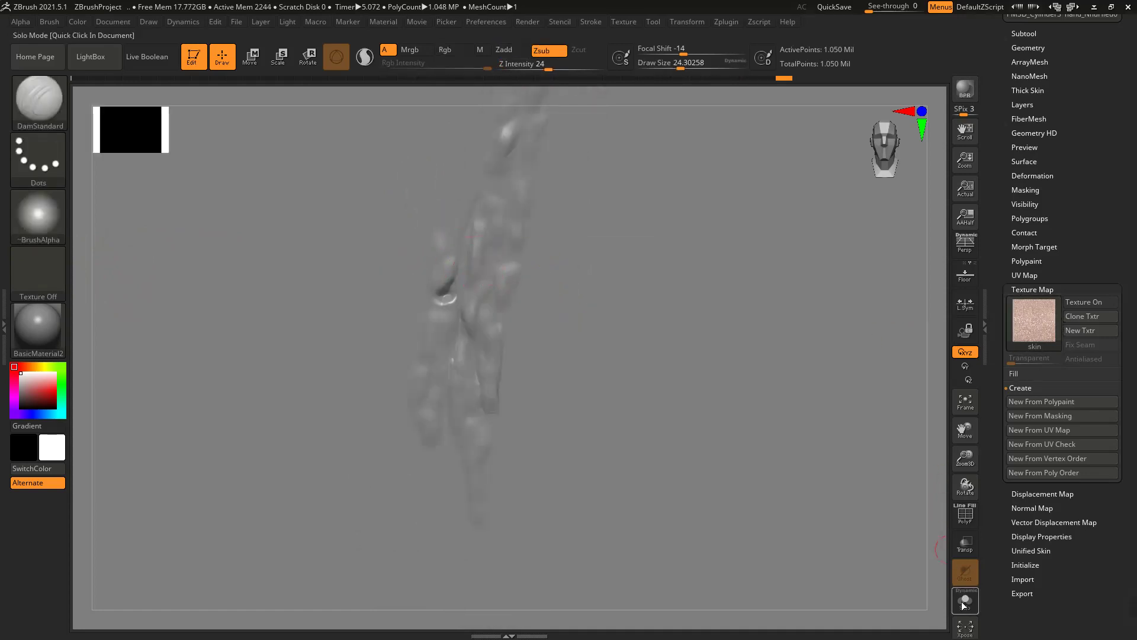
pyautogui.click(1087, 301)
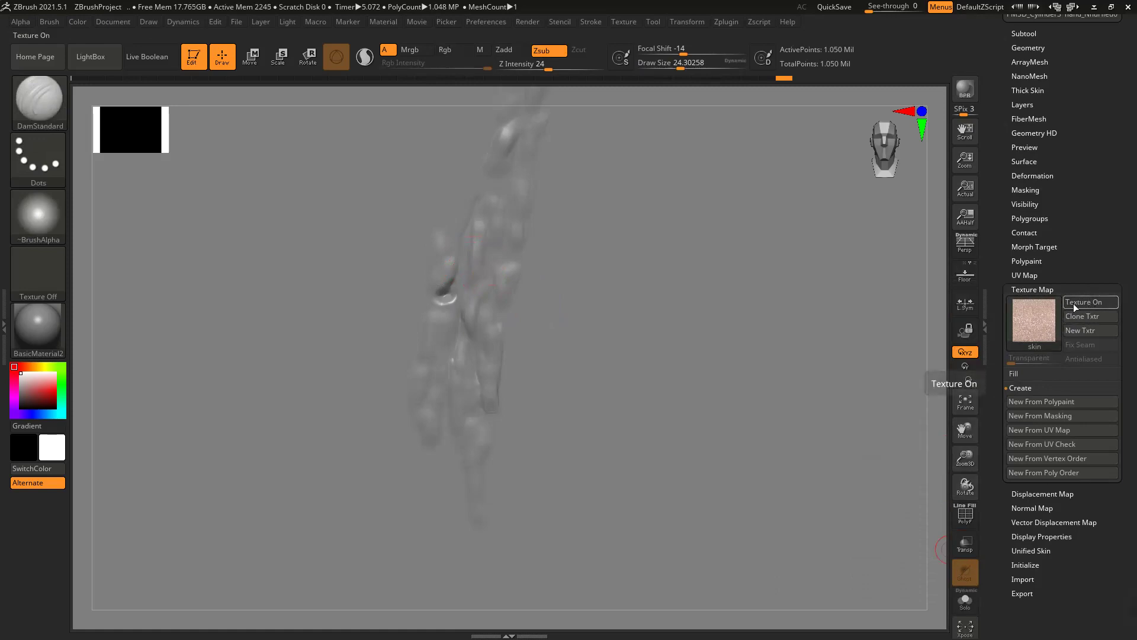
pyautogui.moveTo(446, 294); pyautogui.dragTo(447, 271)
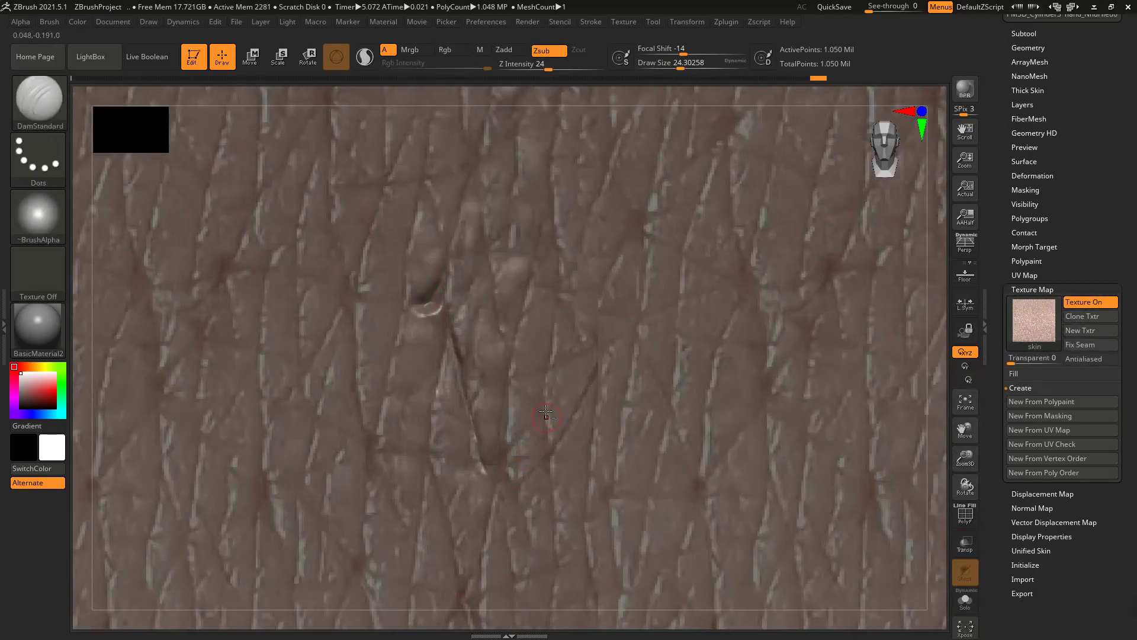
# Carve thin skin creases below the central crease, tracing the lines of the skin texture
pyautogui.keyDown('alt'); pyautogui.moveTo(546, 412); pyautogui.dragTo(560, 330, button='right'); pyautogui.keyUp('alt')
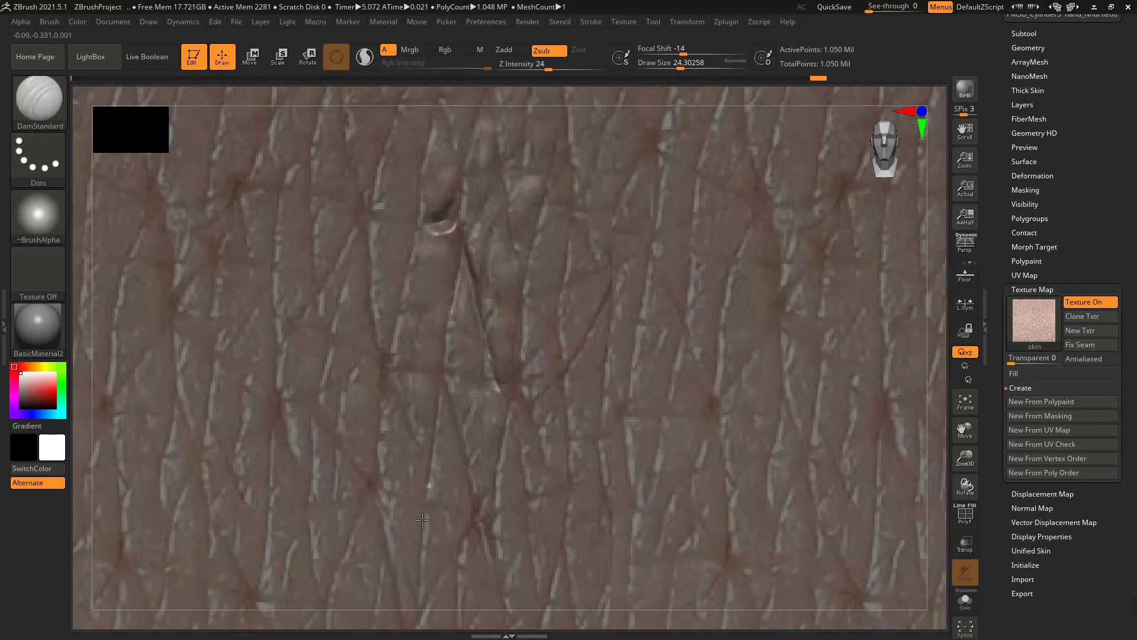
pyautogui.moveTo(432, 591); pyautogui.dragTo(466, 299, button='right')
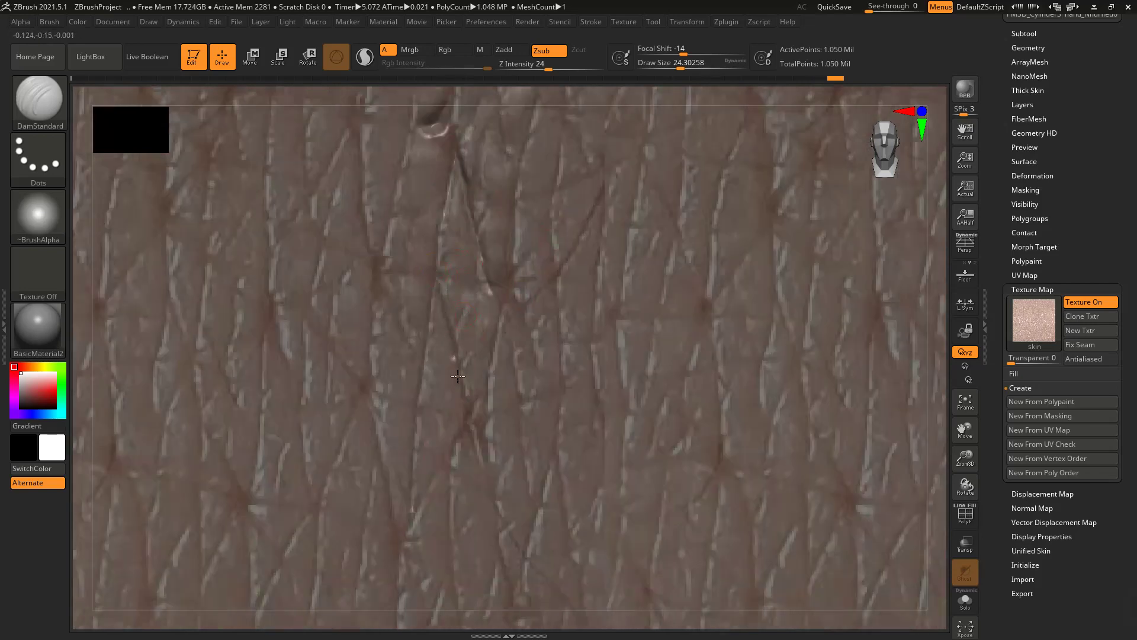
pyautogui.moveTo(461, 372); pyautogui.dragTo(482, 440)
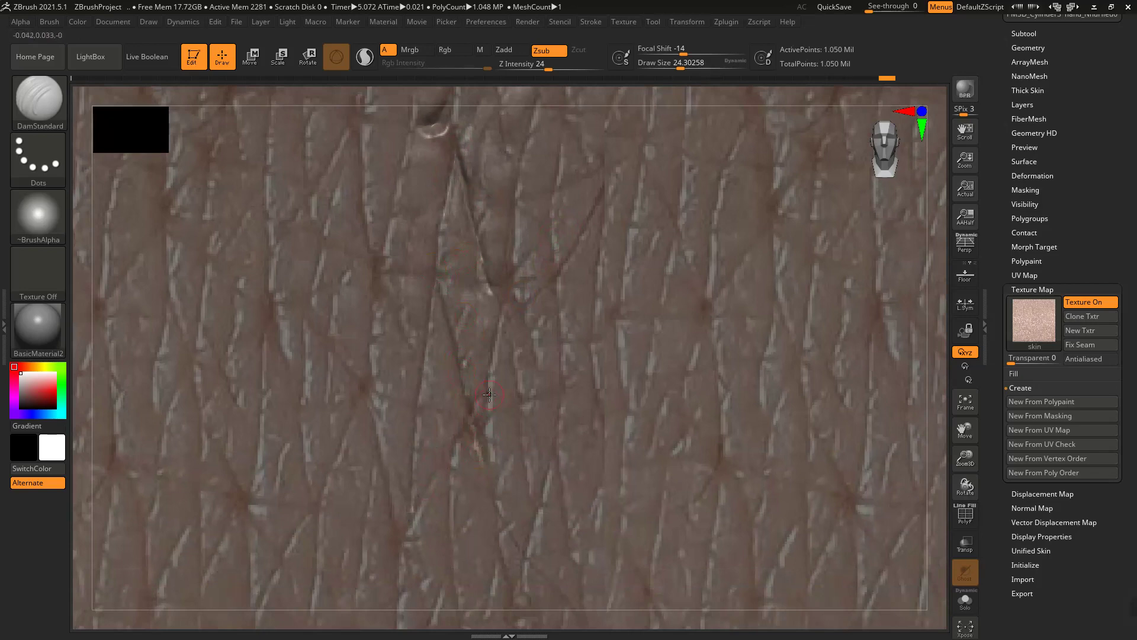
pyautogui.moveTo(578, 324)
pyautogui.keyDown('ctrl'); pyautogui.mouseDown(button='right')
pyautogui.moveTo(526, 254)
pyautogui.moveTo(520, 314)
pyautogui.mouseUp(button='right'); pyautogui.keyUp('ctrl')
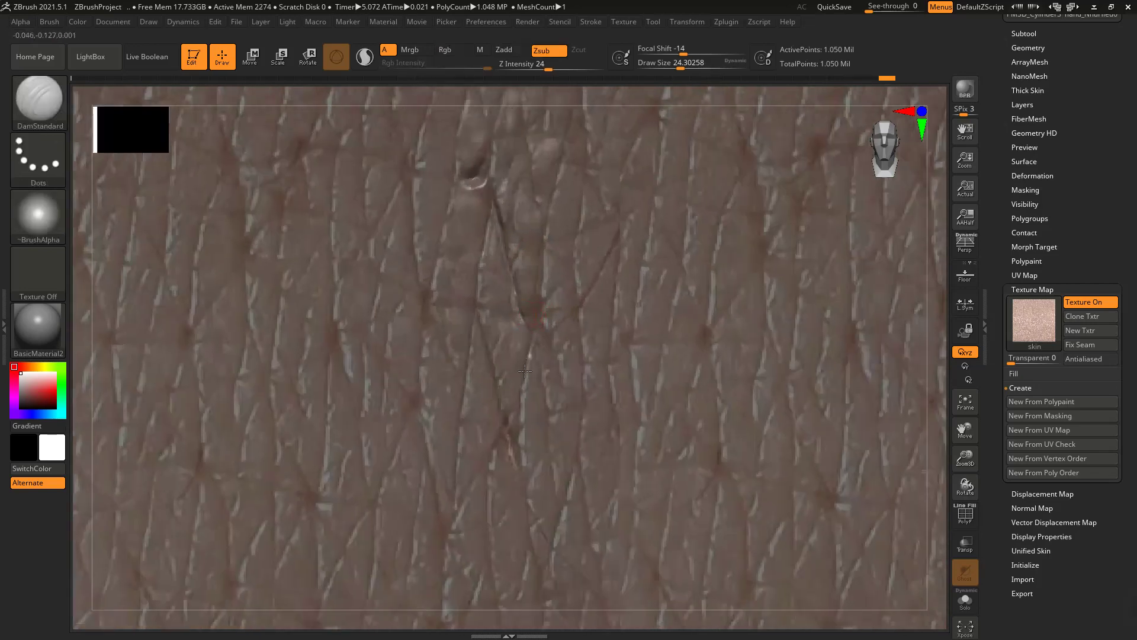
pyautogui.moveTo(520, 473); pyautogui.dragTo(521, 418)
pyautogui.moveTo(526, 382); pyautogui.dragTo(511, 382, button='right')
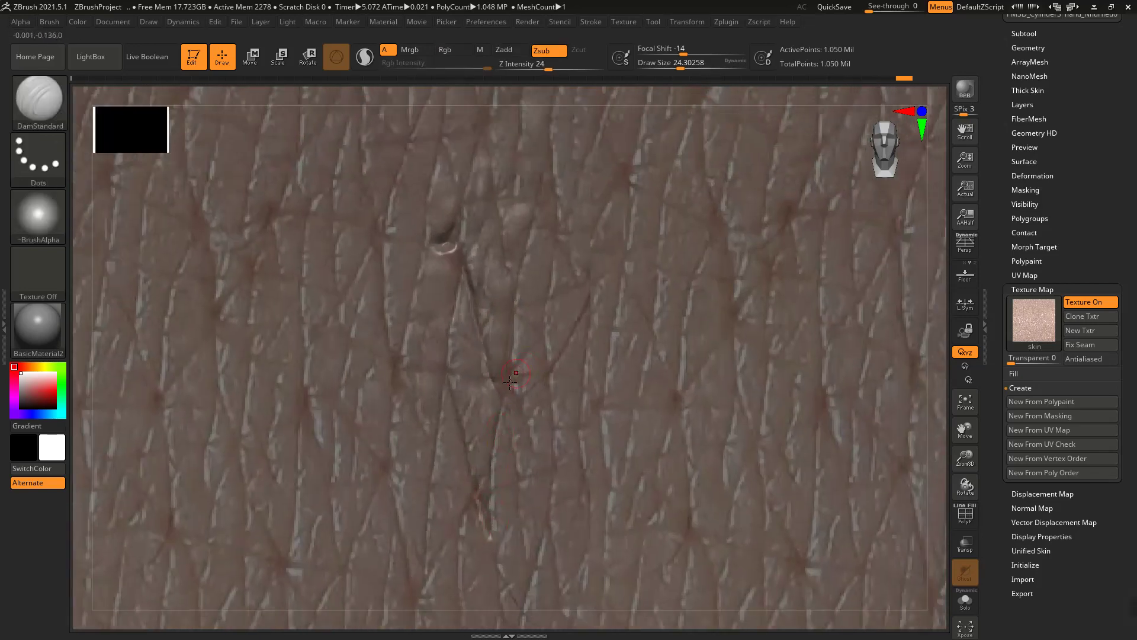
# Check the whole textured plane and add a short skin crease just beside the central wrinkles
pyautogui.keyDown('ctrl'); pyautogui.moveTo(670, 312); pyautogui.dragTo(729, 193, button='right'); pyautogui.keyUp('ctrl')
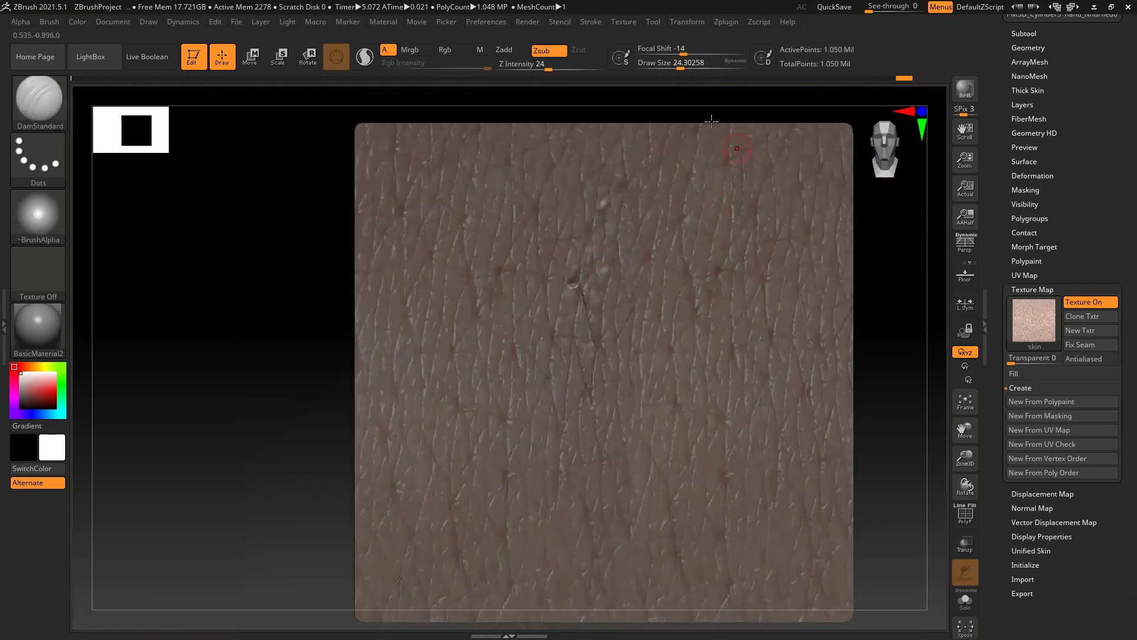
pyautogui.keyDown('alt'); pyautogui.moveTo(657, 351); pyautogui.dragTo(528, 340, button='right'); pyautogui.keyUp('alt')
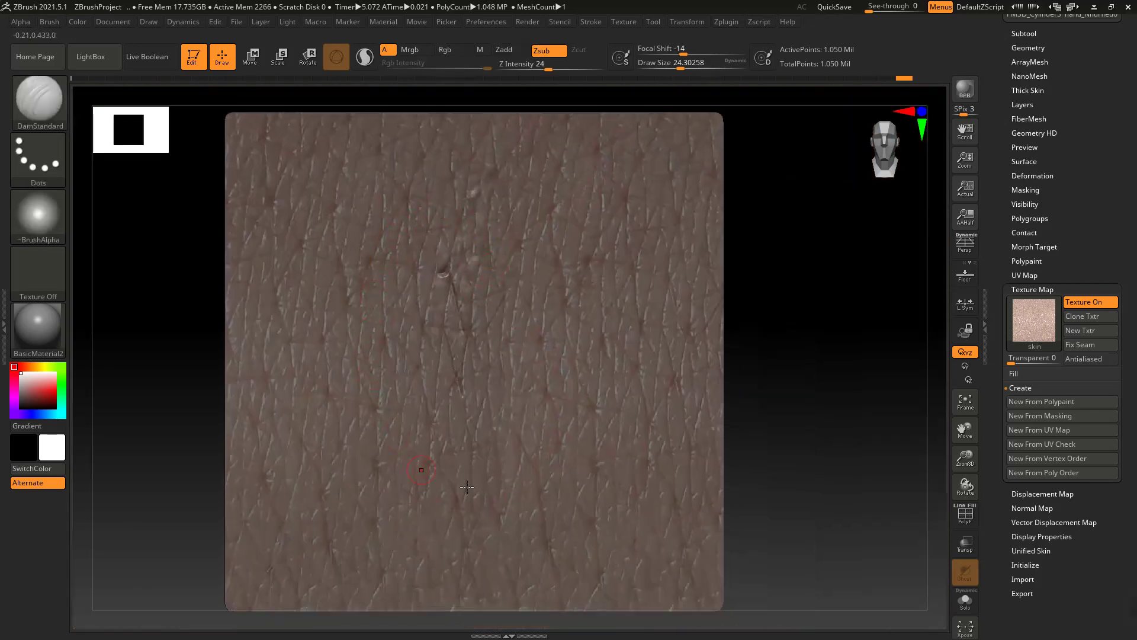
pyautogui.keyDown('ctrl'); pyautogui.moveTo(477, 305); pyautogui.dragTo(422, 270, button='right'); pyautogui.keyUp('ctrl')
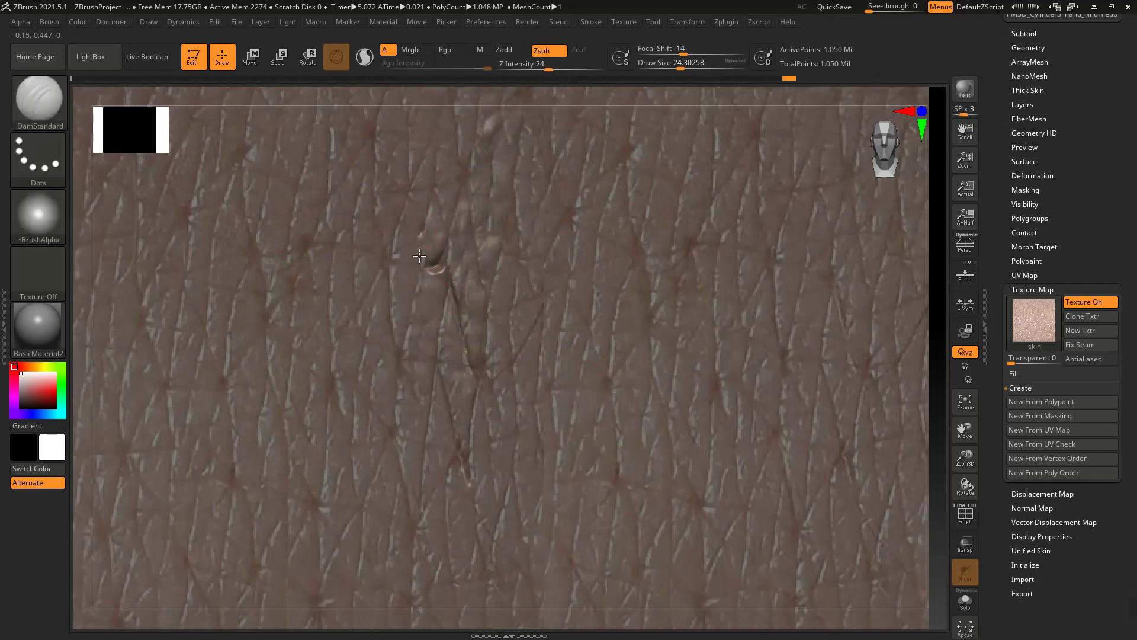
pyautogui.moveTo(410, 320); pyautogui.dragTo(406, 342)
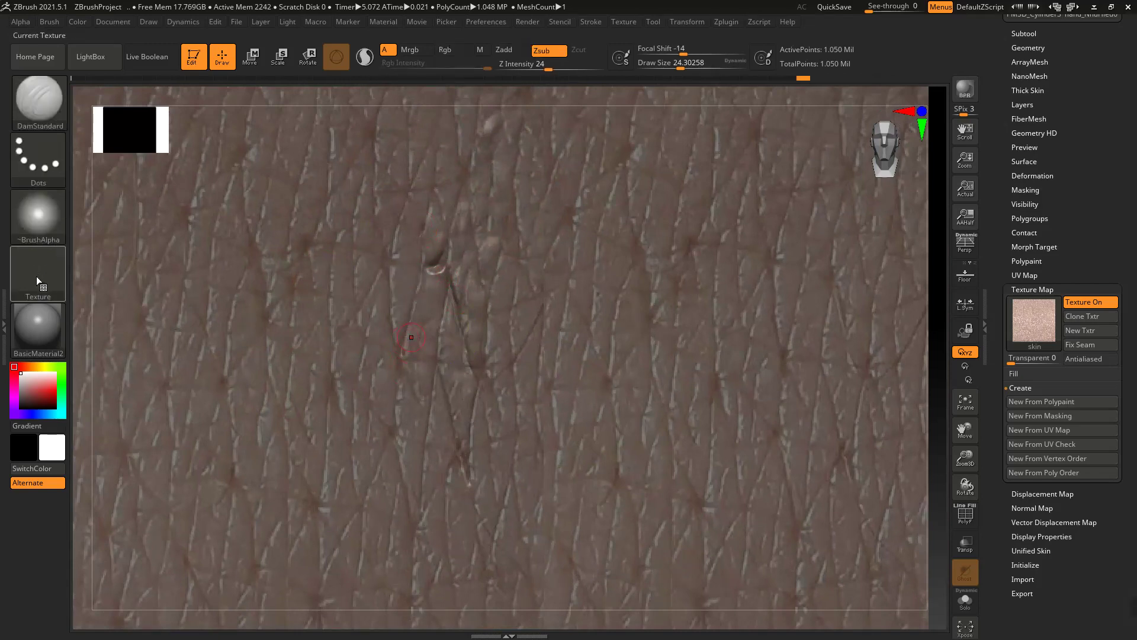
# Switch to File Explorer, go to the zbrush alpha folder, and open its Free_Skin_Brush folder to view the skin alphas
pyautogui.press('super')
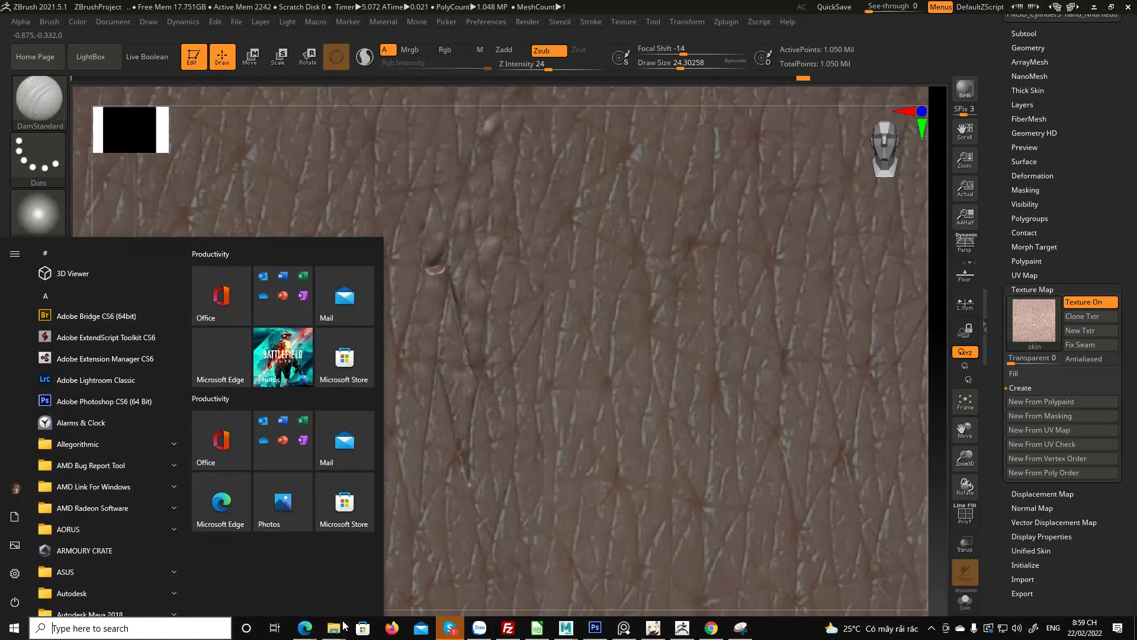
pyautogui.moveTo(344, 626)
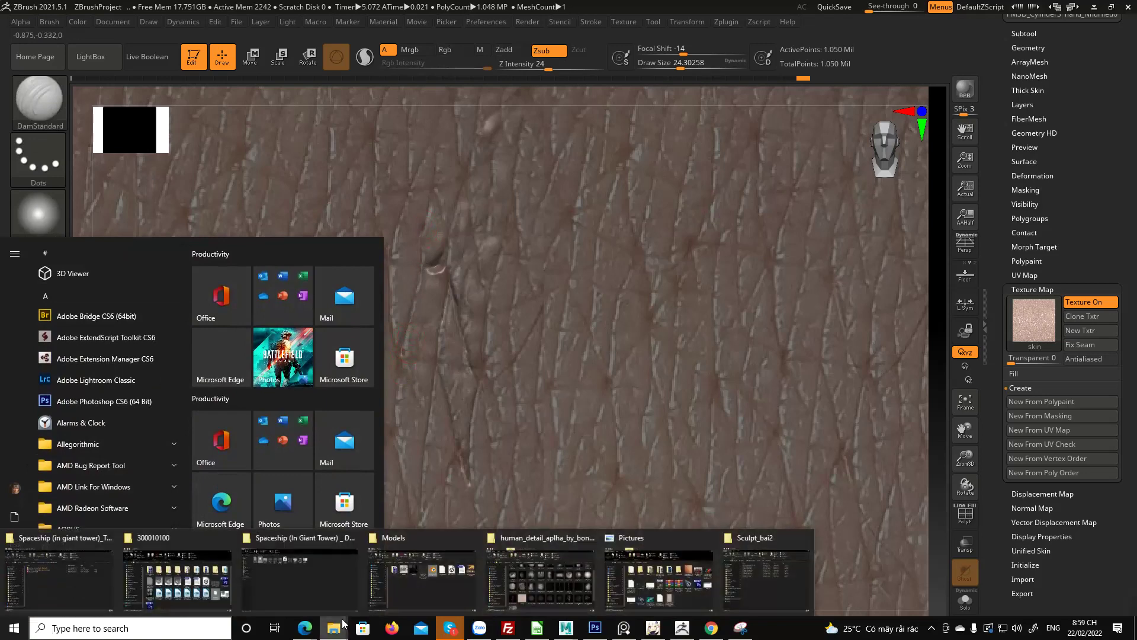
pyautogui.click(751, 580)
pyautogui.click(483, 324)
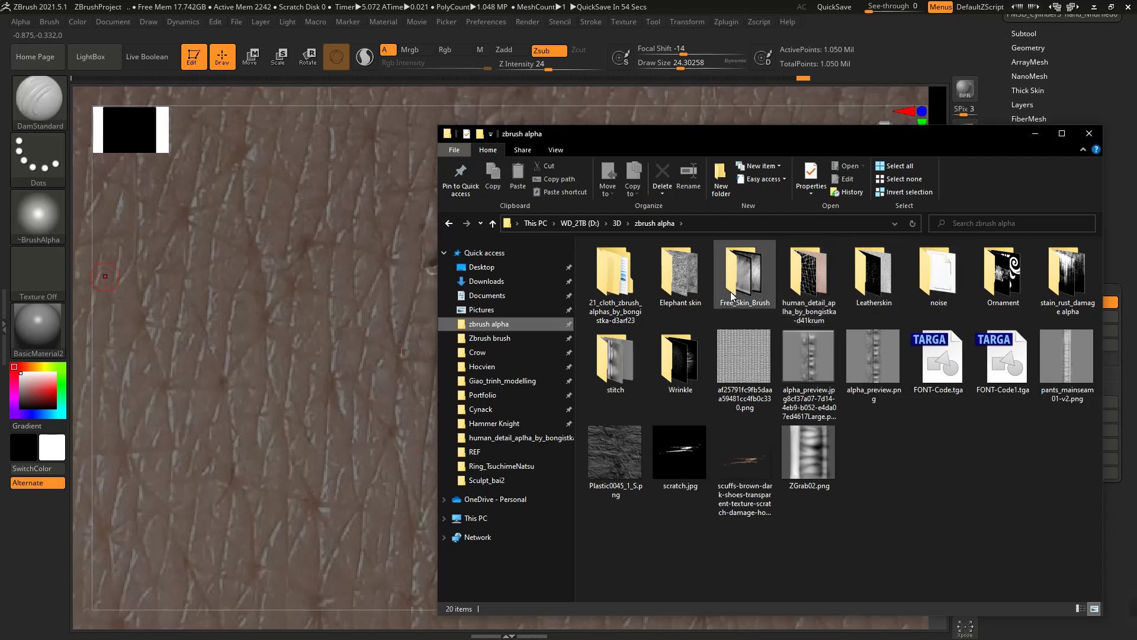
pyautogui.click(678, 289)
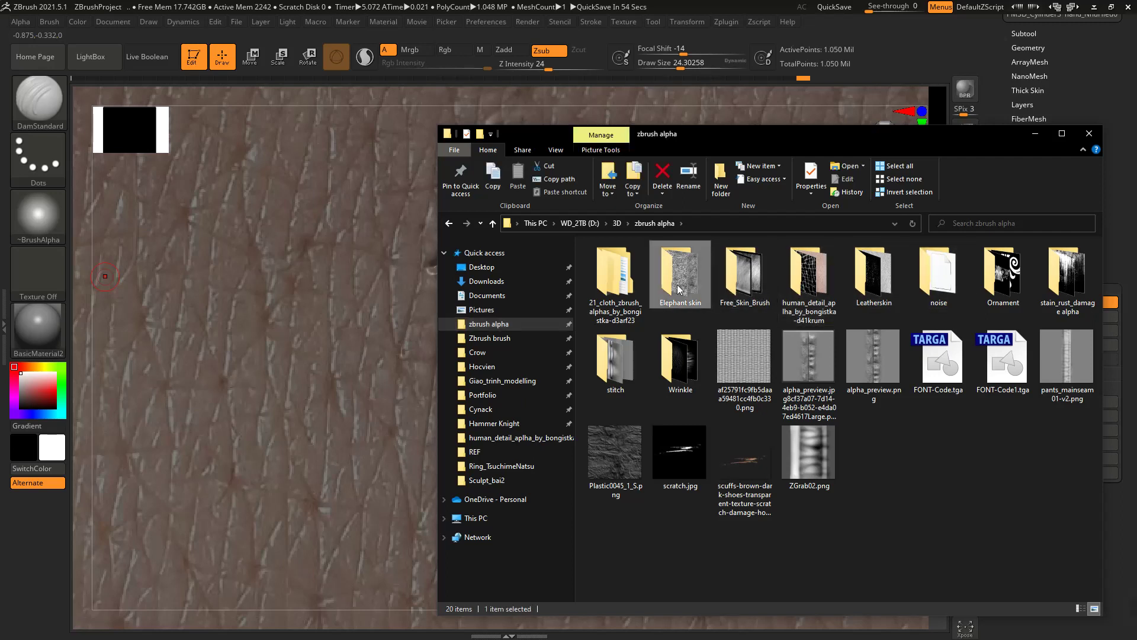
pyautogui.click(744, 283)
pyautogui.doubleClick(745, 285)
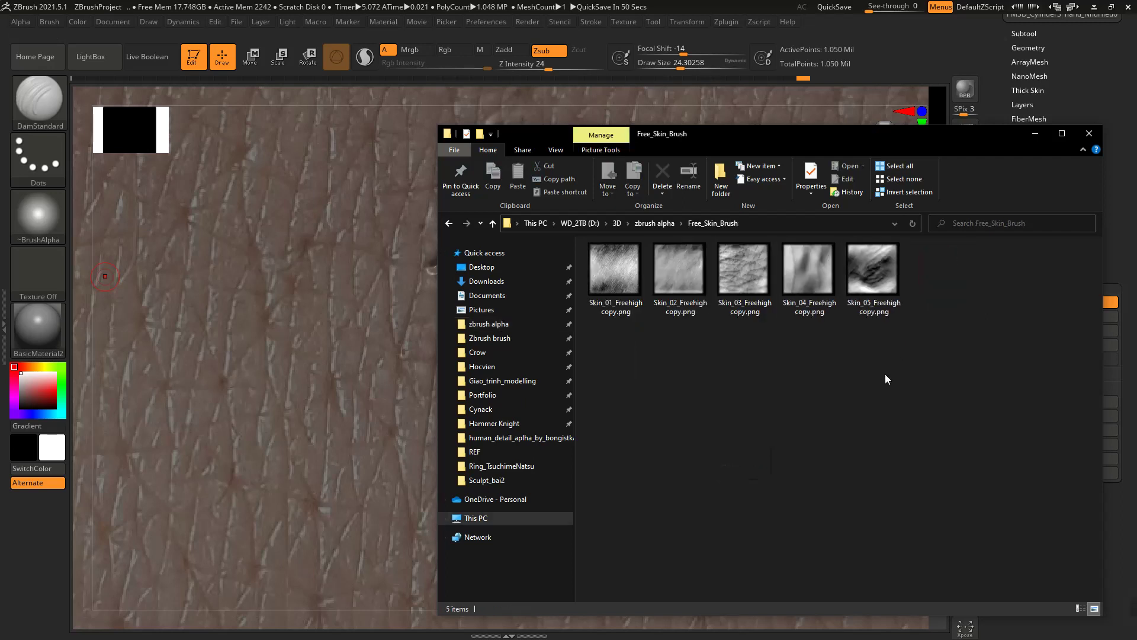
# Return to the zbrush alpha folder and look through the human detail alphas in their folder
pyautogui.click(653, 223)
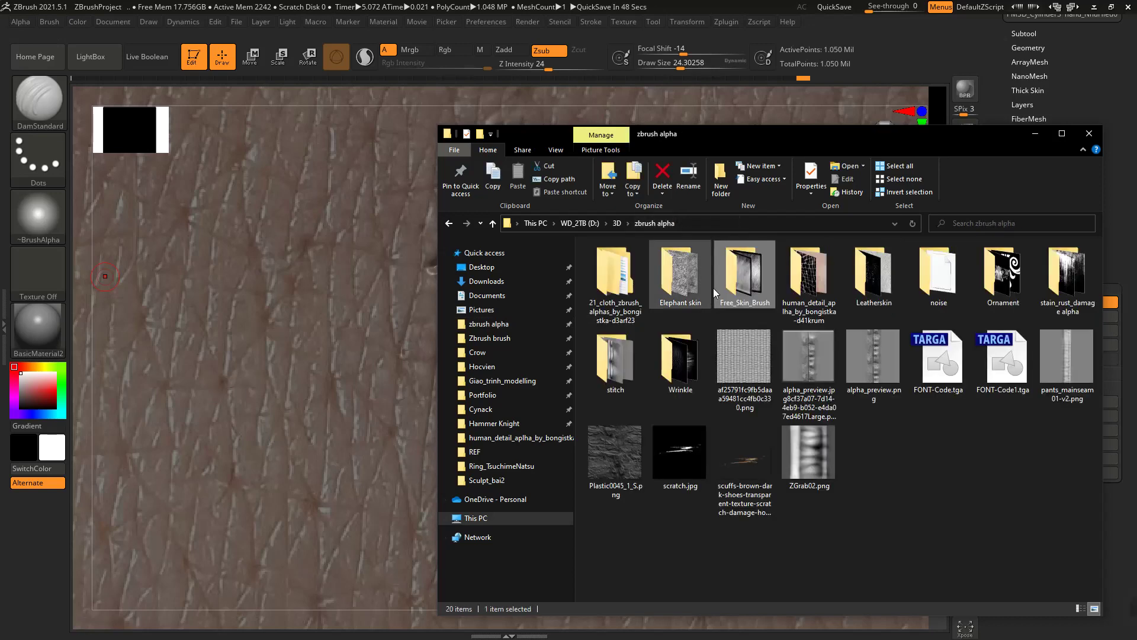
pyautogui.doubleClick(809, 275)
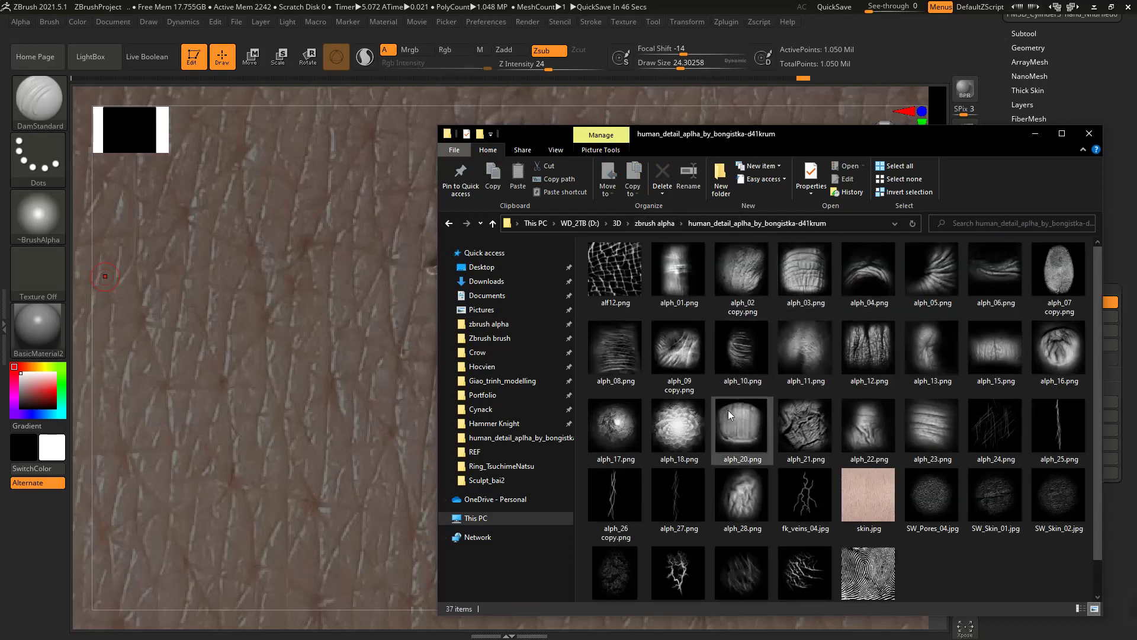
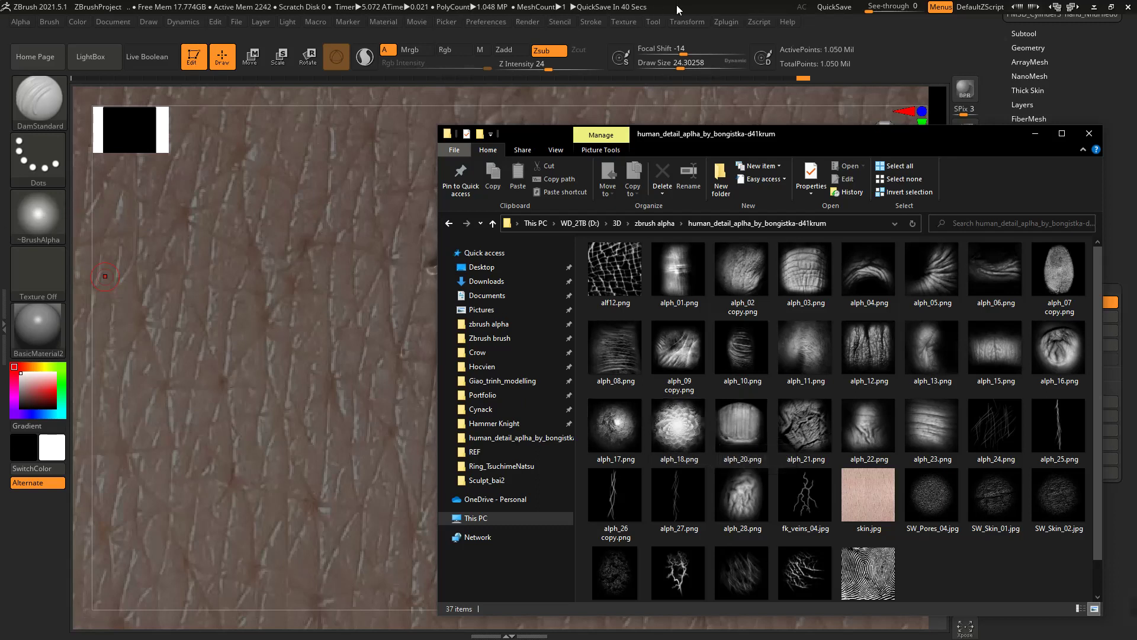
pyautogui.scroll(-2, 886, 572)
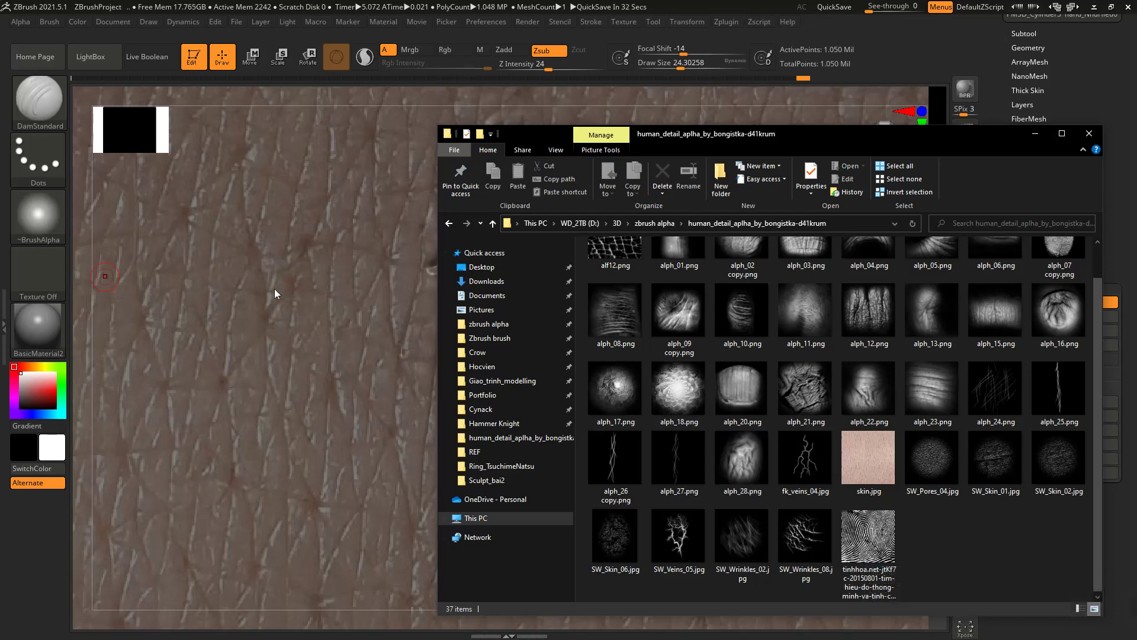
# Switch back to ZBrush, choose the grabbed ZGrab01 alpha for the brush and raise the MidValue in its Modify settings
pyautogui.click(896, 23)
pyautogui.click(56, 212)
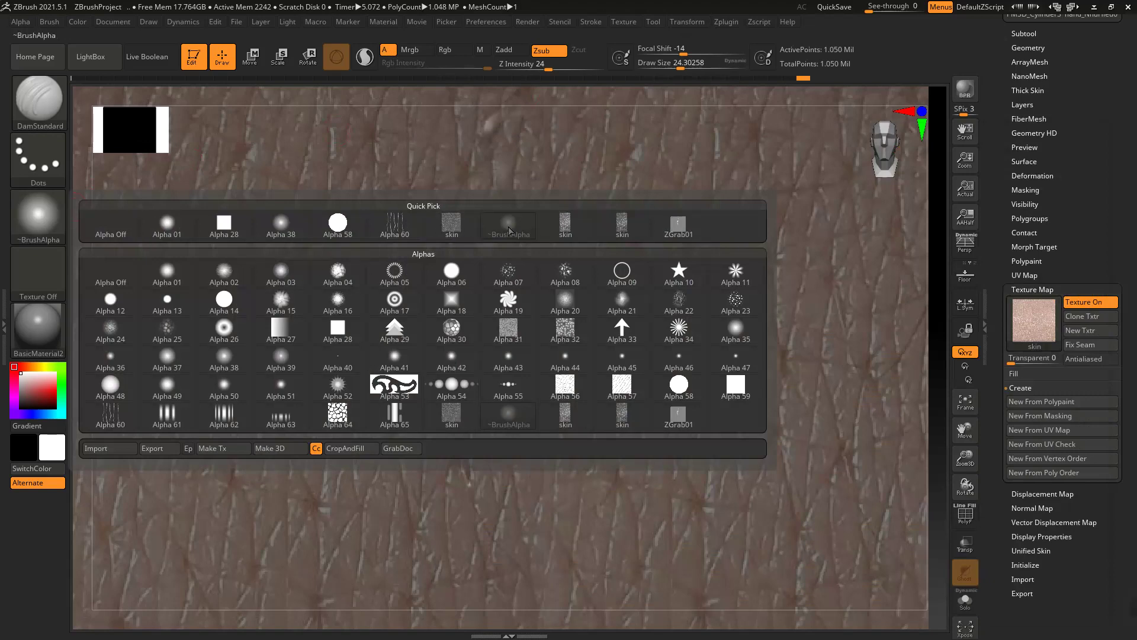
pyautogui.click(678, 224)
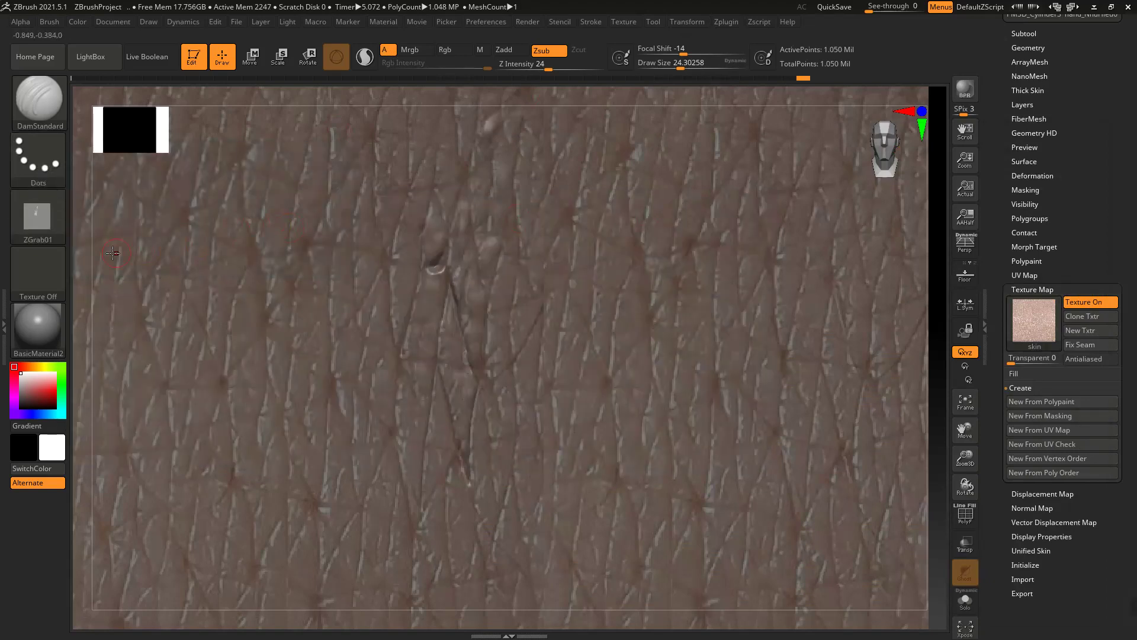
pyautogui.click(45, 226)
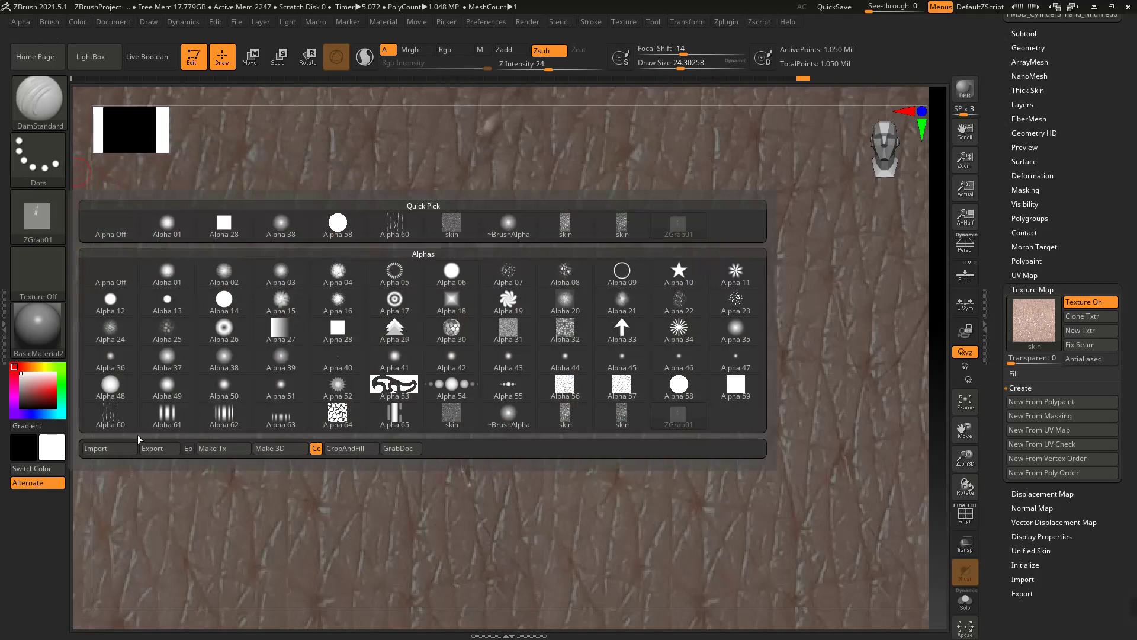
pyautogui.click(20, 21)
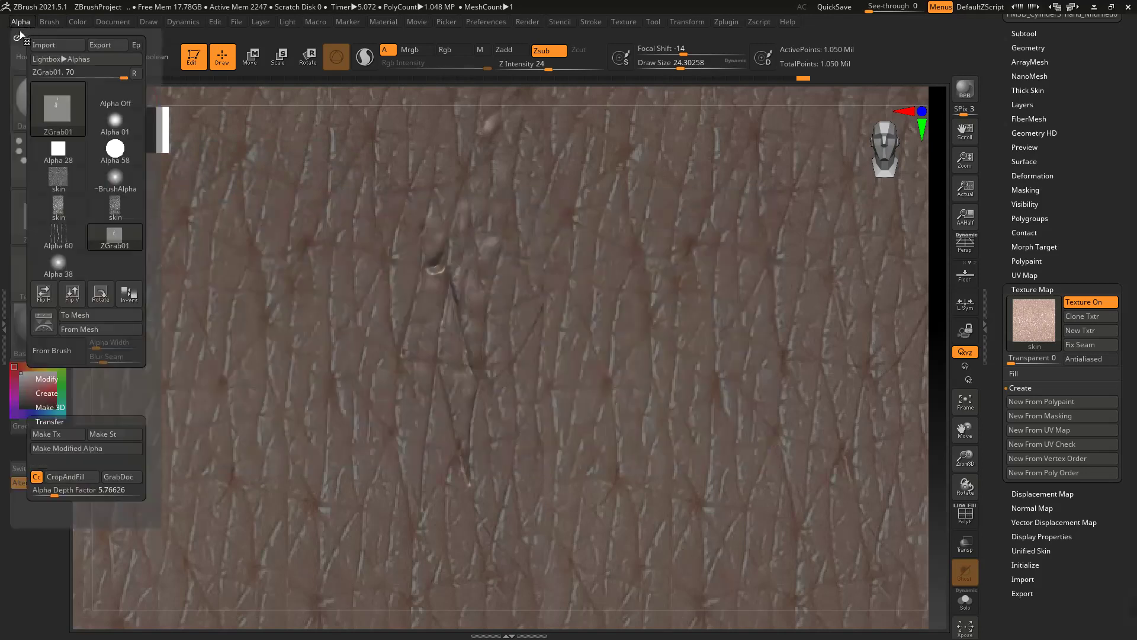
pyautogui.click(54, 392)
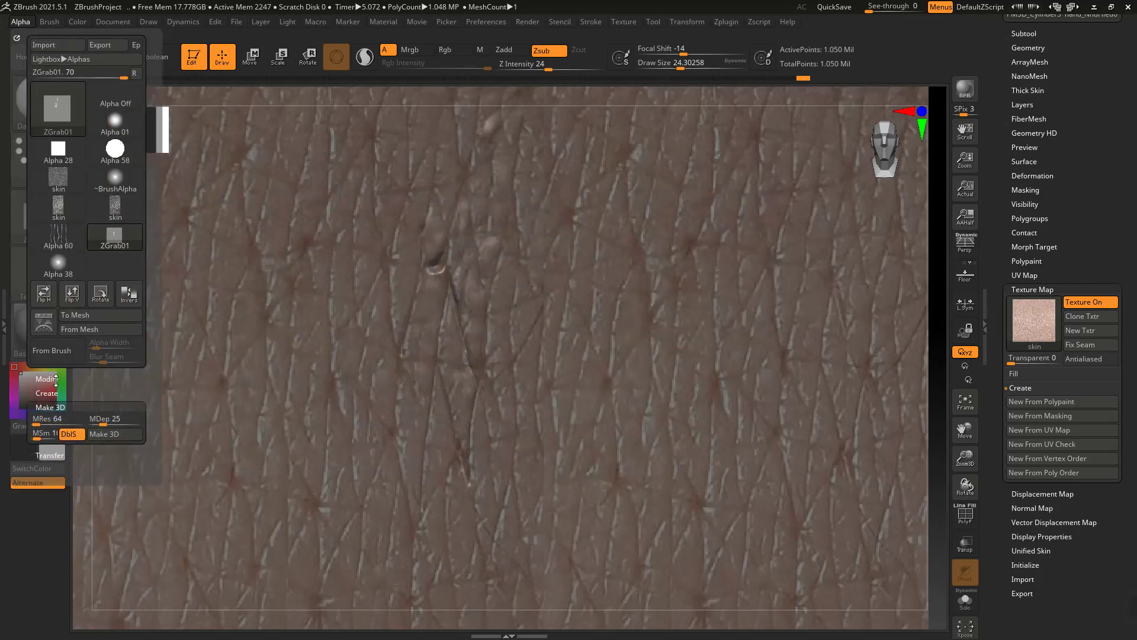
pyautogui.click(56, 378)
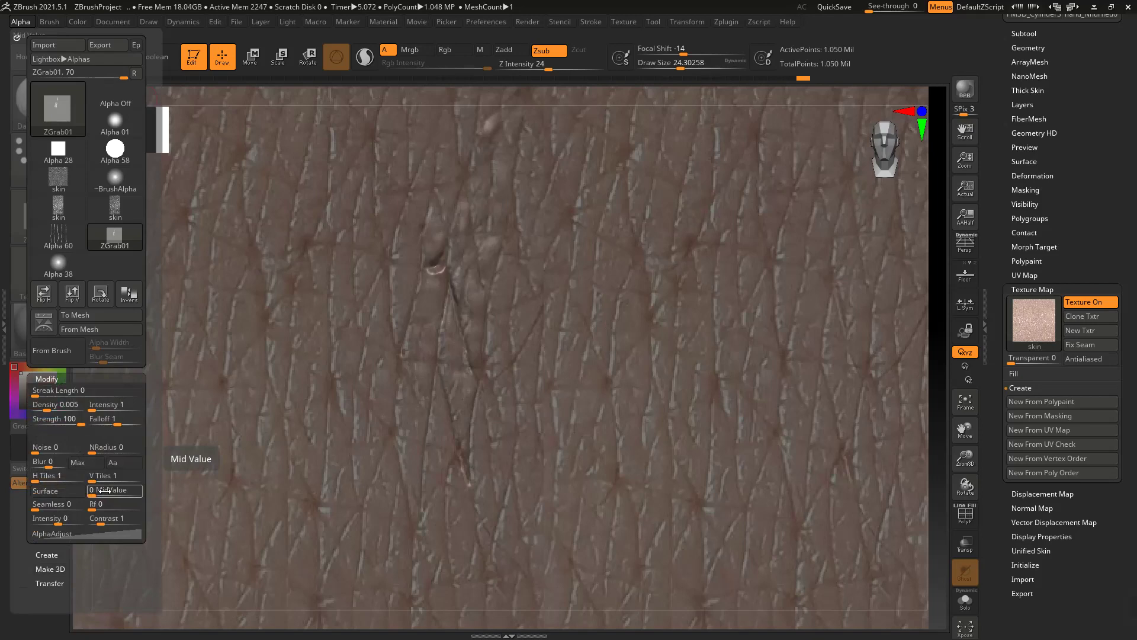
pyautogui.moveTo(98, 492); pyautogui.dragTo(108, 494)
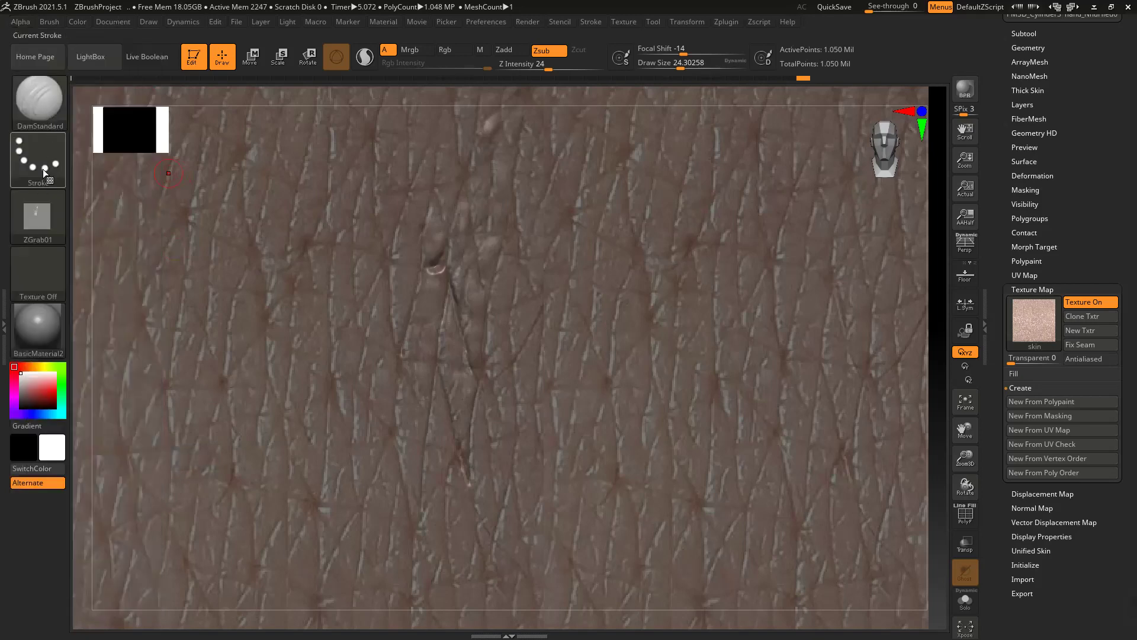
# Set the brush stroke to DragRect and hide the skin texture on the plane
pyautogui.click(37, 213)
pyautogui.click(45, 165)
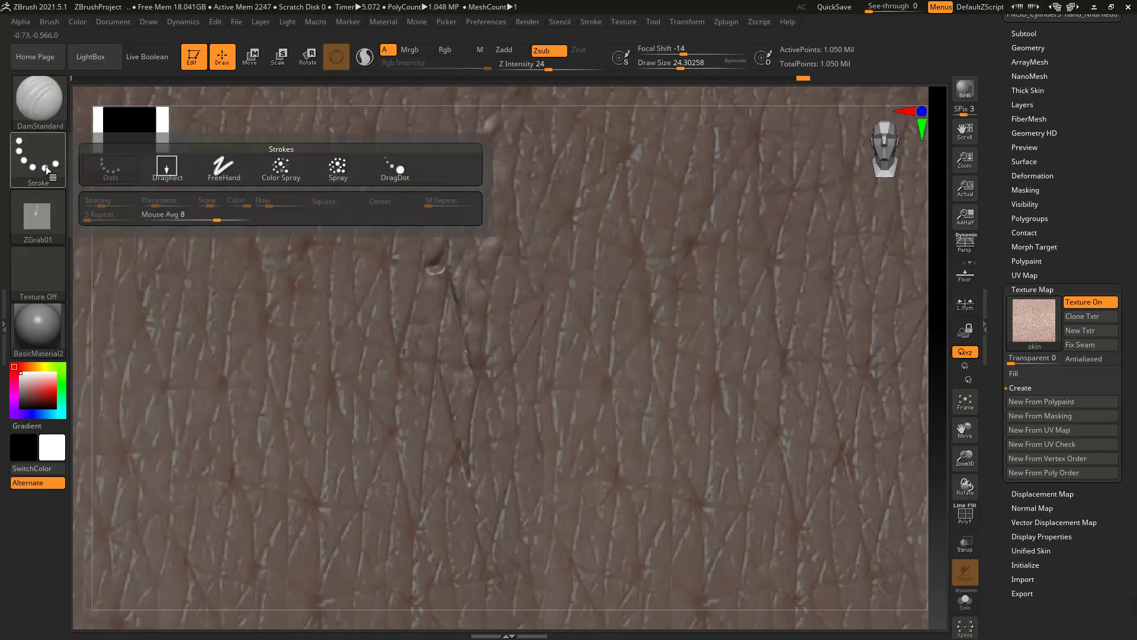
pyautogui.click(177, 172)
pyautogui.click(1088, 303)
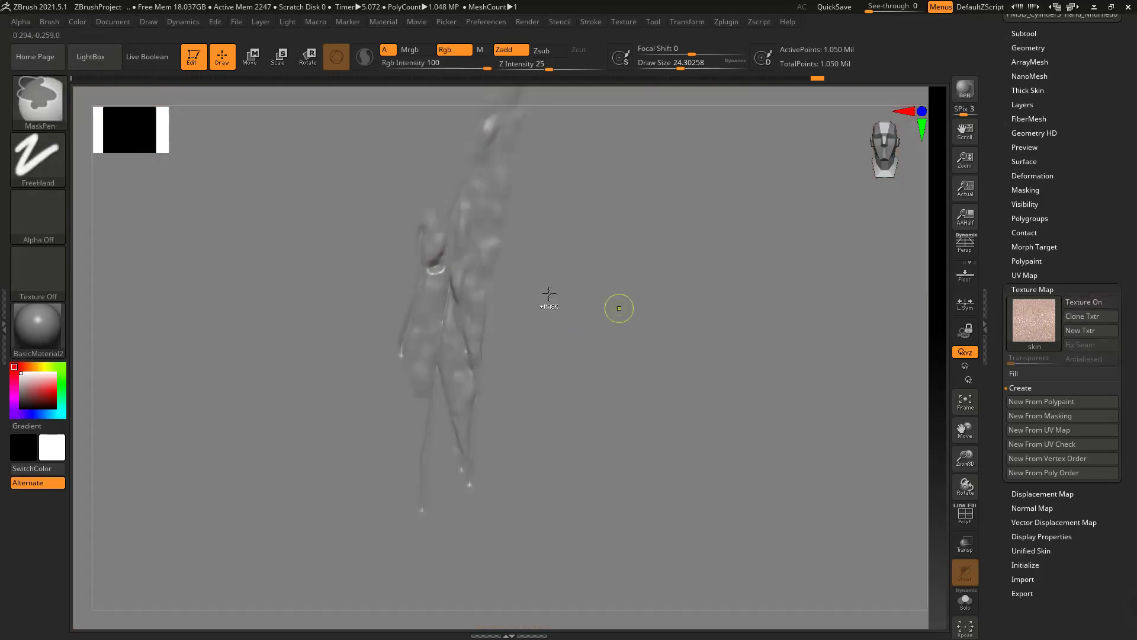
# Try stamping the grabbed alpha on the bare plane, undo the stamp and place another one beside the sculpted wrinkles
pyautogui.keyDown('ctrl'); pyautogui.moveTo(549, 300); pyautogui.dragTo(454, 346, button='right'); pyautogui.keyUp('ctrl')
pyautogui.moveTo(455, 346); pyautogui.dragTo(475, 505)
pyautogui.hotkey('ctrl', 'z')
pyautogui.moveTo(491, 448); pyautogui.dragTo(505, 544)
# Set the alpha's MidValue to 21, replace the previous stamp with a test stamp beside the wrinkles, and undo it
pyautogui.click(20, 21)
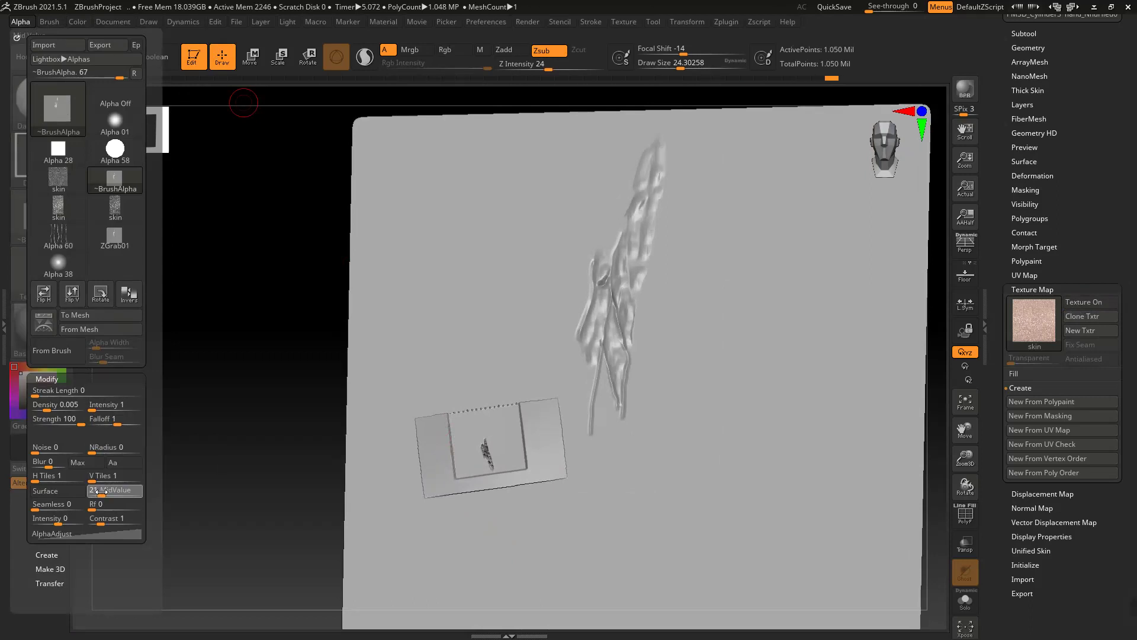
pyautogui.hotkey('ctrl', 'z')
pyautogui.moveTo(444, 342); pyautogui.dragTo(462, 462)
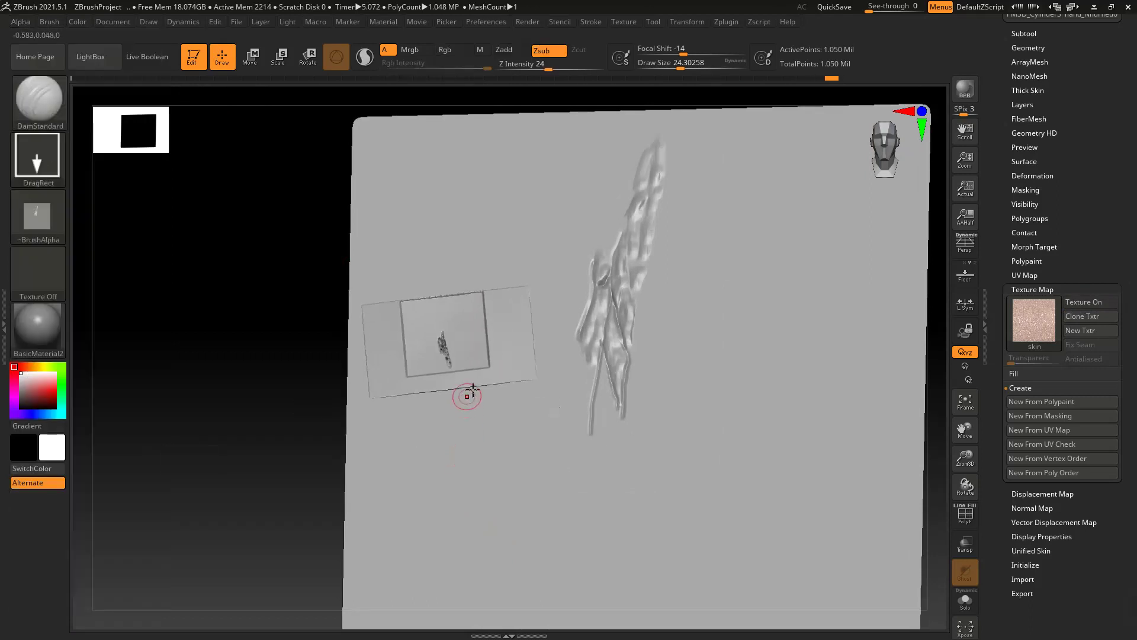
pyautogui.moveTo(473, 391)
pyautogui.keyDown('ctrl'); pyautogui.mouseDown(button='right')
pyautogui.moveTo(474, 435)
pyautogui.moveTo(439, 437)
pyautogui.moveTo(479, 458)
pyautogui.mouseUp(button='right'); pyautogui.keyUp('ctrl')
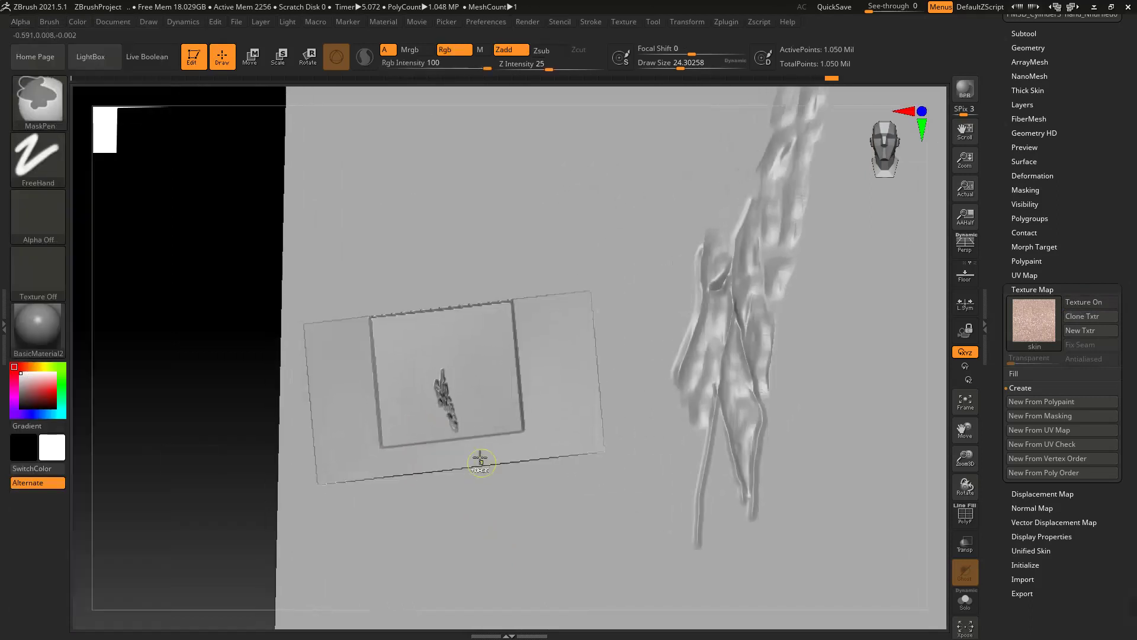
pyautogui.hotkey('ctrl', 'z')
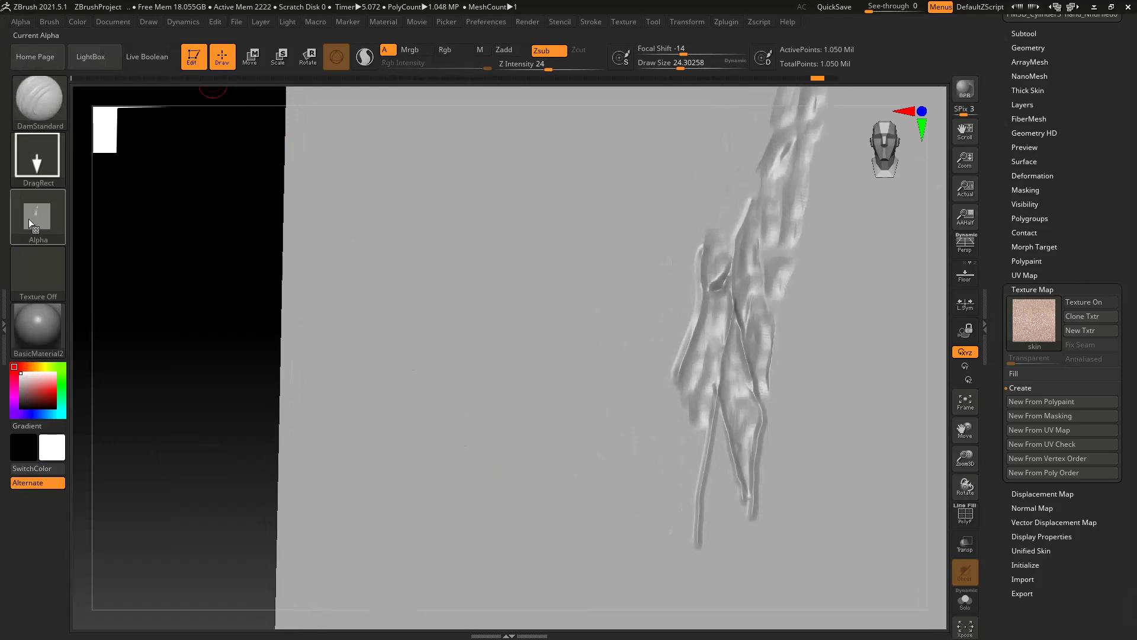
# Recheck the alpha's Modify settings, try one more stamp on the bare plane and undo it
pyautogui.click(22, 22)
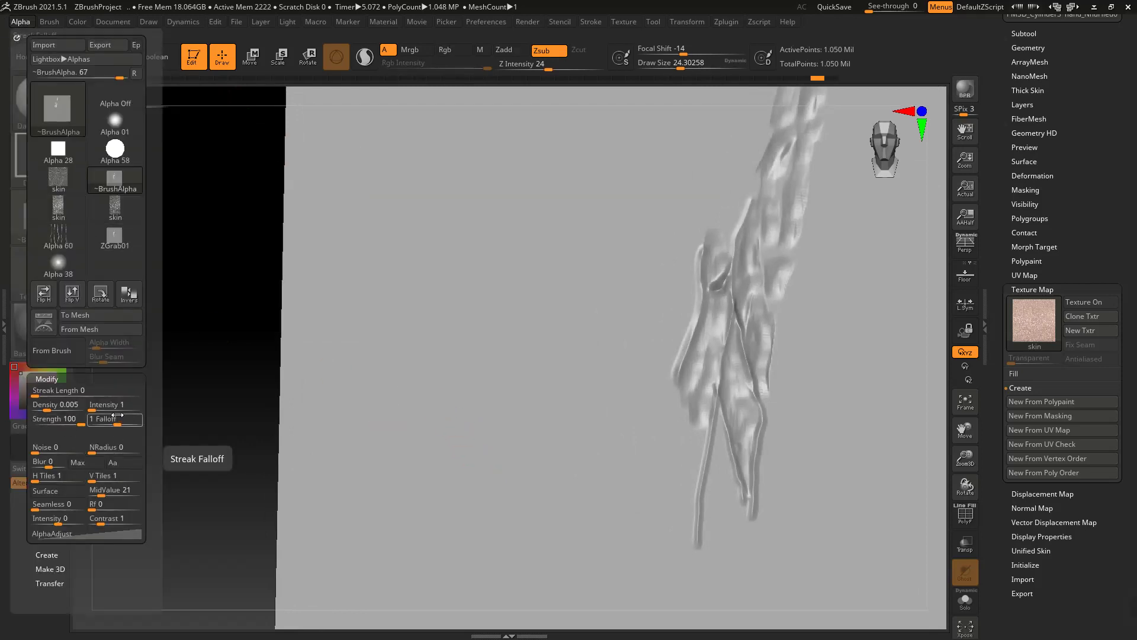
pyautogui.moveTo(497, 368); pyautogui.dragTo(523, 468)
pyautogui.hotkey('ctrl', 'z')
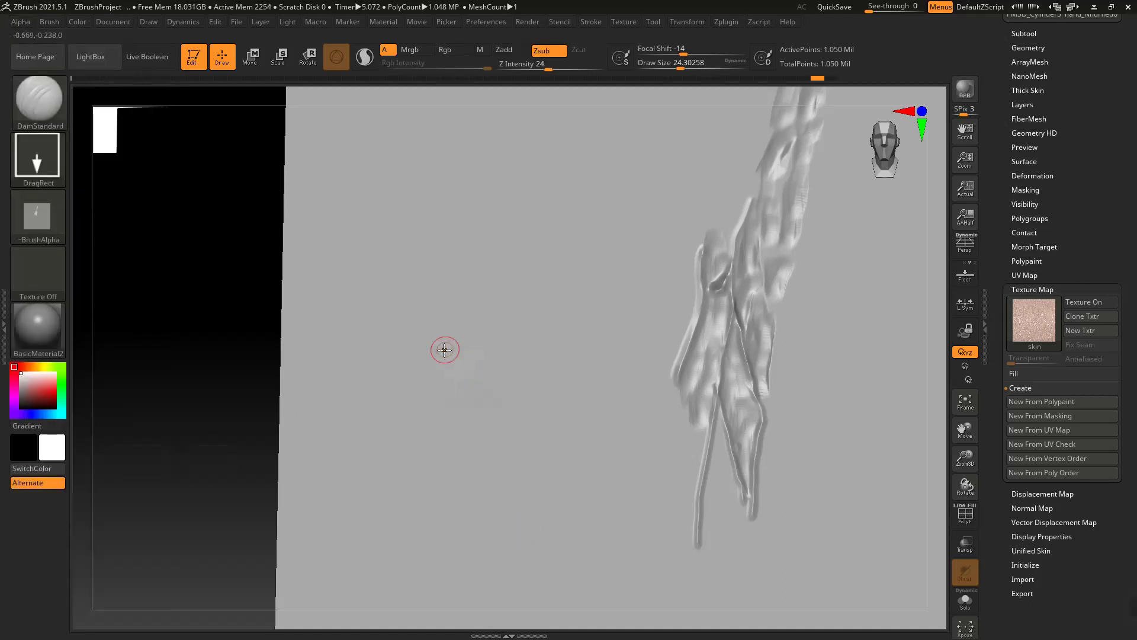
# Raise the brush's focal shift to 66, test-stamp the grabbed alpha on the plane and undo the stamp
pyautogui.press('space')
pyautogui.moveTo(445, 362); pyautogui.dragTo(472, 364)
pyautogui.moveTo(445, 308); pyautogui.dragTo(481, 401)
pyautogui.hotkey('shift', 'd')
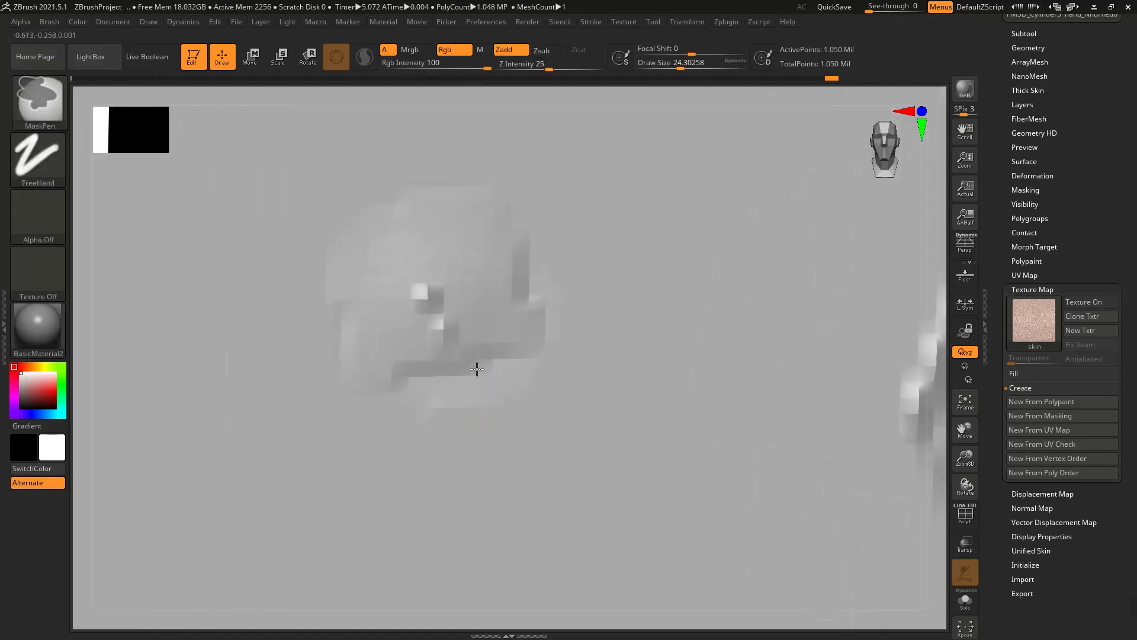
pyautogui.press('d')
pyautogui.moveTo(425, 361)
pyautogui.mouseDown(button='right')
pyautogui.moveTo(455, 279)
pyautogui.moveTo(522, 375)
pyautogui.moveTo(580, 412)
pyautogui.moveTo(581, 388)
pyautogui.mouseUp(button='right')
pyautogui.moveTo(580, 387)
pyautogui.mouseDown()
pyautogui.moveTo(561, 296)
pyautogui.moveTo(464, 269)
pyautogui.moveTo(3, 304)
pyautogui.mouseUp()
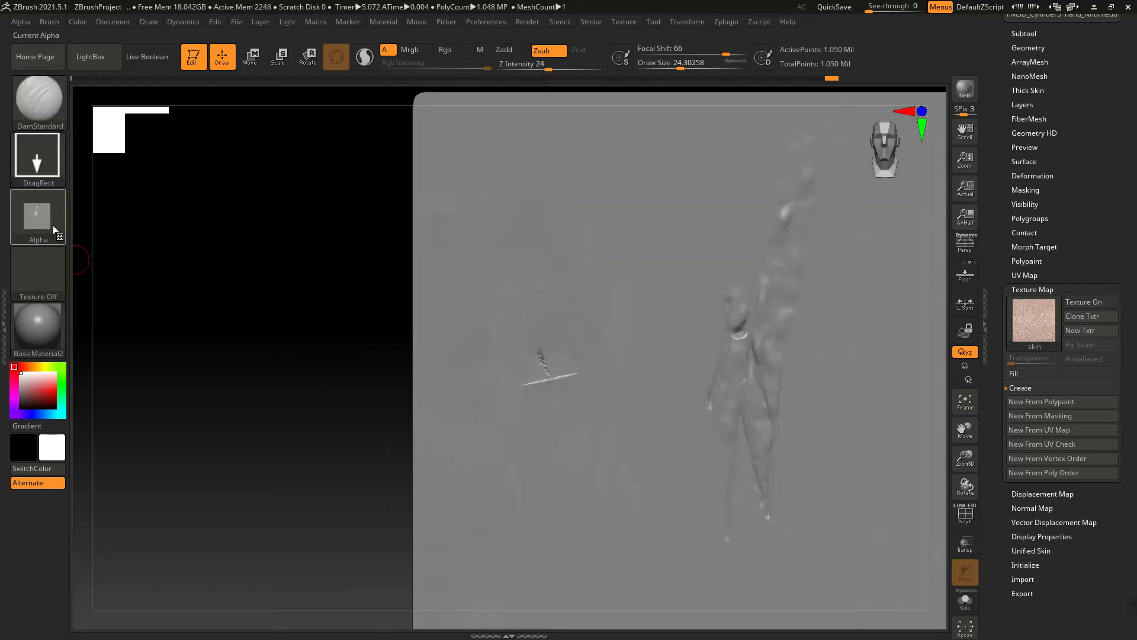
pyautogui.hotkey('ctrl', 'z')
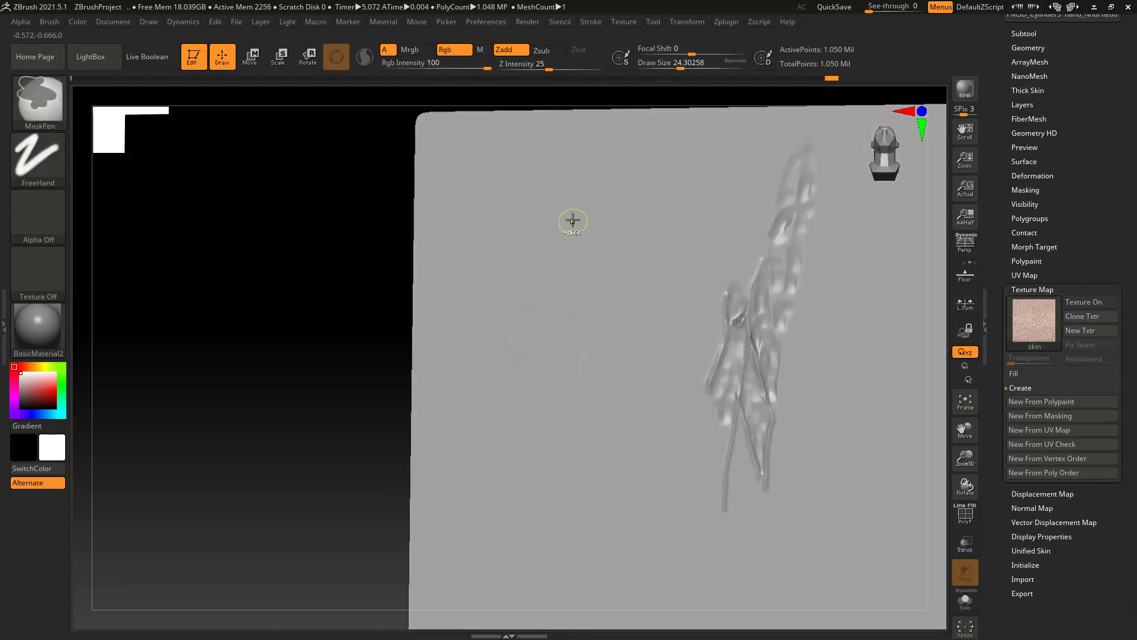
# Inspect the sculpted wrinkles from an angle and undo the remaining test strokes on the plane
pyautogui.moveTo(574, 217)
pyautogui.mouseDown(button='right')
pyautogui.moveTo(584, 287)
pyautogui.moveTo(573, 229)
pyautogui.moveTo(259, 235)
pyautogui.mouseUp(button='right')
pyautogui.moveTo(424, 255); pyautogui.dragTo(436, 190, button='right')
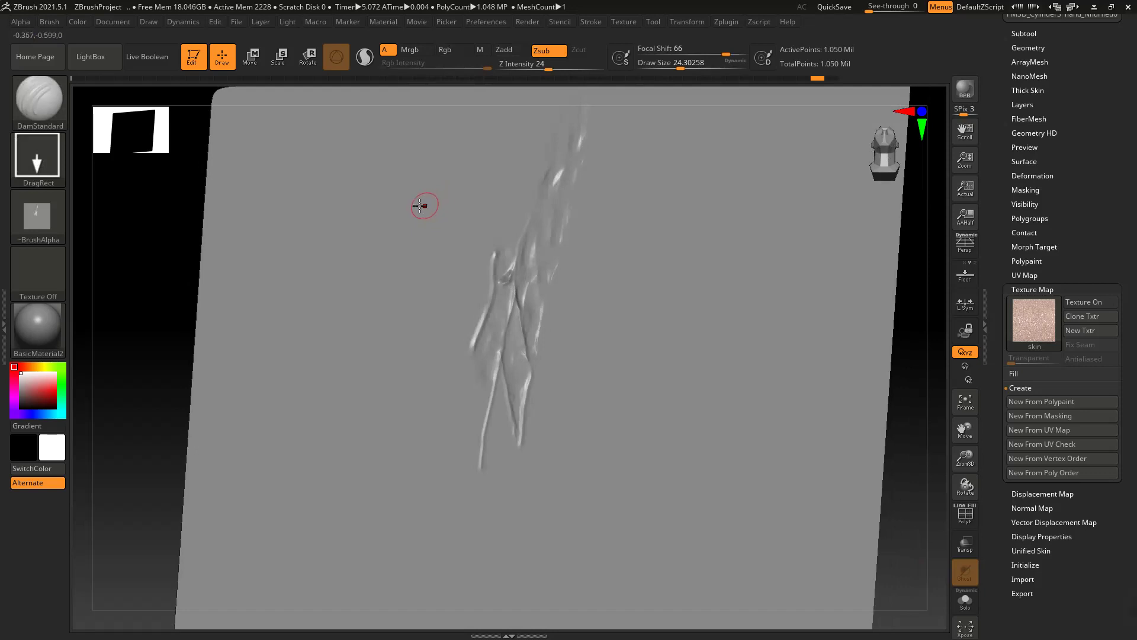
pyautogui.hotkey('ctrl', 'z')
pyautogui.hotkey('ctrl', 'z')
pyautogui.hotkey('ctrl', 'z')
pyautogui.hotkey('ctrl', 'z')
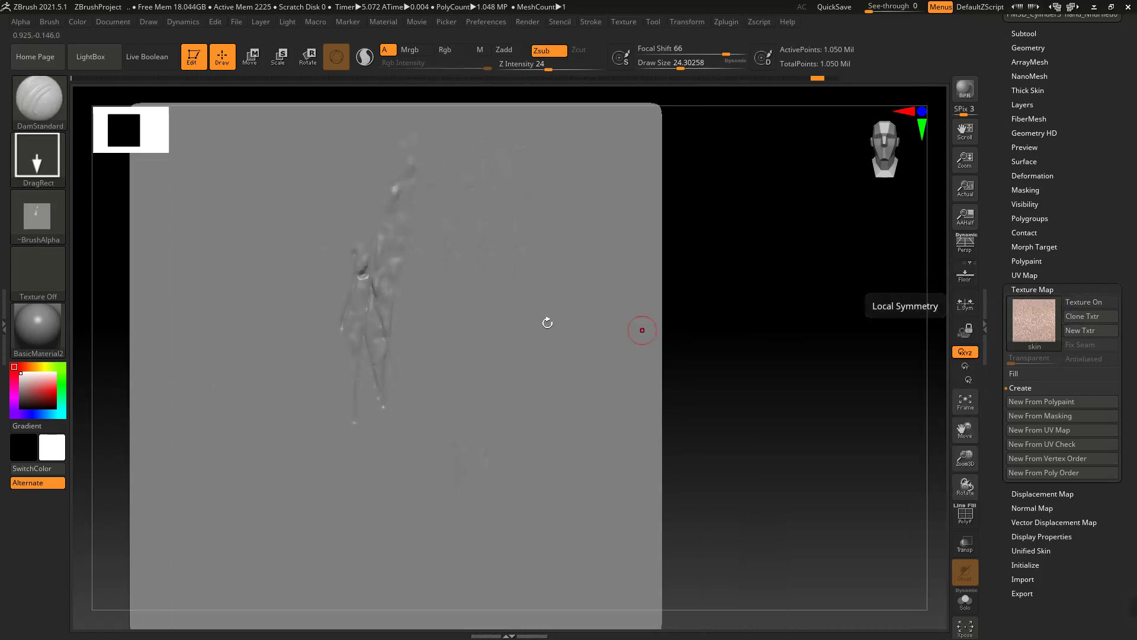
# Show the skin texture on the plane again and reduce the brush draw size to about 19.3
pyautogui.click(1080, 306)
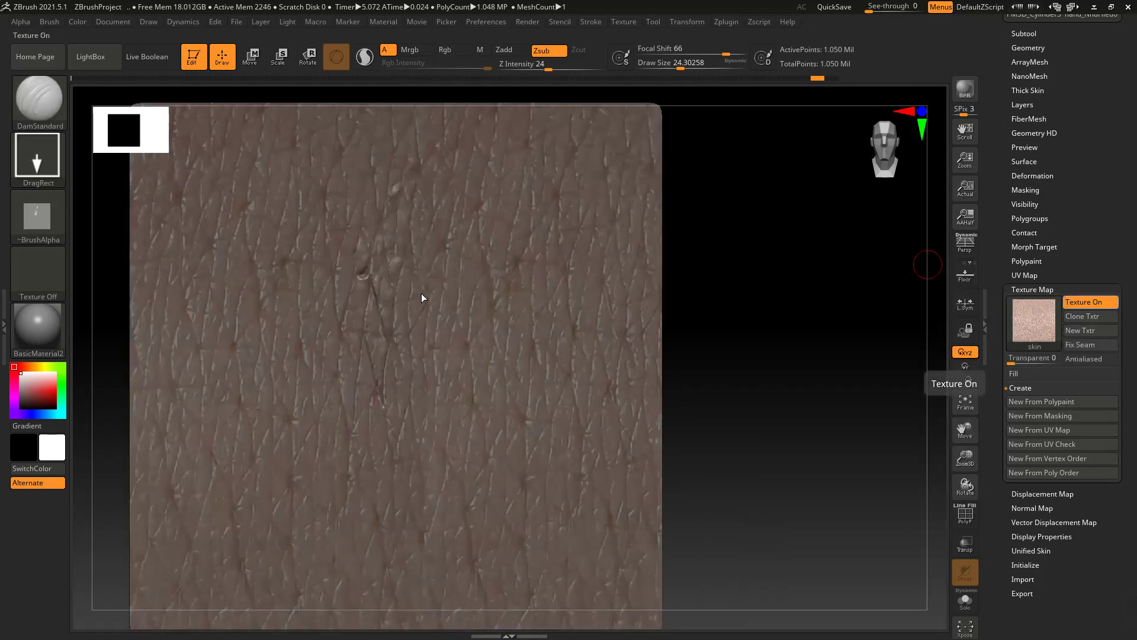
pyautogui.press('b')
pyautogui.press('Escape')
pyautogui.press('space')
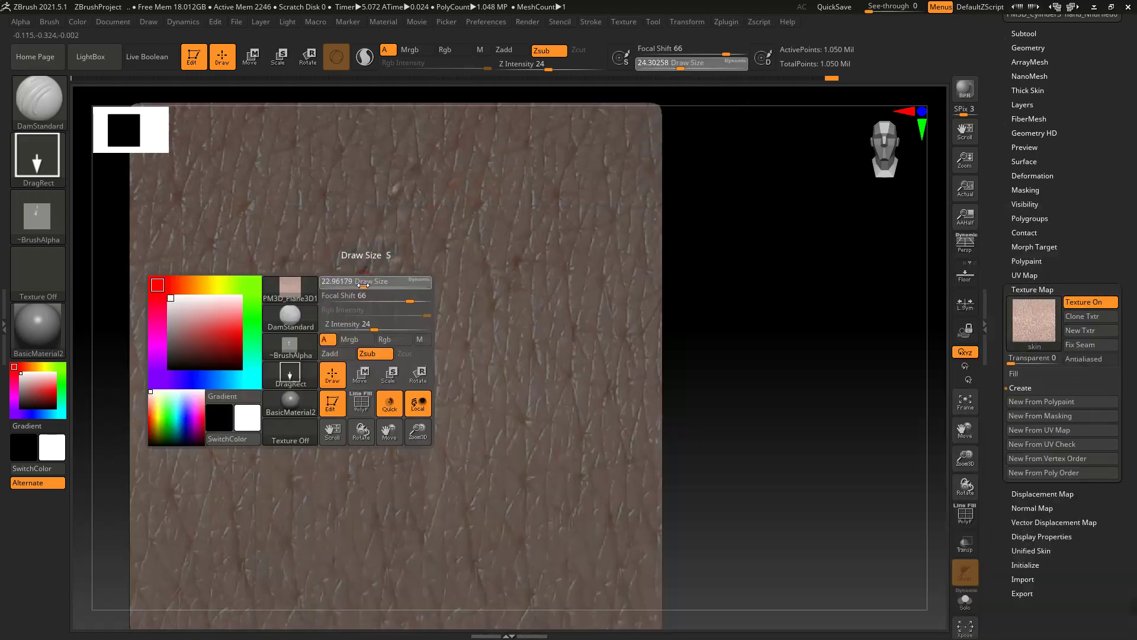
pyautogui.moveTo(363, 285); pyautogui.dragTo(354, 285)
# Replace the grabbed alpha with the soft Alpha 39 and set the DamStandard stroke back to Dots
pyautogui.click(38, 216)
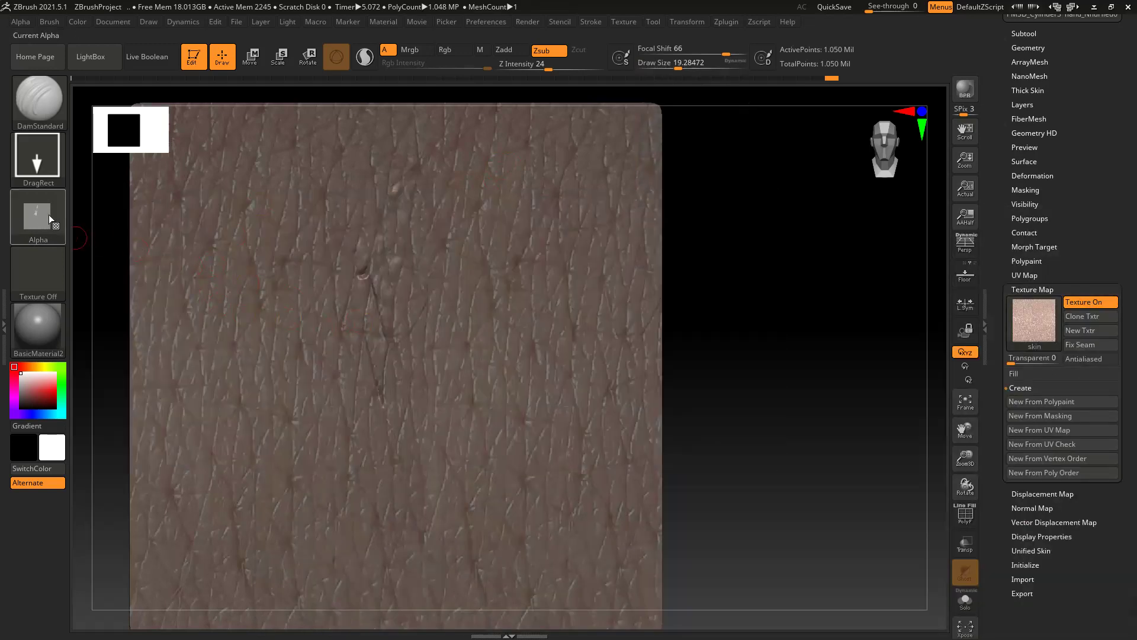
pyautogui.click(49, 215)
pyautogui.click(278, 365)
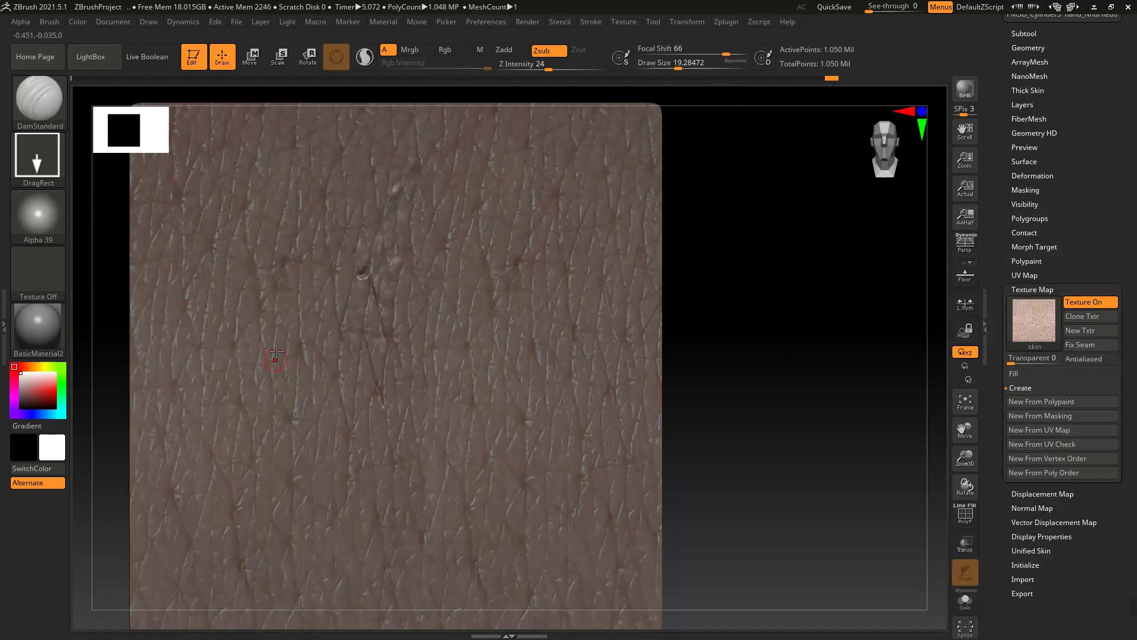
pyautogui.click(43, 165)
pyautogui.click(119, 171)
# Carve fine creases below the central wrinkle, including a short horizontal one, following the skin texture, and undo the last unwanted stroke
pyautogui.keyDown('ctrl'); pyautogui.moveTo(358, 294); pyautogui.dragTo(359, 257, button='right'); pyautogui.keyUp('ctrl')
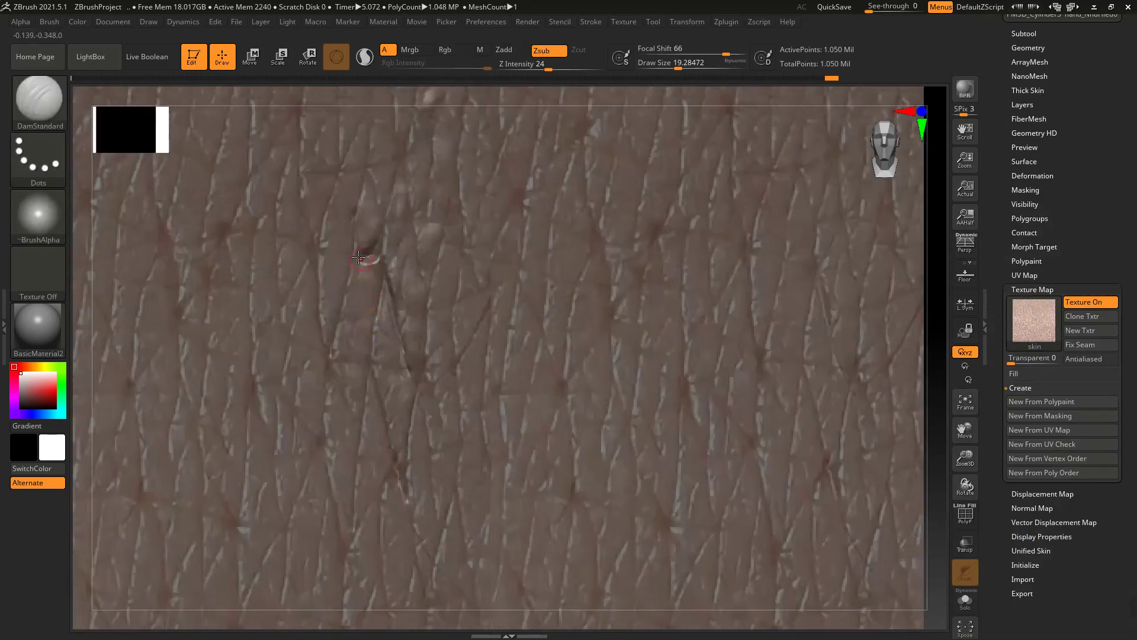
pyautogui.moveTo(348, 303); pyautogui.dragTo(330, 370)
pyautogui.keyDown('alt'); pyautogui.moveTo(352, 416); pyautogui.dragTo(330, 277, button='right'); pyautogui.keyUp('alt')
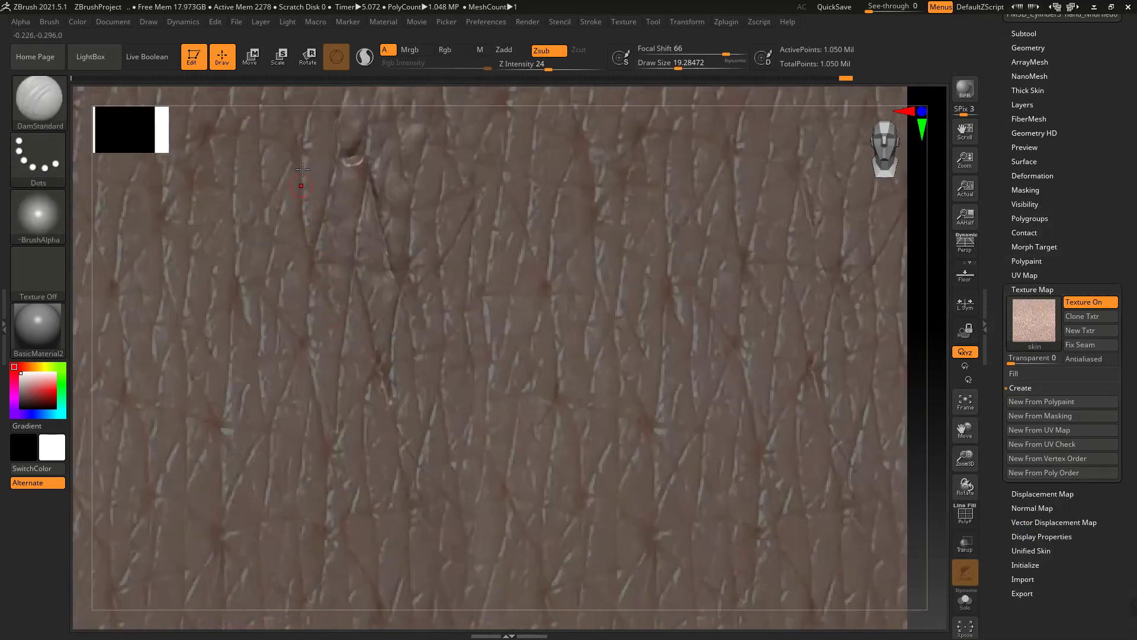
pyautogui.moveTo(314, 248); pyautogui.dragTo(319, 259)
pyautogui.click(361, 269)
pyautogui.keyDown('alt'); pyautogui.moveTo(597, 315); pyautogui.dragTo(428, 331, button='right'); pyautogui.keyUp('alt')
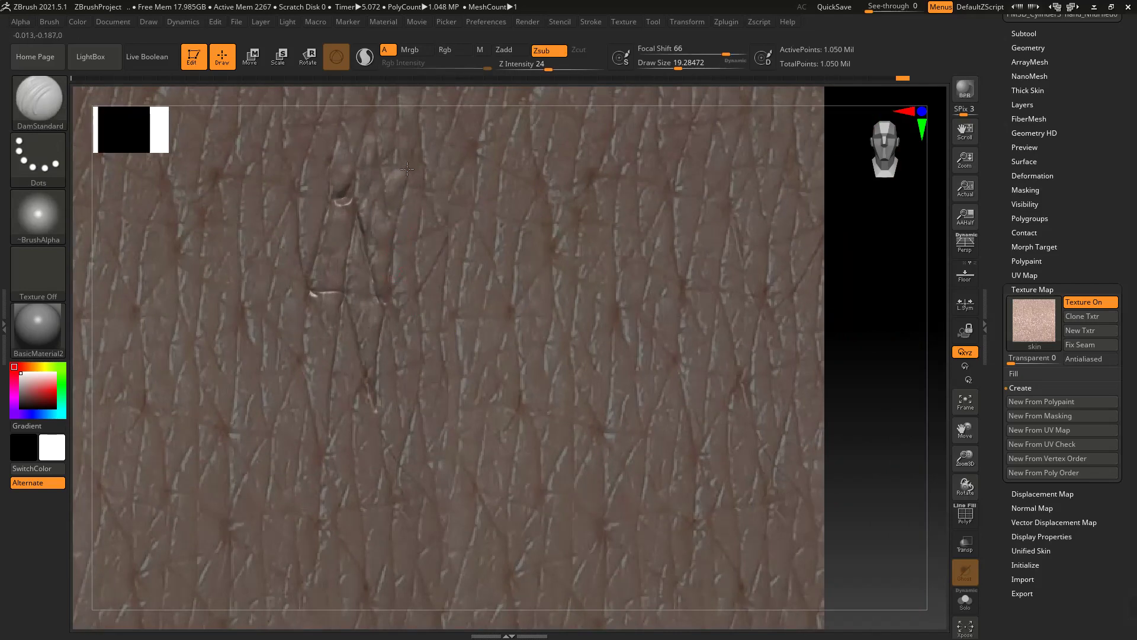
pyautogui.hotkey('ctrl', 'z')
# Carve further creases beside and above the central wrinkle, following the lines of the skin texture
pyautogui.keyDown('alt'); pyautogui.moveTo(370, 170); pyautogui.dragTo(362, 295, button='right'); pyautogui.keyUp('alt')
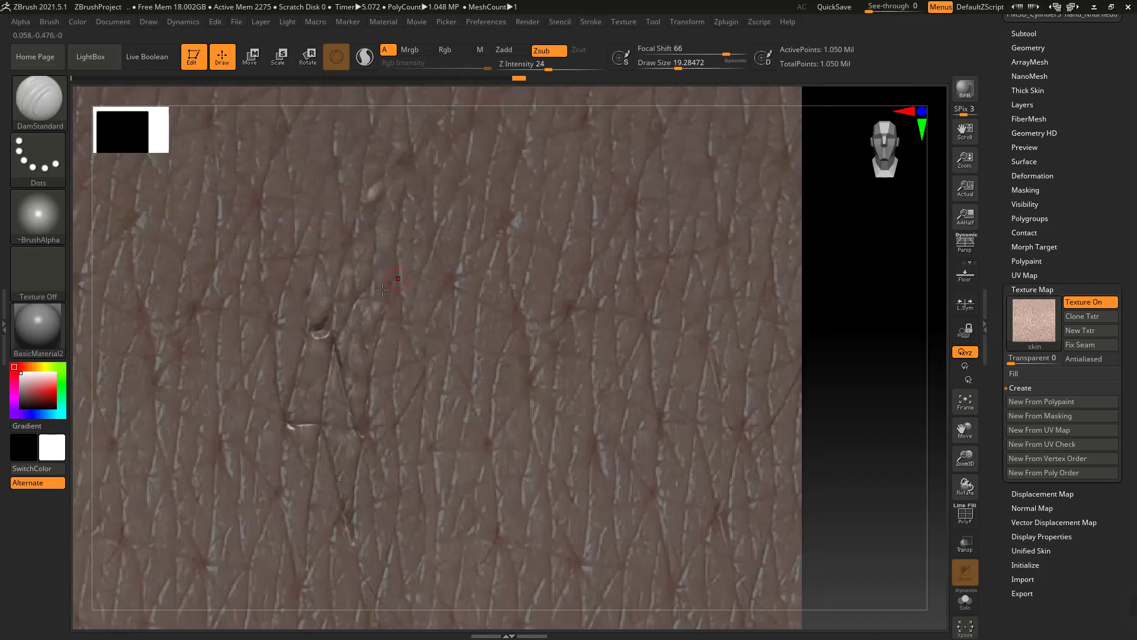
pyautogui.moveTo(383, 289); pyautogui.dragTo(373, 350)
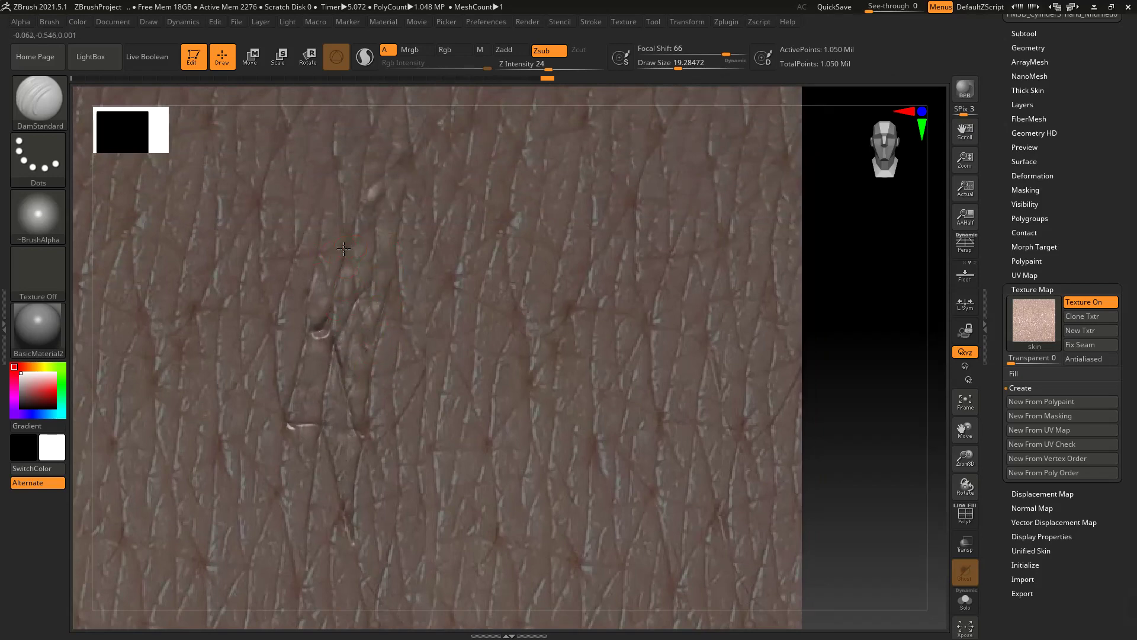
pyautogui.moveTo(344, 249); pyautogui.dragTo(319, 257)
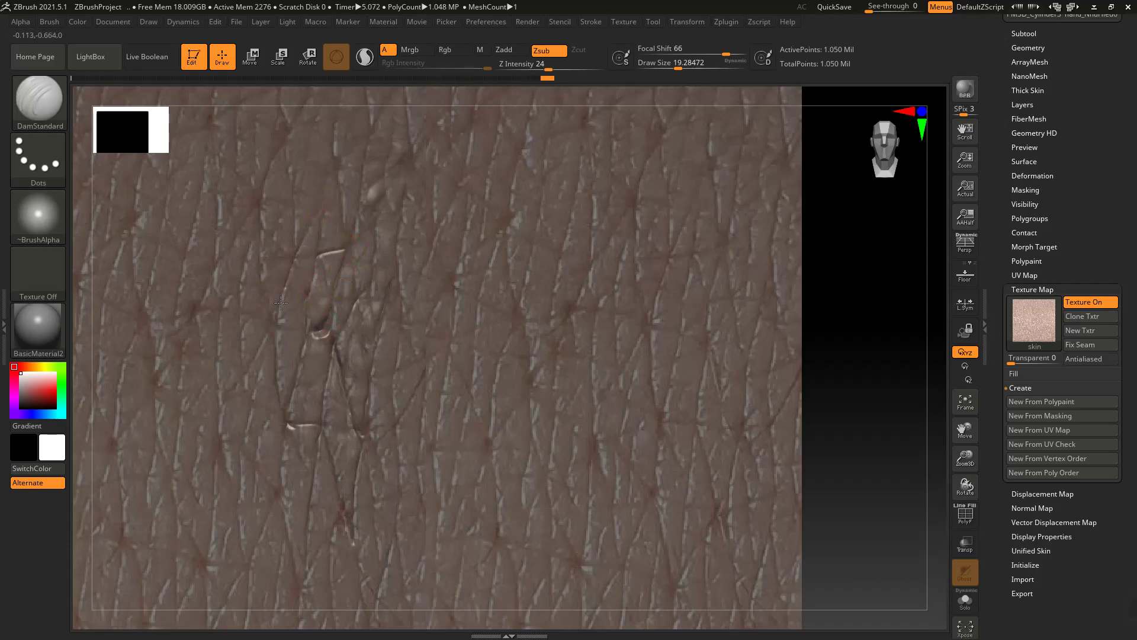
pyautogui.keyDown('alt'); pyautogui.moveTo(307, 408); pyautogui.dragTo(293, 305, button='right'); pyautogui.keyUp('alt')
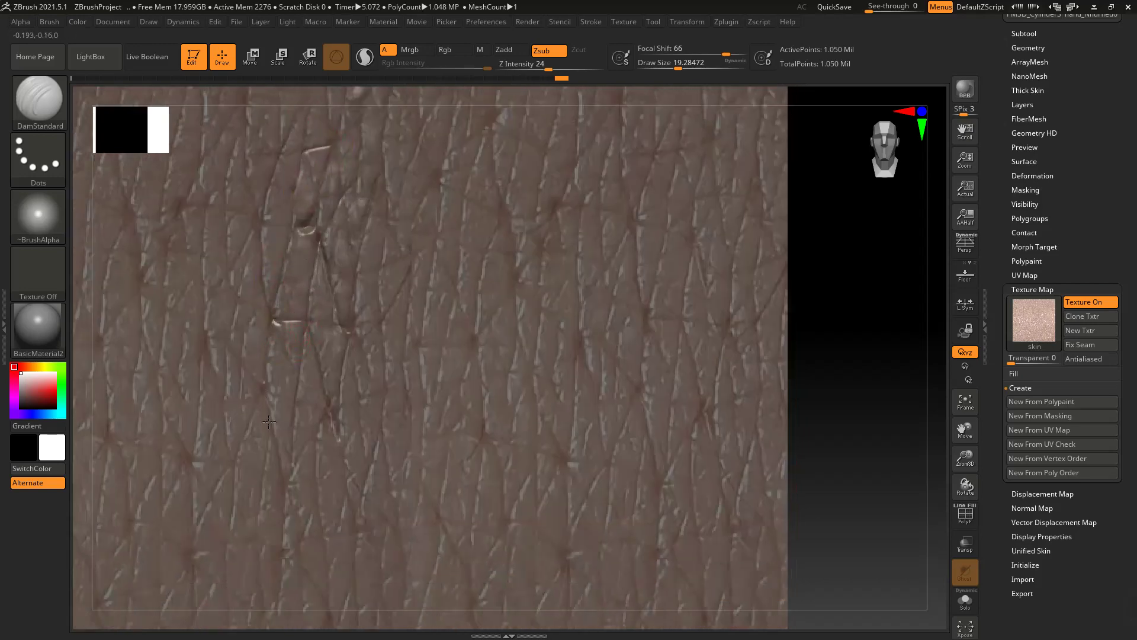
# Hide the skin texture and switch to the ClayBuildup brush with a draw size of about 24.3
pyautogui.click(1078, 302)
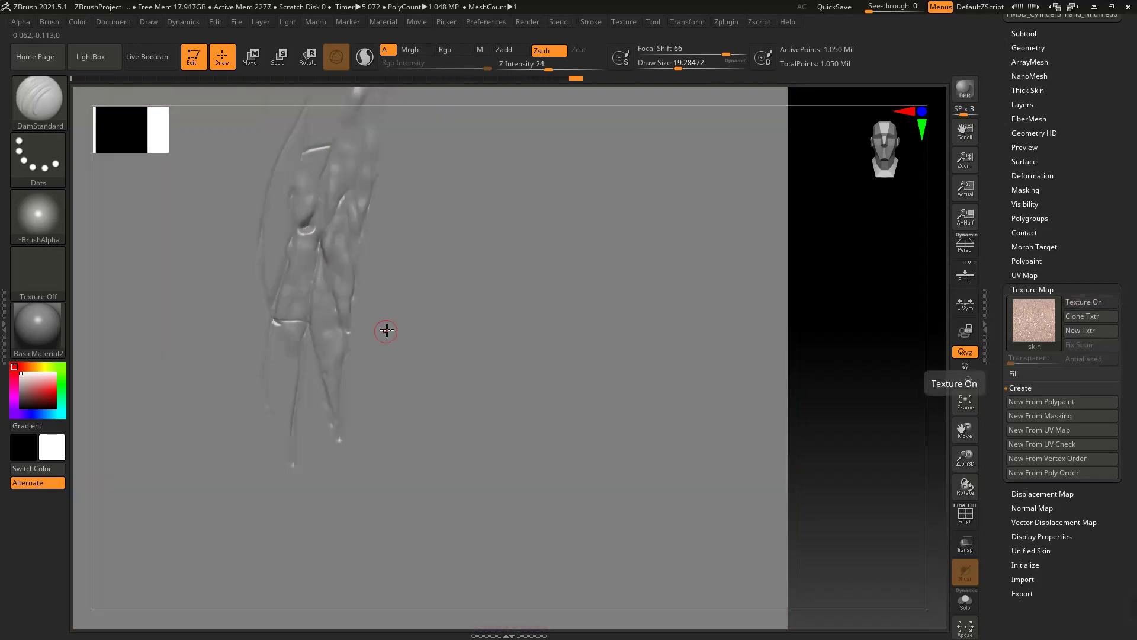
pyautogui.moveTo(386, 330)
pyautogui.mouseDown(button='right')
pyautogui.moveTo(376, 223)
pyautogui.moveTo(389, 286)
pyautogui.moveTo(408, 289)
pyautogui.mouseUp(button='right')
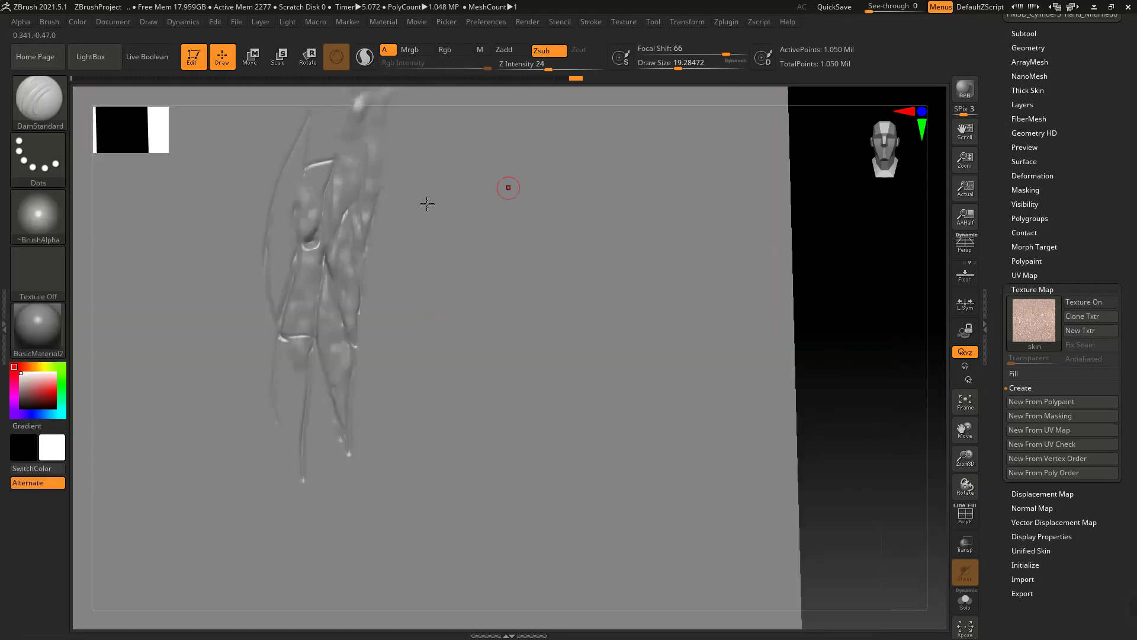
pyautogui.press('b')
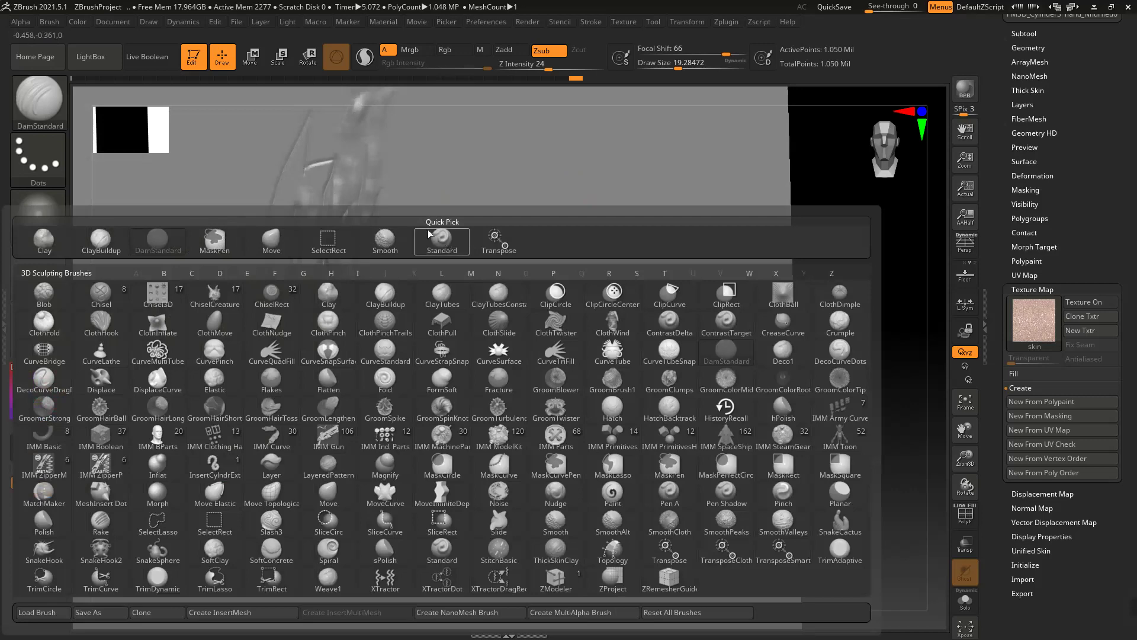
pyautogui.click(100, 240)
pyautogui.press('space')
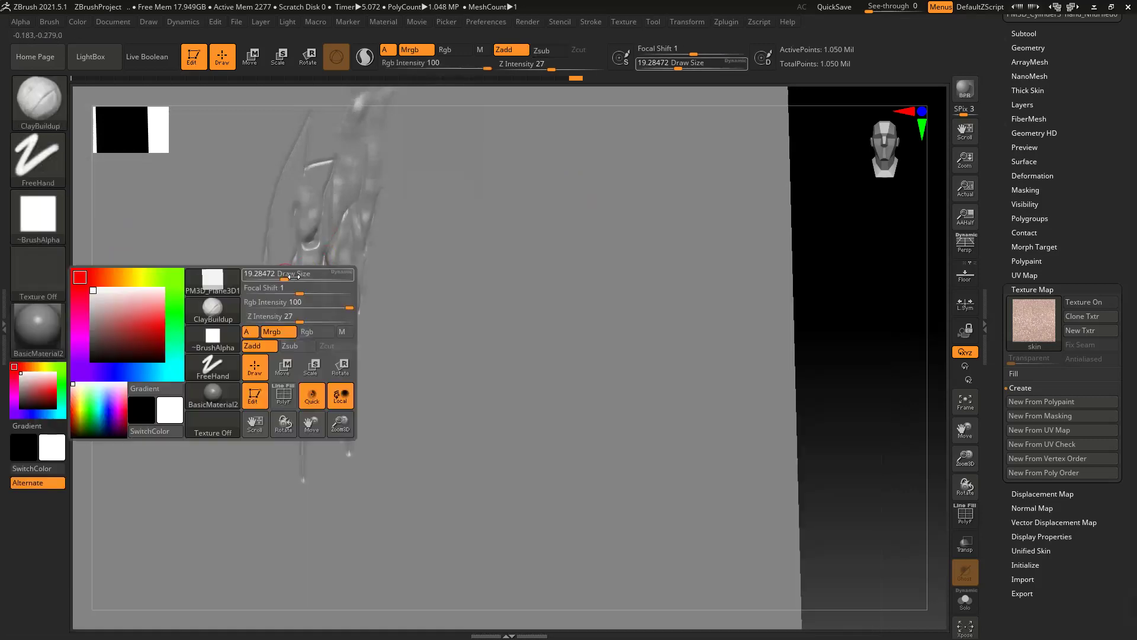
pyautogui.moveTo(290, 261)
pyautogui.mouseDown(button='right')
pyautogui.moveTo(287, 235)
pyautogui.moveTo(275, 272)
pyautogui.mouseUp(button='right')
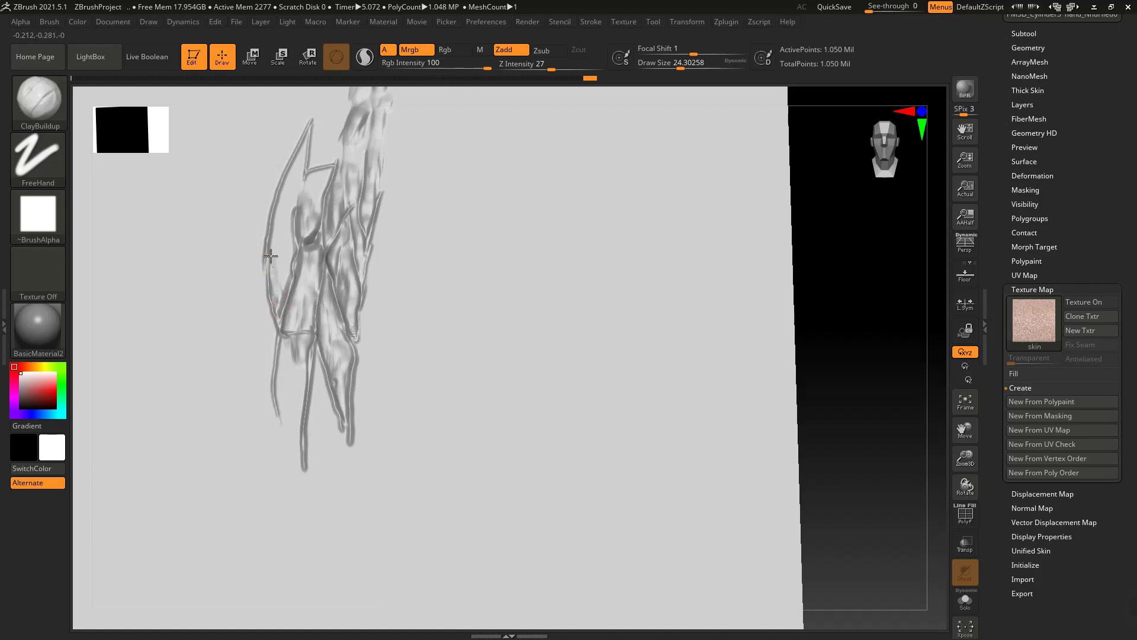
# Build up raised skin between the creases around the central wrinkle, increasing the draw size to about 39.3
pyautogui.moveTo(270, 256)
pyautogui.mouseDown()
pyautogui.moveTo(286, 172)
pyautogui.moveTo(311, 209)
pyautogui.mouseUp()
pyautogui.press('space')
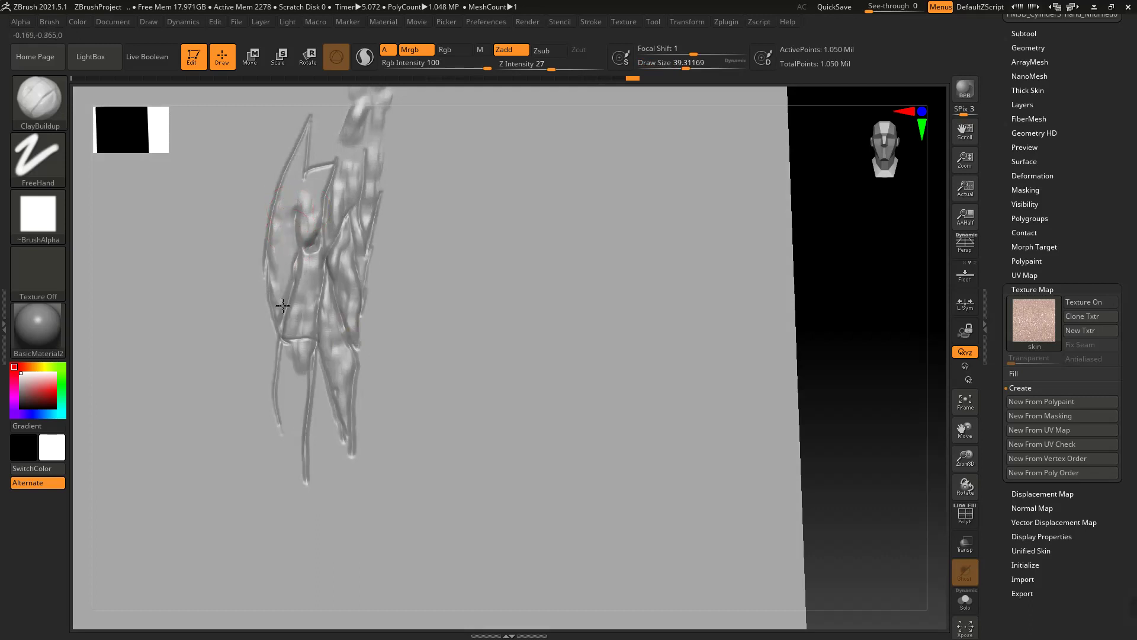
pyautogui.moveTo(282, 305); pyautogui.dragTo(281, 238)
pyautogui.moveTo(274, 276)
pyautogui.mouseDown()
pyautogui.moveTo(279, 212)
pyautogui.moveTo(290, 205)
pyautogui.mouseUp()
pyautogui.moveTo(305, 169)
pyautogui.mouseDown(button='right')
pyautogui.moveTo(292, 130)
pyautogui.moveTo(291, 203)
pyautogui.moveTo(291, 193)
pyautogui.moveTo(307, 205)
pyautogui.mouseUp(button='right')
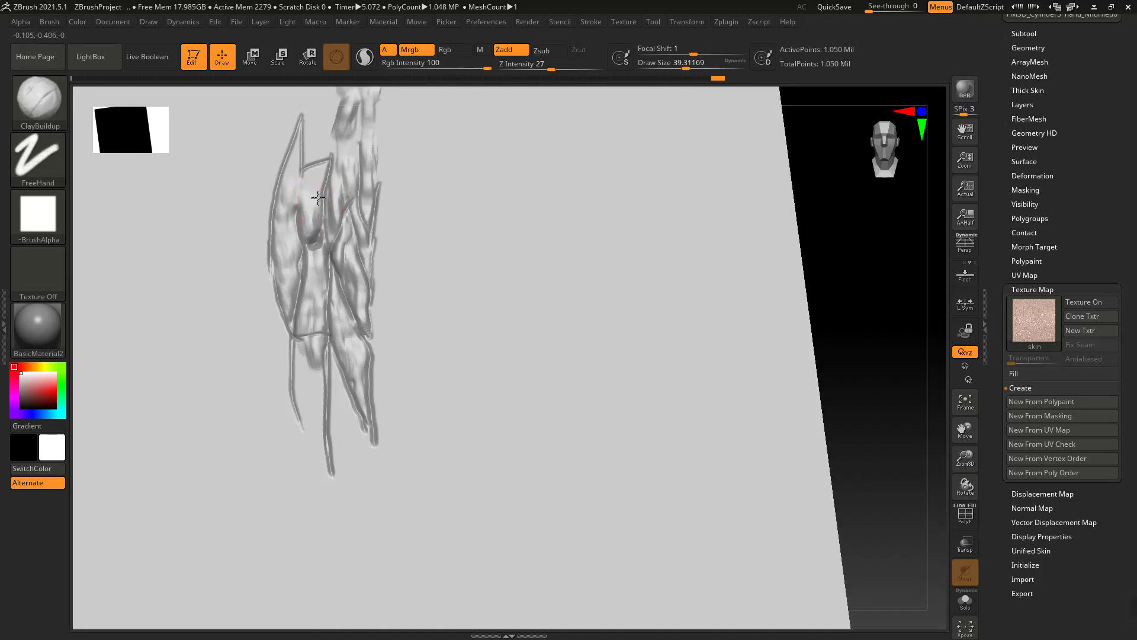
pyautogui.moveTo(320, 189)
pyautogui.mouseDown()
pyautogui.moveTo(323, 173)
pyautogui.moveTo(312, 175)
pyautogui.moveTo(325, 163)
pyautogui.moveTo(294, 152)
pyautogui.moveTo(318, 186)
pyautogui.mouseUp()
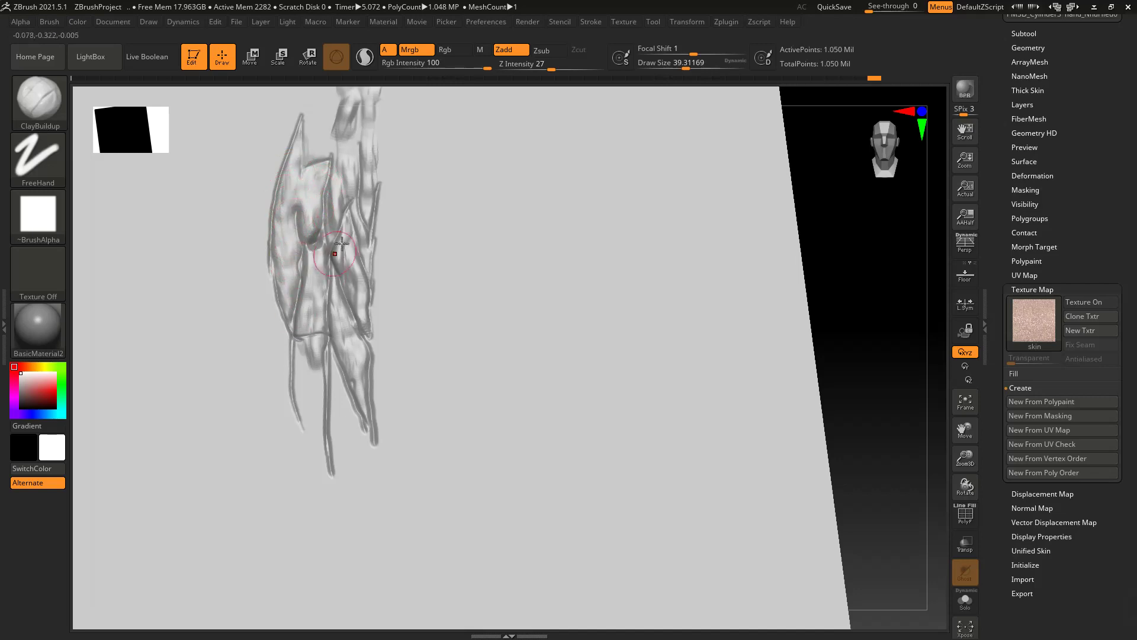
# Recut the creases around and below the central bulge with DamStandard at a draw size of about 24.3
pyautogui.press('b')
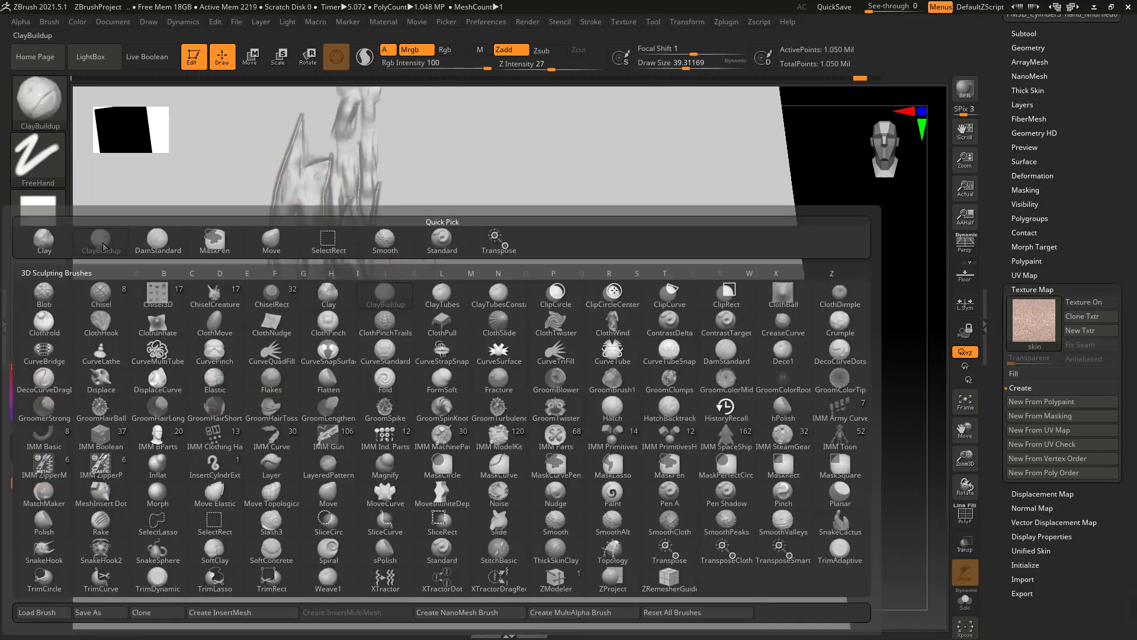
pyautogui.click(156, 240)
pyautogui.press('space')
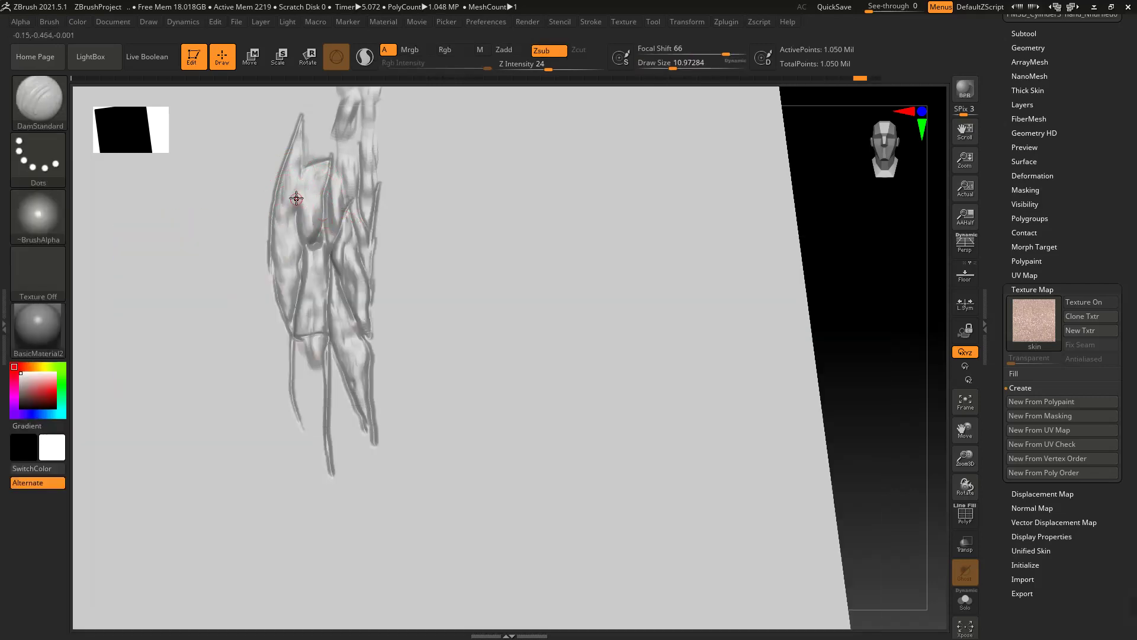
pyautogui.press('space')
pyautogui.moveTo(304, 206); pyautogui.dragTo(310, 206)
pyautogui.moveTo(299, 193); pyautogui.dragTo(300, 197, button='right')
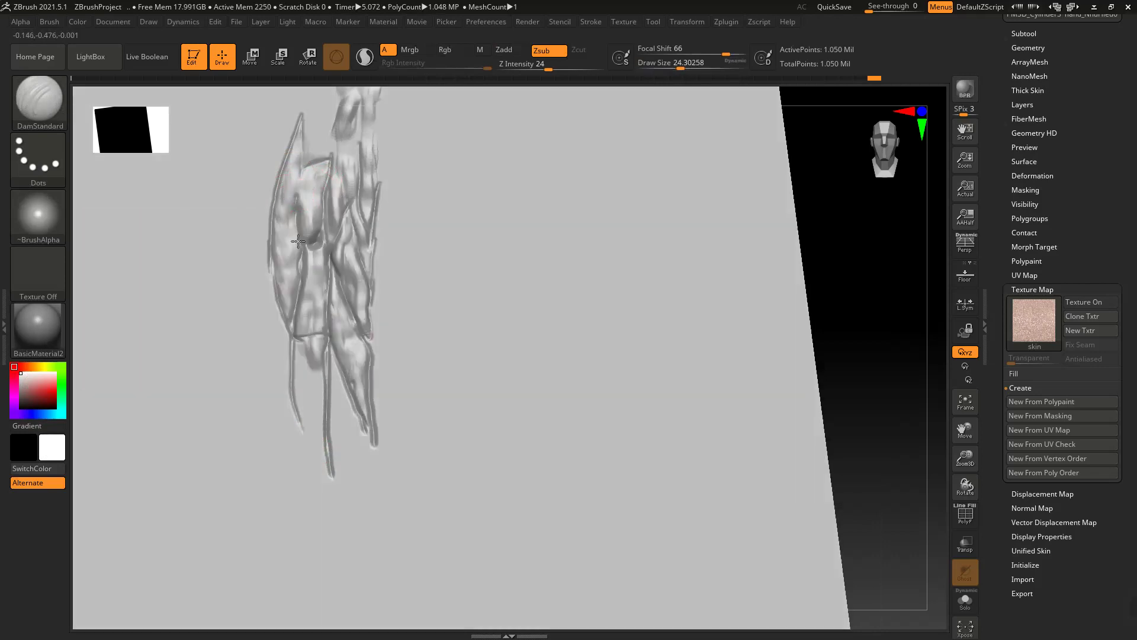
pyautogui.moveTo(297, 192); pyautogui.dragTo(311, 241)
pyautogui.moveTo(300, 239); pyautogui.dragTo(304, 329)
# Show the skin texture again and deepen the crease junctions beside the short horizontal crease at a draw size of about 39.3
pyautogui.click(1083, 303)
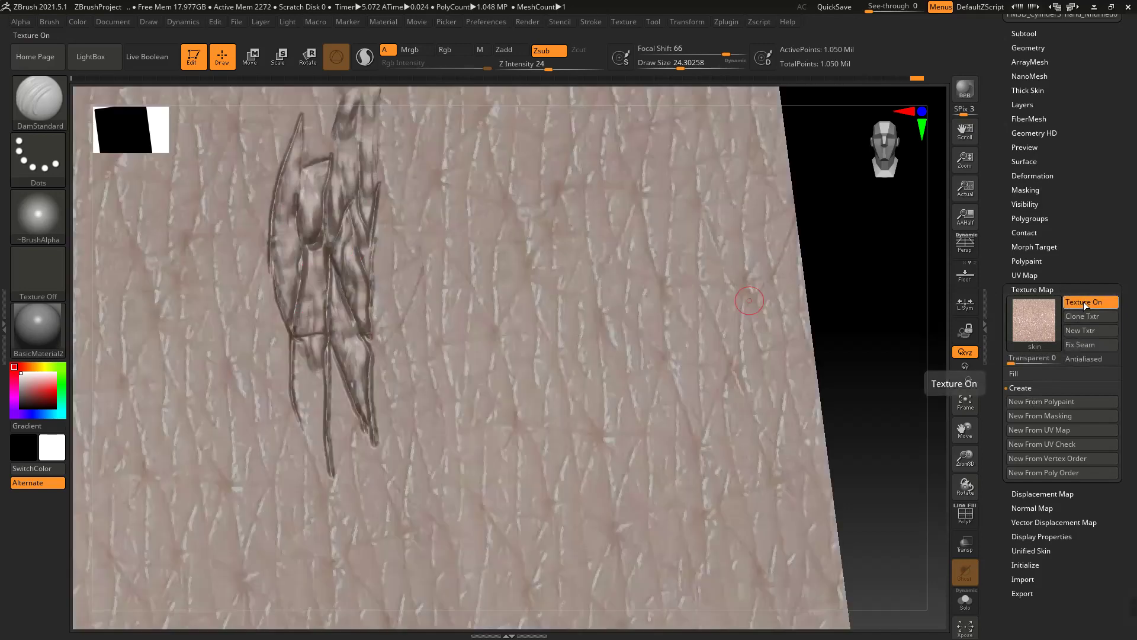
pyautogui.click(1083, 302)
pyautogui.click(1083, 304)
pyautogui.moveTo(1015, 302)
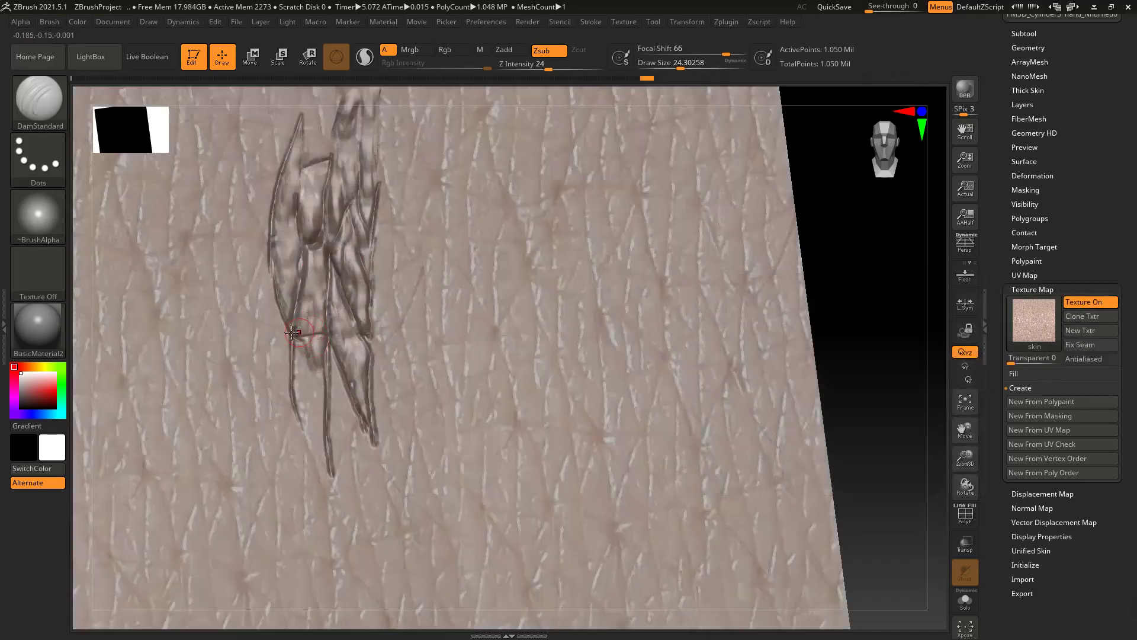
pyautogui.press('space')
pyautogui.moveTo(306, 334); pyautogui.dragTo(289, 341)
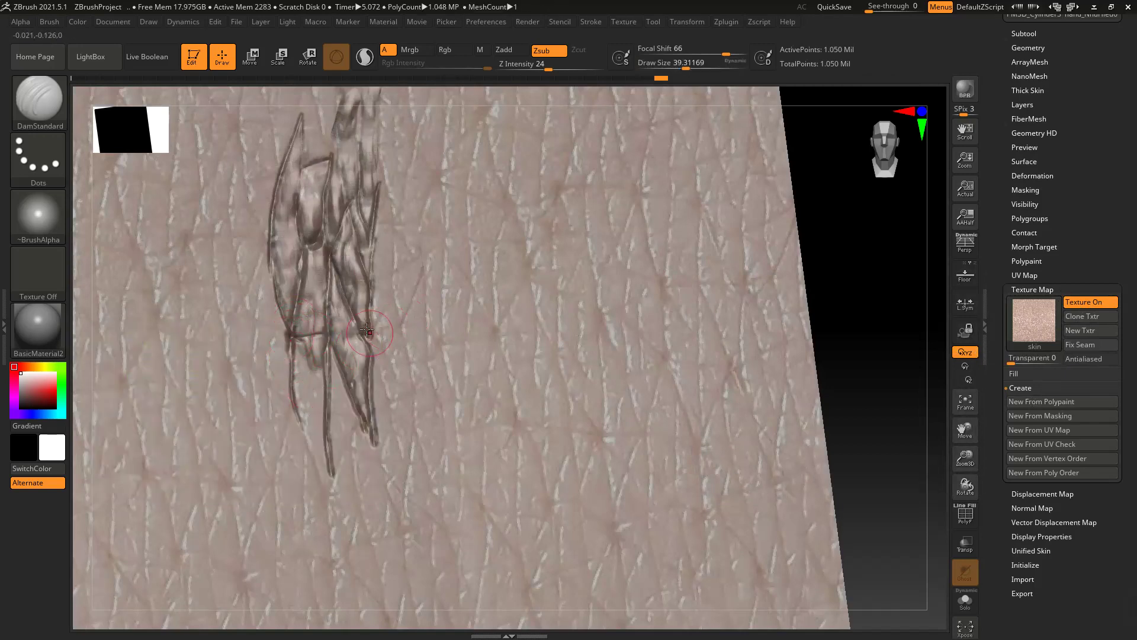
pyautogui.moveTo(370, 323); pyautogui.dragTo(372, 340)
# Hide the skin texture and inspect the sculpted wrinkles on the plane from different angles
pyautogui.click(1079, 307)
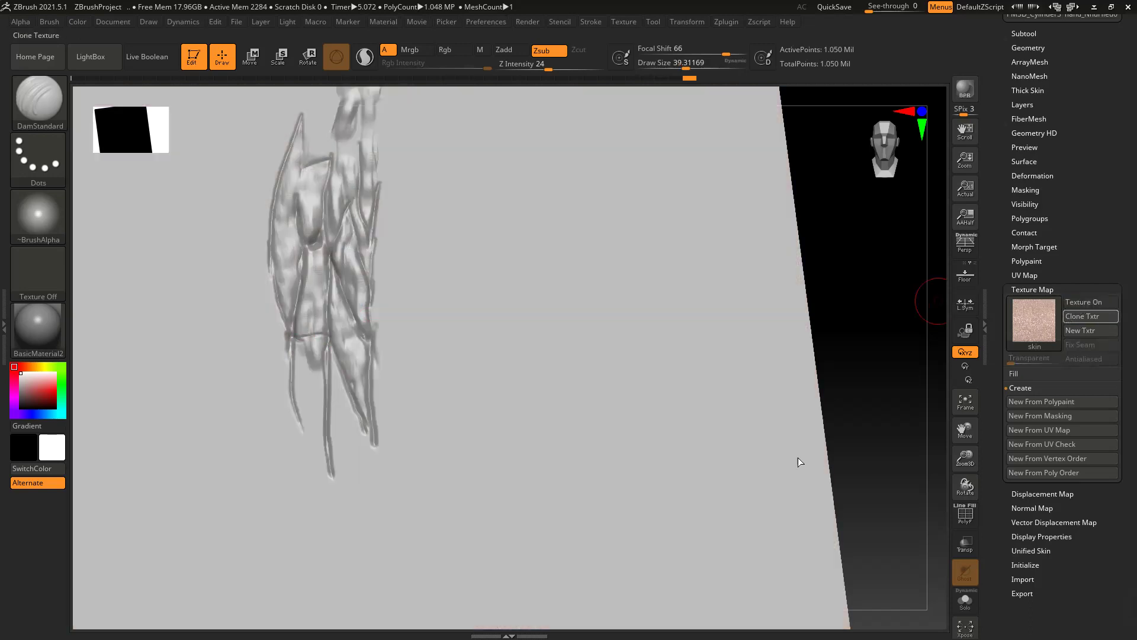
pyautogui.keyDown('shift'); pyautogui.moveTo(518, 409); pyautogui.dragTo(609, 357, button='right'); pyautogui.keyUp('shift')
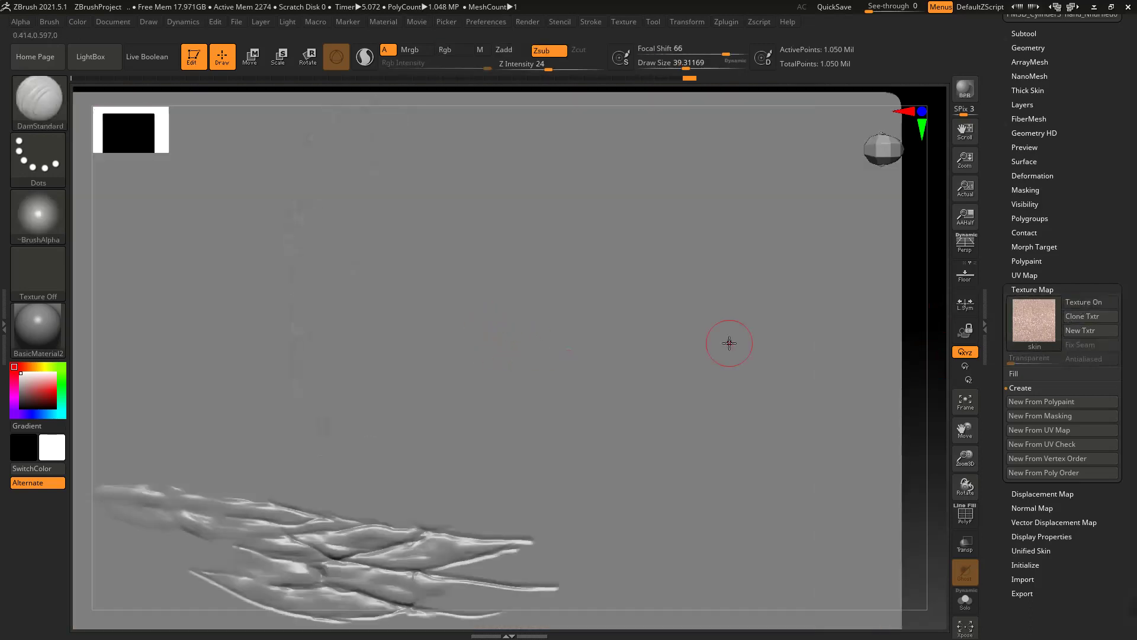
pyautogui.press('f')
pyautogui.moveTo(350, 355); pyautogui.dragTo(532, 340, button='right')
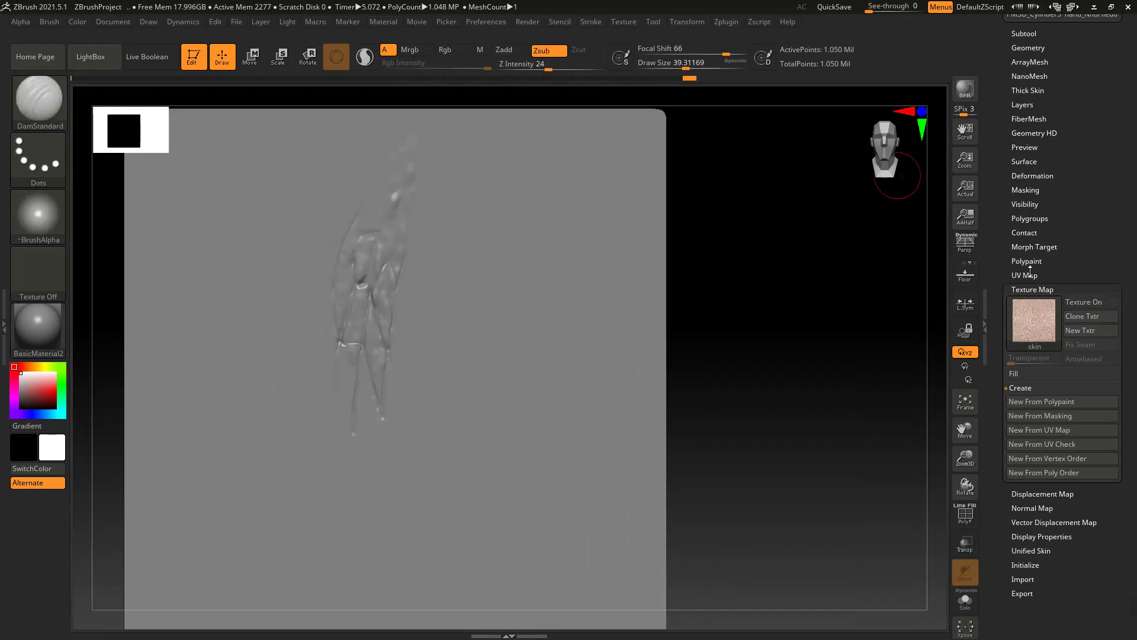
# Show the skin texture again and mask the plane by the texture's intensity
pyautogui.click(1086, 303)
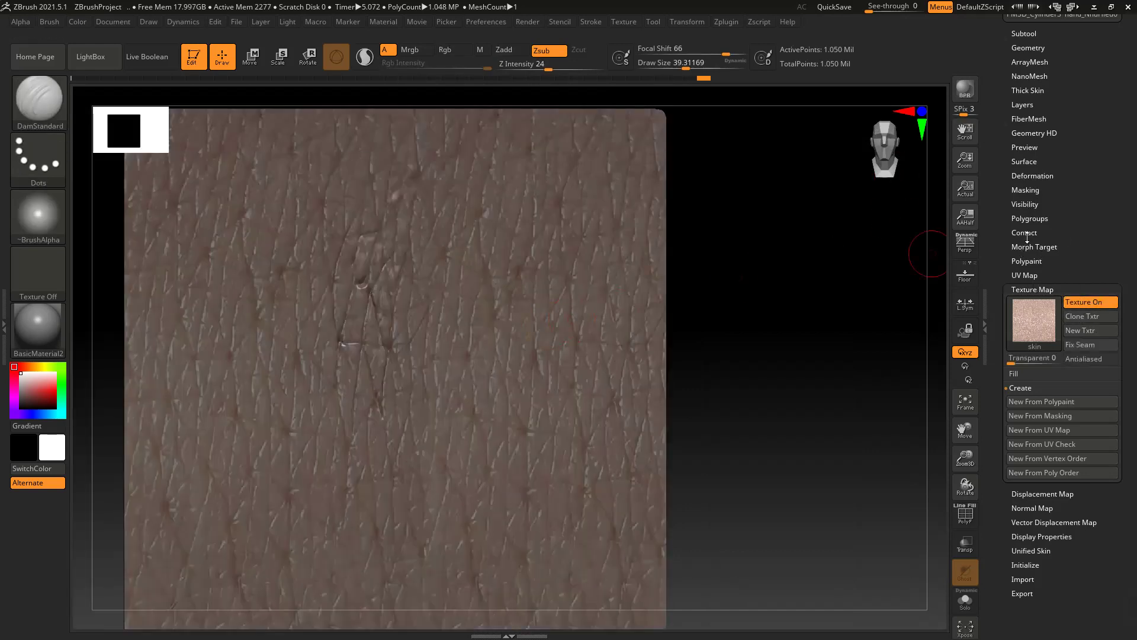
pyautogui.click(1025, 189)
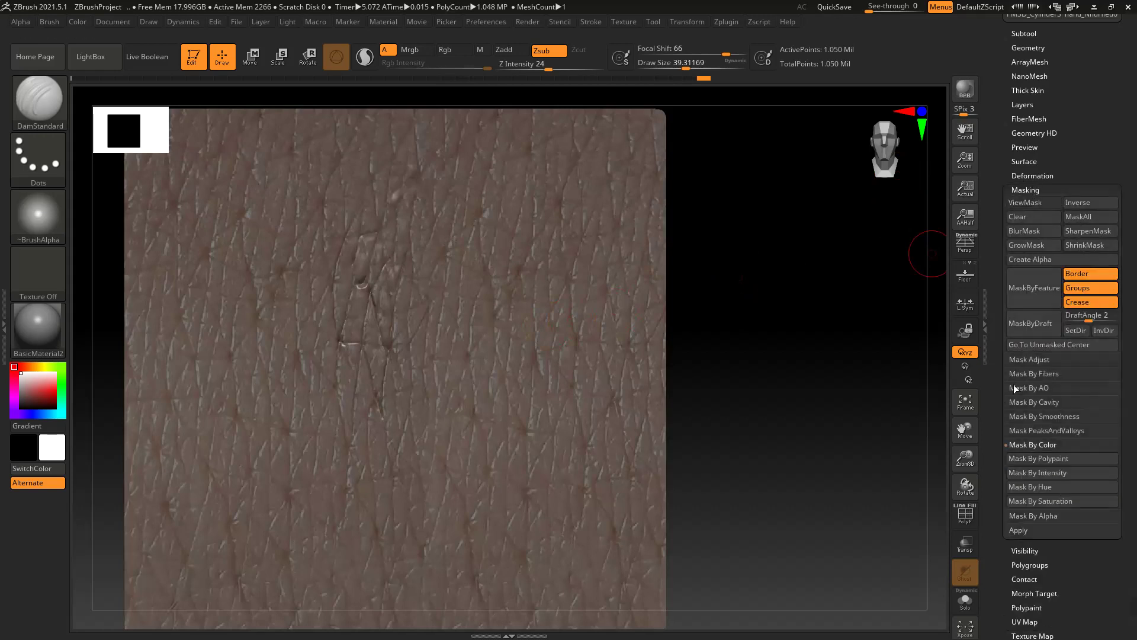
pyautogui.click(1051, 471)
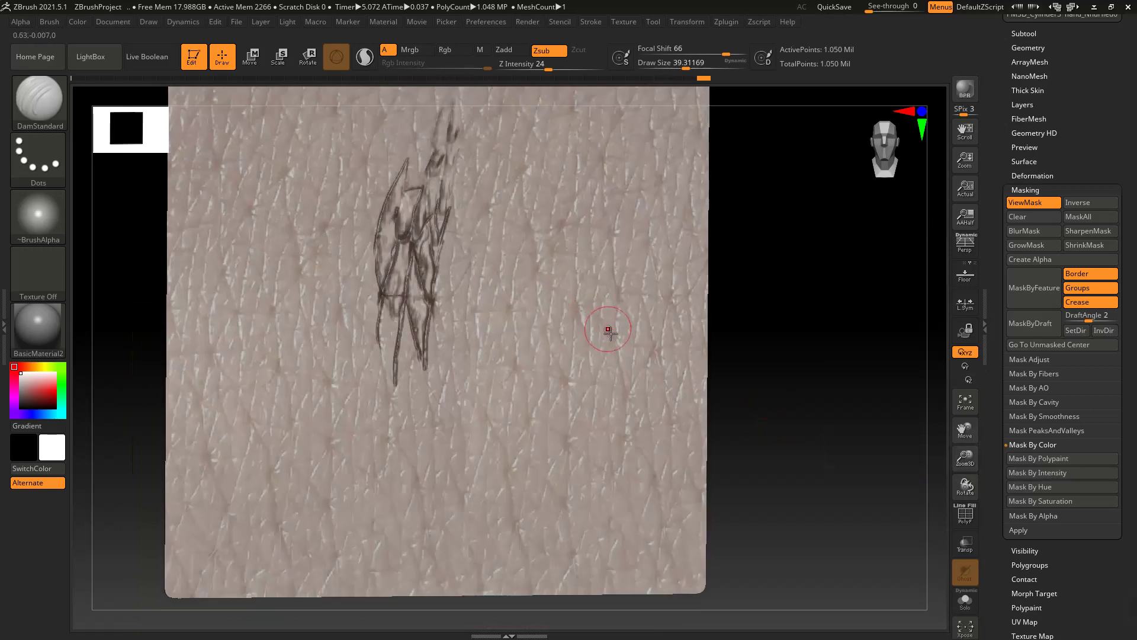
# Close the masking options and hide the skin texture to examine the intensity mask on the plane
pyautogui.scroll(-4, 1031, 551)
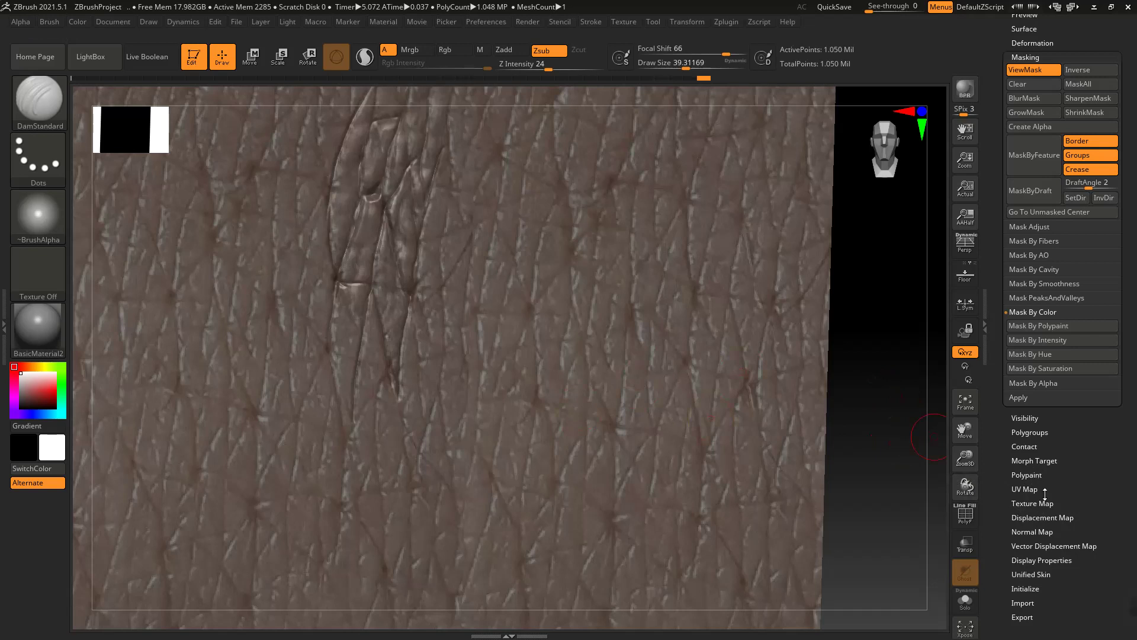
pyautogui.moveTo(1082, 441); pyautogui.dragTo(1074, 459)
pyautogui.keyDown('shift'); pyautogui.moveTo(606, 433); pyautogui.dragTo(612, 433, button='right'); pyautogui.keyUp('shift')
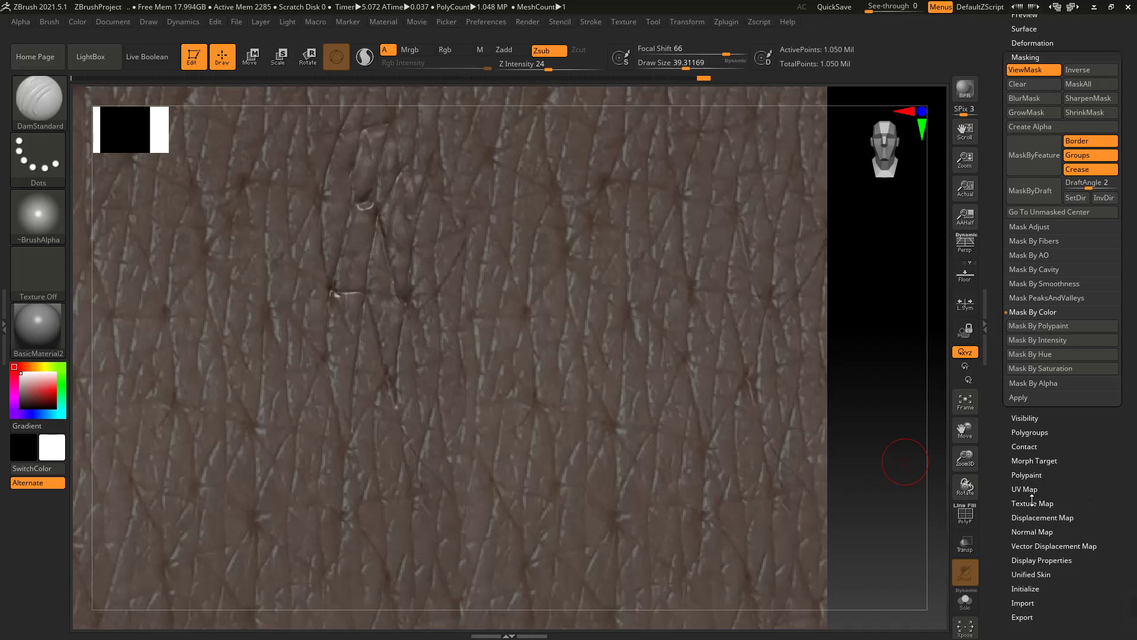
pyautogui.moveTo(1088, 483); pyautogui.dragTo(1074, 527)
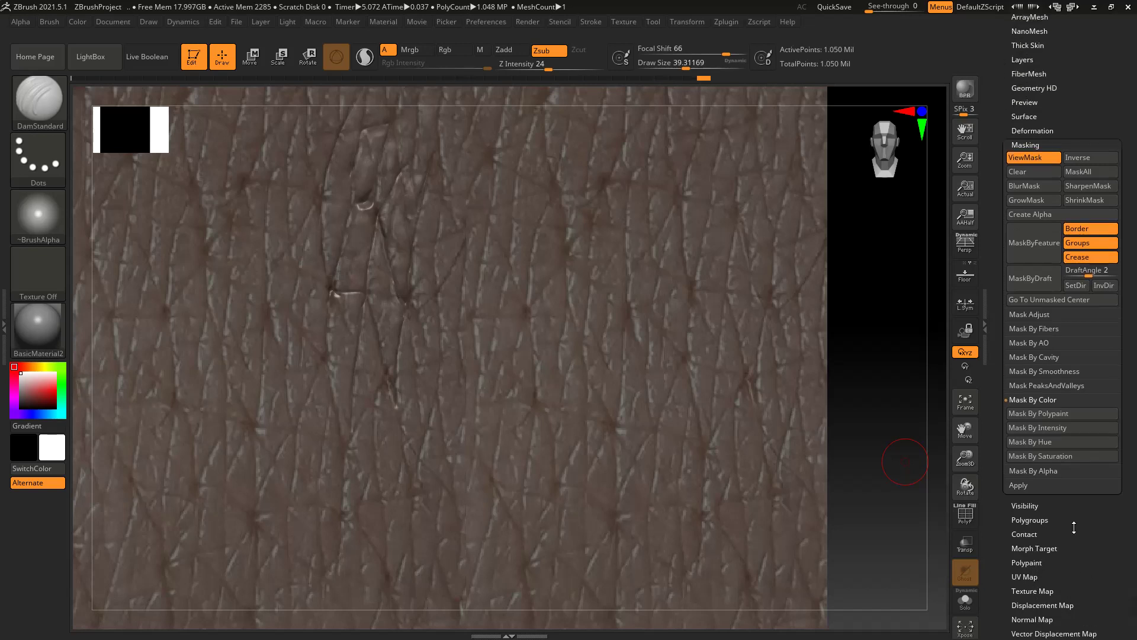
pyautogui.click(1037, 145)
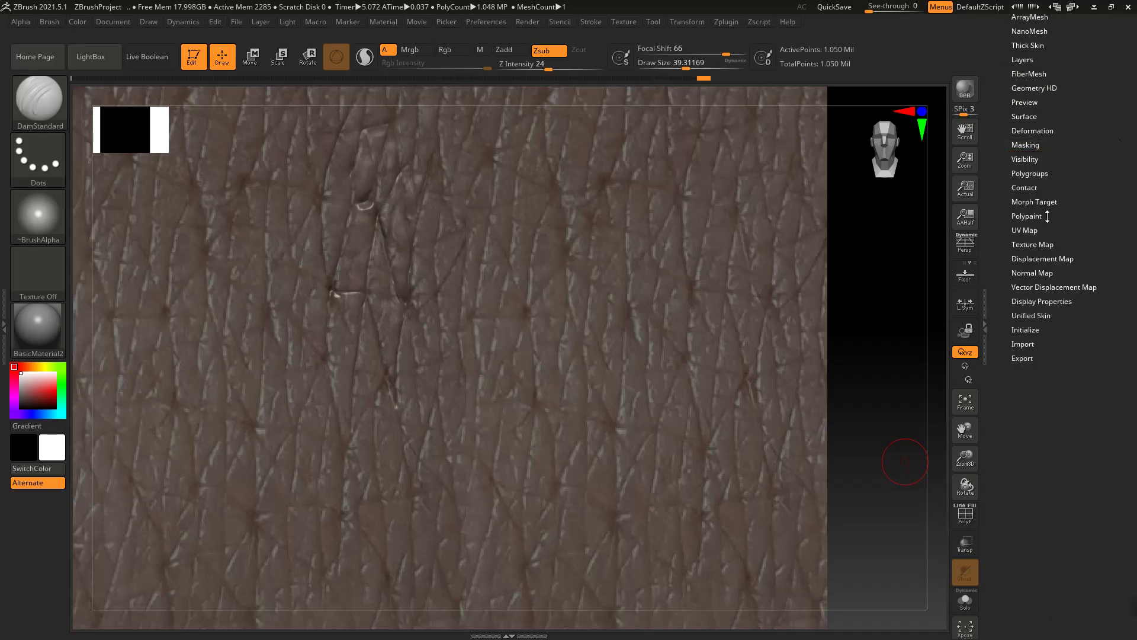
pyautogui.keyDown('alt'); pyautogui.moveTo(435, 286); pyautogui.dragTo(475, 251, button='right'); pyautogui.keyUp('alt')
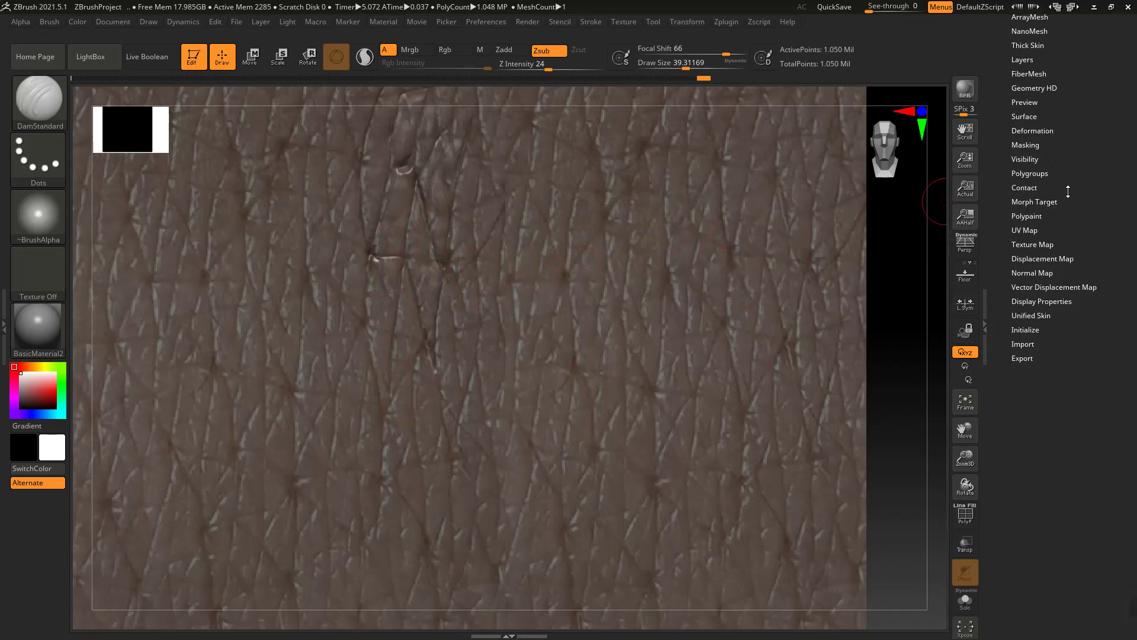
pyautogui.click(1037, 245)
pyautogui.click(1084, 256)
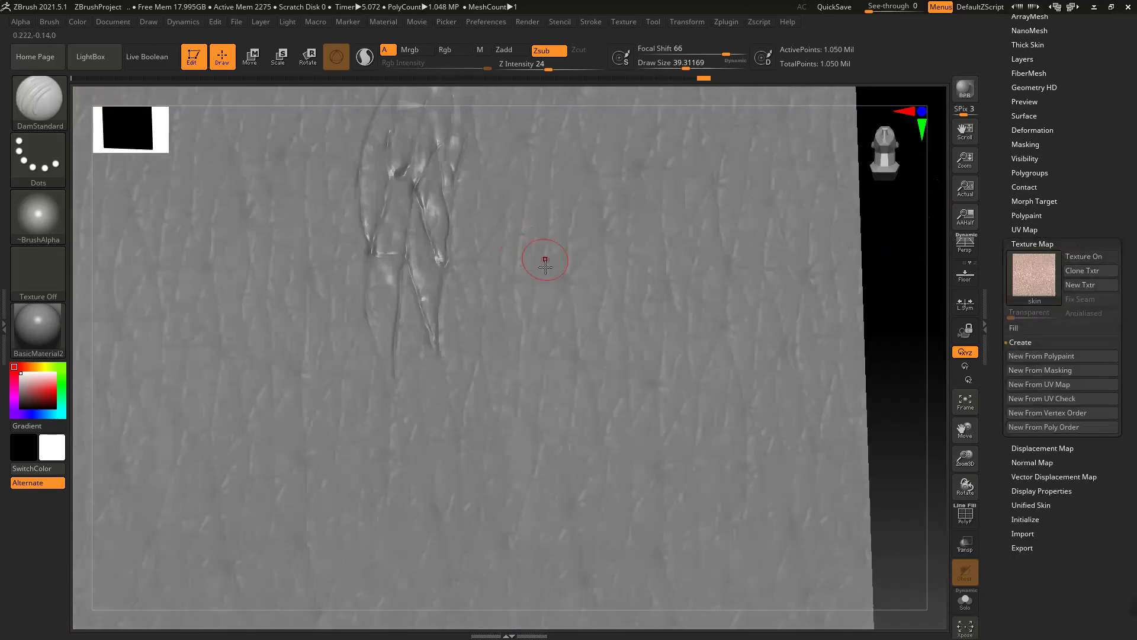
pyautogui.moveTo(545, 267)
pyautogui.mouseDown(button='right')
pyautogui.moveTo(594, 310)
pyautogui.moveTo(528, 277)
pyautogui.moveTo(535, 246)
pyautogui.moveTo(575, 319)
pyautogui.moveTo(551, 282)
pyautogui.mouseUp(button='right')
# Invert the plane's mask three times to compare the masked and unmasked skin areas
pyautogui.hotkey('ctrl', 'i')
pyautogui.hotkey('ctrl', 'i')
pyautogui.hotkey('ctrl', 'i')
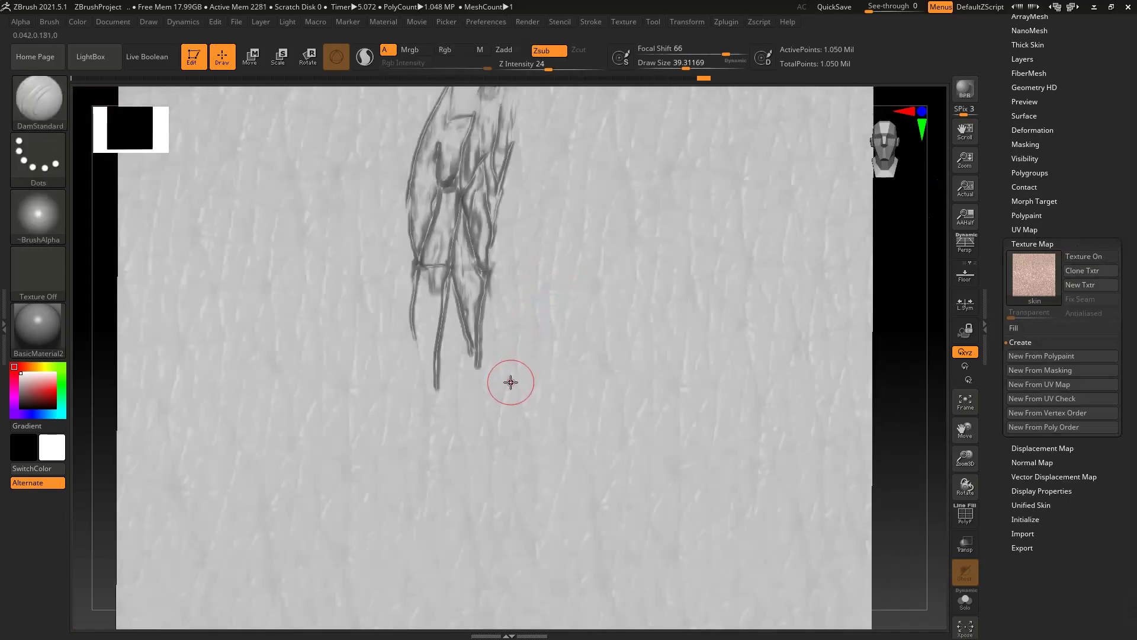
pyautogui.moveTo(510, 382); pyautogui.dragTo(510, 391, button='right')
pyautogui.press('b')
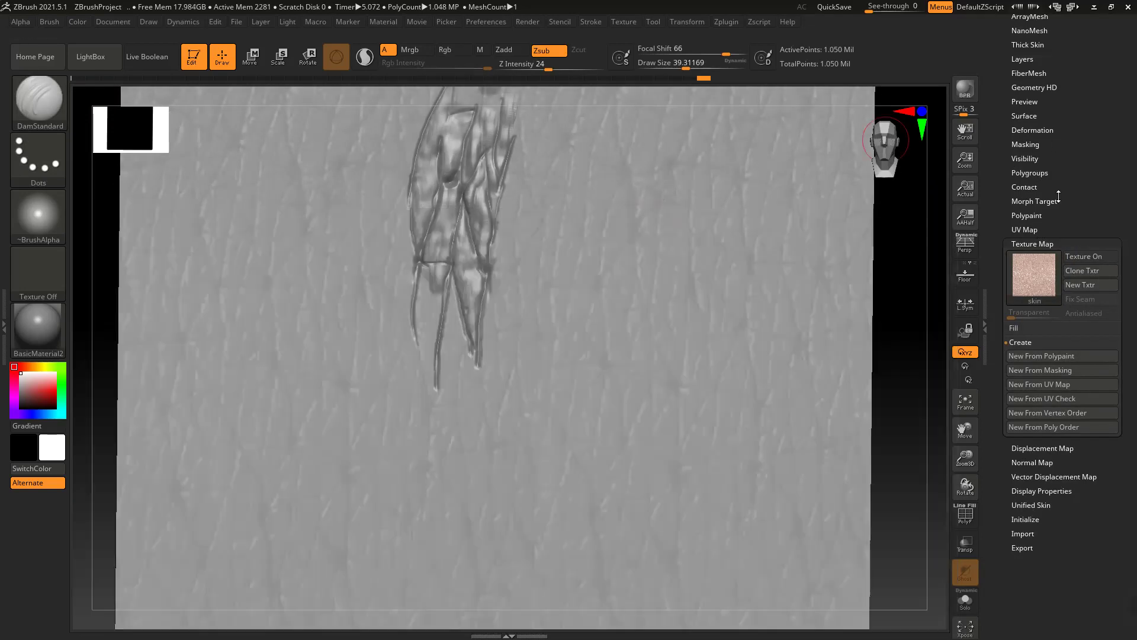
# Shrink the intensity mask twice and regrow it twice, undoing the last change
pyautogui.moveTo(1058, 196); pyautogui.dragTo(1063, 220)
pyautogui.click(1031, 168)
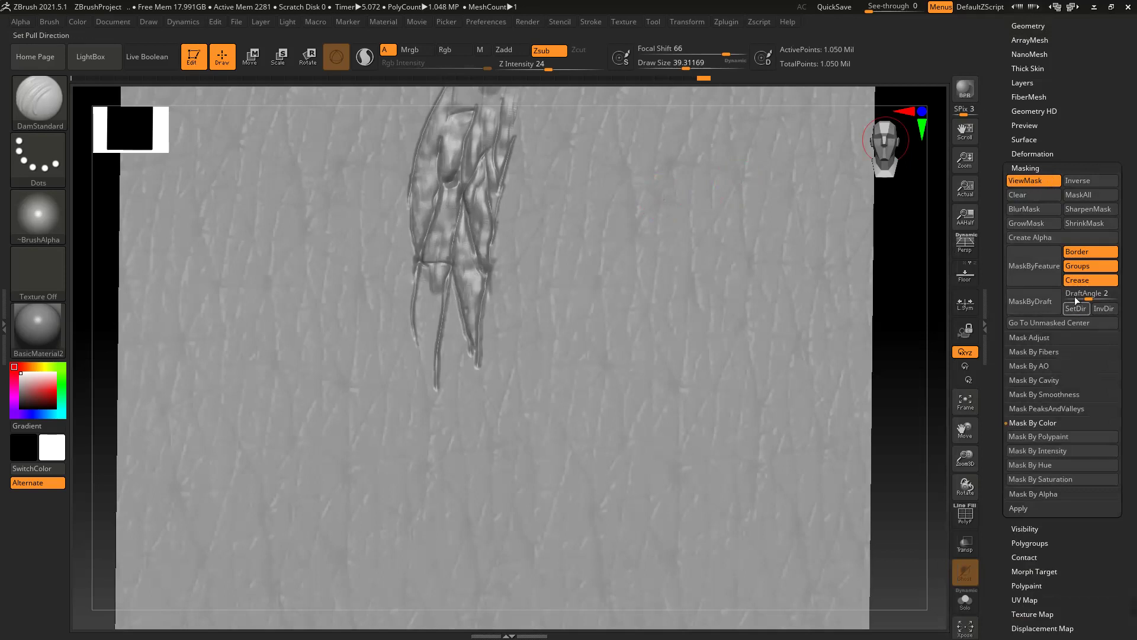
pyautogui.click(1090, 223)
pyautogui.click(1092, 222)
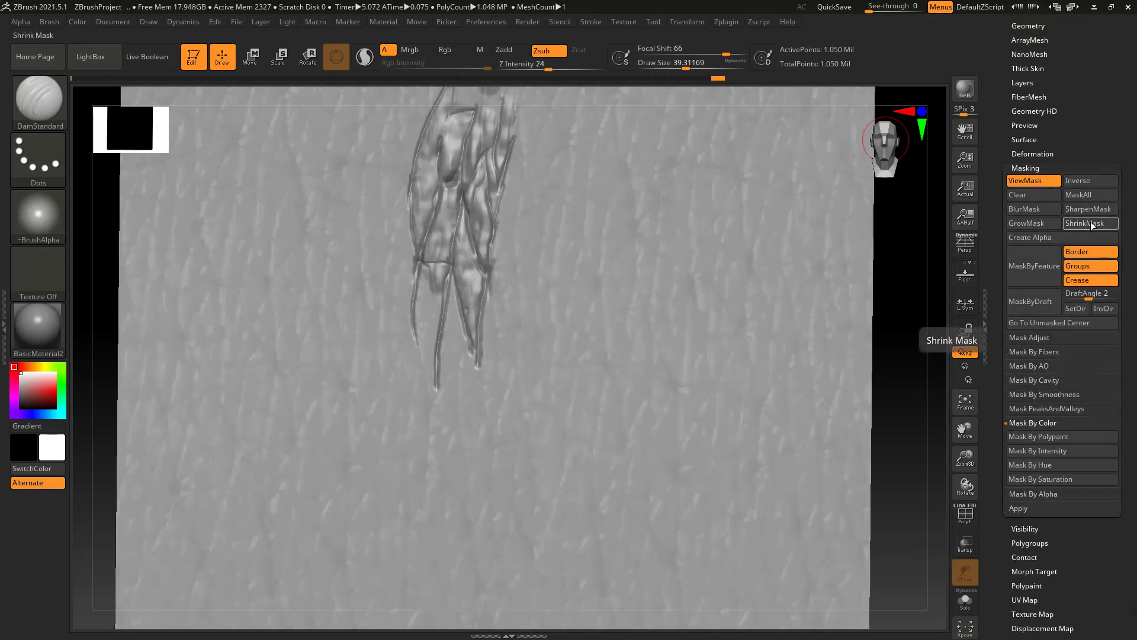
pyautogui.click(1043, 222)
pyautogui.click(1043, 222)
pyautogui.hotkey('ctrl', 'z')
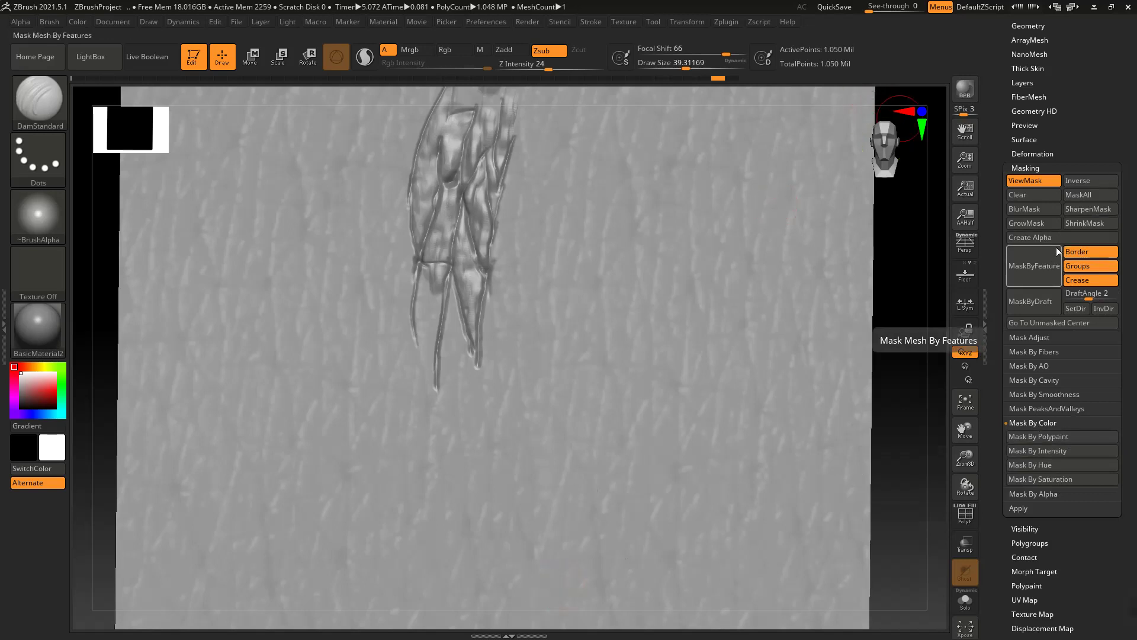
# Redo the undone mask change and sharpen the mask on the plane
pyautogui.moveTo(699, 301)
pyautogui.keyDown('shift'); pyautogui.mouseDown(button='right')
pyautogui.moveTo(675, 312)
pyautogui.moveTo(646, 280)
pyautogui.mouseUp(button='right'); pyautogui.keyUp('shift')
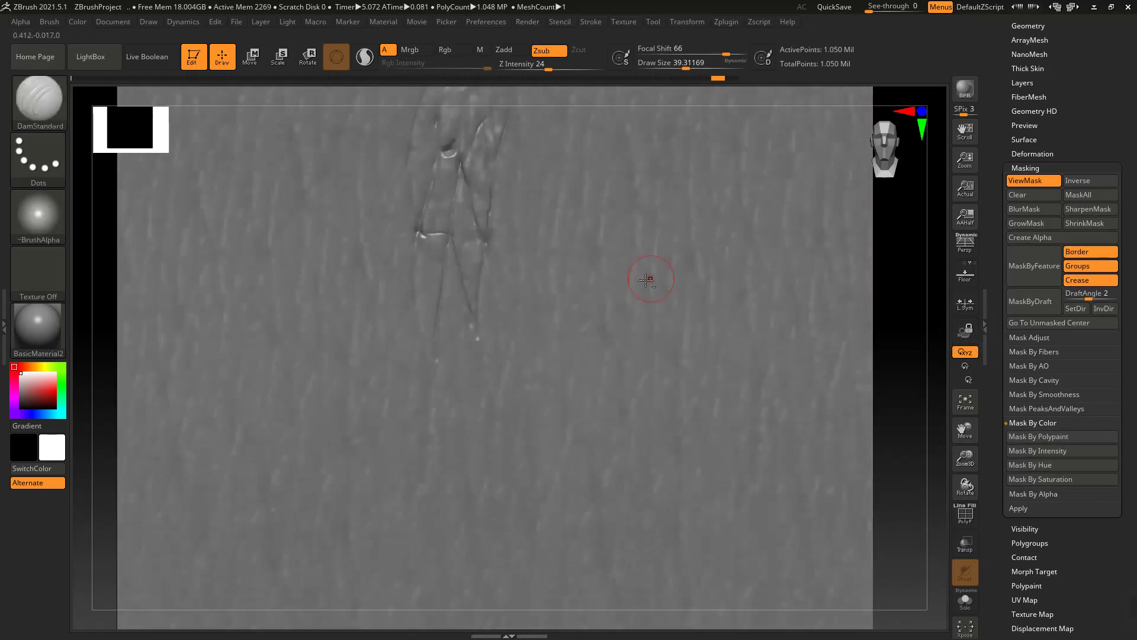
pyautogui.hotkey('ctrl', 'shift', 'z')
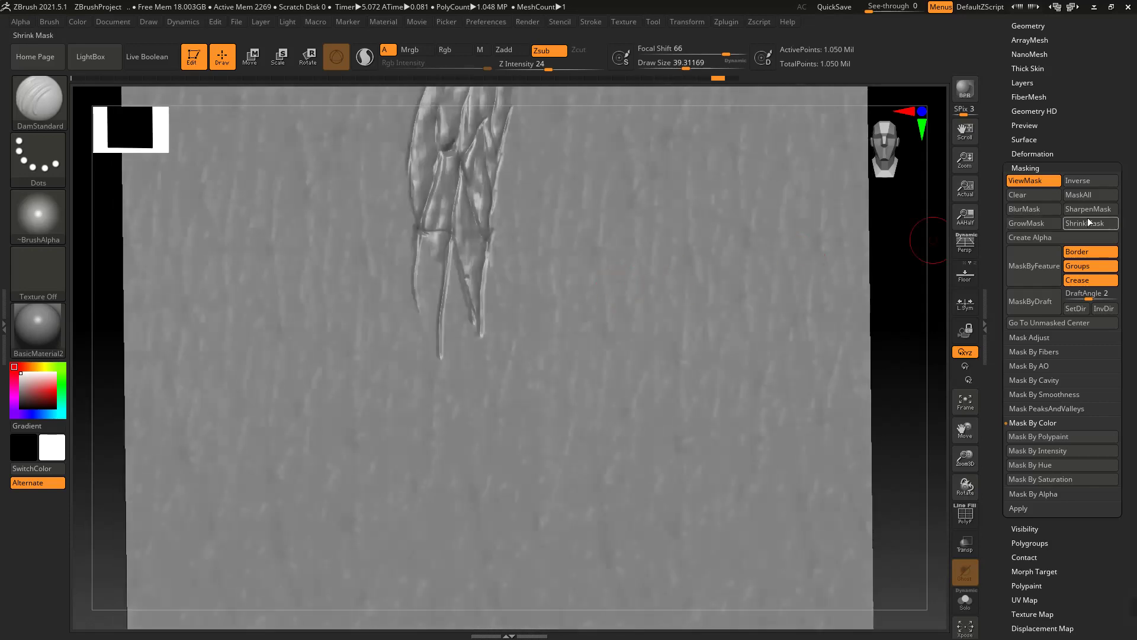
pyautogui.click(1091, 210)
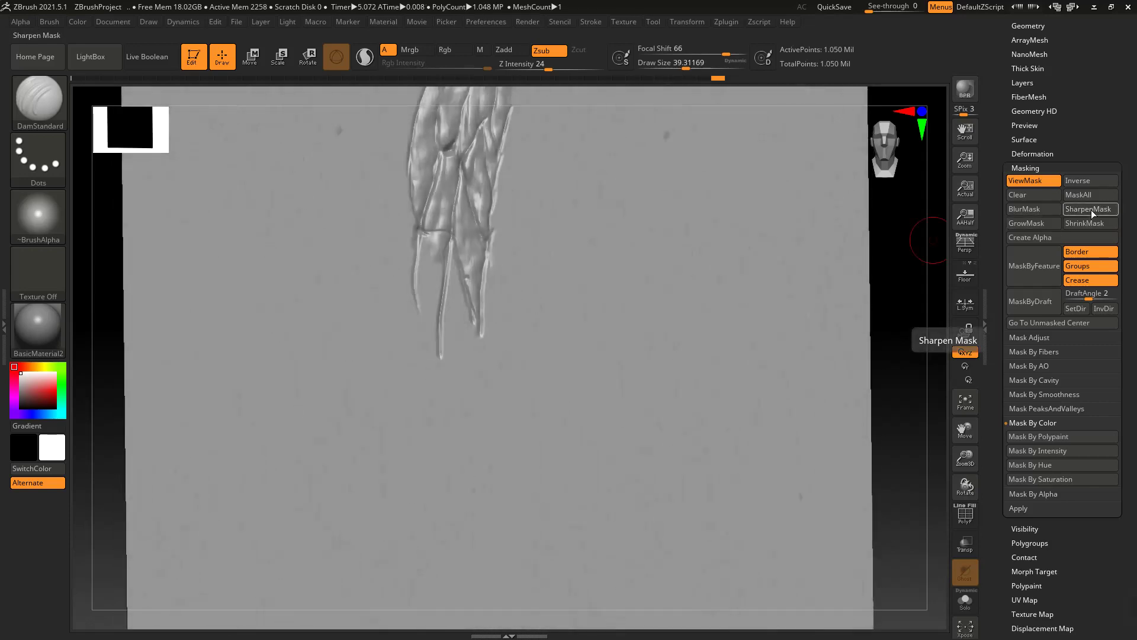
pyautogui.press('ctrl')
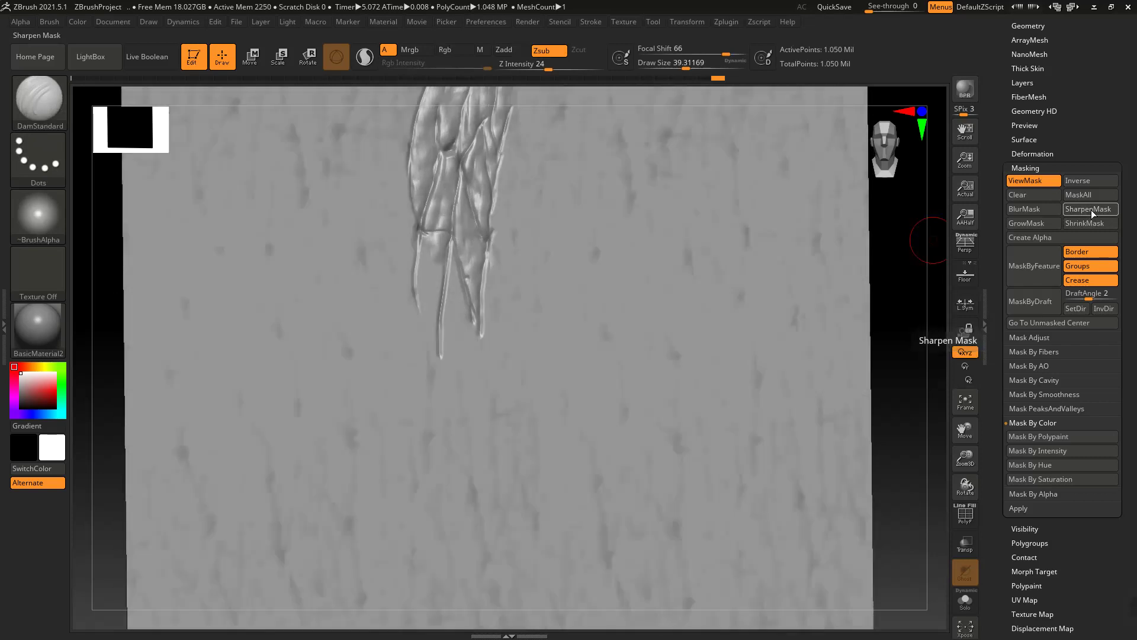
# Choose the ClayBuildup brush and set its focal shift to 34
pyautogui.press('f')
pyautogui.moveTo(578, 298); pyautogui.dragTo(629, 295, button='right')
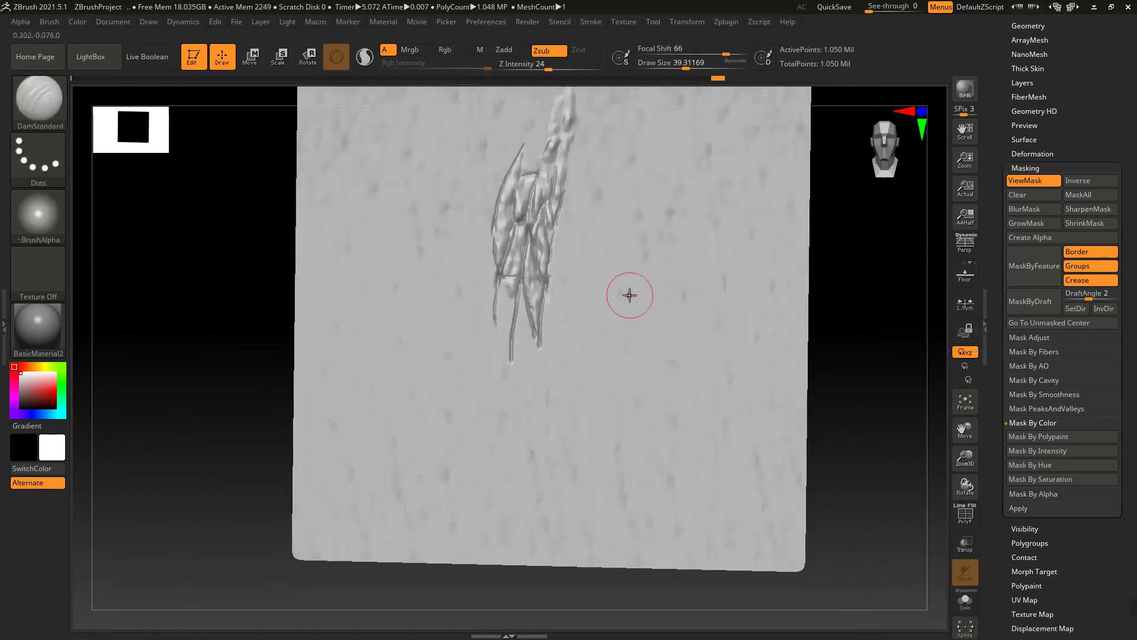
pyautogui.press('b')
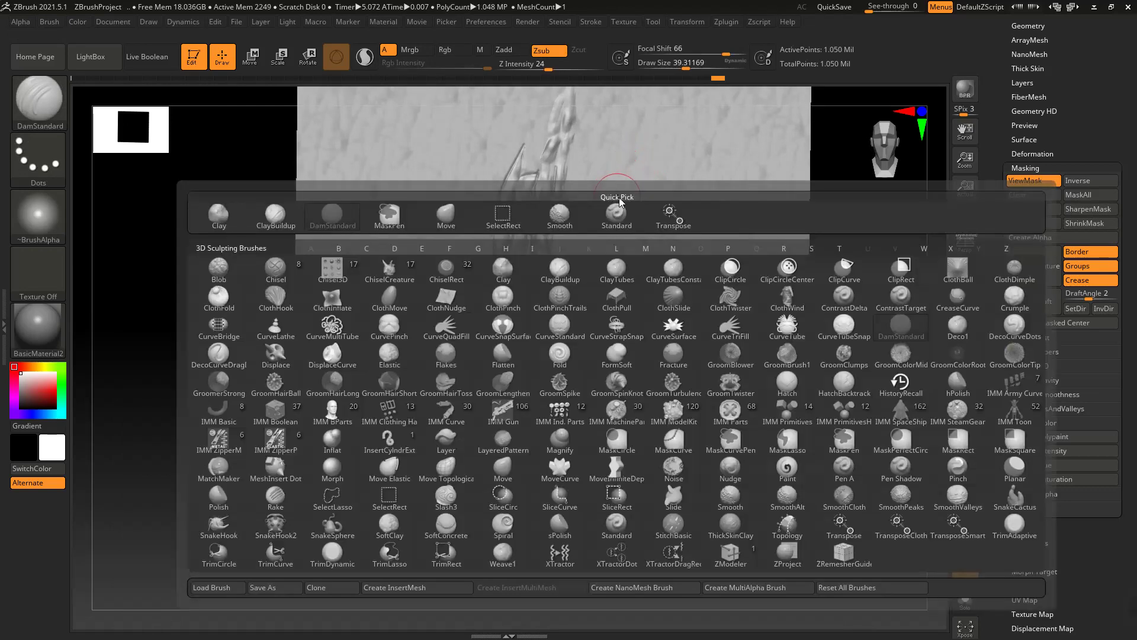
pyautogui.click(276, 214)
pyautogui.press('space')
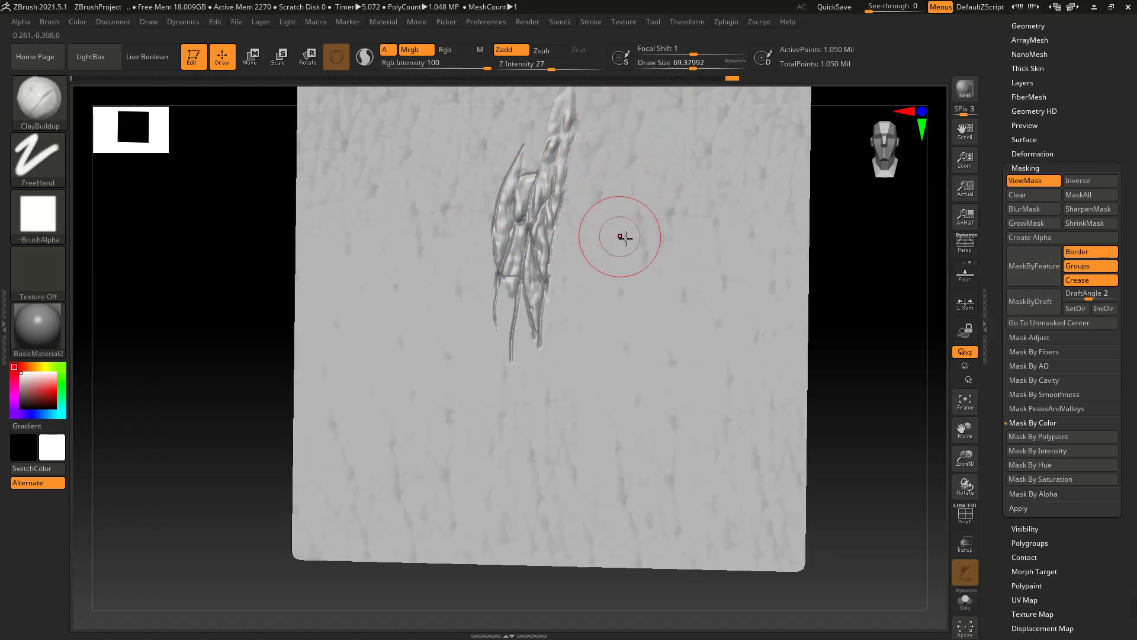
pyautogui.press('space')
pyautogui.moveTo(626, 264); pyautogui.dragTo(645, 265)
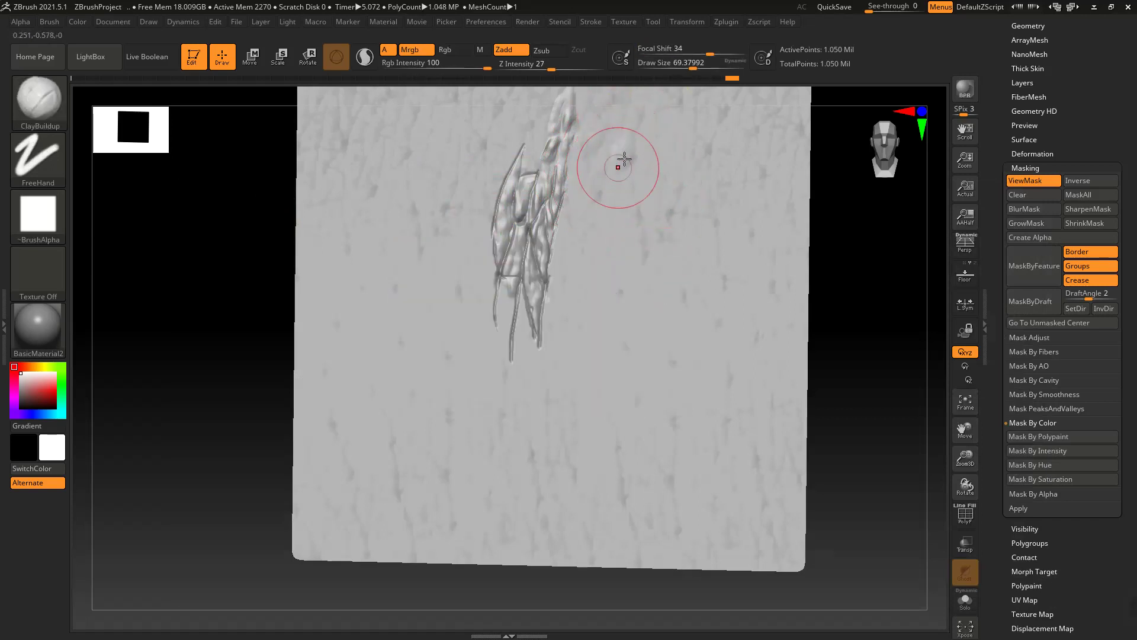
# Try ClayBuildup strokes on the masked skin beside the sculpted wrinkles and undo them all
pyautogui.moveTo(616, 157)
pyautogui.mouseDown()
pyautogui.moveTo(567, 235)
pyautogui.moveTo(563, 268)
pyautogui.moveTo(591, 199)
pyautogui.moveTo(604, 215)
pyautogui.moveTo(612, 163)
pyautogui.moveTo(607, 252)
pyautogui.moveTo(589, 272)
pyautogui.moveTo(616, 241)
pyautogui.moveTo(608, 271)
pyautogui.moveTo(568, 293)
pyautogui.moveTo(563, 235)
pyautogui.moveTo(576, 337)
pyautogui.mouseUp()
pyautogui.moveTo(607, 240); pyautogui.dragTo(620, 333)
pyautogui.hotkey('ctrl', 'z')
pyautogui.hotkey('ctrl', 'z')
pyautogui.hotkey('ctrl', 'z')
pyautogui.hotkey('ctrl', 'z')
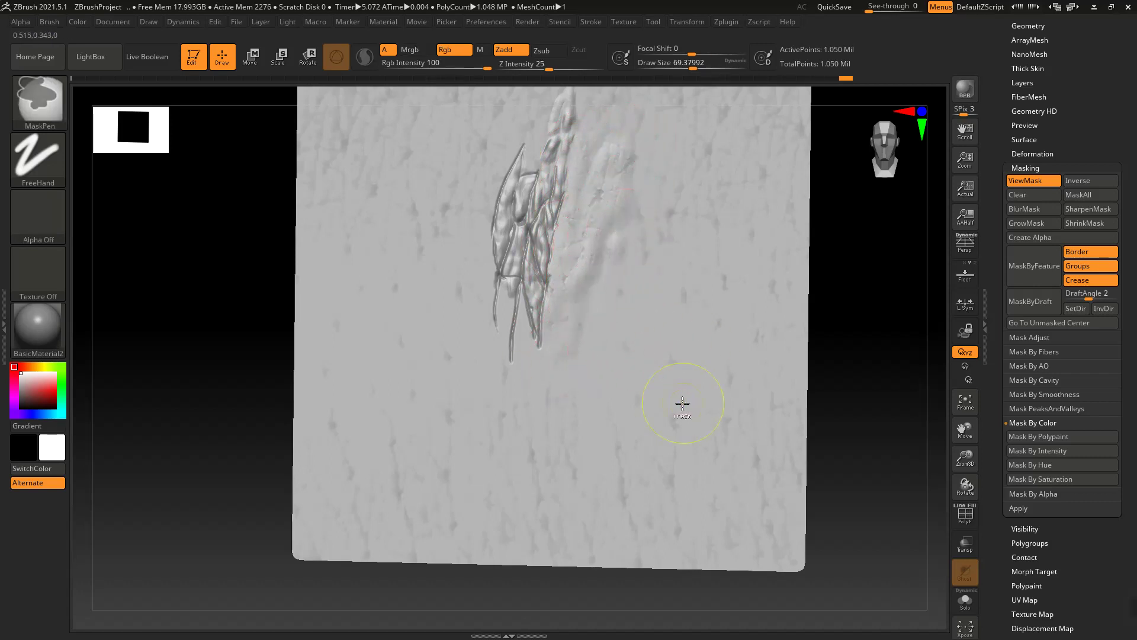
pyautogui.hotkey('ctrl', 'z')
pyautogui.hotkey('ctrl', 'z')
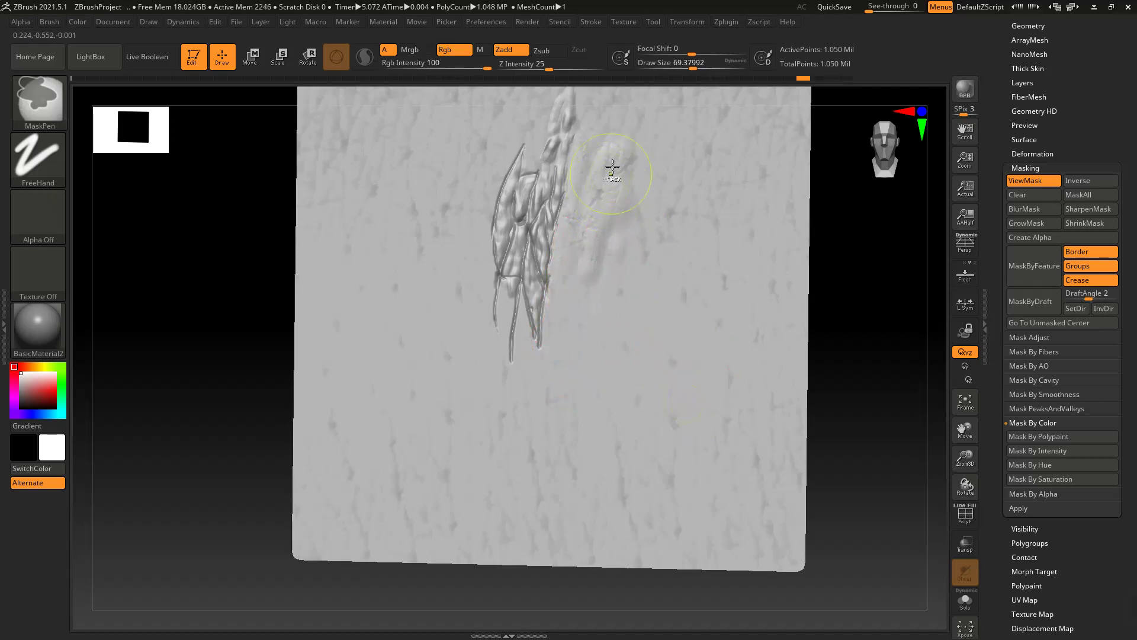
pyautogui.keyDown('ctrl'); pyautogui.moveTo(622, 186); pyautogui.dragTo(613, 250, button='right'); pyautogui.keyUp('ctrl')
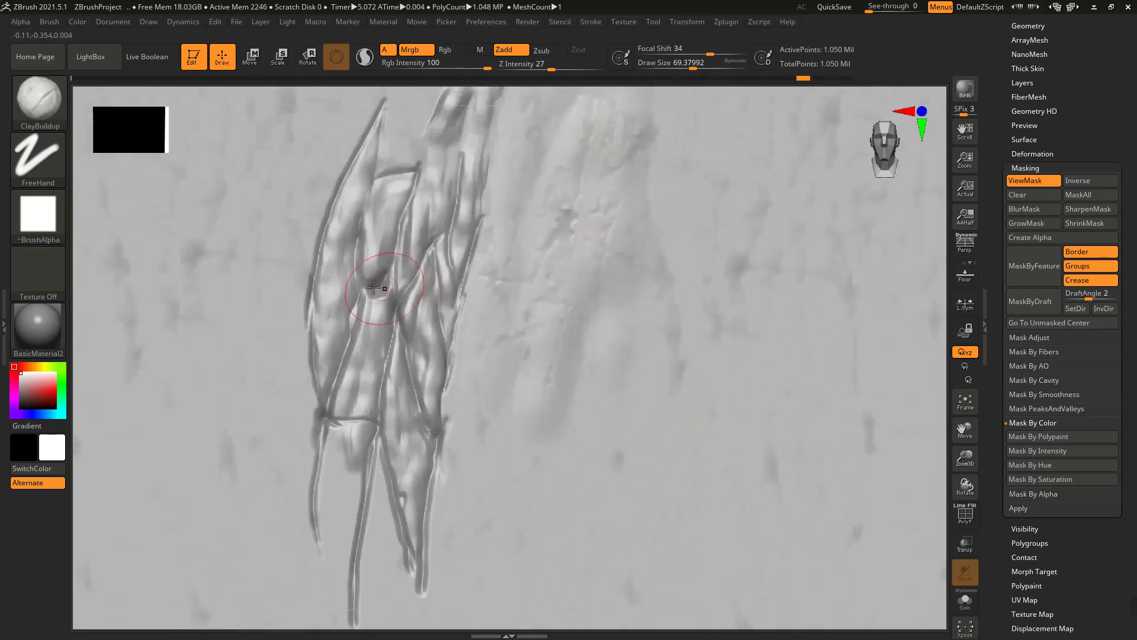
pyautogui.hotkey('ctrl', 'z')
pyautogui.hotkey('ctrl', 'z')
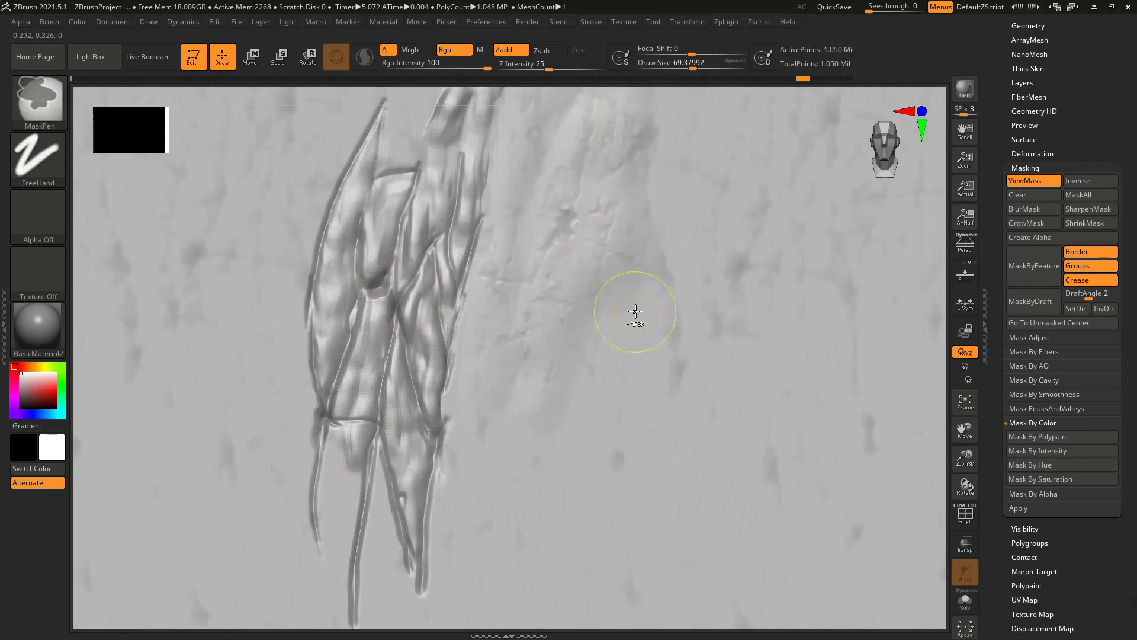
pyautogui.hotkey('ctrl', 'z')
pyautogui.hotkey('ctrl', 'z')
pyautogui.hotkey('ctrl', 'z')
pyautogui.hotkey('ctrl', 'z')
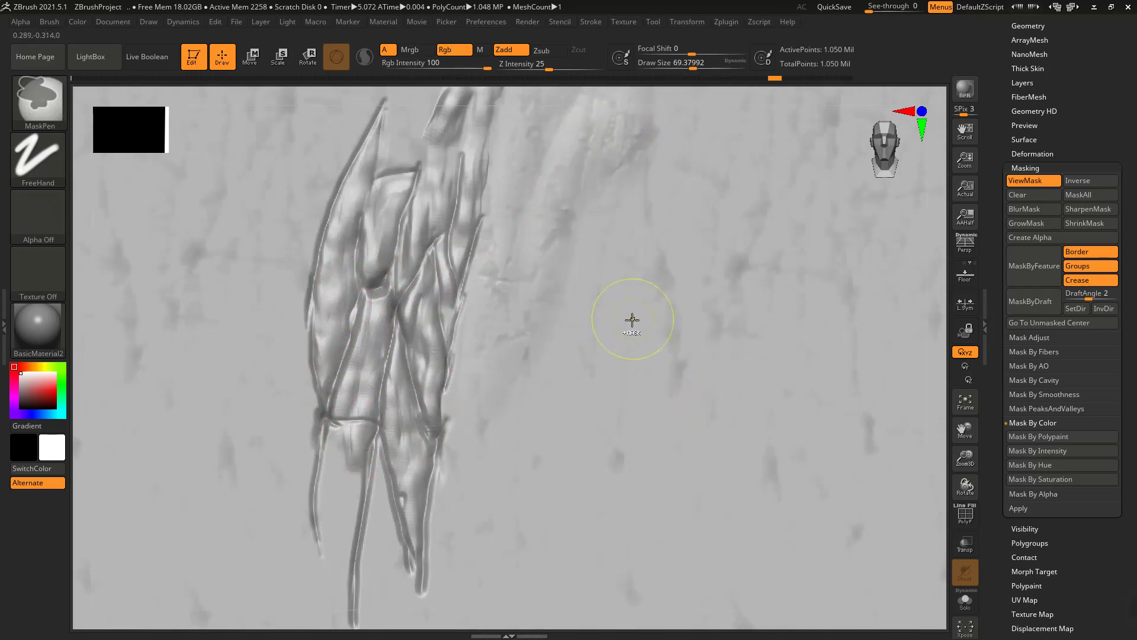
pyautogui.hotkey('ctrl', 'z')
pyautogui.hotkey('ctrl', 'z')
pyautogui.hotkey('ctrl', 'z')
pyautogui.hotkey('ctrl', 'z')
pyautogui.hotkey('ctrl', 'z')
pyautogui.hotkey('ctrl', 'z')
pyautogui.hotkey('ctrl', 'z')
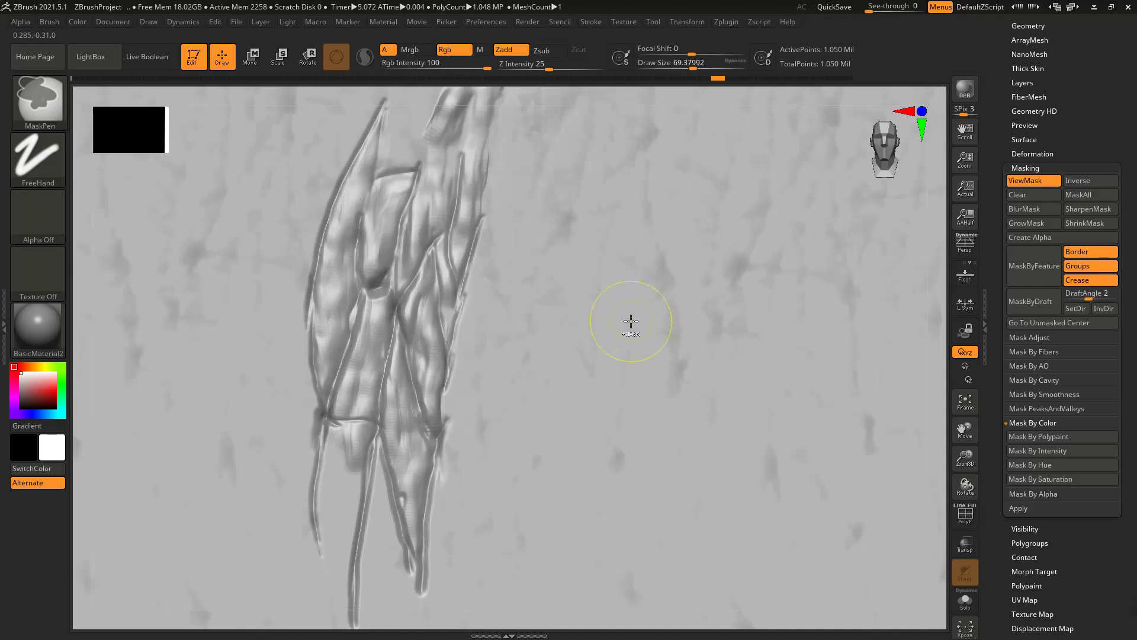
# Set the ClayBuildup brush's Z intensity to 14 and its draw size to about 63
pyautogui.moveTo(464, 354)
pyautogui.keyDown('alt'); pyautogui.mouseDown(button='right')
pyautogui.moveTo(498, 376)
pyautogui.moveTo(492, 302)
pyautogui.mouseUp(button='right'); pyautogui.keyUp('alt')
pyautogui.moveTo(574, 340)
pyautogui.keyDown('alt'); pyautogui.mouseDown(button='right')
pyautogui.moveTo(528, 312)
pyautogui.moveTo(552, 322)
pyautogui.mouseUp(button='right'); pyautogui.keyUp('alt')
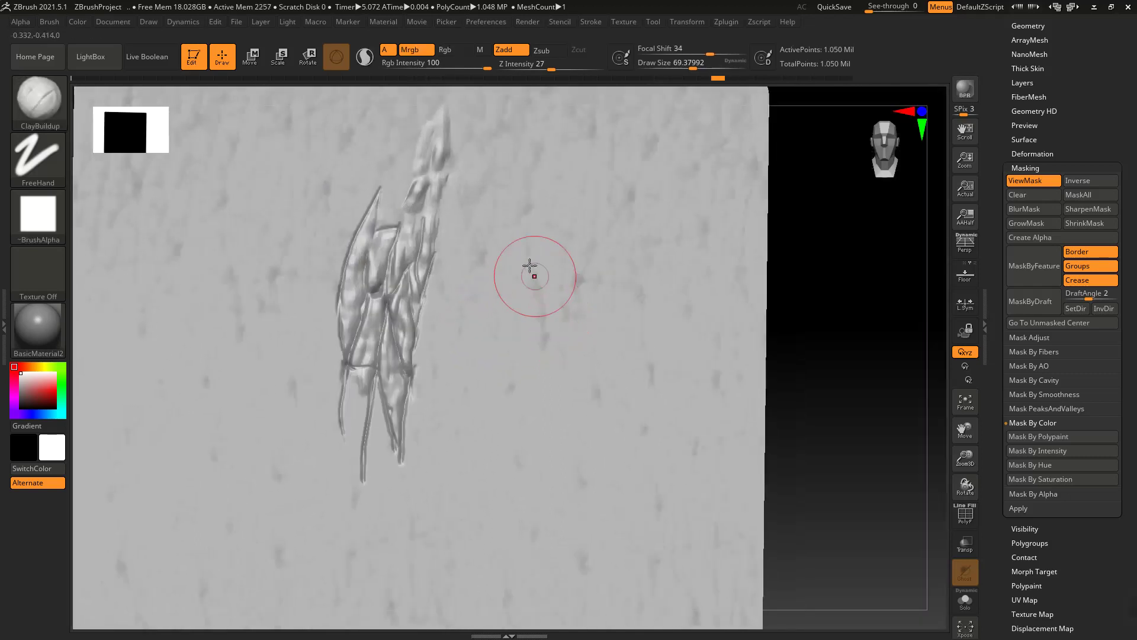
pyautogui.press('space')
pyautogui.moveTo(487, 213); pyautogui.dragTo(478, 213)
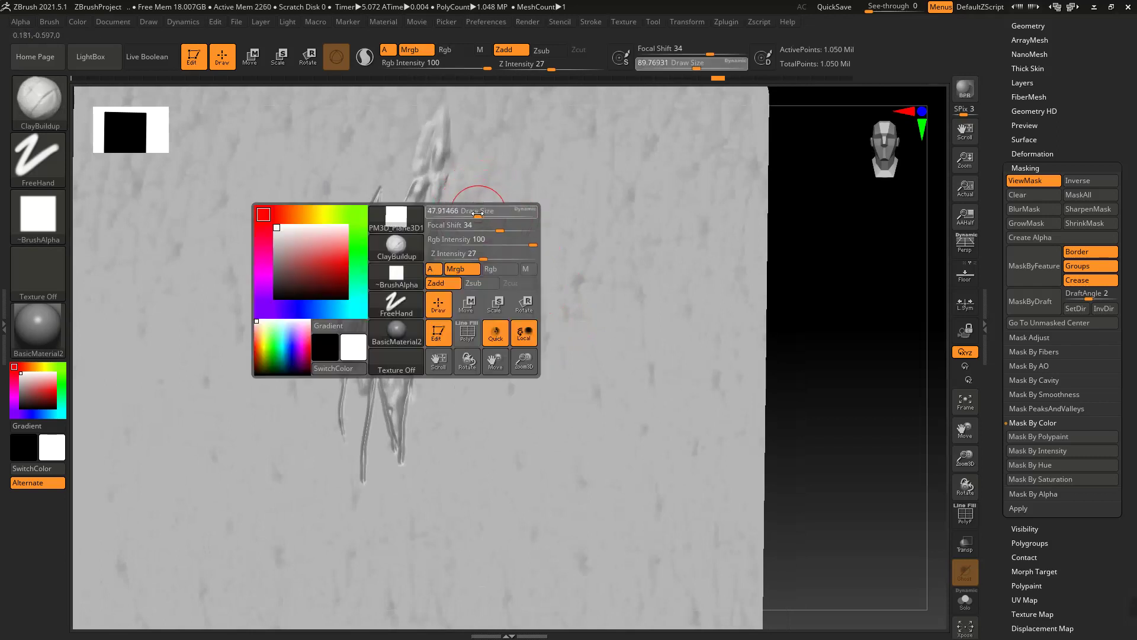
pyautogui.click(537, 68)
pyautogui.keyDown('ctrl'); pyautogui.moveTo(488, 202); pyautogui.dragTo(488, 226, button='right'); pyautogui.keyUp('ctrl')
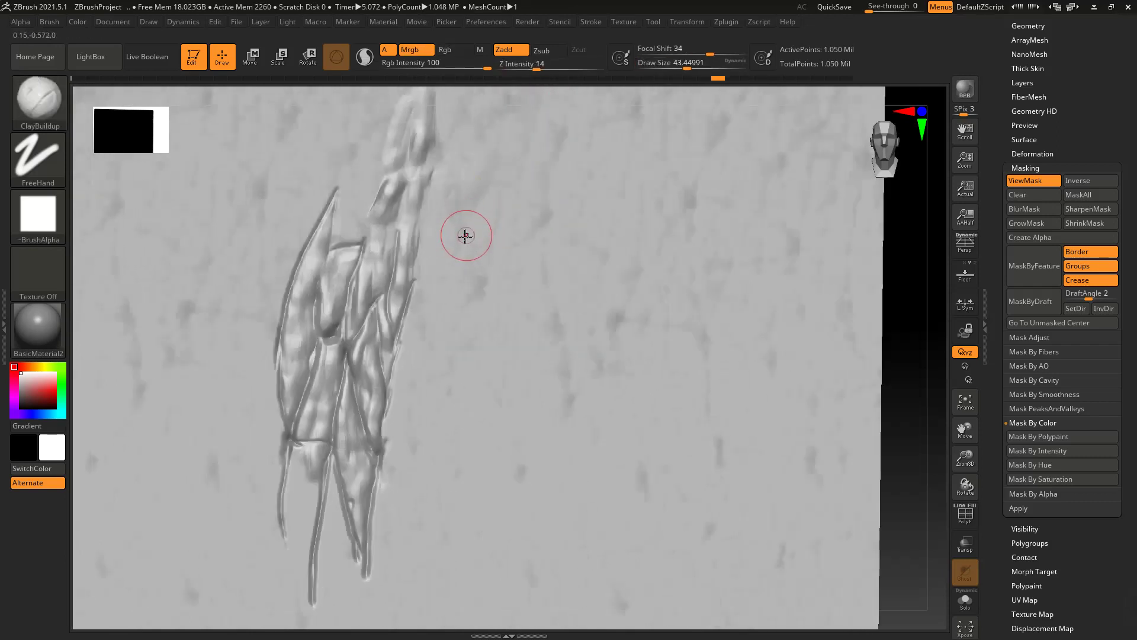
pyautogui.press('space')
pyautogui.click(487, 209)
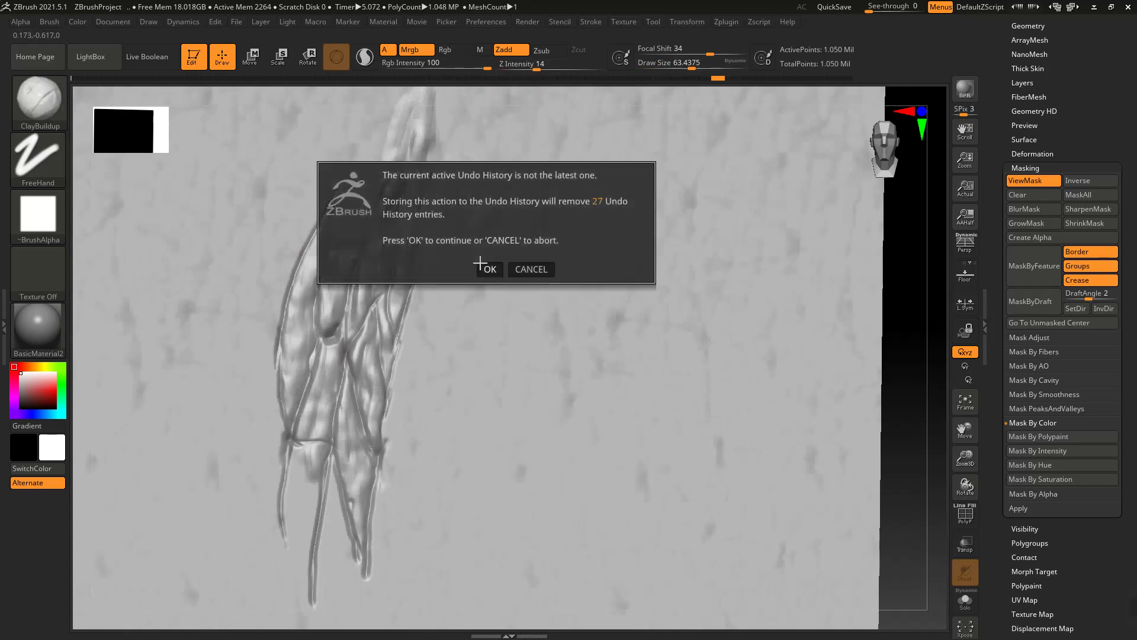
# Accept discarding the later undo history and build up soft strokes along the right side of the wrinkles
pyautogui.click(490, 267)
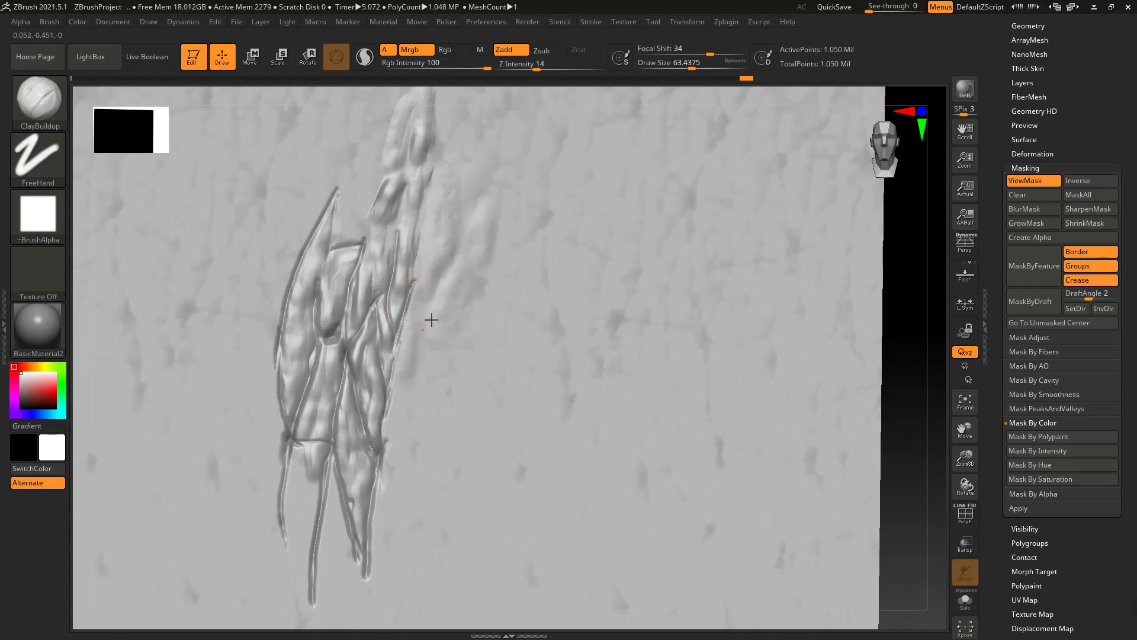
pyautogui.keyDown('alt'); pyautogui.moveTo(434, 426); pyautogui.dragTo(439, 366, button='right'); pyautogui.keyUp('alt')
pyautogui.moveTo(409, 329)
pyautogui.mouseDown()
pyautogui.moveTo(402, 399)
pyautogui.moveTo(422, 373)
pyautogui.mouseUp()
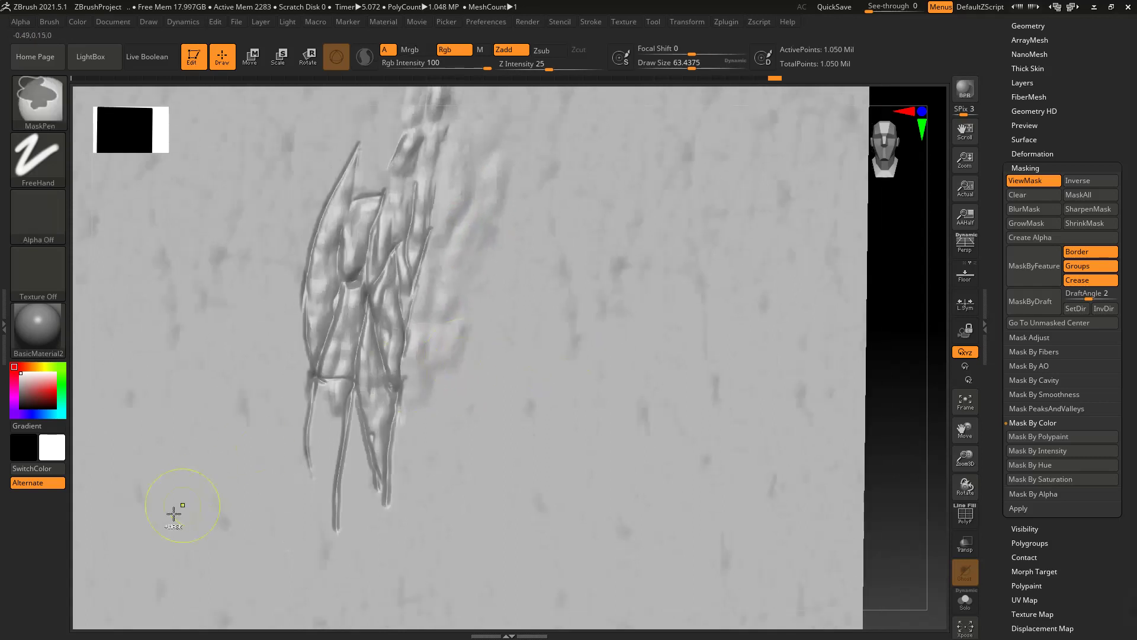
# Build up strokes on the masked skin left of the wrinkles and smooth them, with the draw size at about 110
pyautogui.press('f')
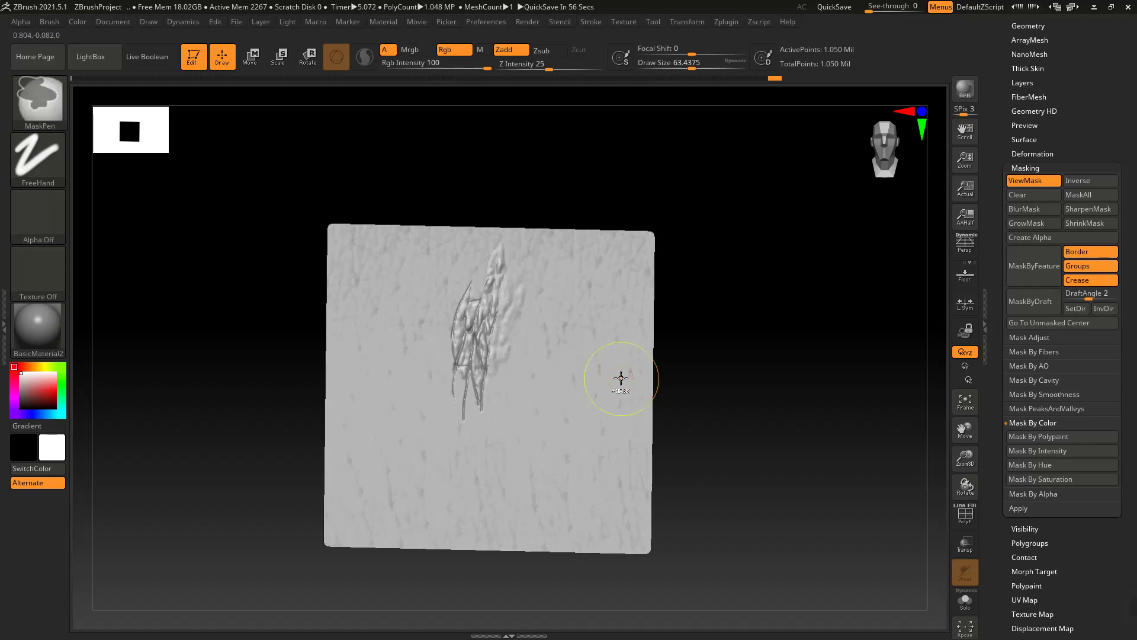
pyautogui.keyDown('ctrl'); pyautogui.moveTo(494, 307); pyautogui.dragTo(527, 394, button='right'); pyautogui.keyUp('ctrl')
pyautogui.moveTo(531, 345)
pyautogui.keyDown('ctrl'); pyautogui.mouseDown(button='right')
pyautogui.moveTo(539, 287)
pyautogui.moveTo(566, 312)
pyautogui.moveTo(606, 317)
pyautogui.moveTo(586, 296)
pyautogui.mouseUp(button='right'); pyautogui.keyUp('ctrl')
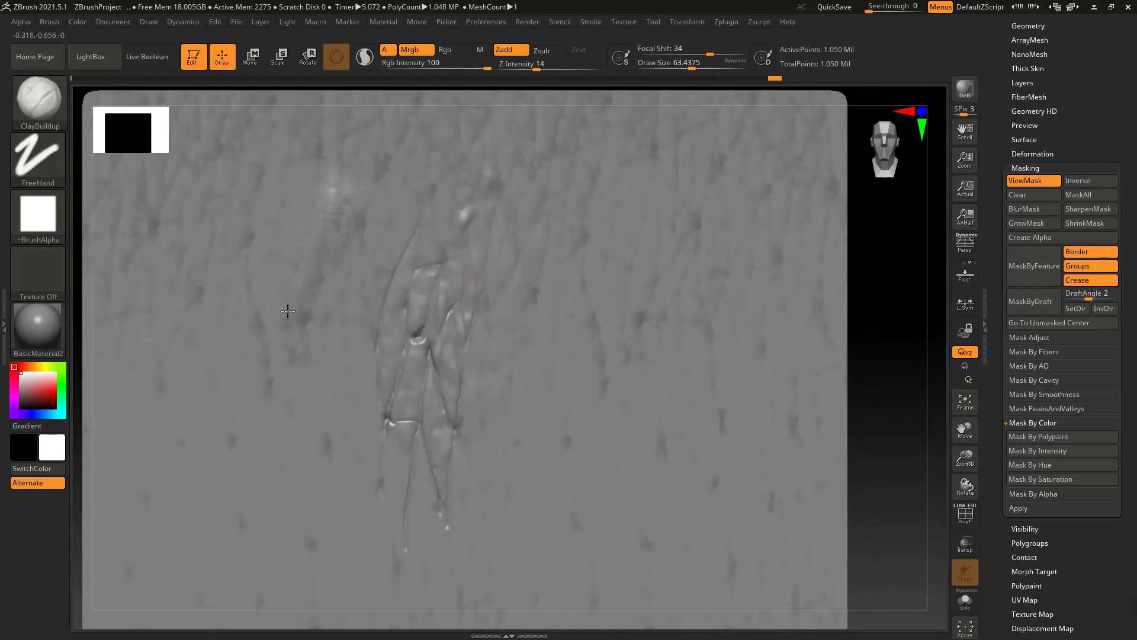
pyautogui.moveTo(316, 163)
pyautogui.mouseDown()
pyautogui.moveTo(302, 146)
pyautogui.moveTo(288, 167)
pyautogui.moveTo(270, 290)
pyautogui.mouseUp()
pyautogui.press('space')
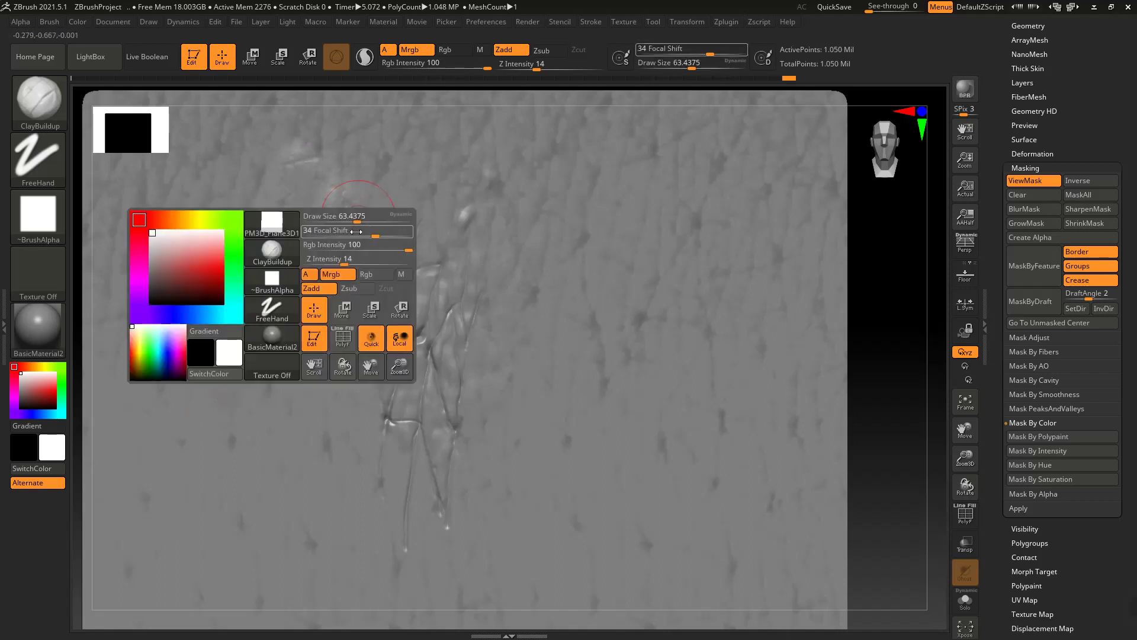
pyautogui.moveTo(358, 221); pyautogui.dragTo(367, 207)
pyautogui.press('shift')
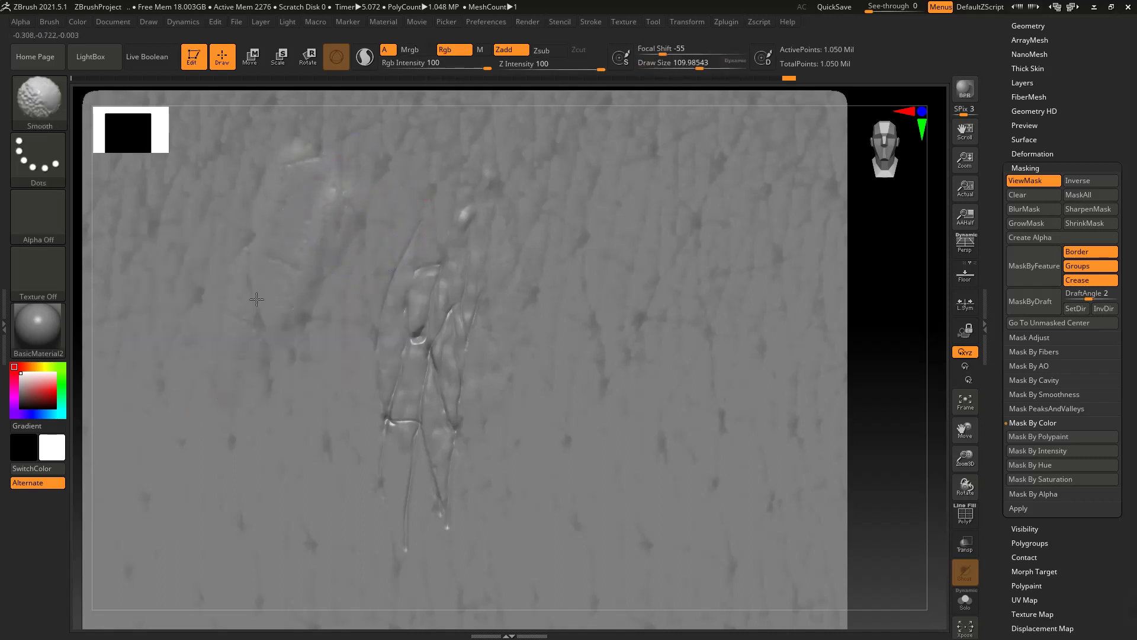
pyautogui.keyDown('shift'); pyautogui.moveTo(256, 299); pyautogui.dragTo(286, 218); pyautogui.keyUp('shift')
# Hide the mask display and examine the sculpted strokes on the plane from an angle and from the front
pyautogui.keyDown('ctrl'); pyautogui.moveTo(681, 349); pyautogui.dragTo(758, 310, button='right'); pyautogui.keyUp('ctrl')
pyautogui.hotkey('ctrl', 'h')
pyautogui.keyDown('ctrl'); pyautogui.moveTo(624, 339); pyautogui.dragTo(526, 368, button='right'); pyautogui.keyUp('ctrl')
pyautogui.moveTo(526, 368)
pyautogui.mouseDown(button='right')
pyautogui.moveTo(528, 310)
pyautogui.moveTo(485, 371)
pyautogui.moveTo(456, 381)
pyautogui.mouseUp(button='right')
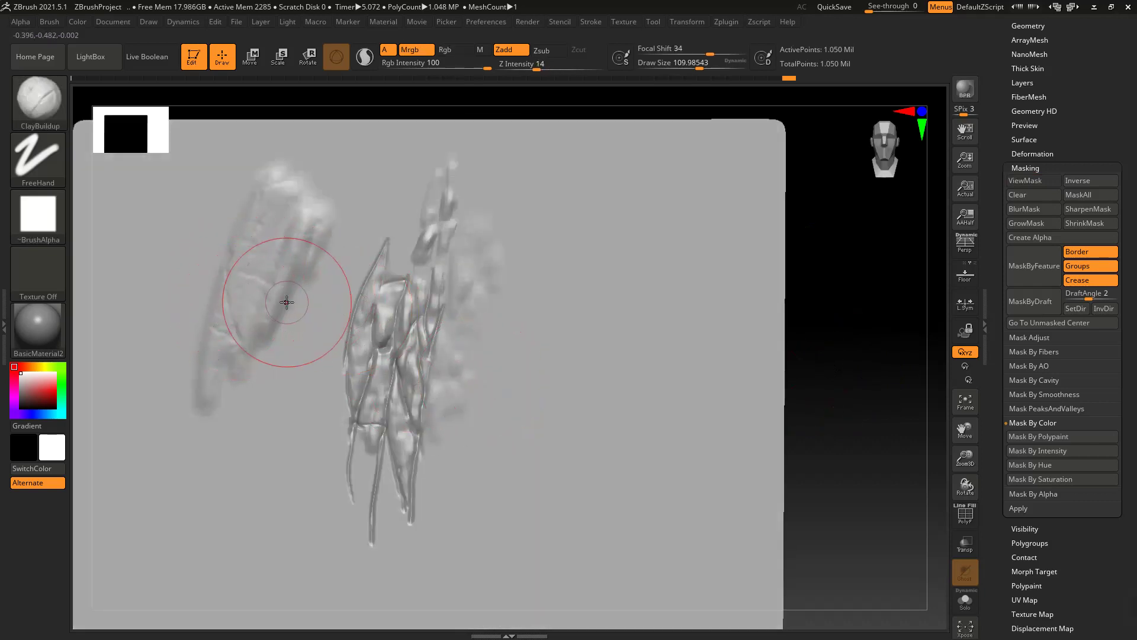
pyautogui.moveTo(299, 307)
pyautogui.keyDown('alt'); pyautogui.mouseDown(button='right')
pyautogui.moveTo(312, 248)
pyautogui.moveTo(274, 254)
pyautogui.mouseUp(button='right'); pyautogui.keyUp('alt')
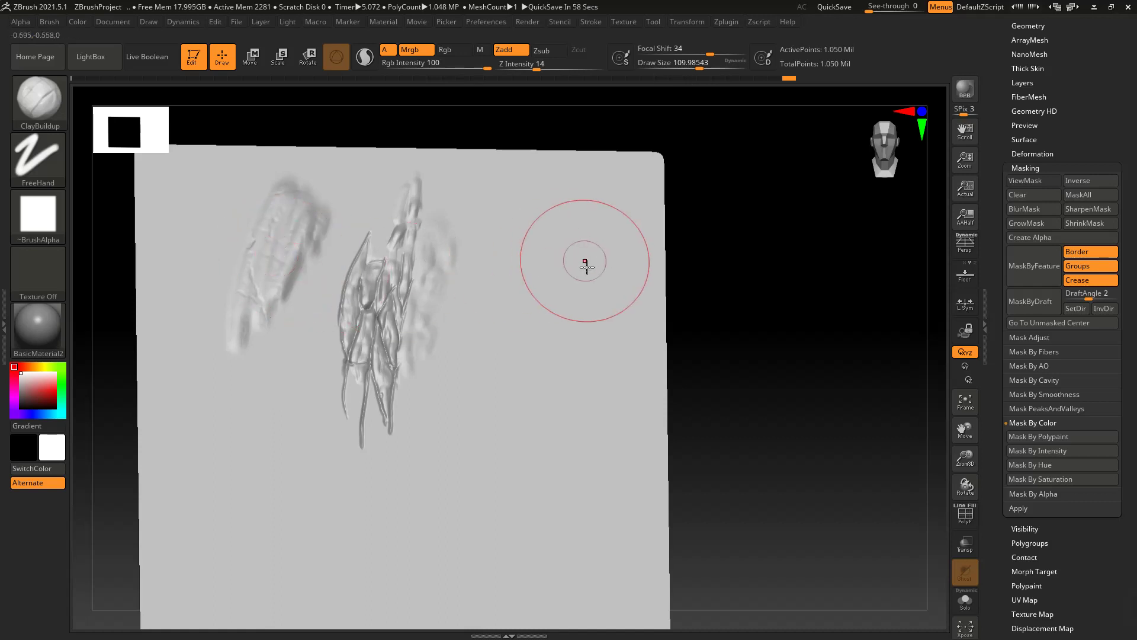
pyautogui.moveTo(592, 264); pyautogui.dragTo(525, 286, button='right')
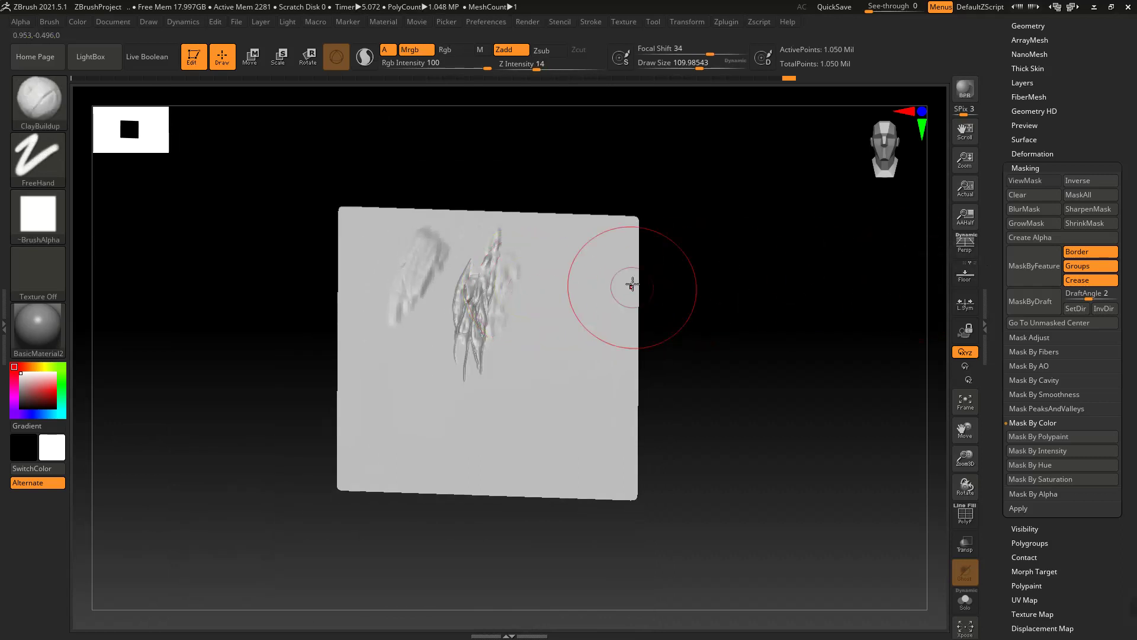
pyautogui.keyDown('shift'); pyautogui.moveTo(623, 280); pyautogui.dragTo(609, 248, button='right'); pyautogui.keyUp('shift')
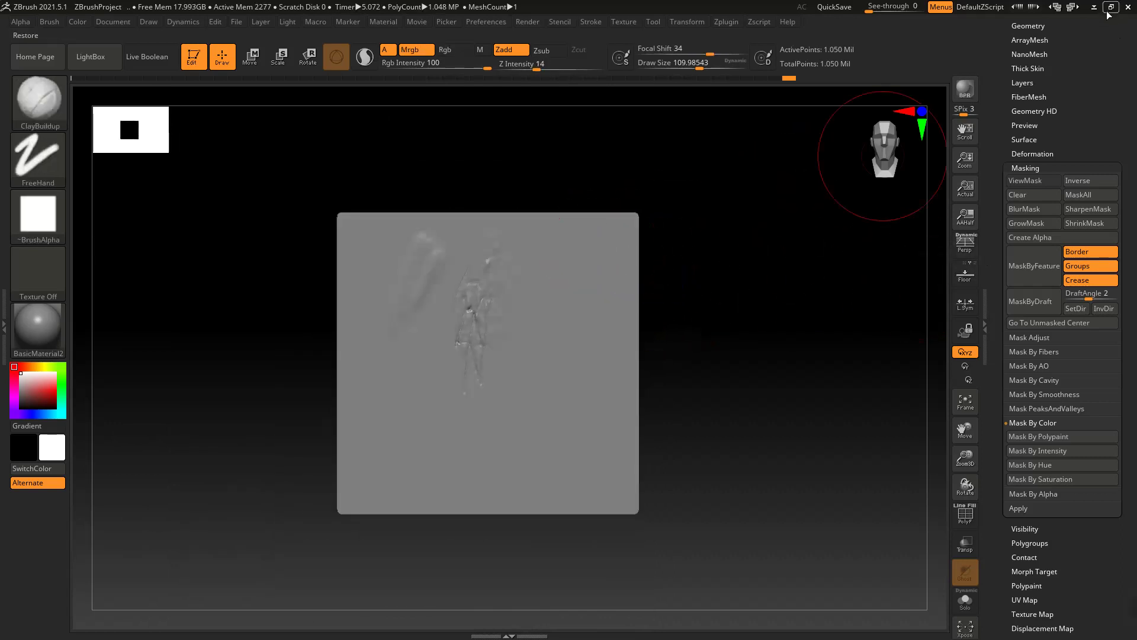
pyautogui.moveTo(1007, 112); pyautogui.dragTo(1037, 321)
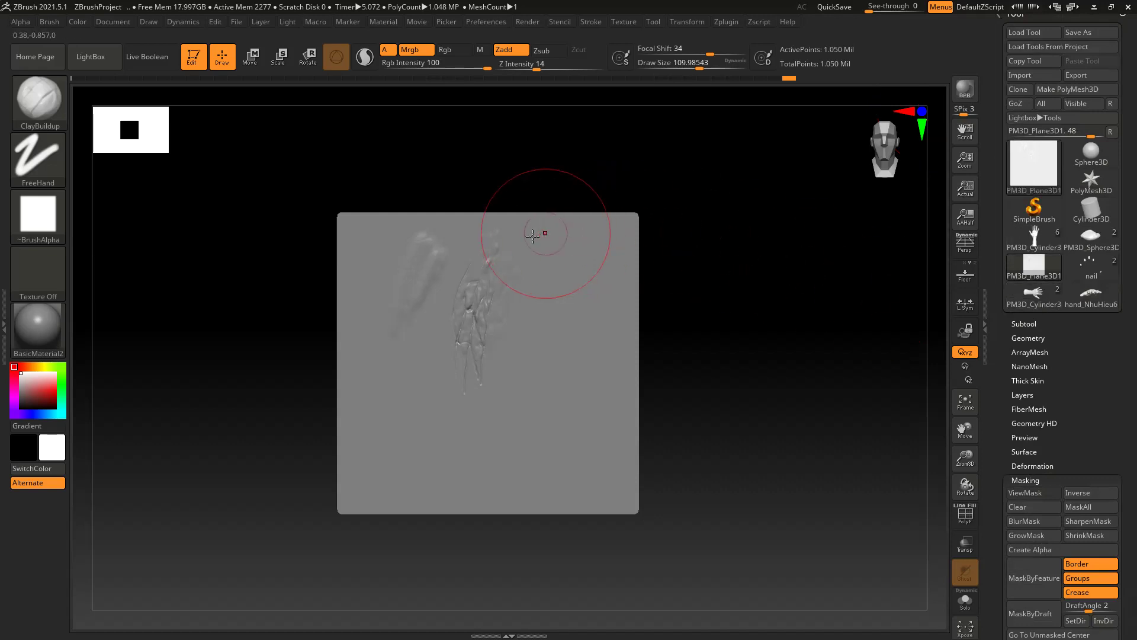
pyautogui.moveTo(540, 235)
pyautogui.keyDown('ctrl'); pyautogui.mouseDown(button='right')
pyautogui.moveTo(541, 298)
pyautogui.moveTo(558, 253)
pyautogui.mouseUp(button='right'); pyautogui.keyUp('ctrl')
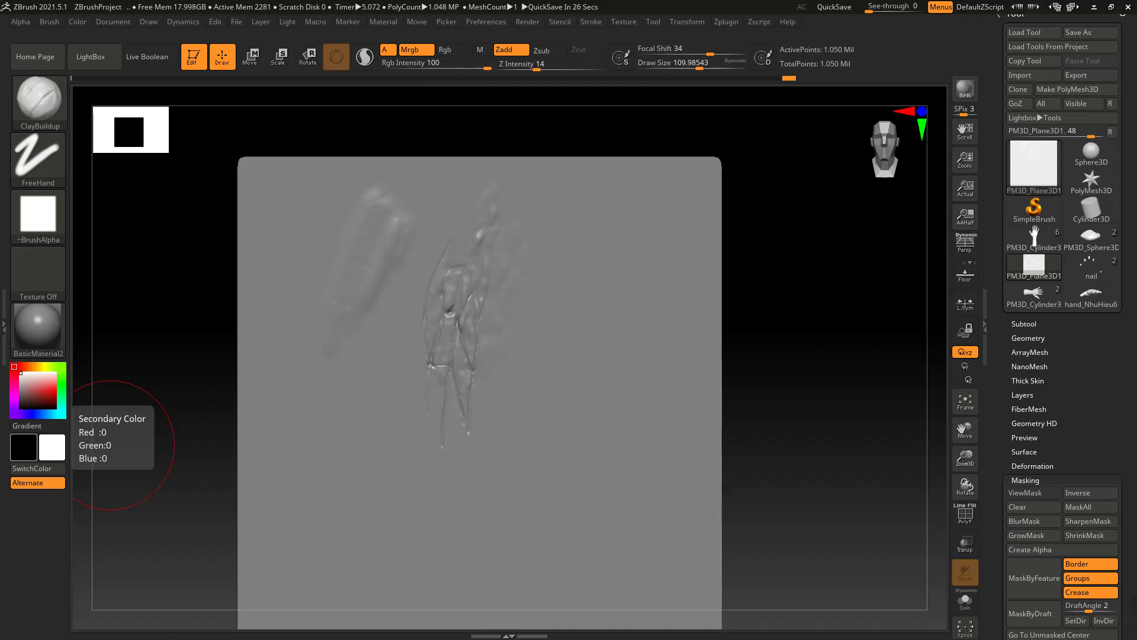
# Bring up the Windows taskbar and show its hidden tray icons
pyautogui.press('super')
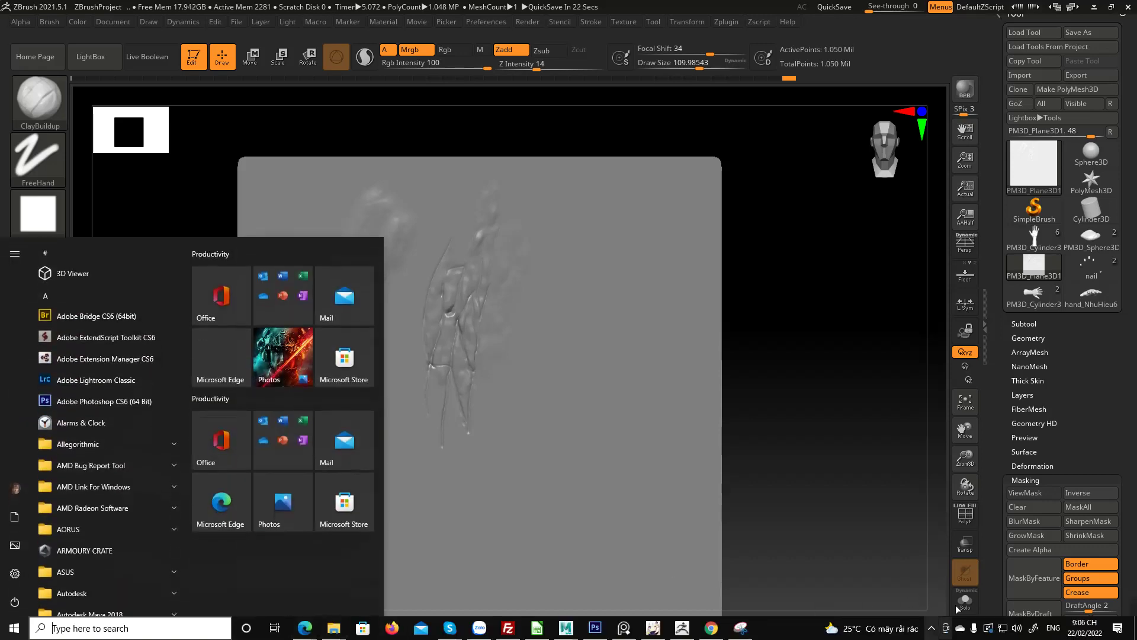
pyautogui.click(931, 628)
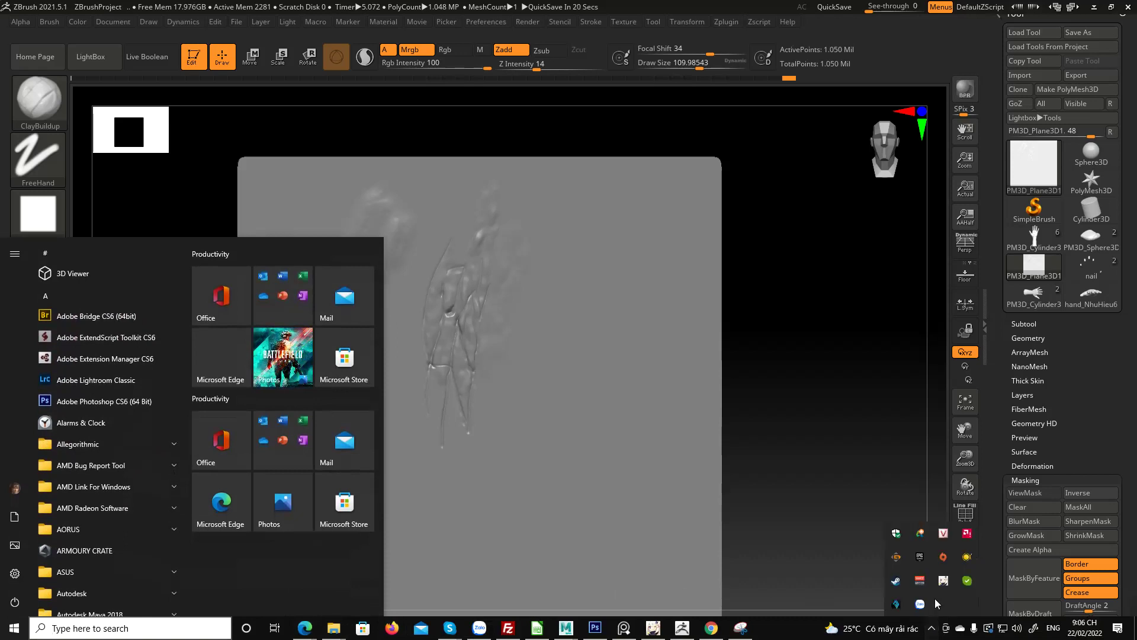